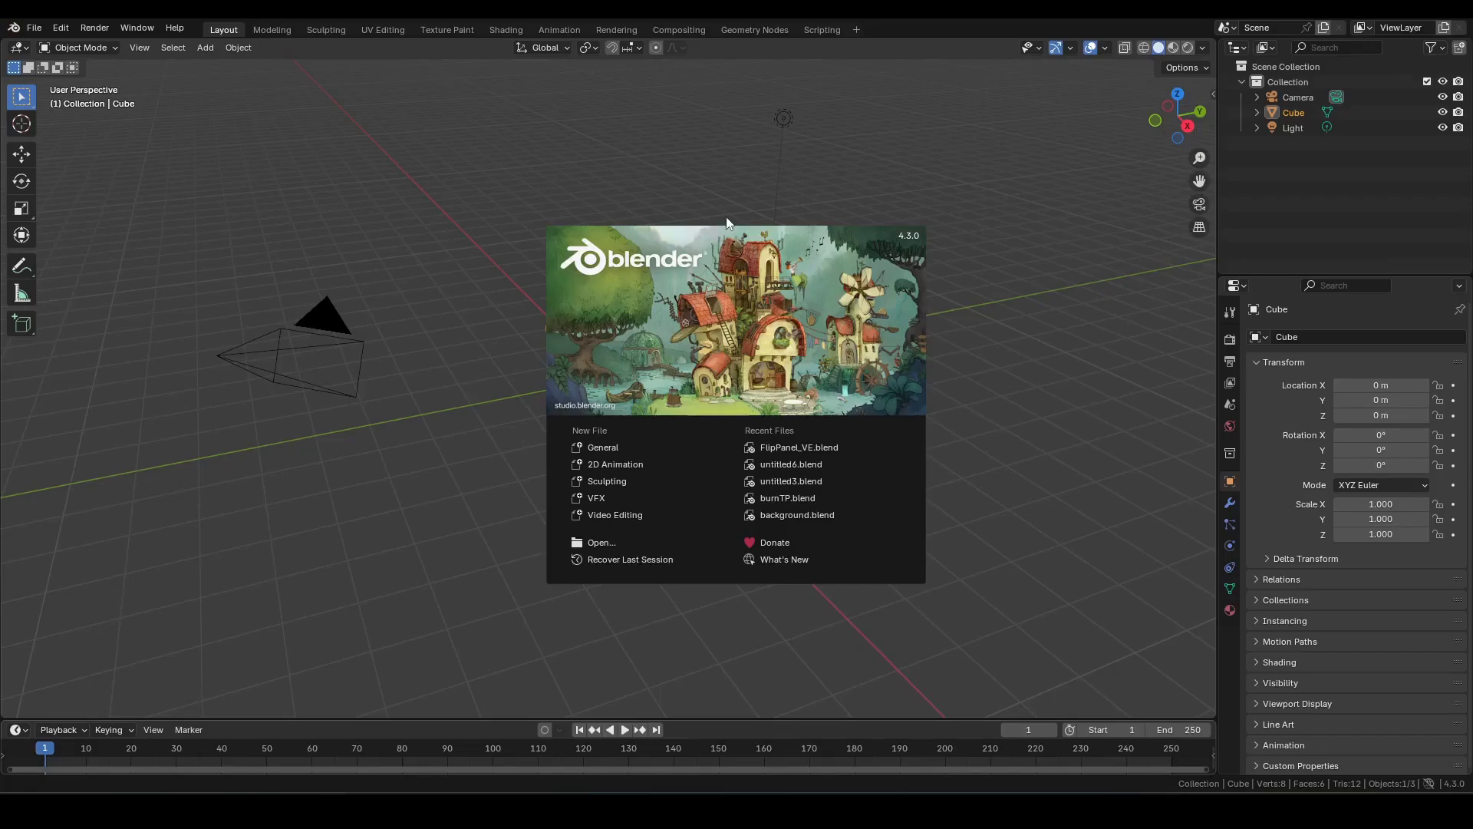
# Step: Open the Geometry Nodes workspace and delete the default camera, cube and light
pyautogui.click(677, 208)
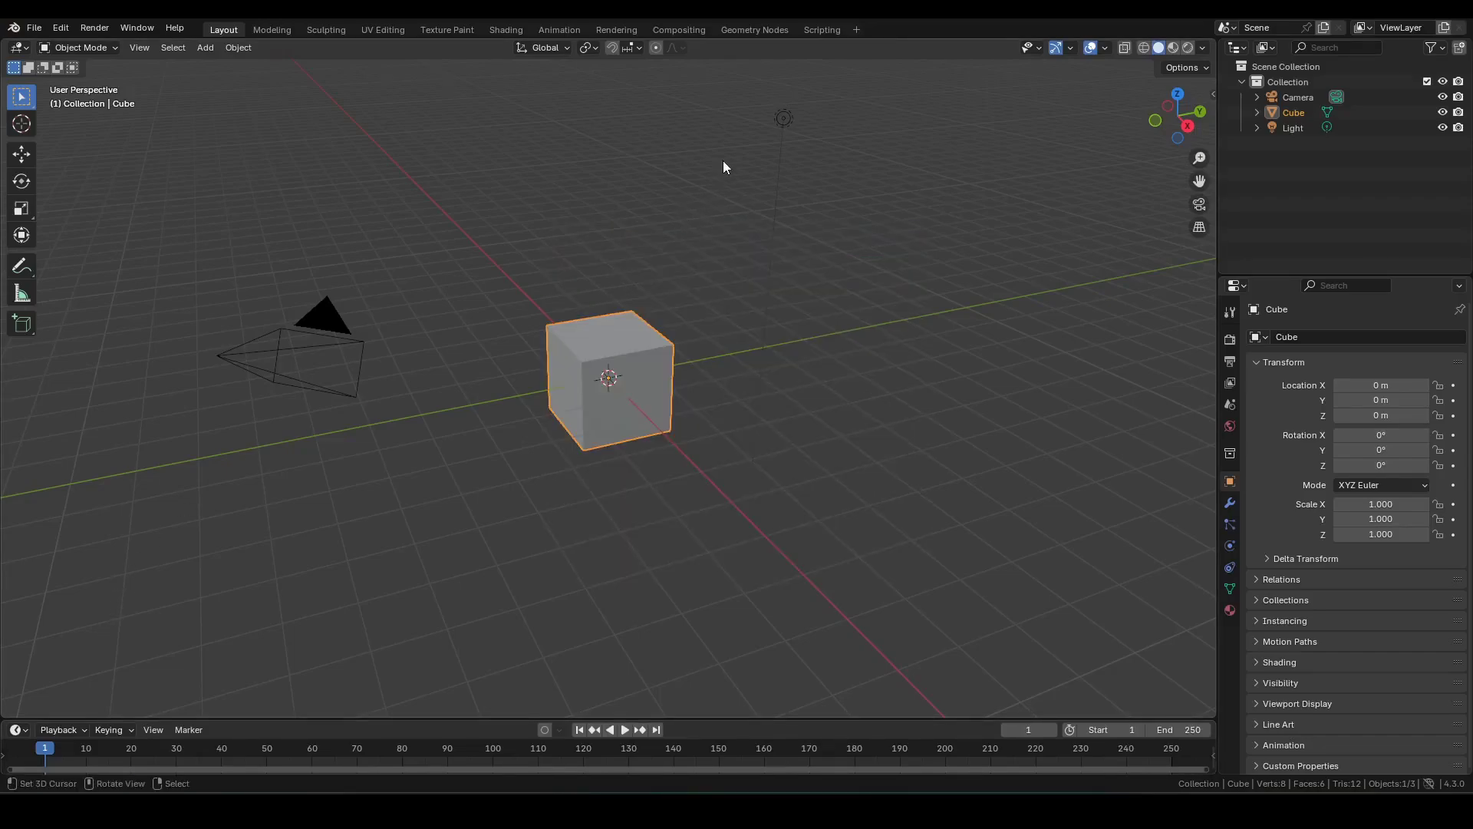
pyautogui.click(754, 30)
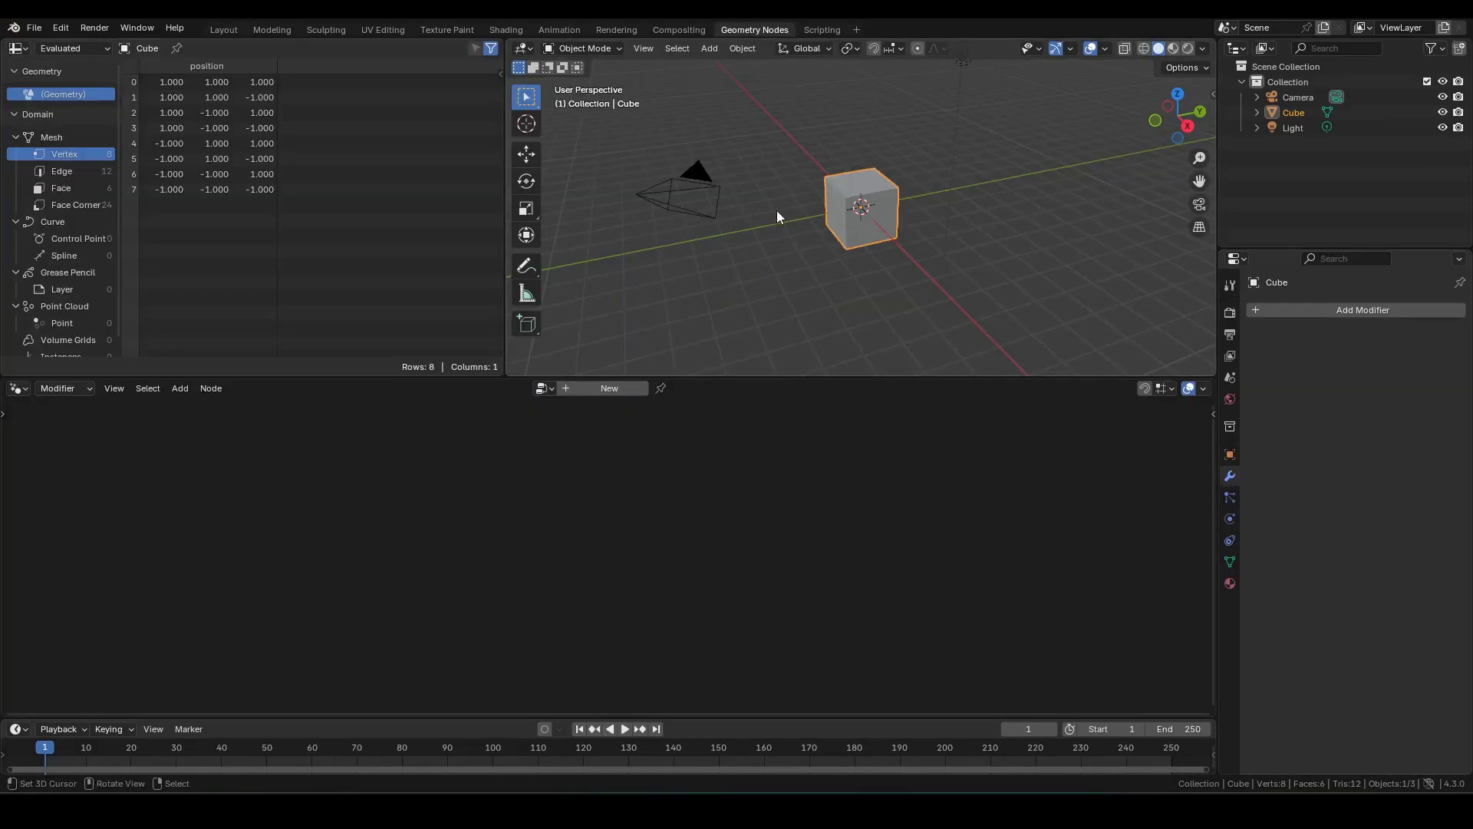
pyautogui.press('a')
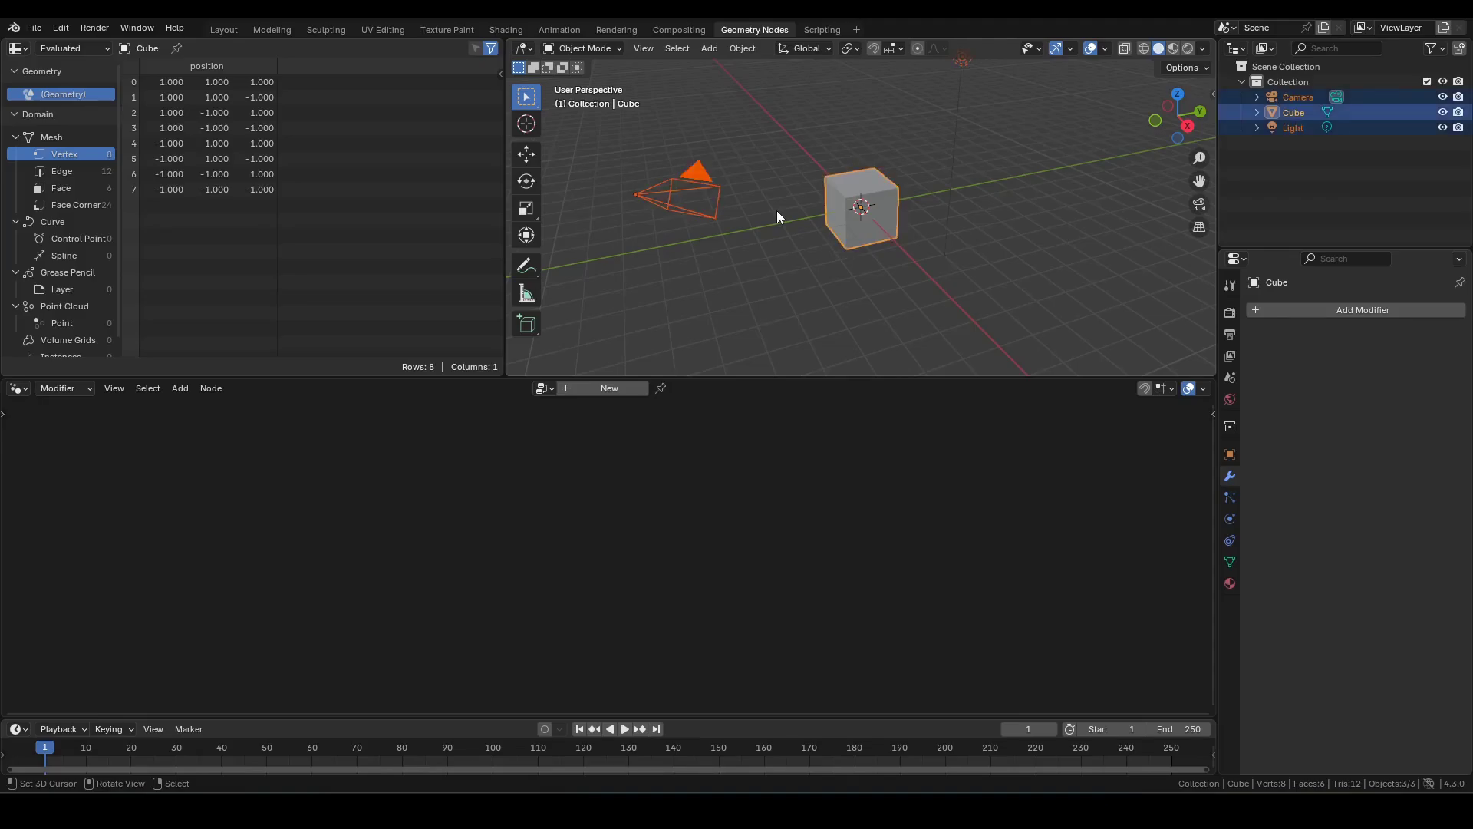
pyautogui.press('x')
pyautogui.click(777, 210)
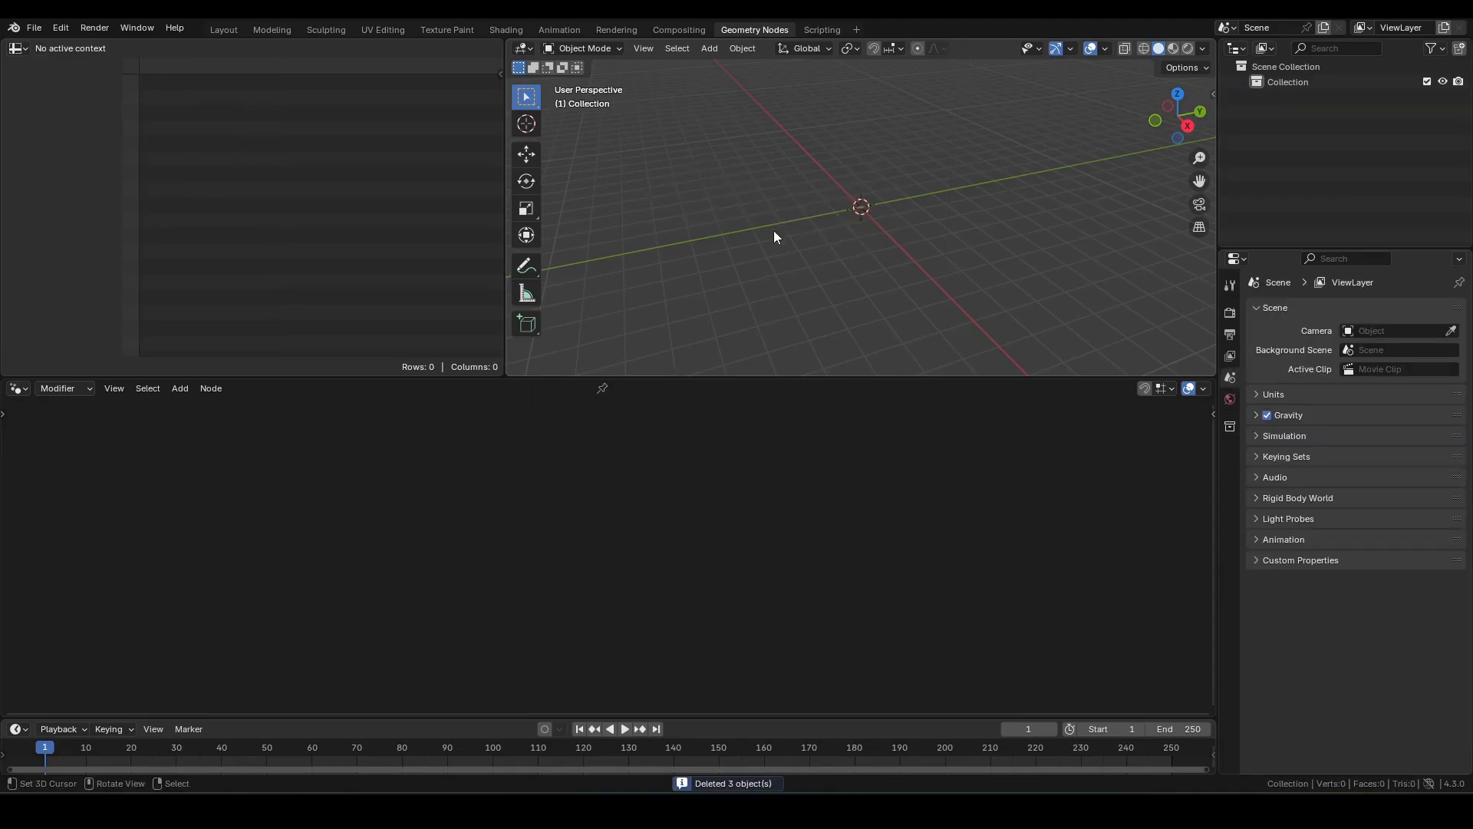
# Step: Add a mesh plane and create a new geometry node tree on it in an enlarged node editor
pyautogui.hotkey('shift', 'a')
pyautogui.moveTo(698, 251)
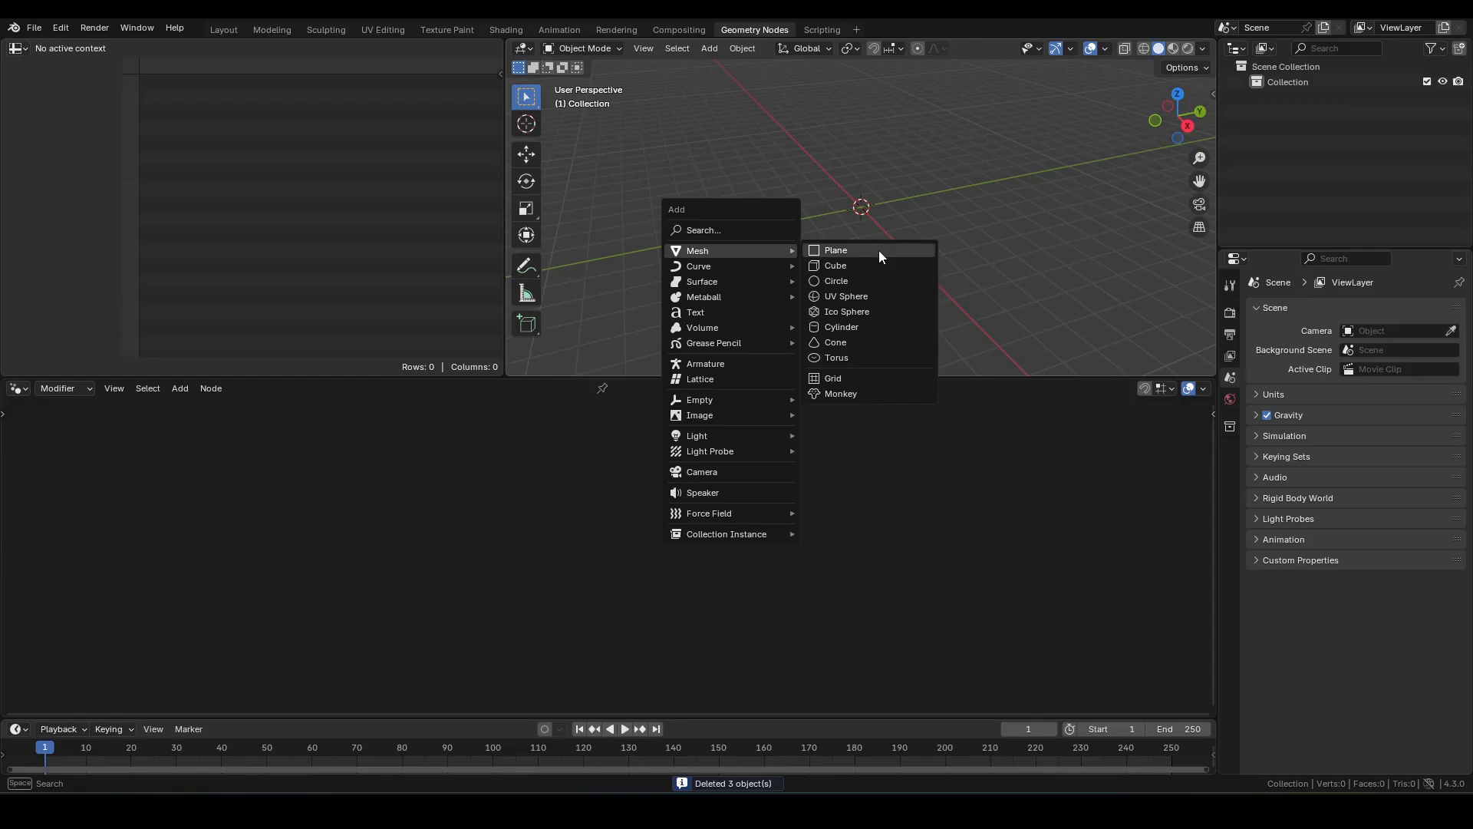
pyautogui.click(878, 250)
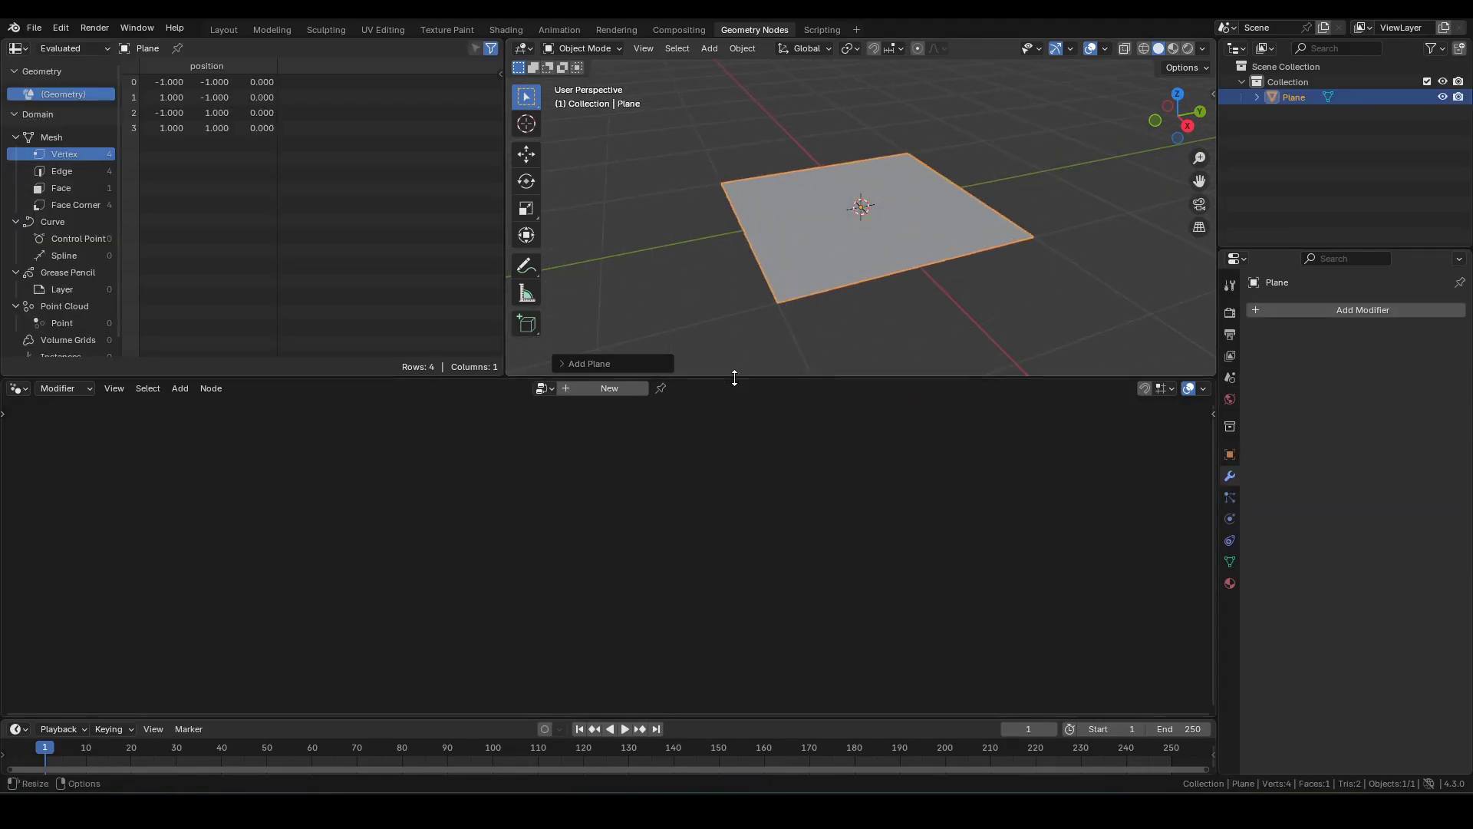
pyautogui.moveTo(735, 378); pyautogui.dragTo(733, 278)
pyautogui.click(607, 289)
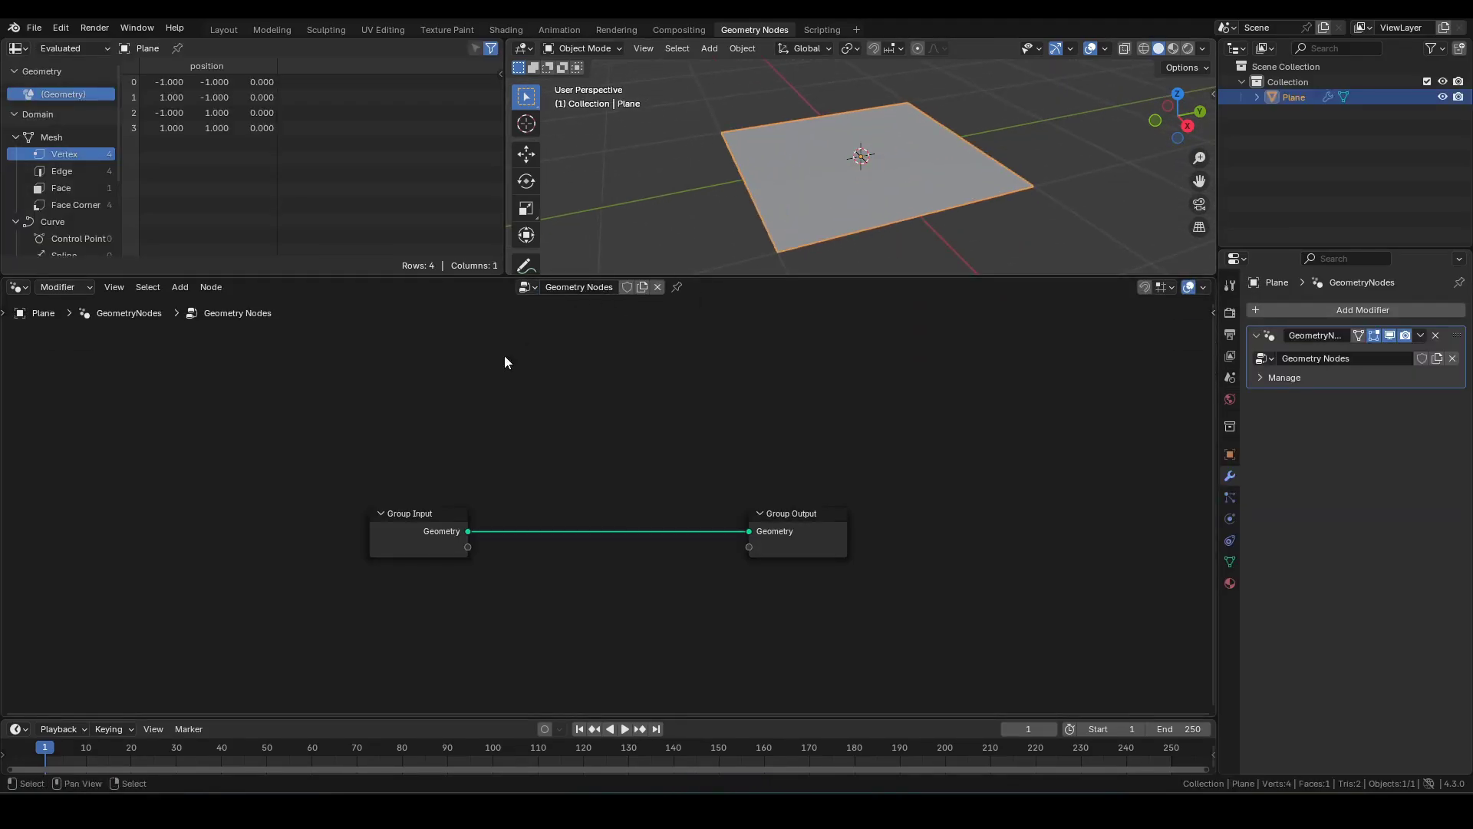
# Step: Replace the Group Input node with a Grid node and connect its Mesh output to the Group Output
pyautogui.moveTo(234, 444); pyautogui.dragTo(535, 610)
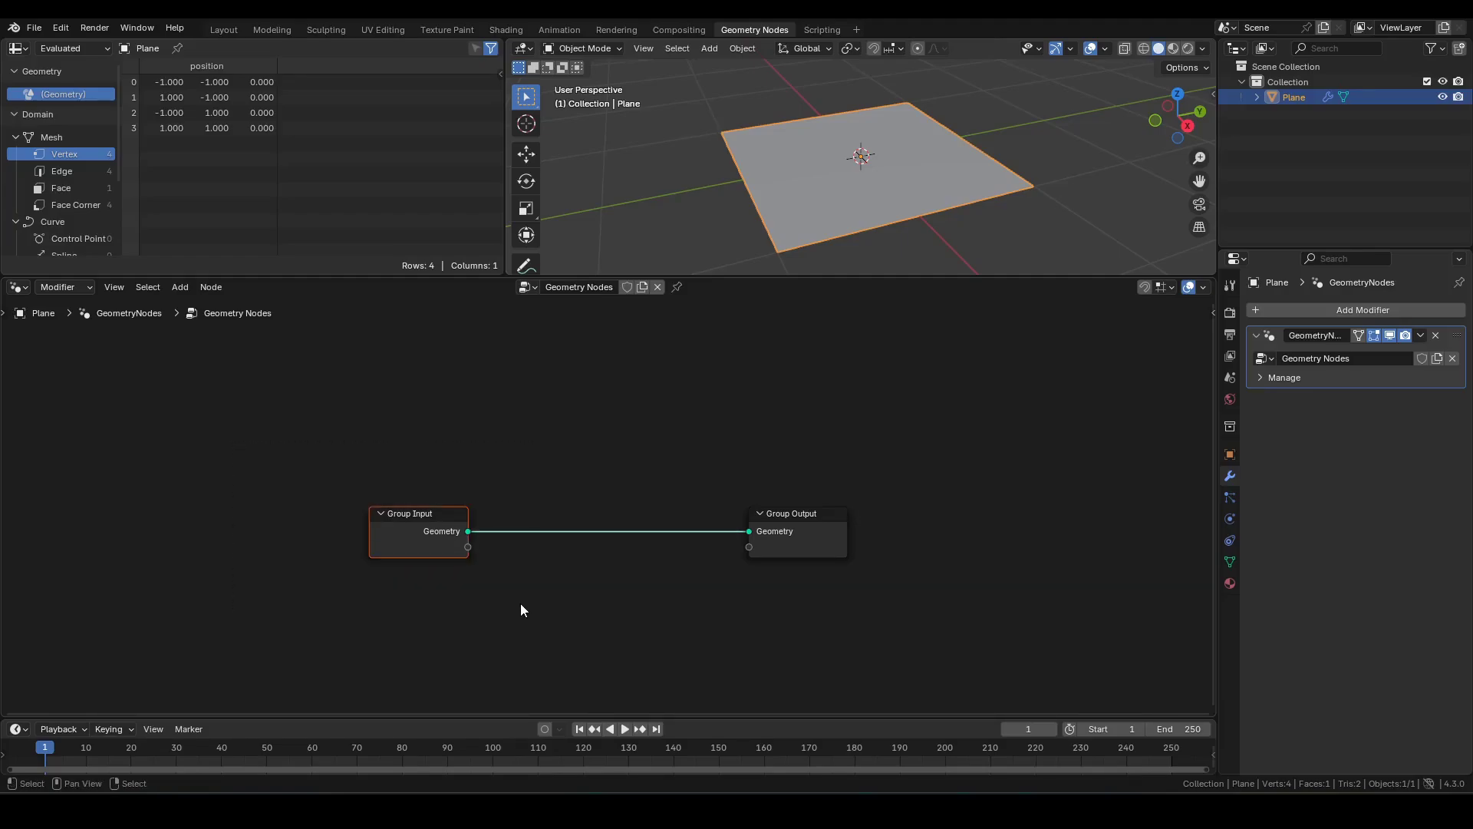
pyautogui.press('x')
pyautogui.hotkey('shift', 'a')
pyautogui.write('grid')
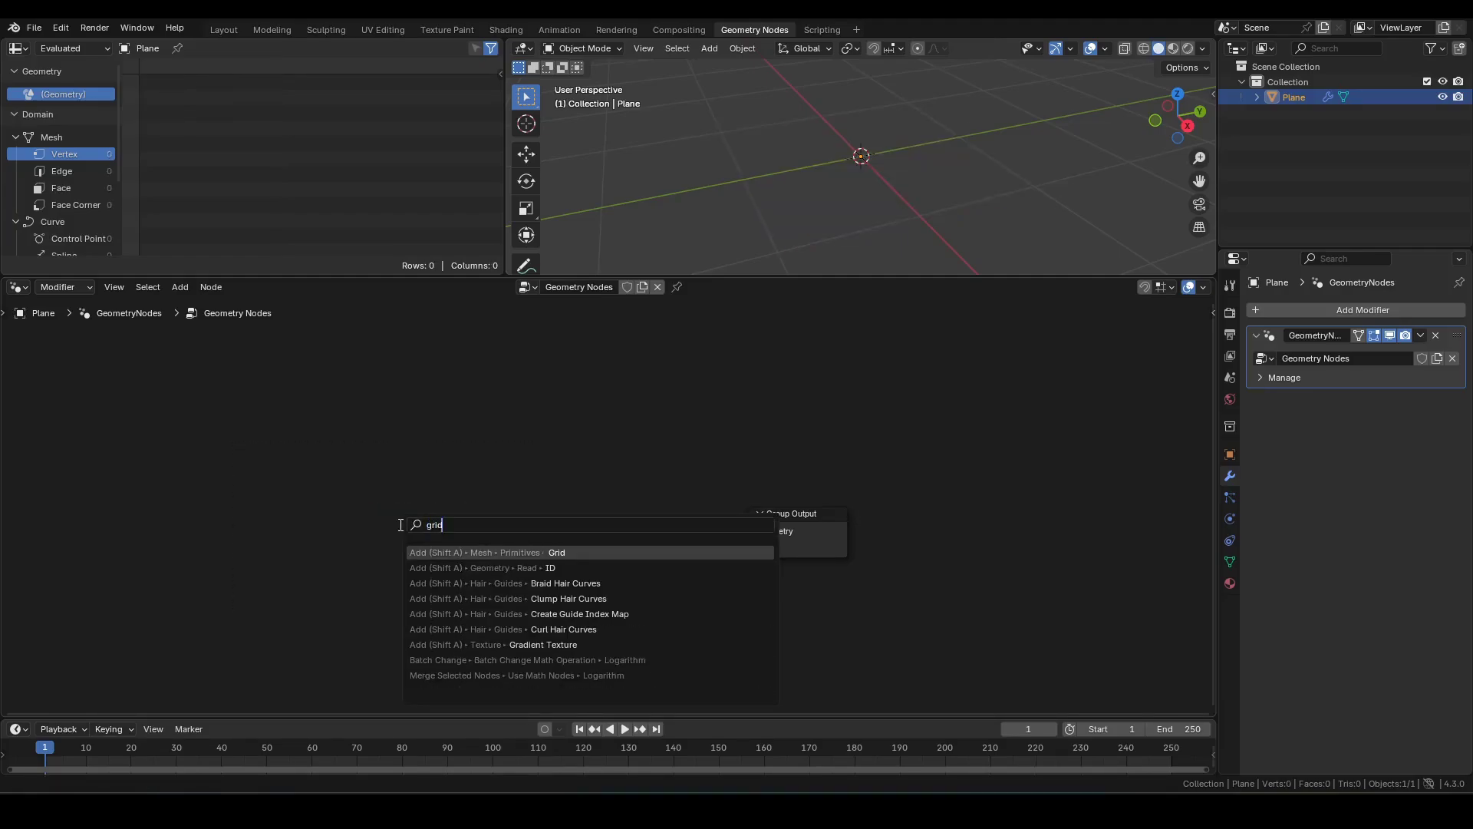
pyautogui.press('Return')
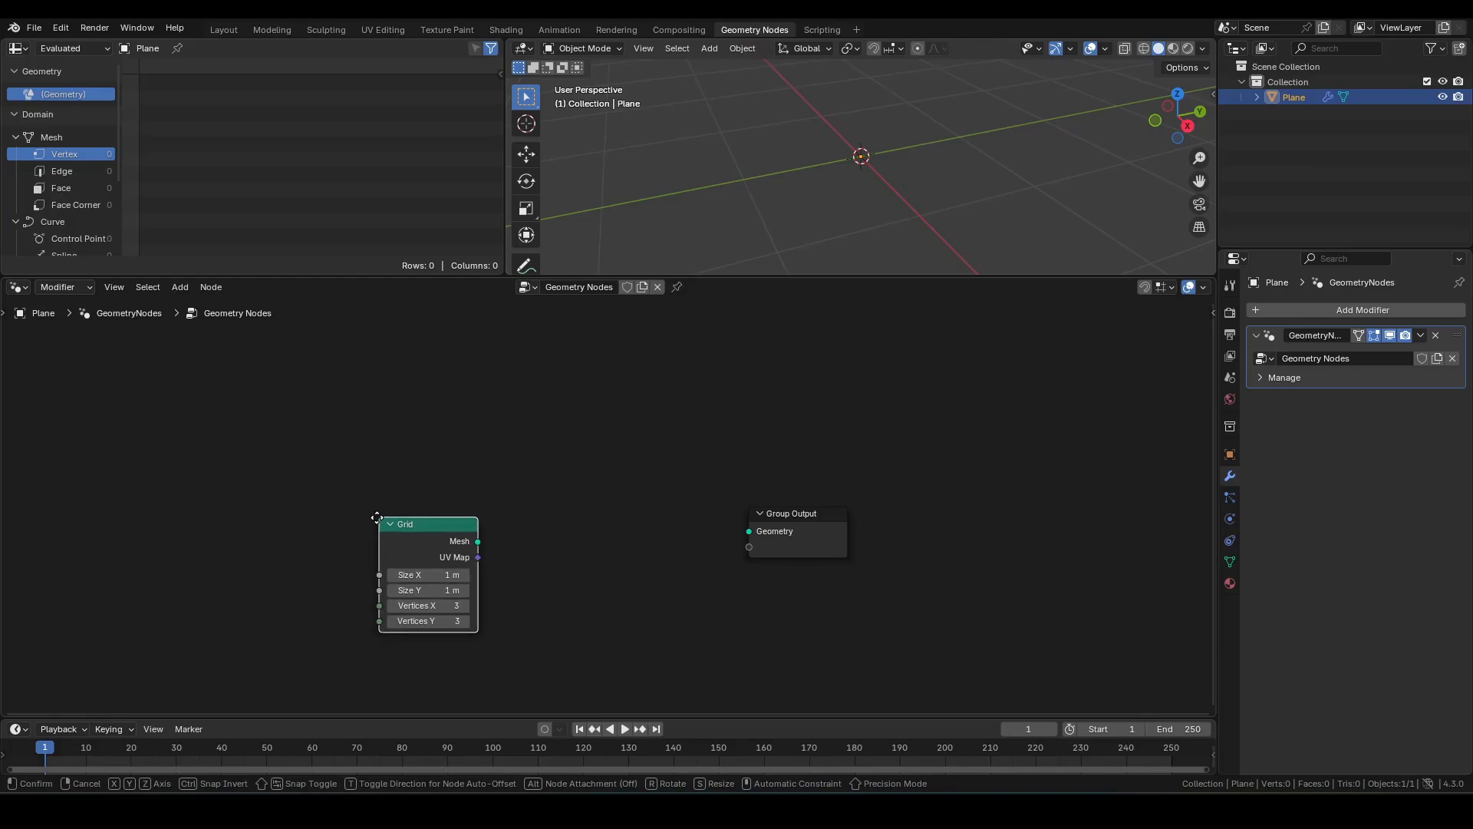
pyautogui.click(370, 517)
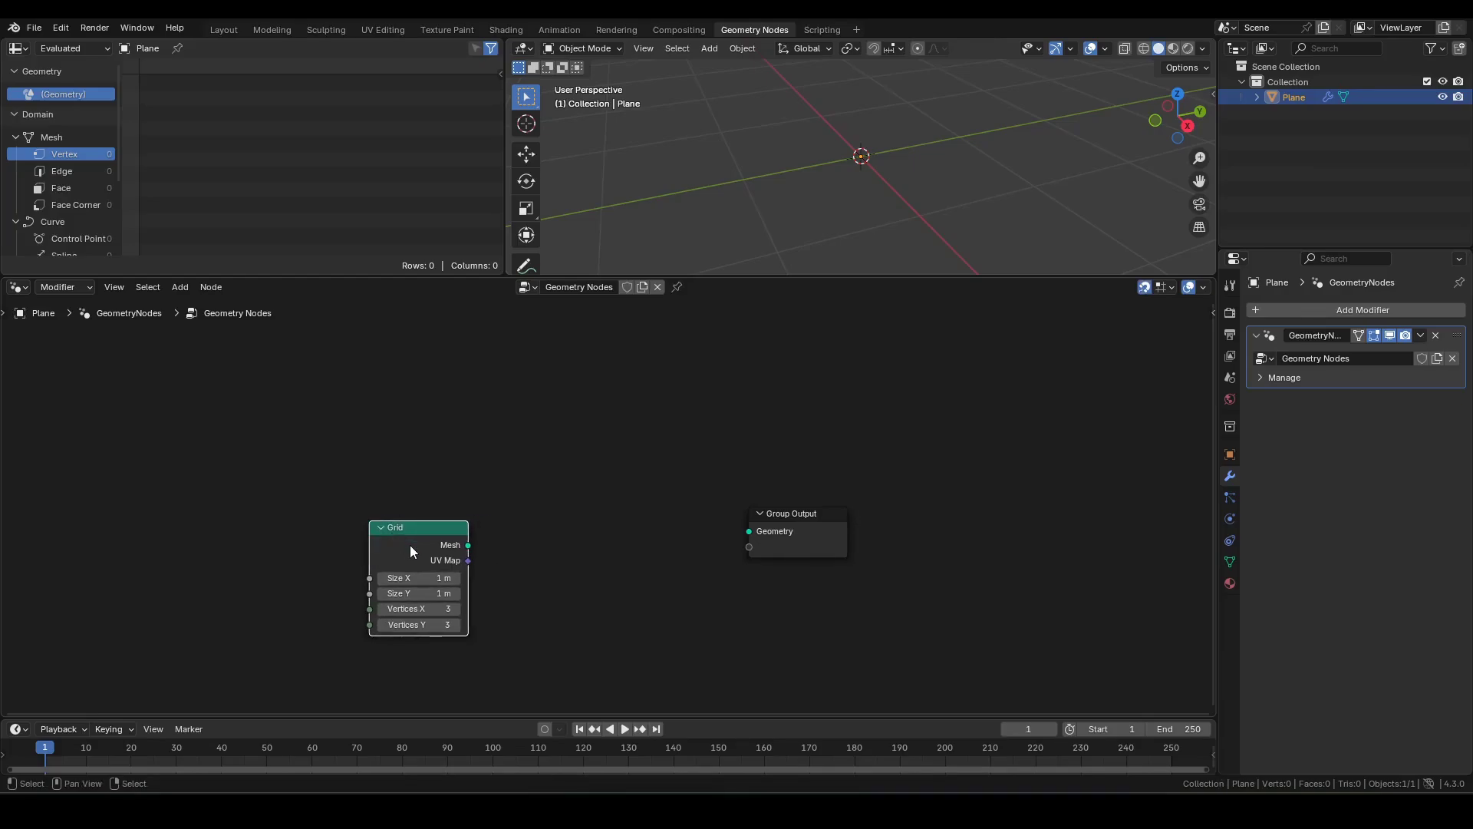
pyautogui.moveTo(409, 545); pyautogui.dragTo(405, 530)
pyautogui.keyDown('alt'); pyautogui.keyDown('shift'); pyautogui.click(405, 530); pyautogui.keyUp('shift'); pyautogui.keyUp('alt')
# Step: Insert a Transform Geometry node after the Grid, set its X rotation to 90°, and show the front view
pyautogui.click(573, 487)
pyautogui.press('F3')
pyautogui.write('tg')
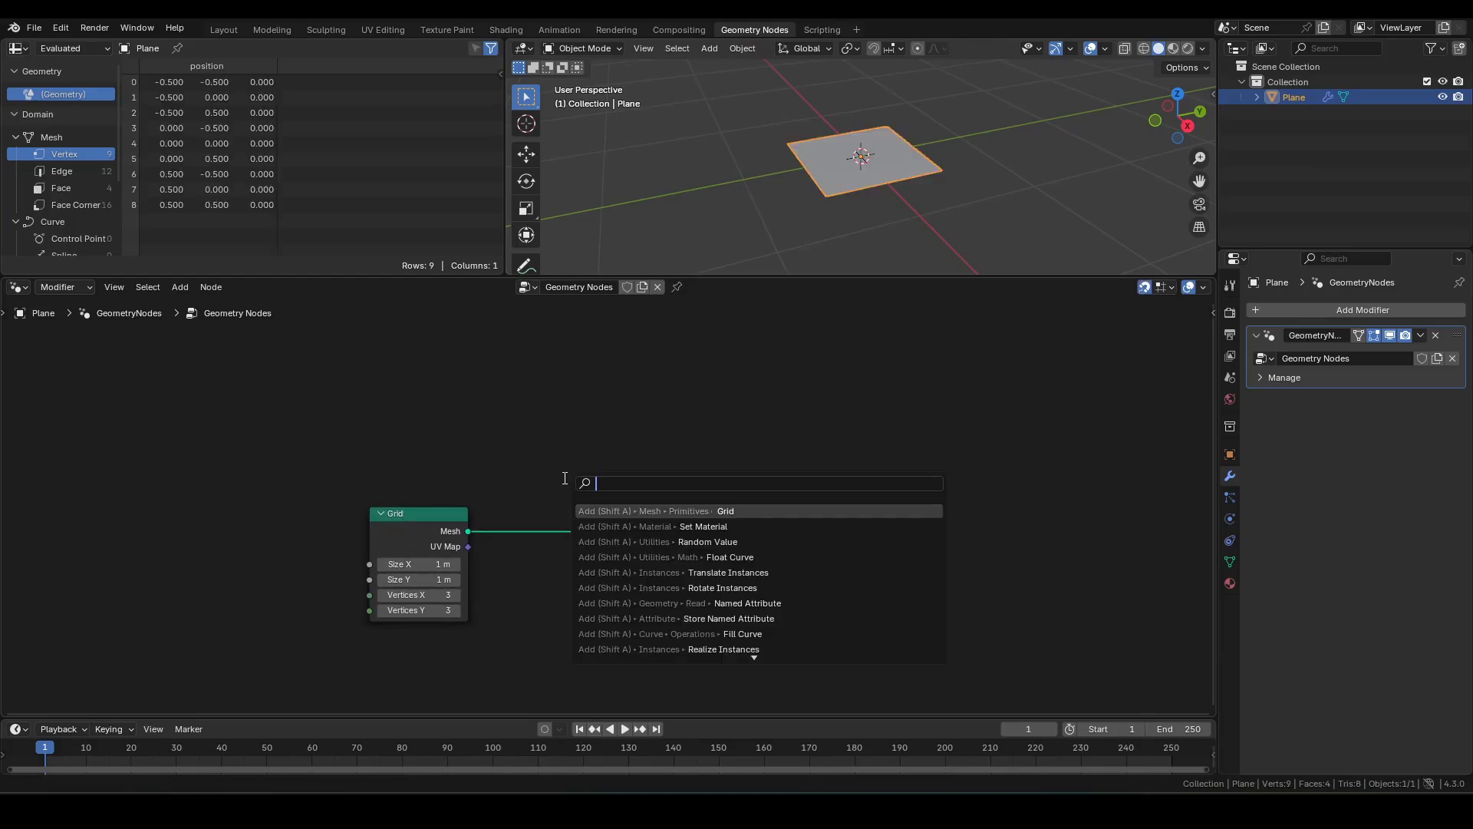
pyautogui.press('Return')
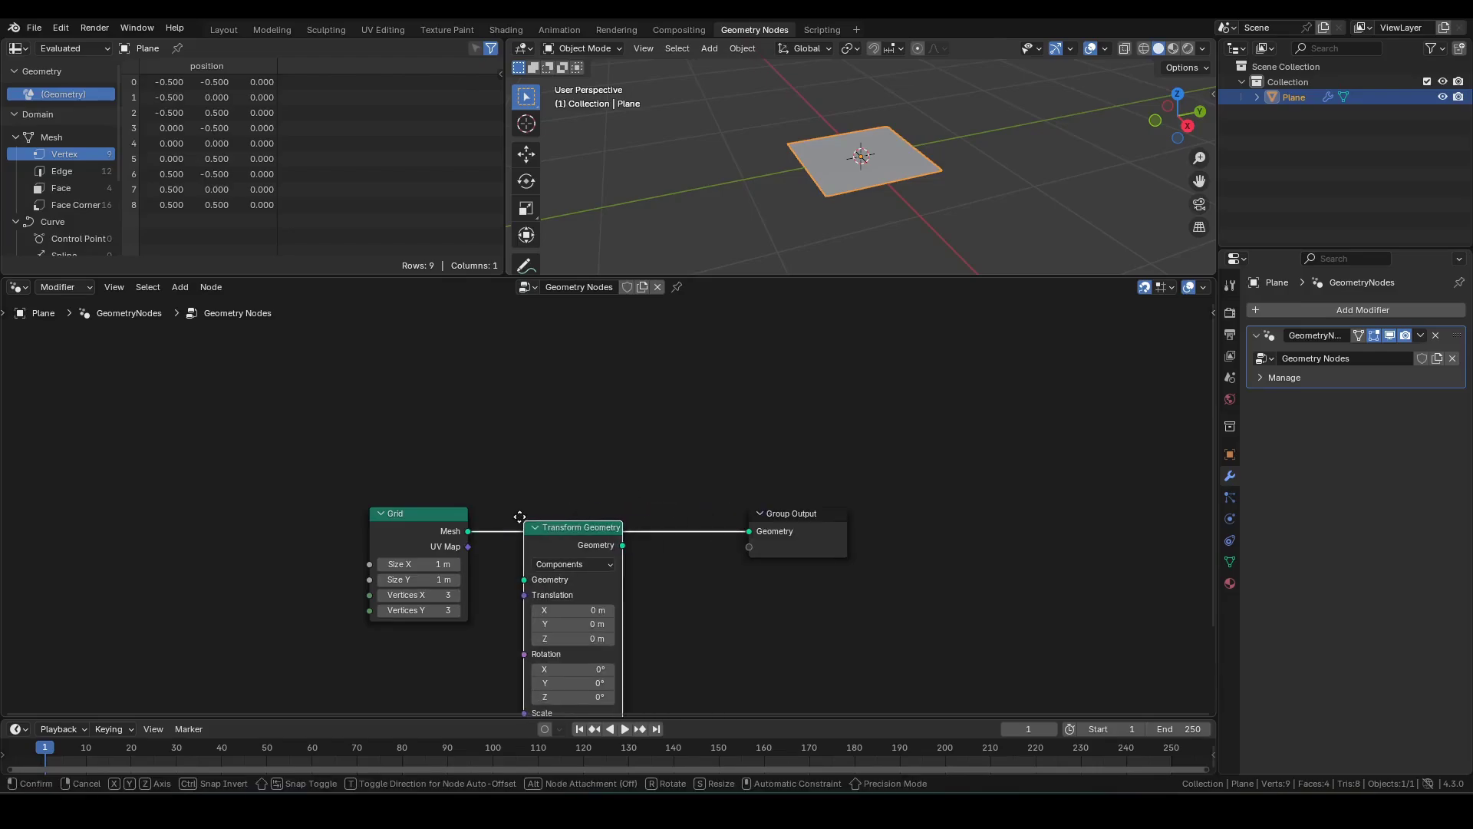
pyautogui.click(645, 596)
pyautogui.moveTo(645, 596); pyautogui.dragTo(639, 551, button='middle')
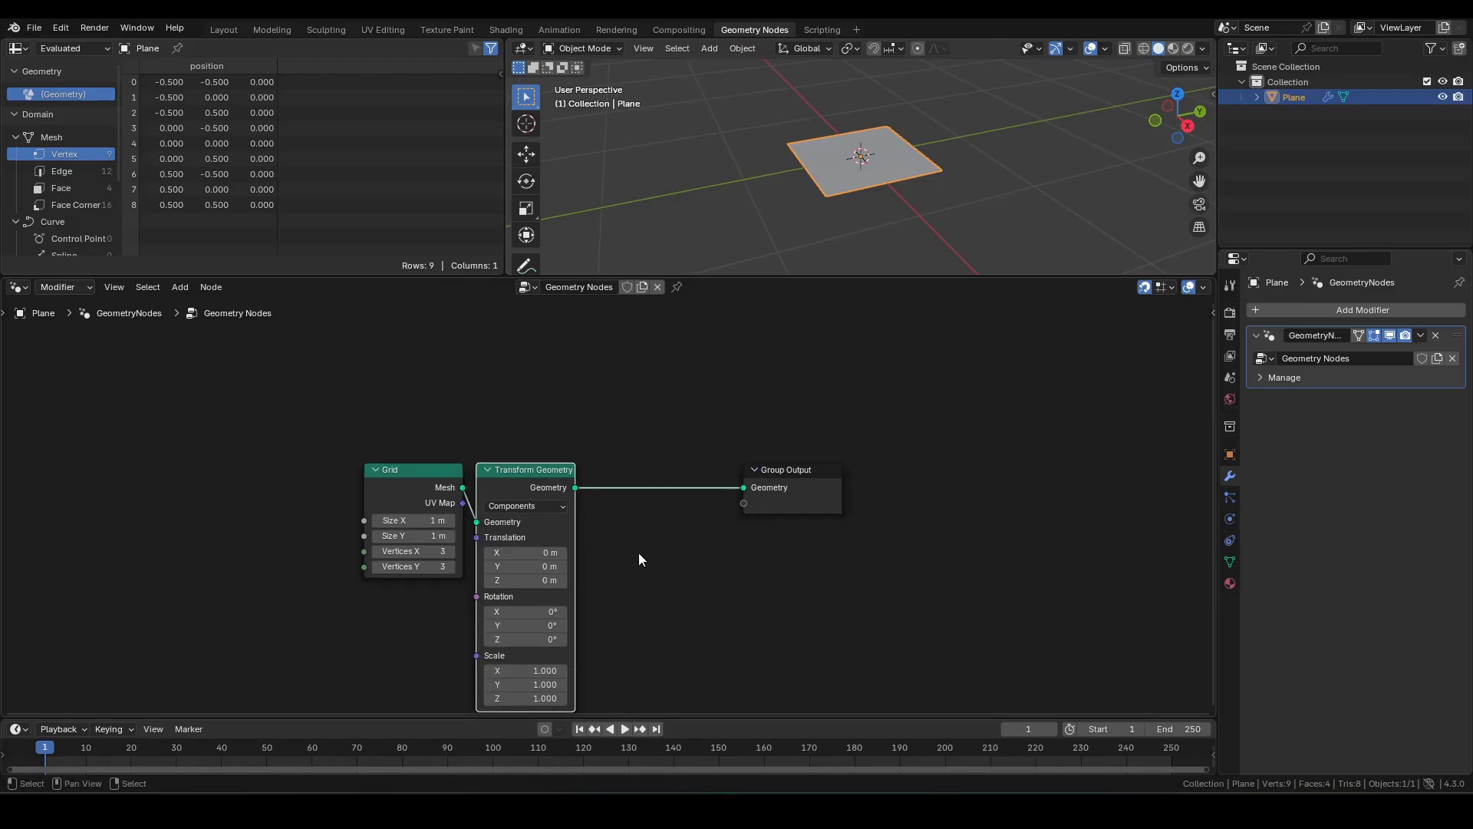
pyautogui.click(517, 611)
pyautogui.write('90')
pyautogui.press('Return')
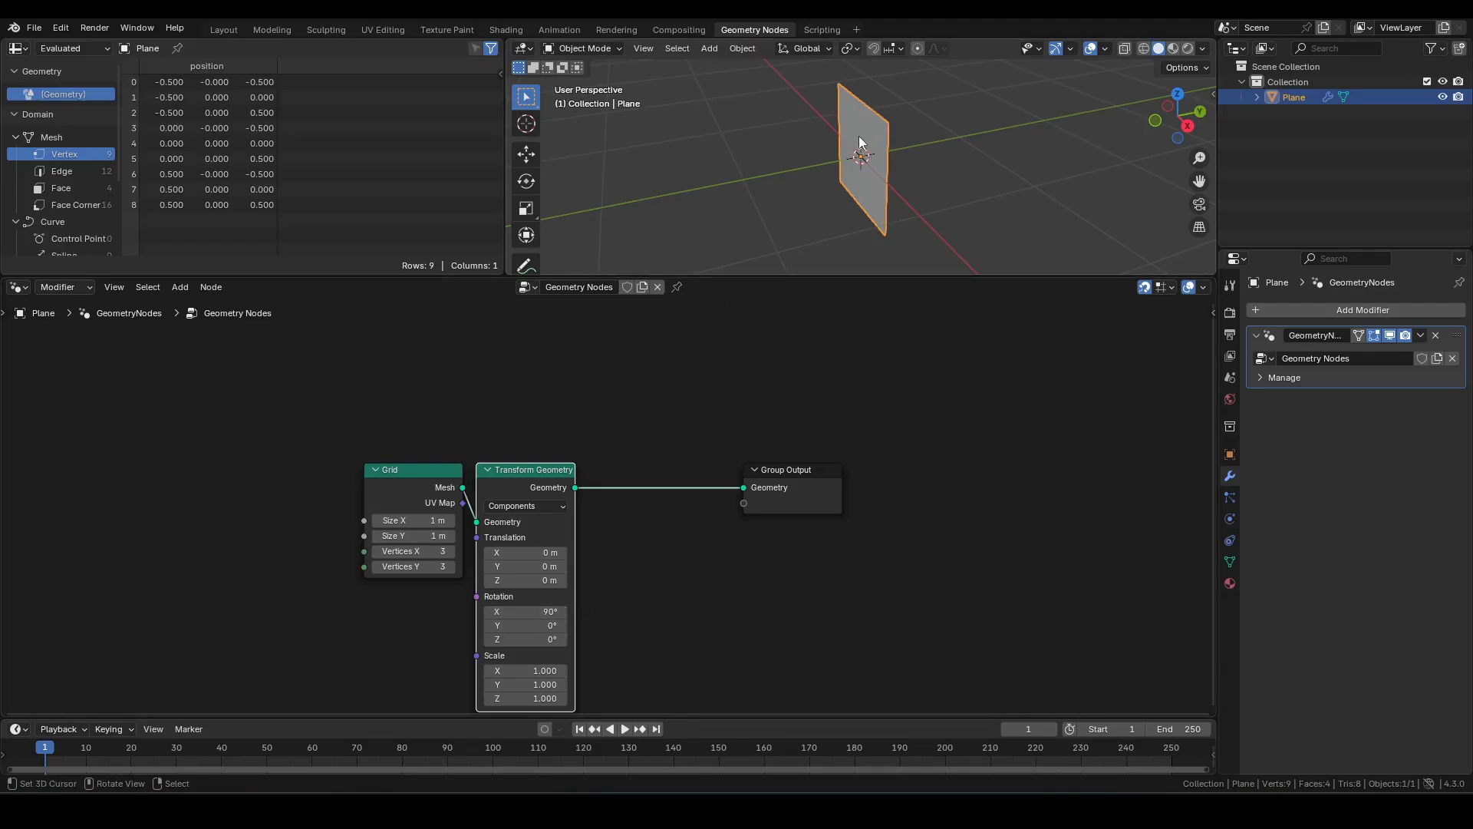
pyautogui.press('KP_1')
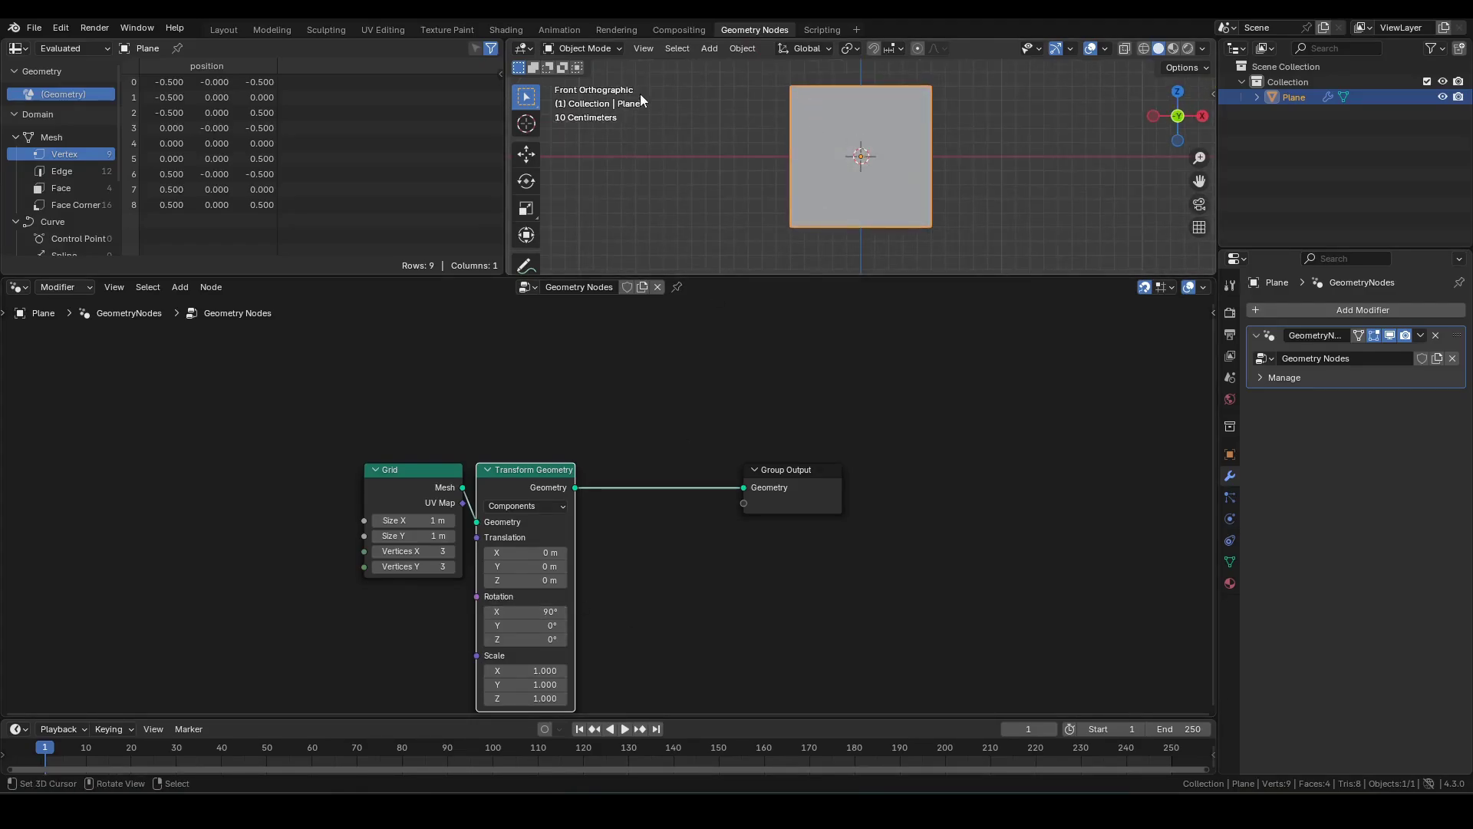
# Step: Shift the Group Output node away and insert a Geometry to Instance node after Transform Geometry
pyautogui.moveTo(732, 446); pyautogui.dragTo(444, 425, button='middle')
pyautogui.moveTo(531, 485); pyautogui.dragTo(883, 500)
pyautogui.click(627, 523)
pyautogui.press('F3')
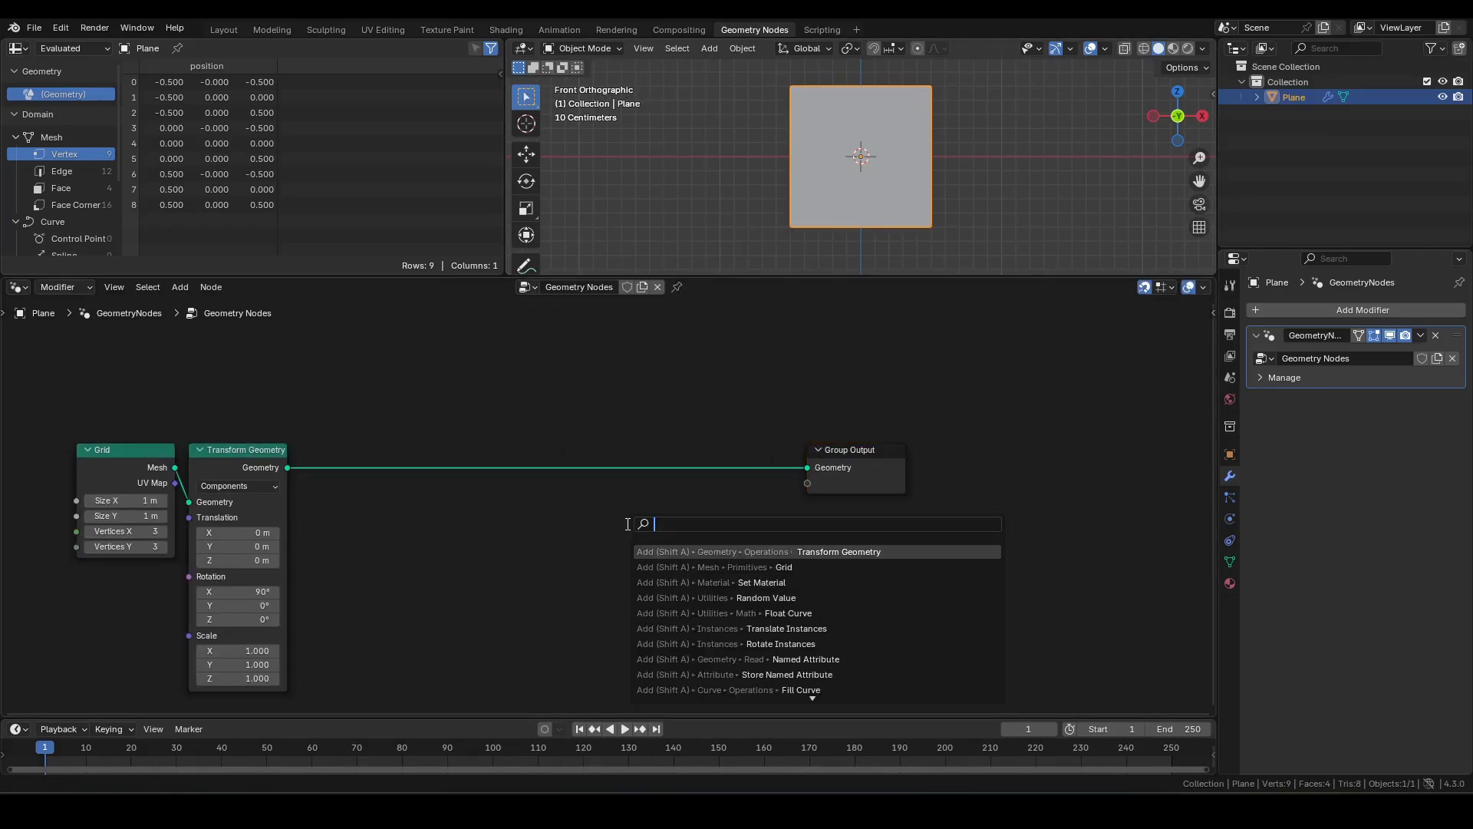
pyautogui.write('gti')
pyautogui.click(722, 550)
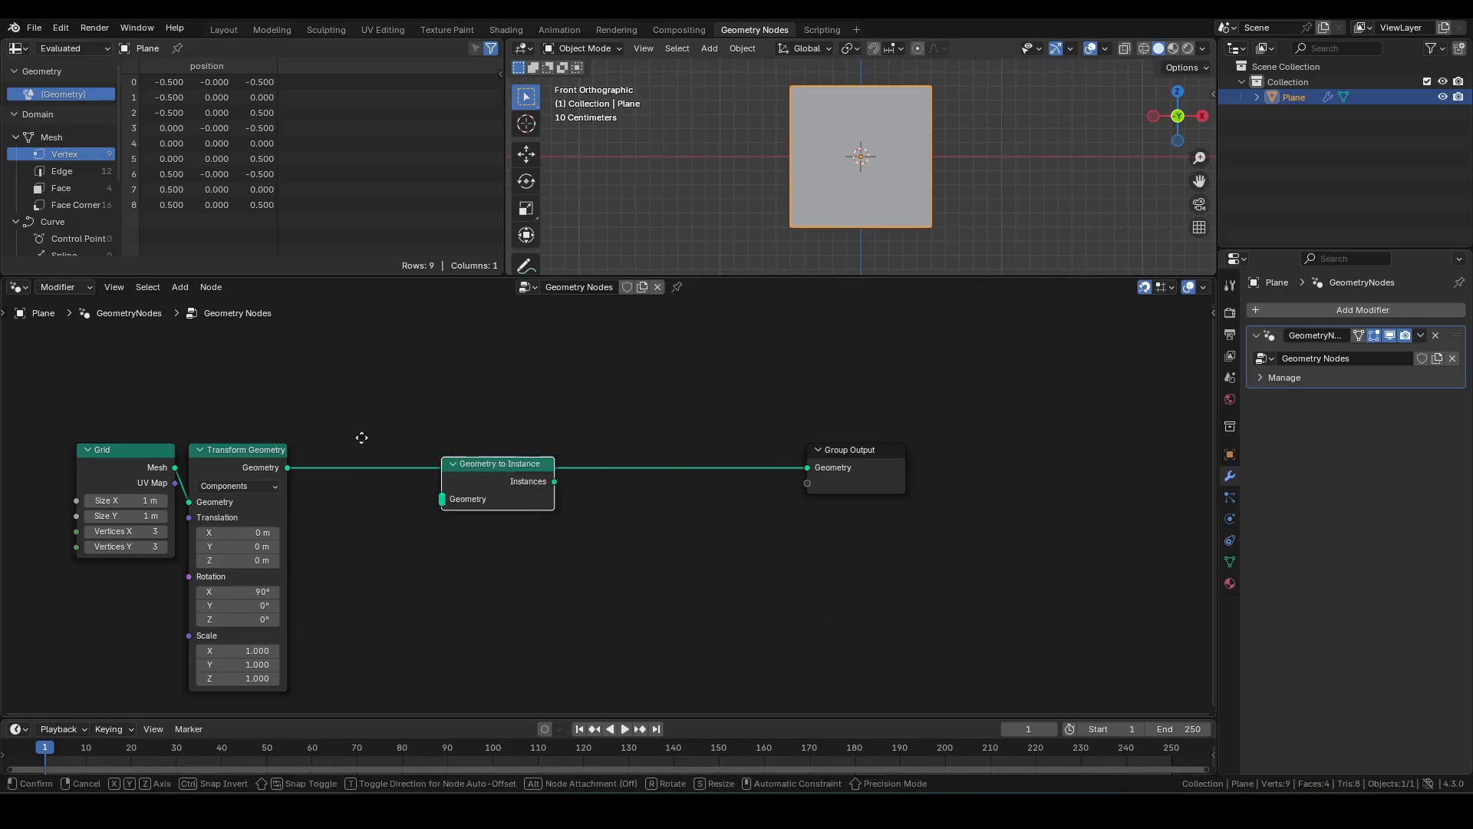
pyautogui.click(369, 447)
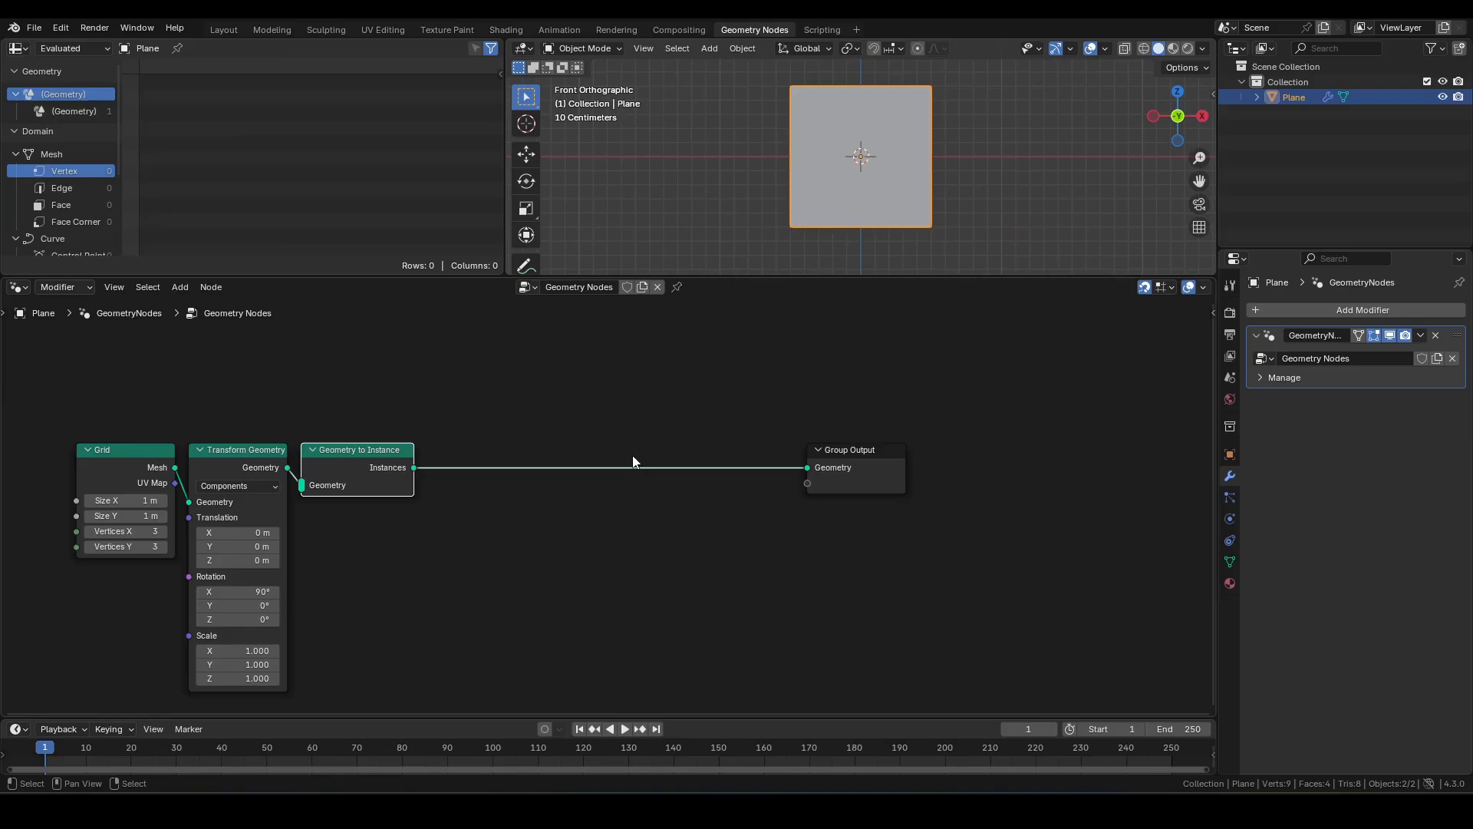
# Step: Insert a Store Named Attribute node between Geometry to Instance and the Group Output
pyautogui.moveTo(632, 456); pyautogui.dragTo(550, 474, button='middle')
pyautogui.click(519, 509)
pyautogui.press('F3')
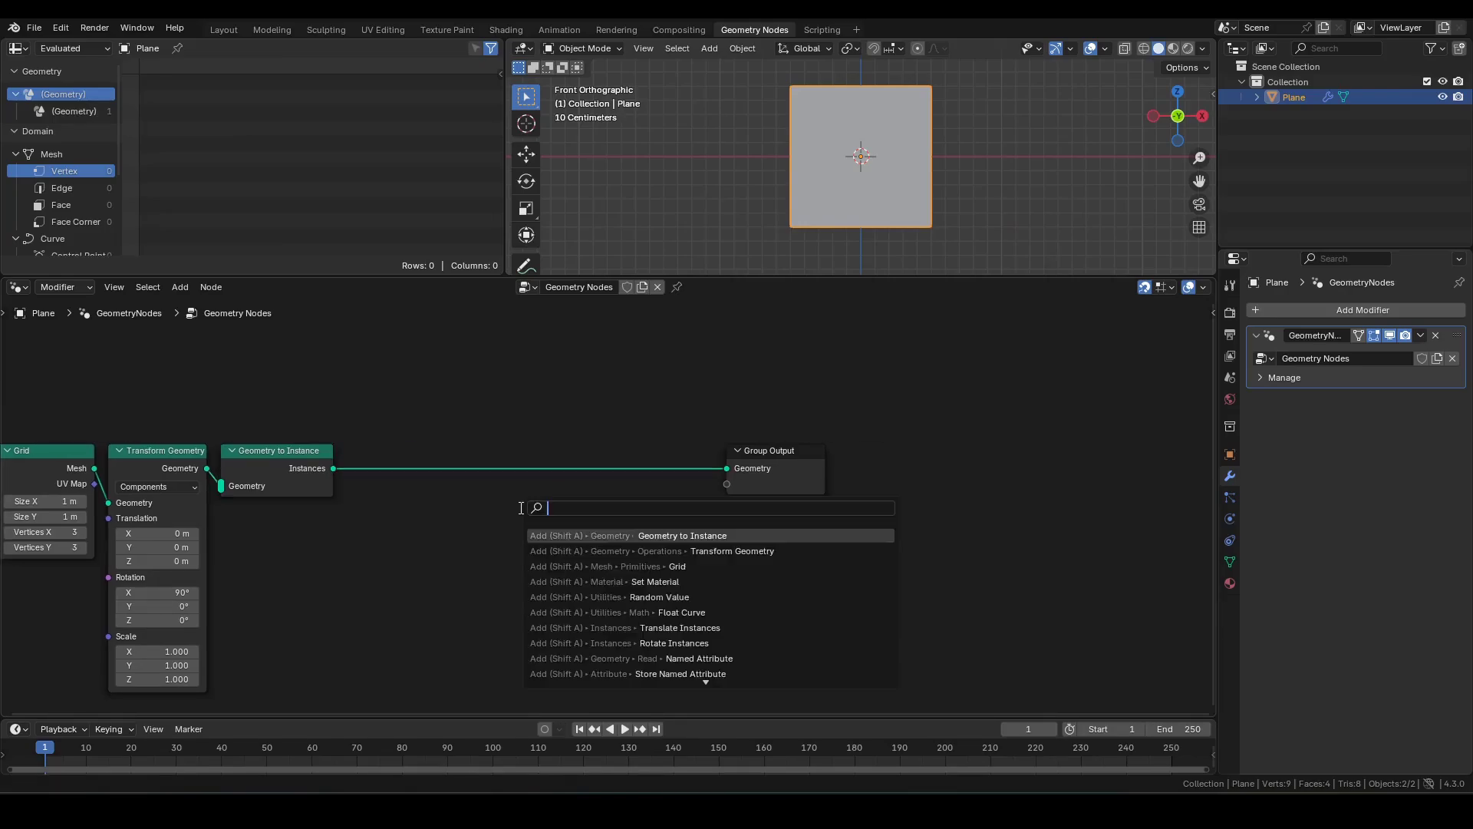
pyautogui.write('sna')
pyautogui.press('Down')
pyautogui.press('Return')
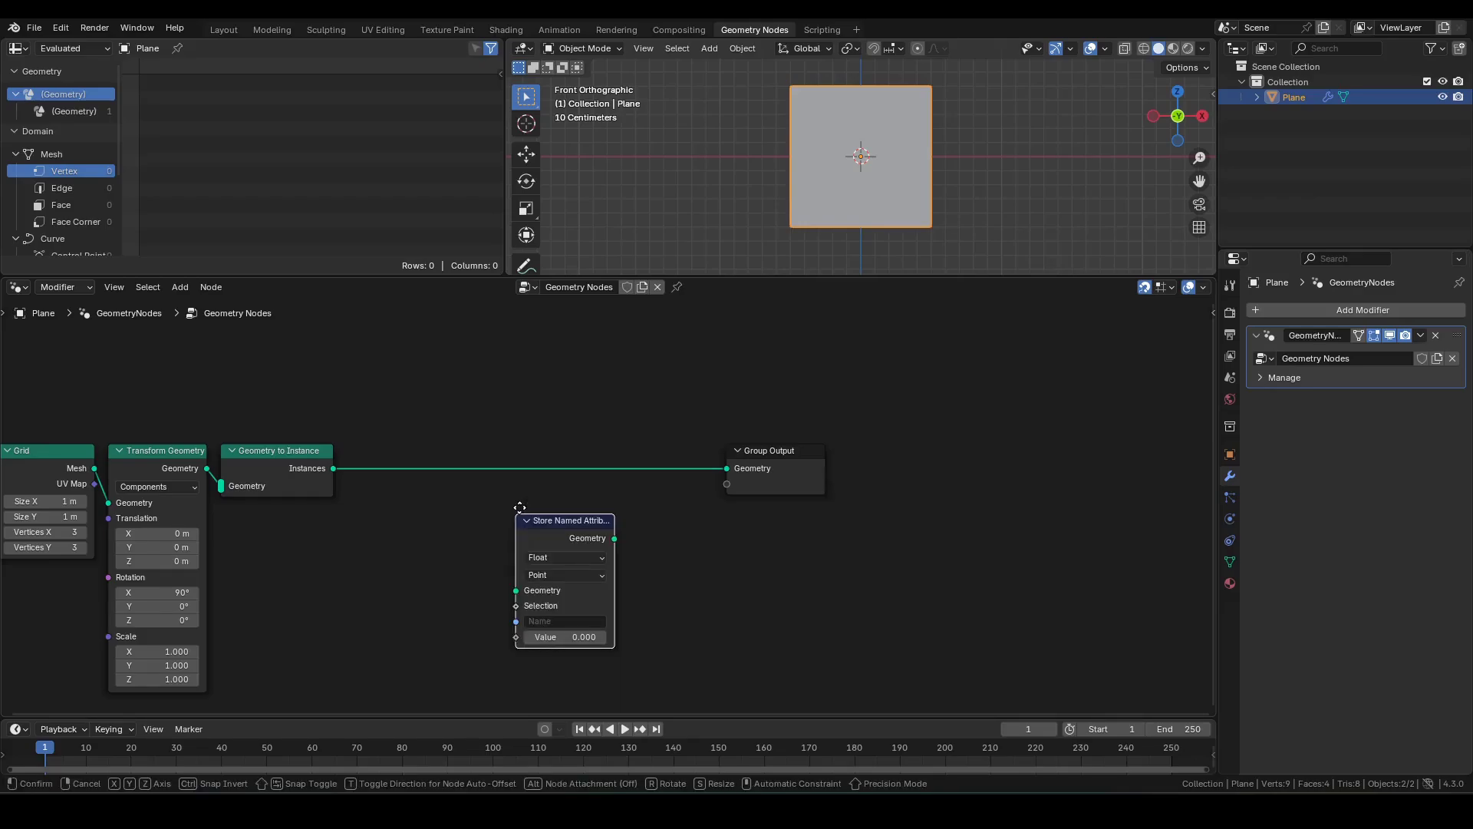
pyautogui.click(378, 473)
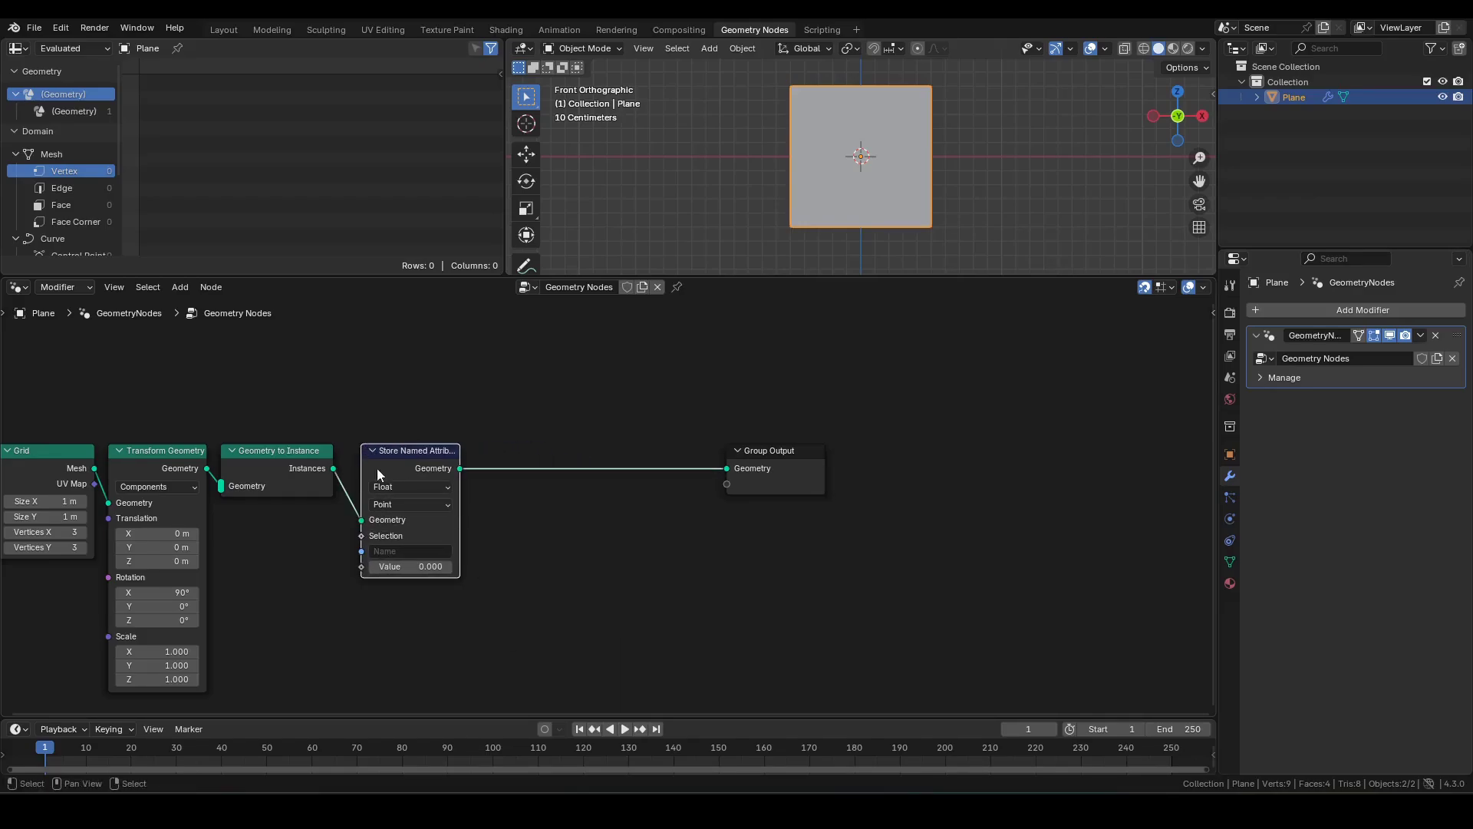
# Step: Set the Store Named Attribute node to type Vector on the Instance domain and name the attribute vel
pyautogui.click(399, 492)
pyautogui.click(403, 516)
pyautogui.click(403, 505)
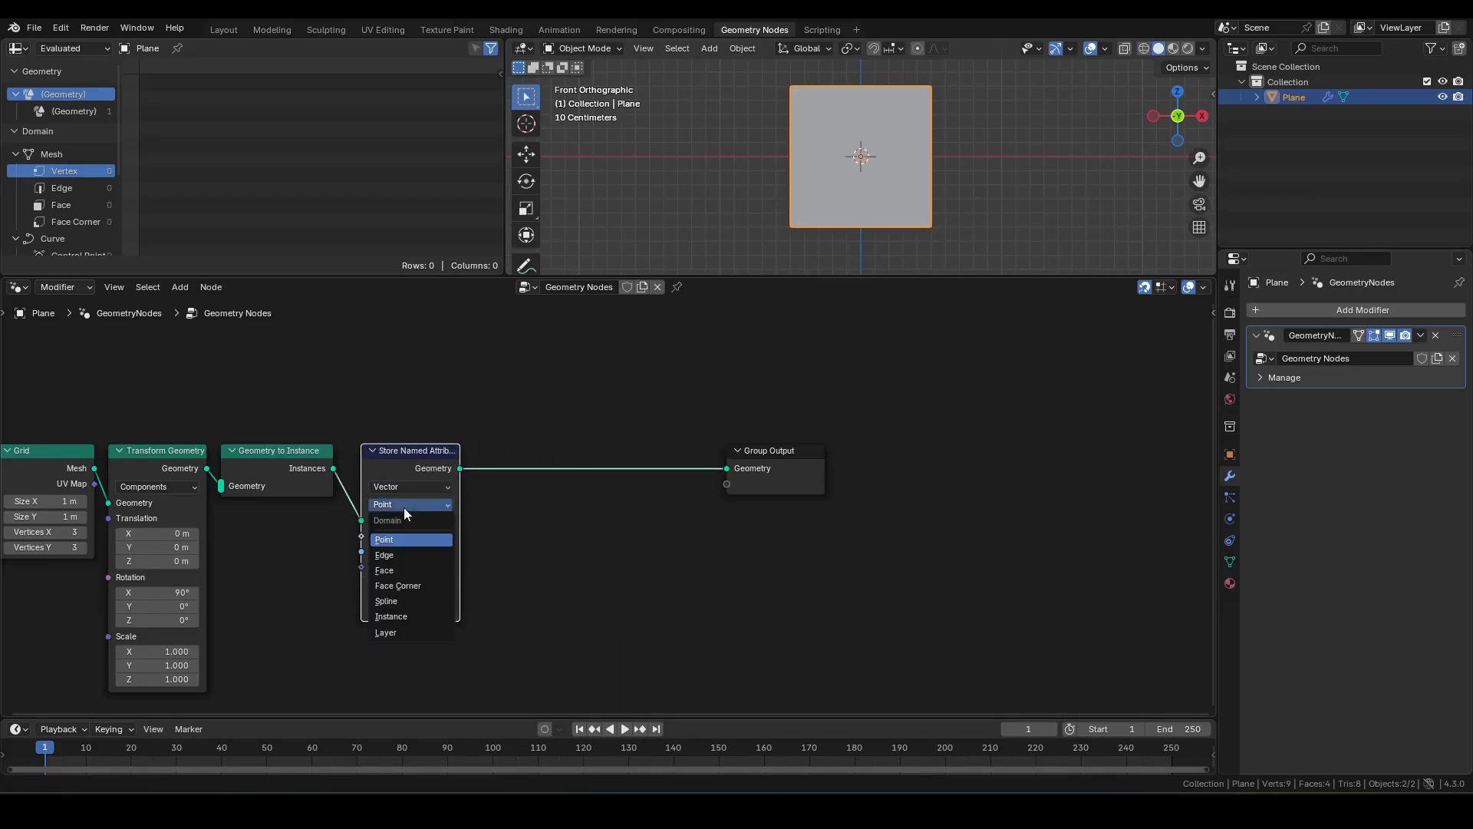
pyautogui.click(391, 616)
pyautogui.click(410, 551)
pyautogui.write('vel')
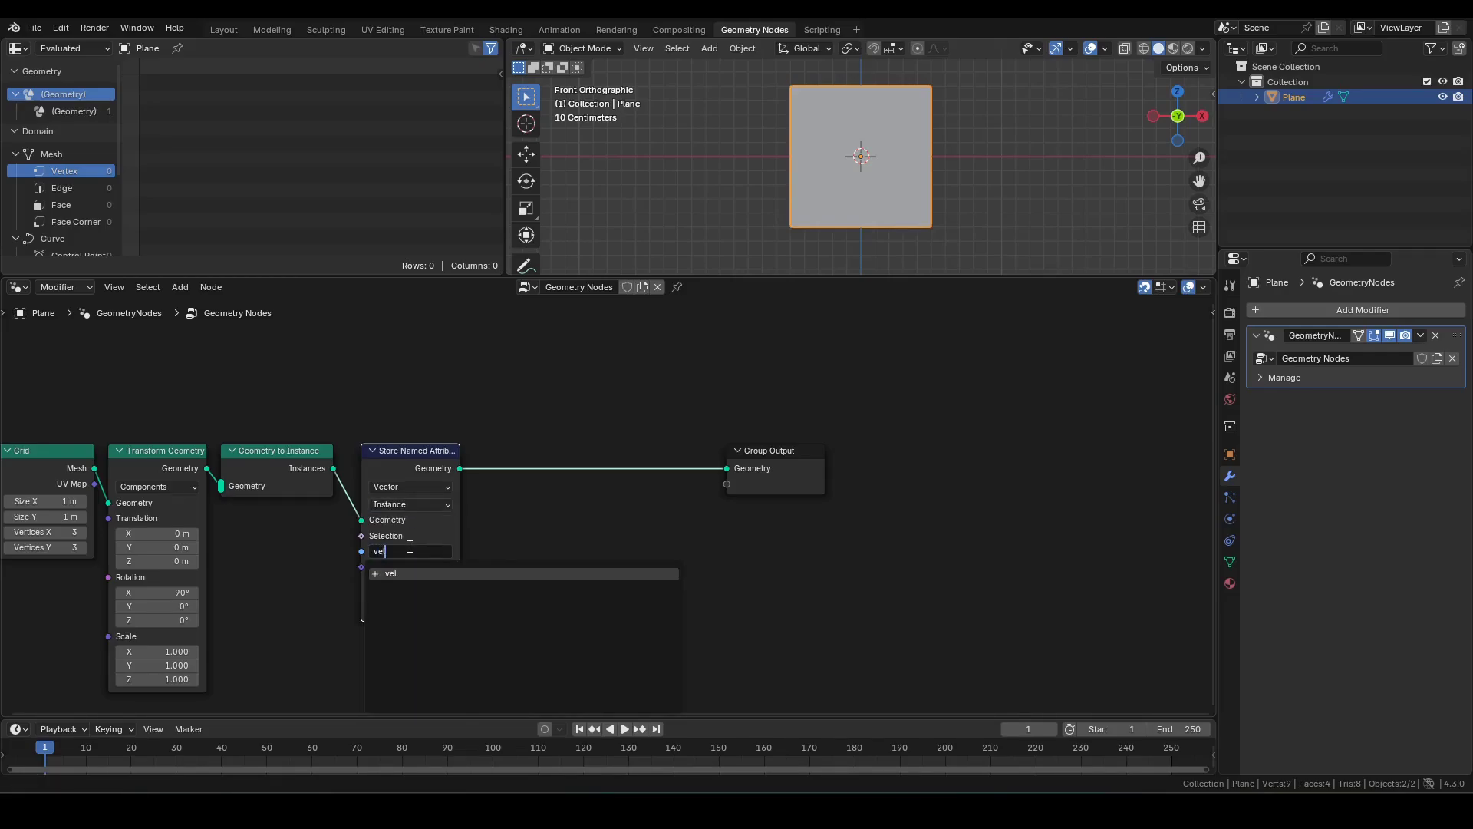
pyautogui.press('Return')
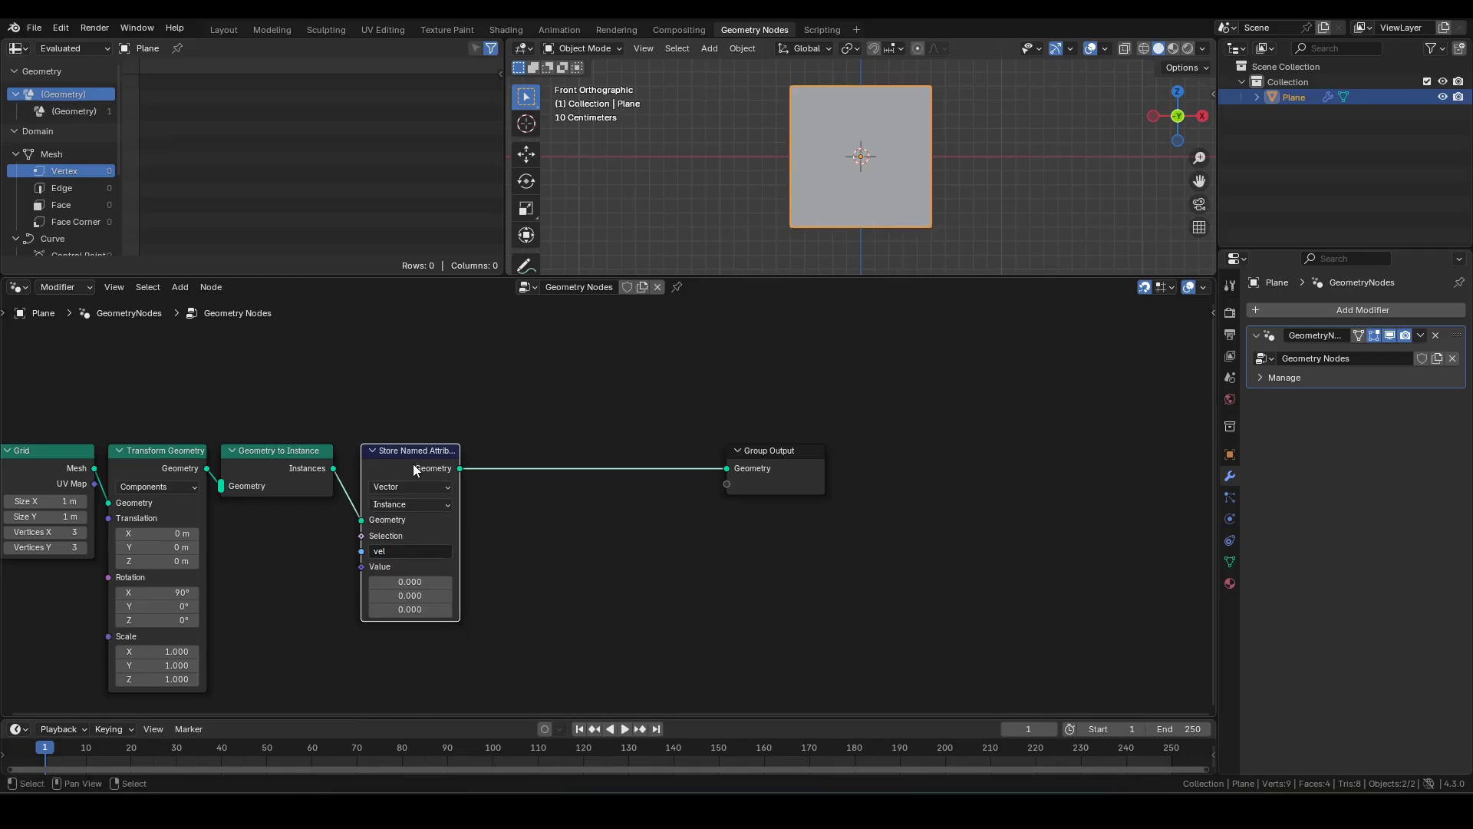
# Step: Duplicate the vel Store Named Attribute node onto the link after it and name the copy's attribute omega
pyautogui.hotkey('shift', 'd')
pyautogui.press('x')
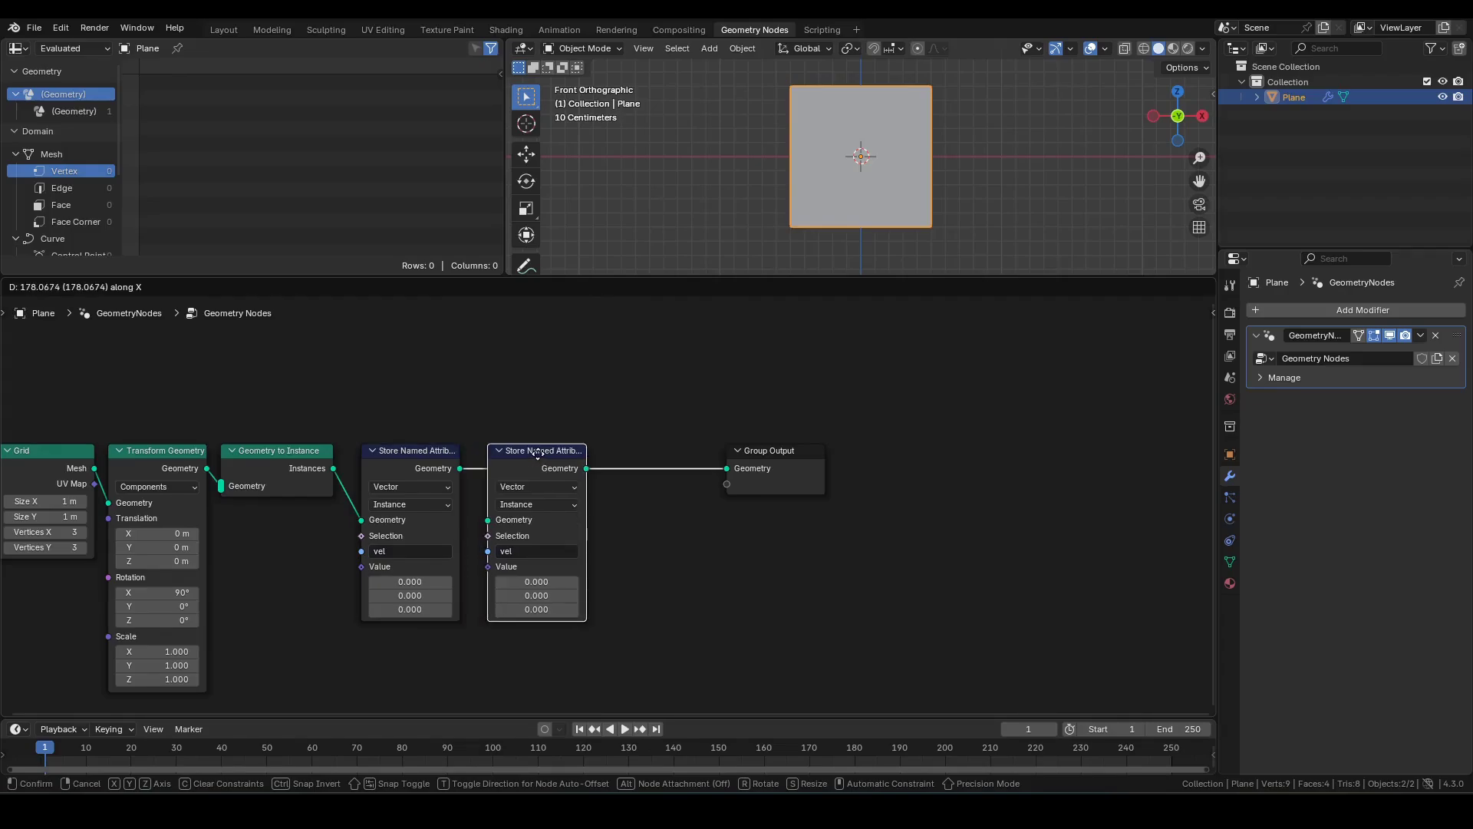
pyautogui.click(537, 453)
pyautogui.scroll(1, 609, 551)
pyautogui.click(529, 550)
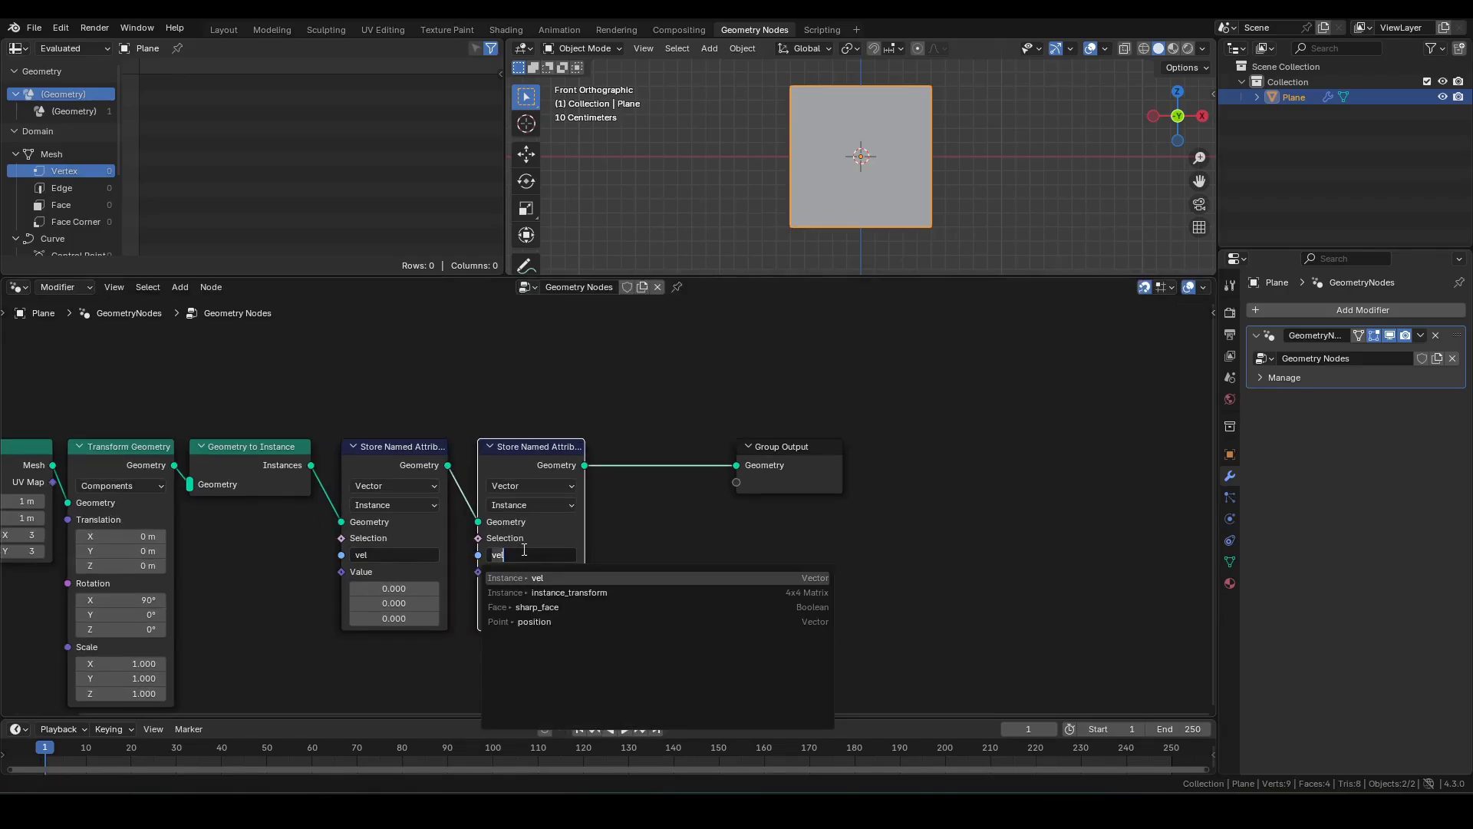
pyautogui.write('omega')
pyautogui.press('Return')
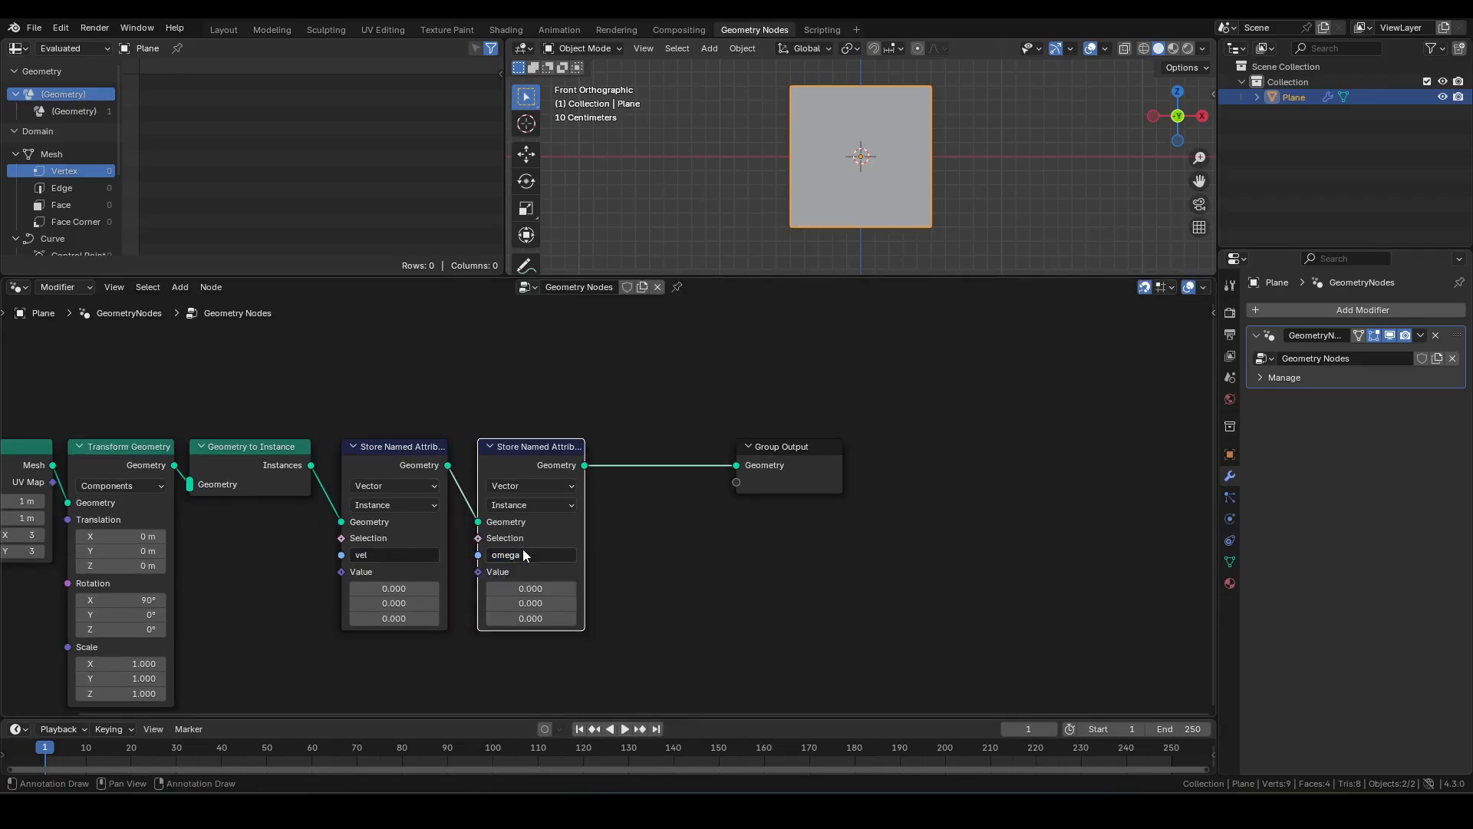
# Step: Make room before the Group Output and insert a Translate Instances node after the omega attribute, with Local Space off
pyautogui.moveTo(786, 508); pyautogui.dragTo(532, 511, button='middle')
pyautogui.moveTo(708, 563); pyautogui.dragTo(507, 446)
pyautogui.press('g')
pyautogui.press('x')
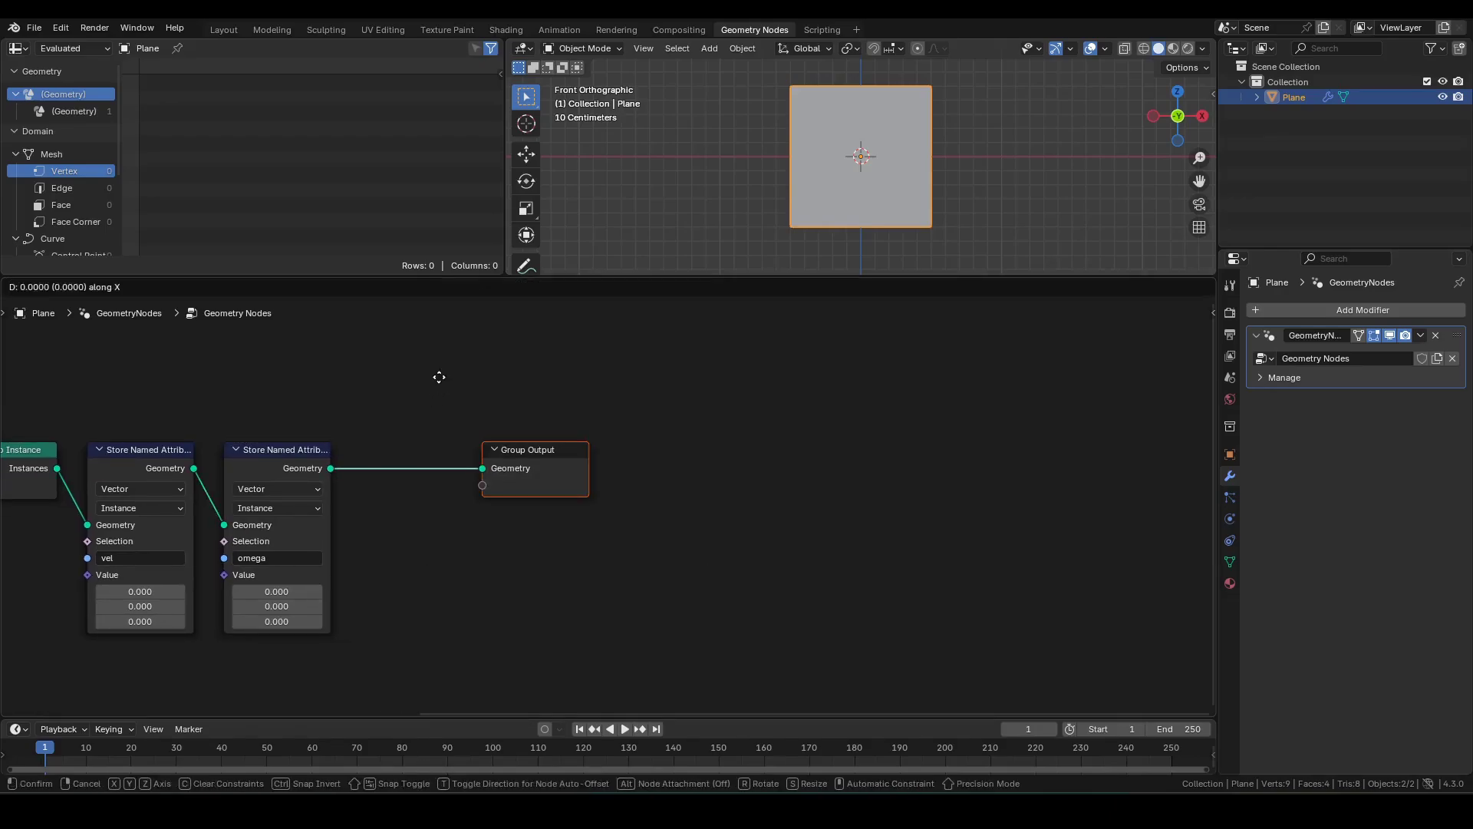
pyautogui.click(850, 377)
pyautogui.press('F3')
pyautogui.write('translate')
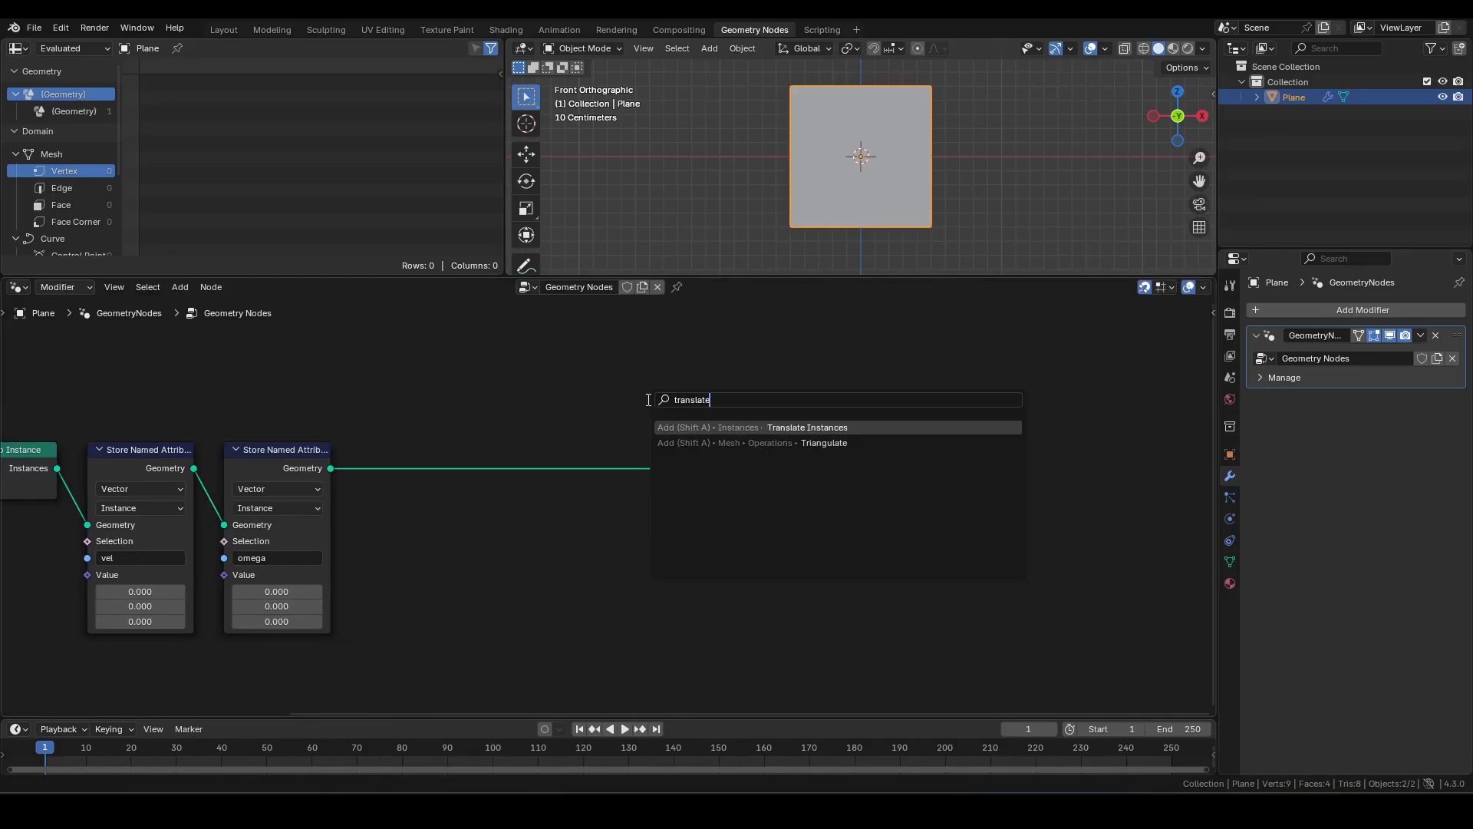
pyautogui.press('Return')
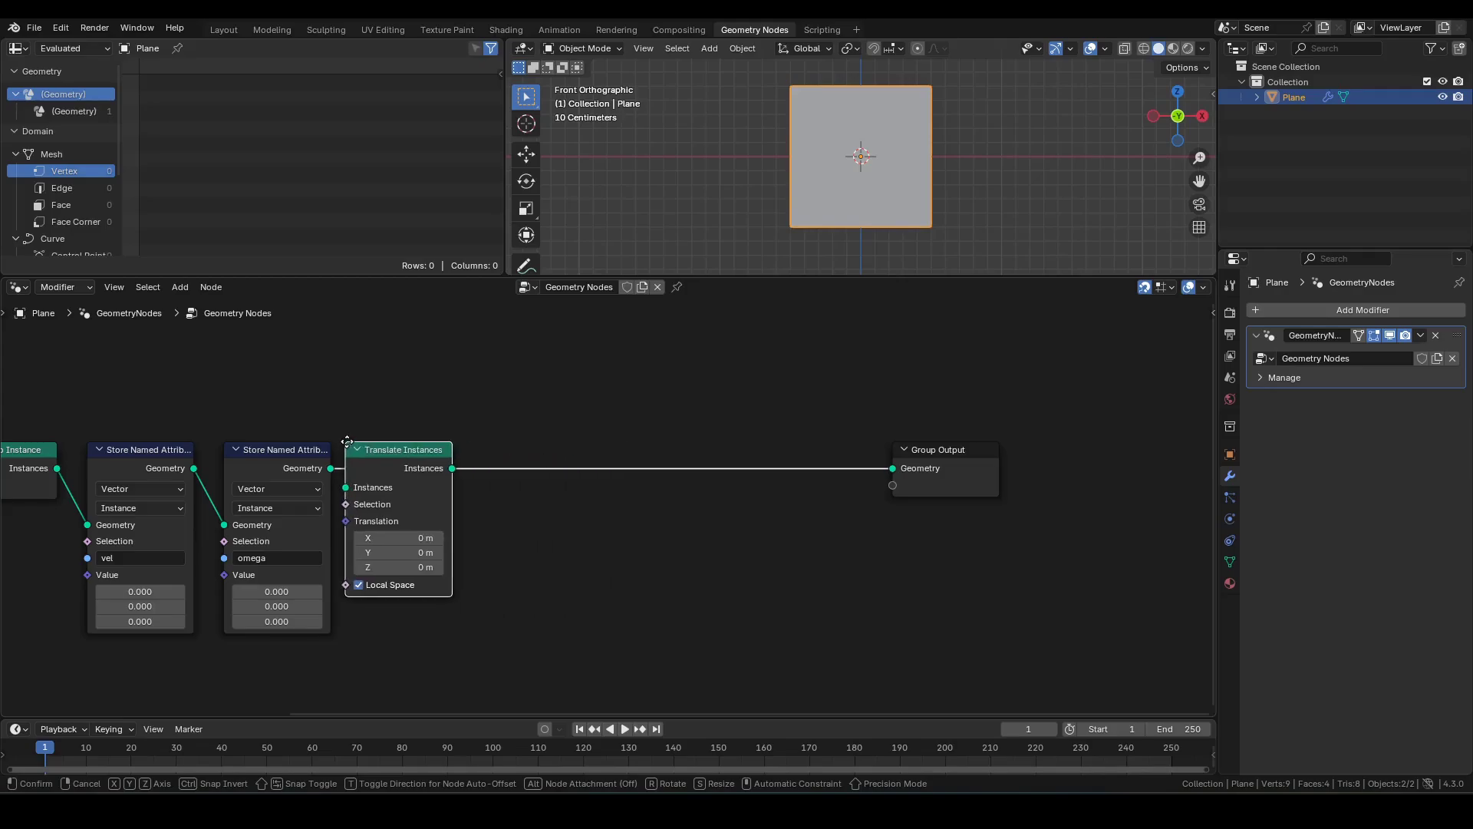
pyautogui.click(357, 447)
pyautogui.click(373, 584)
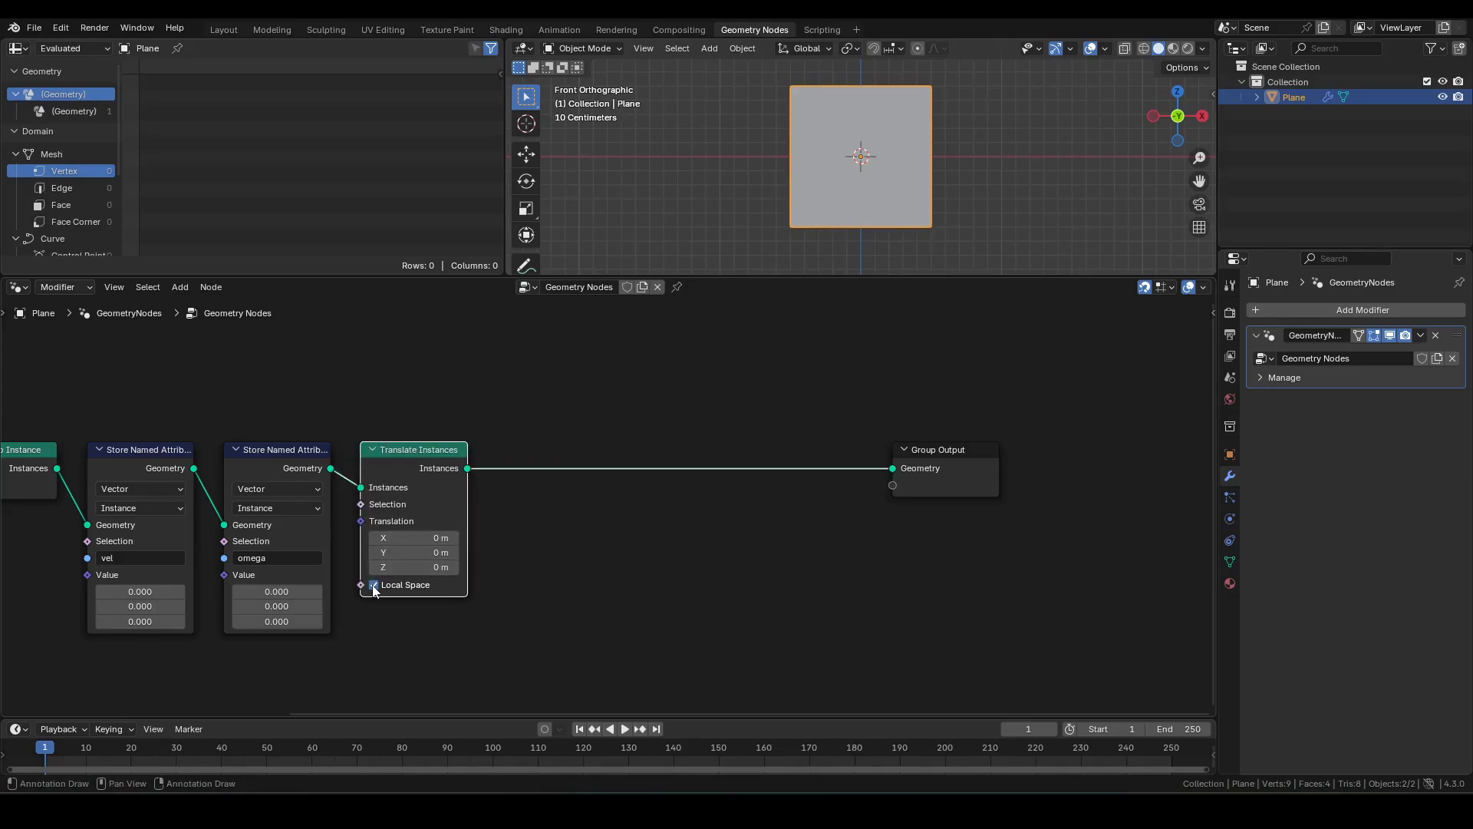
# Step: Insert a Rotate Instances node after Translate Instances
pyautogui.click(597, 494)
pyautogui.press('F3')
pyautogui.write('rotate in')
pyautogui.press('Return')
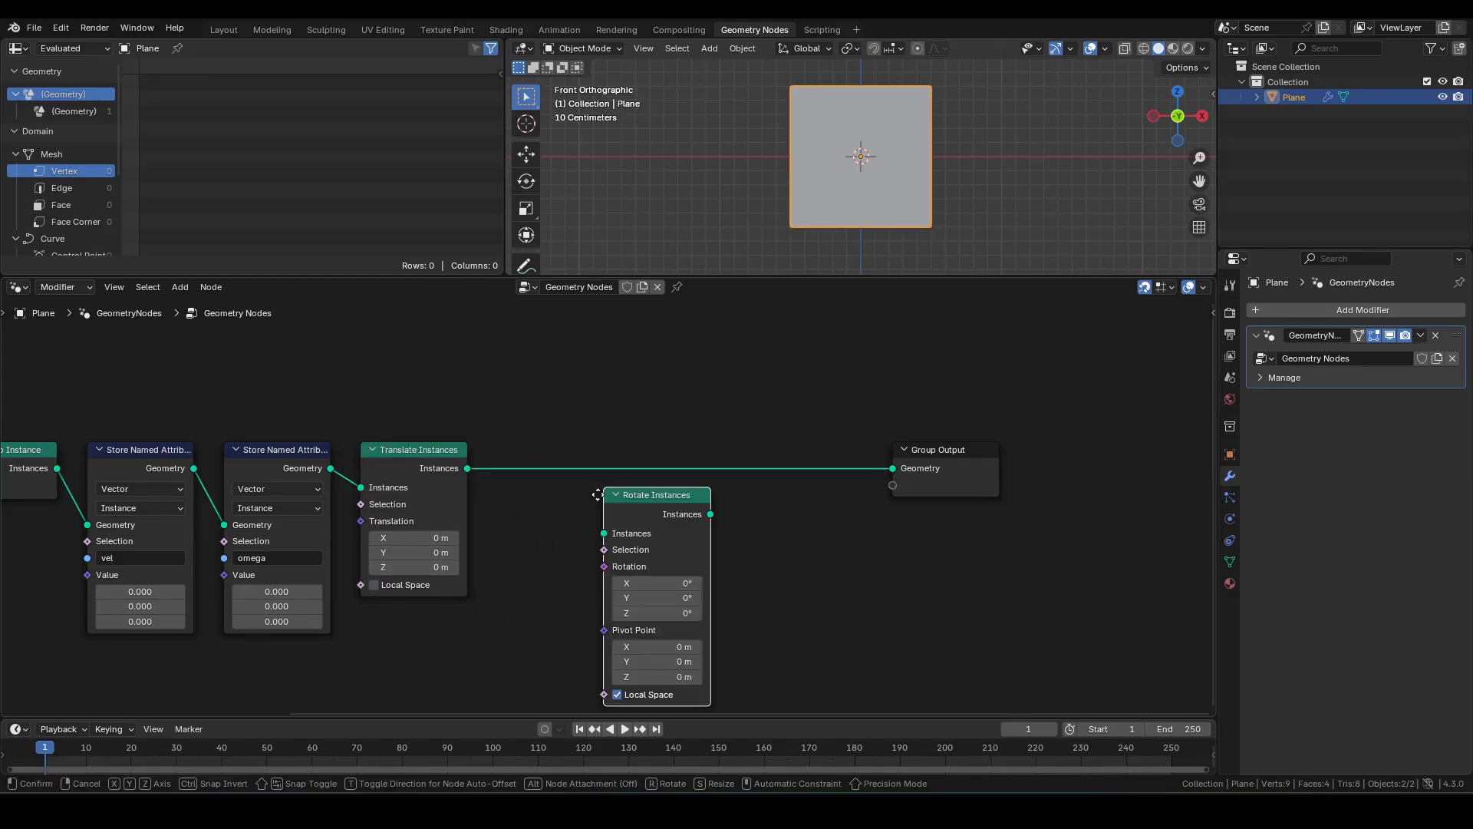
pyautogui.click(530, 458)
# Step: Move the Group Output farther away and insert a Simulation zone after Rotate Instances
pyautogui.moveTo(682, 504); pyautogui.dragTo(482, 452, button='middle')
pyautogui.scroll(-3, 481, 453)
pyautogui.moveTo(545, 390); pyautogui.dragTo(702, 499)
pyautogui.press('g')
pyautogui.click(1058, 523)
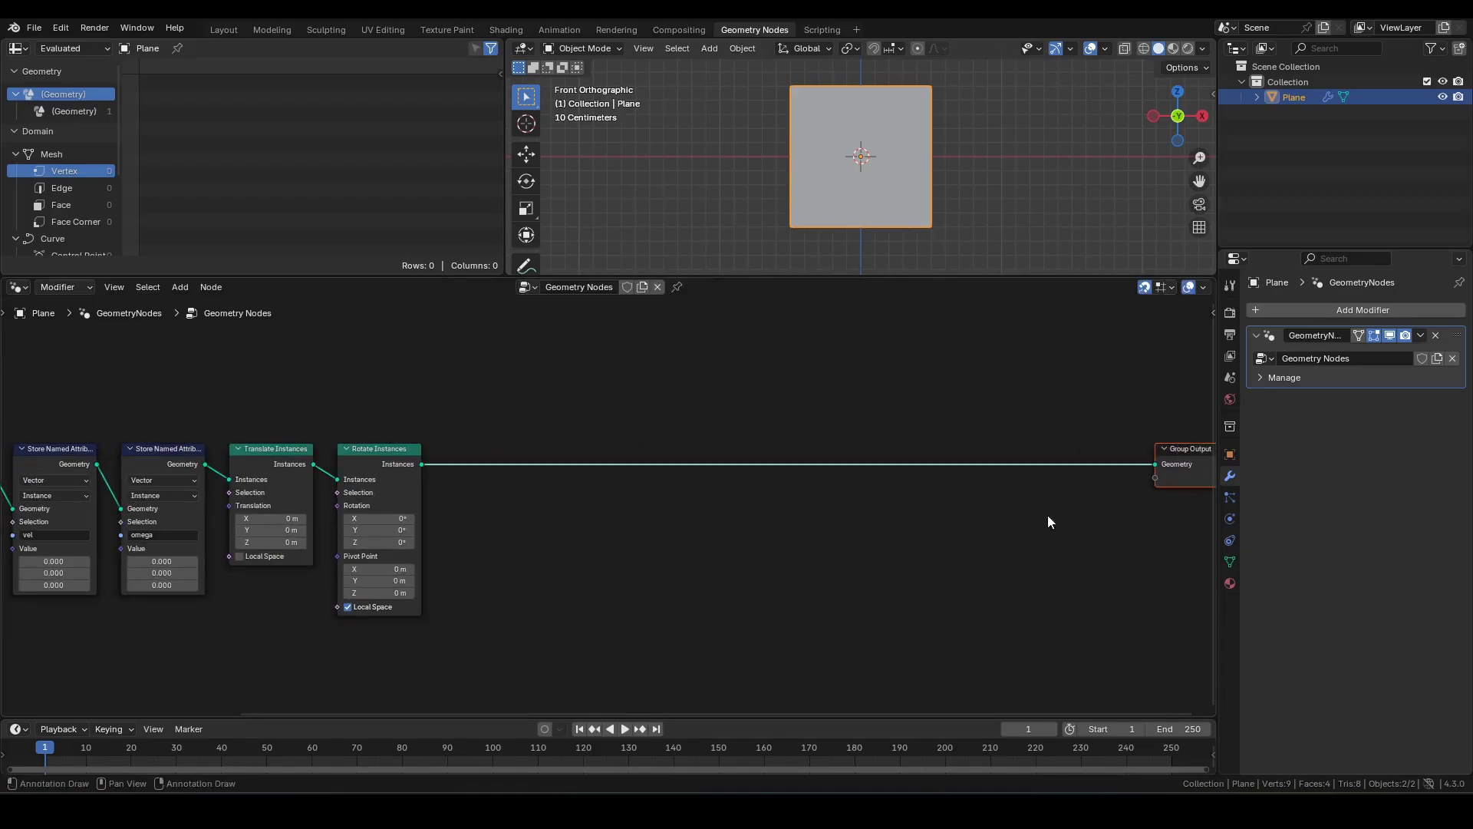
pyautogui.press('F3')
pyautogui.write('simula')
pyautogui.press('Return')
pyautogui.click(523, 451)
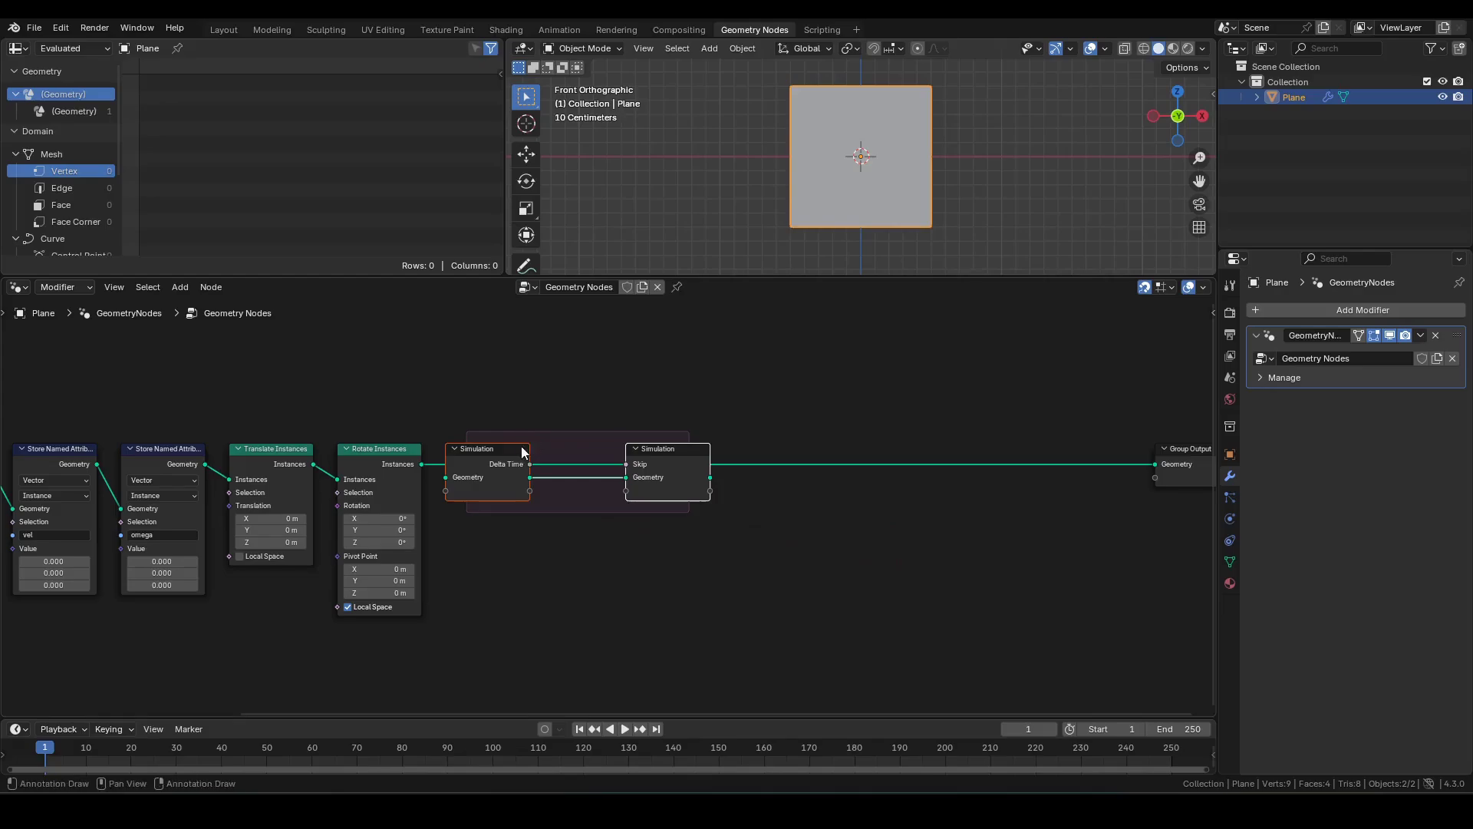
# Step: Route the Rotate Instances output into the Simulation zone's Geometry input and move the zone's output node farther away along X
pyautogui.moveTo(423, 465); pyautogui.dragTo(446, 477)
pyautogui.click(695, 482)
pyautogui.press('g')
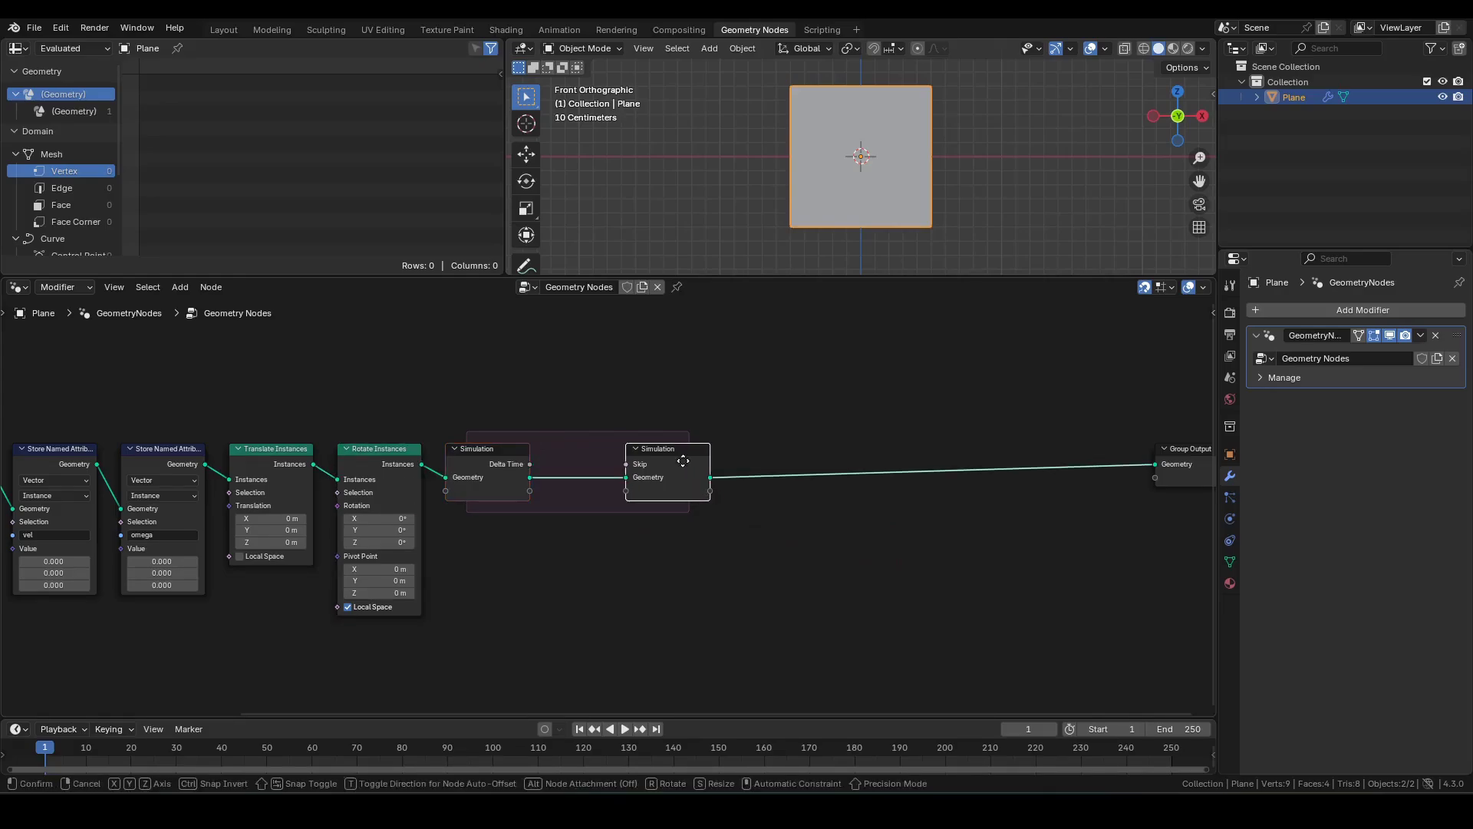
pyautogui.press('x')
pyautogui.click(1113, 438)
# Step: Duplicate the vel, omega, Translate Instances and Rotate Instances nodes and place the copies along X inside the Simulation zone
pyautogui.moveTo(558, 474); pyautogui.dragTo(611, 467, button='middle')
pyautogui.moveTo(111, 394); pyautogui.dragTo(428, 354, button='middle')
pyautogui.moveTo(424, 349); pyautogui.dragTo(745, 636)
pyautogui.moveTo(966, 558); pyautogui.dragTo(729, 548, button='middle')
pyautogui.hotkey('shift', 'd')
pyautogui.press('x')
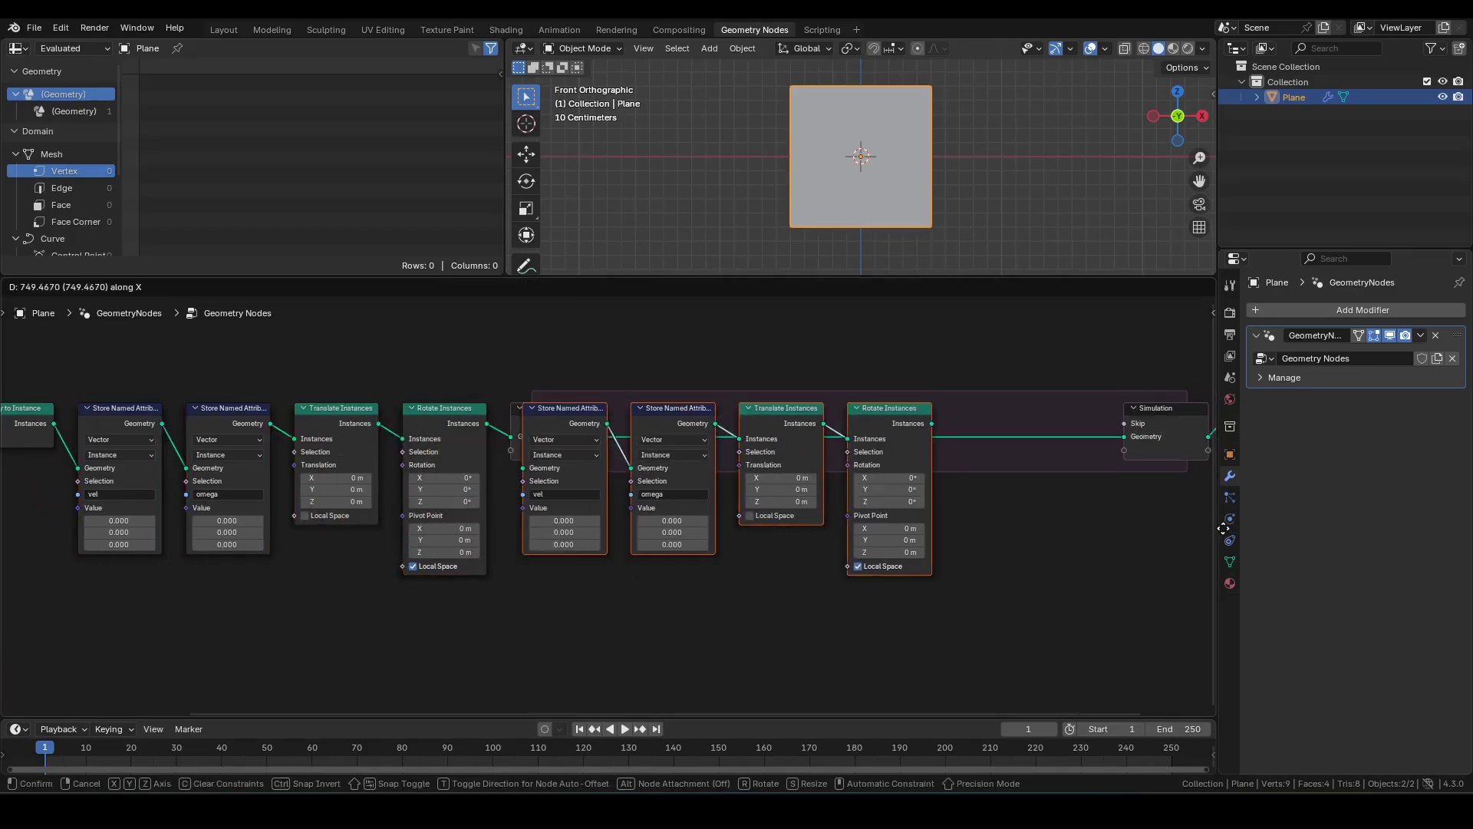
pyautogui.click(1156, 534)
# Step: Link the copied Rotate Instances to the Simulation output's Geometry and move the Simulation output and Group Output closer to it
pyautogui.scroll(2, 605, 502)
pyautogui.click(848, 431)
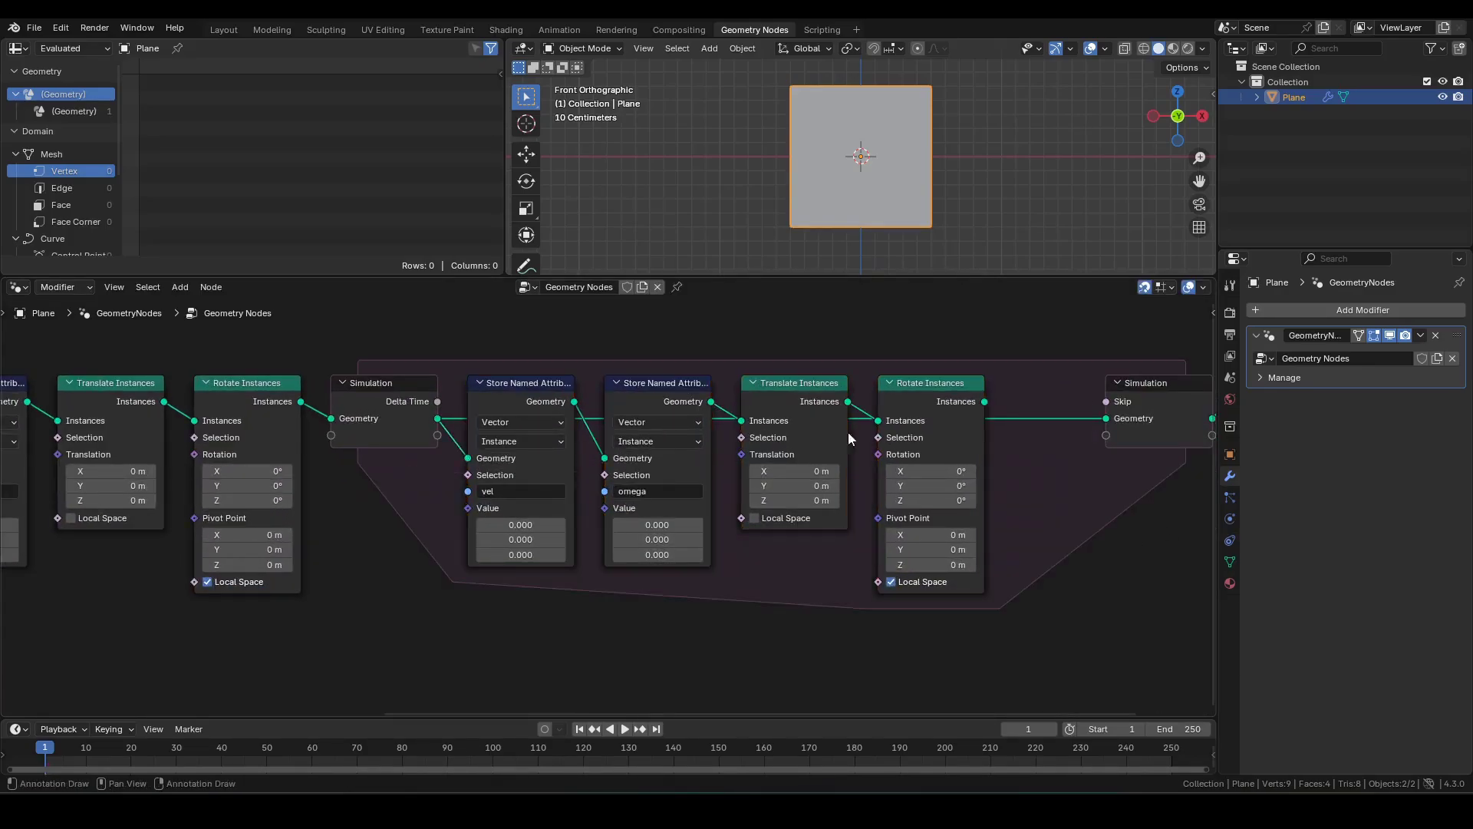
pyautogui.moveTo(985, 402); pyautogui.dragTo(1106, 418)
pyautogui.scroll(-1, 1108, 497)
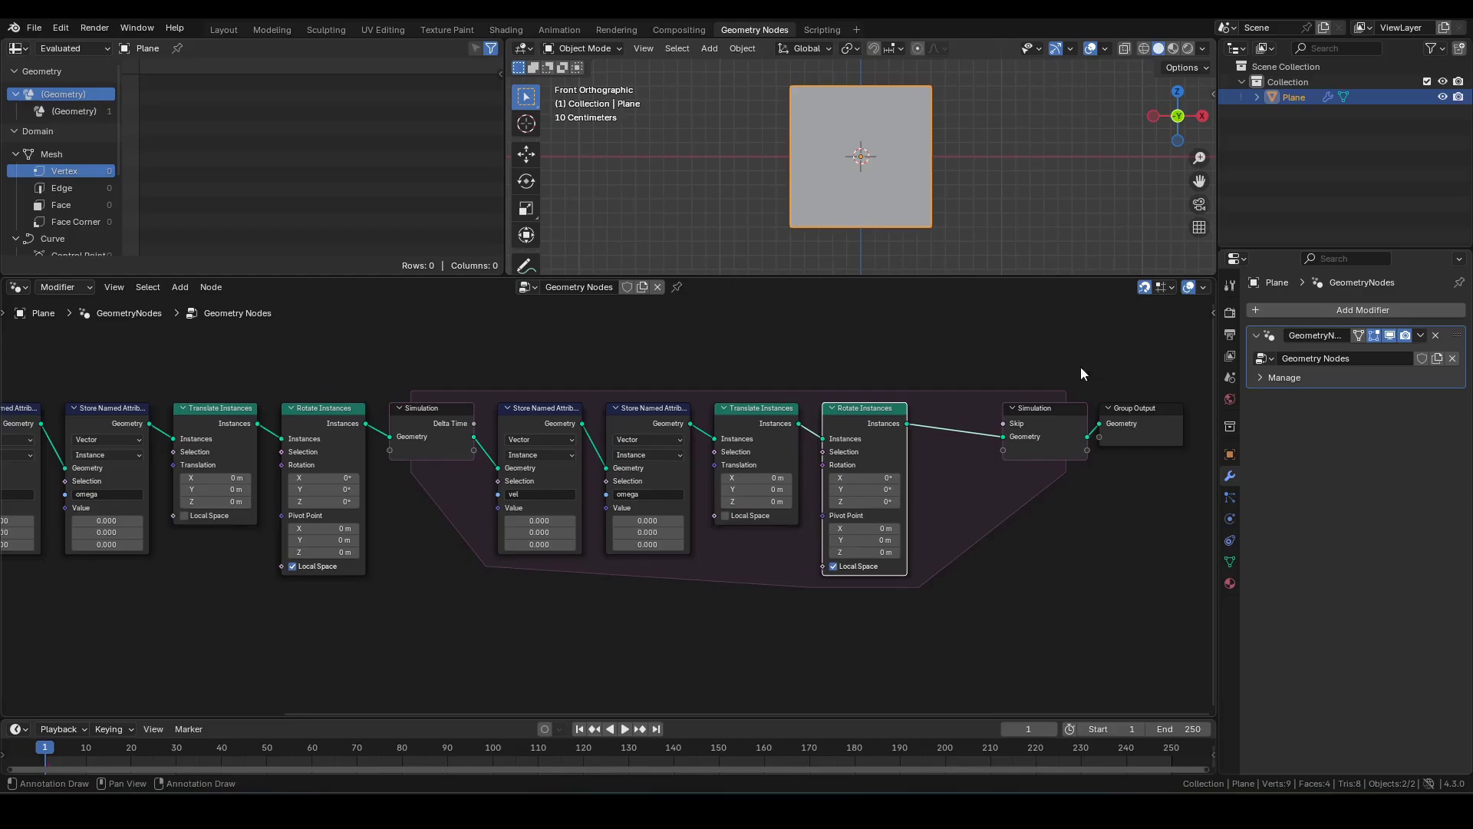
pyautogui.moveTo(1080, 367); pyautogui.dragTo(1135, 502)
pyautogui.press('g')
pyautogui.click(1048, 500)
pyautogui.moveTo(324, 510); pyautogui.dragTo(485, 495, button='middle')
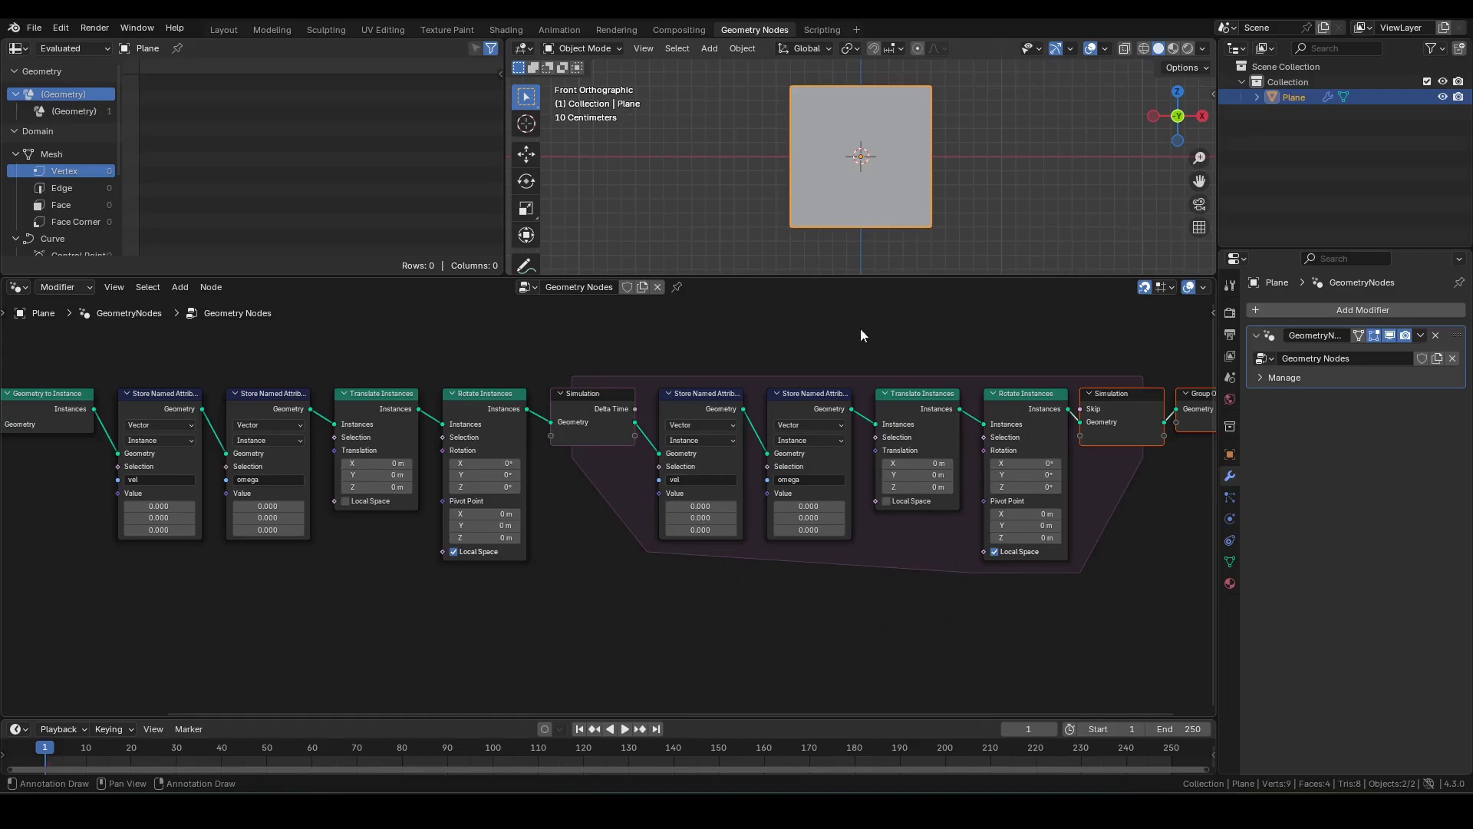
# Step: Remove the omega Store Named Attribute inside the zone, keeping its links, and move Translate and Rotate Instances along X to close the gap
pyautogui.scroll(3, 789, 617)
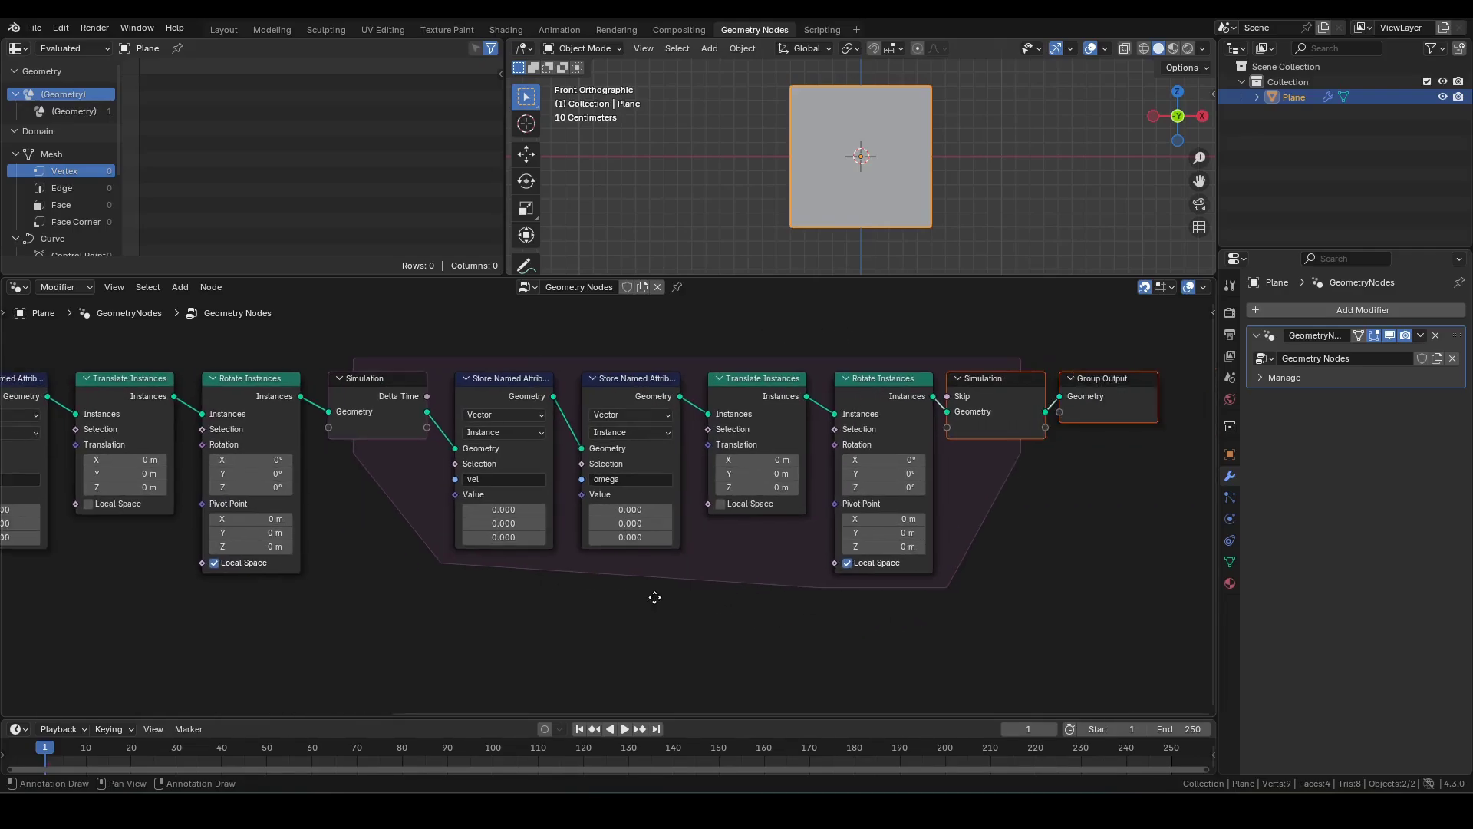
pyautogui.click(538, 350)
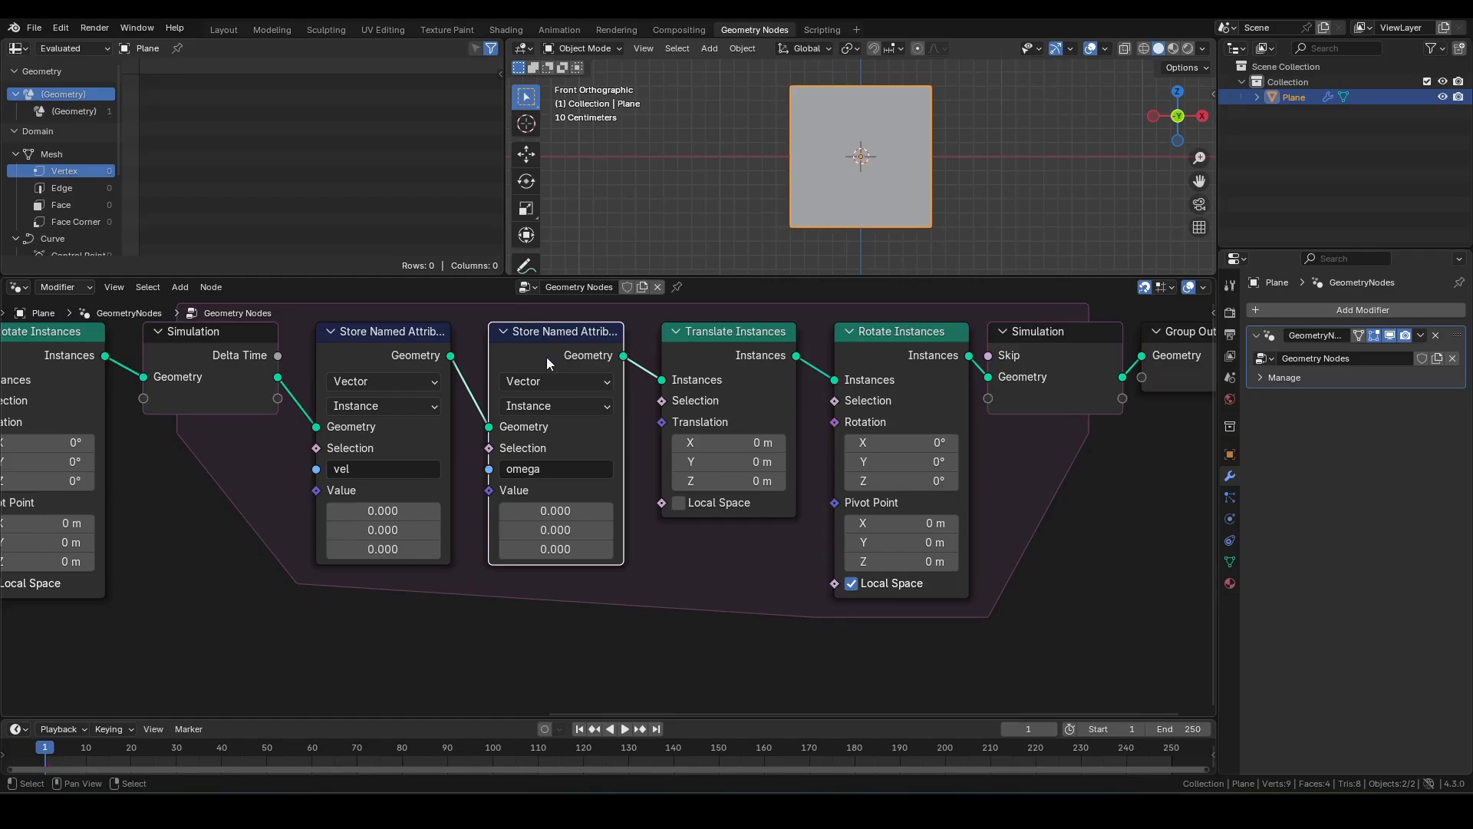
pyautogui.hotkey('ctrl', 'x')
pyautogui.hotkey('ctrl', 'x')
pyautogui.moveTo(715, 588); pyautogui.dragTo(726, 612, button='middle')
pyautogui.moveTo(961, 674); pyautogui.dragTo(736, 359)
pyautogui.press('g')
pyautogui.press('x')
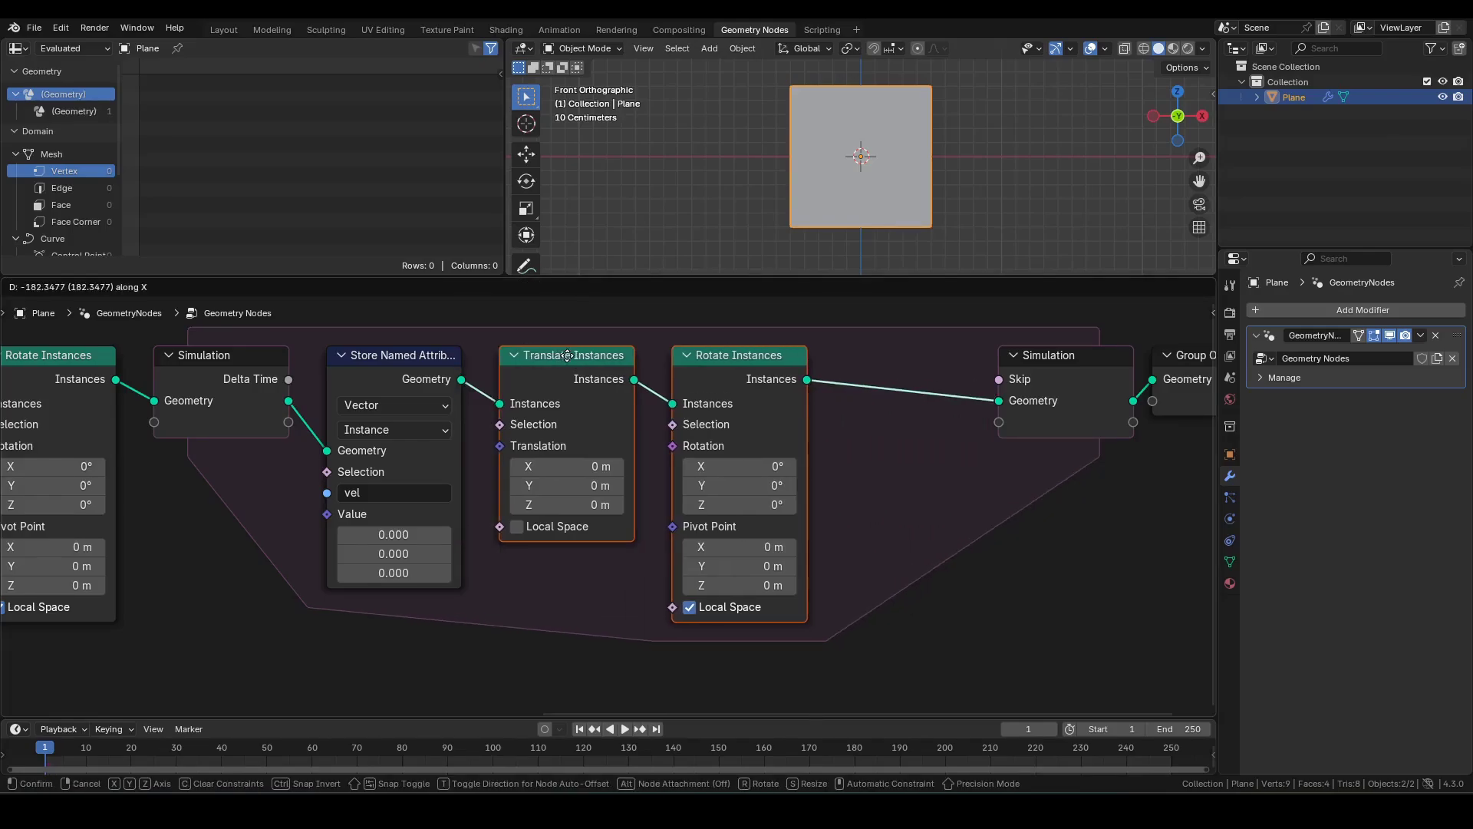
pyautogui.click(560, 384)
# Step: Add a Named Attribute node below the Simulation zone and set it to read the vel attribute
pyautogui.moveTo(445, 618); pyautogui.dragTo(816, 474, button='middle')
pyautogui.click(531, 314)
pyautogui.click(583, 559)
pyautogui.press('F3')
pyautogui.write('na')
pyautogui.press('Return')
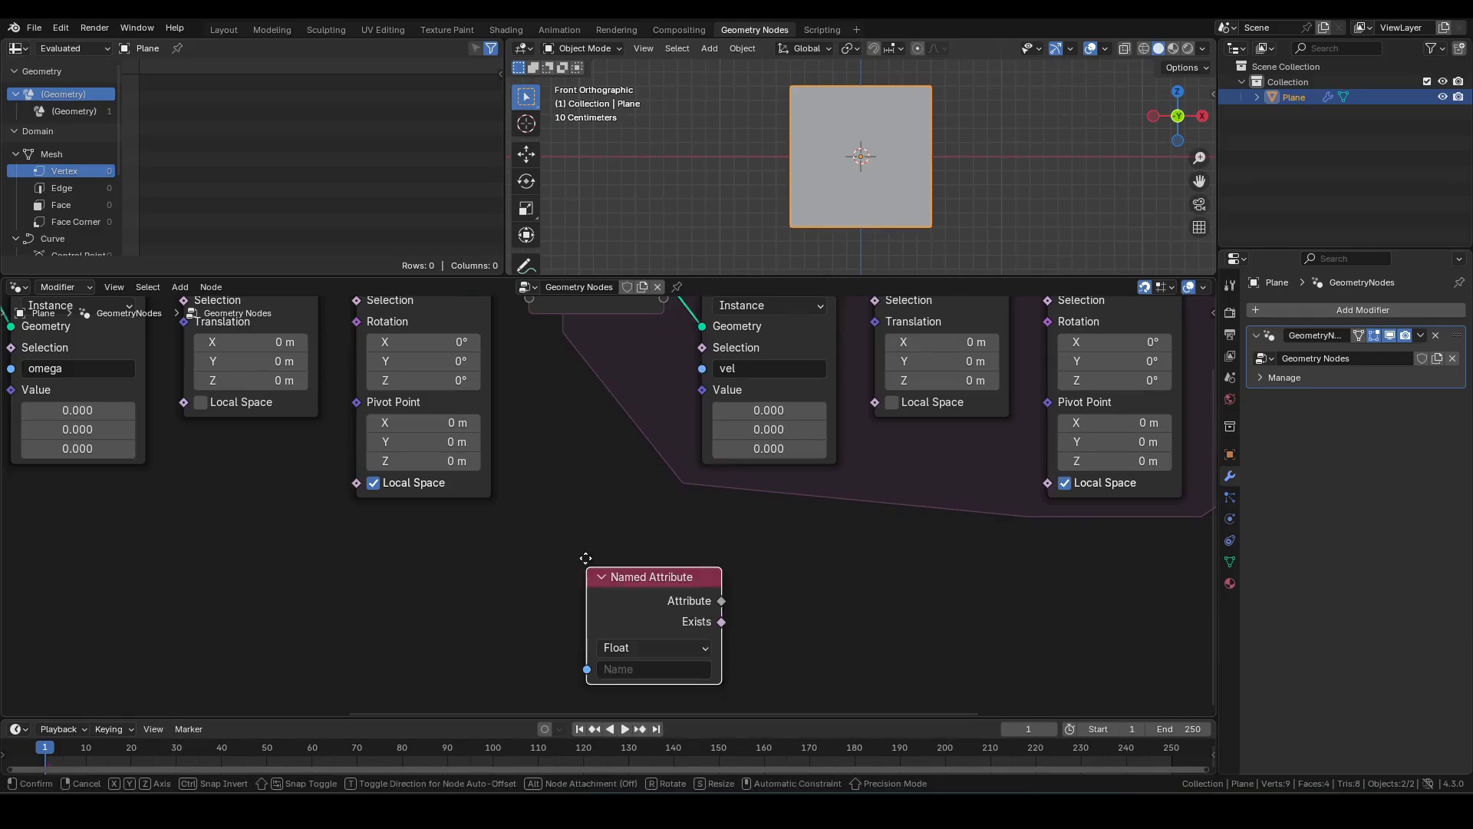
pyautogui.click(528, 524)
pyautogui.click(561, 630)
pyautogui.write('vel')
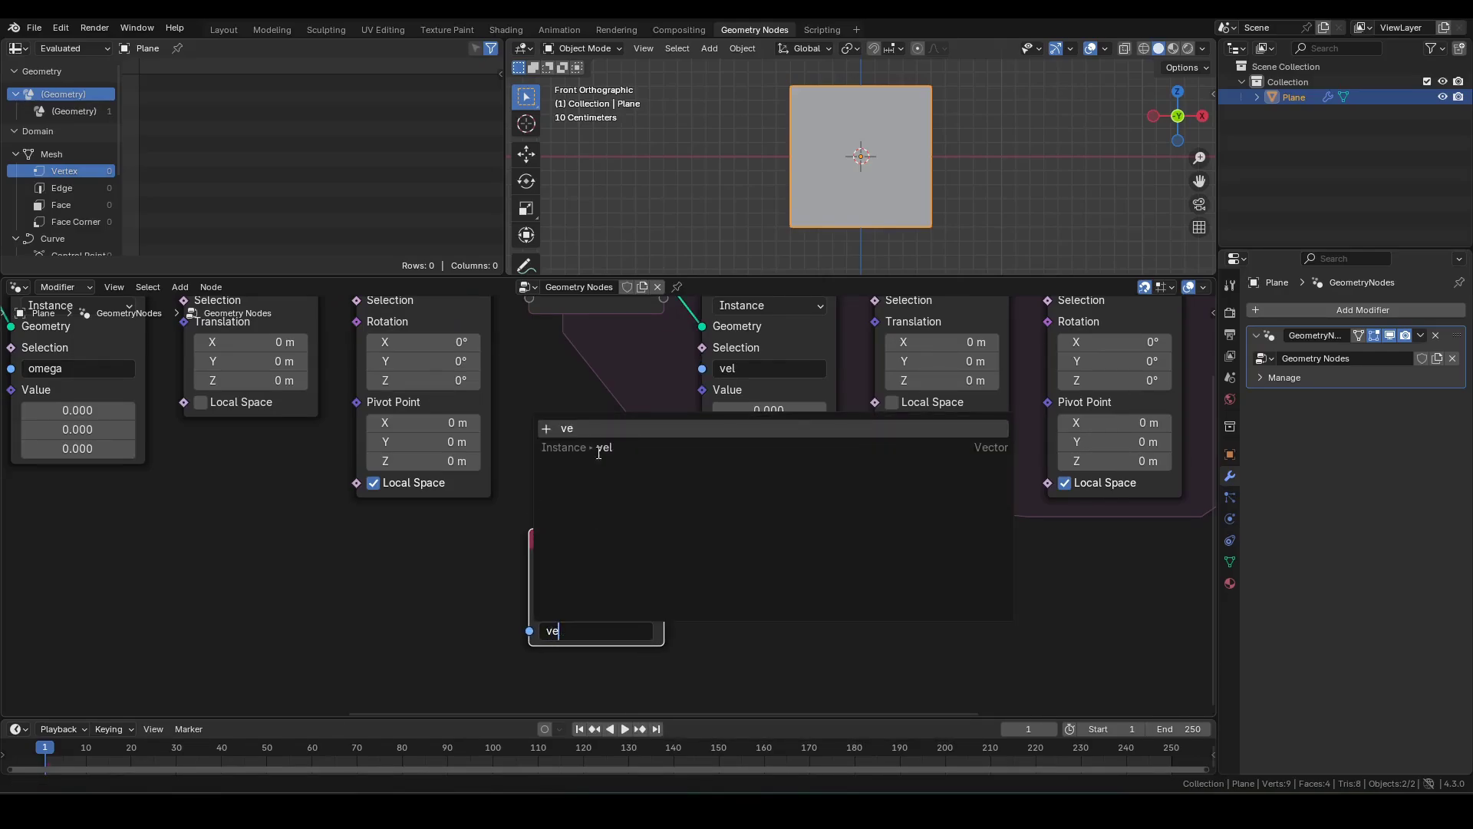
pyautogui.press('Return')
# Step: Add a vector Add node next to the vel Named Attribute, with the attribute feeding its first input
pyautogui.press('F3')
pyautogui.write('add')
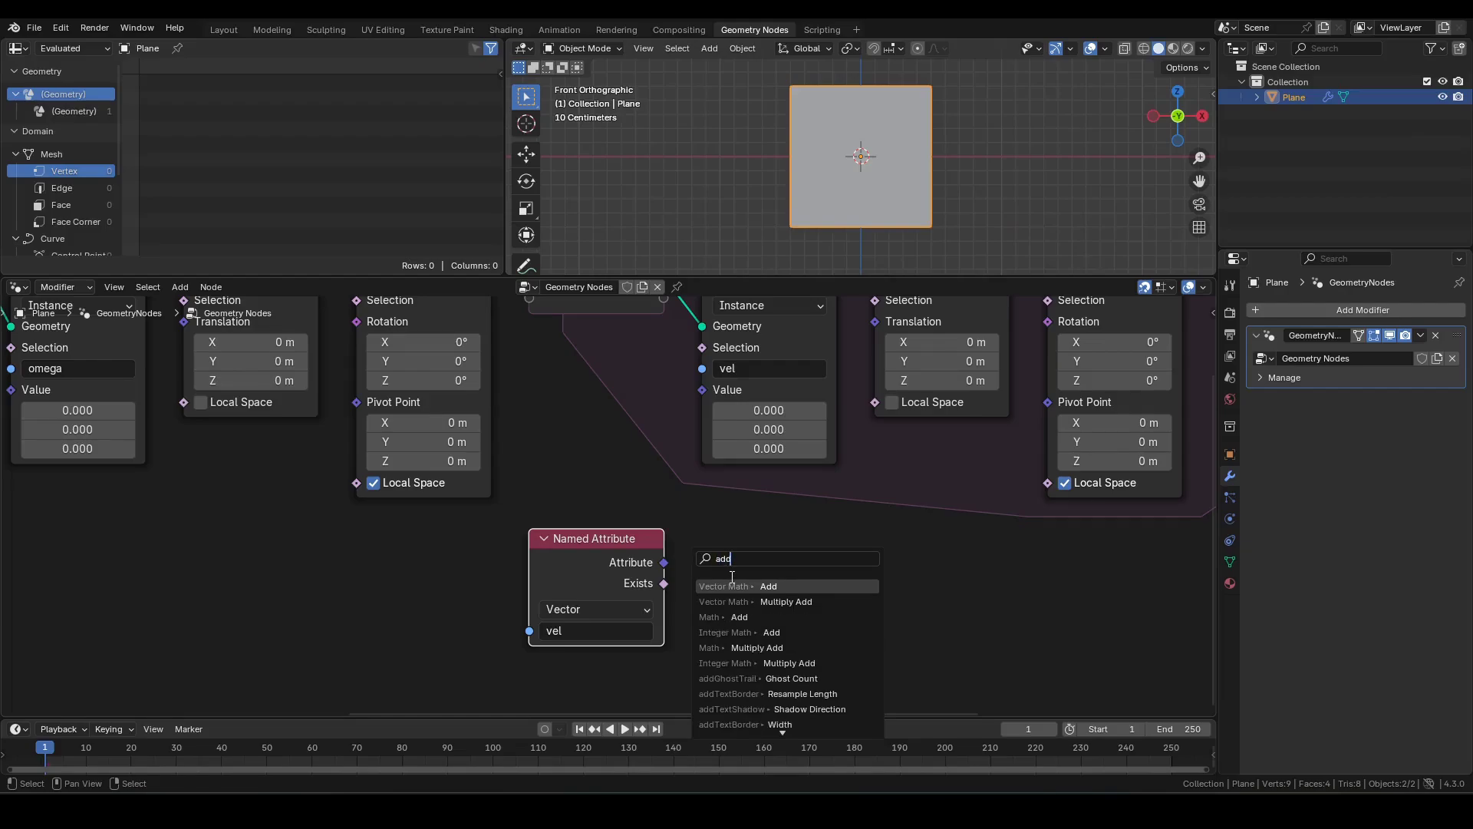
pyautogui.press('Return')
pyautogui.click(750, 567)
pyautogui.moveTo(715, 622); pyautogui.dragTo(815, 528, button='middle')
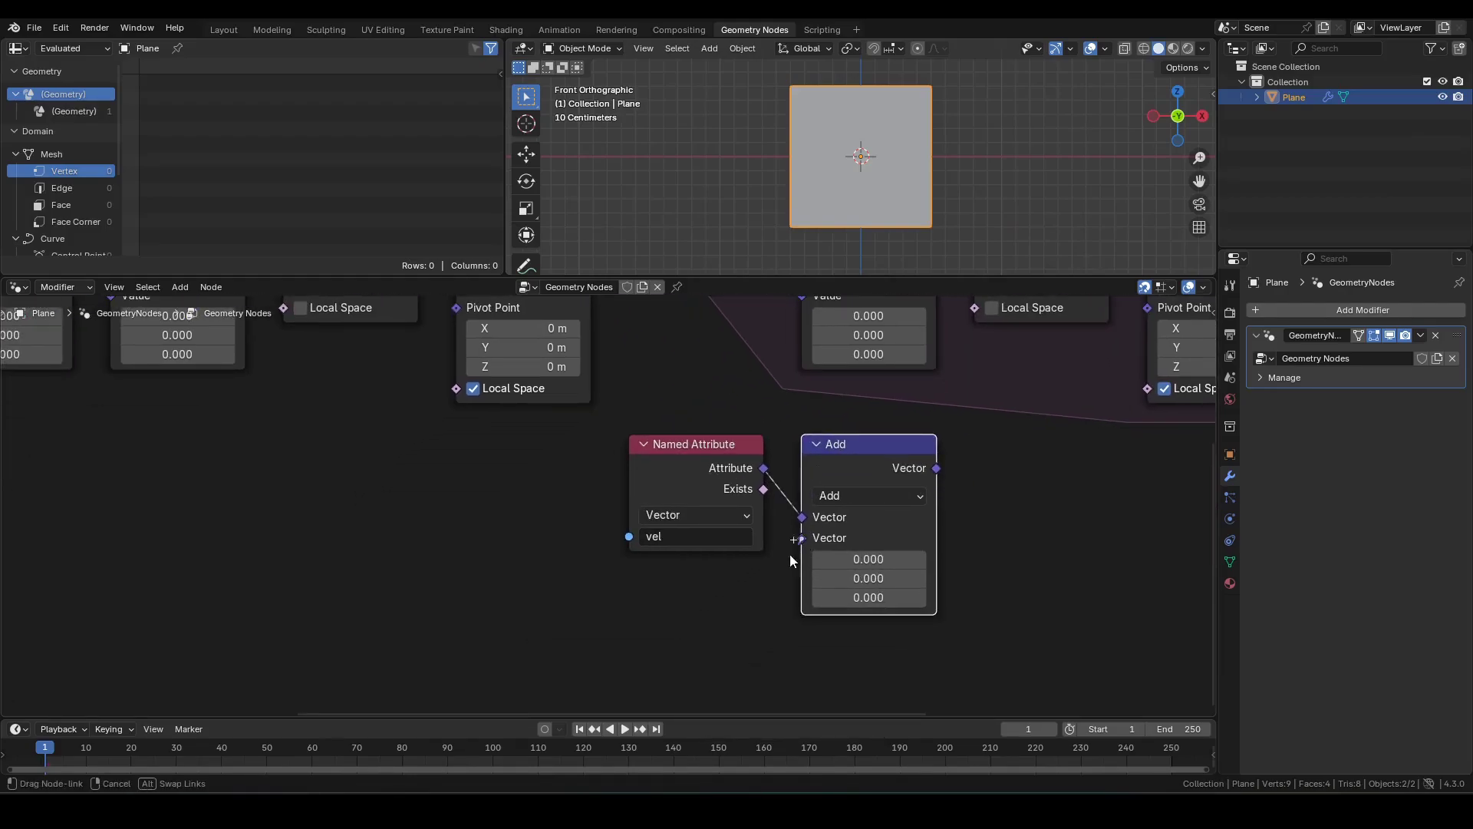
# Step: Create a vector Scale node feeding the Add node's second input and set its vector's Z component to -9.81
pyautogui.moveTo(801, 538); pyautogui.dragTo(695, 625)
pyautogui.write('sca')
pyautogui.press('Return')
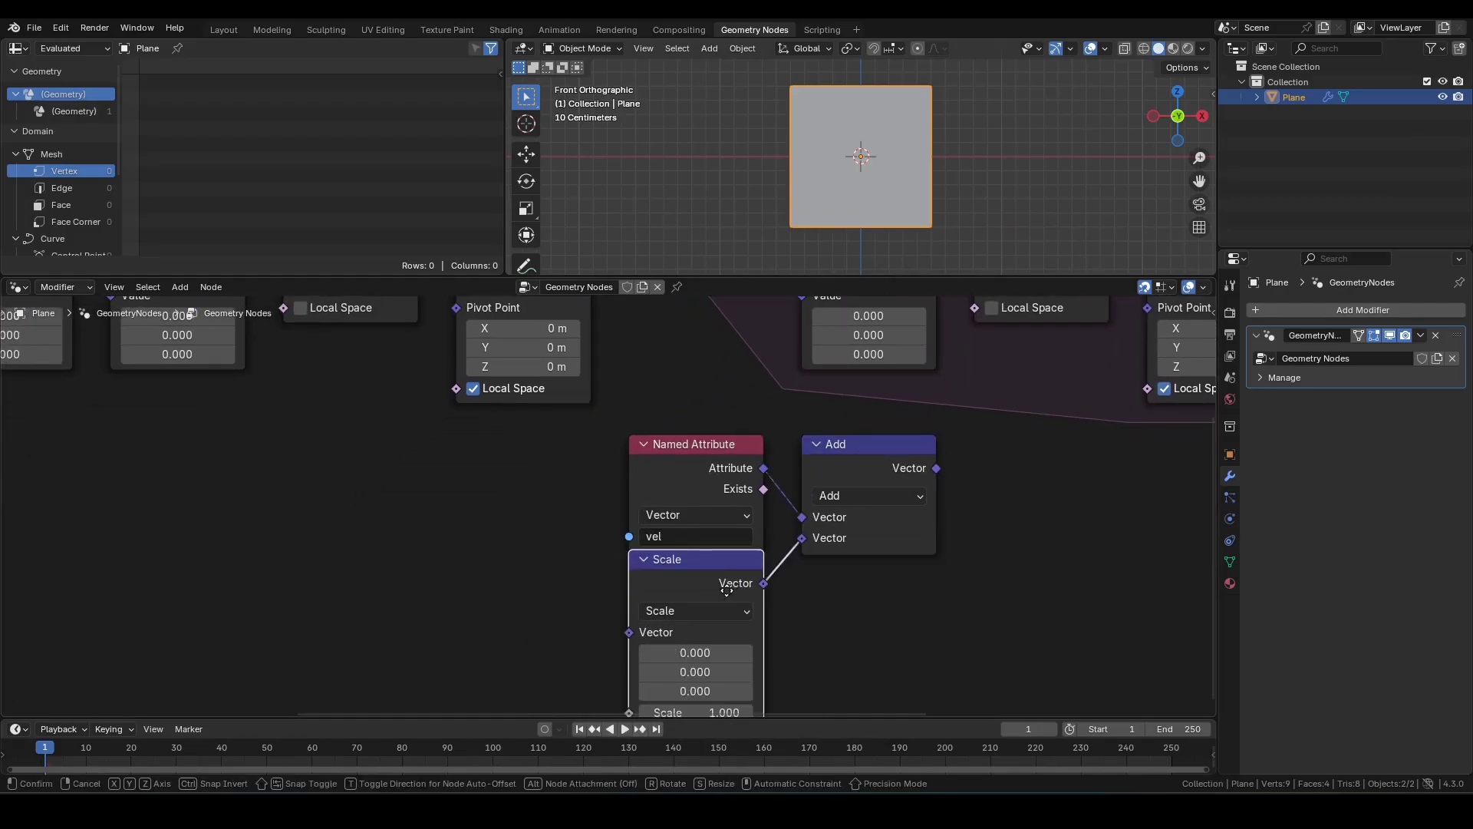
pyautogui.click(731, 615)
pyautogui.moveTo(832, 629); pyautogui.dragTo(860, 436, button='middle')
pyautogui.scroll(1, 827, 514)
pyautogui.click(746, 520)
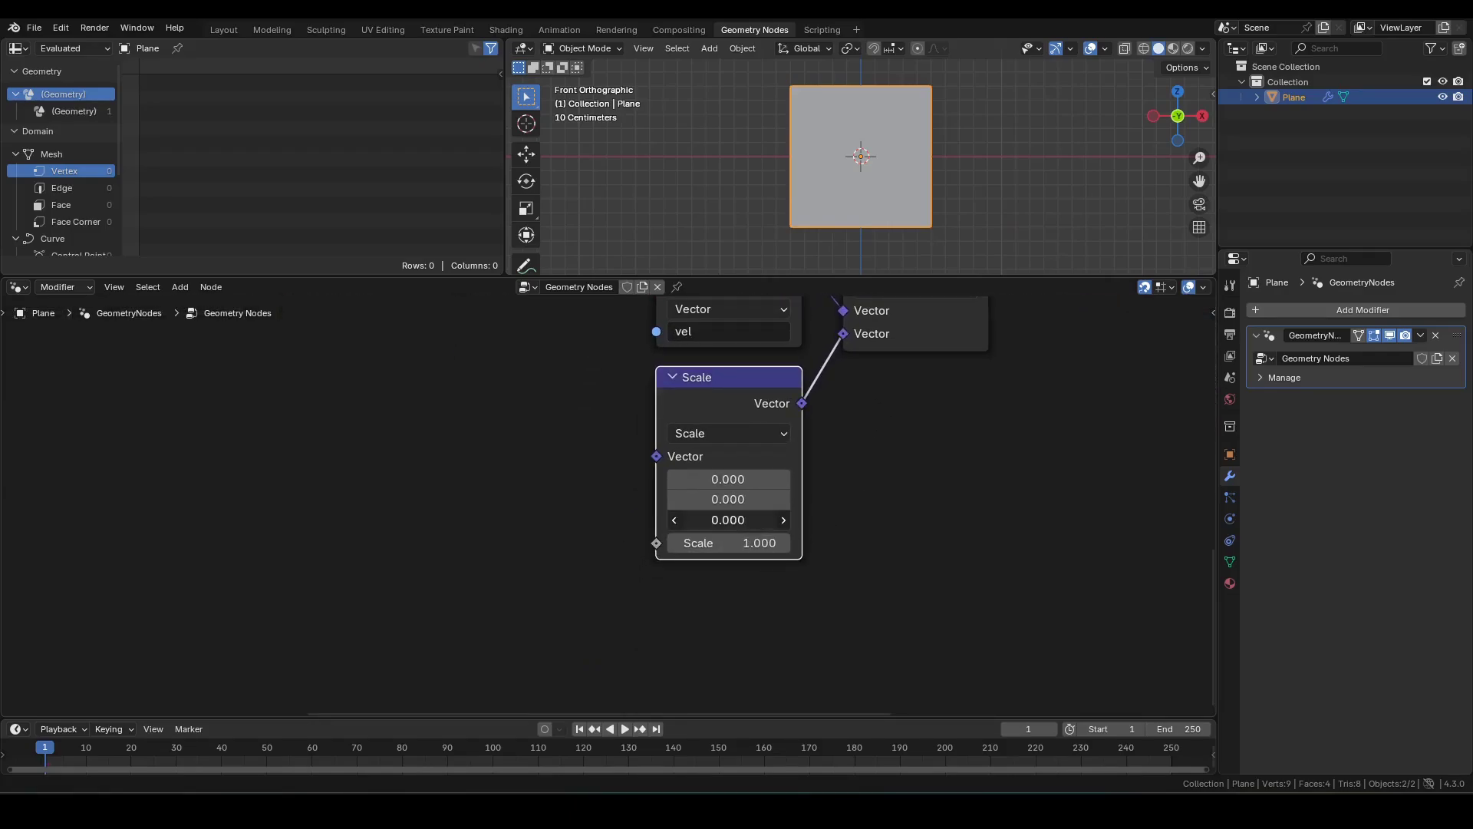
pyautogui.write('-9.81')
pyautogui.press('Return')
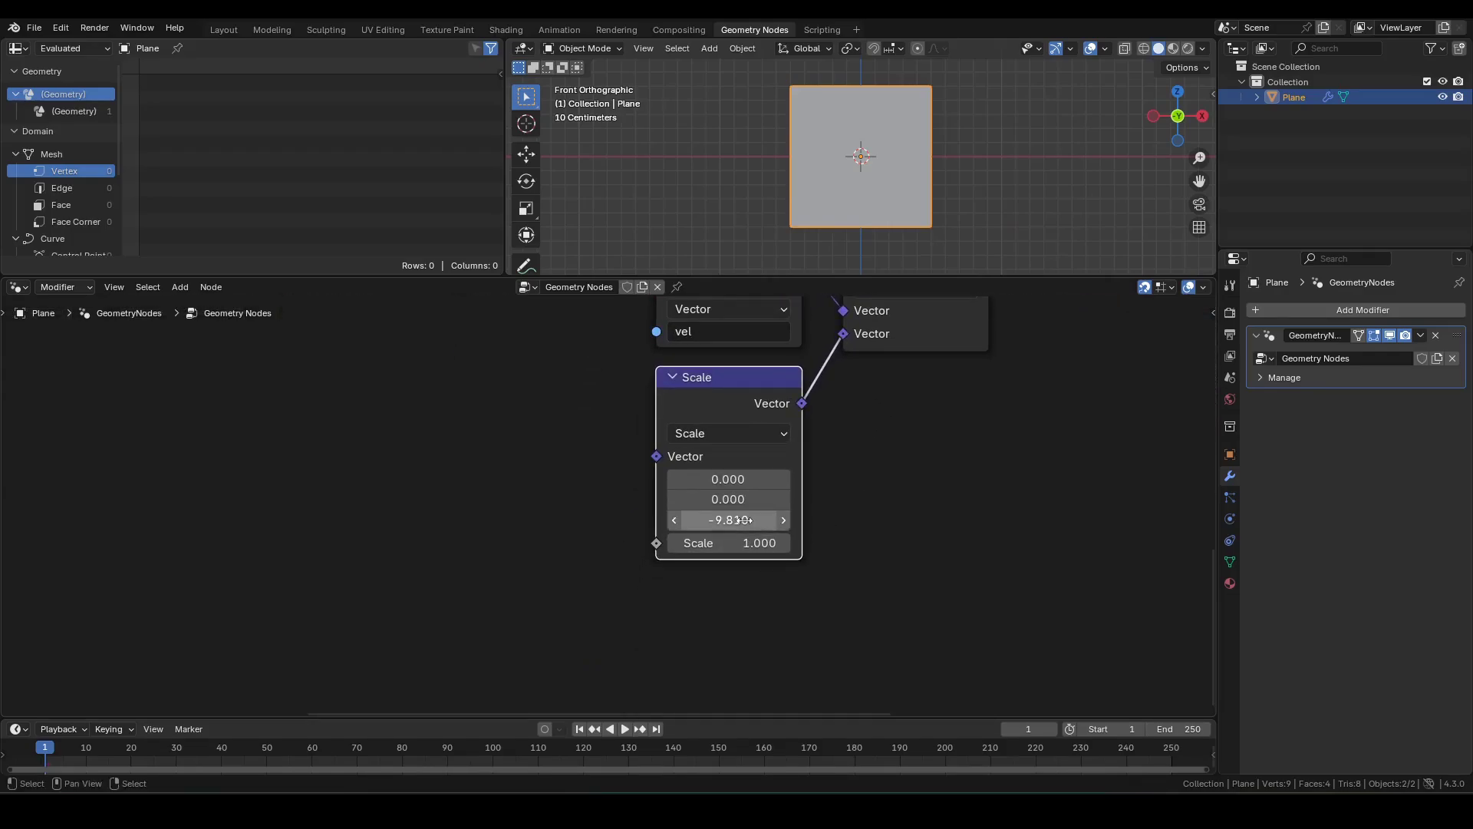
# Step: Connect the simulation's Delta Time to the Scale factor and the Add result to the zone's vel Store Named Attribute value
pyautogui.scroll(-5, 997, 429)
pyautogui.moveTo(1006, 429); pyautogui.dragTo(832, 641, button='middle')
pyautogui.scroll(-3, 725, 472)
pyautogui.moveTo(691, 337); pyautogui.dragTo(614, 614)
pyautogui.moveTo(790, 457); pyautogui.dragTo(754, 422)
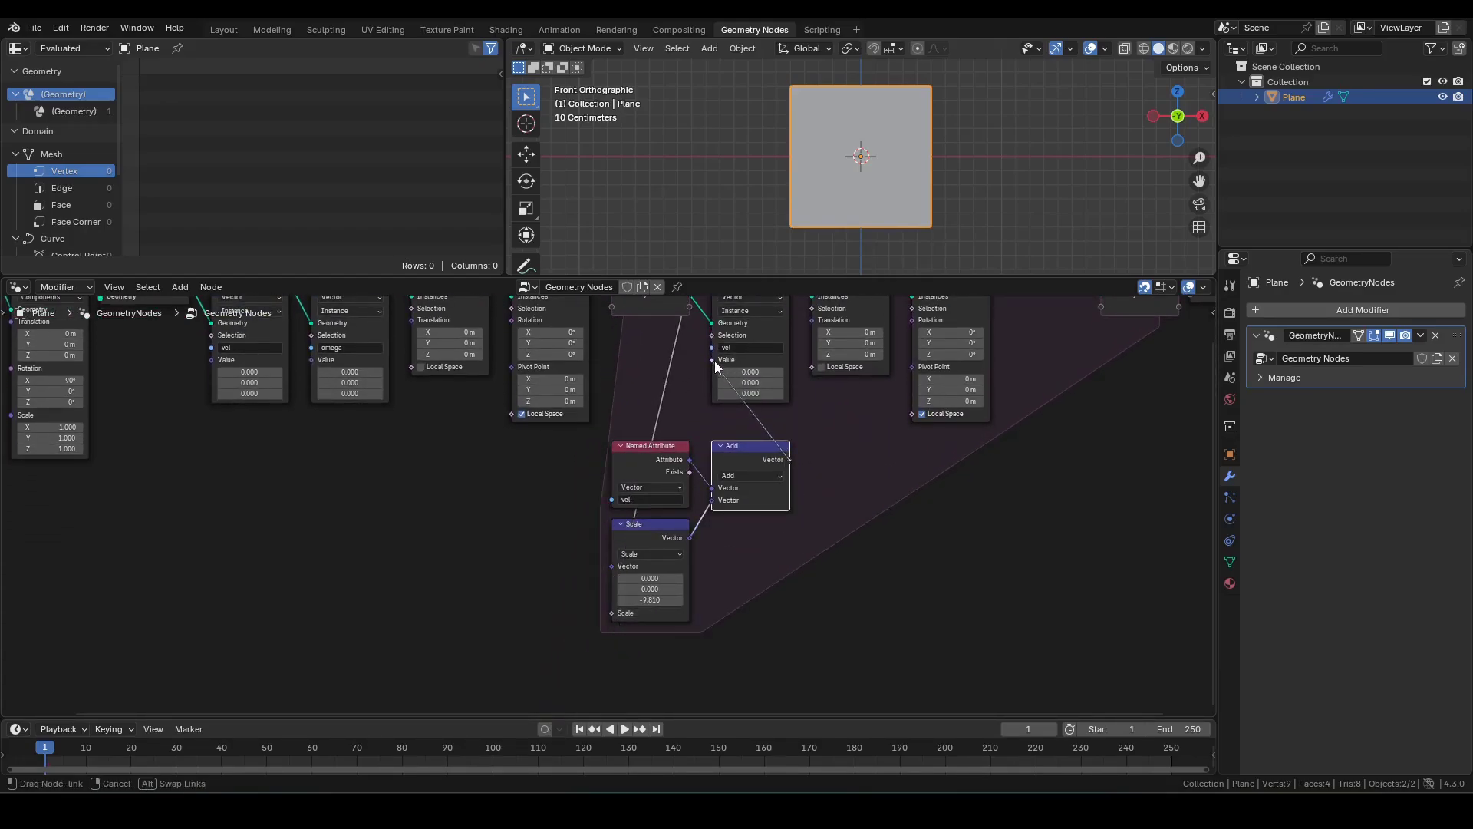
pyautogui.moveTo(715, 360); pyautogui.dragTo(713, 359)
# Step: Group the Named Attribute, Scale and Add nodes into a single node group and return to the main tree
pyautogui.moveTo(785, 369); pyautogui.dragTo(760, 438, button='middle')
pyautogui.moveTo(665, 624); pyautogui.dragTo(675, 592, button='middle')
pyautogui.moveTo(596, 454); pyautogui.dragTo(797, 676)
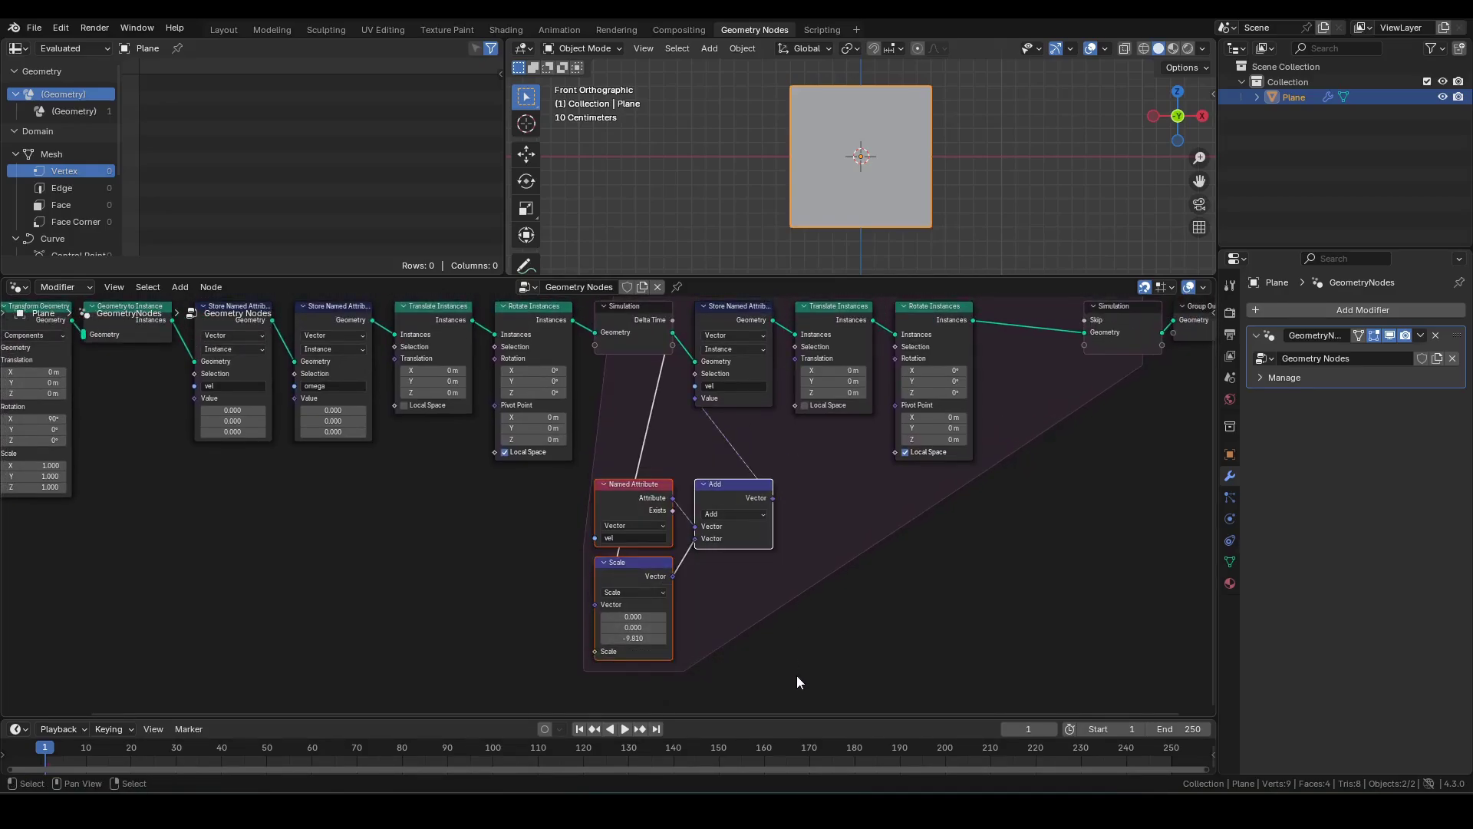
pyautogui.hotkey('ctrl', 'g')
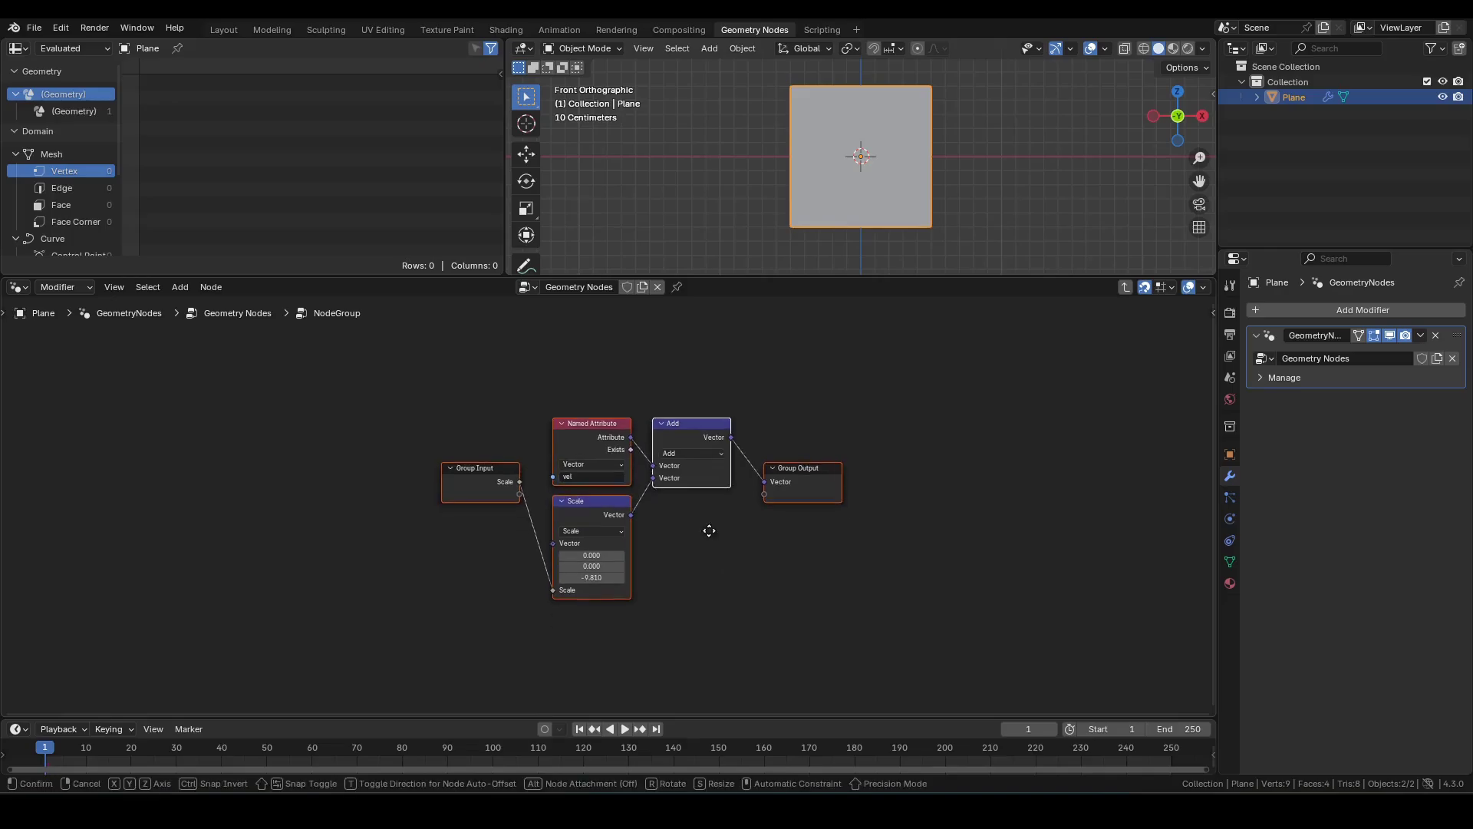
pyautogui.scroll(3, 772, 559)
pyautogui.press('Tab')
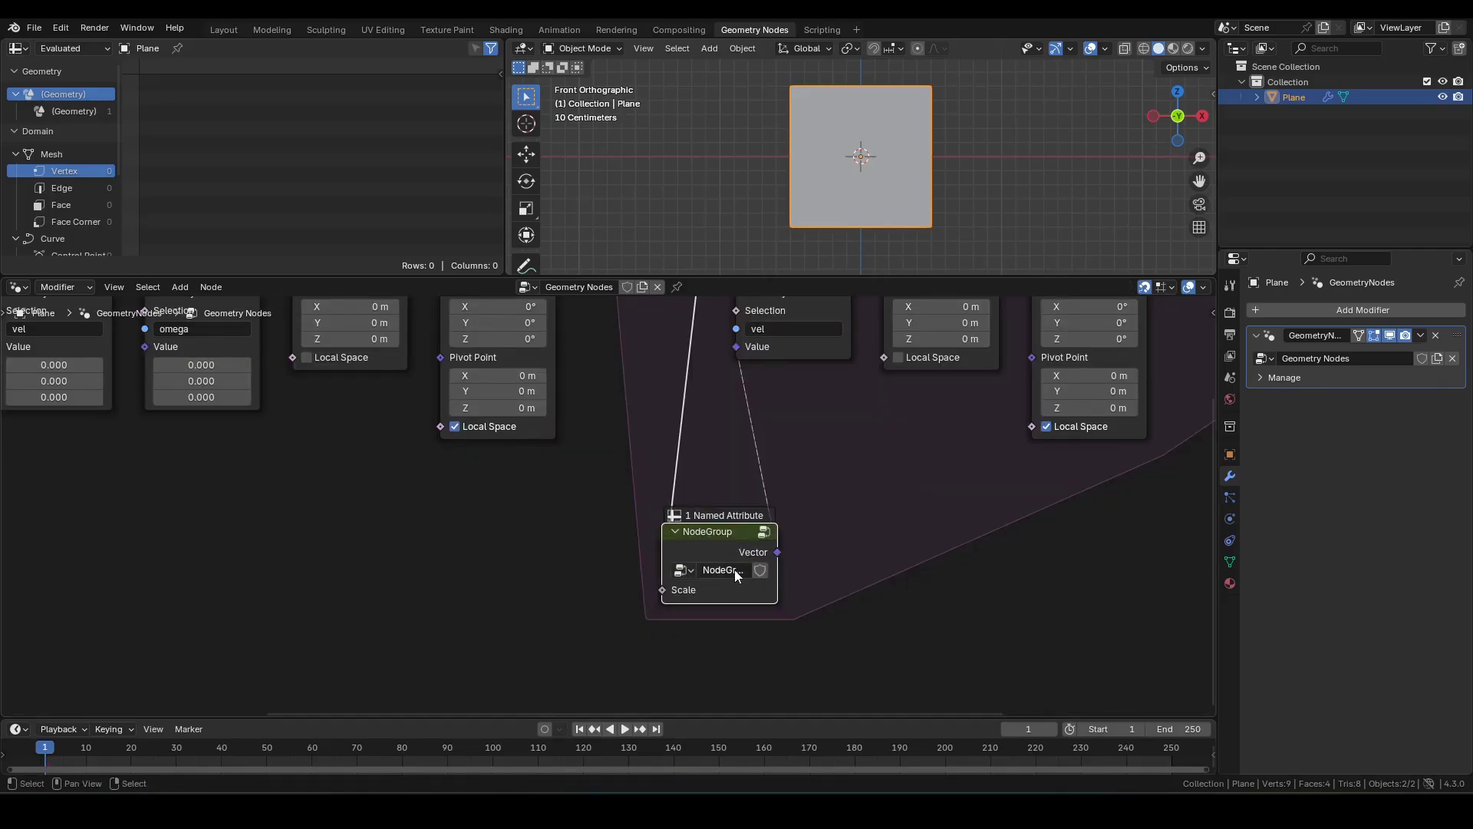
# Step: Rename the new node group calcVelFf and place it directly under the zone's vel Store Named Attribute
pyautogui.doubleClick(733, 569)
pyautogui.write('calcVelFf')
pyautogui.press('Return')
pyautogui.scroll(-4, 740, 558)
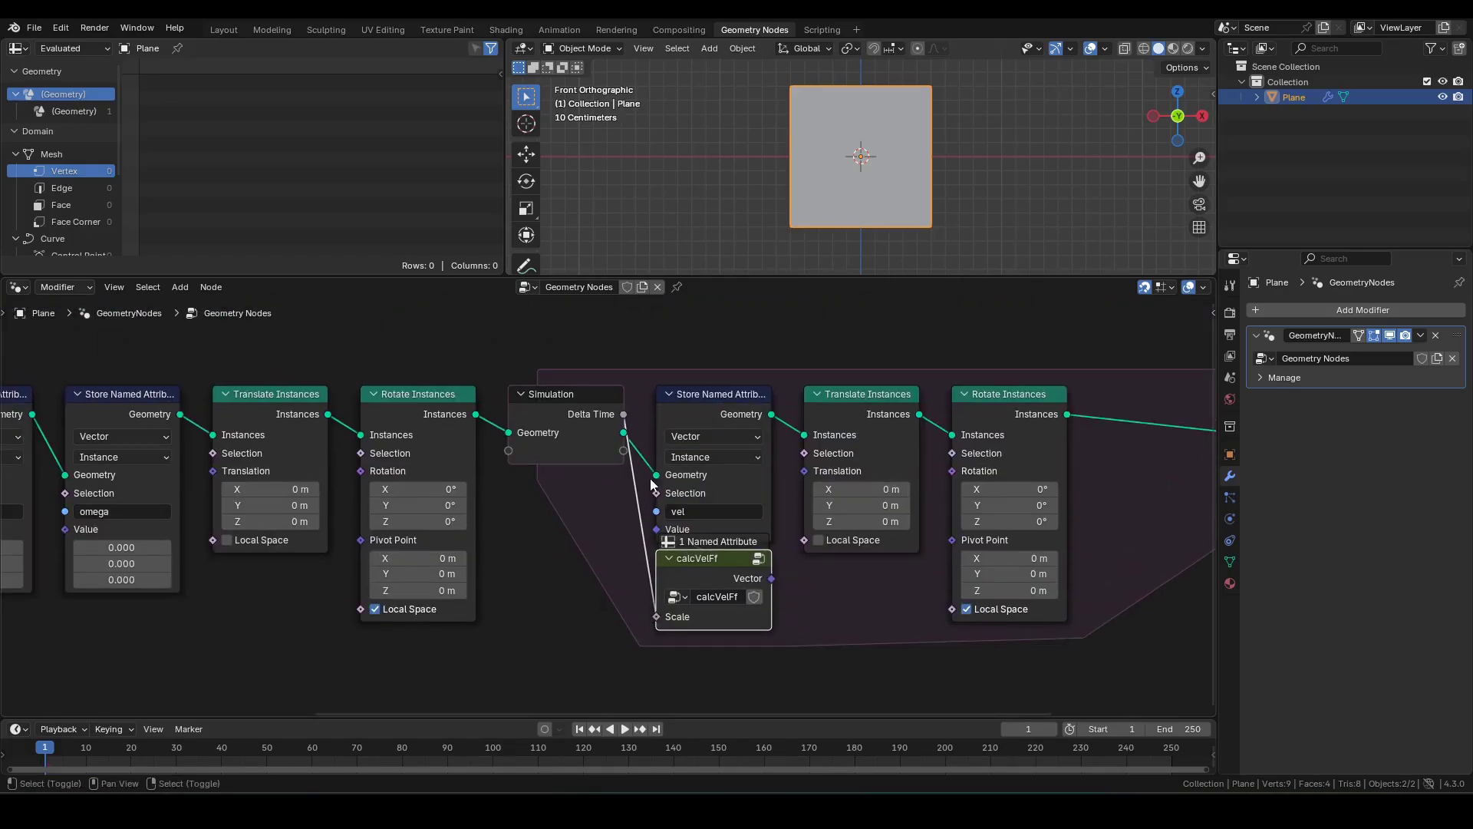
# Step: Add another Named Attribute node below the calcVelFf group and choose the vel attribute for it
pyautogui.scroll(4, 734, 597)
pyautogui.press('F3')
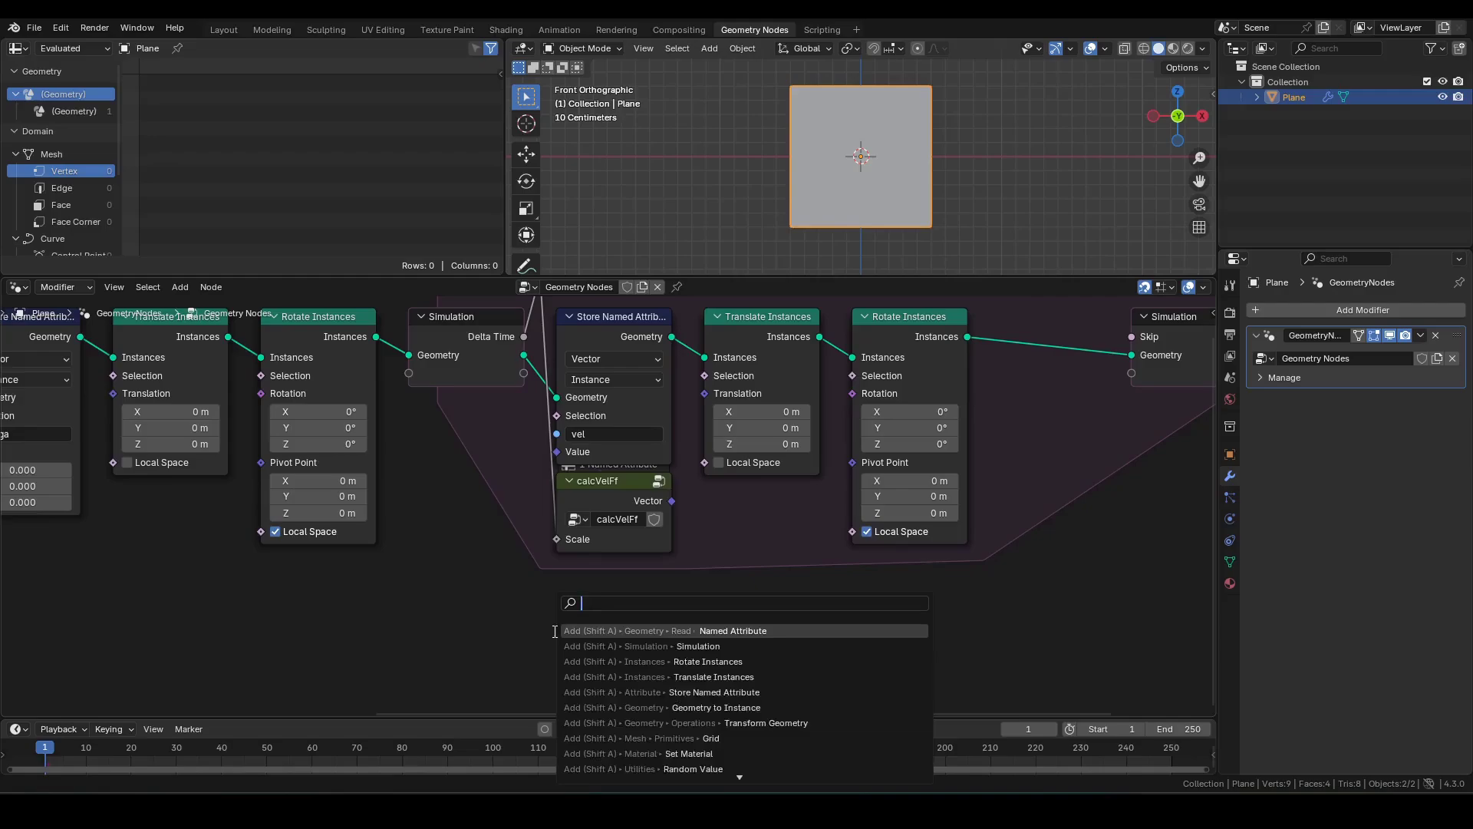
pyautogui.press('Return')
pyautogui.click(555, 585)
pyautogui.click(610, 674)
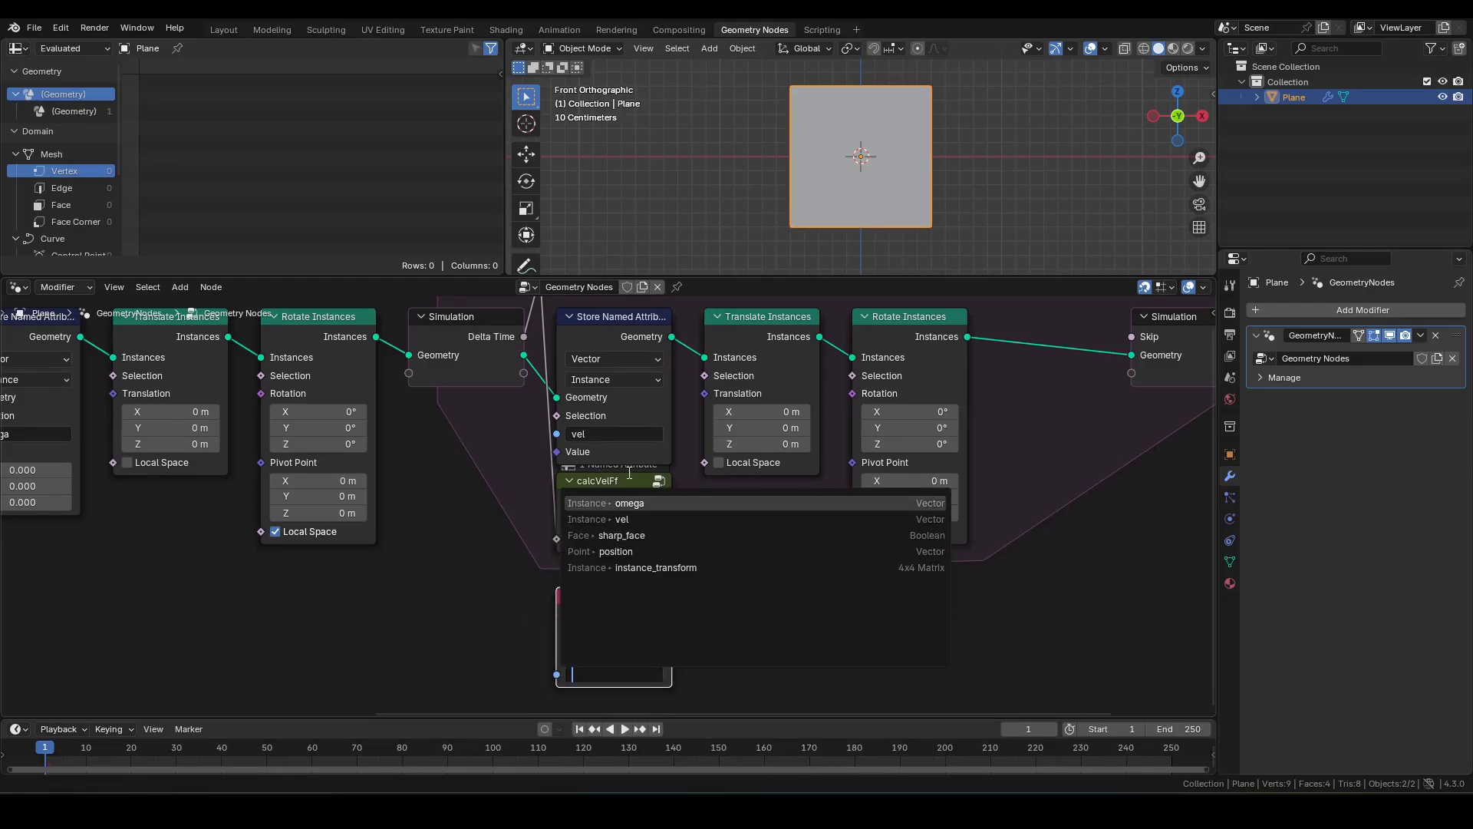
pyautogui.click(606, 518)
# Step: Attach a vector Scale node to the new vel Named Attribute's output and place it beside that node
pyautogui.moveTo(672, 615); pyautogui.dragTo(710, 588)
pyautogui.write('sca')
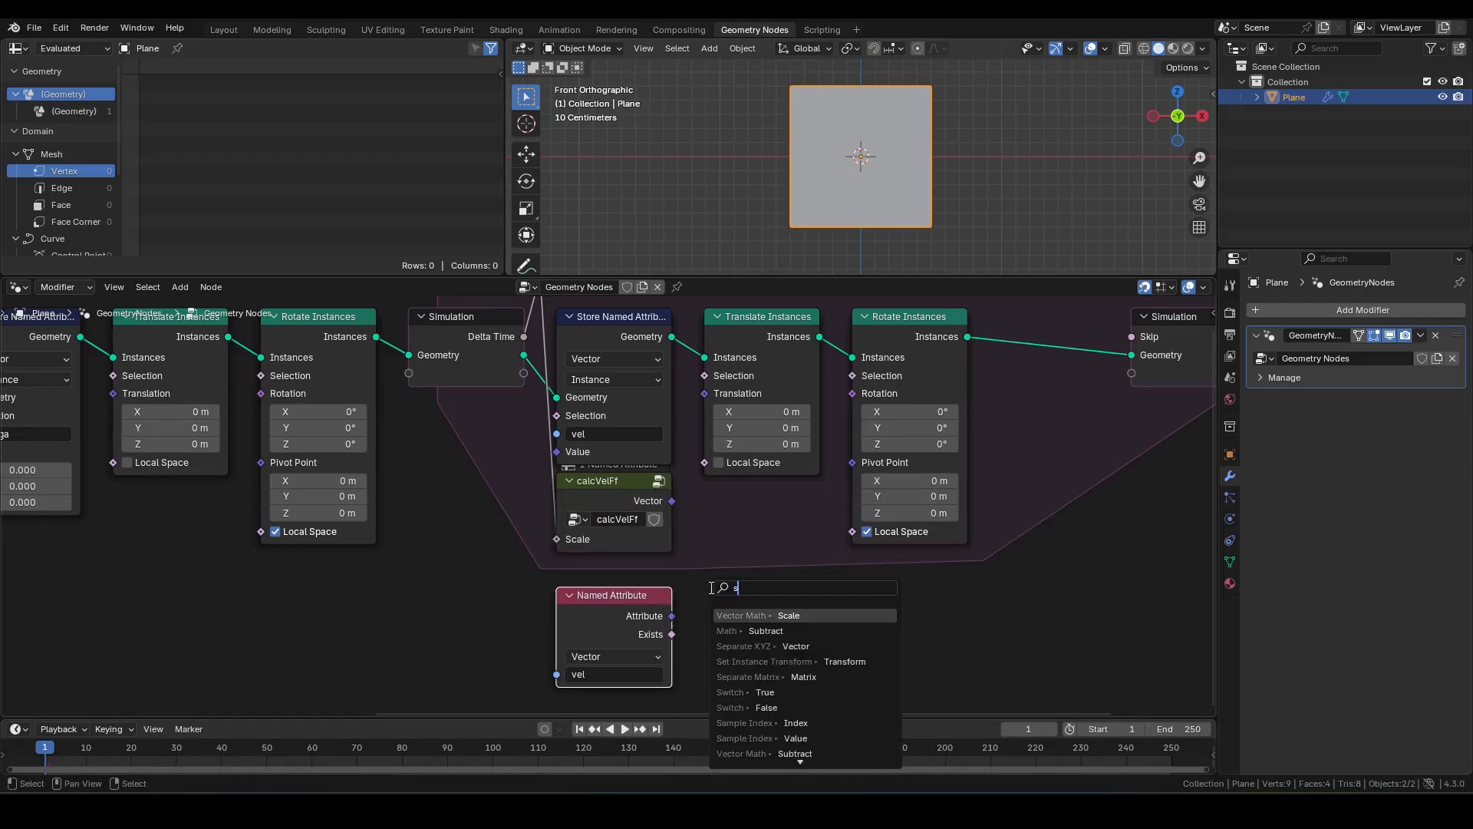
pyautogui.click(758, 611)
pyautogui.click(752, 614)
pyautogui.scroll(-3, 730, 584)
pyautogui.moveTo(729, 589); pyautogui.dragTo(731, 623, button='middle')
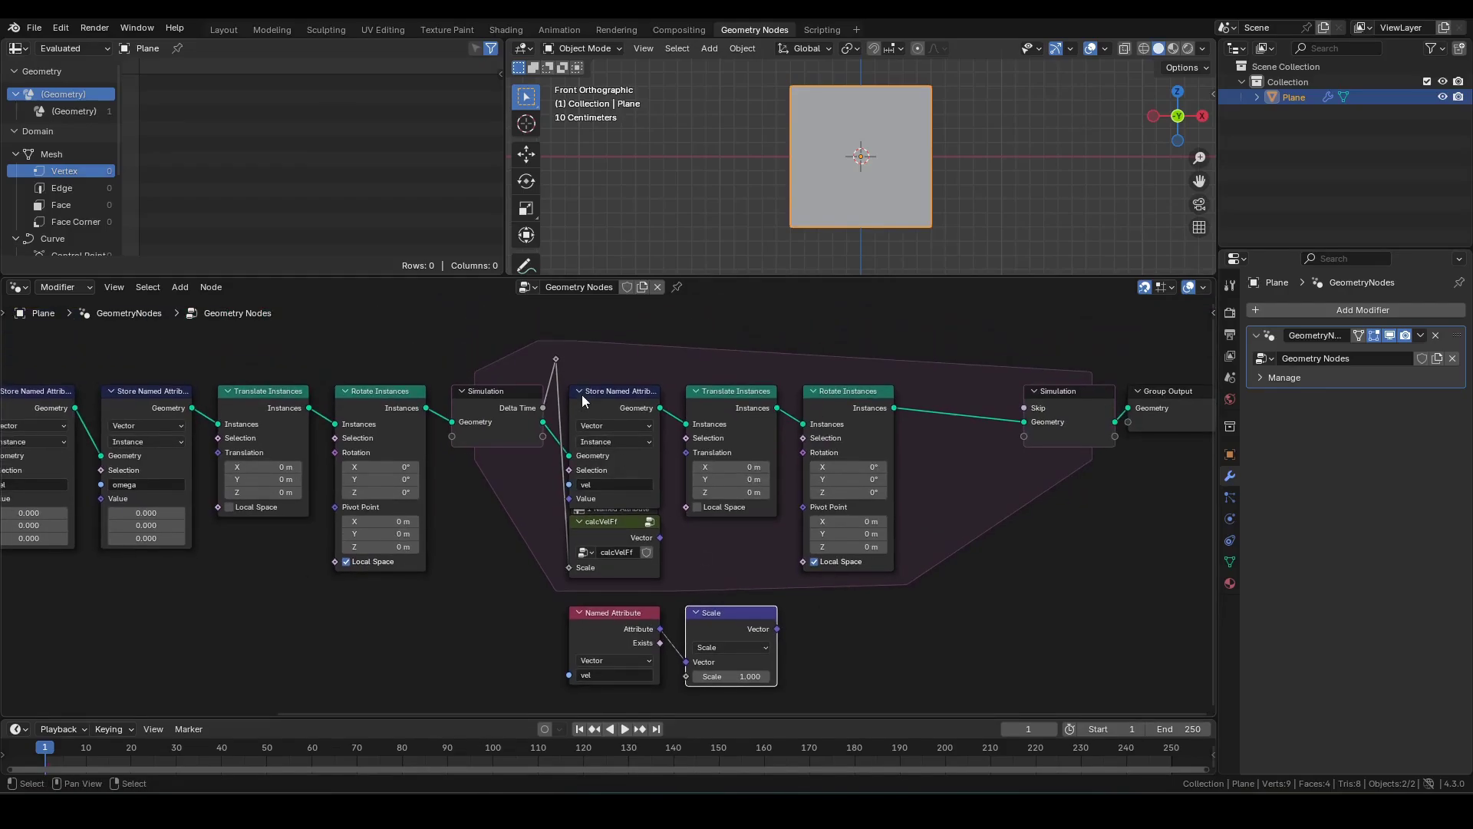
# Step: Link Delta Time to the Scale factor and the scaled vel to Translation, then stack both nodes under the zone's Translate Instances
pyautogui.moveTo(556, 359); pyautogui.dragTo(686, 676)
pyautogui.moveTo(777, 629); pyautogui.dragTo(686, 453)
pyautogui.moveTo(731, 612); pyautogui.dragTo(731, 495)
pyautogui.moveTo(615, 612); pyautogui.dragTo(731, 586)
# Step: Insert a reroute on the Delta Time link to the Scale node and position it above the node row
pyautogui.keyDown('shift'); pyautogui.moveTo(679, 530); pyautogui.dragTo(648, 550, button='right'); pyautogui.keyUp('shift')
pyautogui.press('g')
pyautogui.click(644, 369)
pyautogui.scroll(3, 875, 433)
pyautogui.moveTo(875, 433); pyautogui.dragTo(743, 392, button='middle')
# Step: Add a Named Attribute node below the vel one and set it to read the omega attribute
pyautogui.click(743, 391)
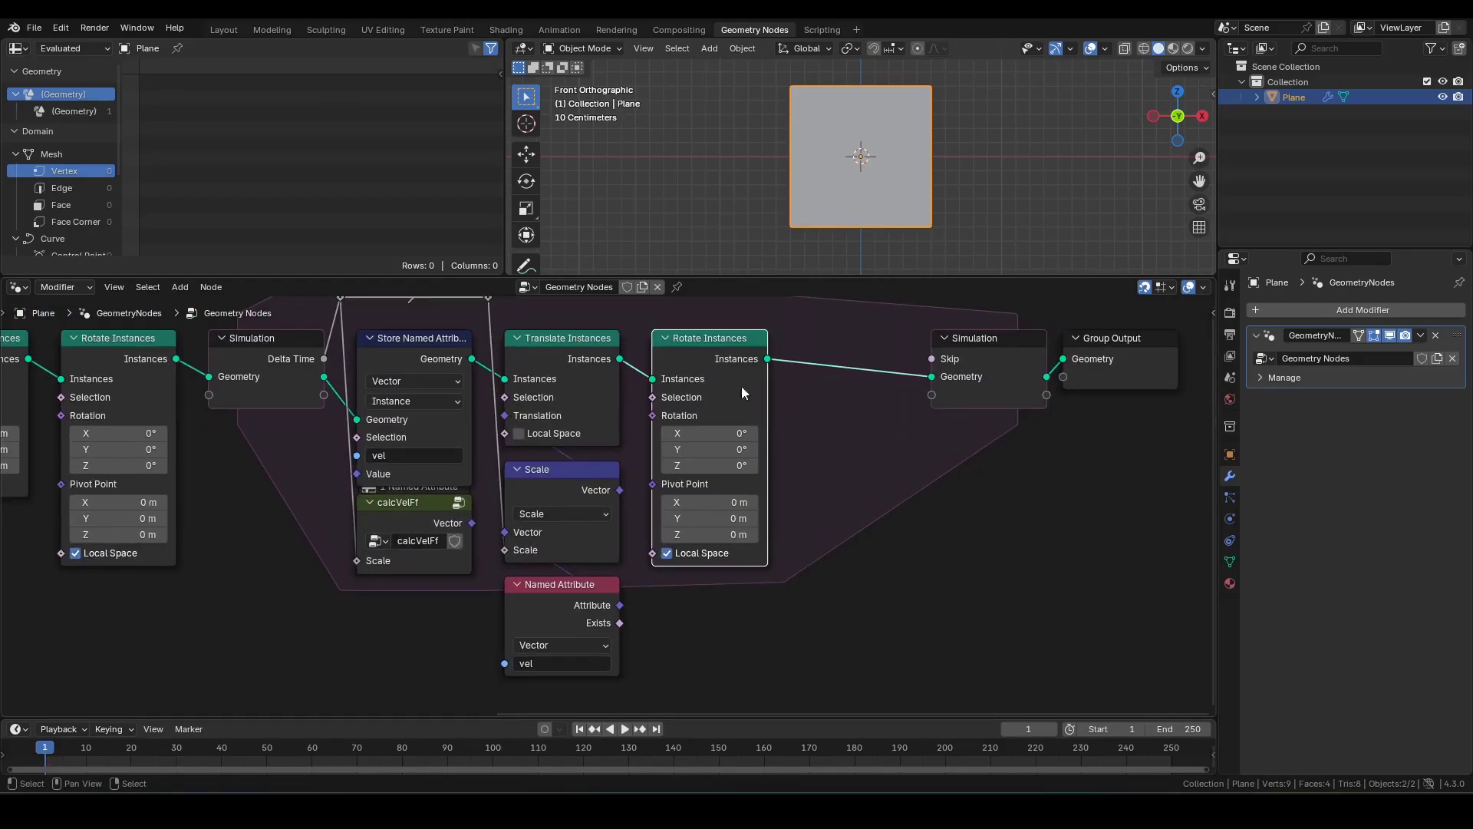
pyautogui.scroll(-2, 798, 590)
pyautogui.moveTo(799, 590); pyautogui.dragTo(848, 491, button='middle')
pyautogui.click(730, 599)
pyautogui.press('F3')
pyautogui.press('Return')
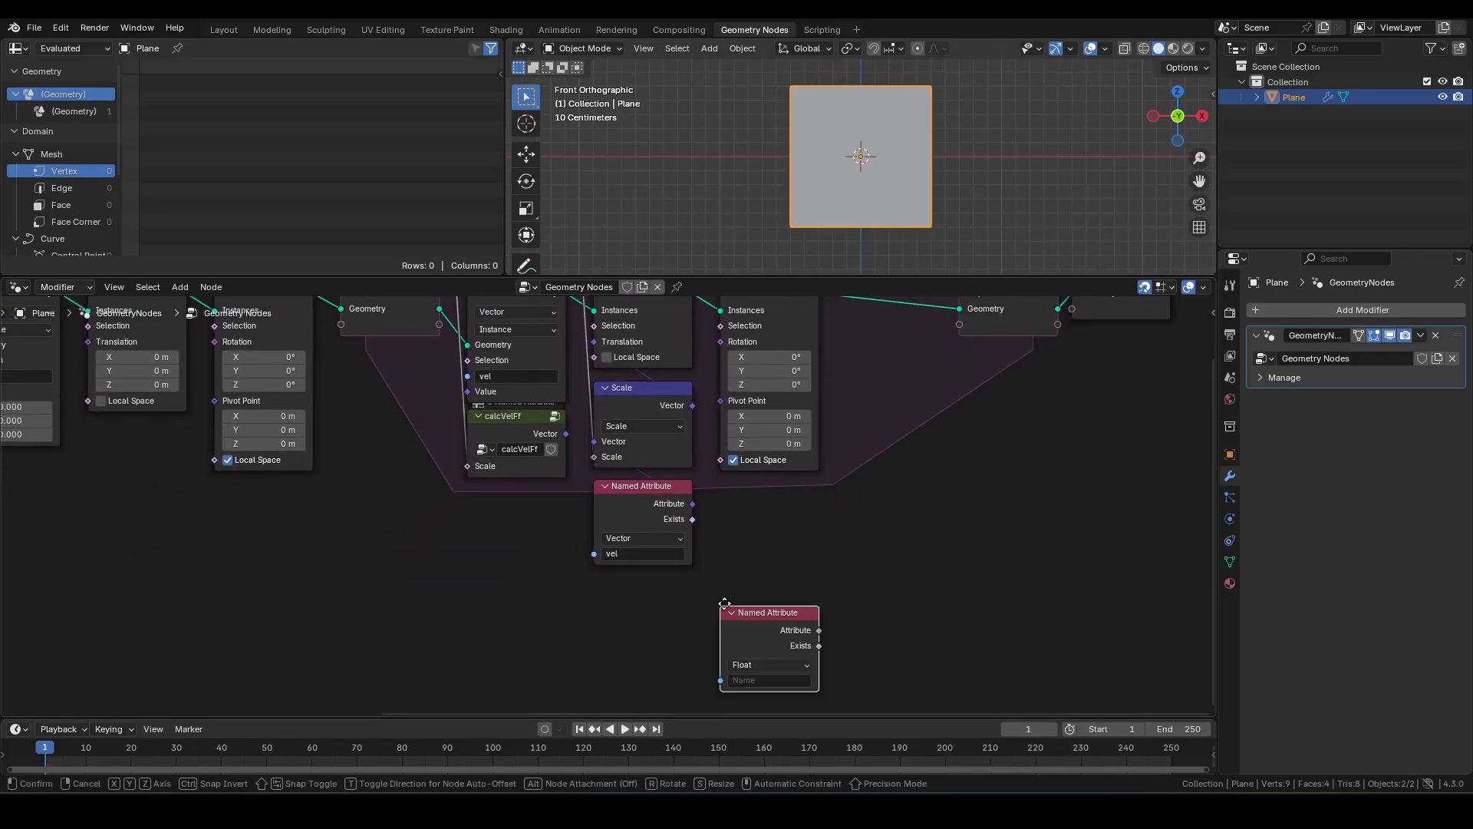
pyautogui.click(627, 589)
pyautogui.click(668, 665)
pyautogui.write('omega')
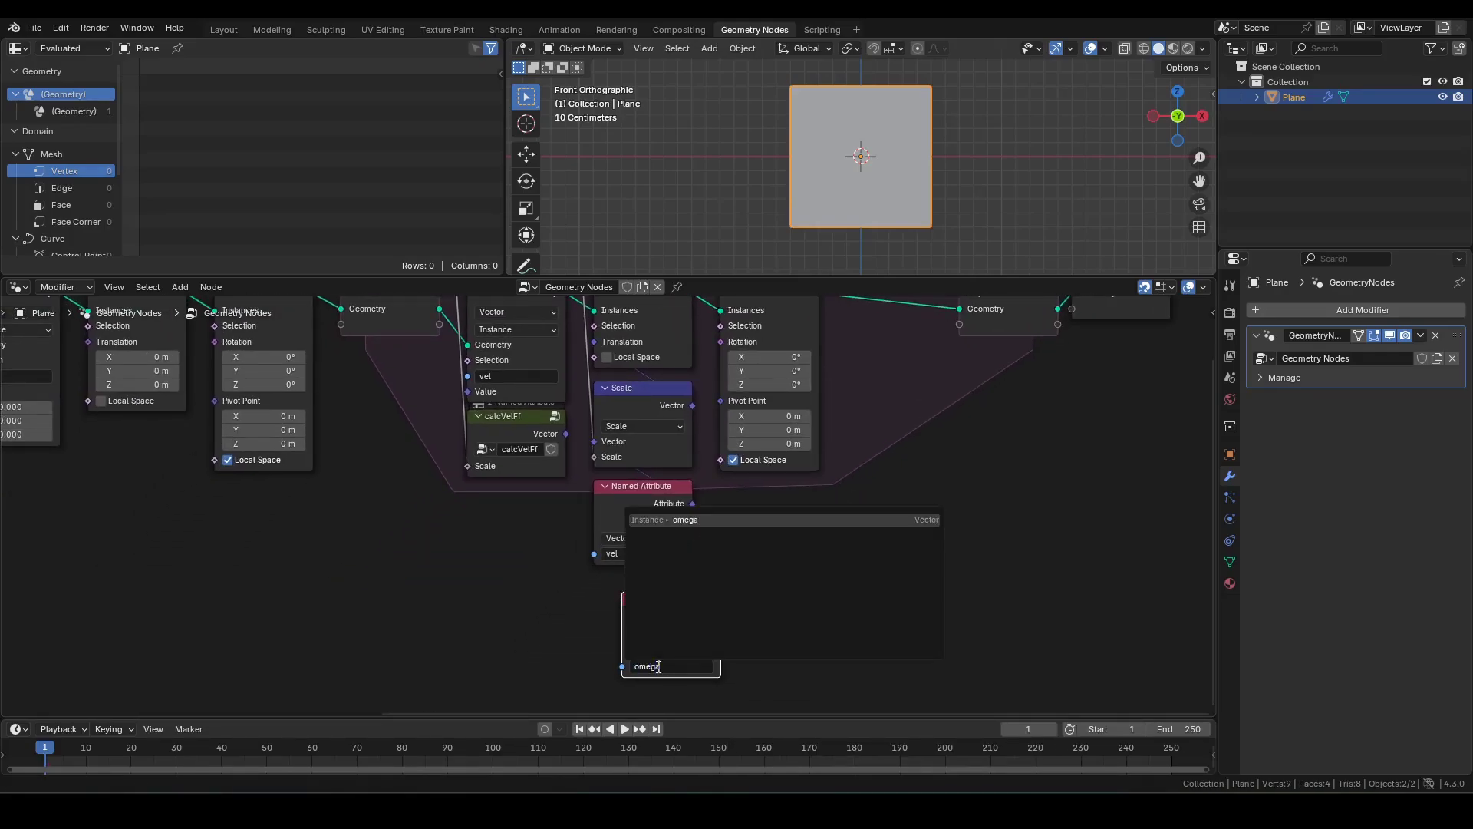
pyautogui.press('Return')
# Step: Attach a vector Scale node to the omega Named Attribute's output and place it beside that node
pyautogui.moveTo(719, 618); pyautogui.dragTo(772, 609)
pyautogui.write('sca')
pyautogui.press('Return')
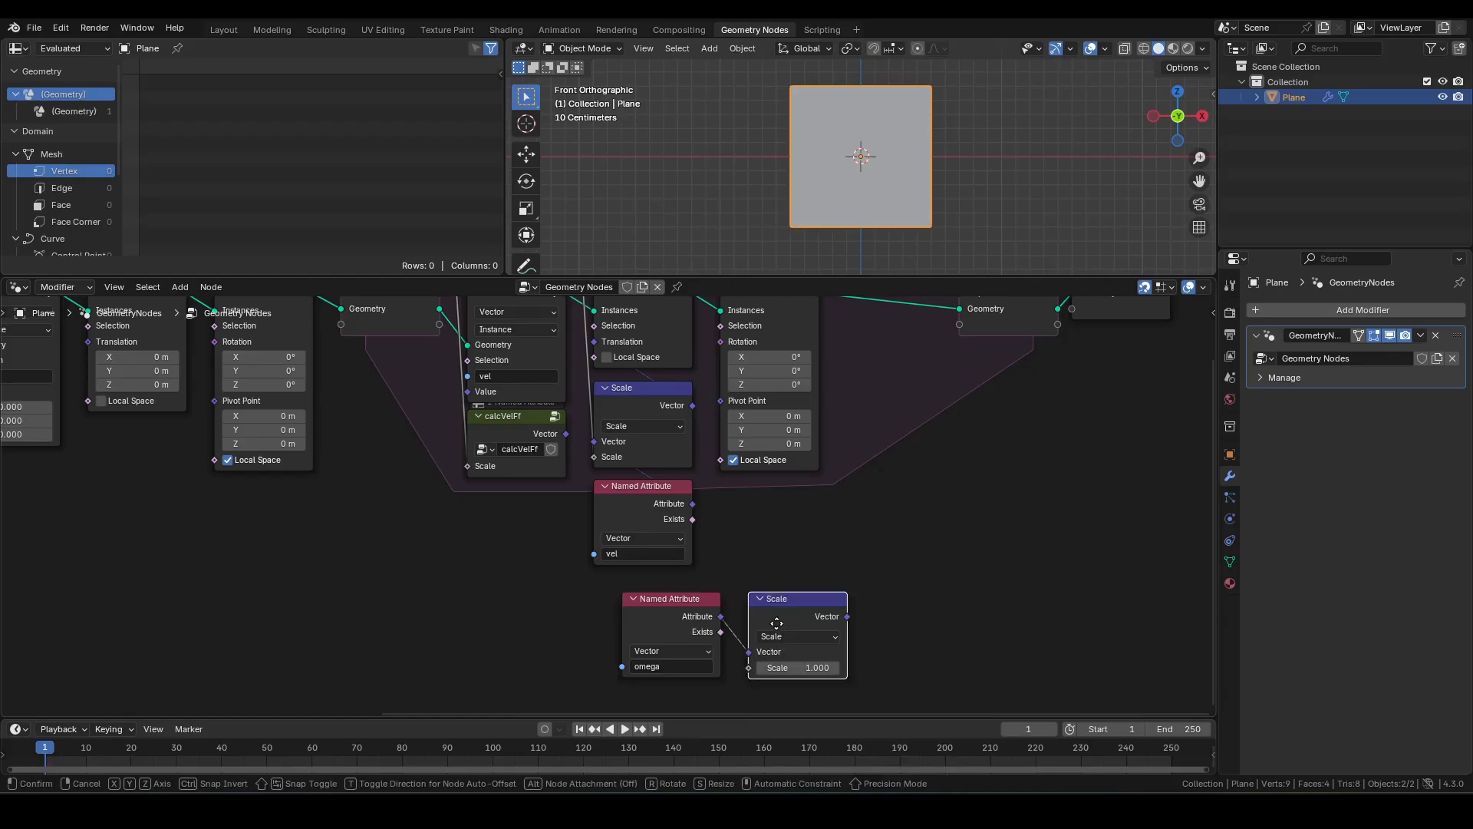
pyautogui.click(775, 625)
# Step: Connect the Delta Time reroute to the omega Scale factor and the scaled result to the zone's Rotate Instances Rotation
pyautogui.scroll(-4, 744, 550)
pyautogui.moveTo(744, 550); pyautogui.dragTo(724, 576, button='middle')
pyautogui.moveTo(603, 349); pyautogui.dragTo(729, 660)
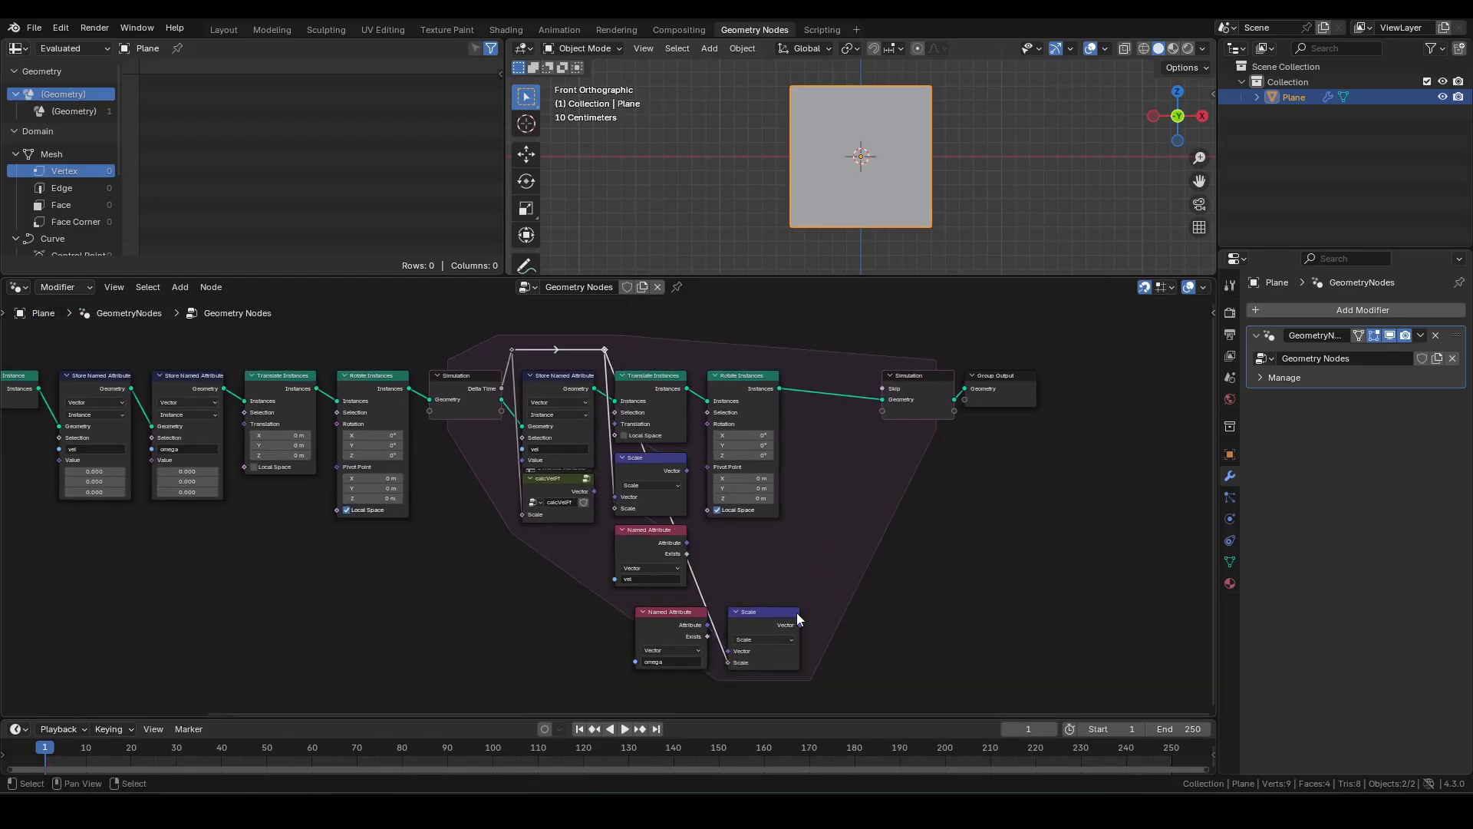
pyautogui.moveTo(799, 625); pyautogui.dragTo(715, 426)
pyautogui.click(830, 465)
# Step: Stack the omega Scale and Named Attribute nodes directly under the zone's Rotate Instances node
pyautogui.scroll(1, 829, 476)
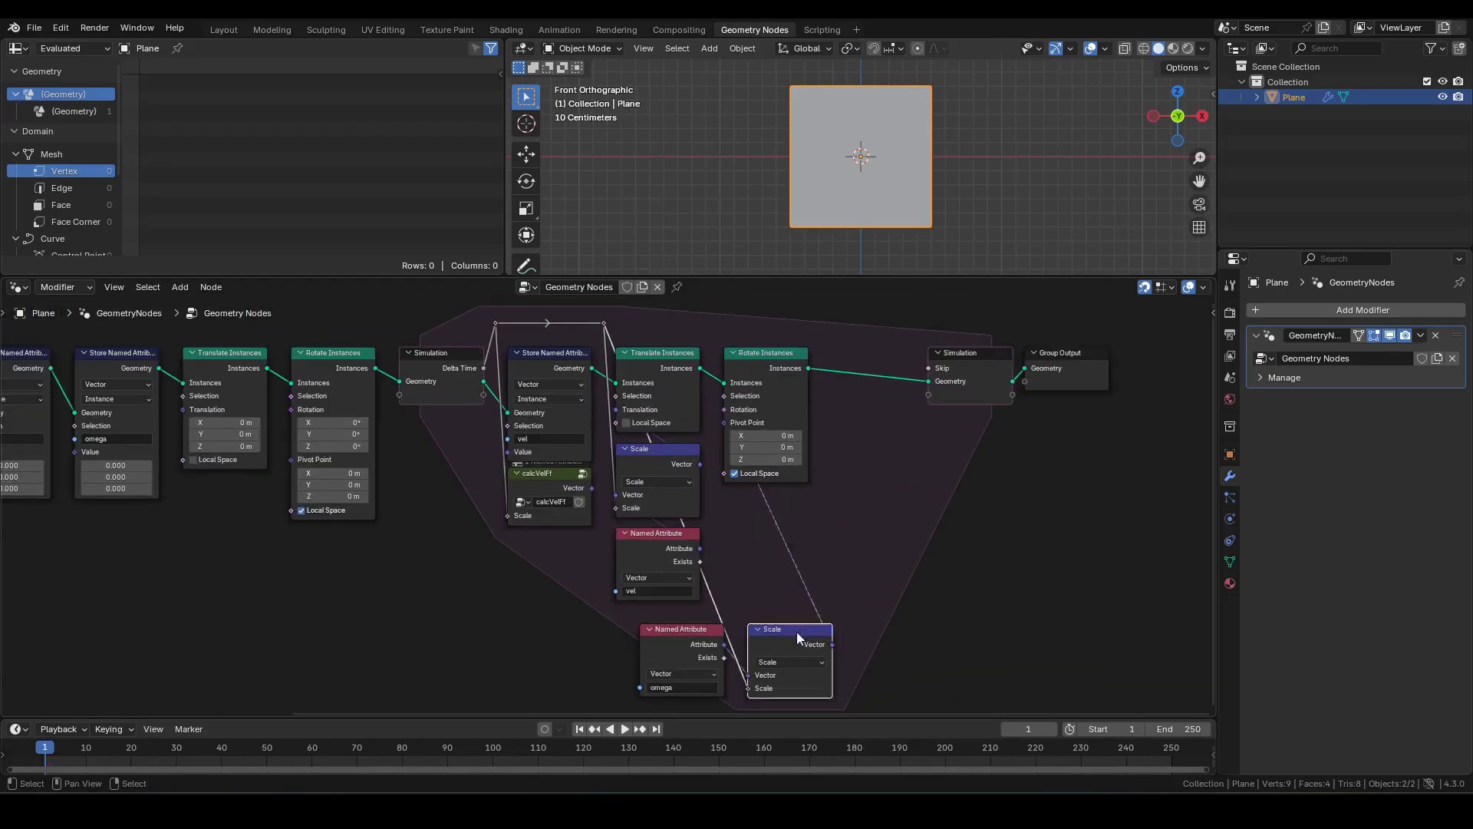
pyautogui.moveTo(796, 632); pyautogui.dragTo(772, 500)
pyautogui.moveTo(672, 628); pyautogui.dragTo(757, 580)
pyautogui.scroll(-1, 790, 476)
pyautogui.moveTo(818, 357); pyautogui.dragTo(917, 520, button='middle')
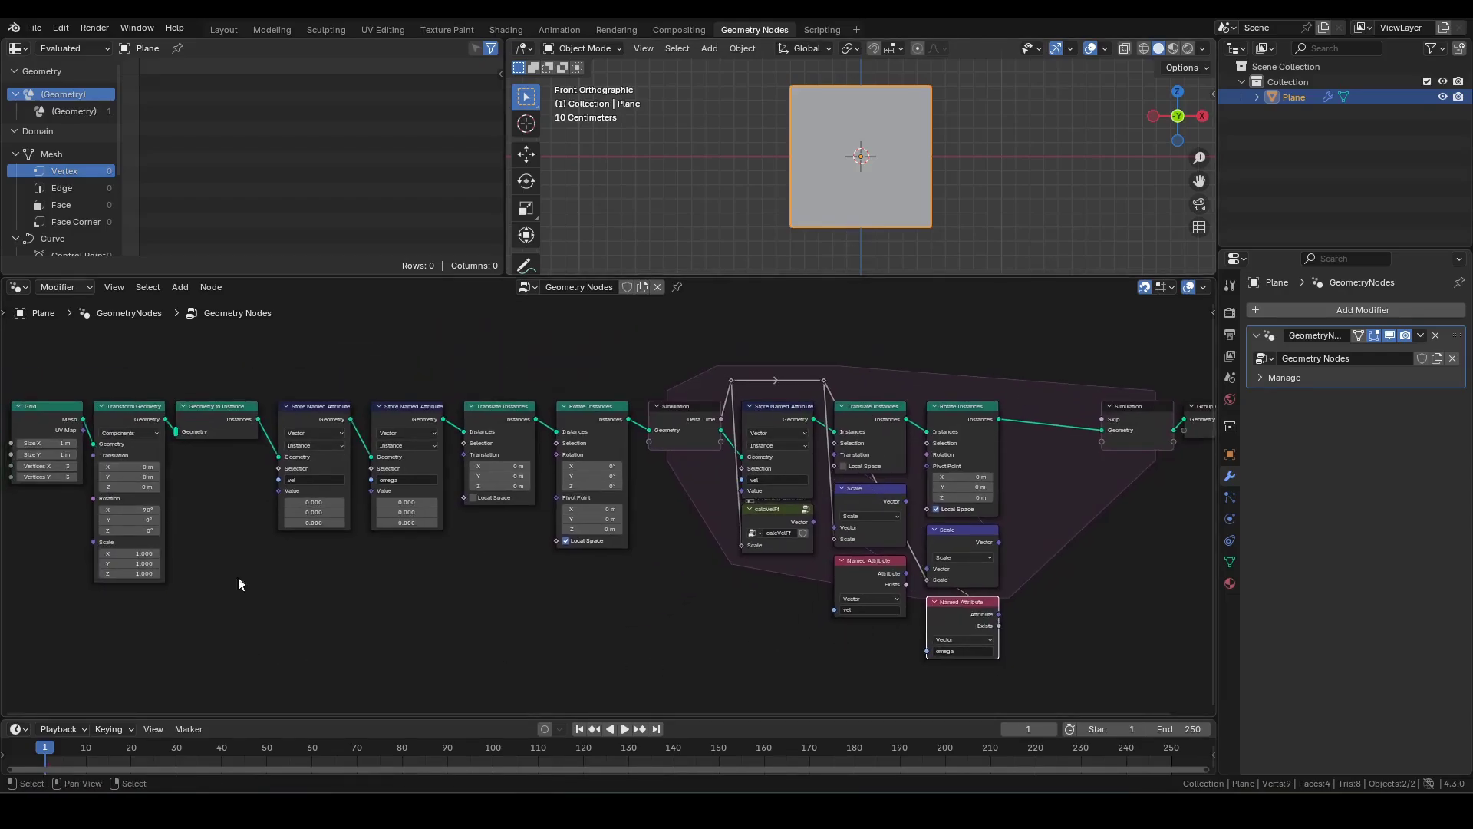
# Step: Set the Z translation of the Translate Instances node before the Simulation zone to 2 m
pyautogui.scroll(-6, 881, 207)
pyautogui.keyDown('shift'); pyautogui.moveTo(882, 208); pyautogui.dragTo(828, 257, button='middle'); pyautogui.keyUp('shift')
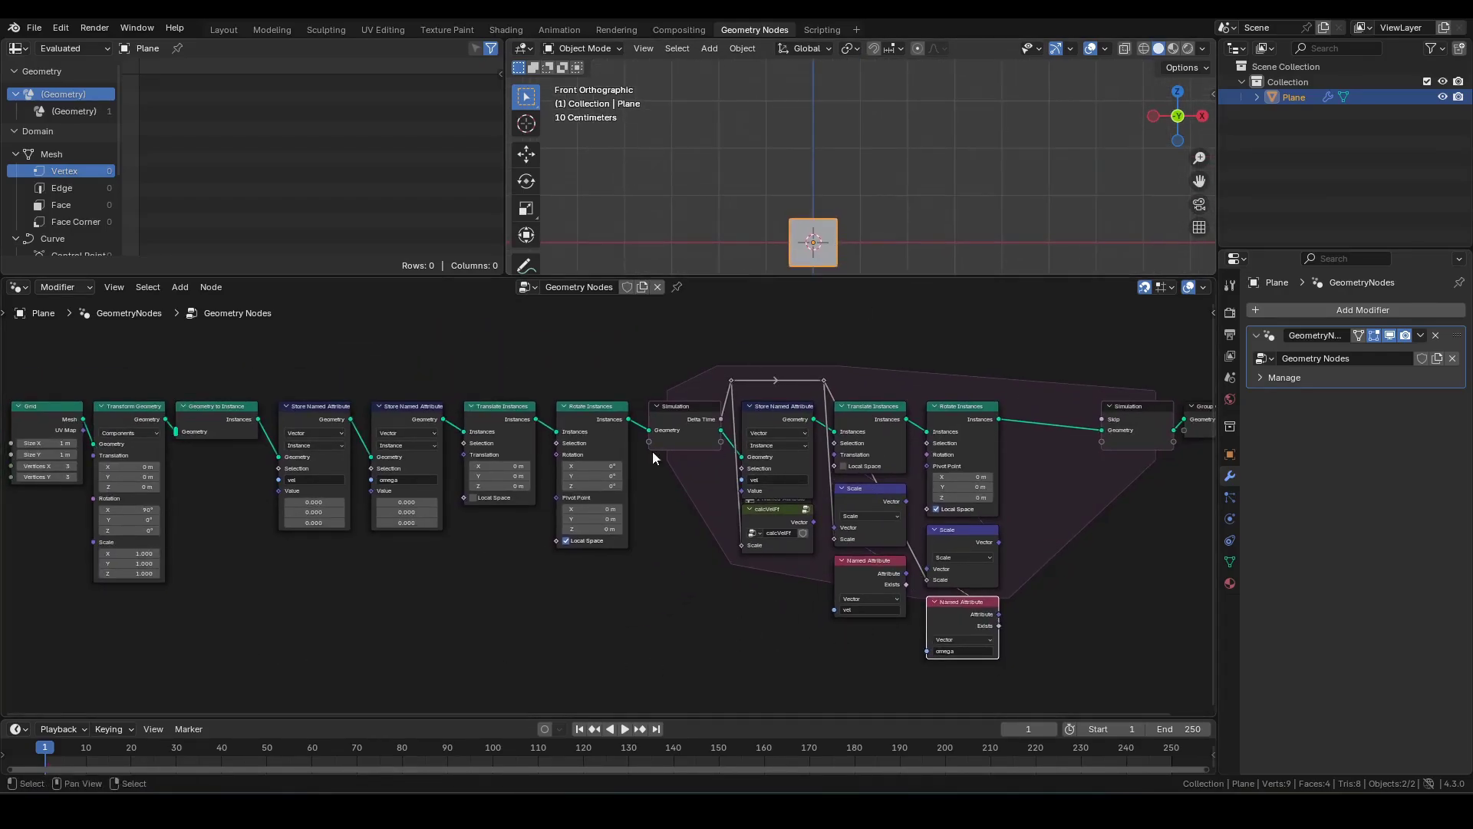
pyautogui.scroll(9, 617, 499)
pyautogui.moveTo(436, 510); pyautogui.dragTo(628, 550, button='middle')
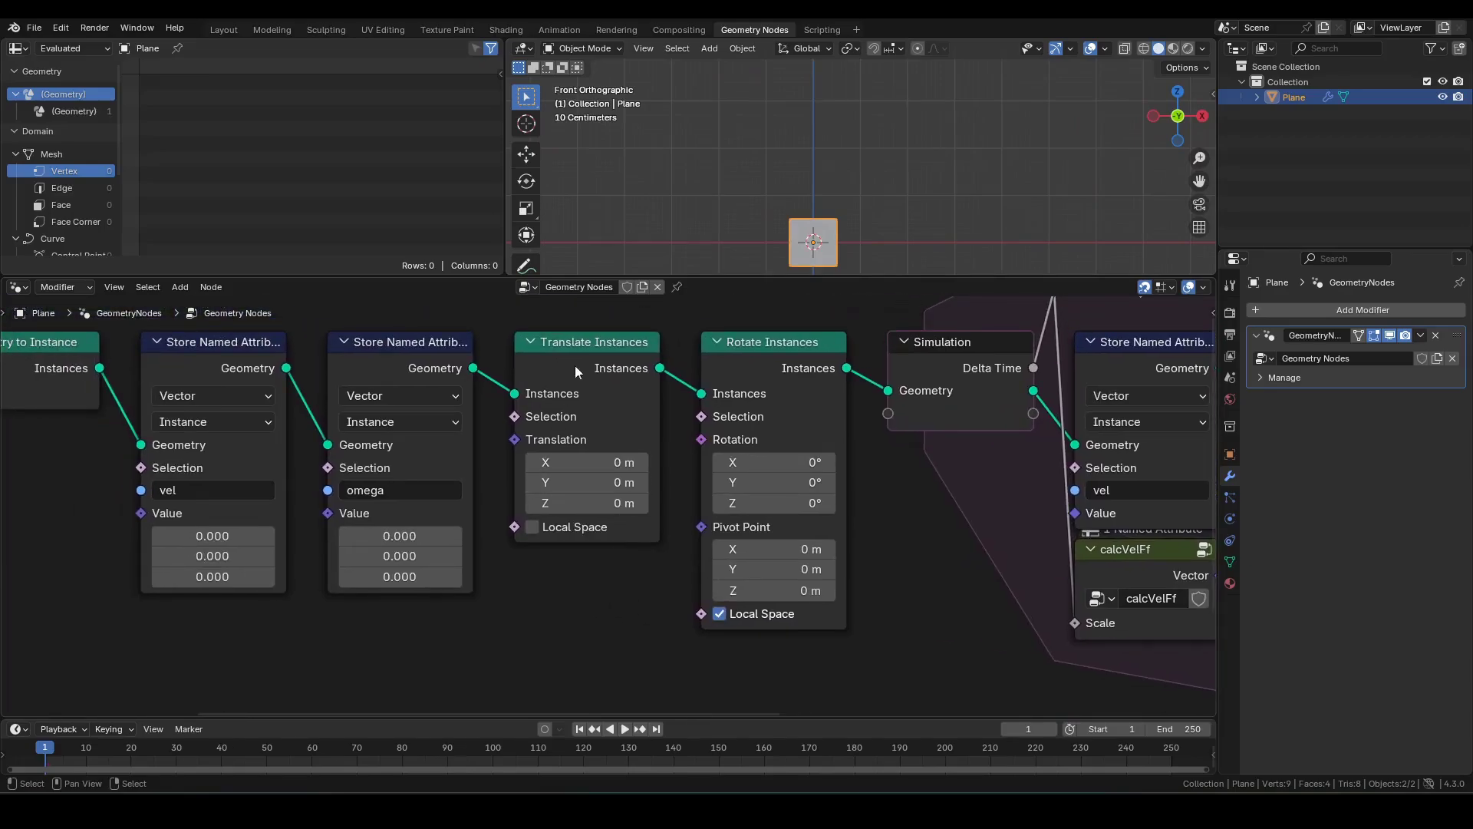
pyautogui.click(612, 370)
pyautogui.click(589, 506)
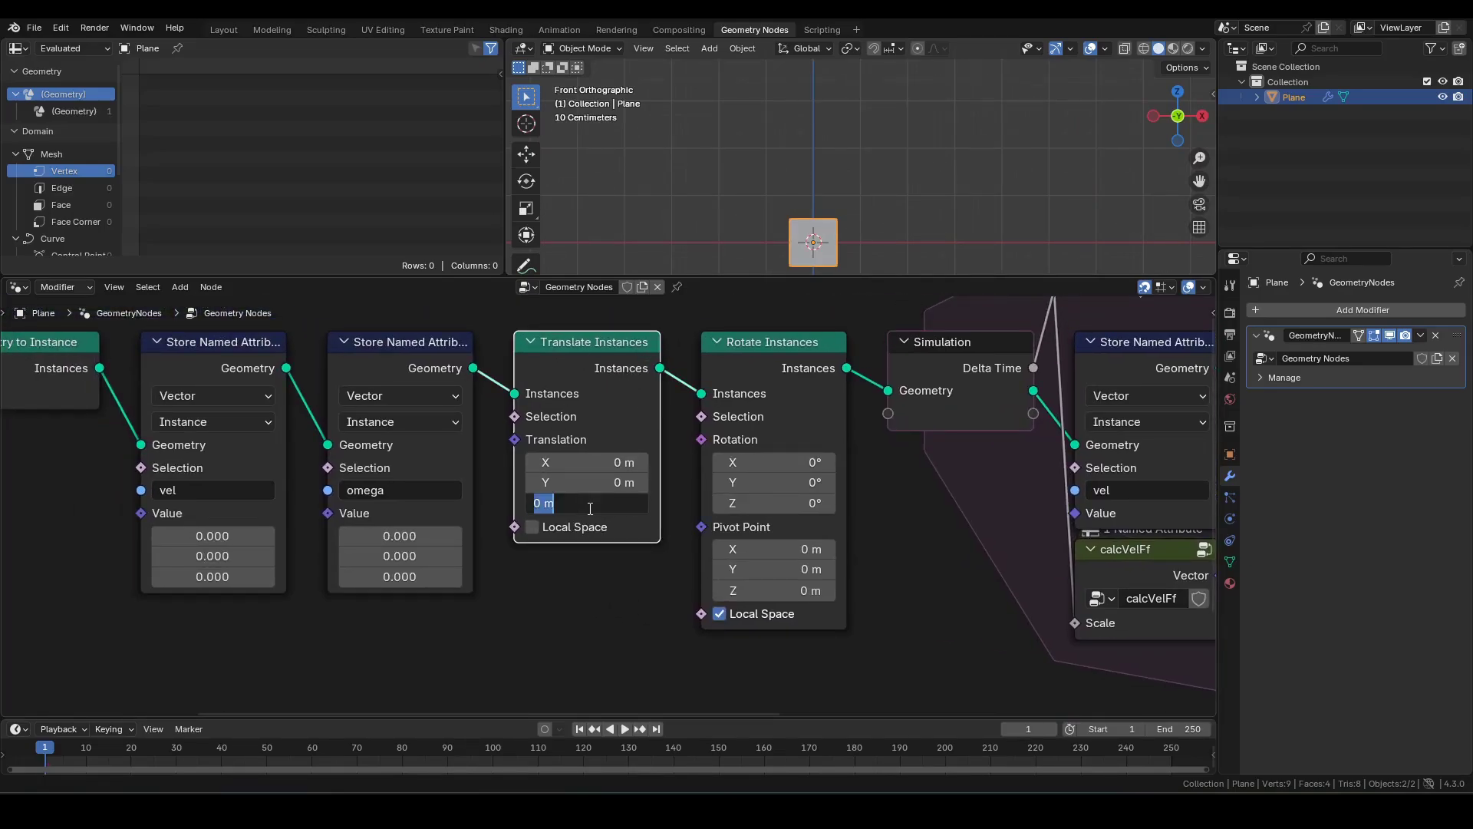
pyautogui.write('2')
pyautogui.press('Return')
# Step: Set the Y value of the omega Store Named Attribute node to 2
pyautogui.click(397, 554)
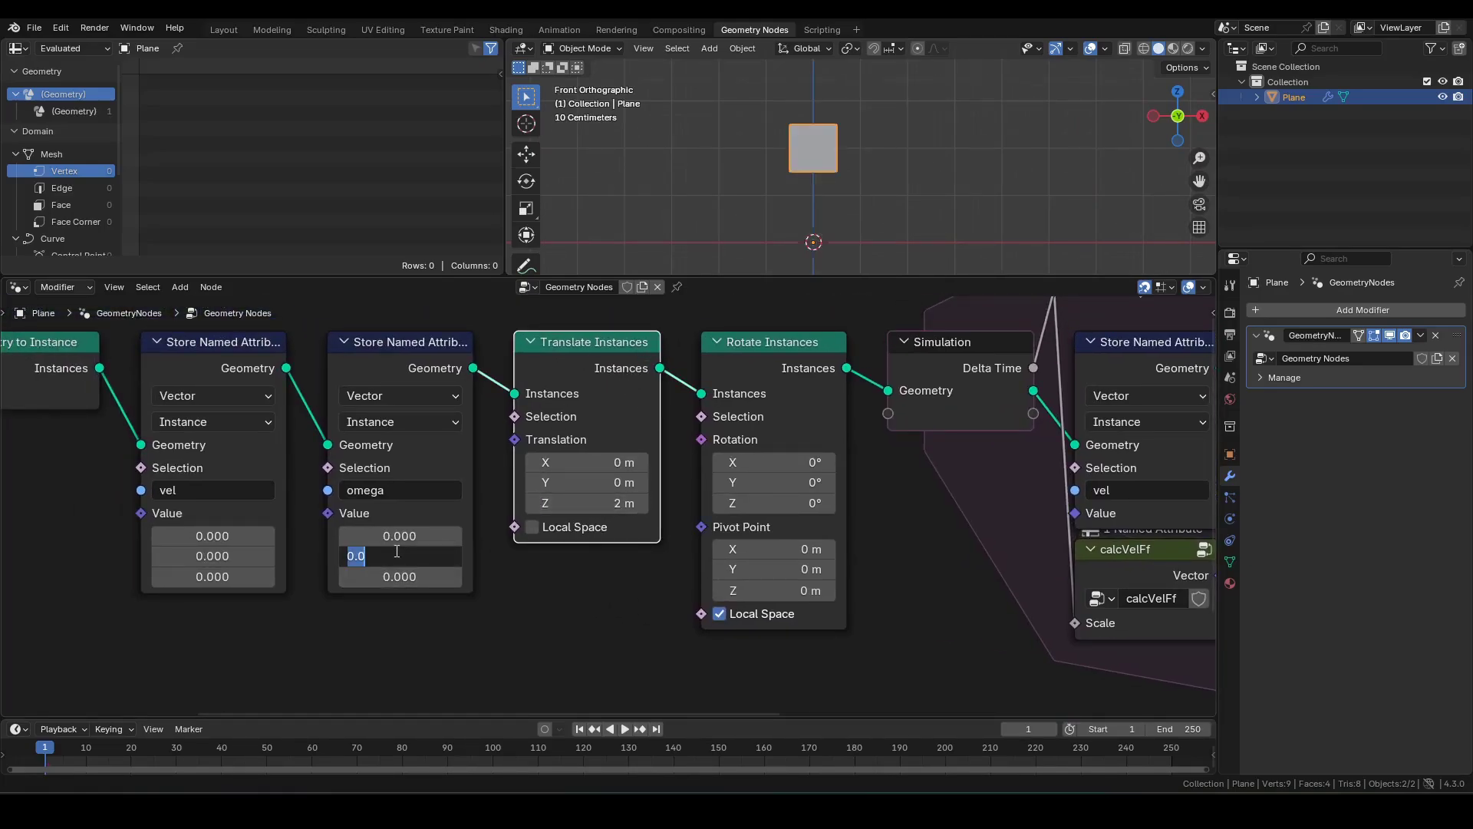
pyautogui.write('2')
pyautogui.press('Return')
# Step: Play the simulation to watch the grid fall and rotate, and return to the first frame
pyautogui.scroll(-2, 853, 157)
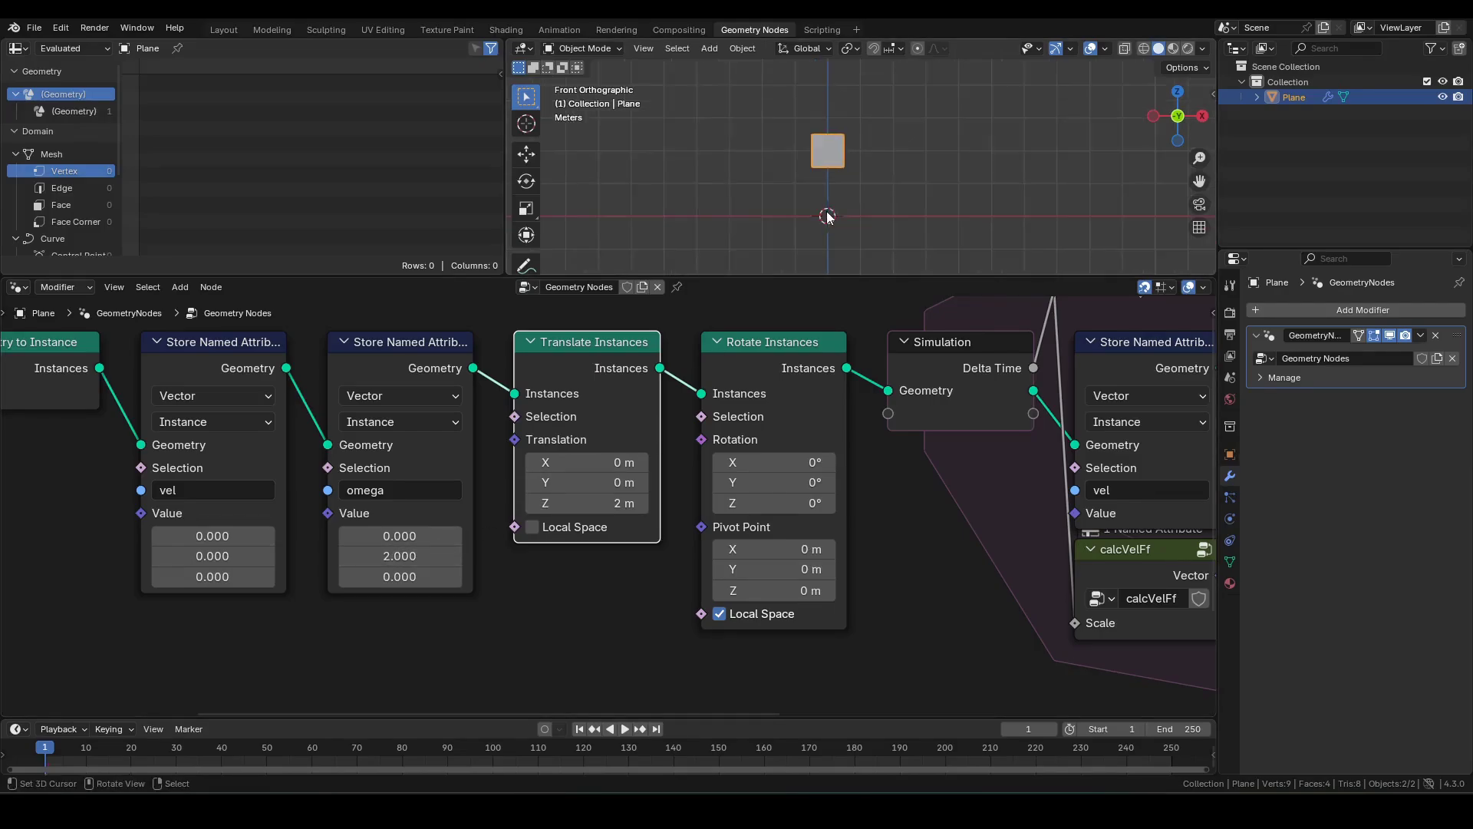
pyautogui.keyDown('shift'); pyautogui.moveTo(826, 211); pyautogui.dragTo(813, 137, button='middle'); pyautogui.keyUp('shift')
pyautogui.press('space')
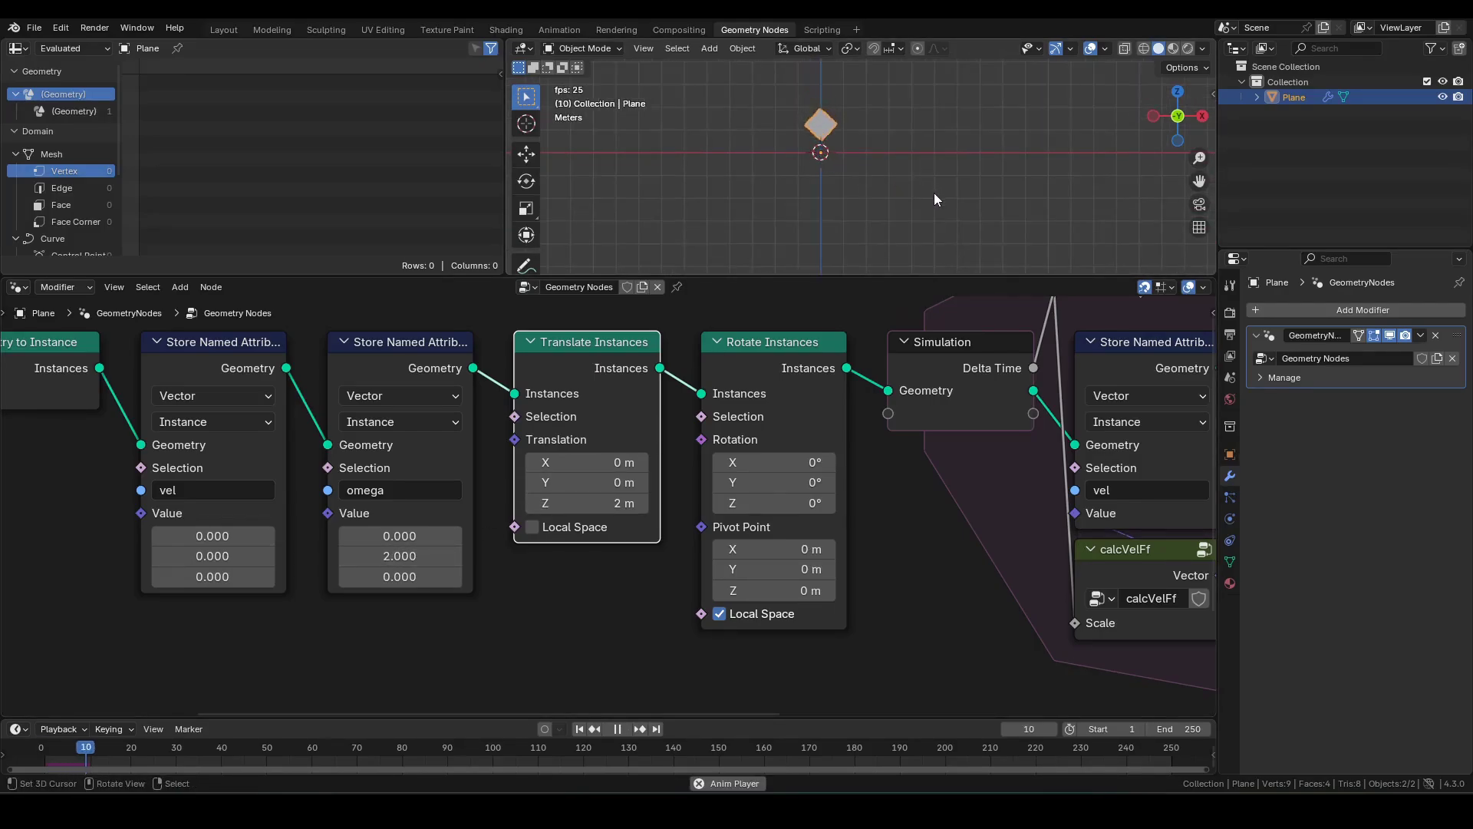
pyautogui.keyDown('shift'); pyautogui.moveTo(915, 159); pyautogui.dragTo(1021, 227, button='middle'); pyautogui.keyUp('shift')
pyautogui.hotkey('shift', 'Left')
pyautogui.press('space')
pyautogui.hotkey('shift', 'Left')
# Step: Reset the stored omega Y value to 0 and set the pre-simulation Rotate Instances Y rotation to 30°
pyautogui.scroll(9, 883, 194)
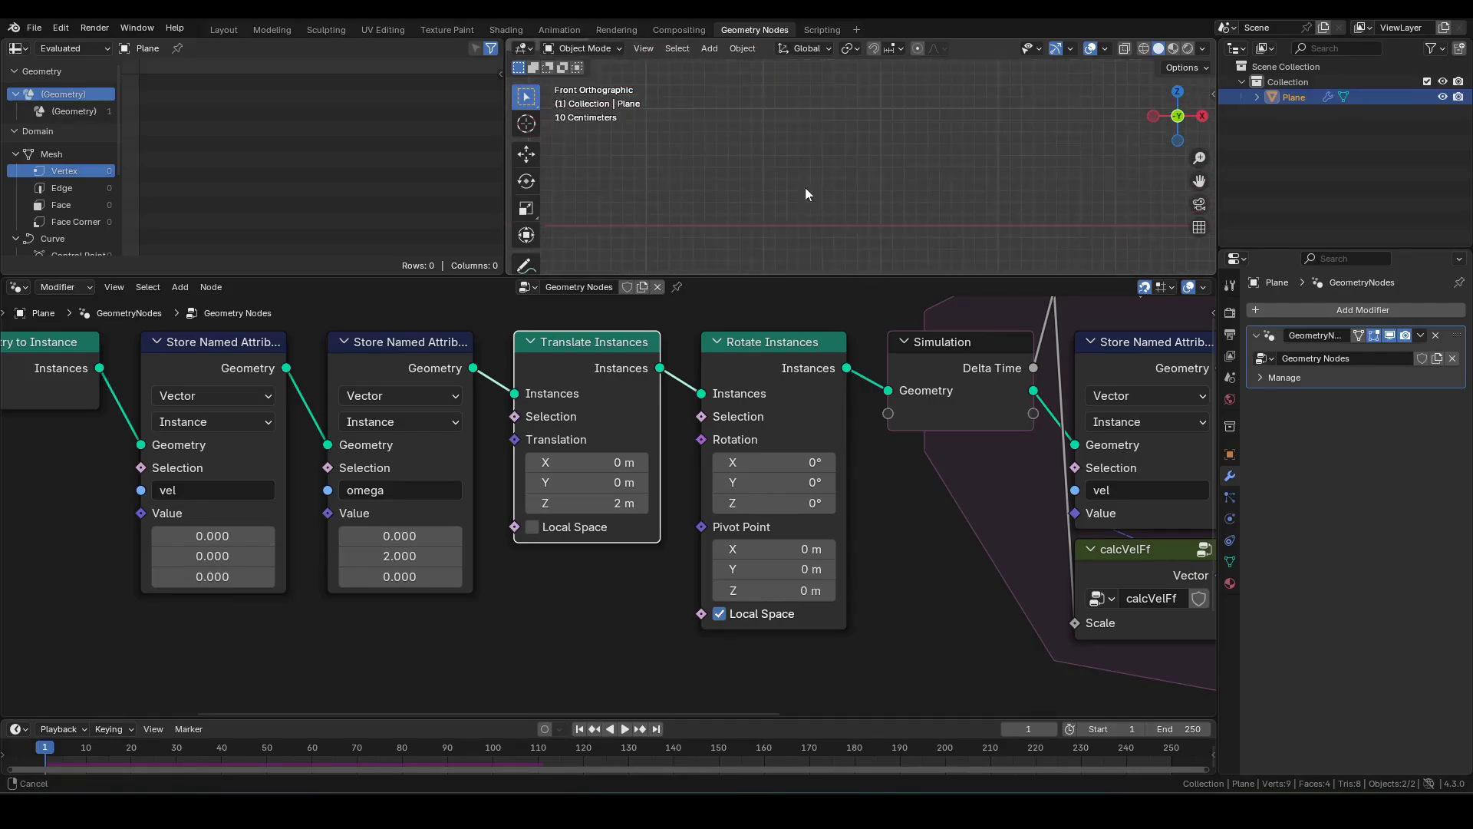
pyautogui.keyDown('shift'); pyautogui.moveTo(761, 175); pyautogui.dragTo(974, 232, button='middle'); pyautogui.keyUp('shift')
pyautogui.scroll(-3, 974, 232)
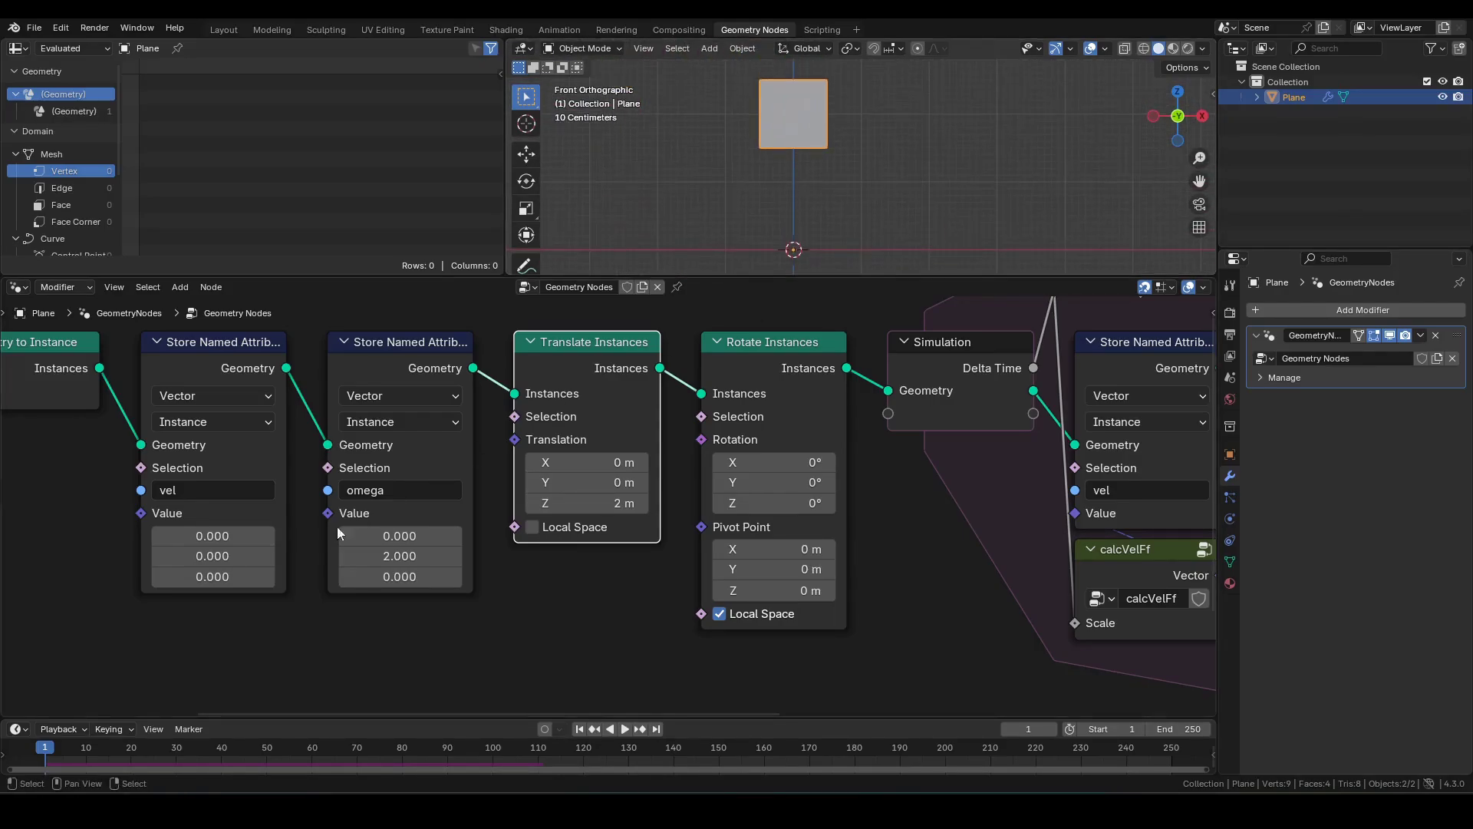
pyautogui.click(408, 557)
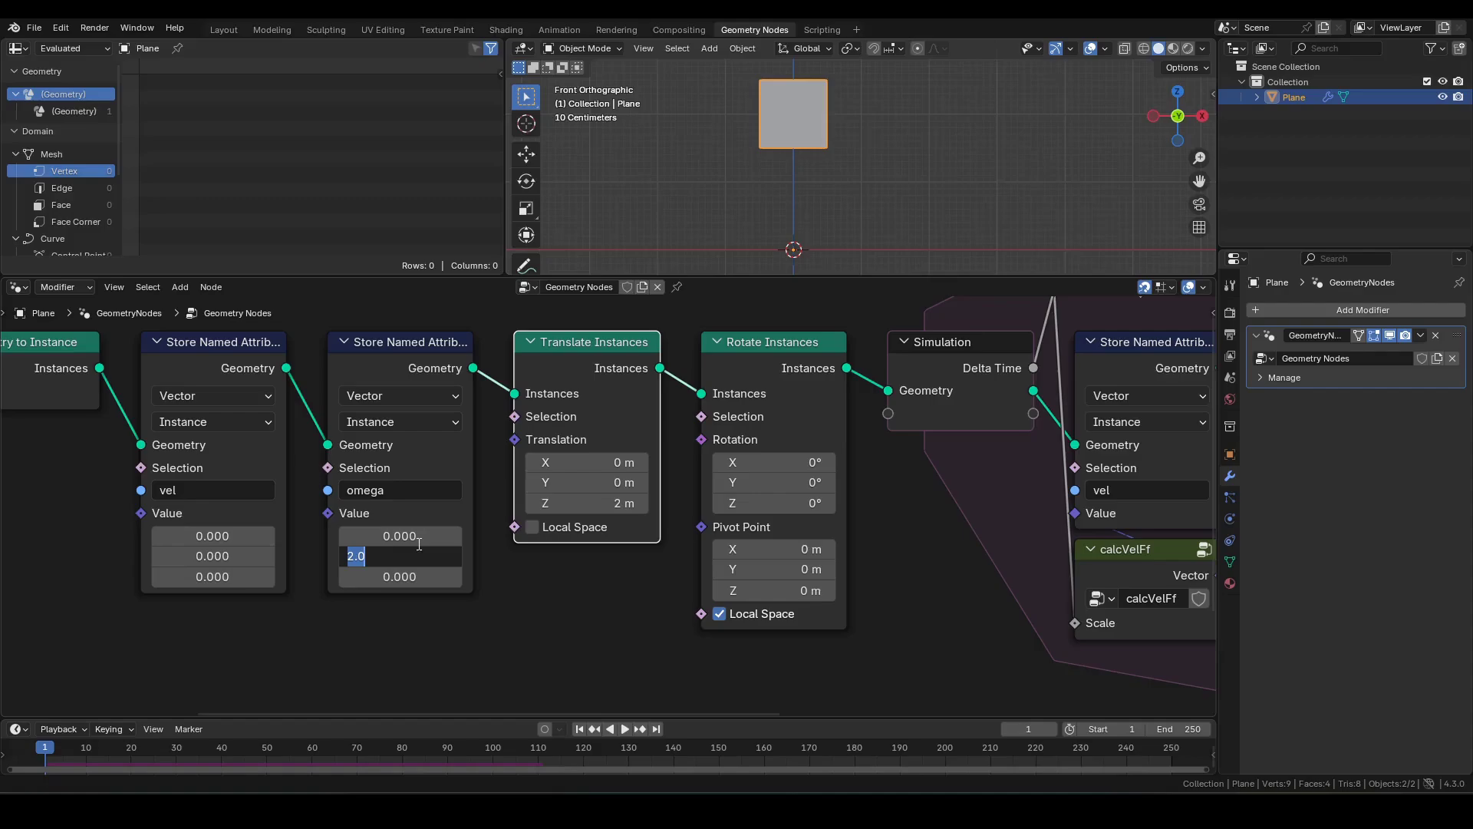
pyautogui.write('0')
pyautogui.press('Return')
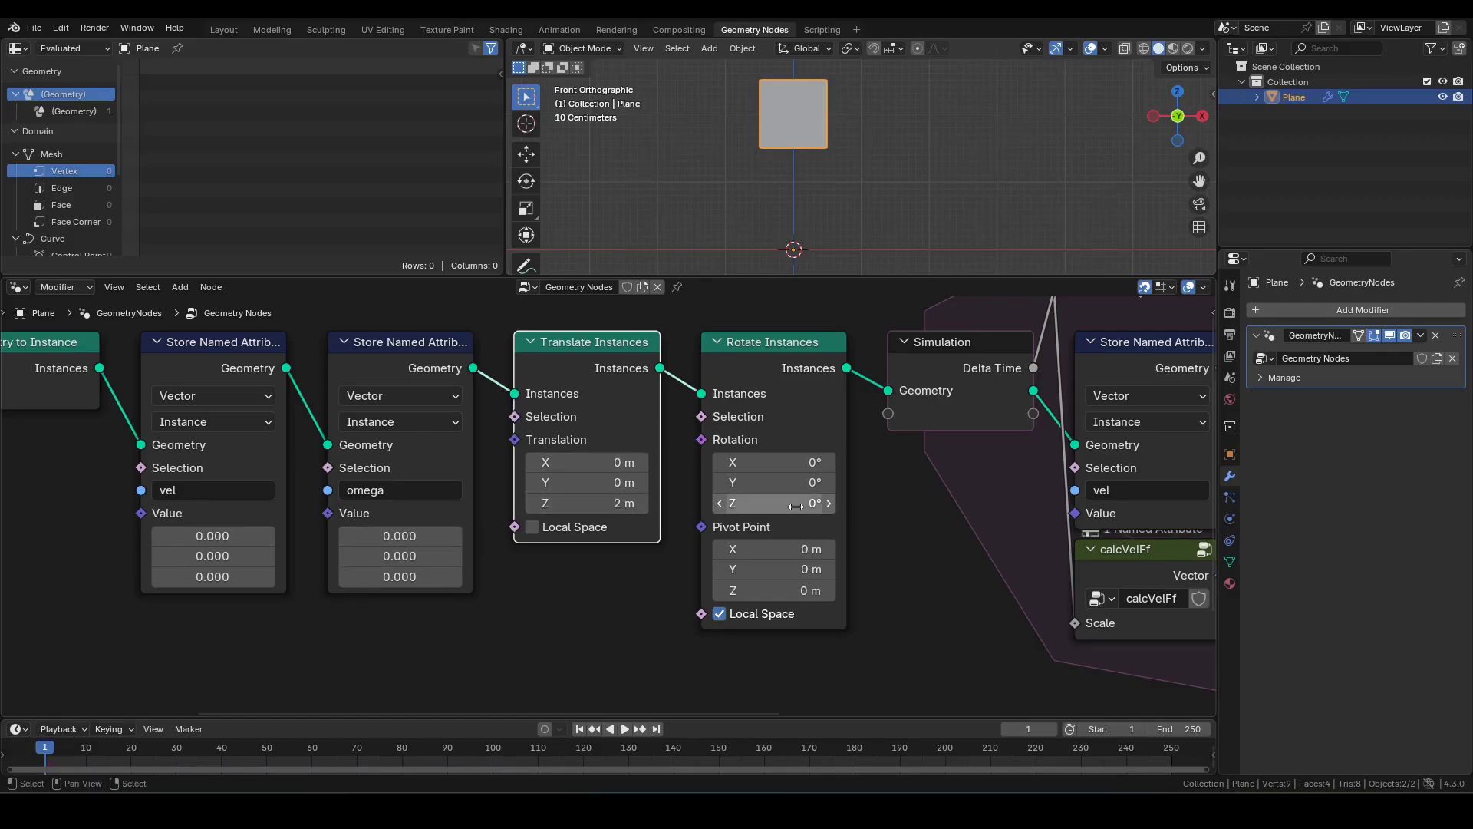
pyautogui.click(787, 484)
pyautogui.write('30')
pyautogui.press('Return')
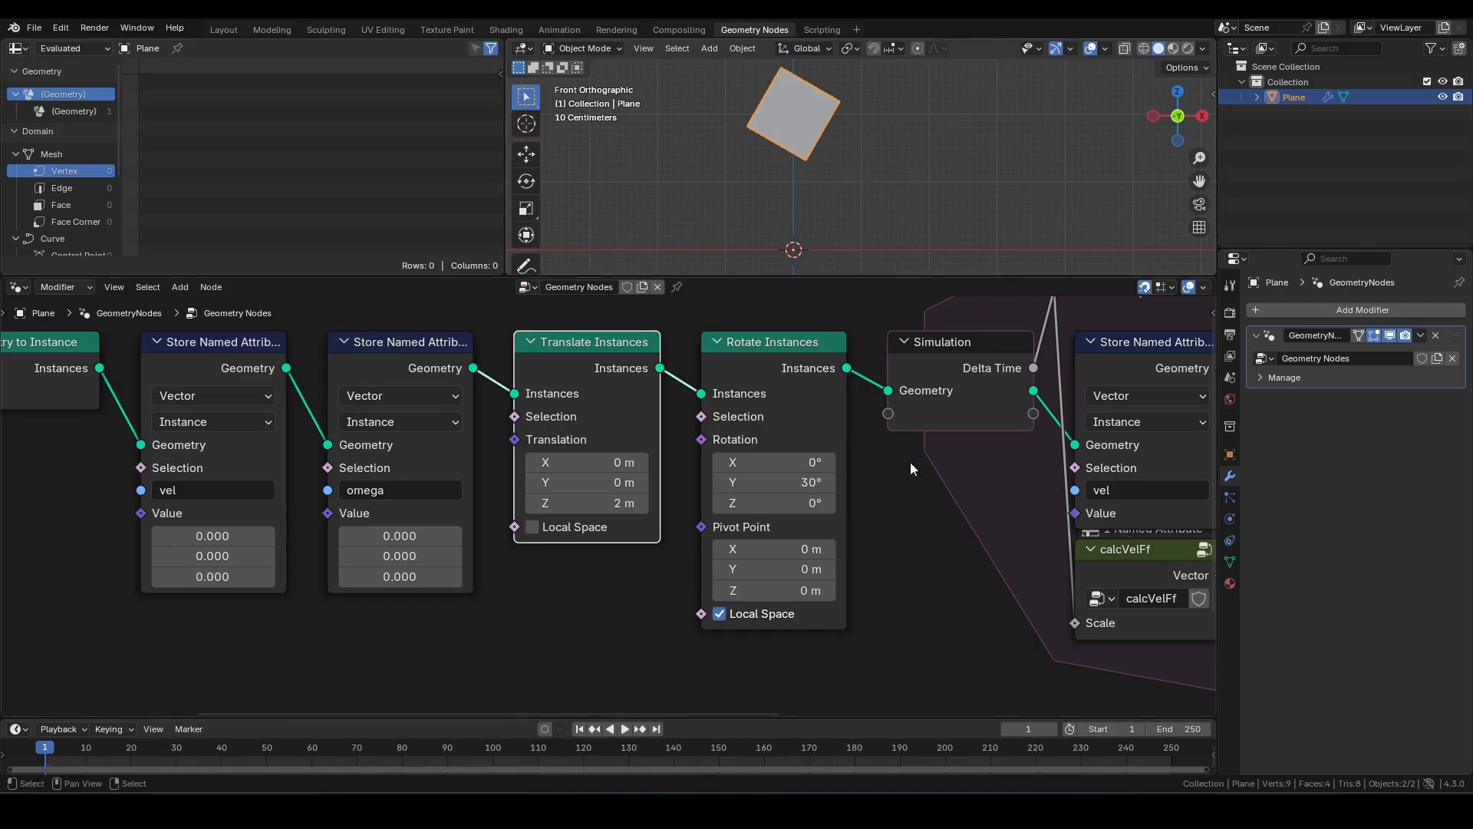
# Step: Move the Simulation output and Group Output nodes farther from Rotate Instances to make room inside the zone
pyautogui.scroll(-5, 1082, 602)
pyautogui.moveTo(1082, 602); pyautogui.dragTo(152, 547, button='middle')
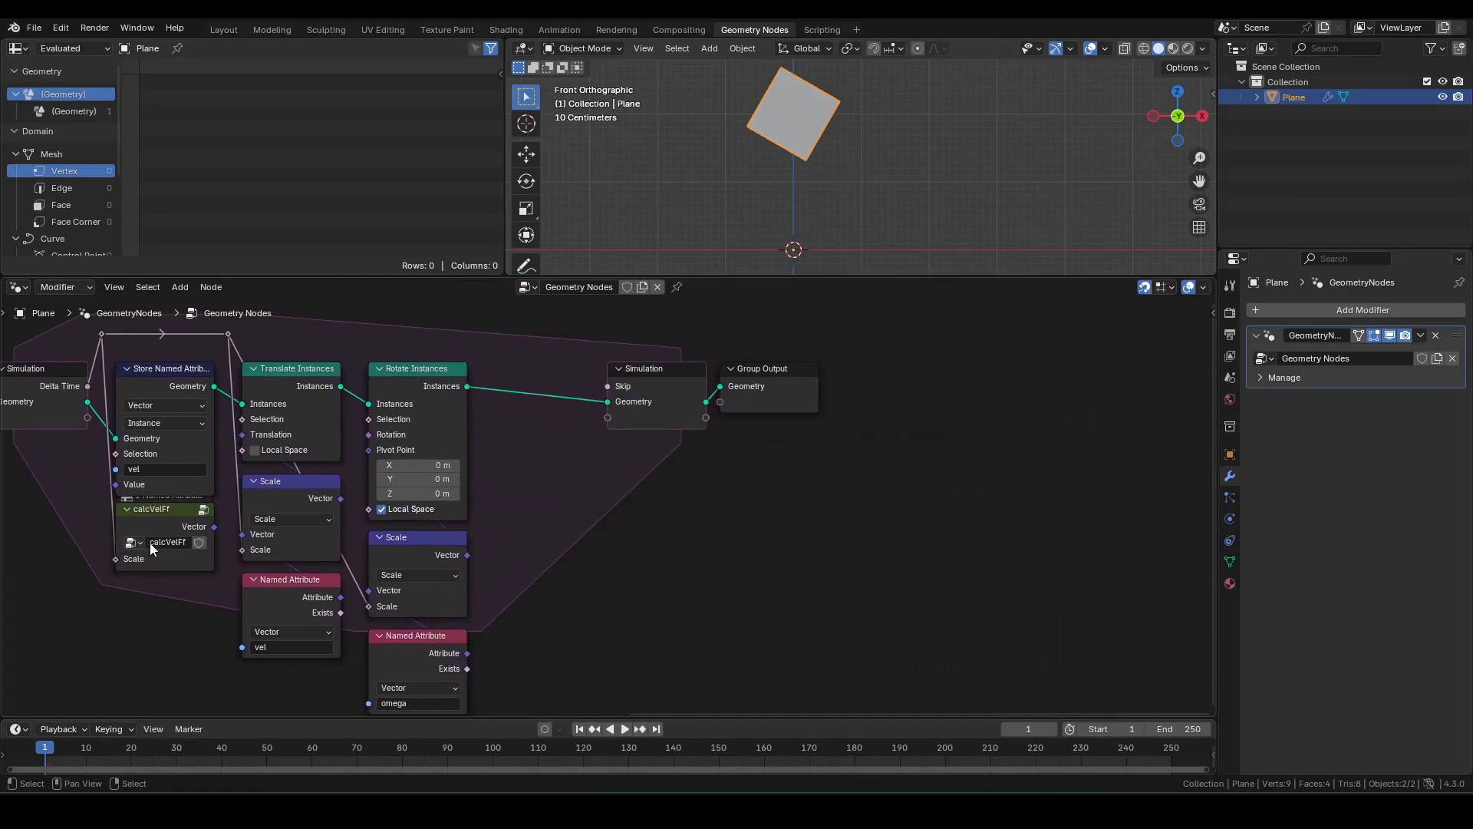
pyautogui.moveTo(930, 576); pyautogui.dragTo(569, 342)
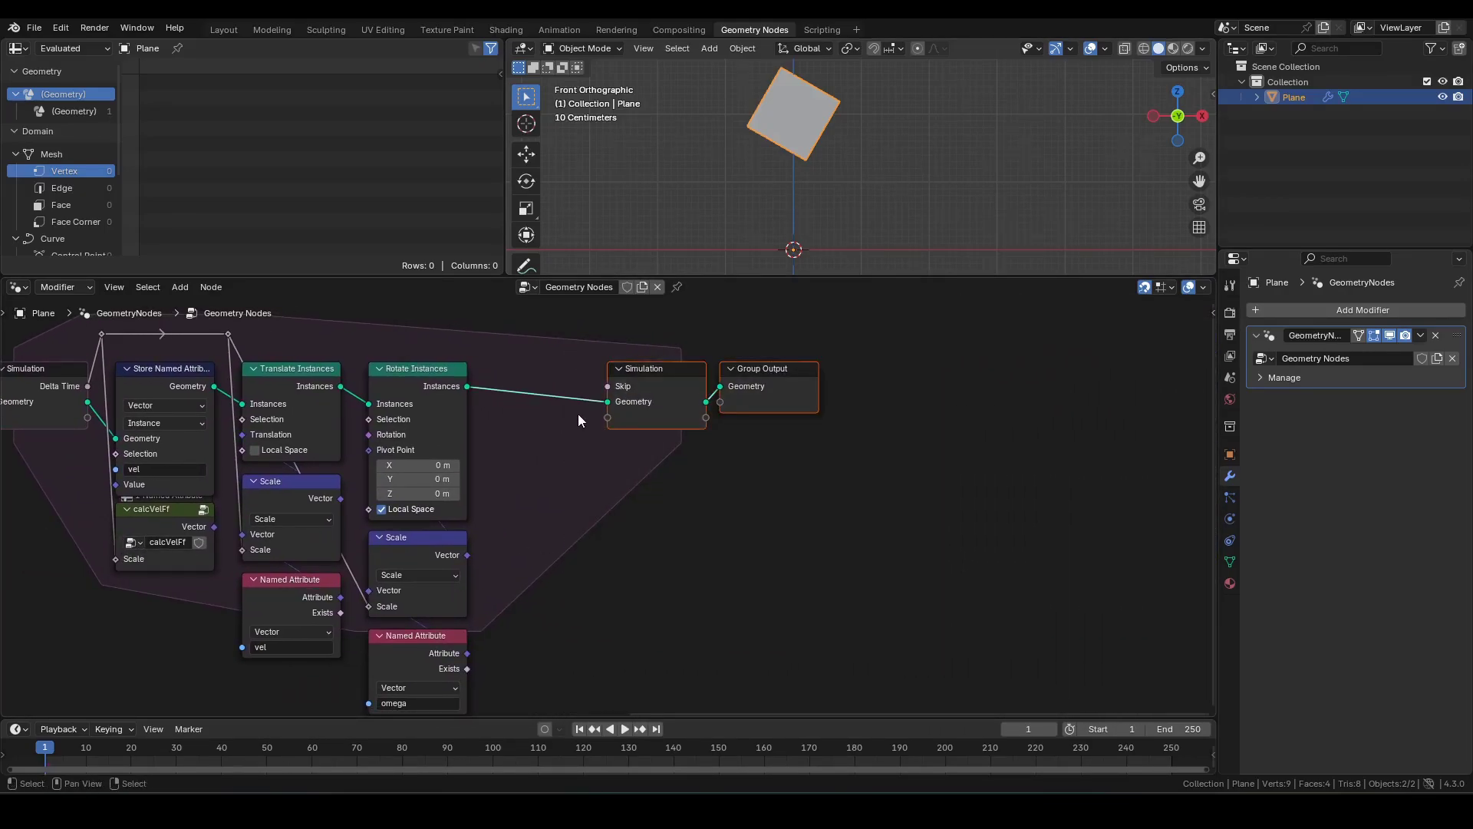
pyautogui.press('g')
pyautogui.click(972, 413)
# Step: Play the simulation, stop it at frame 14 and examine the tilted grid's lowest corner
pyautogui.press('space')
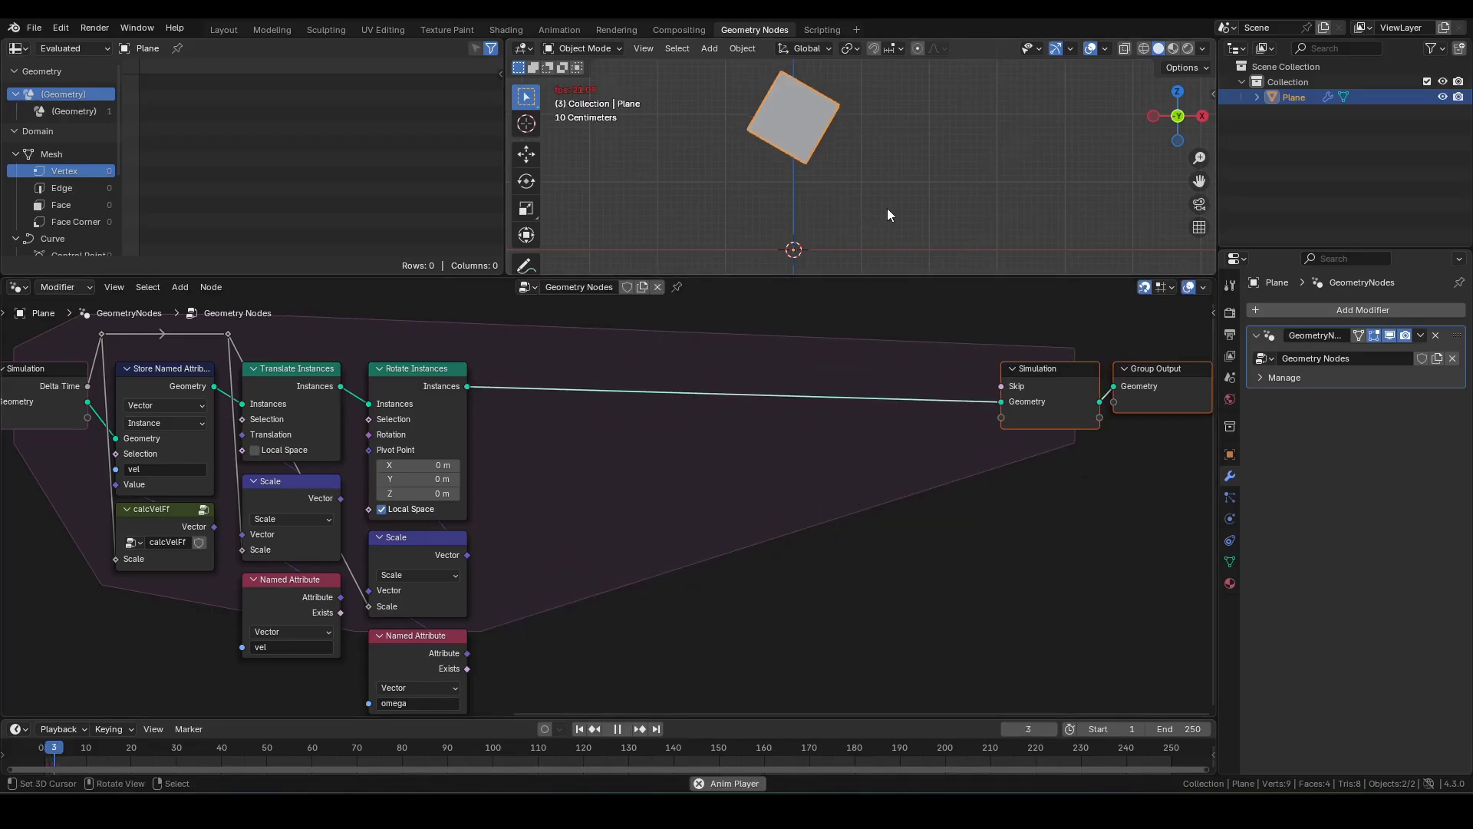
pyautogui.press('space')
pyautogui.keyDown('shift'); pyautogui.moveTo(854, 257); pyautogui.dragTo(893, 131, button='middle'); pyautogui.keyUp('shift')
pyautogui.scroll(5, 853, 203)
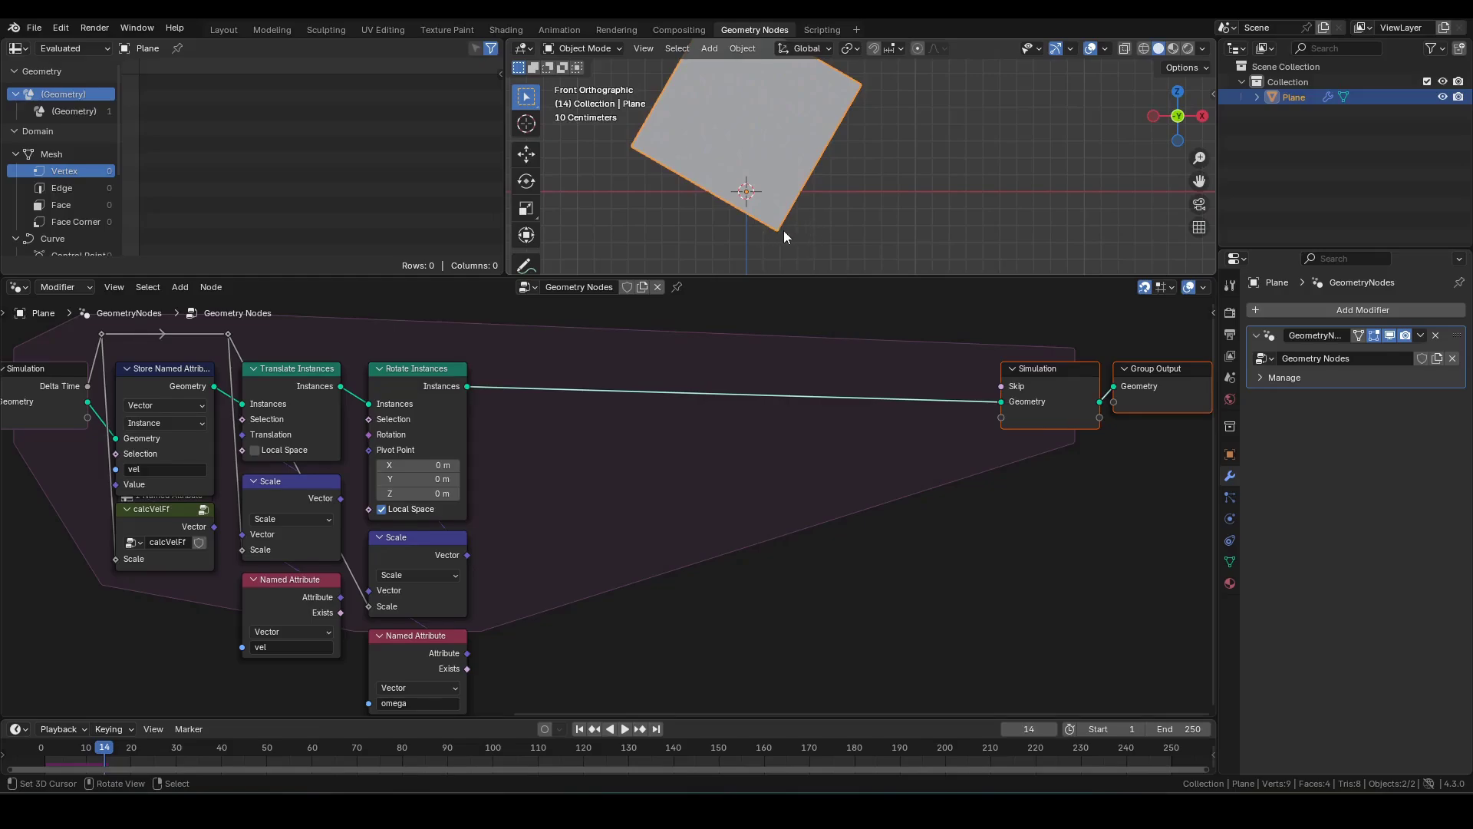
# Step: Circle the grid's lowest corner with an annotation and remove that annotation layer
pyautogui.moveTo(784, 230)
pyautogui.mouseDown()
pyautogui.moveTo(710, 219)
pyautogui.moveTo(825, 201)
pyautogui.moveTo(738, 235)
pyautogui.mouseUp()
pyautogui.scroll(-3, 907, 477)
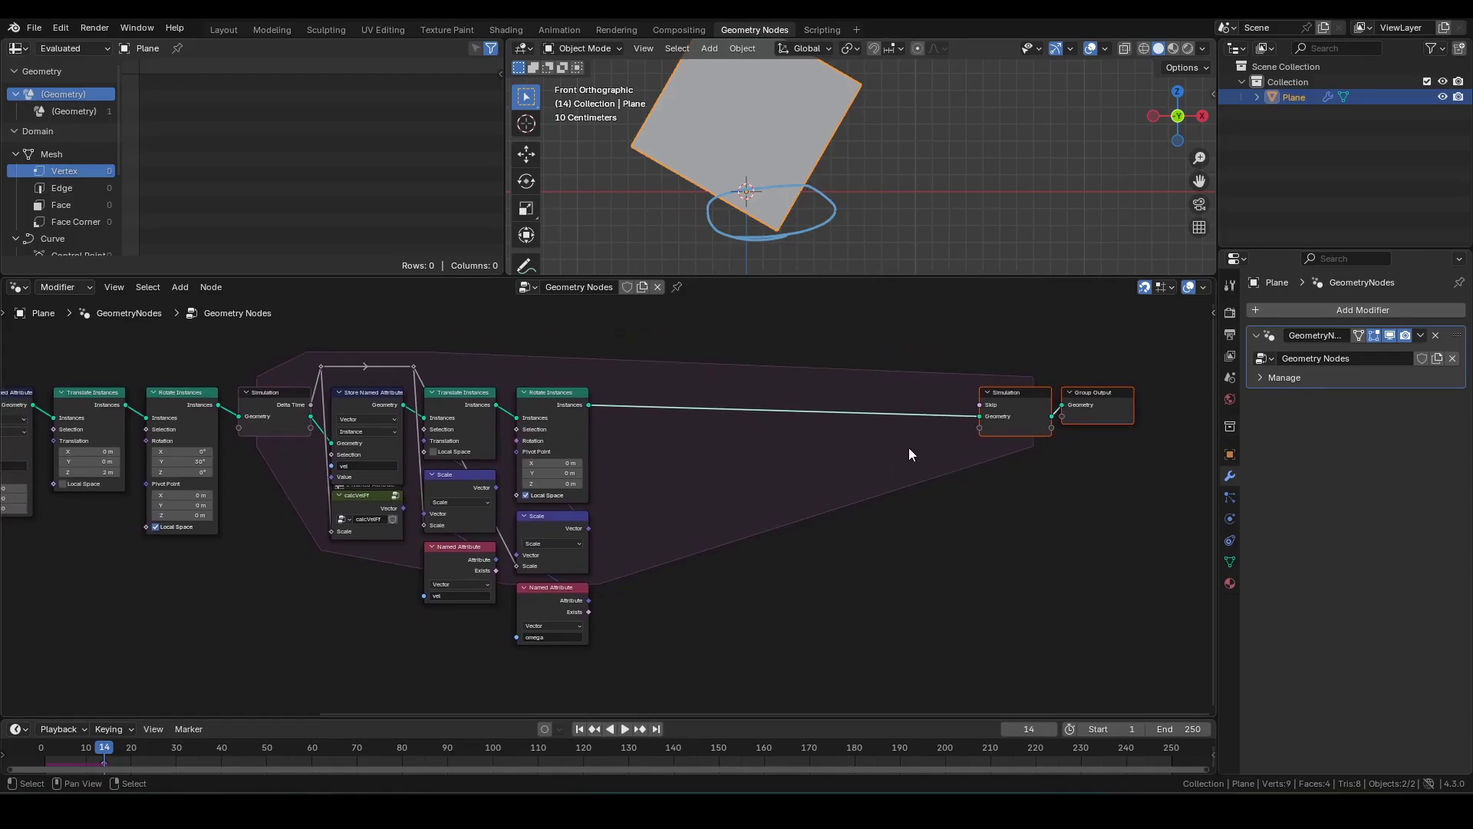
pyautogui.press('q')
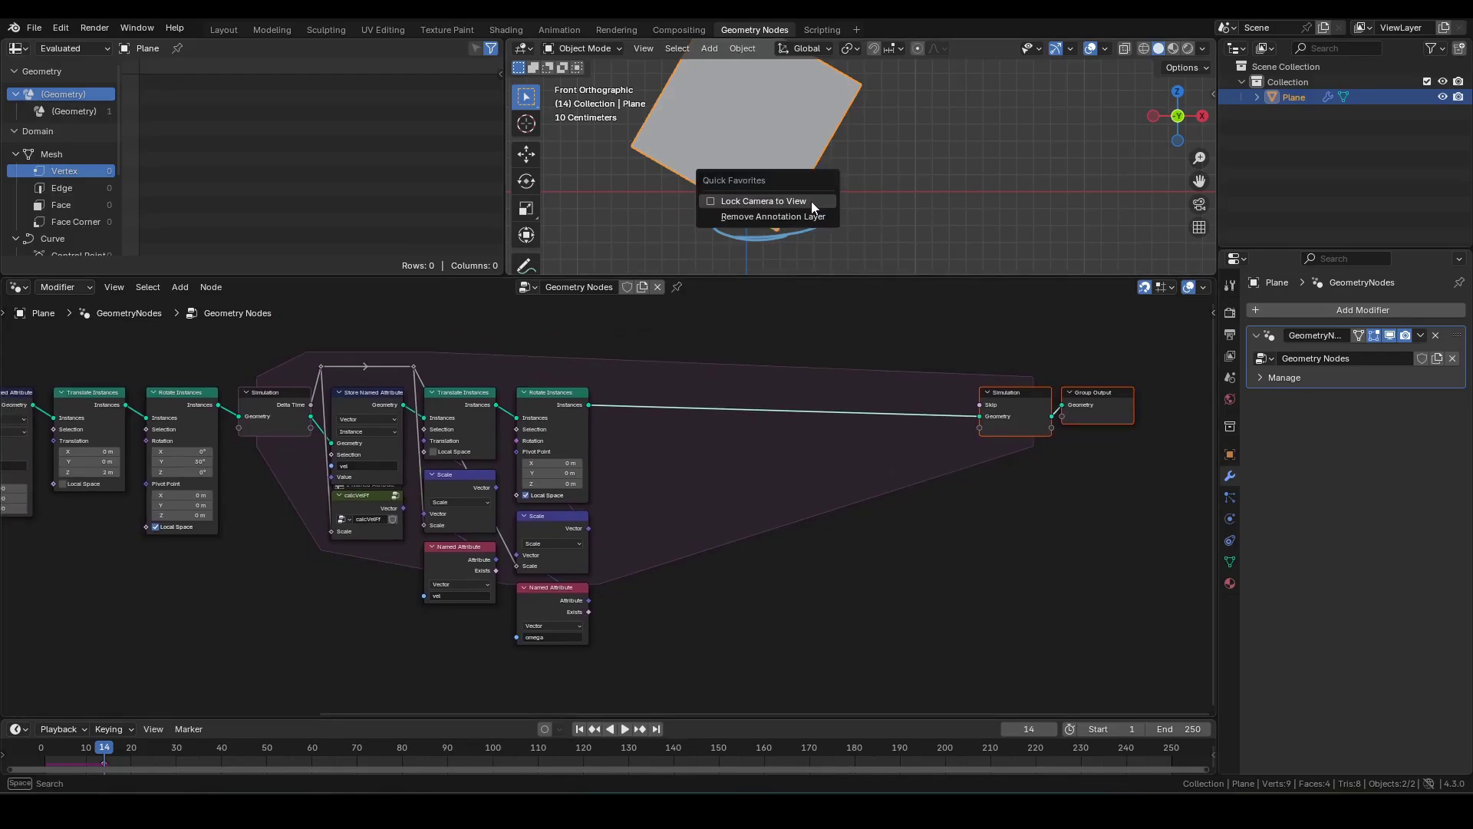
pyautogui.click(806, 216)
# Step: Mark the grid's lowest corner with a small annotation circle in the 3D viewport
pyautogui.scroll(2, 796, 233)
pyautogui.keyDown('shift'); pyautogui.moveTo(808, 219); pyautogui.dragTo(830, 221, button='middle'); pyautogui.keyUp('shift')
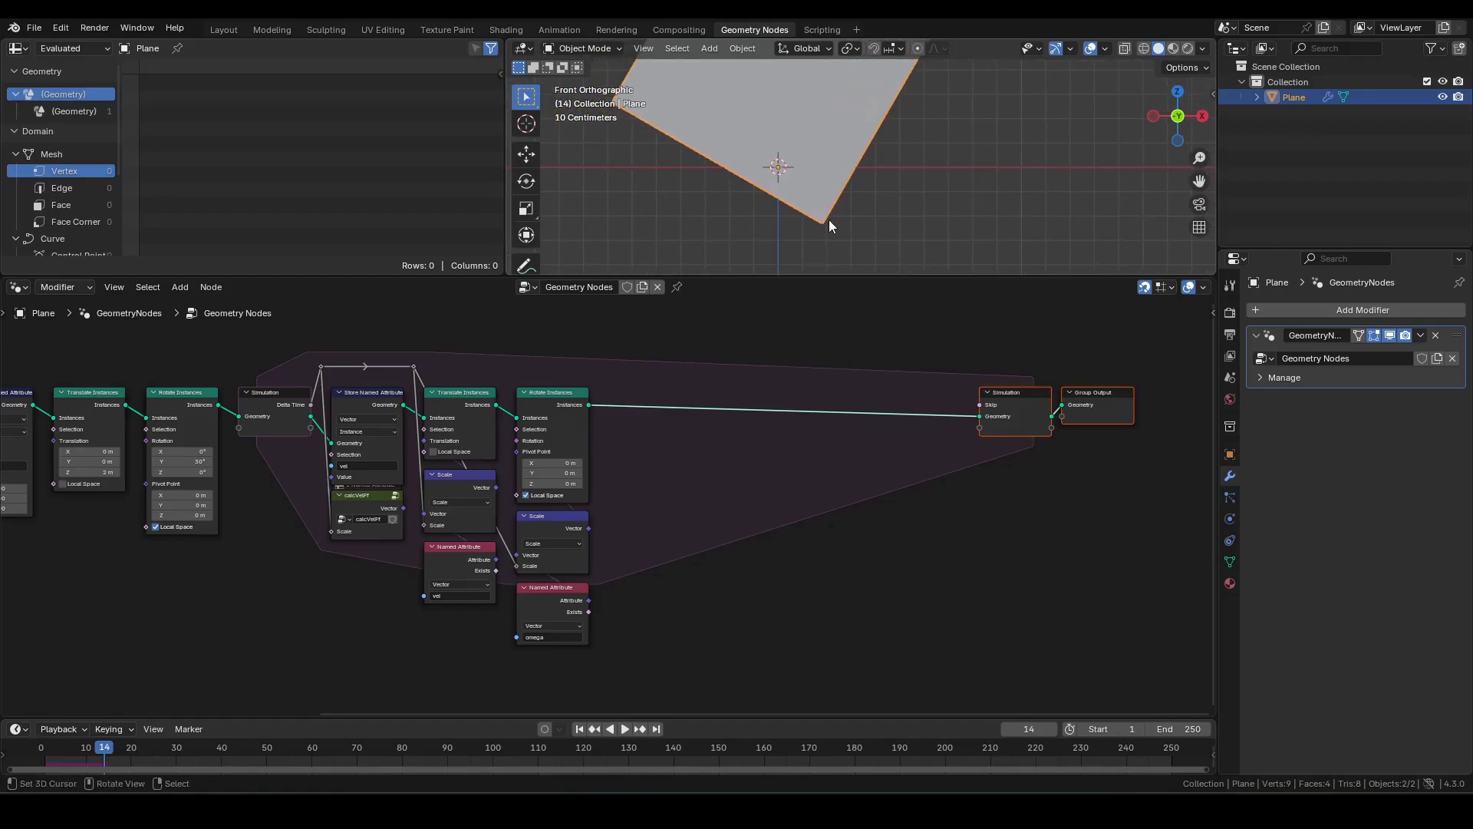
pyautogui.press('d')
pyautogui.moveTo(820, 222); pyautogui.dragTo(821, 224)
# Step: Branch a Realize Instances node off the zone's Rotate Instances output and place it below the main geometry link
pyautogui.scroll(3, 706, 509)
pyautogui.moveTo(500, 346); pyautogui.dragTo(528, 370)
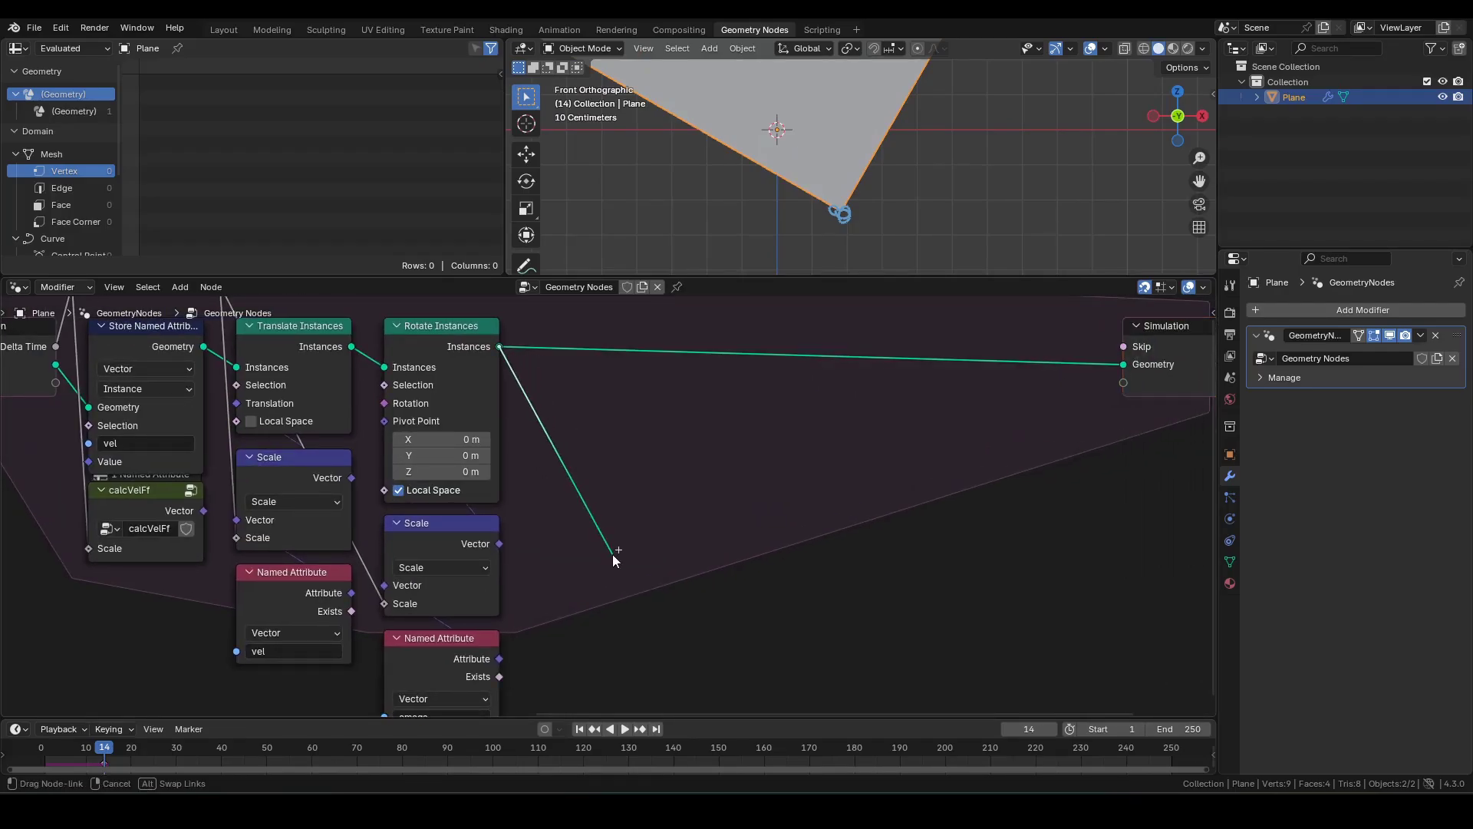
pyautogui.moveTo(612, 554); pyautogui.dragTo(618, 558)
pyautogui.write('rea')
pyautogui.press('Return')
pyautogui.click(758, 538)
# Step: Attach an Attribute Statistic node to the Realize Instances geometry output and place it beside that node
pyautogui.moveTo(860, 487); pyautogui.dragTo(661, 458, button='middle')
pyautogui.moveTo(614, 497); pyautogui.dragTo(693, 491)
pyautogui.write('as')
pyautogui.press('Return')
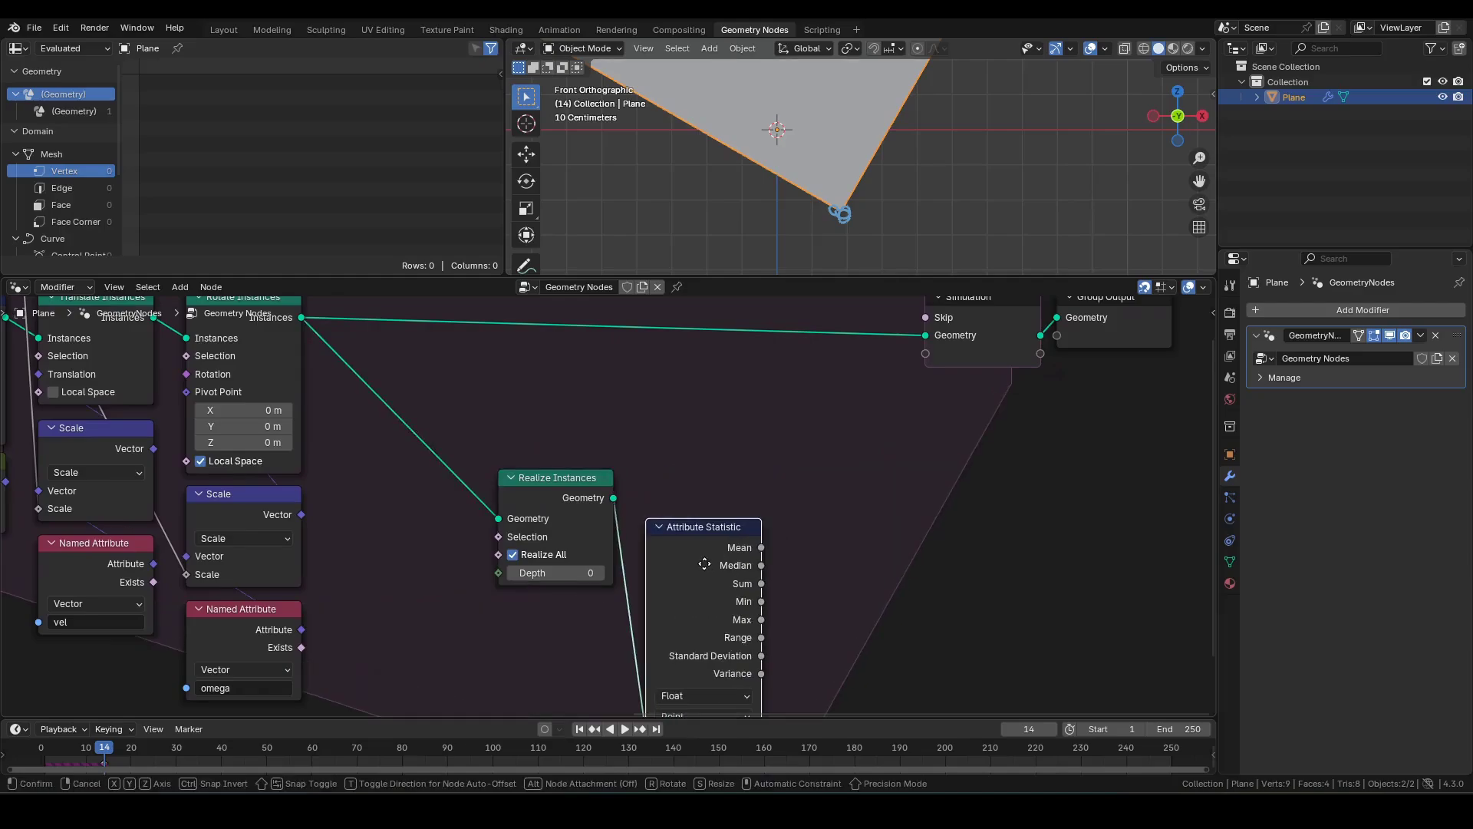
pyautogui.click(704, 566)
# Step: Add a Position node and place it before the Attribute Statistic node
pyautogui.moveTo(657, 575); pyautogui.dragTo(770, 419, button='middle')
pyautogui.scroll(-1, 624, 541)
pyautogui.moveTo(624, 538); pyautogui.dragTo(652, 579, button='middle')
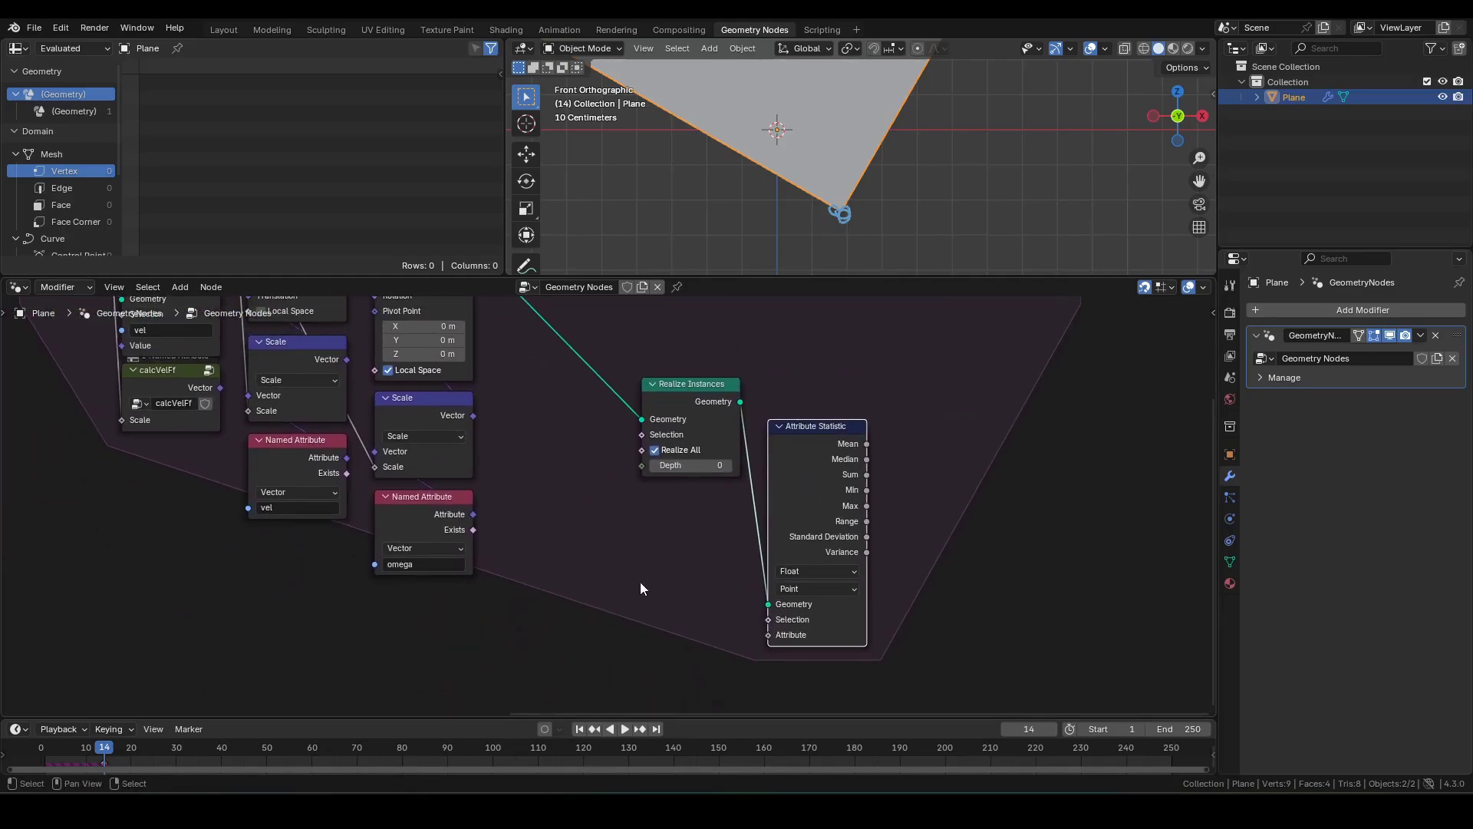
pyautogui.click(640, 581)
pyautogui.press('F3')
pyautogui.write('pos')
pyautogui.press('Return')
pyautogui.click(514, 592)
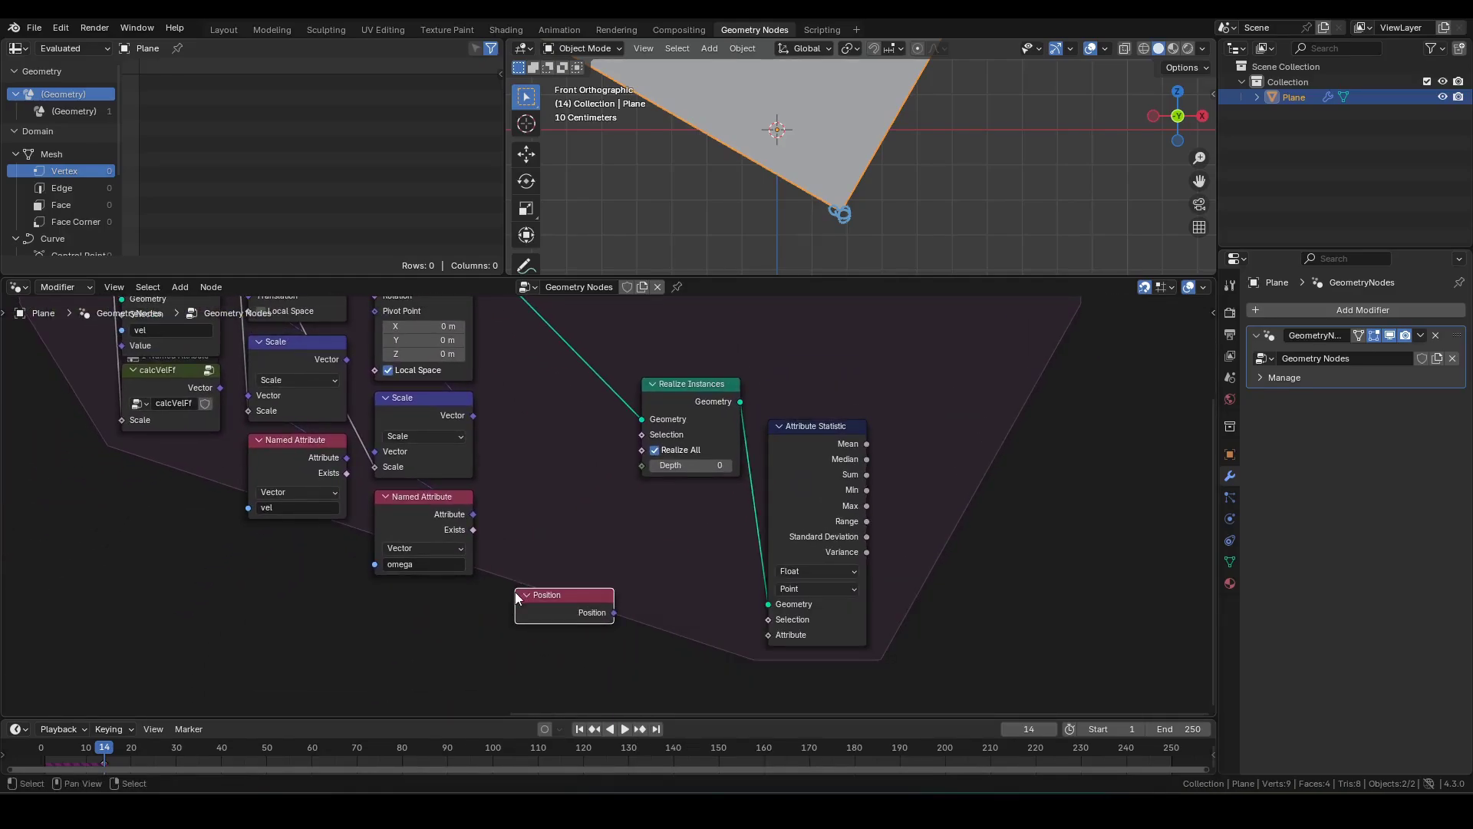
# Step: Insert a Separate XYZ node after Position and feed its Z output into the Attribute Statistic's Attribute input
pyautogui.moveTo(614, 613); pyautogui.dragTo(770, 637)
pyautogui.write('se')
pyautogui.press('Return')
pyautogui.click(676, 623)
# Step: Add an Equal compare node with the Attribute Statistic's Min as A and the Separate XYZ Z output as B
pyautogui.moveTo(772, 642); pyautogui.dragTo(606, 630, button='middle')
pyautogui.moveTo(703, 478); pyautogui.dragTo(775, 445)
pyautogui.write('e')
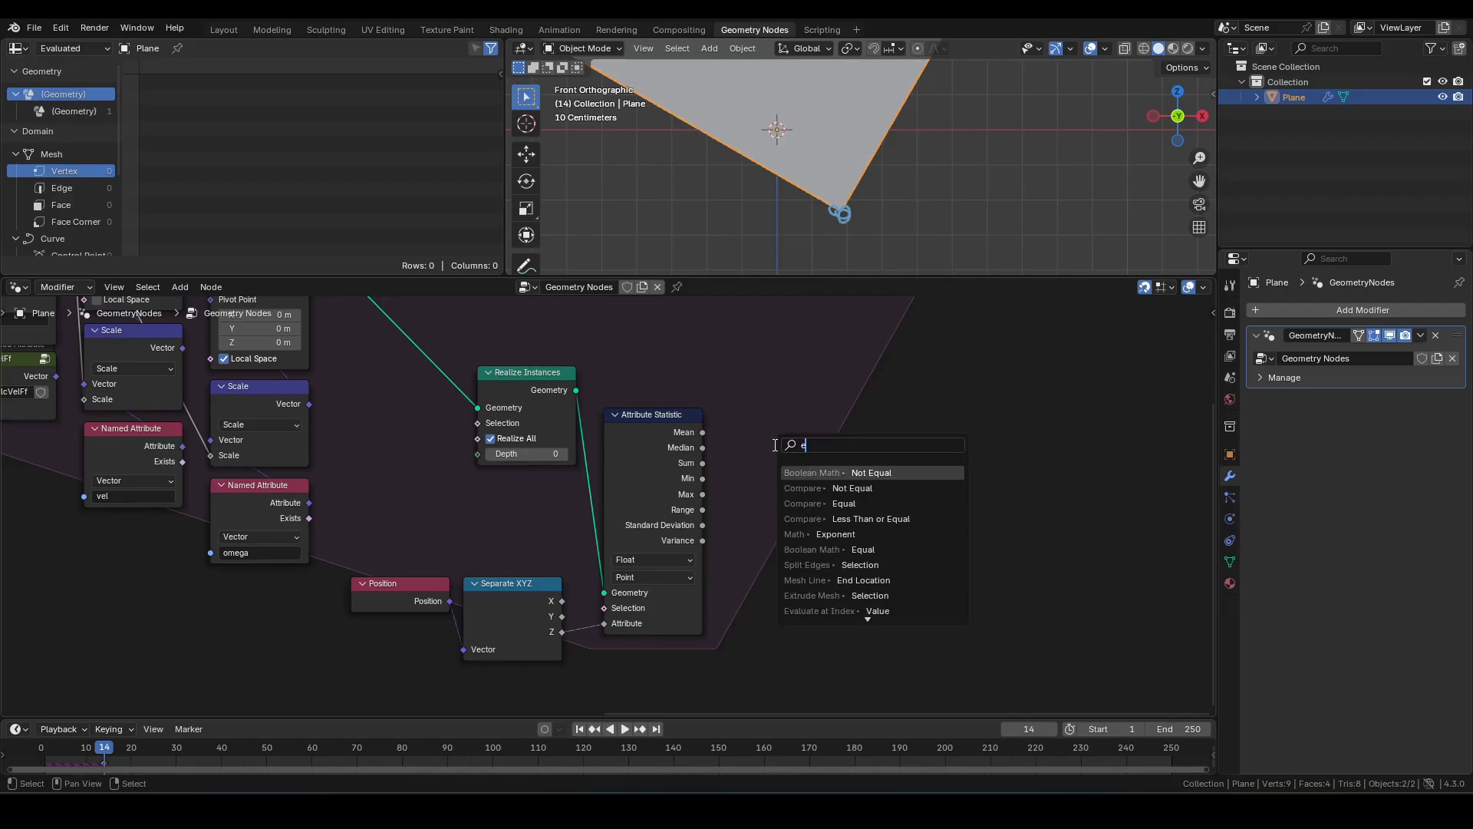
pyautogui.click(841, 503)
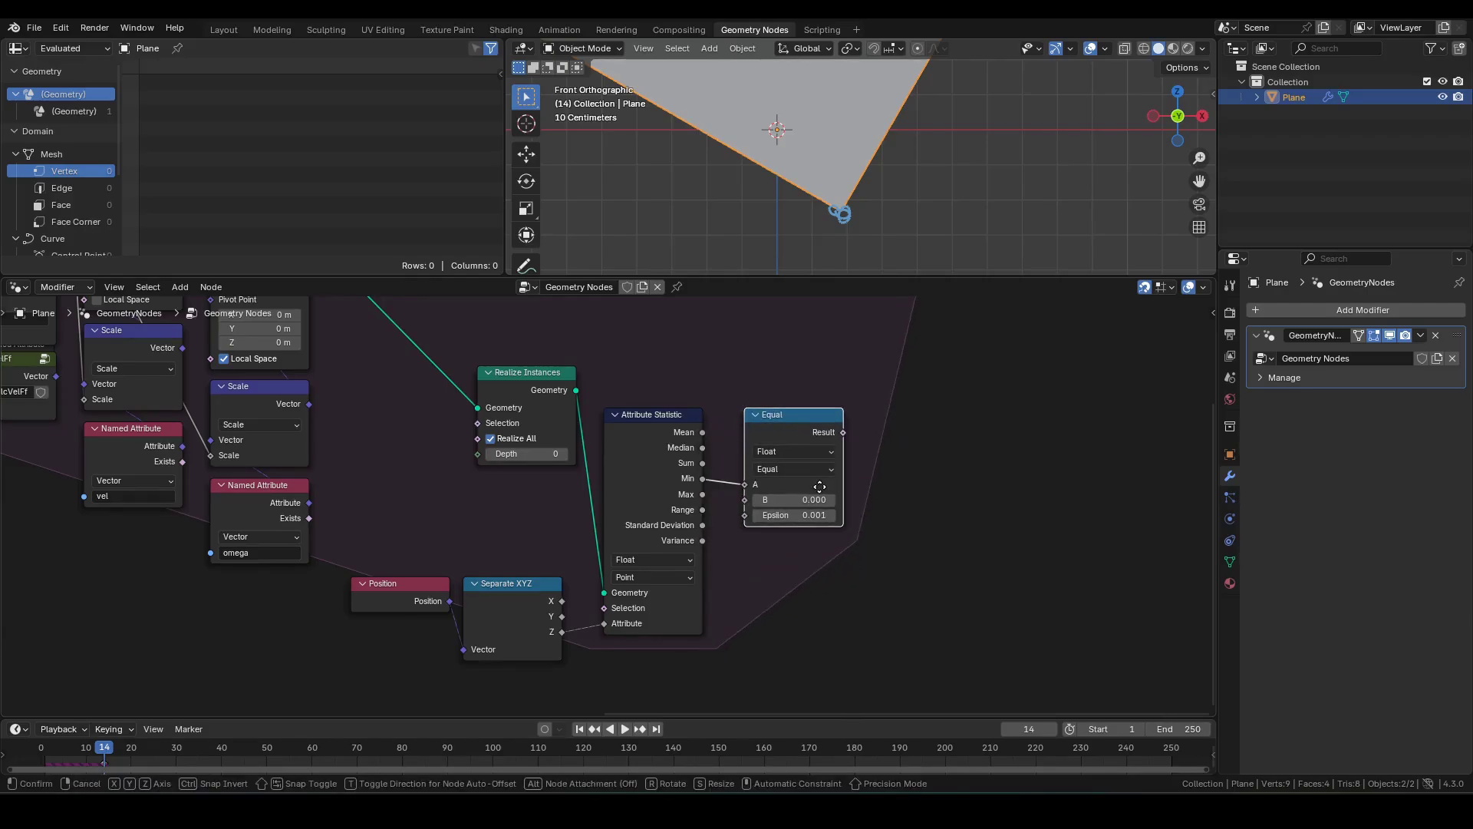
pyautogui.click(821, 491)
pyautogui.moveTo(563, 633); pyautogui.dragTo(761, 503)
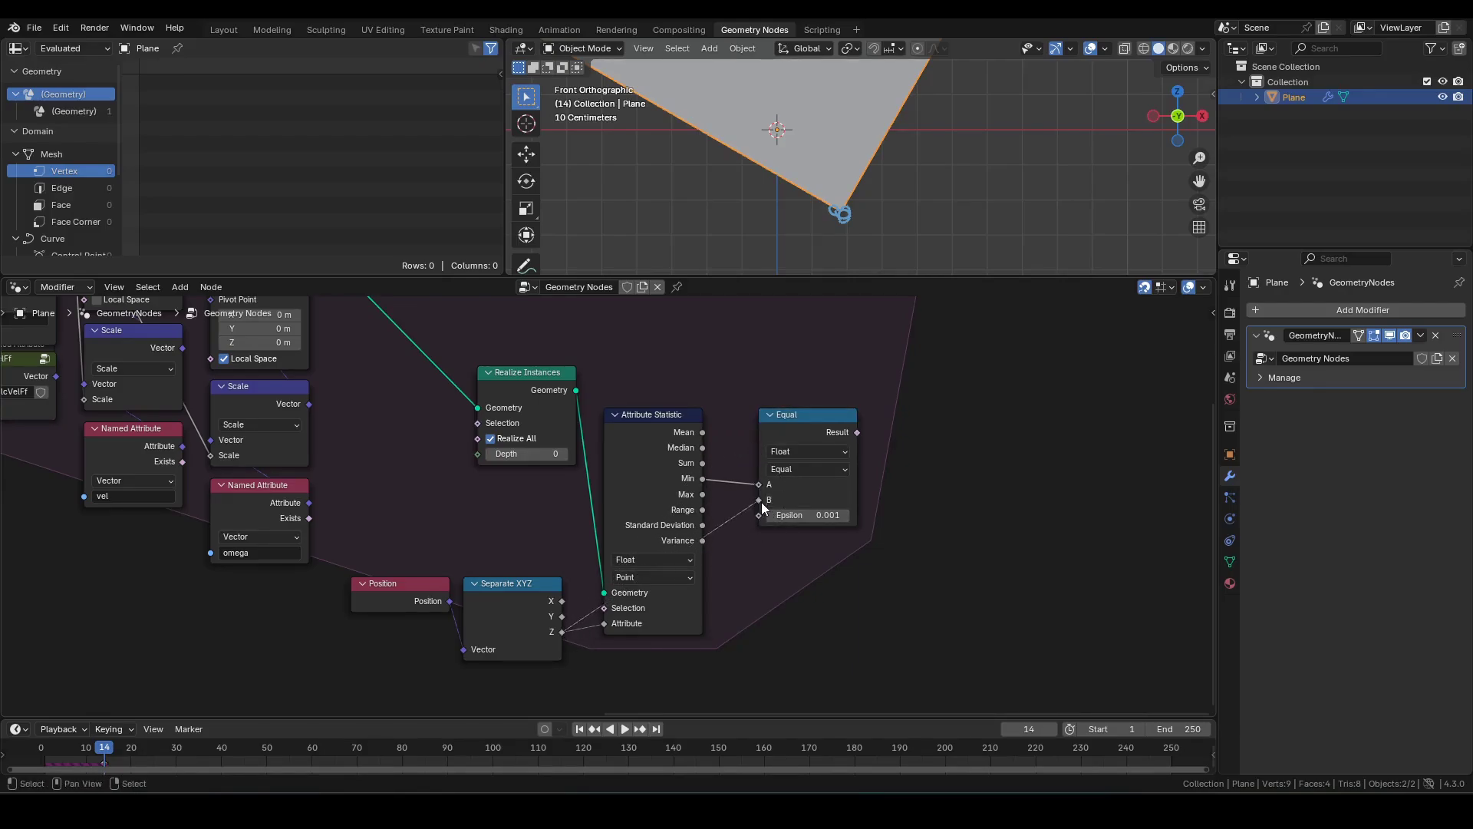
# Step: Hide unused sockets on Attribute Statistic and Separate XYZ, and stack Separate XYZ and Position beneath the statistic node
pyautogui.click(637, 485)
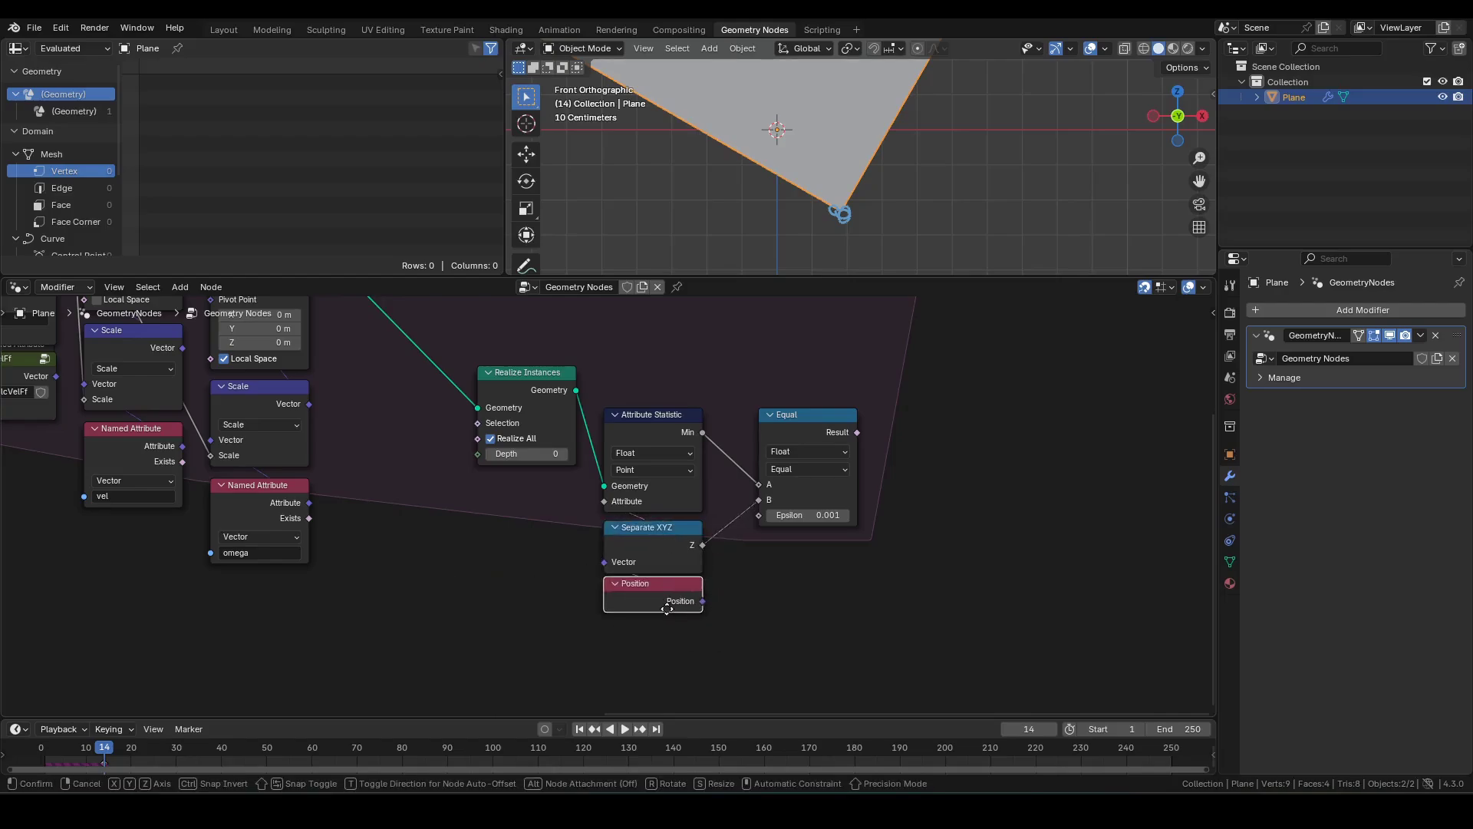
# Step: Attach a second Attribute Statistic to the Realize Instances geometry, place it after Equal and set its data type to Vector
pyautogui.moveTo(870, 420); pyautogui.dragTo(739, 523, button='middle')
pyautogui.moveTo(446, 494); pyautogui.dragTo(833, 514)
pyautogui.write('as')
pyautogui.click(876, 542)
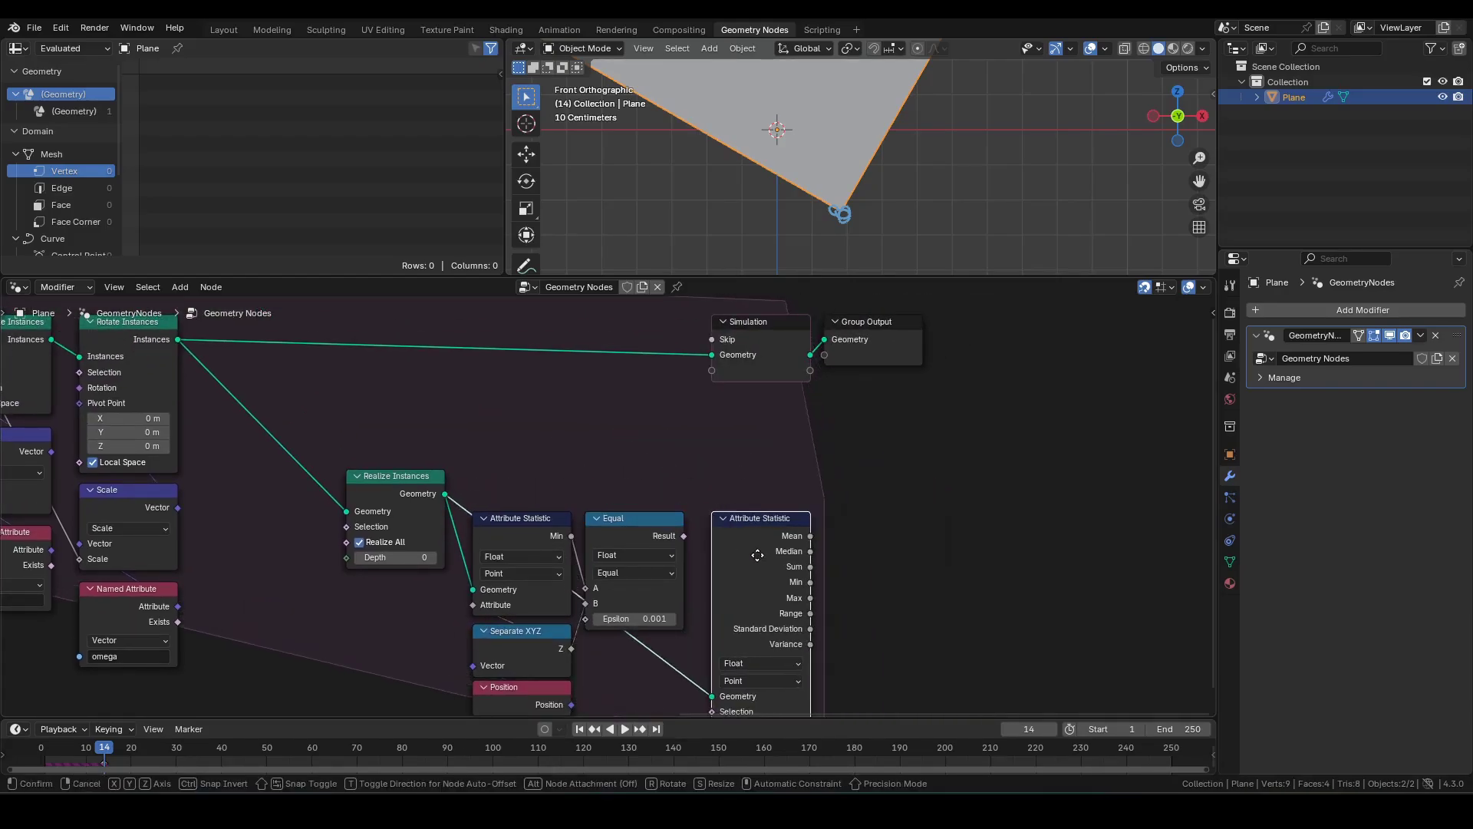
pyautogui.moveTo(757, 558); pyautogui.dragTo(803, 496, button='middle')
pyautogui.click(856, 494)
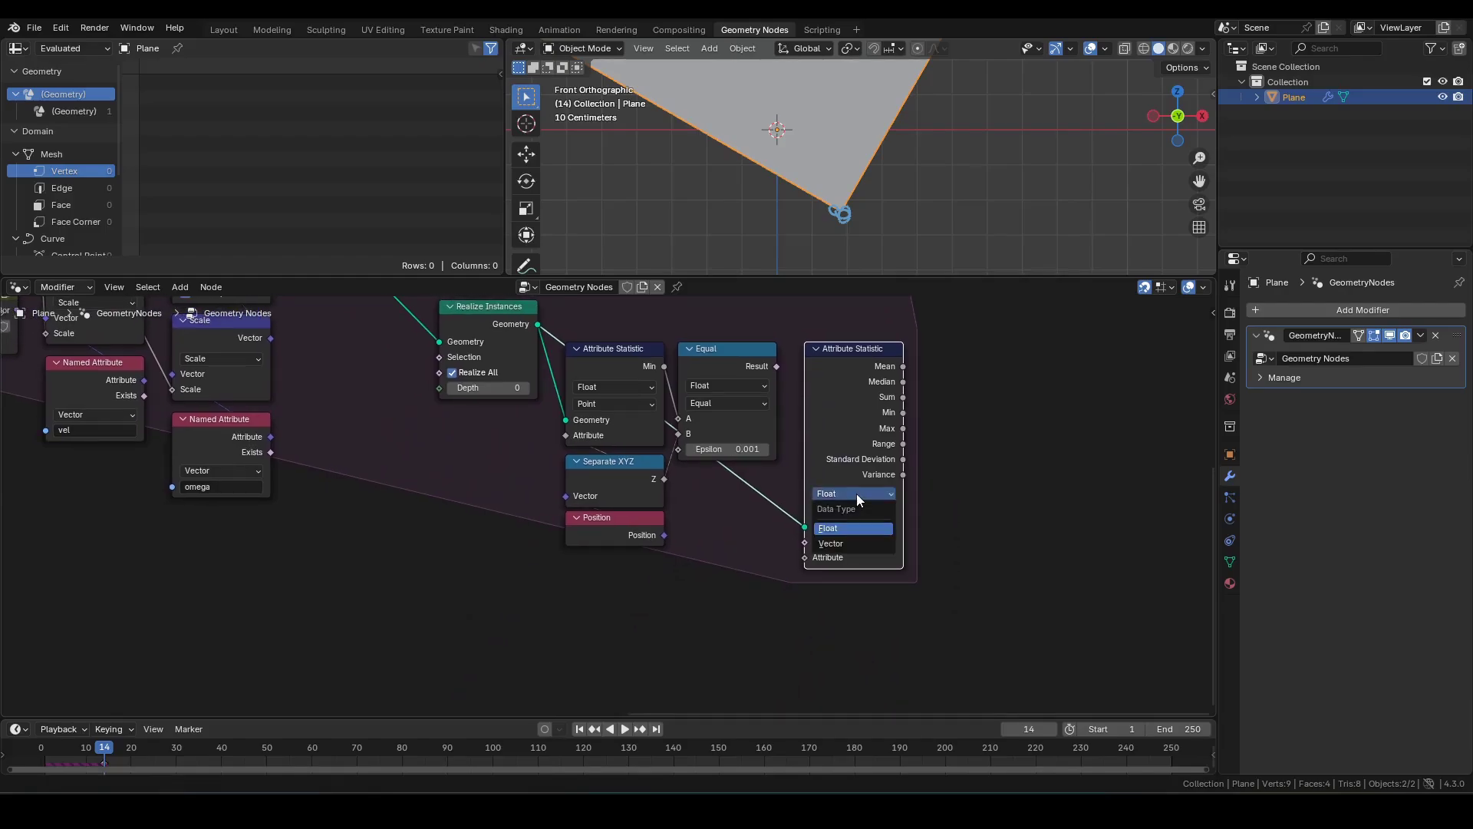
pyautogui.click(853, 546)
# Step: Connect the Equal result to the vector statistic's Selection and attach a Position node to its Attribute input
pyautogui.moveTo(771, 370); pyautogui.dragTo(753, 591)
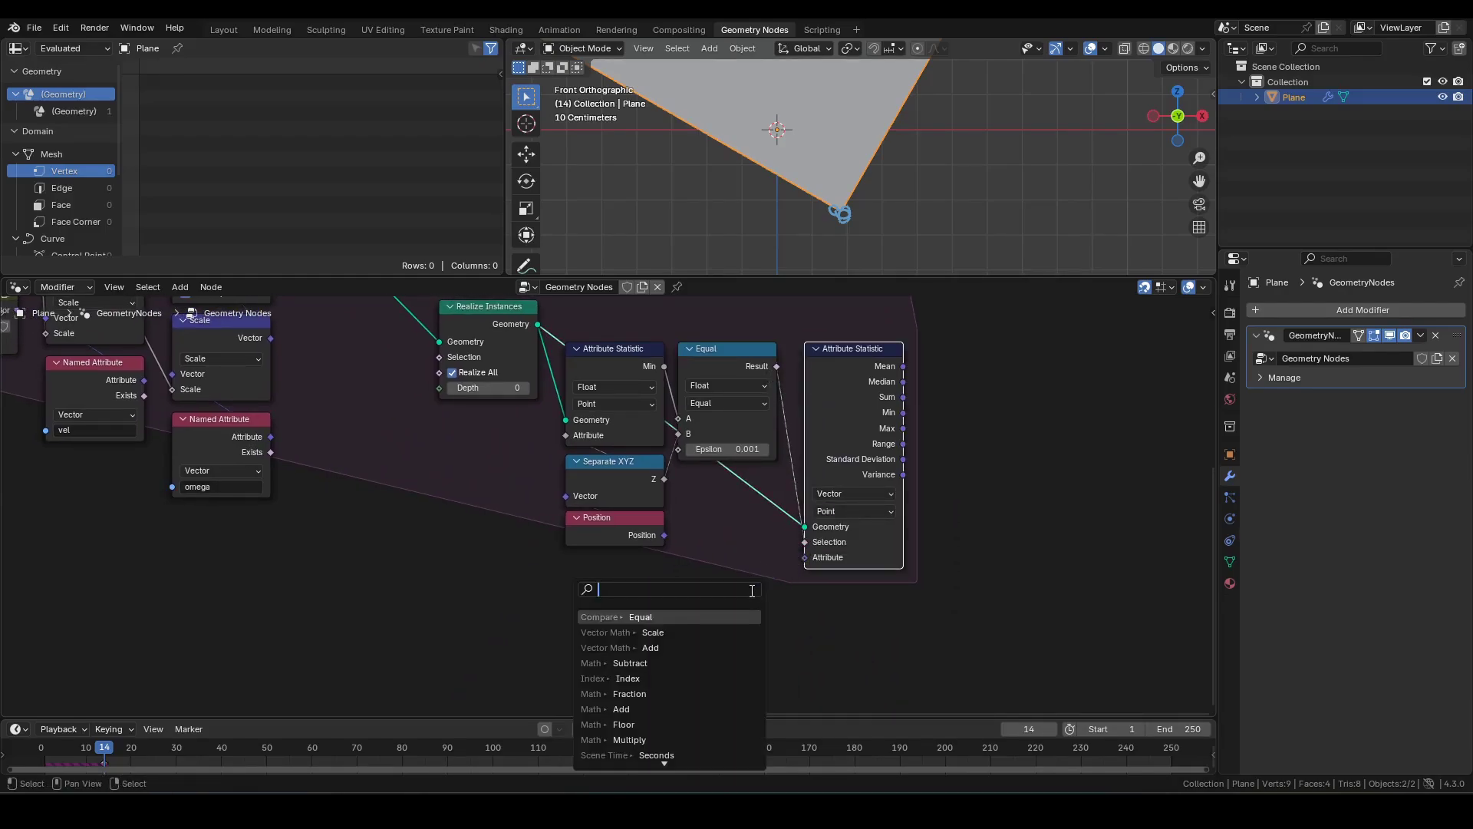
pyautogui.write('pos')
pyautogui.press('Return')
pyautogui.click(905, 592)
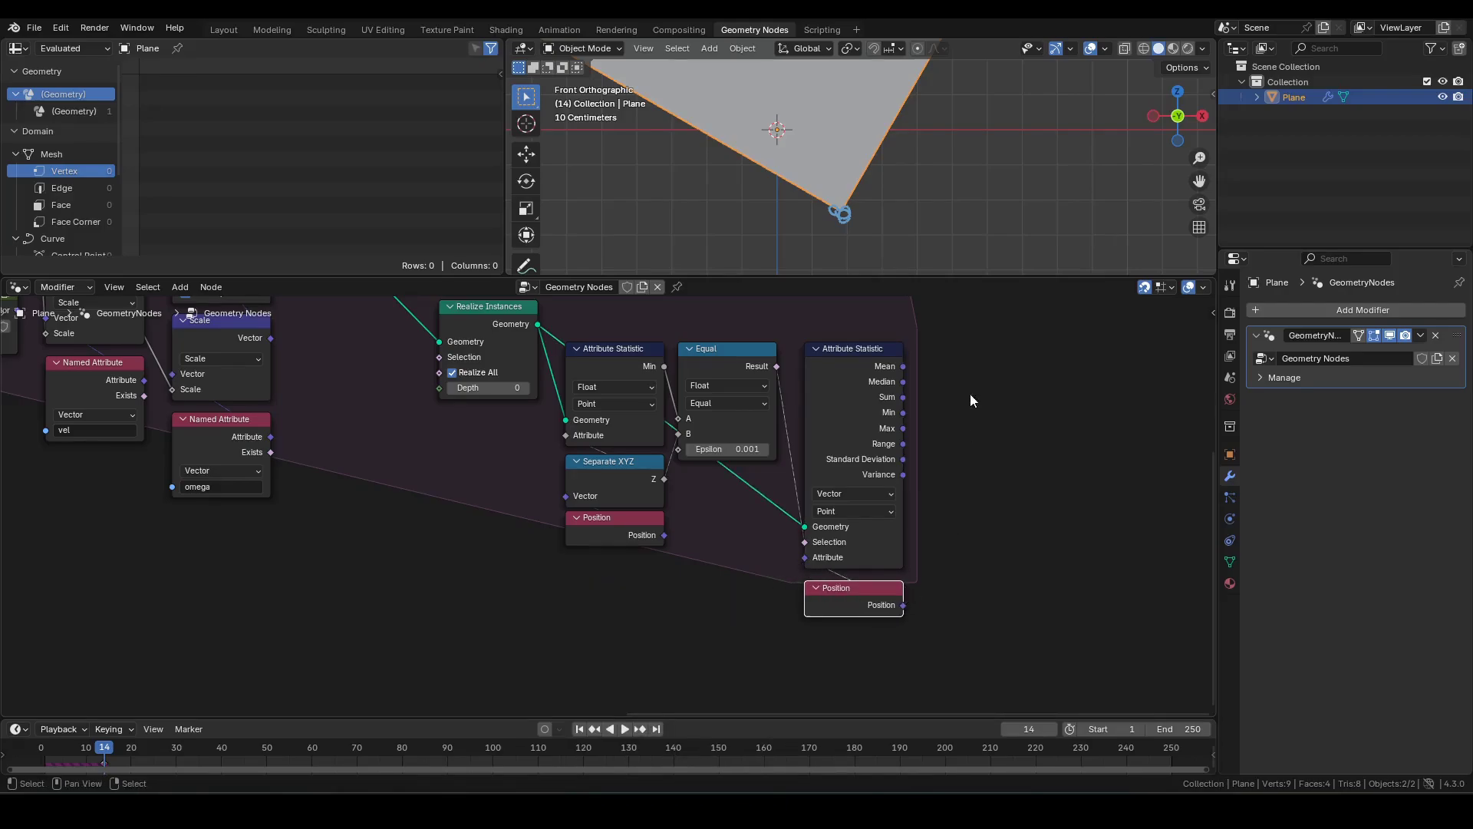
# Step: Preview the Realize Instances geometry in a Viewer with the vector Attribute Statistic's Mean as its value
pyautogui.moveTo(918, 357); pyautogui.dragTo(860, 449, button='middle')
pyautogui.keyDown('ctrl'); pyautogui.keyDown('shift'); pyautogui.click(460, 412); pyautogui.keyUp('shift'); pyautogui.keyUp('ctrl')
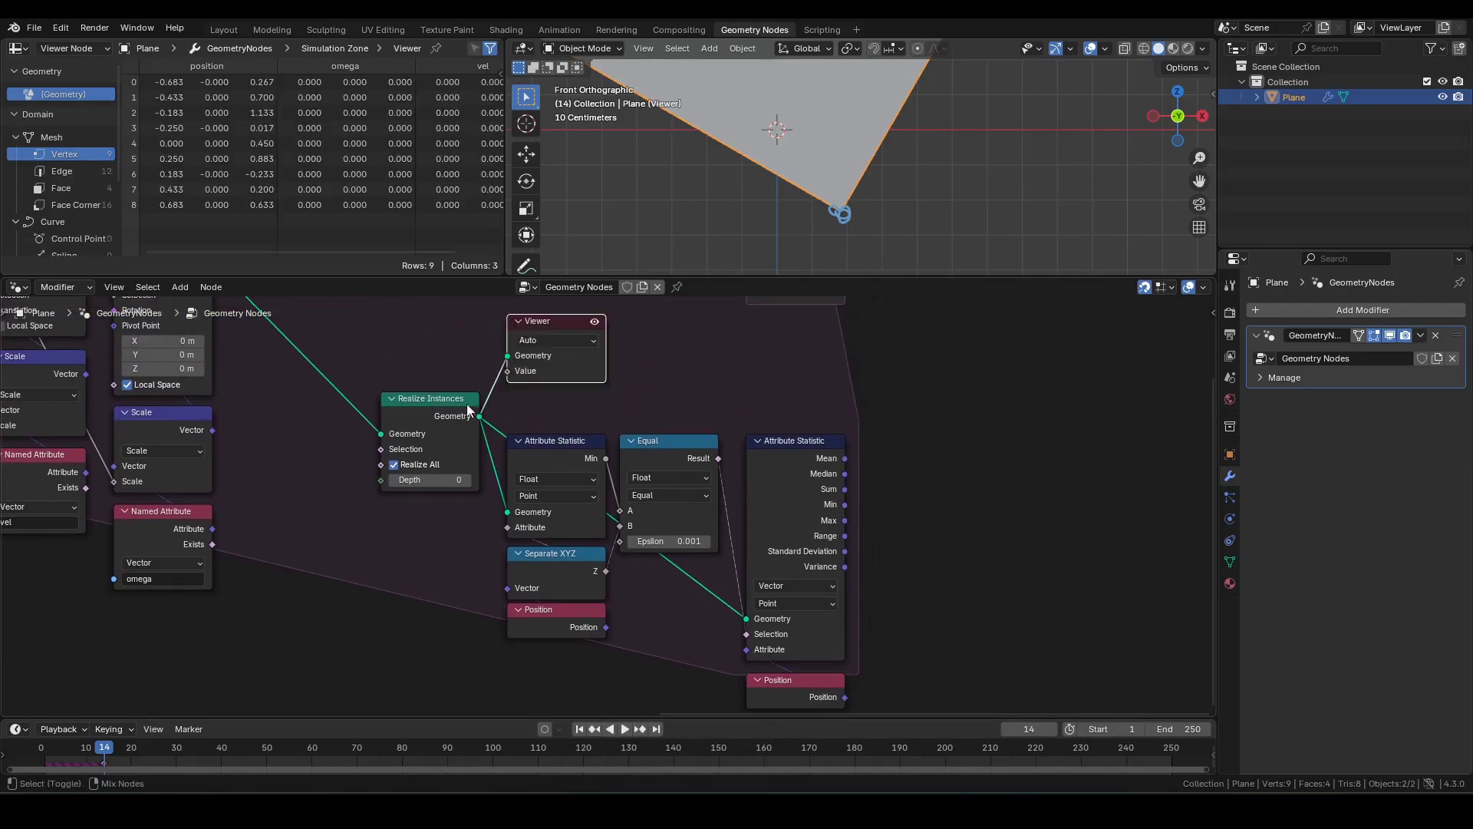
pyautogui.keyDown('ctrl'); pyautogui.keyDown('shift'); pyautogui.click(845, 458); pyautogui.keyUp('shift'); pyautogui.keyUp('ctrl')
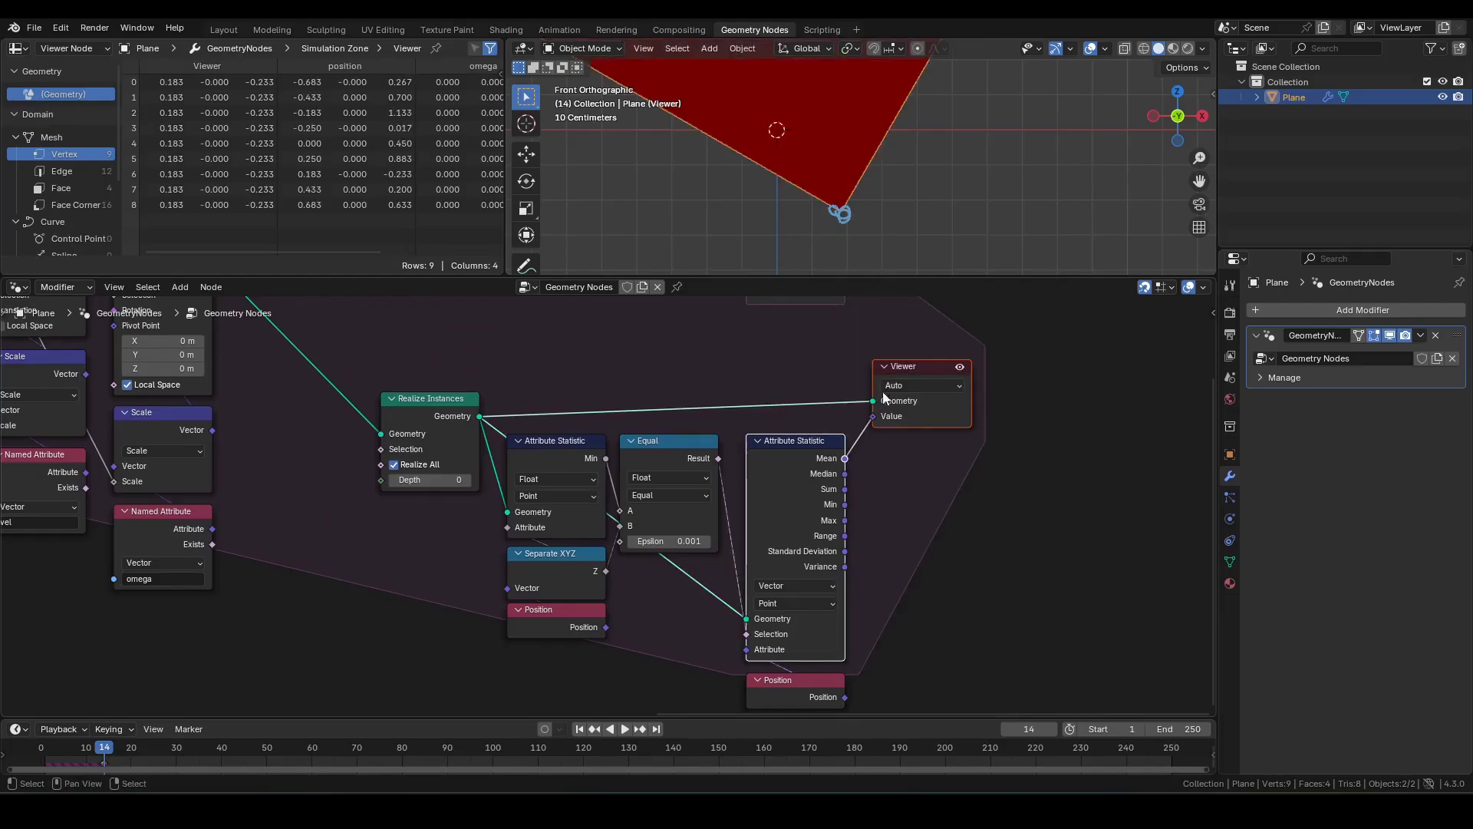
# Step: Remove the annotation layer marking the grid's lowest corner
pyautogui.keyDown('shift'); pyautogui.moveTo(763, 138); pyautogui.dragTo(778, 164, button='middle'); pyautogui.keyUp('shift')
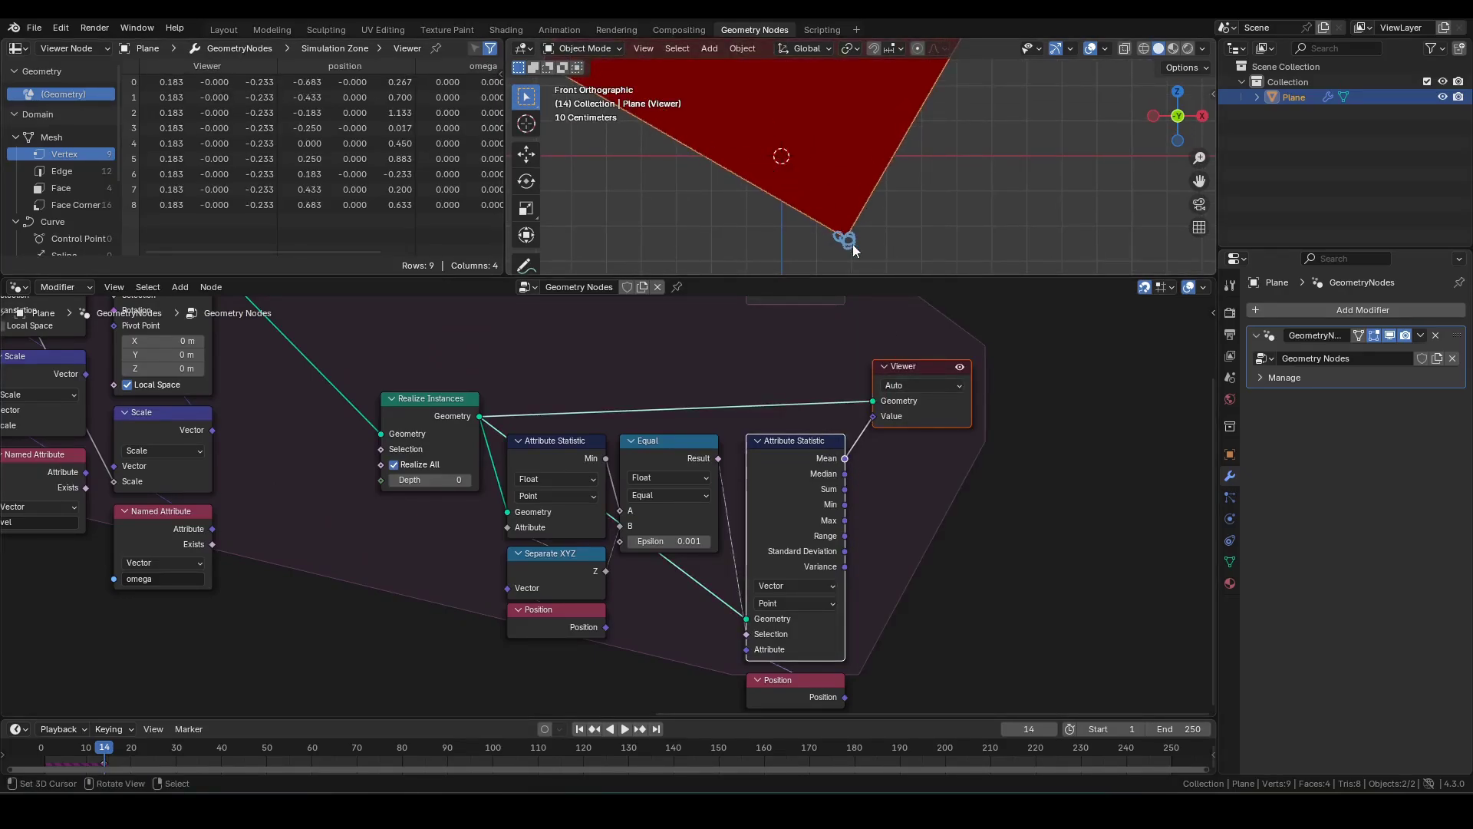
pyautogui.press('q')
pyautogui.click(890, 234)
# Step: Hide the vector Attribute Statistic's unused sockets and move its Position node directly beneath it
pyautogui.scroll(-1, 1055, 399)
pyautogui.click(776, 466)
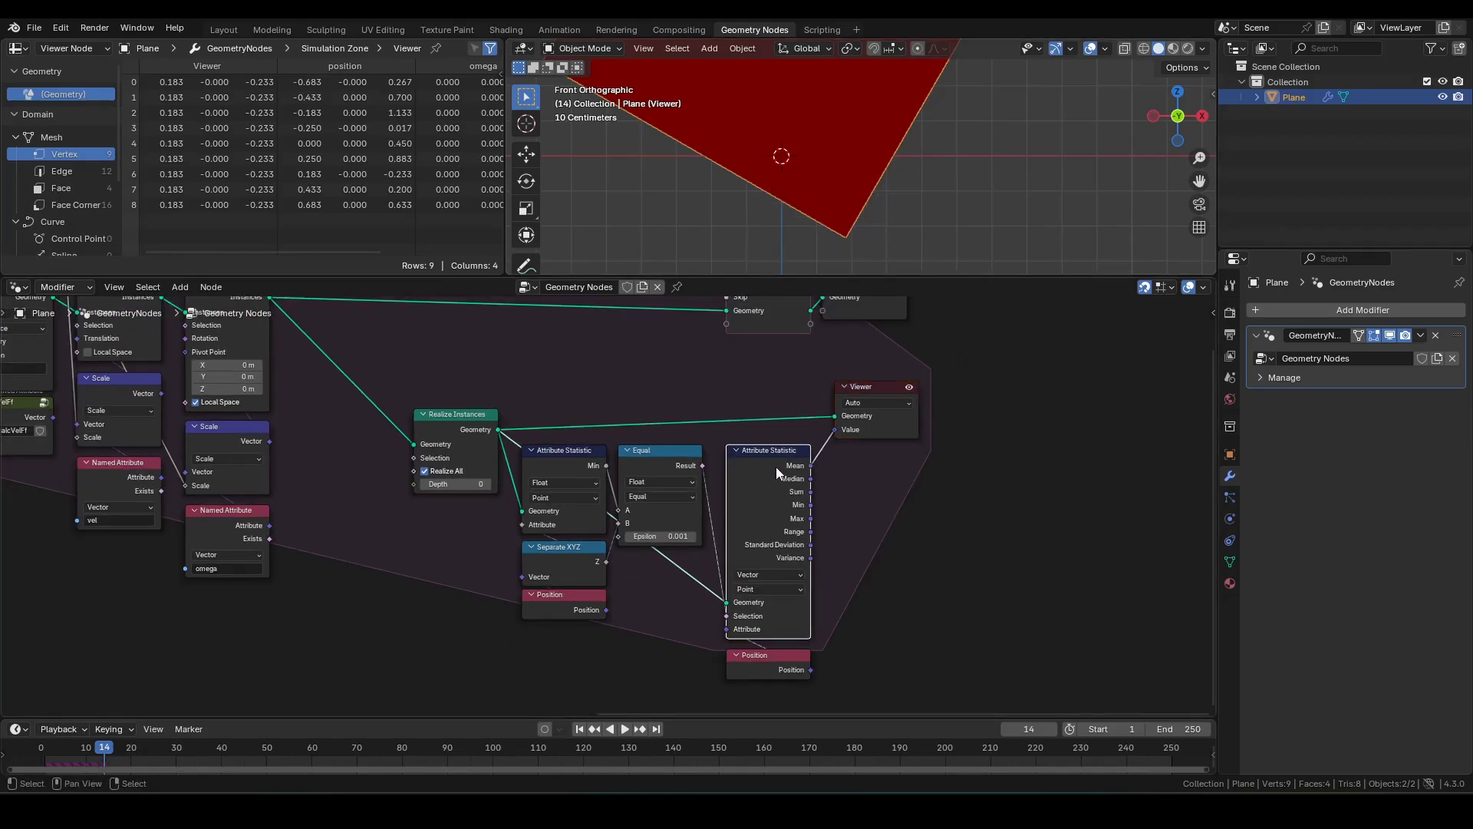
pyautogui.hotkey('ctrl', 'h')
pyautogui.moveTo(781, 657); pyautogui.dragTo(783, 560)
# Step: Move the Viewer away from the vector statistic and cut the geometry link that feeds it
pyautogui.scroll(5, 928, 500)
pyautogui.moveTo(928, 499); pyautogui.dragTo(928, 530, button='middle')
pyautogui.moveTo(986, 361); pyautogui.dragTo(1021, 367)
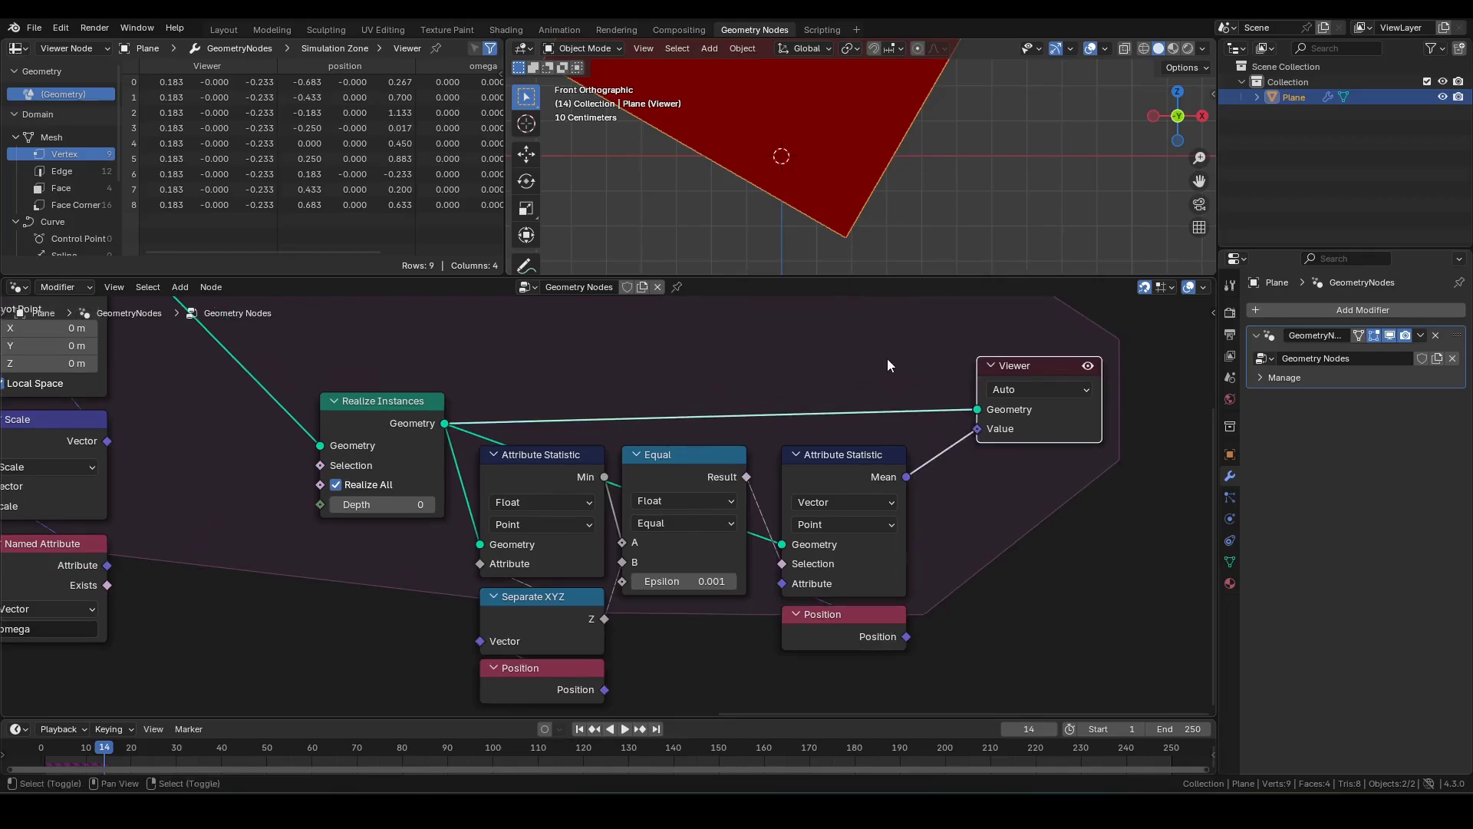
pyautogui.keyDown('ctrl'); pyautogui.moveTo(929, 355); pyautogui.dragTo(905, 428, button='right'); pyautogui.keyUp('ctrl')
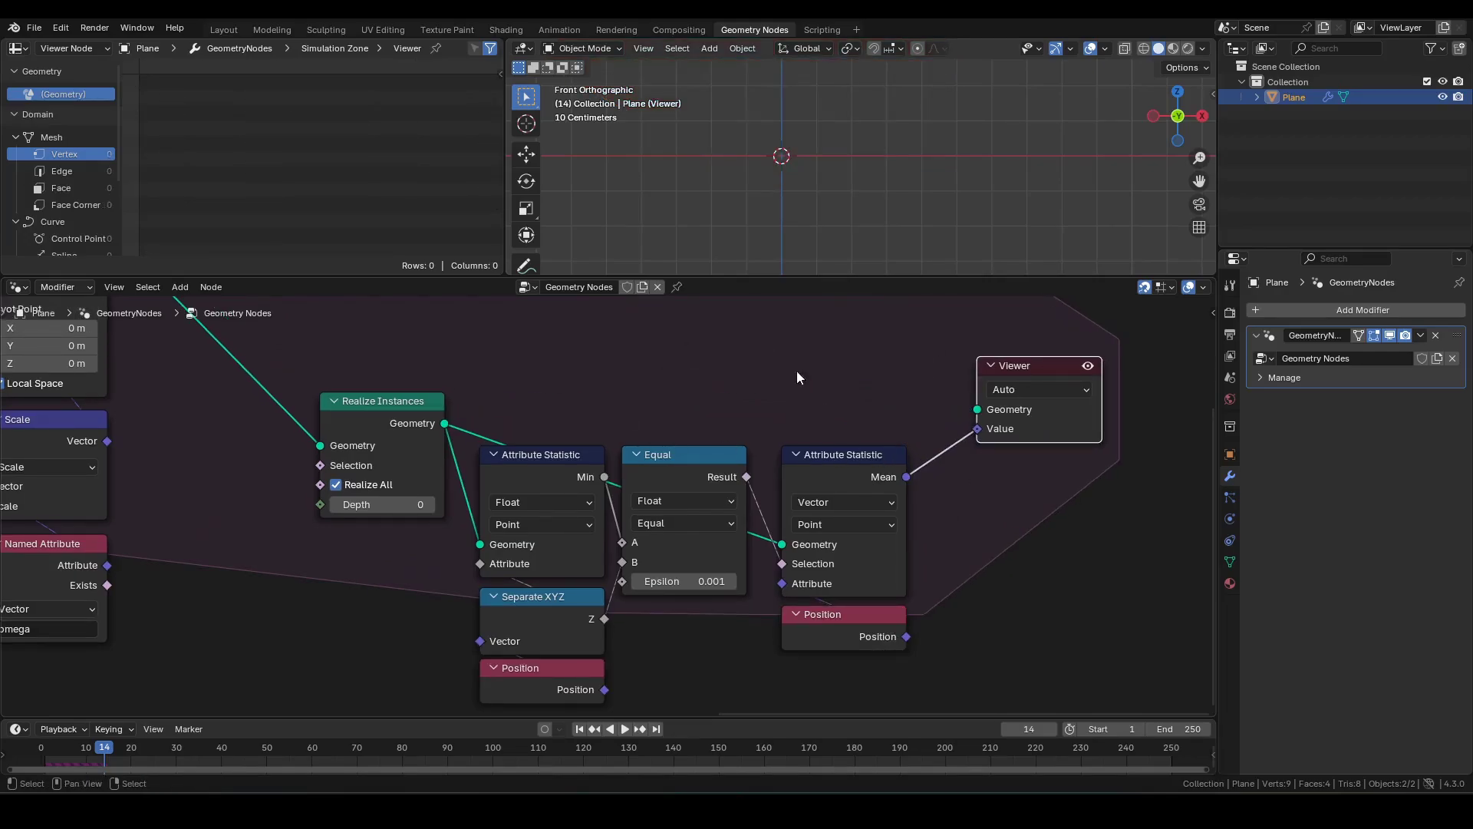
# Step: Group the nodes from Realize Instances through the vector Attribute Statistic, including both Position nodes, into a node group
pyautogui.scroll(-1, 751, 467)
pyautogui.moveTo(323, 391); pyautogui.dragTo(889, 702)
pyautogui.hotkey('ctrl', 'g')
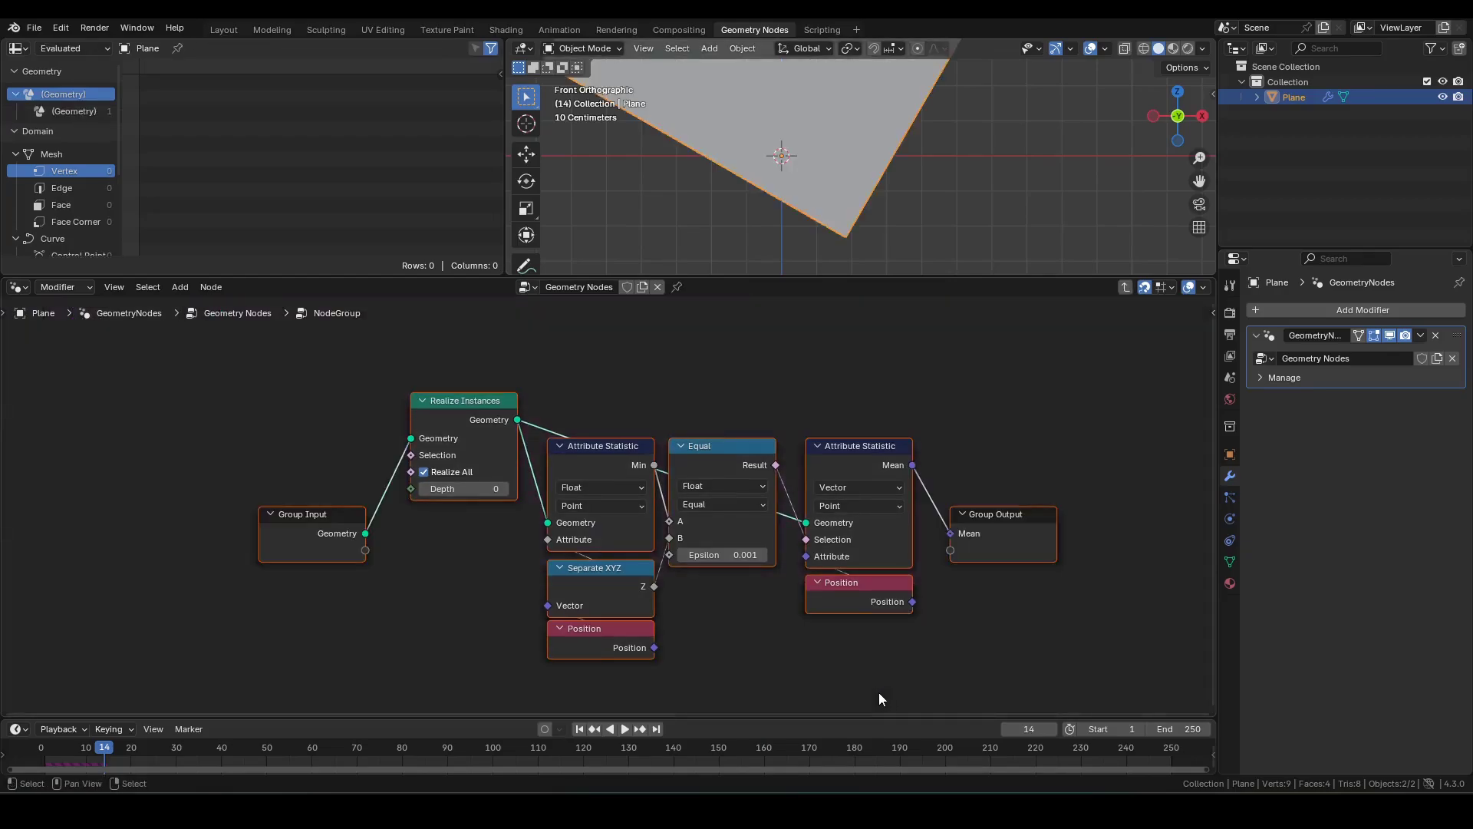
pyautogui.press('Home')
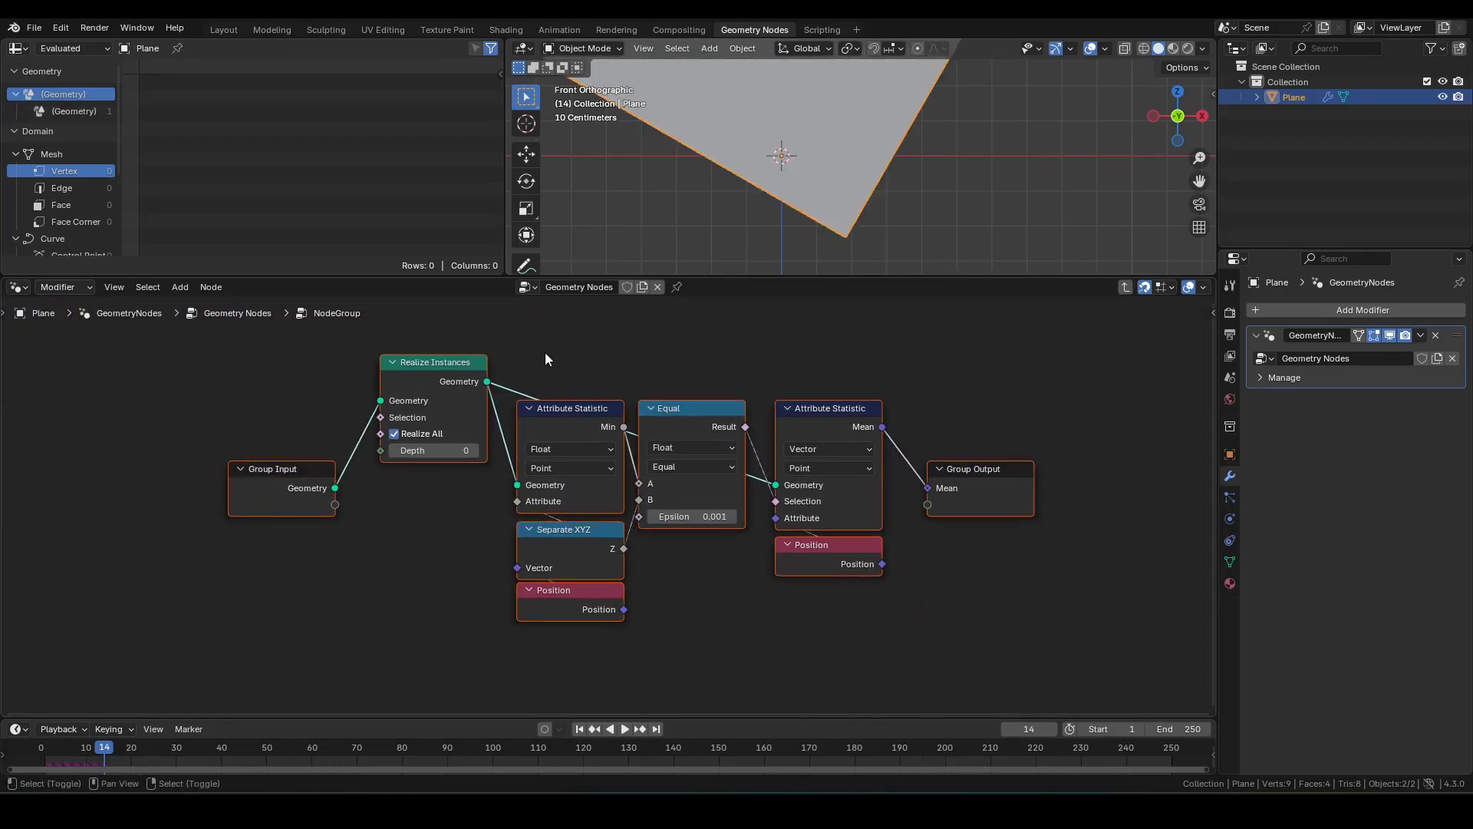
# Step: Route the Realize Instances geometry link above the nodes with two reroutes and tuck Group Input and Group Output beside their neighbours
pyautogui.keyDown('shift'); pyautogui.moveTo(461, 475); pyautogui.dragTo(459, 479, button='right'); pyautogui.keyUp('shift')
pyautogui.keyDown('shift'); pyautogui.moveTo(767, 460); pyautogui.dragTo(755, 496, button='right'); pyautogui.keyUp('shift')
pyautogui.moveTo(761, 480); pyautogui.dragTo(766, 390)
pyautogui.moveTo(973, 469); pyautogui.dragTo(943, 409)
pyautogui.moveTo(276, 469); pyautogui.dragTo(306, 362)
pyautogui.moveTo(491, 522); pyautogui.dragTo(511, 541, button='middle')
pyautogui.scroll(-1, 775, 414)
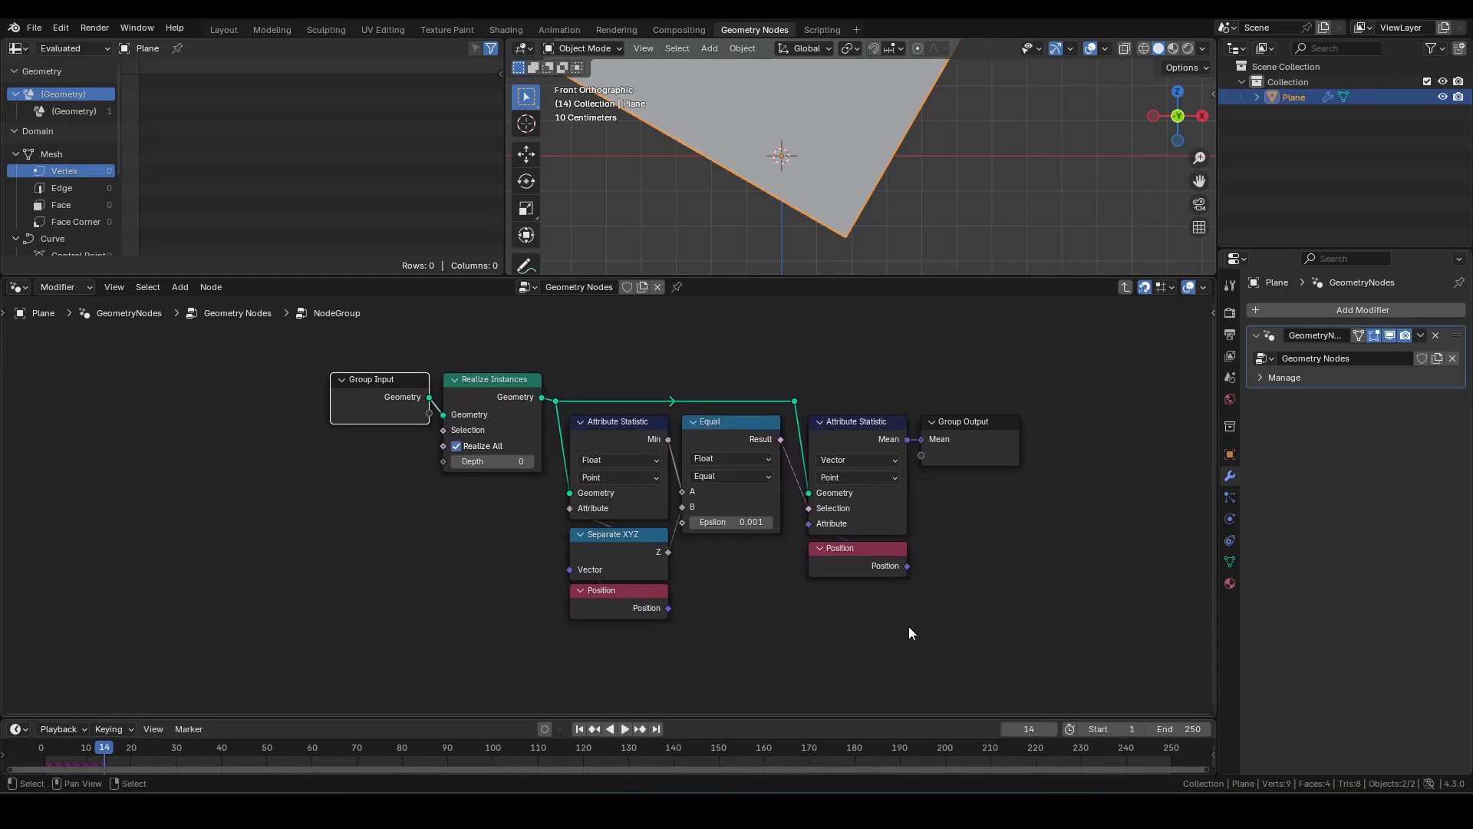
# Step: Leave the node group and rename it getContactPt
pyautogui.press('Tab')
pyautogui.scroll(2, 666, 628)
pyautogui.click(624, 584)
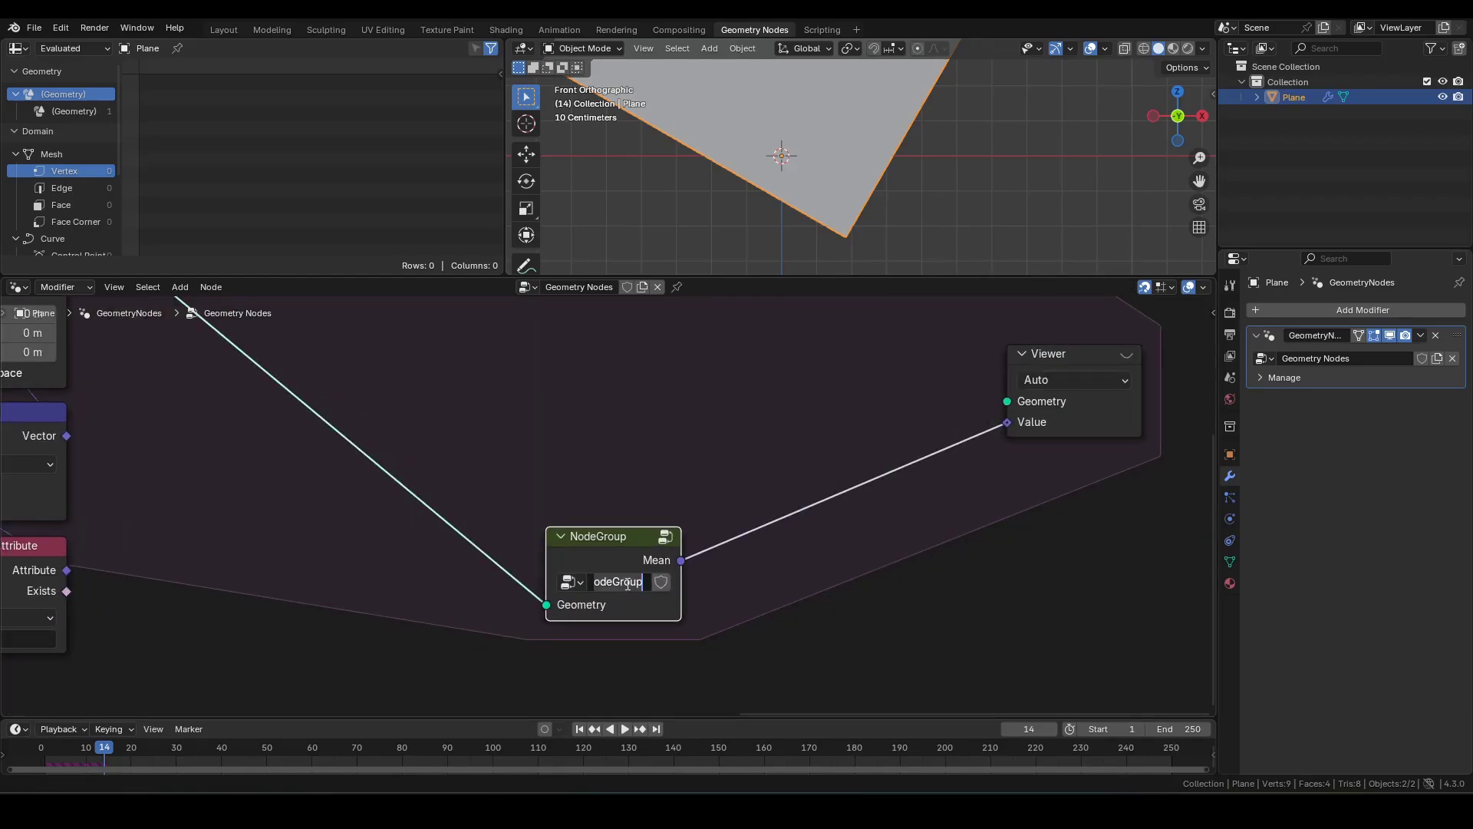
pyautogui.write('get')
pyautogui.press('Return')
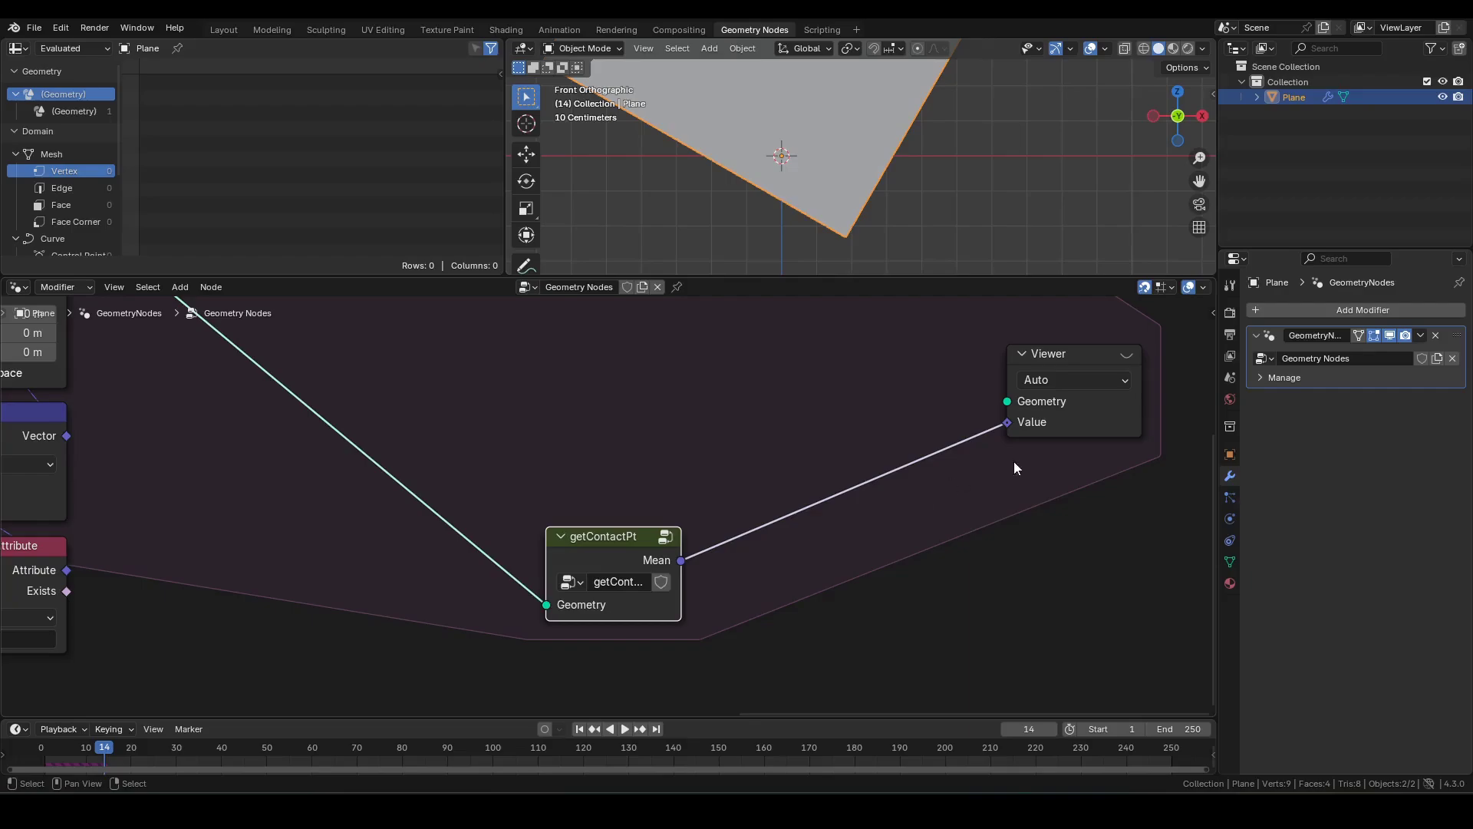
# Step: Delete the Viewer node and move the getContactPt group close to Rotate Instances
pyautogui.click(1098, 430)
pyautogui.press('x')
pyautogui.scroll(-5, 825, 658)
pyautogui.moveTo(679, 580); pyautogui.dragTo(394, 443)
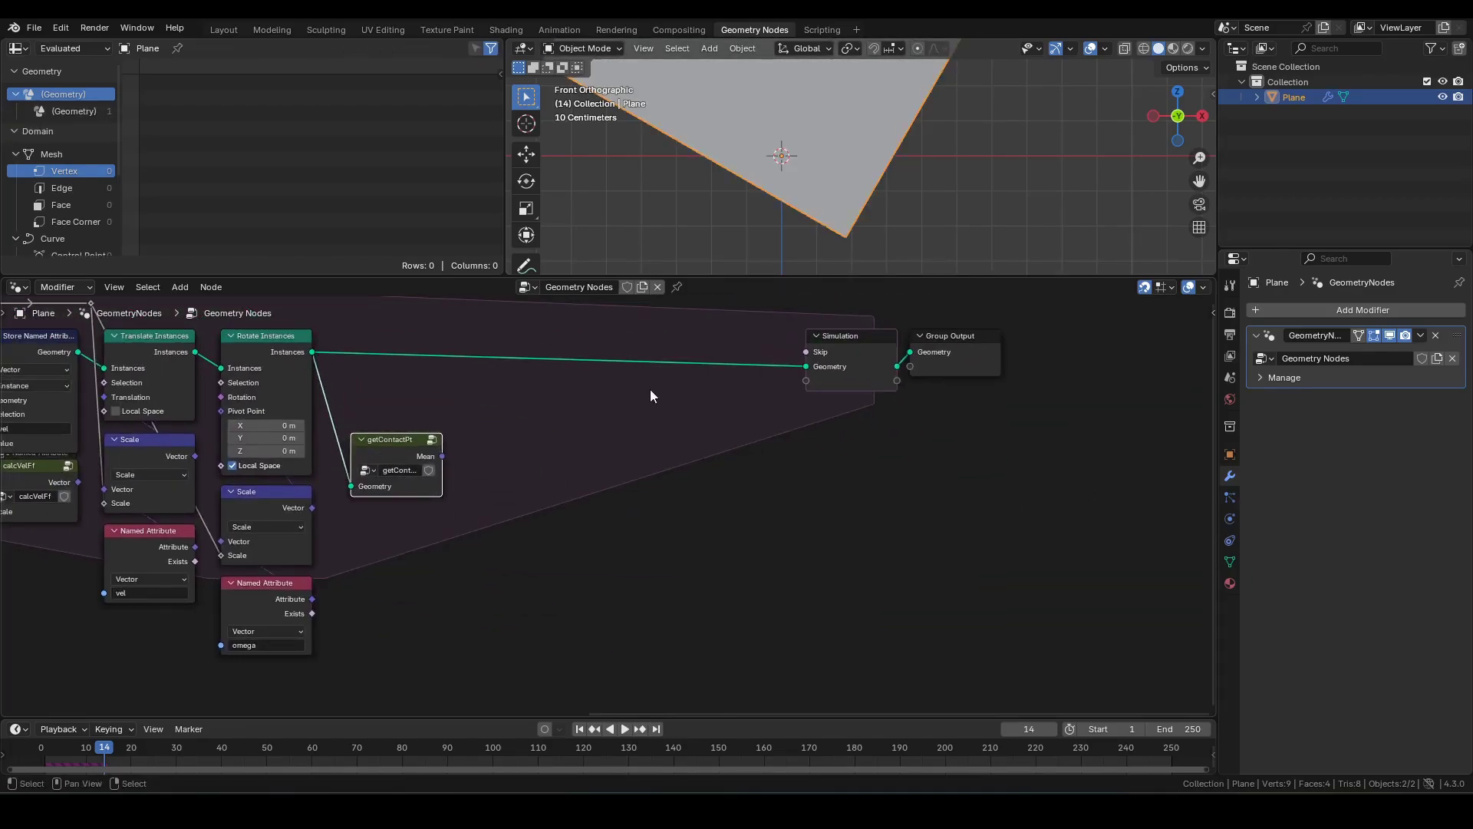
# Step: Go to frame 13 and split the Mean output of getContactPt with a Separate XYZ node
pyautogui.scroll(-4, 802, 167)
pyautogui.keyDown('shift'); pyautogui.moveTo(803, 167); pyautogui.dragTo(785, 235, button='middle'); pyautogui.keyUp('shift')
pyautogui.press('Left')
pyautogui.press('Left')
pyautogui.press('Right')
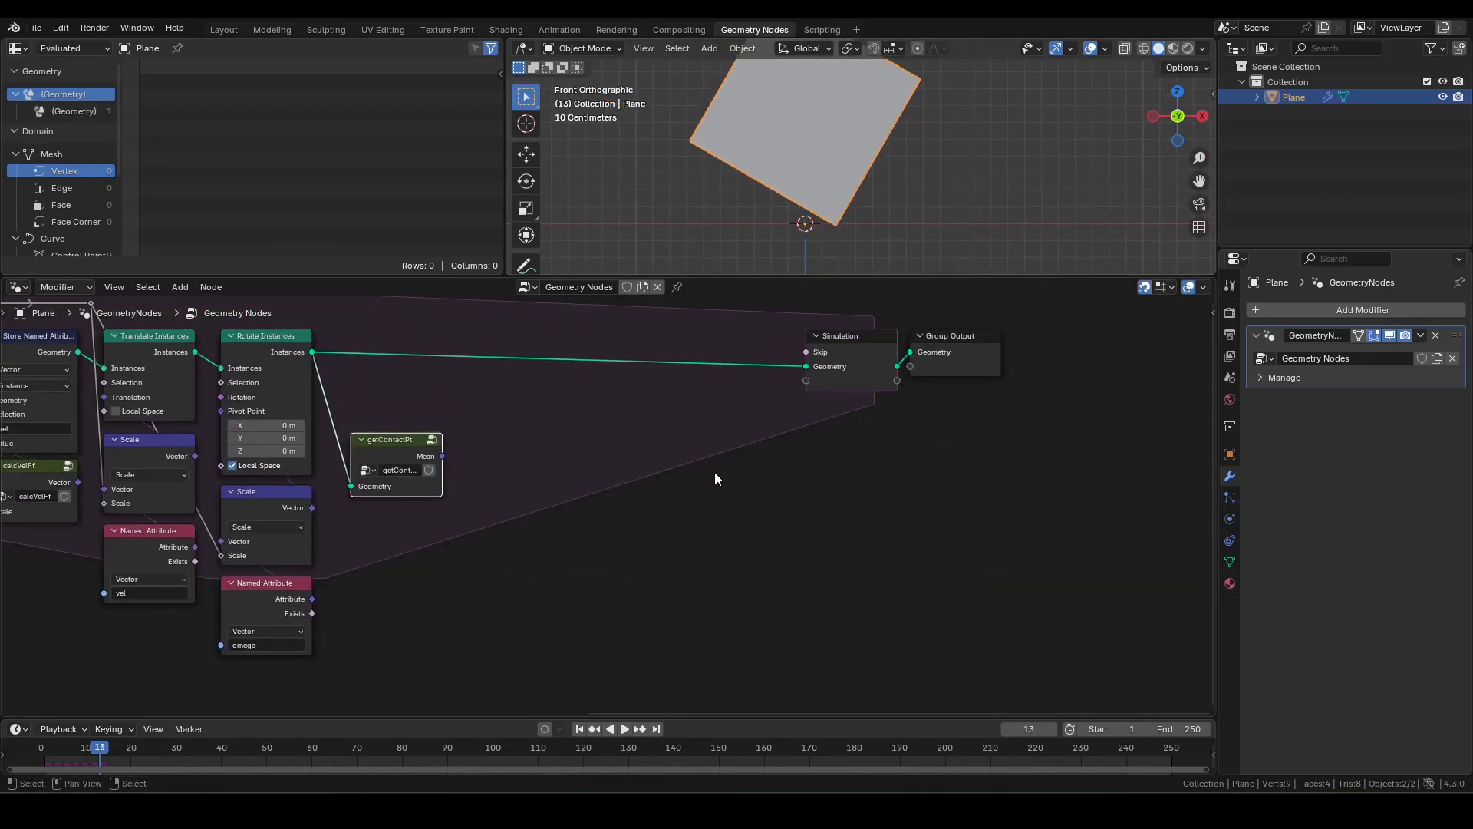
pyautogui.scroll(3, 490, 499)
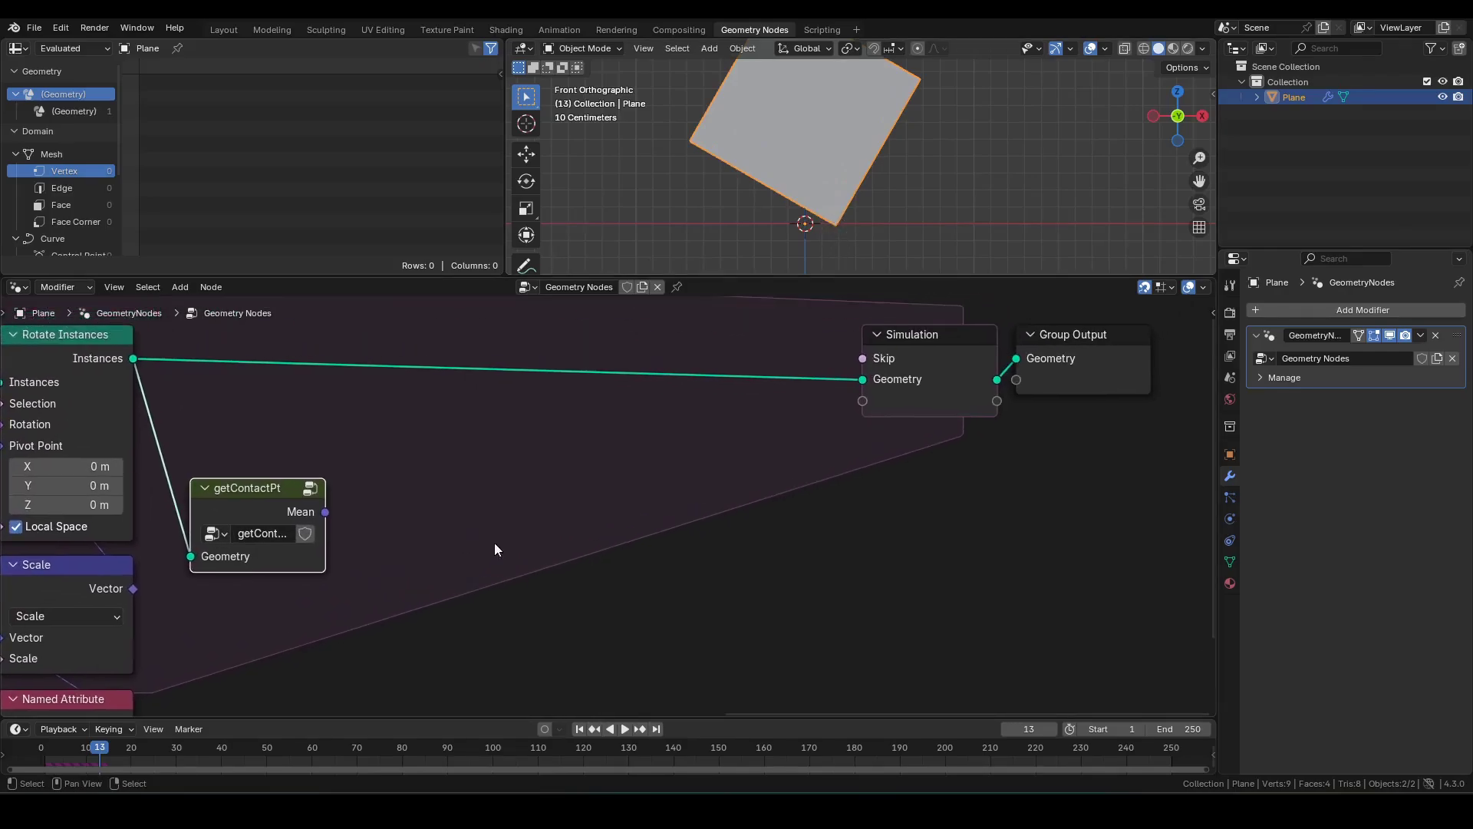
pyautogui.moveTo(323, 513); pyautogui.dragTo(429, 510)
pyautogui.write('sx')
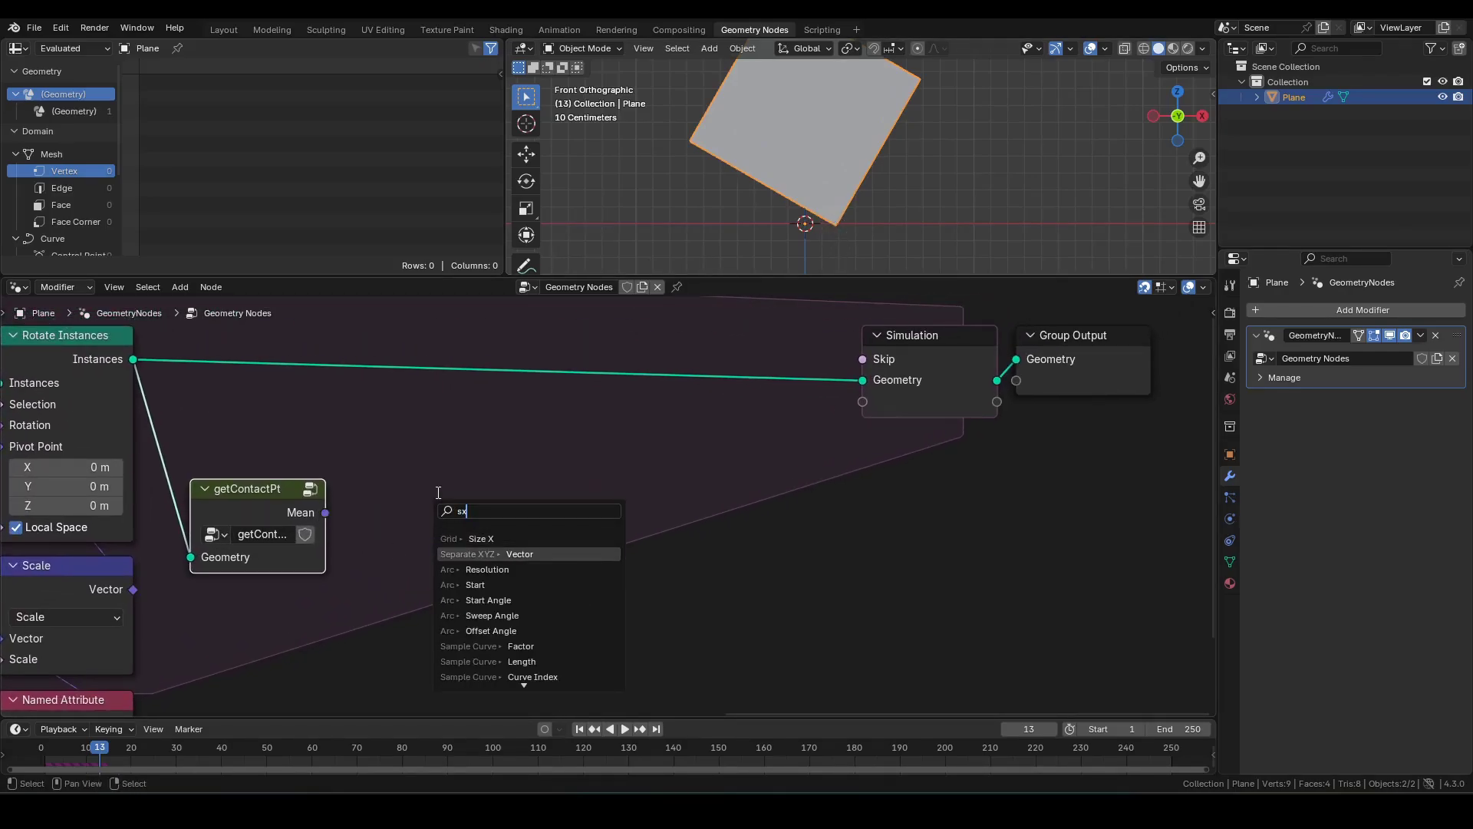
pyautogui.press('Return')
pyautogui.click(422, 503)
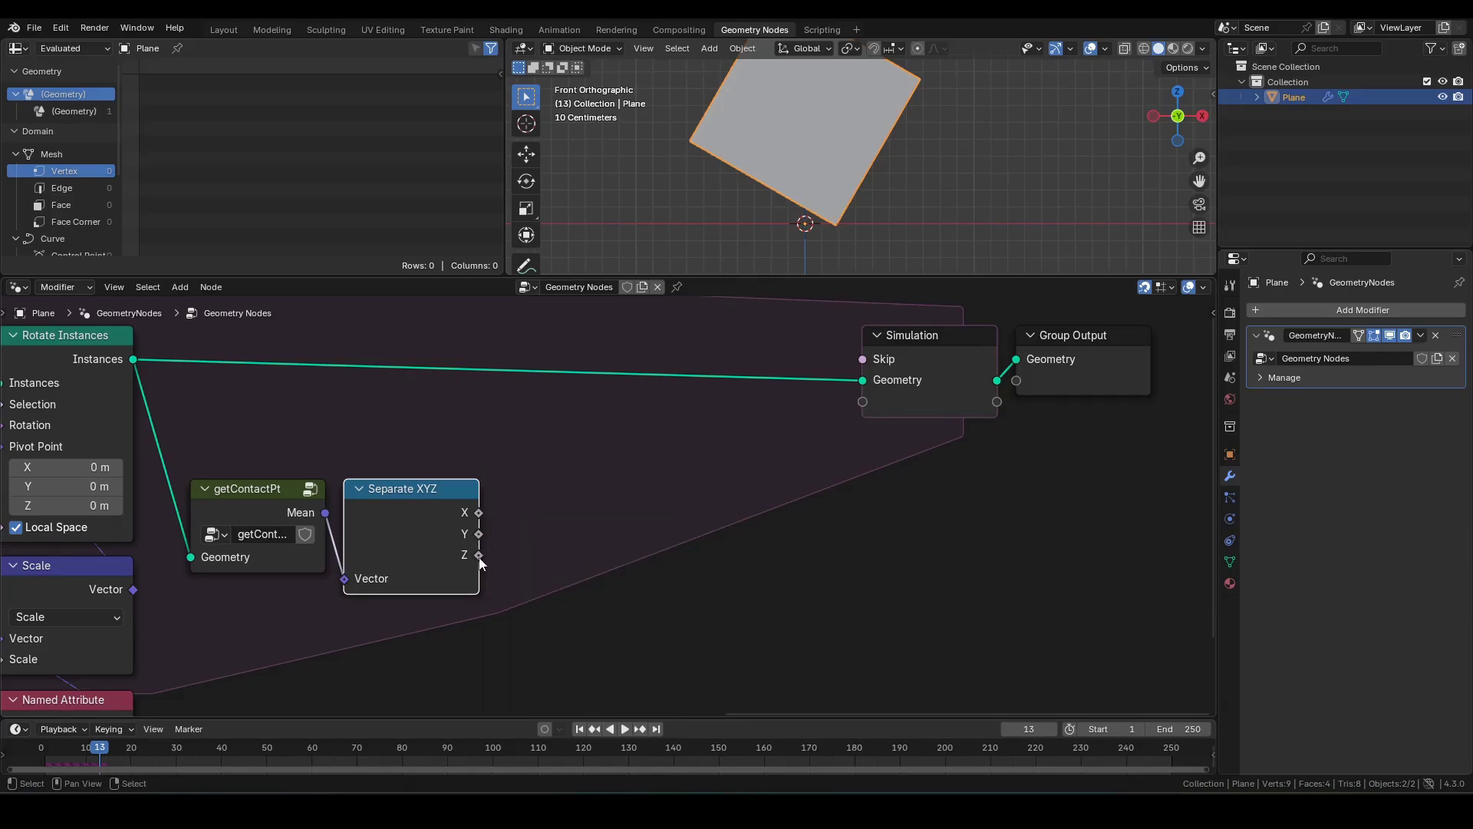
# Step: Add a Subtract node that takes the Separate XYZ Z output as its second value, with the first value 0
pyautogui.moveTo(479, 559); pyautogui.dragTo(585, 506)
pyautogui.write('subt')
pyautogui.press('Return')
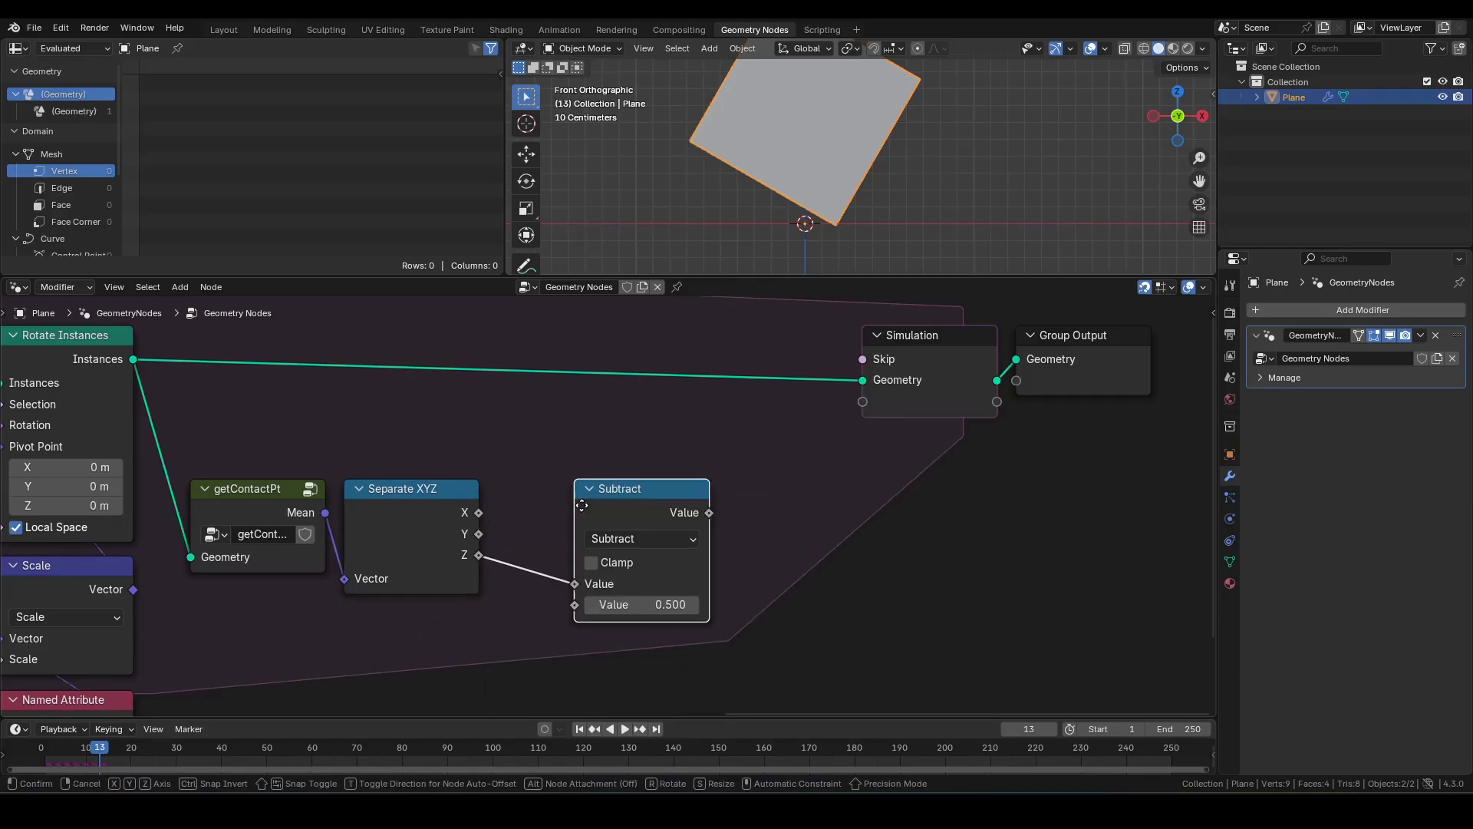
pyautogui.click(563, 505)
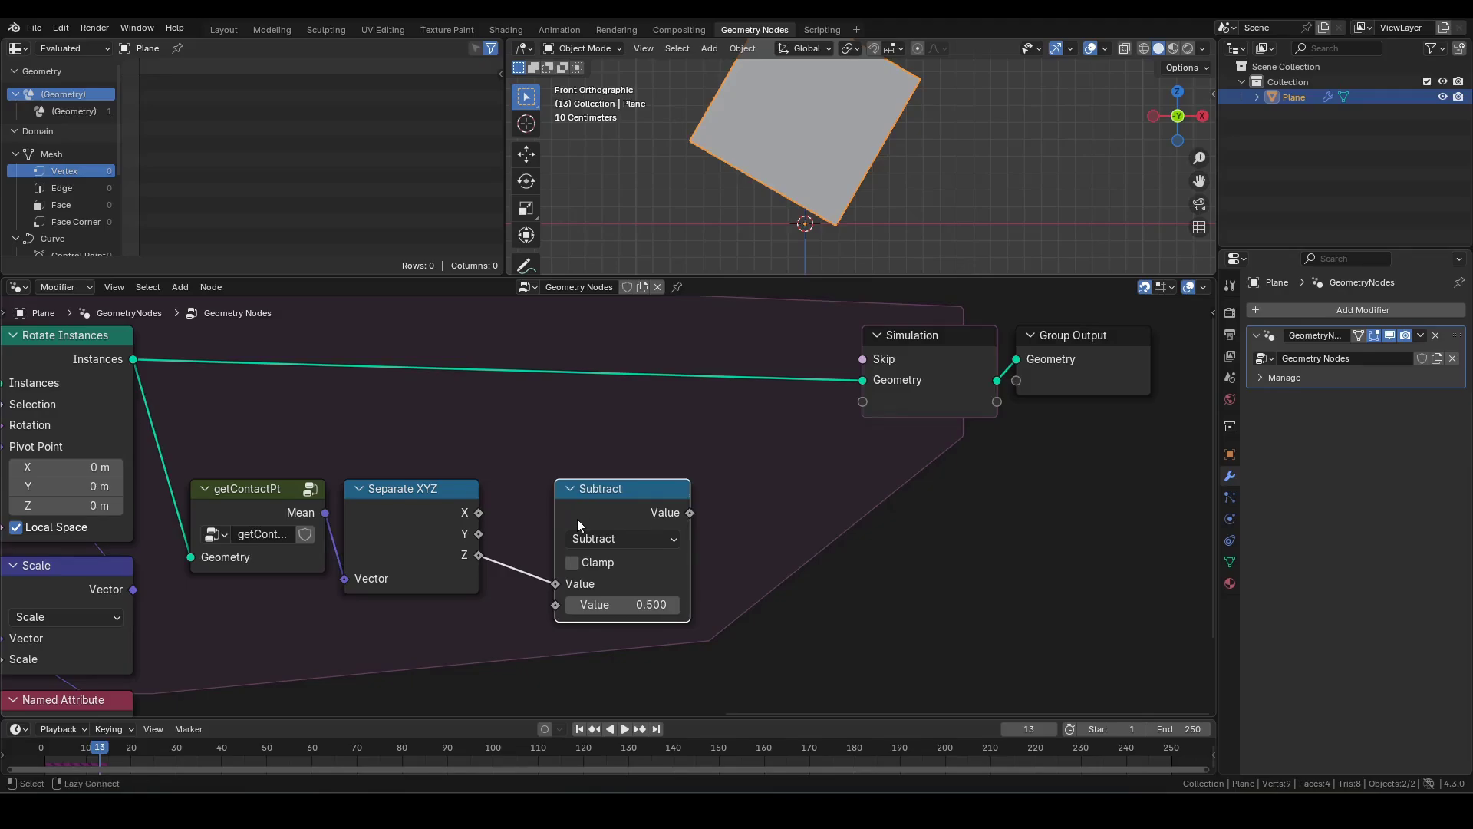
pyautogui.moveTo(556, 584); pyautogui.dragTo(560, 605)
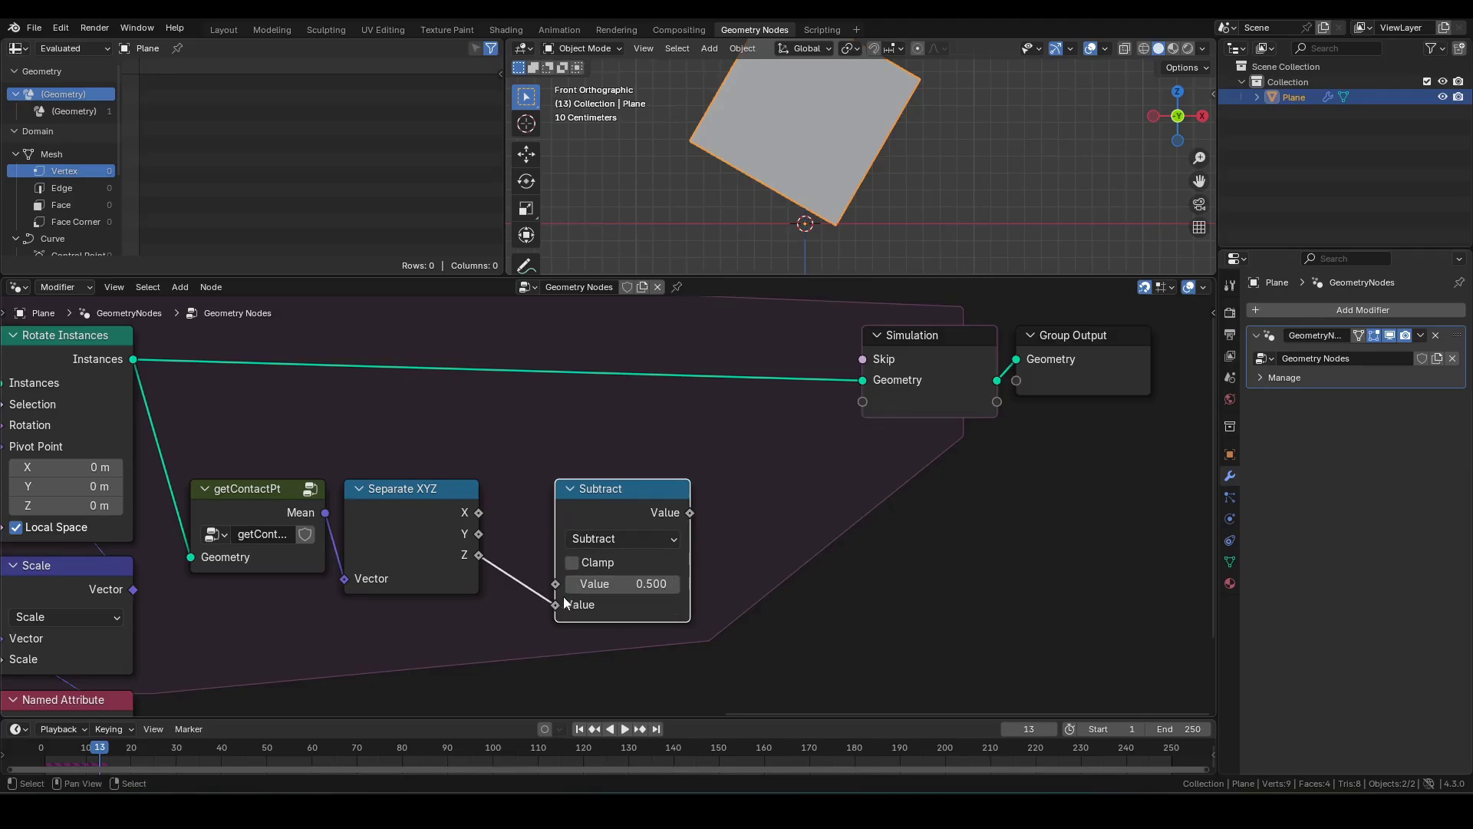
pyautogui.click(620, 584)
pyautogui.write('0')
pyautogui.press('Return')
# Step: Feed the Subtract result into a Maximum node with its second value set to 0
pyautogui.moveTo(646, 499); pyautogui.dragTo(672, 519)
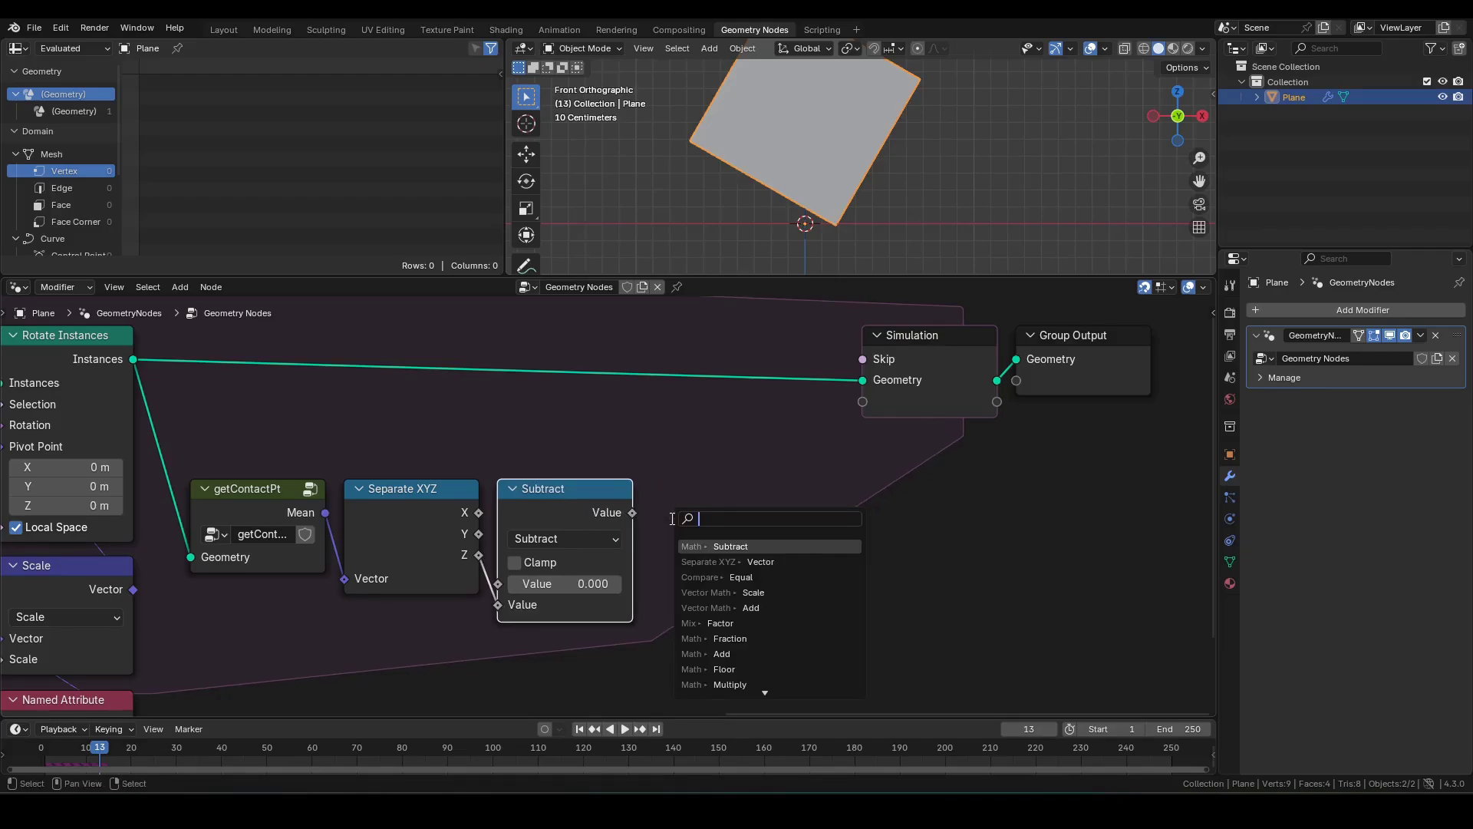
pyautogui.write('max')
pyautogui.press('Return')
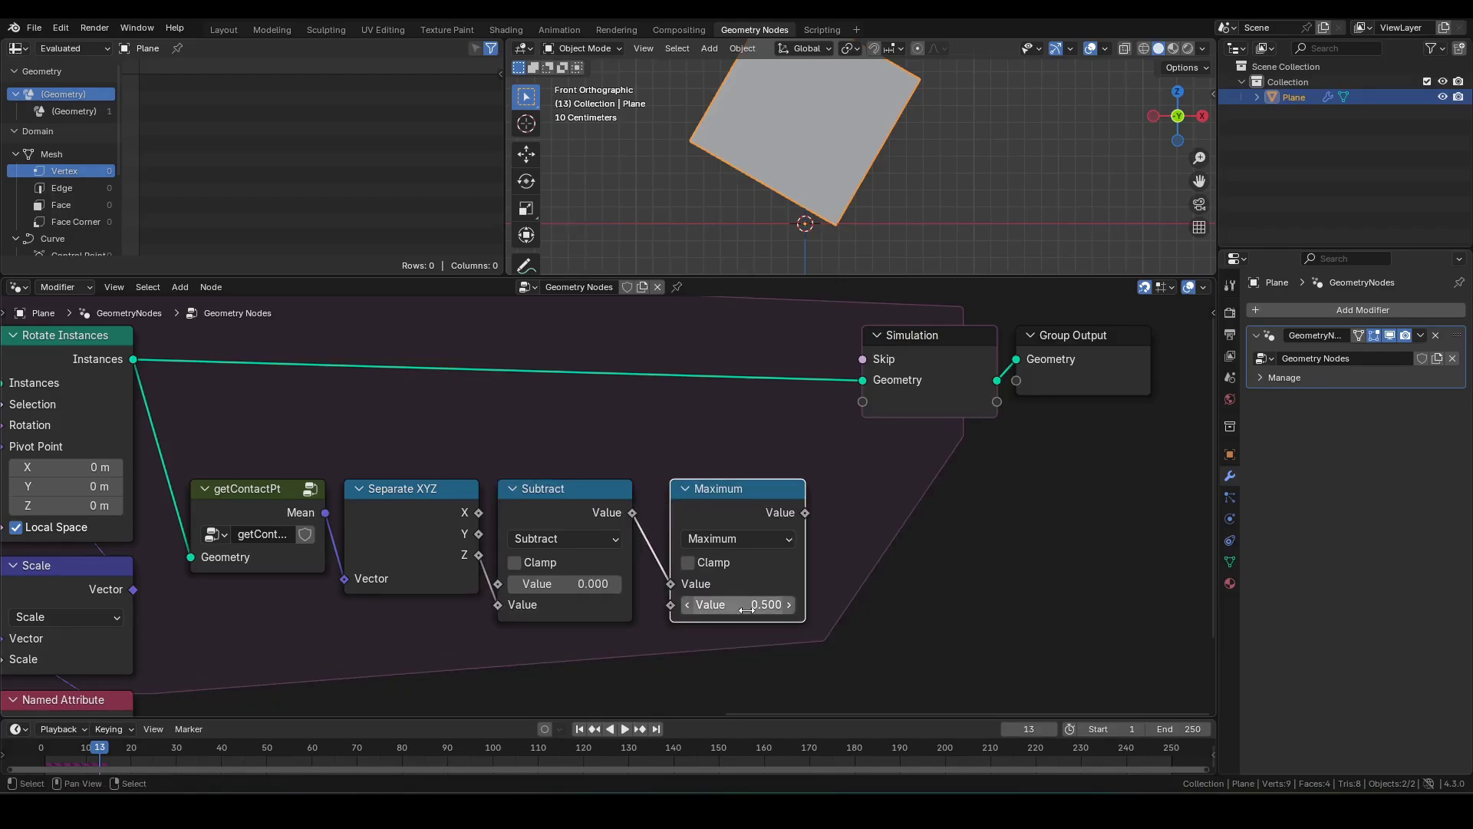
pyautogui.doubleClick(747, 610)
pyautogui.write('0')
pyautogui.press('Return')
# Step: Add a Combine XYZ node after Maximum and feed the Maximum result into its Z input
pyautogui.moveTo(774, 504); pyautogui.dragTo(825, 506)
pyautogui.write('cx')
pyautogui.click(907, 581)
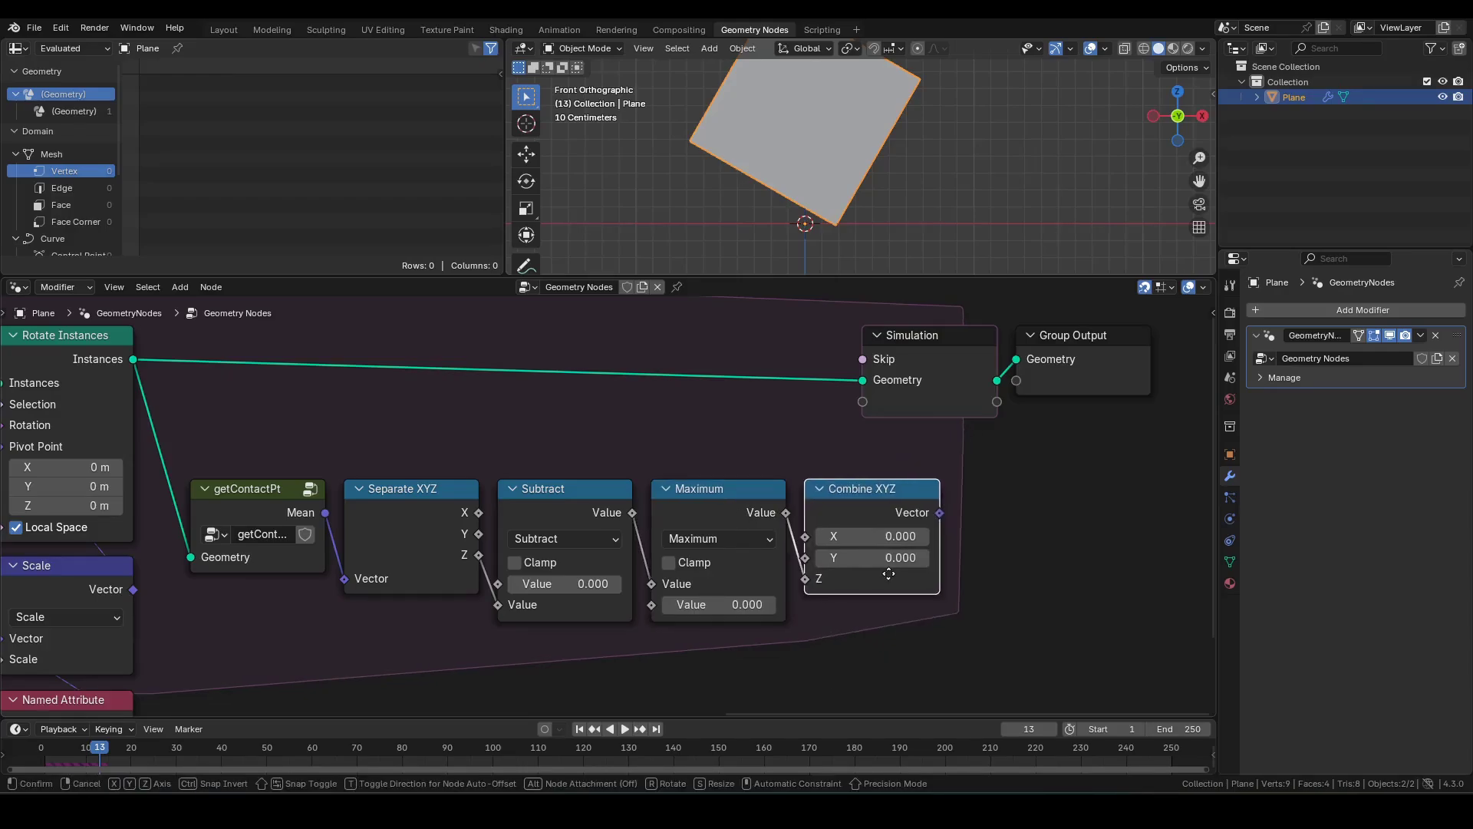
pyautogui.click(889, 574)
# Step: Shift the Simulation output and Group Output nodes farther along X to make room before them
pyautogui.moveTo(1233, 436); pyautogui.dragTo(994, 503, button='middle')
pyautogui.moveTo(1000, 503); pyautogui.dragTo(571, 351)
pyautogui.press('g')
pyautogui.press('x')
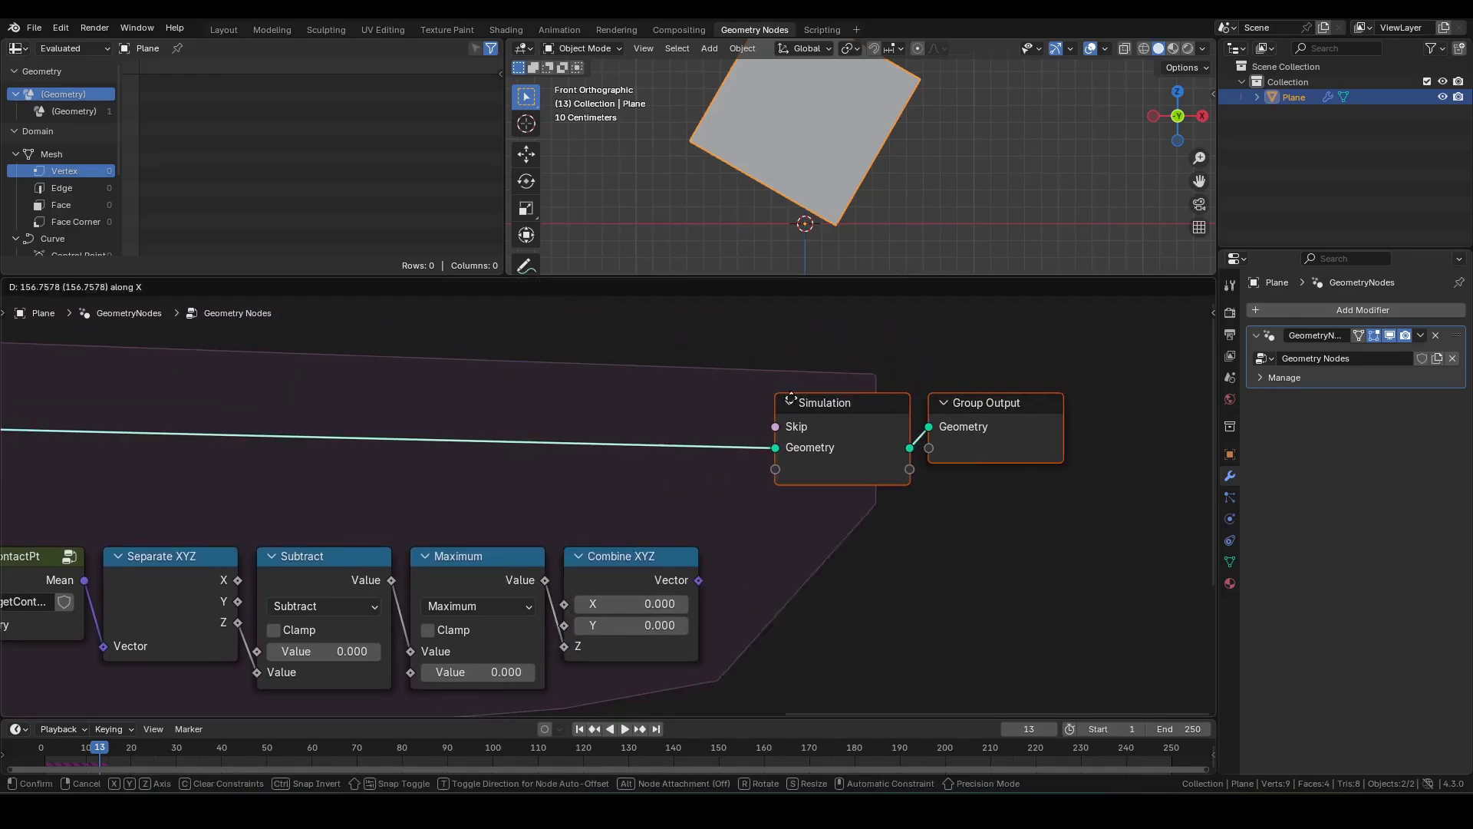
pyautogui.click(856, 397)
# Step: Insert a Translate Instances node before the Simulation output, turn off Local Space, and connect the Combine XYZ vector to Translation
pyautogui.click(741, 541)
pyautogui.write('tri')
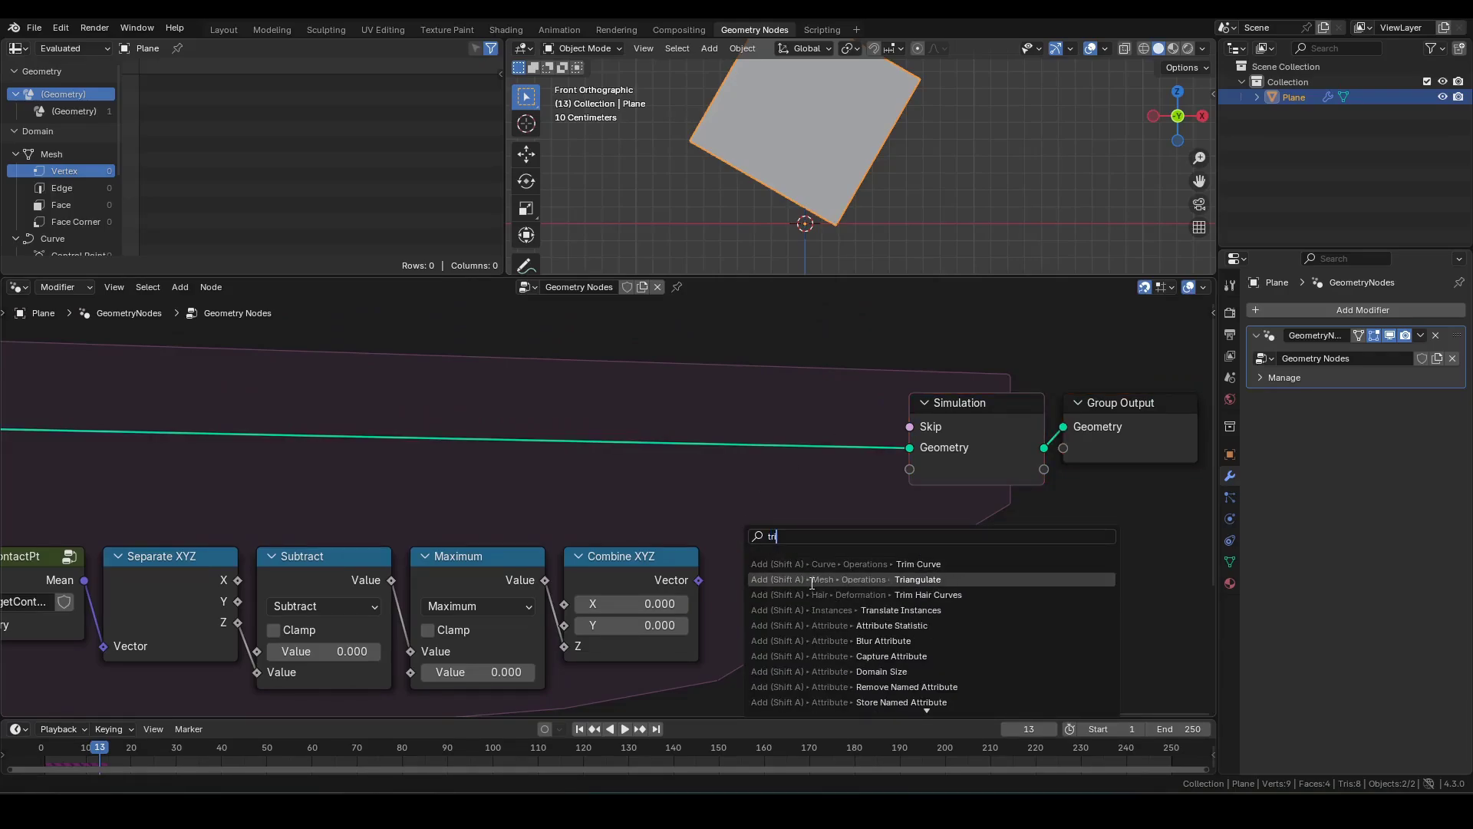
pyautogui.click(801, 610)
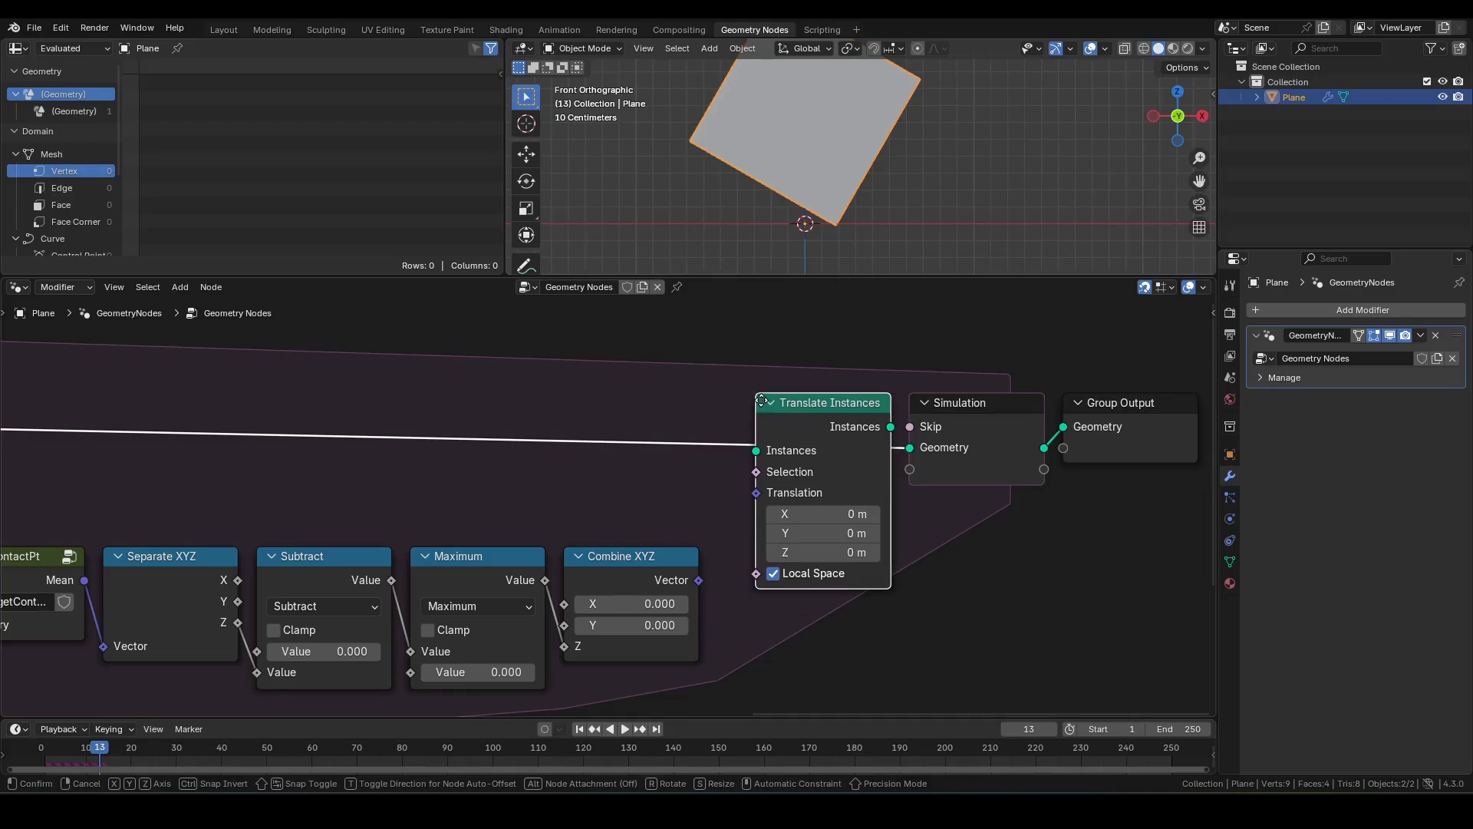
pyautogui.click(760, 401)
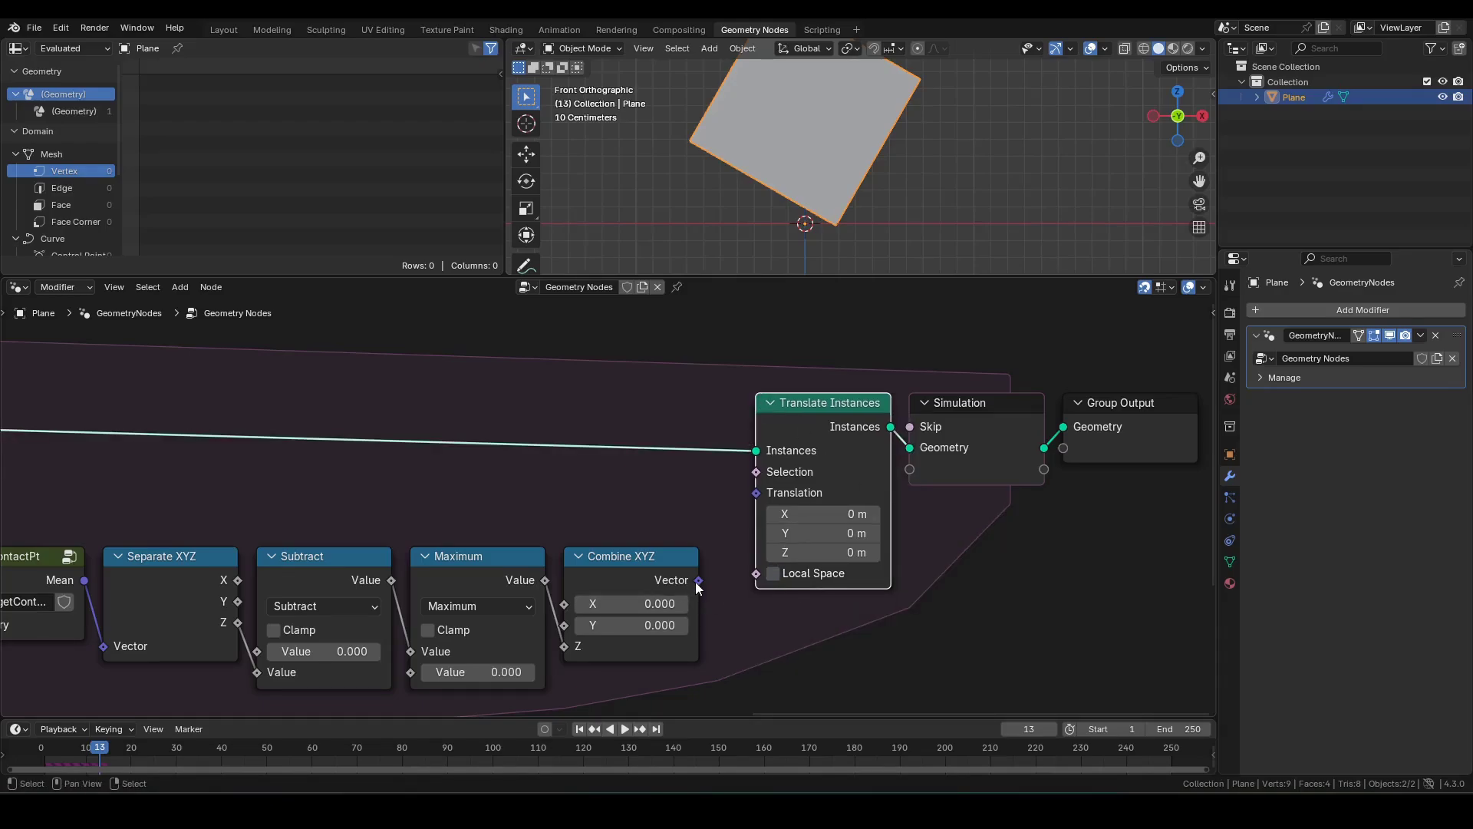
pyautogui.moveTo(698, 581); pyautogui.dragTo(756, 492)
# Step: Play the simulation from frame 1 twice and examine how the falling grid meets the floor line
pyautogui.scroll(-5, 814, 192)
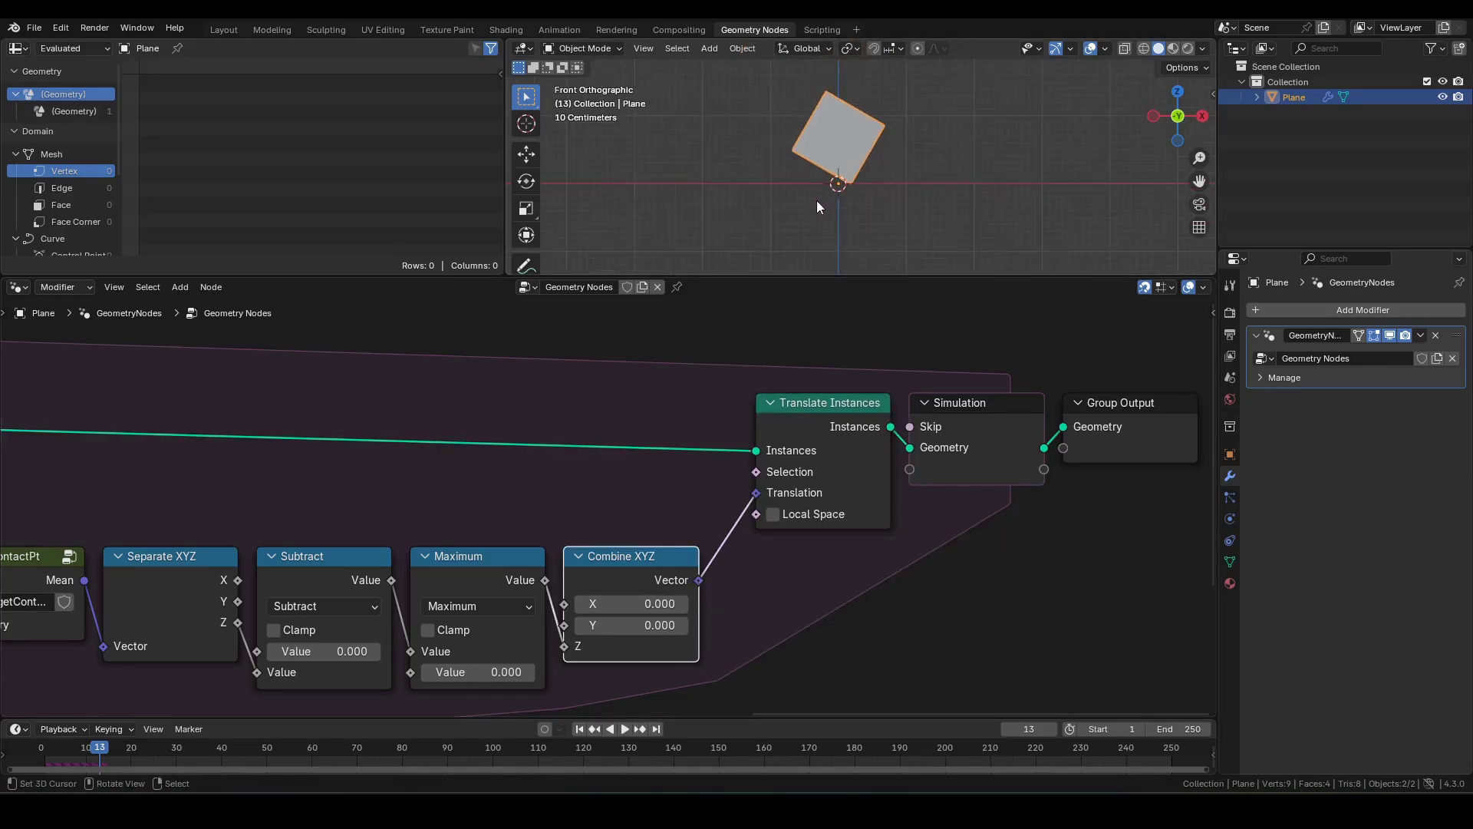
pyautogui.scroll(-3, 808, 182)
pyautogui.keyDown('shift'); pyautogui.moveTo(808, 183); pyautogui.dragTo(805, 236, button='middle'); pyautogui.keyUp('shift')
pyautogui.hotkey('shift', 'Left')
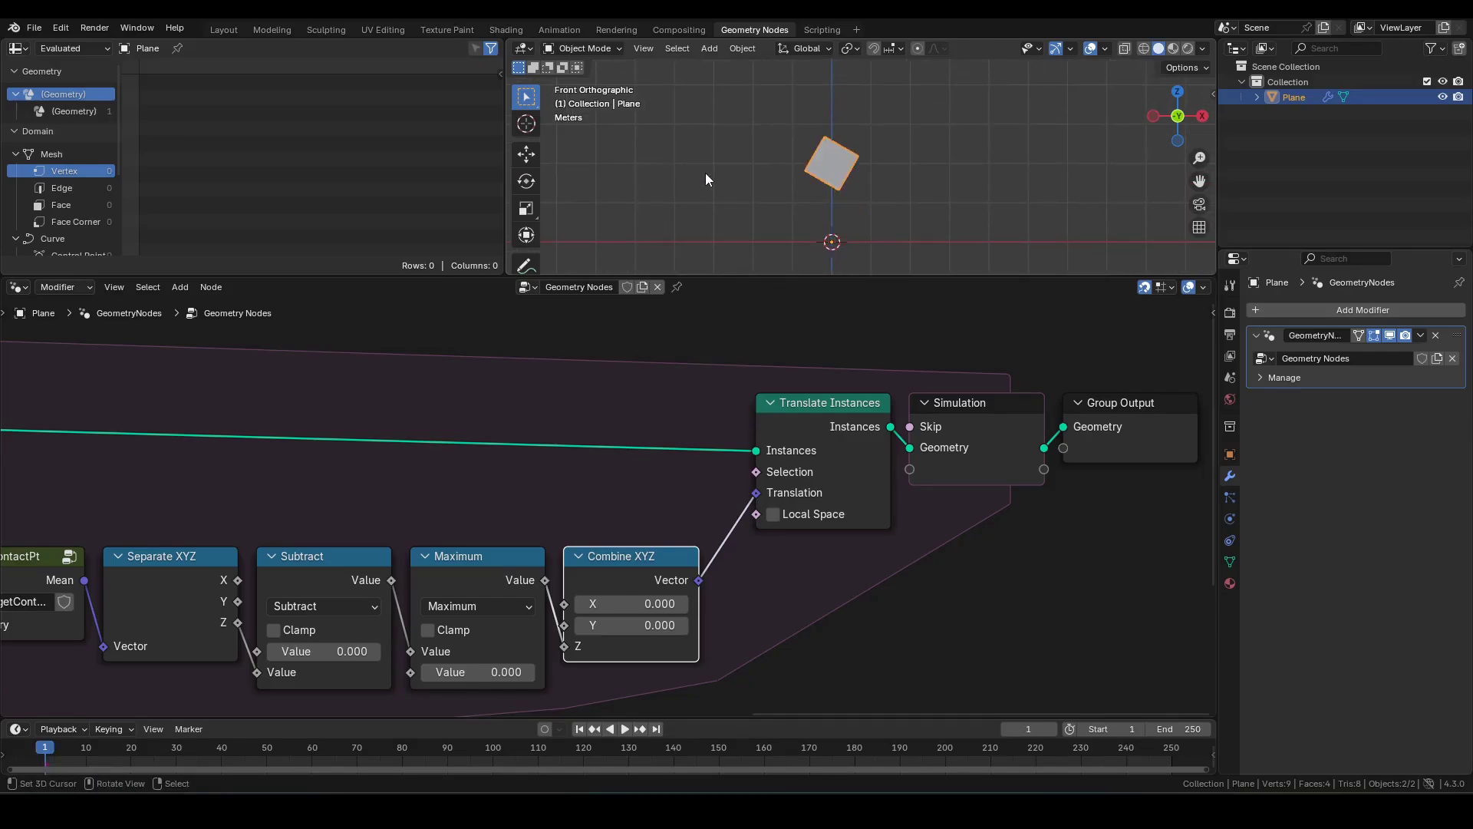
pyautogui.press('space')
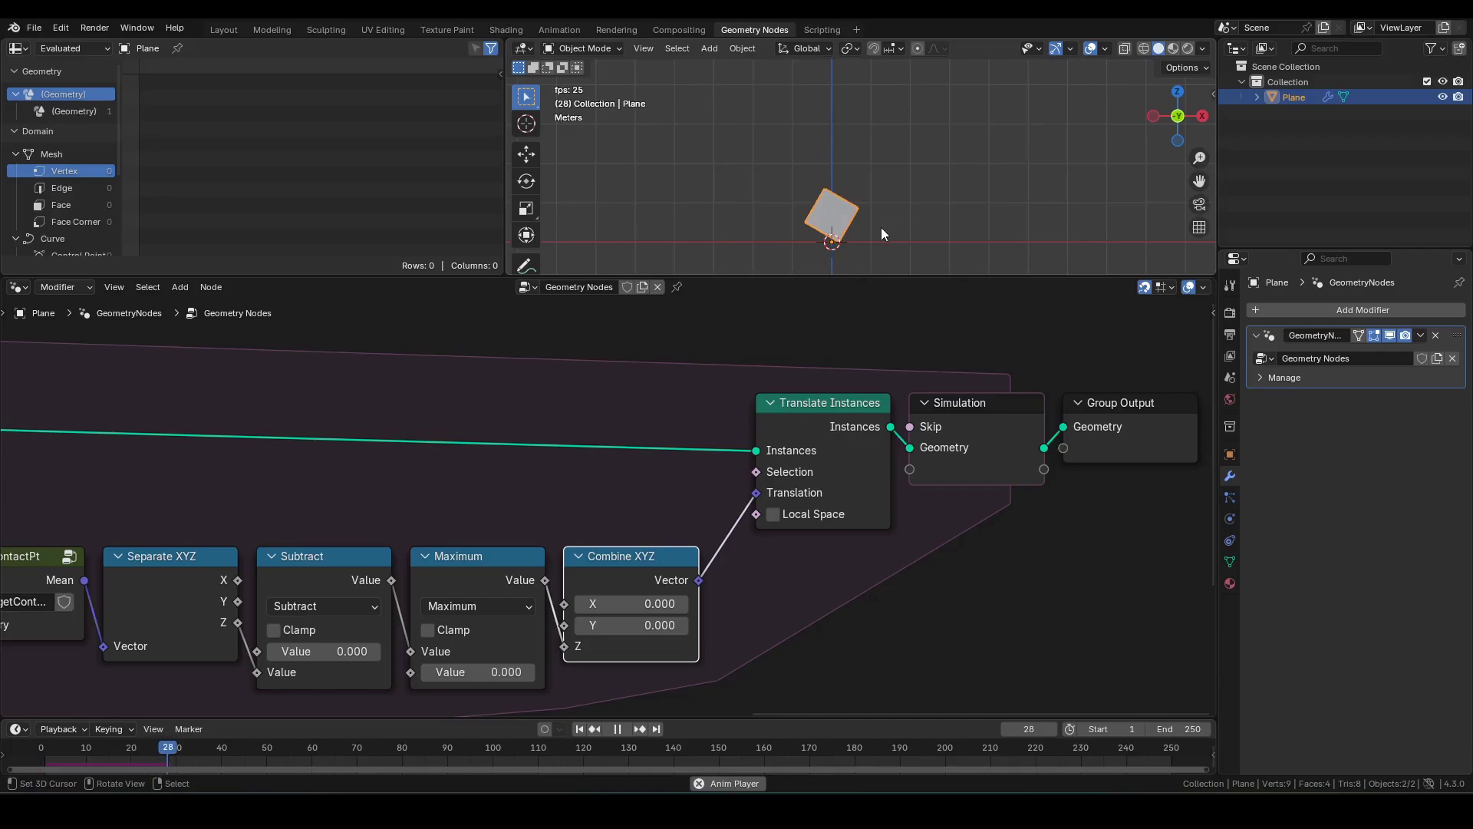
pyautogui.keyDown('shift'); pyautogui.moveTo(881, 228); pyautogui.dragTo(887, 193, button='middle'); pyautogui.keyUp('shift')
pyautogui.scroll(3, 887, 188)
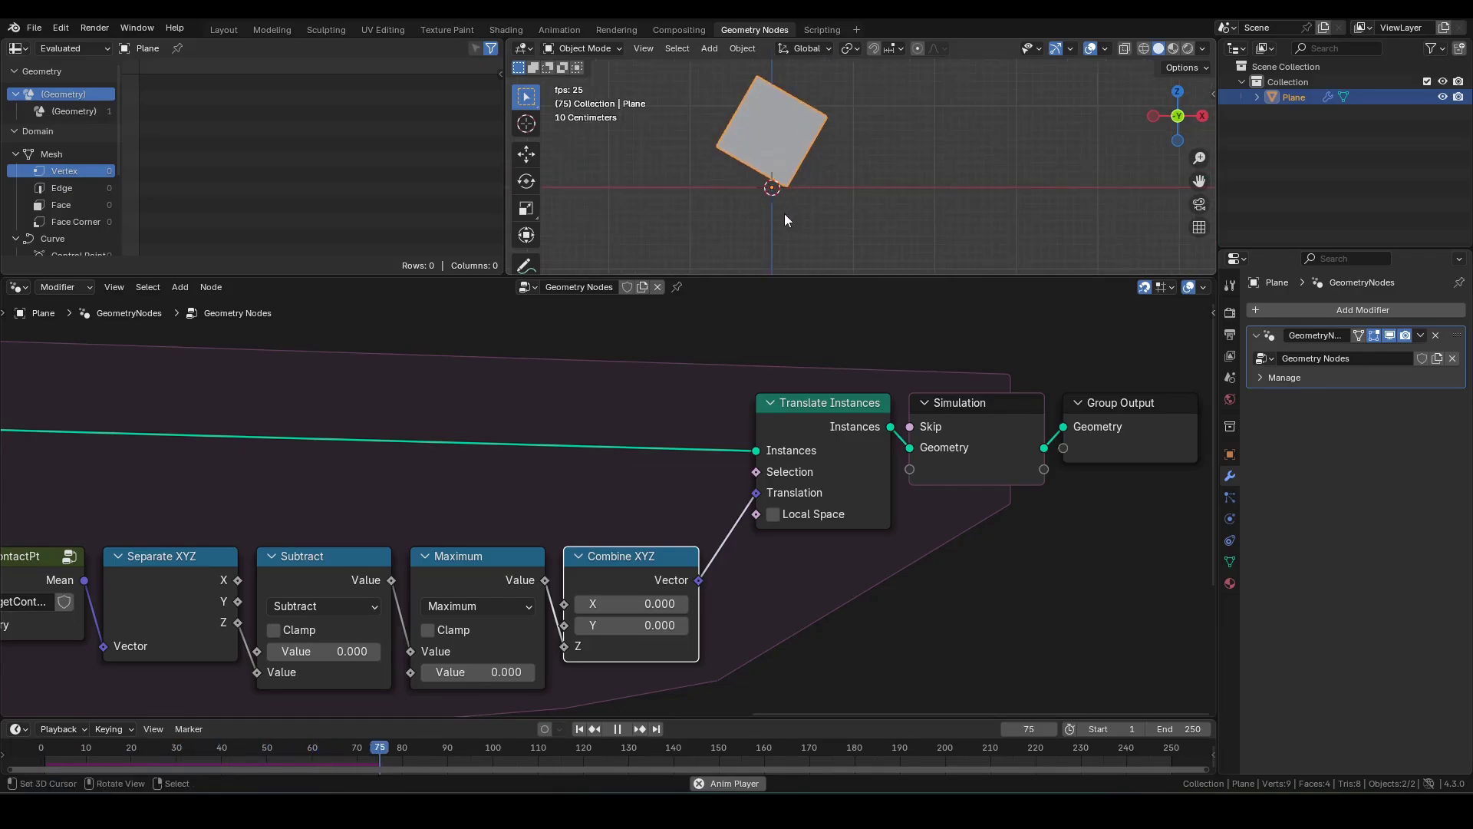
pyautogui.press('space')
pyautogui.hotkey('shift', 'Left')
pyautogui.press('space')
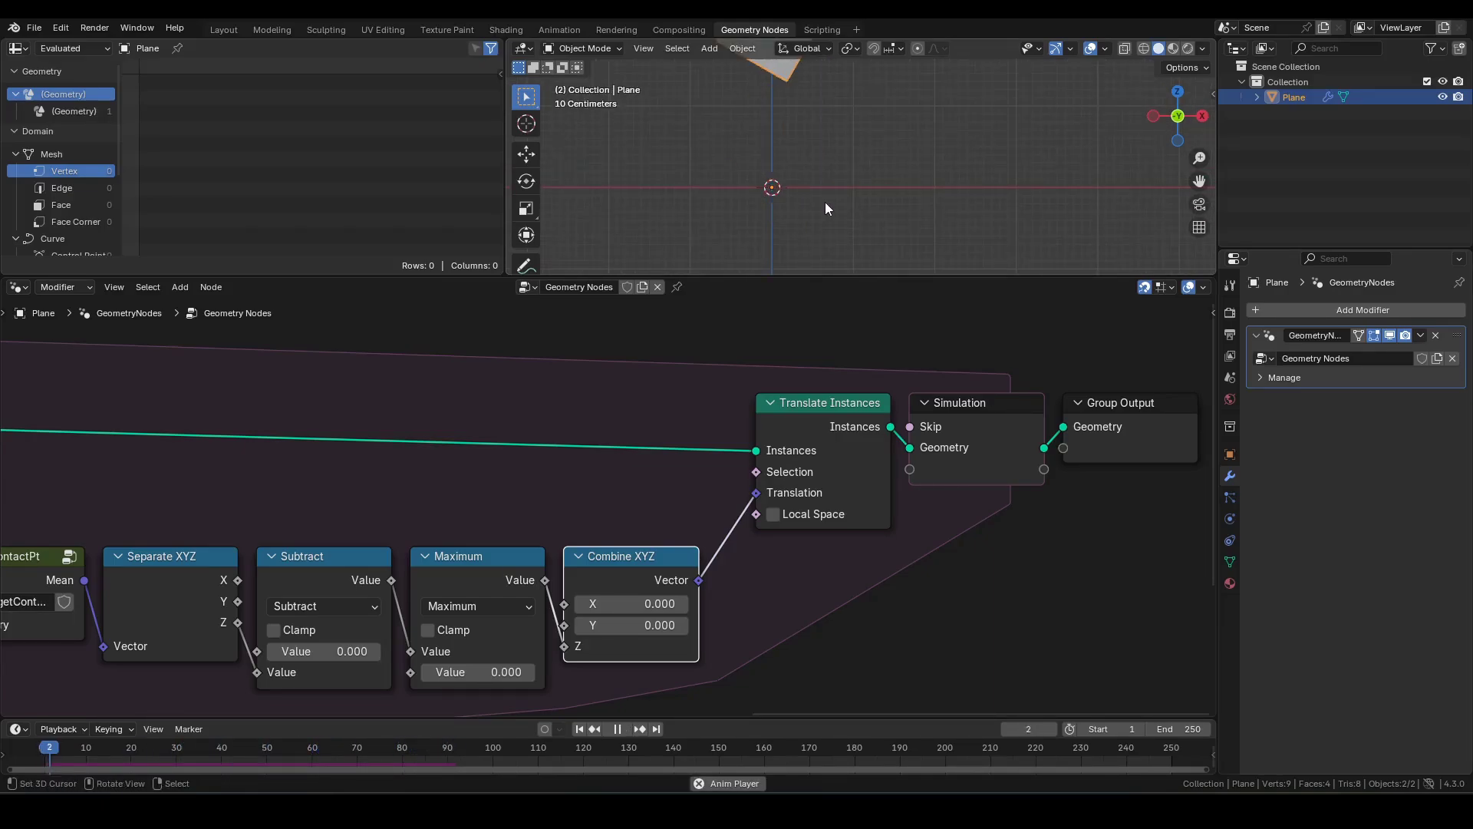
pyautogui.press('space')
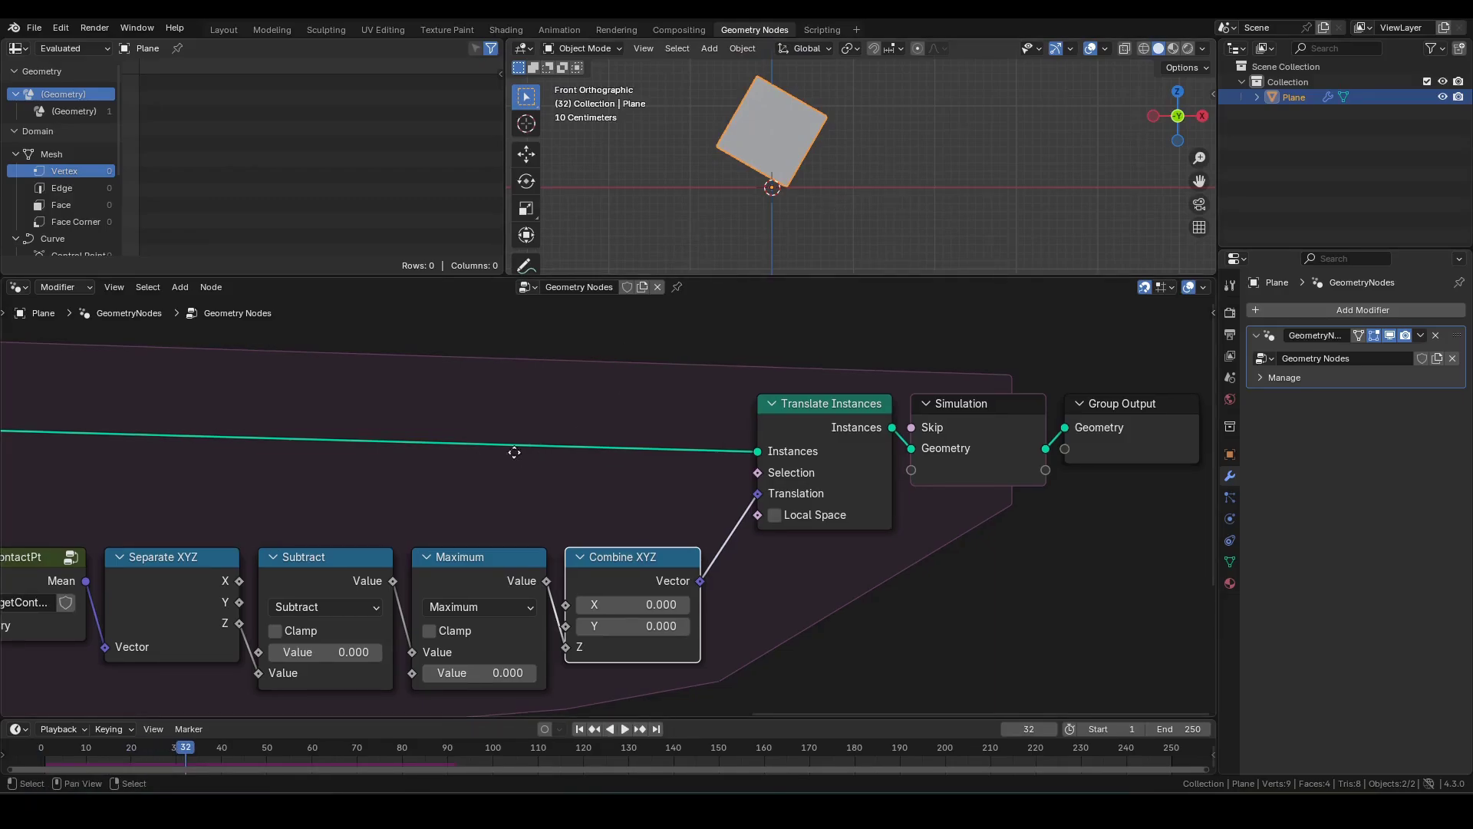
# Step: Group the nodes from getContactPt through the last Translate Instances into a node group
pyautogui.moveTo(512, 454); pyautogui.dragTo(807, 384, button='middle')
pyautogui.scroll(-1, 807, 385)
pyautogui.moveTo(1072, 644); pyautogui.dragTo(285, 357)
pyautogui.hotkey('ctrl', 'g')
pyautogui.press('g')
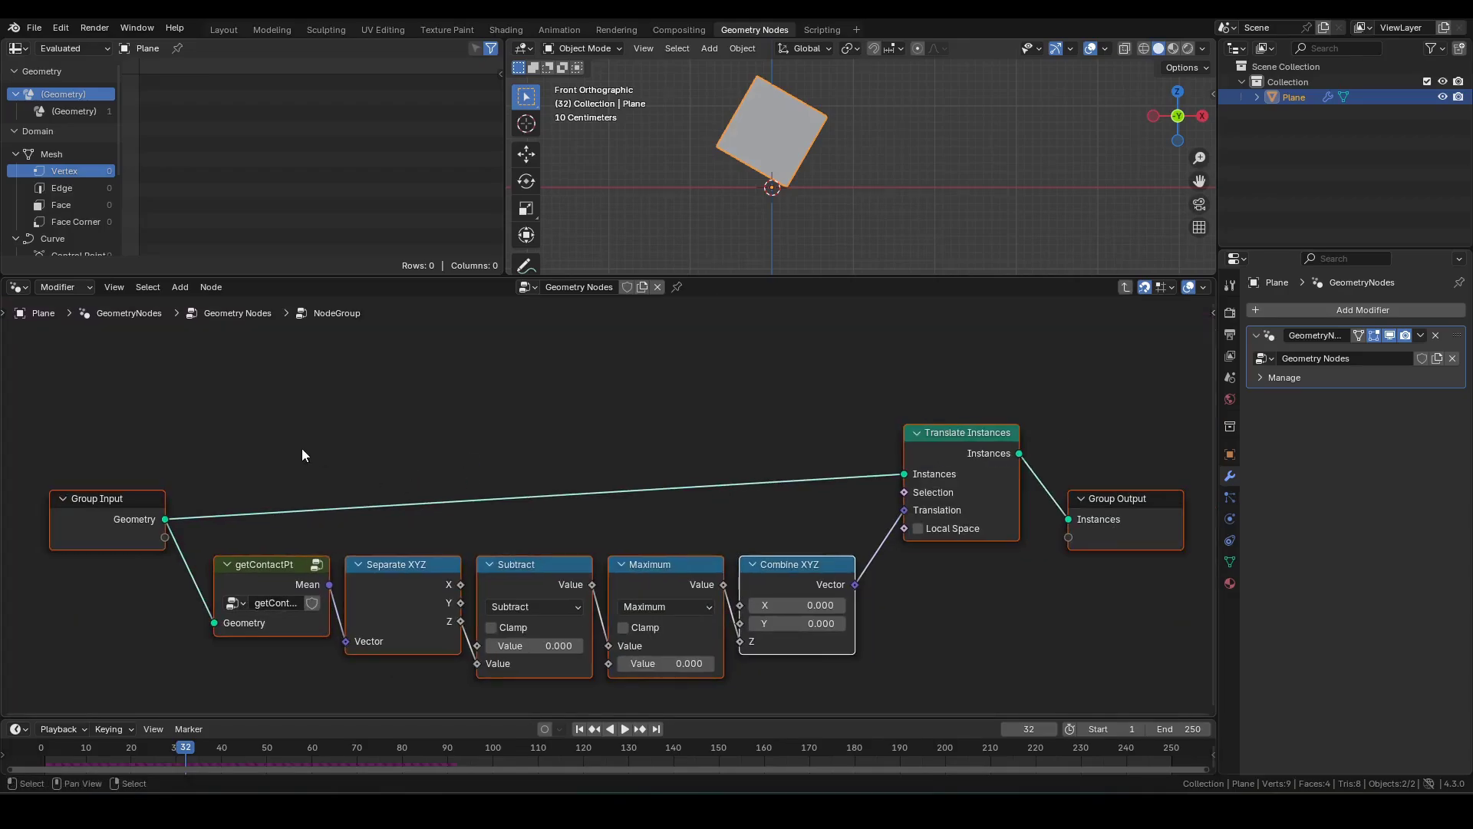
# Step: Feed Translate Instances from a second Group Input and line the group's nodes up compactly
pyautogui.click(826, 451)
pyautogui.moveTo(888, 453); pyautogui.dragTo(904, 473)
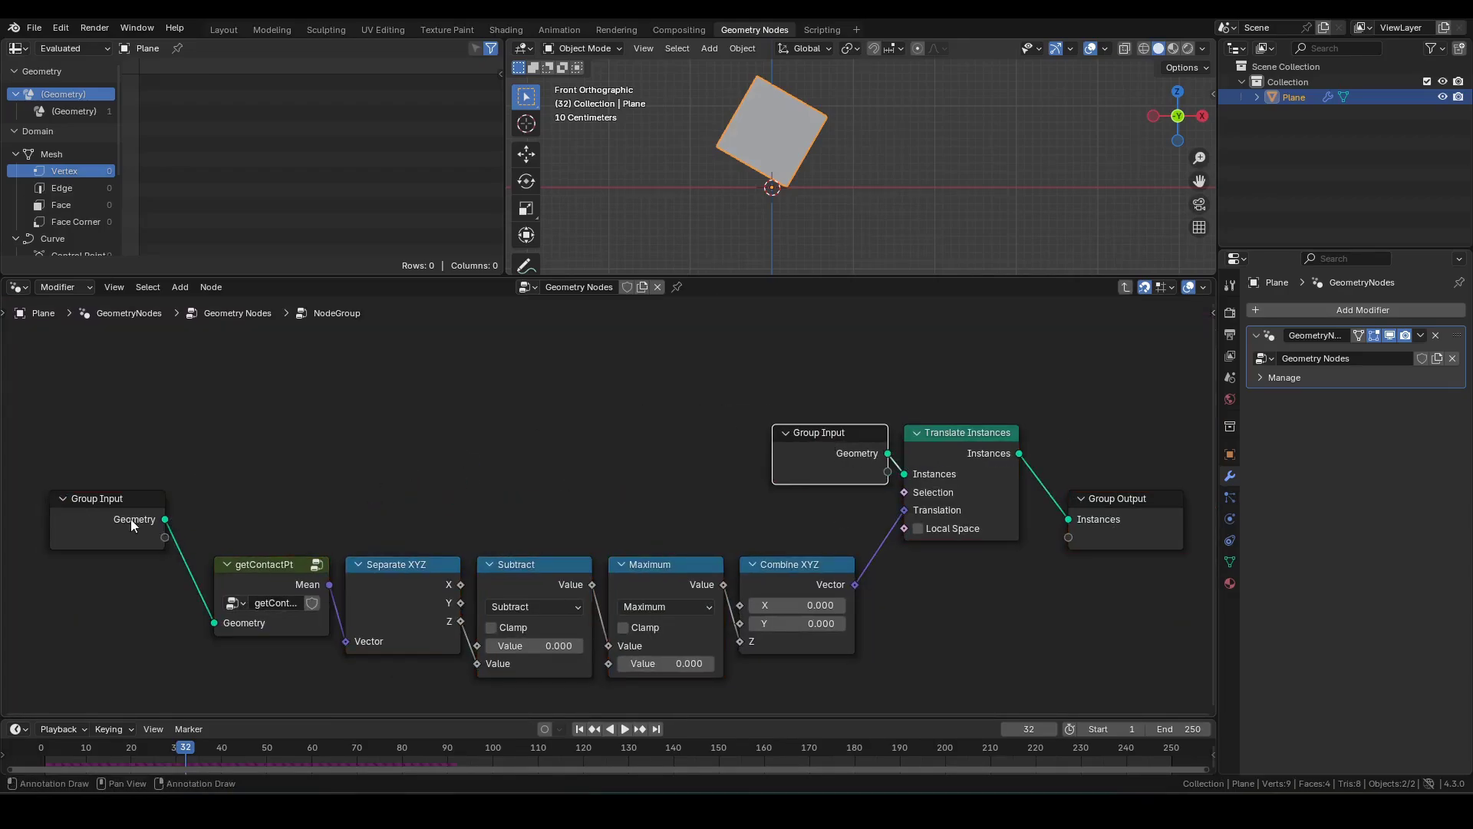
pyautogui.moveTo(131, 519); pyautogui.dragTo(159, 577)
pyautogui.moveTo(83, 532); pyautogui.dragTo(763, 669)
pyautogui.moveTo(814, 571); pyautogui.dragTo(854, 506)
pyautogui.moveTo(1131, 500); pyautogui.dragTo(1096, 442)
# Step: Hide the unused sockets of the Separate XYZ and Combine XYZ nodes
pyautogui.click(807, 523)
pyautogui.keyDown('shift'); pyautogui.click(458, 518); pyautogui.keyUp('shift')
pyautogui.hotkey('ctrl', 'h')
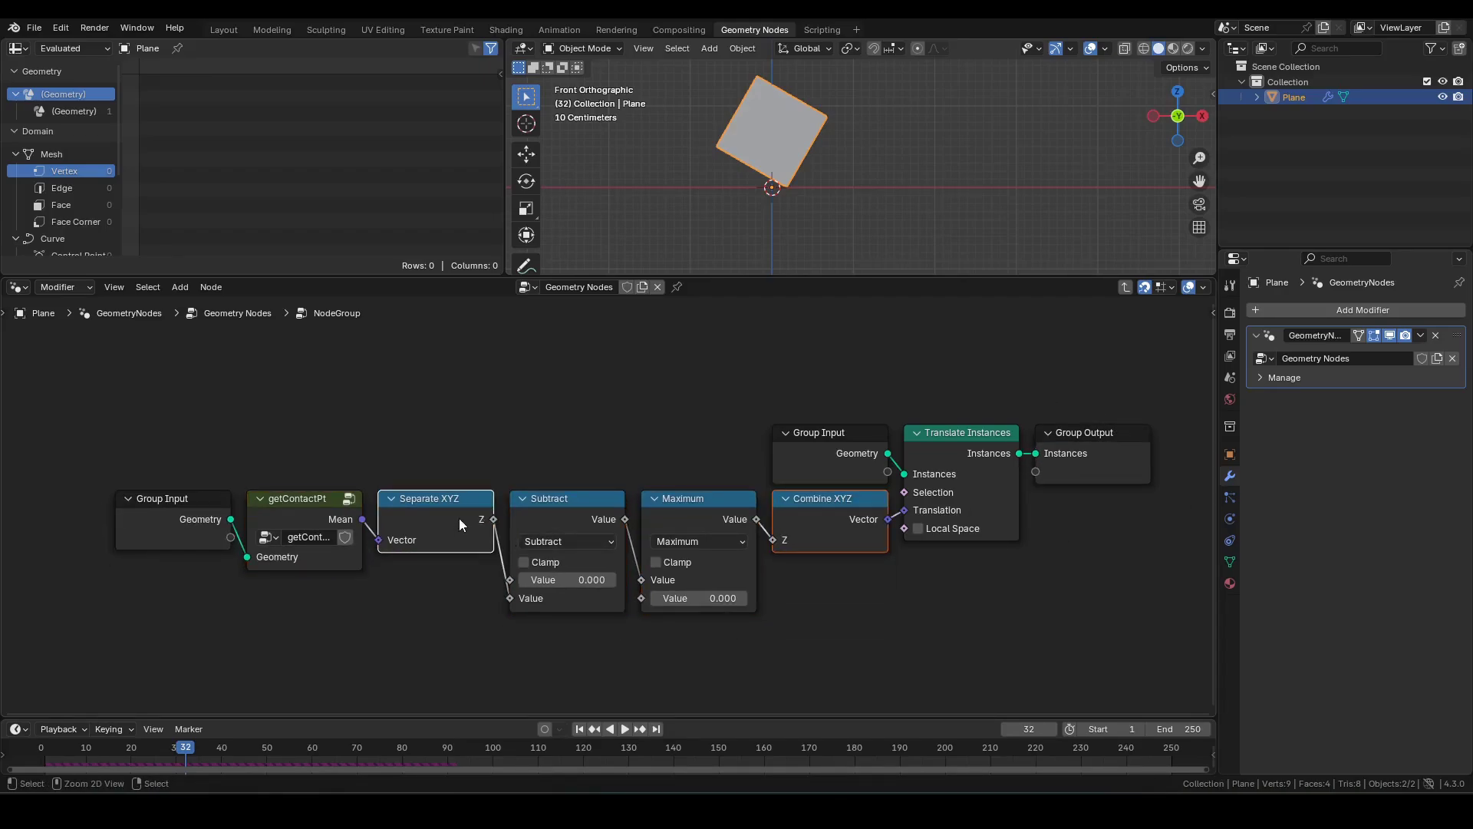
pyautogui.click(938, 609)
# Step: Leave the node group and rename it adjustPos
pyautogui.press('Tab')
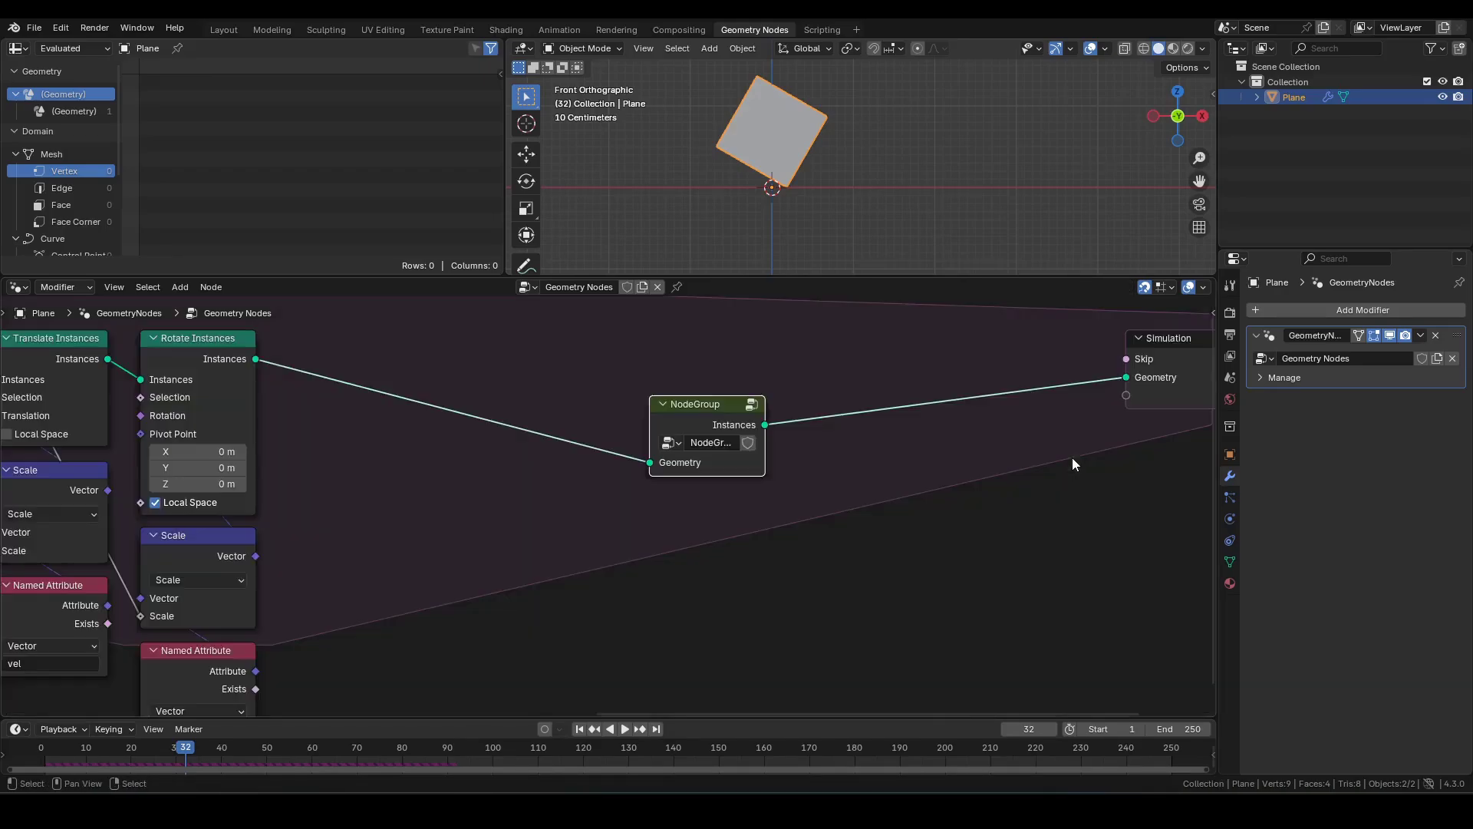
pyautogui.scroll(1, 876, 563)
pyautogui.moveTo(878, 570); pyautogui.dragTo(780, 691, button='middle')
pyautogui.doubleClick(669, 541)
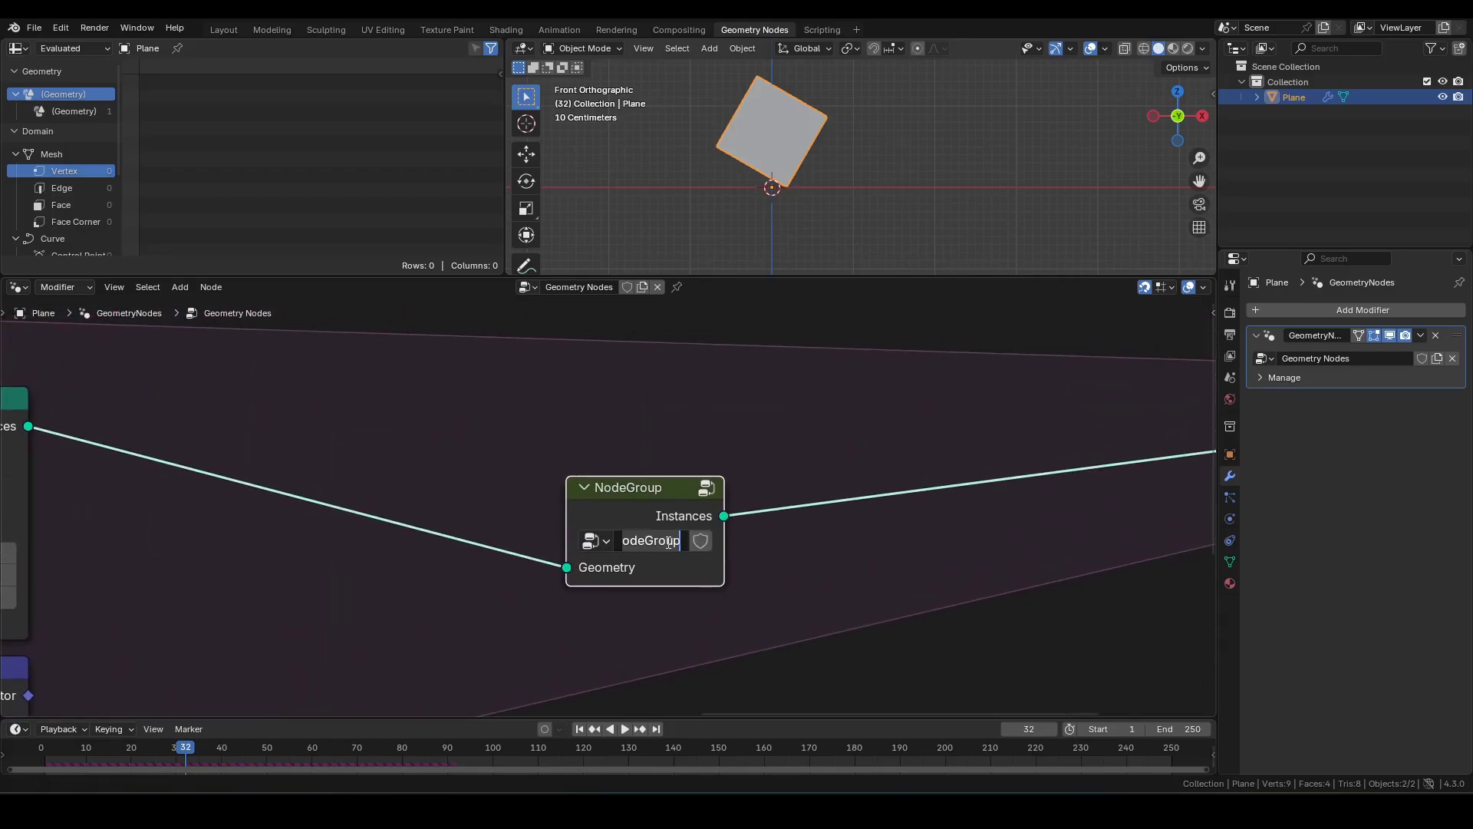
pyautogui.write('adjustPos')
pyautogui.press('Return')
# Step: Place the adjustPos group directly before the Simulation output, leaving space after Rotate Instances
pyautogui.scroll(-3, 901, 437)
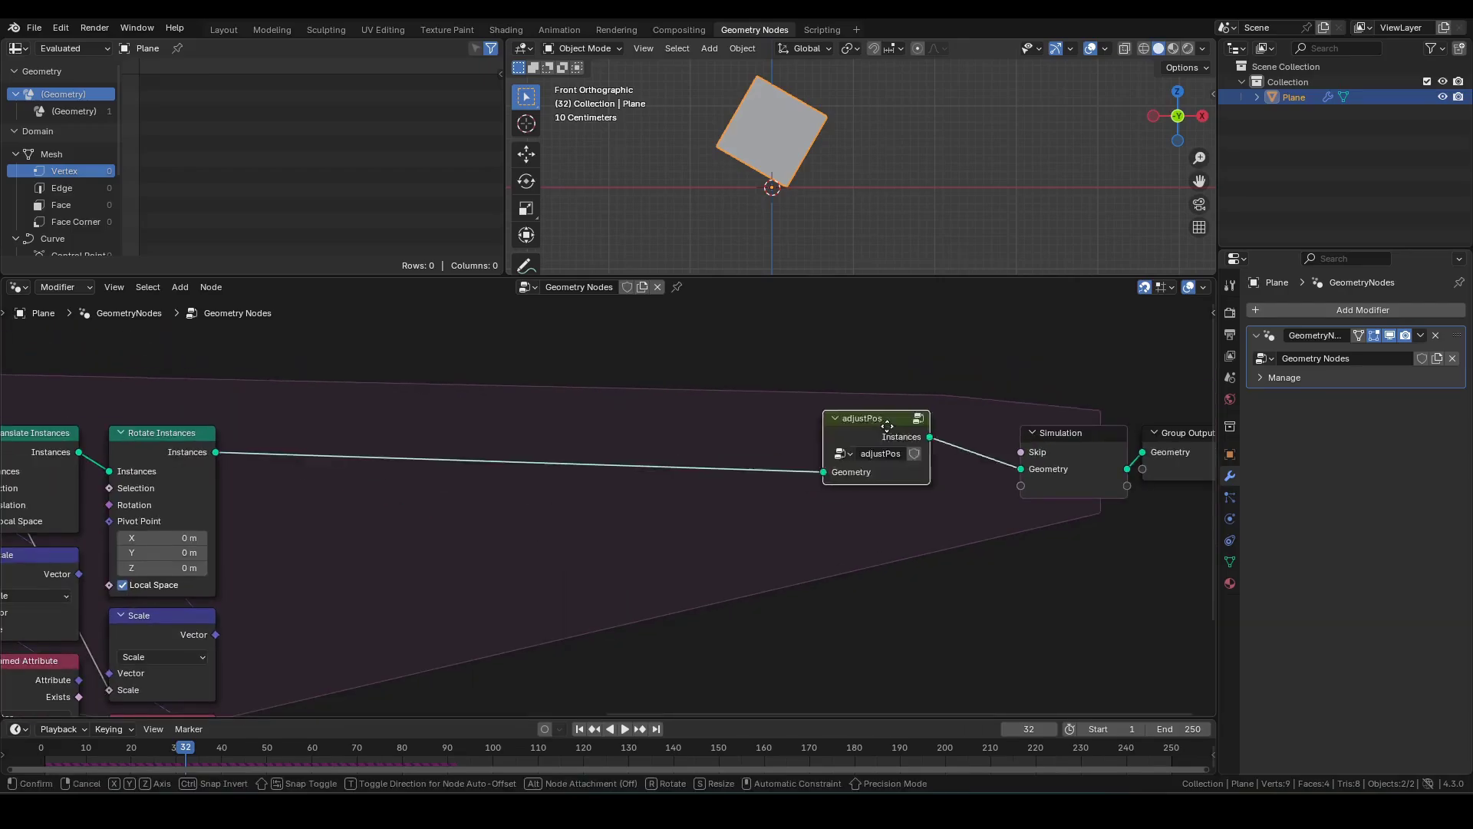
pyautogui.moveTo(902, 439); pyautogui.dragTo(1024, 485)
pyautogui.press('g')
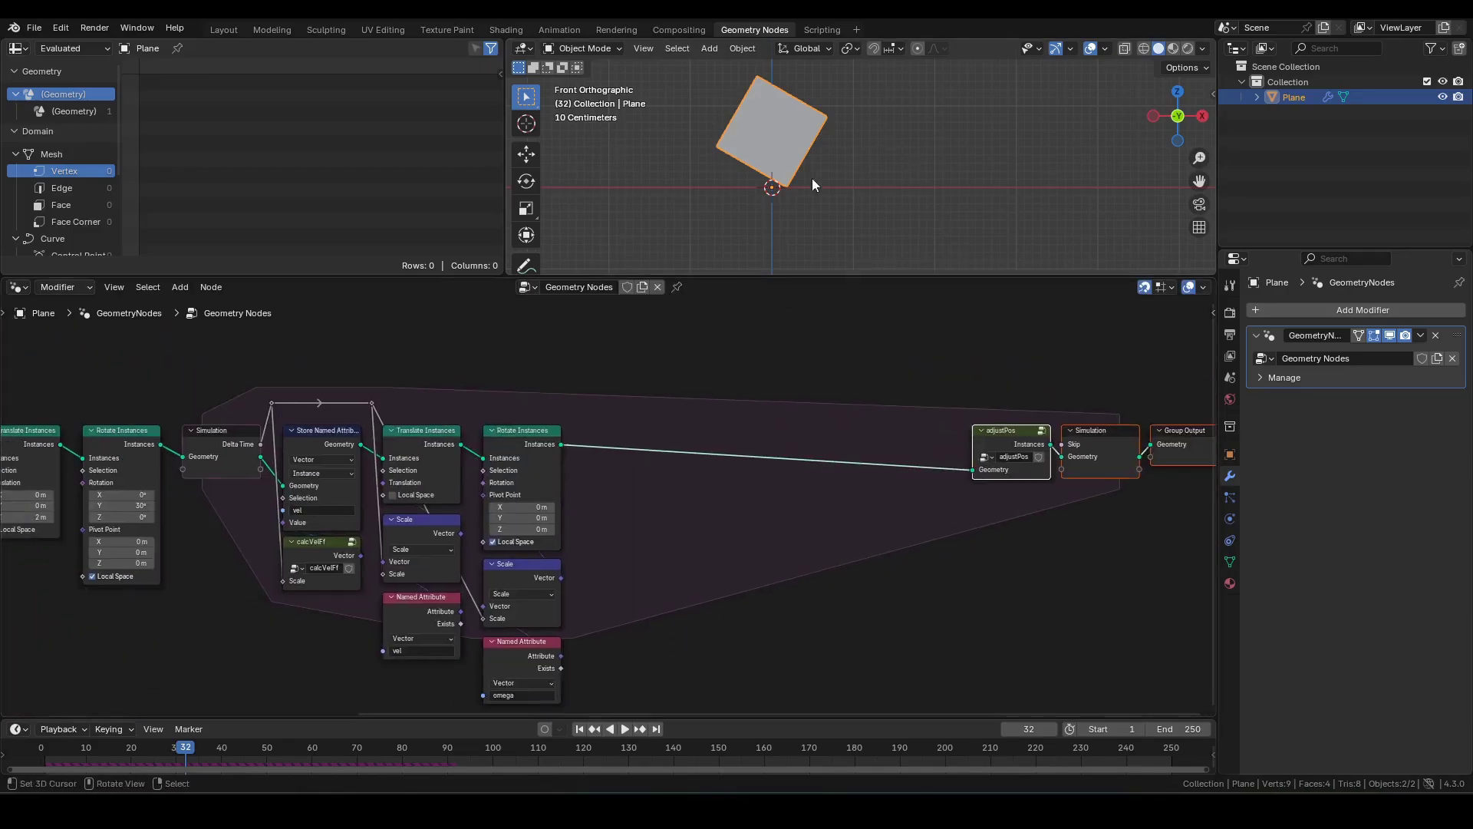
# Step: Replay the simulation from frame 1 and examine the grid's lowest corner at the floor line up close
pyautogui.scroll(-3, 813, 170)
pyautogui.keyDown('shift'); pyautogui.moveTo(815, 155); pyautogui.dragTo(847, 210, button='middle'); pyautogui.keyUp('shift')
pyautogui.hotkey('shift', 'Left')
pyautogui.press('space')
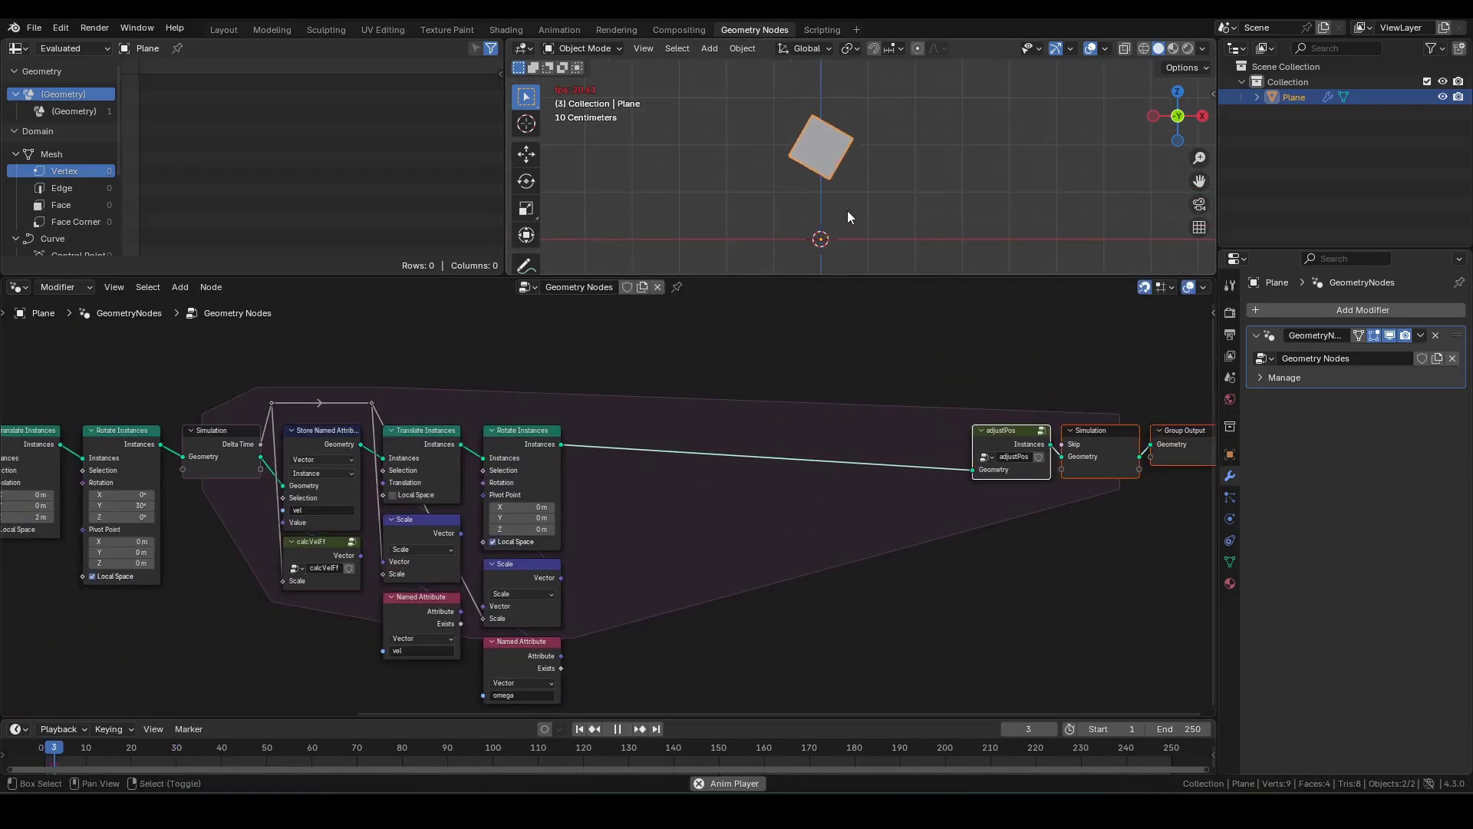
pyautogui.press('space')
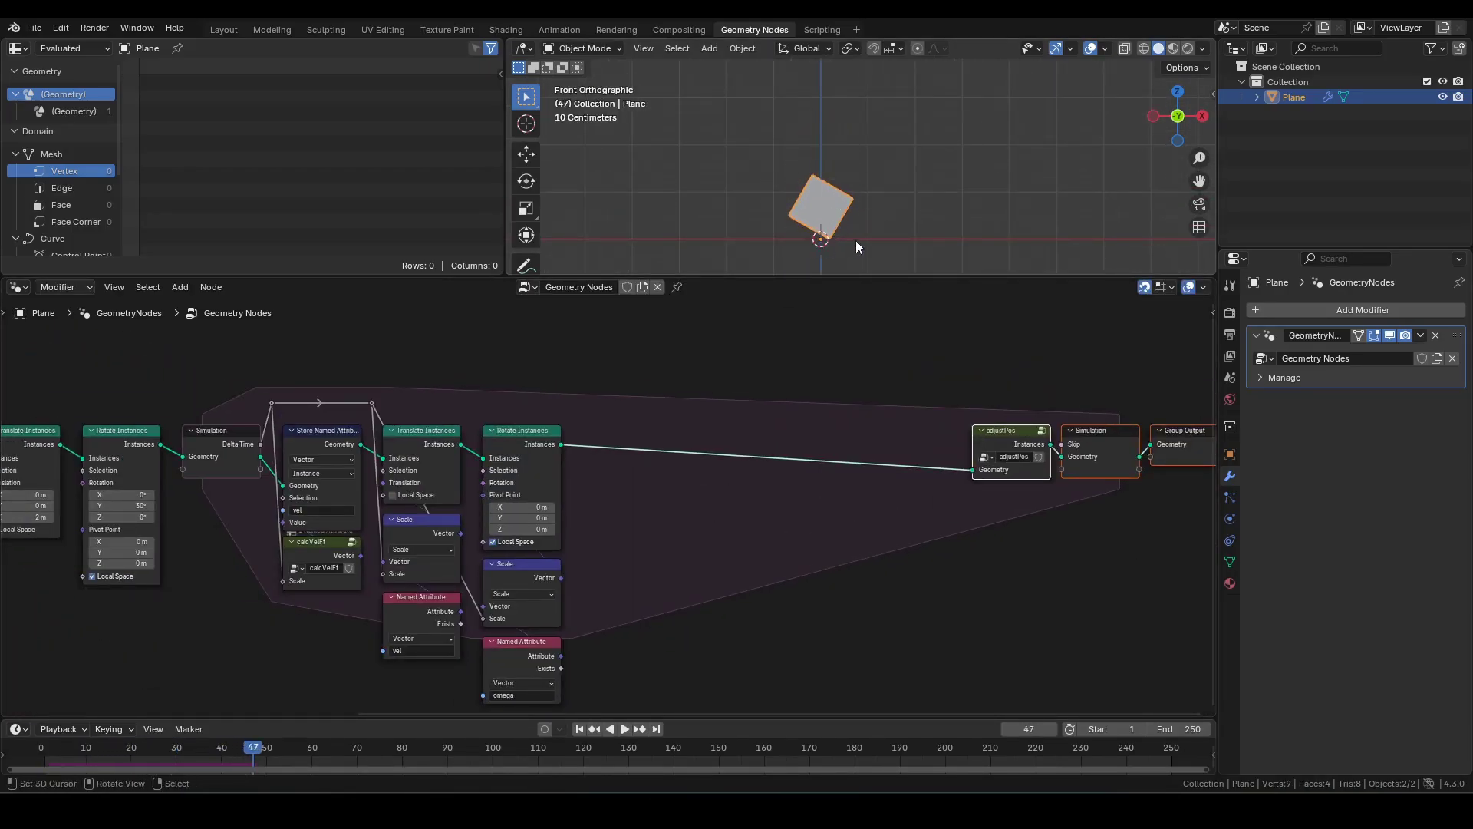
pyautogui.scroll(5, 847, 223)
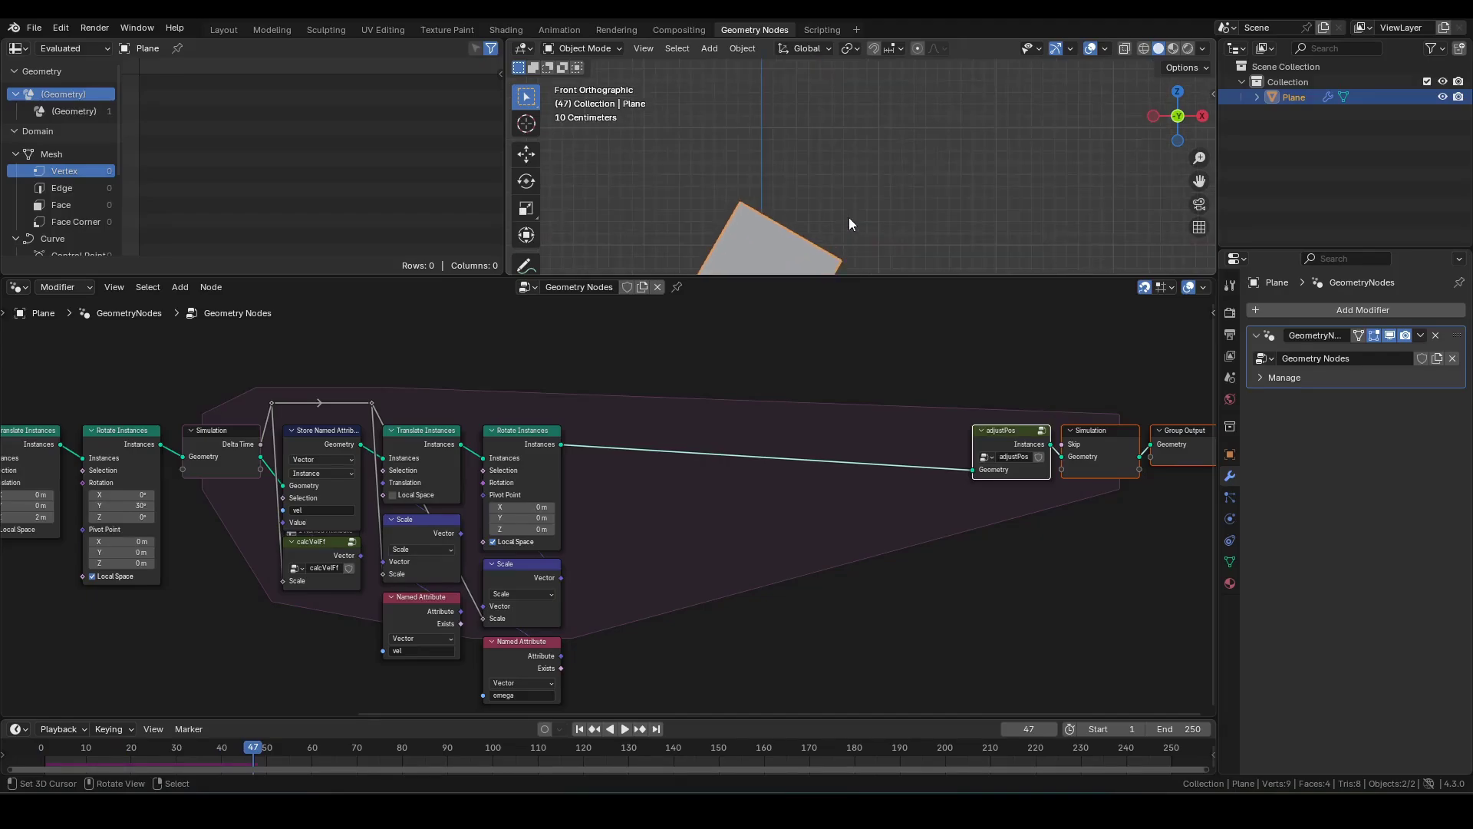
pyautogui.keyDown('shift'); pyautogui.moveTo(789, 209); pyautogui.dragTo(819, 85, button='middle'); pyautogui.keyUp('shift')
pyautogui.scroll(4, 826, 155)
pyautogui.keyDown('shift'); pyautogui.moveTo(799, 212); pyautogui.dragTo(838, 136, button='middle'); pyautogui.keyUp('shift')
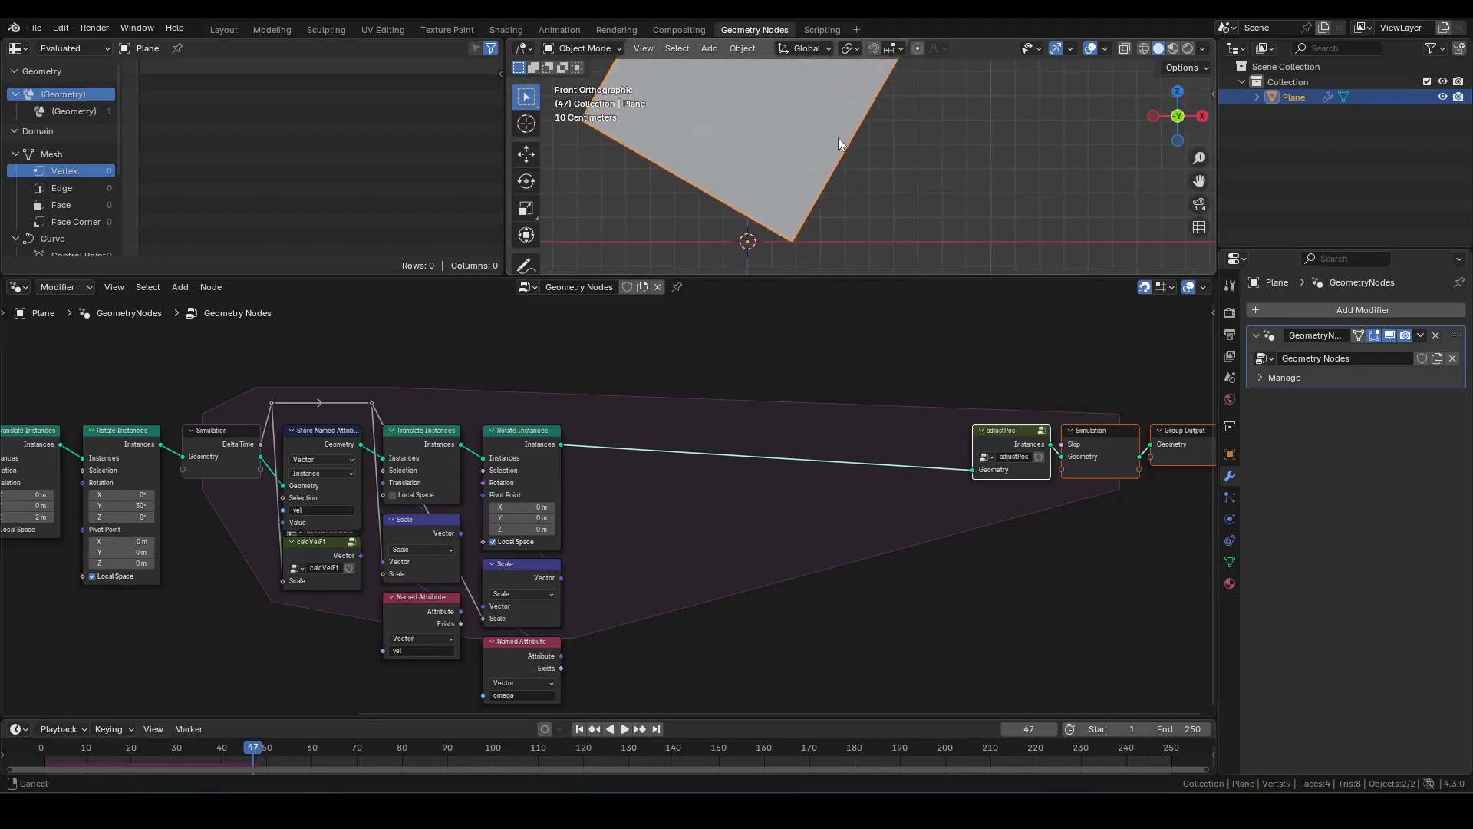
# Step: Add the getContactPt group above the link after Rotate Instances and feed it the Rotate Instances output
pyautogui.scroll(3, 770, 468)
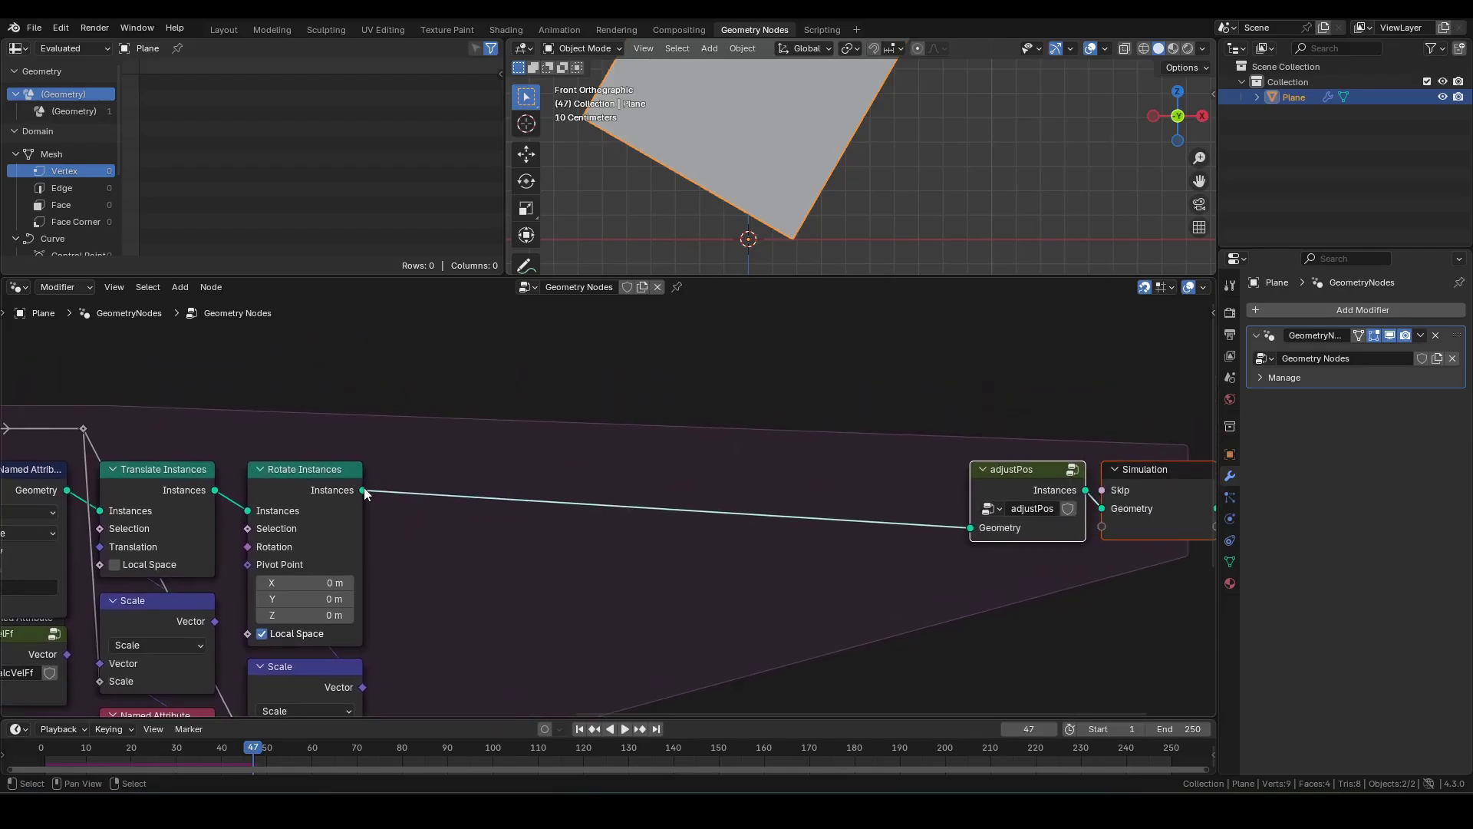
pyautogui.moveTo(364, 488); pyautogui.dragTo(551, 381)
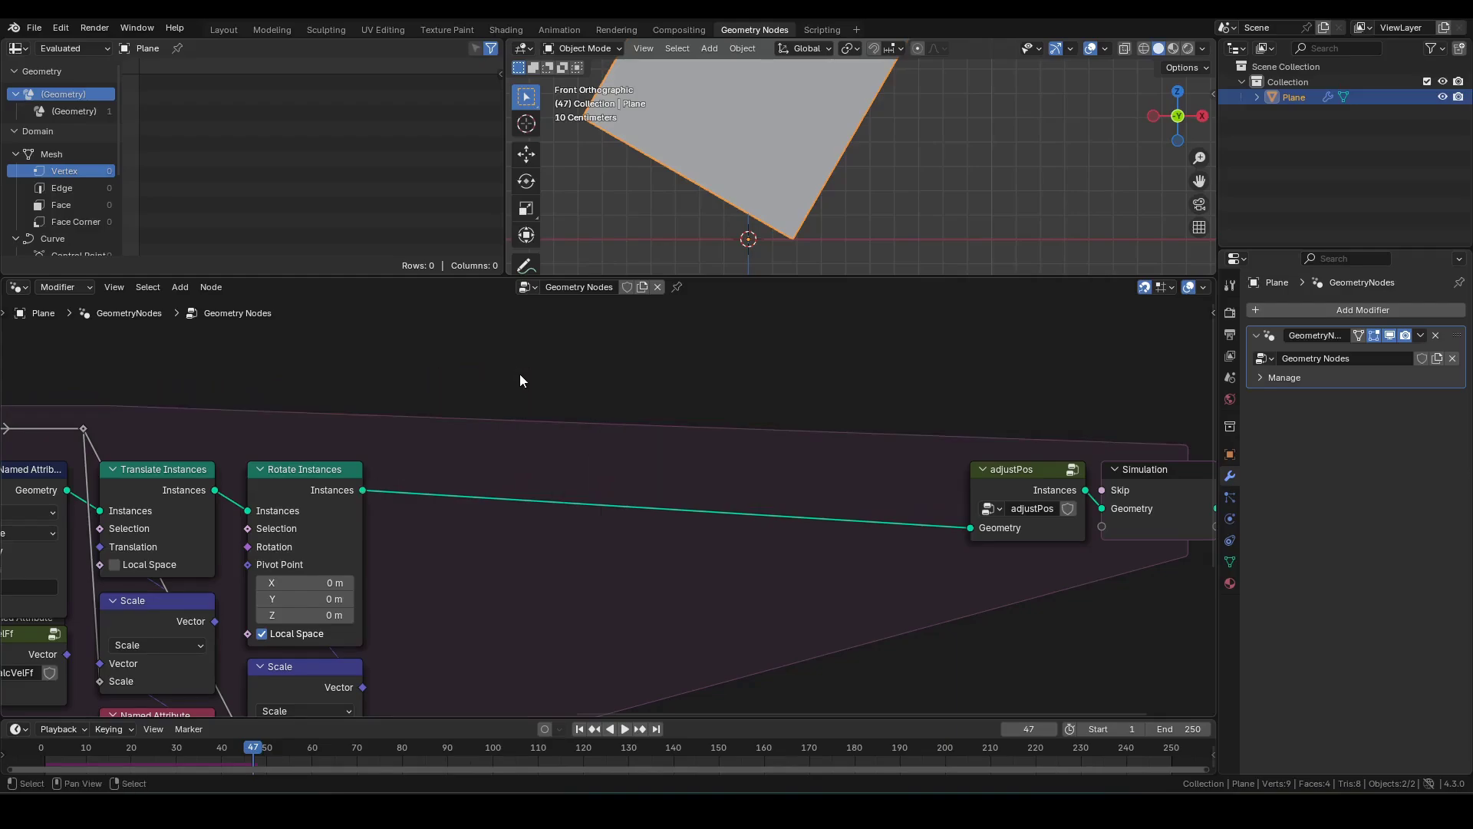
pyautogui.hotkey('shift', 'a')
pyautogui.write('get')
pyautogui.press('Return')
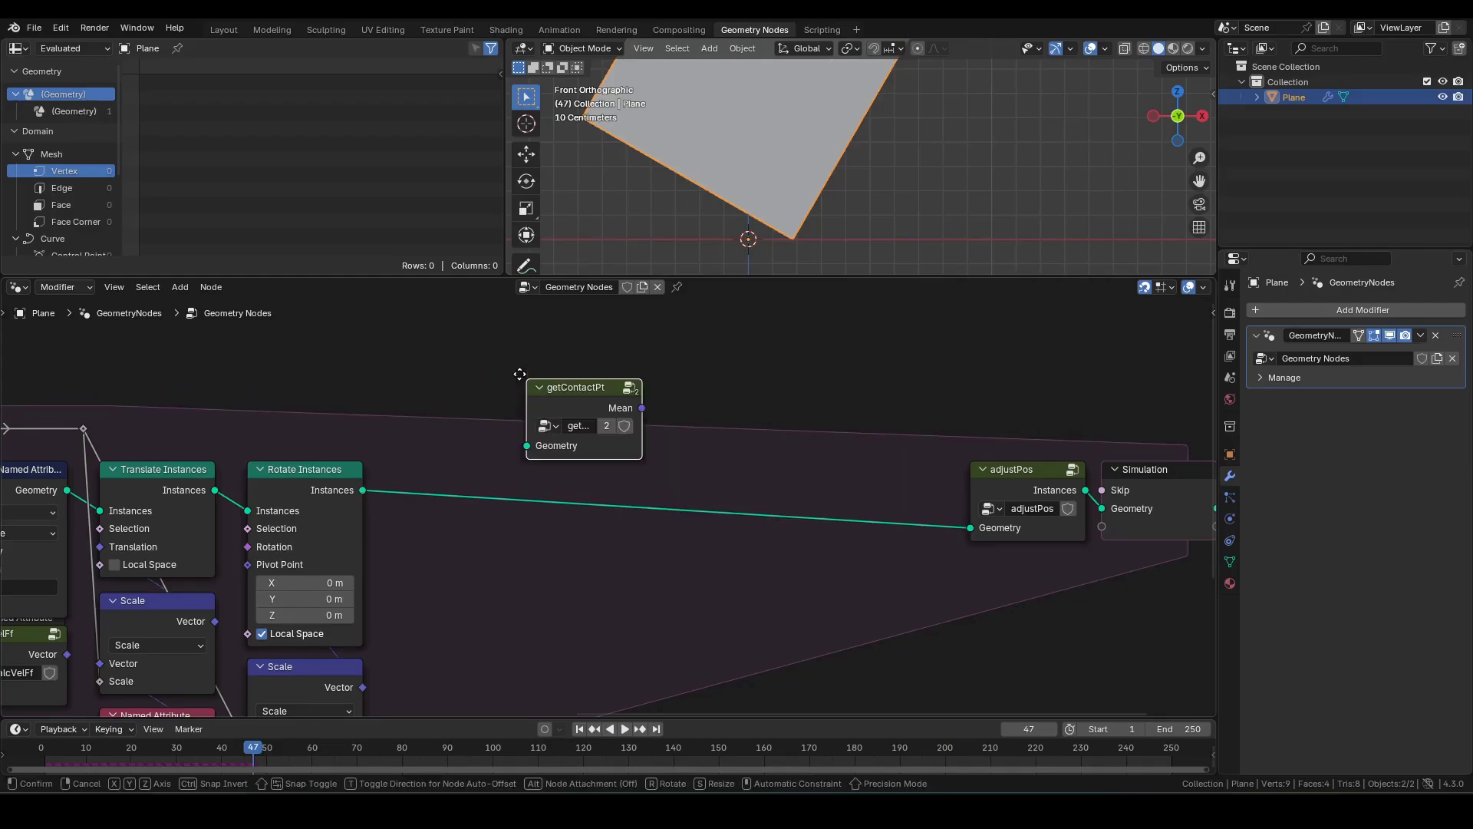
pyautogui.click(468, 381)
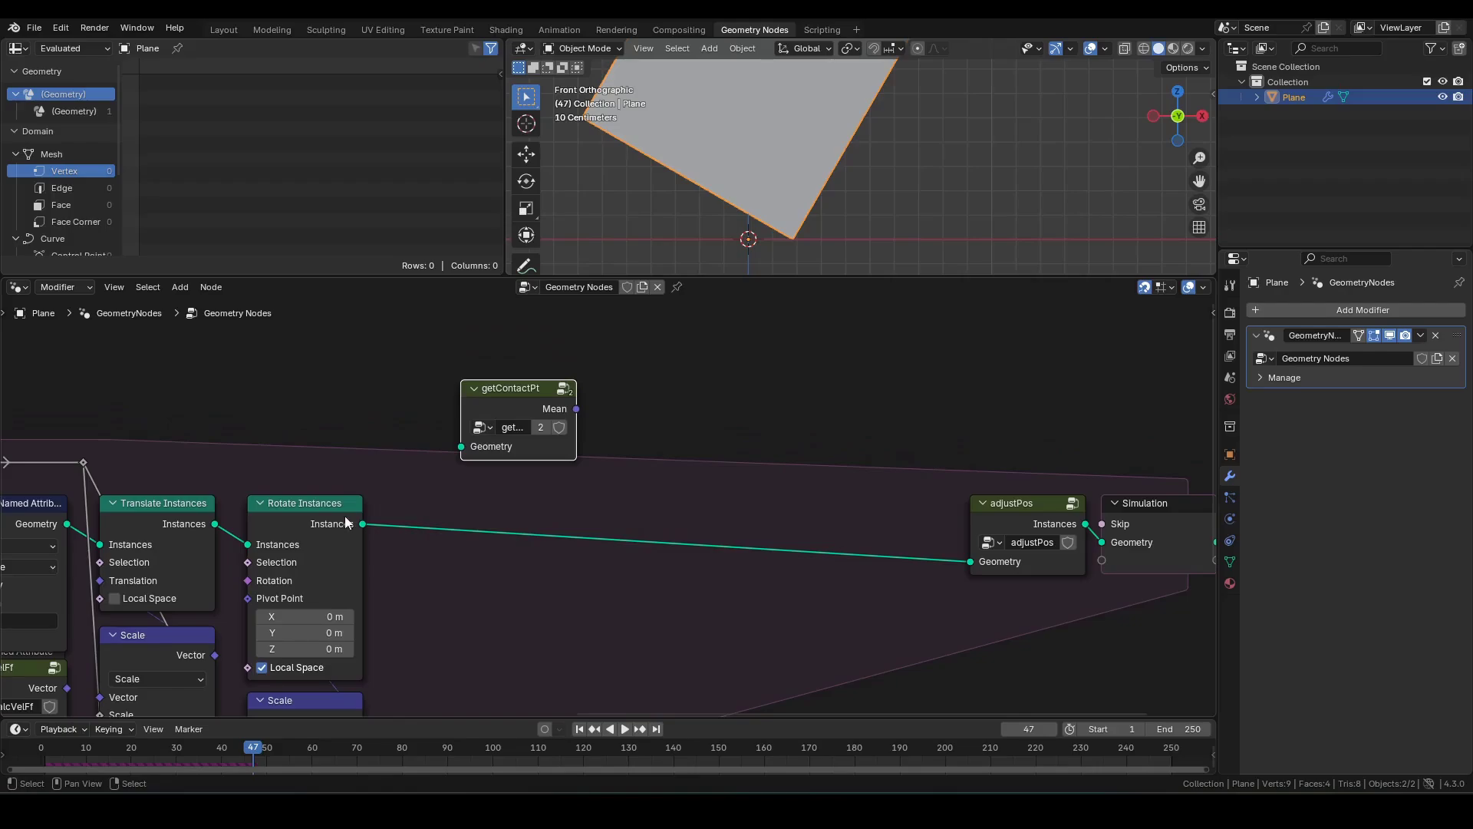
pyautogui.moveTo(360, 524); pyautogui.dragTo(468, 458)
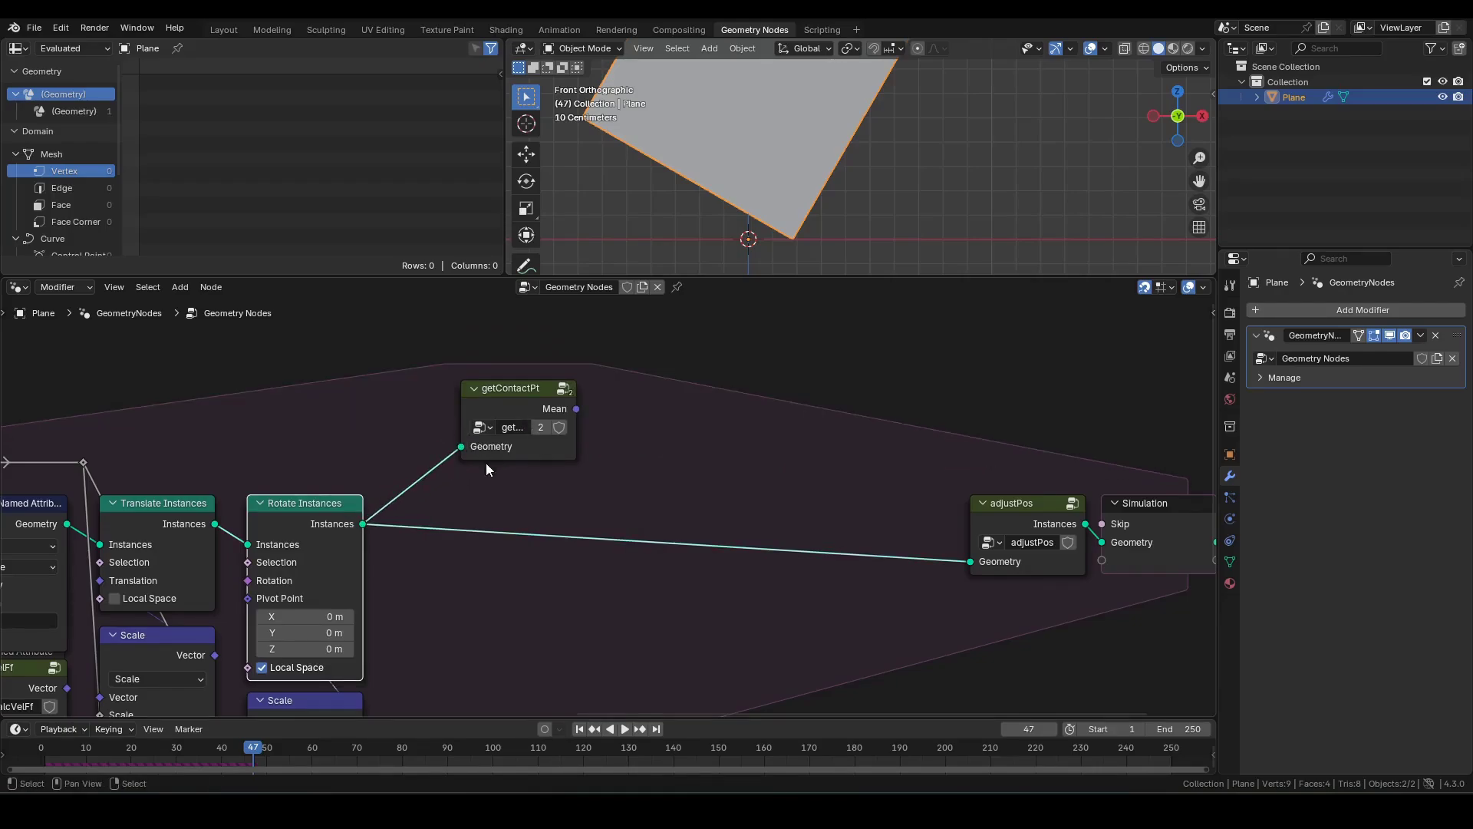
# Step: Add a Separate XYZ node beside getContactPt, fed by its Mean output
pyautogui.moveTo(579, 410); pyautogui.dragTo(612, 403)
pyautogui.write('se')
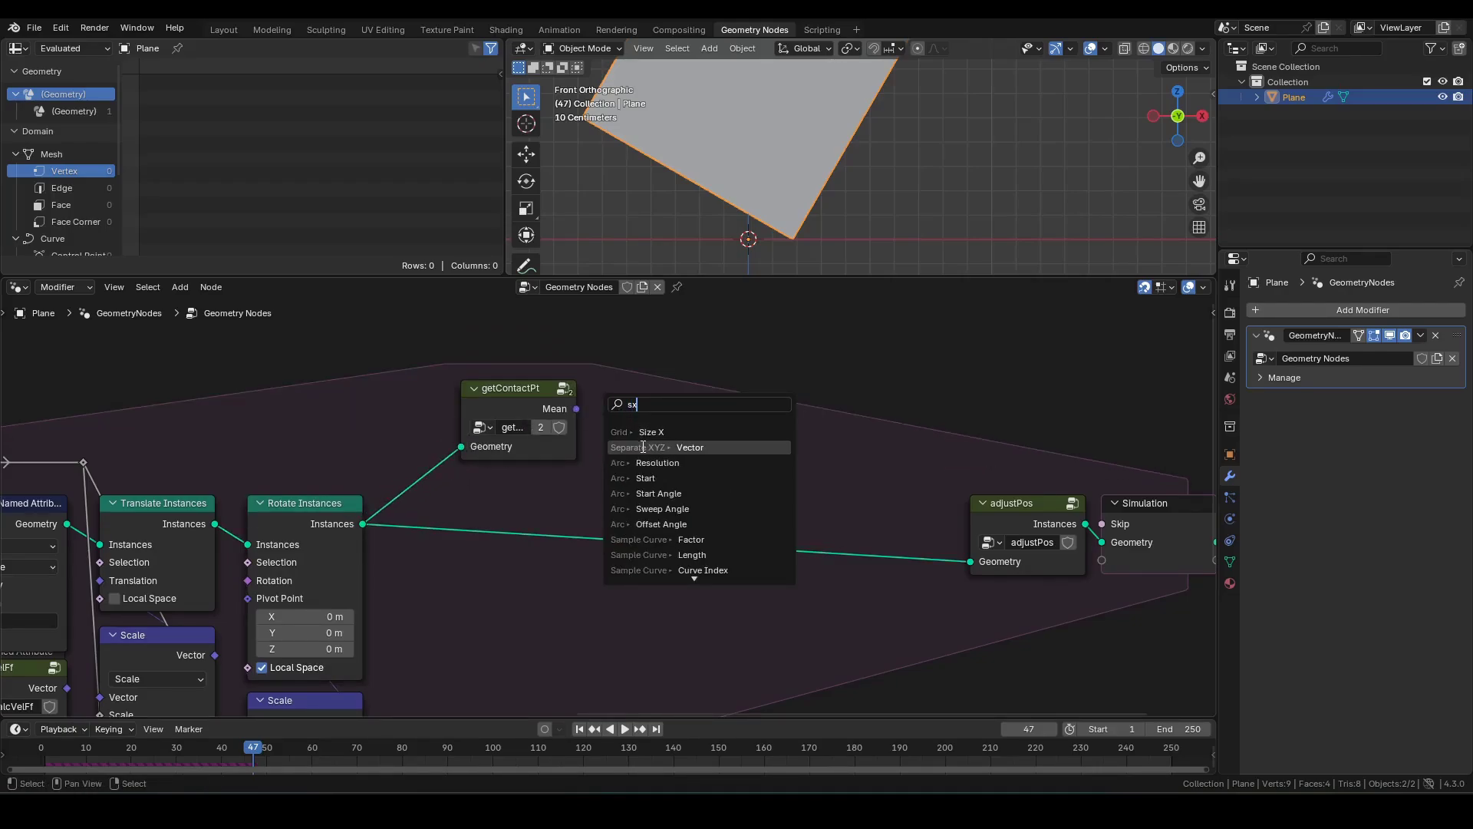
pyautogui.click(639, 444)
pyautogui.click(655, 443)
# Step: Add a Less Than or Equal compare node that tests the Z component of Separate XYZ against 0
pyautogui.moveTo(707, 446); pyautogui.dragTo(811, 410)
pyautogui.write('lesstha')
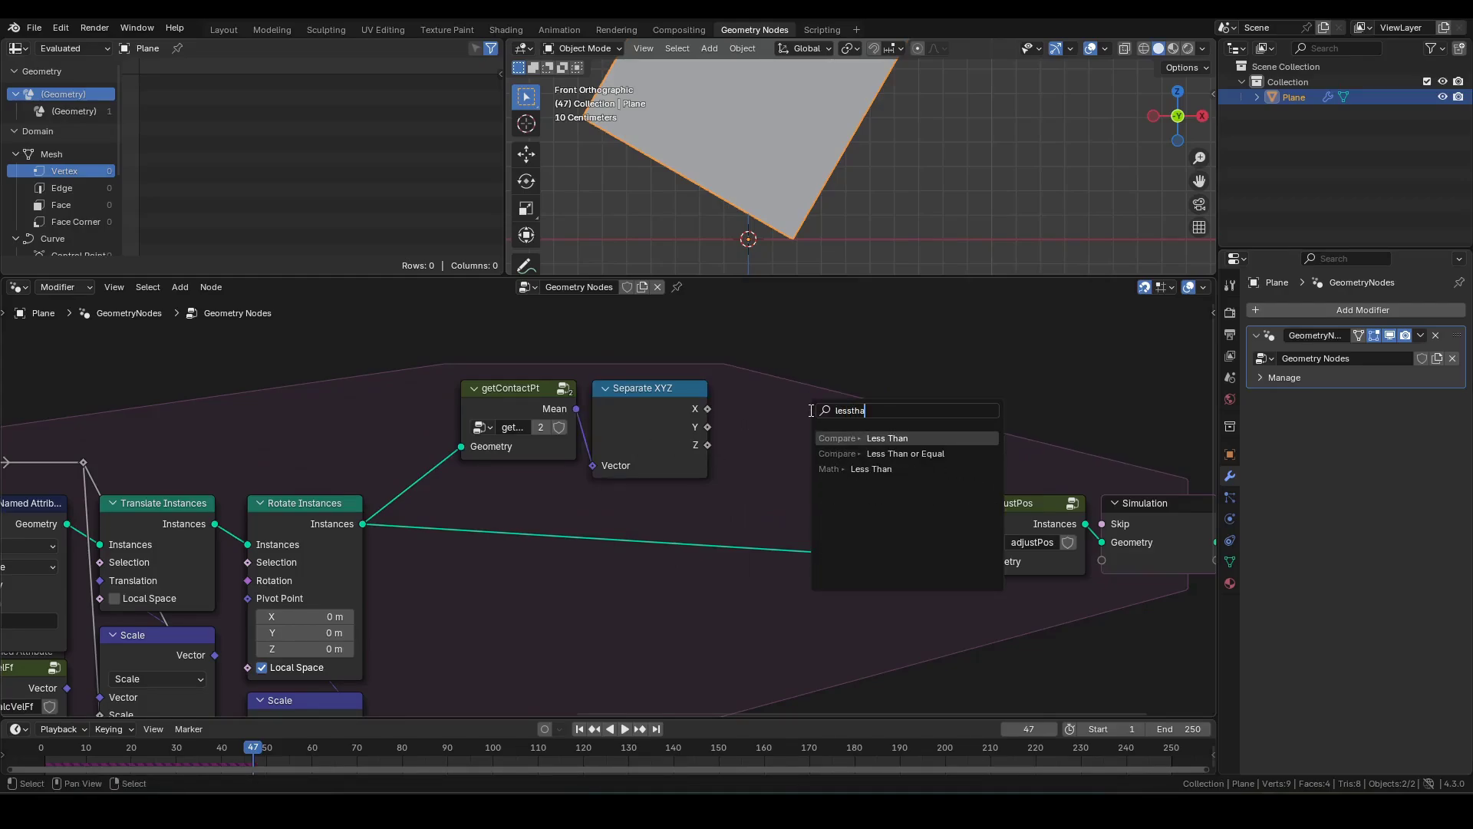
pyautogui.press('Down')
pyautogui.press('Return')
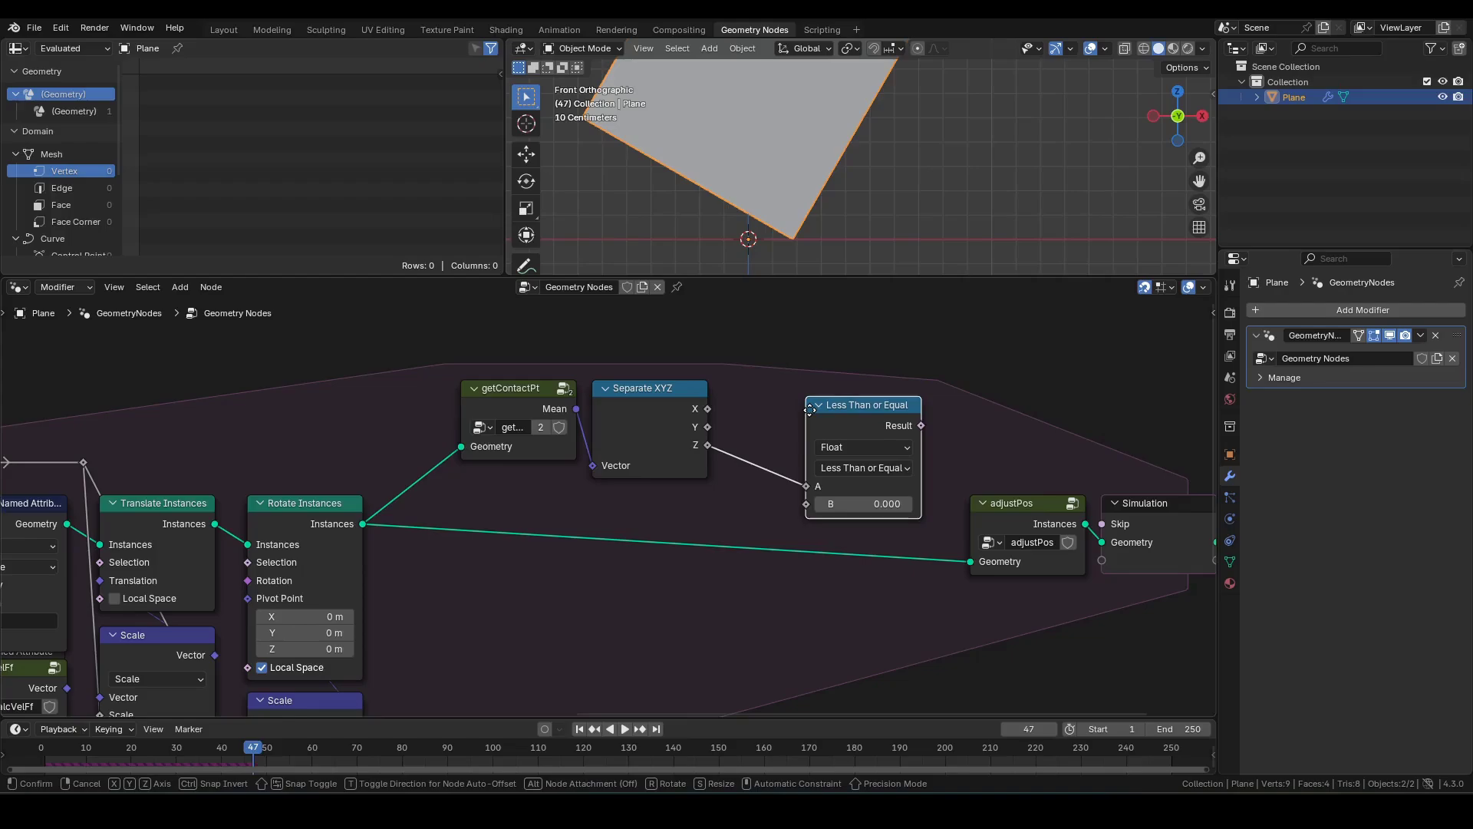
pyautogui.click(727, 399)
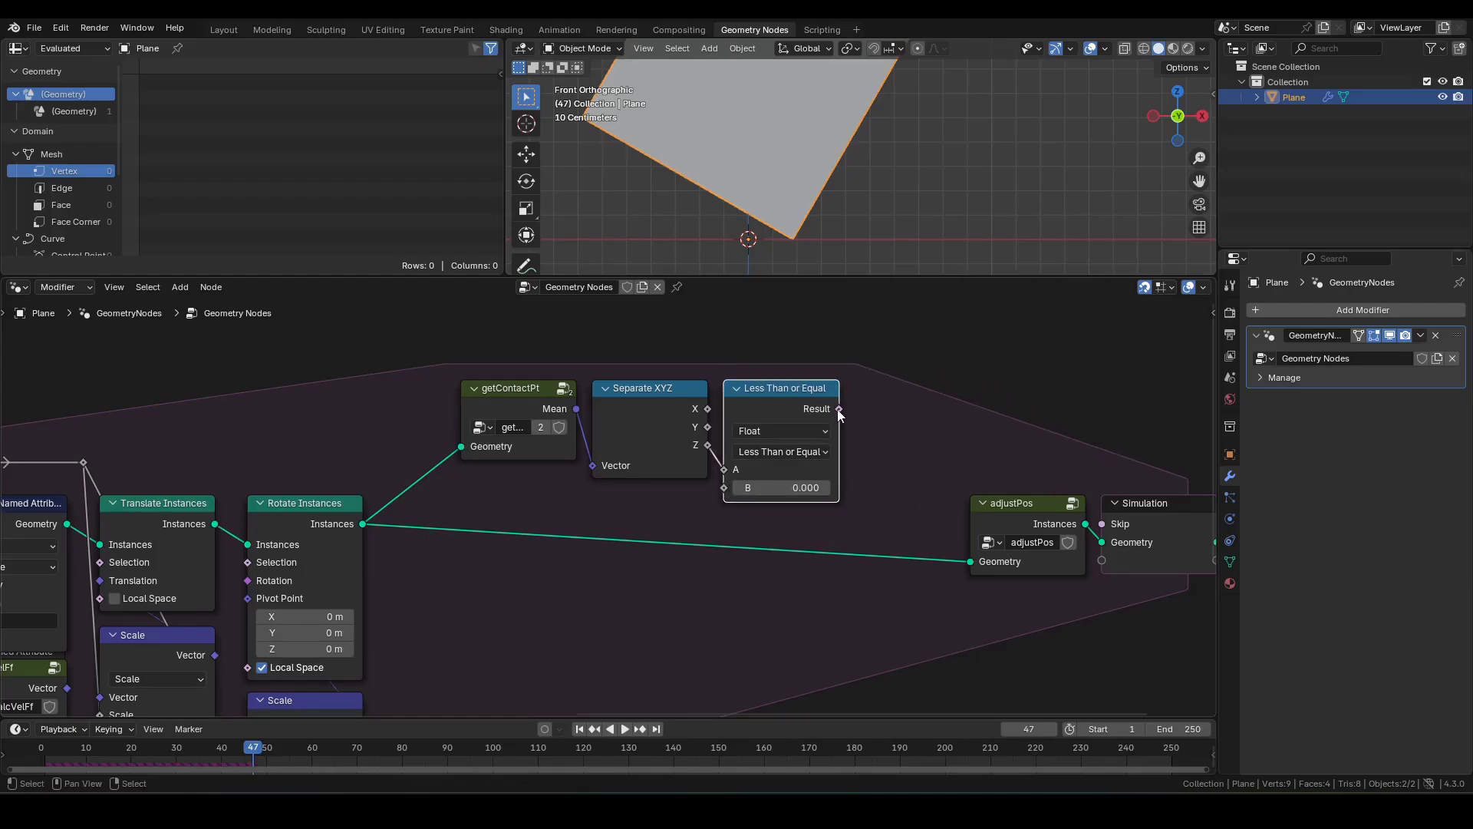
# Step: Add a Geometry Switch before adjustPos, controlled by the comparison result, with Rotate Instances as False and its output feeding adjustPos
pyautogui.moveTo(839, 409); pyautogui.dragTo(976, 418)
pyautogui.write('sw')
pyautogui.press('Return')
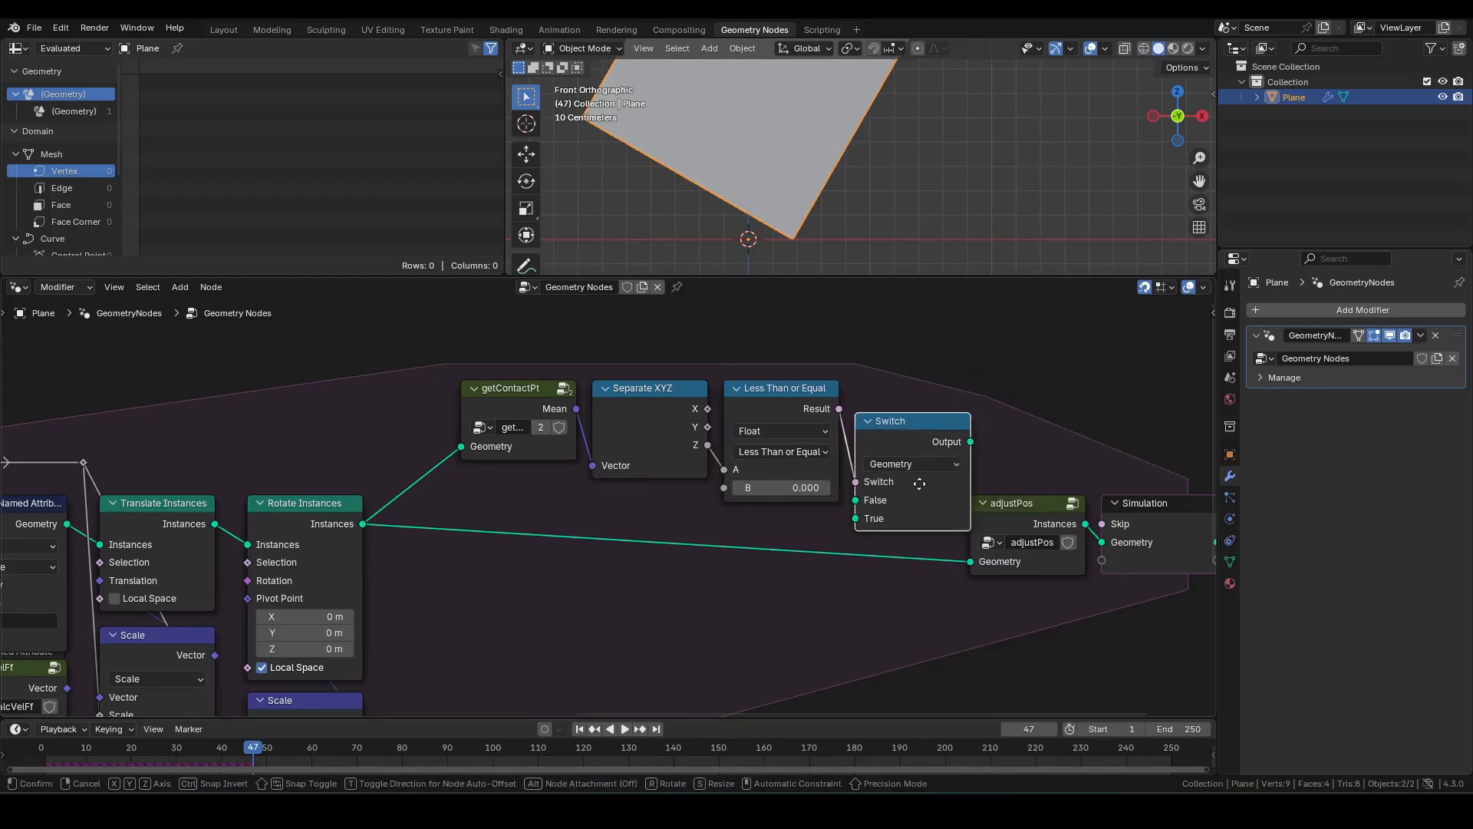
pyautogui.click(912, 541)
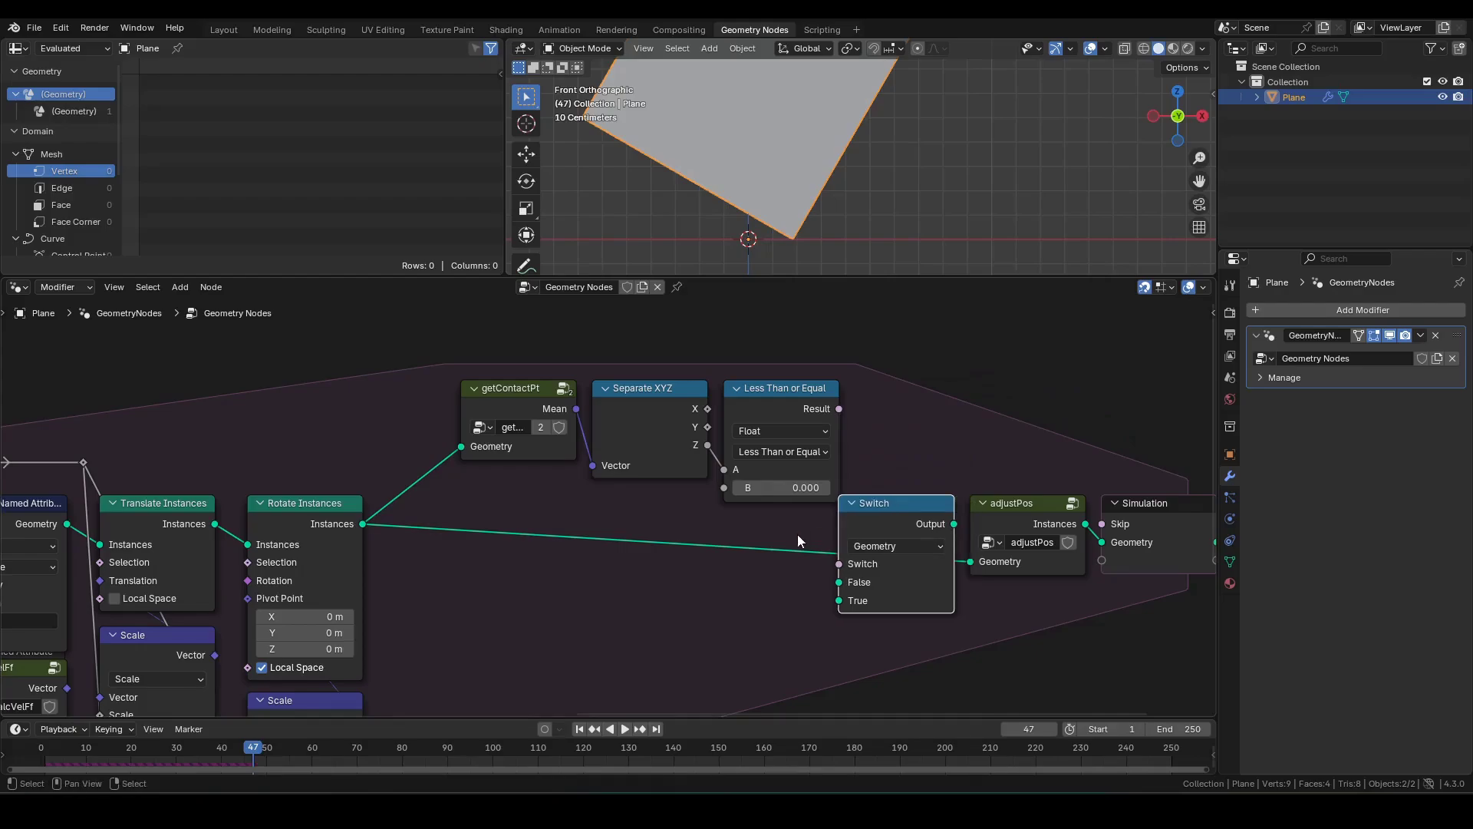
pyautogui.moveTo(798, 534); pyautogui.dragTo(480, 402)
pyautogui.moveTo(433, 541); pyautogui.dragTo(352, 528, button='middle')
pyautogui.moveTo(282, 511); pyautogui.dragTo(758, 569)
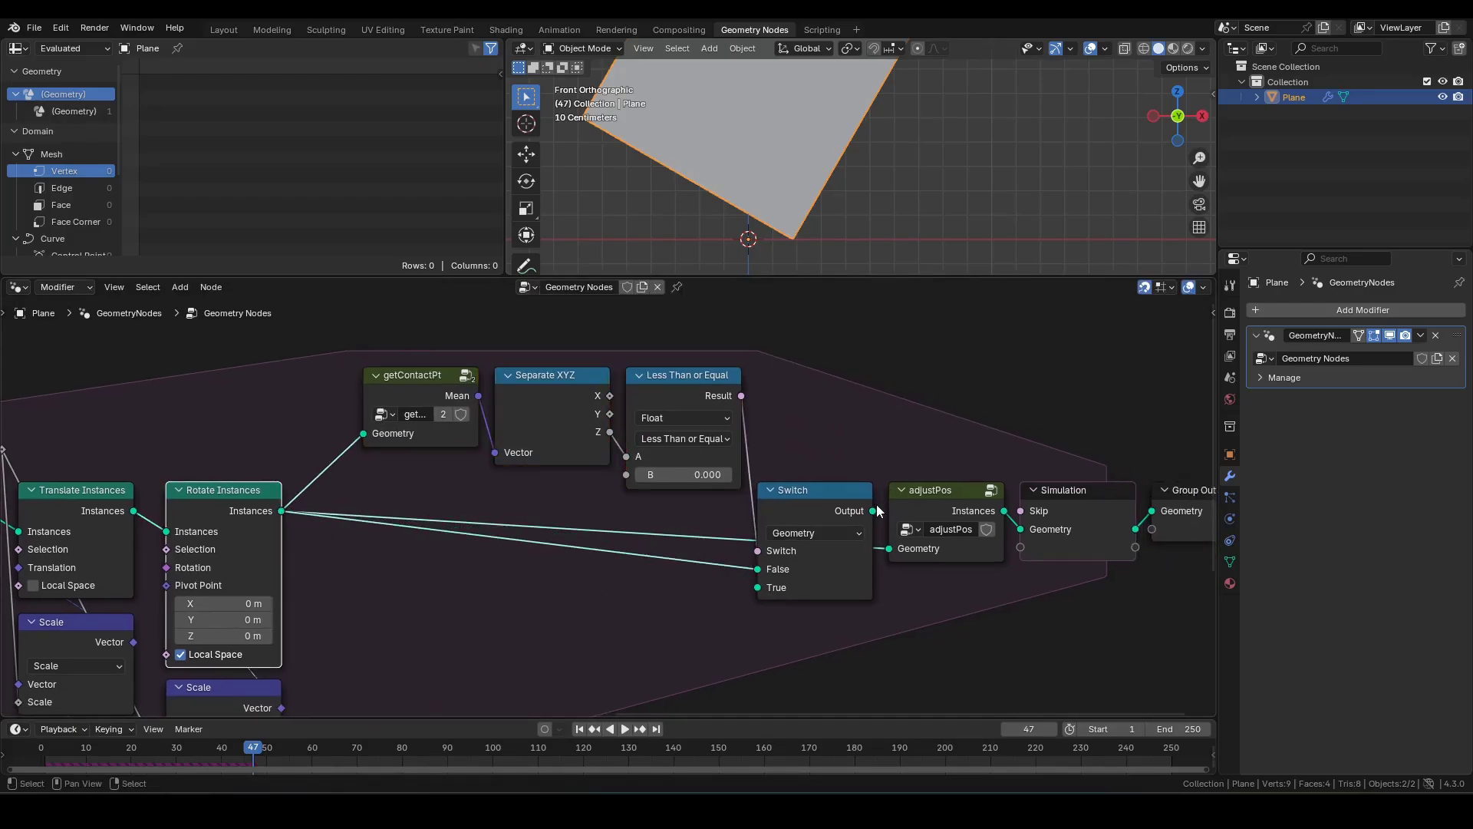
pyautogui.moveTo(873, 512); pyautogui.dragTo(889, 548)
# Step: Scrub the timeline back to frame 14
pyautogui.scroll(-2, 648, 551)
pyautogui.moveTo(254, 753); pyautogui.dragTo(241, 754)
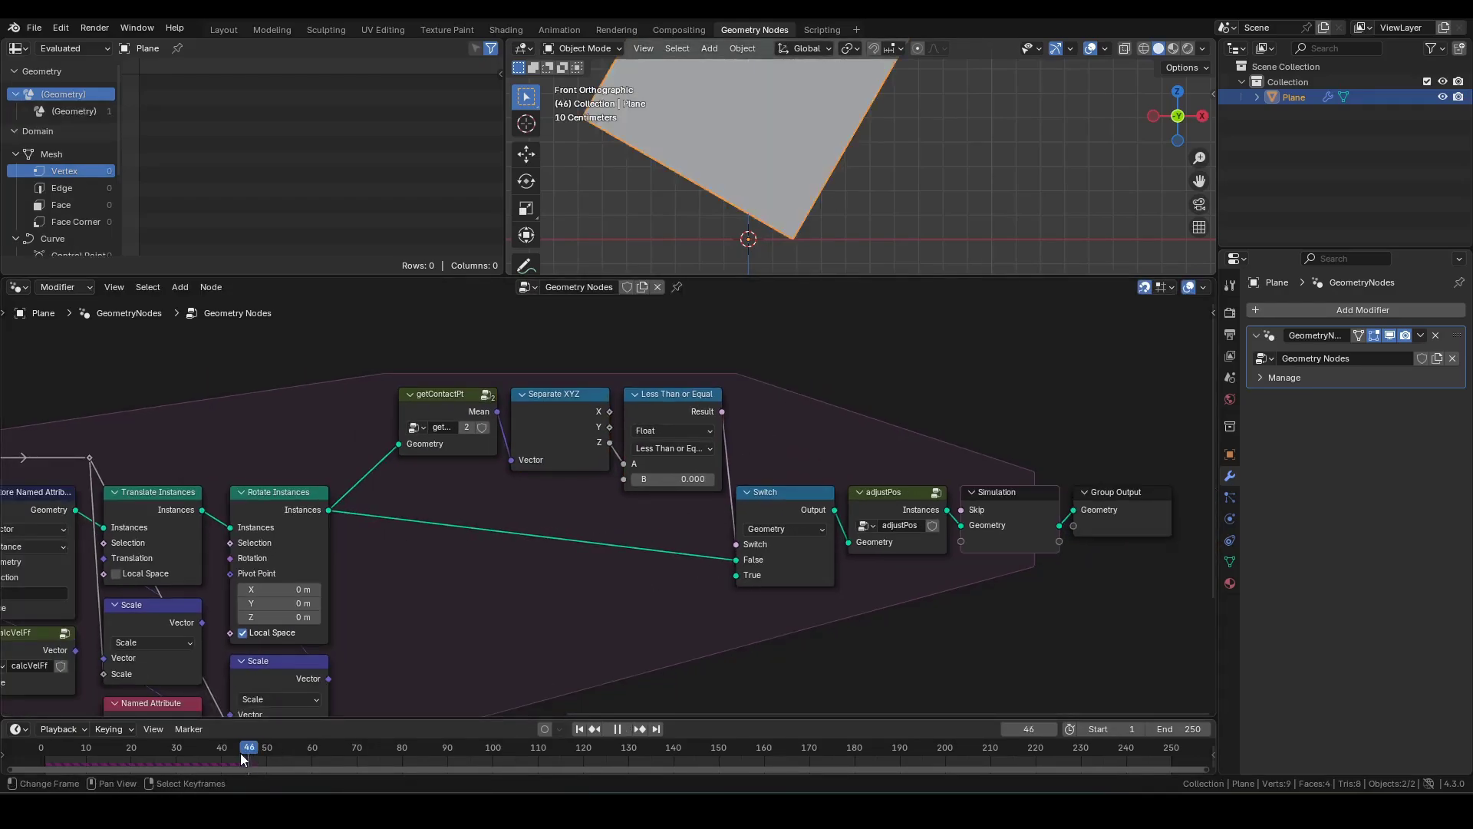
pyautogui.moveTo(132, 761)
pyautogui.mouseDown()
pyautogui.moveTo(75, 764)
pyautogui.moveTo(104, 763)
pyautogui.mouseUp()
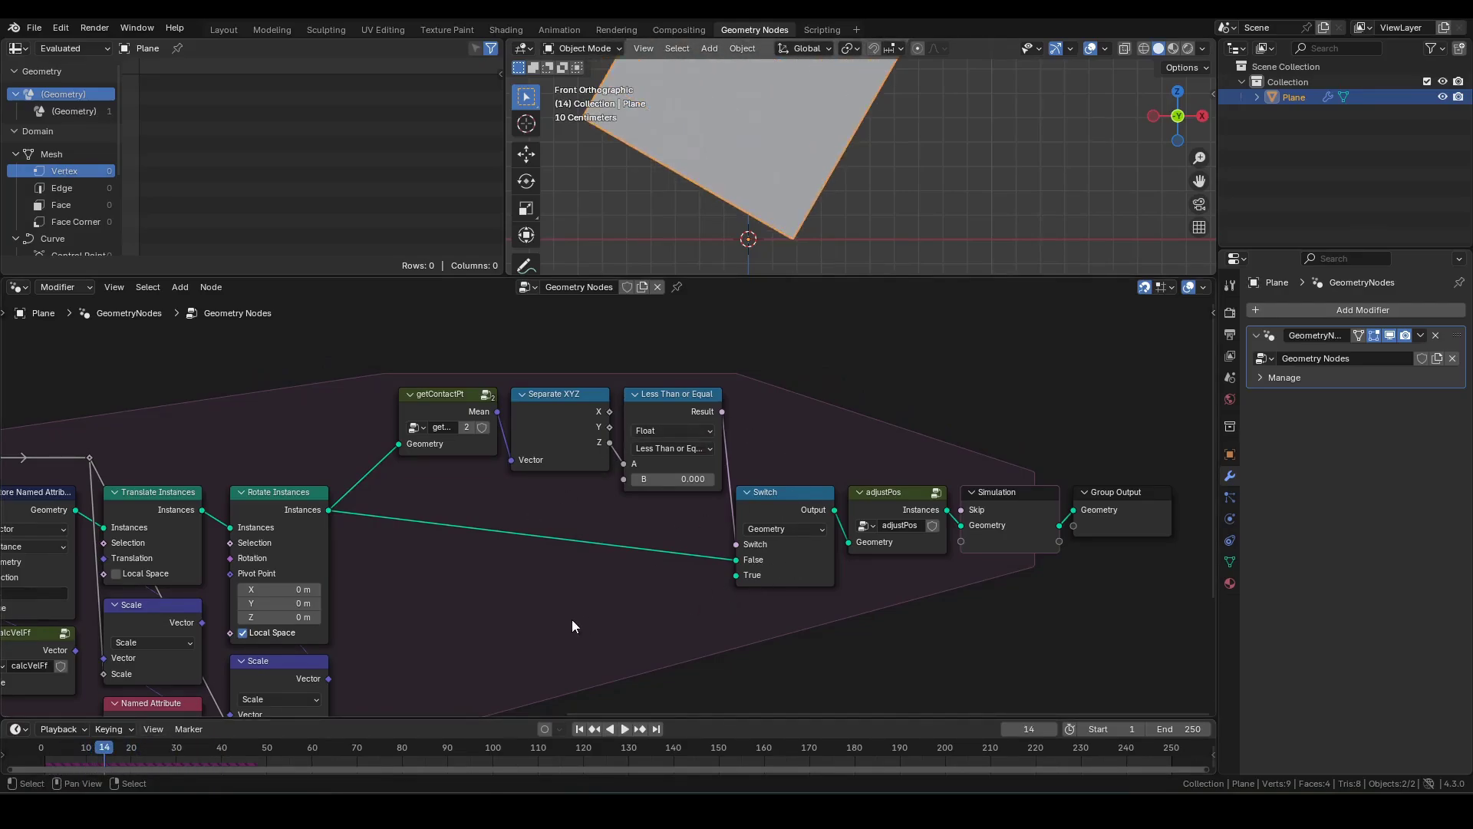
# Step: Connect Rotate Instances to the Switch's True input and place a reroute on that link below the False link
pyautogui.moveTo(517, 594); pyautogui.dragTo(576, 577, button='middle')
pyautogui.scroll(2, 795, 556)
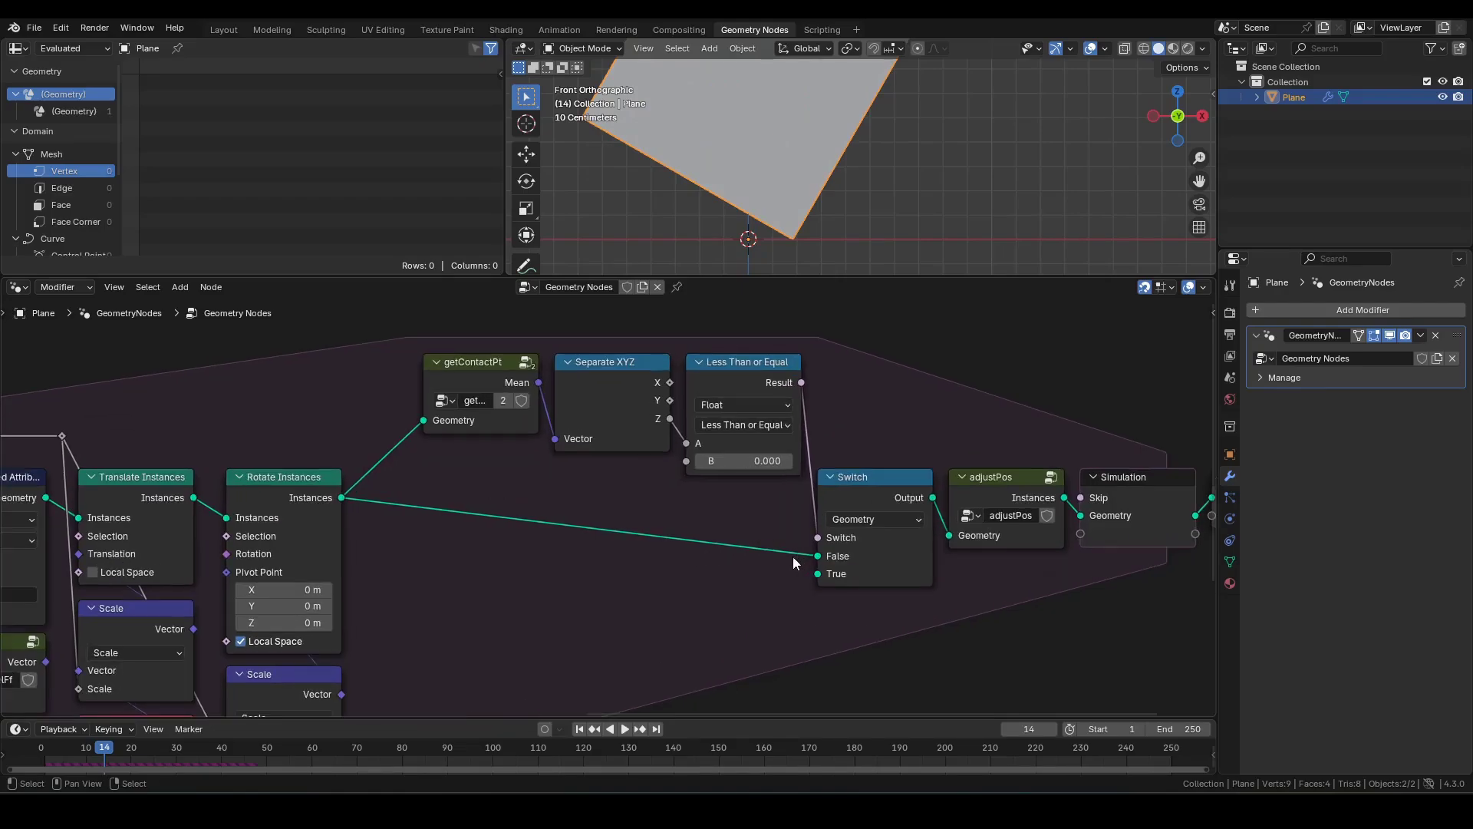
pyautogui.moveTo(342, 497); pyautogui.dragTo(818, 575)
pyautogui.moveTo(770, 558)
pyautogui.keyDown('shift'); pyautogui.mouseDown(button='right')
pyautogui.moveTo(627, 611)
pyautogui.moveTo(726, 592)
pyautogui.mouseUp(button='right'); pyautogui.keyUp('shift')
pyautogui.press('g')
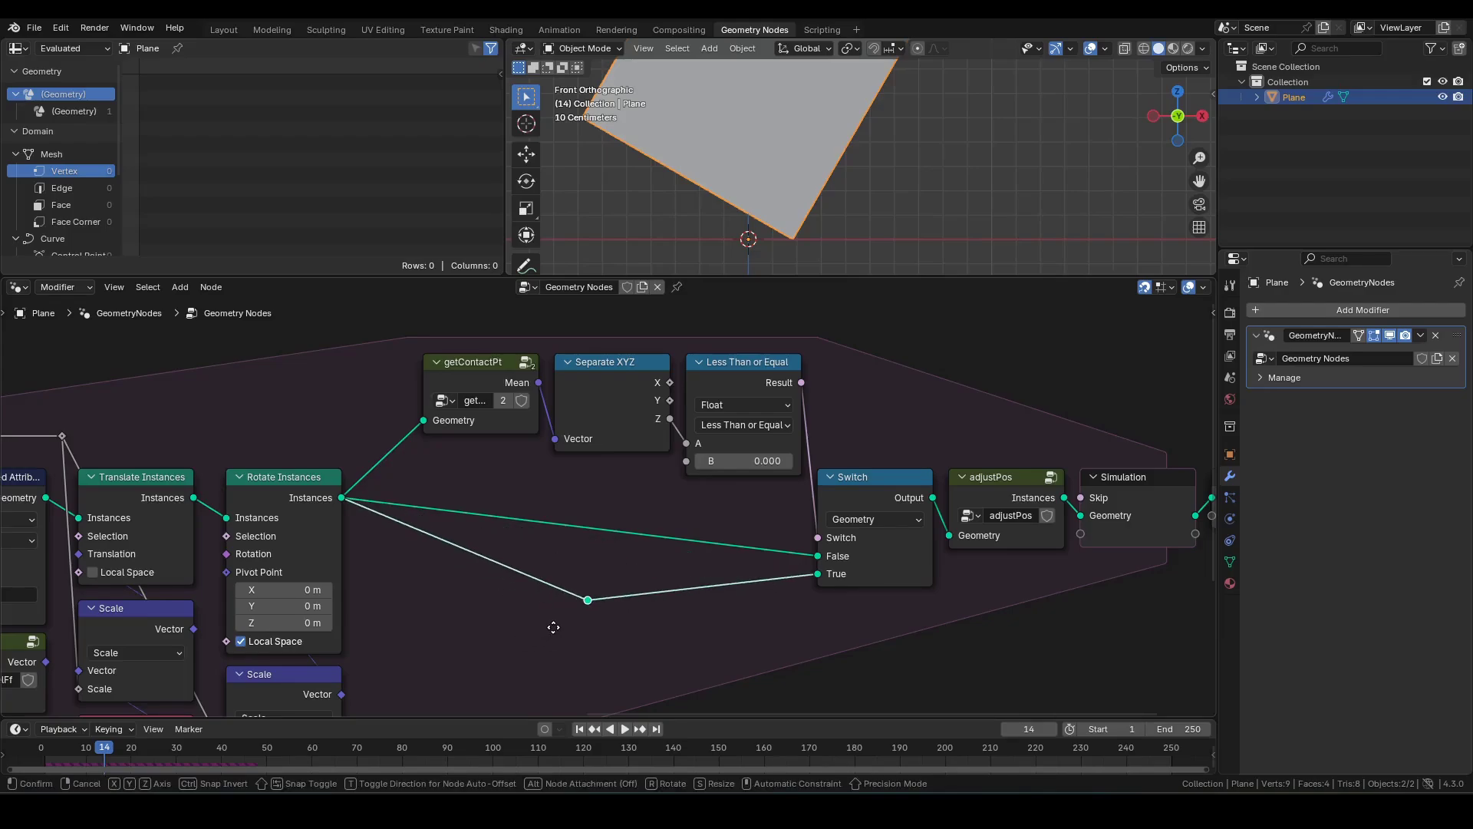
pyautogui.click(554, 628)
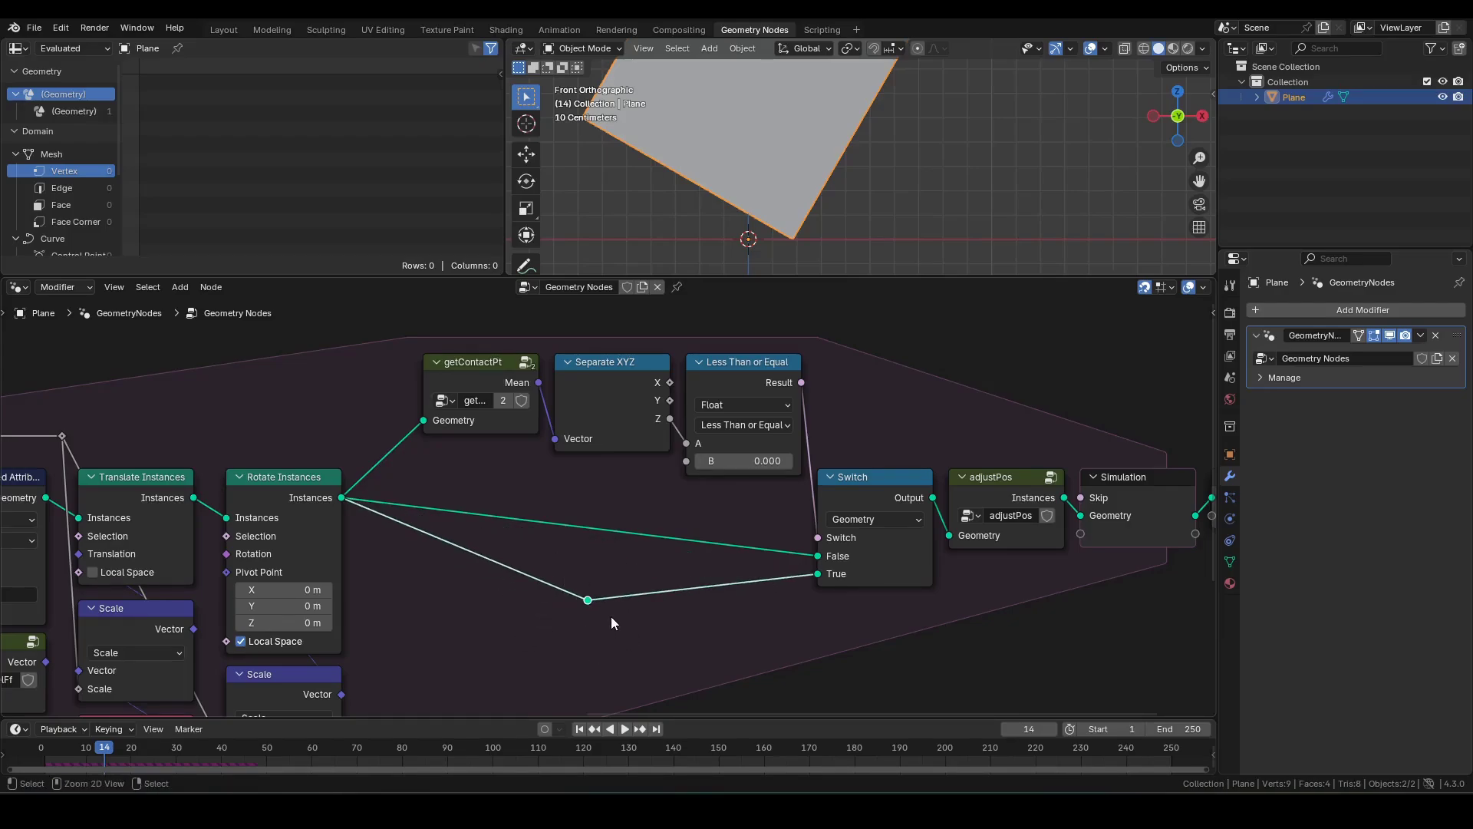
# Step: Turn the reroute into a node group, remove the reroute inside so input links directly to output, and leave the group
pyautogui.hotkey('ctrl', 'g')
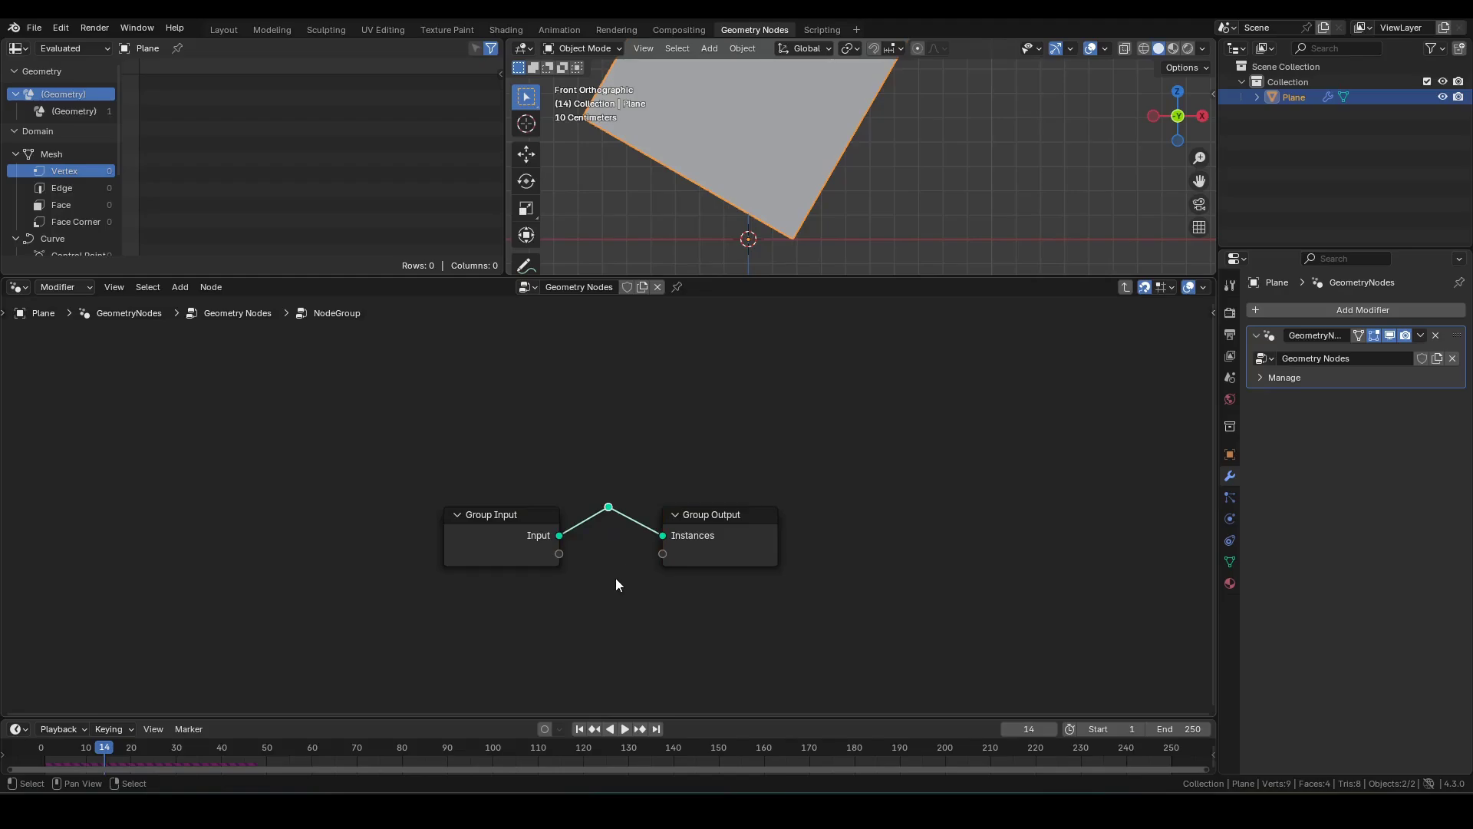
pyautogui.hotkey('ctrl', 'x')
pyautogui.moveTo(433, 515); pyautogui.dragTo(687, 631)
pyautogui.press('g')
pyautogui.click(629, 590)
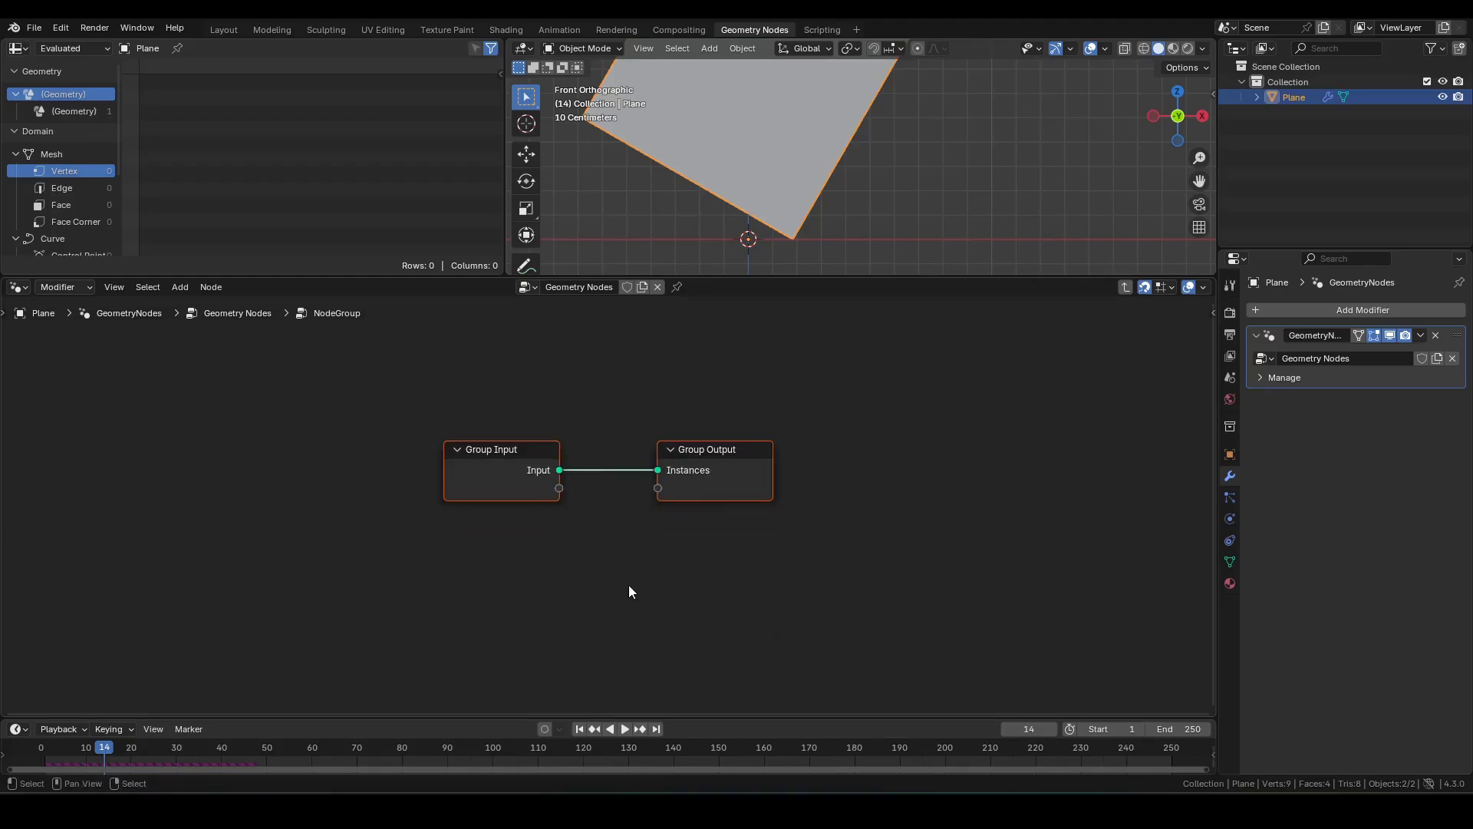
pyautogui.press('Tab')
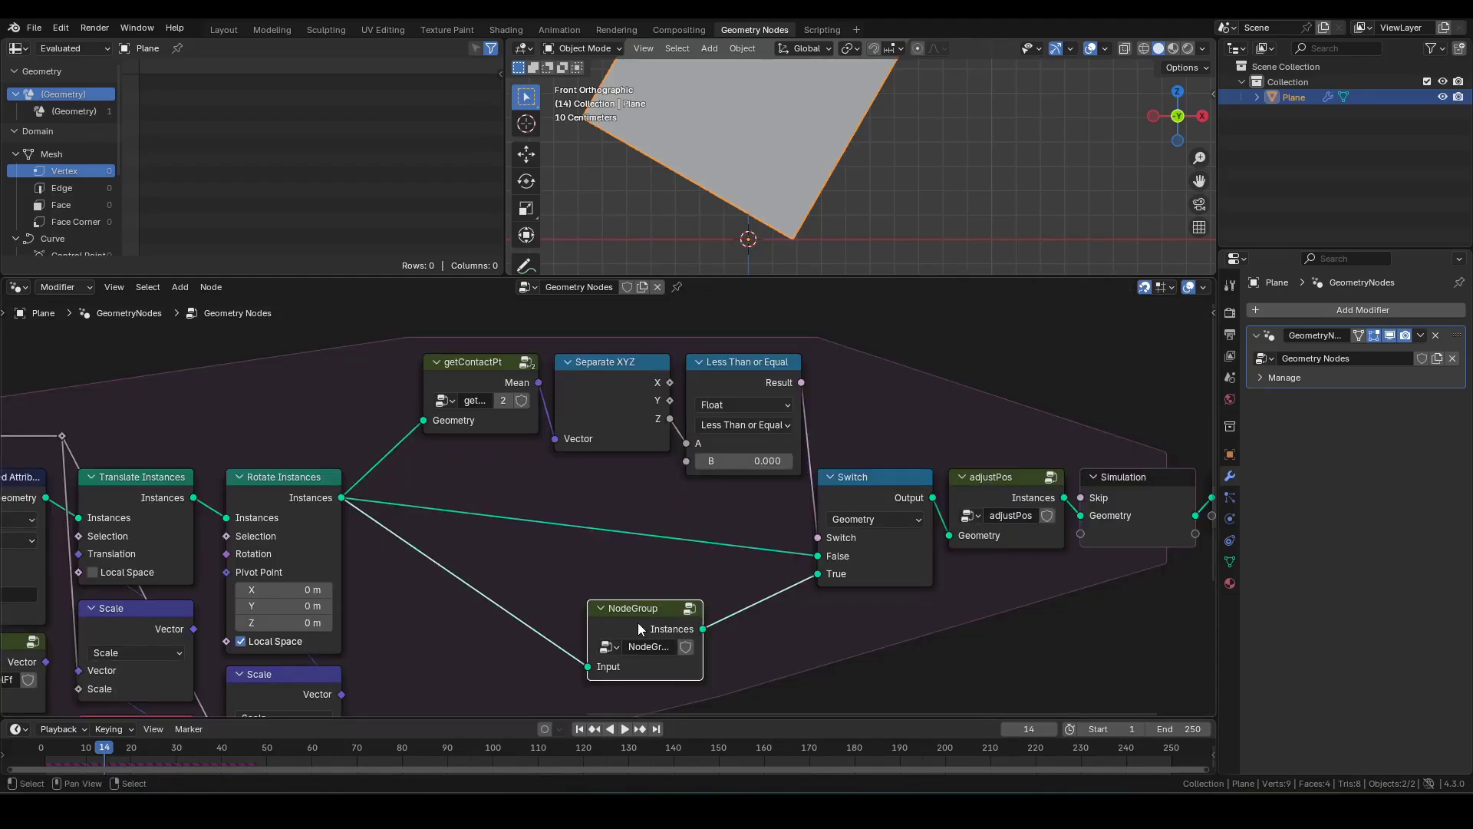
# Step: Rename the new node group on the Switch's True branch groundCollision
pyautogui.doubleClick(643, 646)
pyautogui.press('BackSpace')
pyautogui.write('groundCollision')
pyautogui.press('Return')
# Step: Tidy the Rotate Instances links with aligned reroutes that branch vertically to getContactPt and groundCollision
pyautogui.keyDown('shift'); pyautogui.moveTo(385, 428); pyautogui.dragTo(385, 550, button='right'); pyautogui.keyUp('shift')
pyautogui.hotkey('ctrl', 'z')
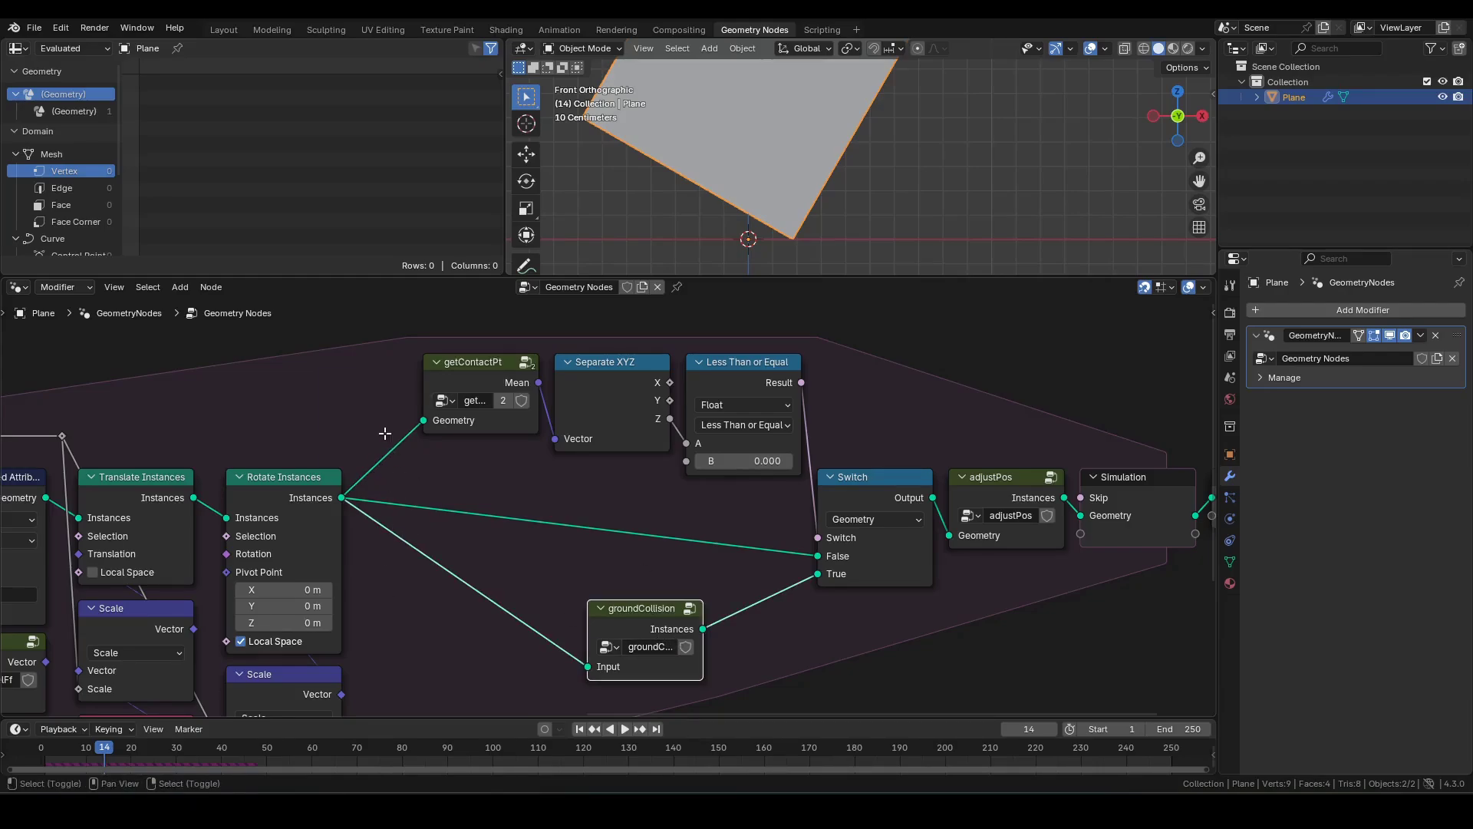
pyautogui.keyDown('shift'); pyautogui.moveTo(384, 430); pyautogui.dragTo(386, 560, button='right'); pyautogui.keyUp('shift')
pyautogui.moveTo(381, 451)
pyautogui.keyDown('shift'); pyautogui.mouseDown(button='right')
pyautogui.moveTo(437, 461)
pyautogui.moveTo(368, 579)
pyautogui.mouseUp(button='right'); pyautogui.keyUp('shift')
pyautogui.press('g')
pyautogui.click(424, 426)
pyautogui.press('g')
pyautogui.click(385, 424)
pyautogui.moveTo(384, 424); pyautogui.dragTo(391, 429)
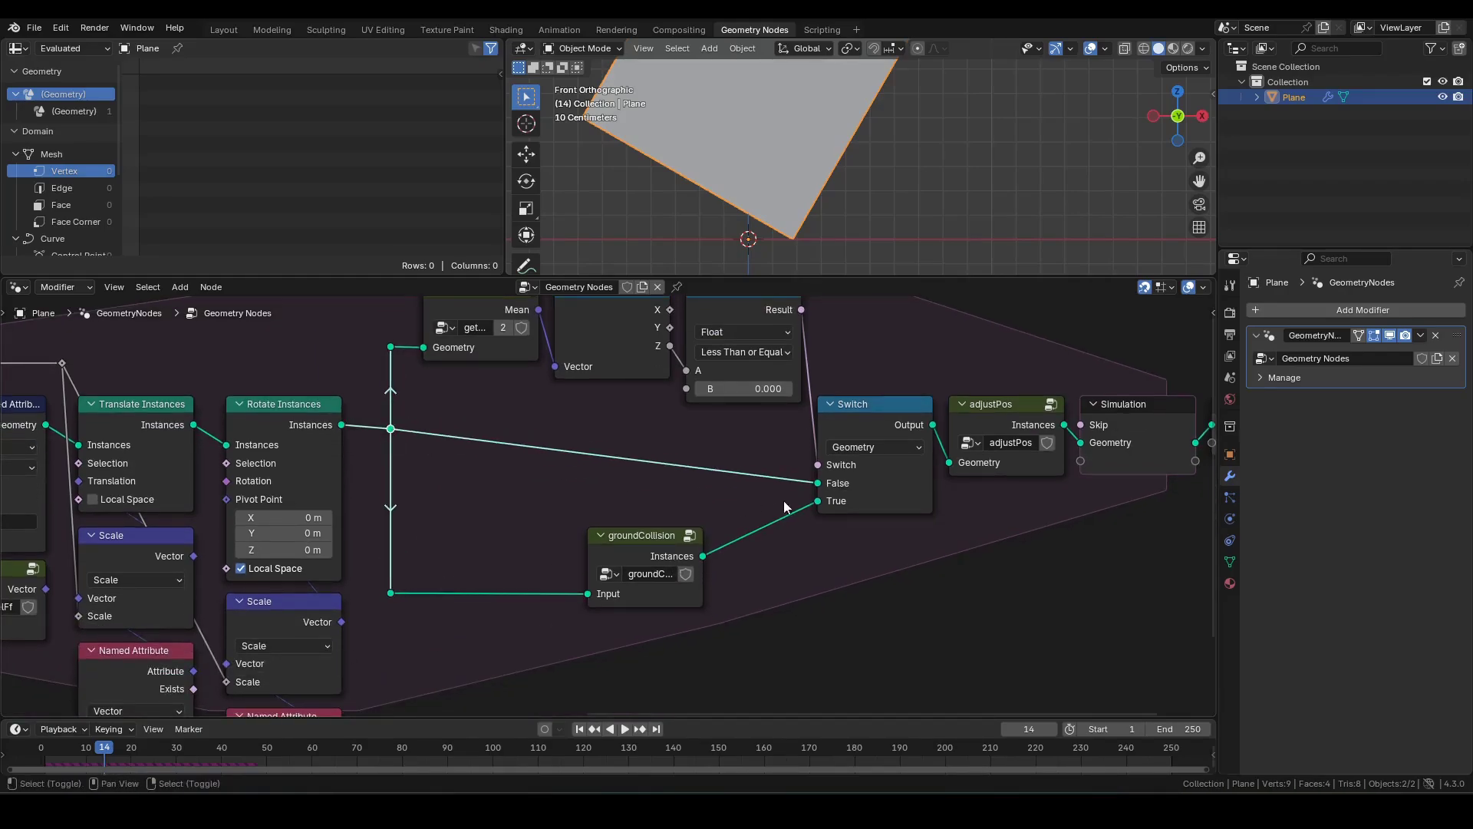
# Step: Hide the unused sockets of the Separate XYZ node after getContactPt
pyautogui.moveTo(782, 504); pyautogui.dragTo(682, 579, button='middle')
pyautogui.click(526, 389)
pyautogui.hotkey('ctrl', 'h')
pyautogui.moveTo(567, 570); pyautogui.dragTo(541, 545, button='middle')
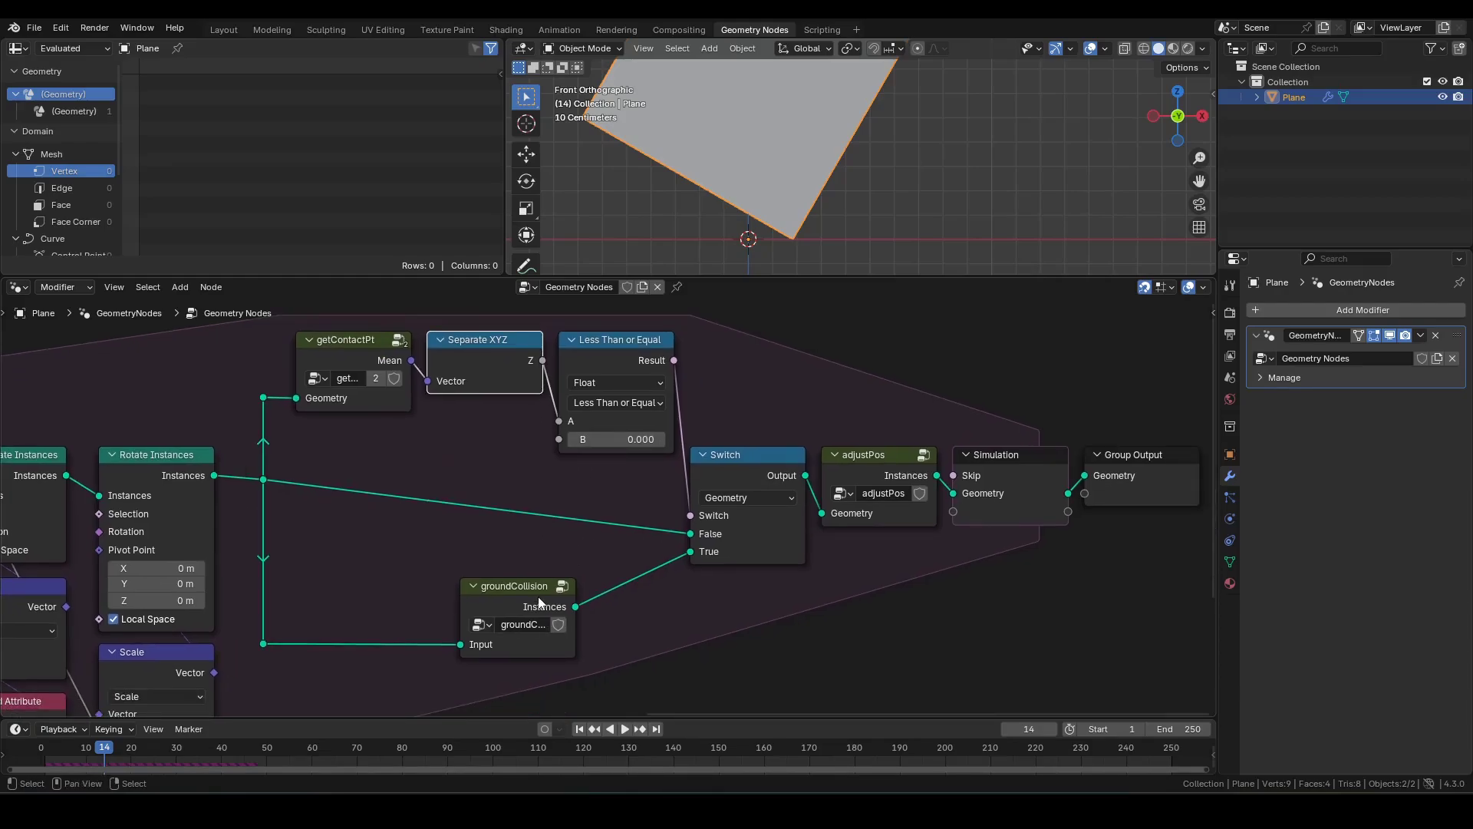
# Step: Enter the groundCollision group for editing
pyautogui.click(536, 592)
pyautogui.press('Tab')
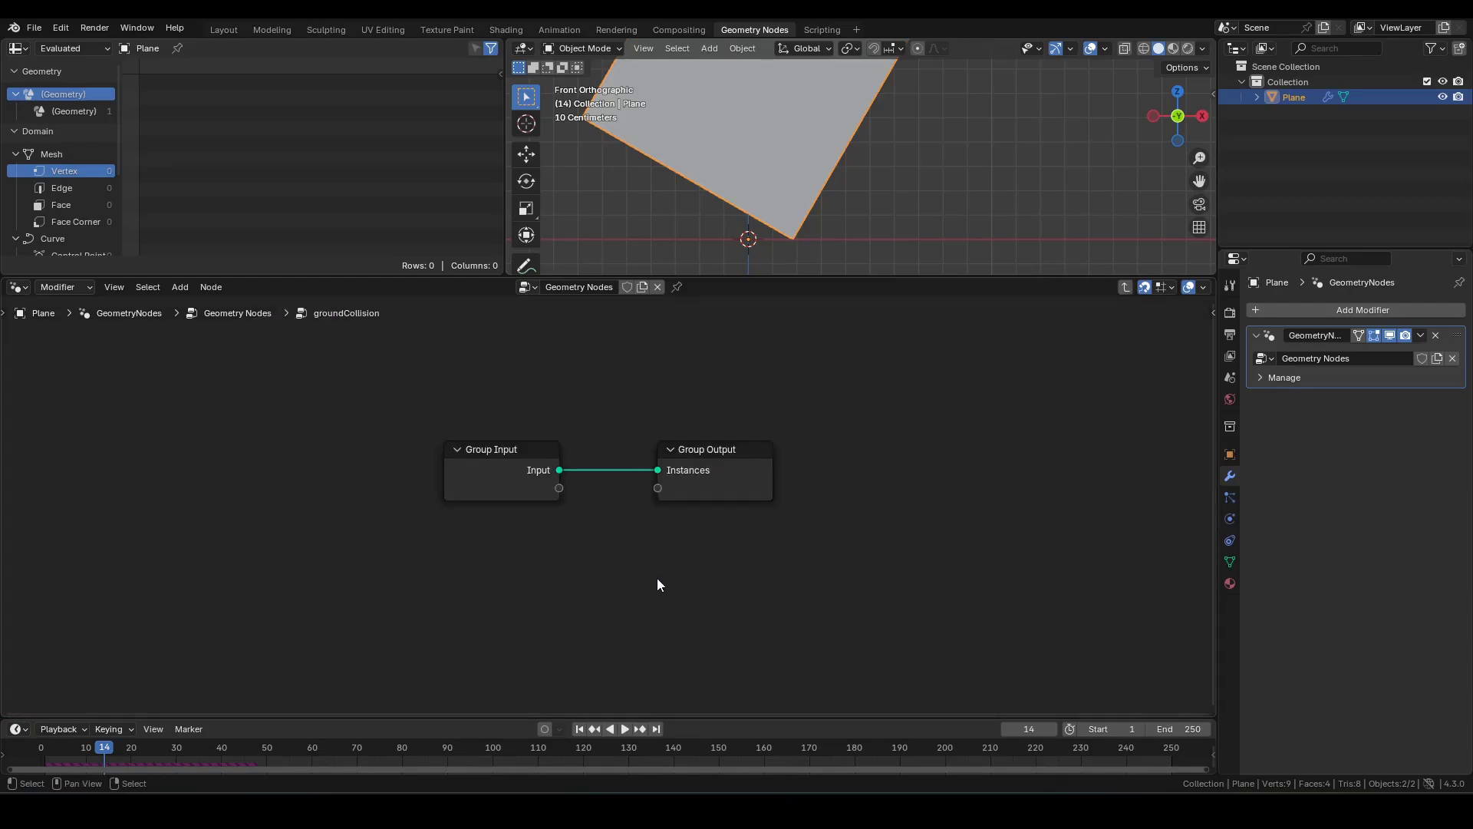
pyautogui.moveTo(656, 577); pyautogui.dragTo(625, 552, button='middle')
pyautogui.scroll(2, 615, 541)
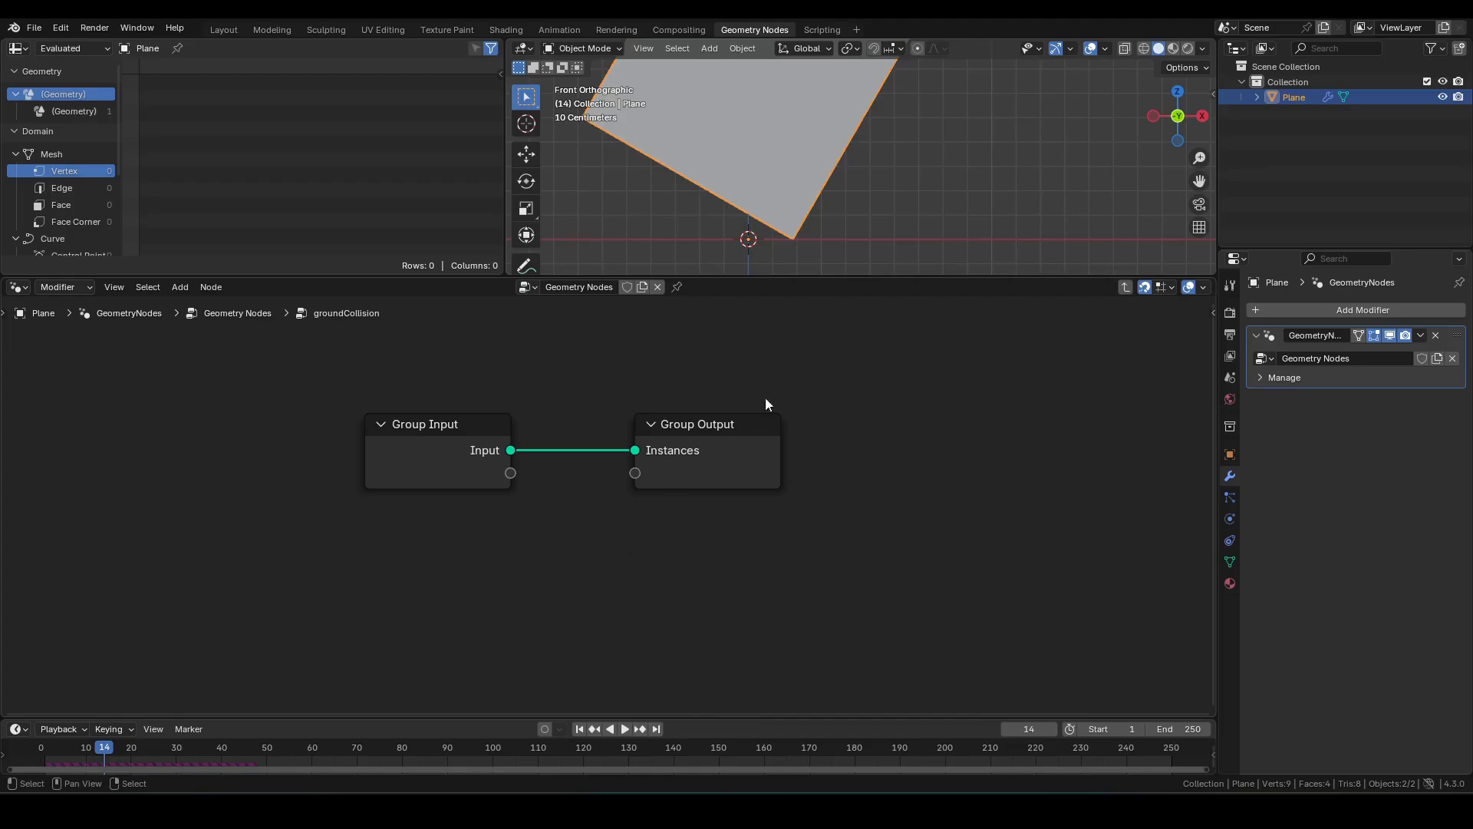
# Step: Annotate the enlarged 3D view with a line from the square's centre to its contact corner and arrows downward and up-left from the centre
pyautogui.hotkey('ctrl', 'space')
pyautogui.keyDown('shift'); pyautogui.moveTo(684, 419); pyautogui.dragTo(767, 482, button='middle'); pyautogui.keyUp('shift')
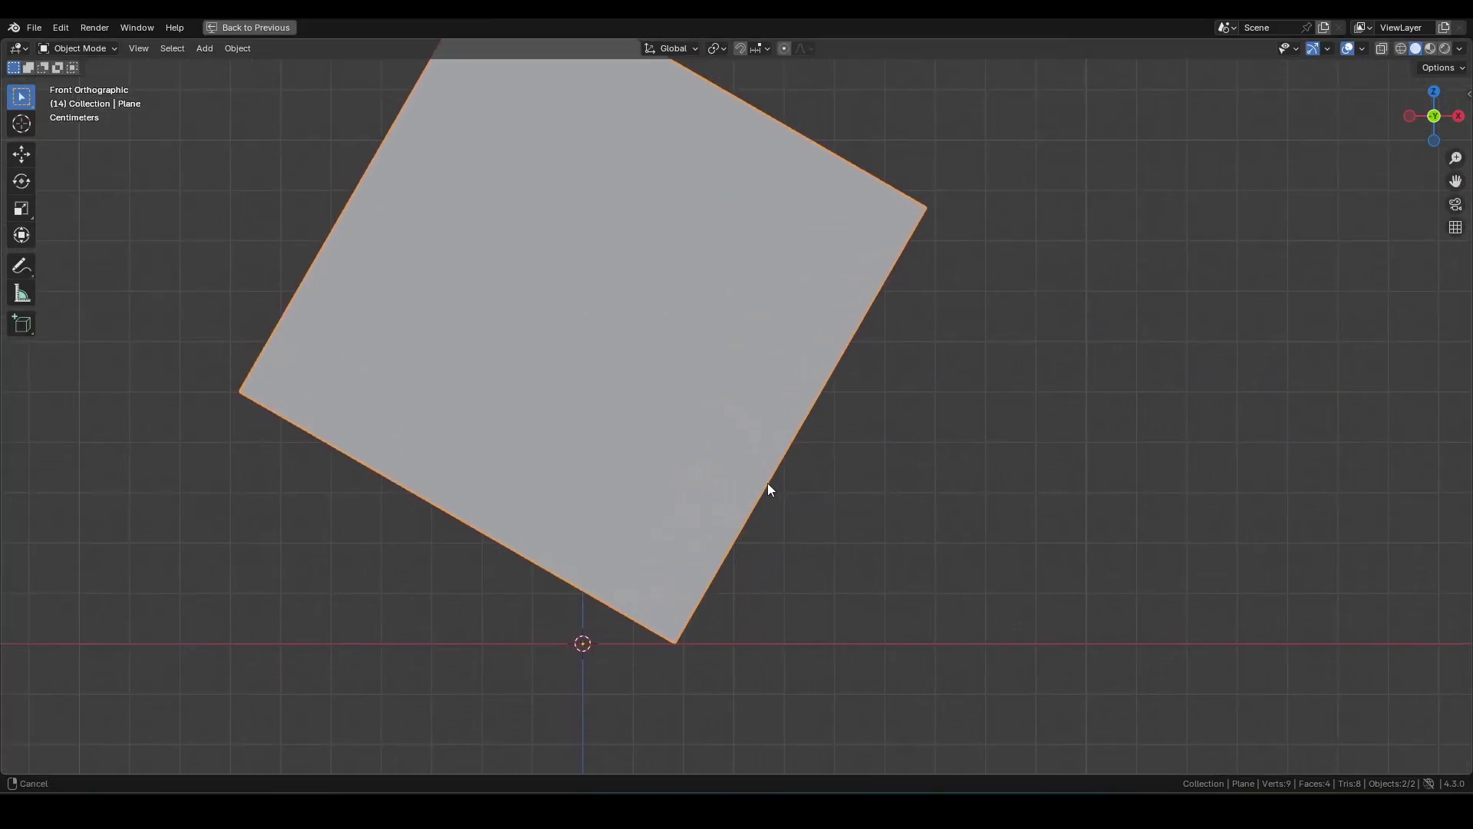
pyautogui.scroll(-1, 758, 488)
pyautogui.keyDown('shift'); pyautogui.moveTo(700, 449); pyautogui.dragTo(703, 501, button='middle'); pyautogui.keyUp('shift')
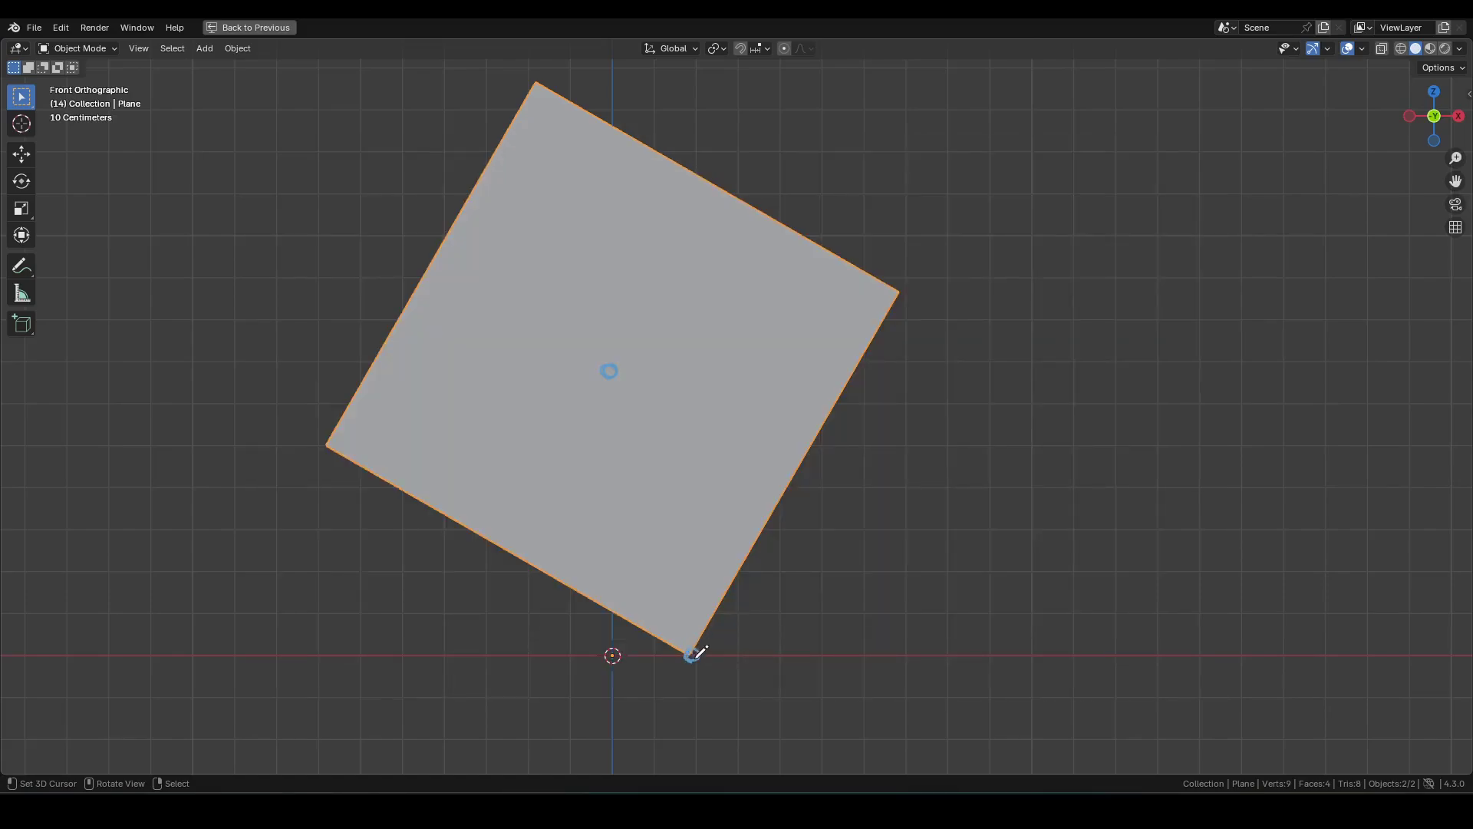
pyautogui.moveTo(609, 371); pyautogui.dragTo(600, 523)
pyautogui.moveTo(694, 656); pyautogui.dragTo(701, 630)
pyautogui.moveTo(649, 471); pyautogui.dragTo(628, 379)
pyautogui.moveTo(585, 292); pyautogui.dragTo(557, 295)
pyautogui.hotkey('ctrl', 'space')
pyautogui.scroll(-2, 887, 183)
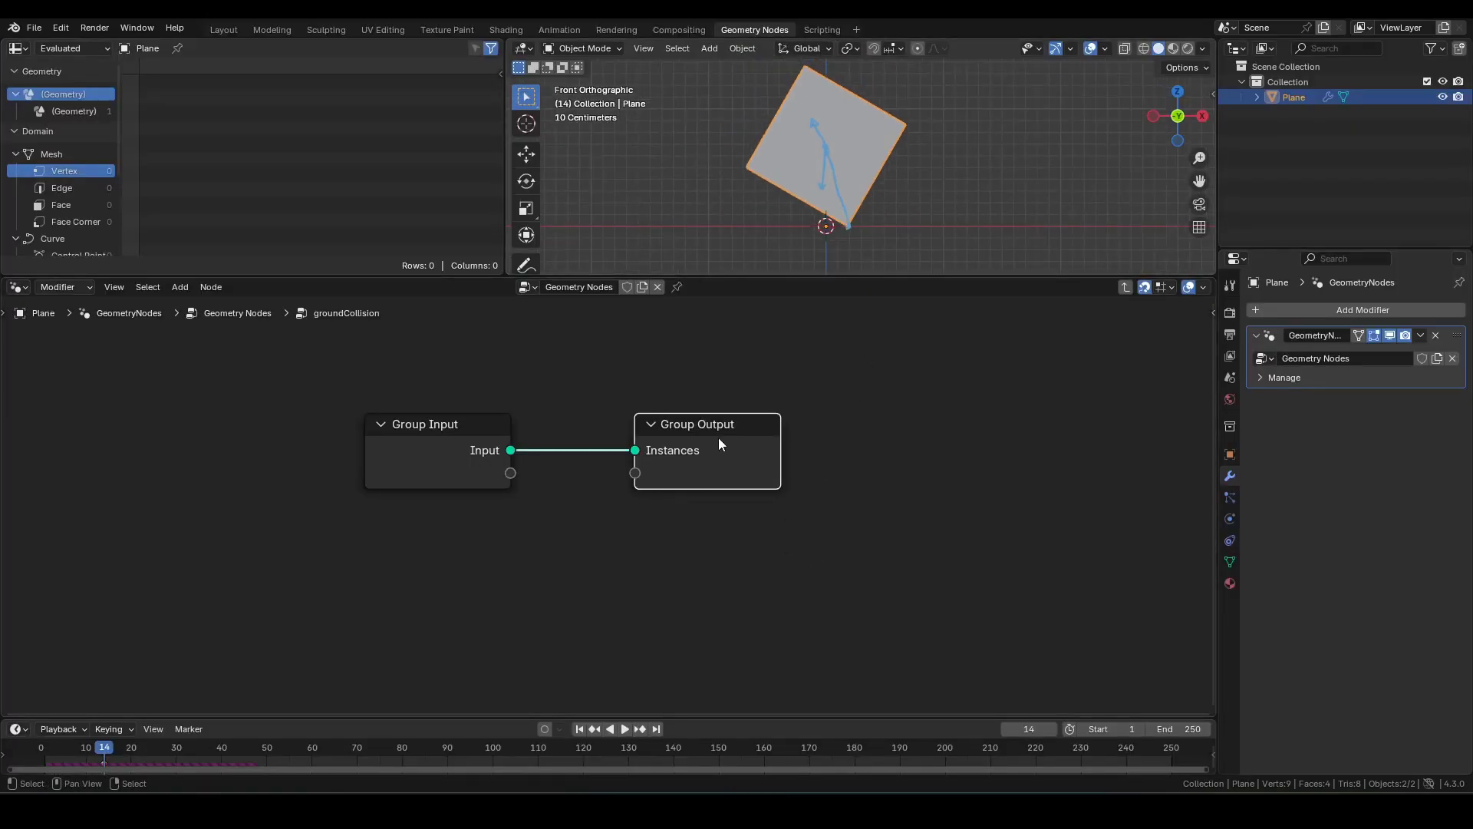
# Step: Move Group Output away from Group Input and insert a Store Named Attribute node directly before it
pyautogui.moveTo(718, 444); pyautogui.dragTo(1112, 419)
pyautogui.press('Home')
pyautogui.press('F3')
pyautogui.write('sna')
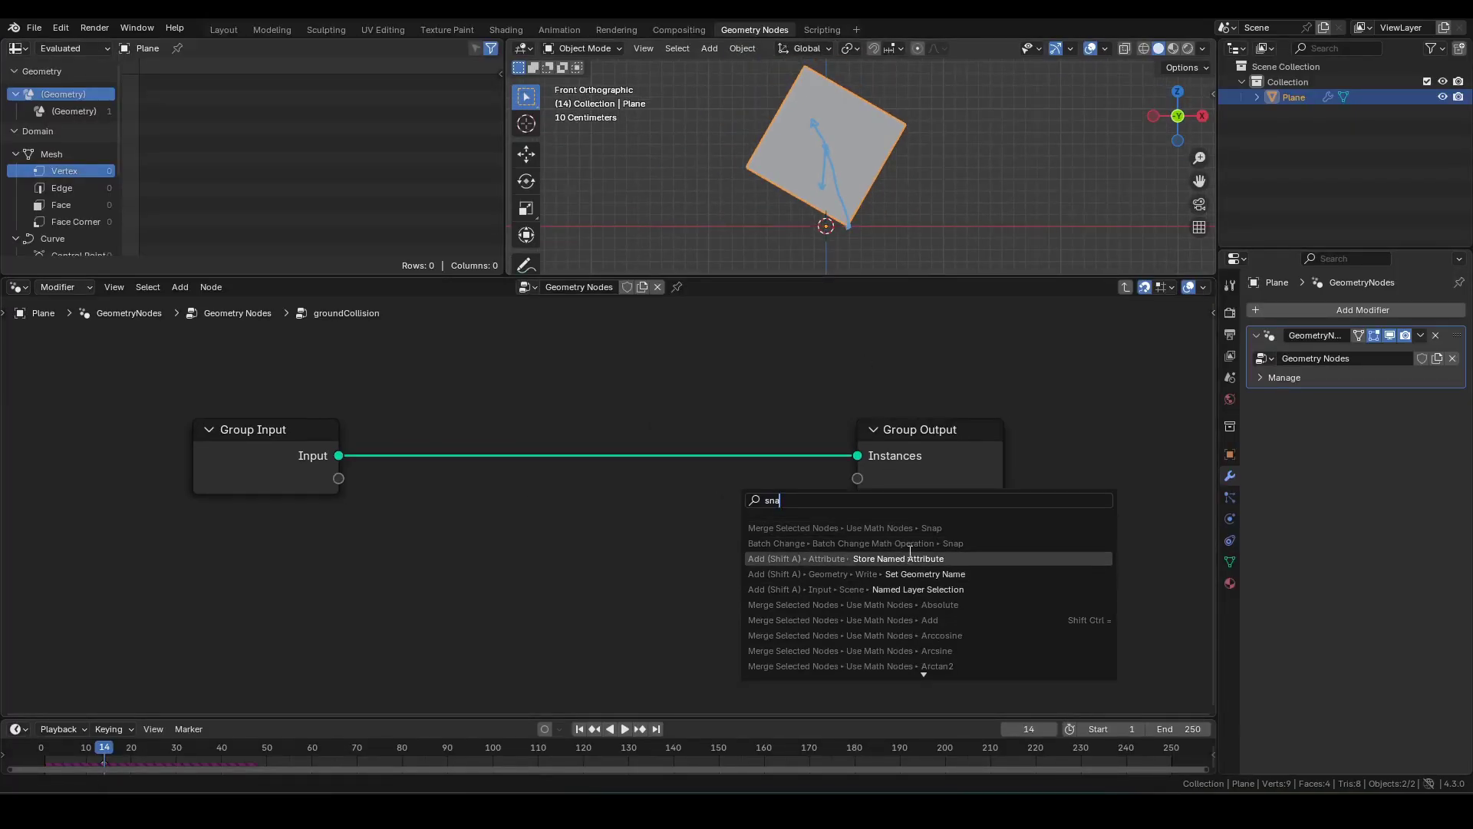
pyautogui.press('Return')
pyautogui.click(693, 414)
# Step: Set the Store Named Attribute node to the Vector type and Instance domain, with the attribute name vel
pyautogui.click(753, 483)
pyautogui.press('v')
pyautogui.click(763, 507)
pyautogui.press('i')
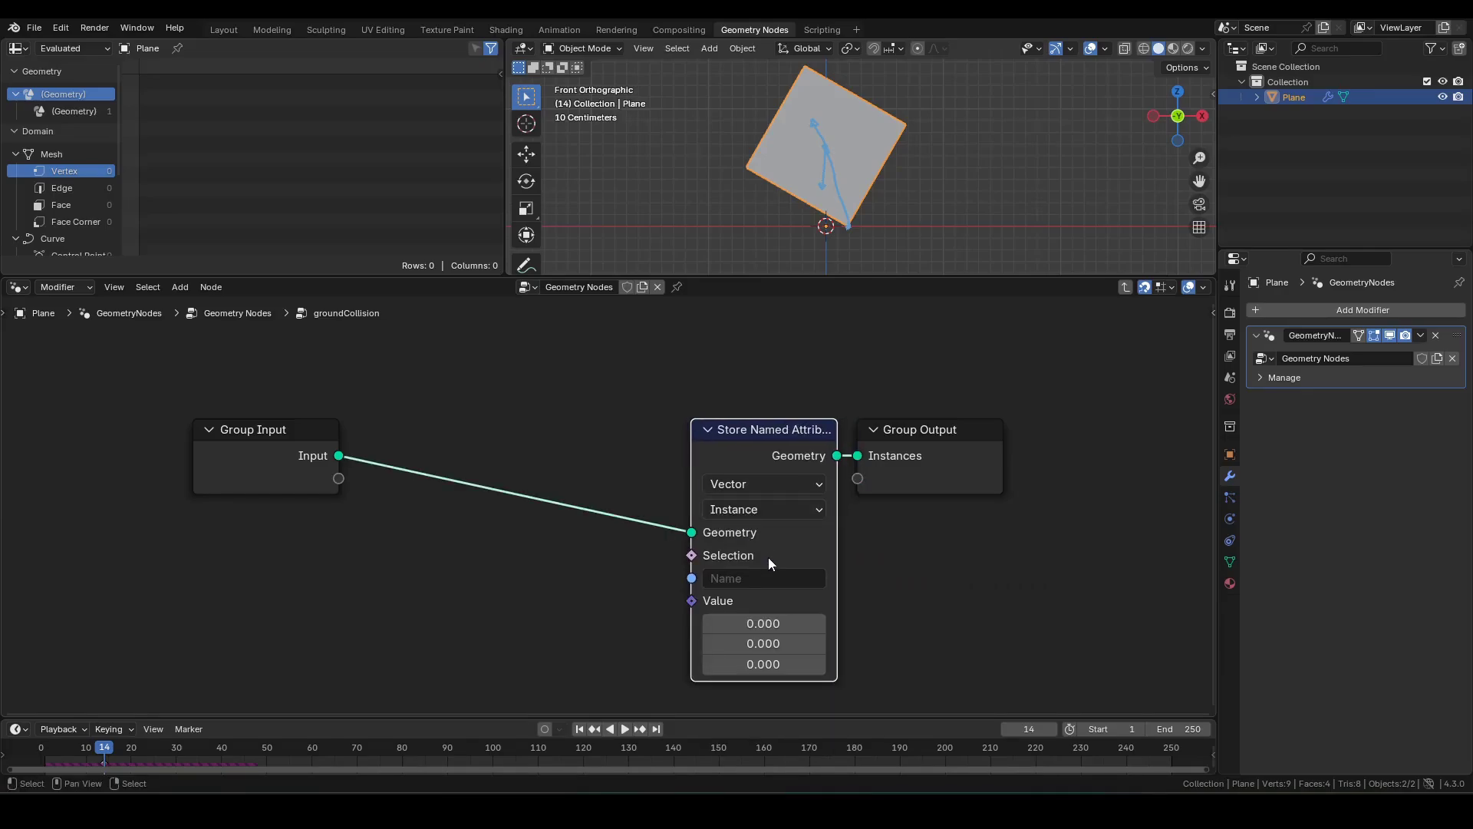
pyautogui.click(763, 577)
pyautogui.write('vel')
pyautogui.press('Return')
pyautogui.press('Home')
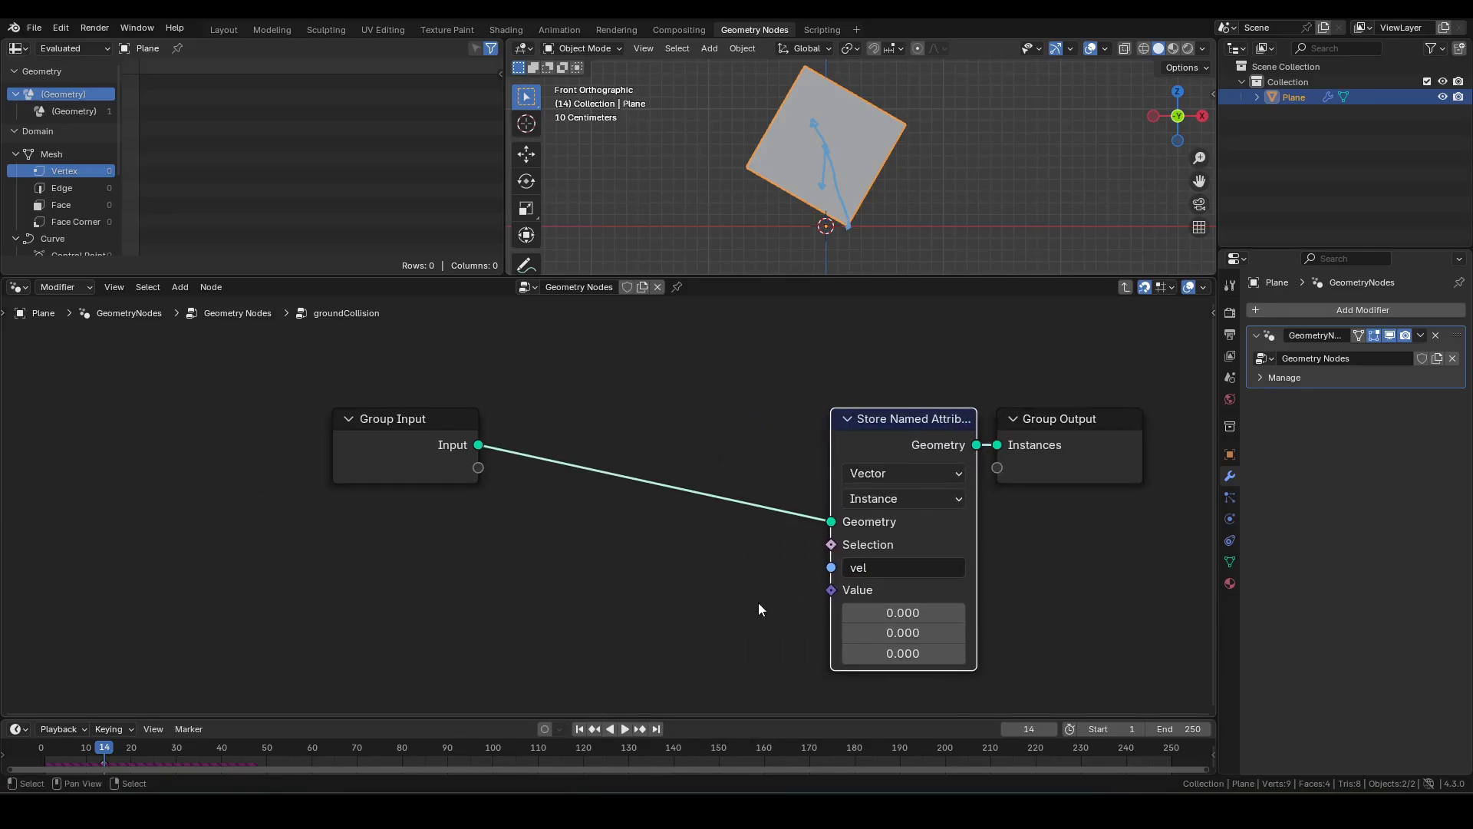
# Step: Add a Named Attribute node below Group Input that reads the vel attribute as Vector type
pyautogui.moveTo(758, 602); pyautogui.dragTo(849, 517, button='middle')
pyautogui.press('F3')
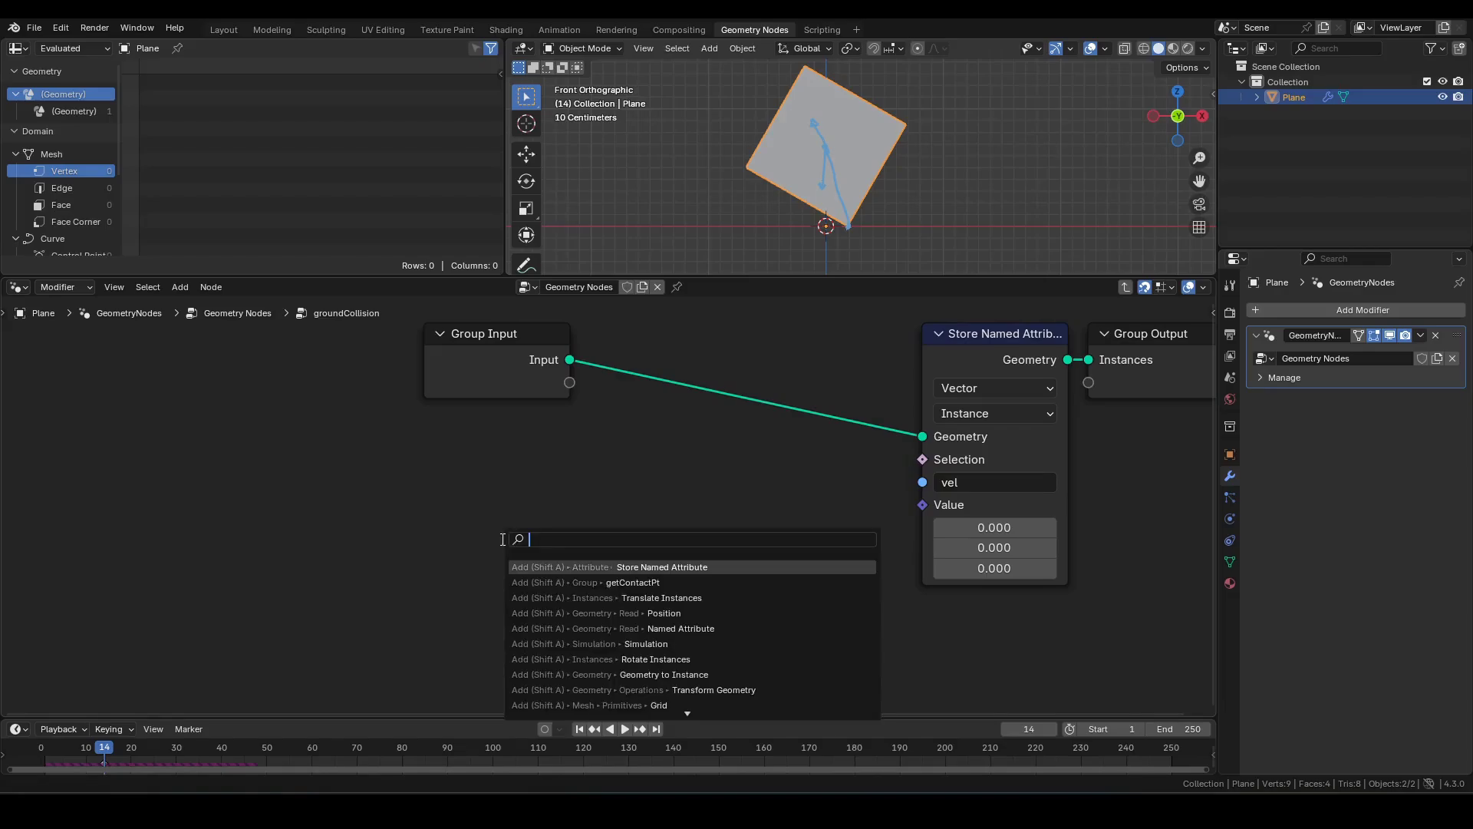
pyautogui.write('na')
pyautogui.press('Return')
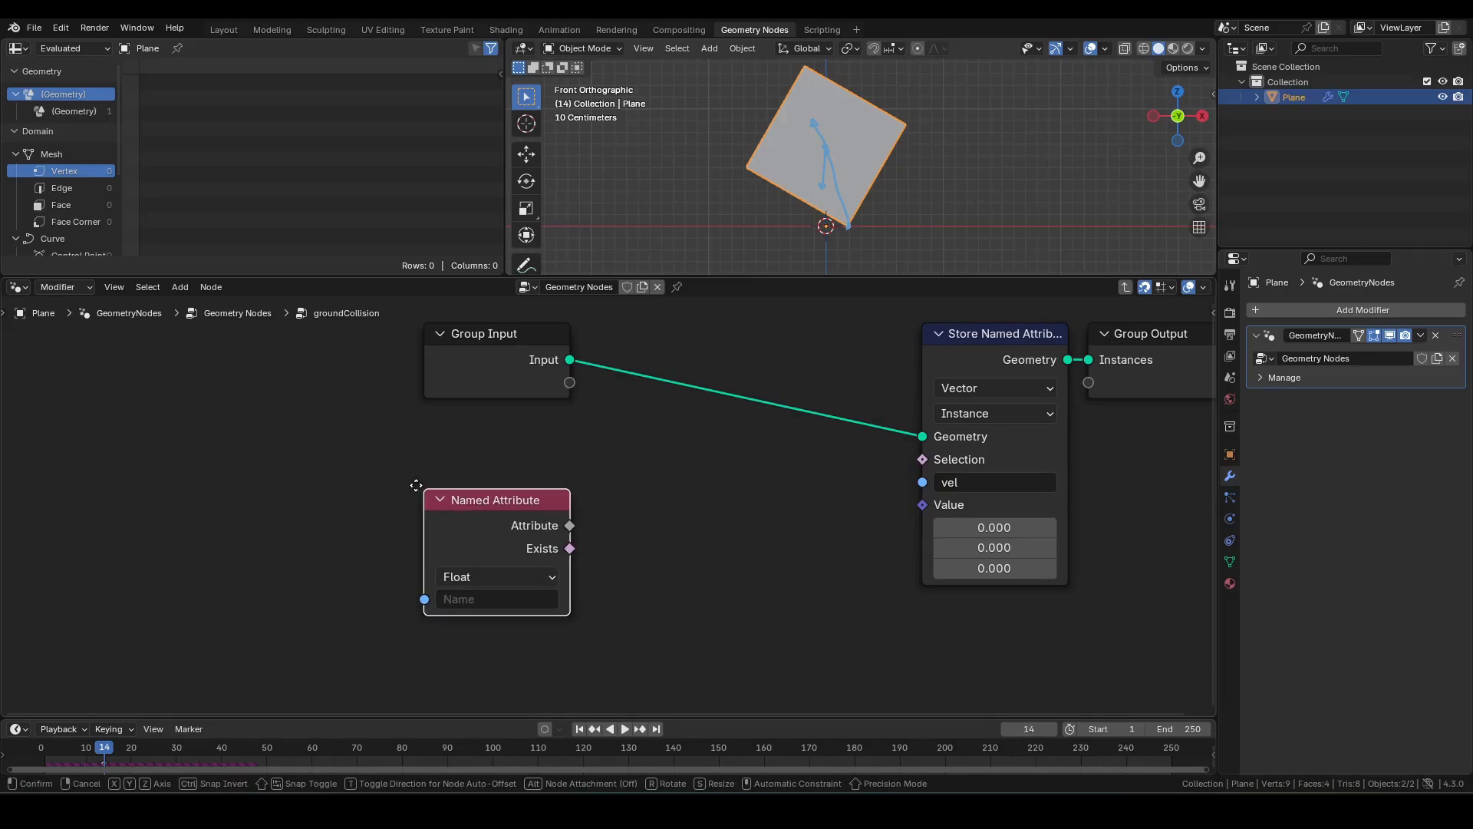
pyautogui.click(418, 499)
pyautogui.click(476, 602)
pyautogui.write('vel')
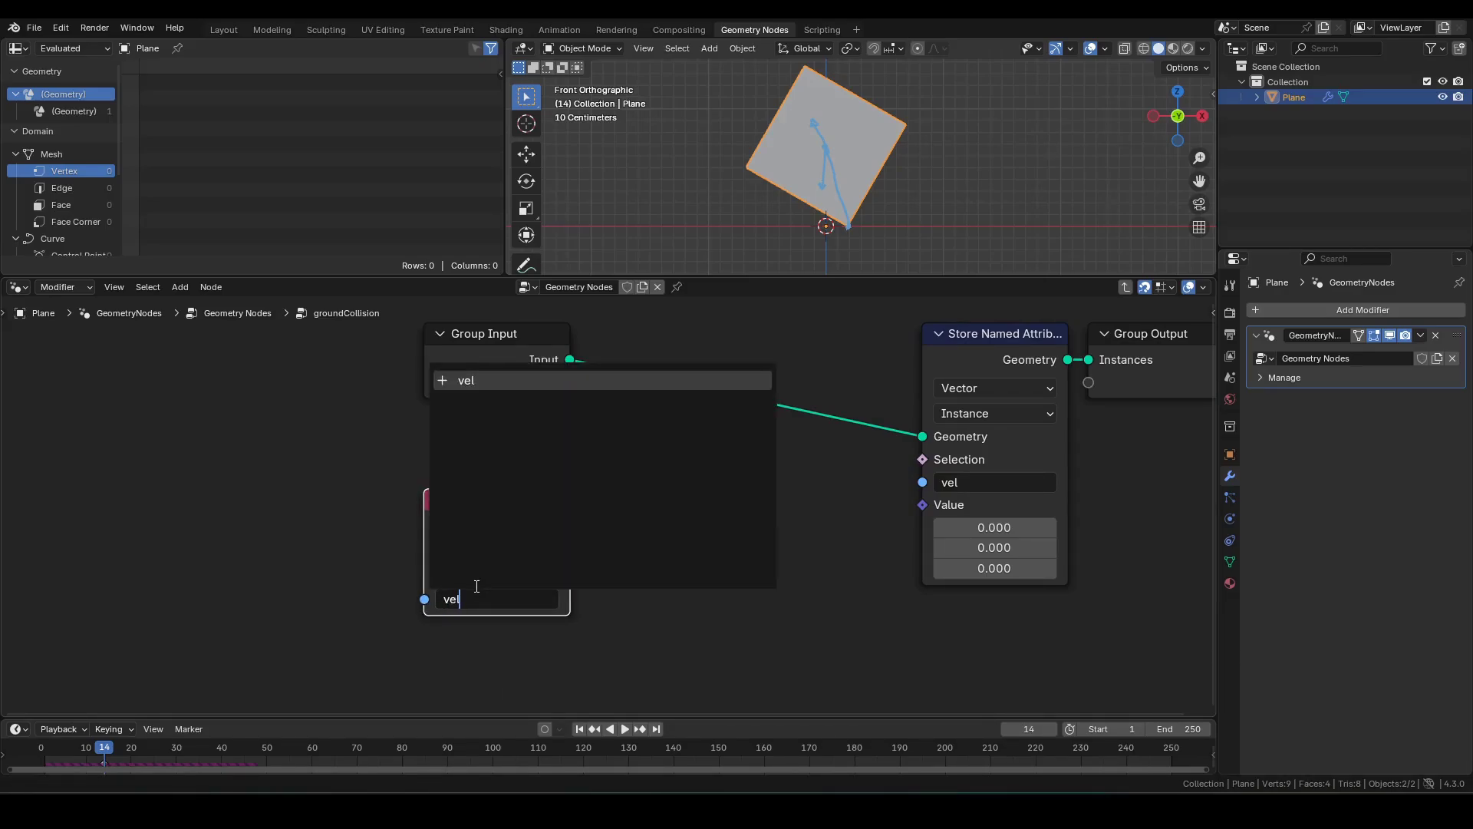
pyautogui.press('Return')
pyautogui.click(479, 591)
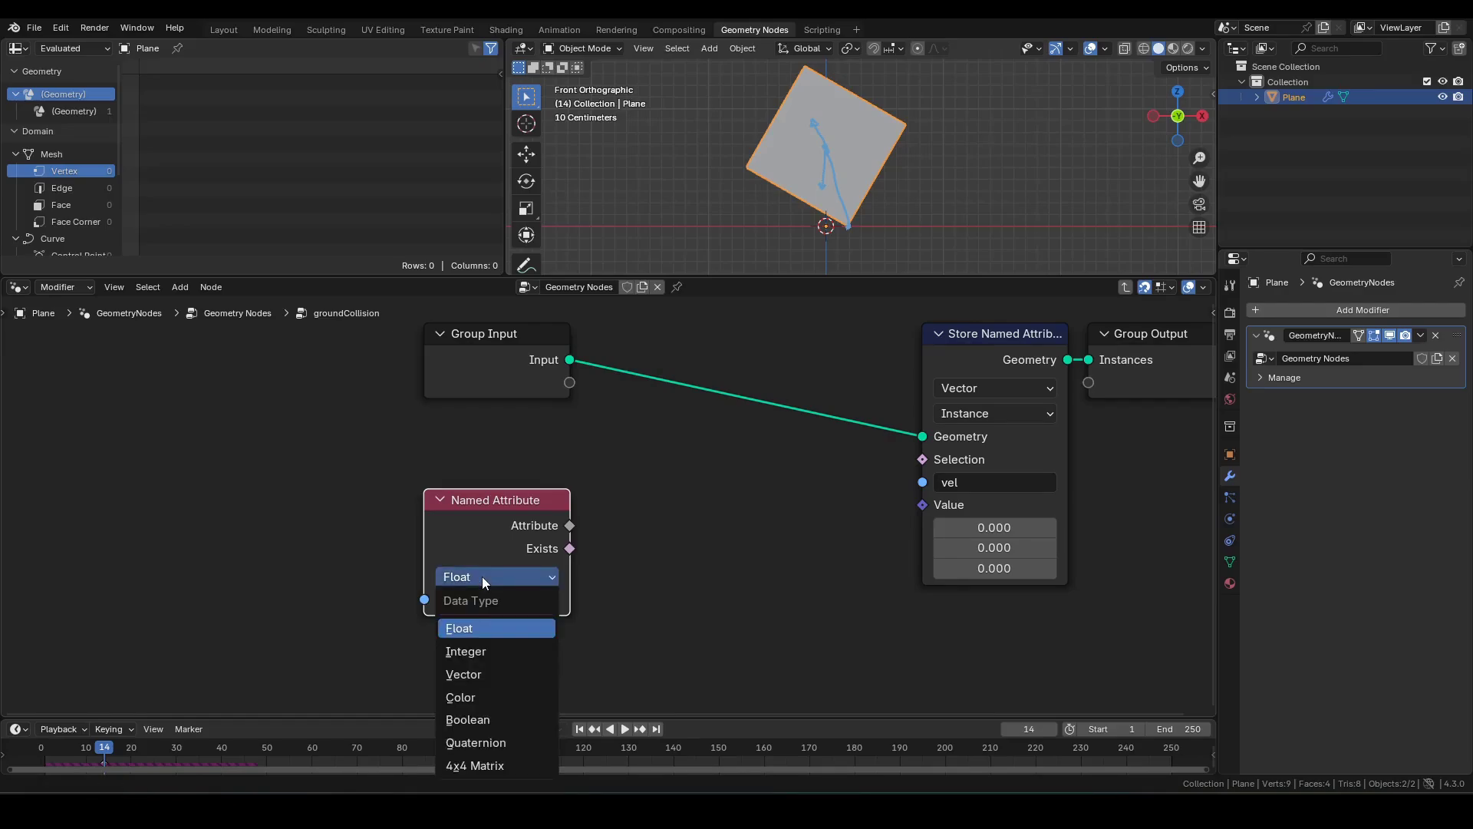
pyautogui.click(468, 675)
# Step: Add a Vector Math Reflect node fed by the vel attribute and place it beside the Named Attribute node
pyautogui.moveTo(571, 531); pyautogui.dragTo(503, 528, button='middle')
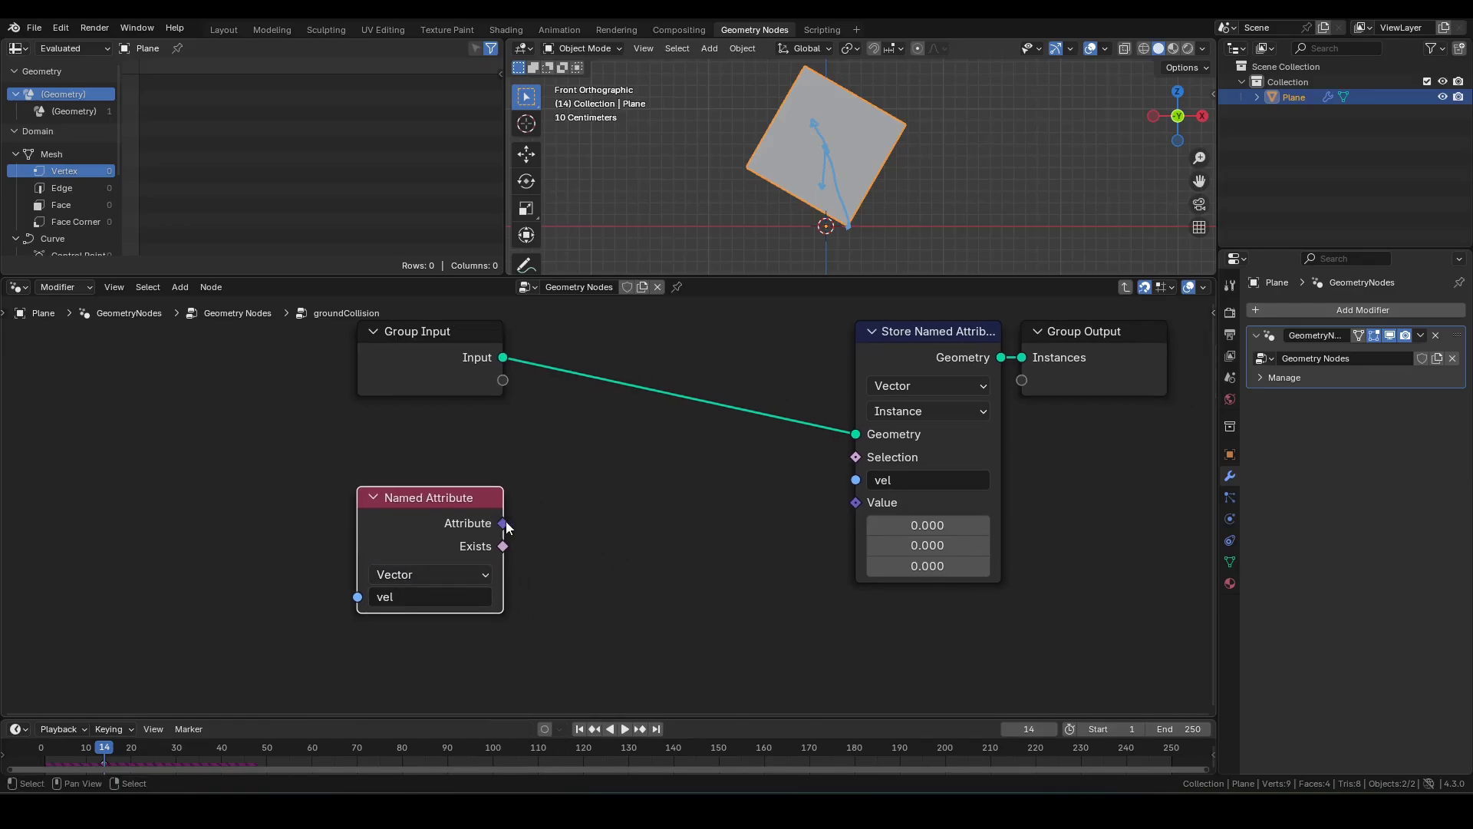
pyautogui.moveTo(504, 524); pyautogui.dragTo(606, 509)
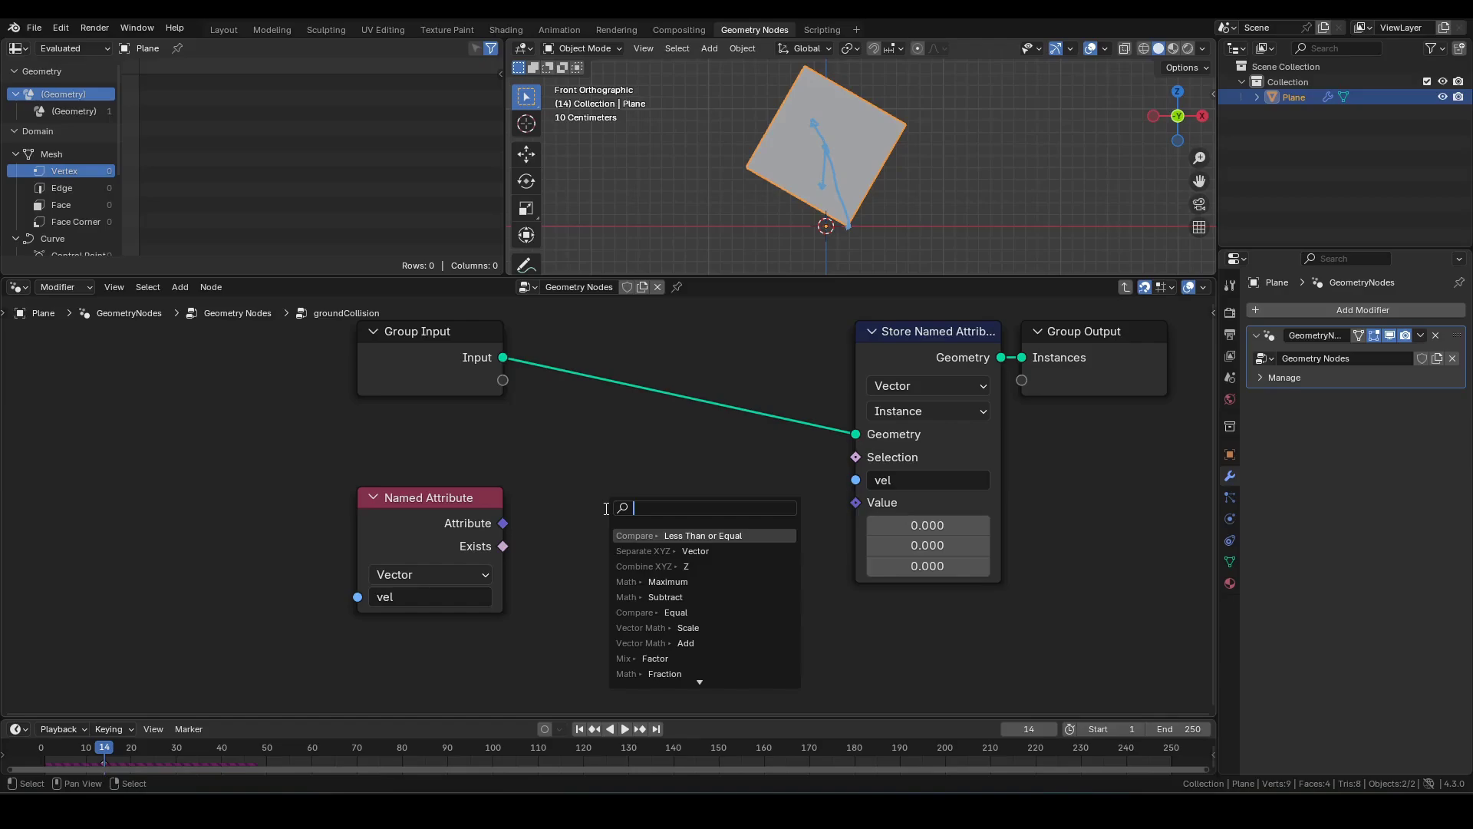
pyautogui.write('reflect')
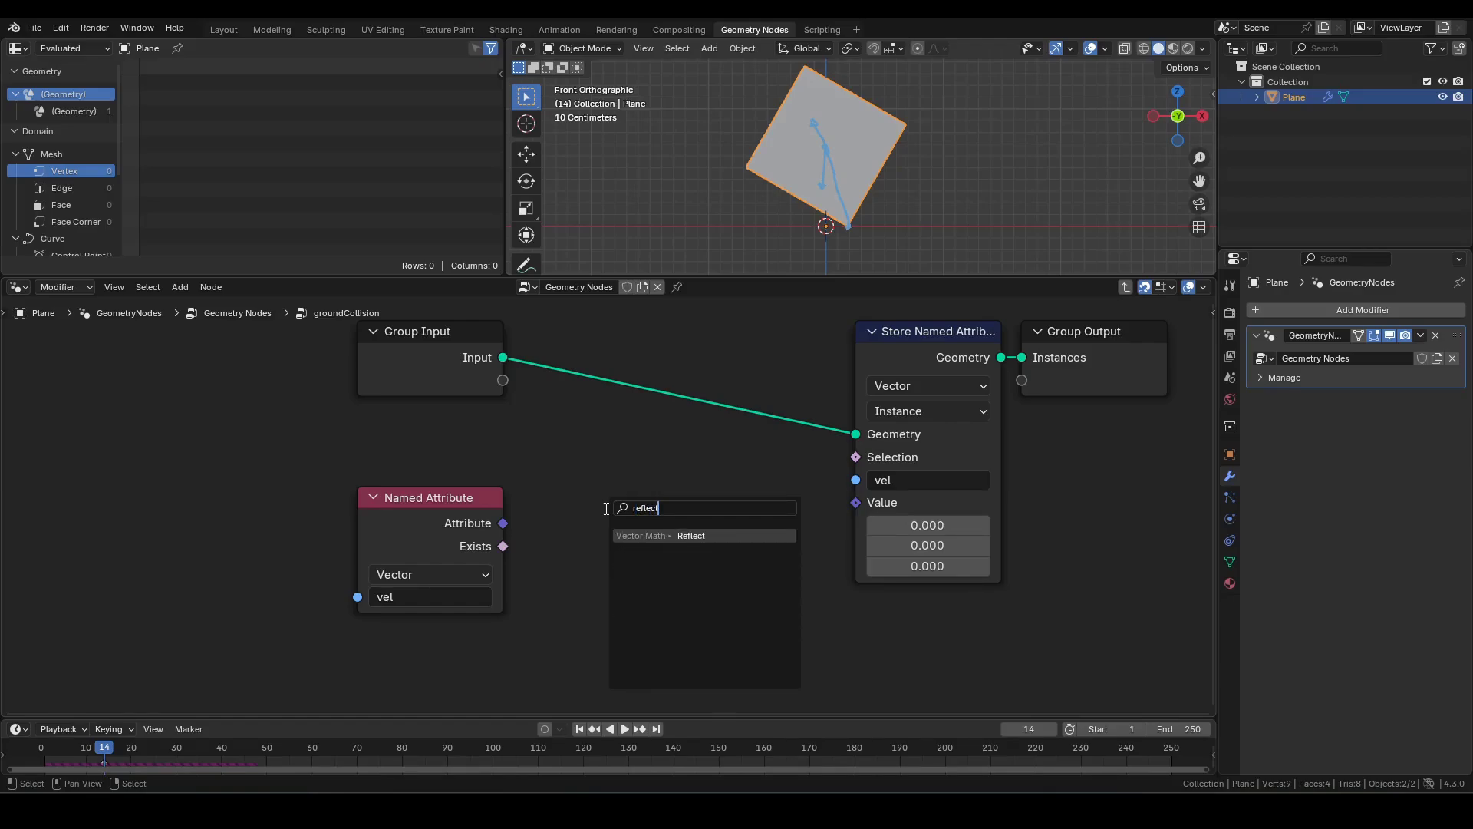
pyautogui.press('Return')
pyautogui.click(544, 508)
pyautogui.moveTo(633, 570); pyautogui.dragTo(724, 552, button='middle')
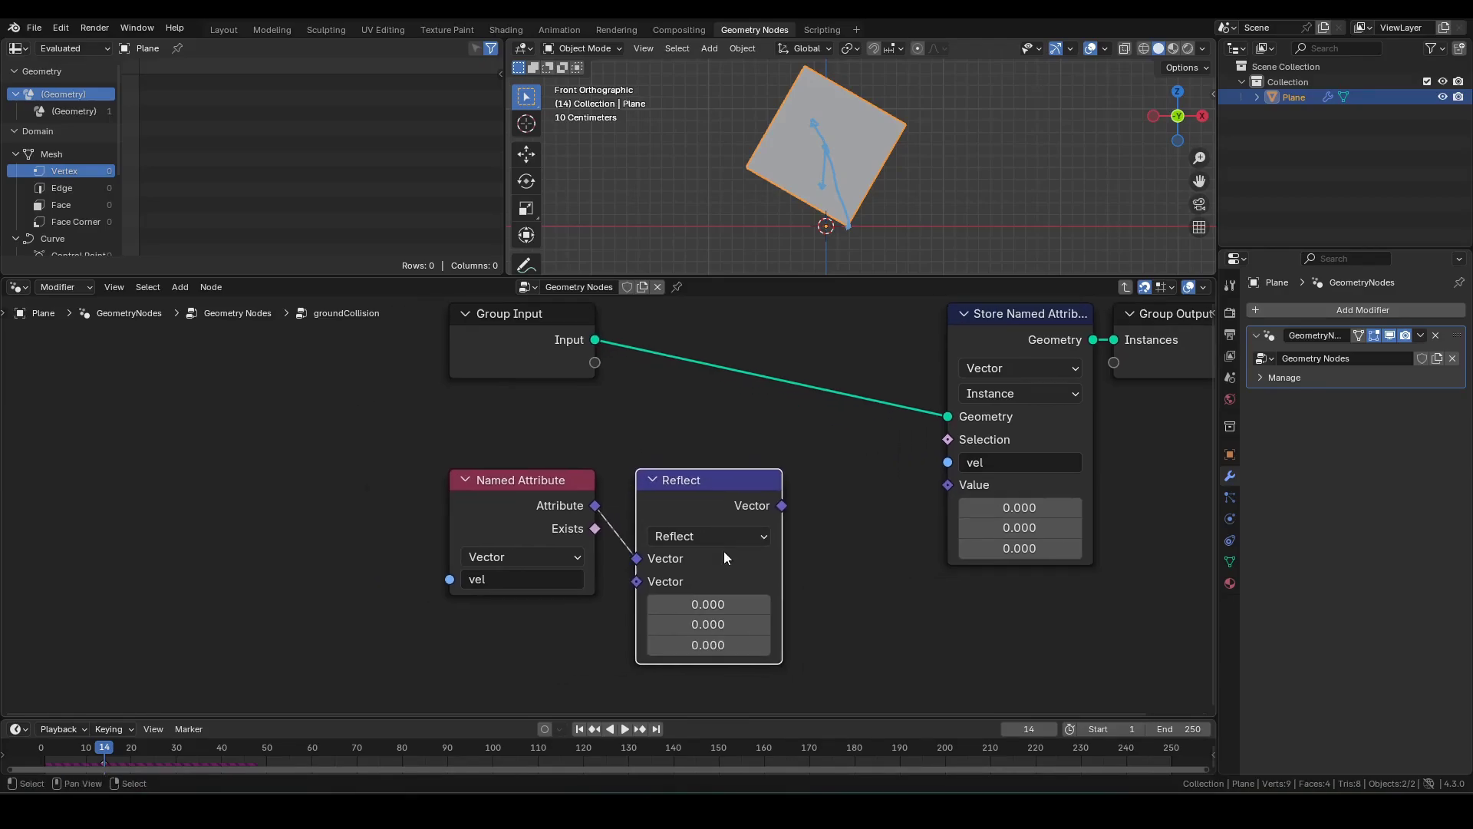
# Step: Annotate the 3D view with a loop around the centre-to-corner line and a sloped line through the square's contact corner
pyautogui.scroll(5, 804, 200)
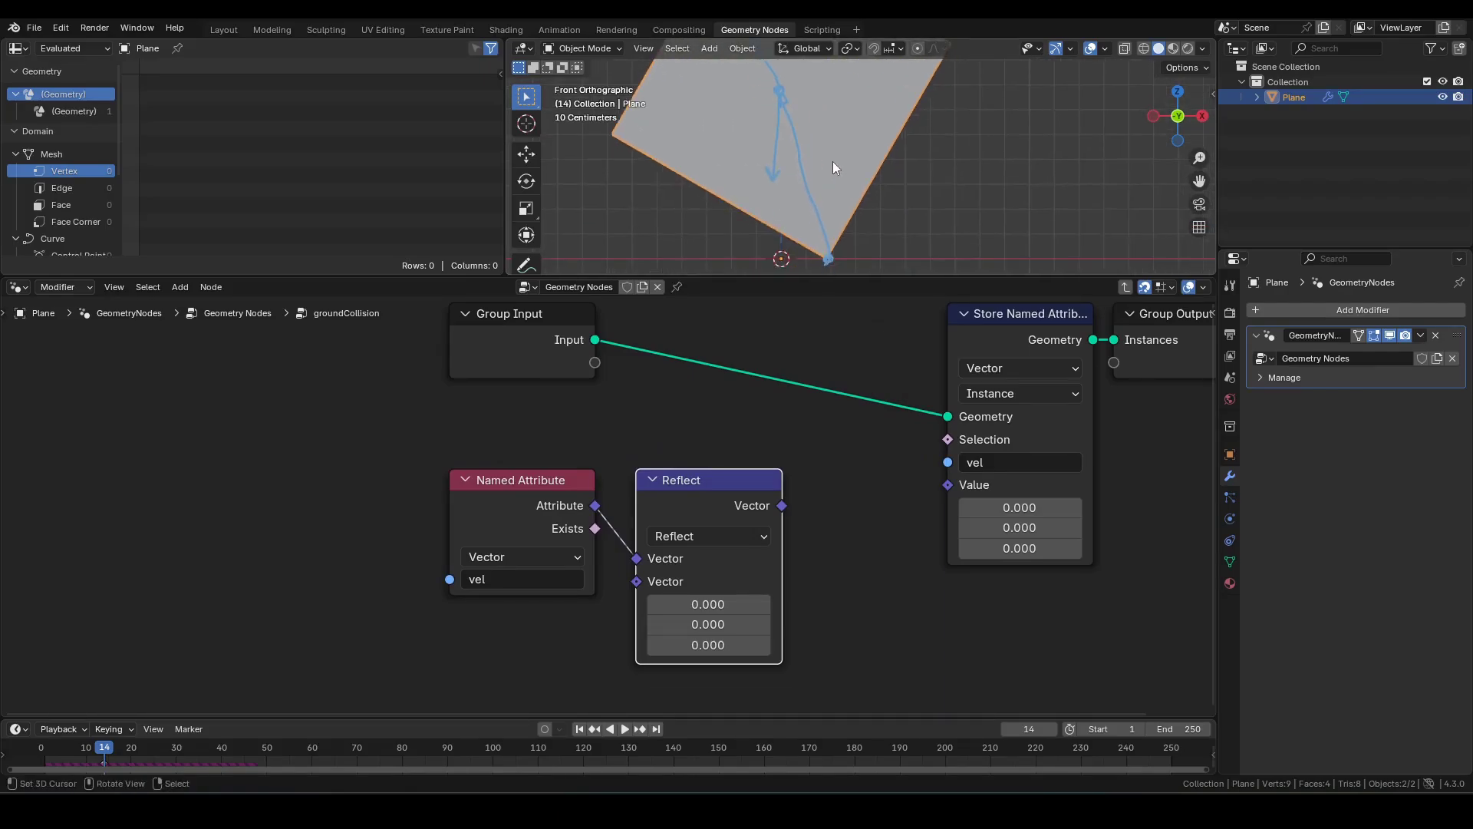
pyautogui.moveTo(818, 187)
pyautogui.mouseDown()
pyautogui.moveTo(795, 180)
pyautogui.moveTo(817, 191)
pyautogui.mouseUp()
pyautogui.keyDown('shift'); pyautogui.moveTo(937, 211); pyautogui.dragTo(911, 156, button='middle'); pyautogui.keyUp('shift')
pyautogui.moveTo(927, 146); pyautogui.dragTo(691, 250)
pyautogui.keyDown('shift'); pyautogui.moveTo(849, 176); pyautogui.dragTo(863, 213, button='middle'); pyautogui.keyUp('shift')
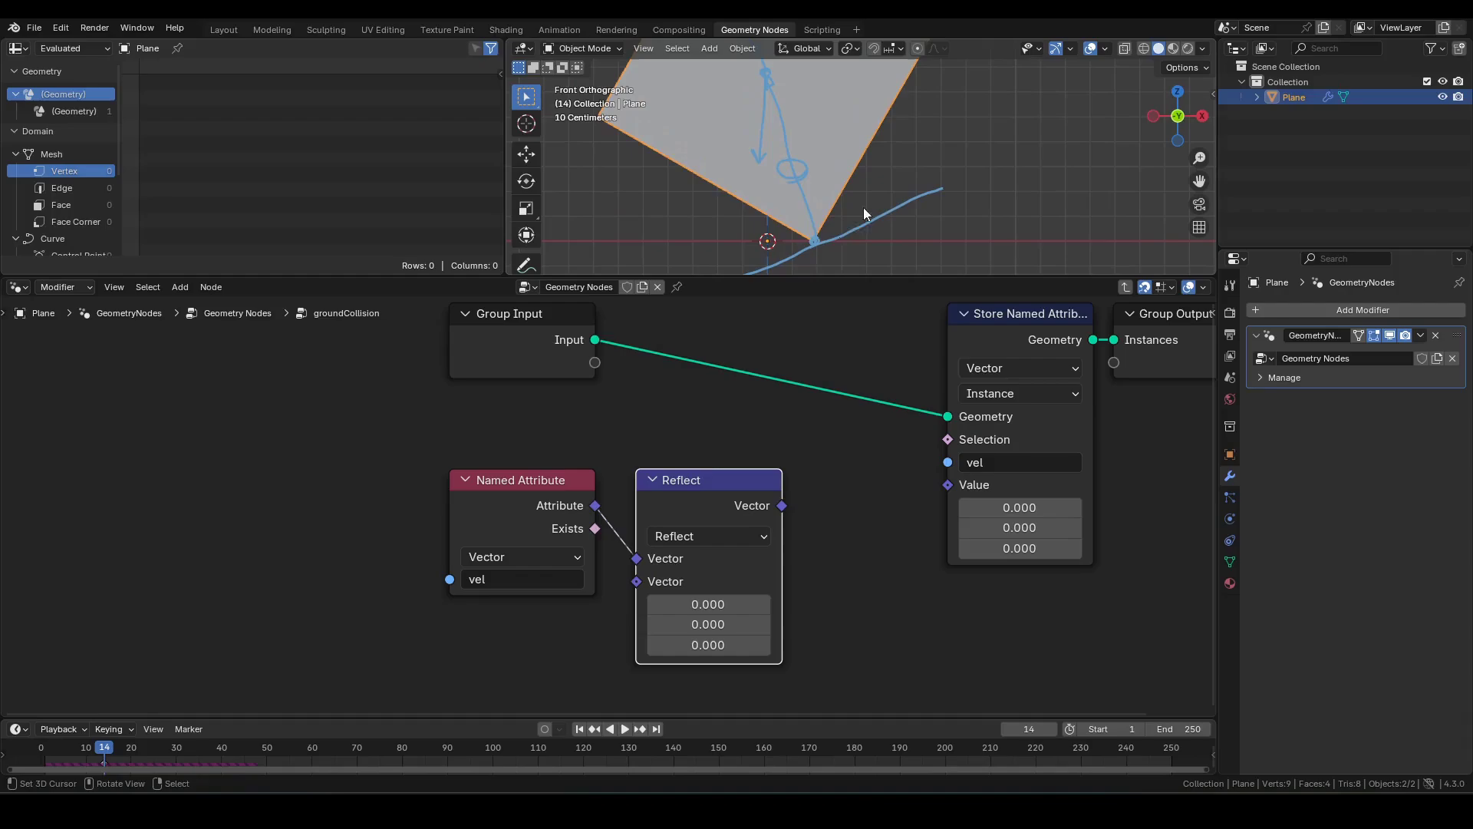
pyautogui.scroll(-3, 827, 185)
# Step: Add a Position node below-left of Named Attribute and place a duplicate of the Group Input node near it
pyautogui.moveTo(789, 430); pyautogui.dragTo(980, 401, button='middle')
pyautogui.hotkey('shift', 'a')
pyautogui.write('pos')
pyautogui.press('Return')
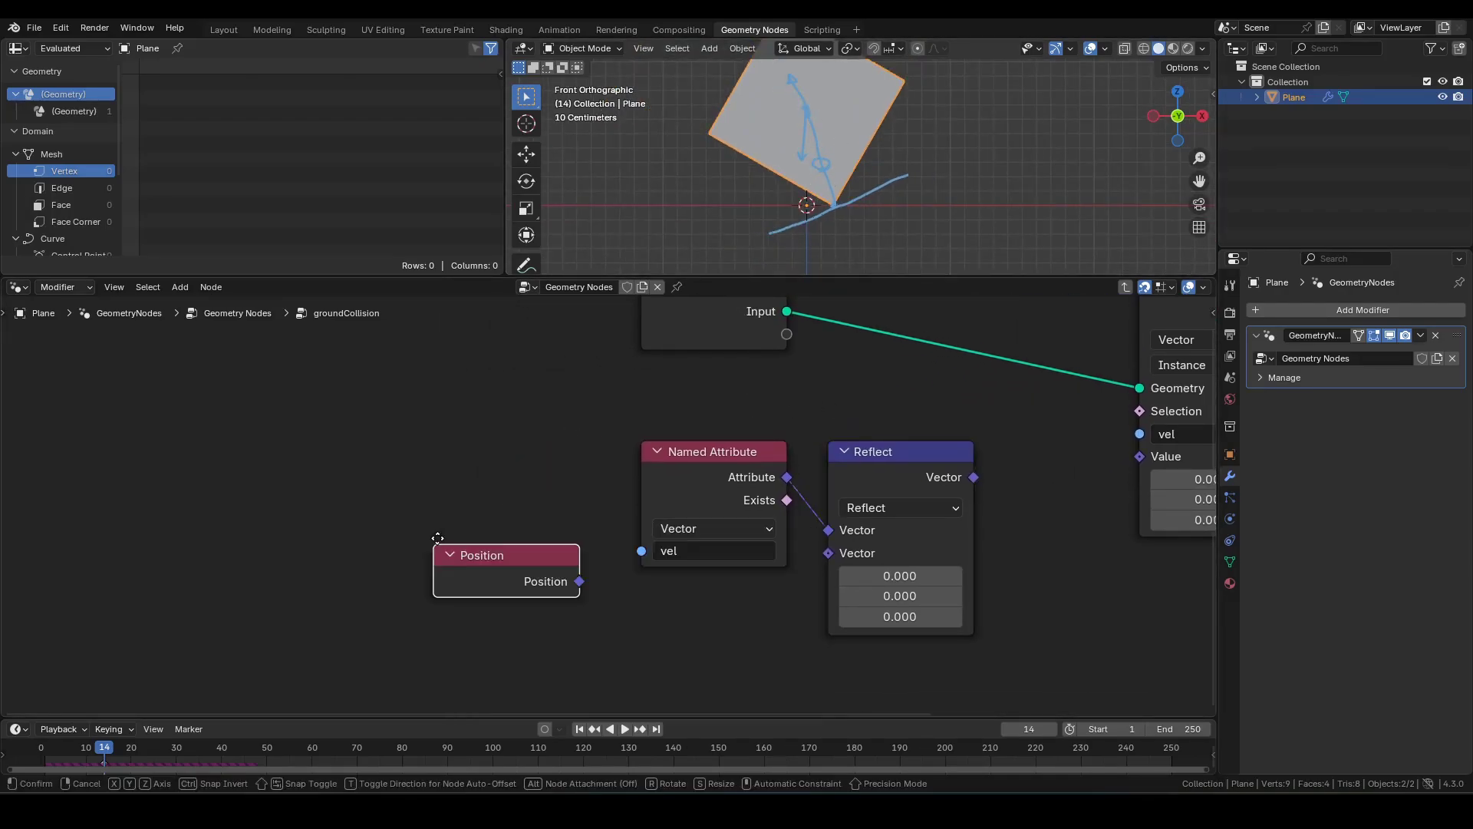
pyautogui.click(416, 587)
pyautogui.moveTo(562, 446); pyautogui.dragTo(660, 474, button='middle')
pyautogui.scroll(-3, 661, 474)
pyautogui.click(762, 385)
pyautogui.hotkey('shift', 'd')
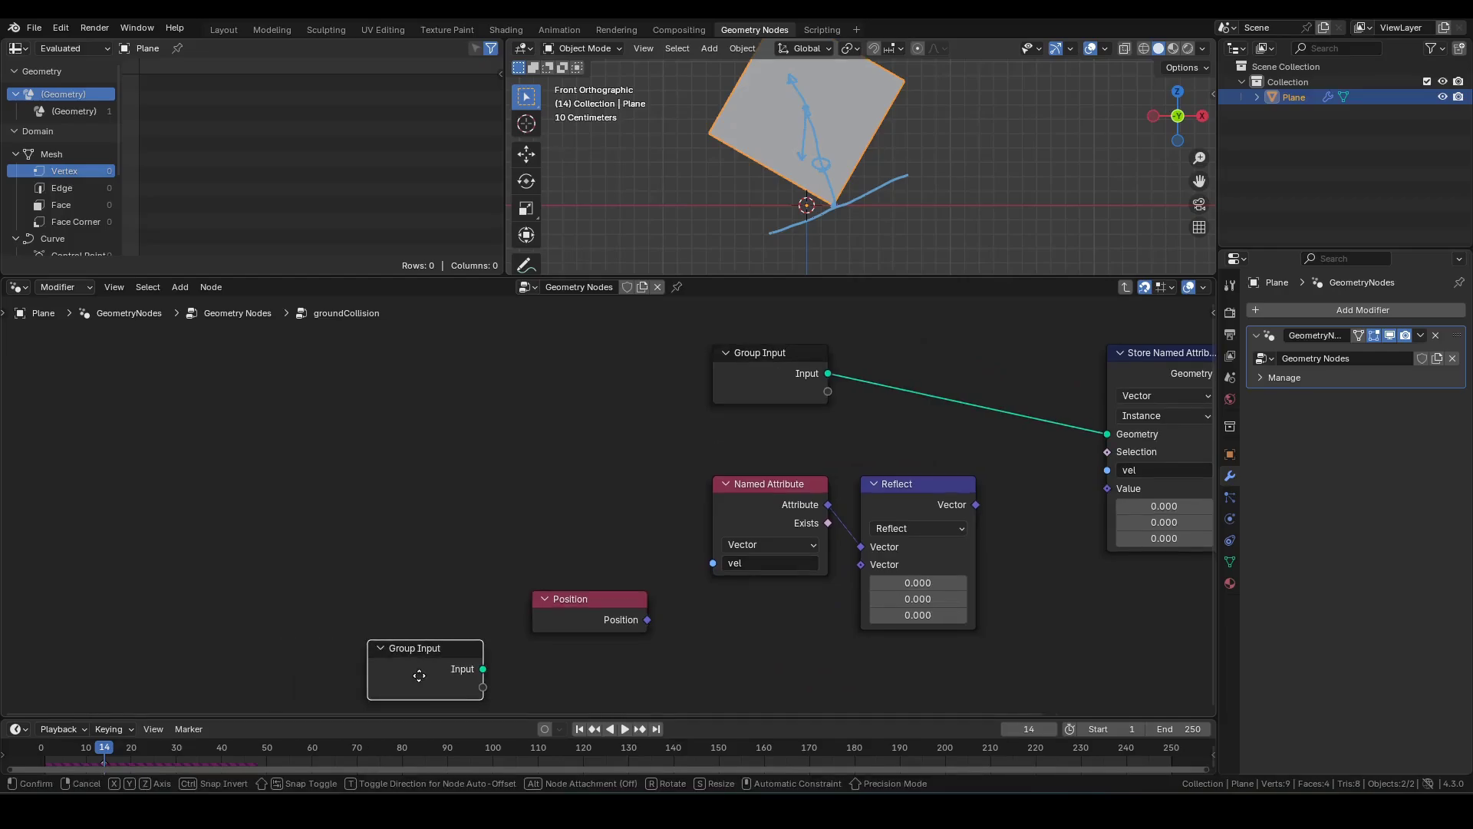
pyautogui.click(448, 676)
# Step: Add the getContactPt group node beneath Position, with its Geometry fed by the duplicated Group Input
pyautogui.moveTo(600, 675); pyautogui.dragTo(585, 527, button='middle')
pyautogui.scroll(2, 584, 526)
pyautogui.click(585, 526)
pyautogui.hotkey('shift', 'a')
pyautogui.write('get')
pyautogui.press('Return')
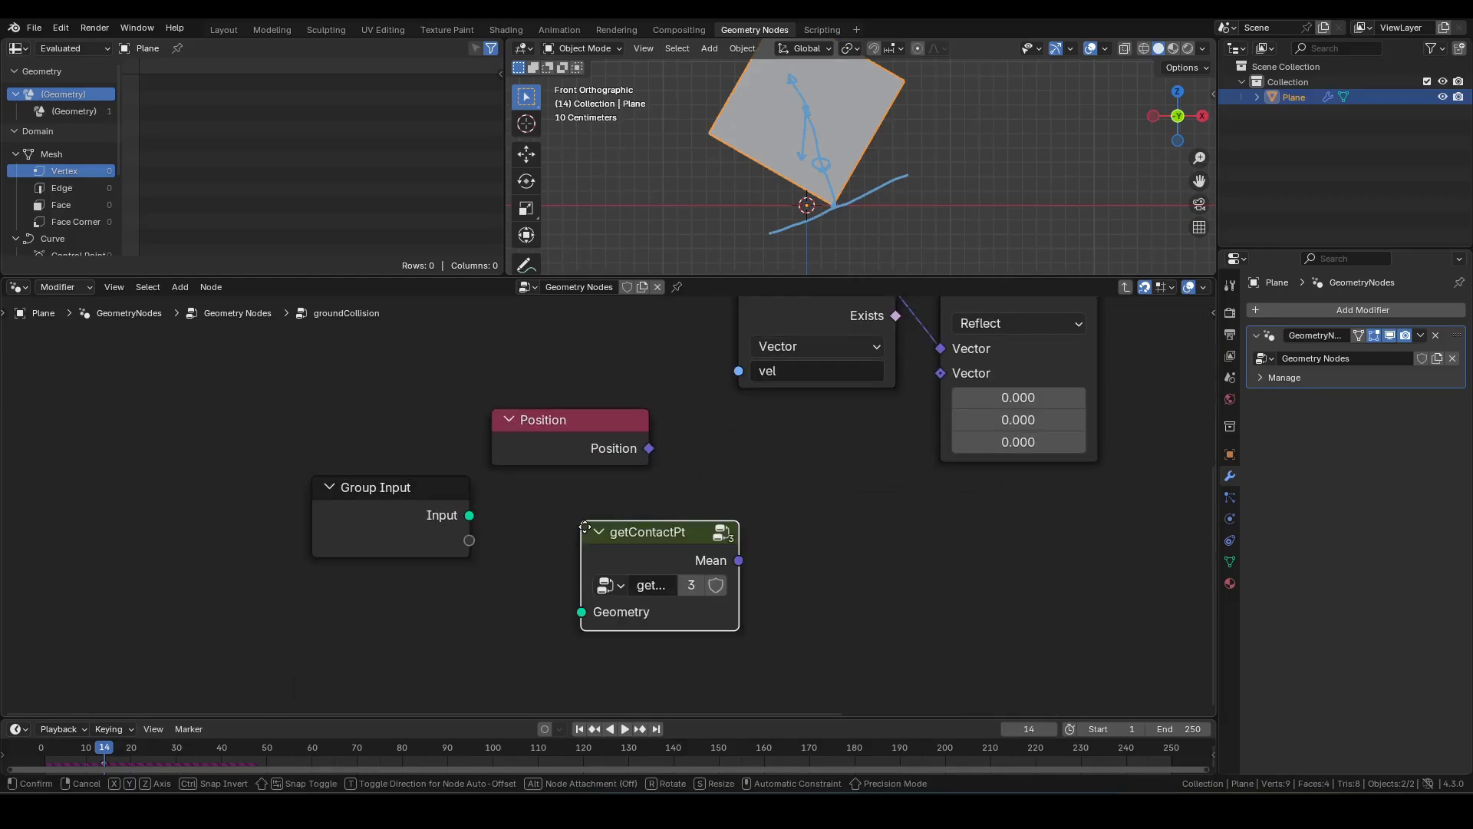
pyautogui.click(495, 478)
# Step: Add a Vector Math Subtract node that subtracts getContactPt's Mean from Position
pyautogui.hotkey('shift', 'a')
pyautogui.write('vms')
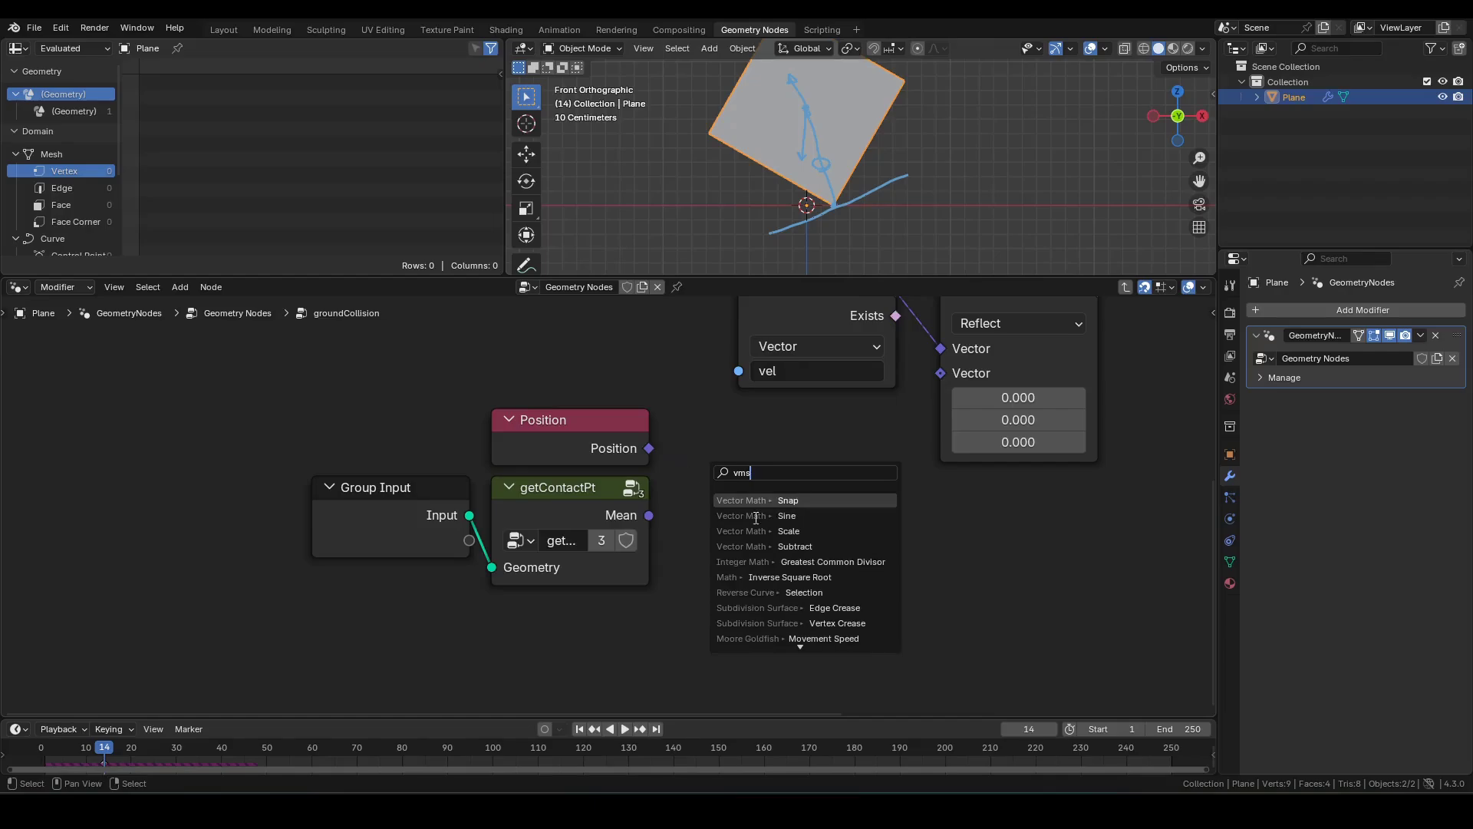
pyautogui.click(772, 547)
pyautogui.click(736, 510)
pyautogui.moveTo(648, 516); pyautogui.dragTo(671, 530)
# Step: Feed the Subtract result into Reflect's second vector and connect the Reflect output to Store Named Attribute's Value
pyautogui.moveTo(899, 457); pyautogui.dragTo(789, 541, button='middle')
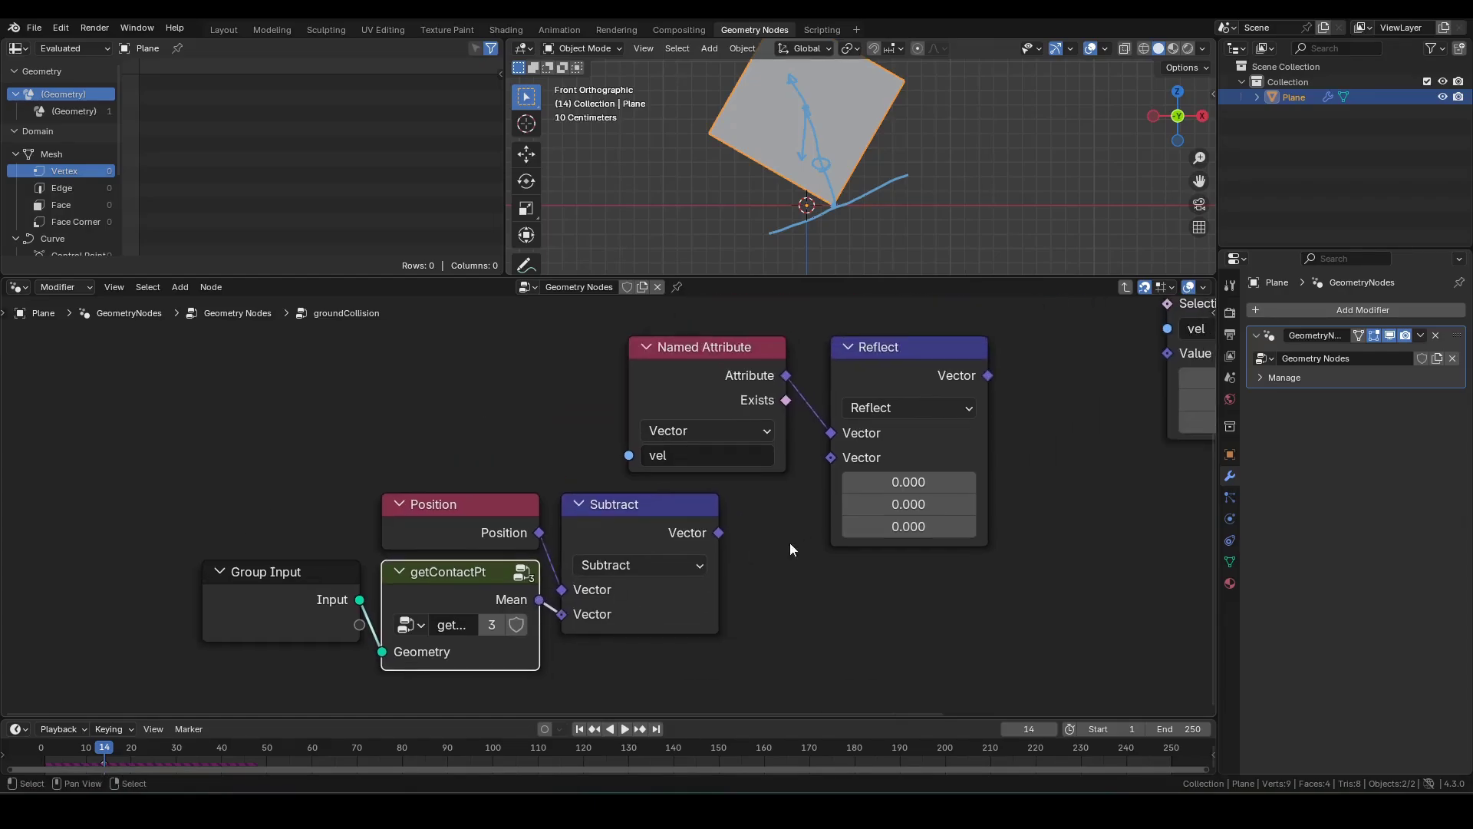
pyautogui.moveTo(719, 533); pyautogui.dragTo(821, 468)
pyautogui.moveTo(592, 348); pyautogui.dragTo(905, 388)
pyautogui.moveTo(935, 364); pyautogui.dragTo(864, 366)
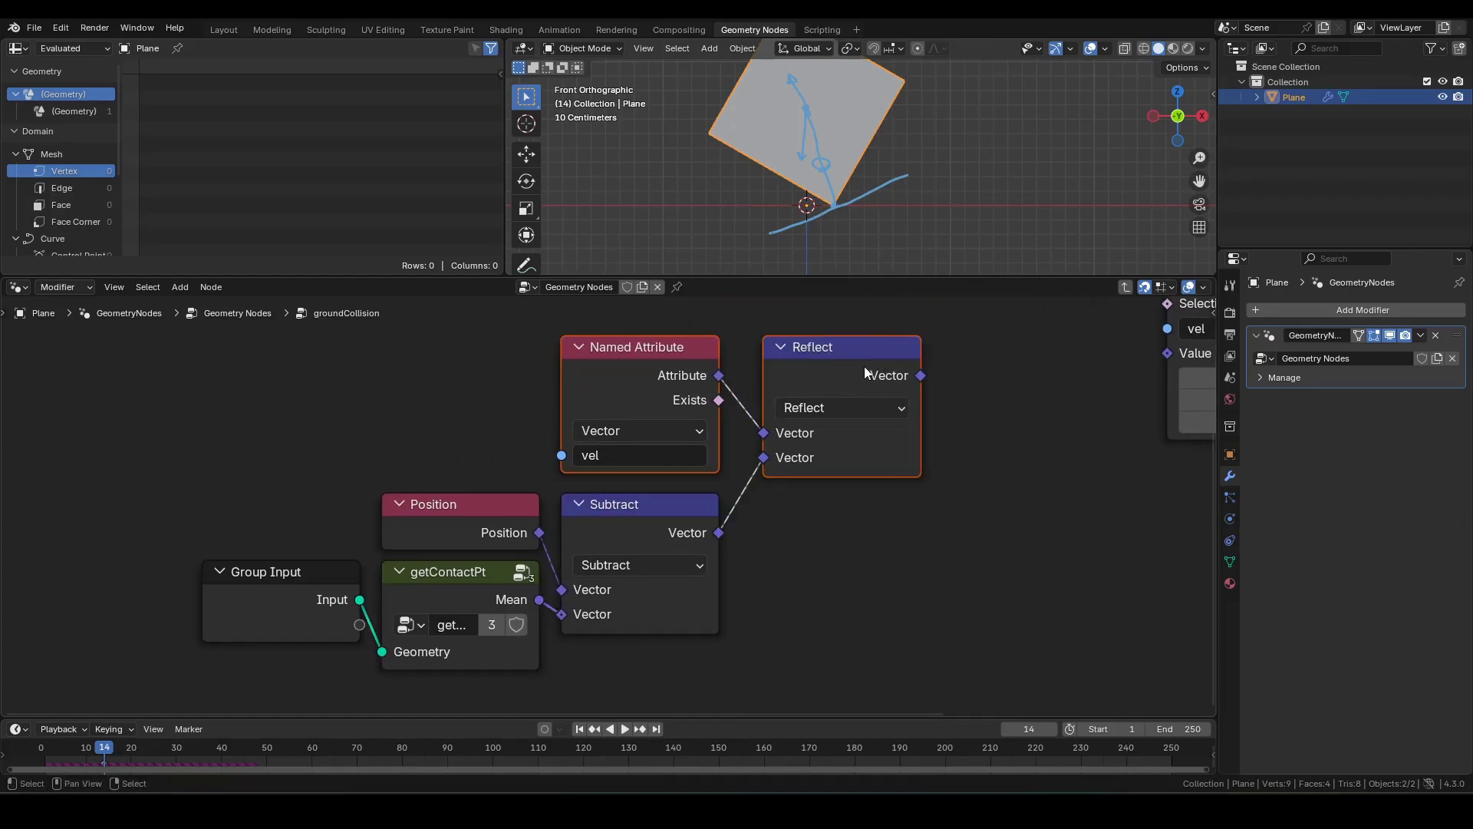
pyautogui.scroll(-3, 1066, 375)
pyautogui.moveTo(1078, 376); pyautogui.dragTo(766, 504, button='middle')
pyautogui.moveTo(636, 502); pyautogui.dragTo(837, 484)
# Step: Erase the annotation strokes in the 3D view
pyautogui.scroll(-4, 809, 201)
pyautogui.keyDown('shift'); pyautogui.moveTo(808, 201); pyautogui.dragTo(853, 210, button='middle'); pyautogui.keyUp('shift')
pyautogui.press('d')
pyautogui.moveTo(772, 194); pyautogui.dragTo(978, 202, button='right')
# Step: Play the simulation twice from frame 1 to examine how the square bounces off the floor
pyautogui.hotkey('shift', 'Left')
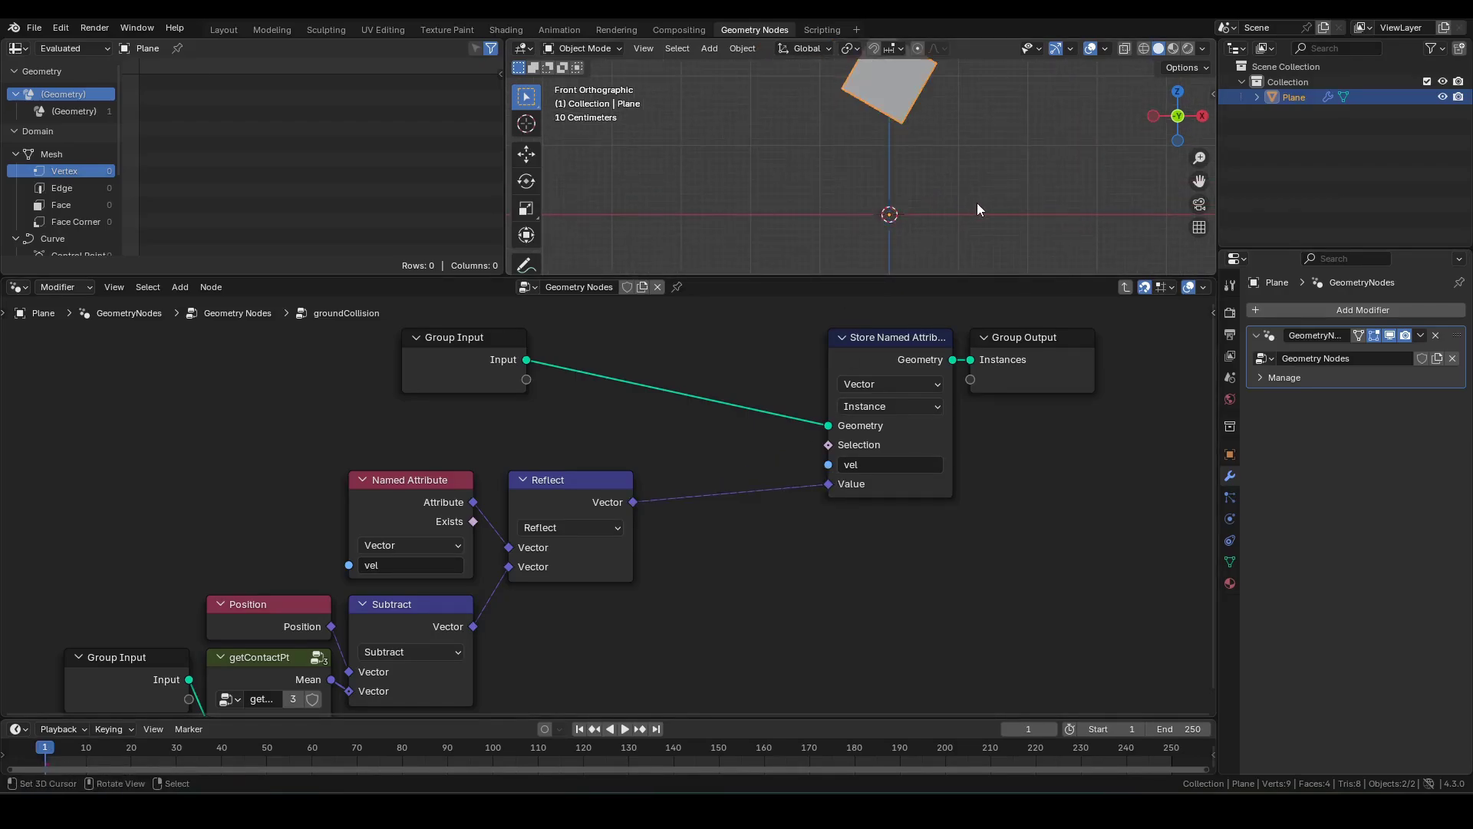
pyautogui.press('space')
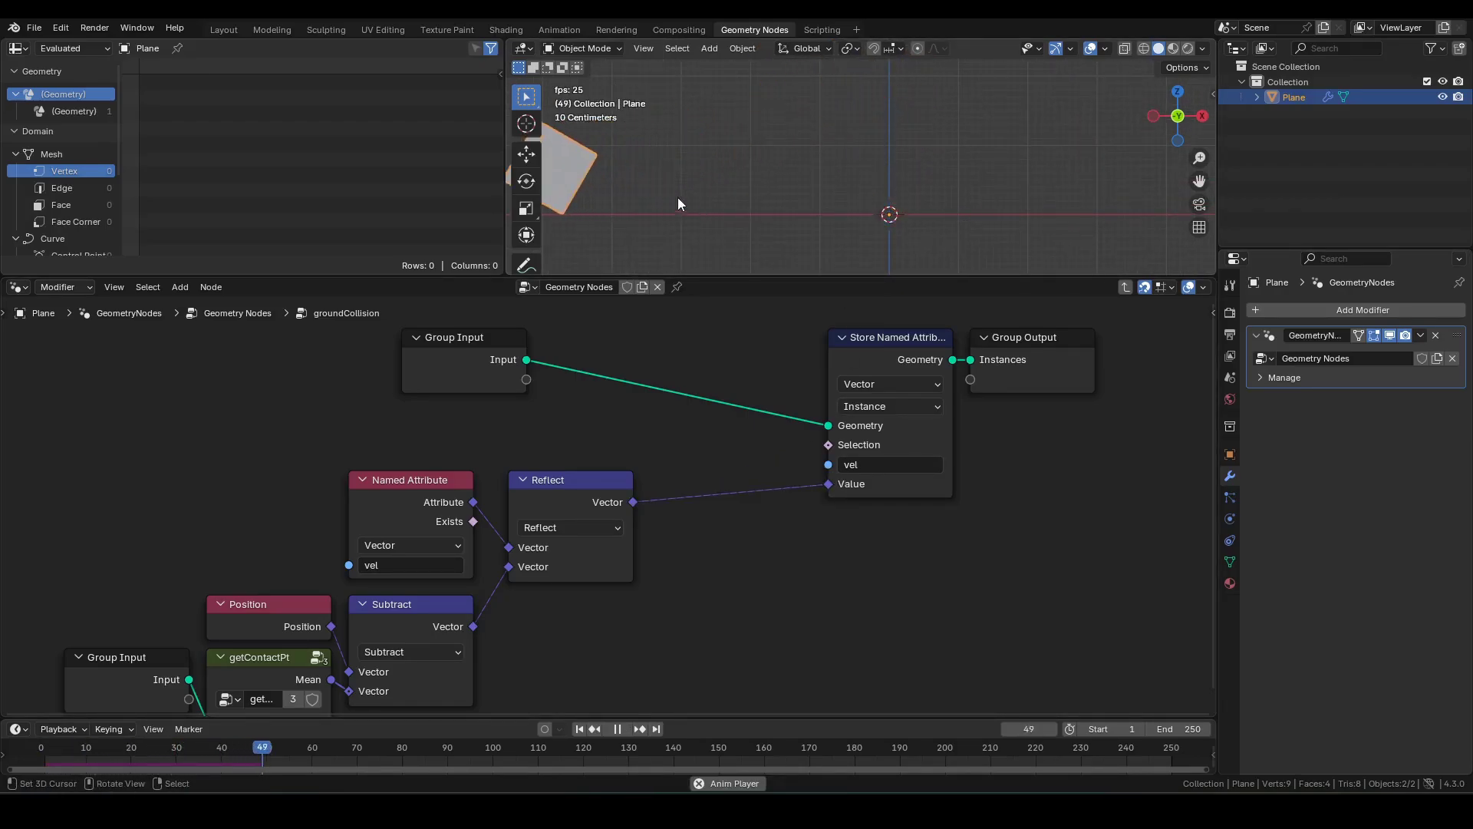
pyautogui.press('space')
pyautogui.keyDown('shift'); pyautogui.moveTo(651, 192); pyautogui.dragTo(845, 188, button='middle'); pyautogui.keyUp('shift')
pyautogui.hotkey('shift', 'Left')
pyautogui.press('space')
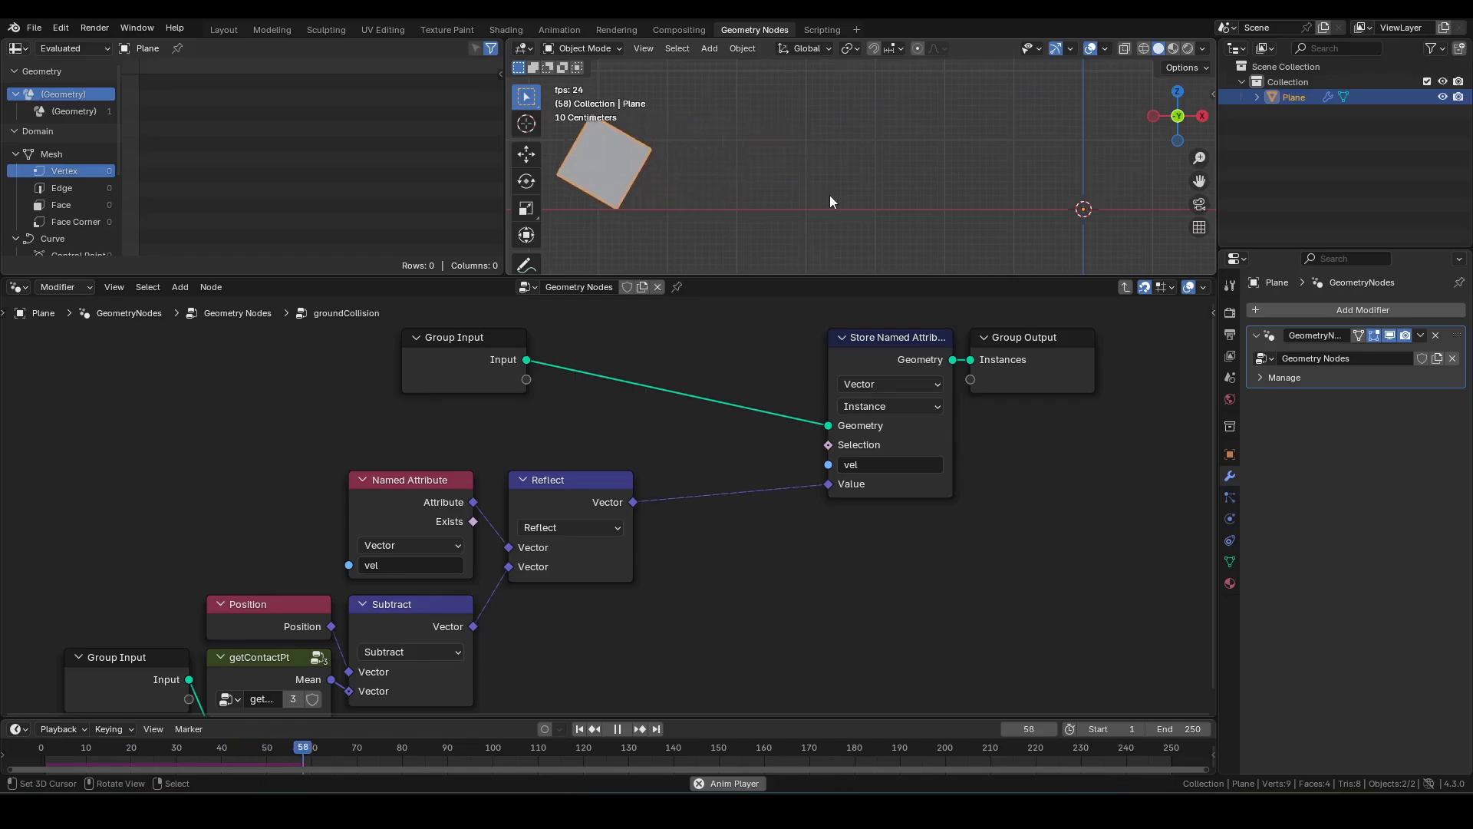
pyautogui.press('space')
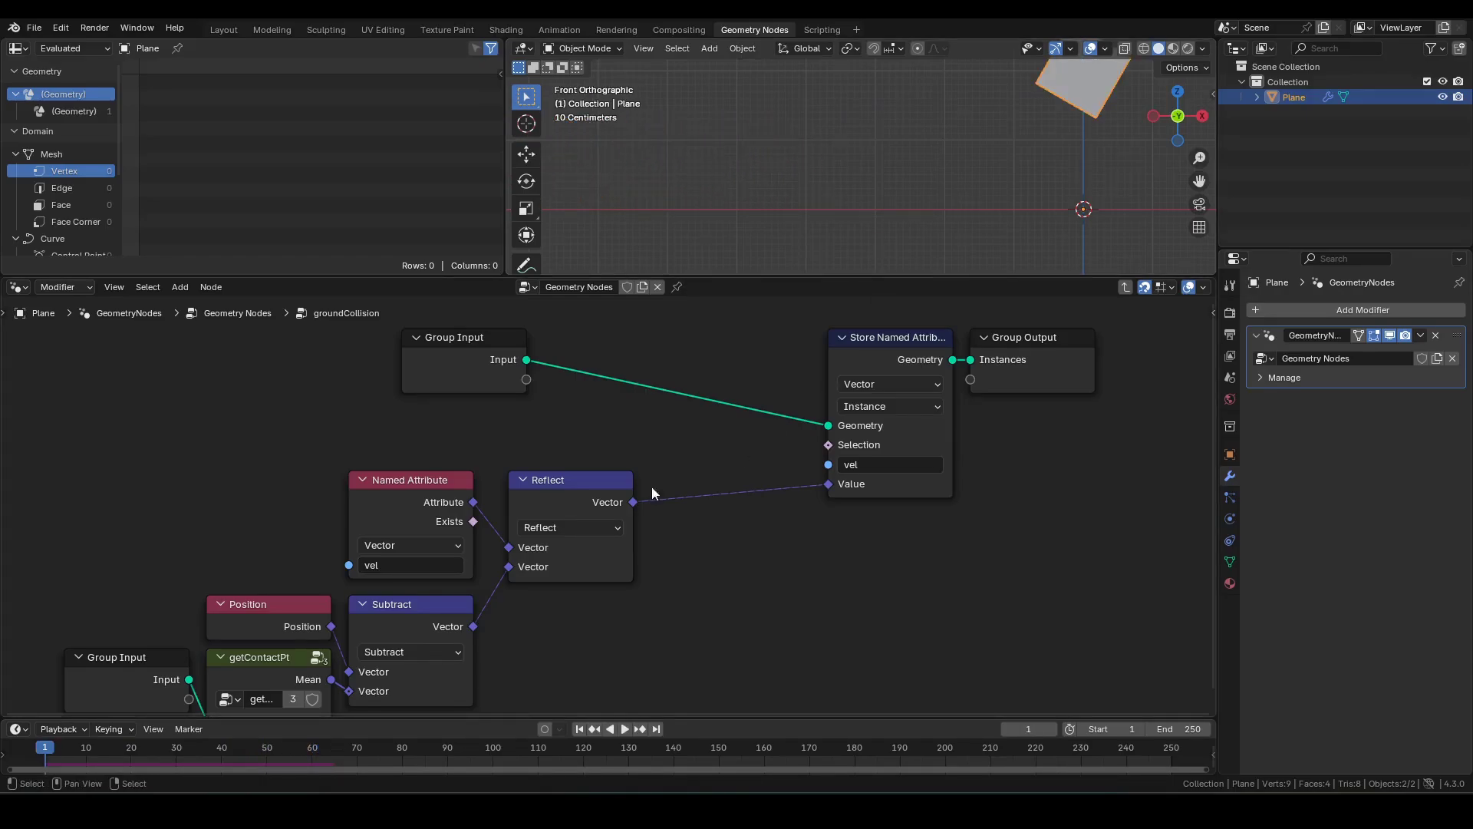
# Step: Insert a Vector Math Scale node between Reflect and Store Named Attribute and set its scale to 0.8
pyautogui.moveTo(574, 499); pyautogui.dragTo(669, 462)
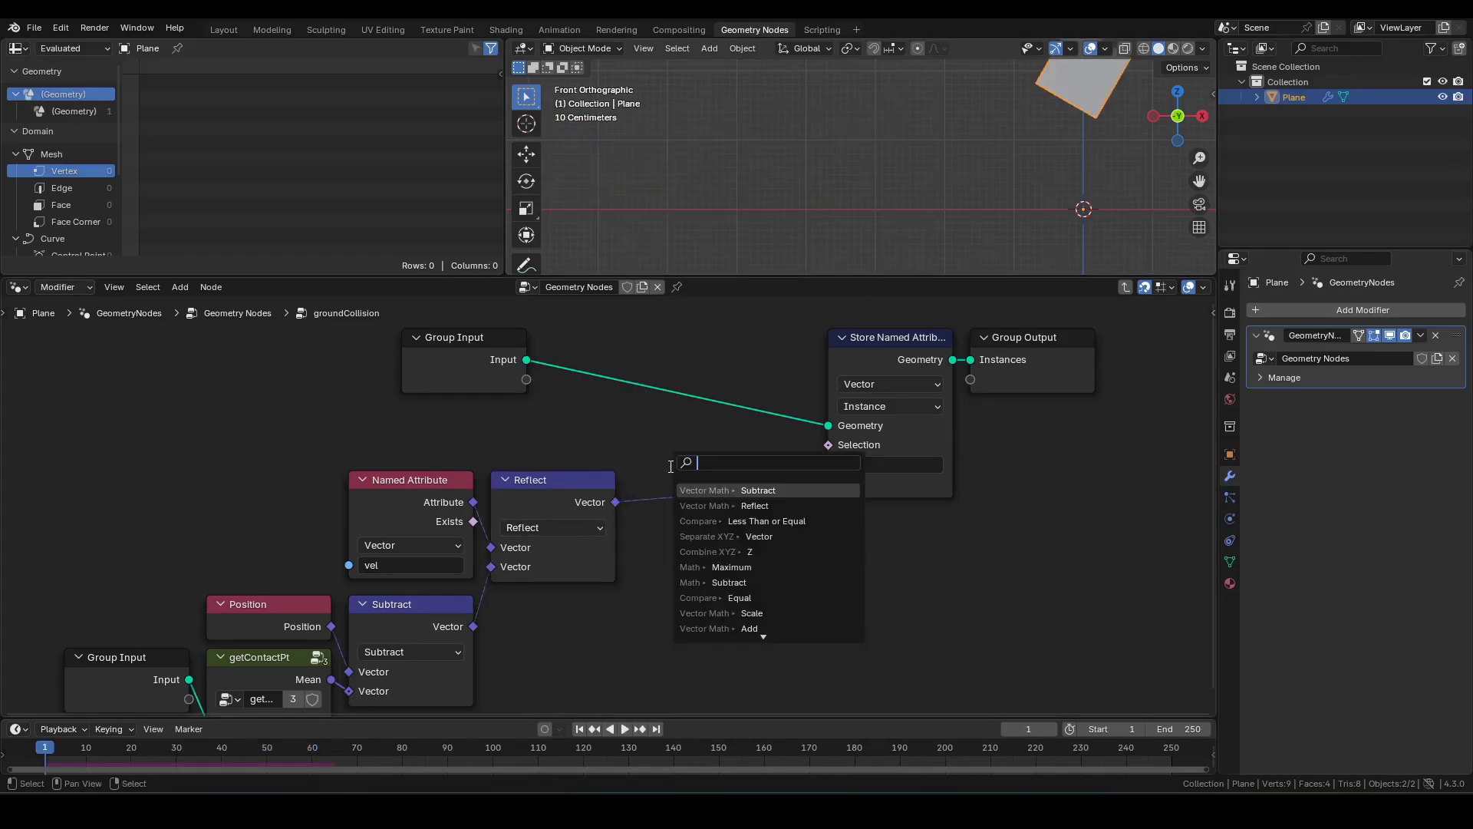
pyautogui.write('scale')
pyautogui.press('Return')
pyautogui.click(696, 566)
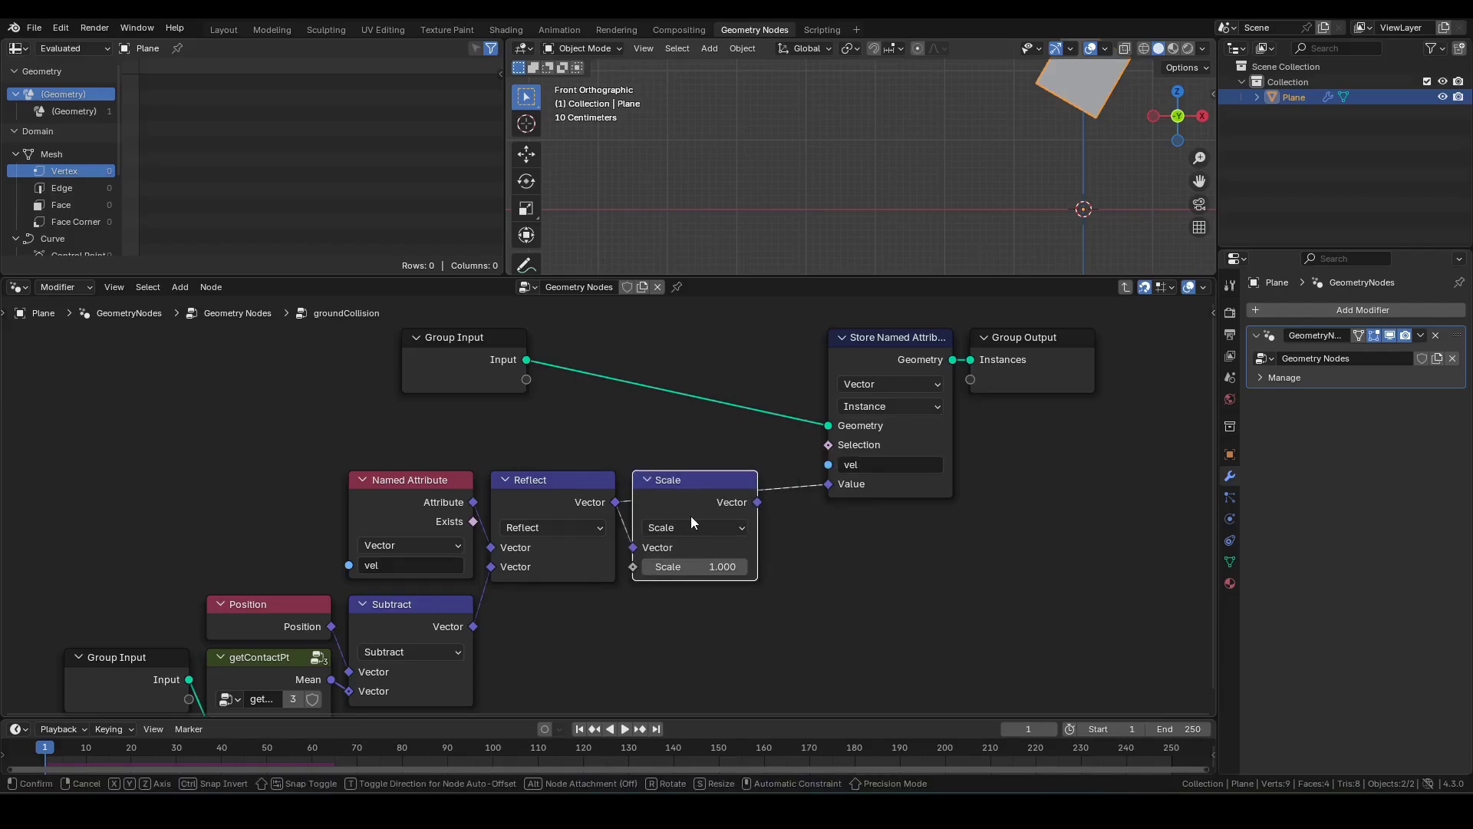
pyautogui.click(697, 566)
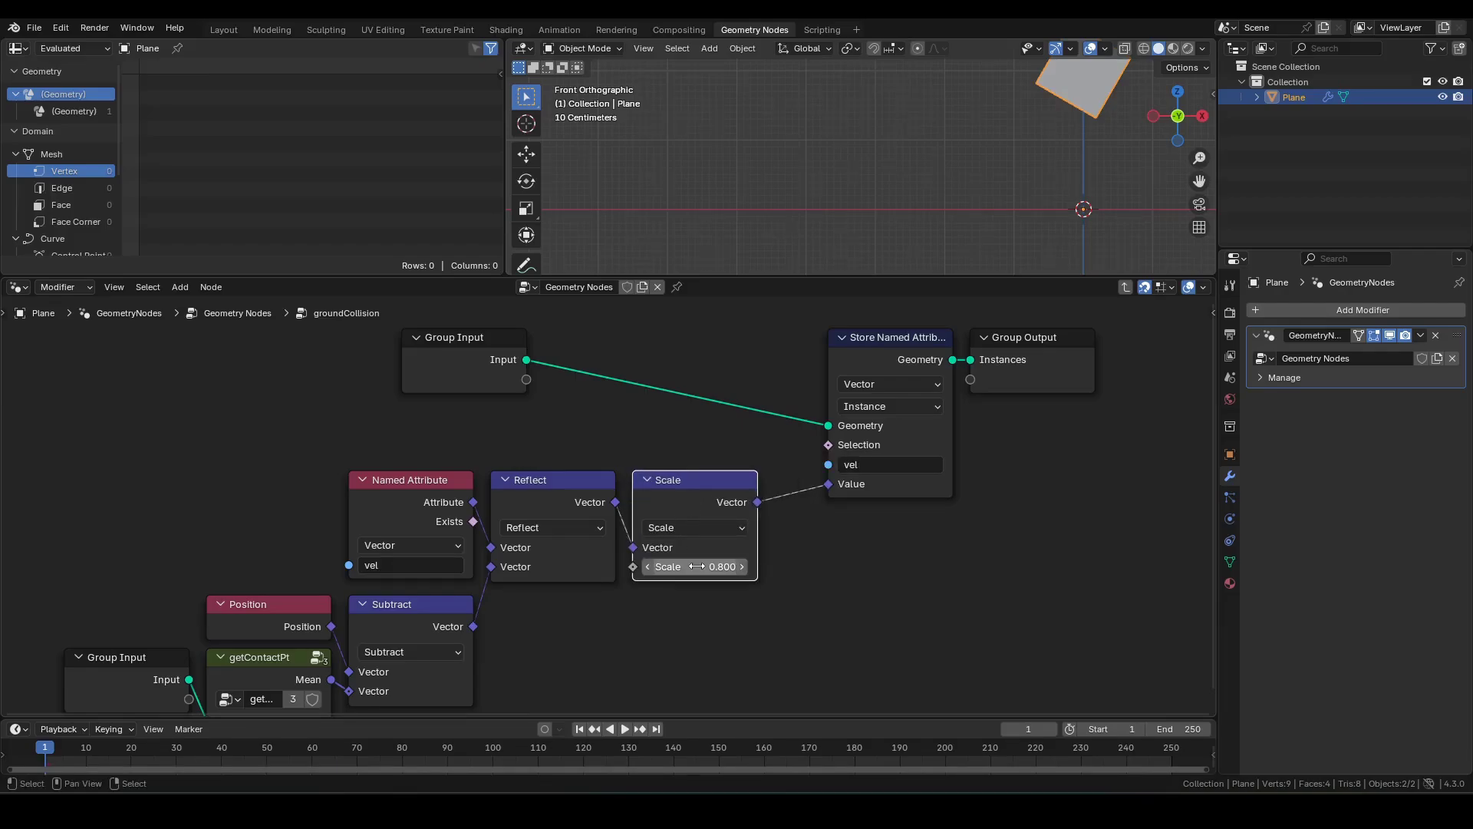
pyautogui.press('Return')
# Step: Replay the simulation to examine the damped bounce at the floor, then return to frame 1
pyautogui.scroll(-1, 816, 545)
pyautogui.moveTo(809, 587); pyautogui.dragTo(794, 548, button='middle')
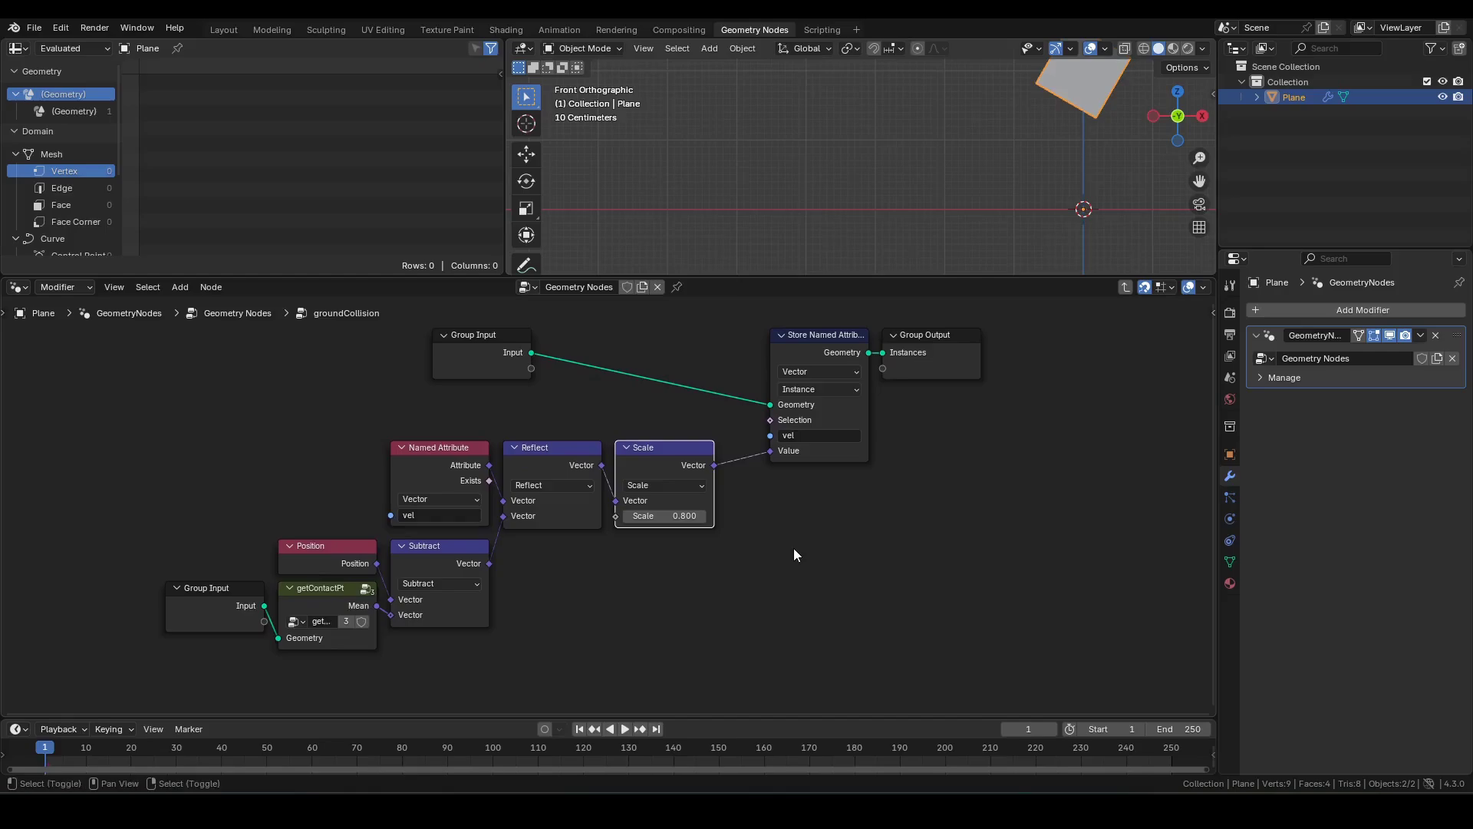
pyautogui.press('space')
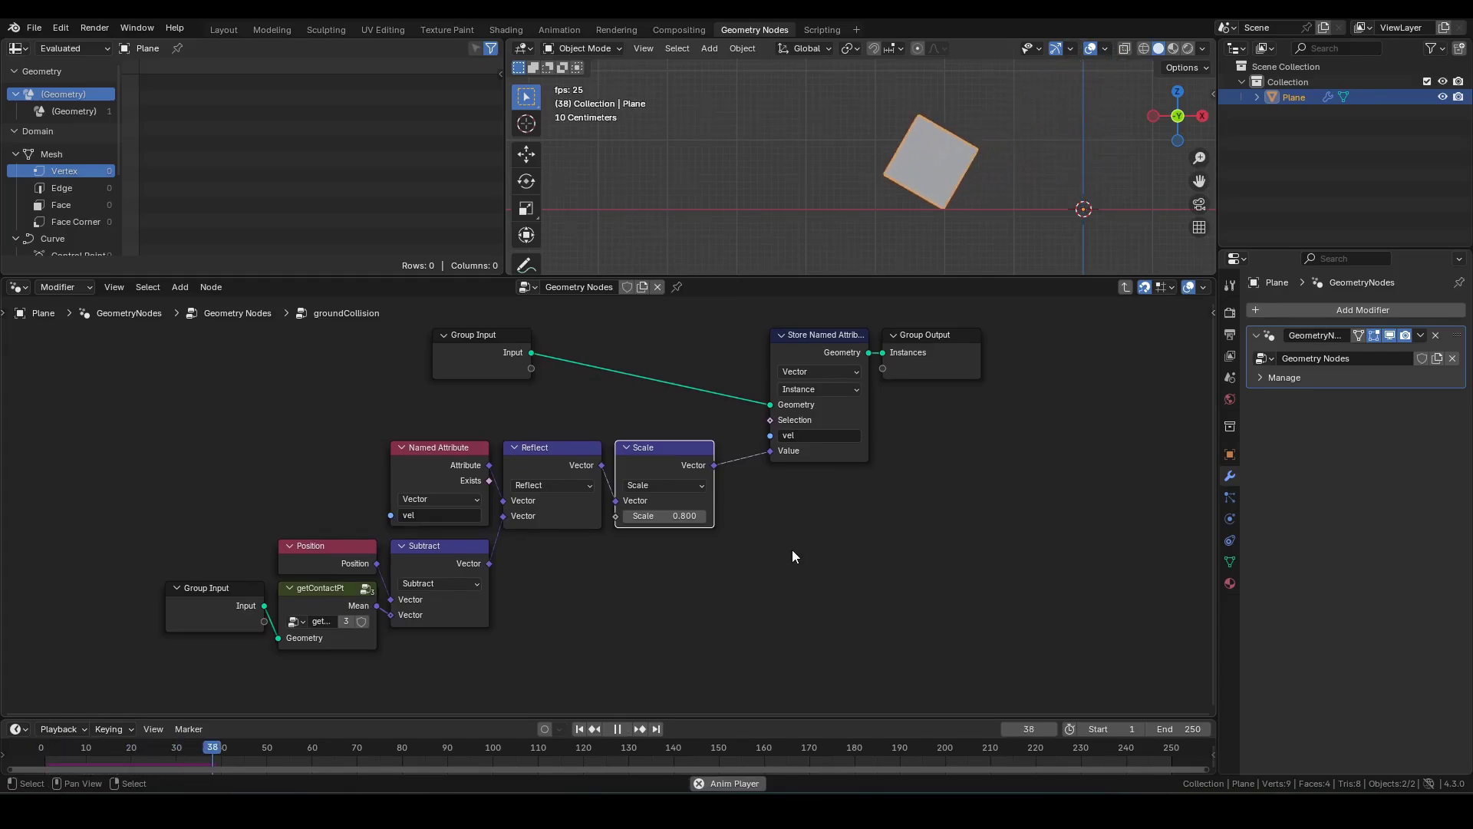
pyautogui.scroll(3, 920, 234)
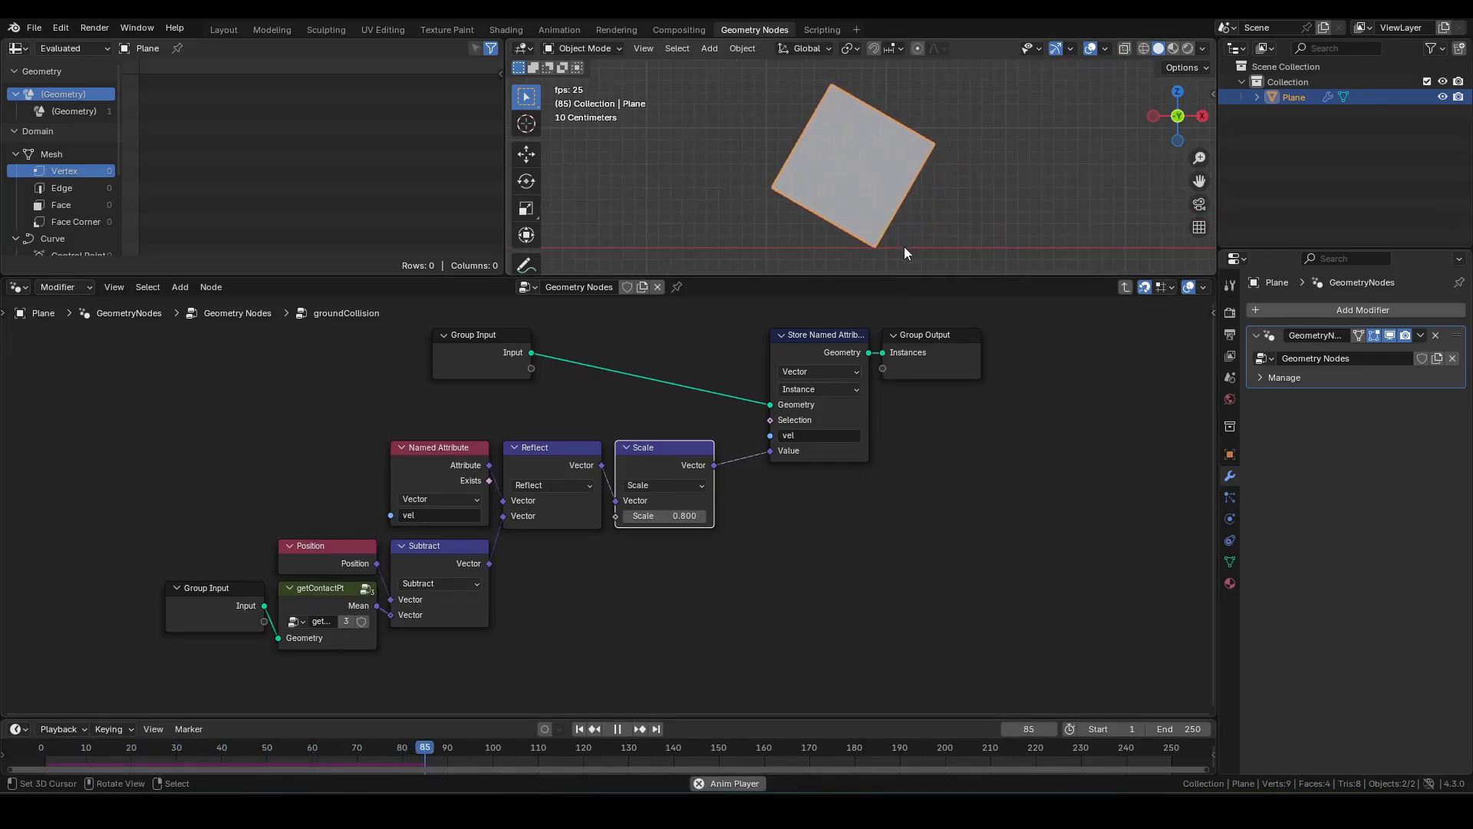
pyautogui.press('space')
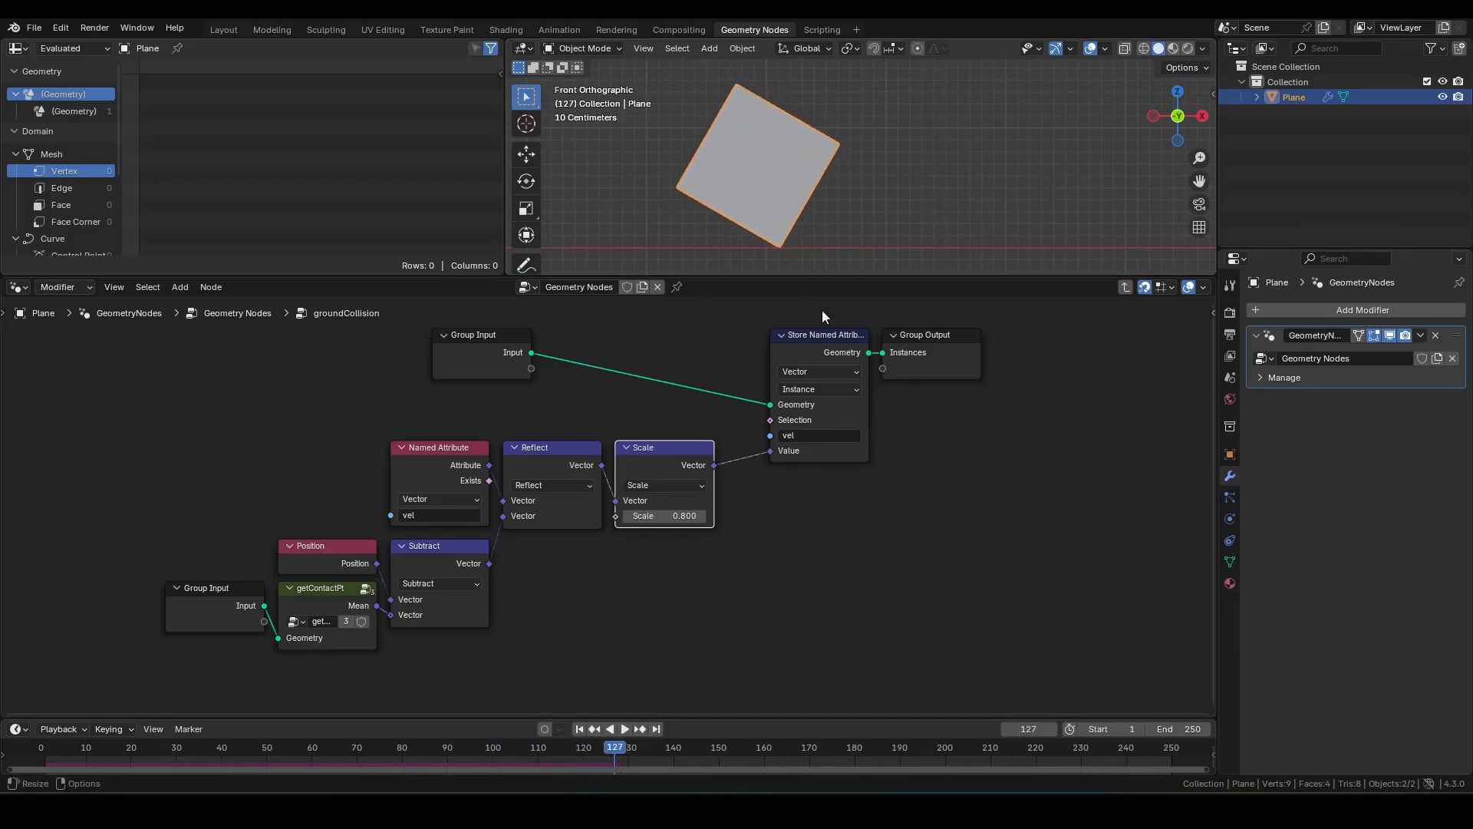
pyautogui.hotkey('shift', 'Left')
pyautogui.scroll(-4, 844, 192)
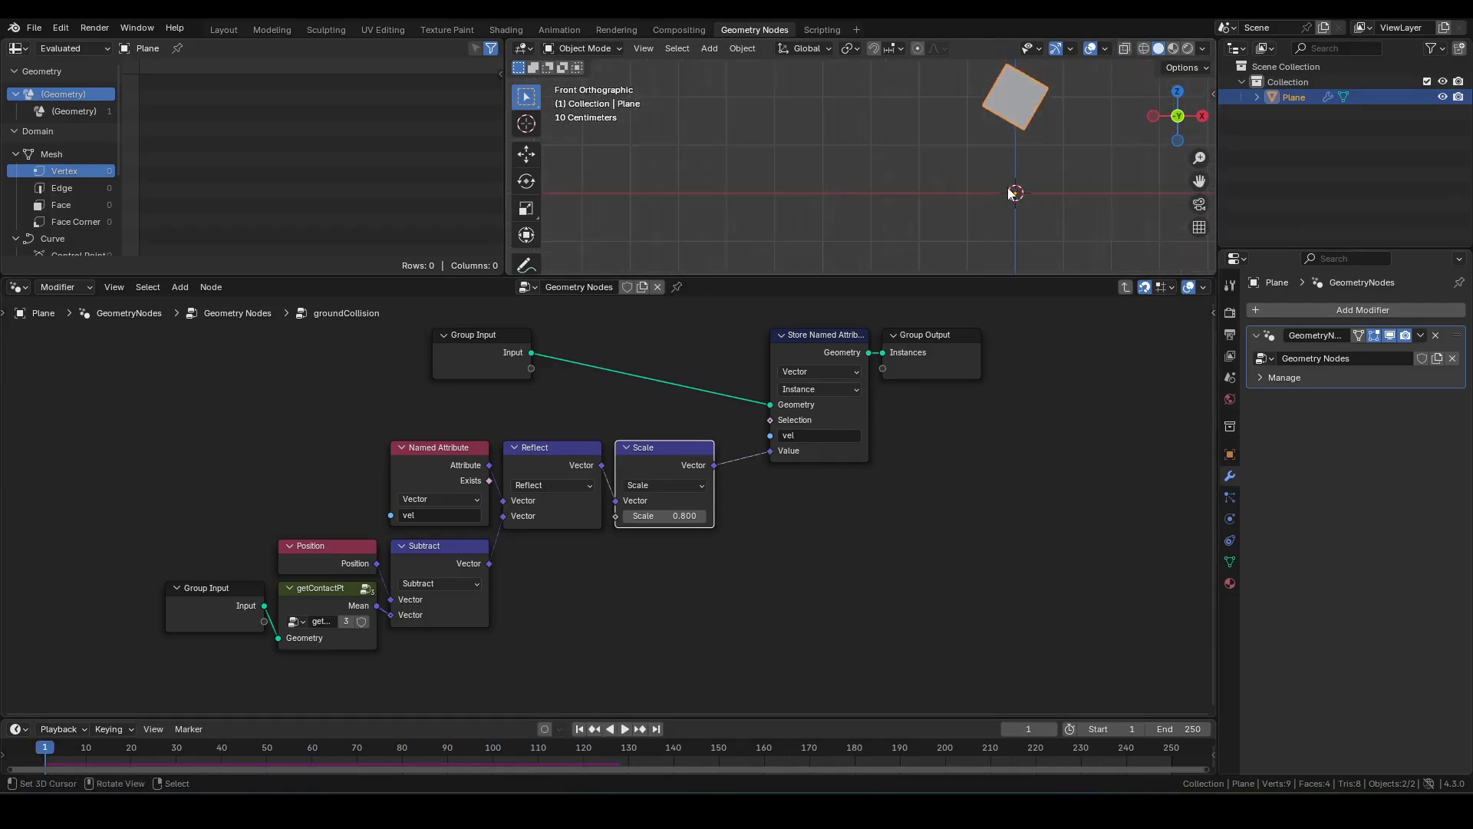
# Step: Group the velocity calculation nodes from the duplicated Group Input through Scale, and align the nested group's input and output nodes with them
pyautogui.moveTo(710, 649); pyautogui.dragTo(96, 424)
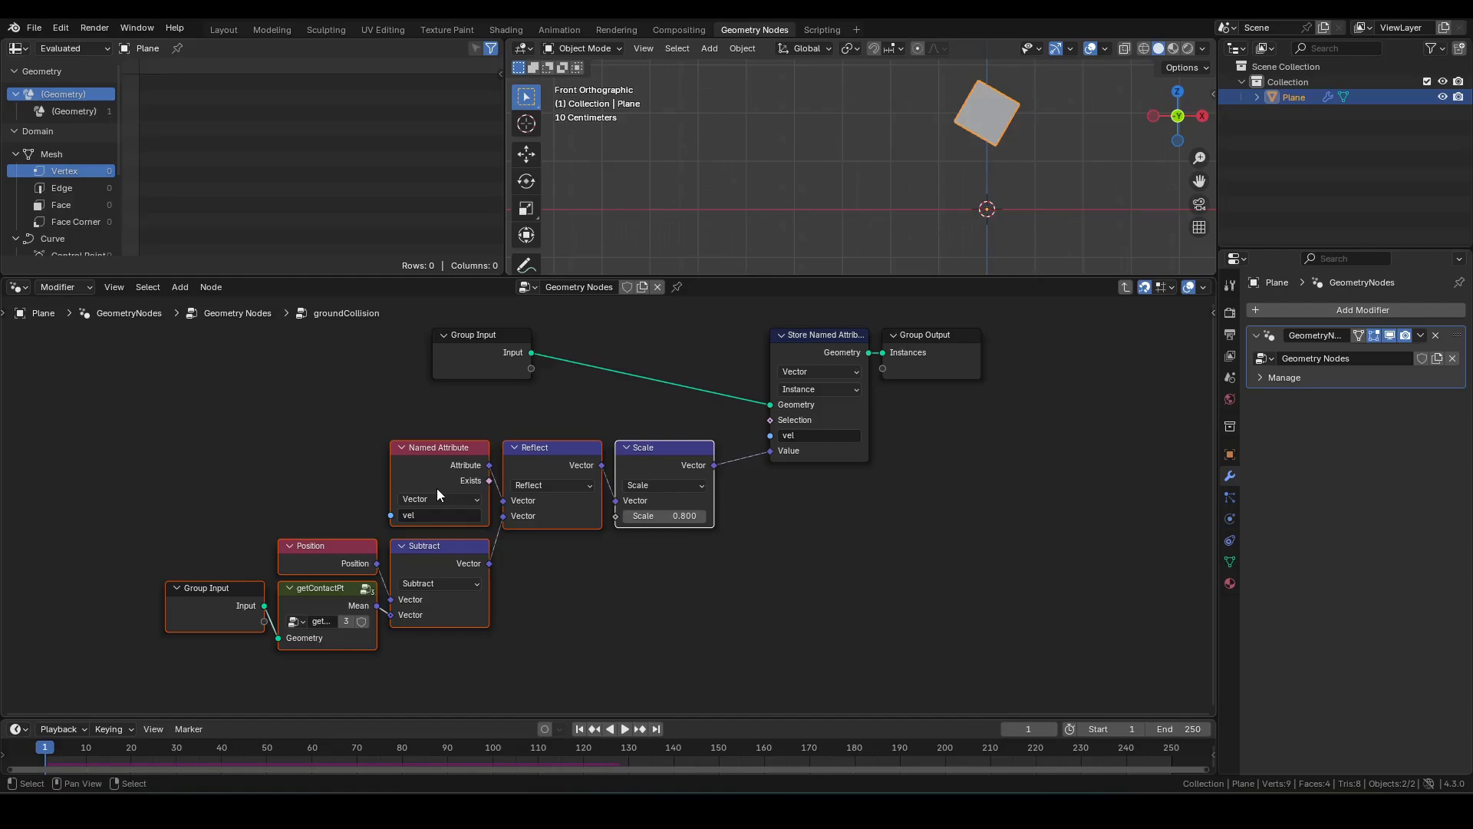
pyautogui.hotkey('ctrl', 'g')
pyautogui.moveTo(812, 585); pyautogui.dragTo(750, 543, button='middle')
pyautogui.scroll(4, 749, 543)
pyautogui.moveTo(980, 447); pyautogui.dragTo(944, 447, button='middle')
pyautogui.click(950, 389)
pyautogui.moveTo(945, 459); pyautogui.dragTo(905, 365)
pyautogui.moveTo(123, 458); pyautogui.dragTo(162, 561)
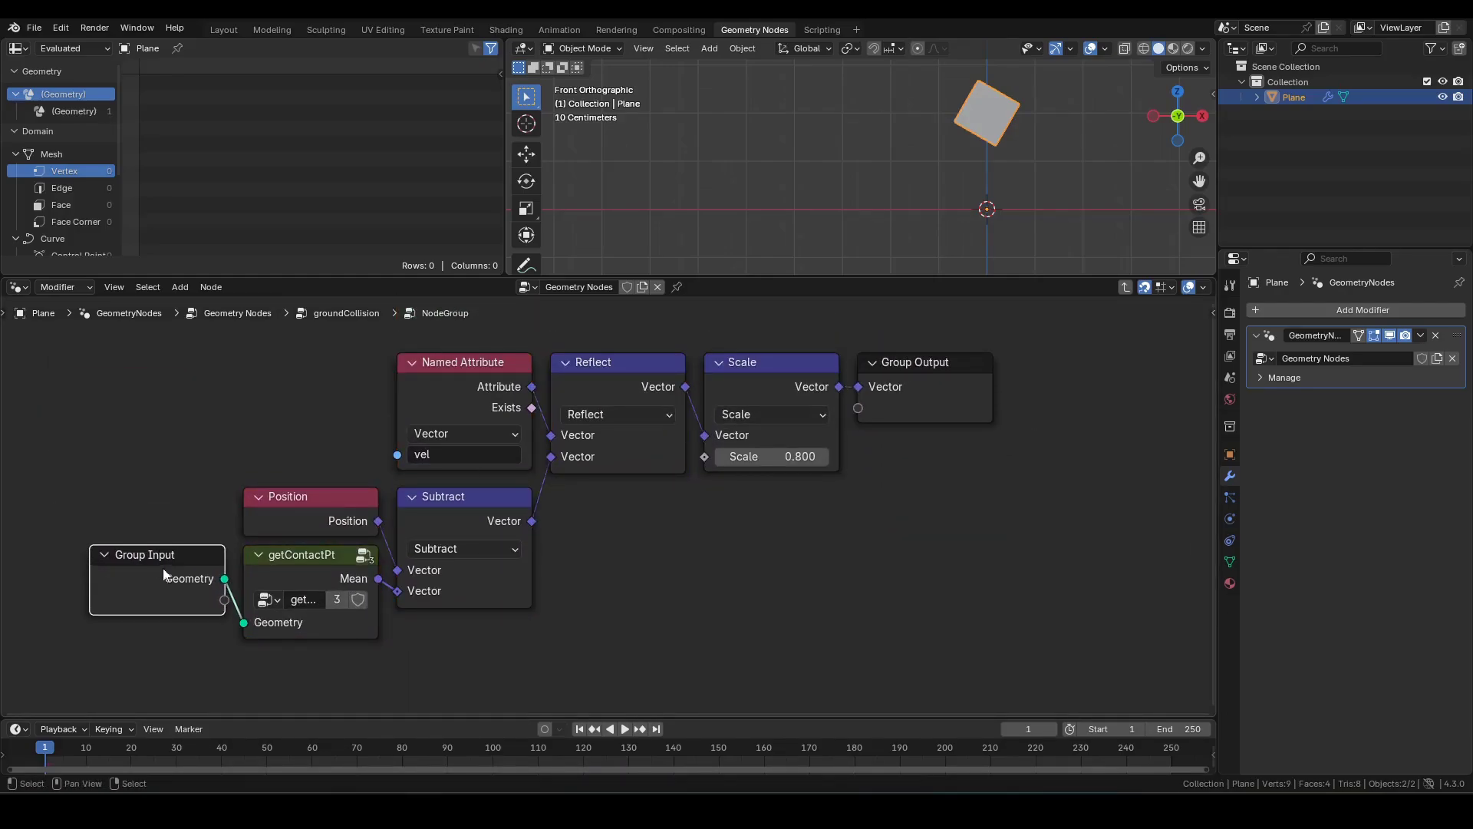
# Step: Expose the Scale node's scale value as a nested group input named Damp Factor
pyautogui.moveTo(731, 471); pyautogui.dragTo(576, 489, button='middle')
pyautogui.moveTo(549, 475); pyautogui.dragTo(494, 535)
pyautogui.click(376, 610)
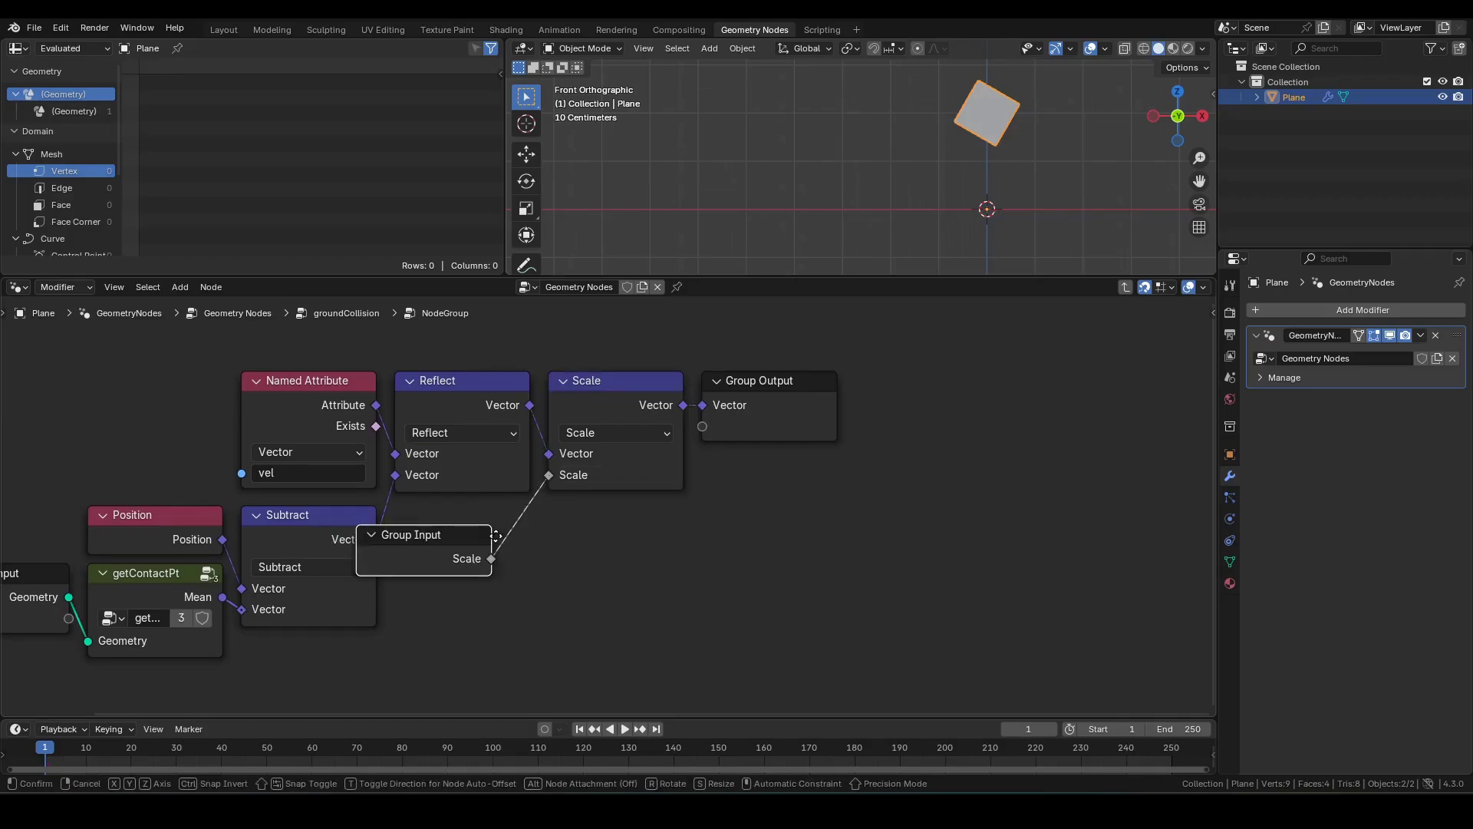
pyautogui.click(683, 525)
pyautogui.press('n')
pyautogui.doubleClick(1062, 532)
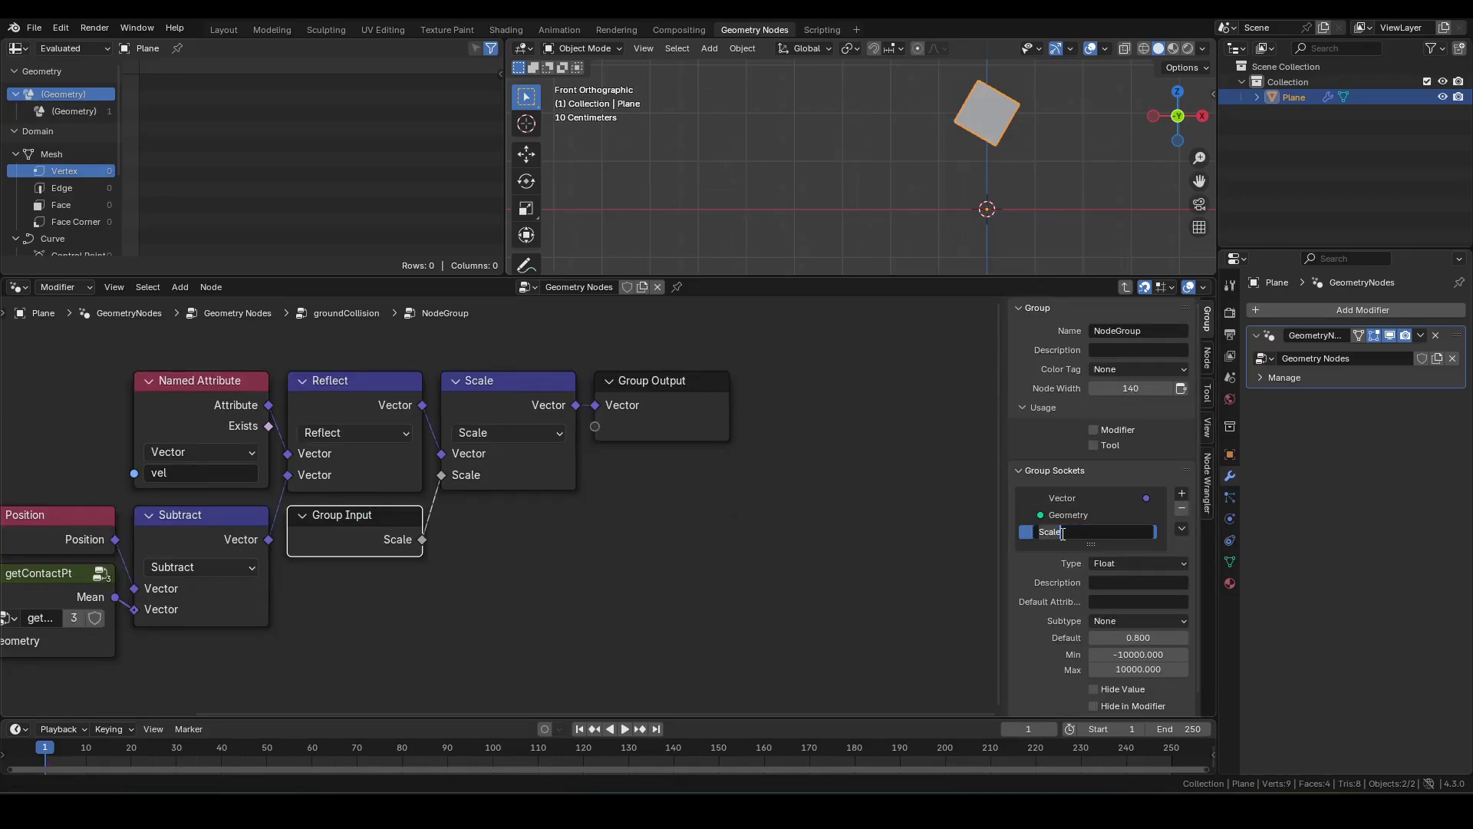
pyautogui.write('Damp Factor')
pyautogui.press('Return')
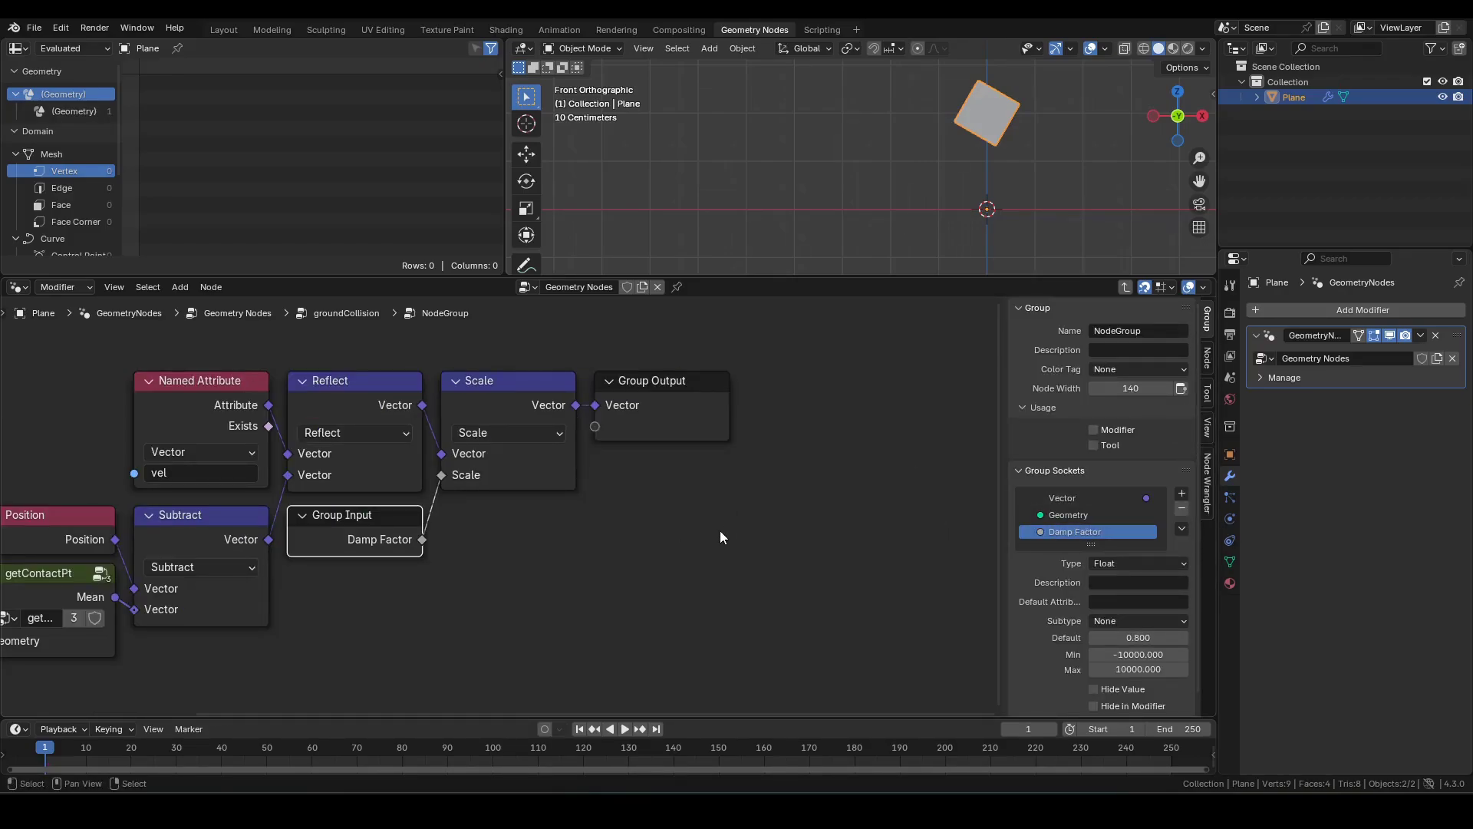
pyautogui.press('n')
# Step: Return to the groundCollision group and rename the nested velocity node group as calcVelC
pyautogui.press('Home')
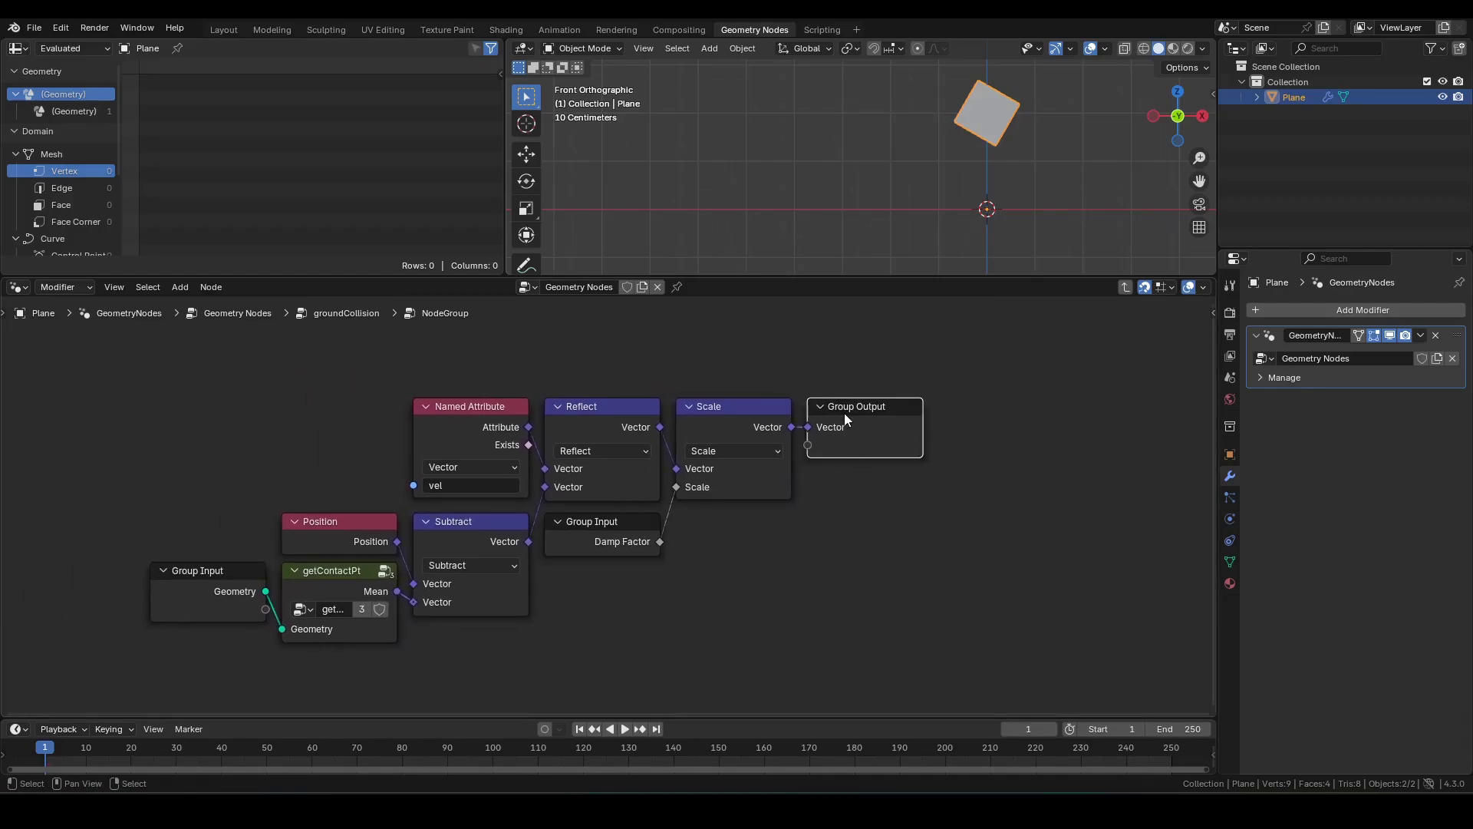
pyautogui.press('Tab')
pyautogui.doubleClick(479, 559)
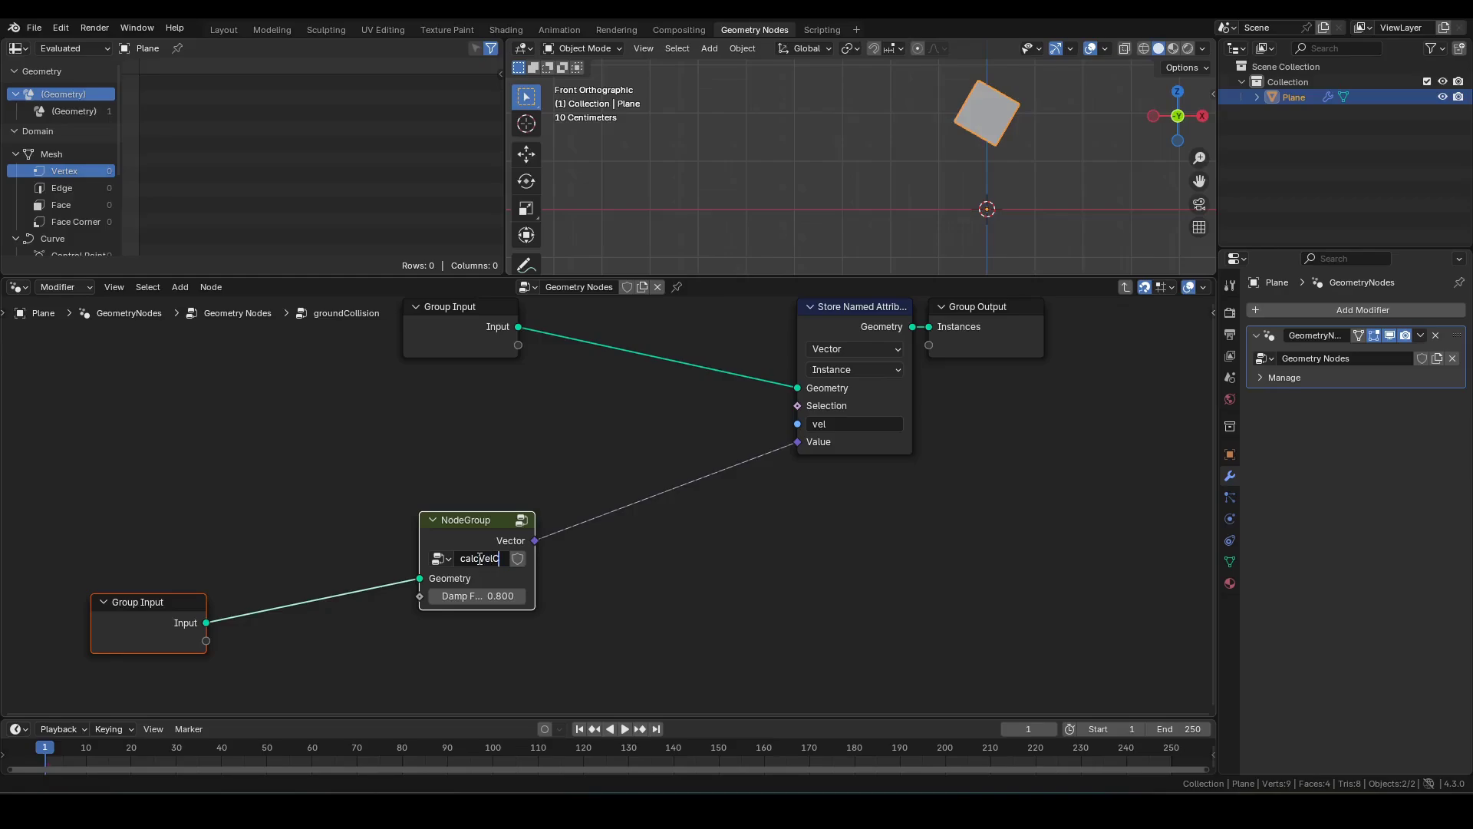
pyautogui.press('Return')
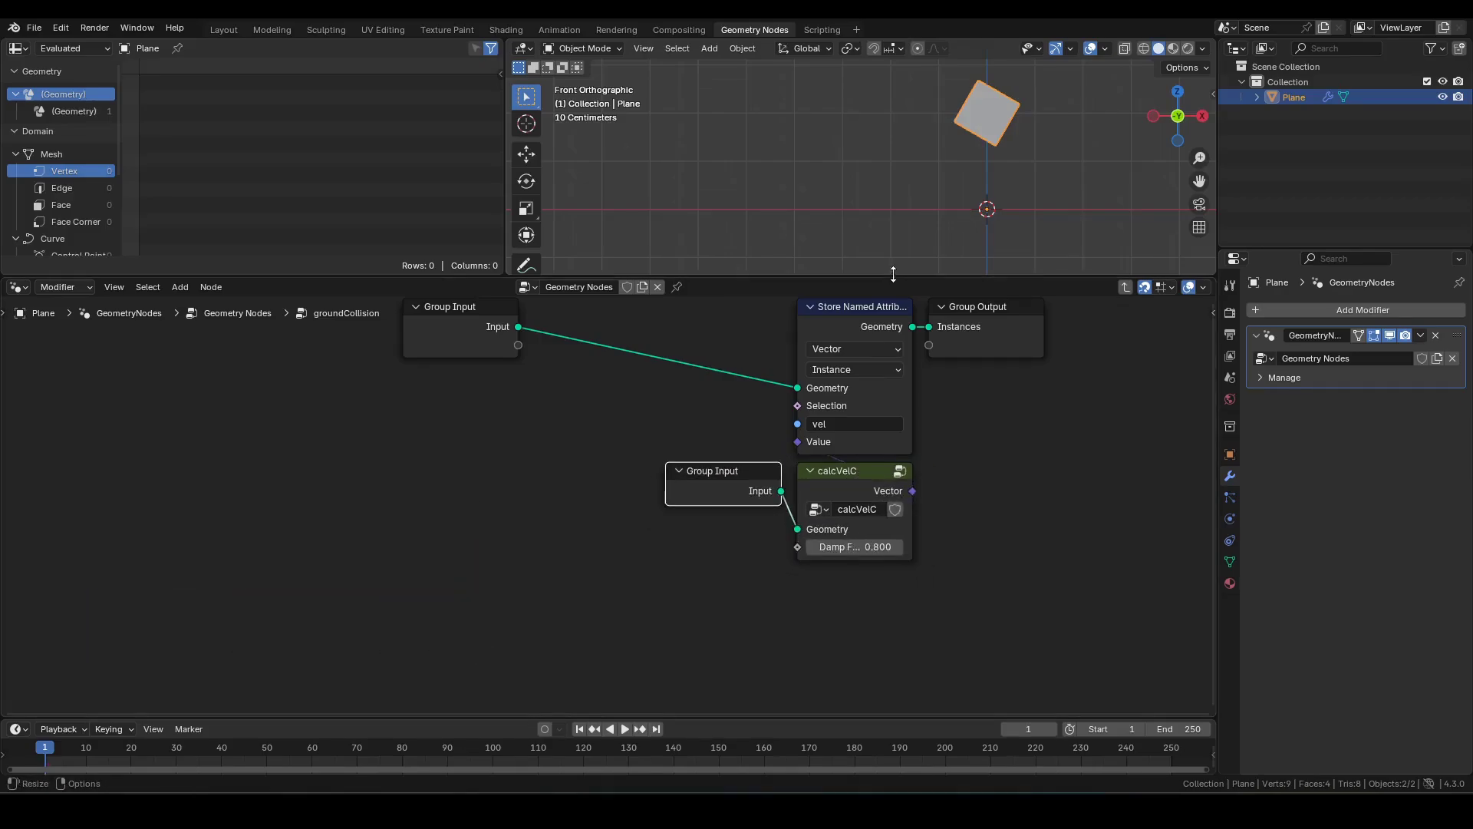
# Step: Play to frame 13 and annotate the square with its center, the contact corner, the force direction and the resulting rotation
pyautogui.press('space')
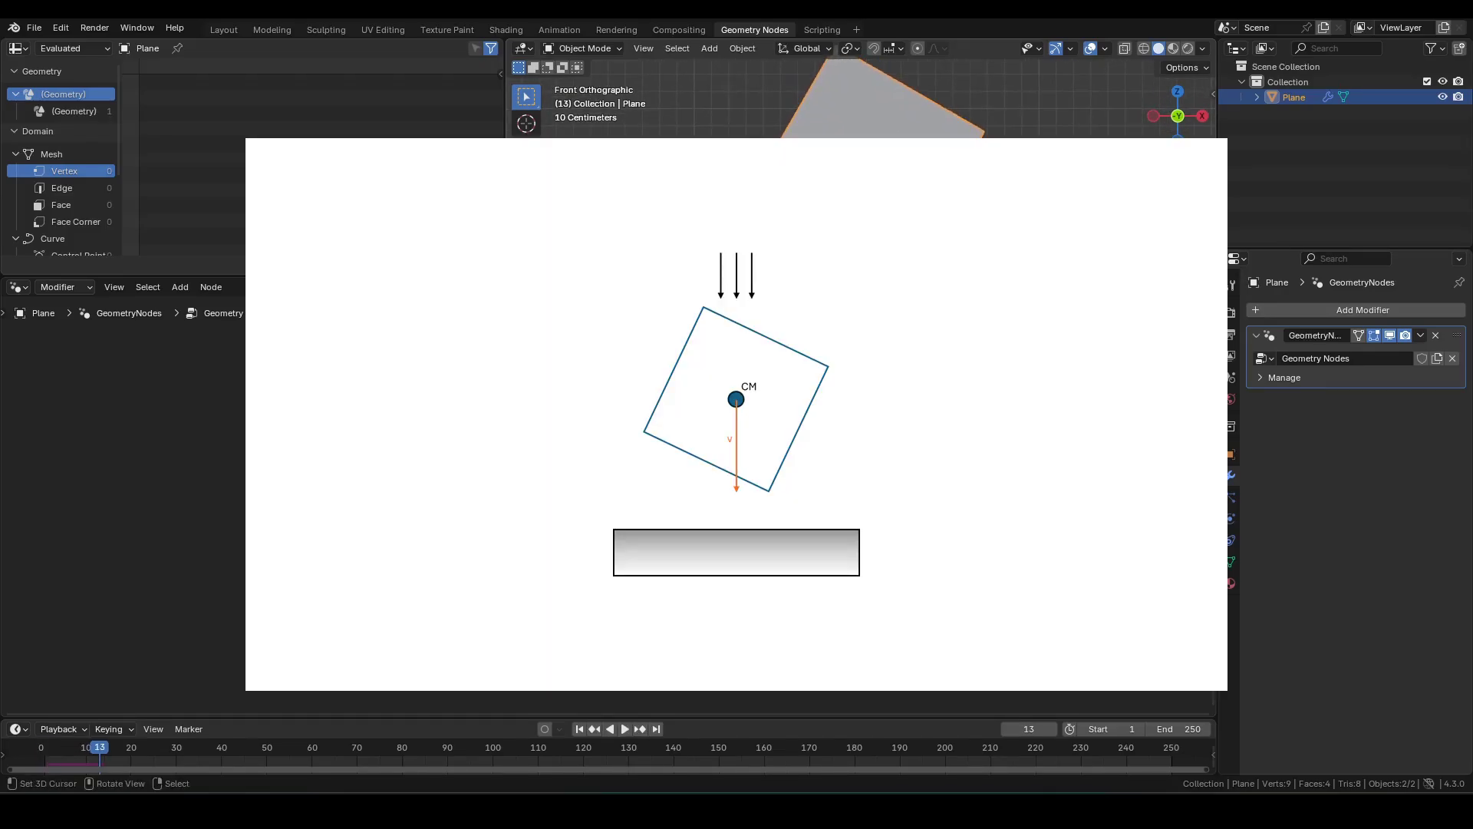
pyautogui.hotkey('ctrl', 'space')
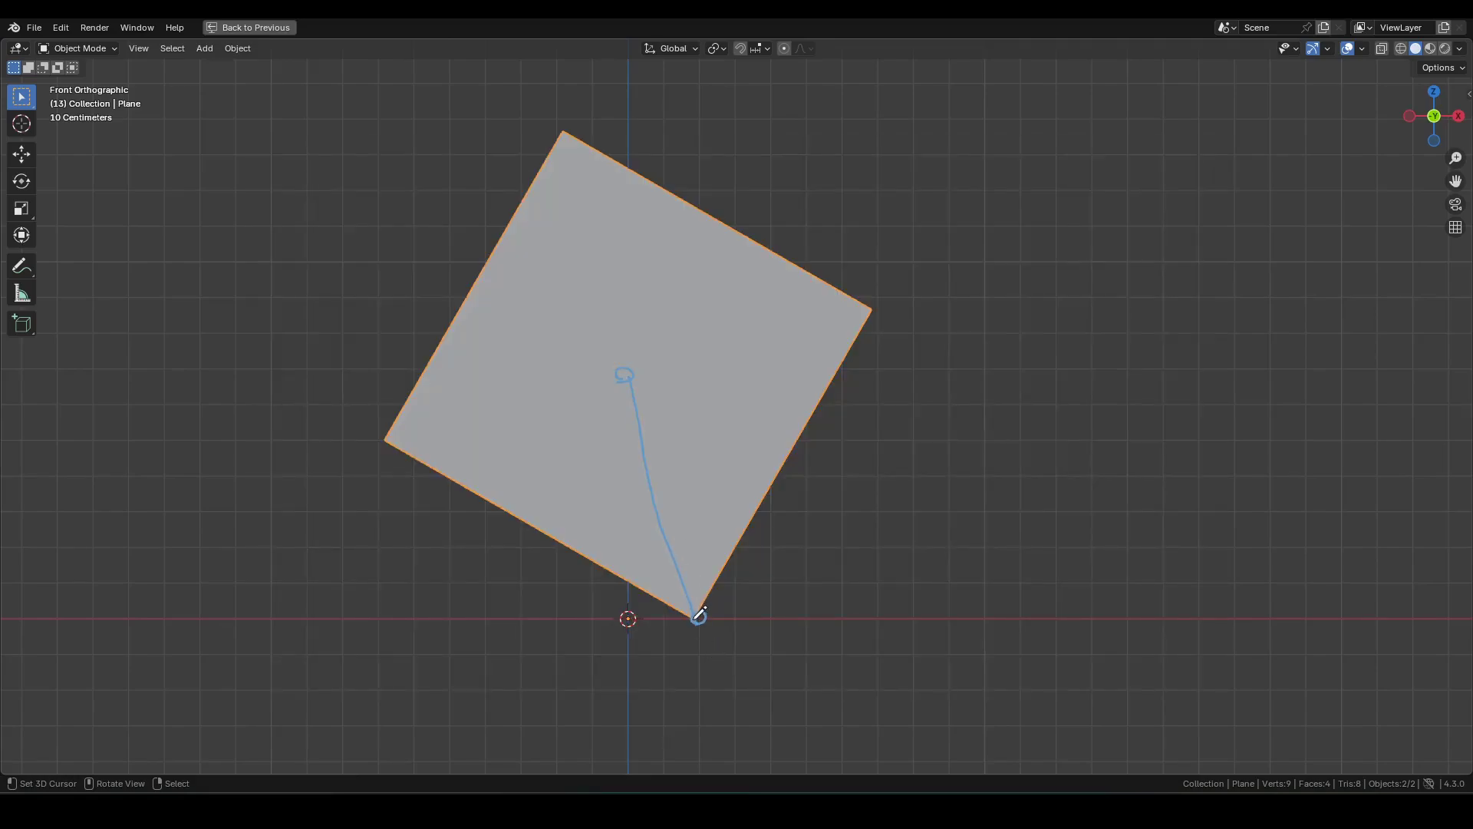
pyautogui.moveTo(697, 618); pyautogui.dragTo(739, 606)
pyautogui.moveTo(599, 421); pyautogui.dragTo(680, 402)
pyautogui.moveTo(580, 320); pyautogui.dragTo(599, 347)
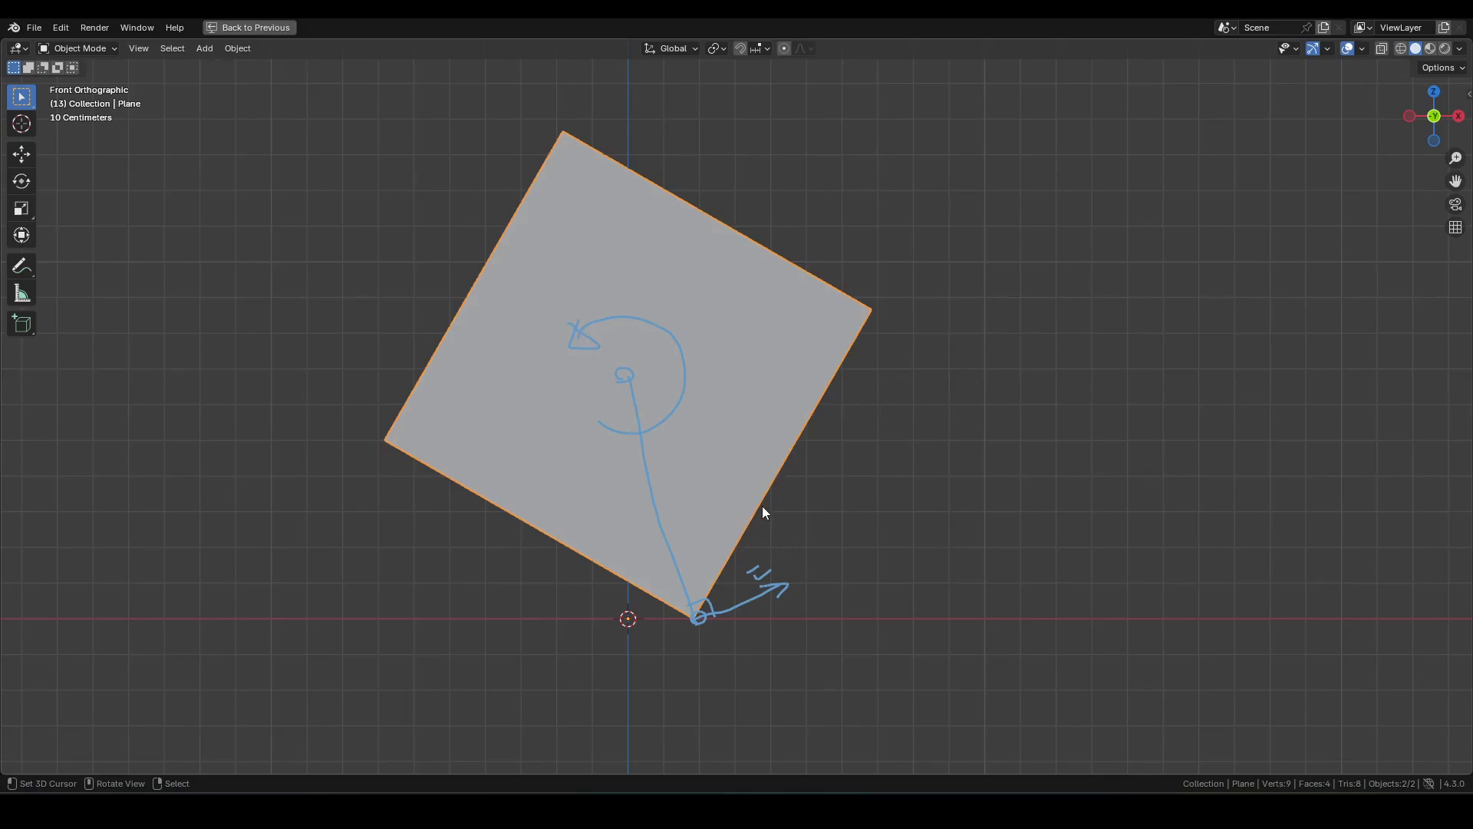
pyautogui.hotkey('ctrl', 'space')
# Step: Duplicate the Store Named Attribute node, insert the copy right after Group Input, and set its attribute name to omega
pyautogui.click(1066, 384)
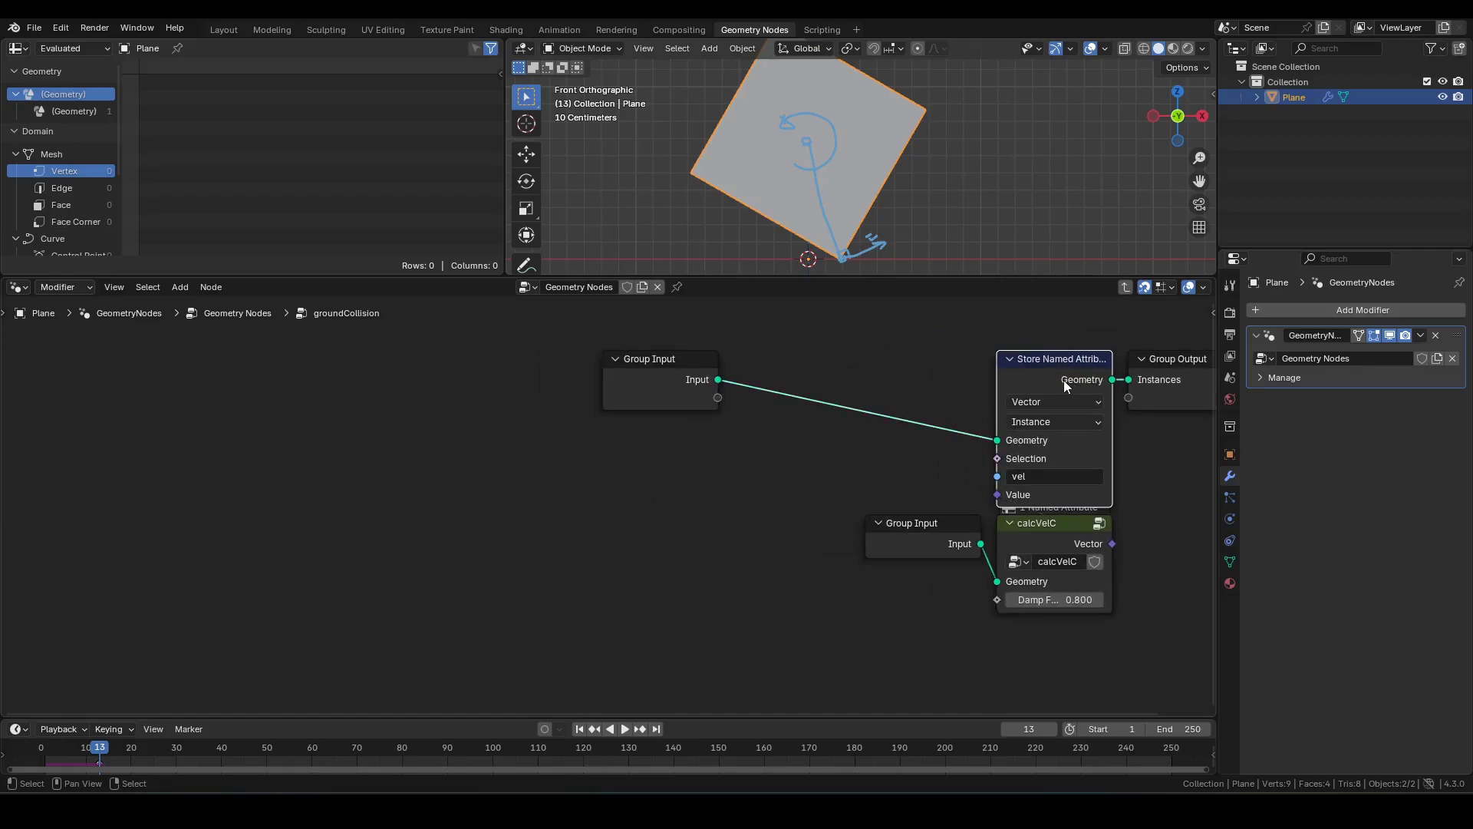
pyautogui.keyDown('shift'); pyautogui.moveTo(1032, 371); pyautogui.dragTo(1006, 372, button='middle'); pyautogui.keyUp('shift')
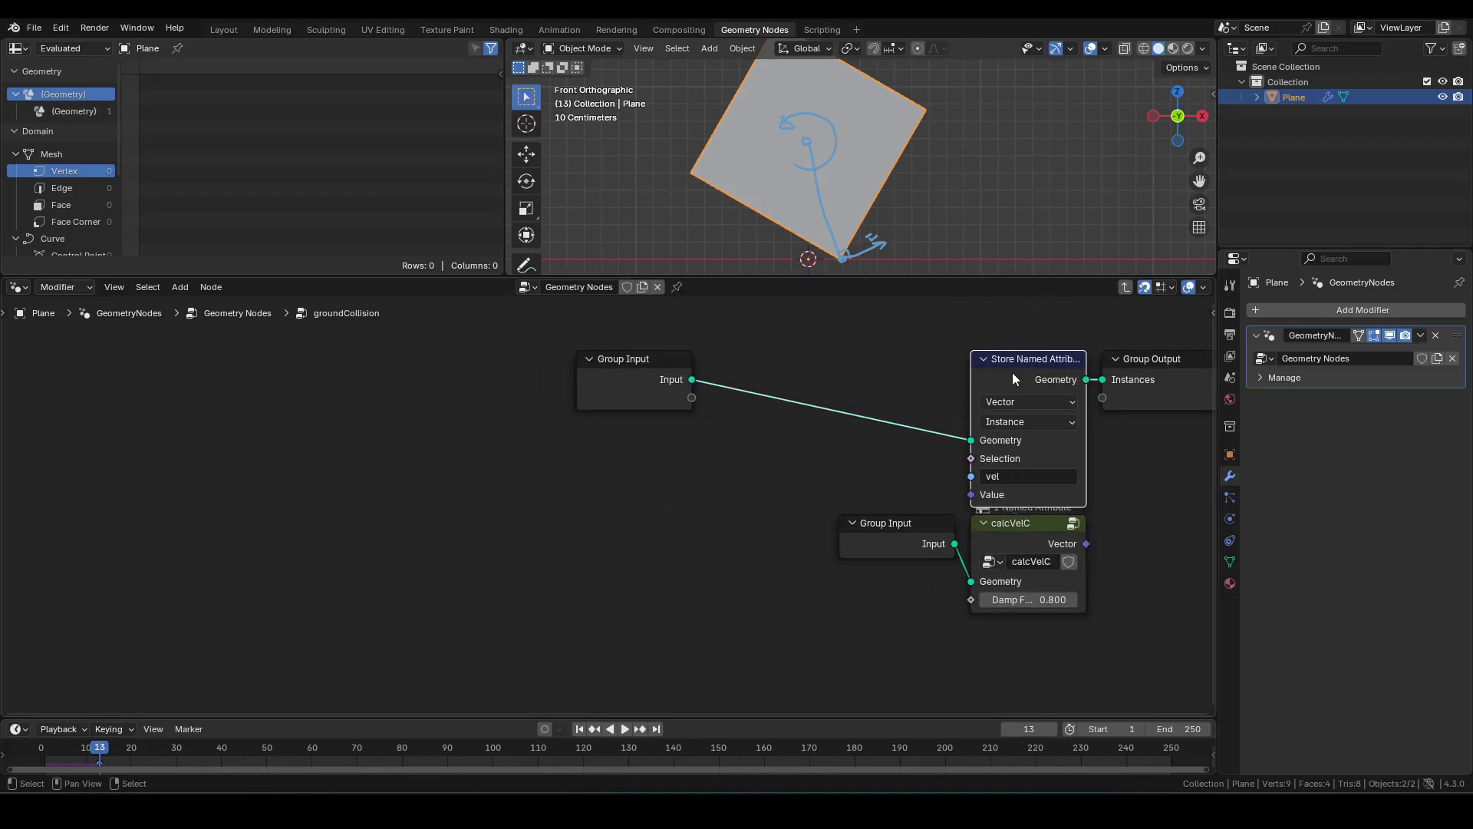
pyautogui.hotkey('shift', 'd')
pyautogui.press('x')
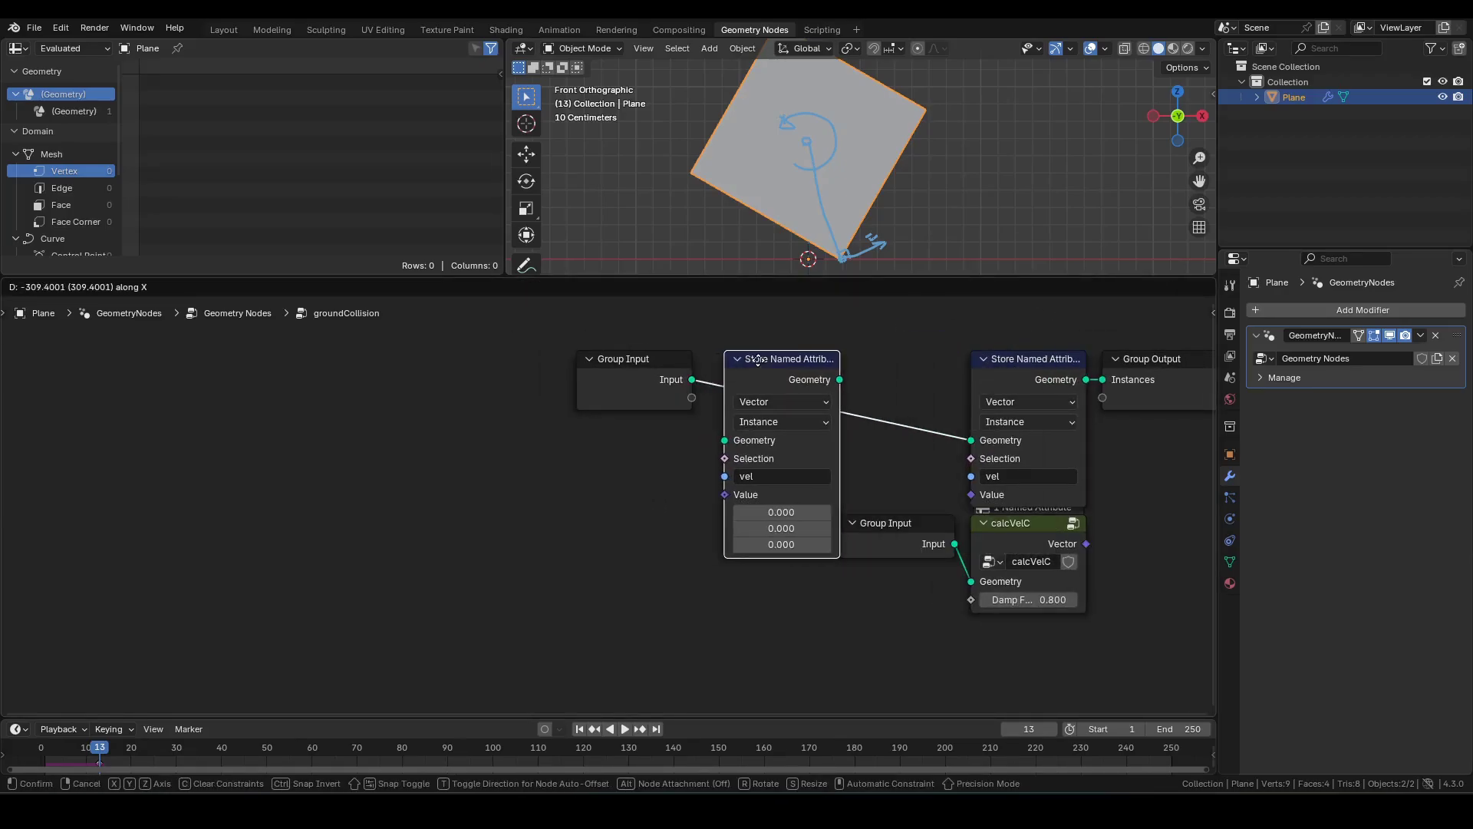
pyautogui.click(751, 362)
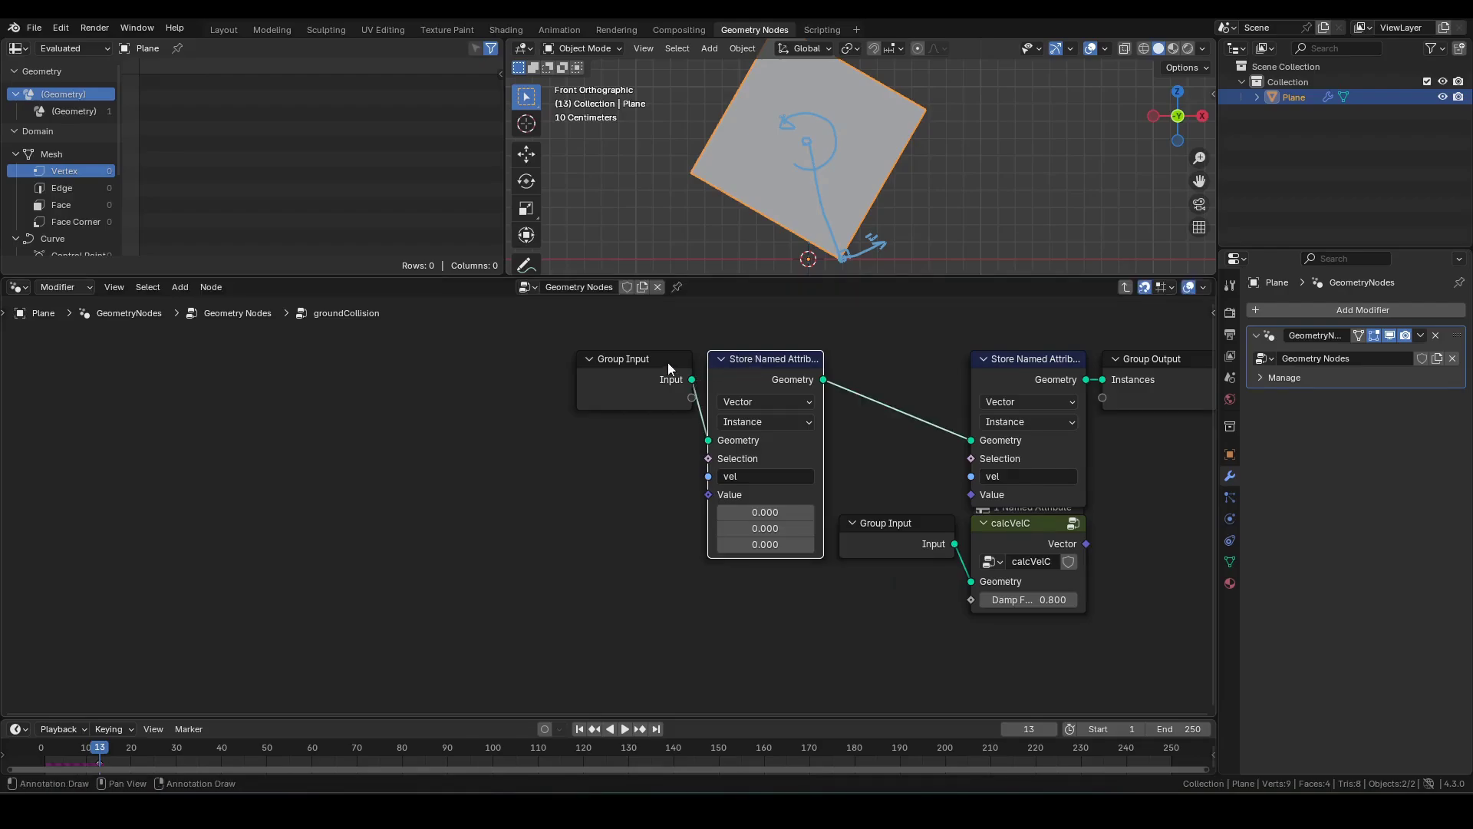
pyautogui.click(766, 473)
pyautogui.write('omega')
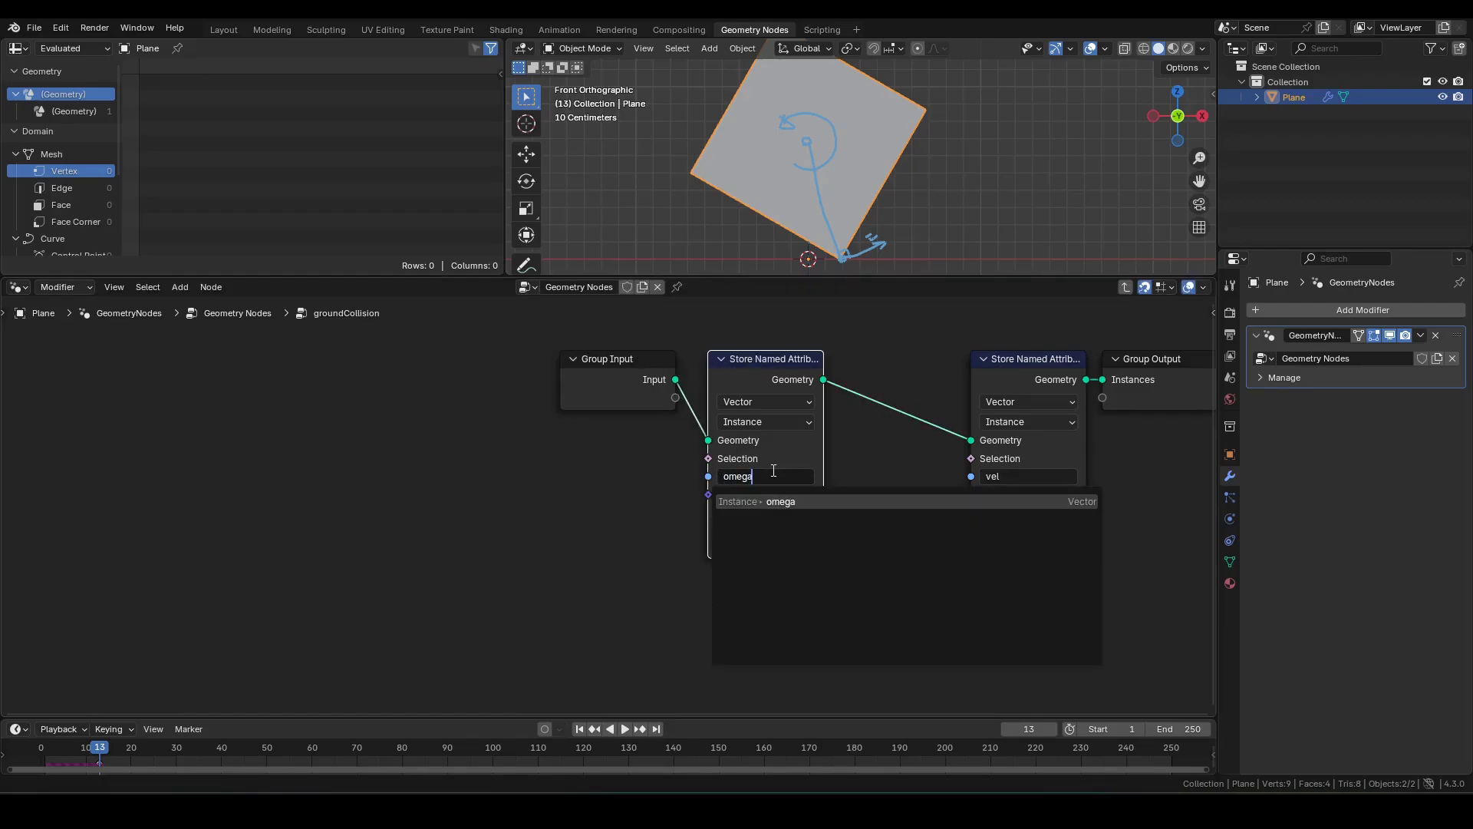
pyautogui.press('Return')
# Step: Add a Position node in the empty space before the omega Store Named Attribute node
pyautogui.scroll(2, 809, 162)
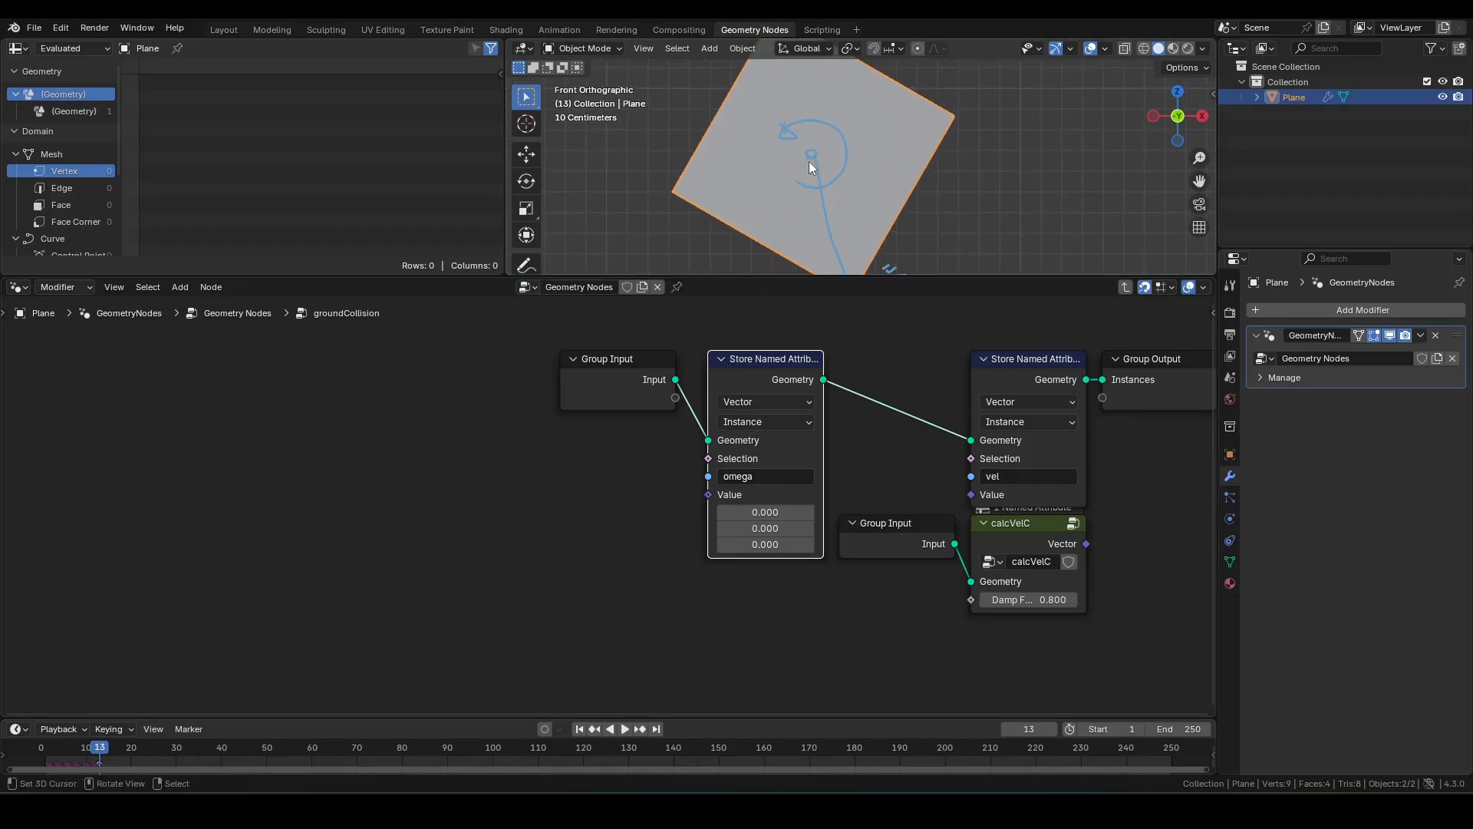
pyautogui.moveTo(358, 517); pyautogui.dragTo(528, 513, button='middle')
pyautogui.press('F3')
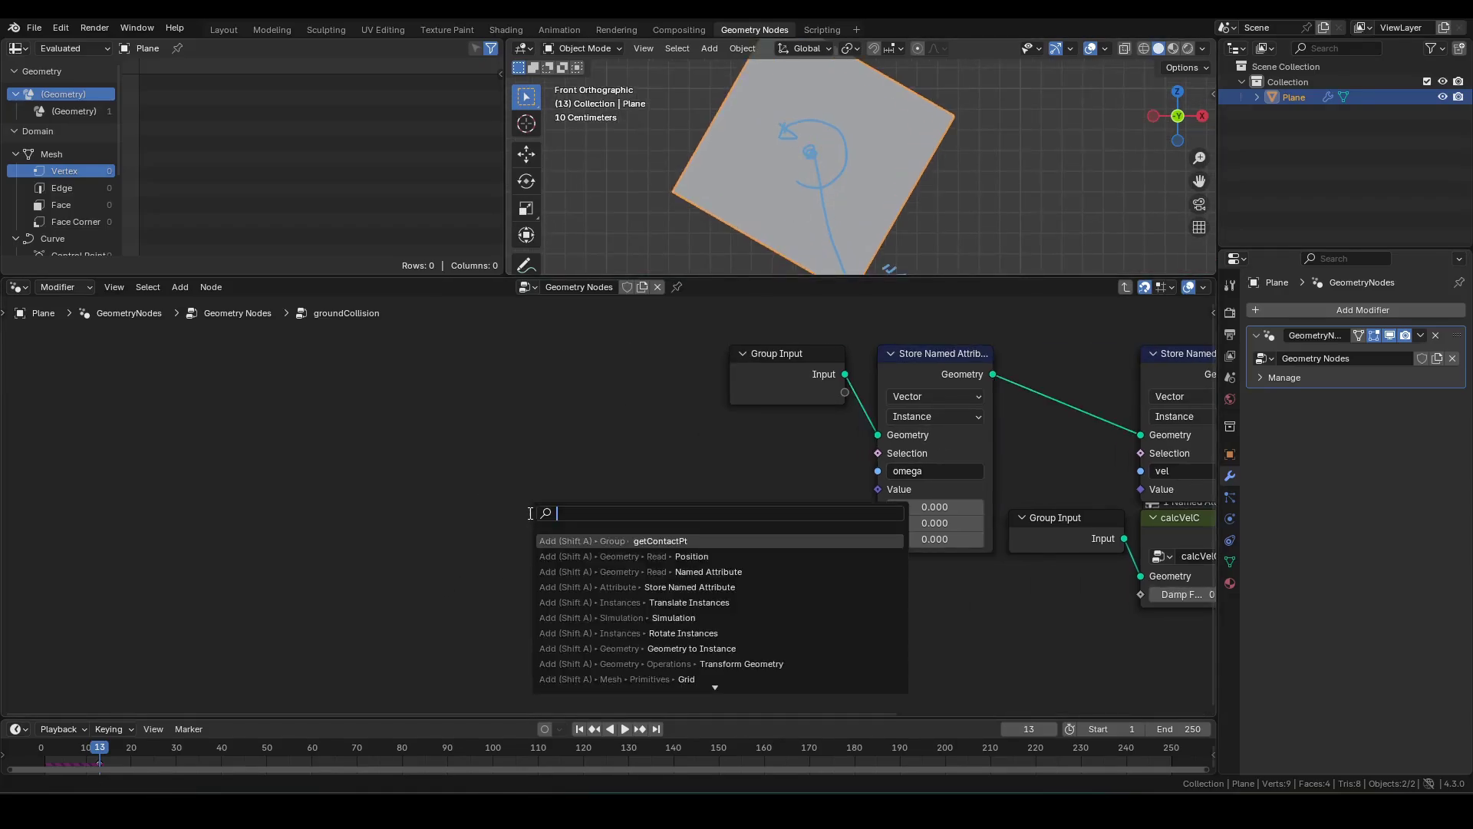
pyautogui.write('pos')
pyautogui.press('Return')
pyautogui.click(520, 446)
# Step: Add a getContactPt group below Position and feed its geometry from a duplicated Group Input
pyautogui.press('F3')
pyautogui.write('get')
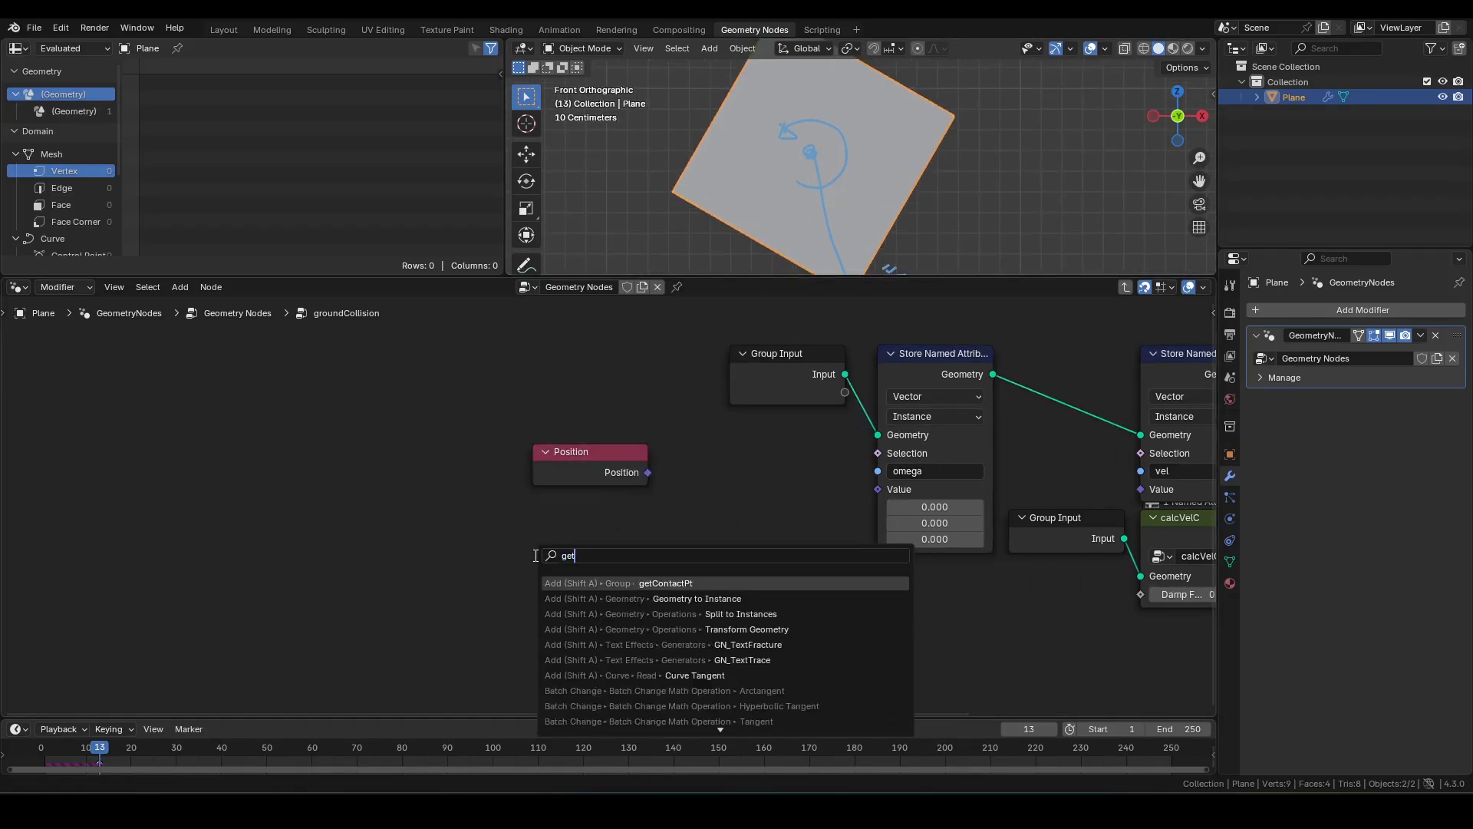
pyautogui.press('Return')
pyautogui.click(536, 494)
pyautogui.click(779, 381)
pyautogui.hotkey('shift', 'd')
pyautogui.click(450, 529)
pyautogui.moveTo(517, 522); pyautogui.dragTo(530, 561)
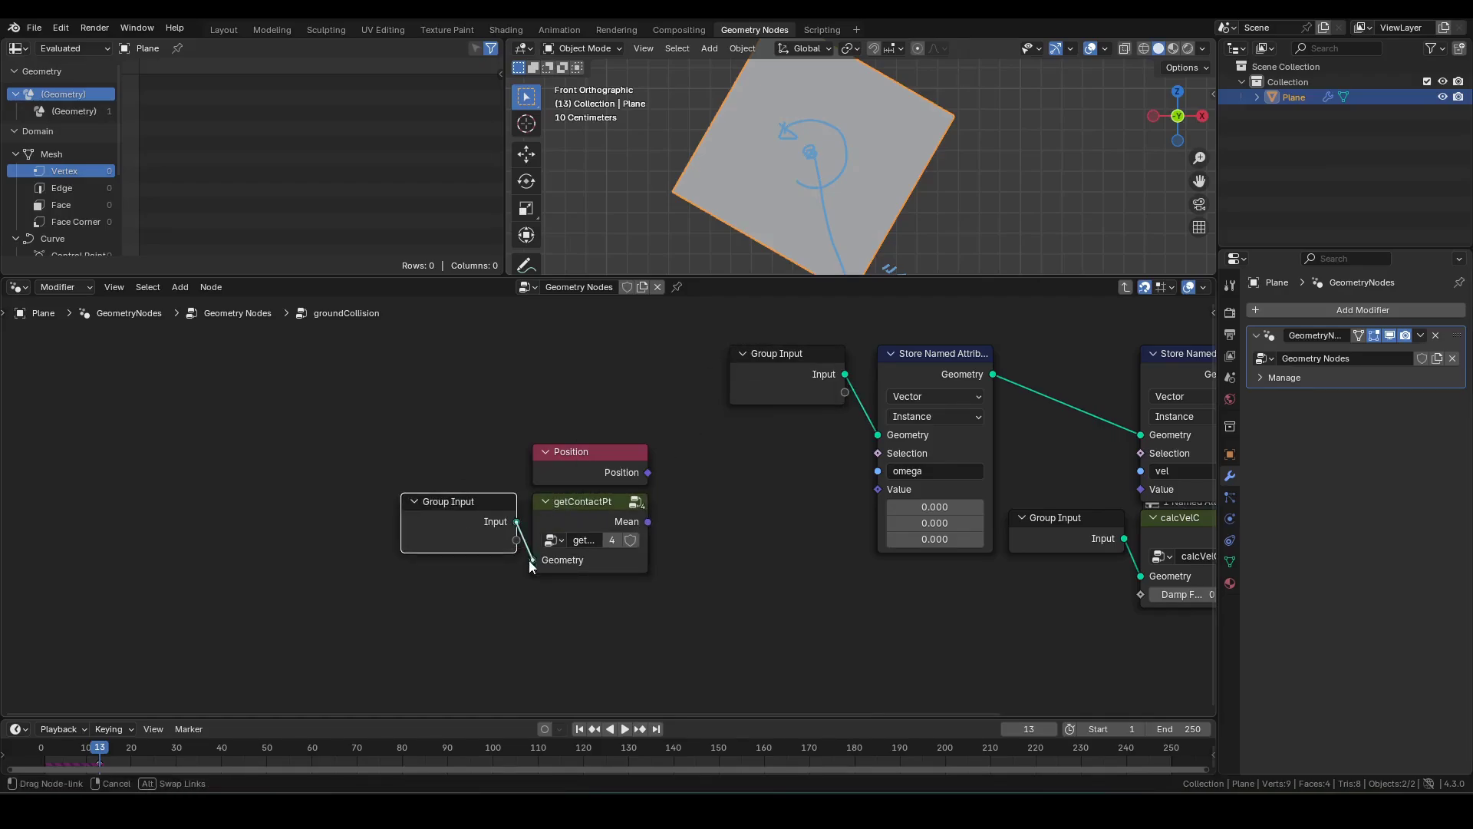
# Step: Add a Vector Math Subtract node that subtracts getContactPt's Mean from Position
pyautogui.moveTo(648, 473); pyautogui.dragTo(697, 474)
pyautogui.write('vmsu')
pyautogui.press('Return')
pyautogui.click(703, 528)
pyautogui.moveTo(648, 522); pyautogui.dragTo(669, 538)
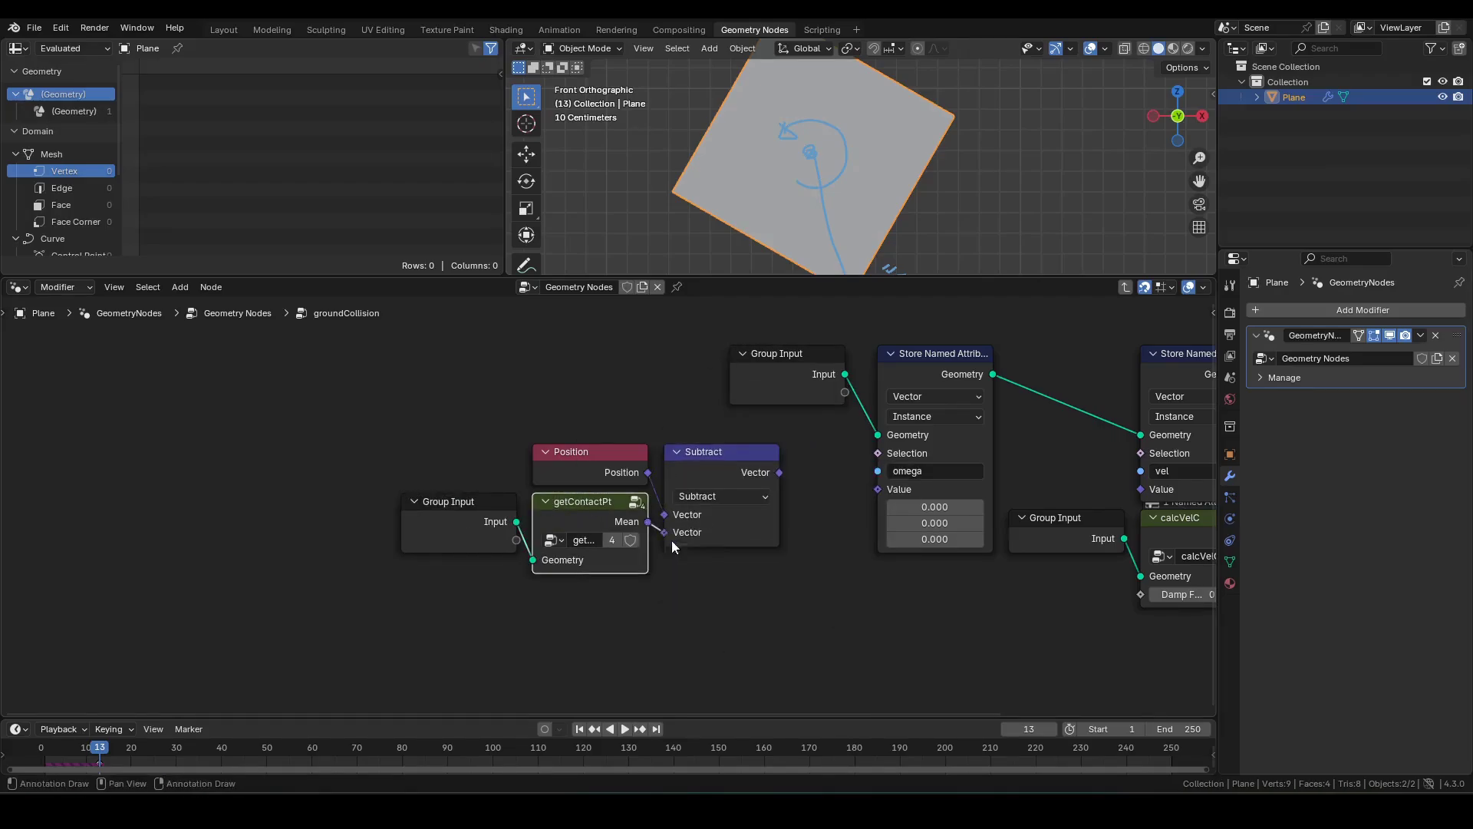
# Step: Mark the center-to-contact line in the viewport and move the Group Input to Subtract chain farther from the omega node
pyautogui.keyDown('shift'); pyautogui.moveTo(856, 213); pyautogui.dragTo(818, 181, button='middle'); pyautogui.keyUp('shift')
pyautogui.moveTo(795, 195); pyautogui.dragTo(792, 188)
pyautogui.moveTo(370, 460); pyautogui.dragTo(451, 476, button='middle')
pyautogui.moveTo(450, 476); pyautogui.dragTo(806, 580)
pyautogui.press('g')
pyautogui.click(626, 569)
# Step: Add a Vector Math Cross Product node fed by the Subtract result
pyautogui.moveTo(646, 488); pyautogui.dragTo(682, 487)
pyautogui.write('c')
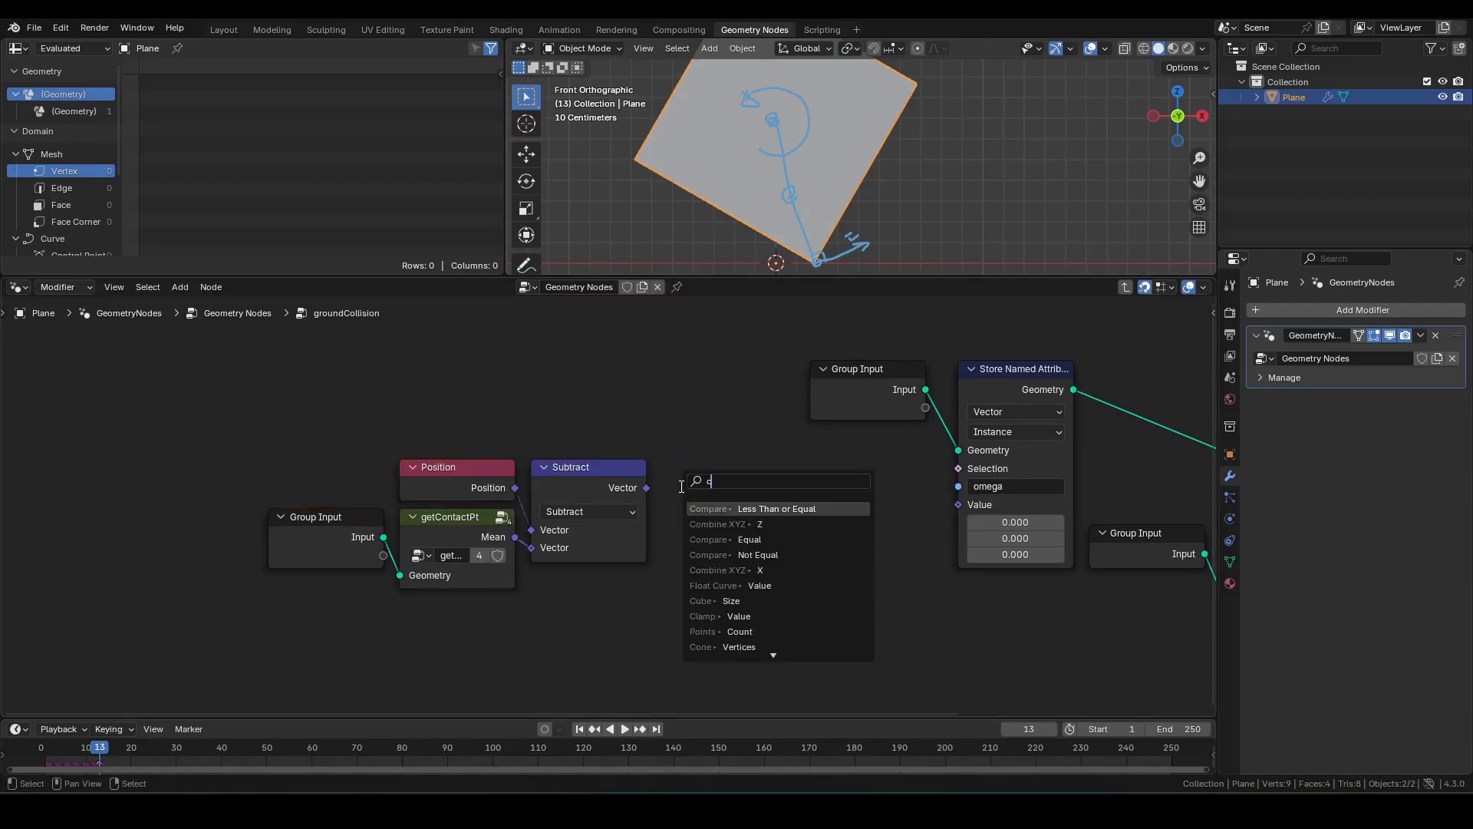
pyautogui.write('r')
pyautogui.click(733, 524)
pyautogui.click(719, 519)
# Step: Feed a vector Named Attribute reading vel into Cross Product's second input, and connect the product to the omega node's Value
pyautogui.keyDown('shift'); pyautogui.moveTo(811, 477); pyautogui.dragTo(891, 437, button='middle'); pyautogui.keyUp('shift')
pyautogui.press('F3')
pyautogui.write('na')
pyautogui.press('Return')
pyautogui.click(602, 540)
pyautogui.click(656, 622)
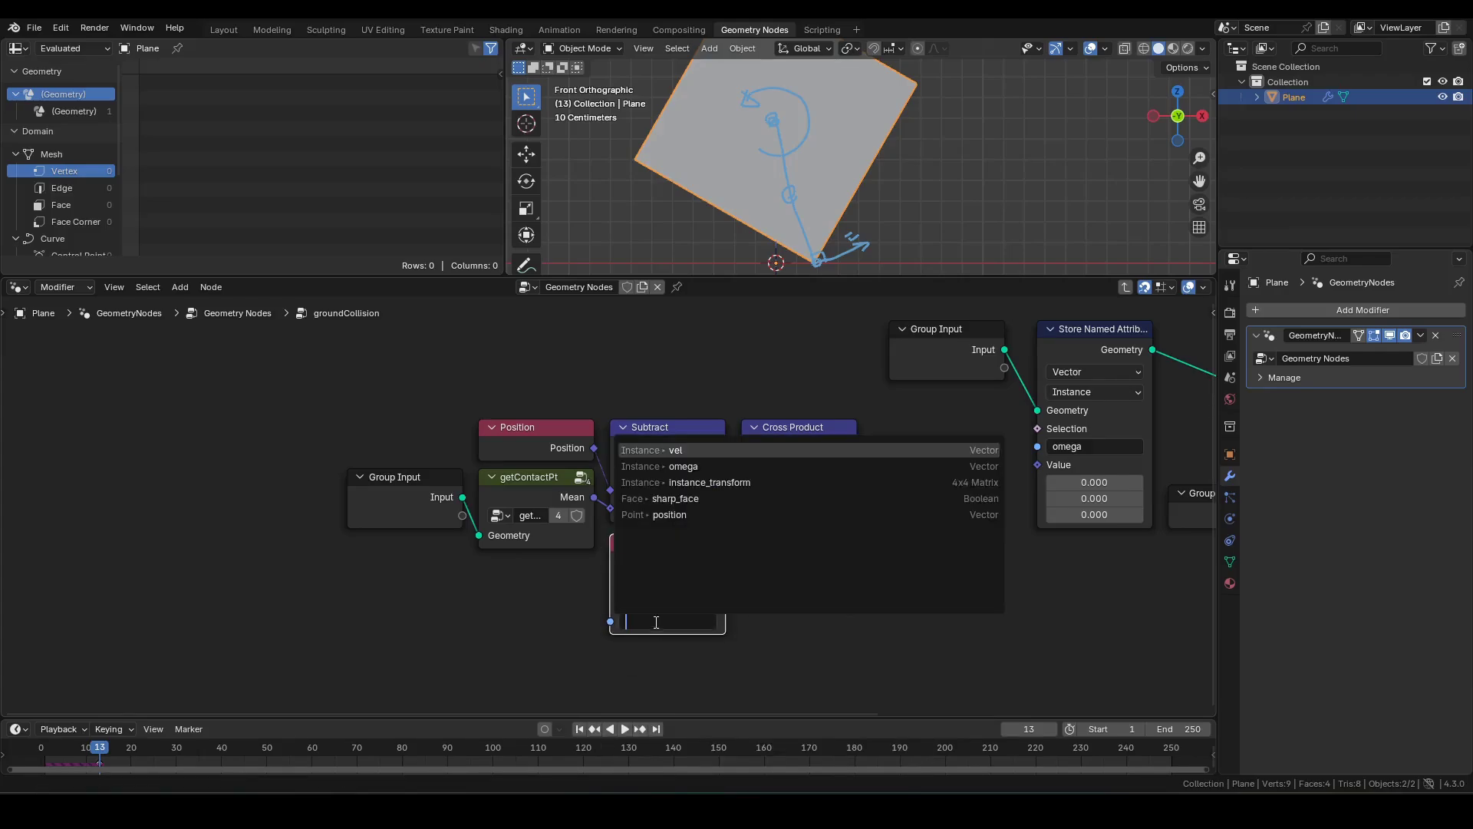
pyautogui.click(688, 452)
pyautogui.moveTo(725, 563); pyautogui.dragTo(741, 508)
pyautogui.moveTo(861, 511); pyautogui.dragTo(748, 512, button='middle')
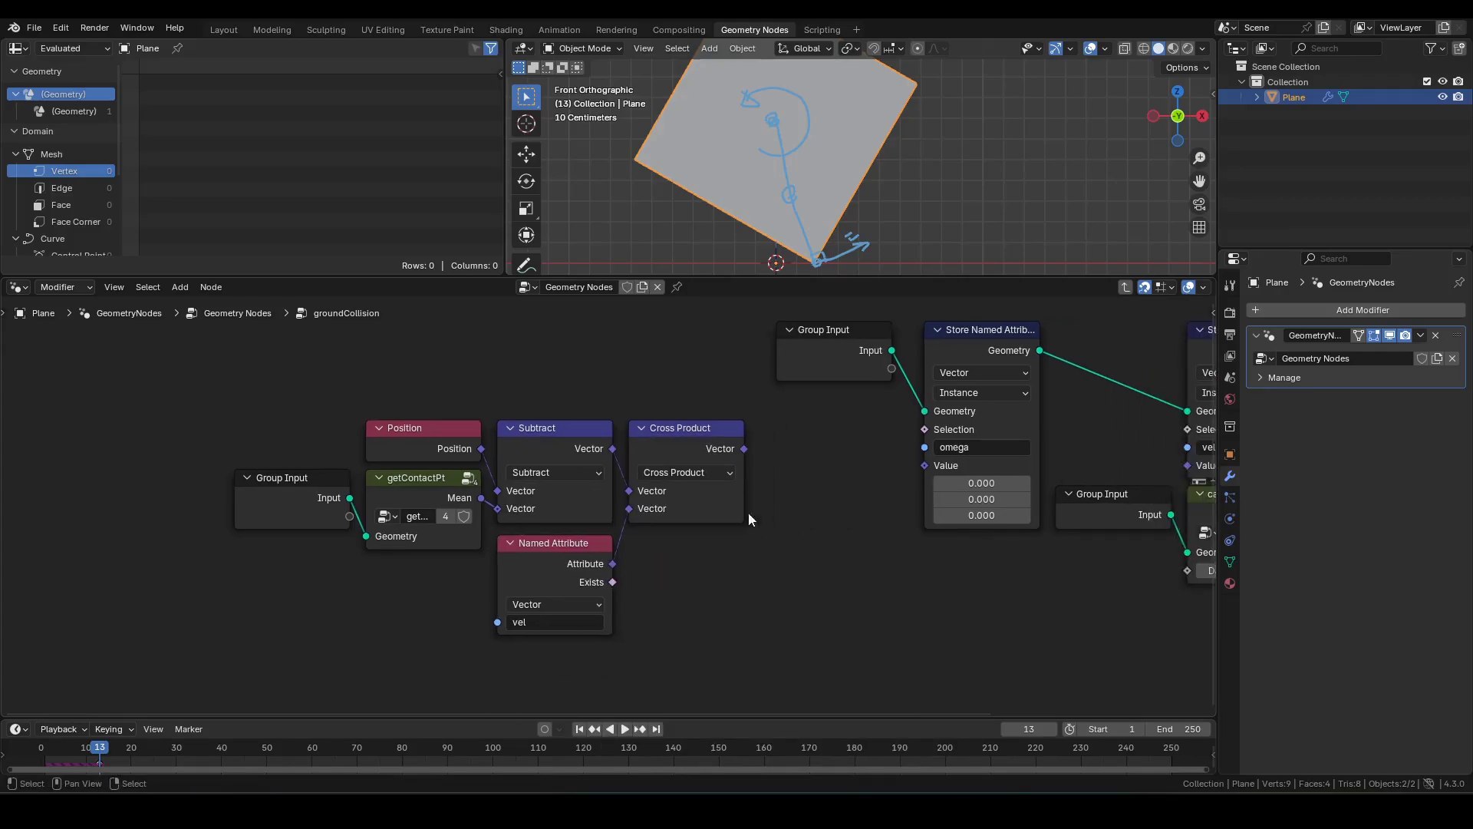
pyautogui.moveTo(743, 448); pyautogui.dragTo(925, 465)
# Step: Clear all the annotations drawn on the square in the viewport
pyautogui.scroll(-3, 859, 243)
pyautogui.keyDown('shift'); pyautogui.moveTo(866, 233); pyautogui.dragTo(916, 250, button='middle'); pyautogui.keyUp('shift')
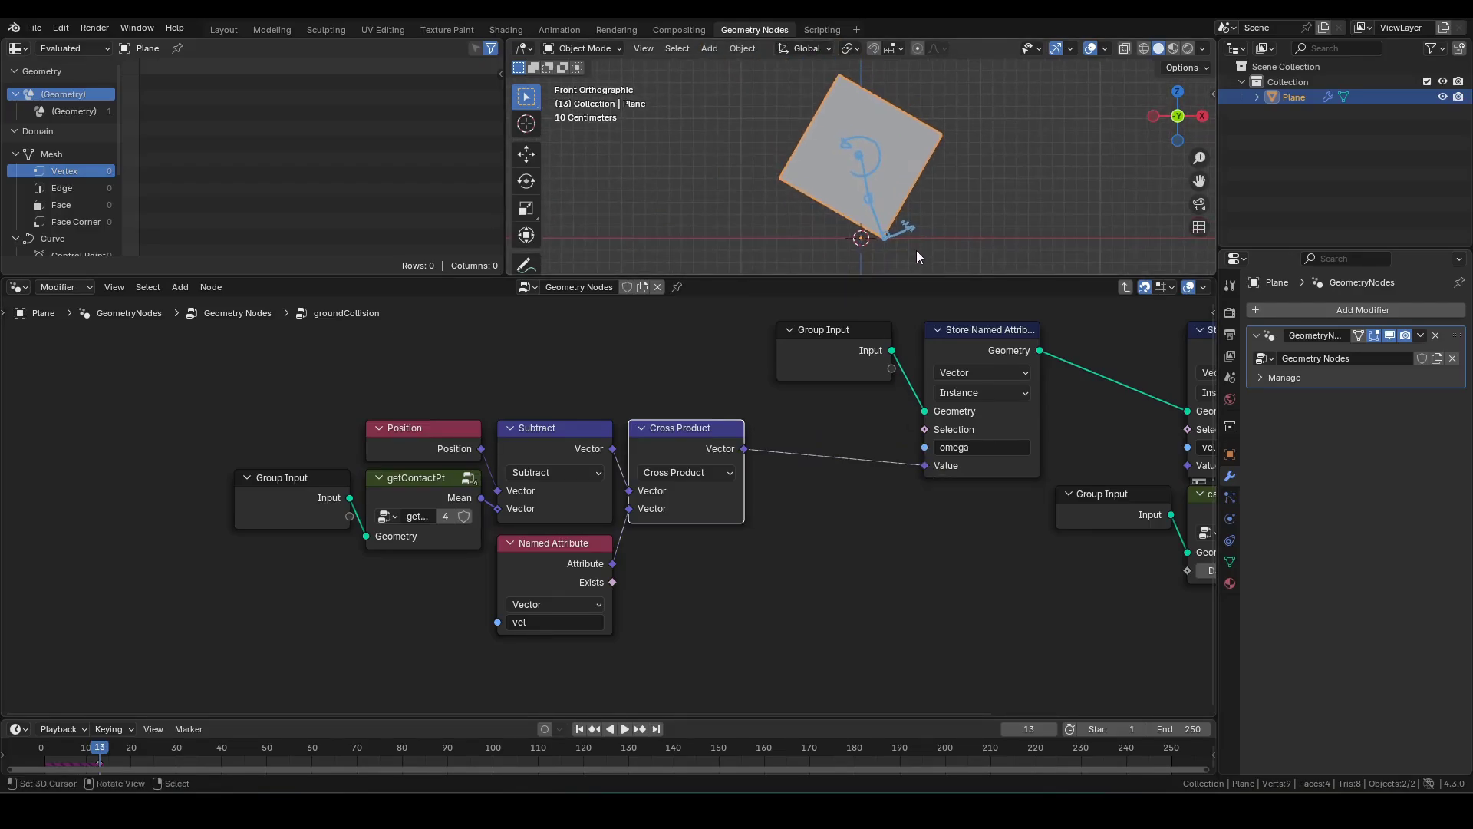
pyautogui.press('q')
pyautogui.click(913, 255)
# Step: Replay the simulation twice in a maximized viewport to examine the square's rotation after floor contact, then return to frame 1
pyautogui.hotkey('ctrl', 'space')
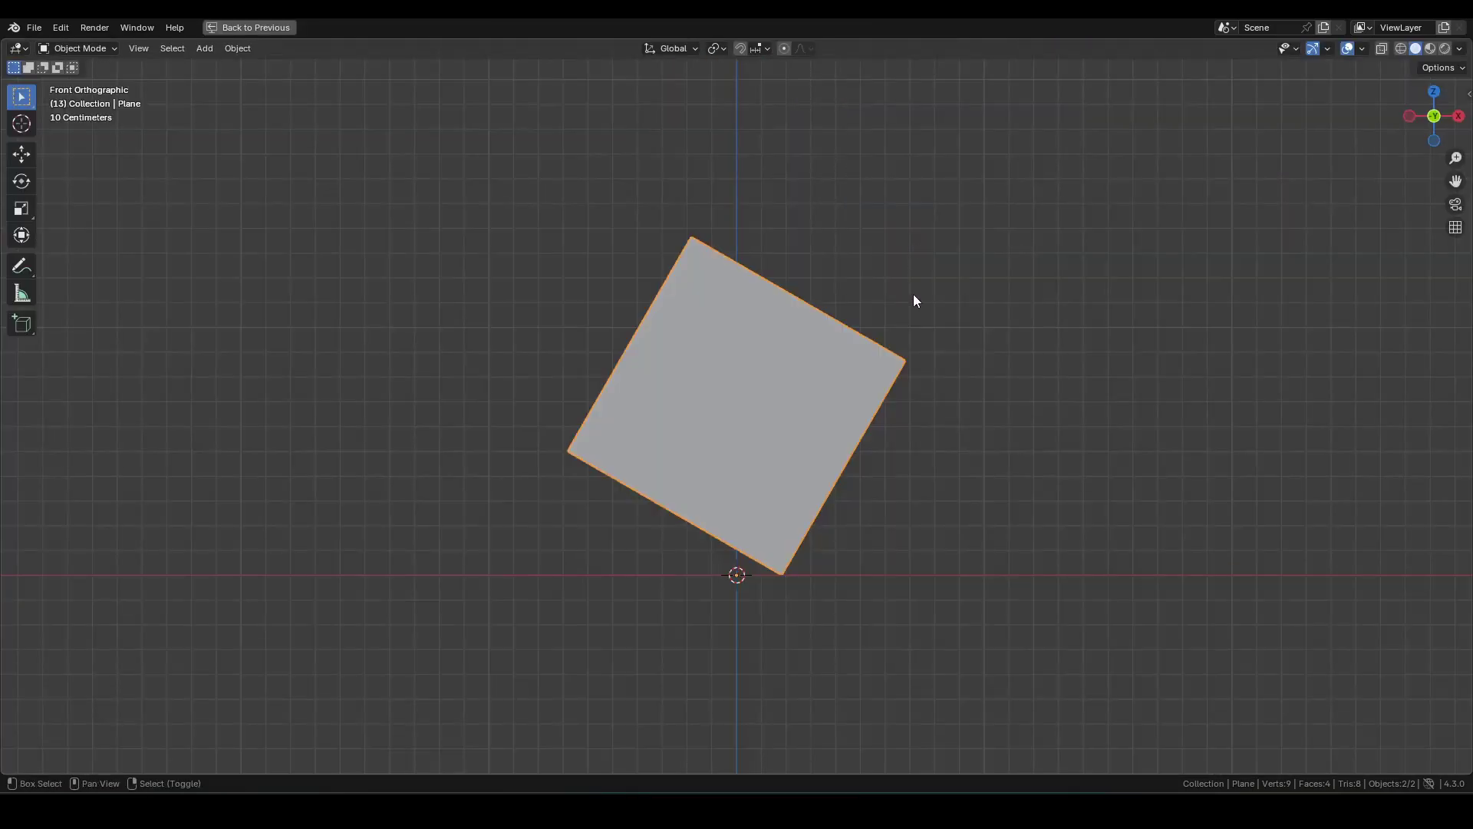
pyautogui.hotkey('shift', 'Left')
pyautogui.press('space')
pyautogui.keyDown('shift'); pyautogui.moveTo(724, 322); pyautogui.dragTo(888, 375, button='middle'); pyautogui.keyUp('shift')
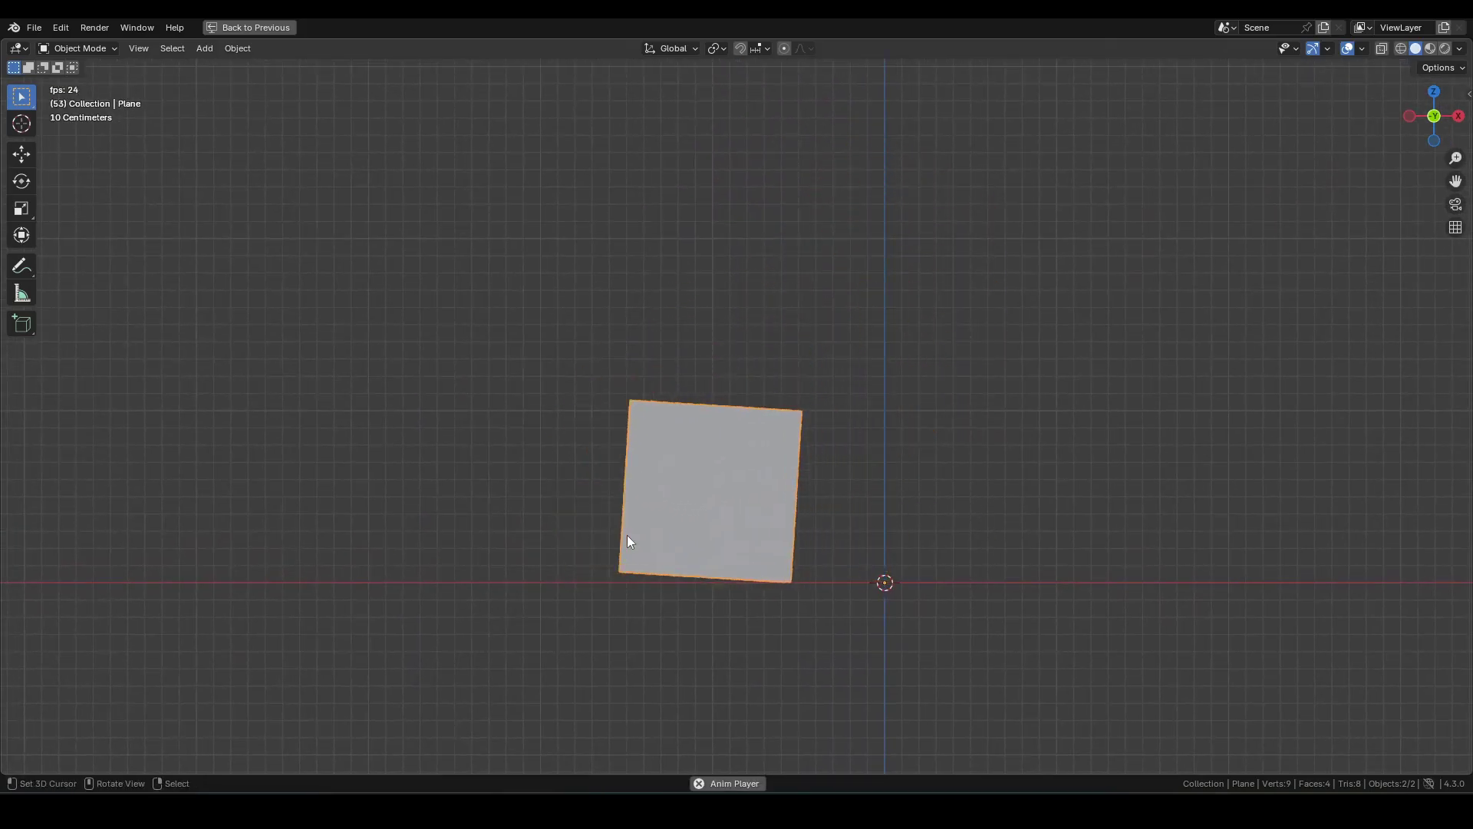
pyautogui.press('space')
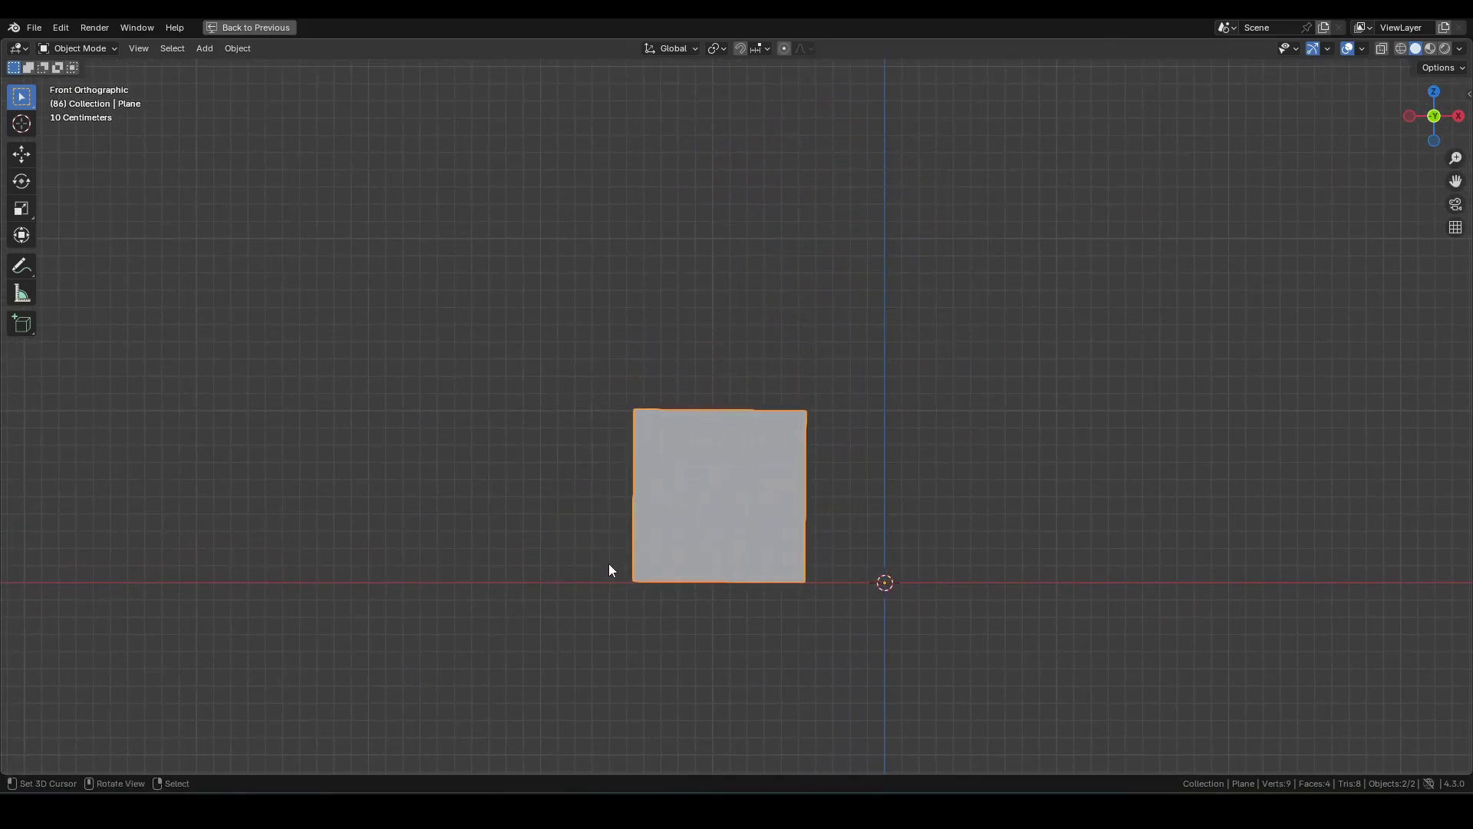
pyautogui.hotkey('shift', 'Left')
pyautogui.press('space')
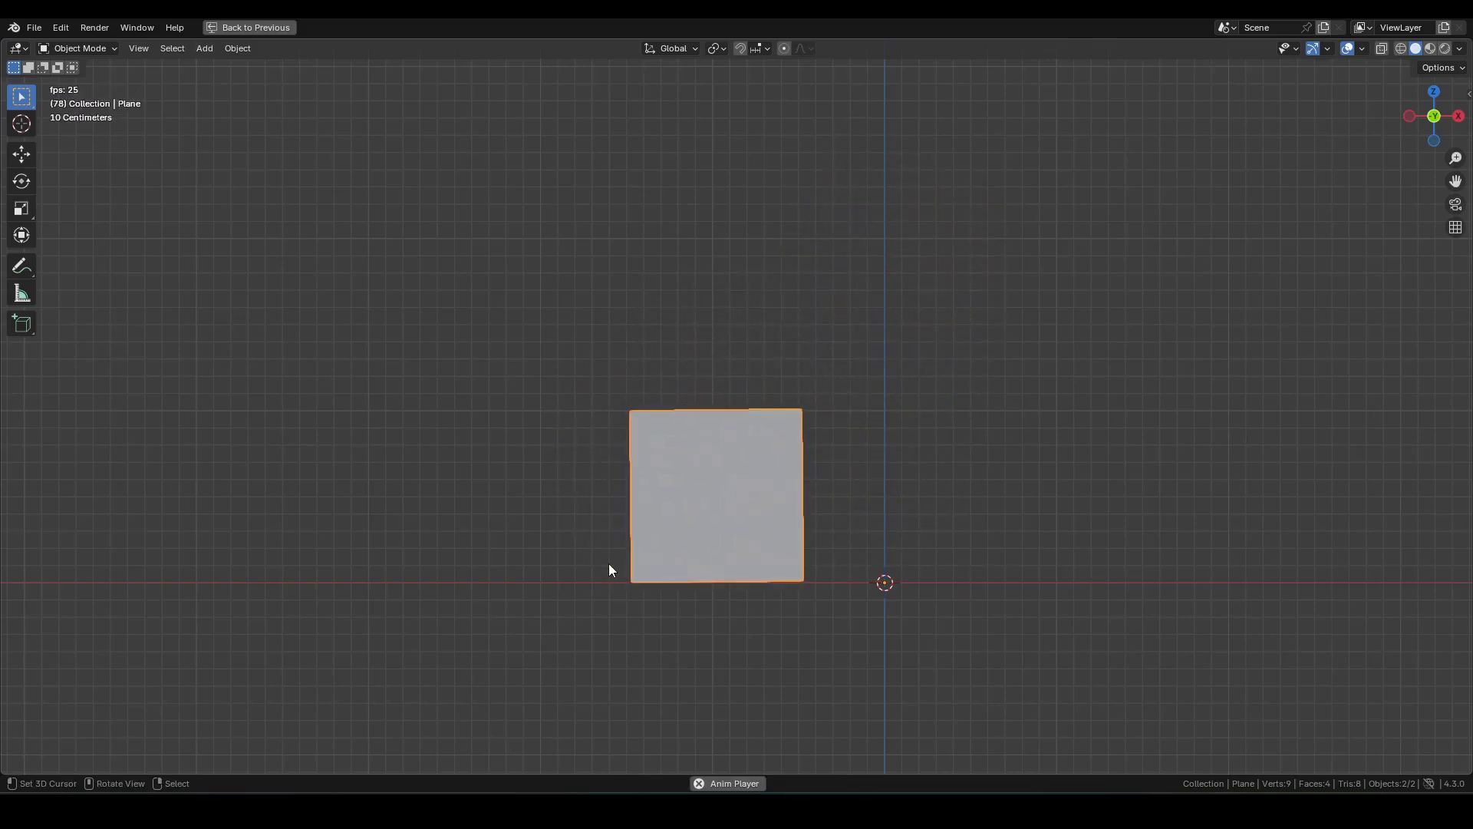
pyautogui.press('space')
pyautogui.hotkey('shift', 'Left')
pyautogui.hotkey('ctrl', 'space')
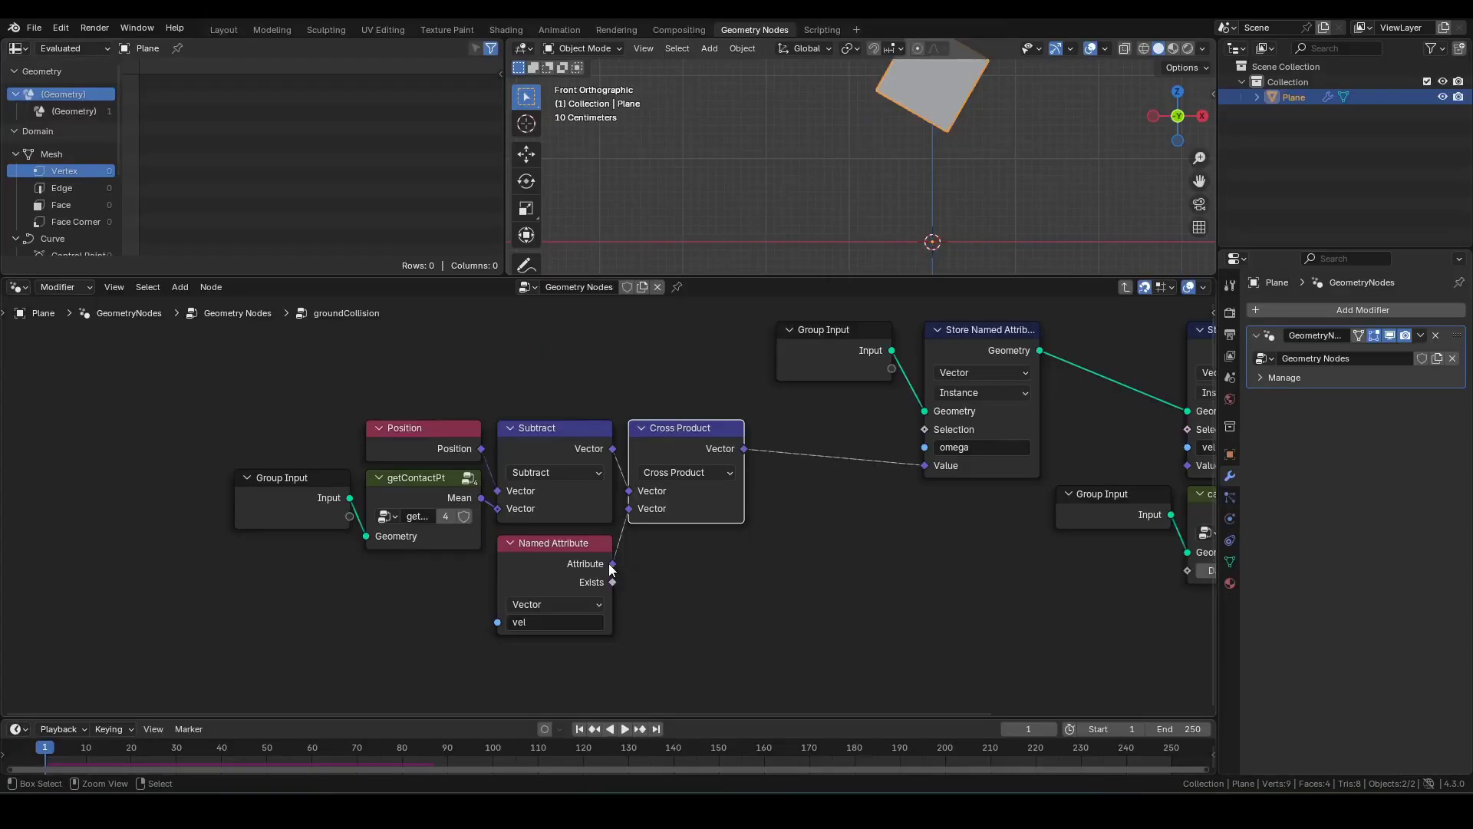
# Step: Move the whole Group Input to Cross Product chain away from the omega node to make room for more nodes
pyautogui.scroll(-2, 859, 152)
pyautogui.keyDown('shift'); pyautogui.moveTo(921, 143); pyautogui.dragTo(902, 164, button='middle'); pyautogui.keyUp('shift')
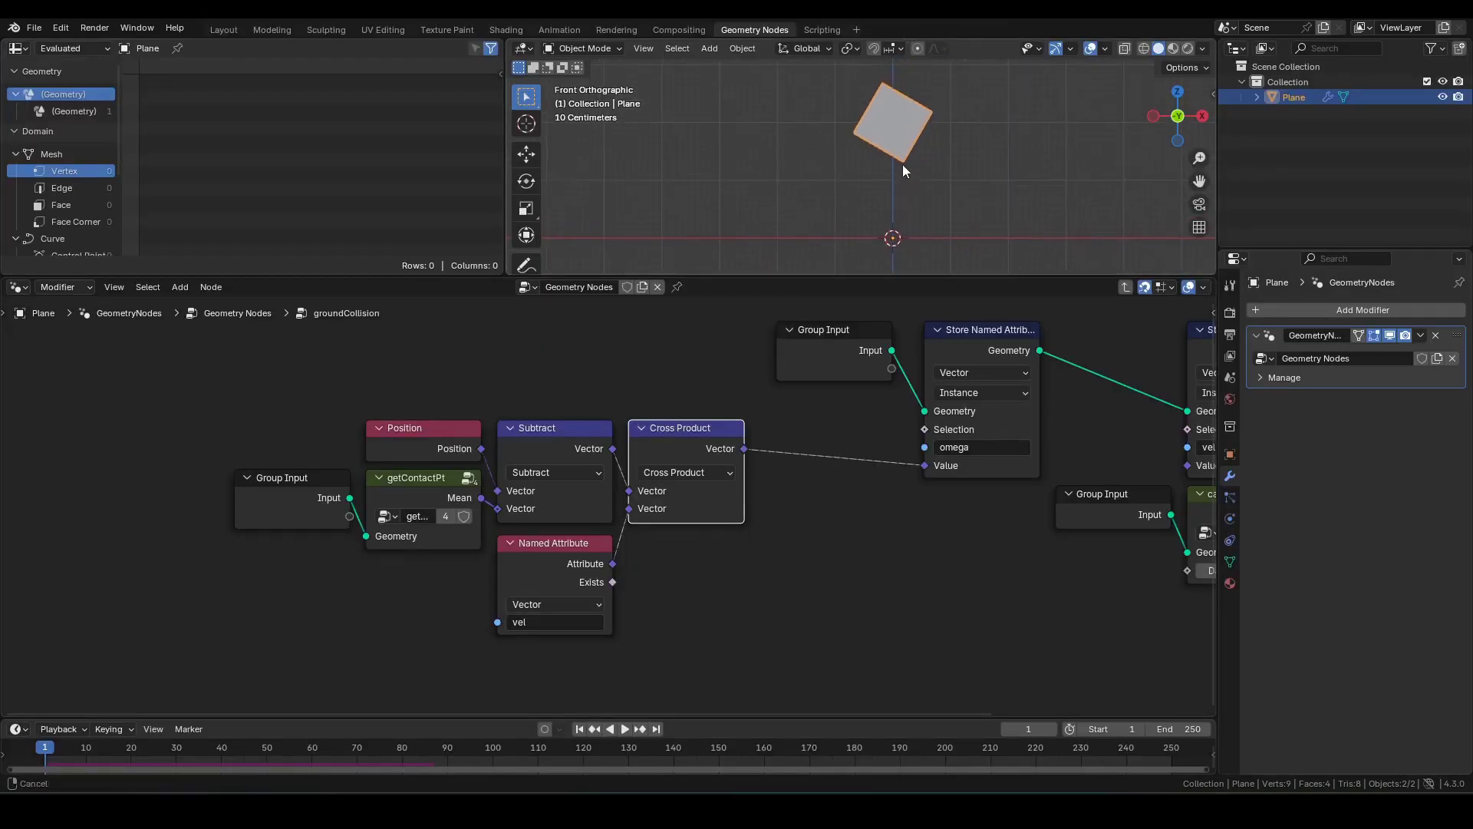
pyautogui.click(541, 570)
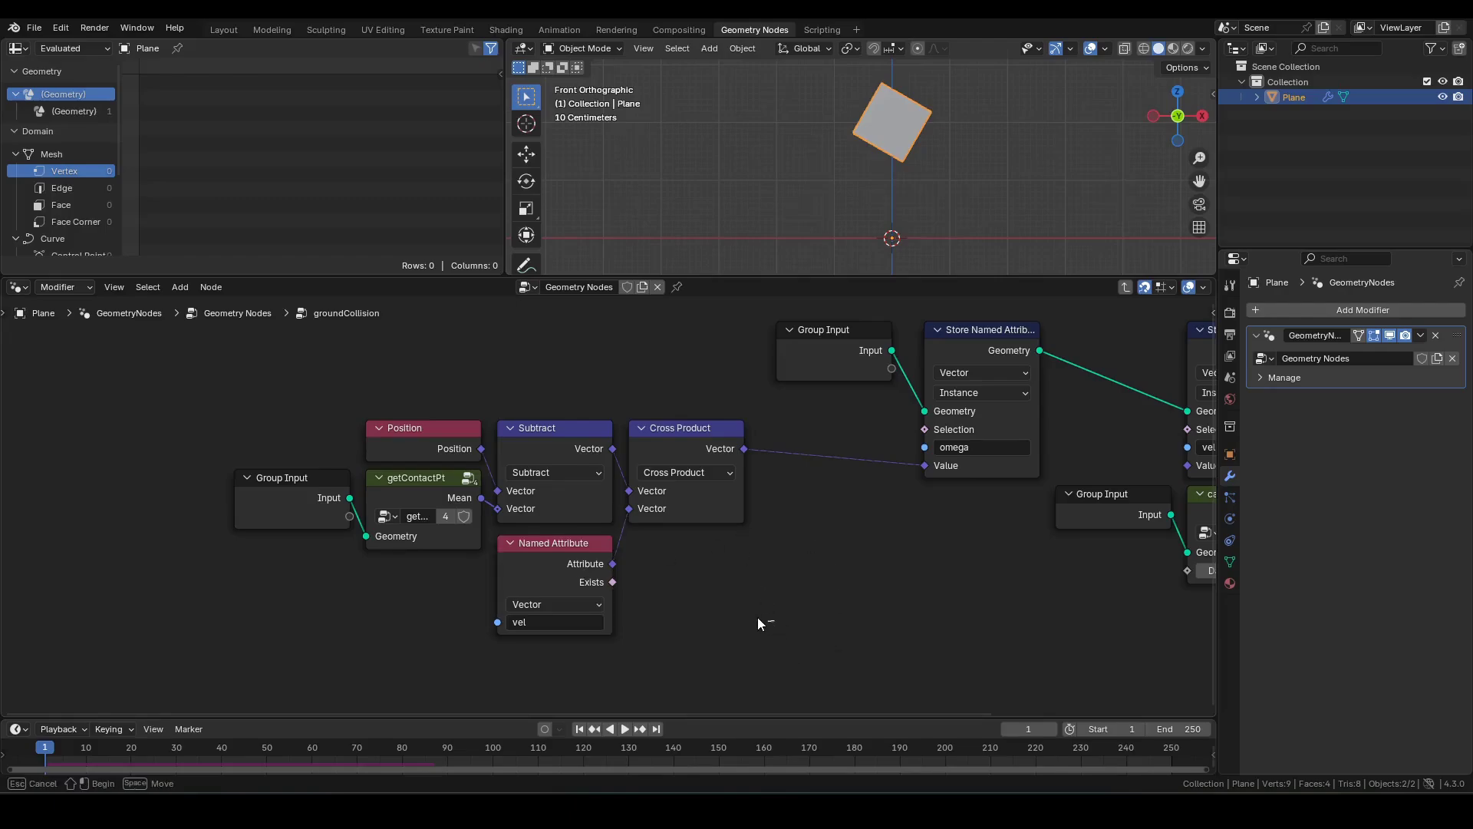
pyautogui.moveTo(760, 619); pyautogui.dragTo(224, 422)
pyautogui.moveTo(563, 522); pyautogui.dragTo(466, 505)
# Step: Add a Vector Math Normalize node directly after Cross Product
pyautogui.click(697, 428)
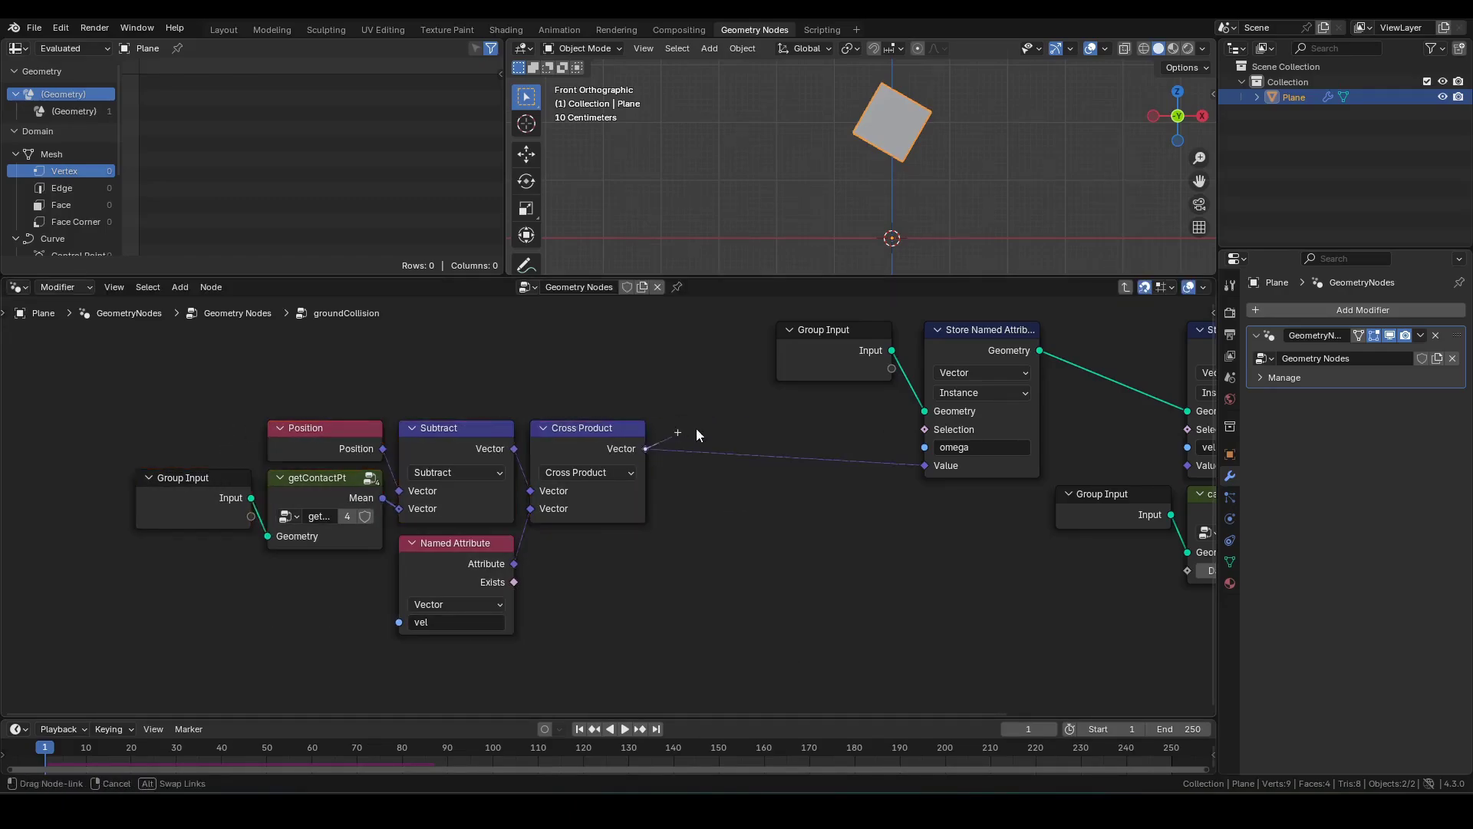
pyautogui.hotkey('shift', 'a')
pyautogui.write('normal')
pyautogui.press('Return')
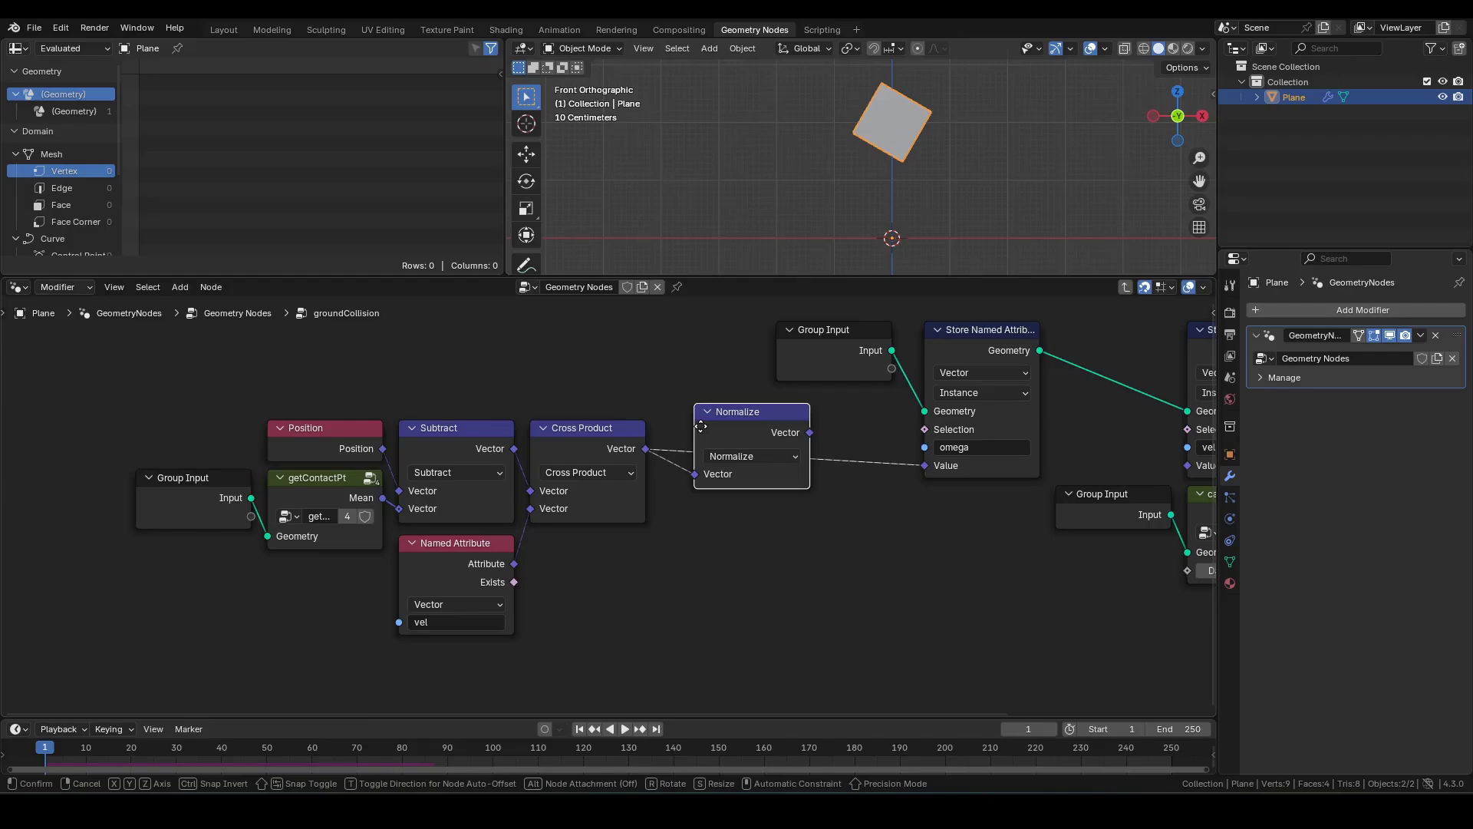
pyautogui.click(667, 442)
# Step: Insert a Vector Math Scale node between Normalize and the omega Store Named Attribute node
pyautogui.moveTo(777, 450); pyautogui.dragTo(811, 419)
pyautogui.write('sca')
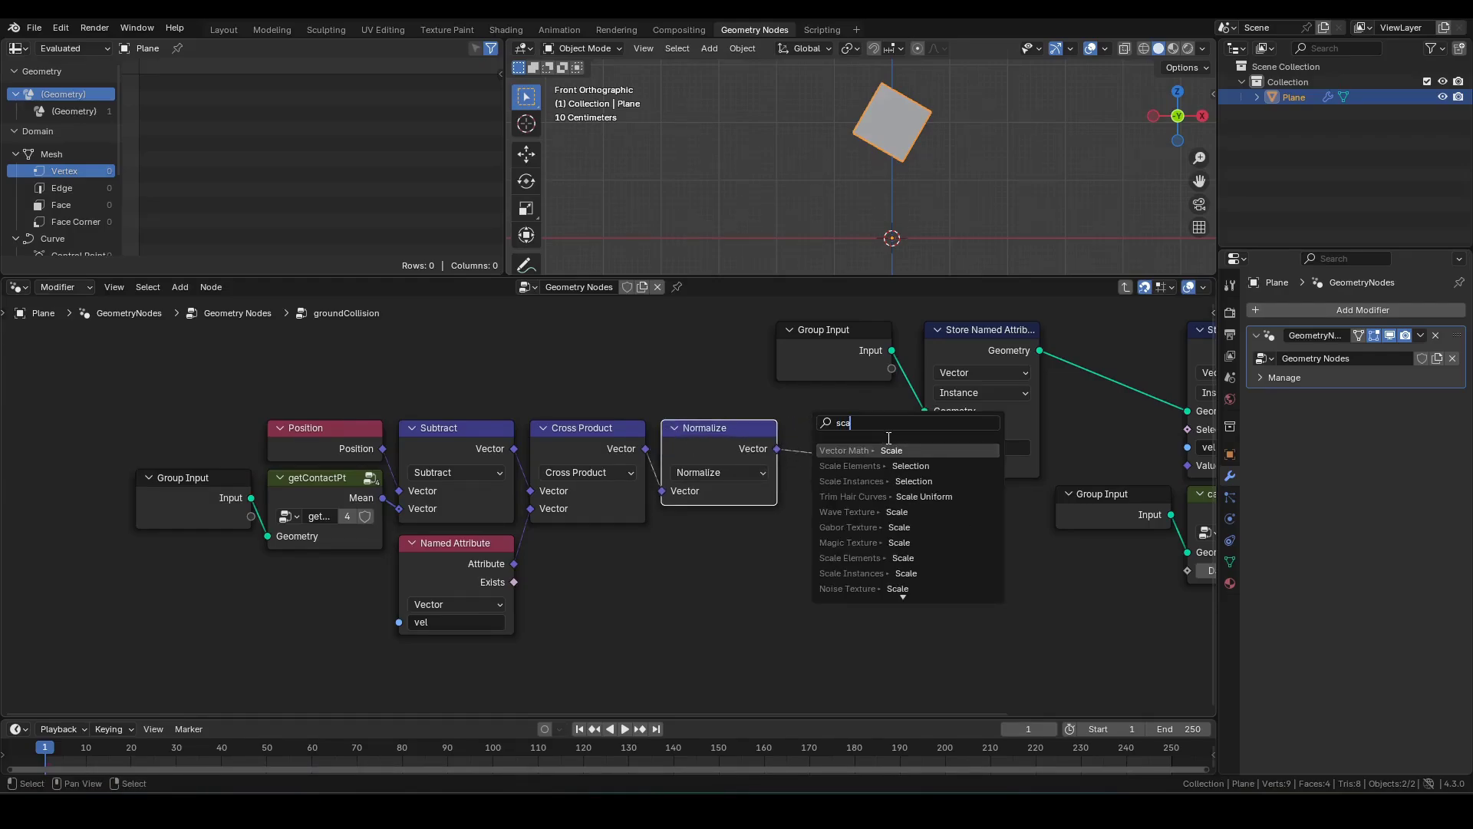
pyautogui.click(889, 449)
pyautogui.click(874, 462)
# Step: Add a Vector Math Length node for the vel attribute and connect its value to the Scale node's scale
pyautogui.moveTo(514, 564); pyautogui.dragTo(624, 561)
pyautogui.write('length')
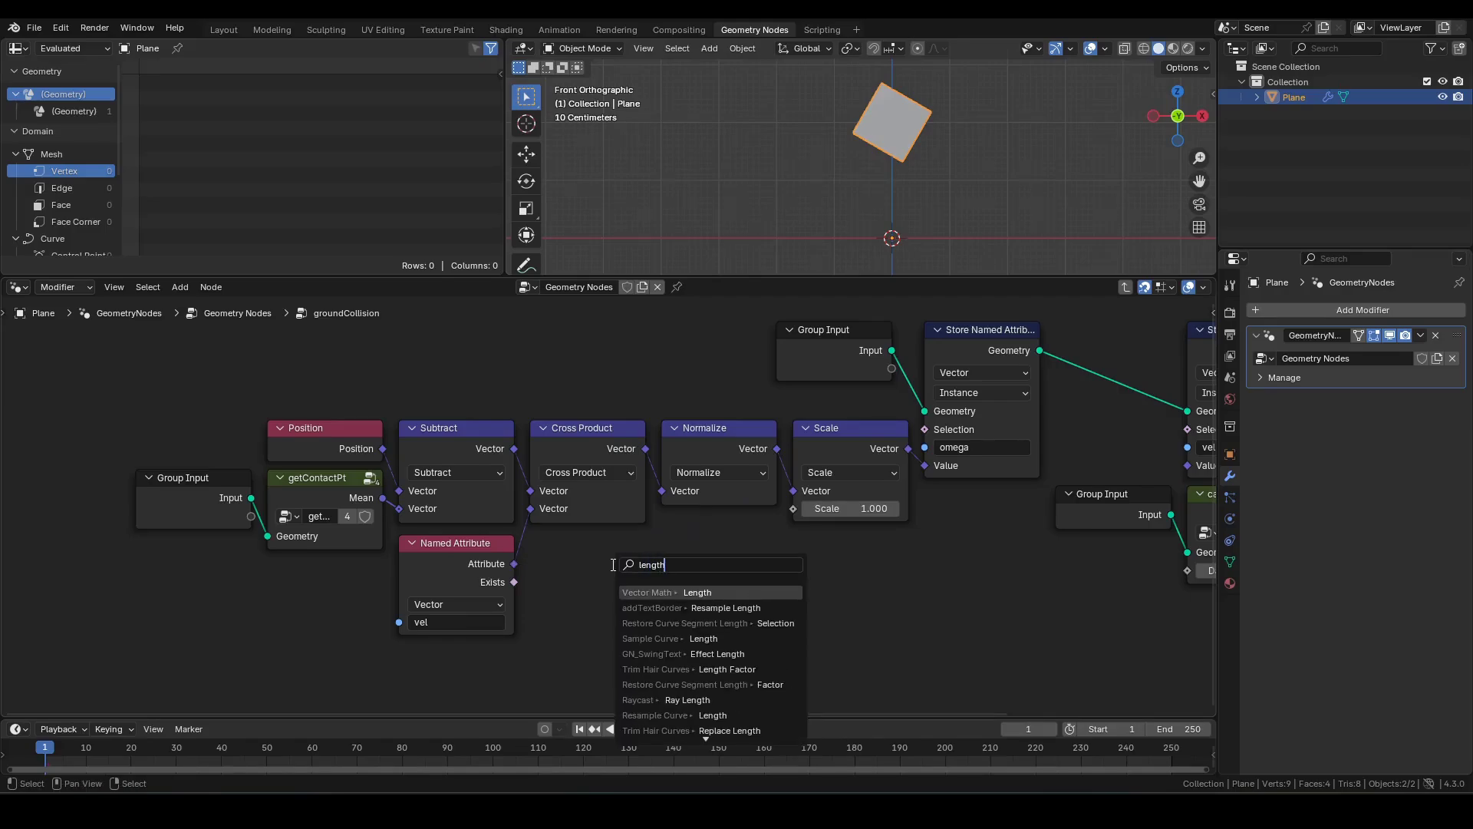
pyautogui.press('Return')
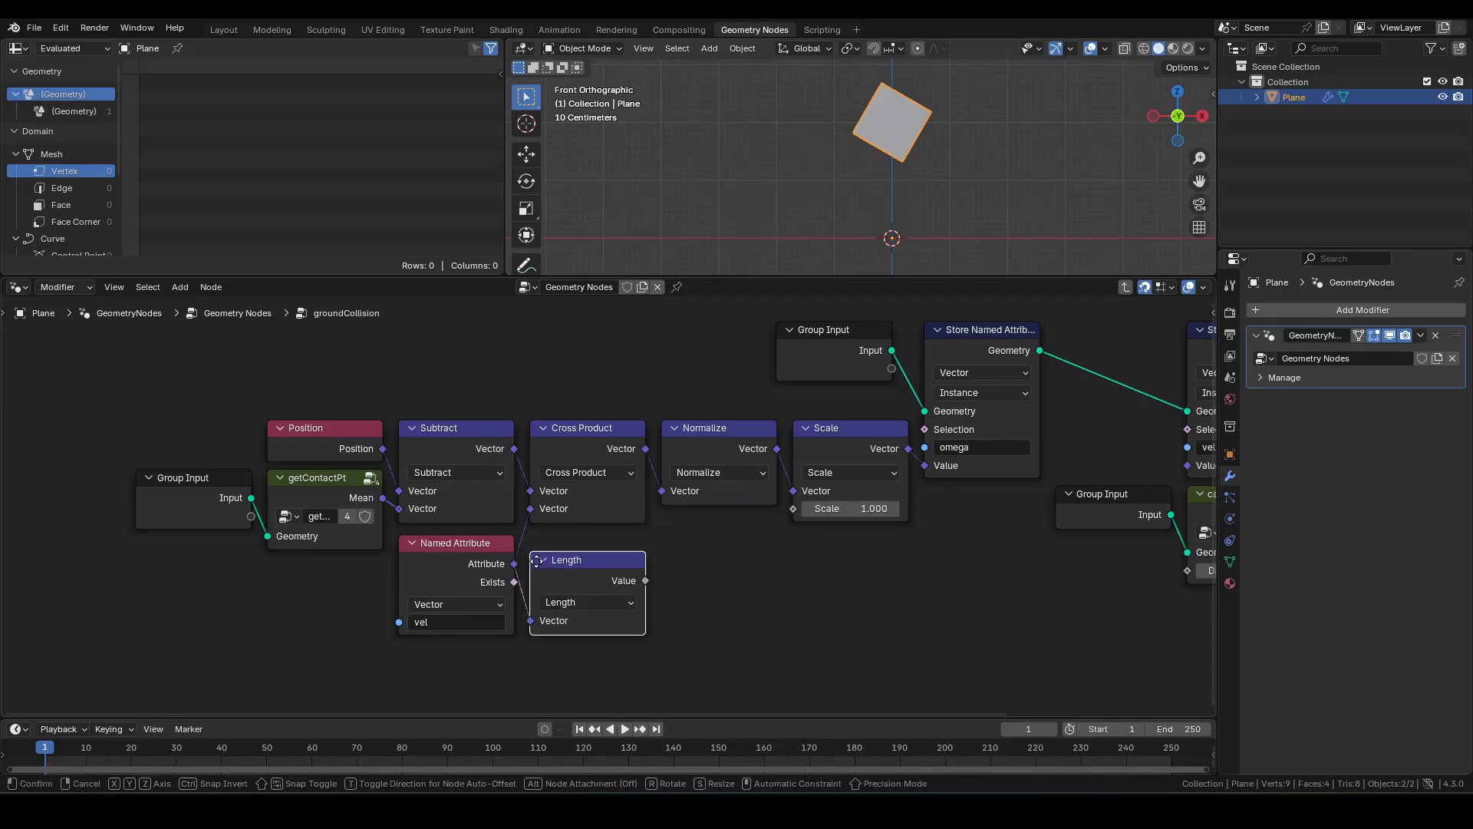
pyautogui.click(529, 547)
pyautogui.moveTo(646, 564); pyautogui.dragTo(682, 540)
pyautogui.moveTo(800, 519); pyautogui.dragTo(801, 521)
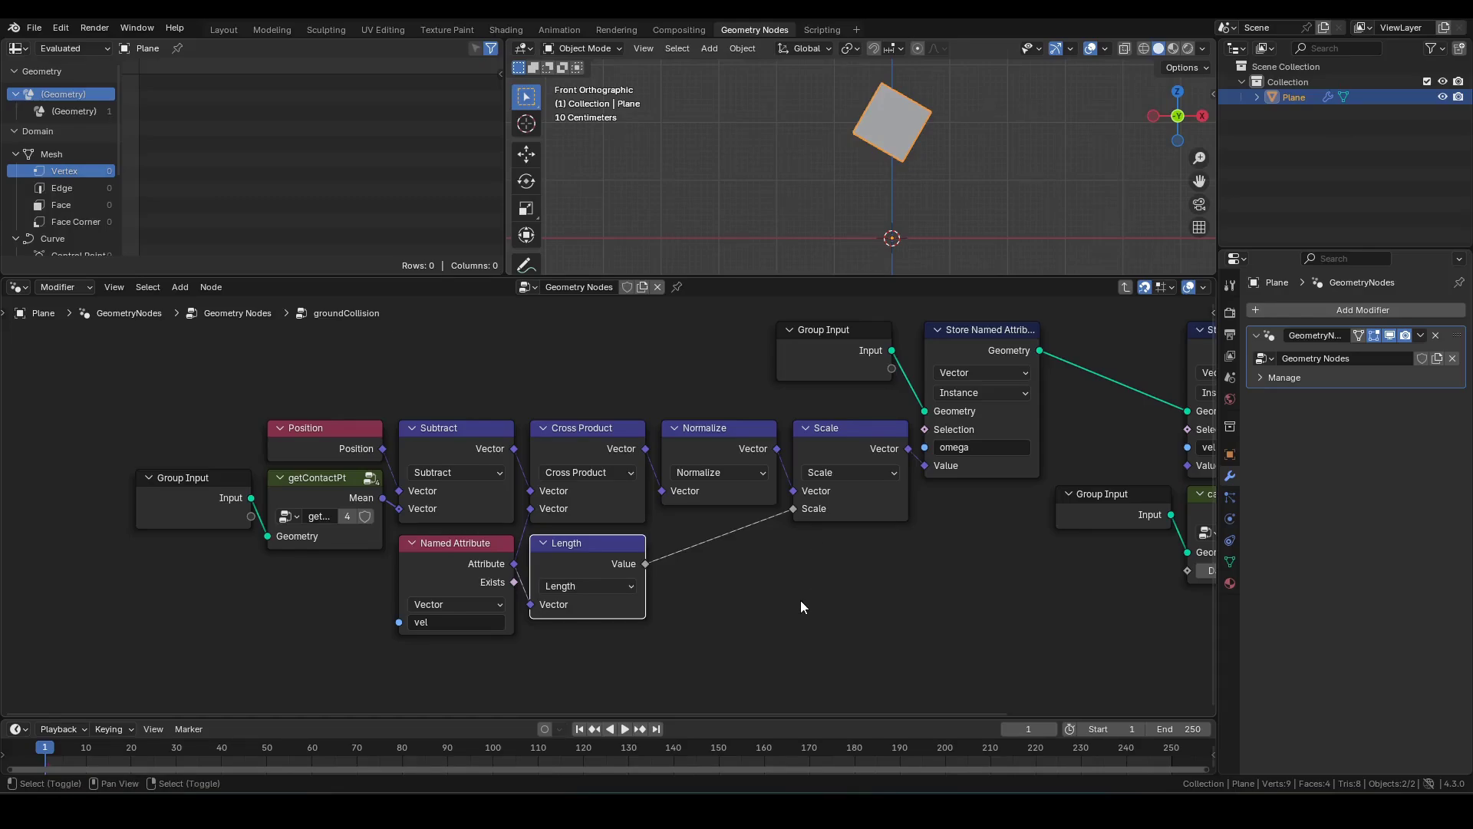
# Step: Play the simulation in the viewport, replay it from the first frame in an enlarged view, and return to the node layout
pyautogui.press('space')
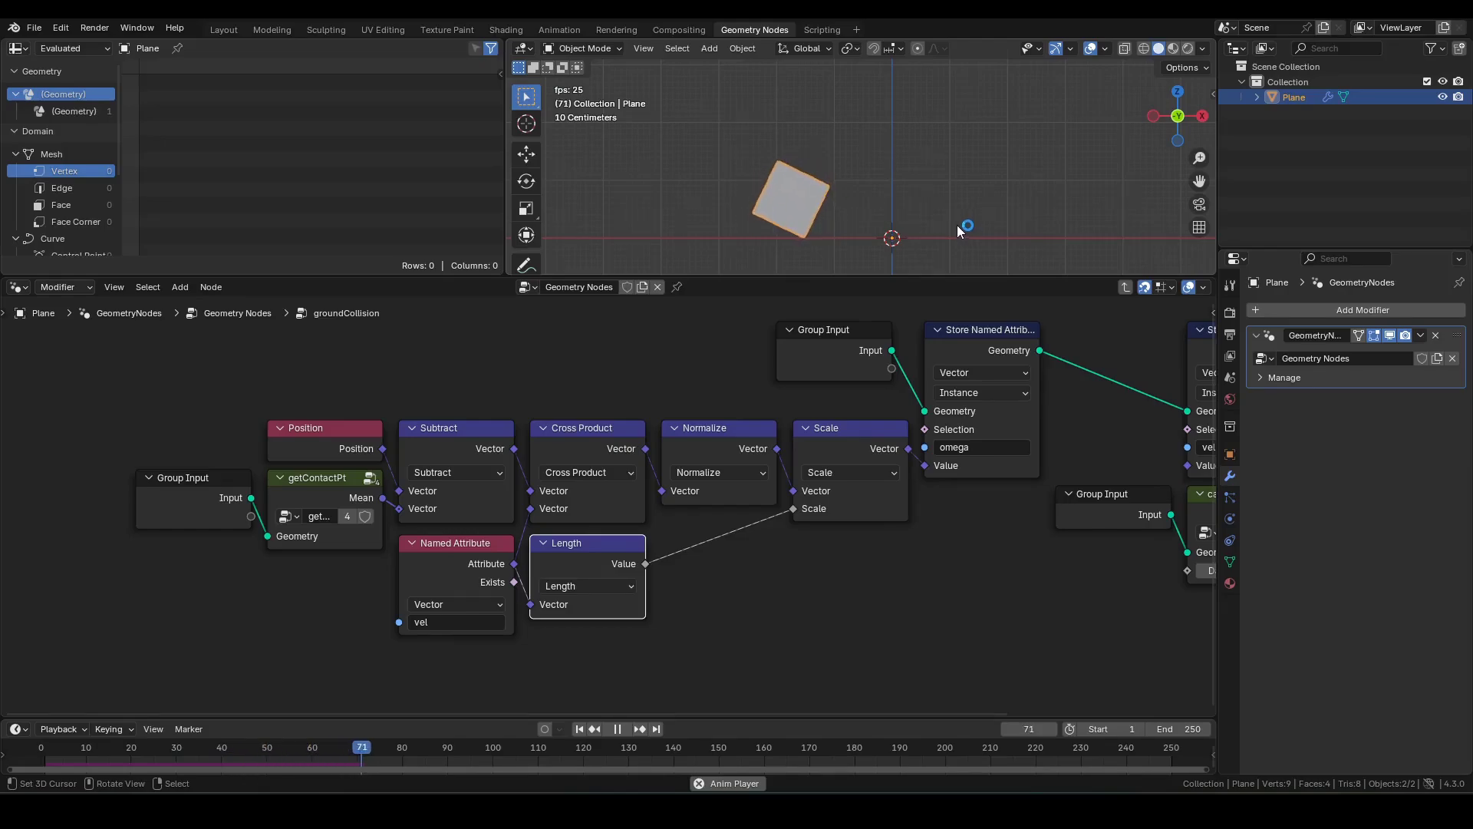
pyautogui.press('space')
pyautogui.hotkey('ctrl', 'alt', 'space')
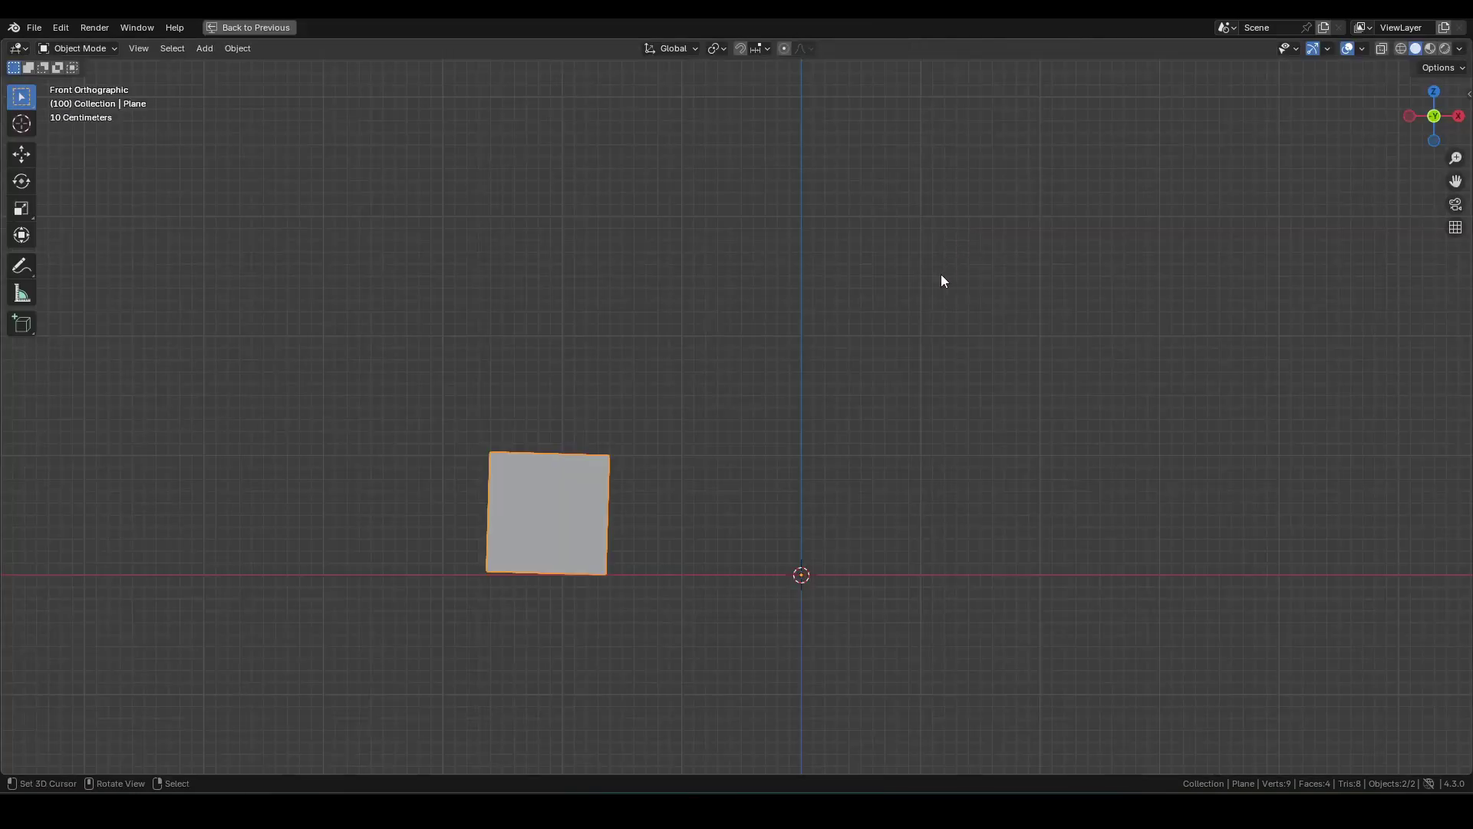
pyautogui.hotkey('shift', 'Left')
pyautogui.press('space')
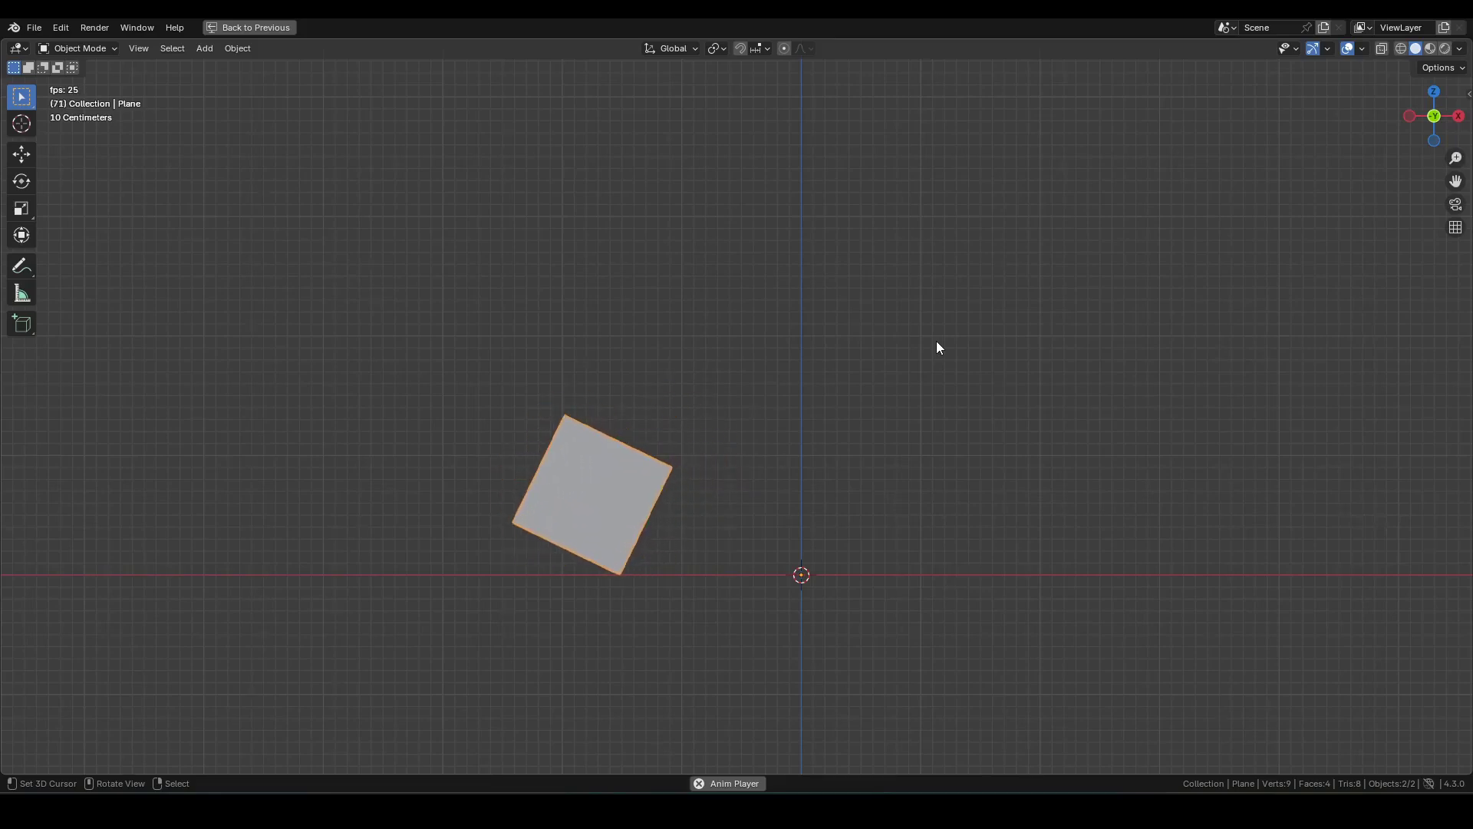
pyautogui.press('space')
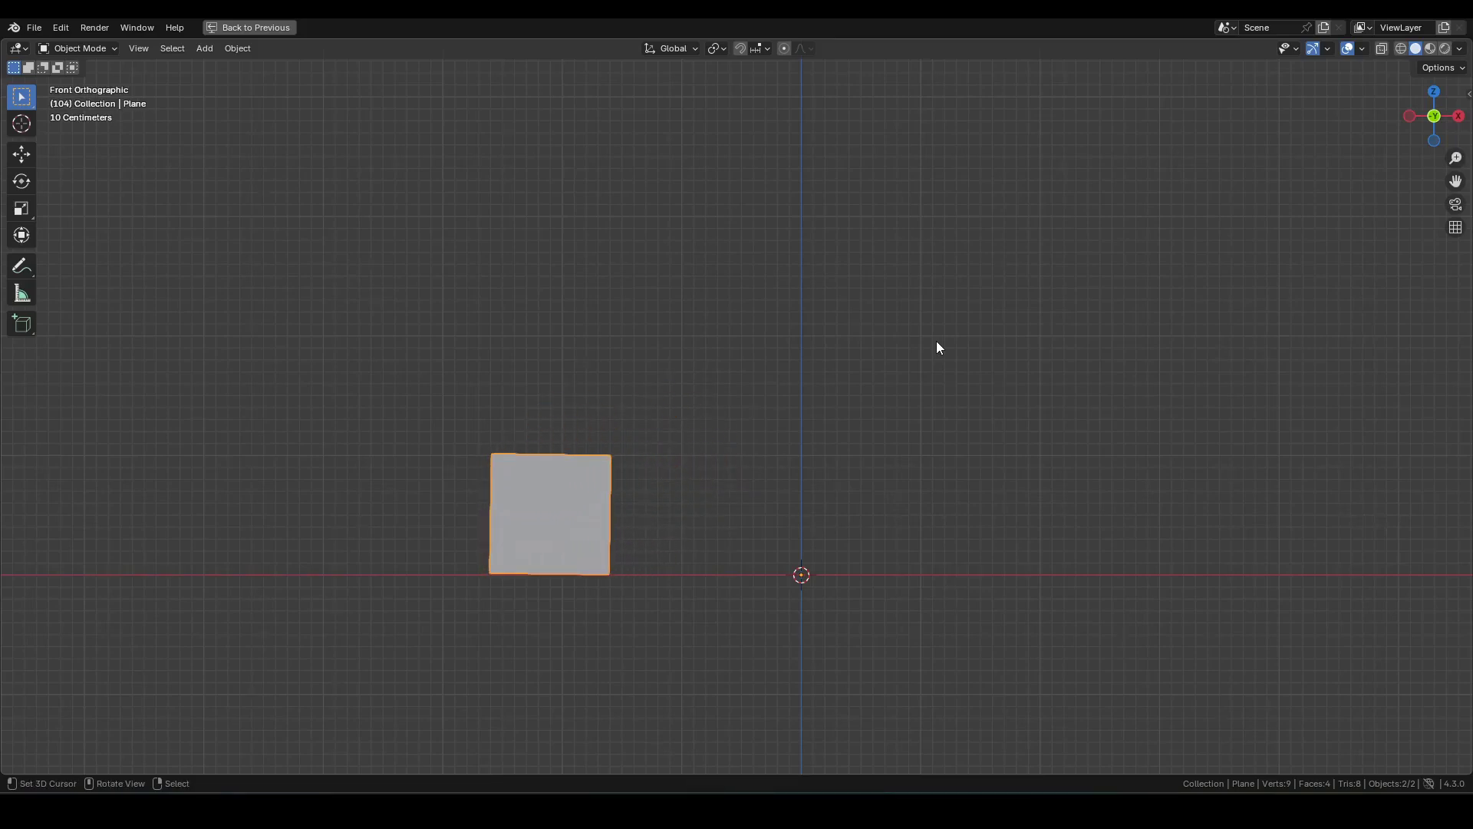
pyautogui.hotkey('ctrl', 'alt', 'space')
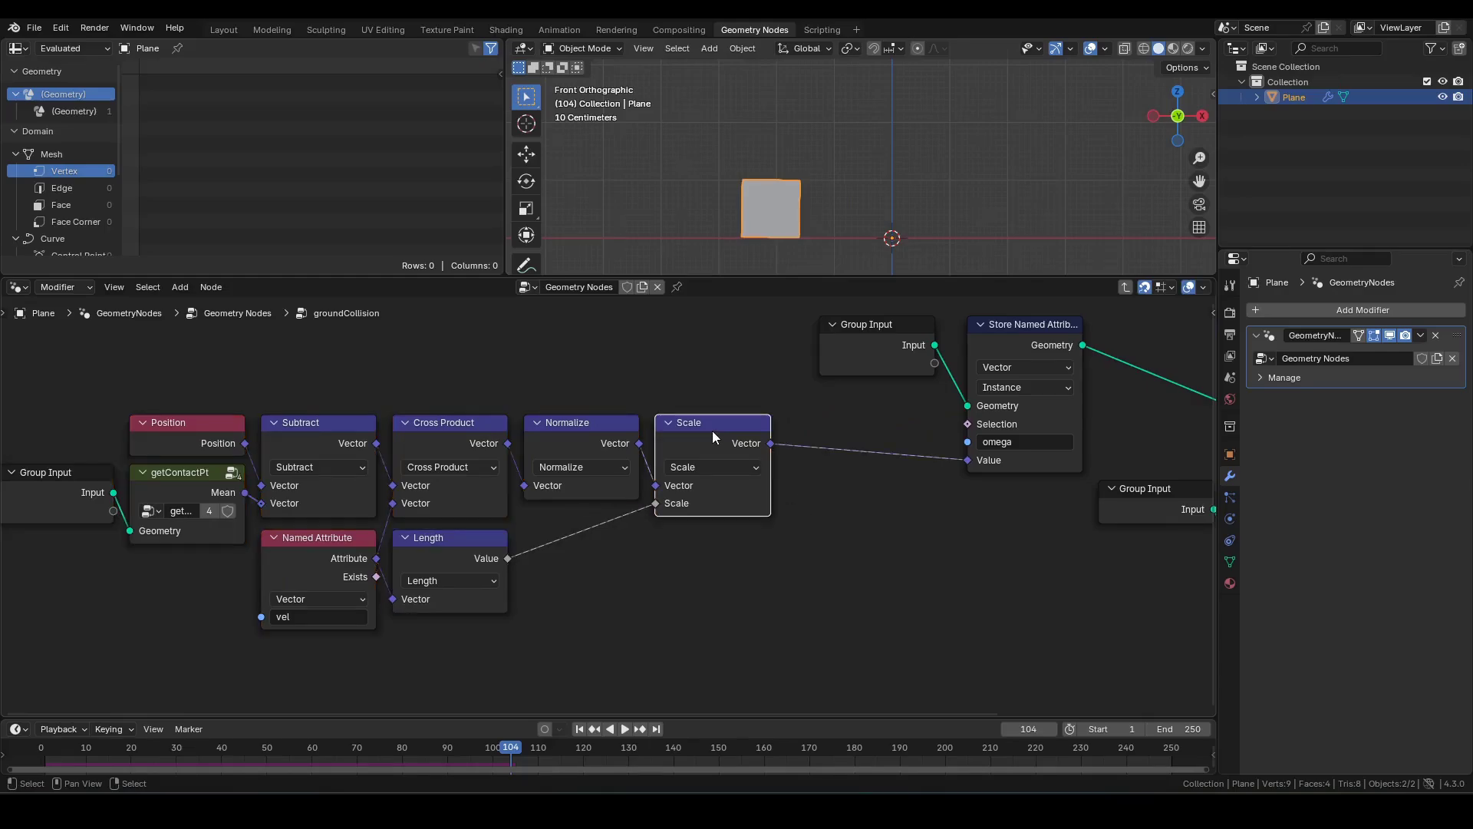
# Step: Duplicate the Scale node, insert the copy before the omega Store Named Attribute node, and set its scale to 2
pyautogui.hotkey('shift', 'd')
pyautogui.click(843, 431)
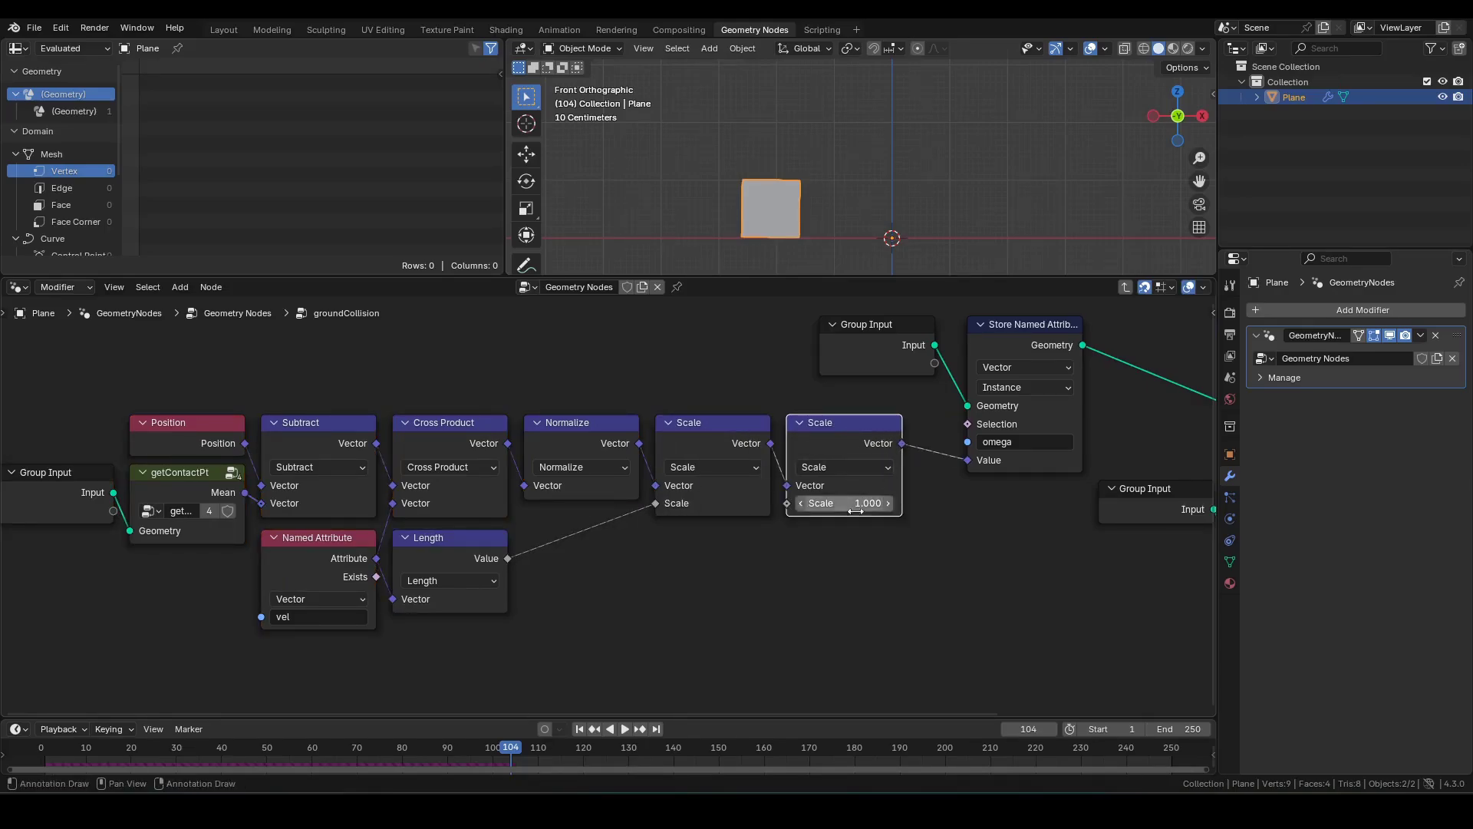
pyautogui.moveTo(752, 523); pyautogui.dragTo(852, 517, button='middle')
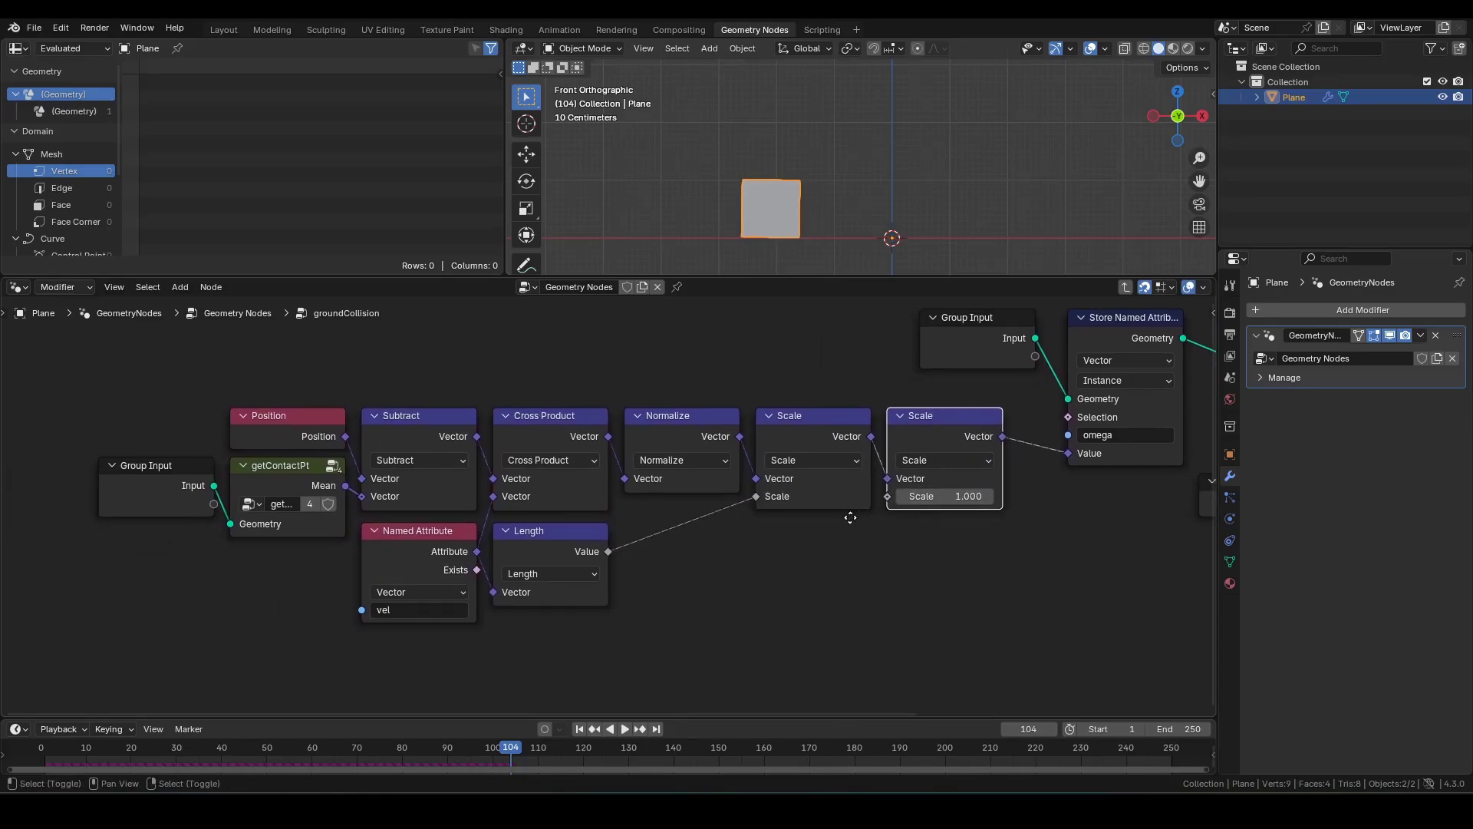
pyautogui.click(964, 496)
pyautogui.write('2')
pyautogui.press('Return')
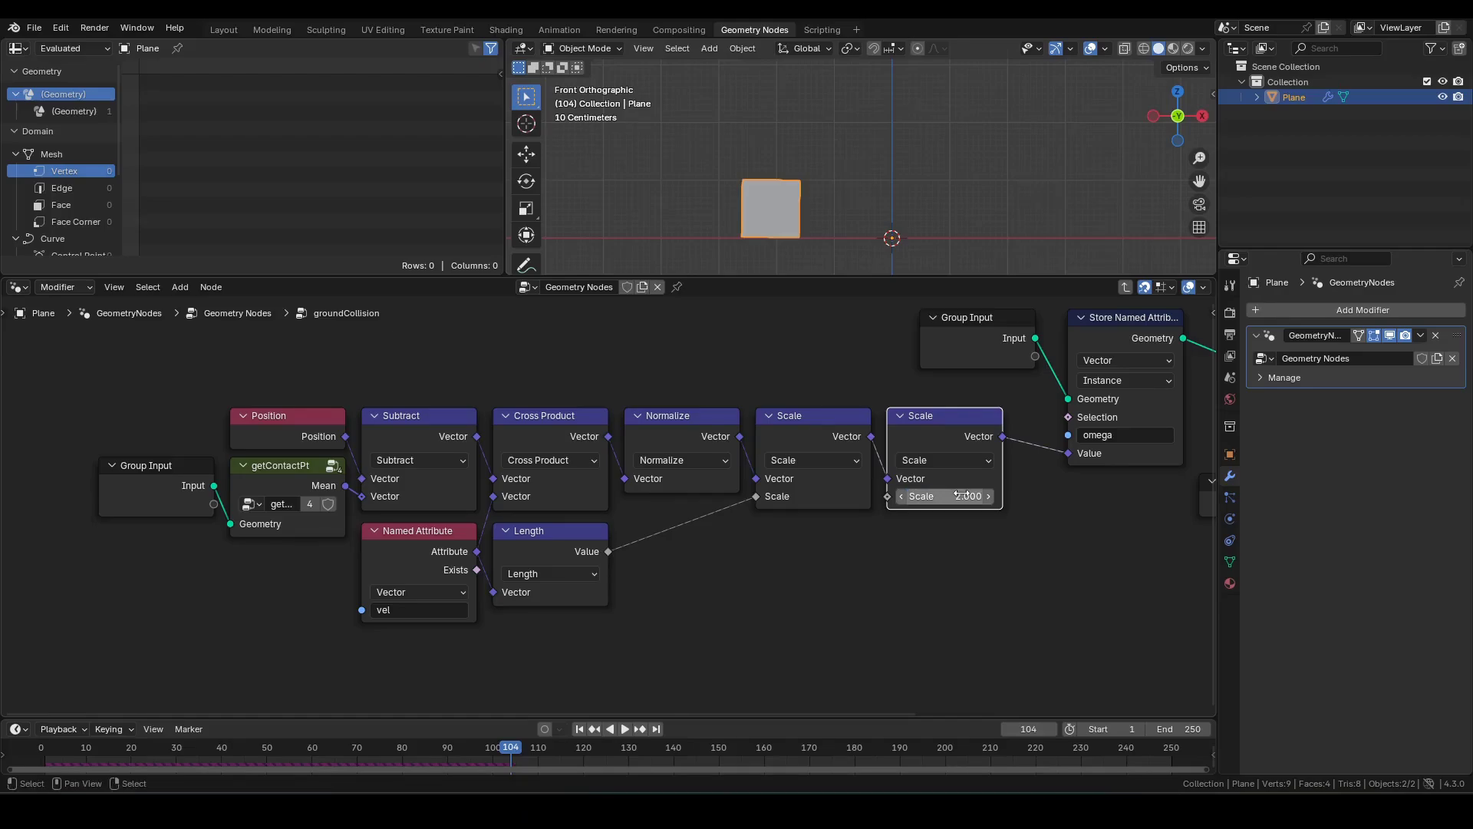
# Step: Play the simulation from the first frame to check the square's spin, stop it, and rewind
pyautogui.hotkey('shift', 'Left')
pyautogui.scroll(-2, 952, 160)
pyautogui.press('space')
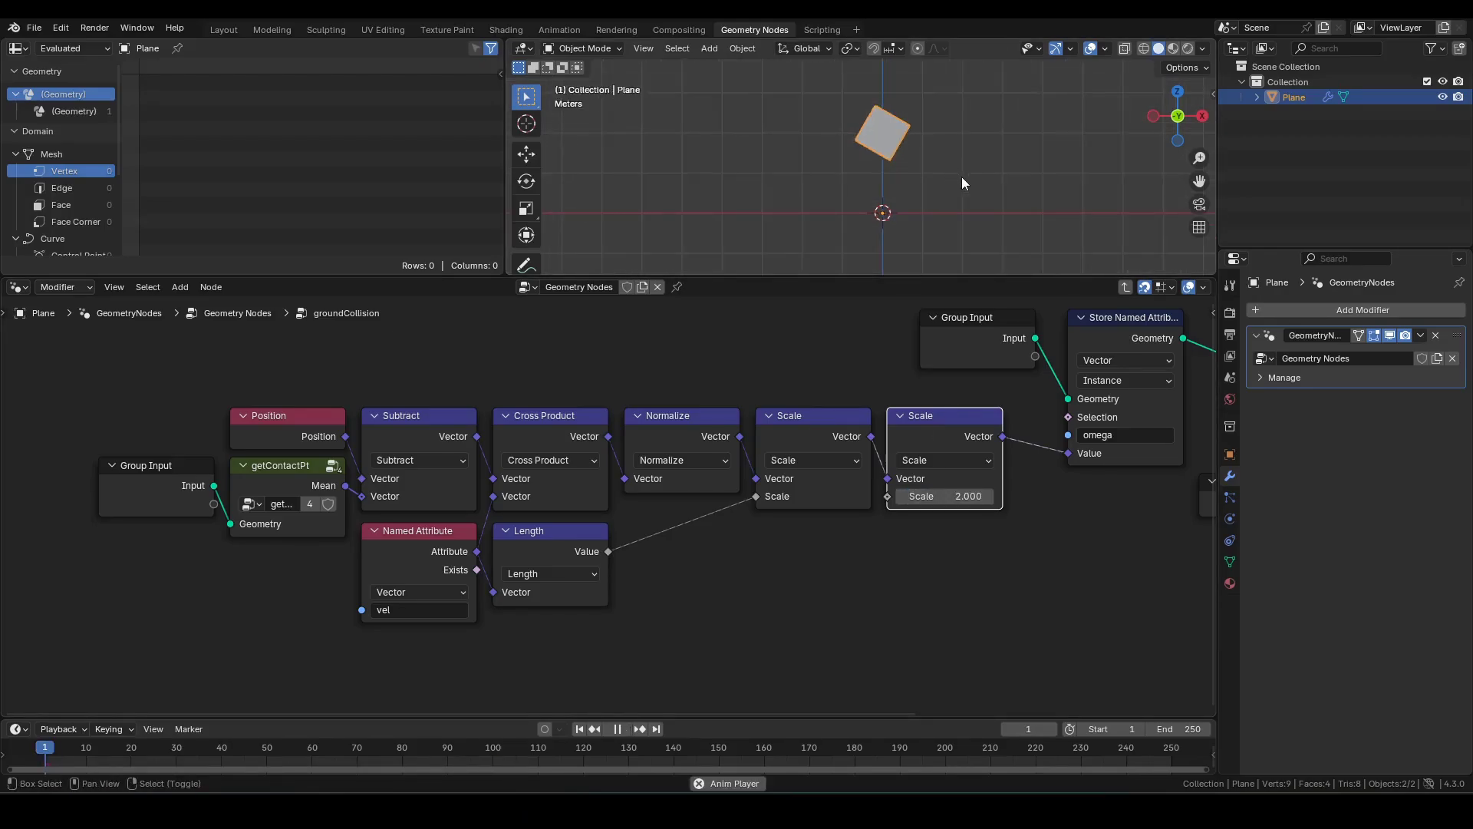
pyautogui.scroll(2, 925, 212)
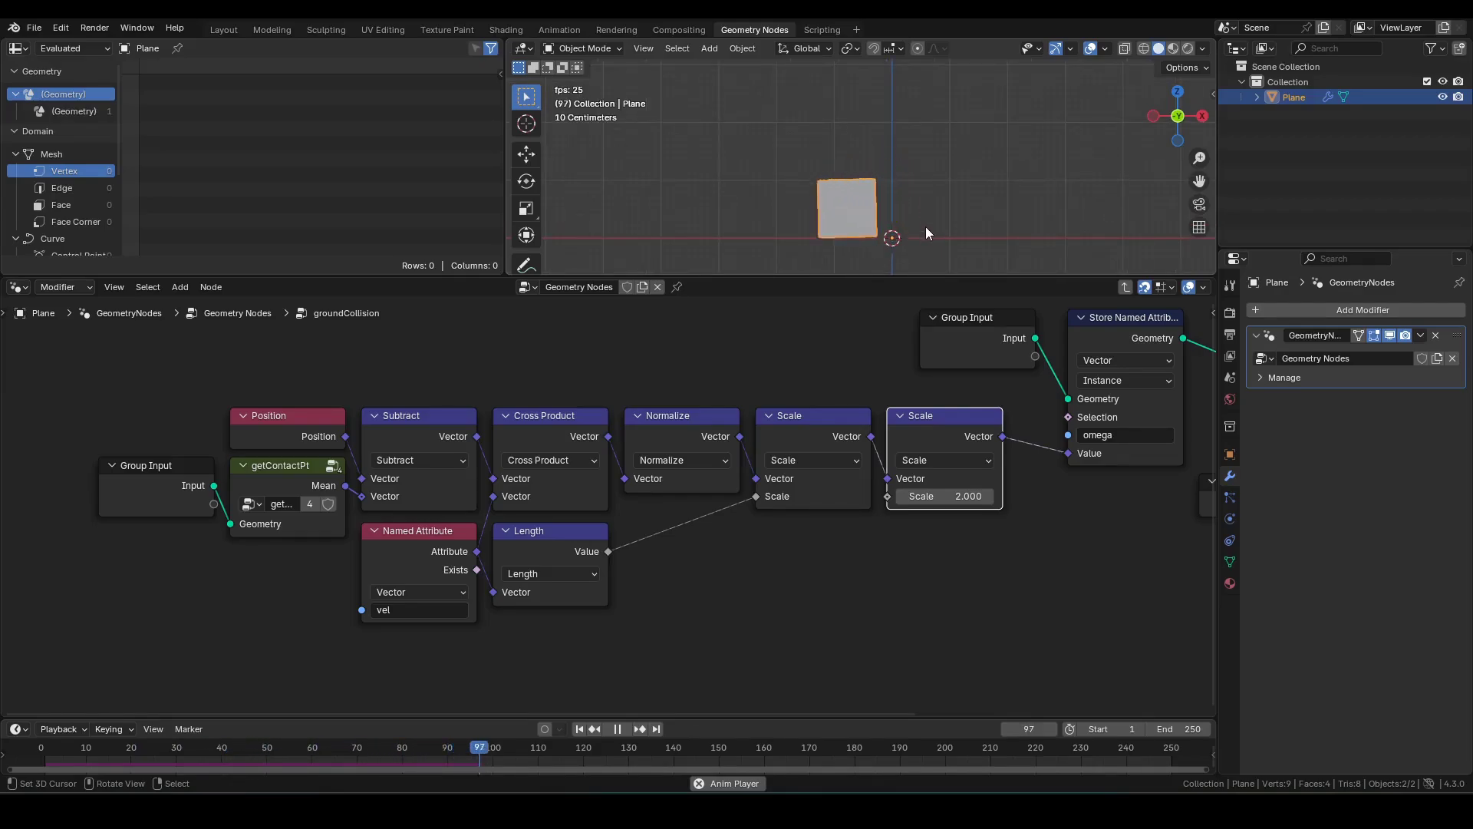
pyautogui.press('space')
pyautogui.hotkey('shift', 'Left')
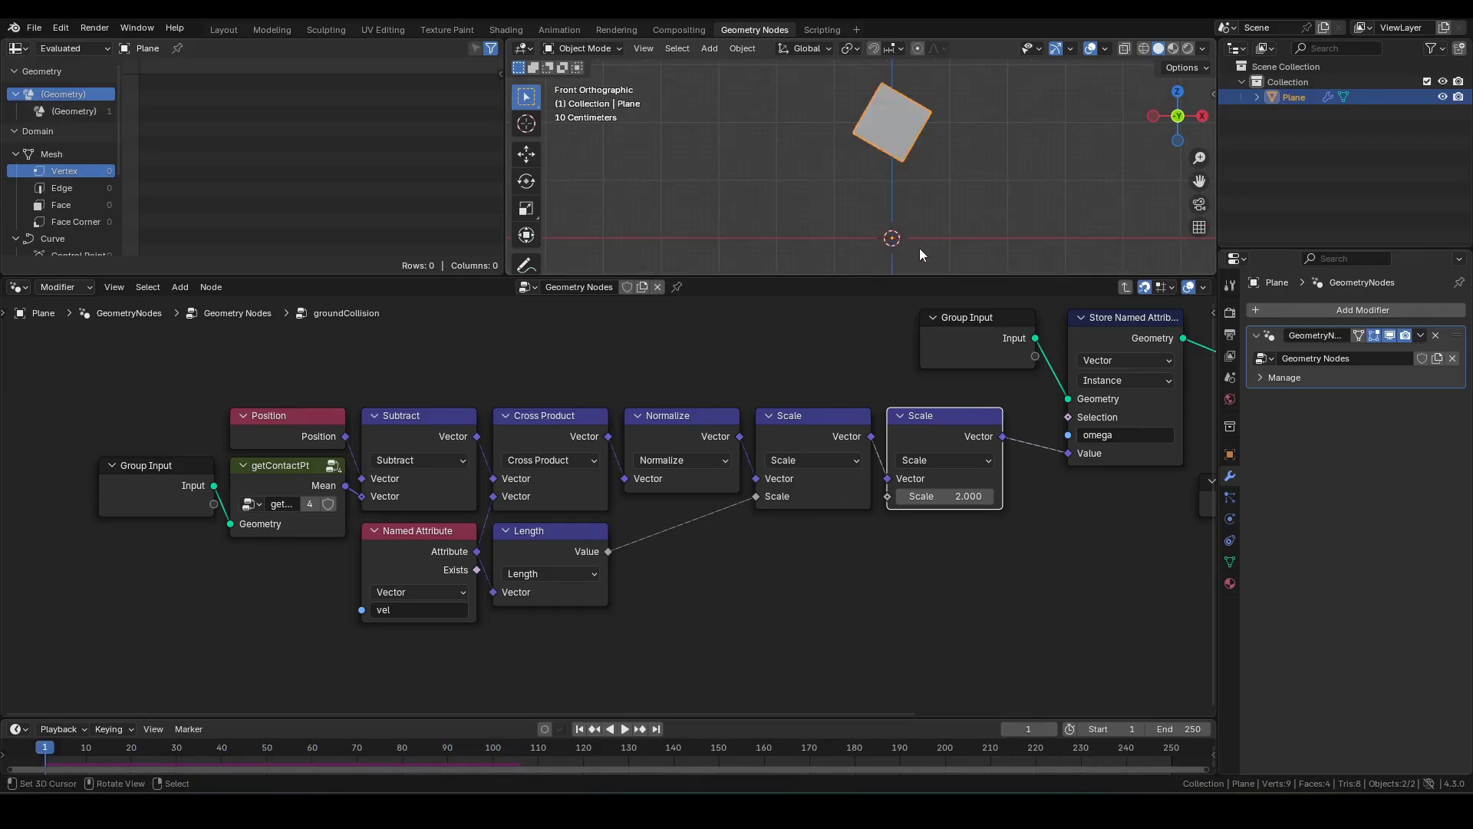
# Step: Set the second Scale node's scale to 0.2 and play the simulation to test the effect
pyautogui.click(940, 494)
pyautogui.write('0.2')
pyautogui.press('Return')
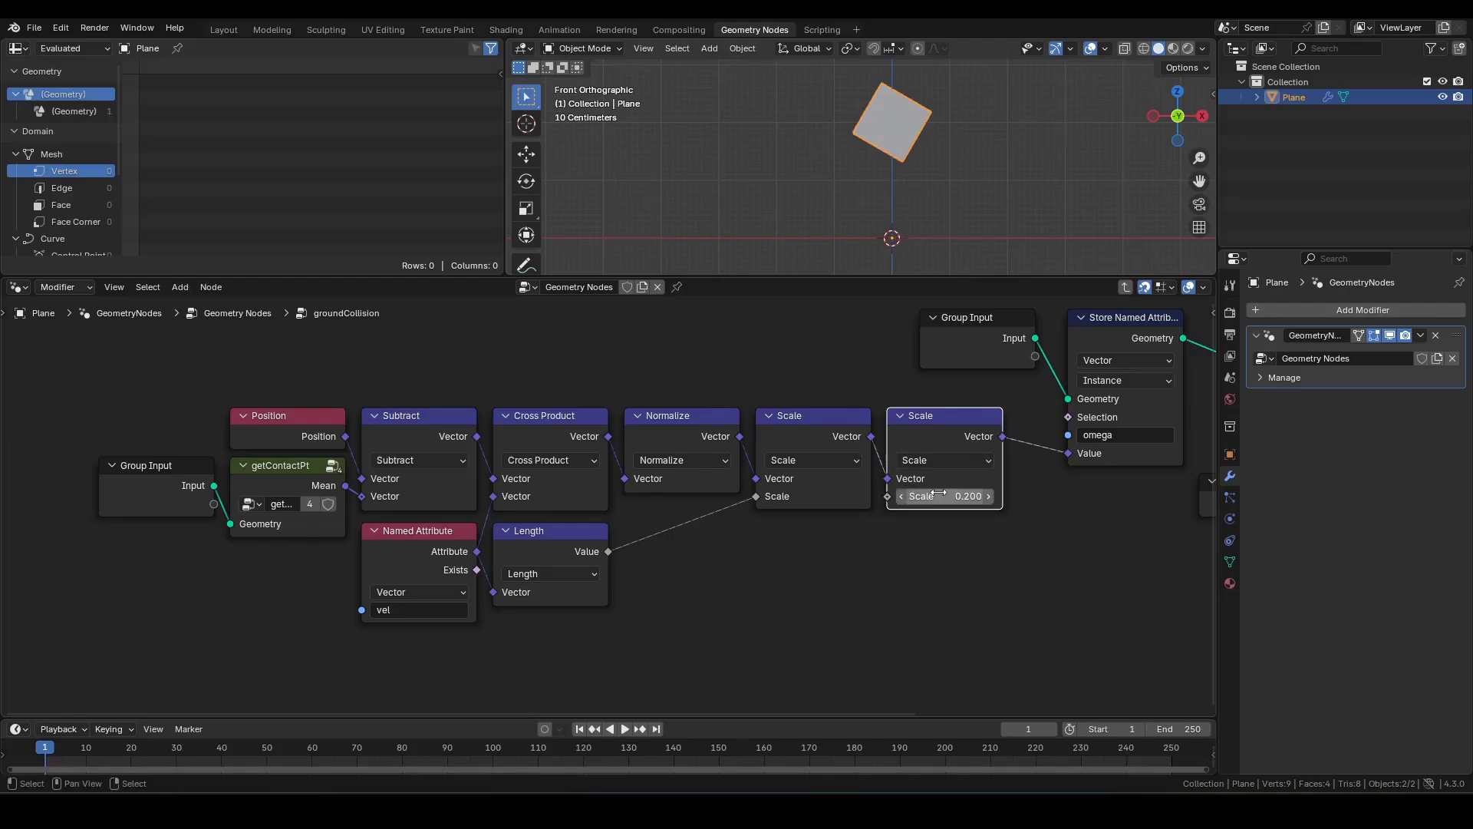
pyautogui.press('space')
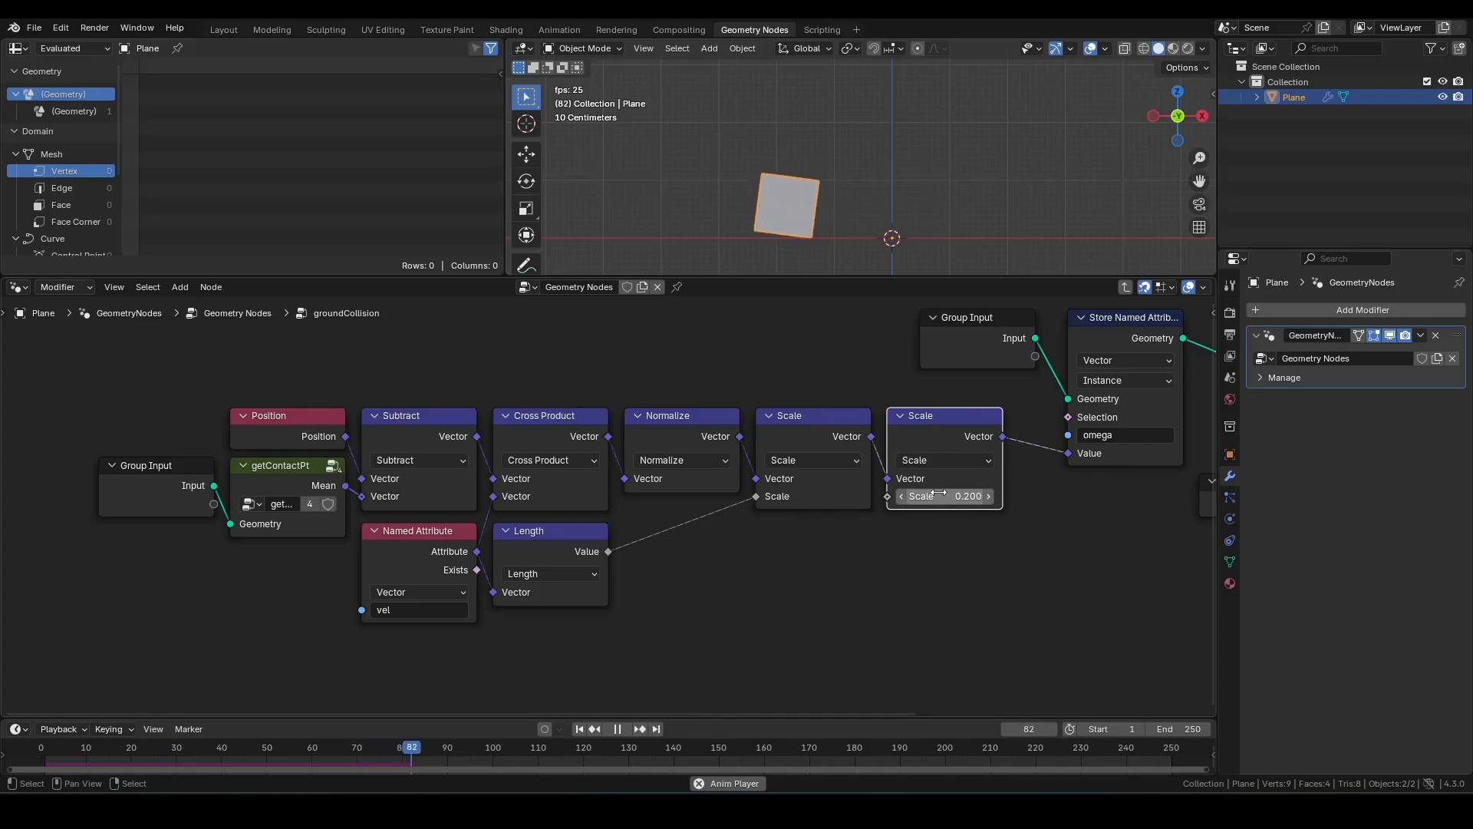
pyautogui.press('space')
# Step: Set the second Scale node's scale to 1
pyautogui.click(941, 501)
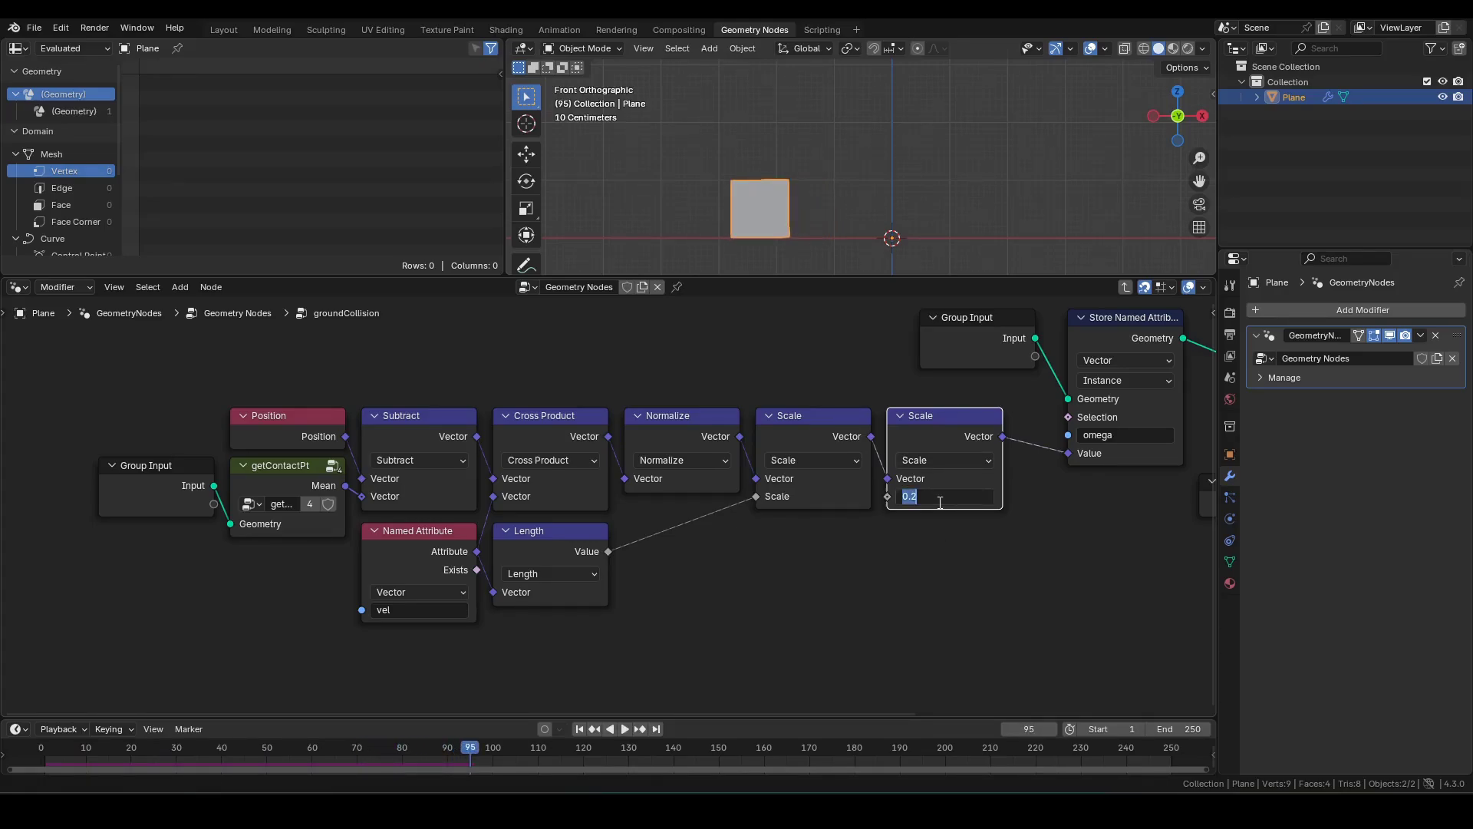
pyautogui.write('1')
pyautogui.press('Return')
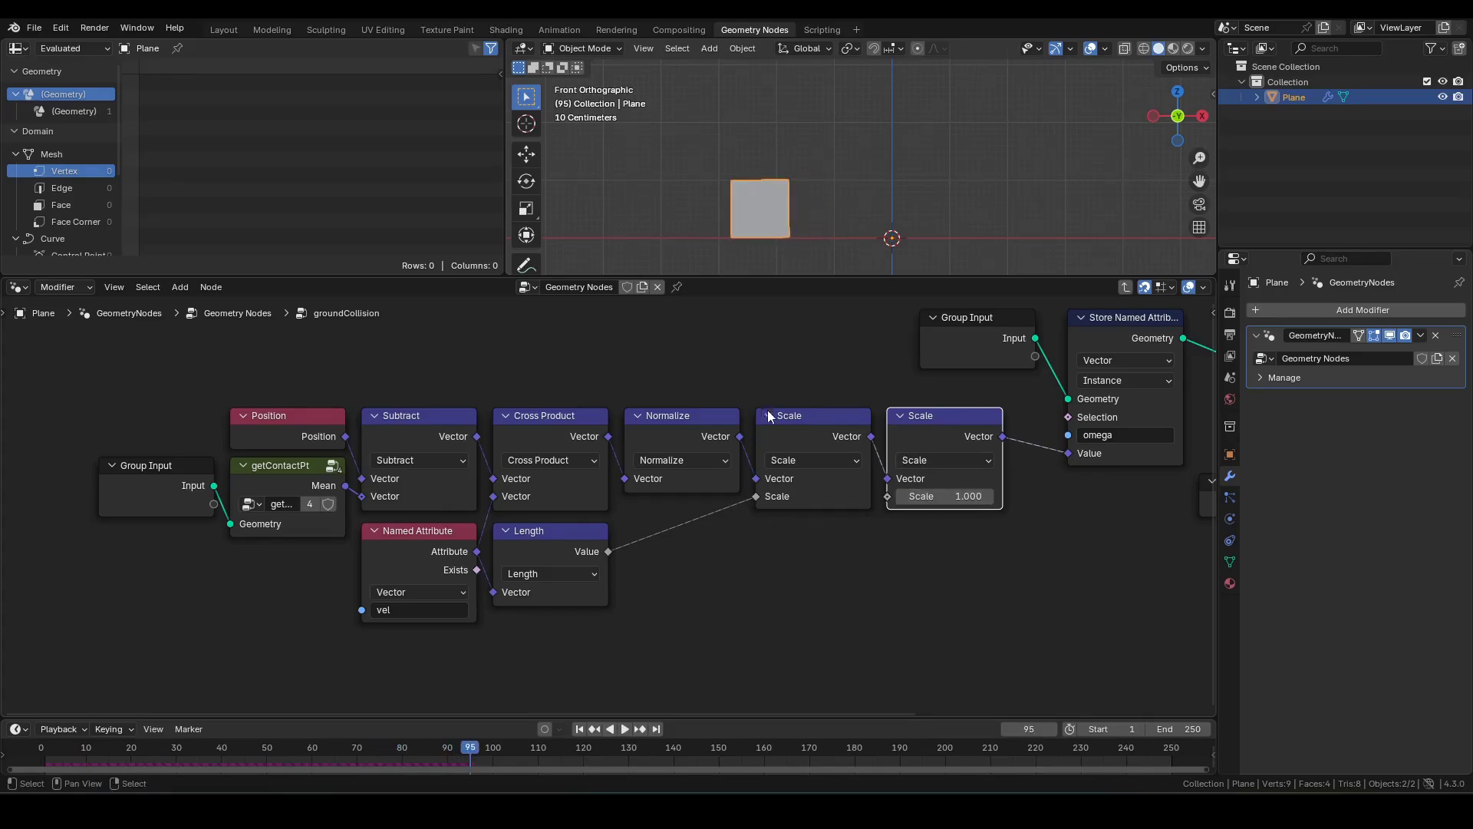
# Step: Group the nodes from Position through the second Scale into a node group and expose that Scale node's scale as a group input
pyautogui.moveTo(85, 390); pyautogui.dragTo(1016, 660)
pyautogui.hotkey('ctrl', 'g')
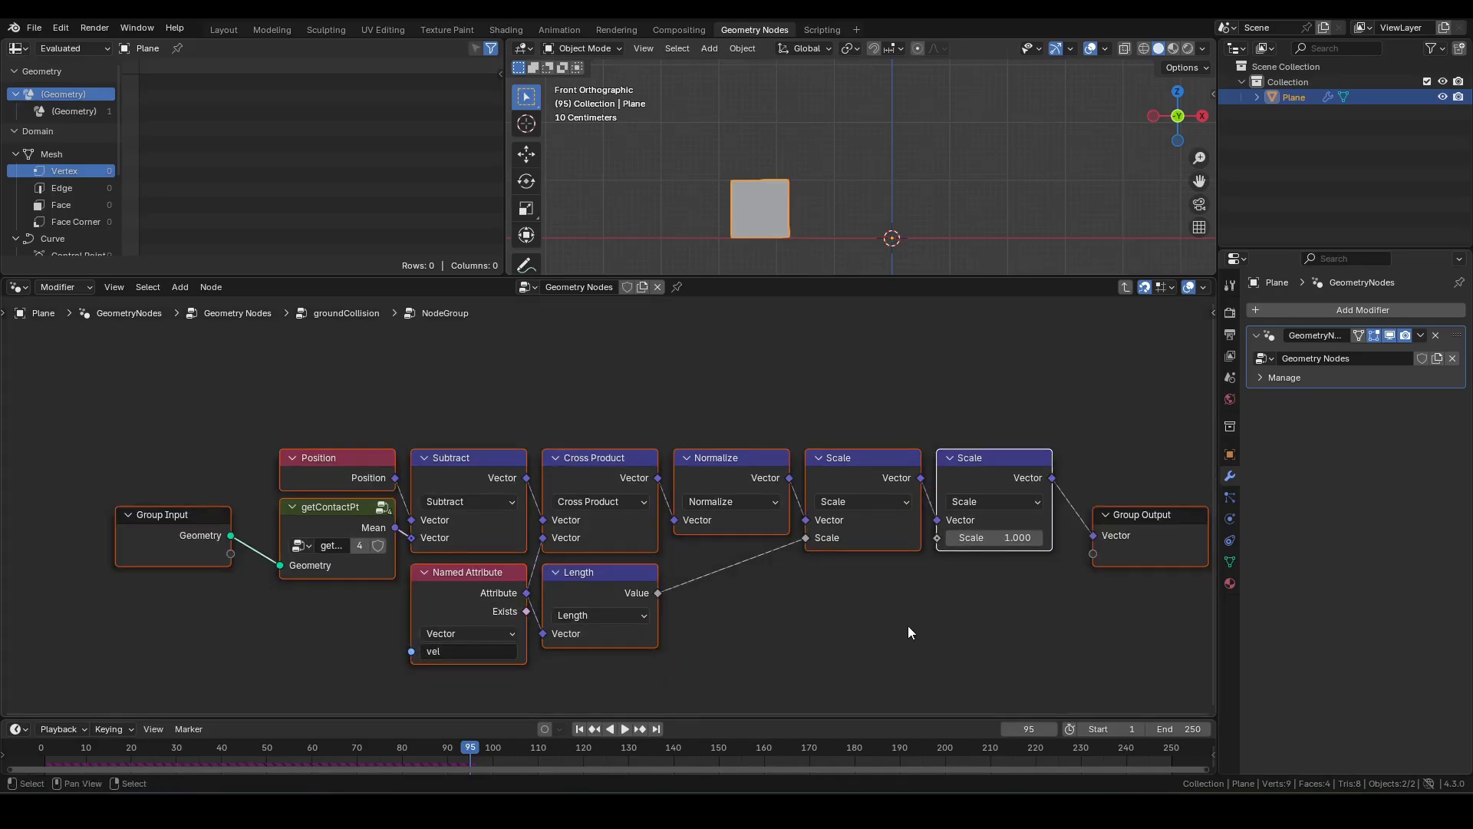
pyautogui.moveTo(909, 624); pyautogui.dragTo(842, 567, button='middle')
pyautogui.scroll(3, 884, 566)
pyautogui.moveTo(941, 475); pyautogui.dragTo(906, 531)
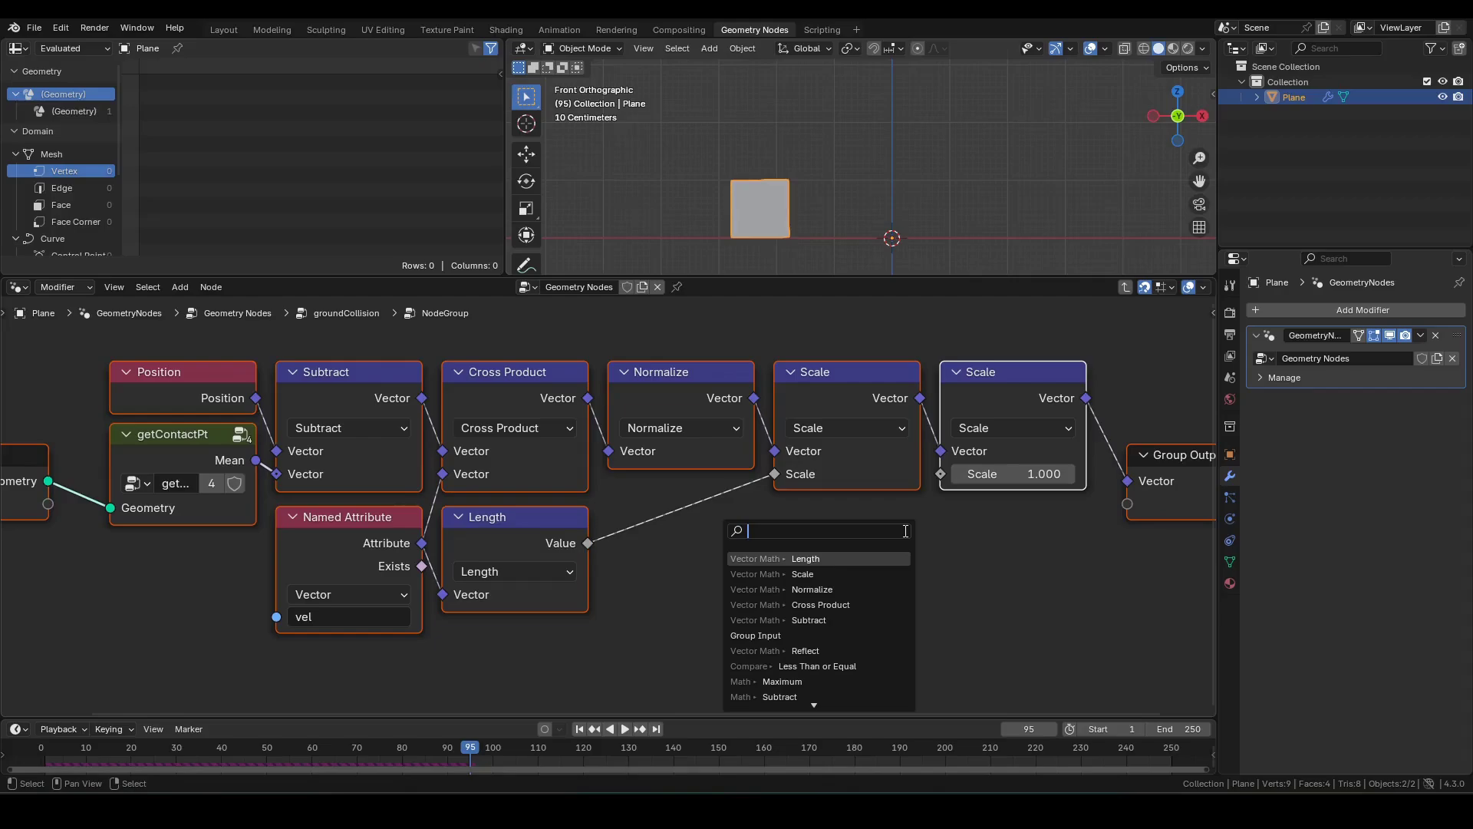
pyautogui.click(756, 636)
pyautogui.click(945, 540)
# Step: Rename the new group's Scale input socket to Omega Gain
pyautogui.press('n')
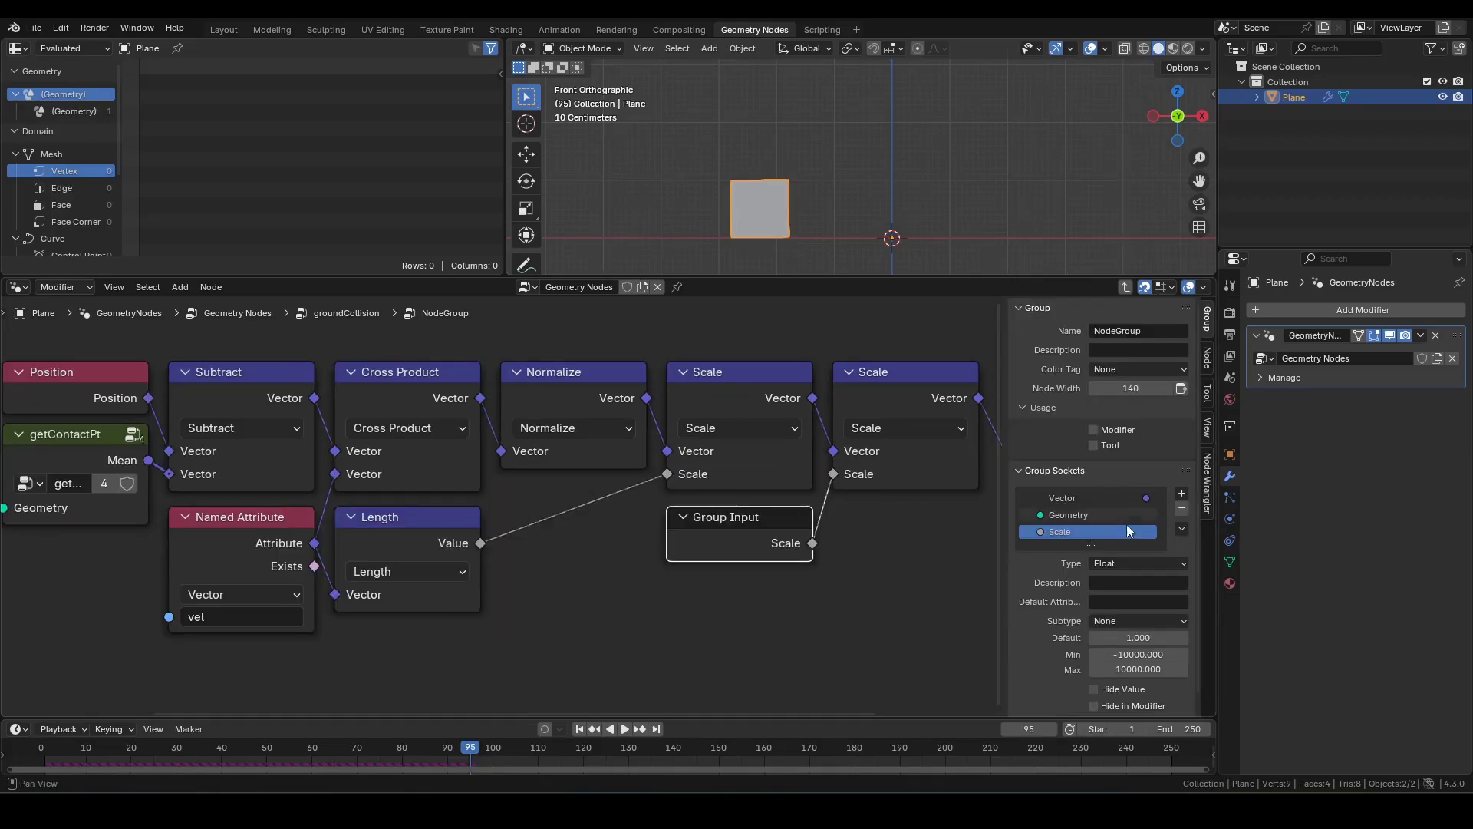
pyautogui.doubleClick(1090, 529)
pyautogui.write('Omega Gai')
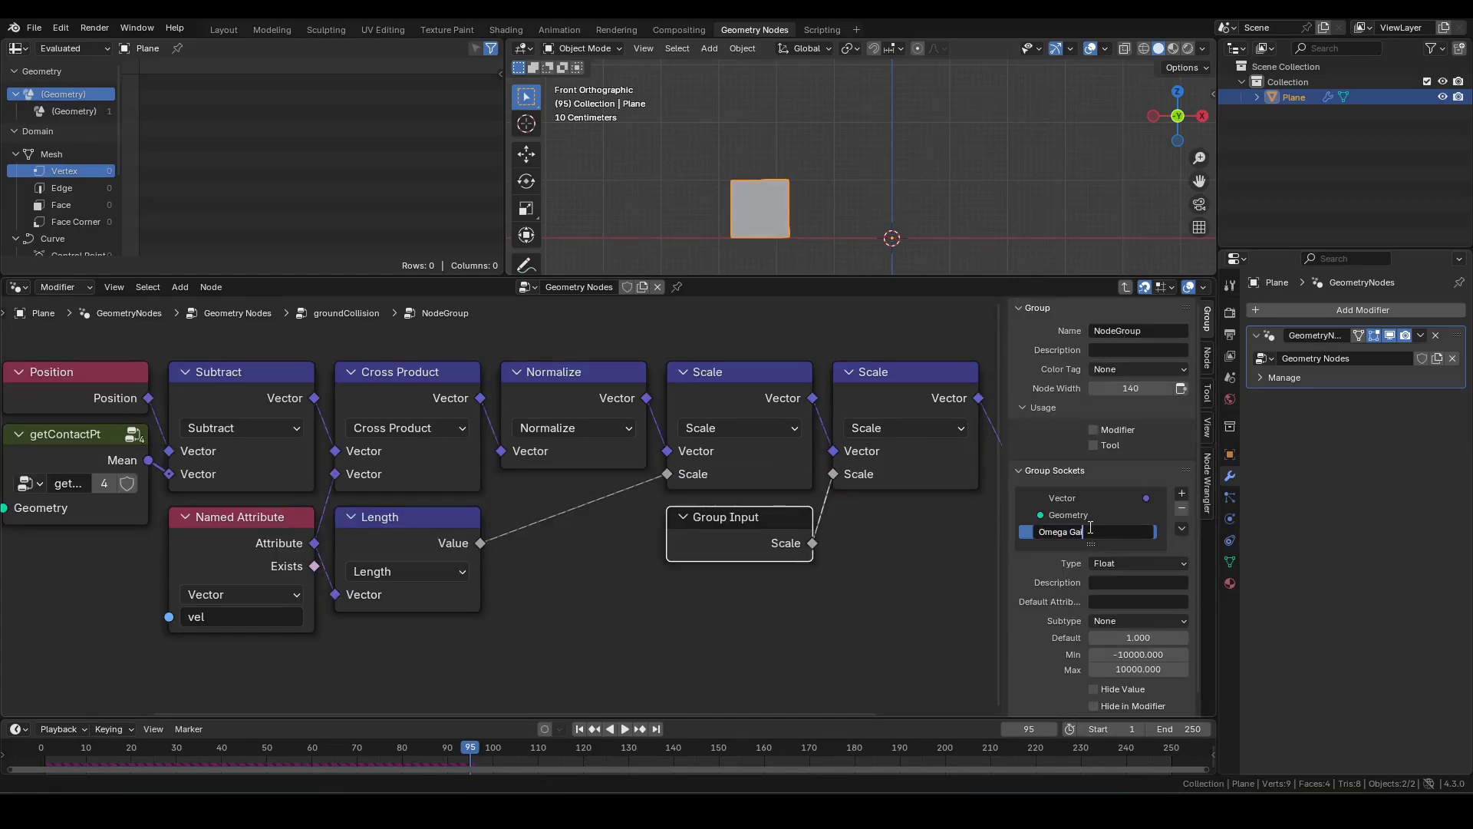
pyautogui.write('n')
pyautogui.press('Return')
pyautogui.press('n')
# Step: Align the group's output and input nodes with the node chain and return to the groundCollision group
pyautogui.scroll(-3, 1006, 516)
pyautogui.moveTo(1089, 473); pyautogui.dragTo(1071, 409)
pyautogui.moveTo(115, 481); pyautogui.dragTo(145, 466)
pyautogui.press('Tab')
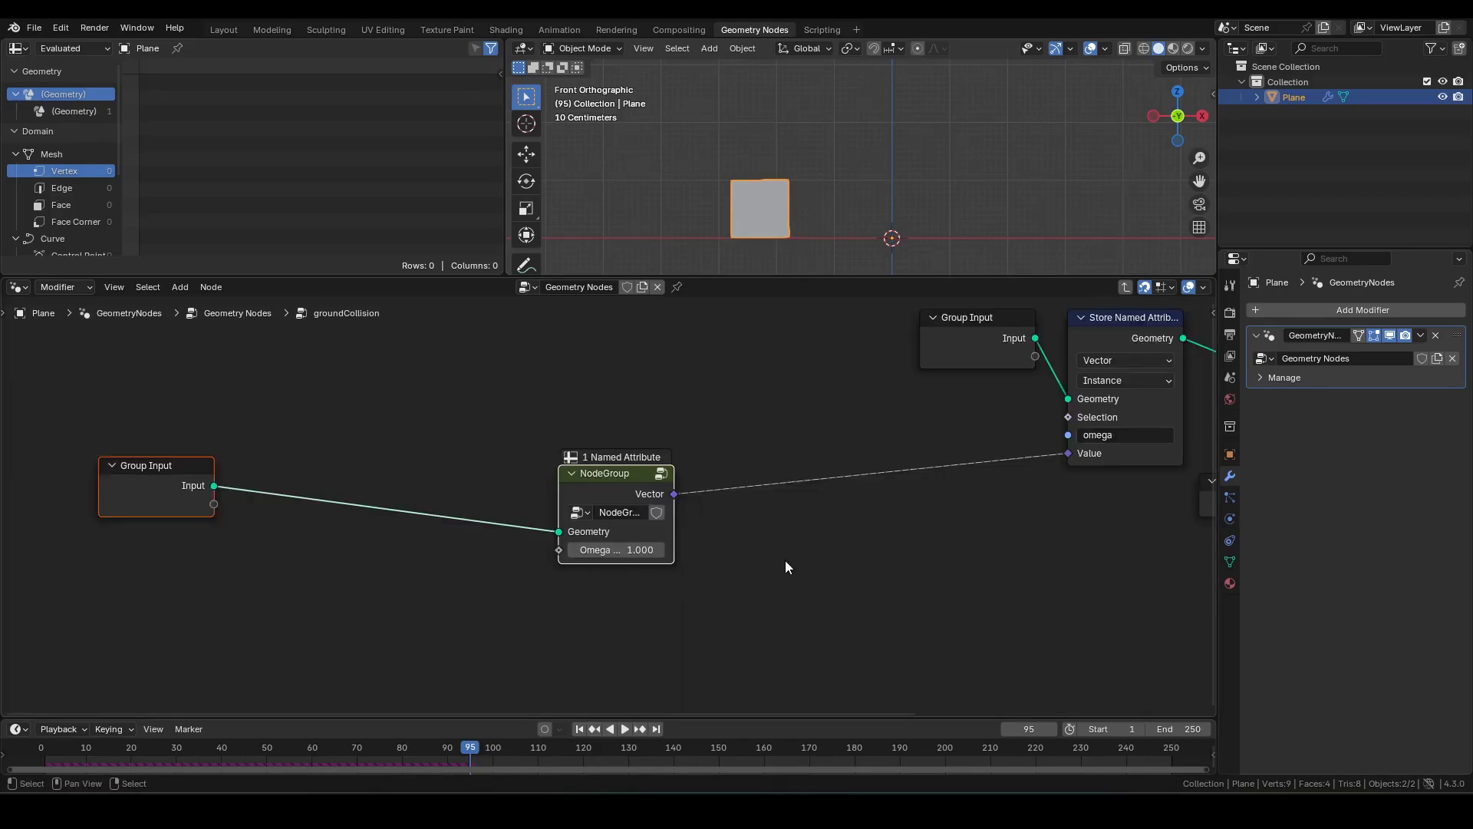
# Step: Rename the new node group calcOmegaC and place it with its Group Input beneath the omega Store Named Attribute node
pyautogui.doubleClick(627, 512)
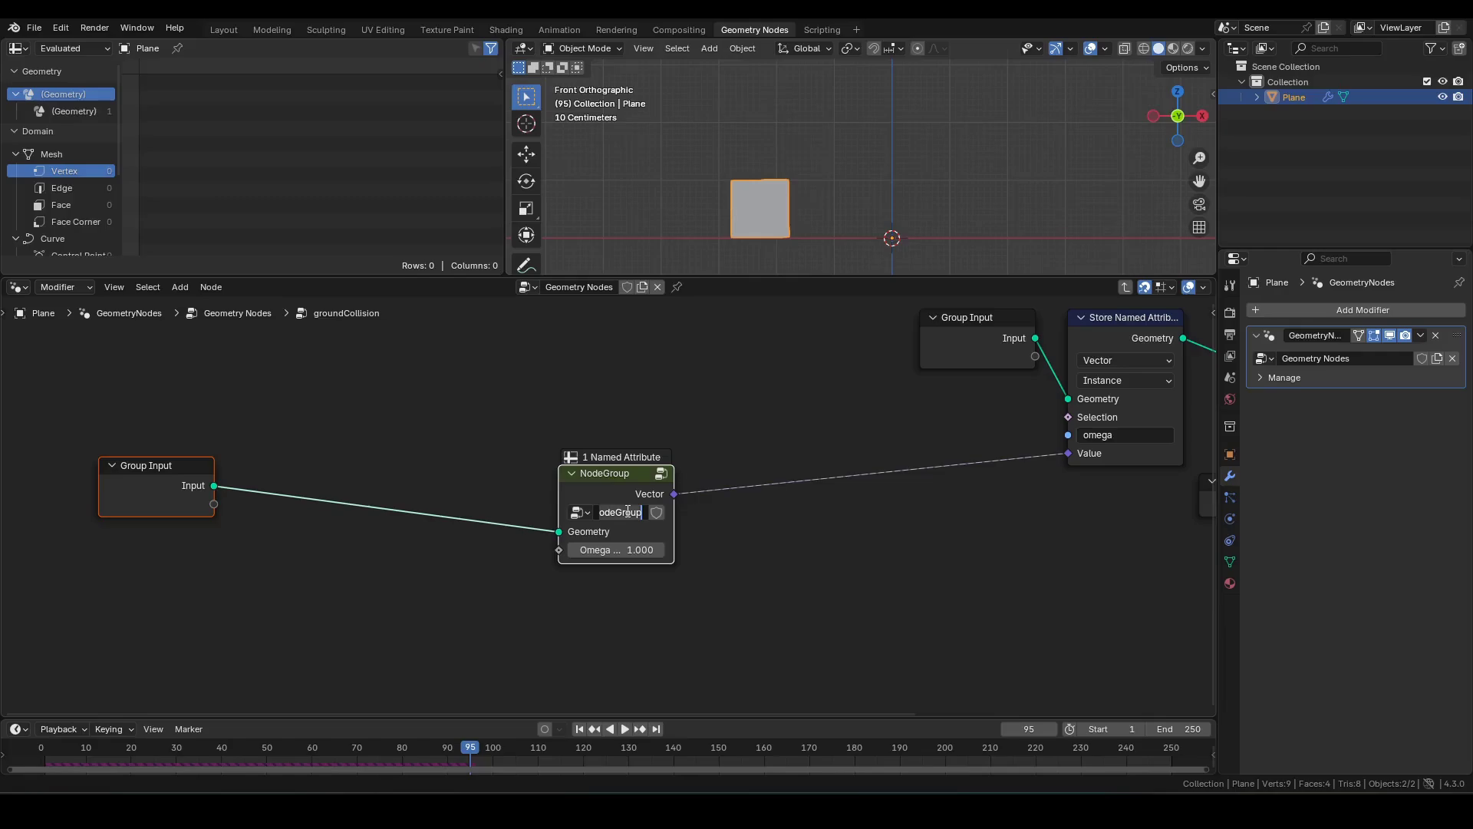
pyautogui.write('ca')
pyautogui.press('Return')
pyautogui.moveTo(604, 478); pyautogui.dragTo(1111, 485)
pyautogui.moveTo(654, 488); pyautogui.dragTo(982, 494)
# Step: Play the simulation from the first frame in the enlarged viewport and stop it as the square settles
pyautogui.keyDown('shift'); pyautogui.moveTo(884, 213); pyautogui.dragTo(851, 218, button='middle'); pyautogui.keyUp('shift')
pyautogui.hotkey('ctrl', 'space')
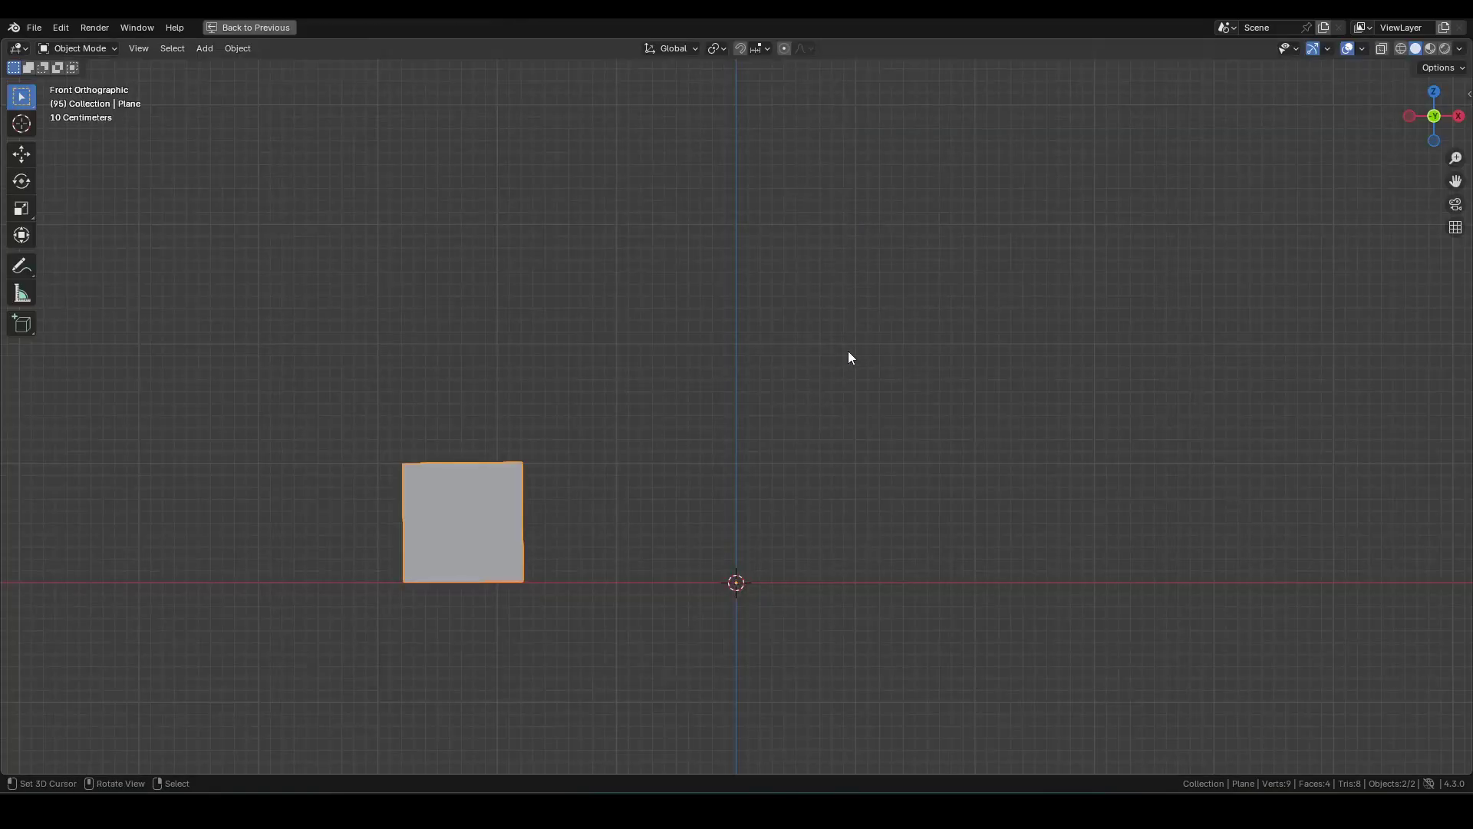
pyautogui.hotkey('shift', 'Left')
pyautogui.press('space')
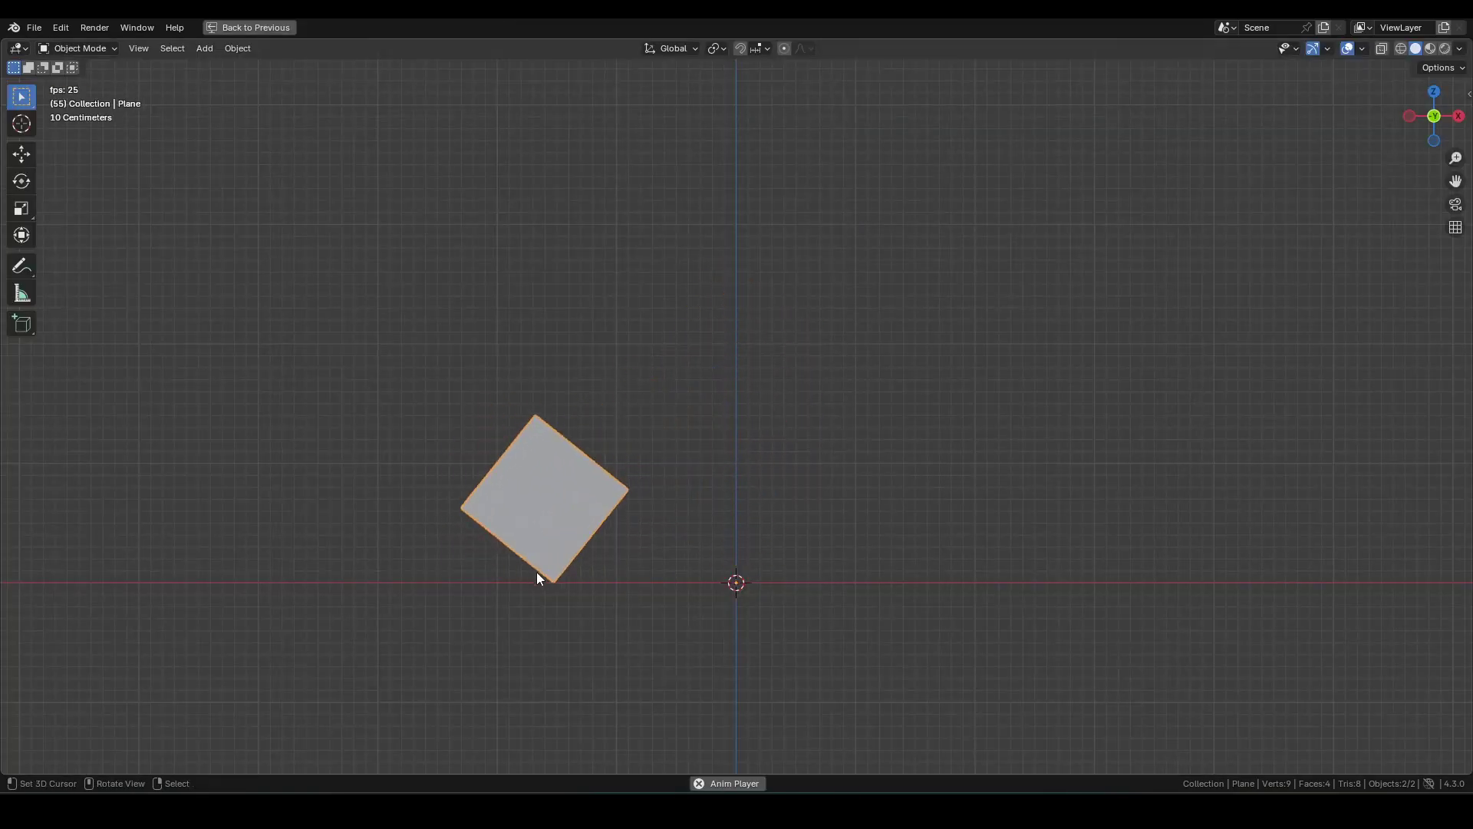
pyautogui.press('space')
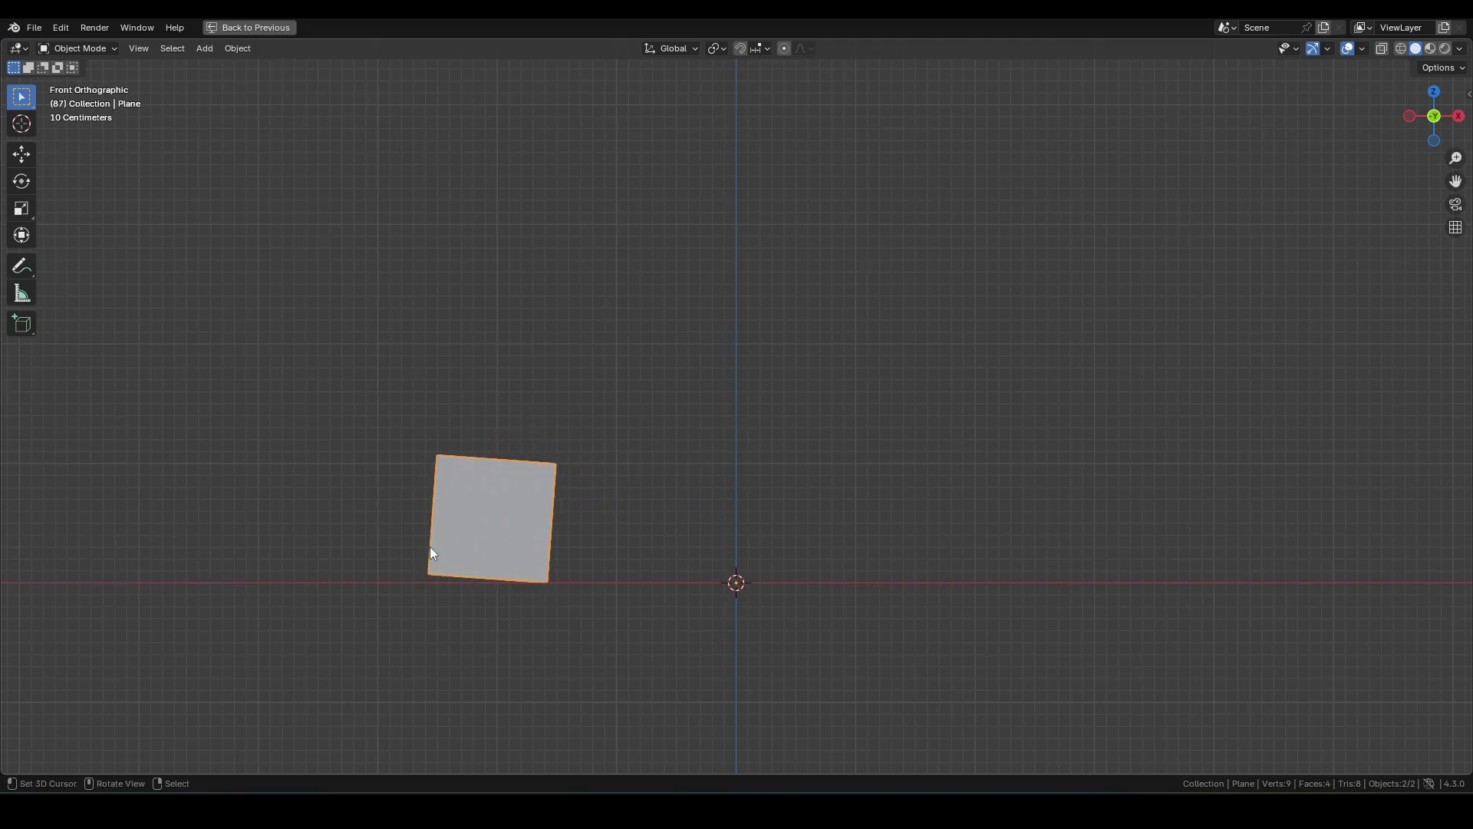
# Step: Step backward frame by frame through the square's ground contact and replay that section of the simulation
pyautogui.press('Right')
pyautogui.press('Right')
pyautogui.press('Right')
pyautogui.press('Left')
pyautogui.press('Left')
pyautogui.press('Left')
pyautogui.press('Left')
pyautogui.press('Left')
pyautogui.press('Left')
pyautogui.press('Left')
pyautogui.press('Left')
pyautogui.press('Left')
pyautogui.press('Left')
pyautogui.press('Left')
pyautogui.press('Left')
pyautogui.press('Left')
pyautogui.press('Left')
pyautogui.press('Left')
pyautogui.press('Left')
pyautogui.press('Left')
pyautogui.press('Left')
pyautogui.press('Left')
pyautogui.press('Left')
pyautogui.press('Left')
pyautogui.press('Left')
pyautogui.press('Left')
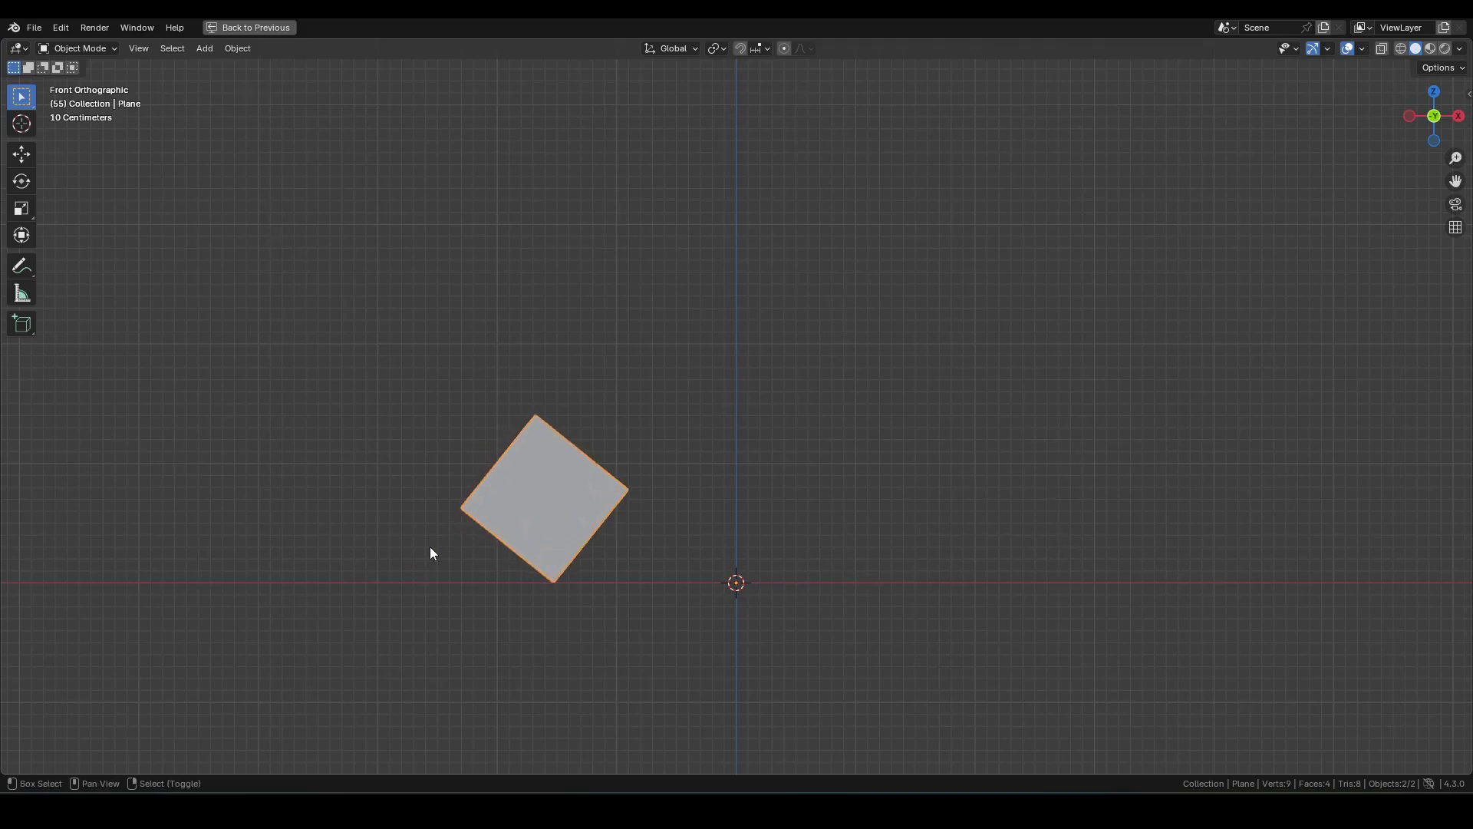
pyautogui.press('space')
pyautogui.press('space')
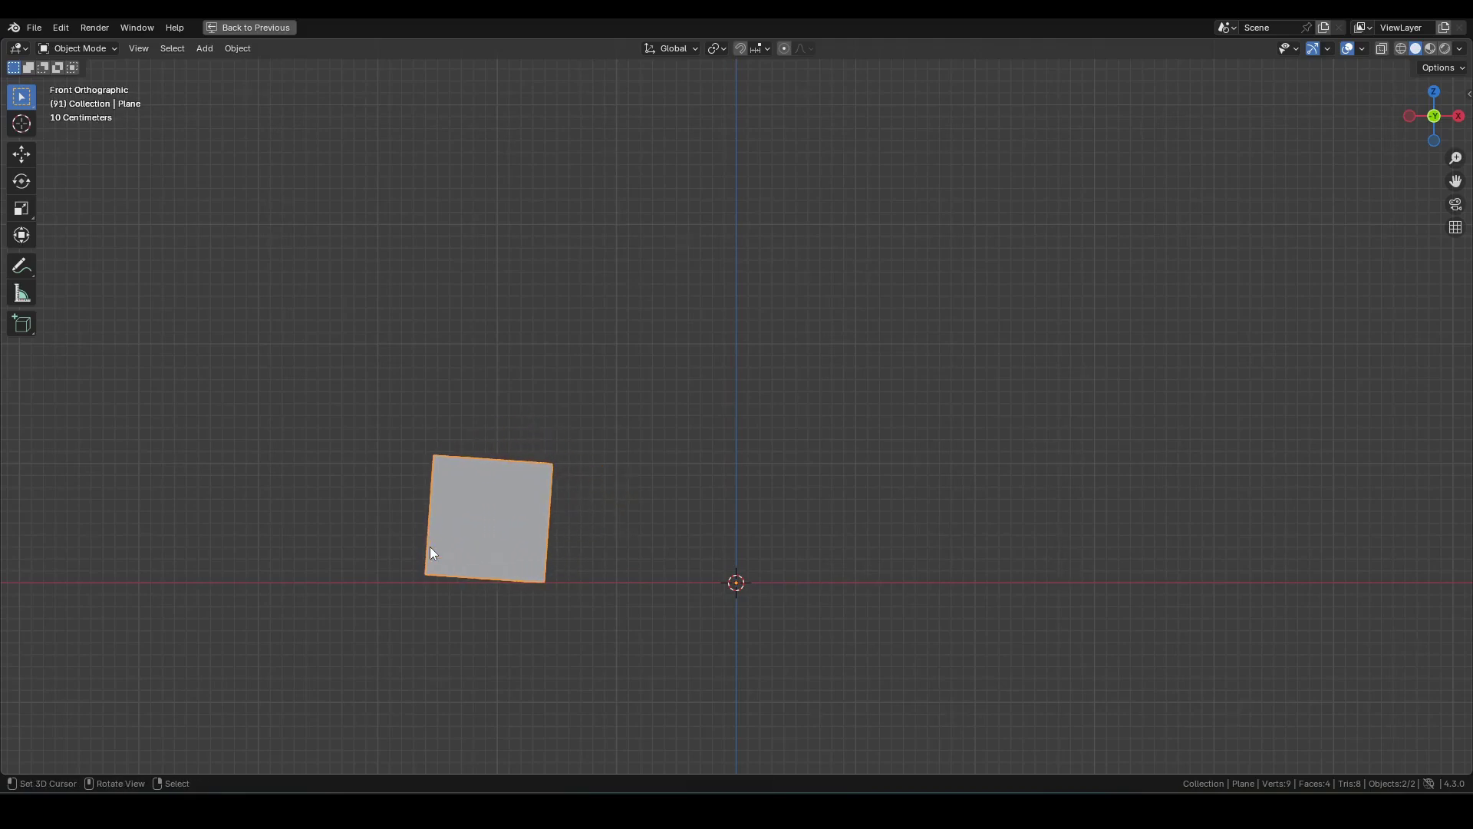
# Step: Rewind to the first frame, fit the square in the enlarged viewport, and play the simulation to frame 13
pyautogui.hotkey('shift', 'Left')
pyautogui.hotkey('ctrl', 'space')
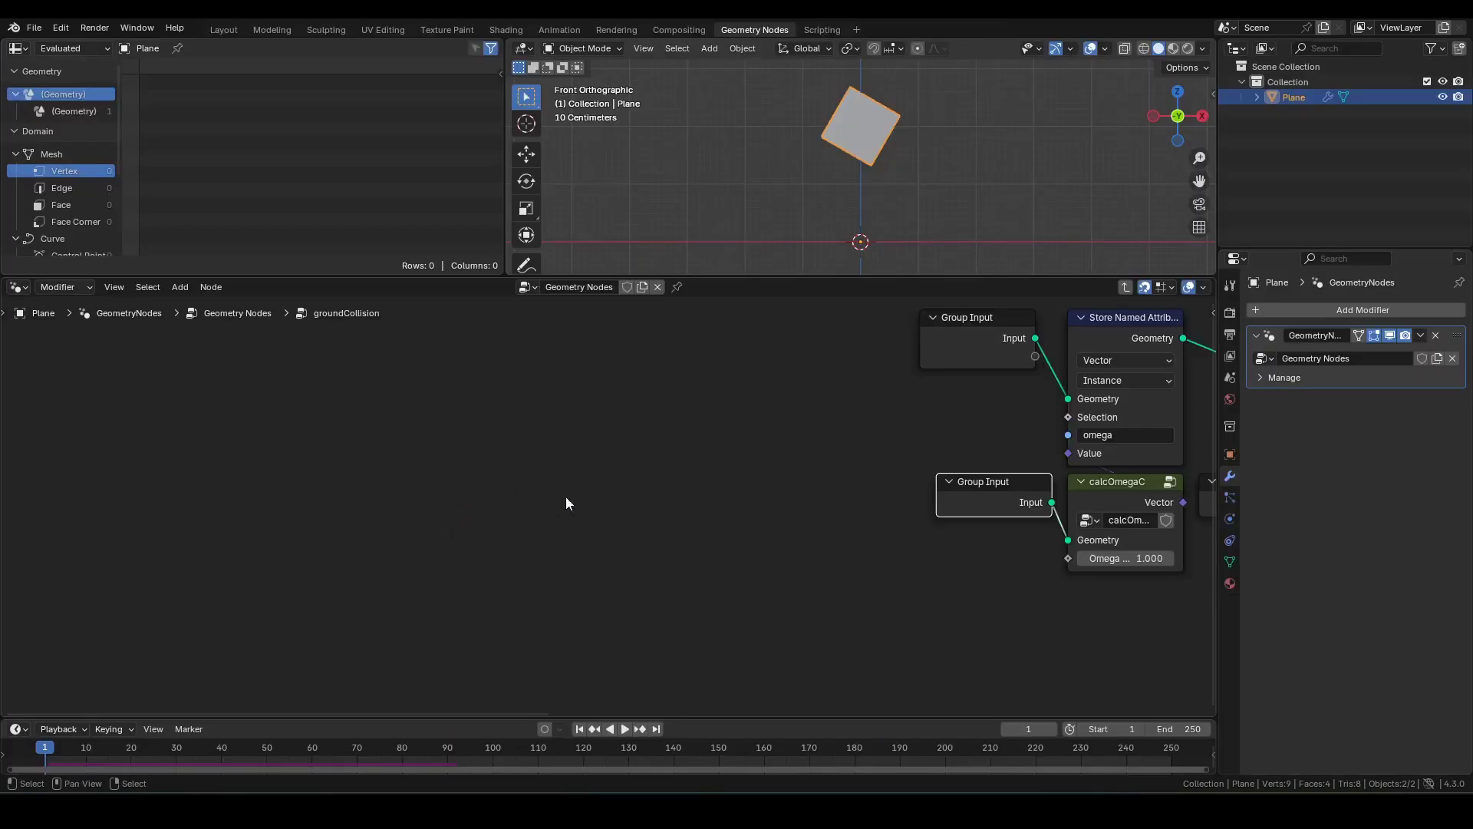
pyautogui.press('Home')
pyautogui.hotkey('ctrl', 'space')
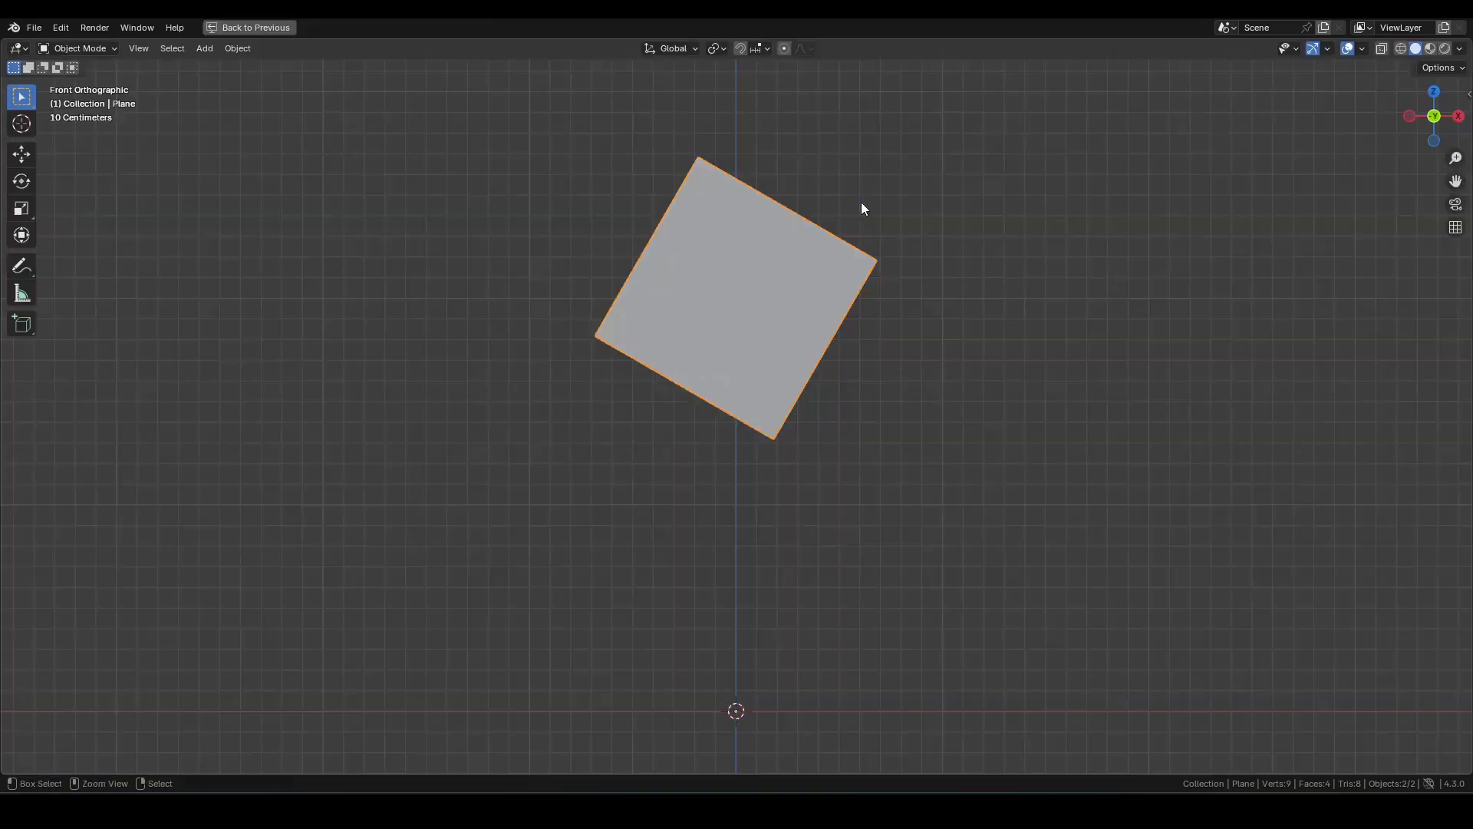
pyautogui.press('space')
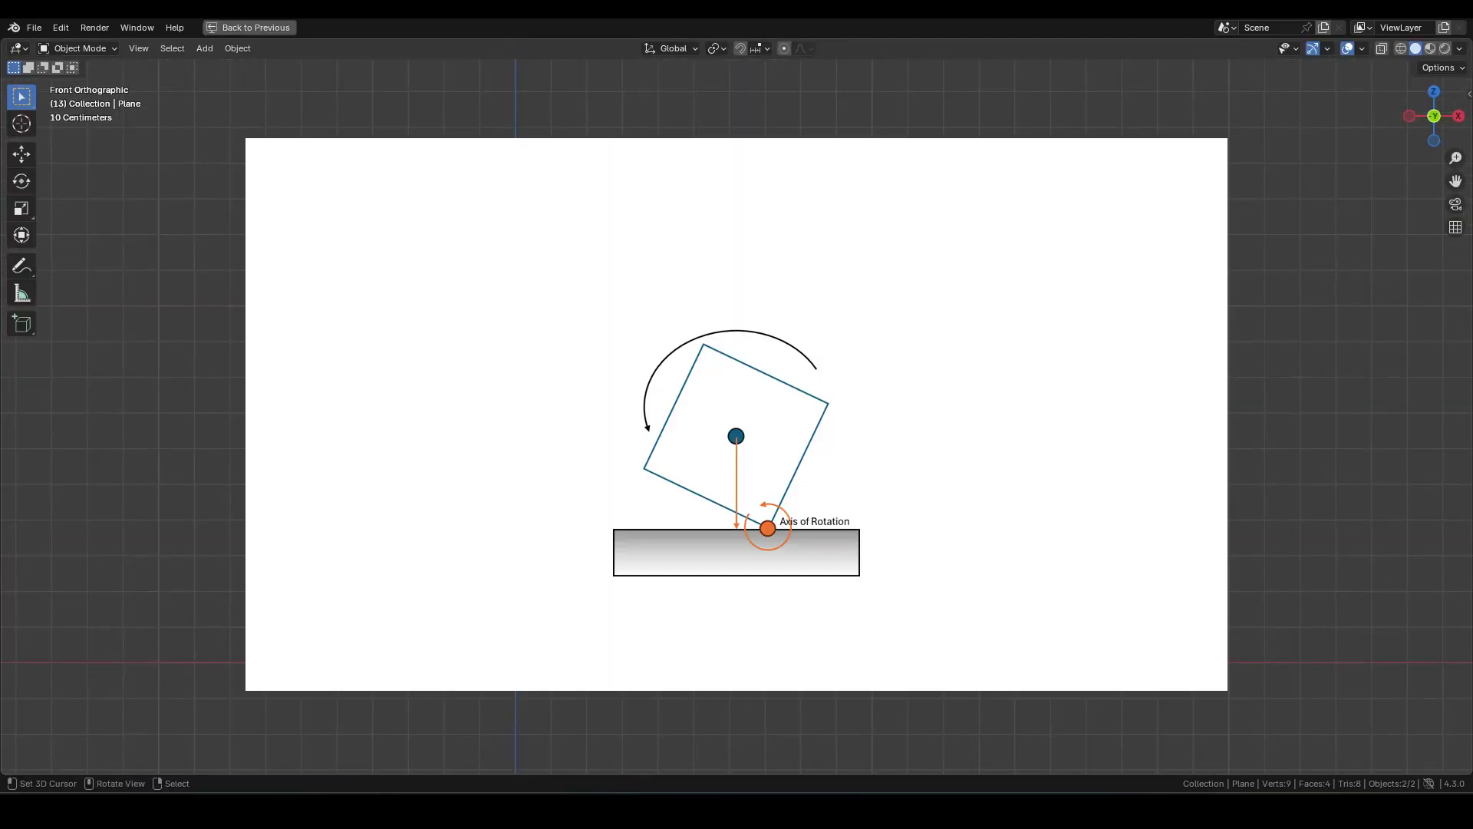
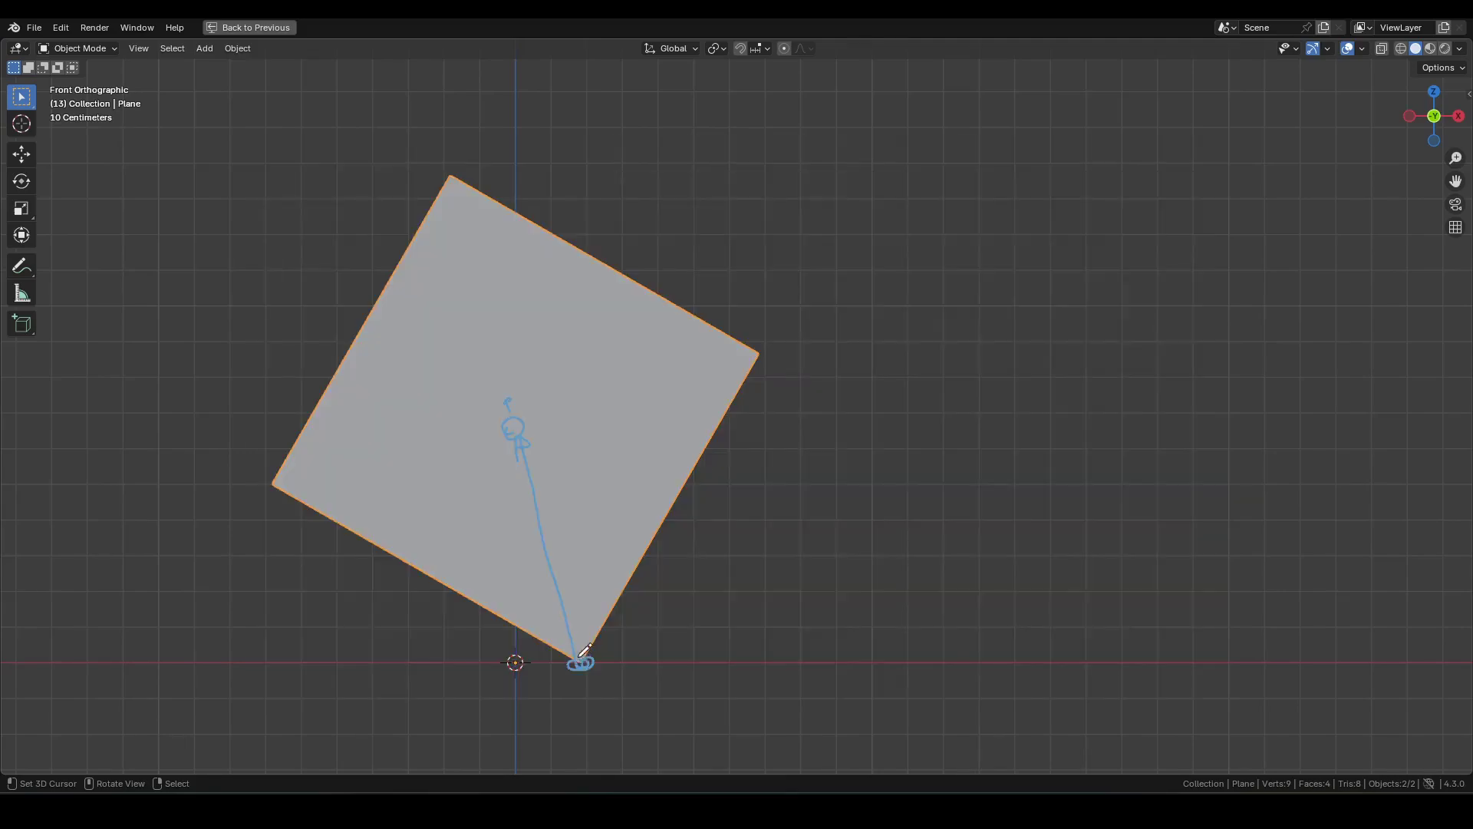
# Step: Annotate the contact point's rotation, the downward pull at the centre, and the tipping direction, clear the annotations, and restore the layout
pyautogui.moveTo(581, 658)
pyautogui.mouseDown()
pyautogui.moveTo(641, 631)
pyautogui.moveTo(605, 618)
pyautogui.mouseUp()
pyautogui.moveTo(508, 431)
pyautogui.mouseDown()
pyautogui.moveTo(506, 537)
pyautogui.moveTo(526, 521)
pyautogui.moveTo(498, 519)
pyautogui.mouseUp()
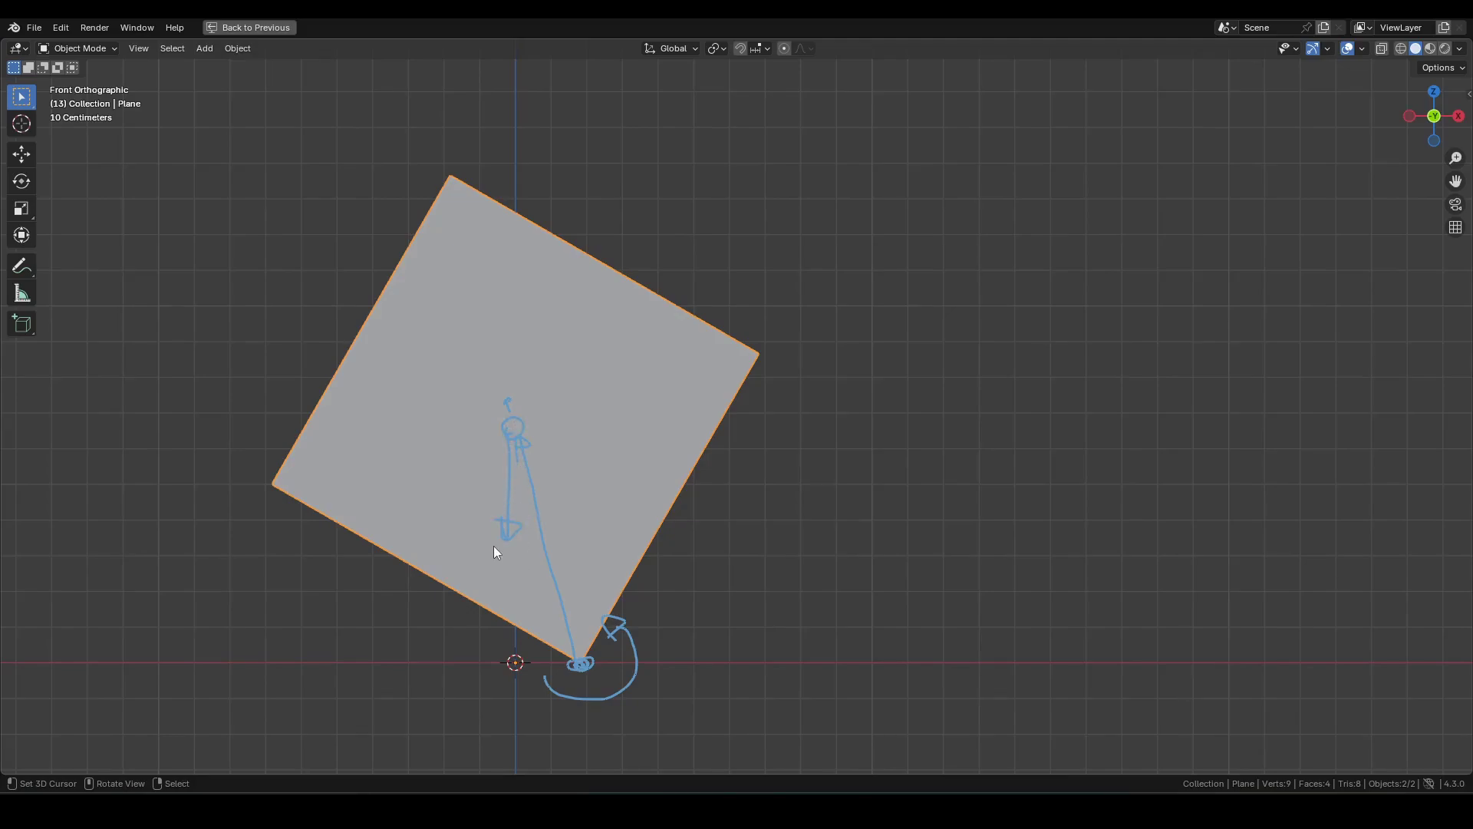
pyautogui.moveTo(623, 176)
pyautogui.mouseDown()
pyautogui.moveTo(396, 172)
pyautogui.moveTo(366, 201)
pyautogui.mouseUp()
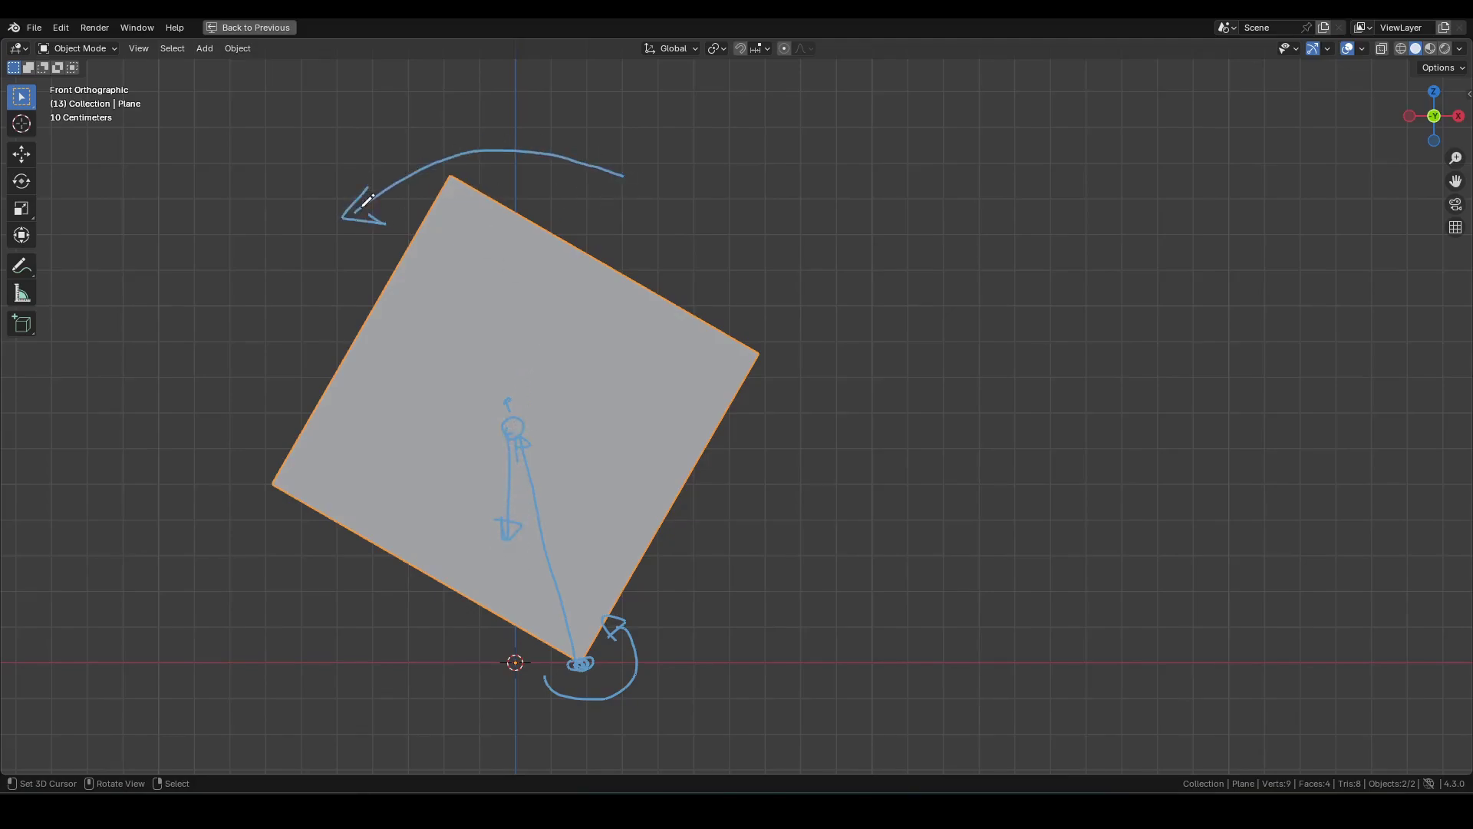
pyautogui.moveTo(273, 486); pyautogui.dragTo(273, 658)
pyautogui.press('q')
pyautogui.click(478, 620)
pyautogui.hotkey('ctrl', 'space')
# Step: Move the Group Output node horizontally away from the vel Store Named Attribute node to make room for more nodes
pyautogui.moveTo(951, 457); pyautogui.dragTo(515, 539, button='middle')
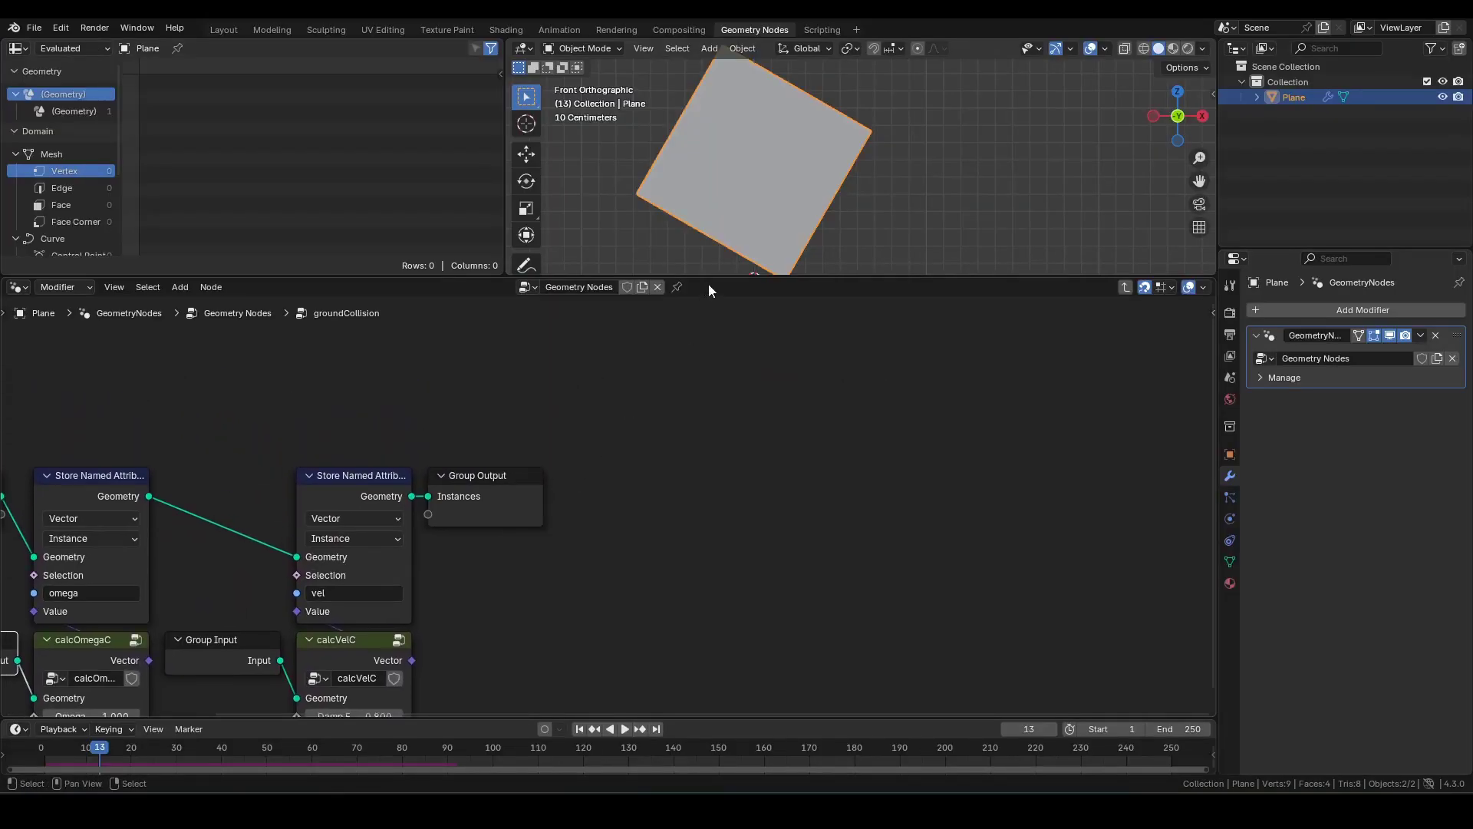
pyautogui.scroll(-2, 756, 210)
pyautogui.moveTo(646, 432); pyautogui.dragTo(584, 474, button='middle')
pyautogui.moveTo(385, 446); pyautogui.dragTo(580, 617)
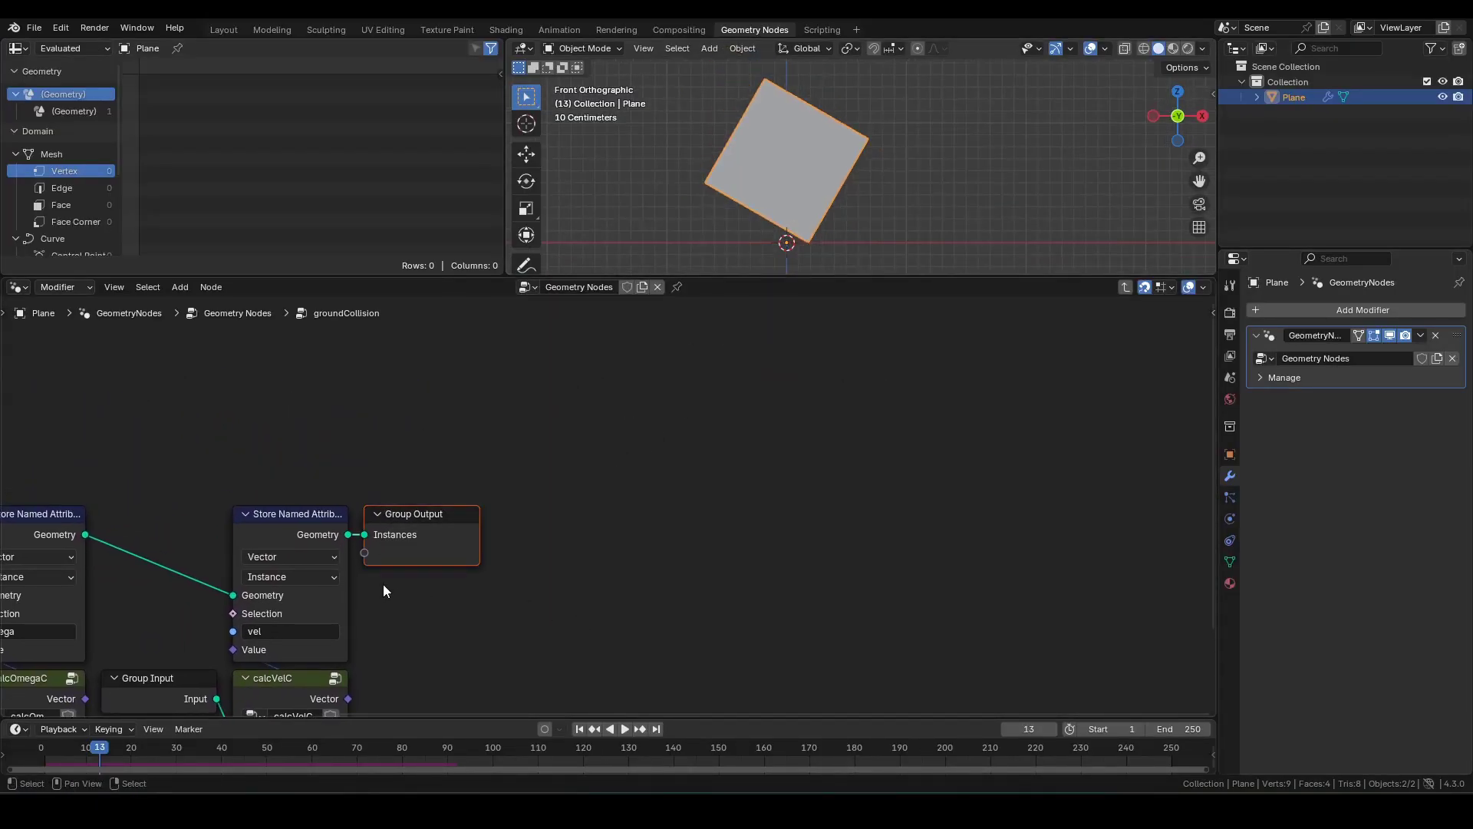
pyautogui.press('g')
pyautogui.press('x')
pyautogui.click(1054, 566)
# Step: Add a Named Attribute node above the geometry chain, reading the Vector attribute vel
pyautogui.moveTo(600, 445); pyautogui.dragTo(590, 519, button='middle')
pyautogui.click(590, 525)
pyautogui.press('F3')
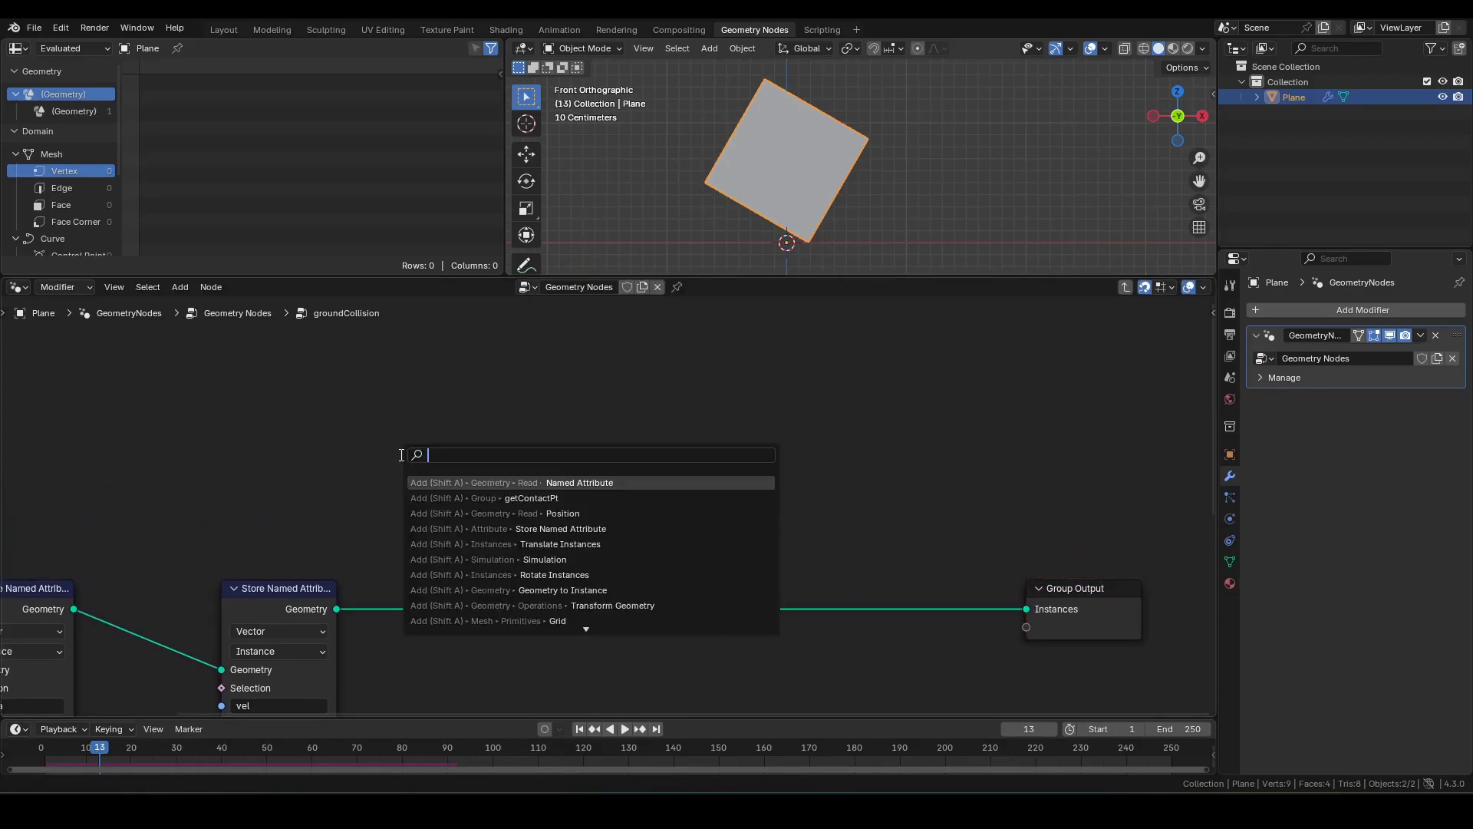
pyautogui.press('Return')
pyautogui.click(406, 481)
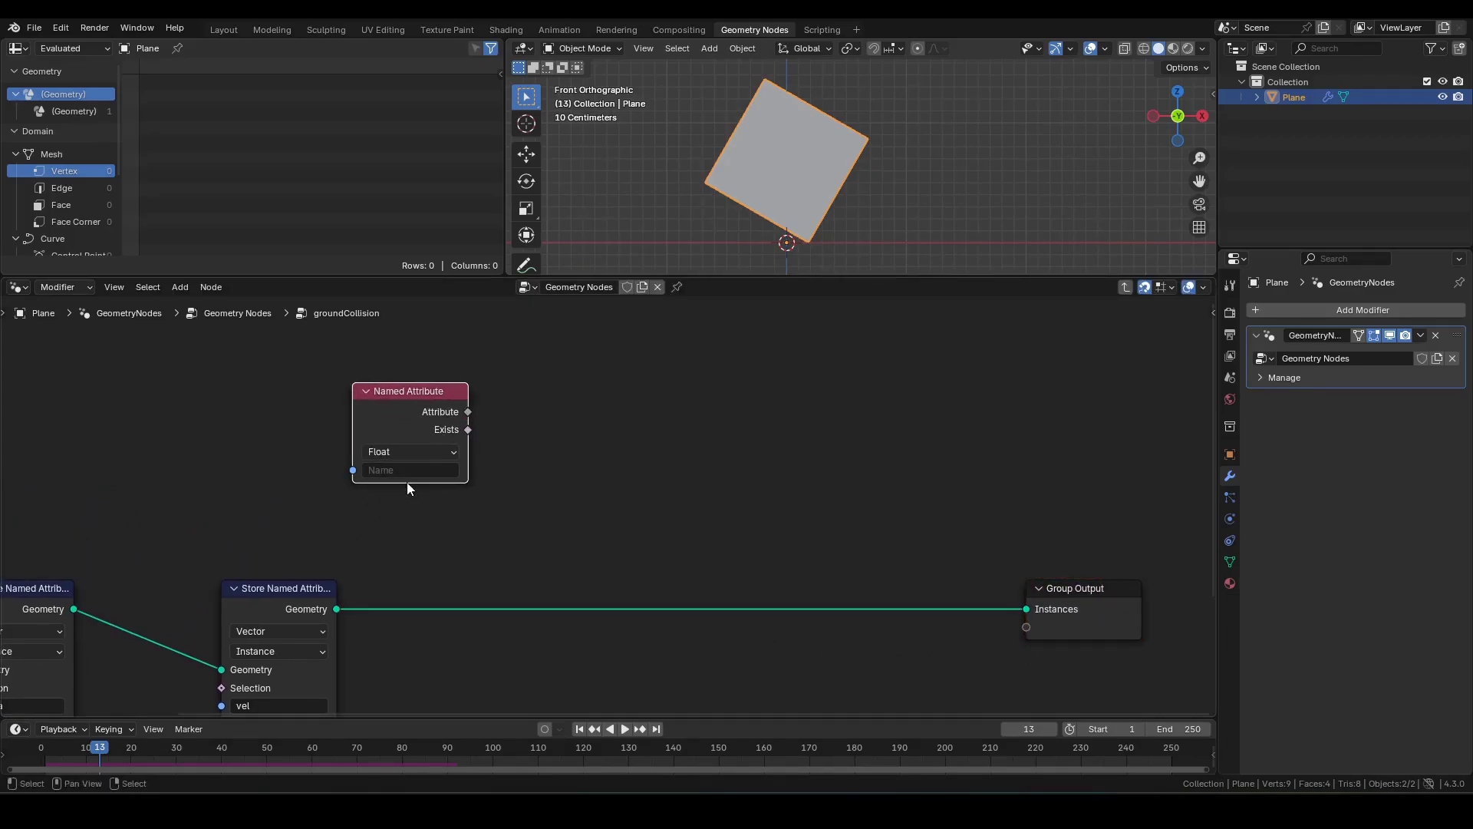
pyautogui.click(403, 470)
pyautogui.write('vel')
pyautogui.press('Return')
pyautogui.click(395, 453)
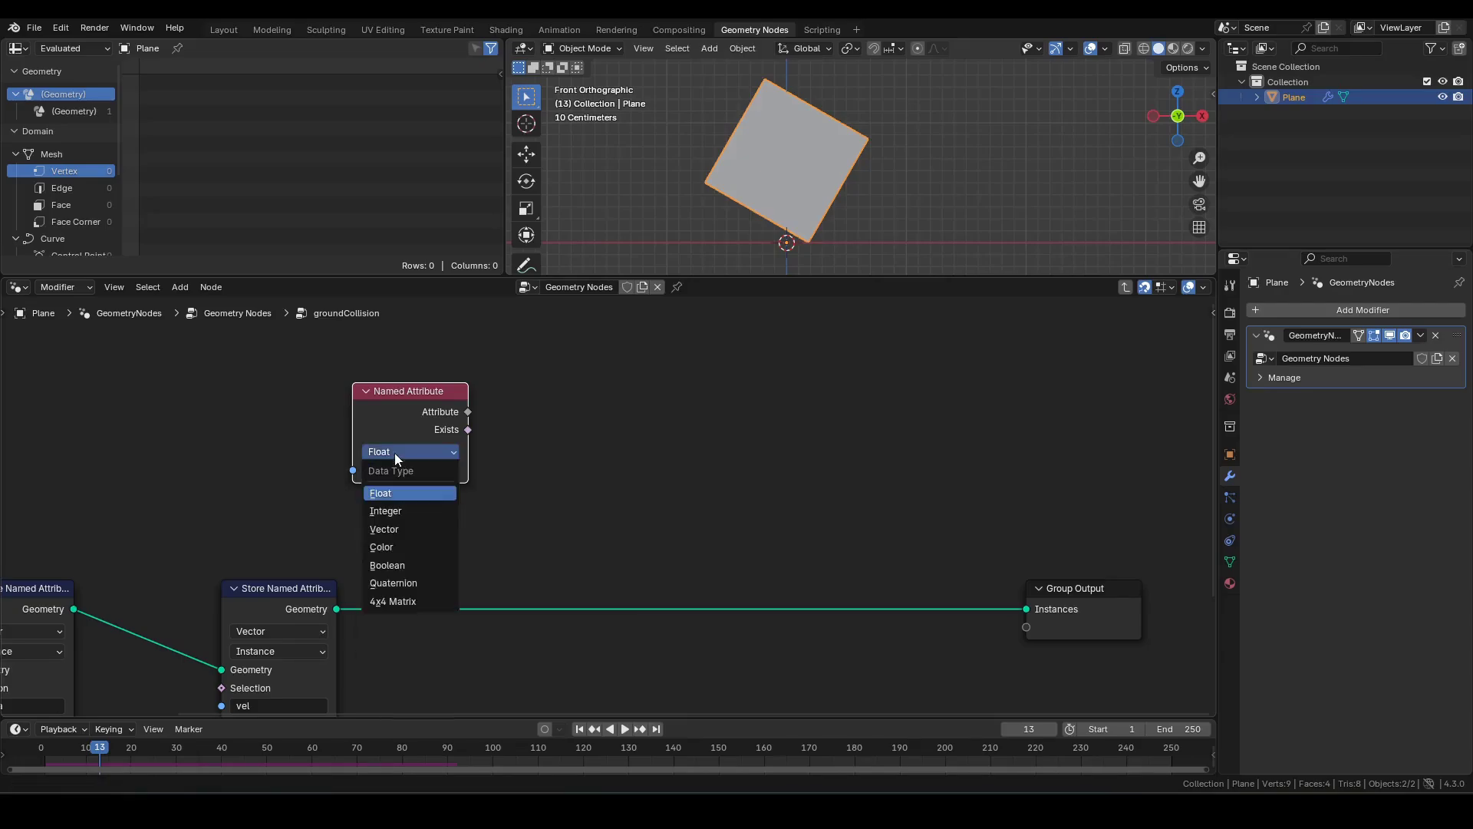
pyautogui.click(388, 536)
# Step: Feed the vel attribute through a Length node into a Less Than comparison with B set to 1
pyautogui.moveTo(468, 412); pyautogui.dragTo(642, 414)
pyautogui.write('length')
pyautogui.press('Return')
pyautogui.click(483, 410)
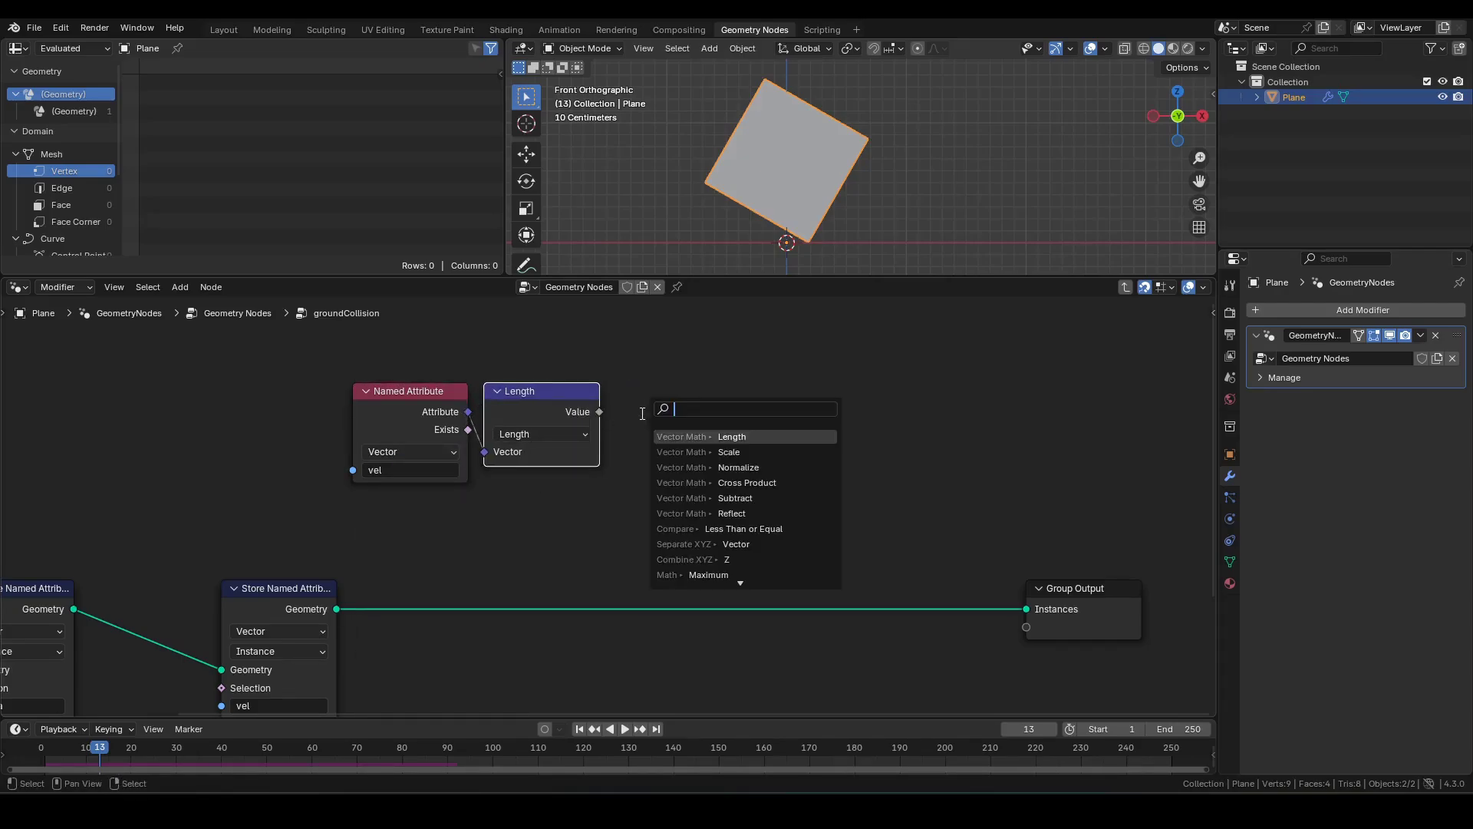
pyautogui.write('less')
pyautogui.press('Return')
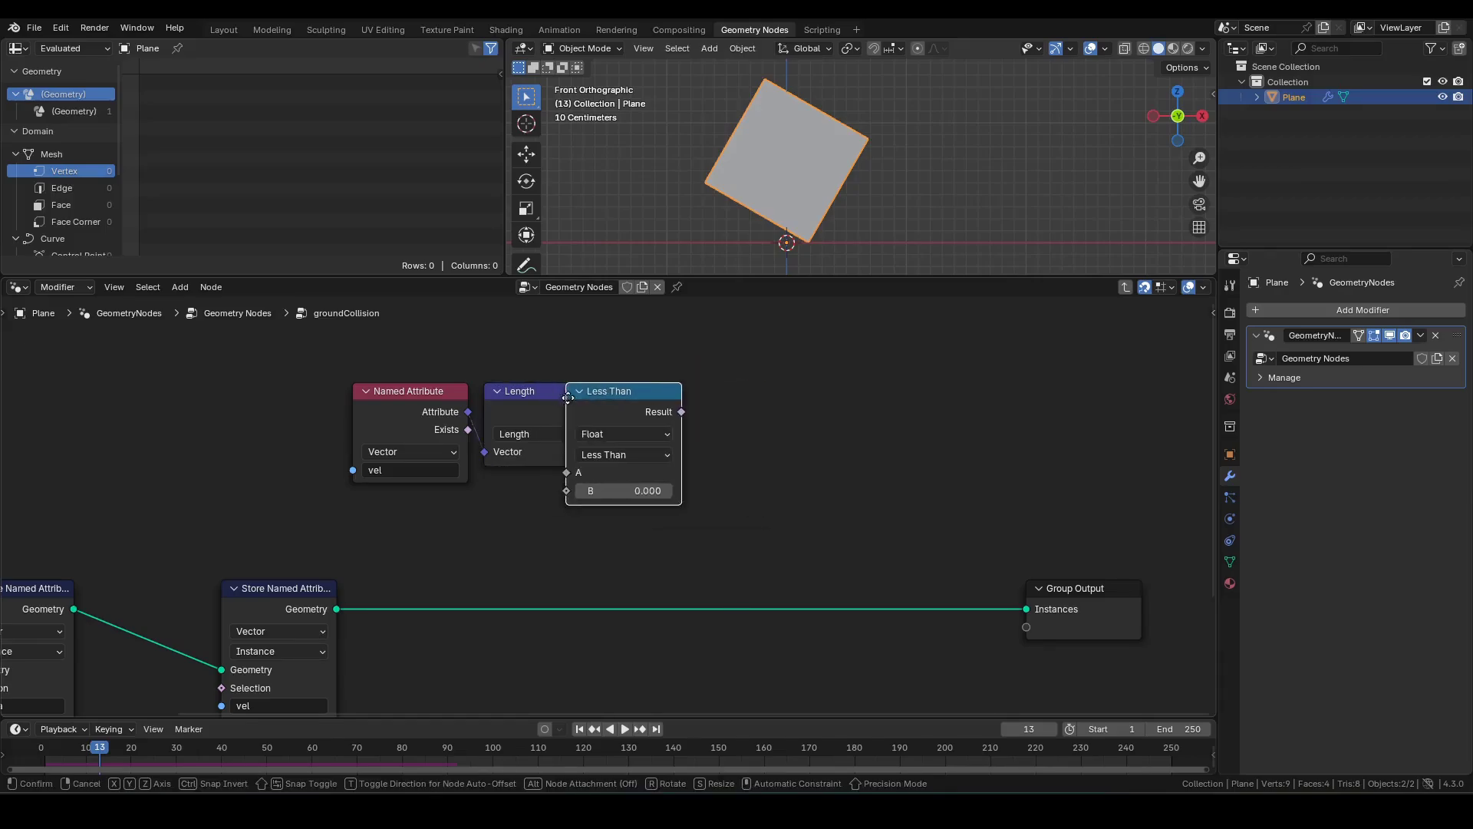
pyautogui.click(610, 403)
pyautogui.click(672, 491)
pyautogui.write('1')
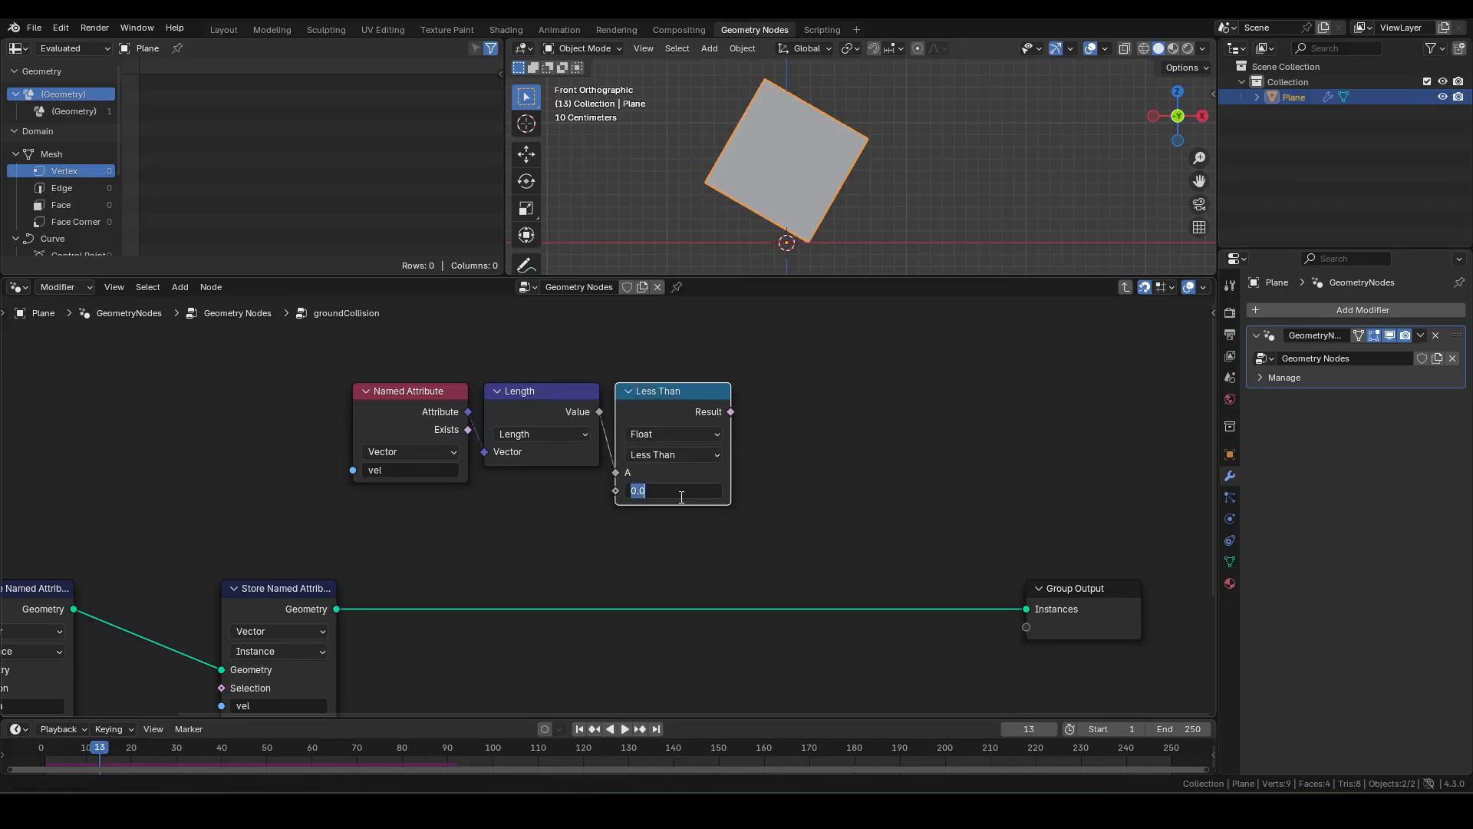
pyautogui.press('Return')
# Step: Add a Switch node driven by the Less Than result and place it directly before the Group Output
pyautogui.moveTo(731, 412); pyautogui.dragTo(854, 449)
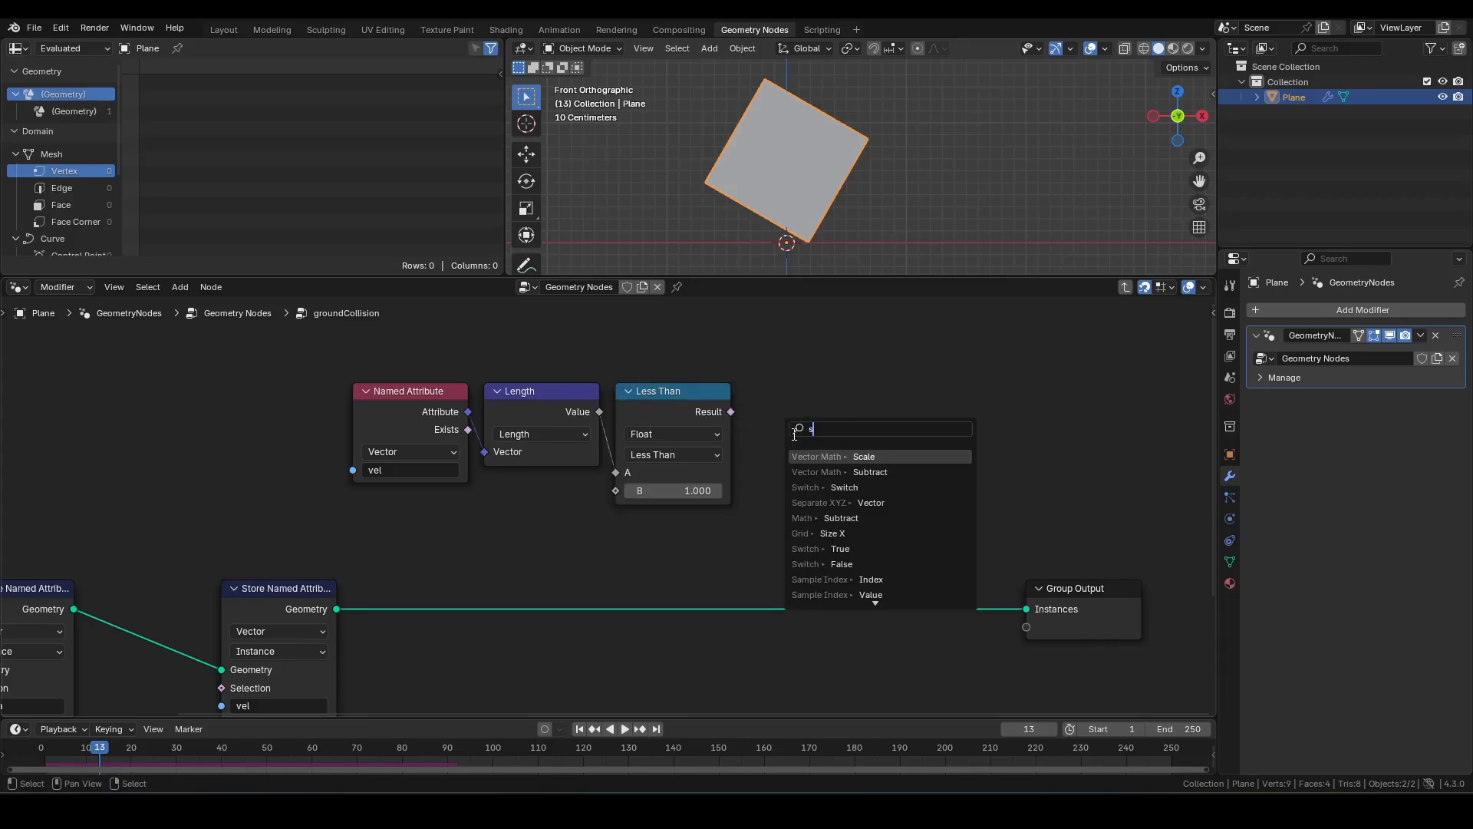
pyautogui.write('sw')
pyautogui.press('Return')
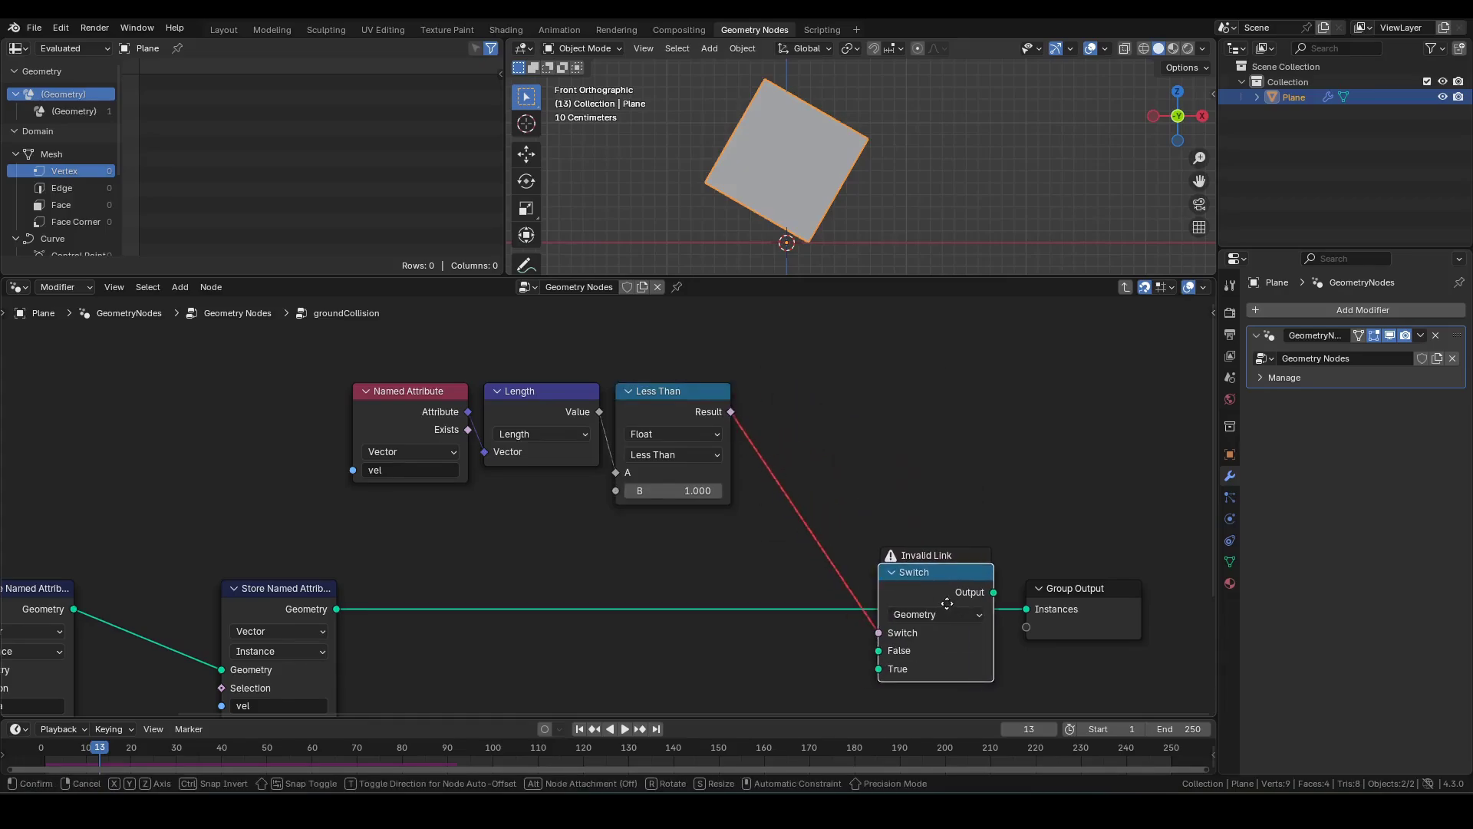
pyautogui.click(967, 618)
pyautogui.scroll(3, 854, 516)
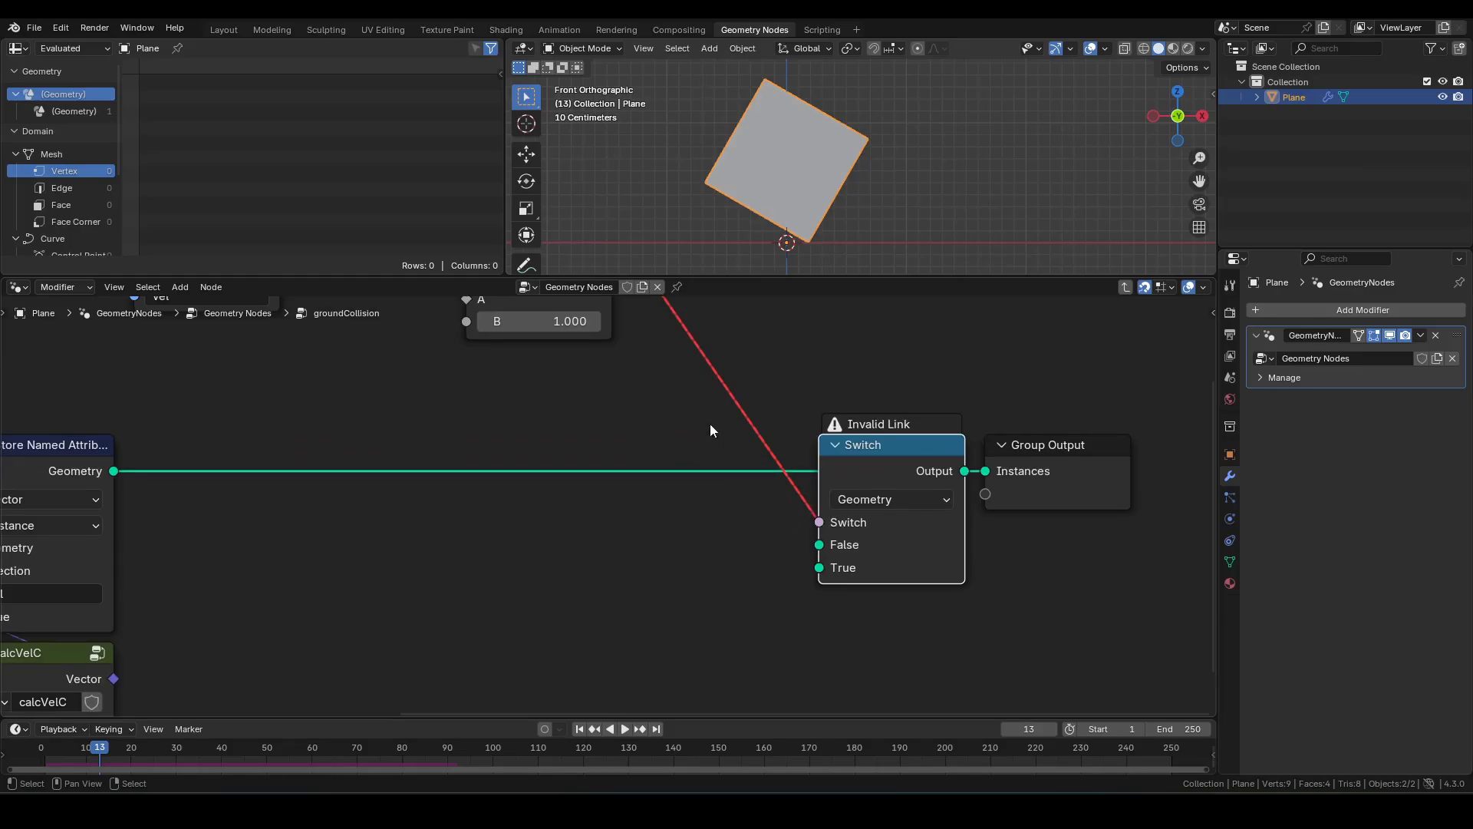
pyautogui.moveTo(711, 424); pyautogui.dragTo(720, 582, button='middle')
pyautogui.scroll(-1, 606, 491)
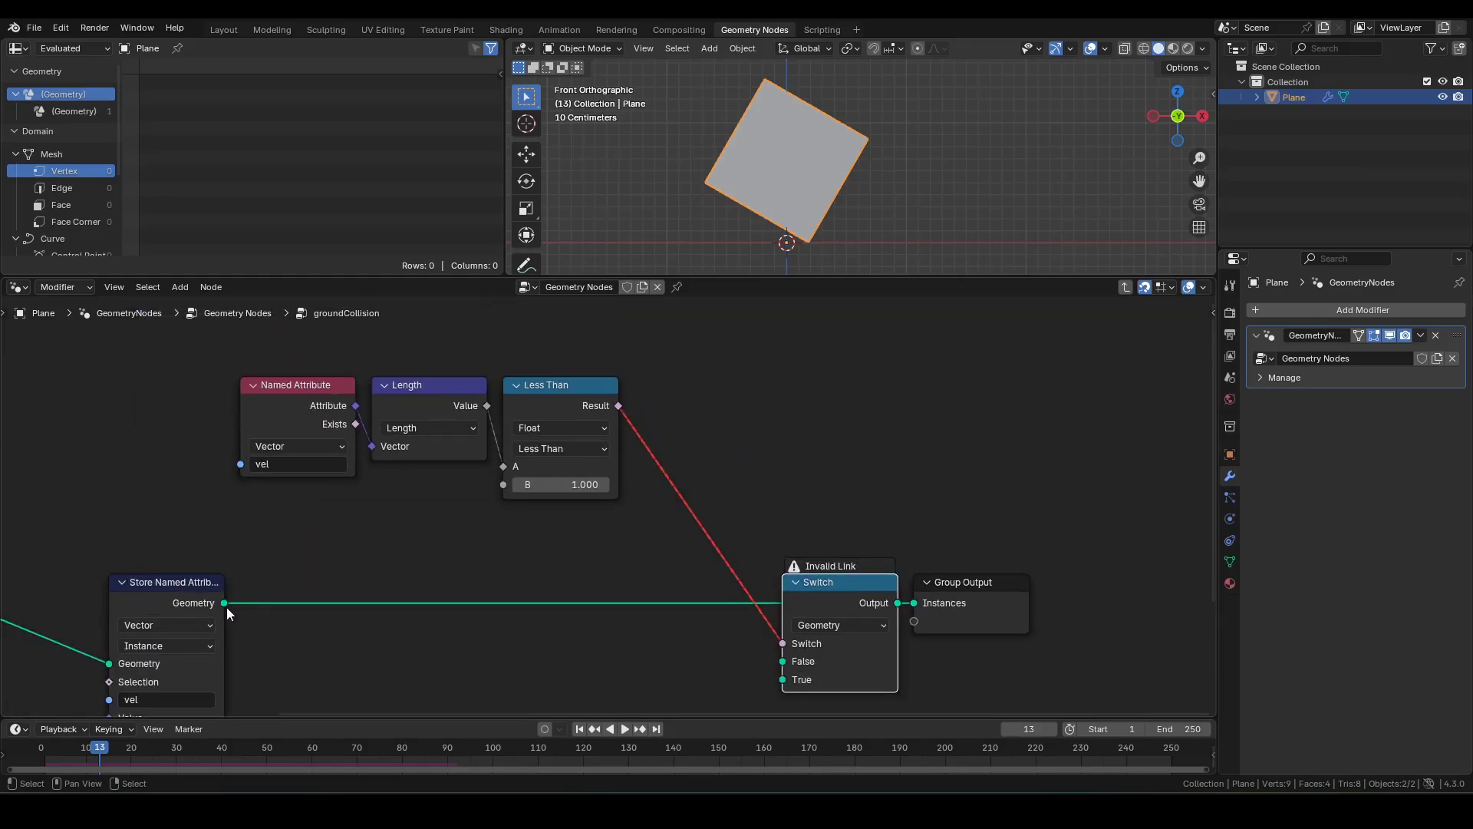
# Step: Add a Sample Index node fed by the vel Store Named Attribute geometry and place it beside the Less Than node
pyautogui.moveTo(226, 604); pyautogui.dragTo(591, 554)
pyautogui.write('samp')
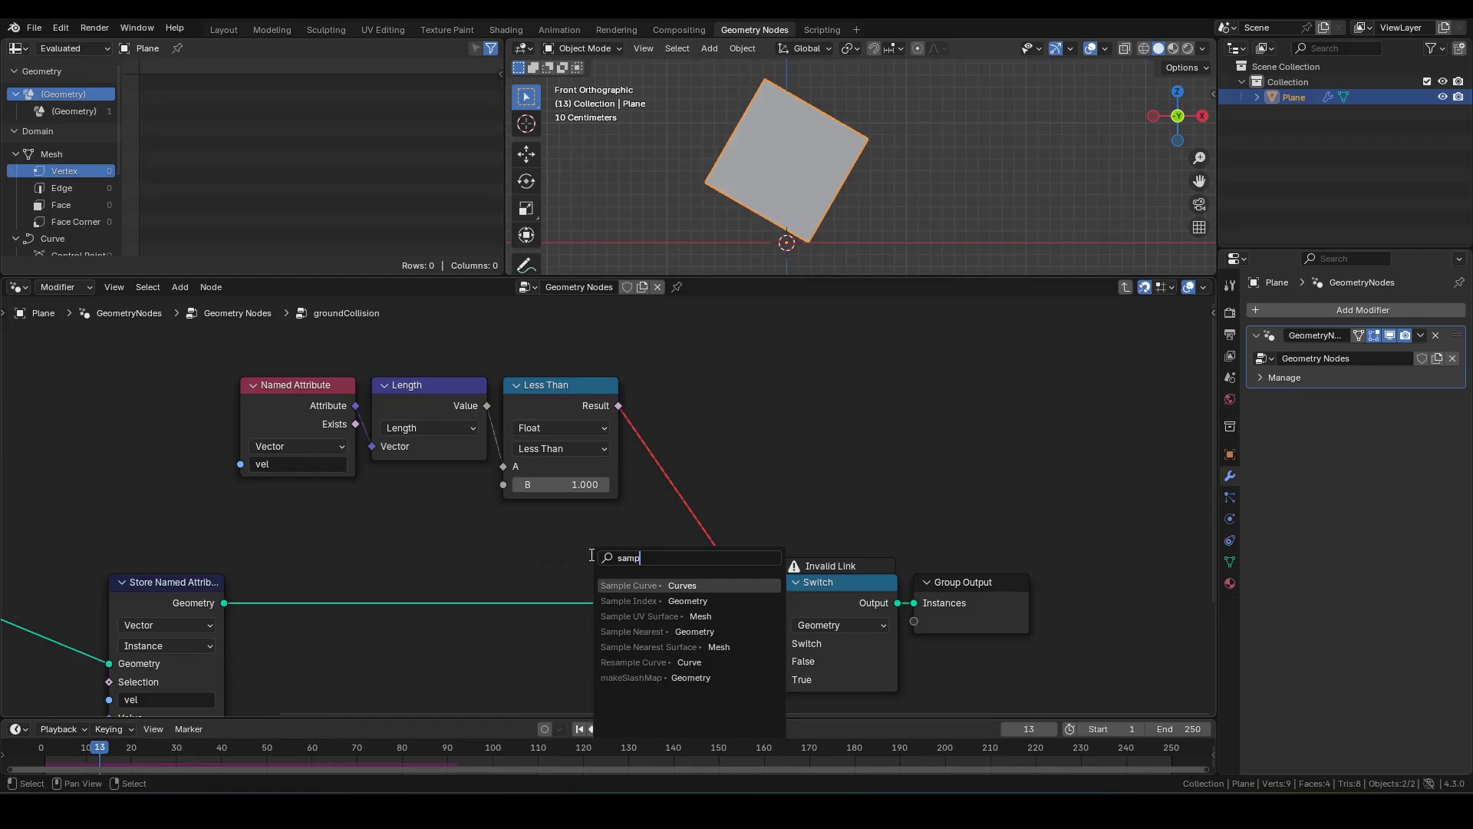
pyautogui.write('le in')
pyautogui.press('Return')
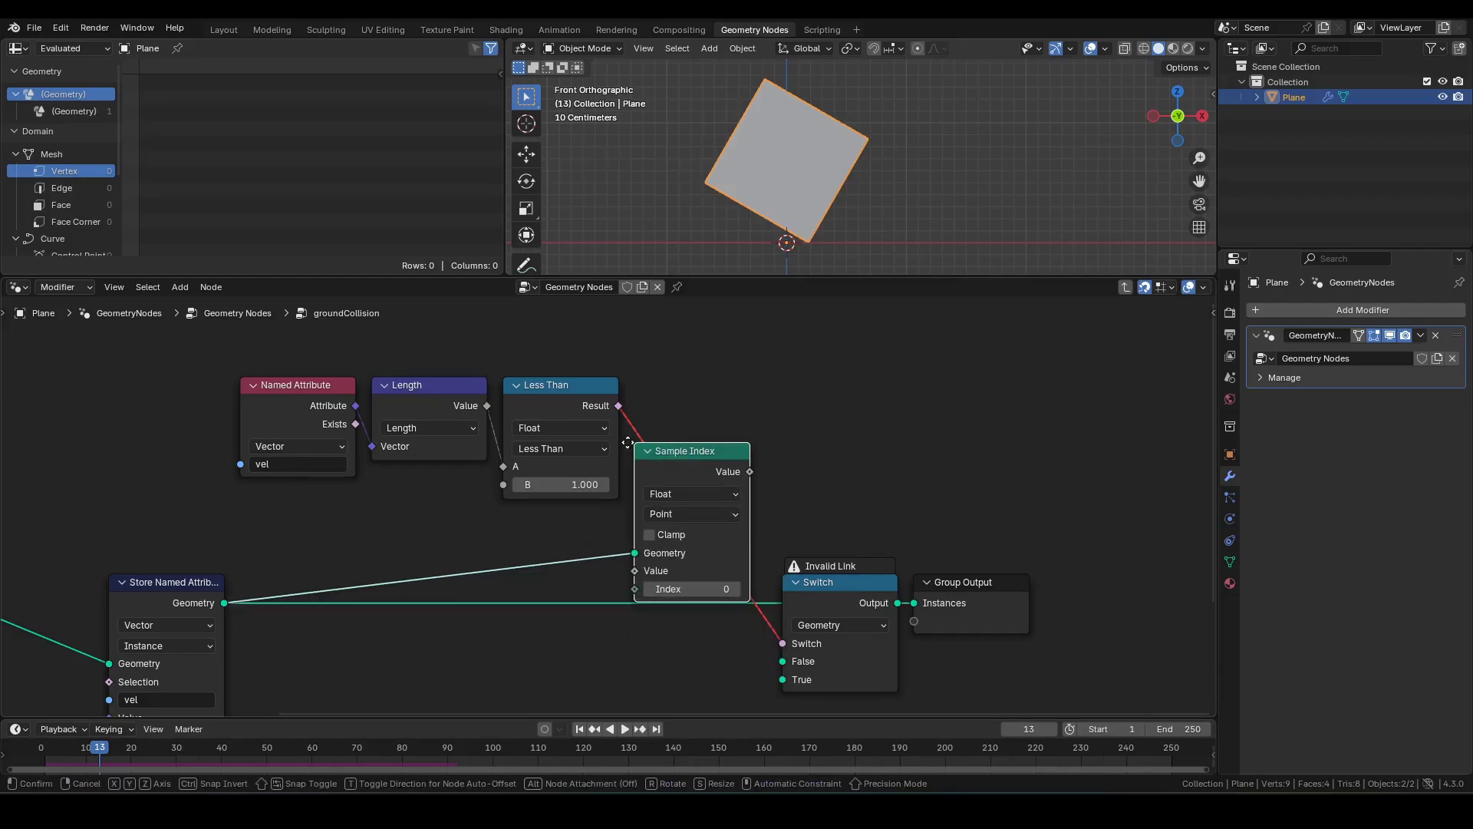
pyautogui.click(646, 400)
# Step: Set Sample Index to Boolean on the Instance domain and route the Less Than result through it to the Switch condition
pyautogui.click(714, 444)
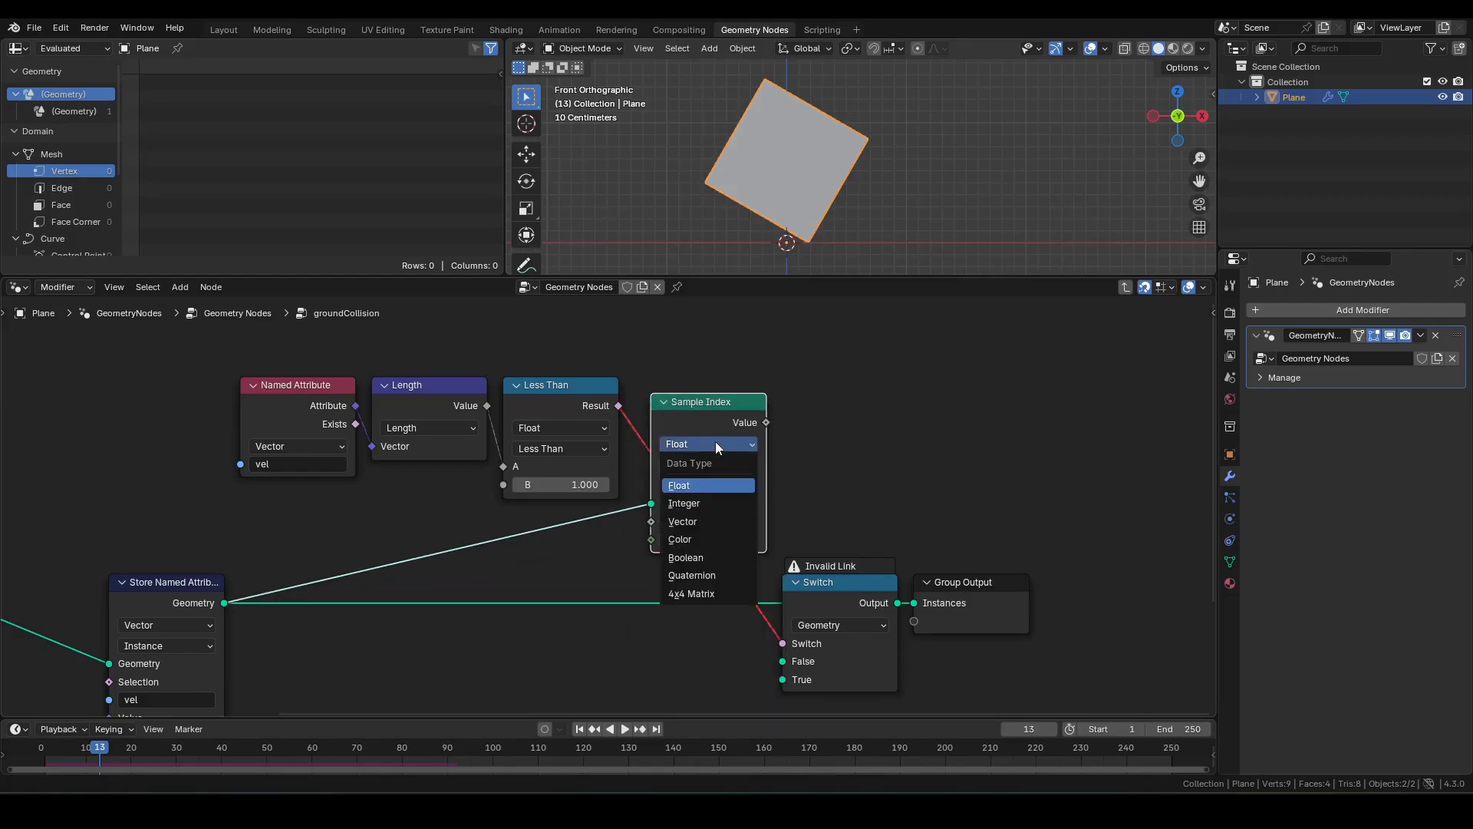
pyautogui.press('v')
pyautogui.click(715, 441)
pyautogui.press('b')
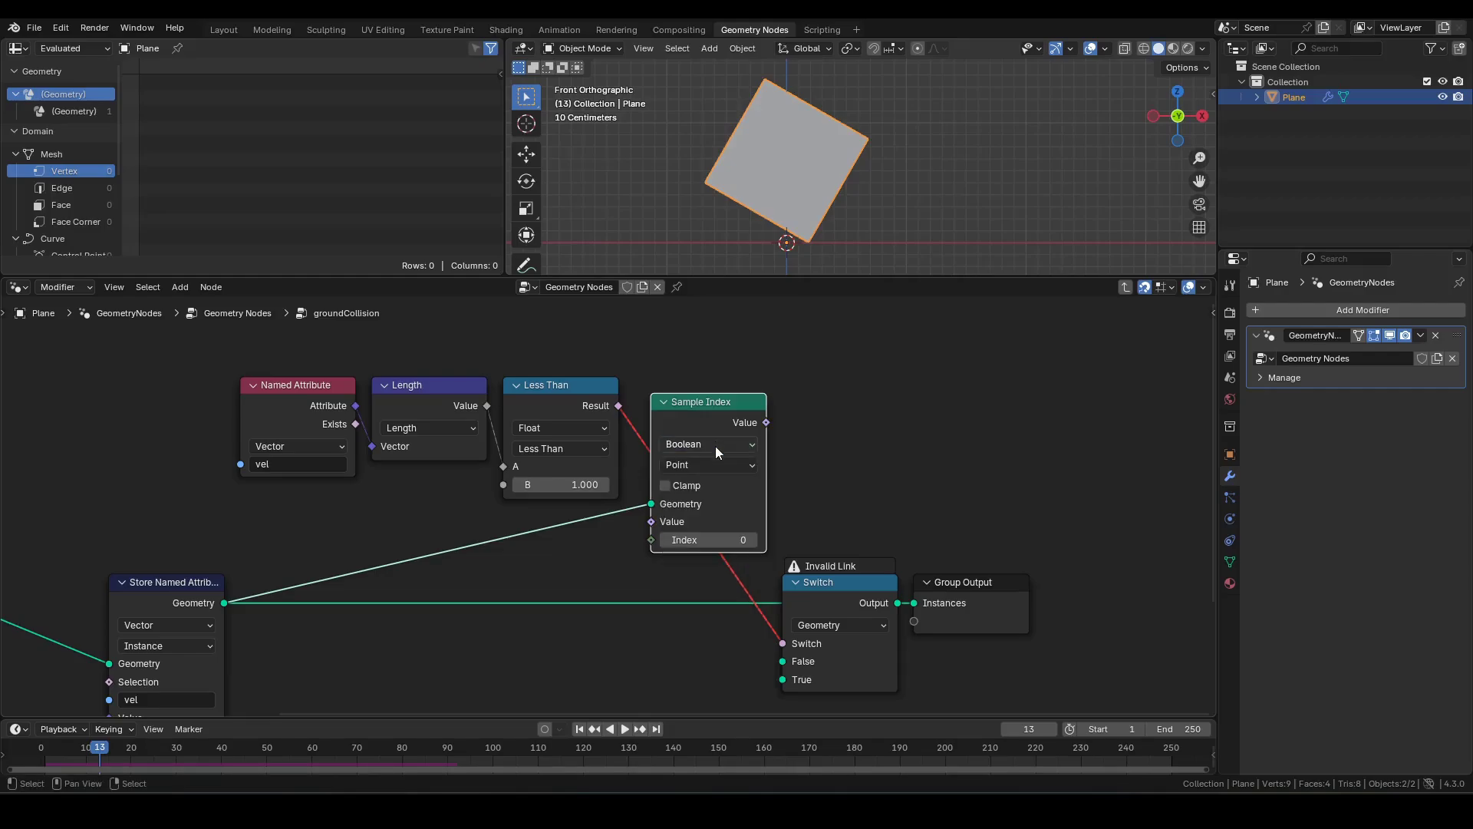
pyautogui.click(716, 464)
pyautogui.press('i')
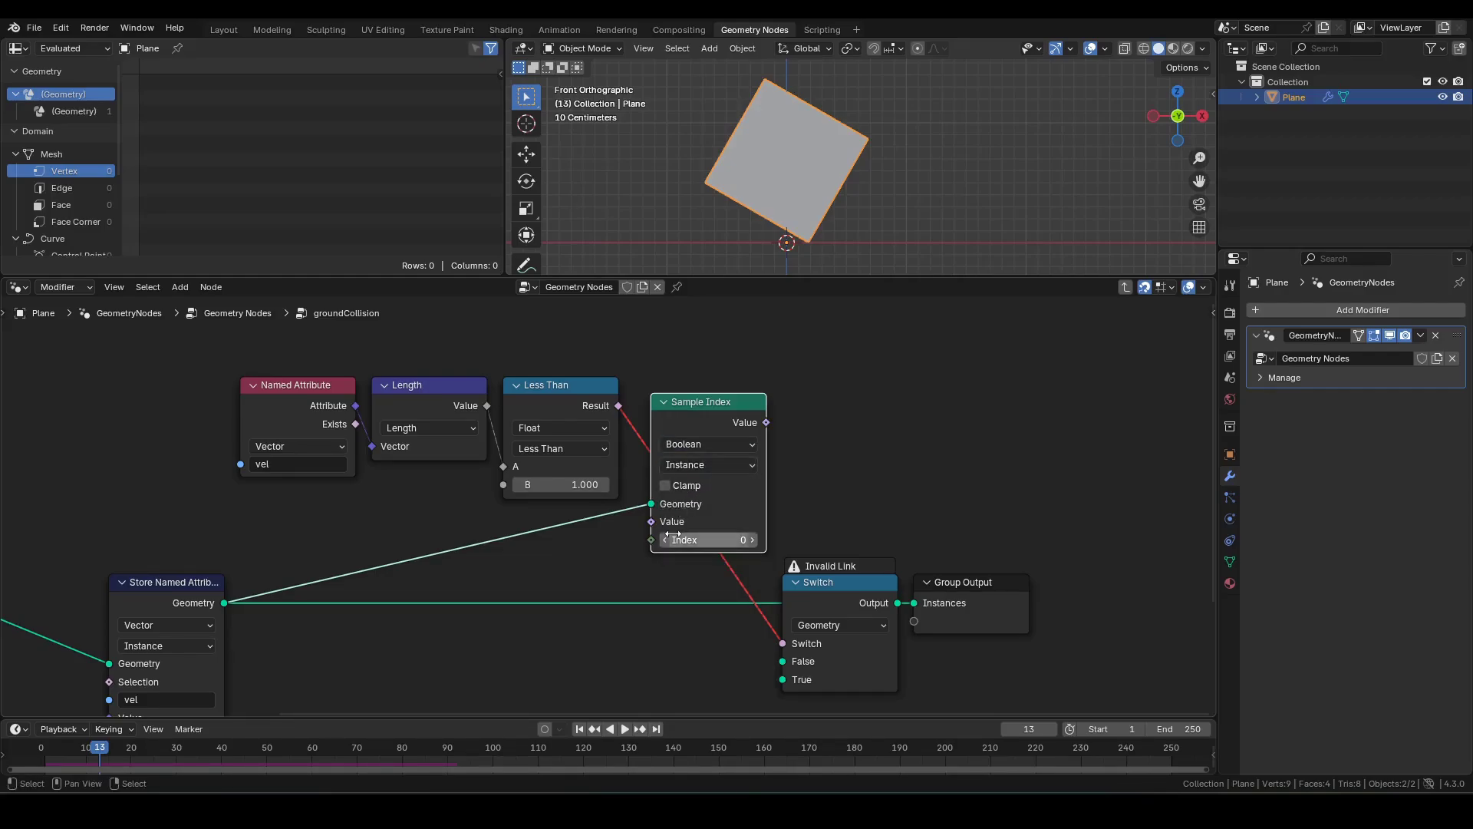
pyautogui.moveTo(618, 406); pyautogui.dragTo(651, 521)
pyautogui.moveTo(766, 422); pyautogui.dragTo(784, 644)
# Step: Connect the vel store's geometry to the Switch's False input and add a shared reroute for the Sample Index link
pyautogui.moveTo(585, 555); pyautogui.dragTo(424, 519, button='middle')
pyautogui.moveTo(208, 498); pyautogui.dragTo(844, 518)
pyautogui.scroll(-1, 514, 535)
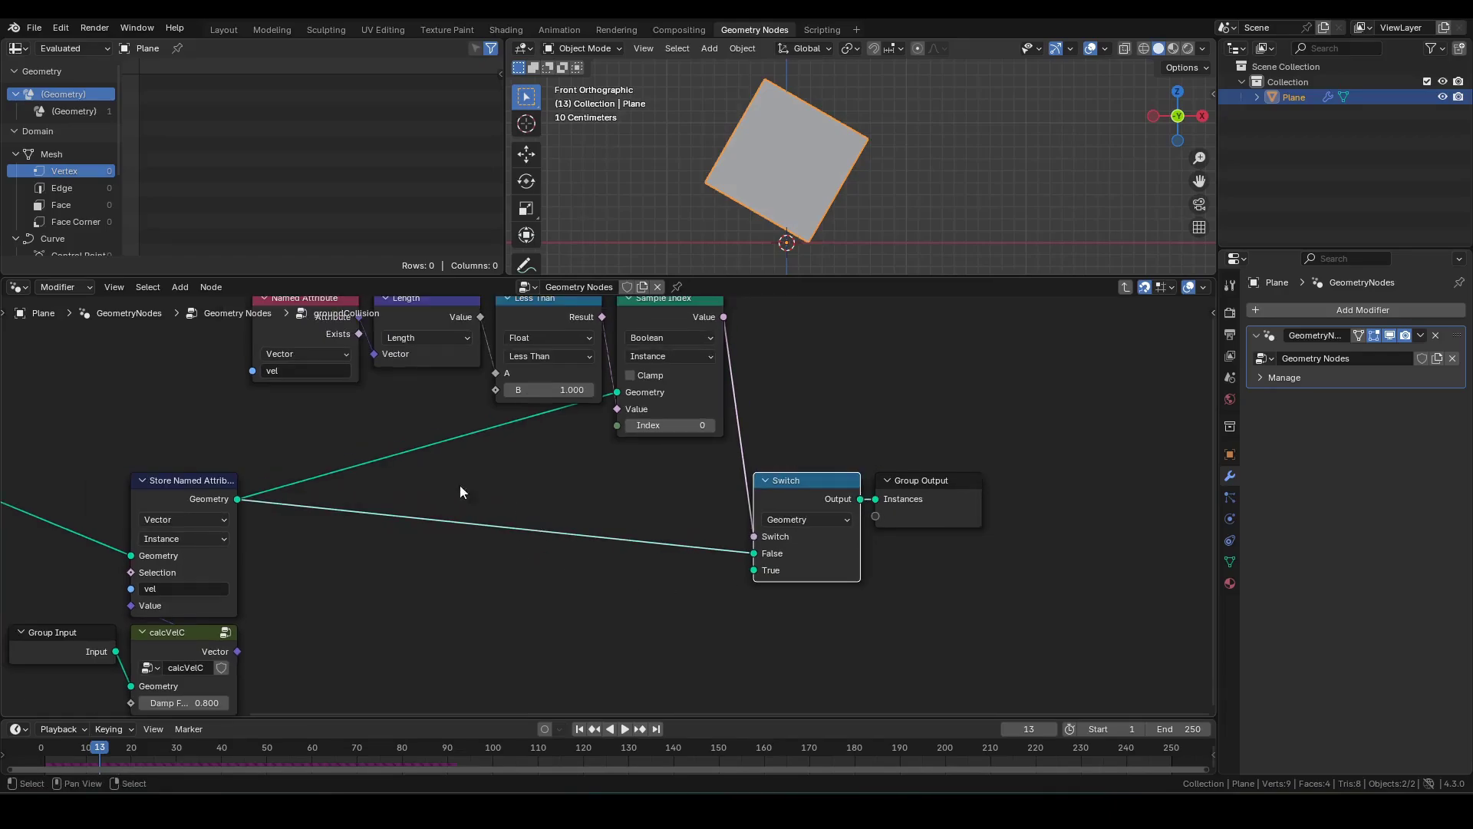
pyautogui.keyDown('shift'); pyautogui.moveTo(437, 411); pyautogui.dragTo(532, 546, button='right'); pyautogui.keyUp('shift')
pyautogui.press('g')
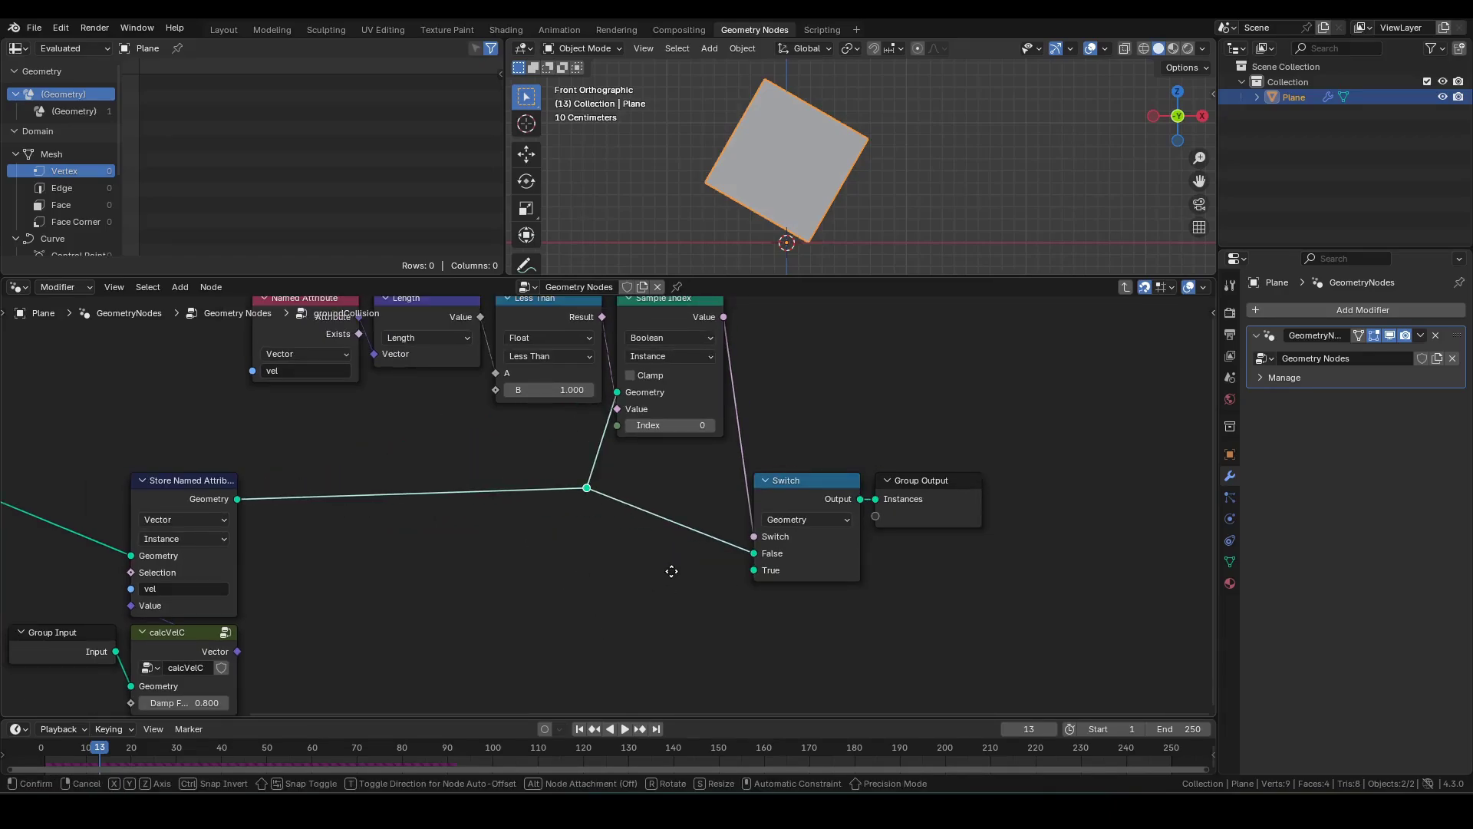
pyautogui.click(671, 571)
pyautogui.moveTo(606, 584); pyautogui.dragTo(629, 551, button='middle')
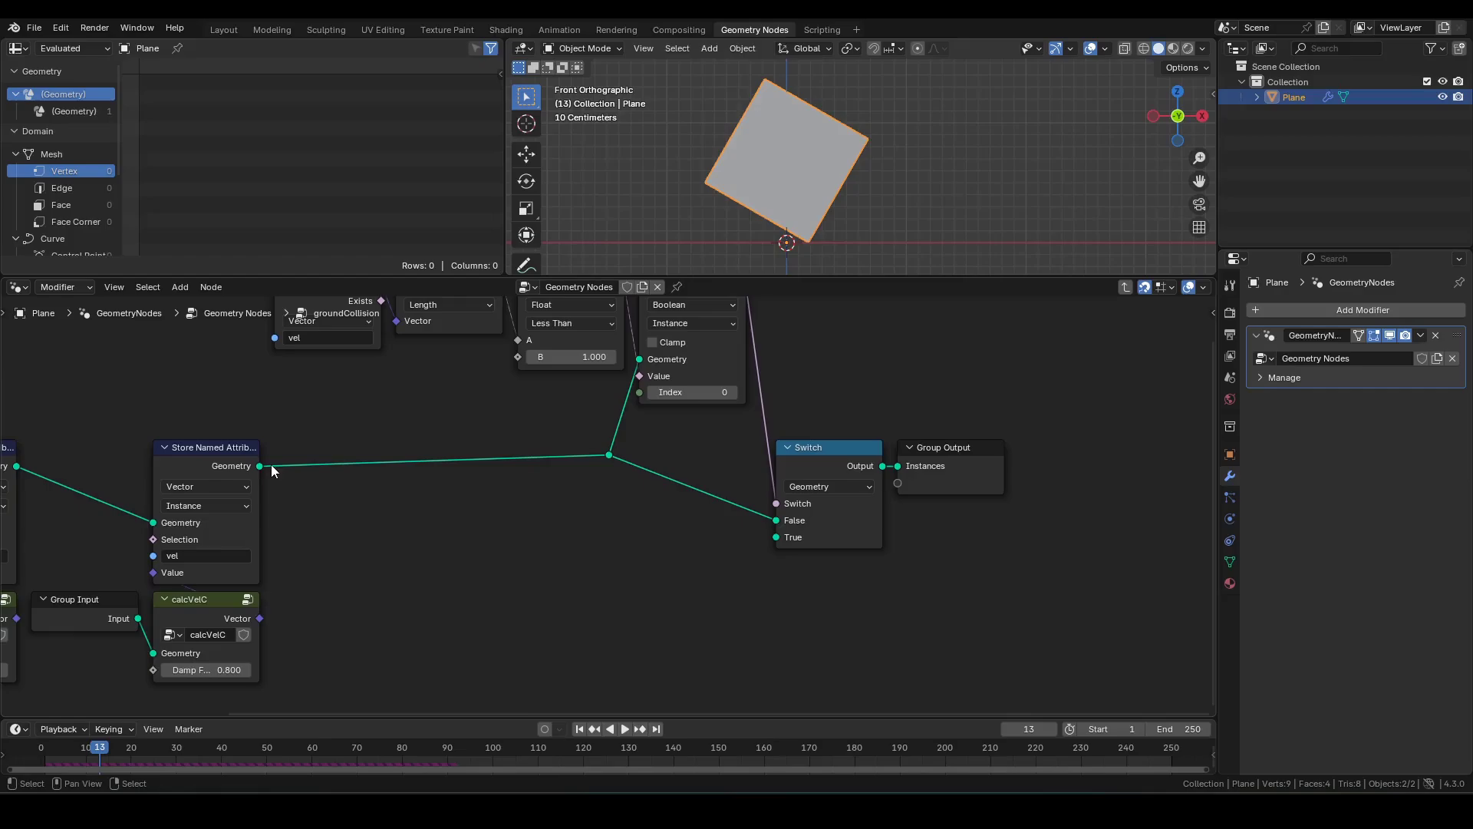
# Step: Connect the vel store's geometry to the Switch's True input and add a reroute point on that link
pyautogui.moveTo(260, 466); pyautogui.dragTo(777, 537)
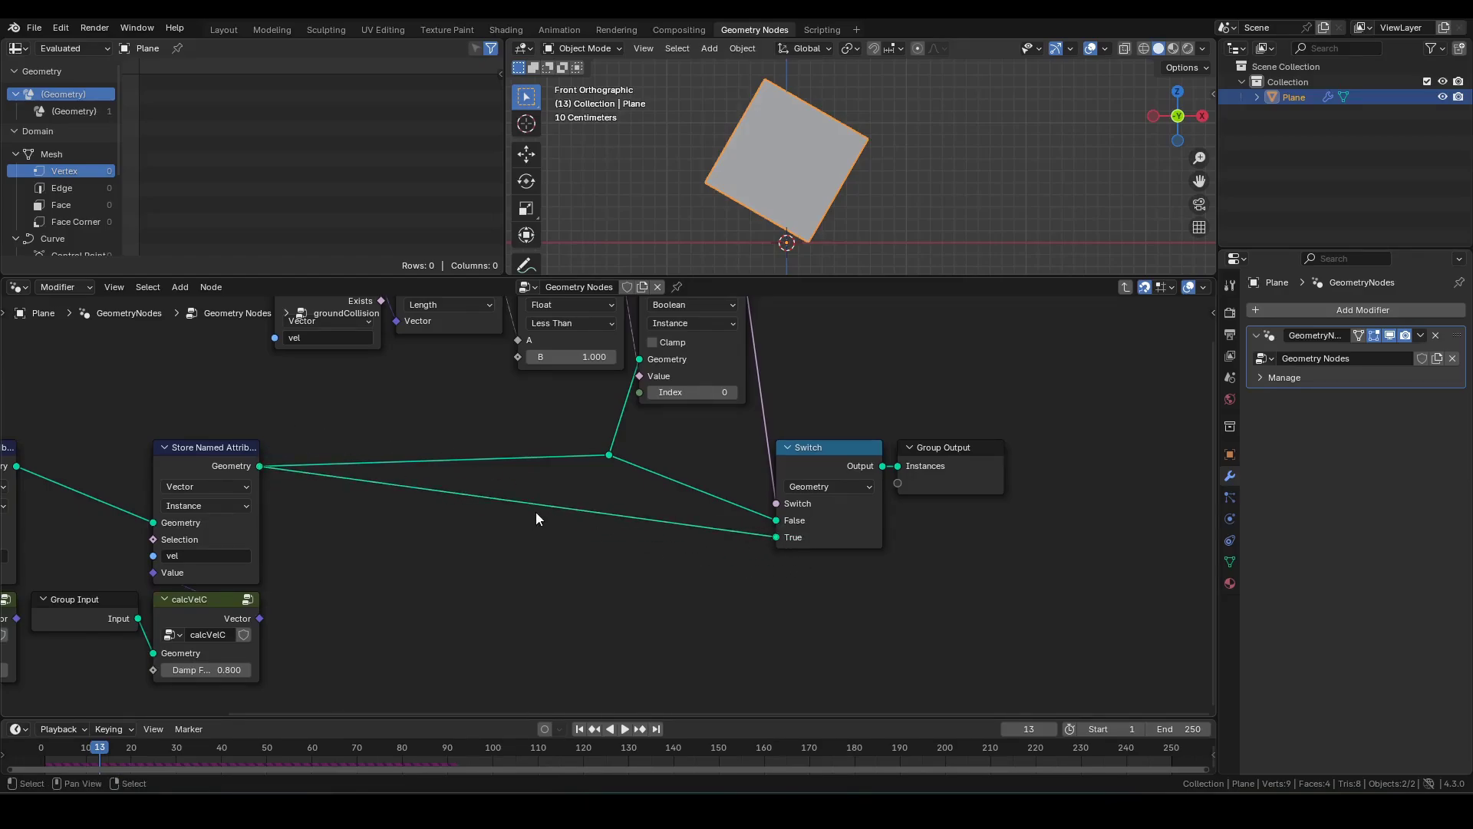
pyautogui.keyDown('shift'); pyautogui.moveTo(631, 486); pyautogui.dragTo(528, 551, button='right'); pyautogui.keyUp('shift')
pyautogui.press('g')
pyautogui.click(448, 603)
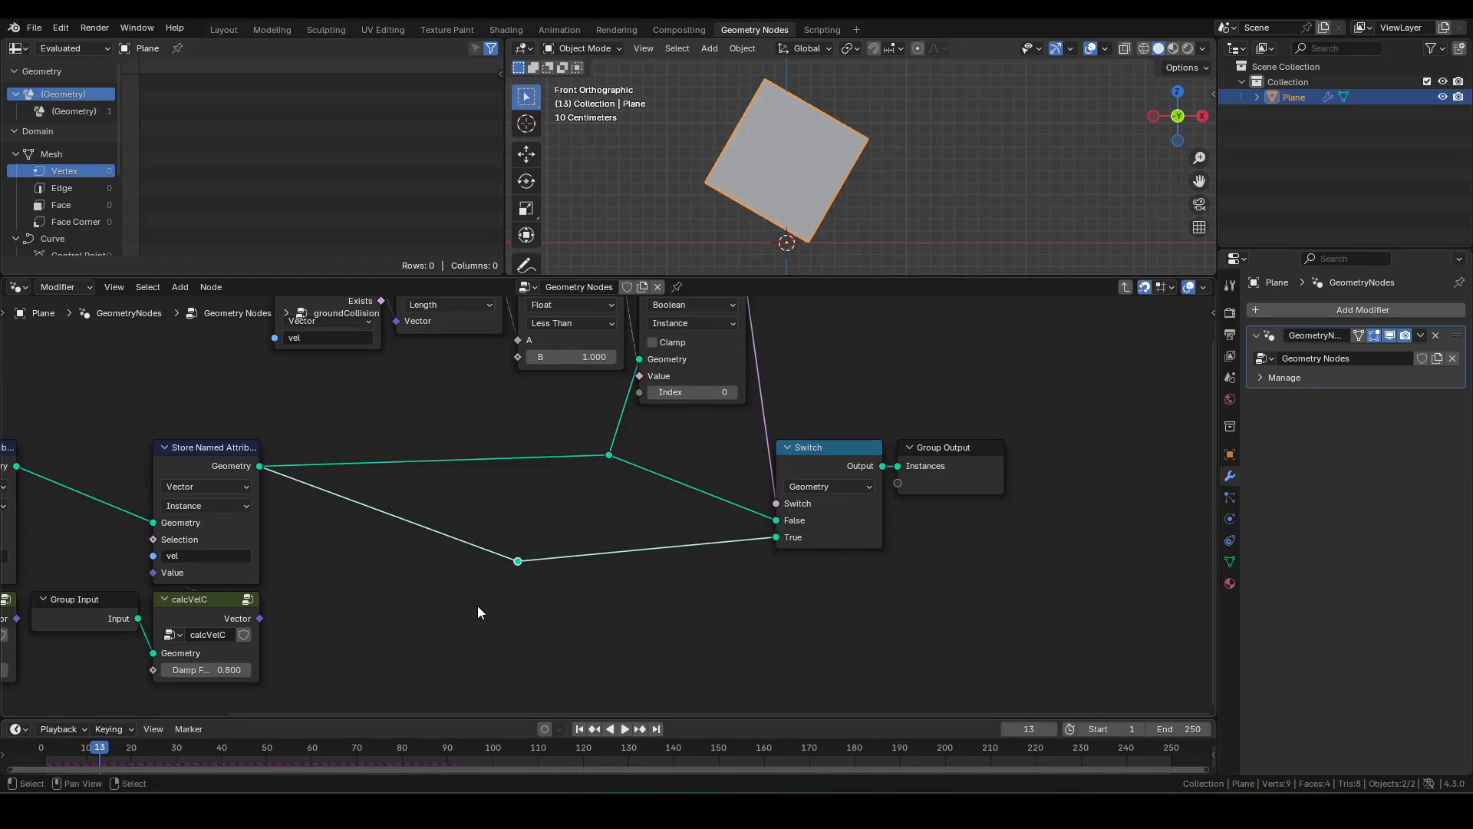
# Step: Turn the True branch's reroute into a node group, dissolve the reroute inside it, and return to the parent group
pyautogui.hotkey('ctrl', 'g')
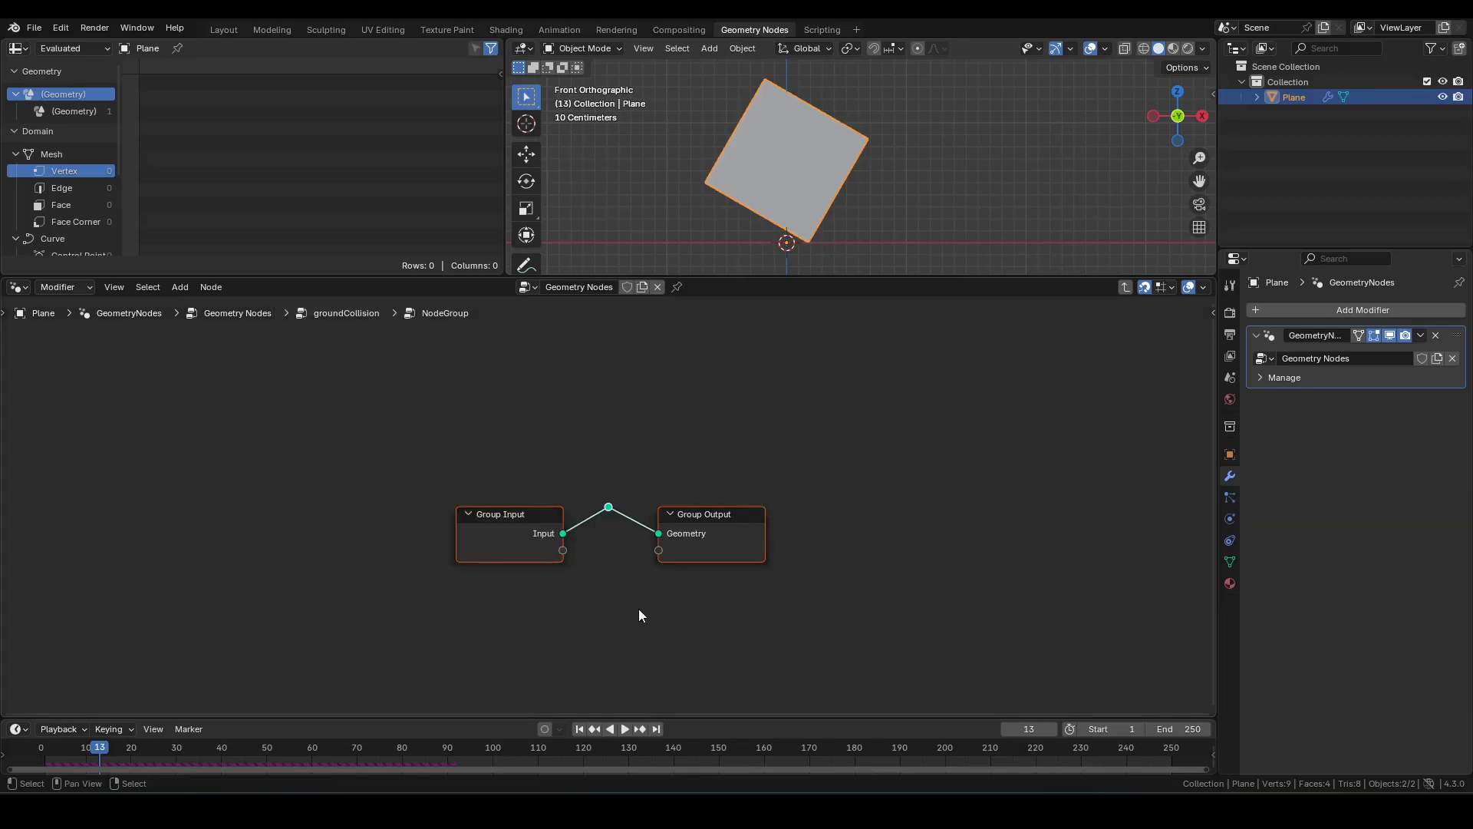
pyautogui.press('g')
pyautogui.click(618, 519)
pyautogui.click(590, 435)
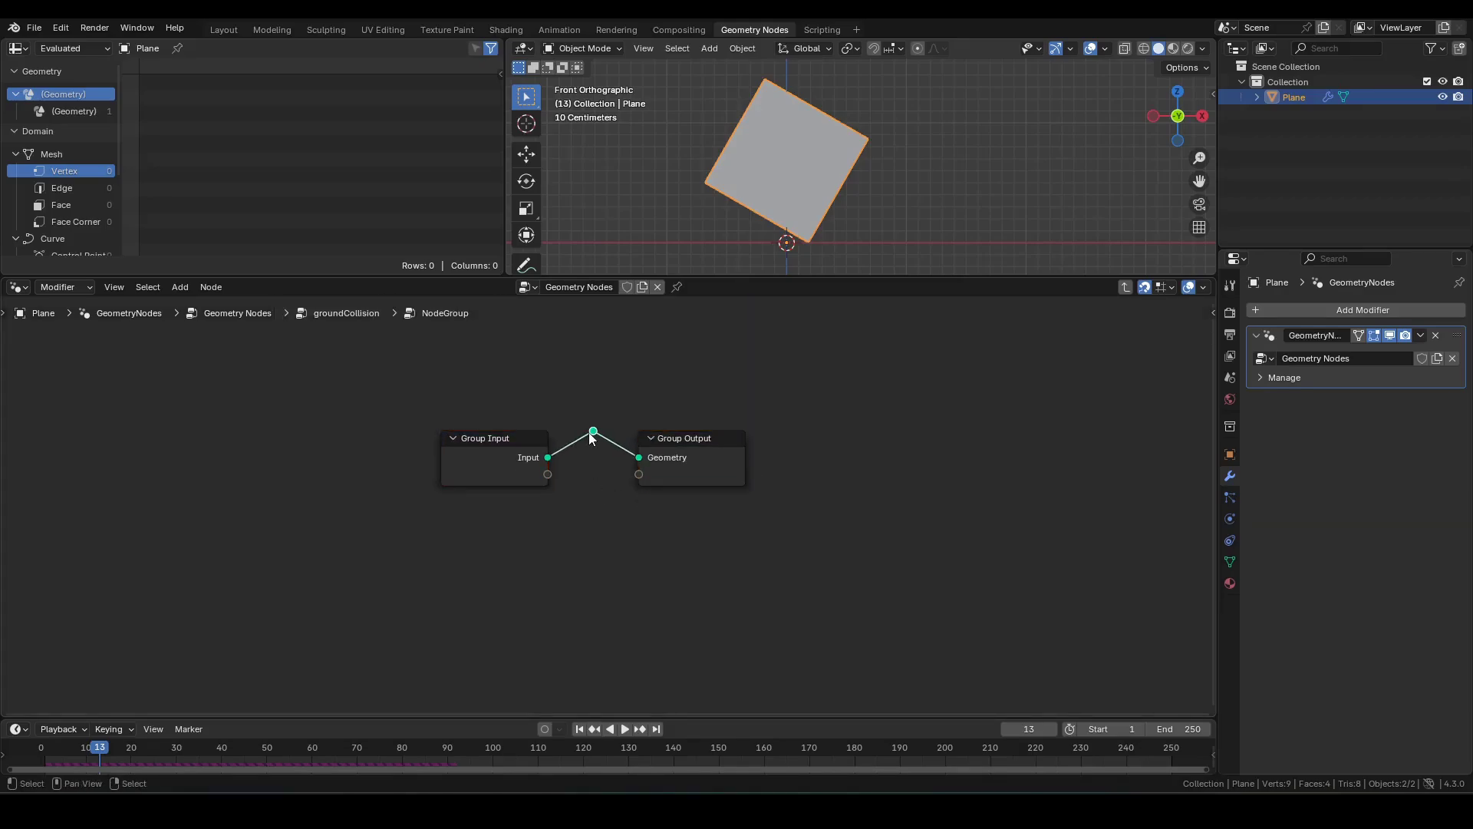
pyautogui.hotkey('ctrl', 'x')
pyautogui.moveTo(605, 407); pyautogui.dragTo(780, 510)
pyautogui.press('Tab')
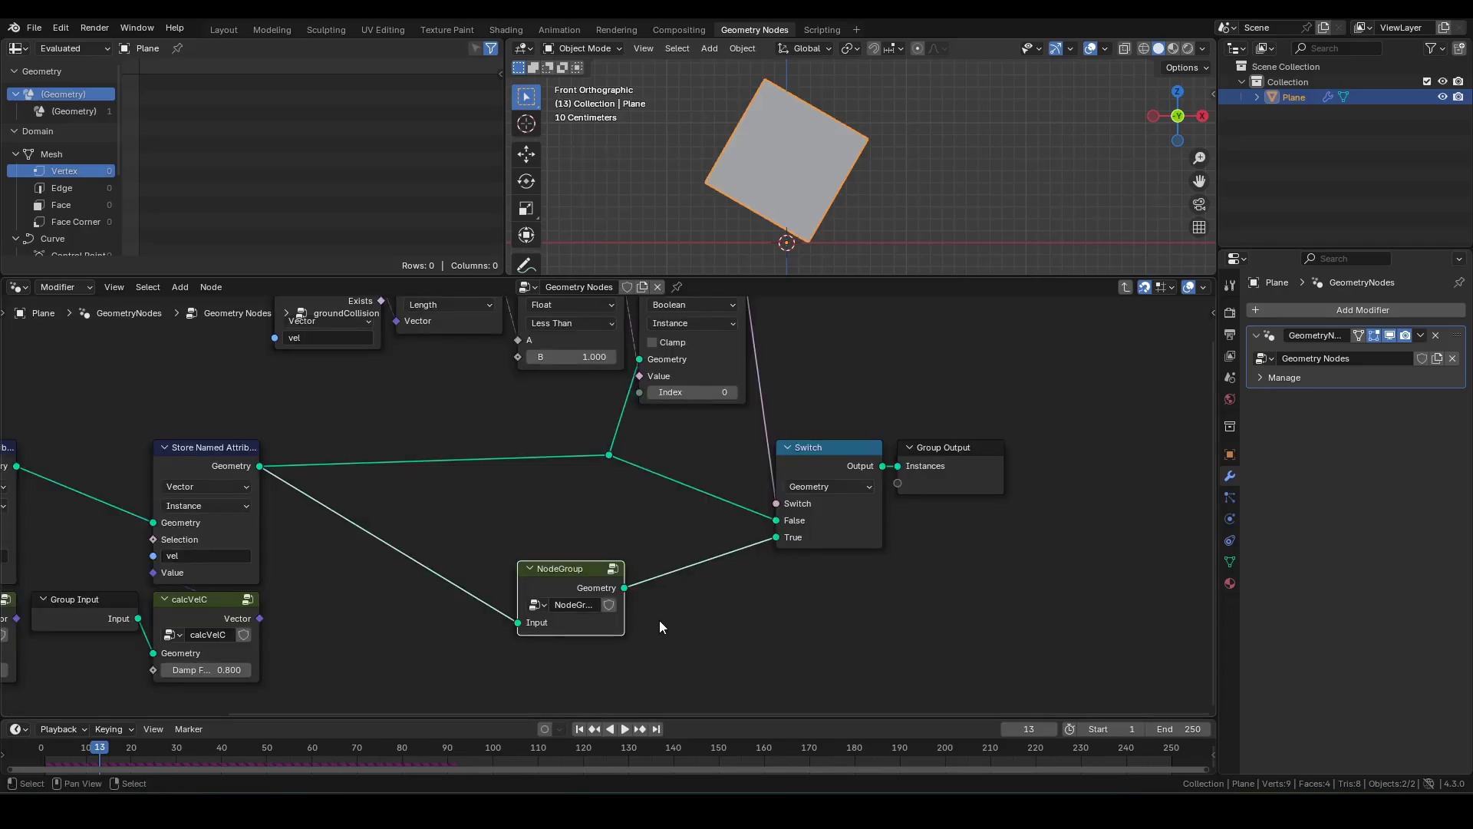
# Step: Rename the new node group on the True branch as rolling
pyautogui.scroll(4, 658, 622)
pyautogui.moveTo(651, 617); pyautogui.dragTo(649, 541, button='middle')
pyautogui.doubleClick(554, 565)
pyautogui.write('rolling')
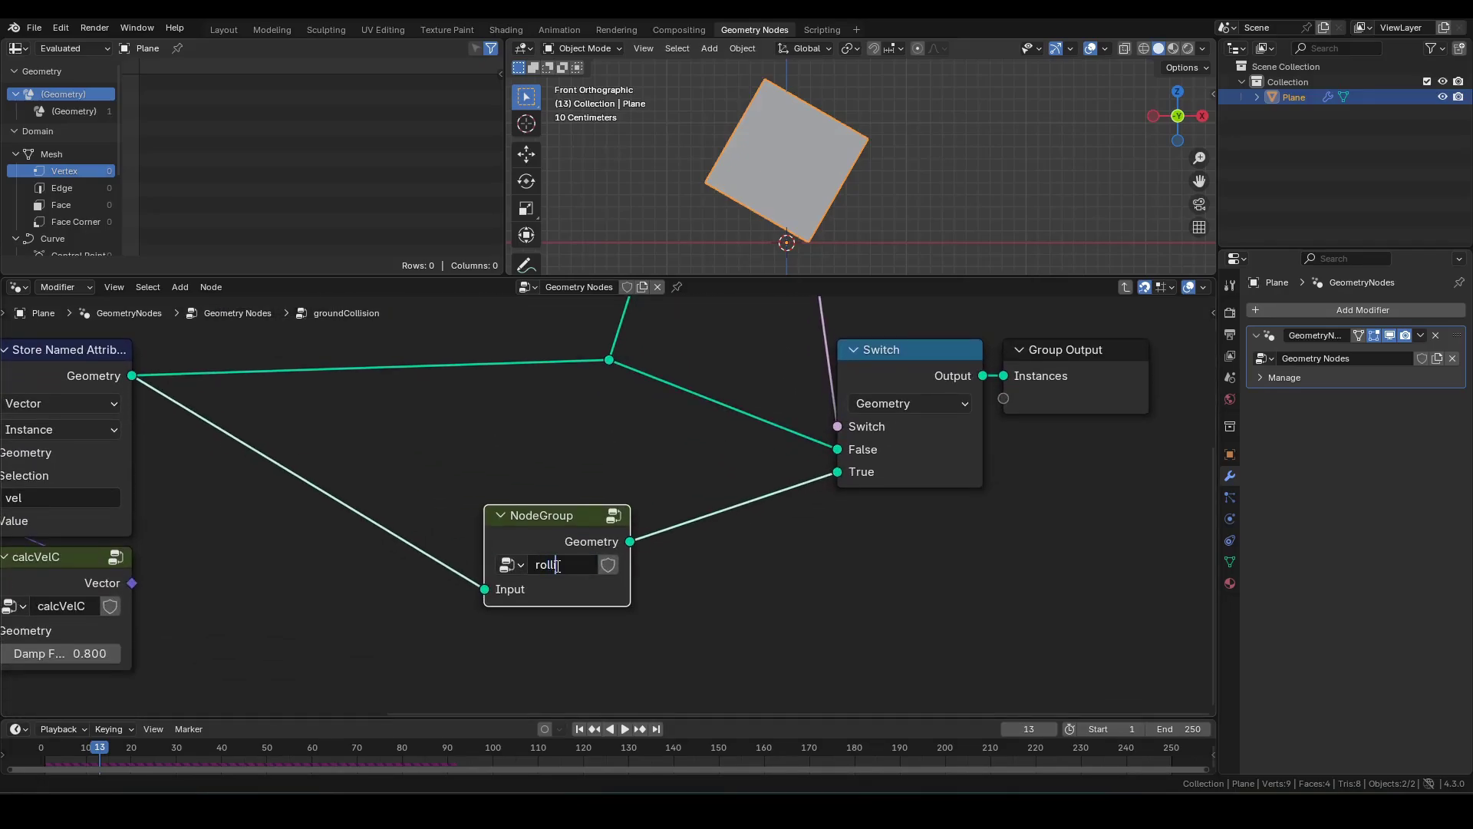
pyautogui.press('Return')
# Step: Open the rolling group and move its Group Output away from the Group Input to make room for nodes
pyautogui.press('Tab')
pyautogui.moveTo(836, 181)
pyautogui.keyDown('shift'); pyautogui.mouseDown(button='middle')
pyautogui.moveTo(826, 155)
pyautogui.moveTo(851, 191)
pyautogui.mouseUp(button='middle'); pyautogui.keyUp('shift')
pyautogui.scroll(2, 826, 158)
pyautogui.moveTo(597, 361); pyautogui.dragTo(748, 454)
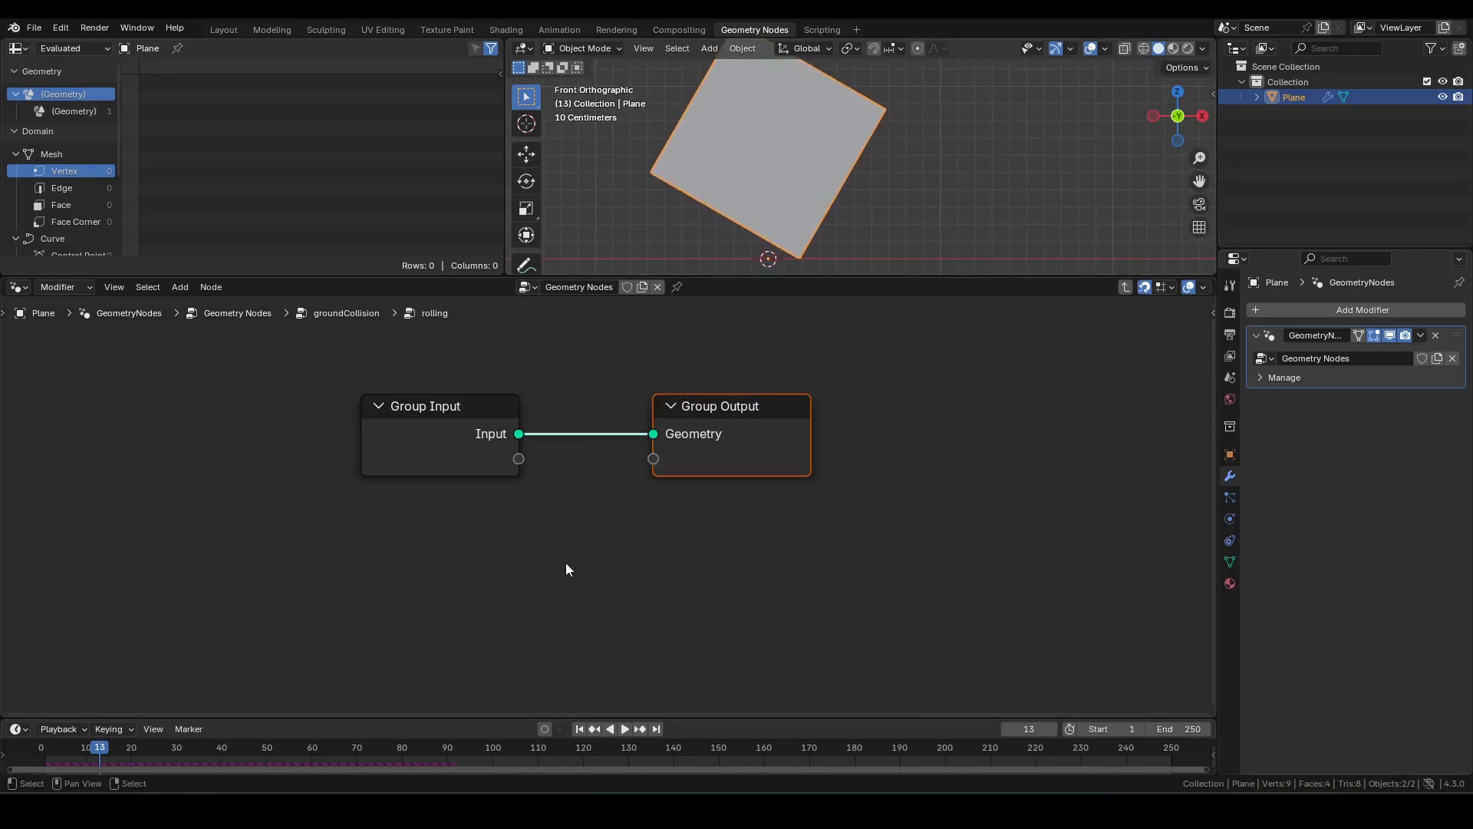
pyautogui.press('g')
pyautogui.click(1012, 506)
pyautogui.moveTo(998, 499); pyautogui.dragTo(709, 511, button='middle')
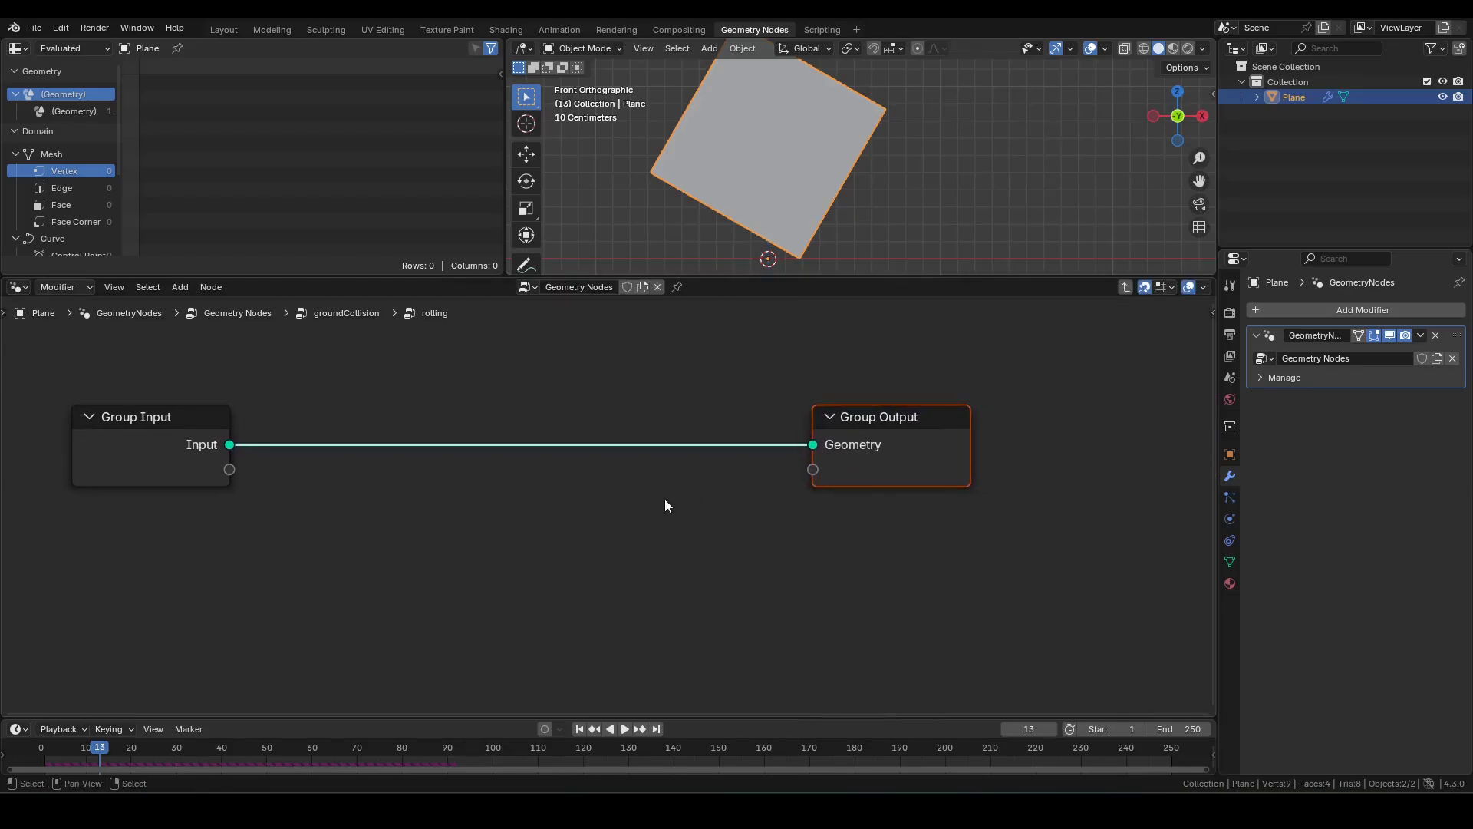
# Step: Insert a Store Named Attribute node before the Group Output, storing a Vector named vel on the Instance domain
pyautogui.hotkey('shift', 'a')
pyautogui.write('store')
pyautogui.press('Return')
pyautogui.click(588, 410)
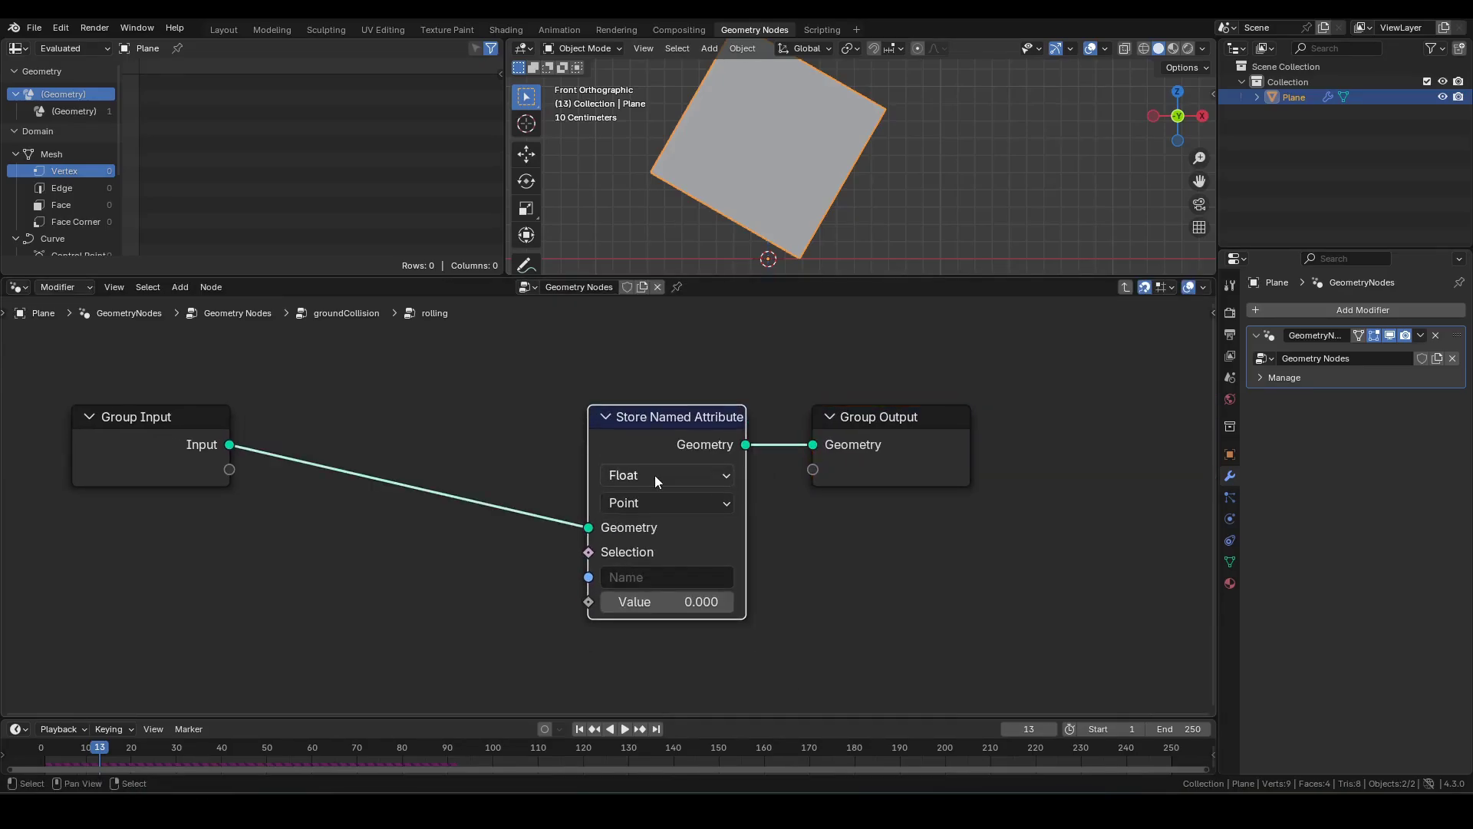
pyautogui.click(655, 473)
pyautogui.press('v')
pyautogui.click(659, 511)
pyautogui.press('i')
pyautogui.click(658, 570)
pyautogui.write('vel')
pyautogui.press('Return')
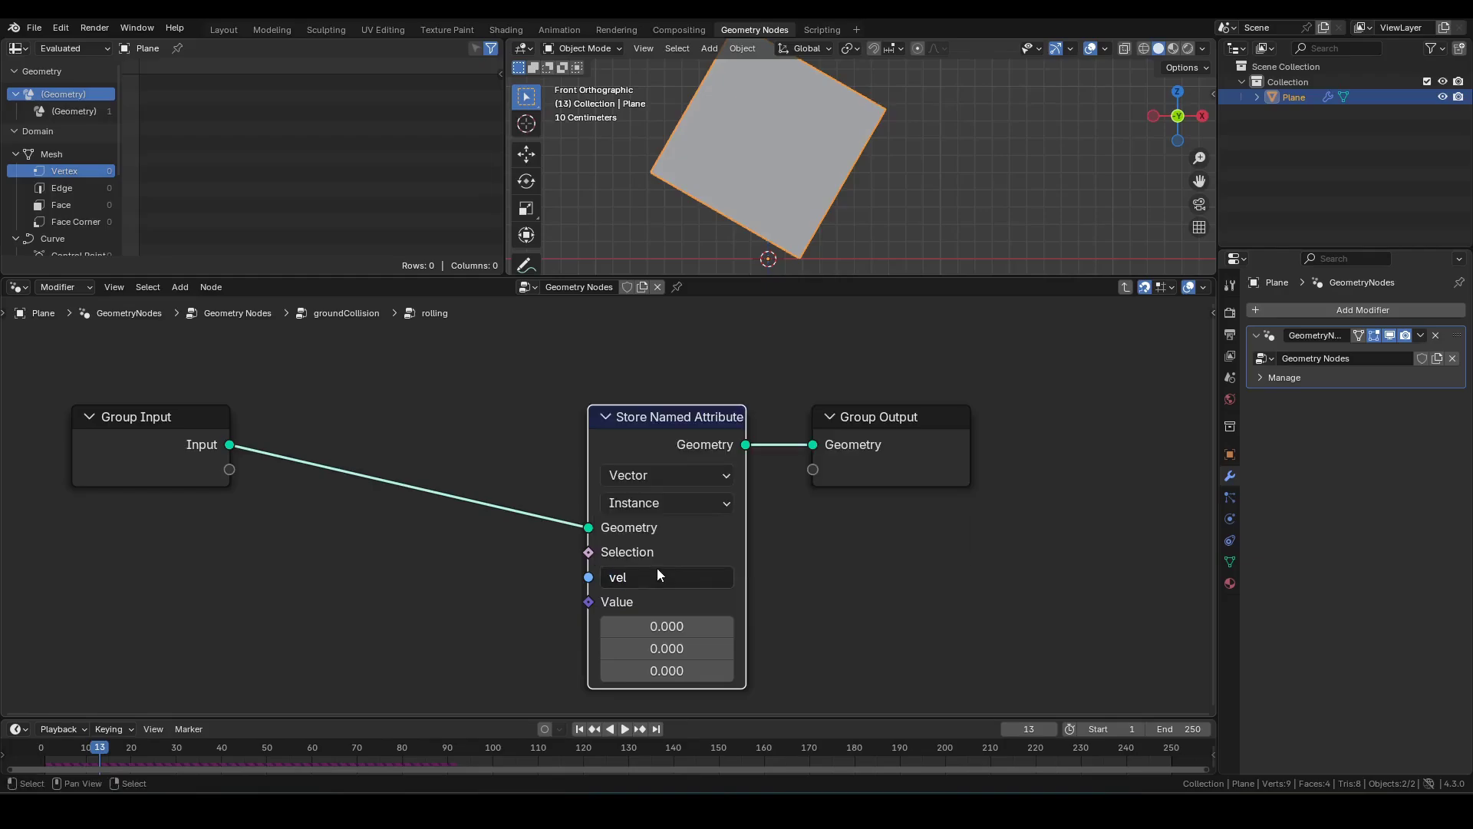
# Step: Duplicate the vel Store Named Attribute node into the link ahead of it and name the stored attribute omega
pyautogui.hotkey('shift', 'd')
pyautogui.click(505, 551)
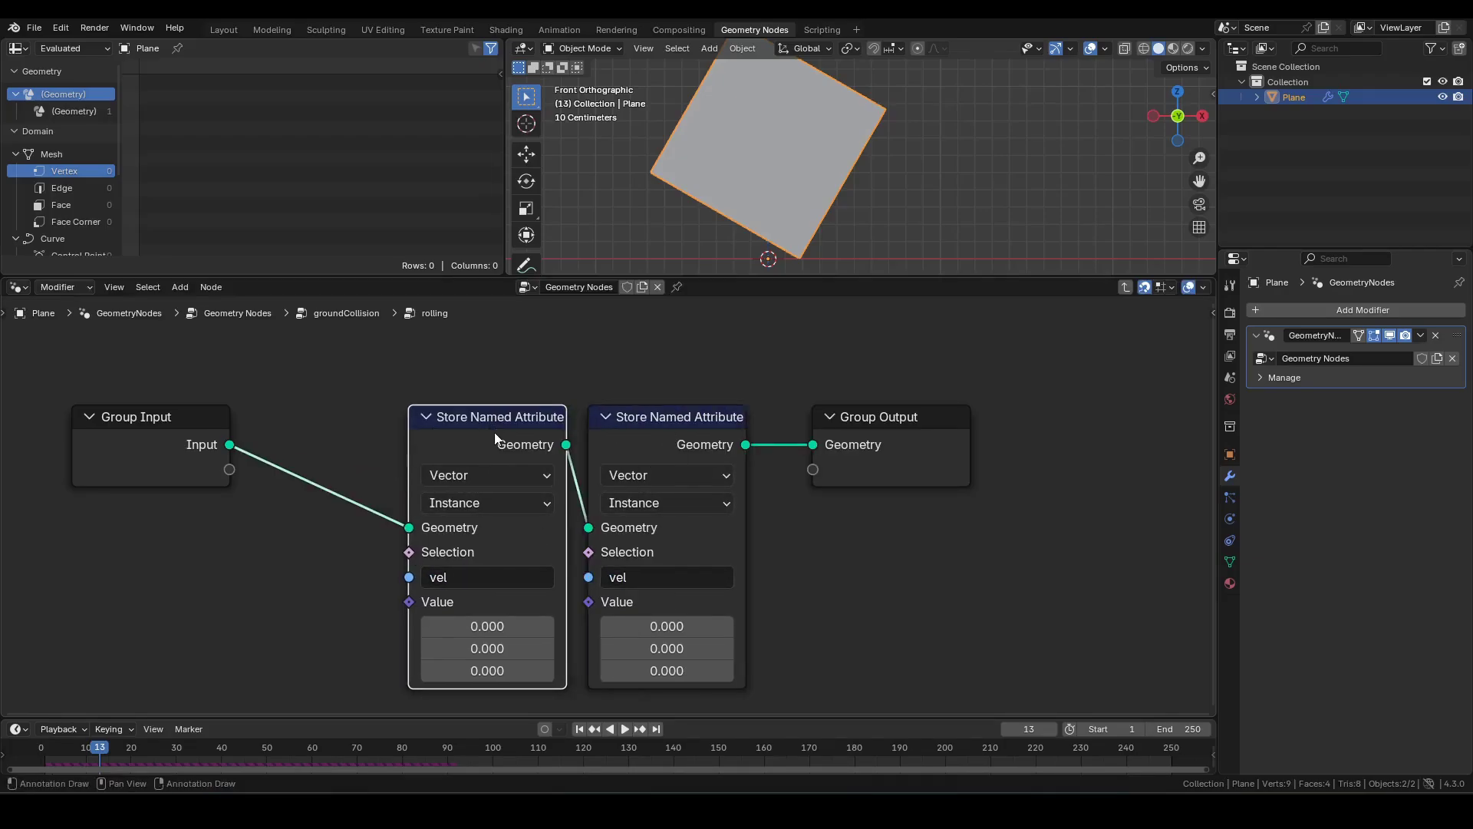
pyautogui.click(463, 577)
pyautogui.write('omega')
pyautogui.press('Return')
# Step: Annotate the square's centre, its ground contact corner, and a curved arrow for the rotation about that corner
pyautogui.scroll(-2, 489, 499)
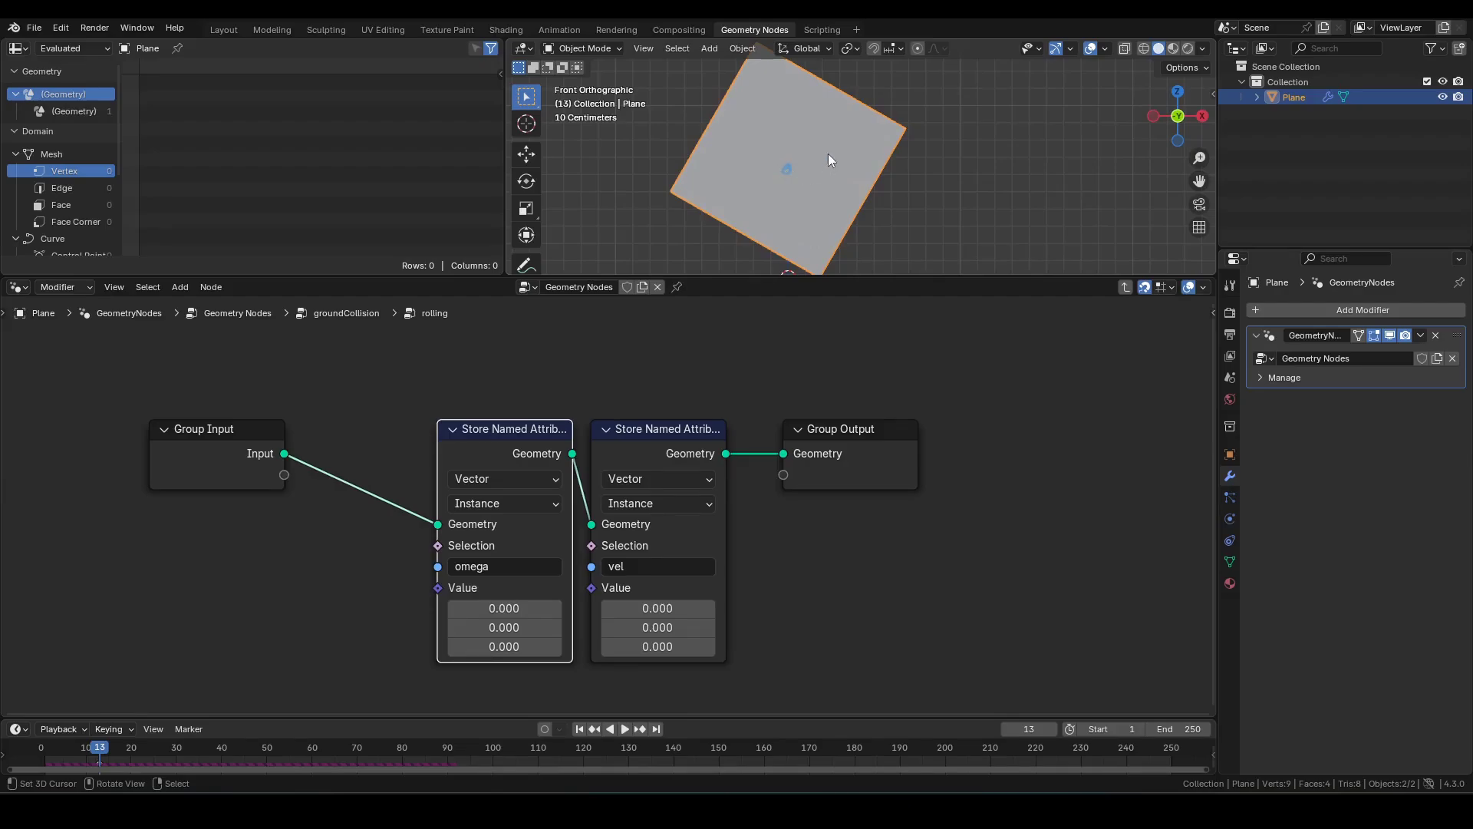
pyautogui.moveTo(300, 497); pyautogui.dragTo(470, 447, button='middle')
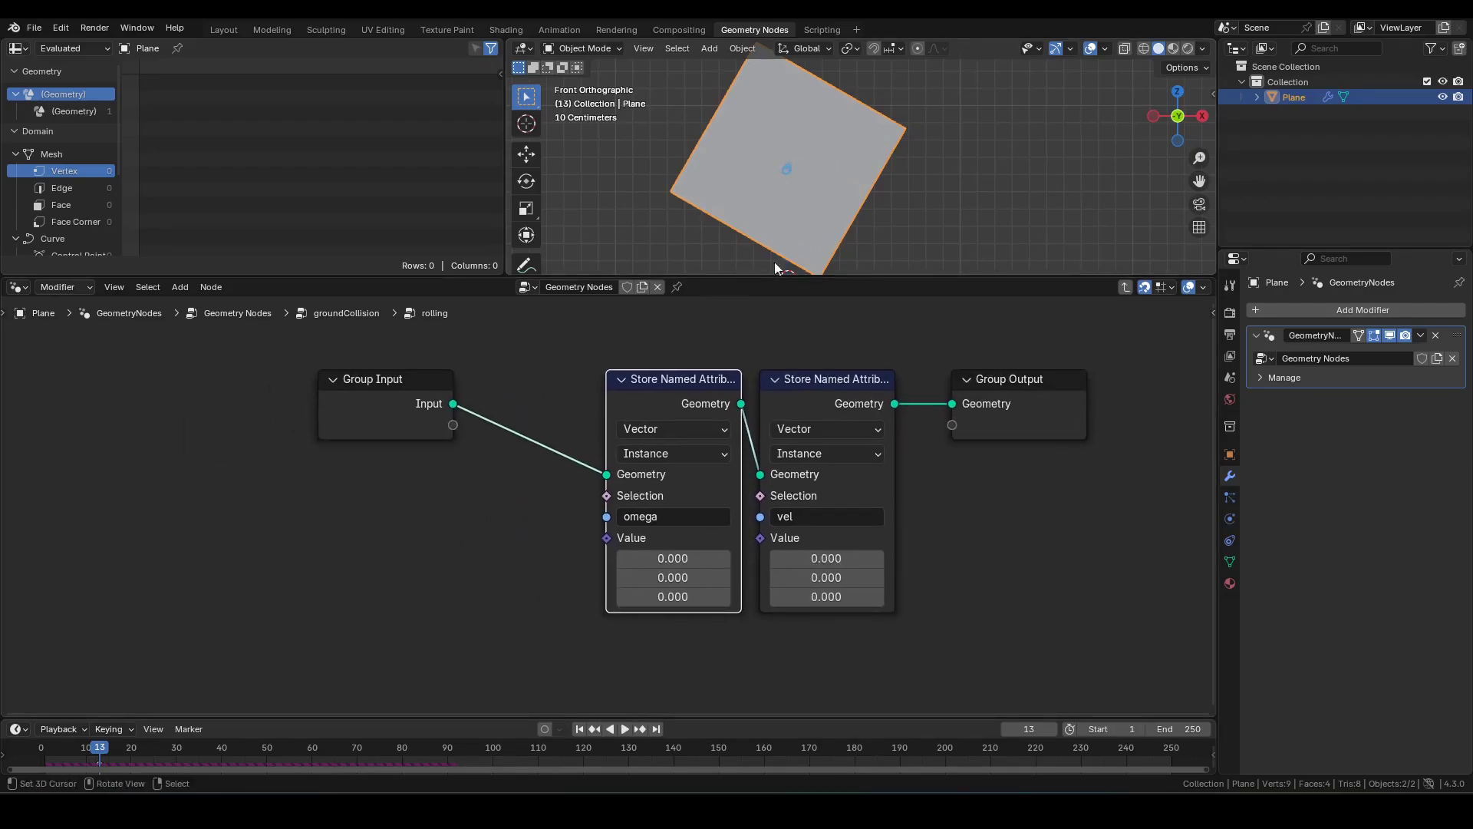
pyautogui.keyDown('shift'); pyautogui.moveTo(805, 270); pyautogui.dragTo(806, 219, button='middle'); pyautogui.keyUp('shift')
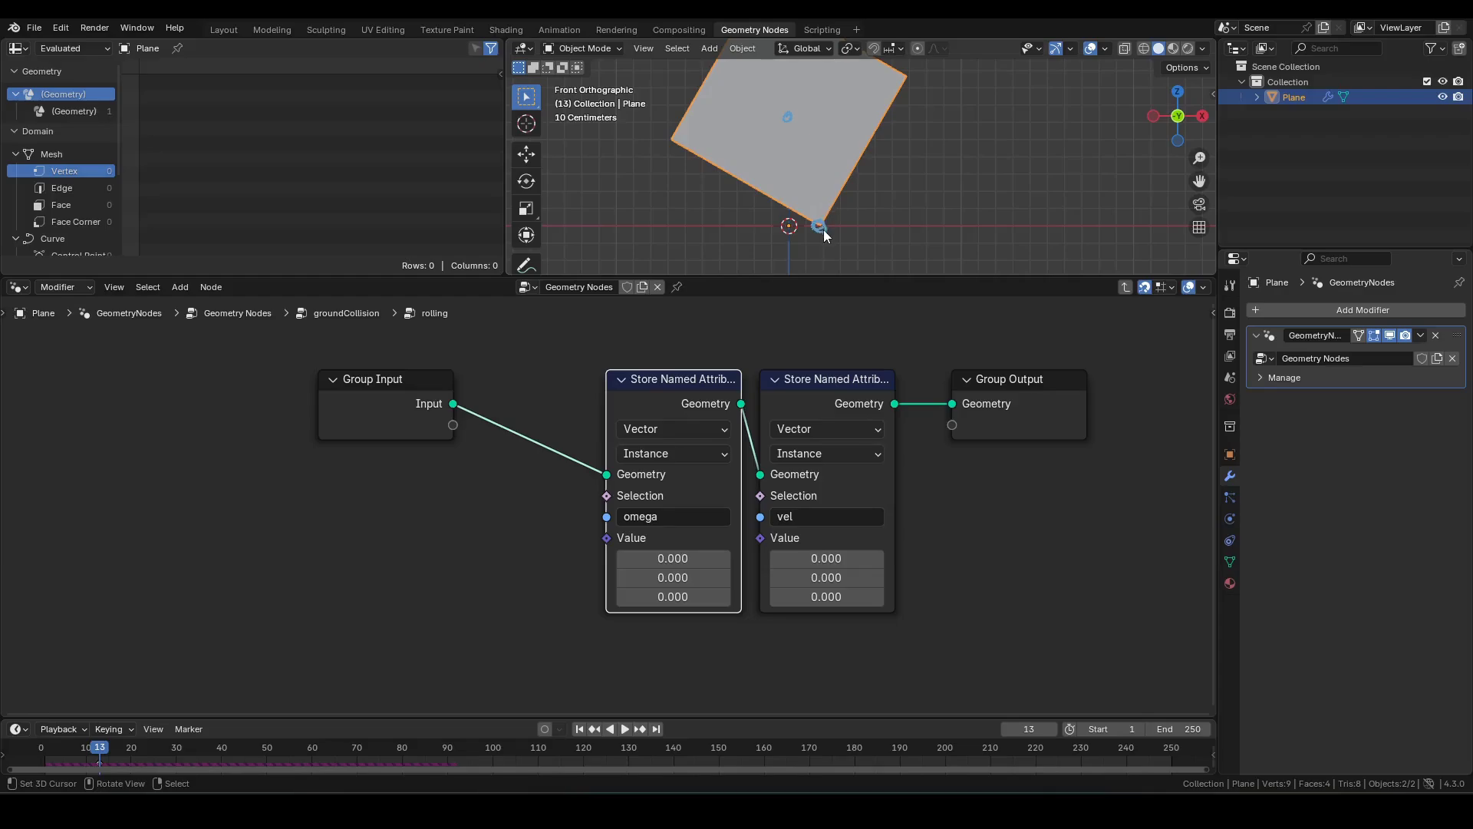
pyautogui.moveTo(805, 239); pyautogui.dragTo(856, 224)
# Step: Move the Group Input back and insert a Rotate Instances node between it and the omega store node
pyautogui.moveTo(476, 479); pyautogui.dragTo(696, 482, button='middle')
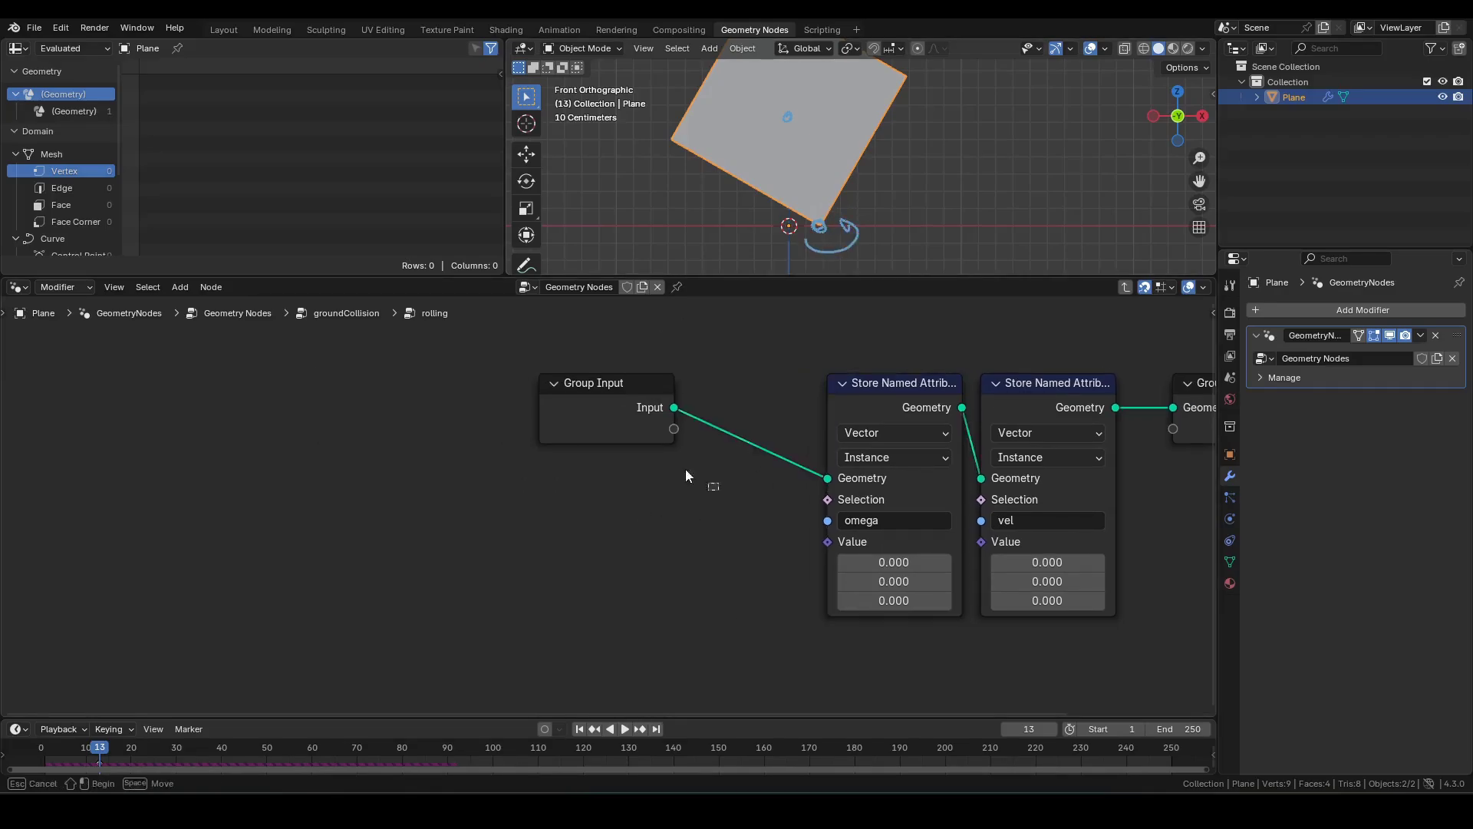
pyautogui.moveTo(684, 470); pyautogui.dragTo(620, 418)
pyautogui.press('g')
pyautogui.click(414, 469)
pyautogui.click(601, 491)
pyautogui.press('F3')
pyautogui.write('rotate ins')
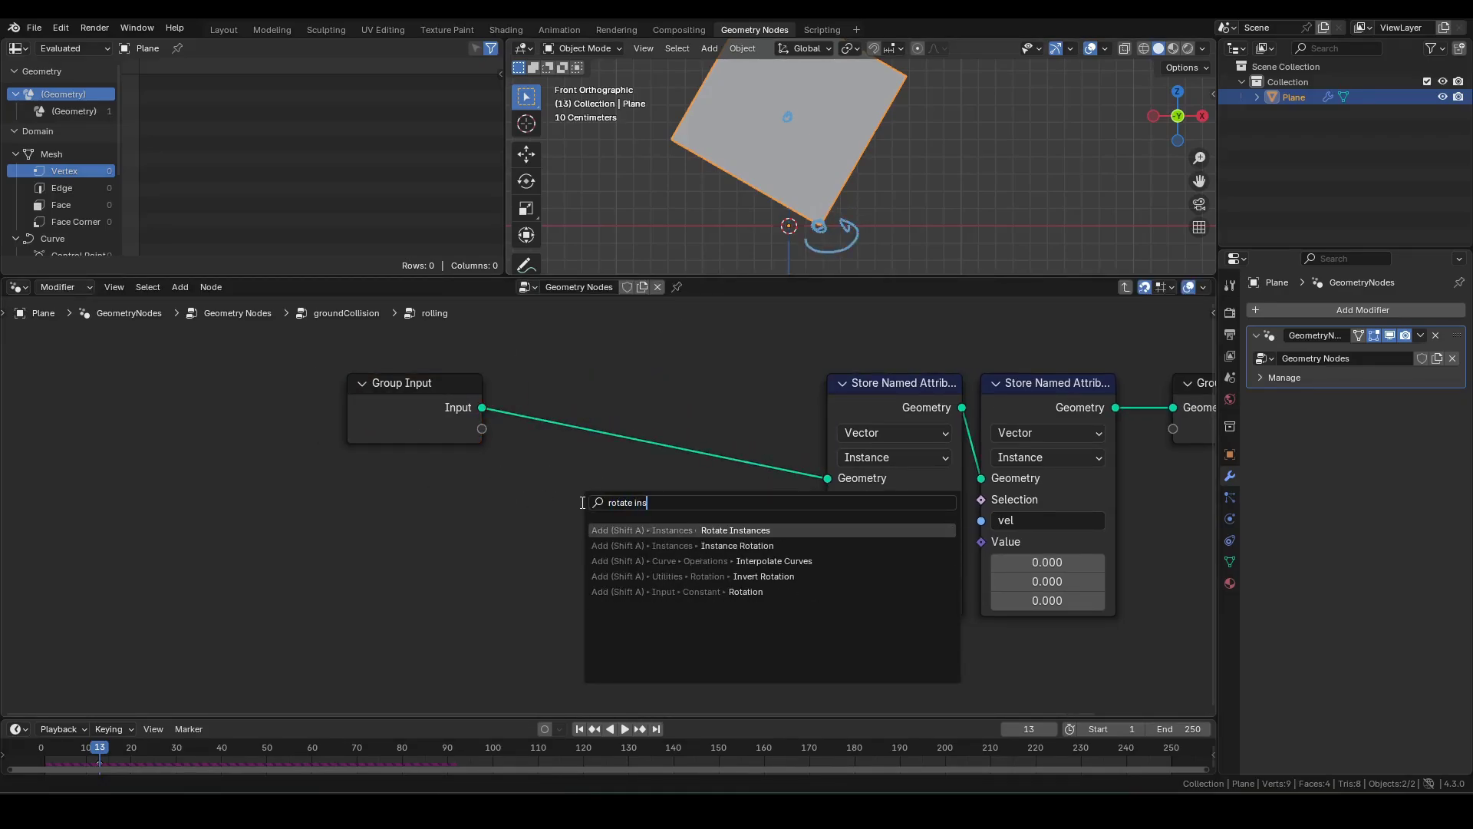
pyautogui.press('Return')
pyautogui.click(677, 368)
# Step: Disable Local Space on Rotate Instances and mark the square's contact corner again with an annotation
pyautogui.moveTo(653, 507); pyautogui.dragTo(584, 417, button='middle')
pyautogui.click(624, 544)
pyautogui.scroll(4, 859, 204)
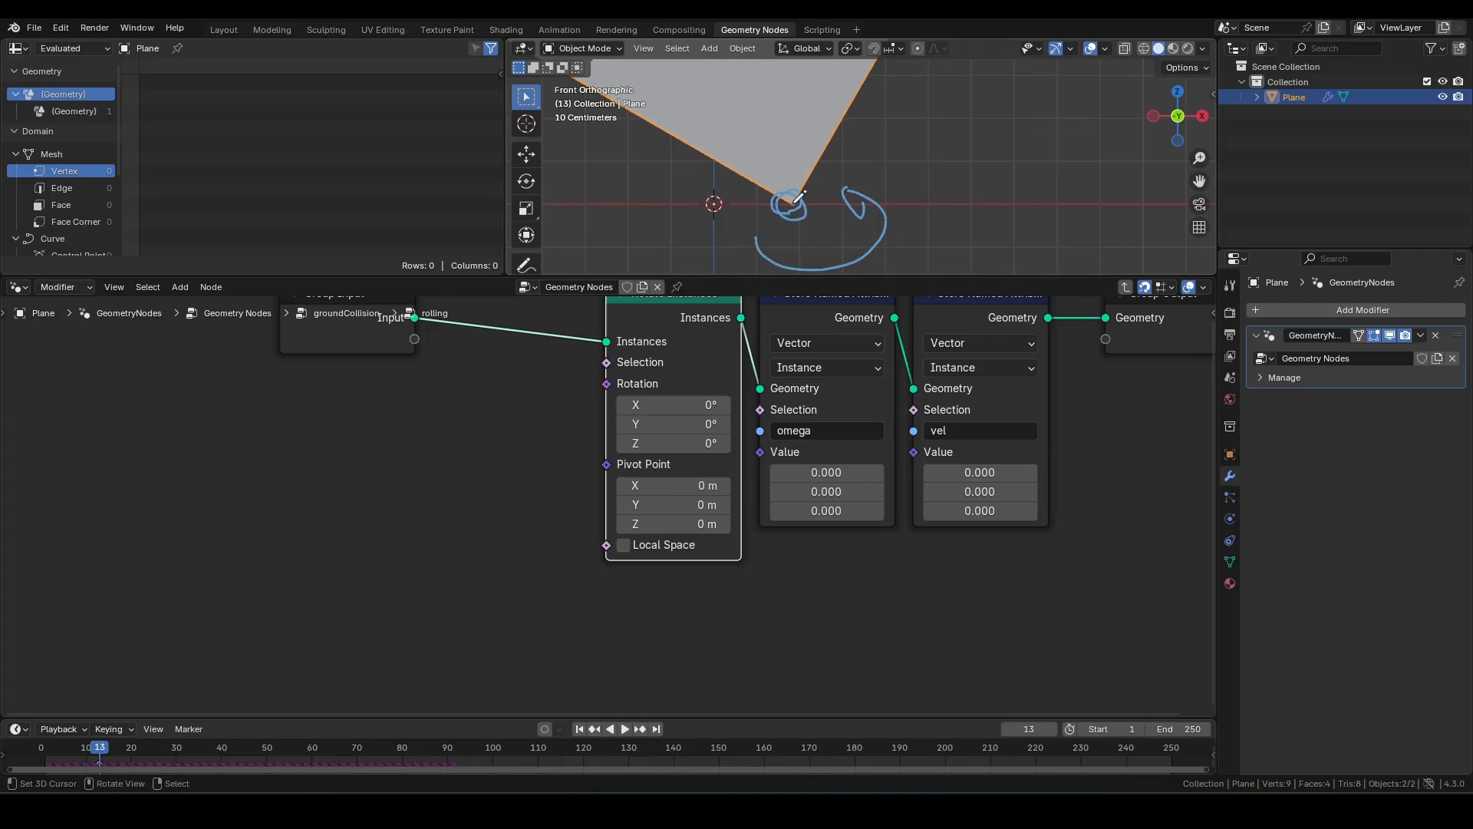
pyautogui.scroll(-2, 471, 533)
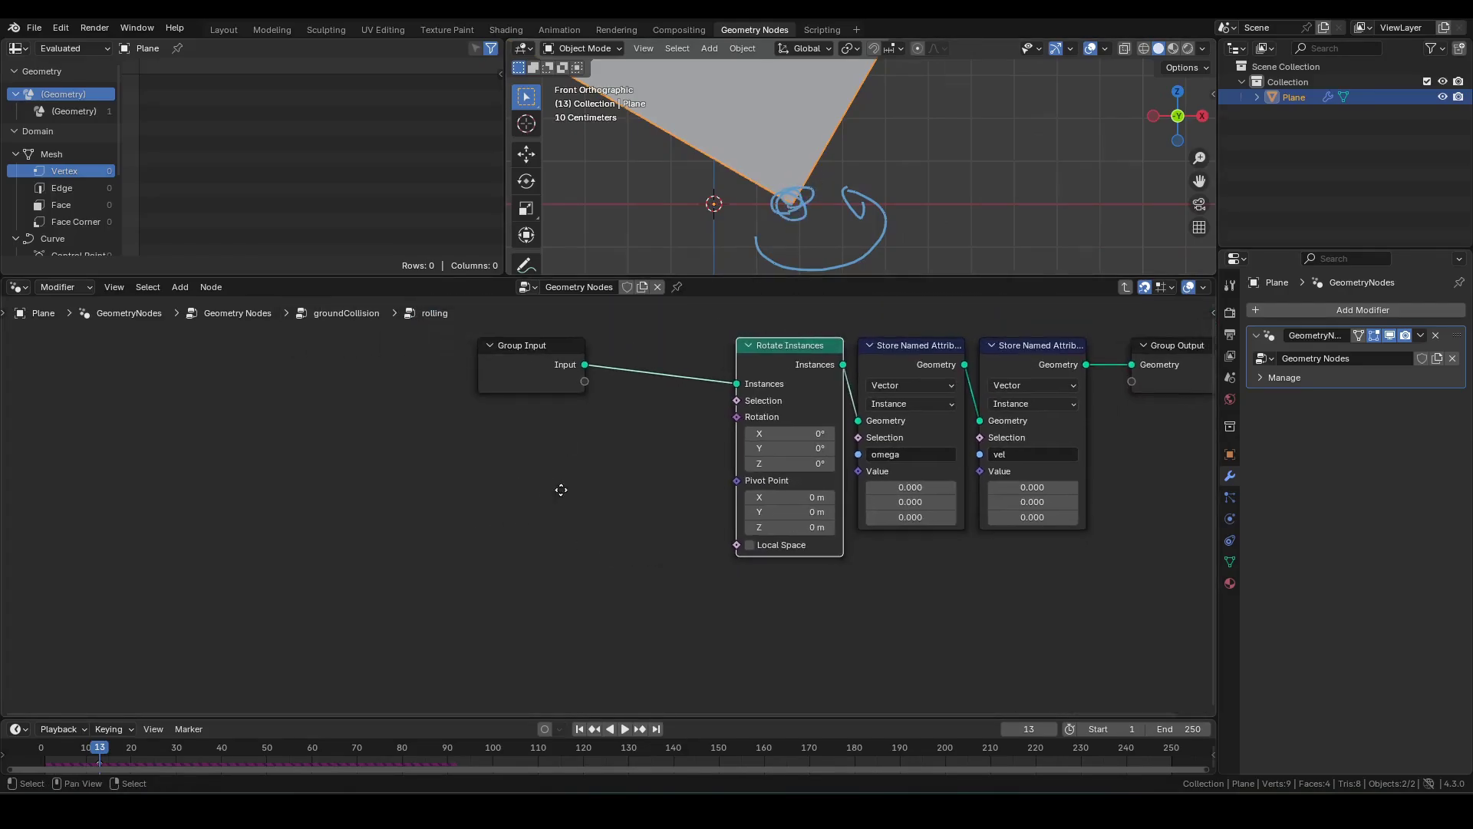
# Step: Feed a duplicate Group Input into a new getContactPt group and connect its Mean to the Rotate Instances Pivot Point
pyautogui.moveTo(561, 489); pyautogui.dragTo(650, 497, button='middle')
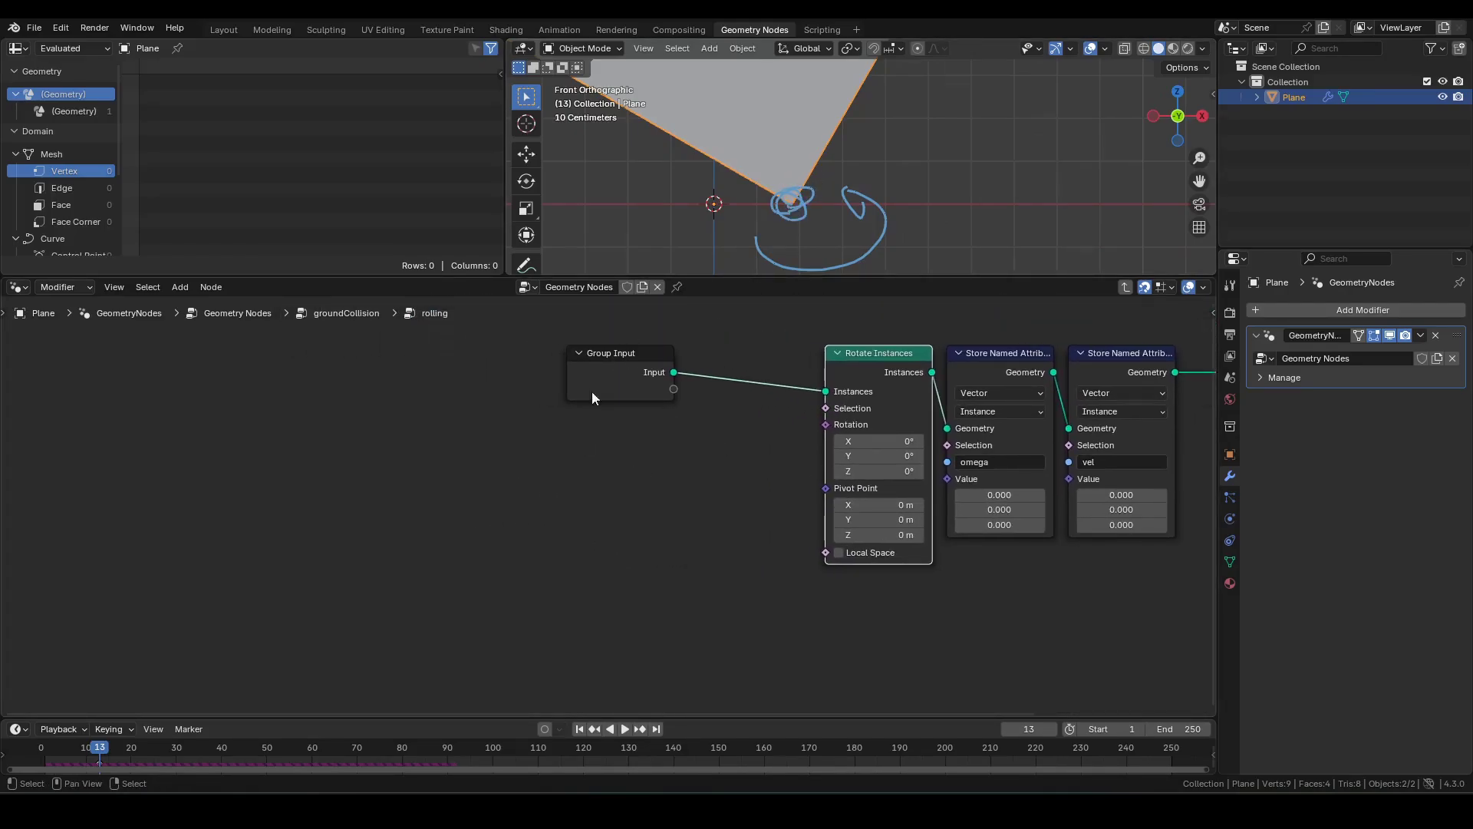
pyautogui.hotkey('shift', 'd')
pyautogui.click(361, 496)
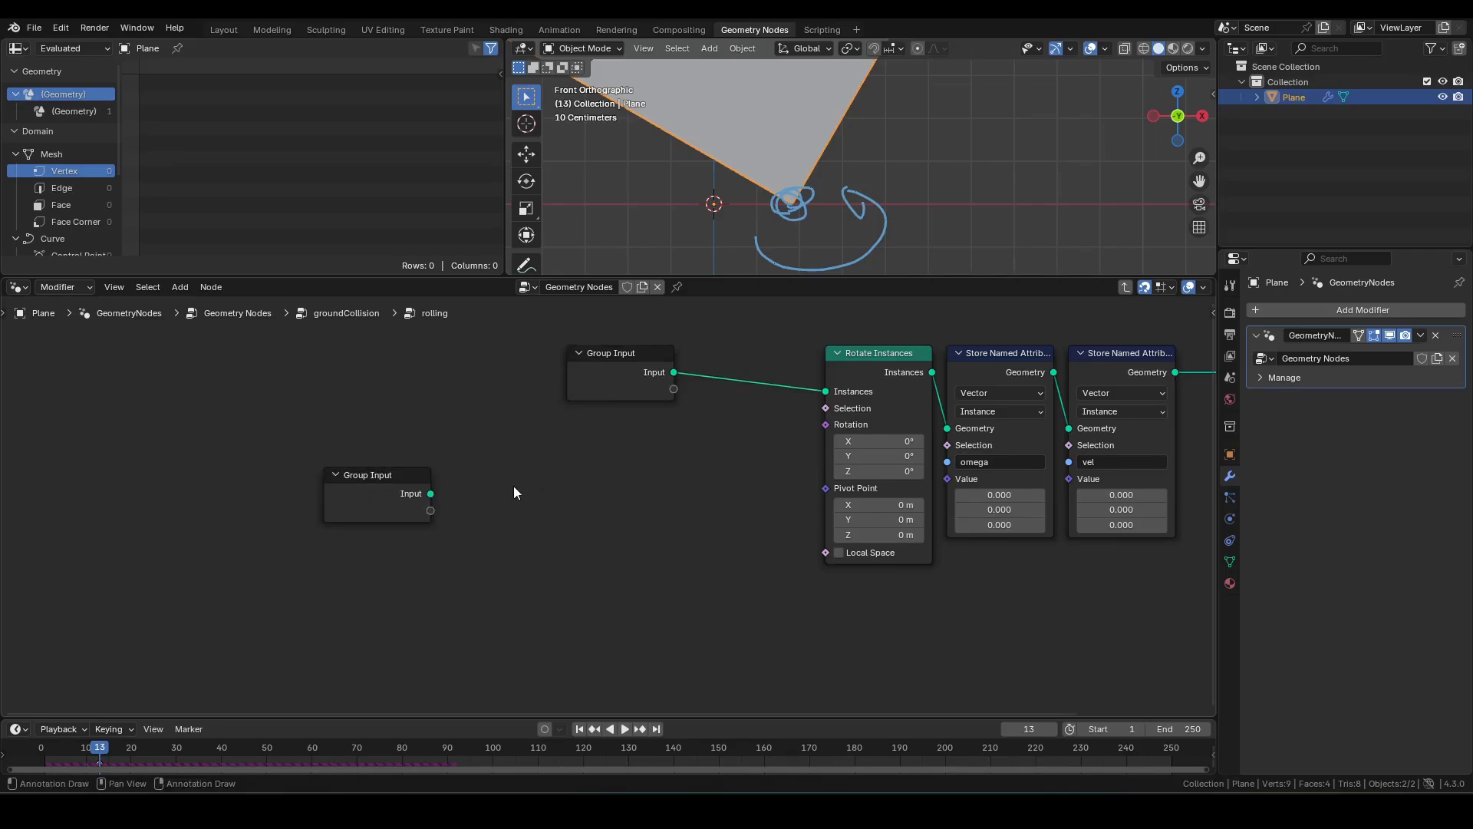
pyautogui.press('F3')
pyautogui.write('get')
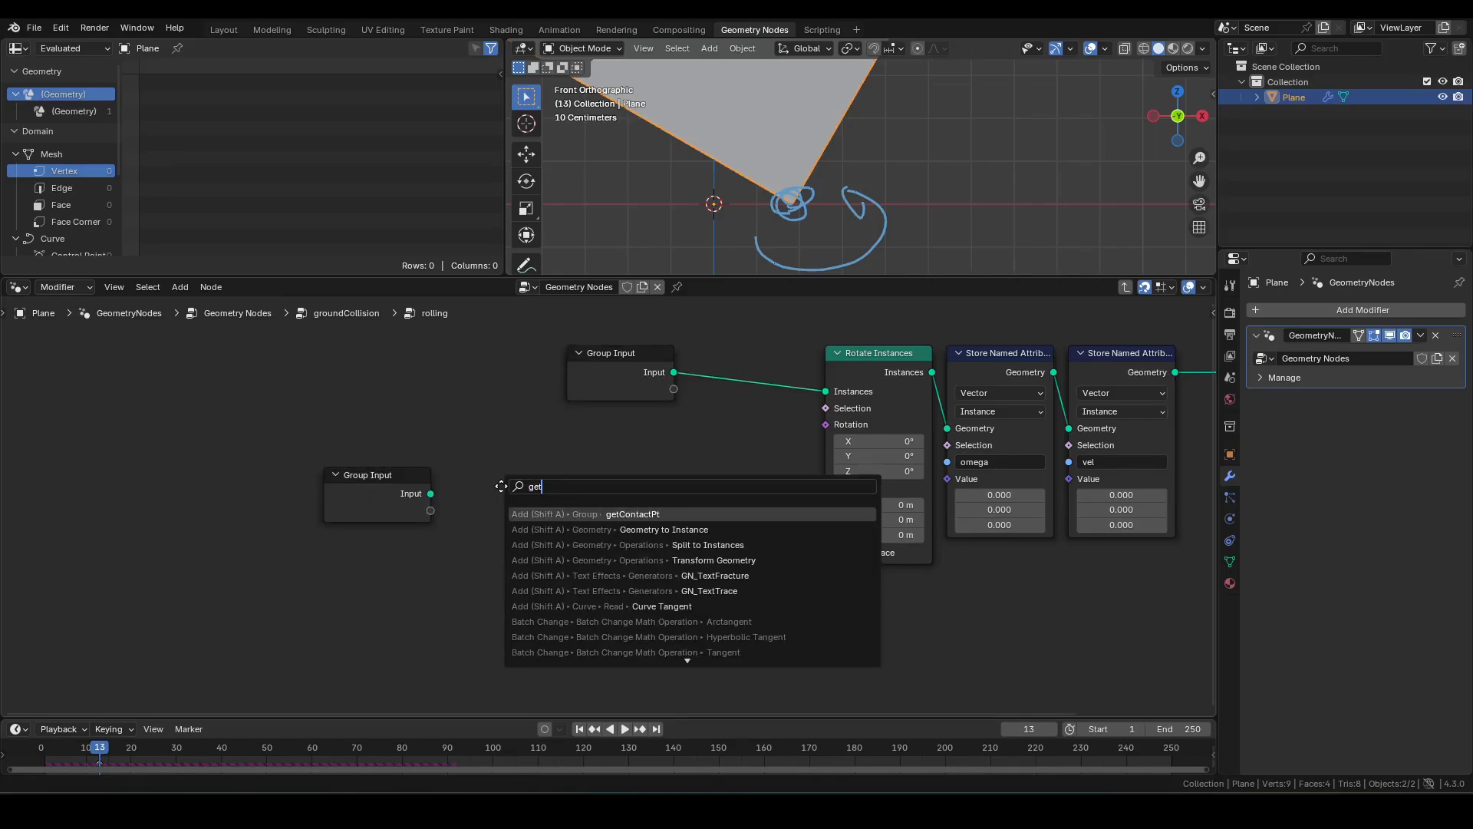
pyautogui.press('Return')
pyautogui.click(441, 478)
pyautogui.moveTo(431, 493); pyautogui.dragTo(446, 528)
pyautogui.moveTo(552, 493); pyautogui.dragTo(825, 489)
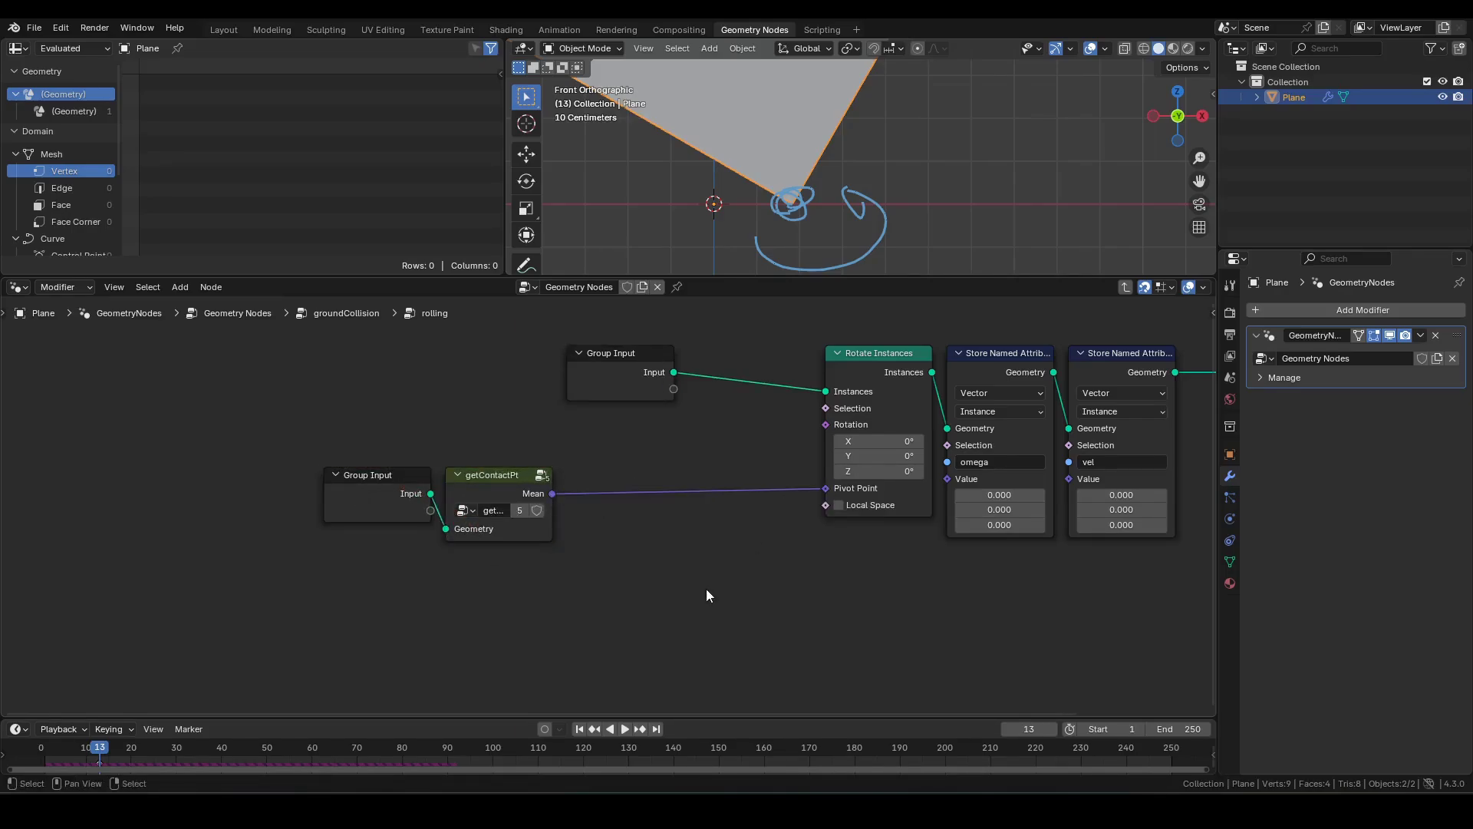
# Step: Stack the getContactPt node and its Group Input node beneath the Rotate Instances node
pyautogui.moveTo(706, 589); pyautogui.dragTo(357, 479)
pyautogui.moveTo(473, 482); pyautogui.dragTo(895, 629)
pyautogui.click(773, 559)
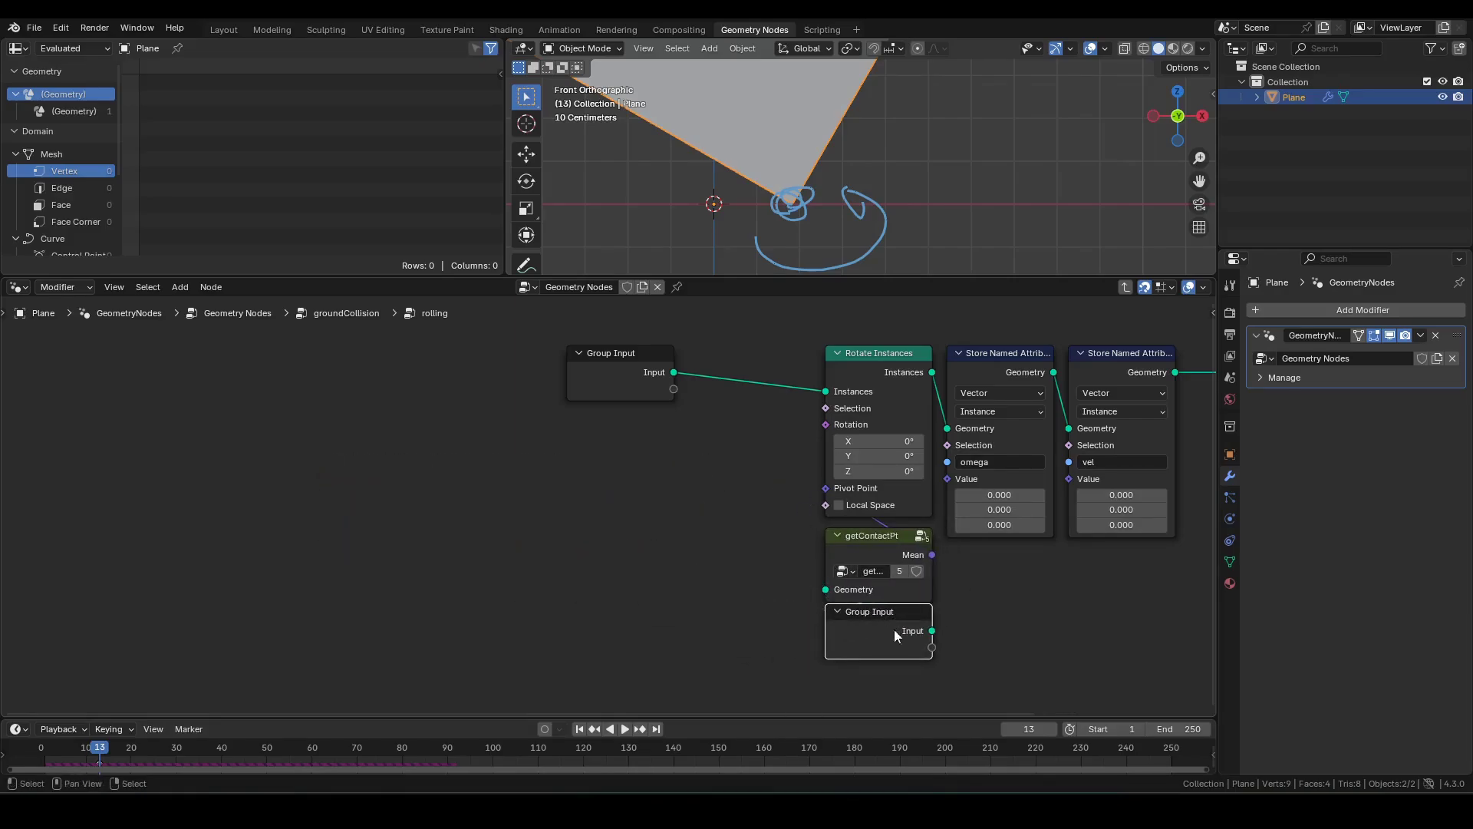
pyautogui.scroll(-1, 895, 629)
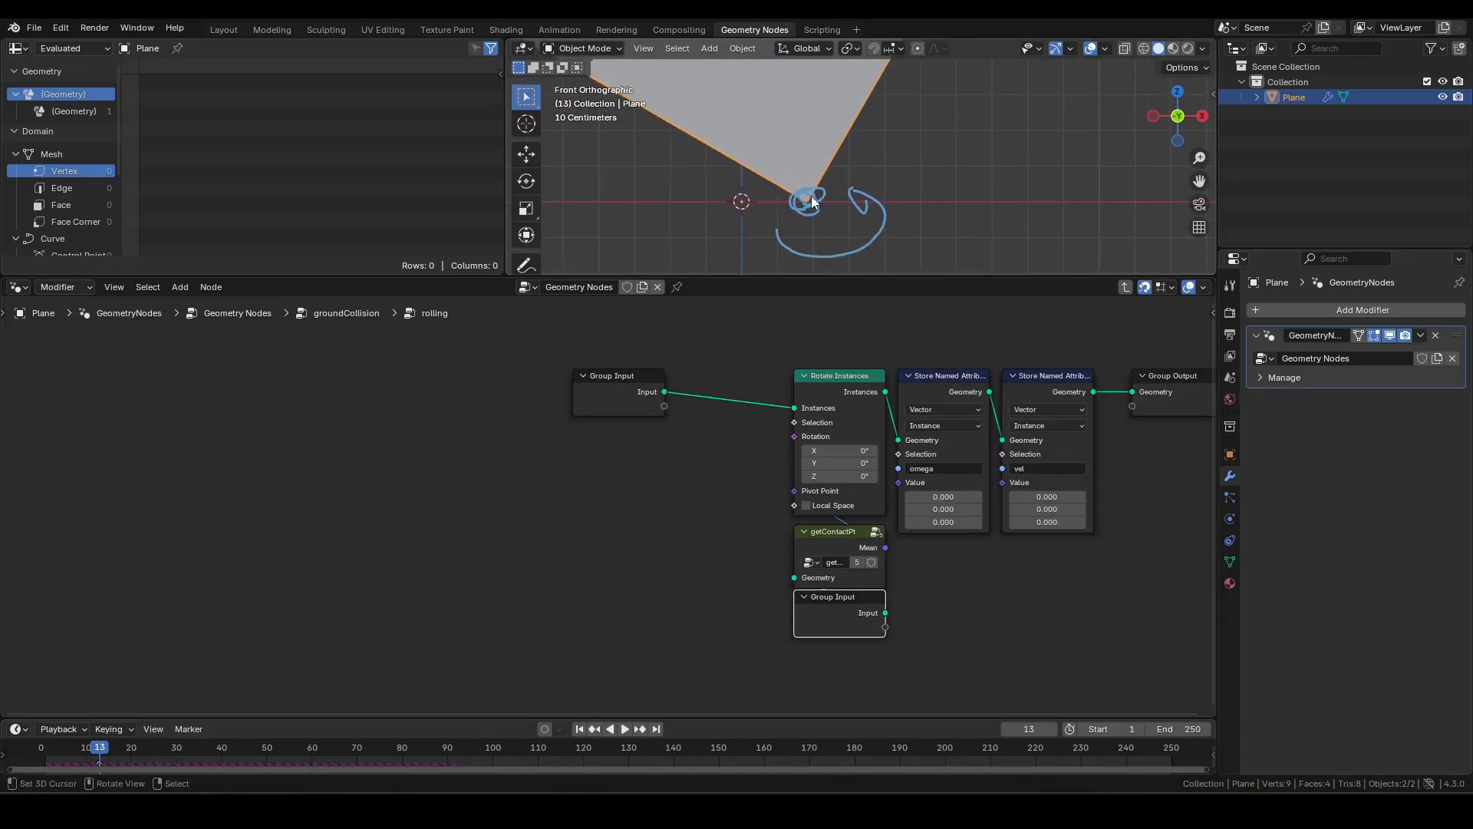
# Step: Annotate the square in the viewport with two arrows from its contact corner, one toward the centre and one straight up
pyautogui.keyDown('shift'); pyautogui.moveTo(813, 203); pyautogui.dragTo(830, 237, button='middle'); pyautogui.keyUp('shift')
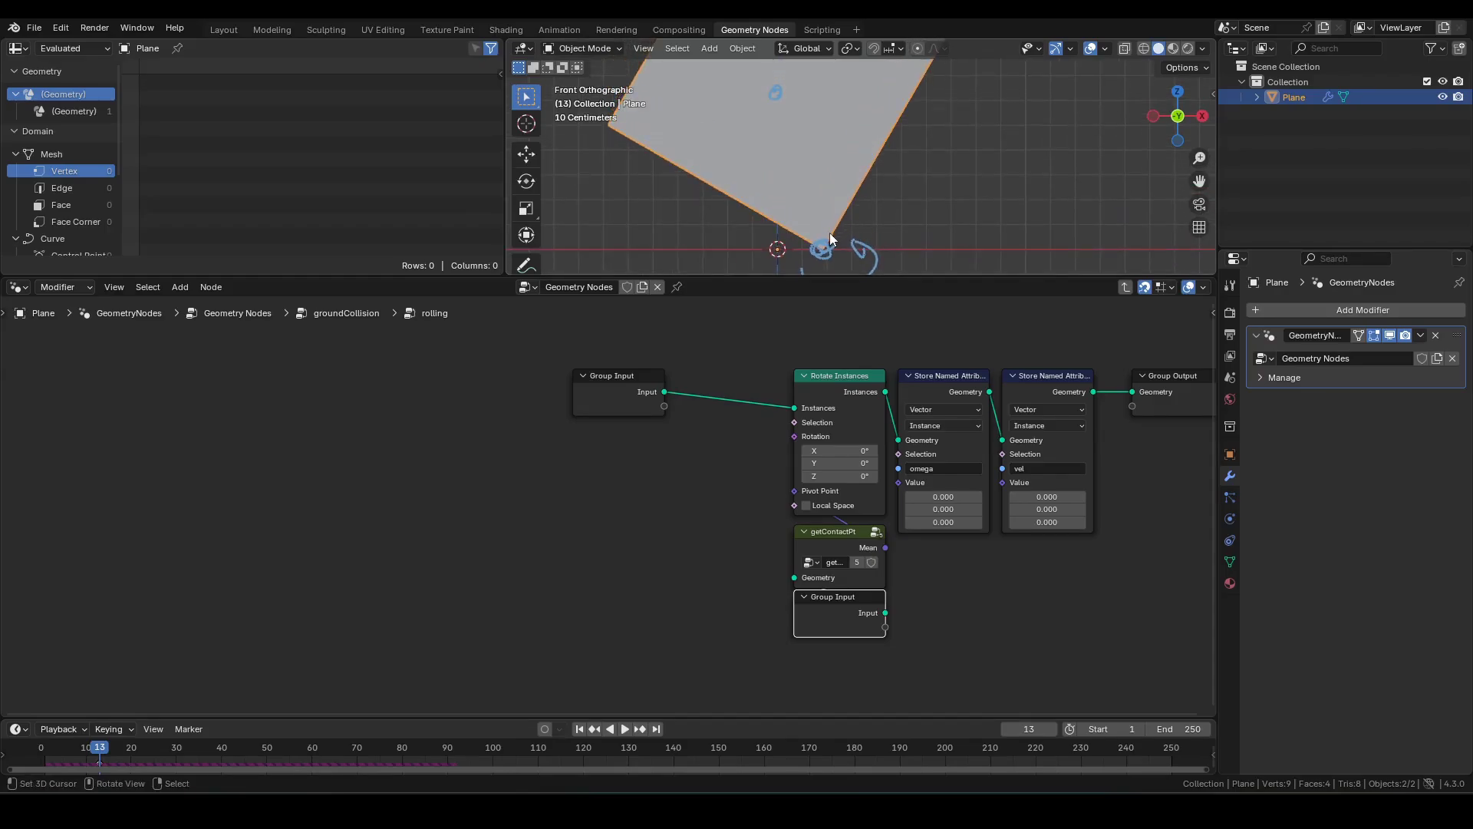
pyautogui.moveTo(811, 223)
pyautogui.mouseDown()
pyautogui.moveTo(782, 122)
pyautogui.moveTo(791, 139)
pyautogui.mouseUp()
pyautogui.moveTo(824, 256); pyautogui.dragTo(819, 192)
# Step: Add a Position node in the rolling group and place a duplicate of the Group Input node beside it
pyautogui.scroll(3, 544, 500)
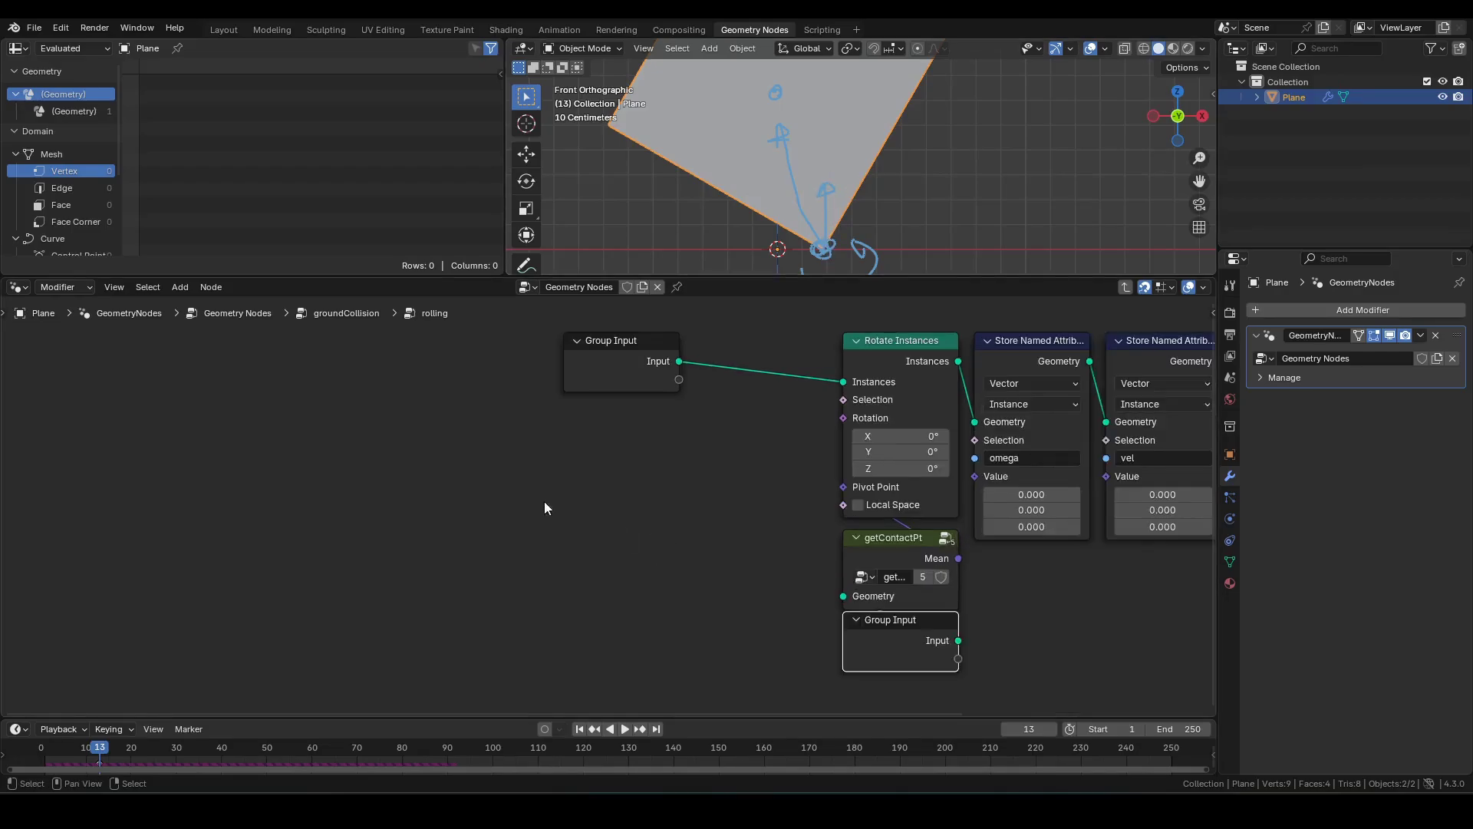
pyautogui.click(545, 500)
pyautogui.hotkey('shift', 'a')
pyautogui.write('pos')
pyautogui.press('Return')
pyautogui.click(368, 485)
pyautogui.click(614, 359)
pyautogui.hotkey('shift', 'd')
pyautogui.click(260, 574)
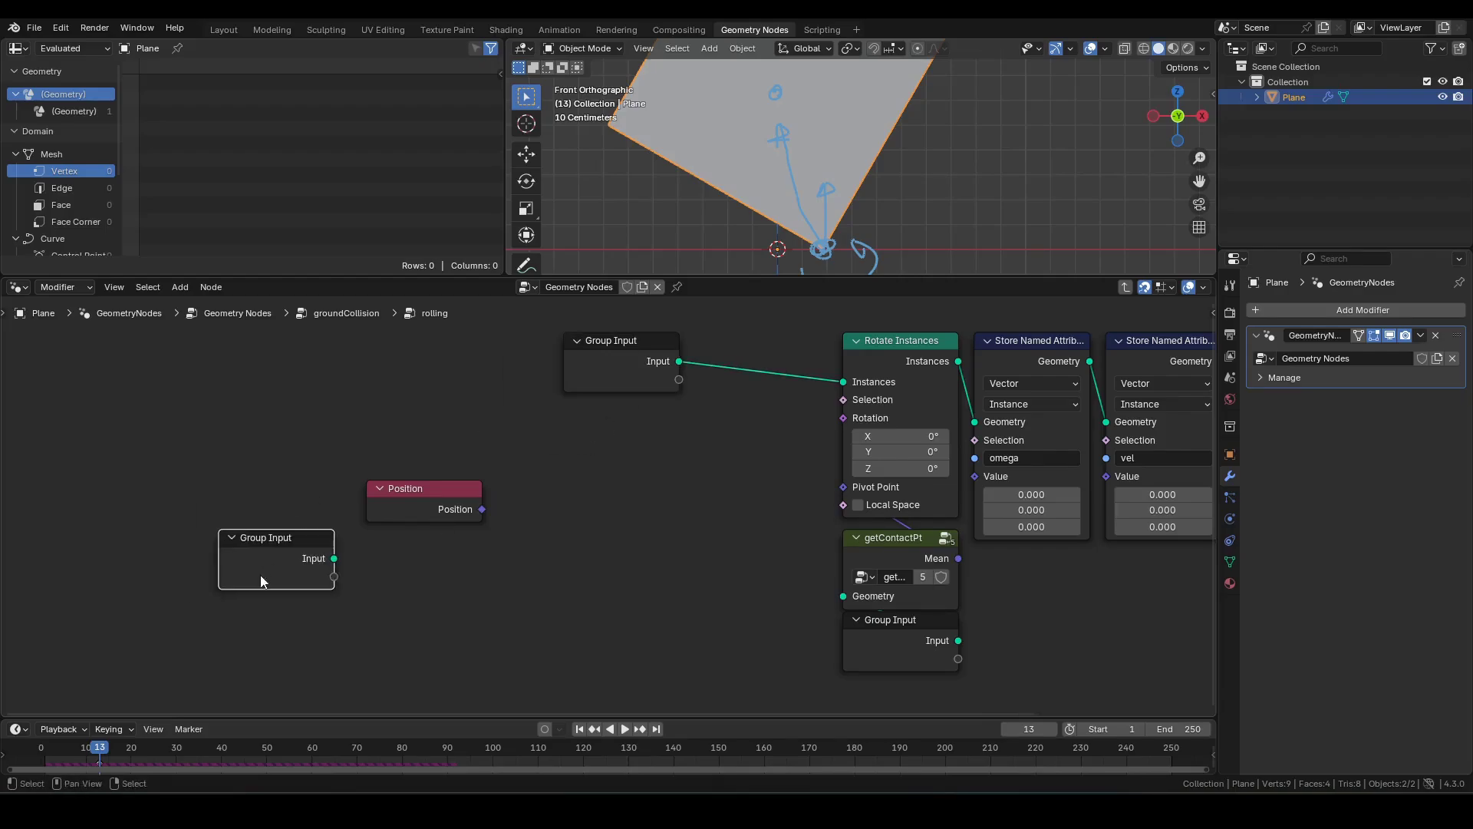
# Step: Add a getContactPt group node below Position and feed its Geometry from the duplicated Group Input
pyautogui.hotkey('shift', 'a')
pyautogui.write('get')
pyautogui.press('Return')
pyautogui.click(372, 531)
pyautogui.moveTo(334, 558); pyautogui.dragTo(367, 596)
# Step: Subtract the getContactPt Mean from Position using a Subtract vector math node
pyautogui.moveTo(482, 510); pyautogui.dragTo(499, 569)
pyautogui.write('vms')
pyautogui.press('Down')
pyautogui.press('Down')
pyautogui.press('Down')
pyautogui.press('Return')
pyautogui.click(486, 494)
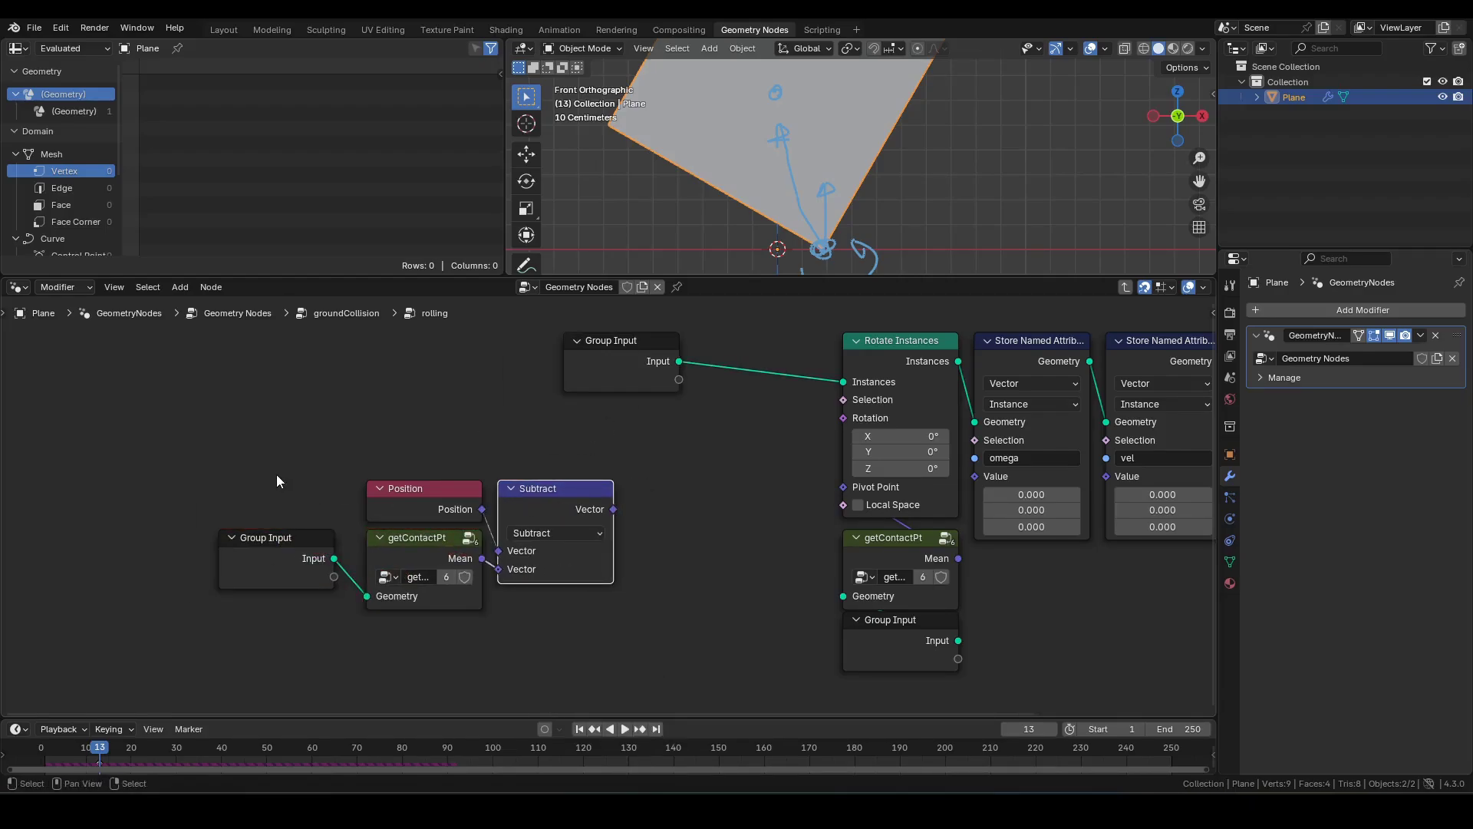
# Step: Add a Cross Product node with (0, 0, 1) as its first vector and the Subtract result as its second
pyautogui.moveTo(276, 474); pyautogui.dragTo(541, 587)
pyautogui.moveTo(558, 518); pyautogui.dragTo(499, 524)
pyautogui.write('cr')
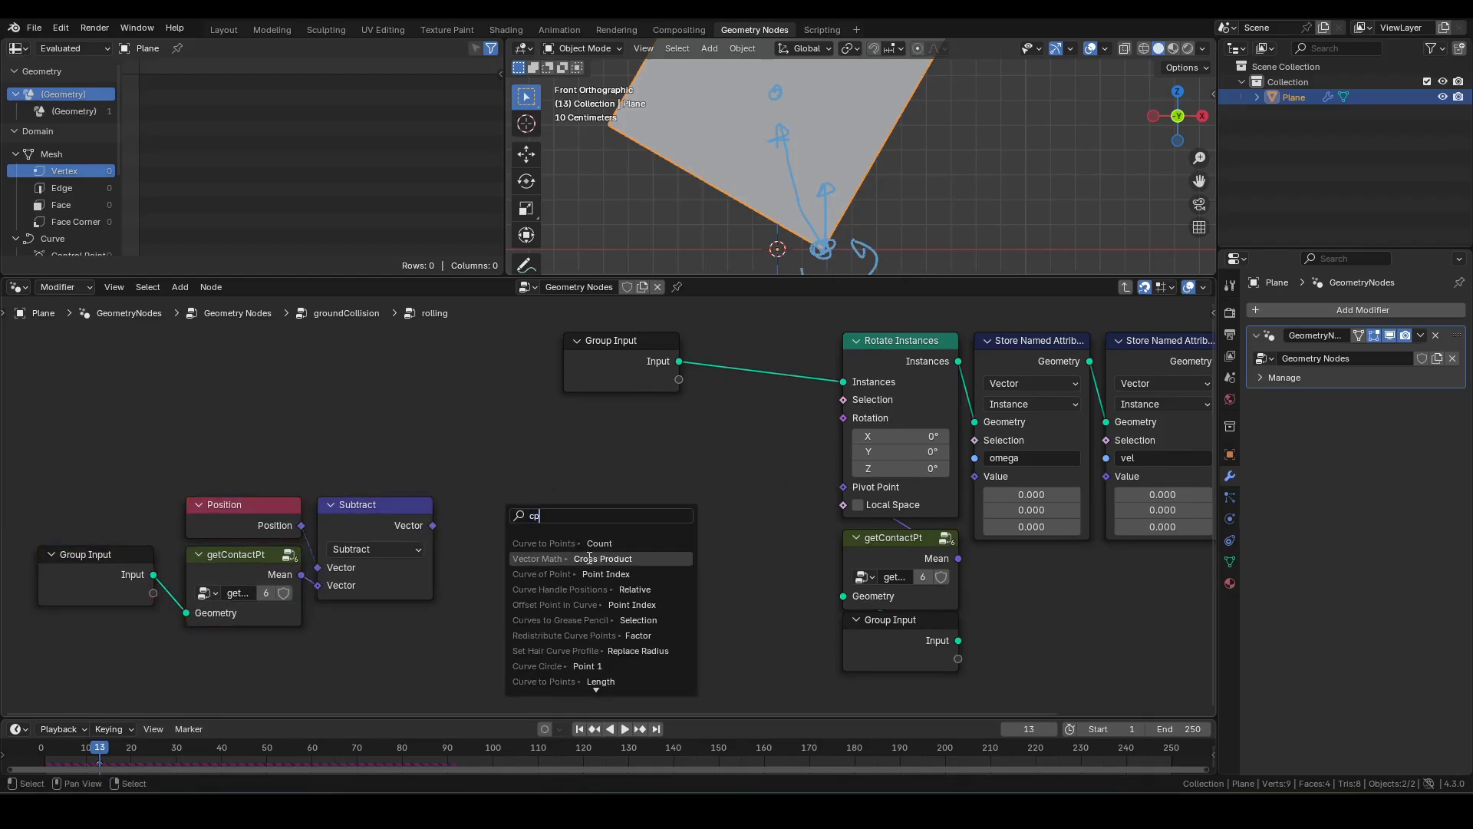
pyautogui.click(587, 559)
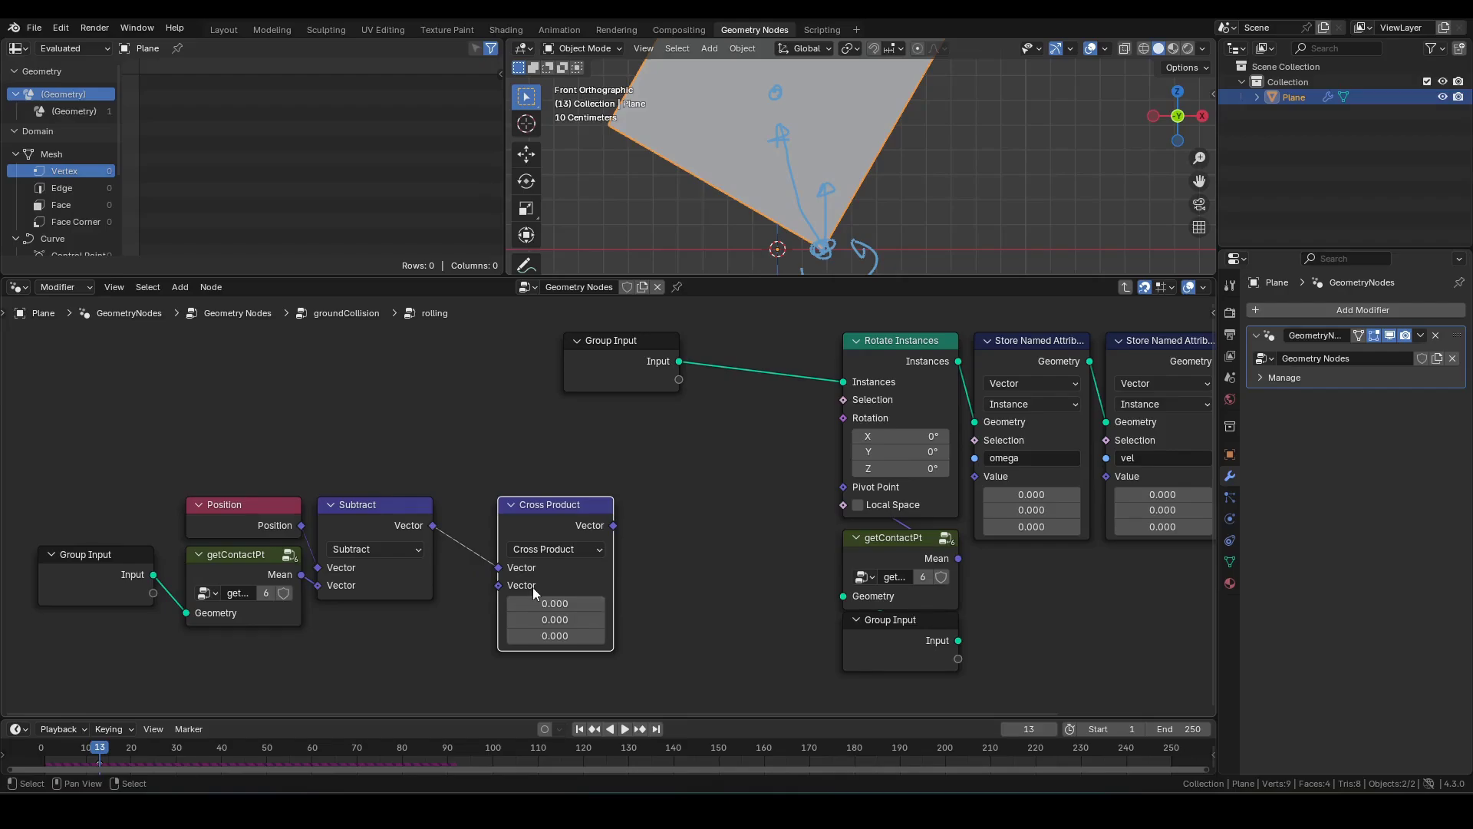
pyautogui.hotkey('alt', 's')
pyautogui.click(541, 618)
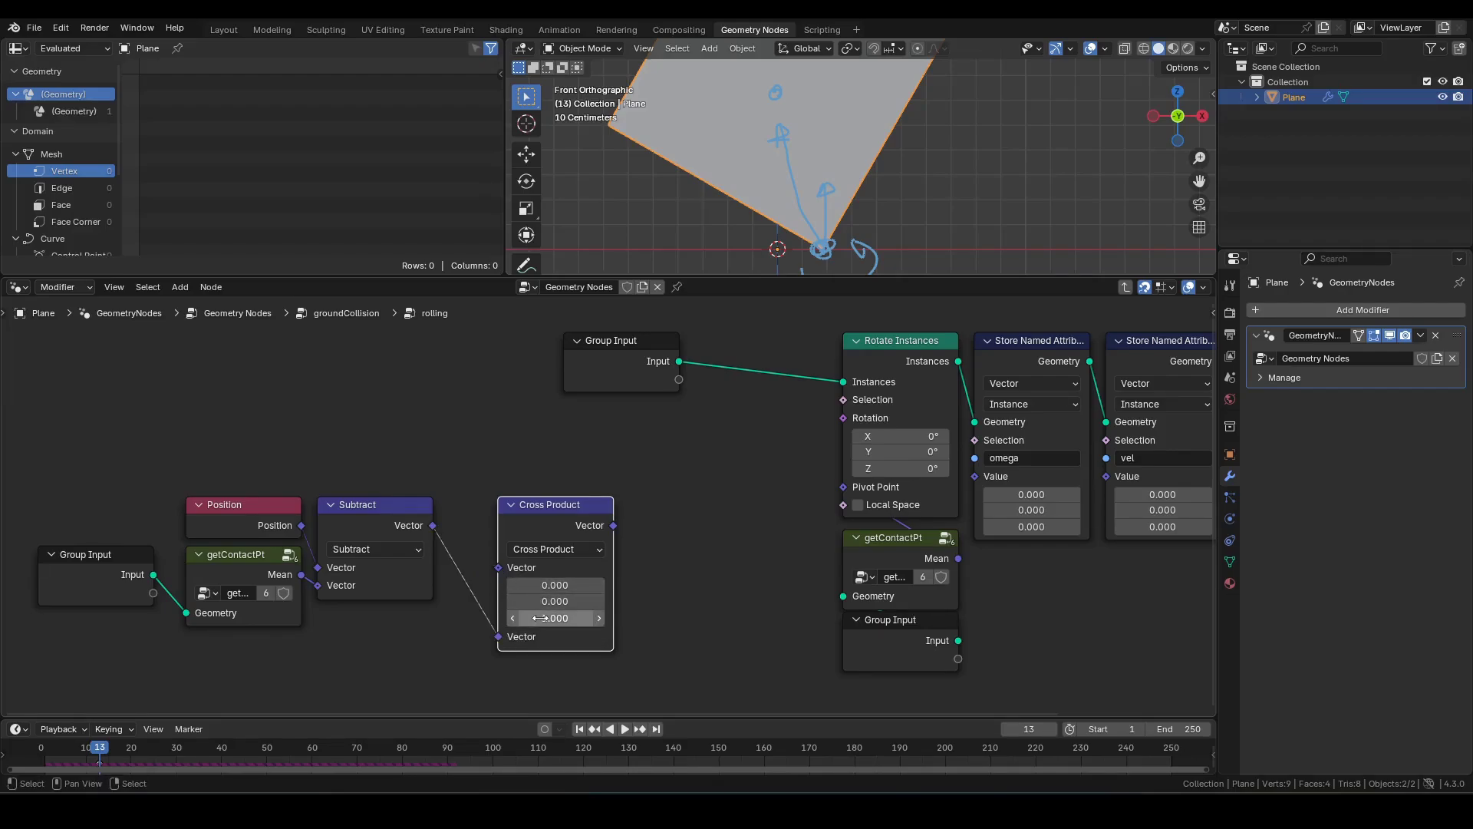
pyautogui.write('1')
pyautogui.press('Return')
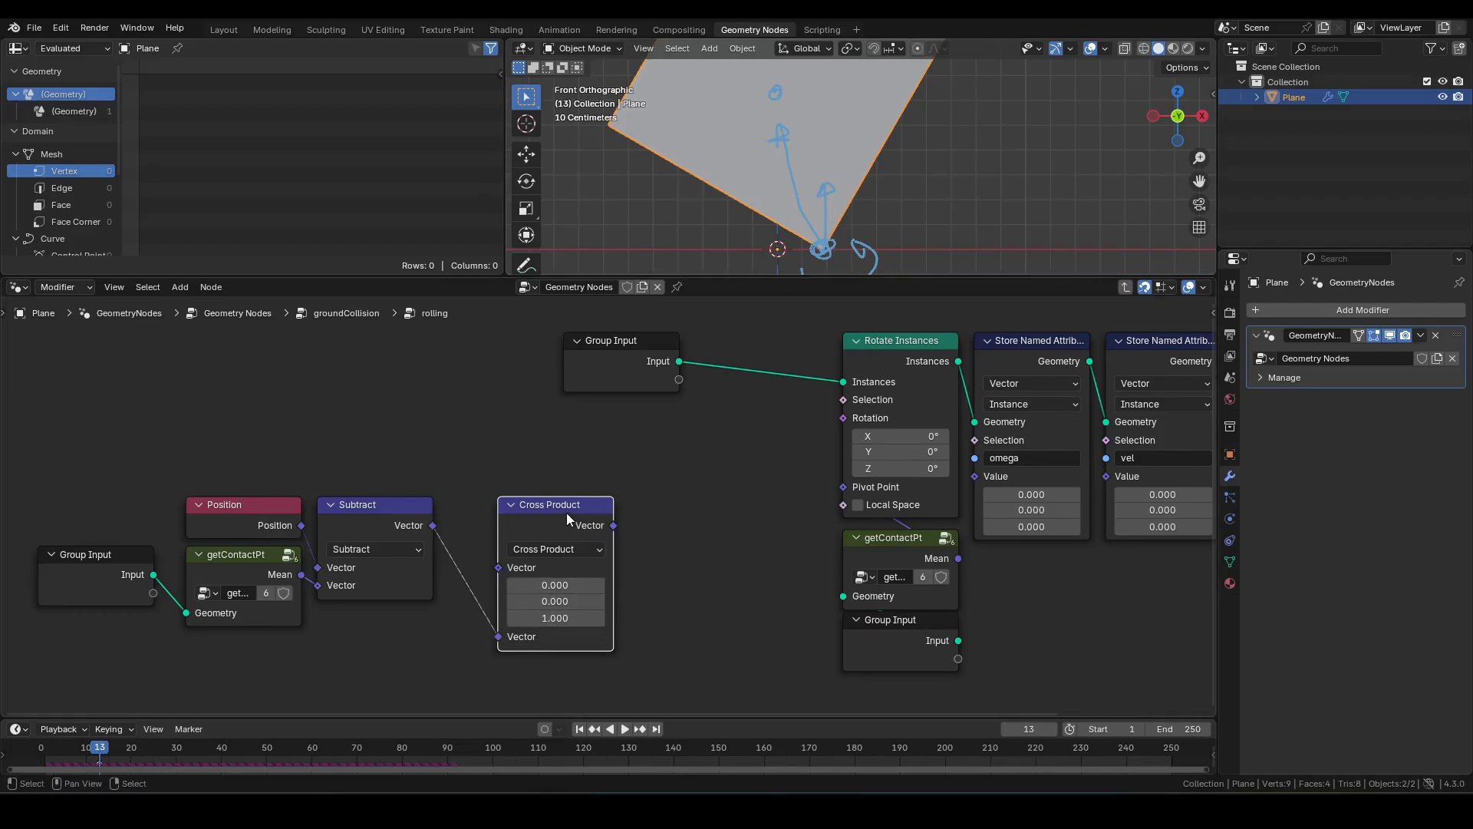
# Step: Add a Scale vector math node after Cross Product and link its result into the Rotation of Rotate Instances
pyautogui.moveTo(567, 513); pyautogui.dragTo(517, 517)
pyautogui.moveTo(703, 500); pyautogui.dragTo(679, 495, button='middle')
pyautogui.moveTo(540, 521); pyautogui.dragTo(828, 417)
pyautogui.write('sca')
pyautogui.press('Return')
pyautogui.click(675, 525)
# Step: Move the getContactPt and Group Input nodes up so they sit directly beneath the shortened Rotate Instances node
pyautogui.moveTo(779, 499); pyautogui.dragTo(891, 637)
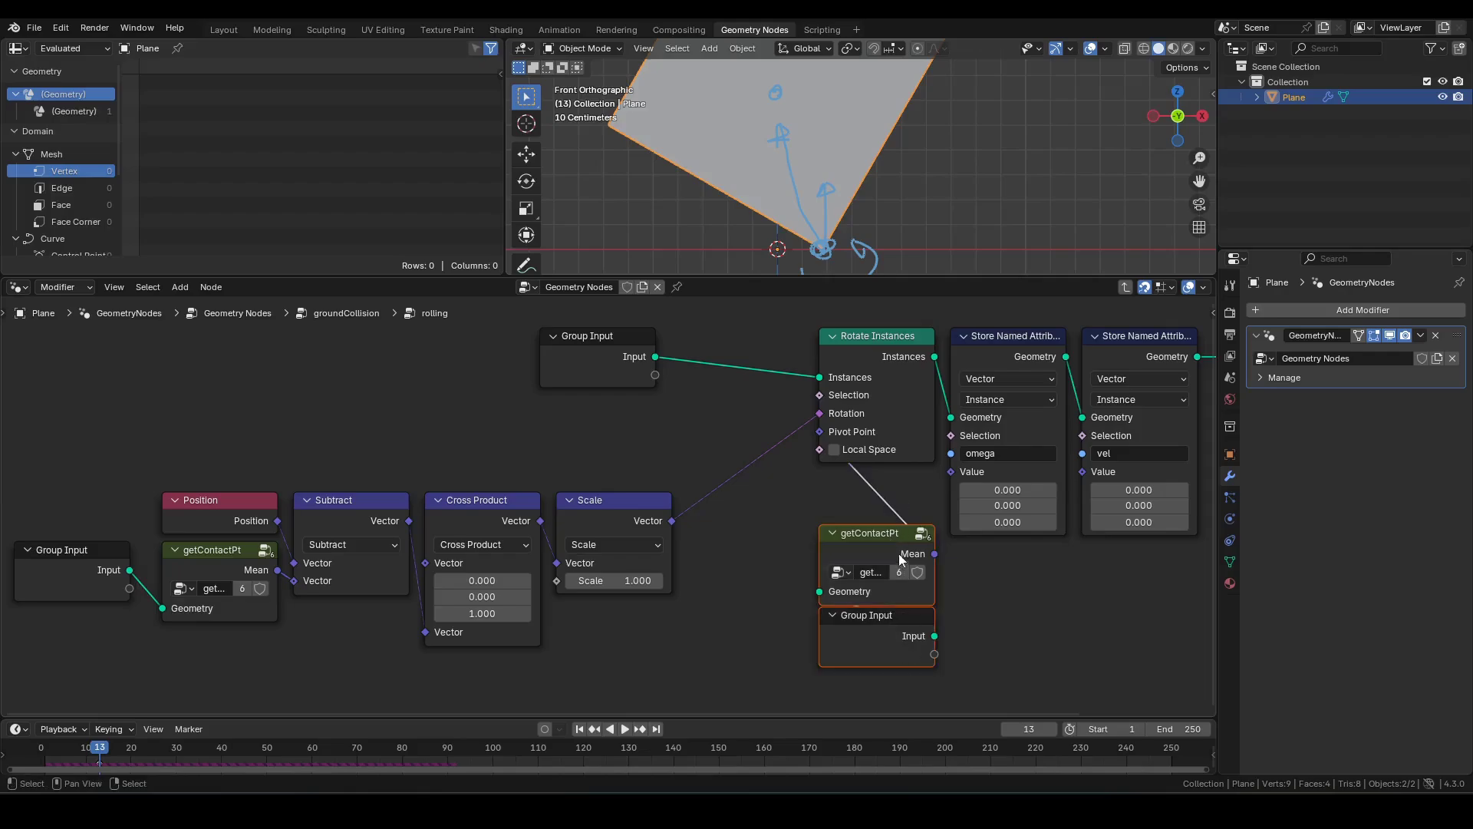
pyautogui.moveTo(894, 530); pyautogui.dragTo(894, 481)
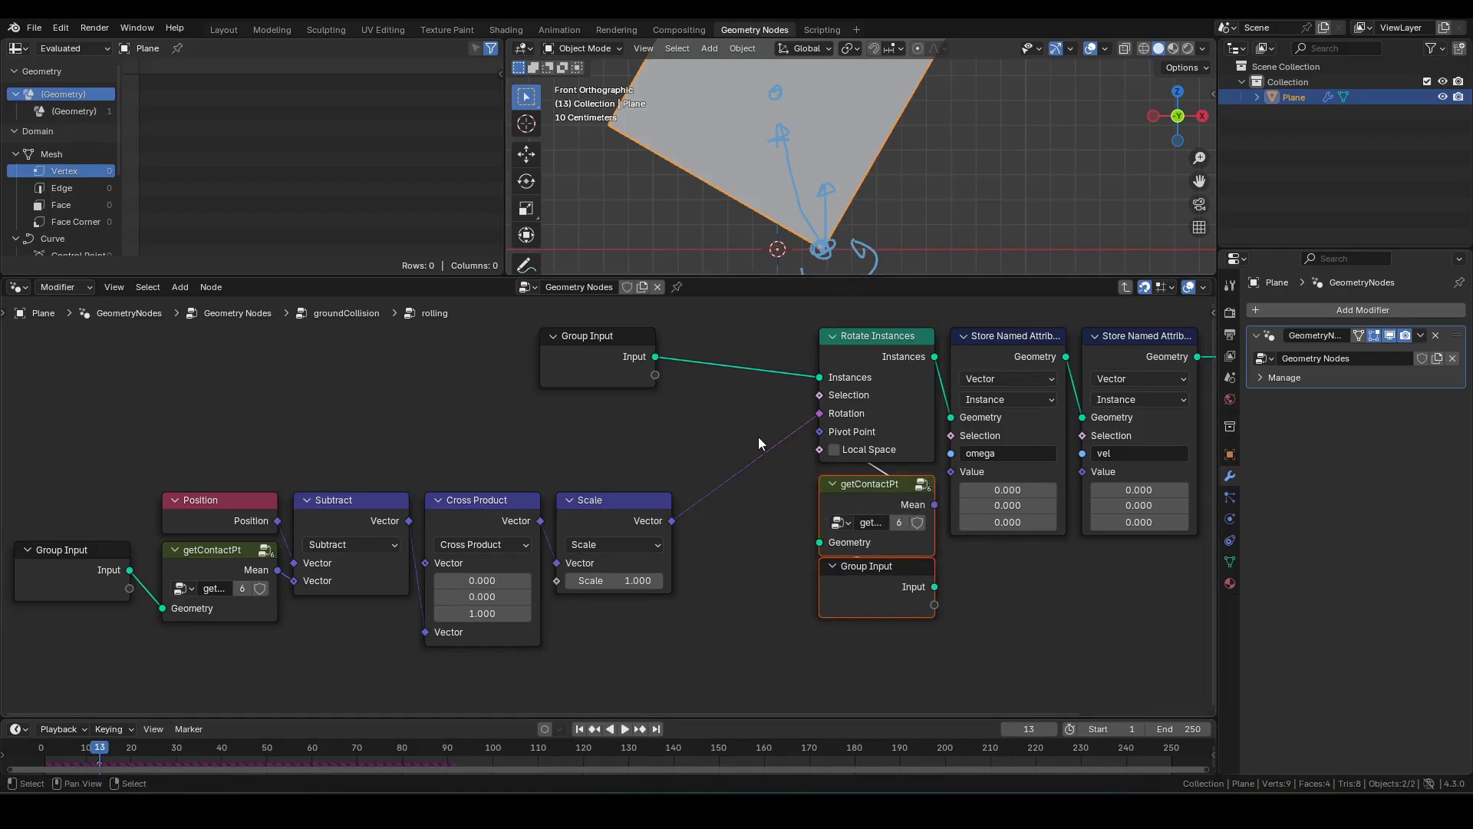
pyautogui.moveTo(228, 471); pyautogui.dragTo(347, 447, button='middle')
pyautogui.moveTo(127, 422); pyautogui.dragTo(564, 623)
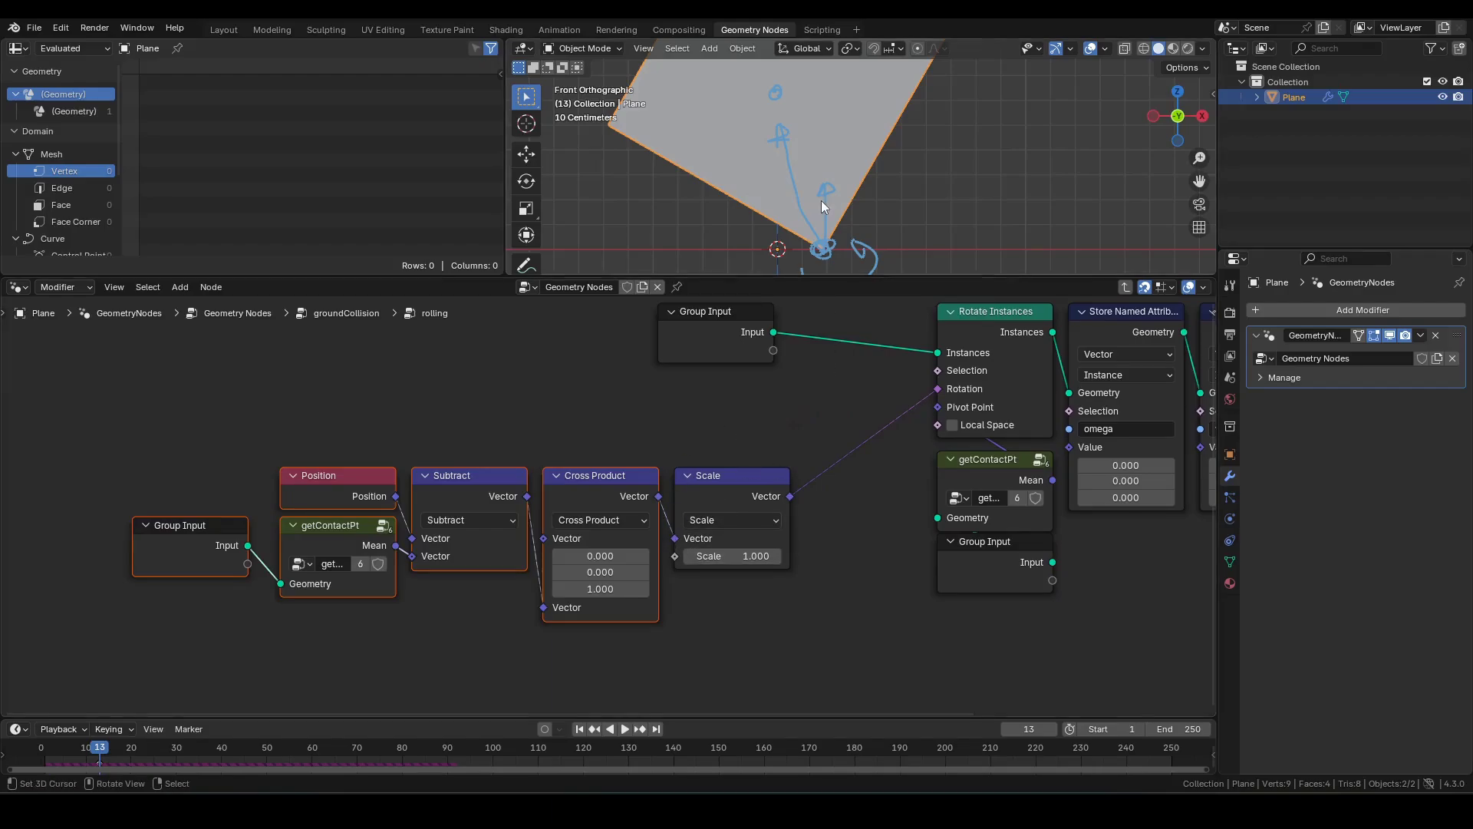
# Step: Maximize the 3D viewport and remove the existing annotation layer
pyautogui.hotkey('ctrl', 'space')
pyautogui.press('Delete')
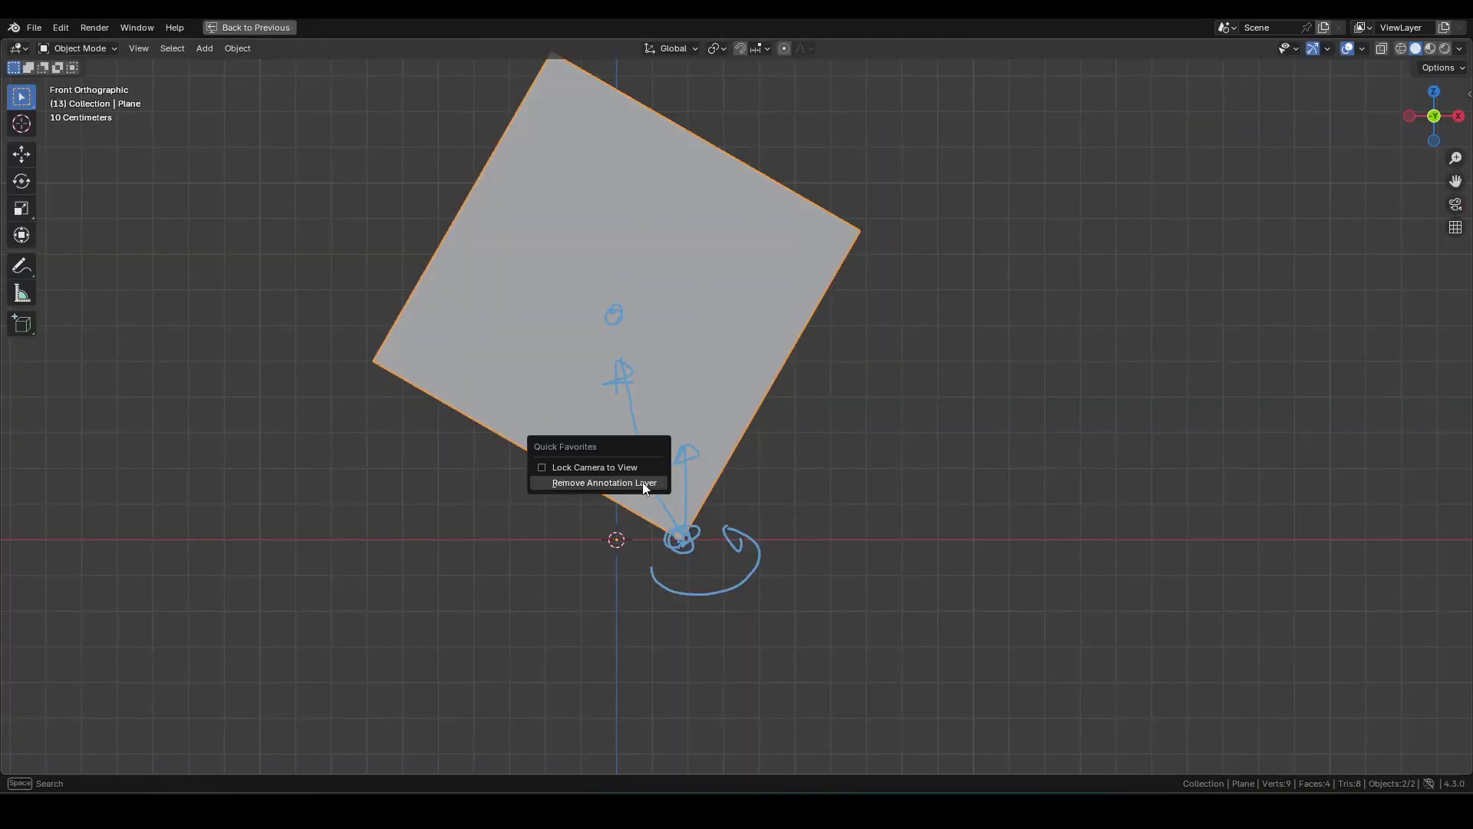
pyautogui.click(645, 481)
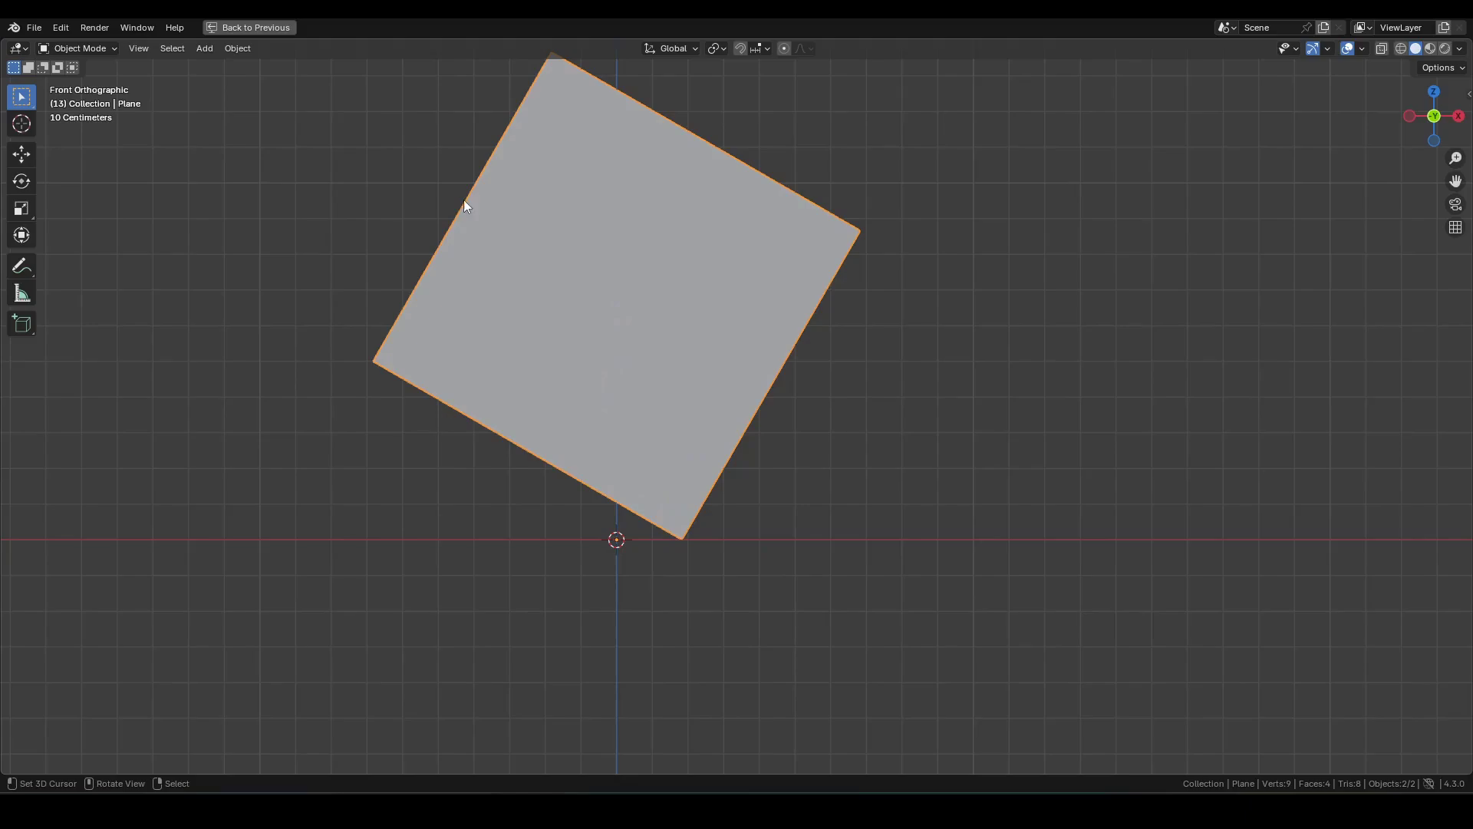
# Step: Annotate the square's side as 1 and draw labelled lines from its centre to the lower edge (0.5) and contact corner, then restore the layout
pyautogui.moveTo(431, 162); pyautogui.dragTo(427, 194)
pyautogui.moveTo(617, 302); pyautogui.dragTo(618, 311)
pyautogui.hotkey('ctrl', 'z')
pyautogui.moveTo(611, 307); pyautogui.dragTo(532, 428)
pyautogui.moveTo(666, 363)
pyautogui.mouseDown()
pyautogui.moveTo(670, 384)
pyautogui.moveTo(697, 382)
pyautogui.mouseUp()
pyautogui.hotkey('ctrl', 'space')
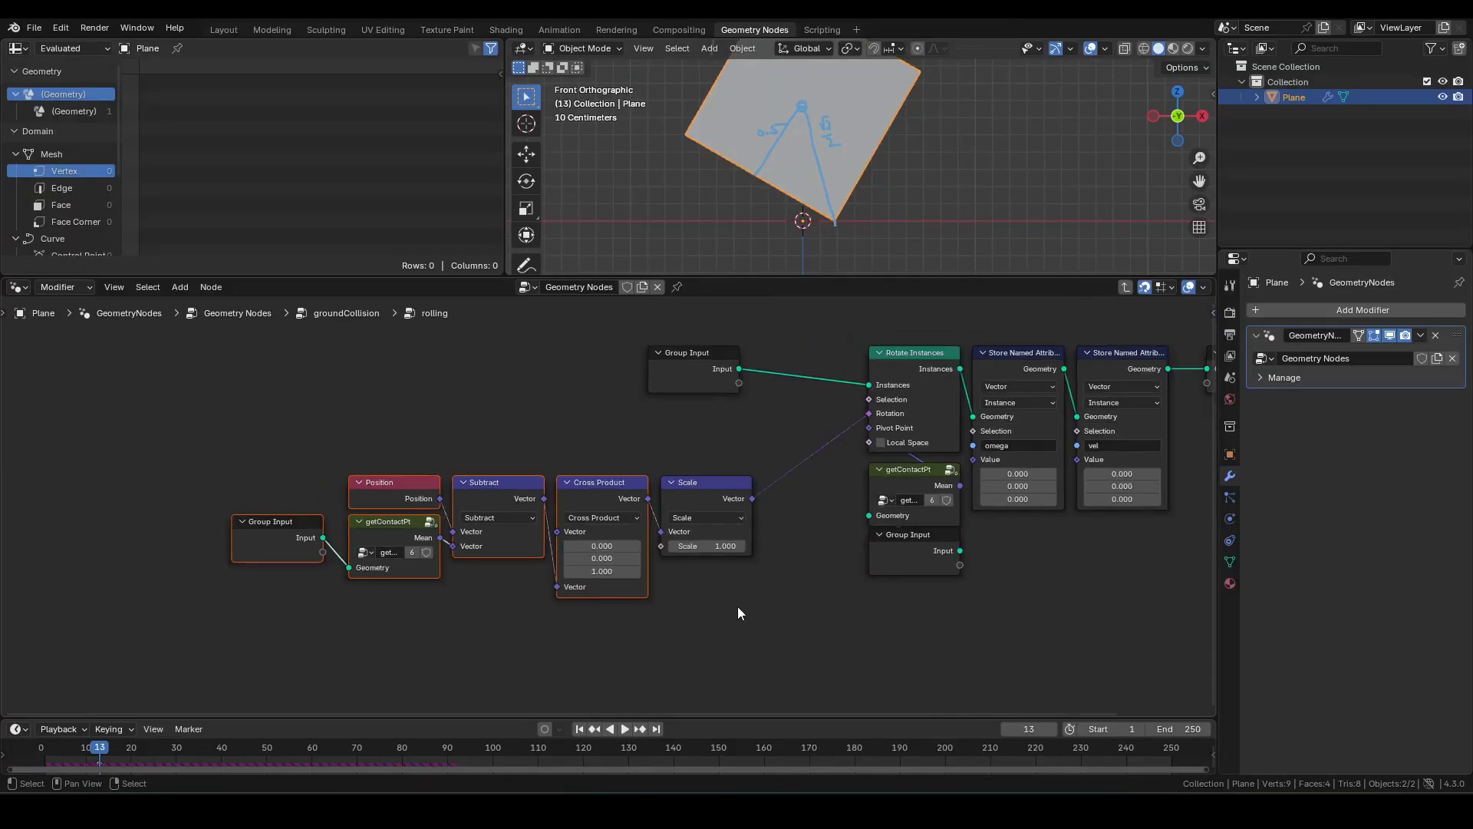
# Step: Move the Scale node away from Cross Product and connect a new Map Range node to its Scale input
pyautogui.moveTo(738, 606); pyautogui.dragTo(742, 556, button='middle')
pyautogui.scroll(3, 762, 402)
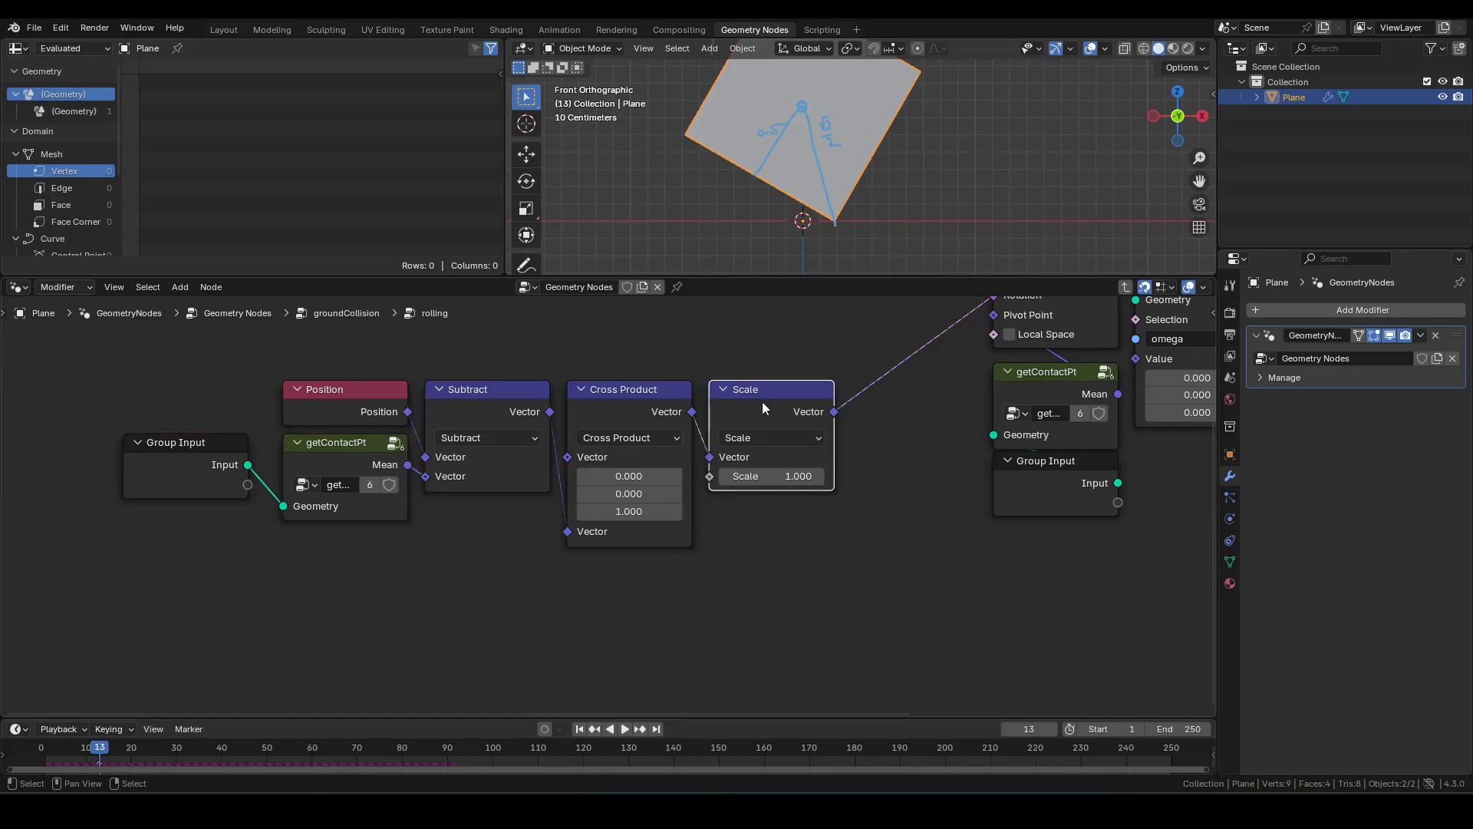
pyautogui.moveTo(762, 402); pyautogui.dragTo(851, 402)
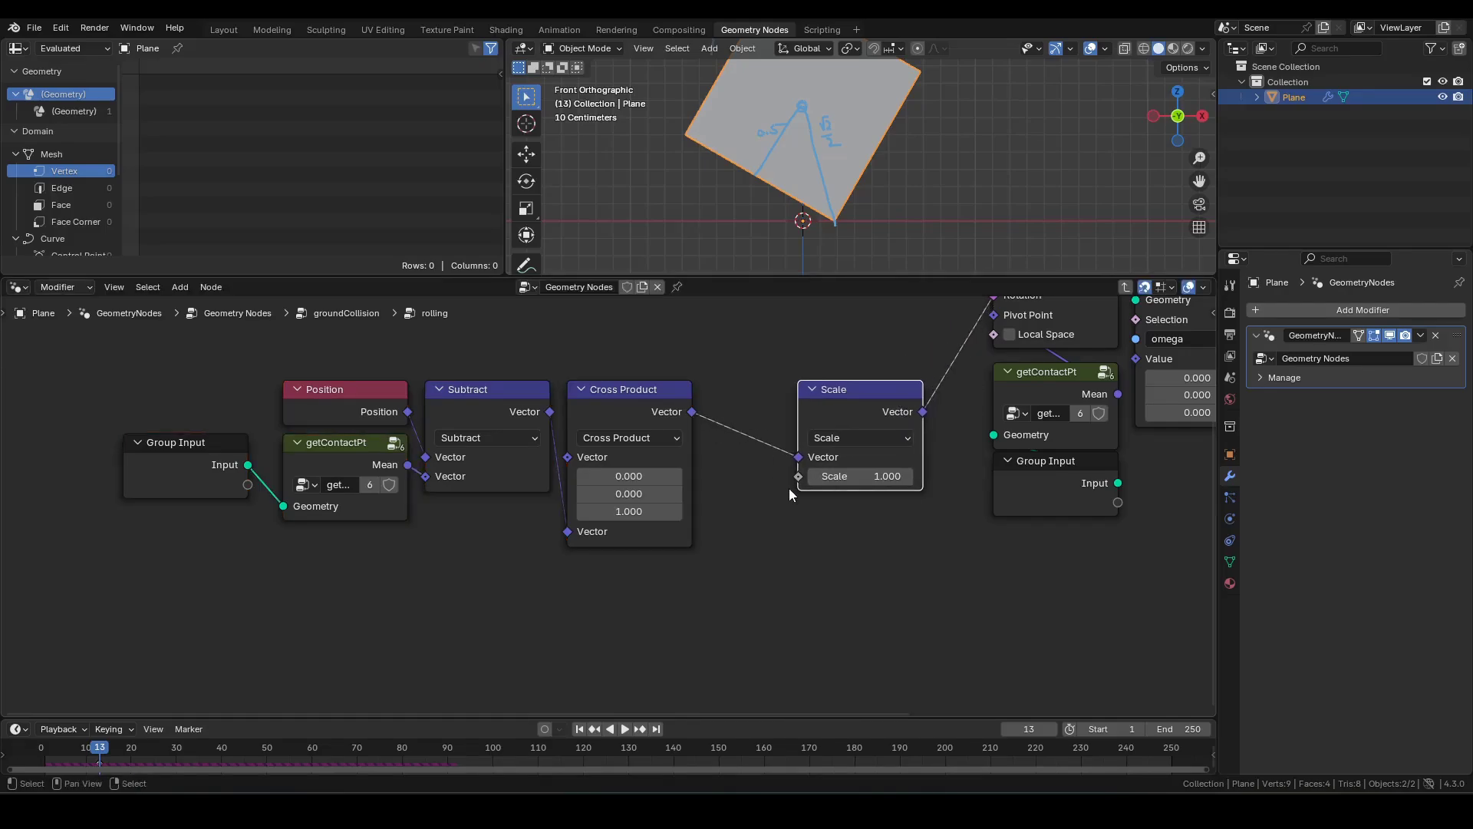
pyautogui.moveTo(796, 478); pyautogui.dragTo(712, 613)
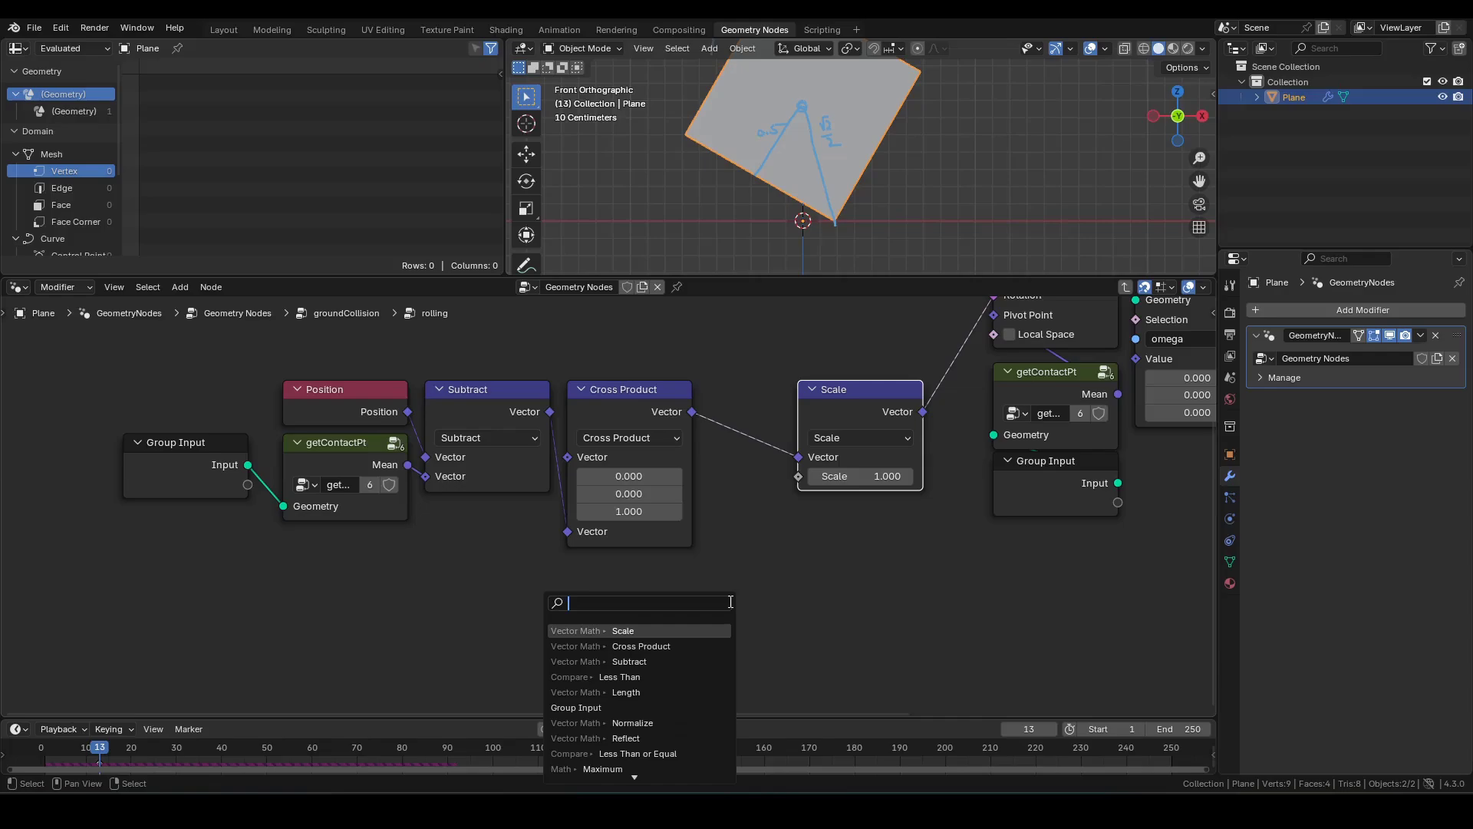
pyautogui.write('map r')
pyautogui.press('Return')
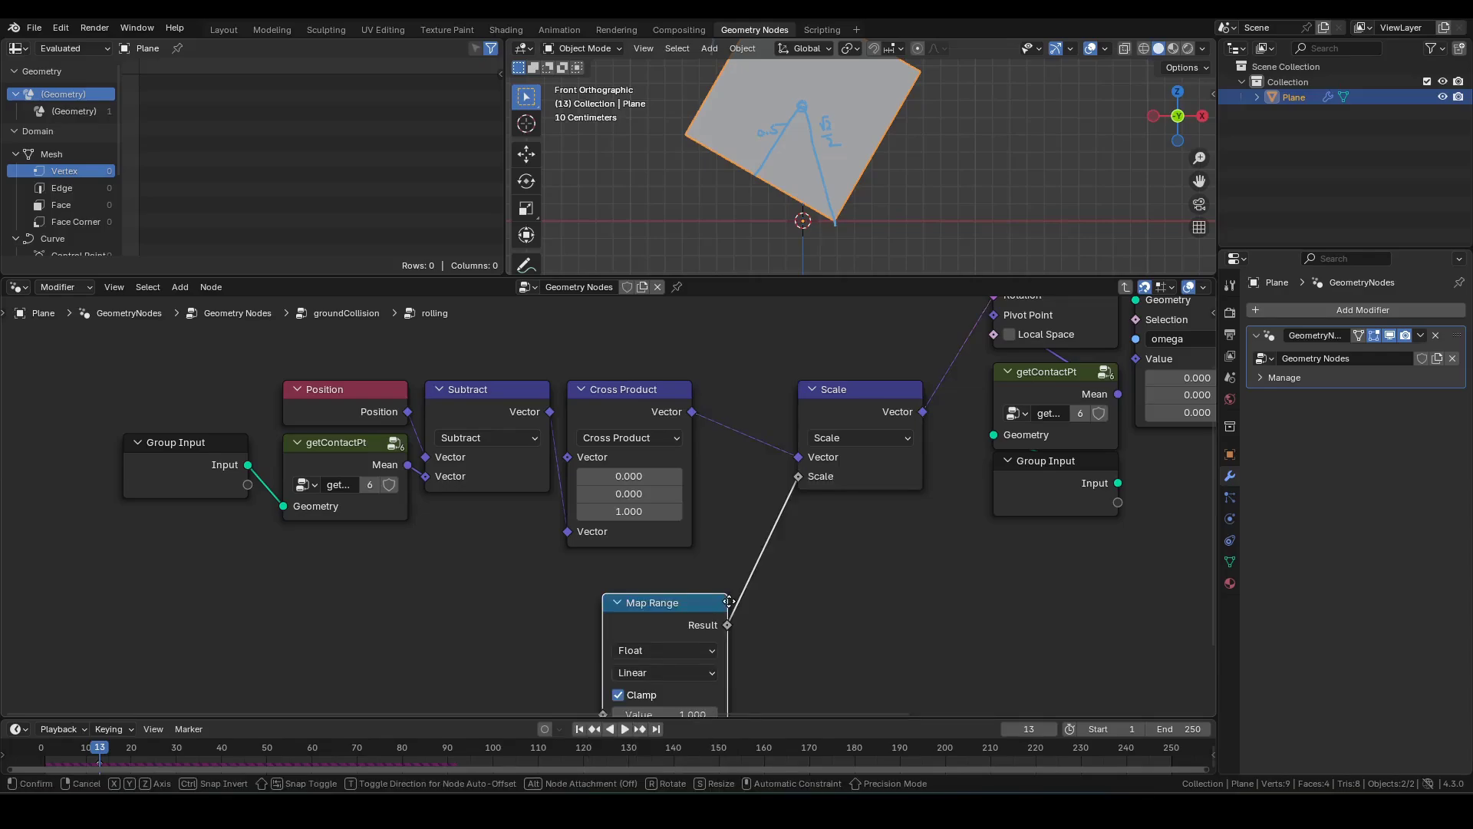
pyautogui.click(694, 567)
# Step: Move the Group Input, Position, getContactPt and Subtract nodes horizontally away from Cross Product to make room
pyautogui.moveTo(792, 637); pyautogui.dragTo(1029, 585, button='middle')
pyautogui.moveTo(750, 512); pyautogui.dragTo(319, 356)
pyautogui.press('g')
pyautogui.press('x')
pyautogui.click(408, 439)
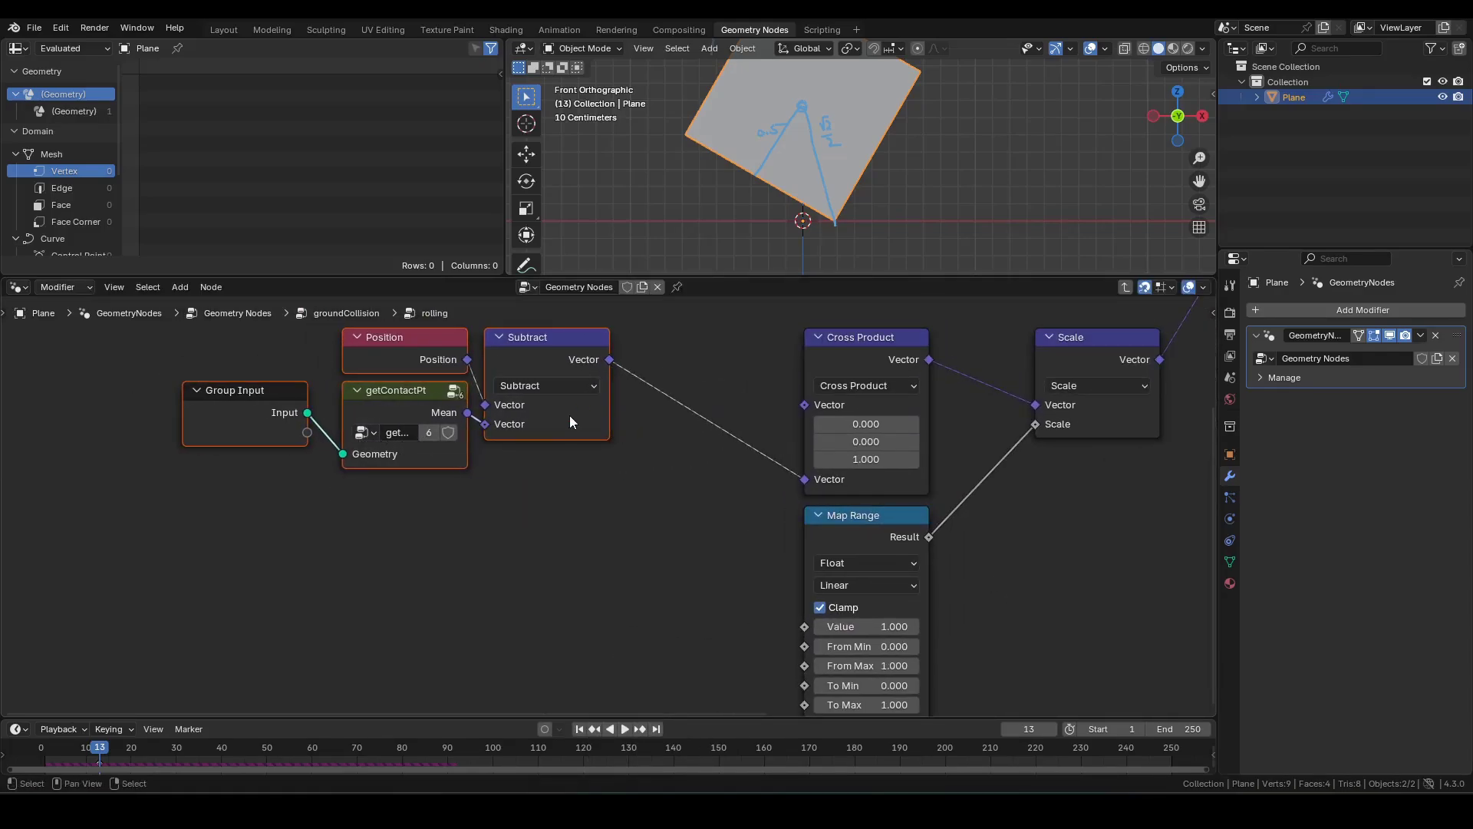
# Step: Separate the Subtract vector with a Separate XYZ node, link Z to the Map Range Value and hide the unused outputs
pyautogui.moveTo(610, 359); pyautogui.dragTo(657, 466)
pyautogui.write('se')
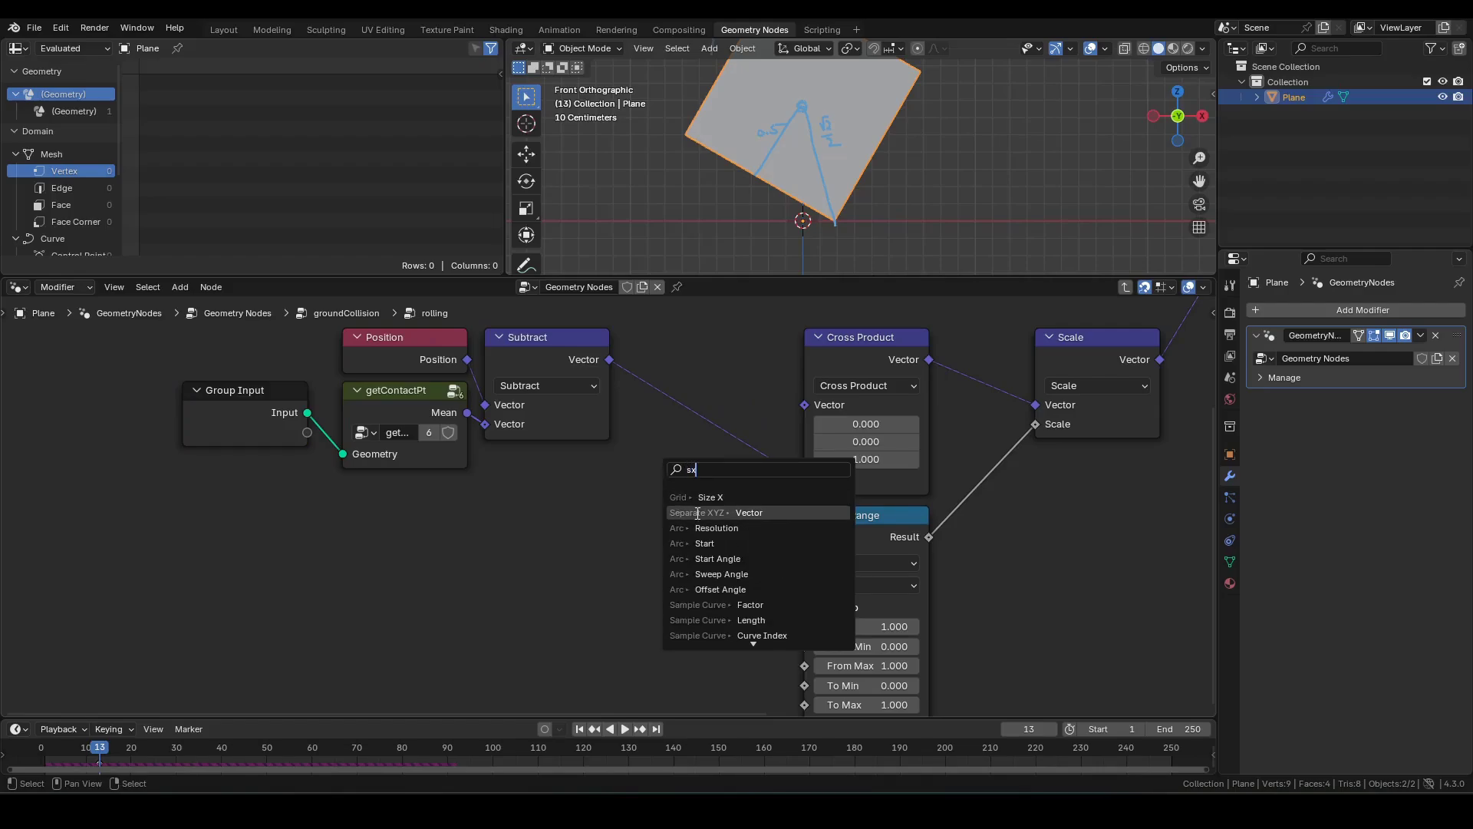
pyautogui.click(699, 511)
pyautogui.click(666, 579)
pyautogui.moveTo(751, 593); pyautogui.dragTo(803, 626)
pyautogui.moveTo(714, 554); pyautogui.dragTo(749, 536)
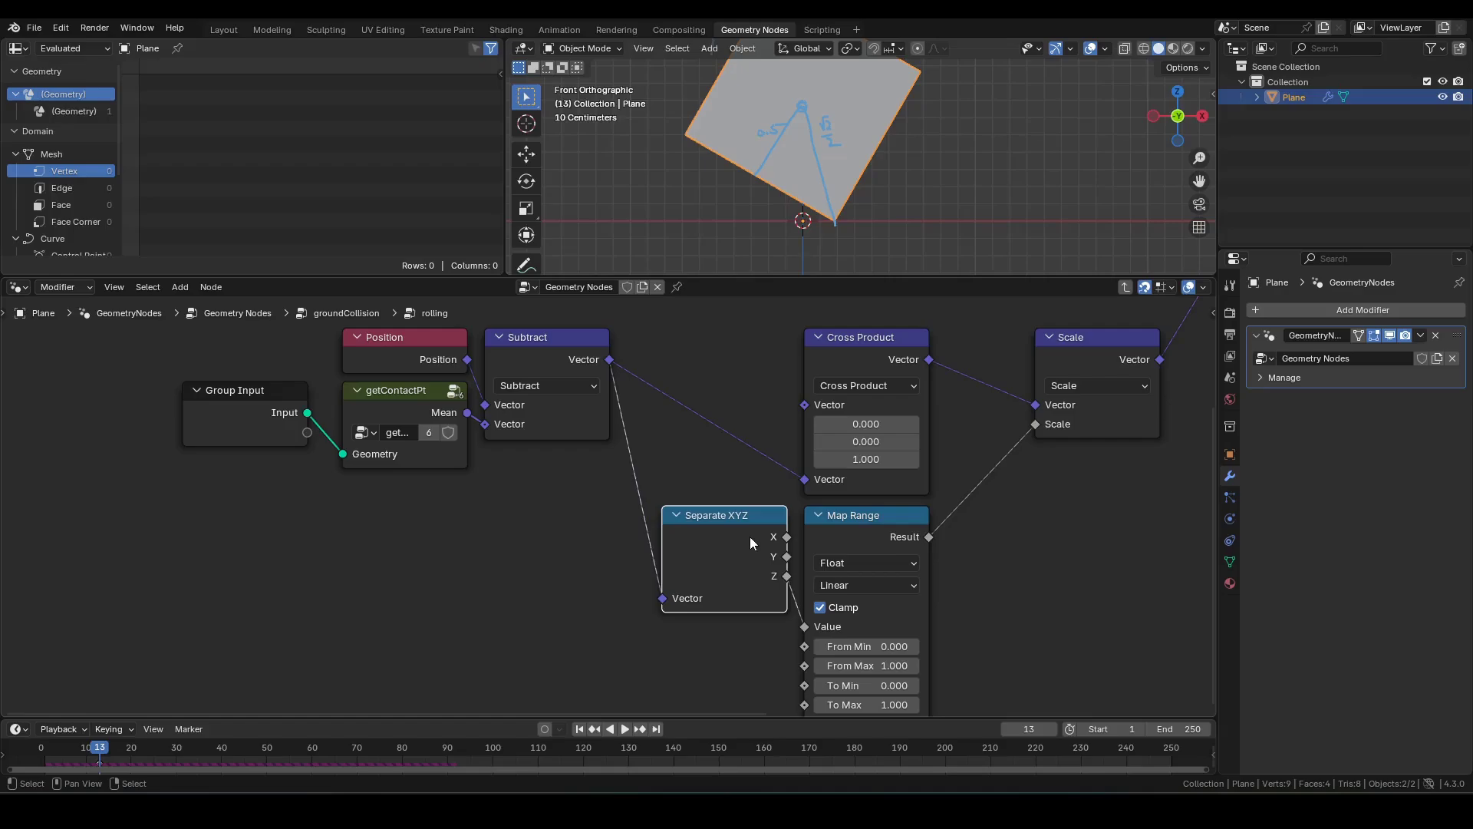
pyautogui.hotkey('ctrl', 'h')
# Step: Set the Map Range node's From Min to 0.5, From Max to sqrt(2)/2 and To Max to 0.5
pyautogui.moveTo(749, 536); pyautogui.dragTo(669, 438, button='middle')
pyautogui.click(798, 548)
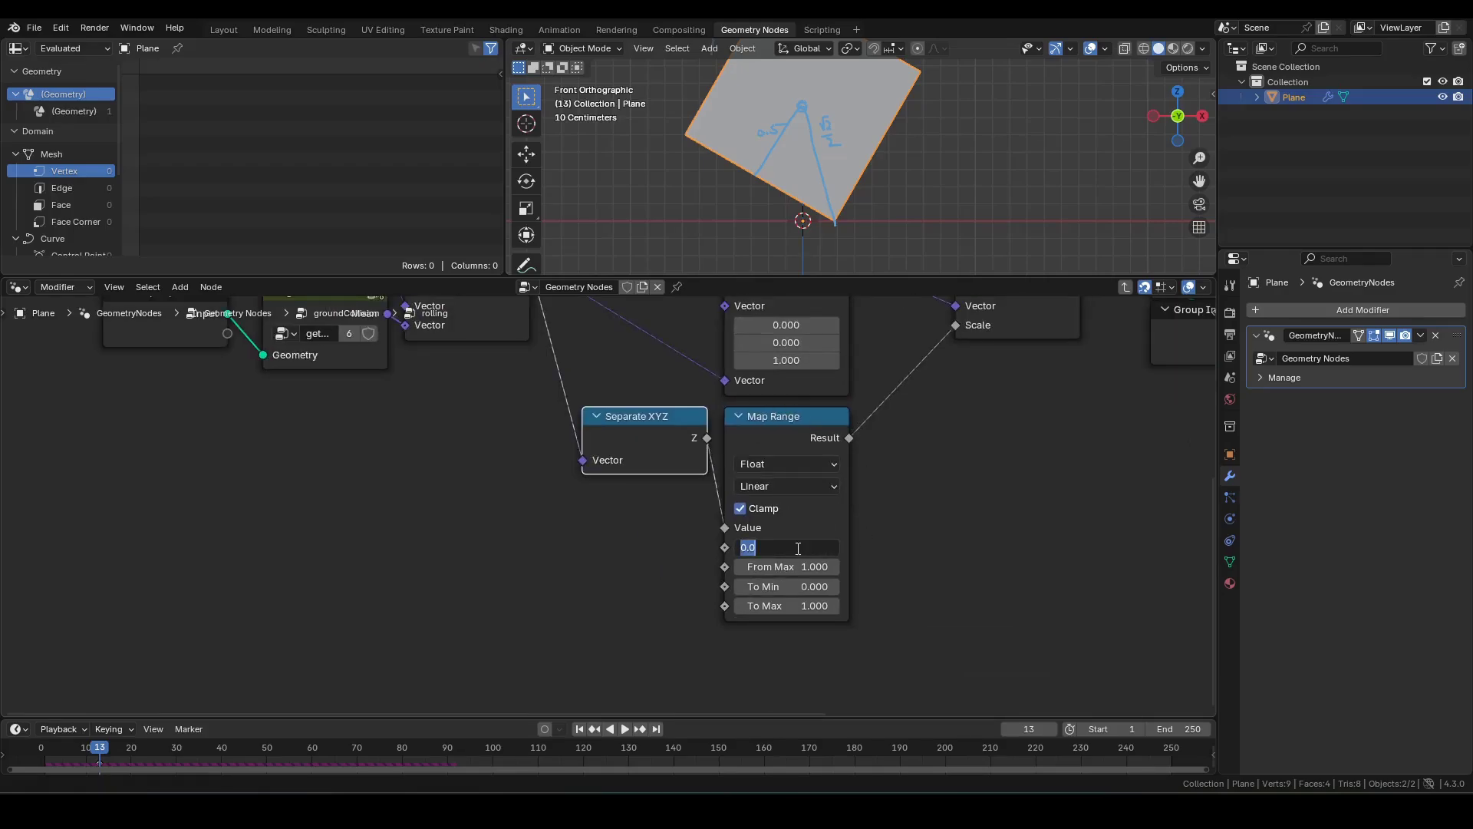
pyautogui.write('.5')
pyautogui.press('Tab')
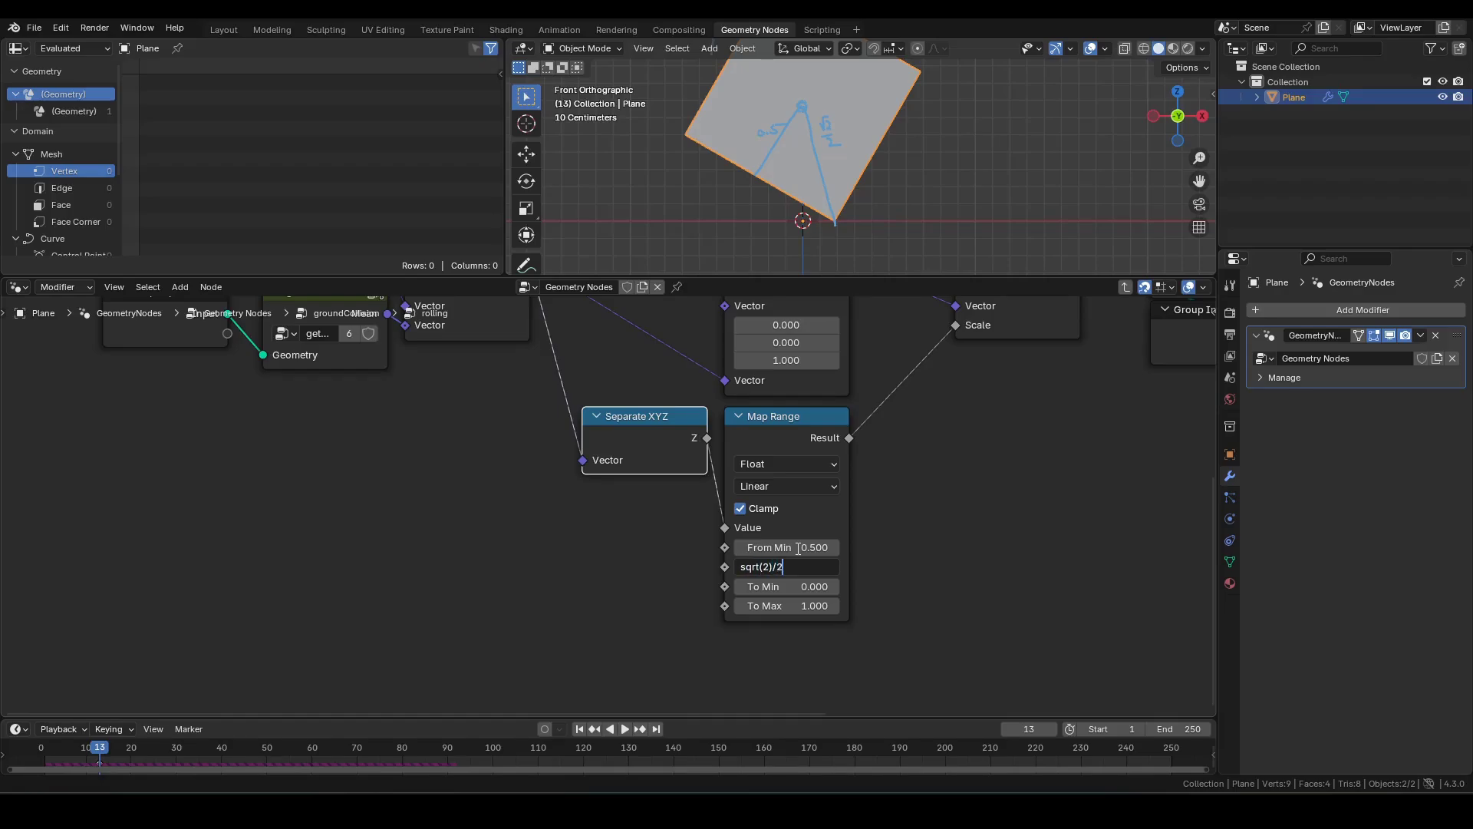
pyautogui.write('sqrt(2)/2')
pyautogui.press('Return')
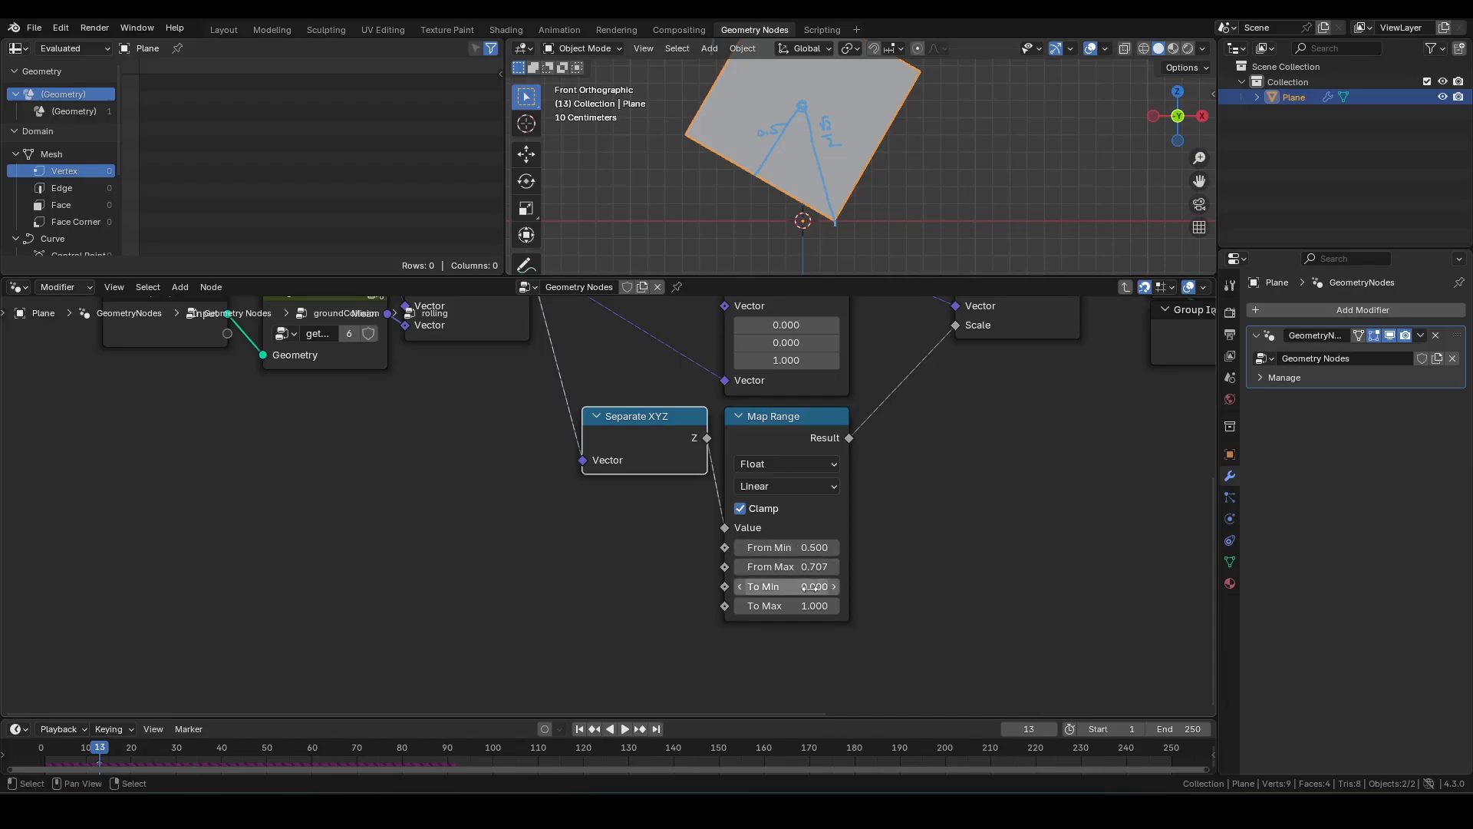
pyautogui.click(788, 608)
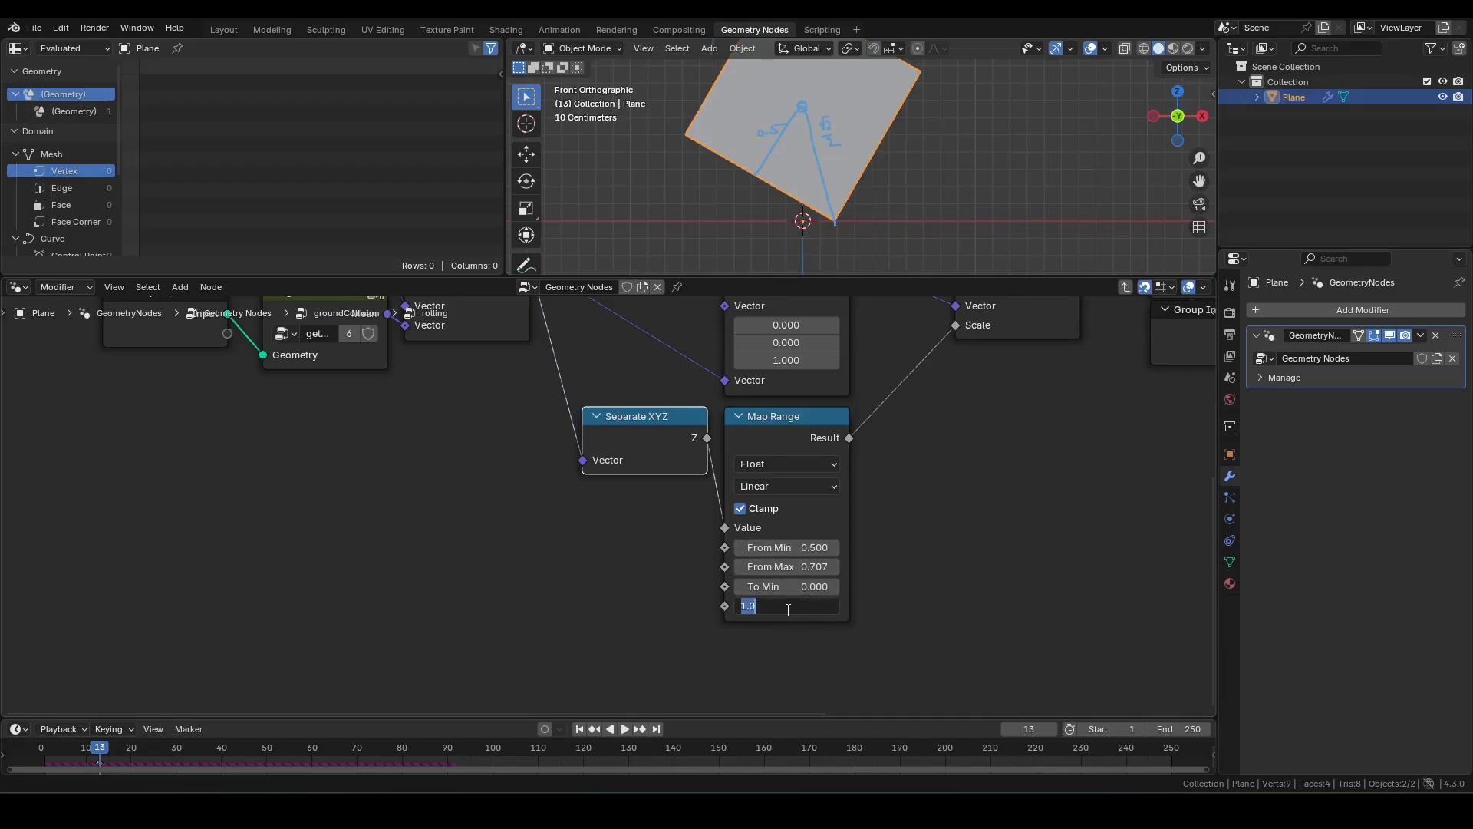
pyautogui.write('.5')
pyautogui.press('Return')
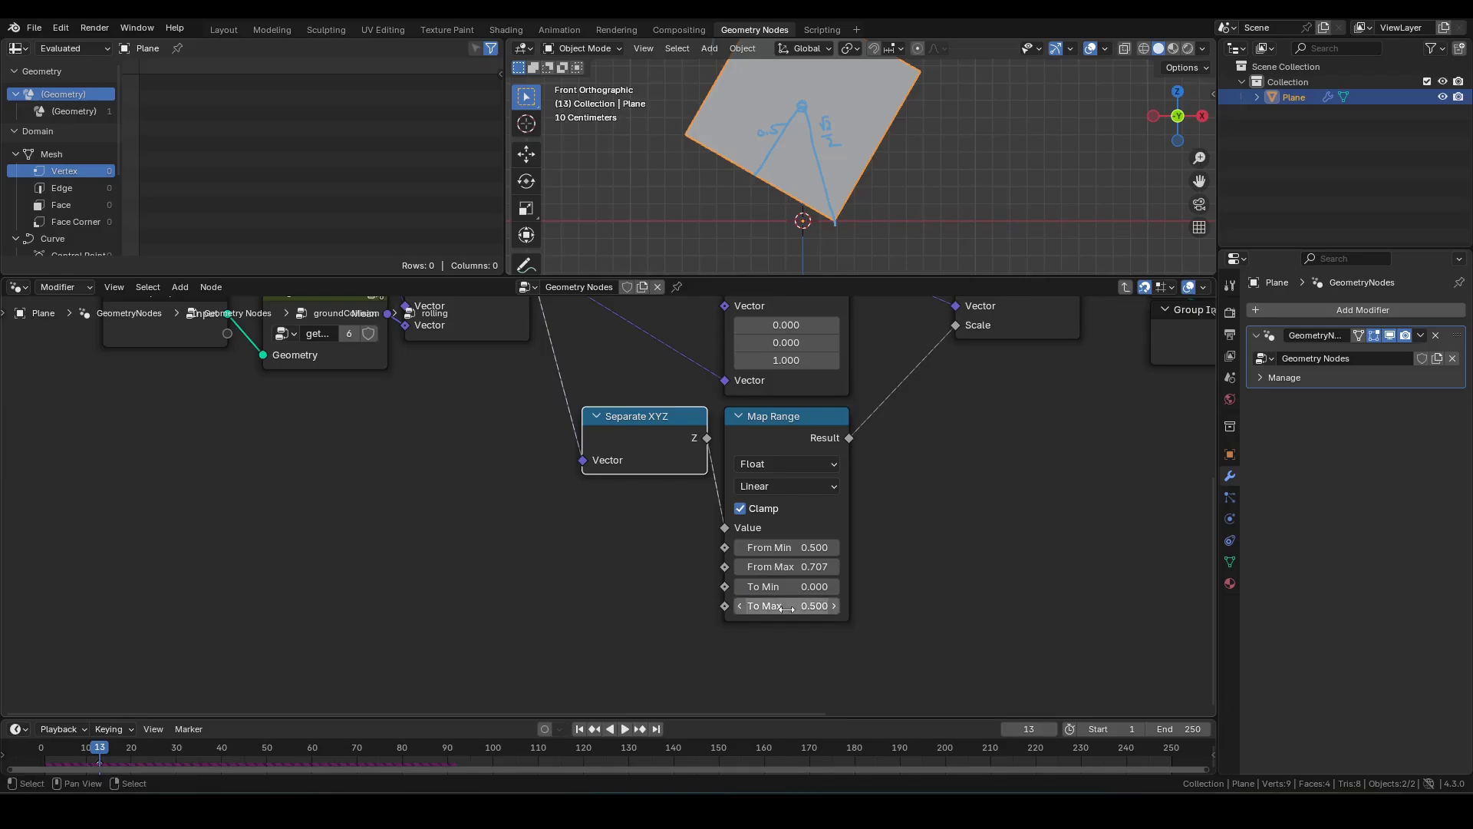
# Step: Maximize the 3D viewport and remove the annotation layer with the square's dimension sketch
pyautogui.scroll(-4, 768, 572)
pyautogui.moveTo(901, 540)
pyautogui.mouseDown(button='middle')
pyautogui.moveTo(933, 553)
pyautogui.moveTo(844, 633)
pyautogui.mouseUp(button='middle')
pyautogui.scroll(-3, 832, 215)
pyautogui.hotkey('ctrl', 'space')
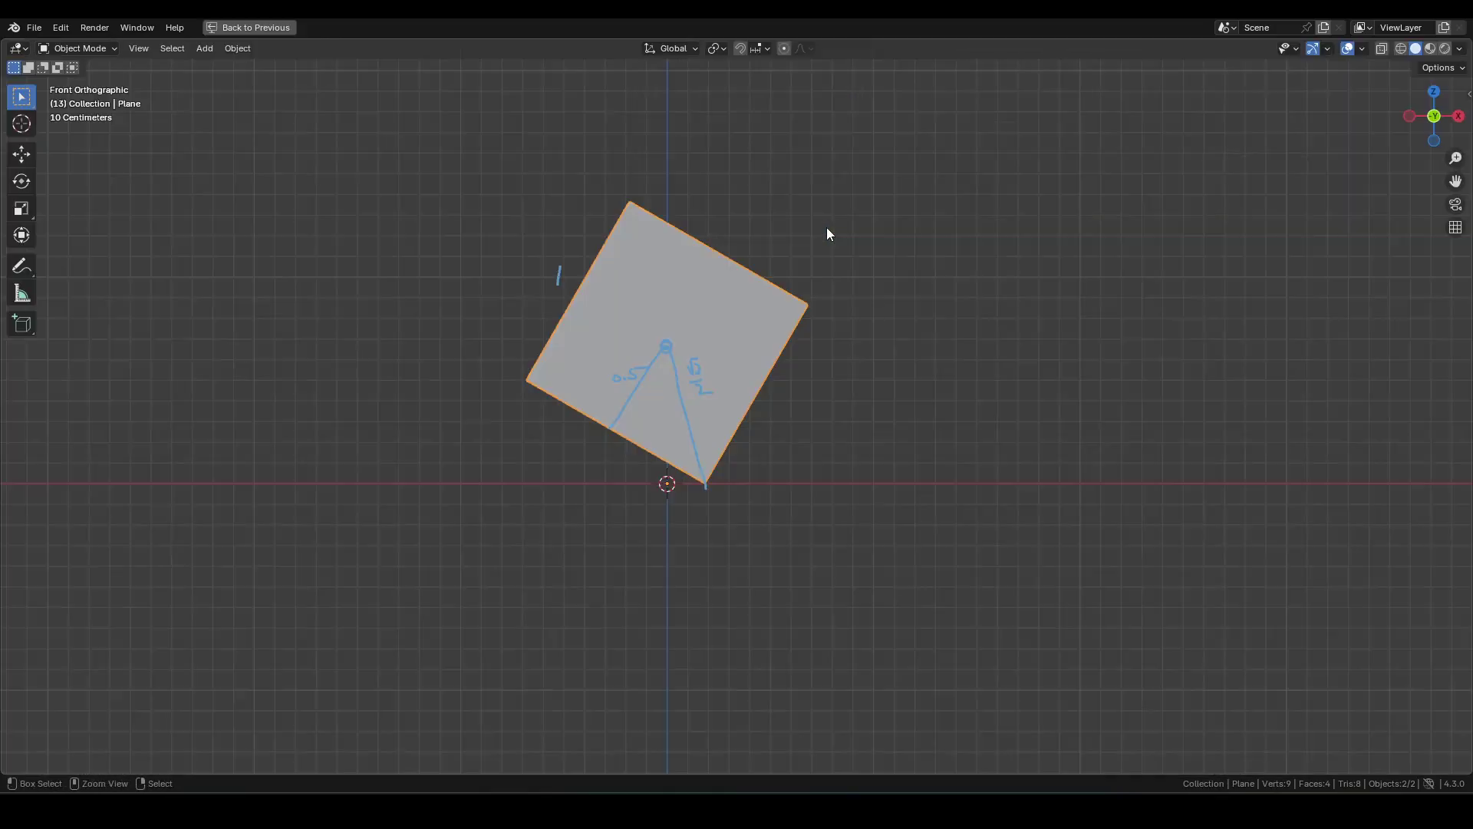
pyautogui.press('q')
pyautogui.click(789, 431)
# Step: Play the simulation from frame 1 to check how the square rolls, then restore the normal layout
pyautogui.keyDown('shift'); pyautogui.moveTo(809, 362); pyautogui.dragTo(925, 533, button='middle'); pyautogui.keyUp('shift')
pyautogui.hotkey('shift', 'Left')
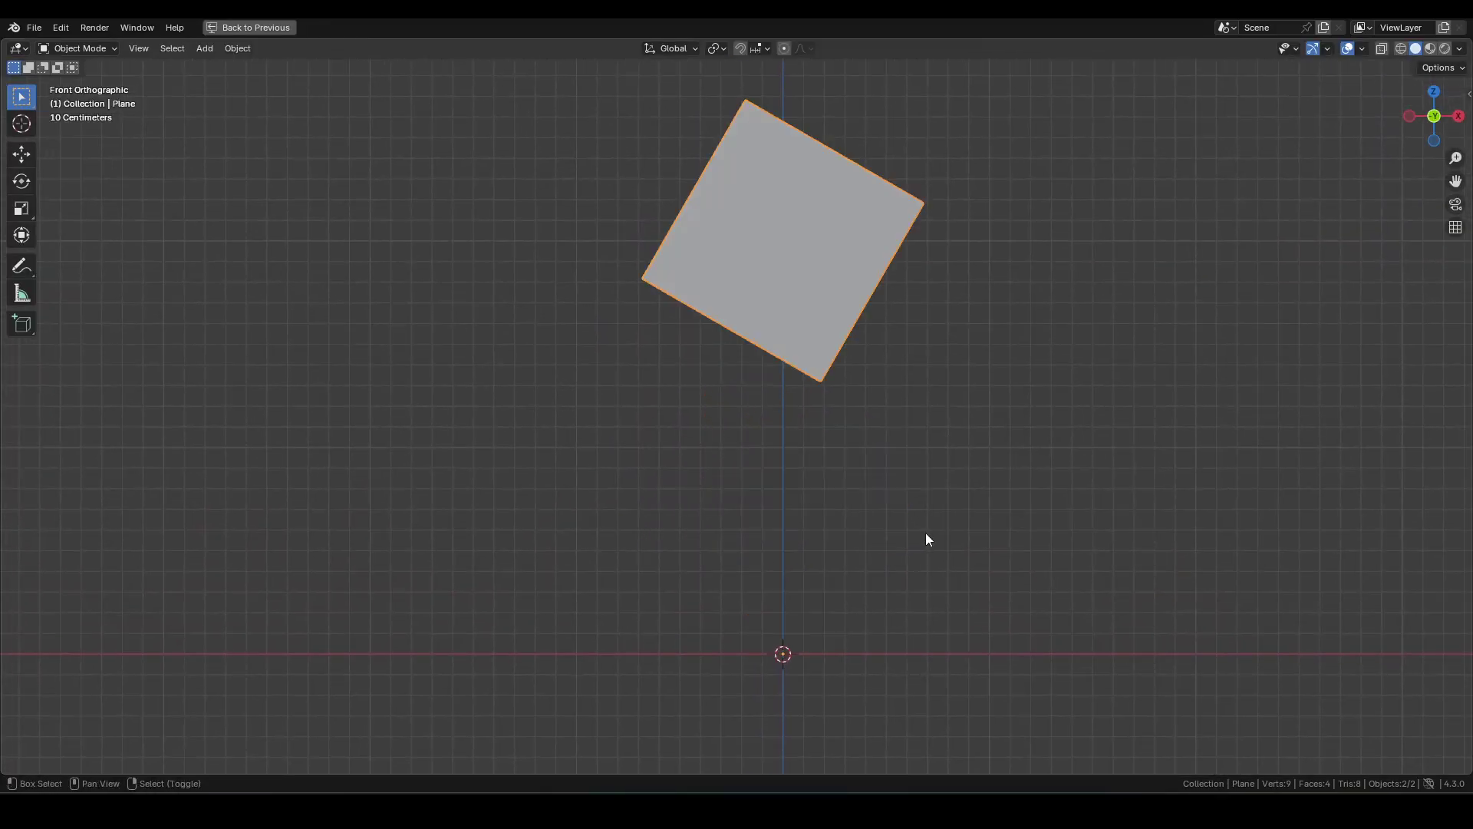
pyautogui.press('space')
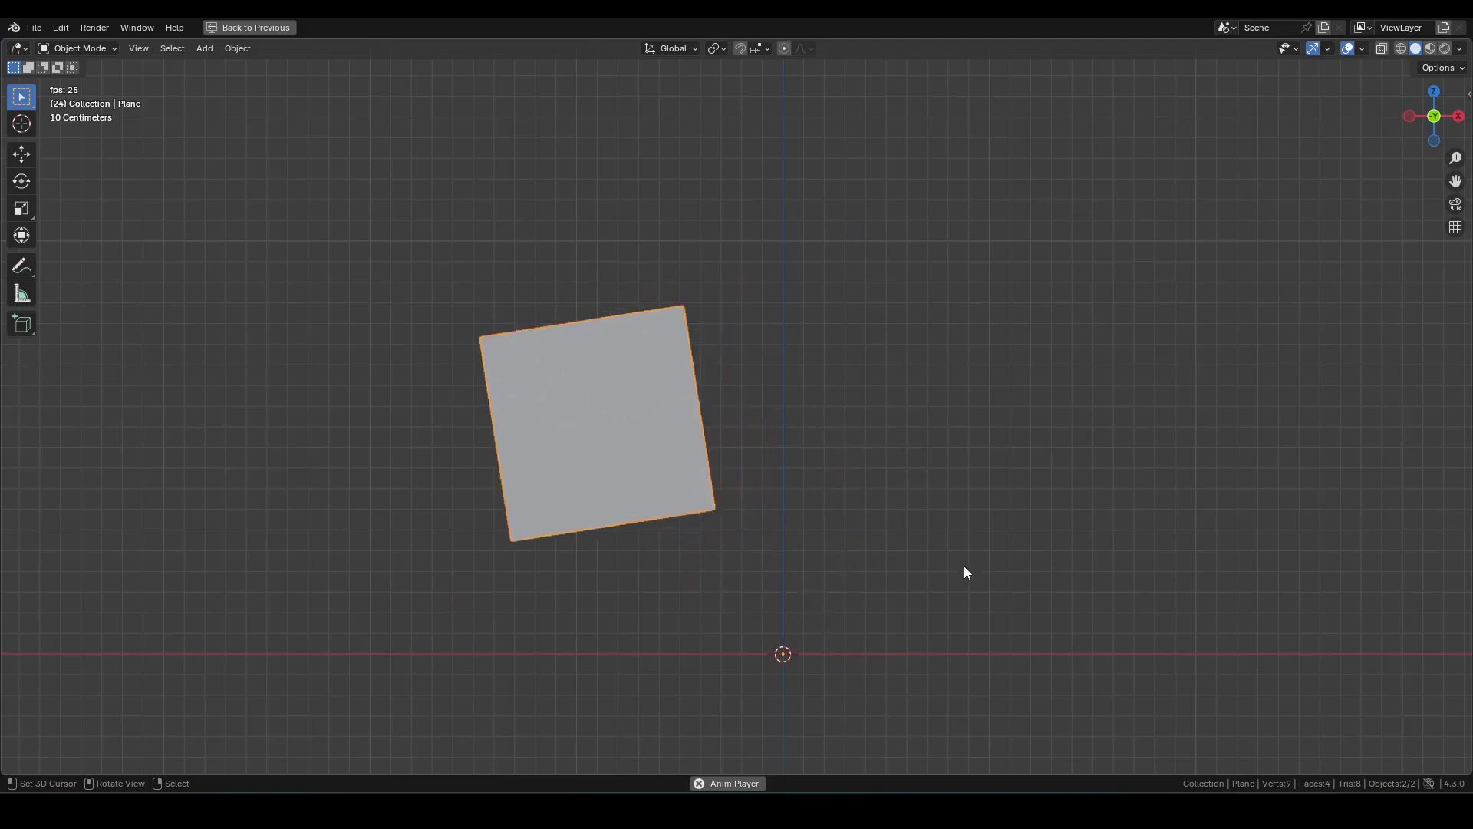
pyautogui.hotkey('ctrl', 'space')
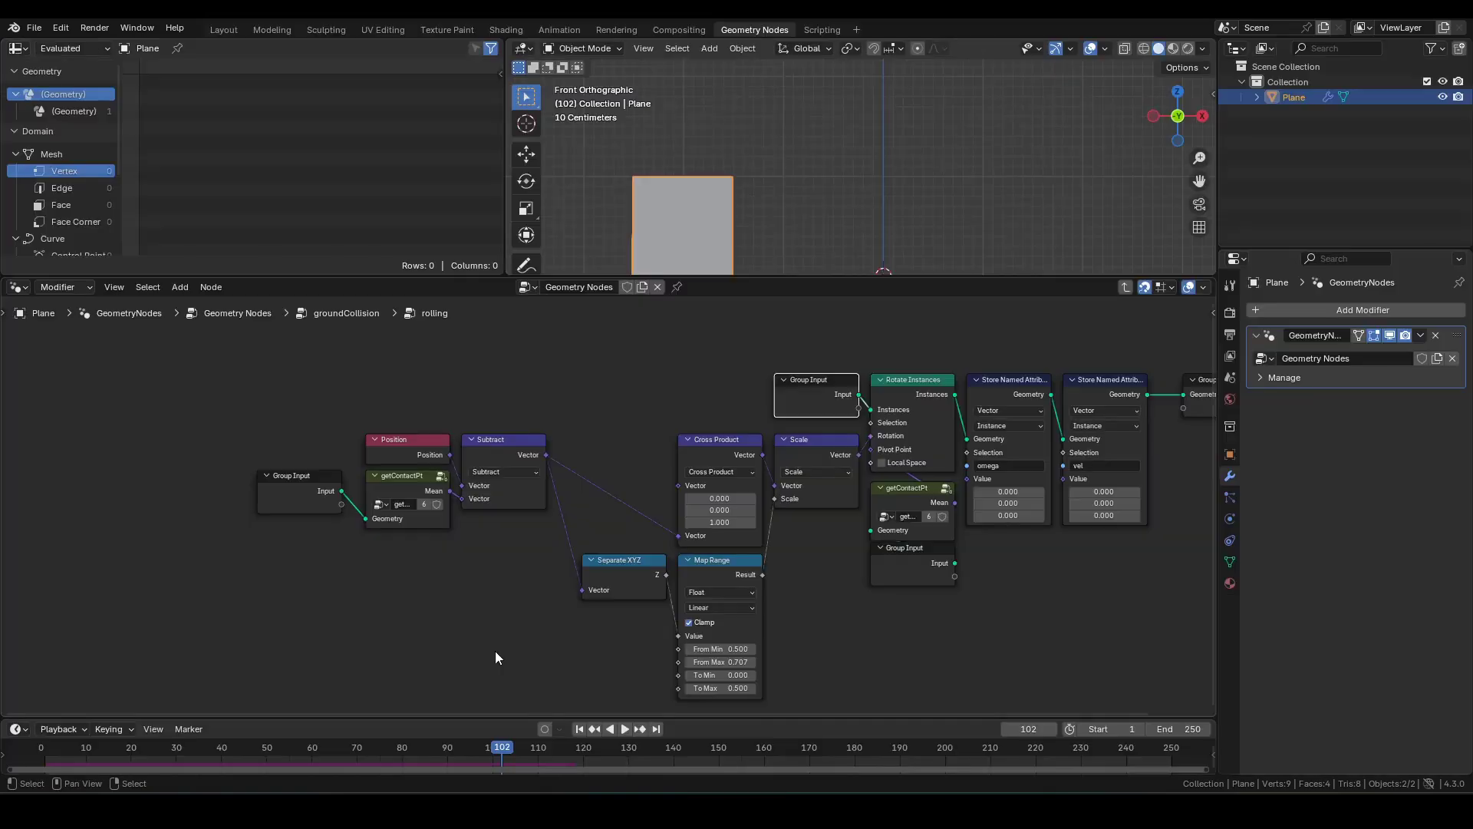
# Step: Look over the finished rolling node tree and exit it to the parent groundCollision group
pyautogui.moveTo(837, 544); pyautogui.dragTo(606, 544, button='middle')
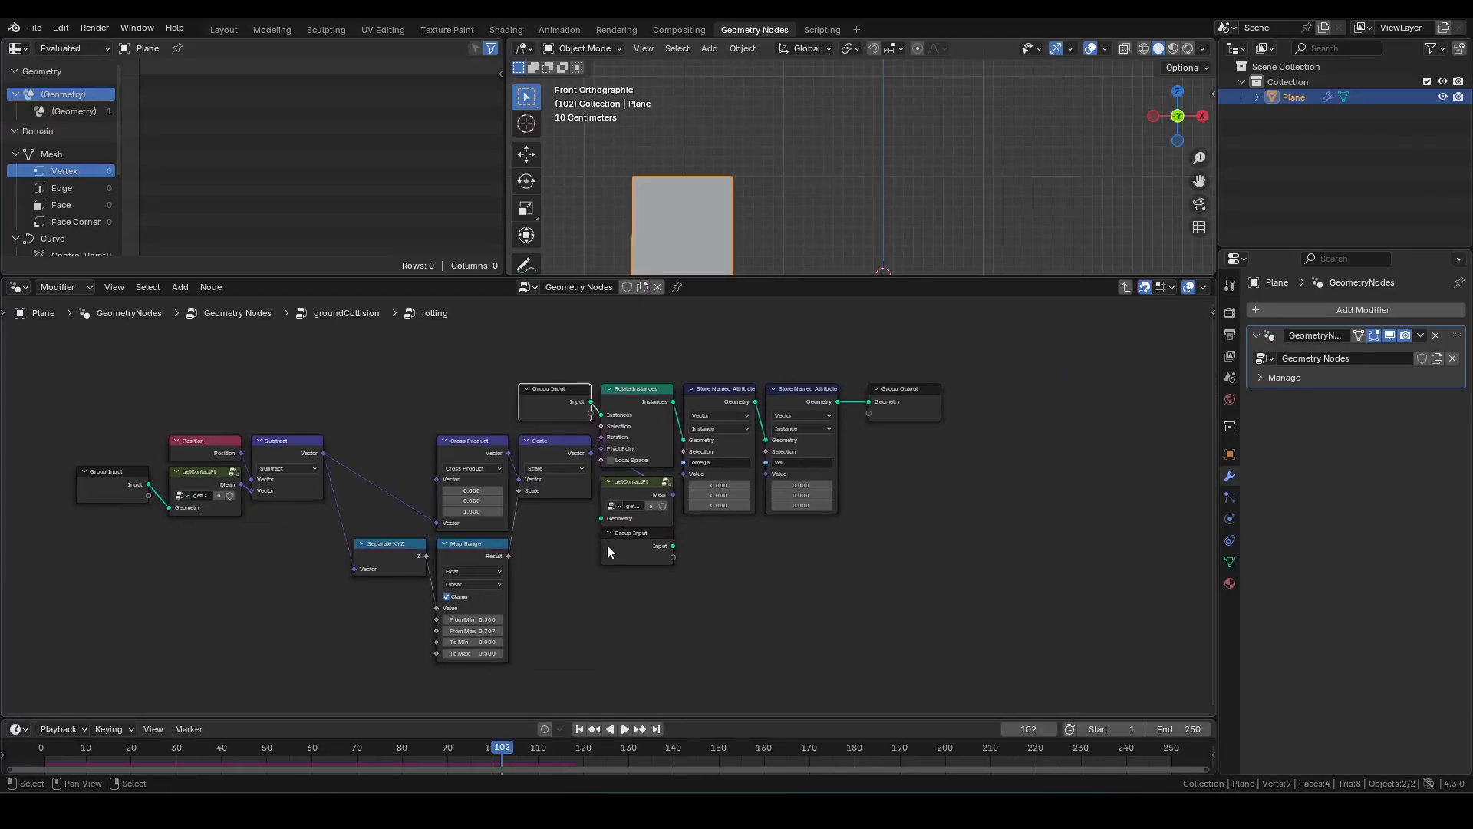
pyautogui.scroll(1, 620, 576)
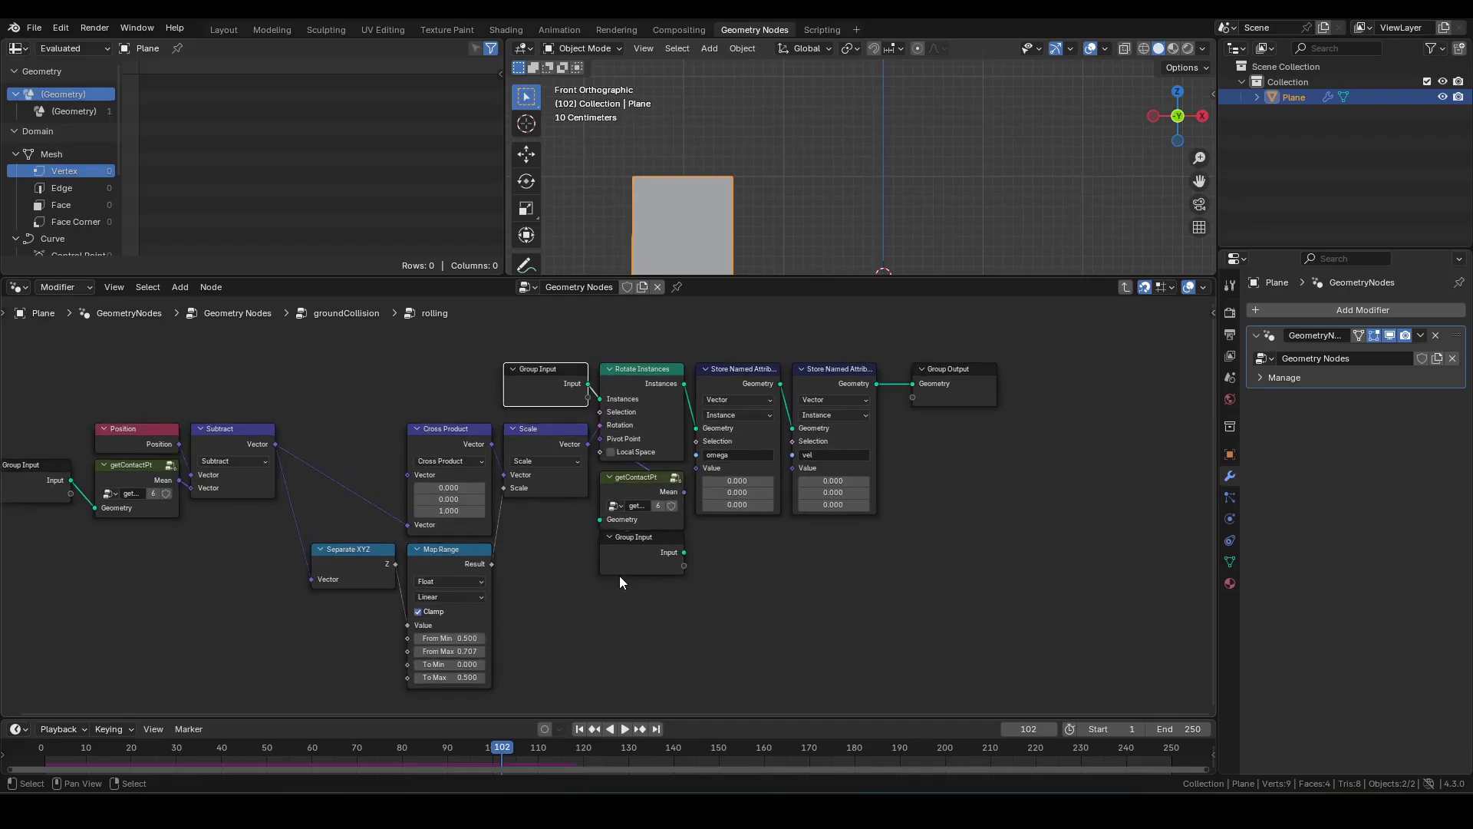
pyautogui.moveTo(632, 570); pyautogui.dragTo(778, 559, button='middle')
pyautogui.press('Tab')
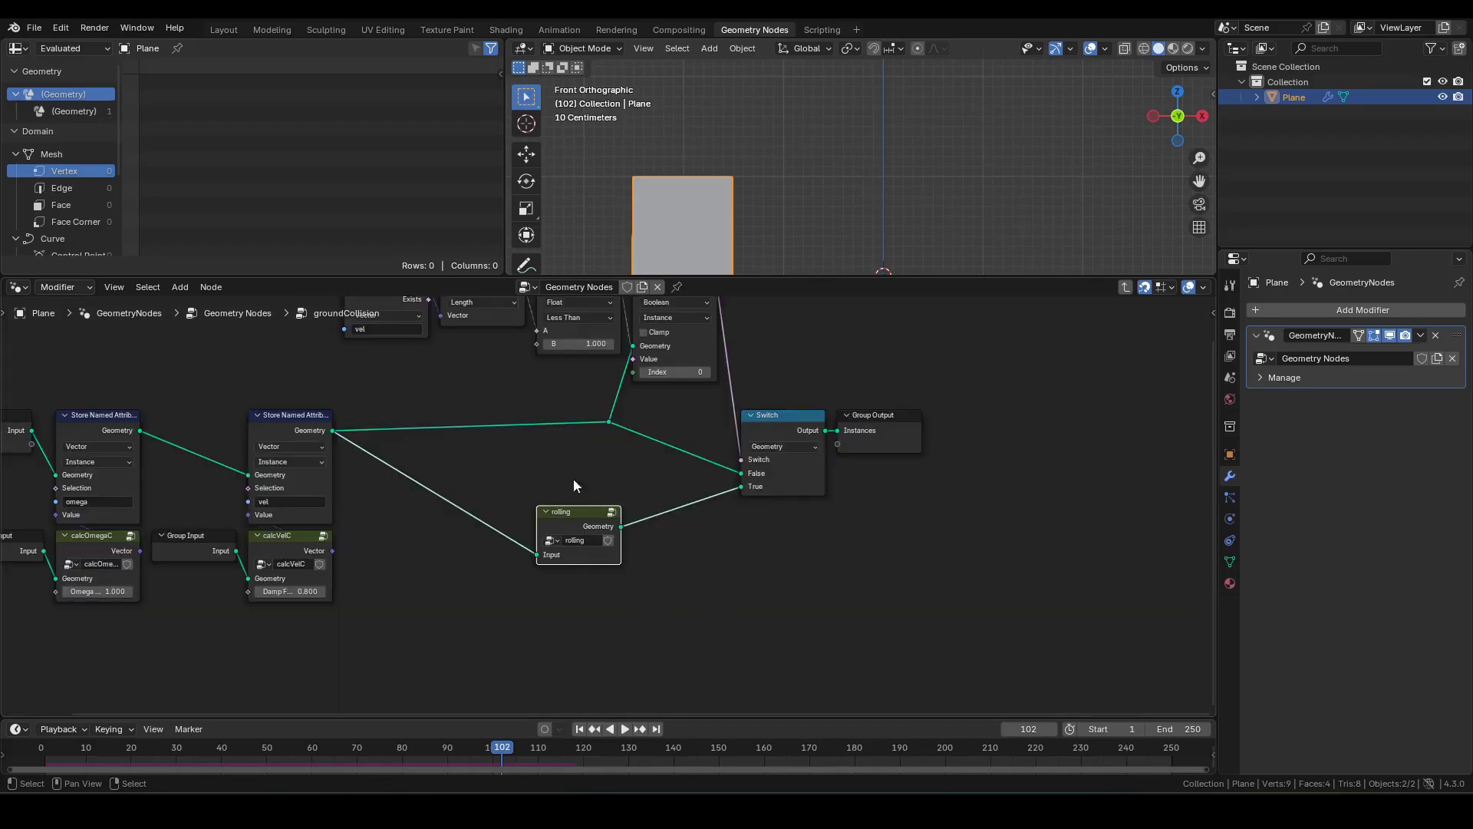
# Step: Tidy the groundCollision tree by rerouting the geometry link to Sample Index, Switch and rolling, and align the velocity-check nodes above them
pyautogui.moveTo(557, 467); pyautogui.dragTo(546, 454)
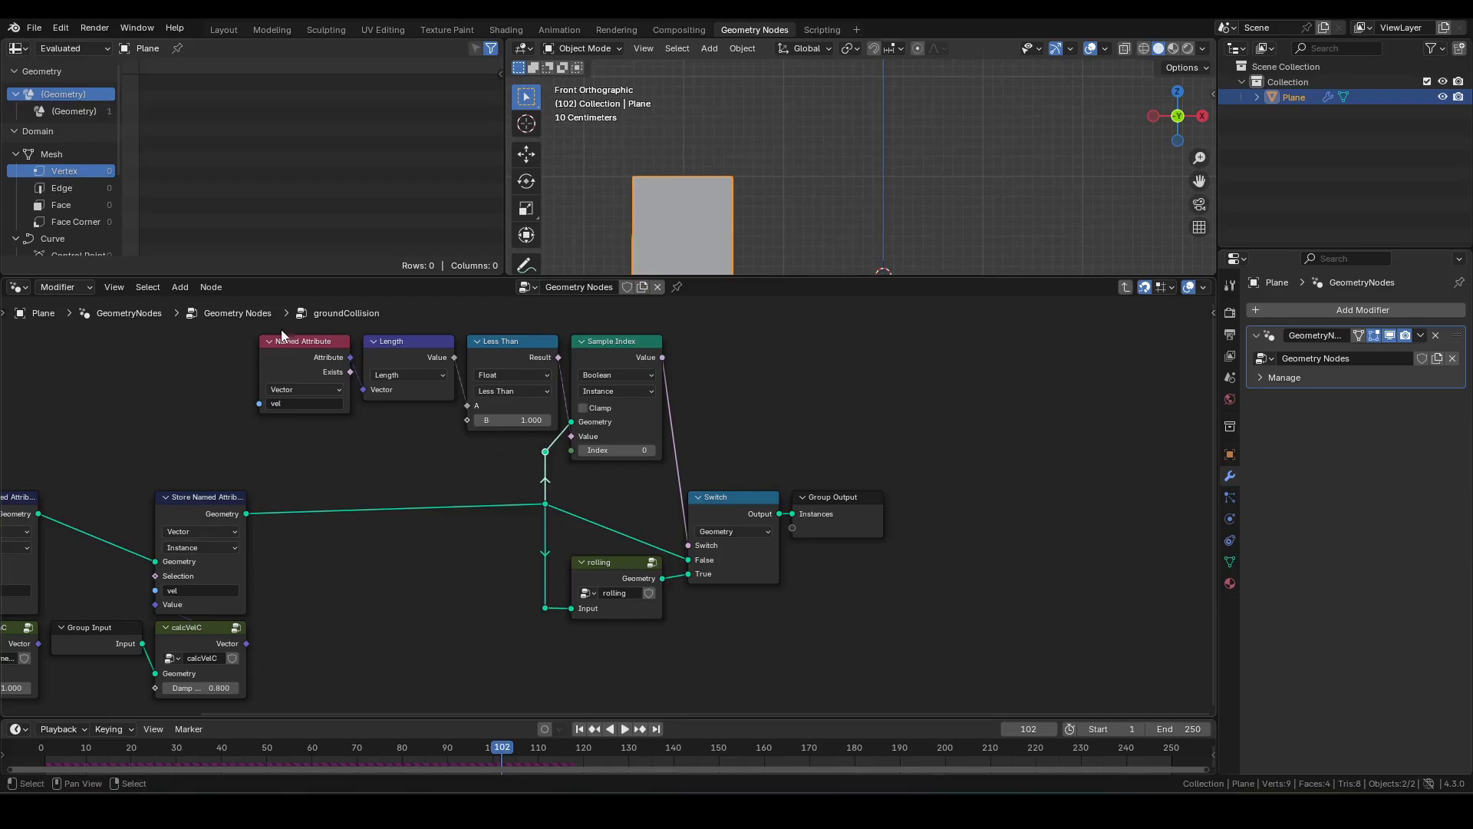
pyautogui.moveTo(281, 329); pyautogui.dragTo(893, 606)
pyautogui.press('g')
pyautogui.press('x')
pyautogui.click(620, 605)
pyautogui.moveTo(273, 506); pyautogui.dragTo(273, 520)
pyautogui.moveTo(454, 513); pyautogui.dragTo(847, 508, button='middle')
pyautogui.scroll(1, 847, 509)
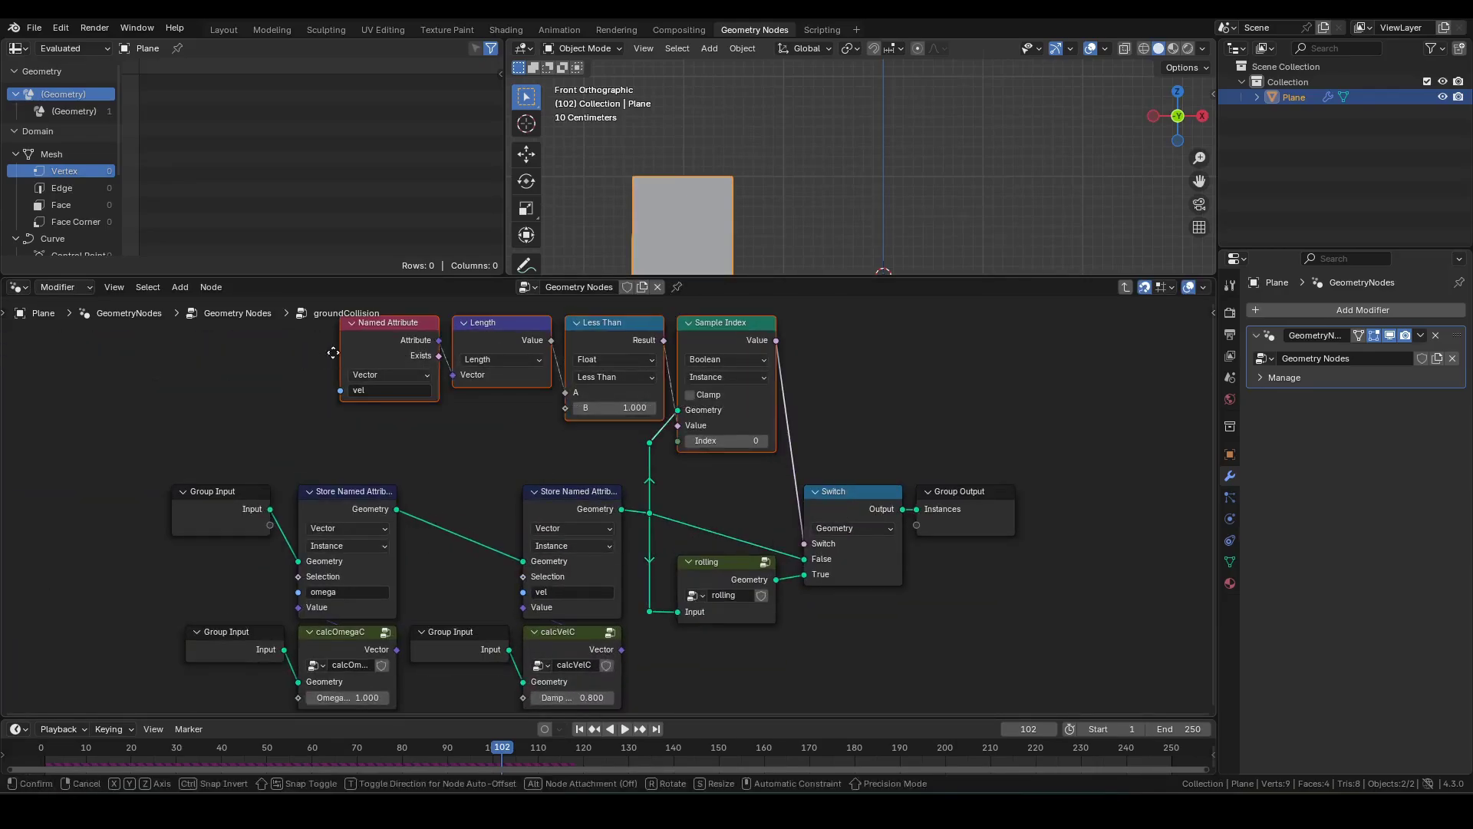
# Step: Exit to the main node tree and play the simulation from frame 1 until the square has landed
pyautogui.hotkey('shift', 'Left')
pyautogui.press('Tab')
pyautogui.scroll(-7, 868, 479)
pyautogui.moveTo(564, 538); pyautogui.dragTo(816, 504, button='middle')
pyautogui.moveTo(893, 563); pyautogui.dragTo(788, 560, button='middle')
pyautogui.press('space')
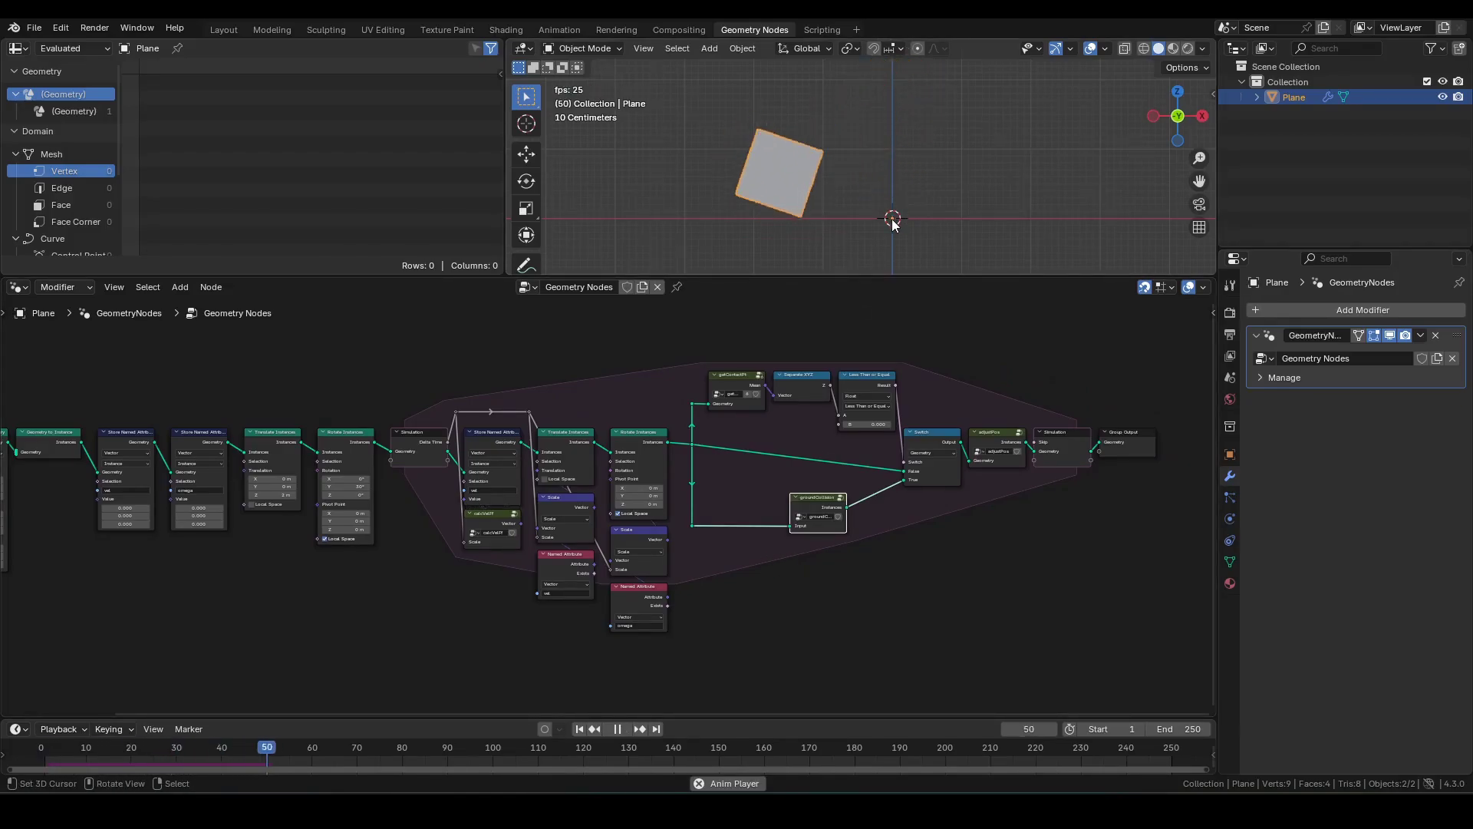
pyautogui.press('space')
# Step: Set the Z translation of the Translate Instances node before the simulation zone to 5 m
pyautogui.scroll(9, 518, 647)
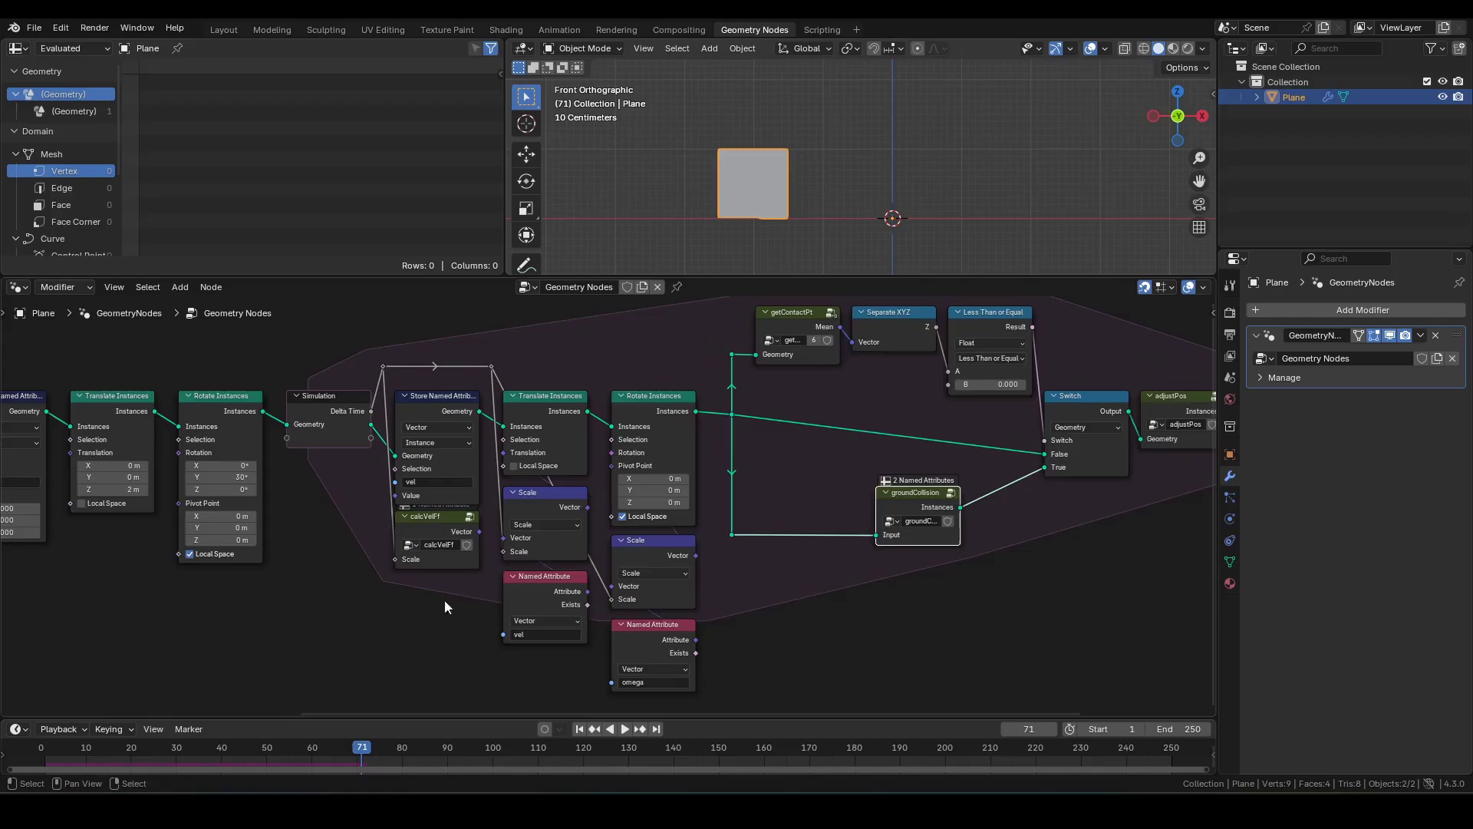
pyautogui.moveTo(253, 561); pyautogui.dragTo(911, 566, button='middle')
pyautogui.scroll(3, 575, 457)
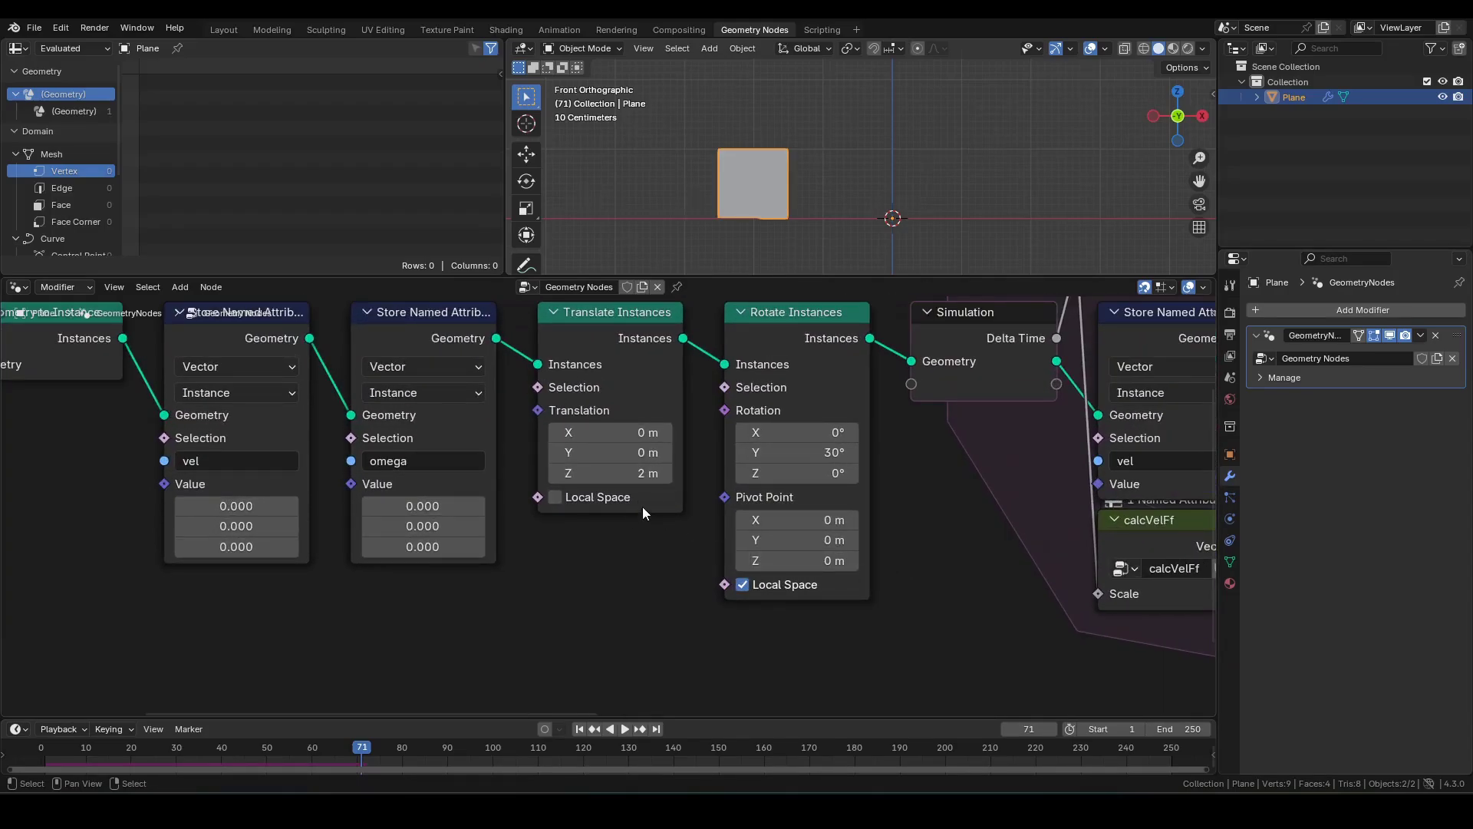
pyautogui.click(636, 478)
pyautogui.press('Return')
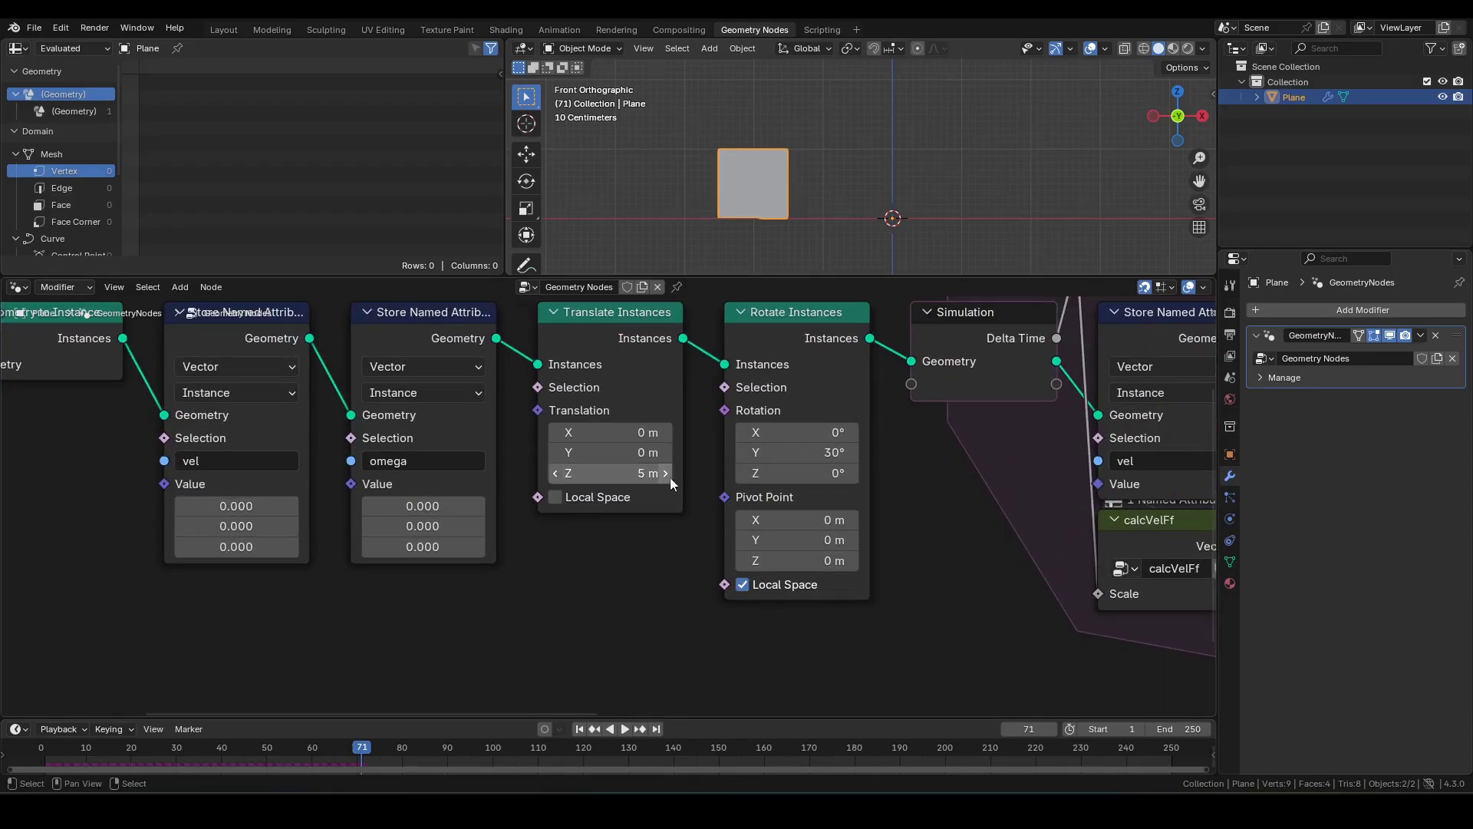
# Step: Return to frame 1 and set the Y rotation of the Rotate Instances node before the simulation zone to 51.1°
pyautogui.scroll(-4, 959, 200)
pyautogui.keyDown('shift'); pyautogui.moveTo(981, 144); pyautogui.dragTo(926, 172, button='middle'); pyautogui.keyUp('shift')
pyautogui.hotkey('shift', 'Left')
pyautogui.moveTo(820, 452); pyautogui.dragTo(848, 452)
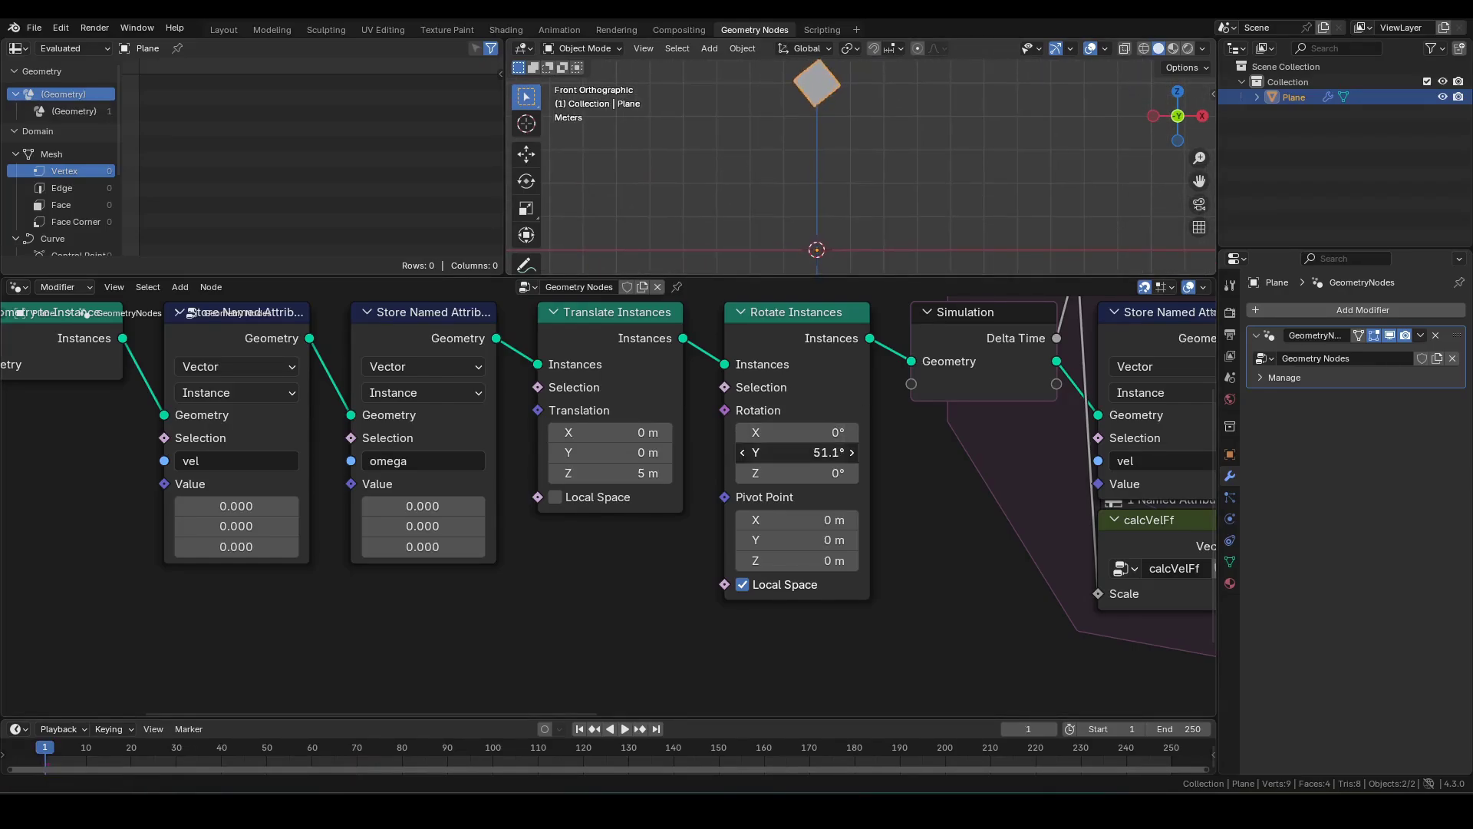
# Step: Play the simulation, watch the square bounce and roll in a maximized viewport, then stop playback and restore the layout
pyautogui.press('space')
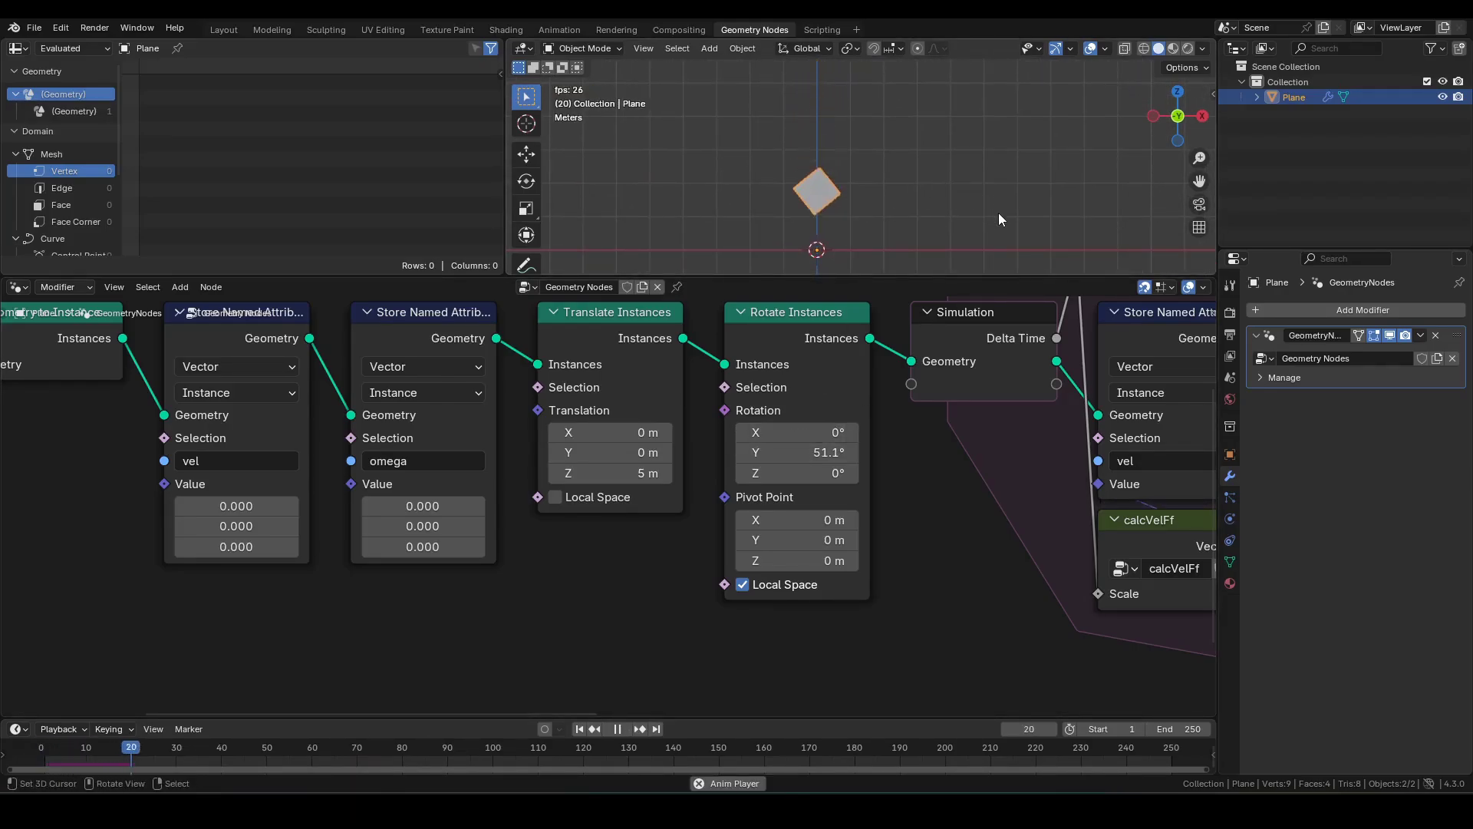
pyautogui.scroll(-1, 1059, 227)
pyautogui.keyDown('shift'); pyautogui.moveTo(1070, 219); pyautogui.dragTo(992, 202, button='middle'); pyautogui.keyUp('shift')
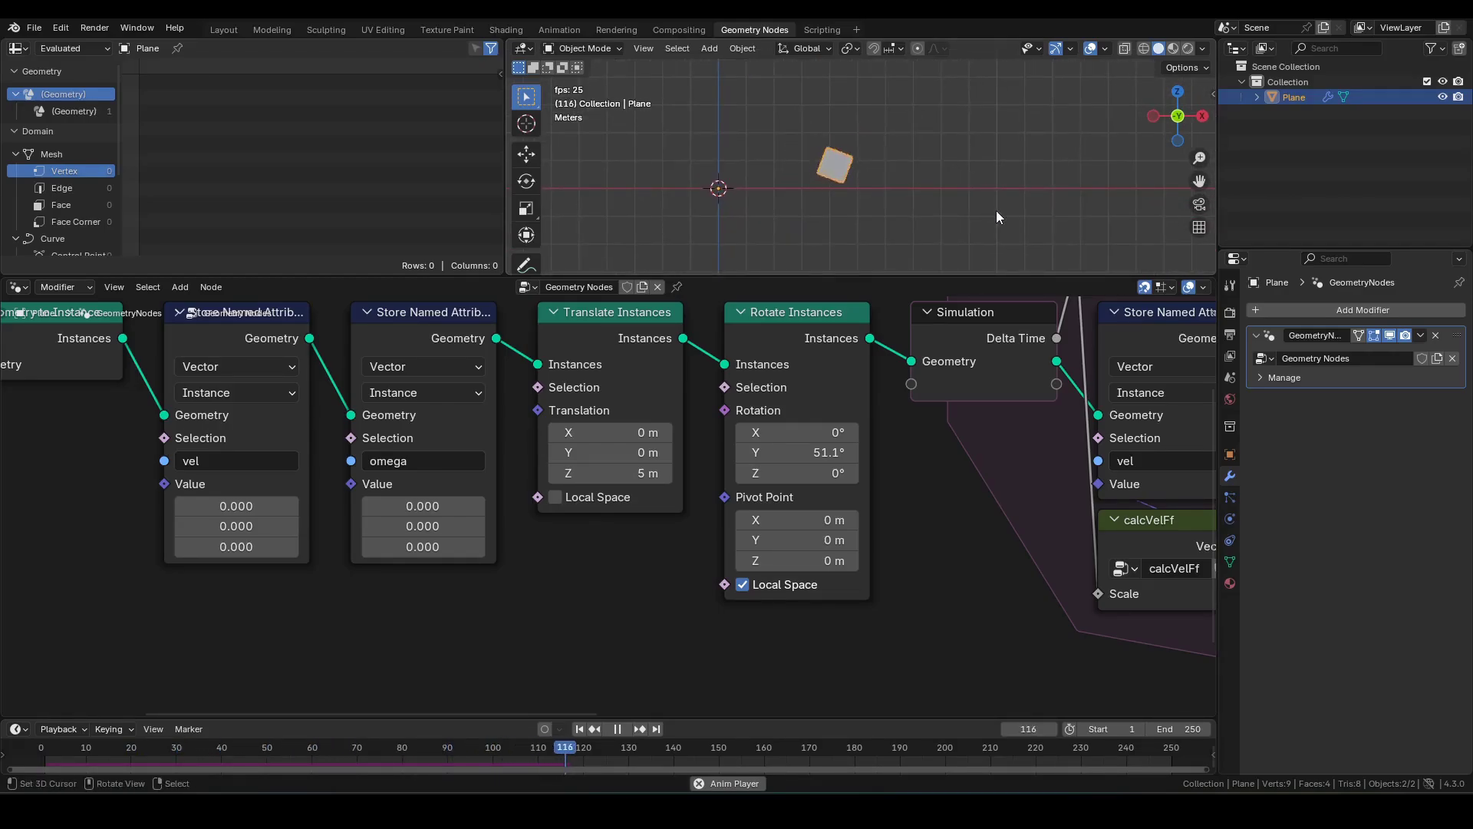
pyautogui.scroll(1, 997, 211)
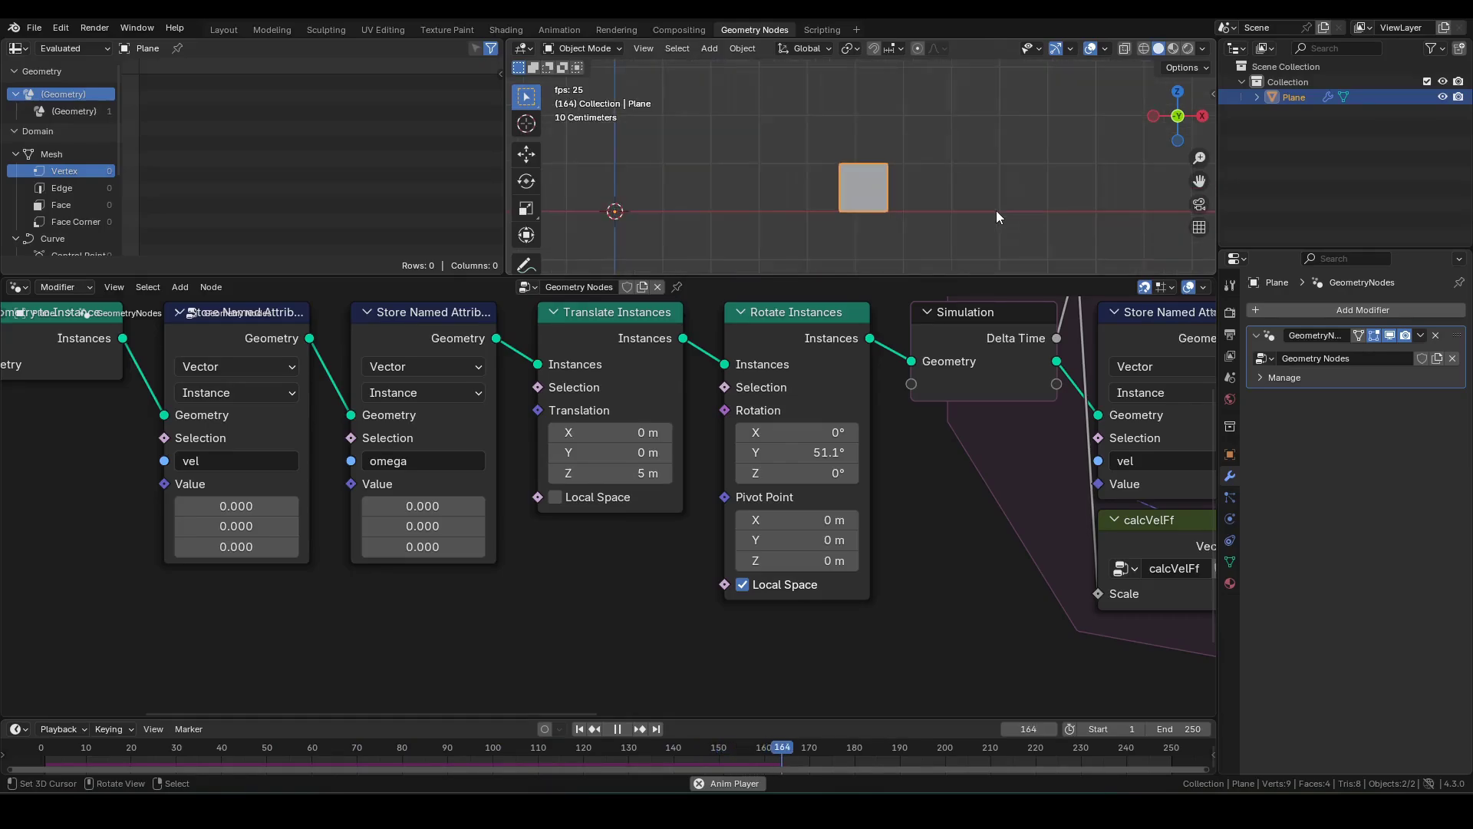
pyautogui.hotkey('ctrl', 'space')
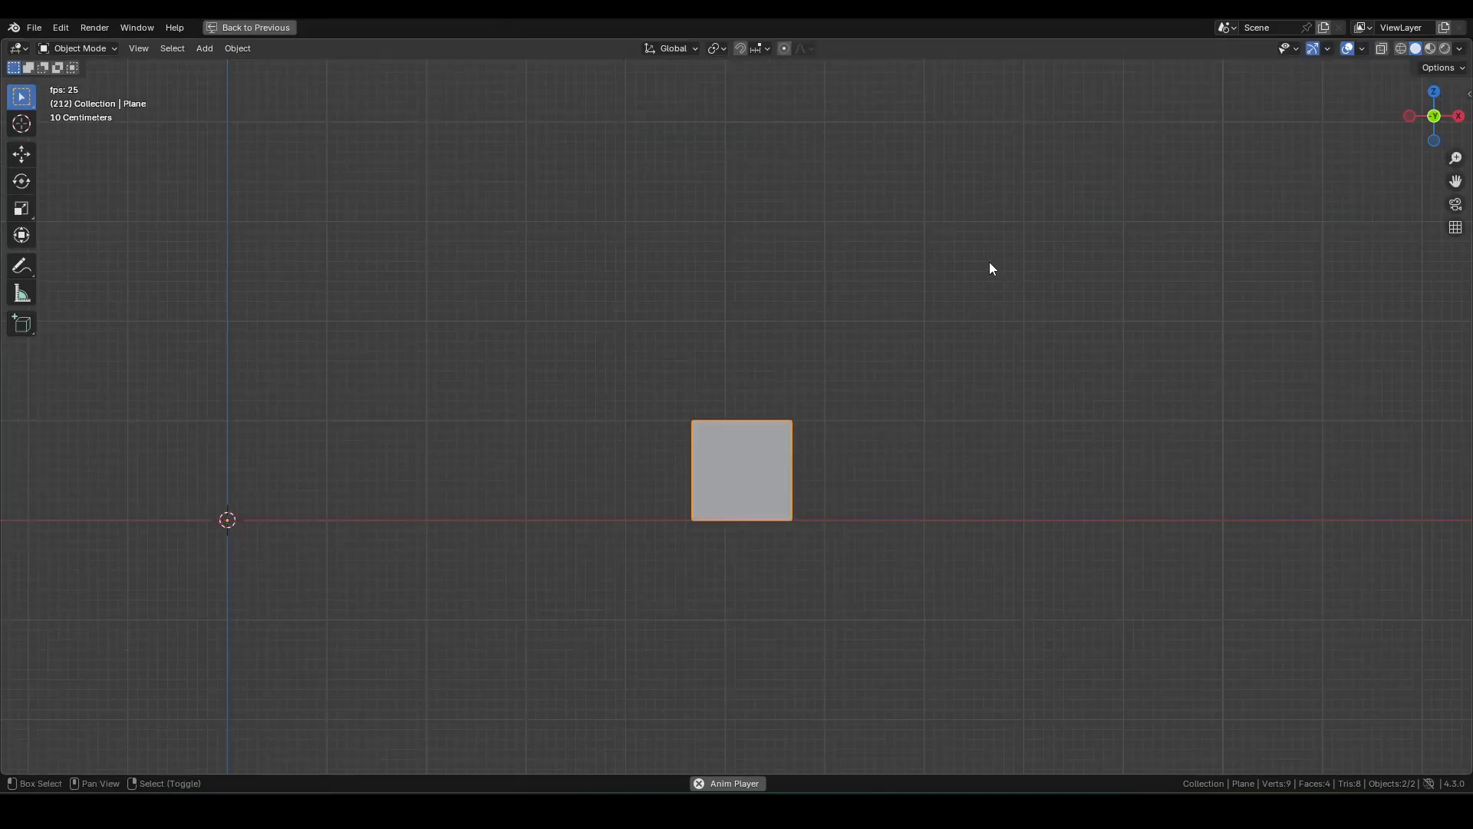
pyautogui.keyDown('shift'); pyautogui.moveTo(852, 315); pyautogui.dragTo(954, 428, button='middle'); pyautogui.keyUp('shift')
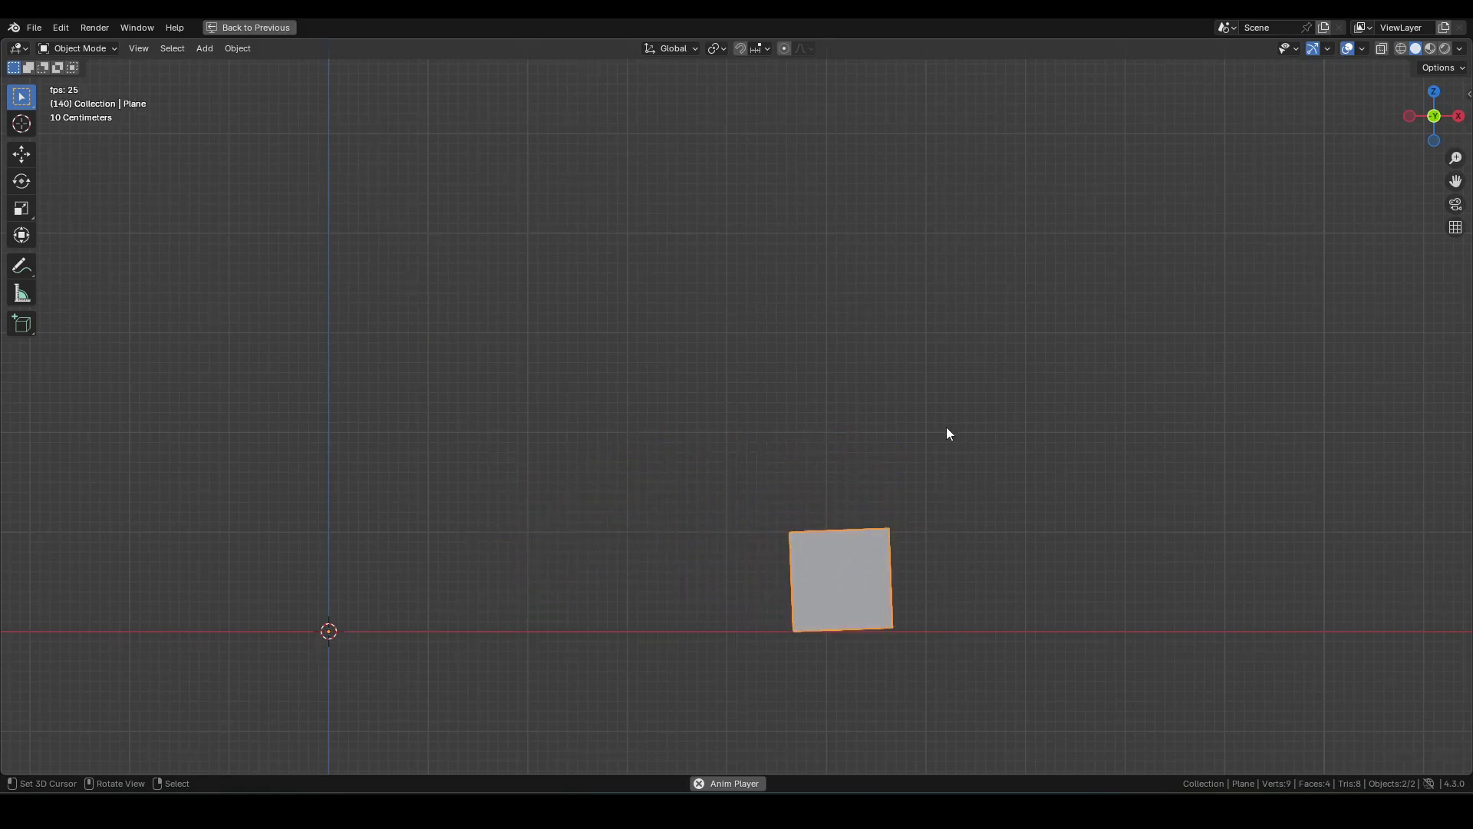
pyautogui.press('space')
pyautogui.hotkey('ctrl', 'space')
# Step: Move the Grid, Transform Geometry and Geometry to Instance nodes away from the vel Store Named Attribute node to make room
pyautogui.scroll(-5, 1010, 449)
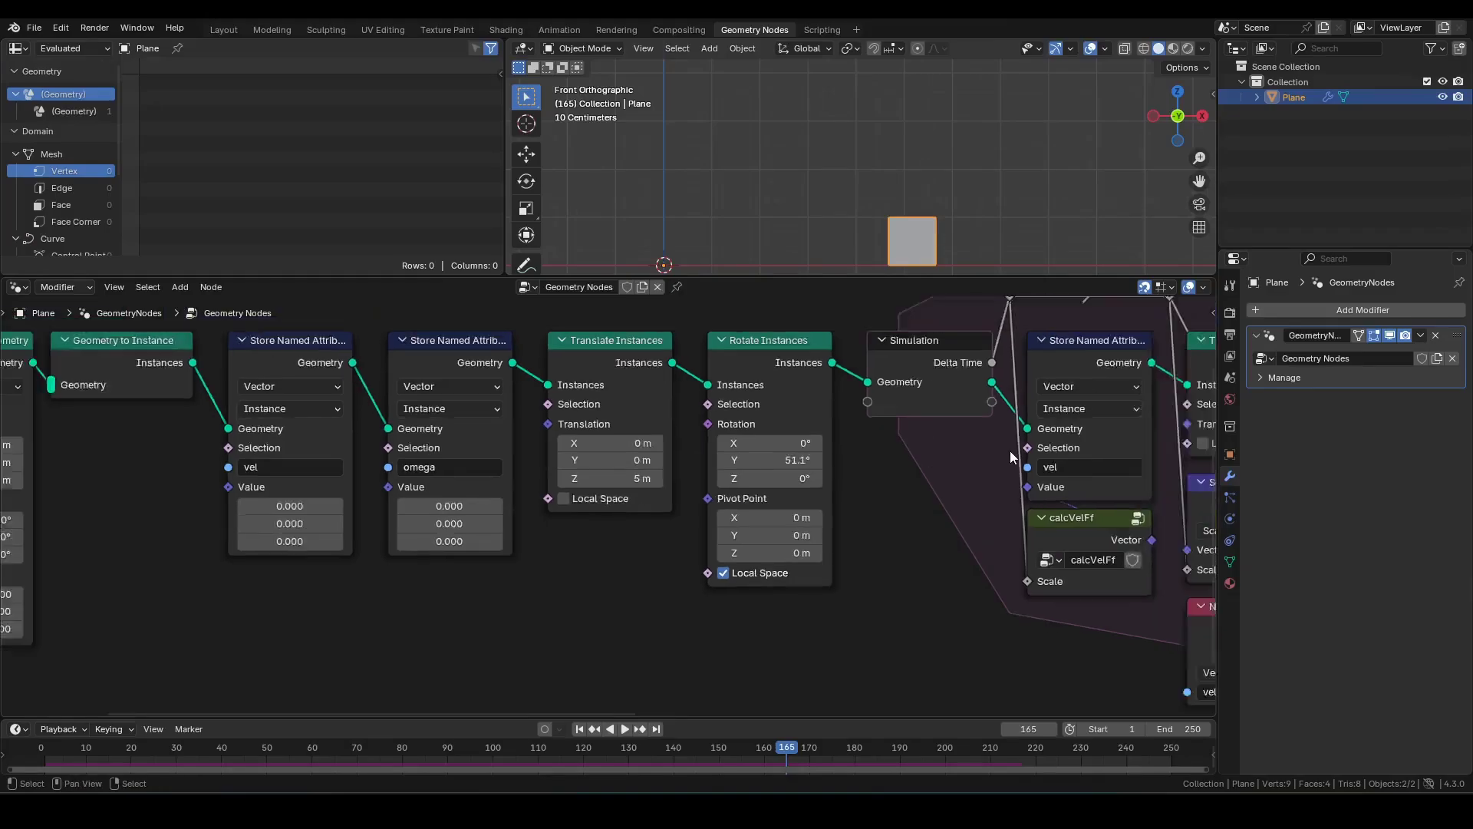
pyautogui.moveTo(863, 457); pyautogui.dragTo(896, 459, button='middle')
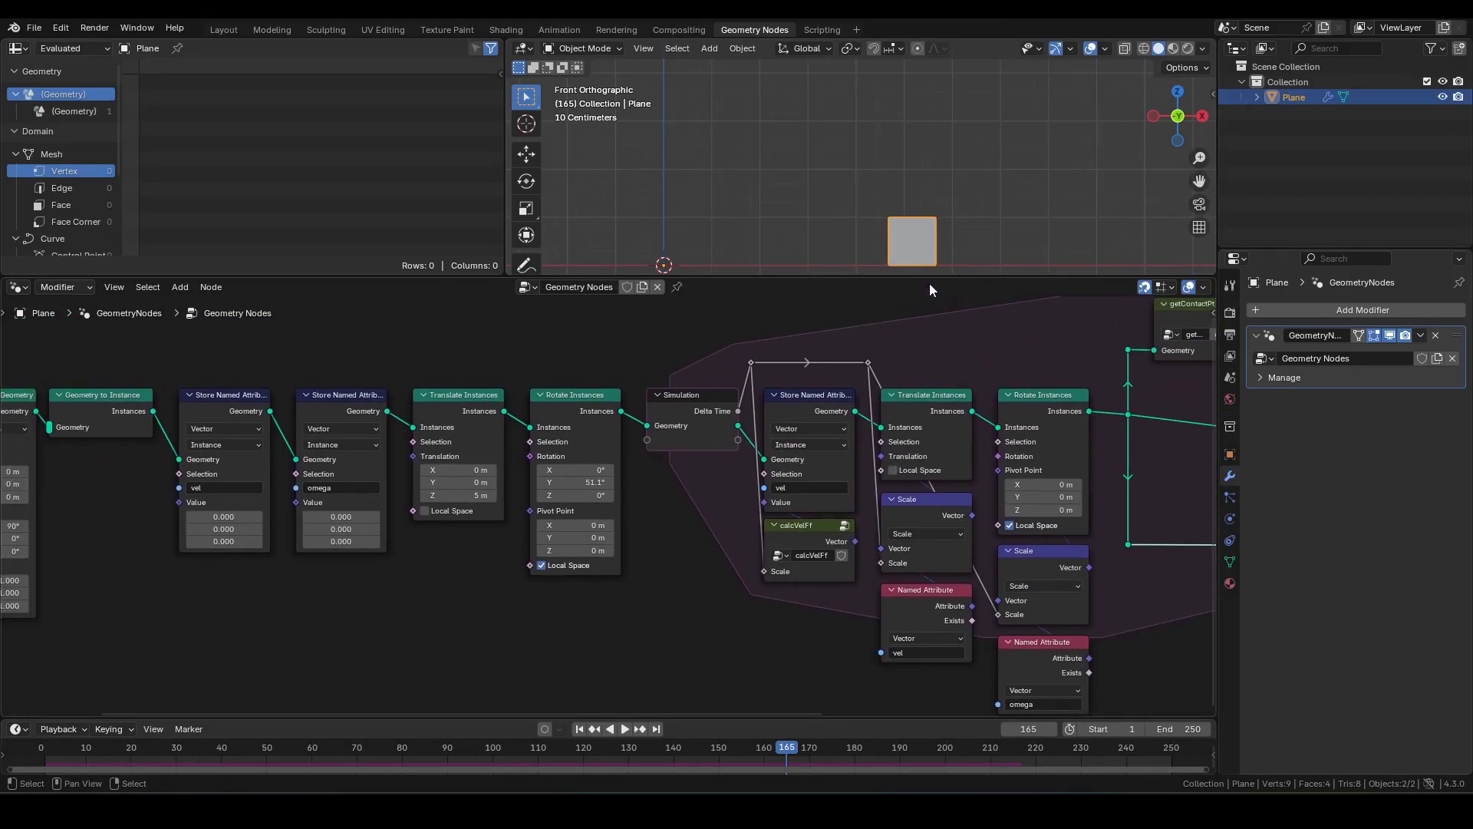
pyautogui.moveTo(260, 543); pyautogui.dragTo(900, 605, button='middle')
pyautogui.scroll(4, 716, 592)
pyautogui.moveTo(775, 656); pyautogui.dragTo(388, 364)
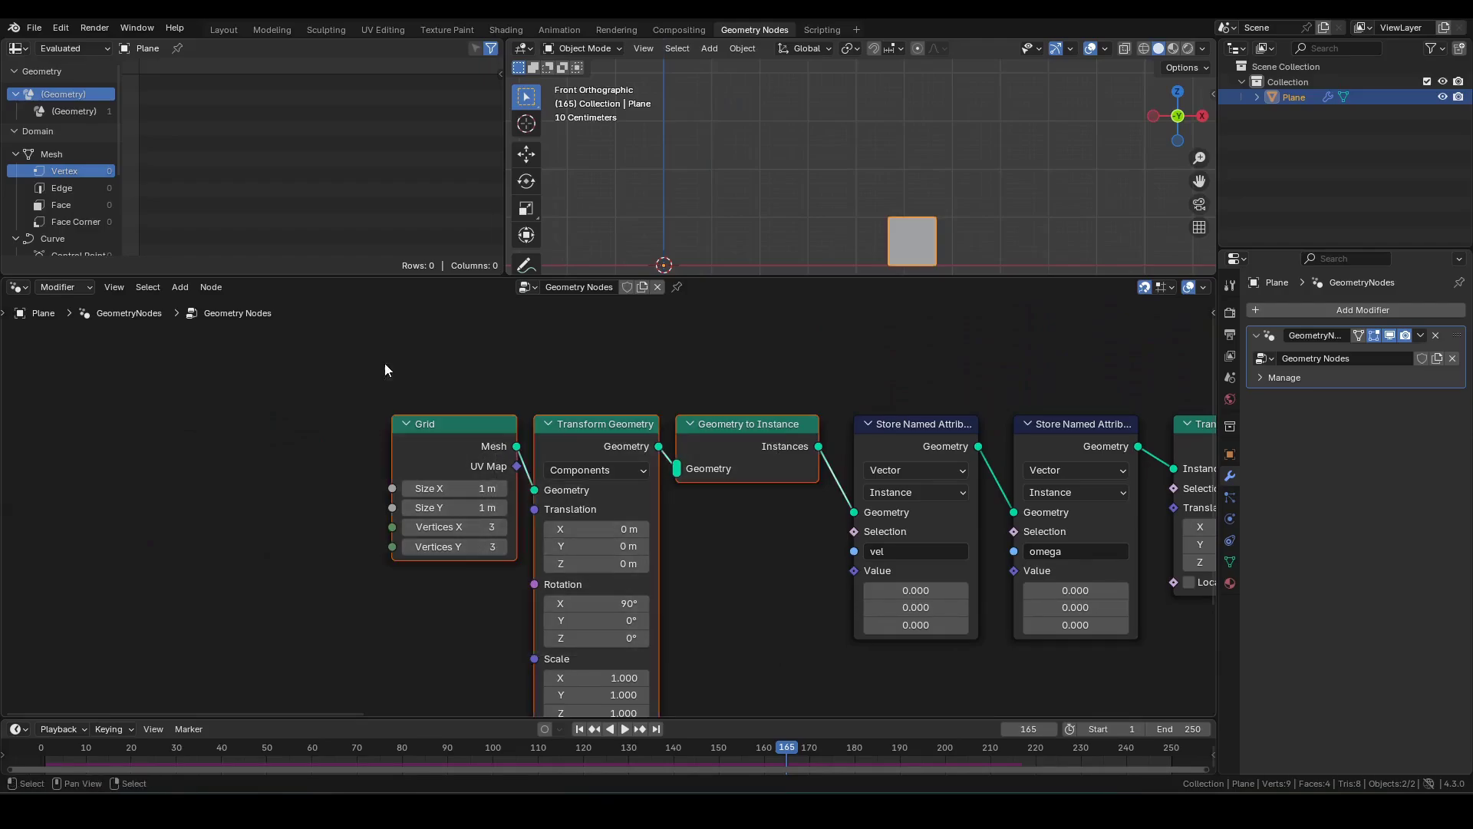
pyautogui.moveTo(602, 499); pyautogui.dragTo(338, 500)
pyautogui.press('x')
pyautogui.click(288, 500)
pyautogui.scroll(2, 578, 517)
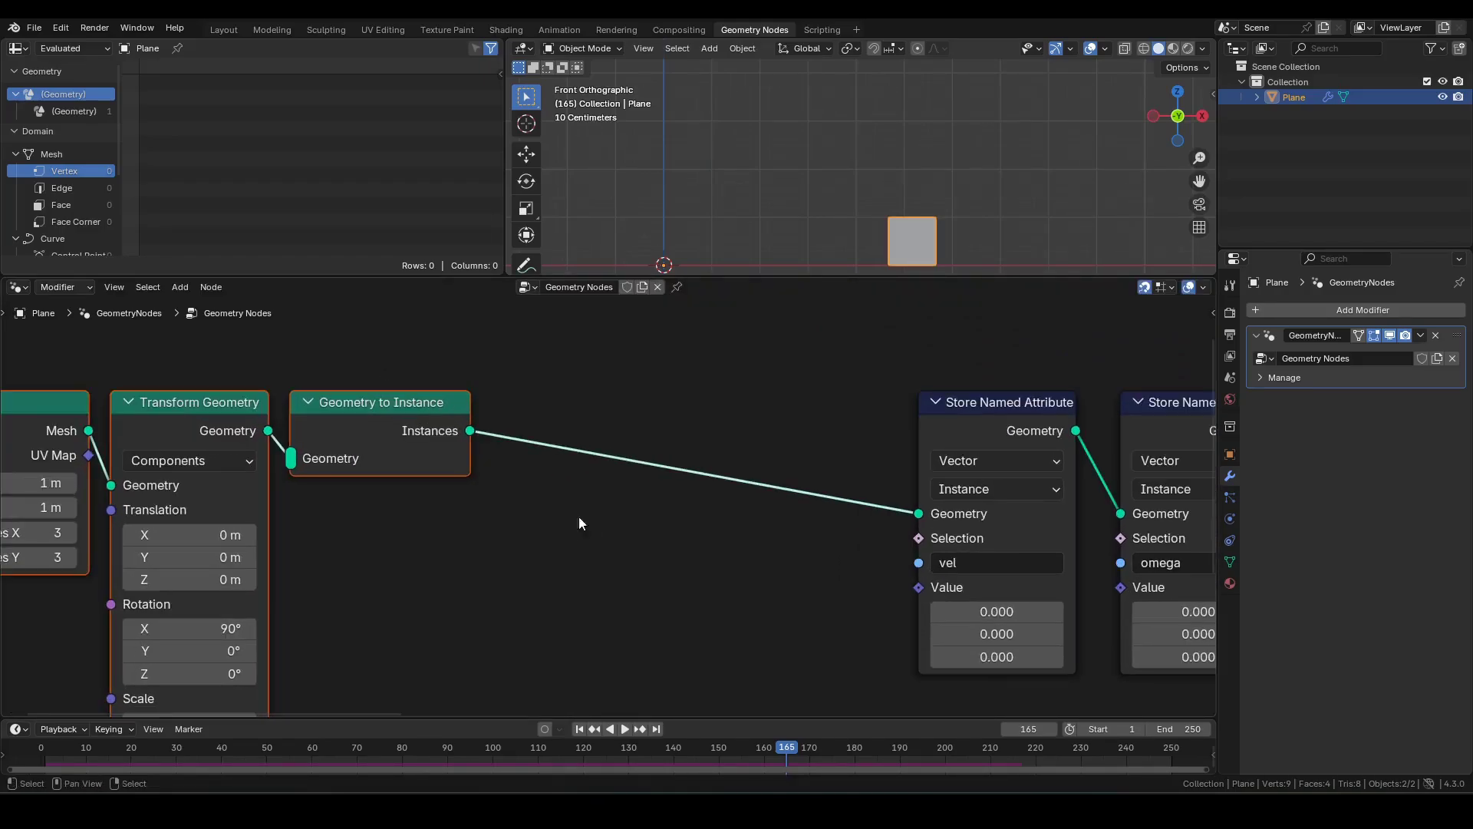
# Step: Insert a Duplicate Elements node after Geometry to Instance, set to the Instance domain with an amount of 5
pyautogui.moveTo(470, 431); pyautogui.dragTo(548, 396)
pyautogui.write('de')
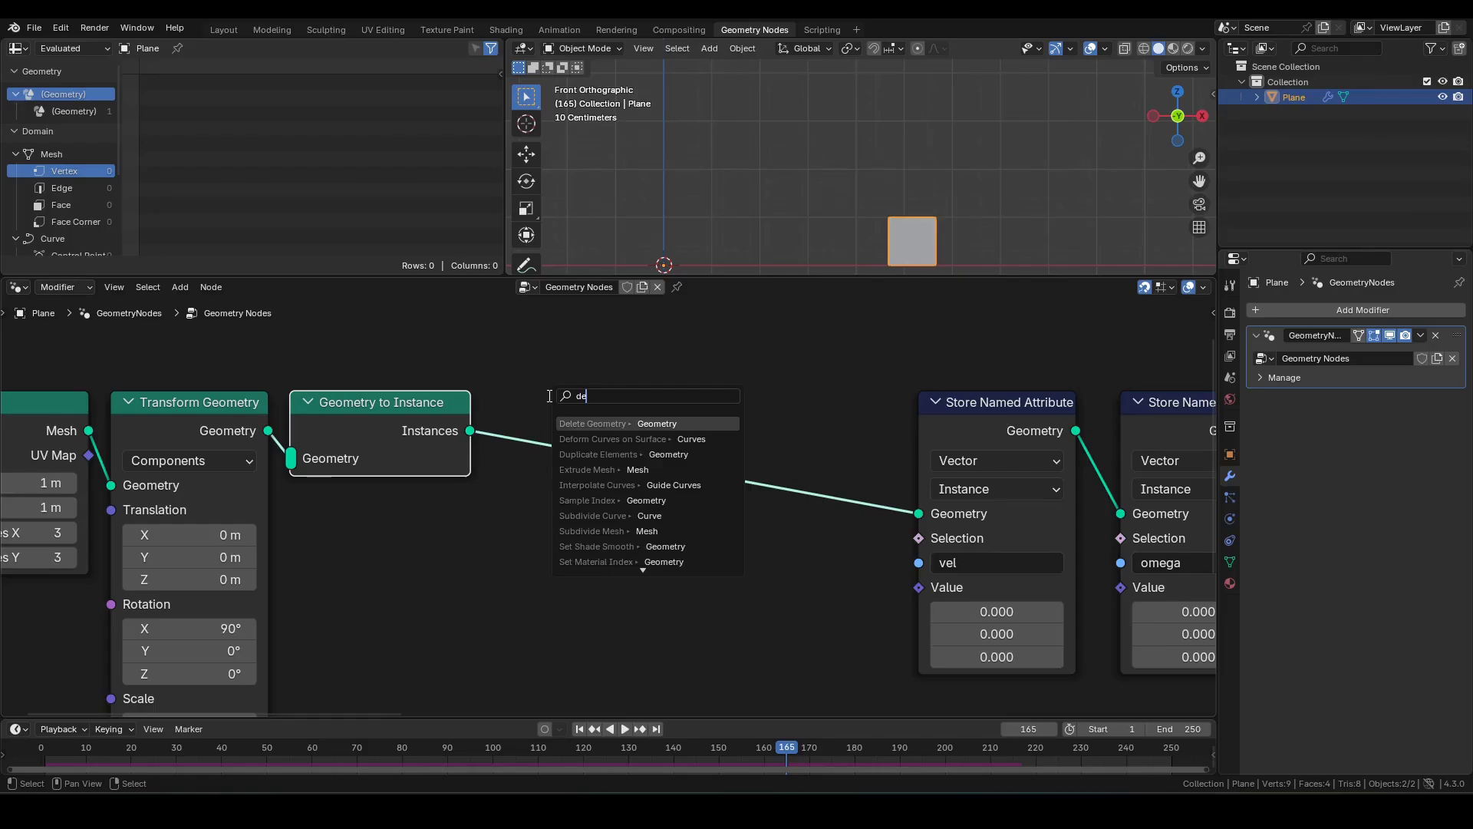
pyautogui.click(611, 450)
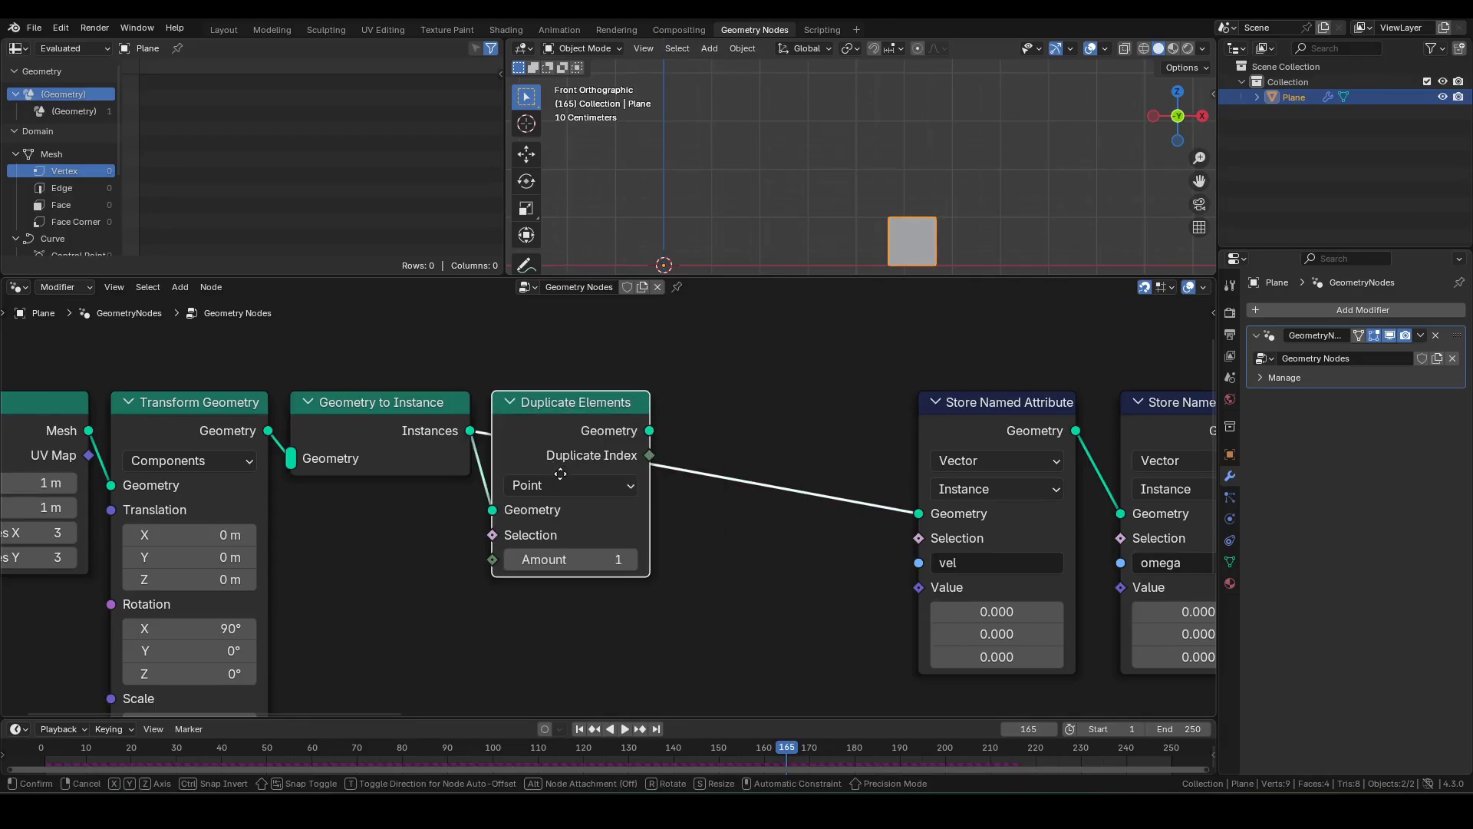
pyautogui.click(547, 486)
pyautogui.click(540, 669)
pyautogui.click(568, 559)
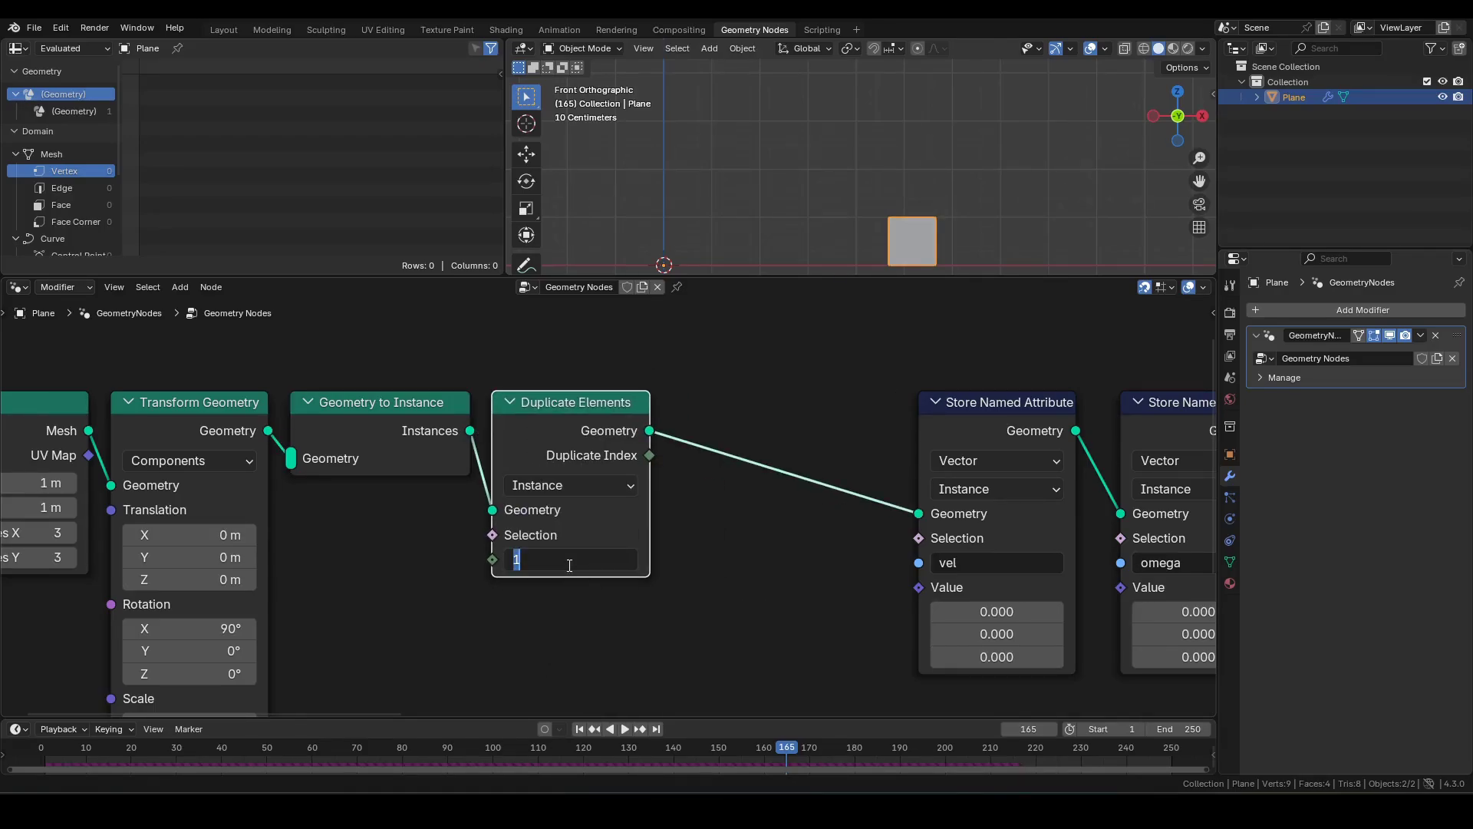
pyautogui.write('5')
pyautogui.press('Return')
# Step: Return to frame 1 and inspect the nested instance geometry in the spreadsheet
pyautogui.hotkey('shift', 'Left')
pyautogui.scroll(-4, 812, 175)
pyautogui.keyDown('shift'); pyautogui.moveTo(813, 176); pyautogui.dragTo(840, 204, button='middle'); pyautogui.keyUp('shift')
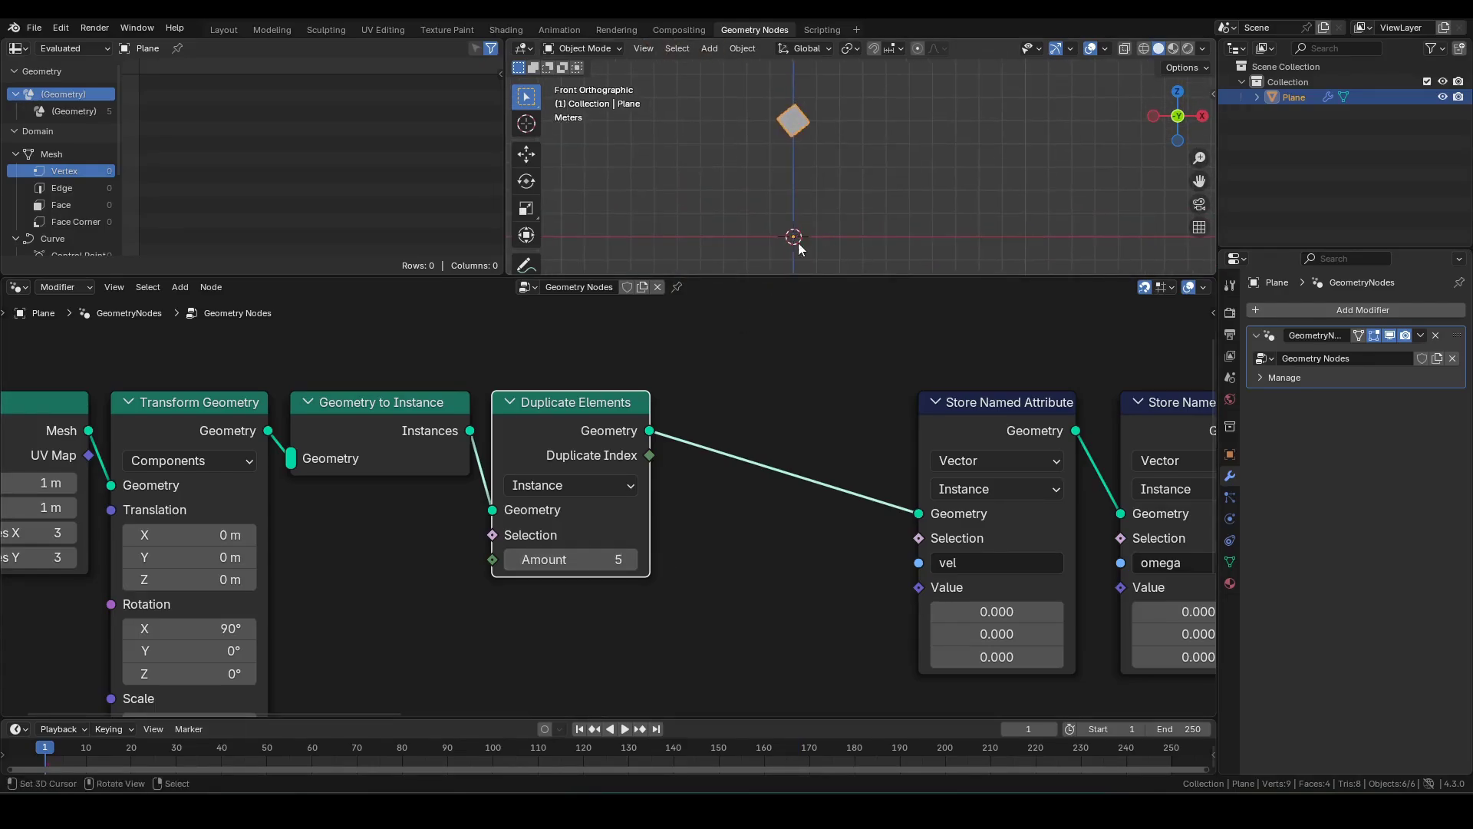
pyautogui.click(69, 114)
# Step: Add a Combine XYZ node feeding the rotation of the initial Rotate Instances node and place it underneath
pyautogui.moveTo(1065, 591); pyautogui.dragTo(138, 502, button='middle')
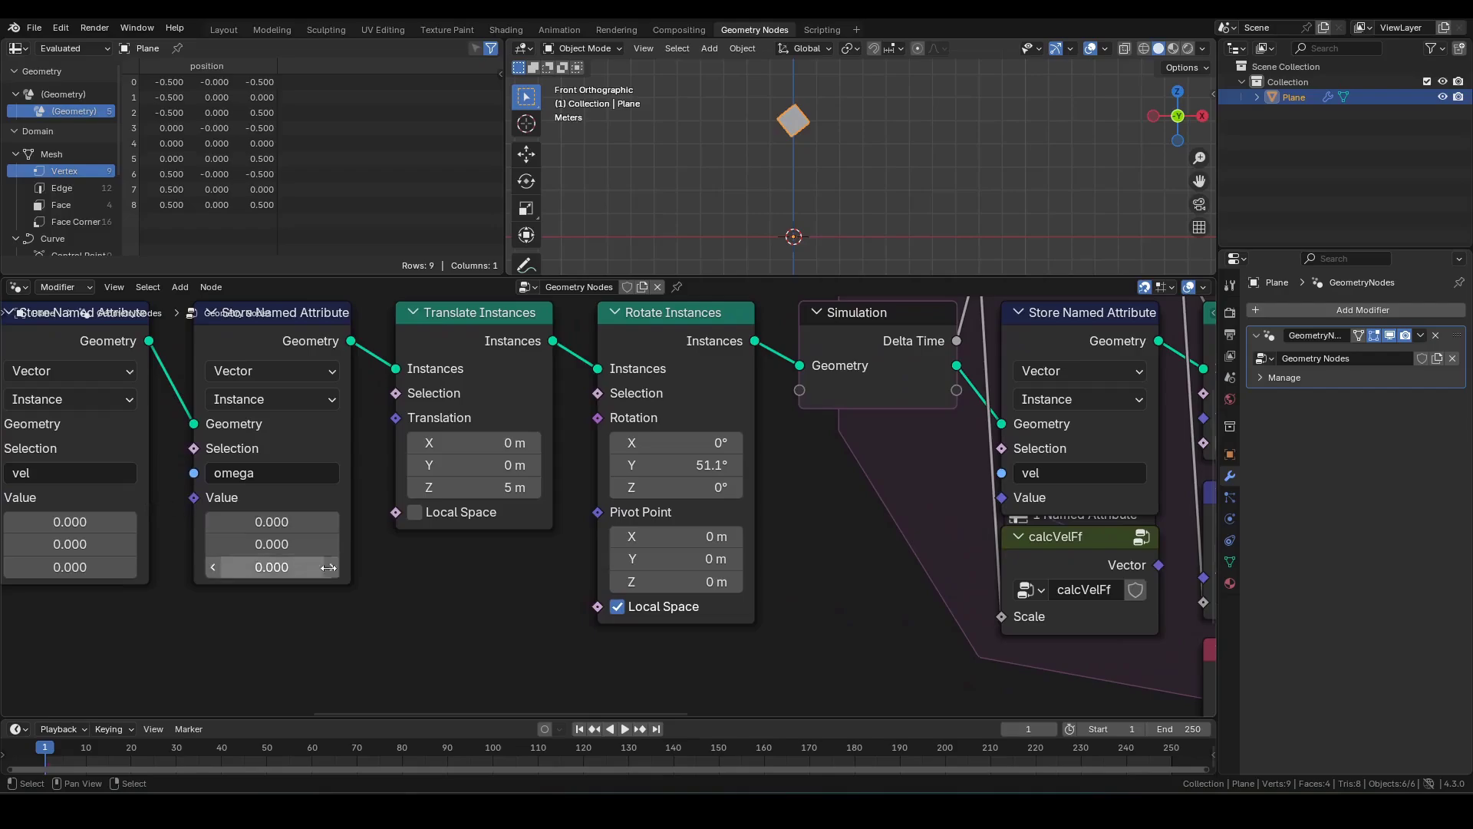
pyautogui.moveTo(329, 567); pyautogui.dragTo(386, 565, button='middle')
pyautogui.scroll(-1, 708, 499)
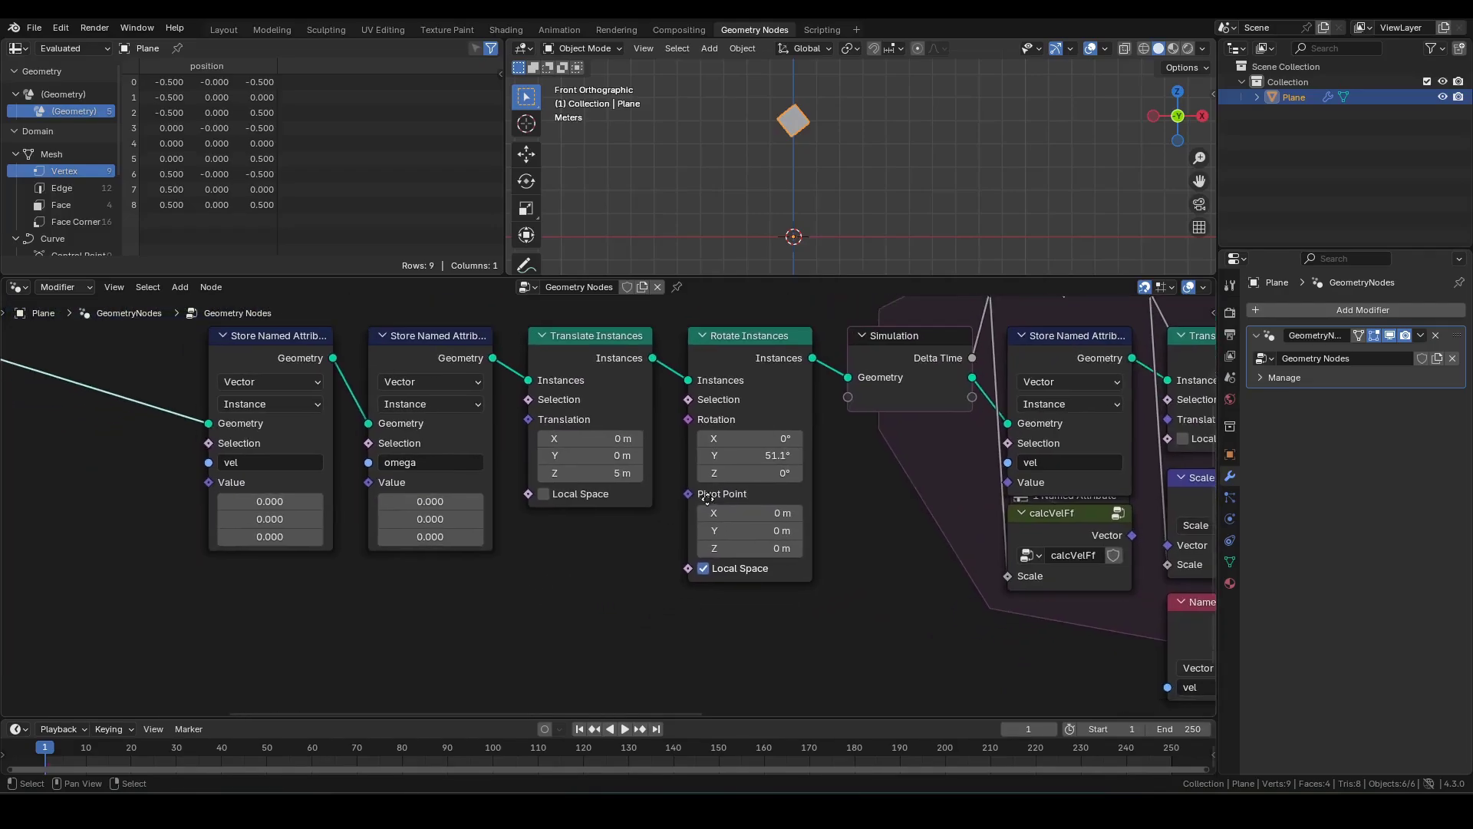
pyautogui.moveTo(708, 499); pyautogui.dragTo(731, 490, button='middle')
pyautogui.moveTo(712, 484); pyautogui.dragTo(575, 618)
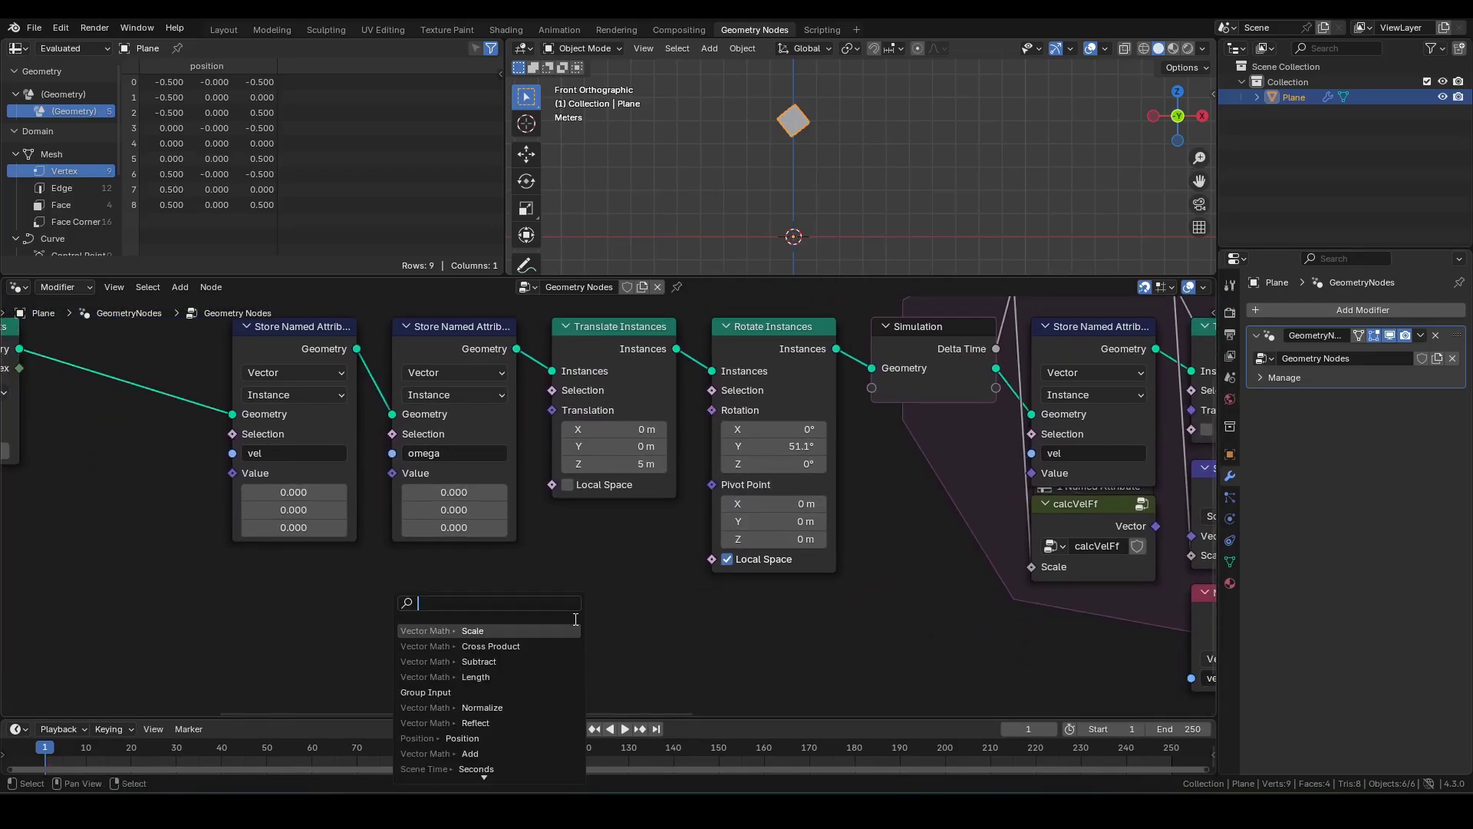
pyautogui.write('co')
pyautogui.press('Return')
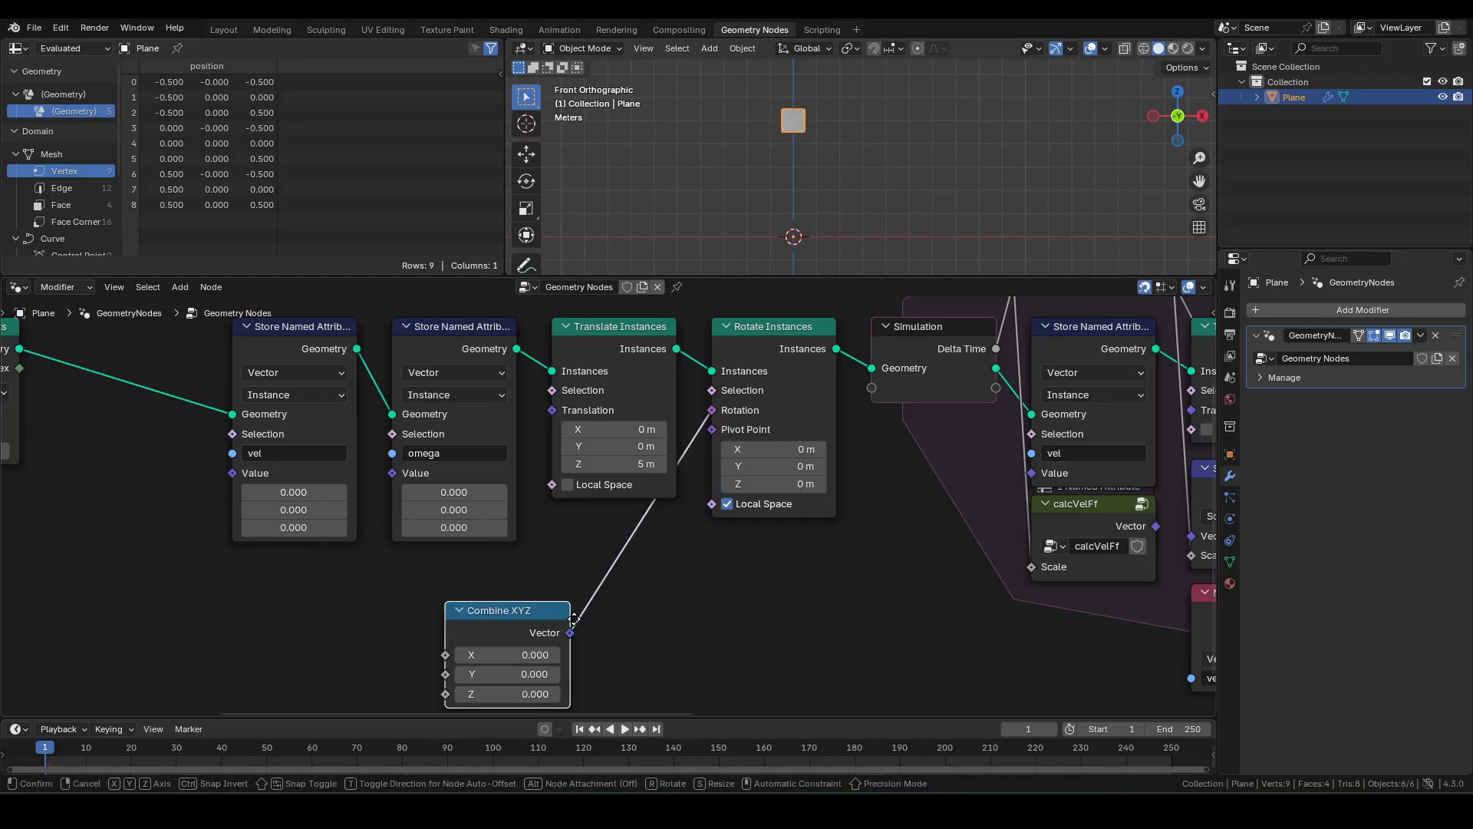
pyautogui.click(834, 554)
# Step: Drive the Y input of Combine XYZ with a float Random Value node and set its Max to tau
pyautogui.moveTo(711, 603); pyautogui.dragTo(507, 628)
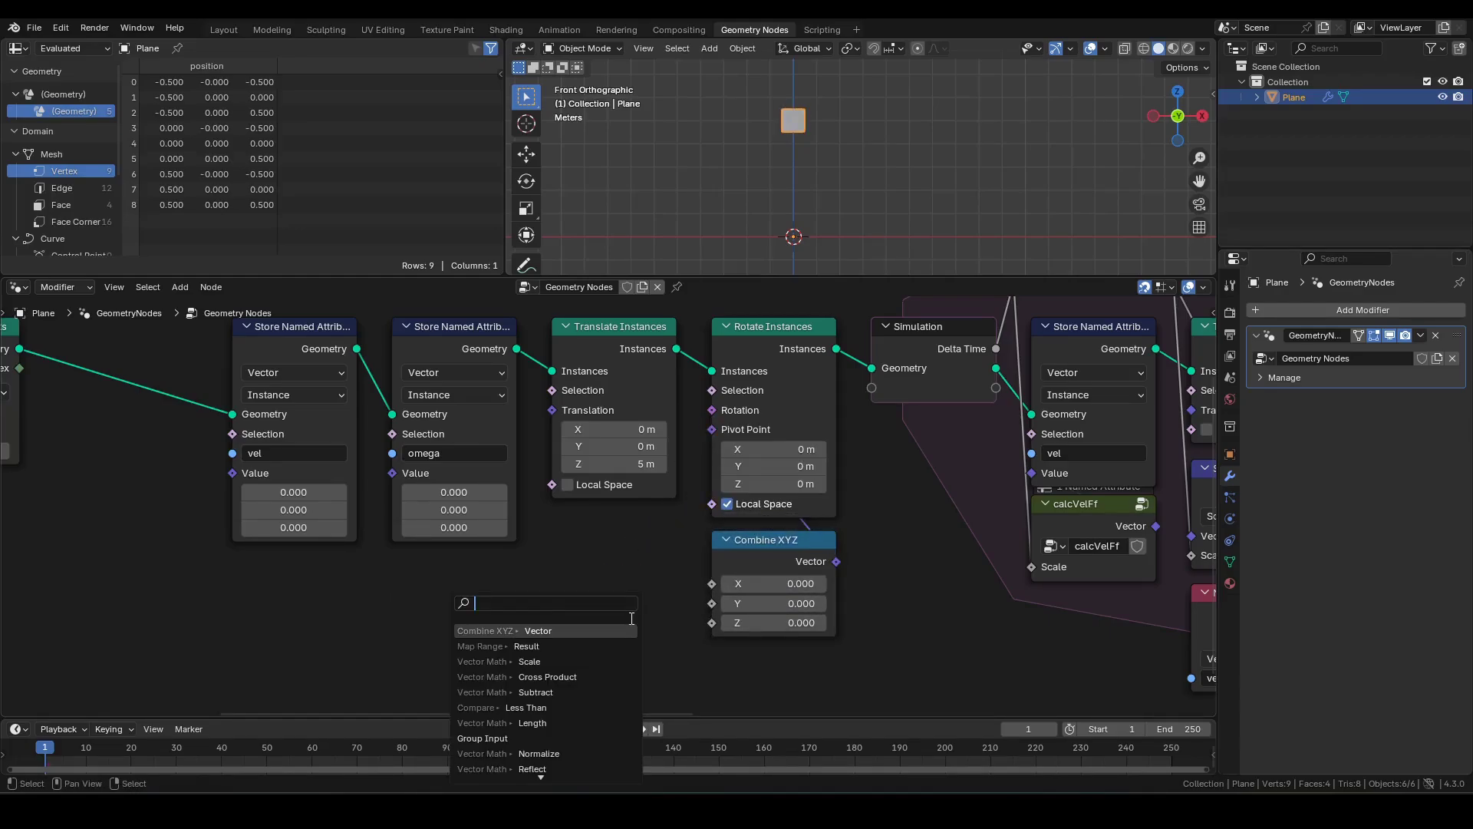
pyautogui.write('rand')
pyautogui.press('Return')
pyautogui.click(691, 533)
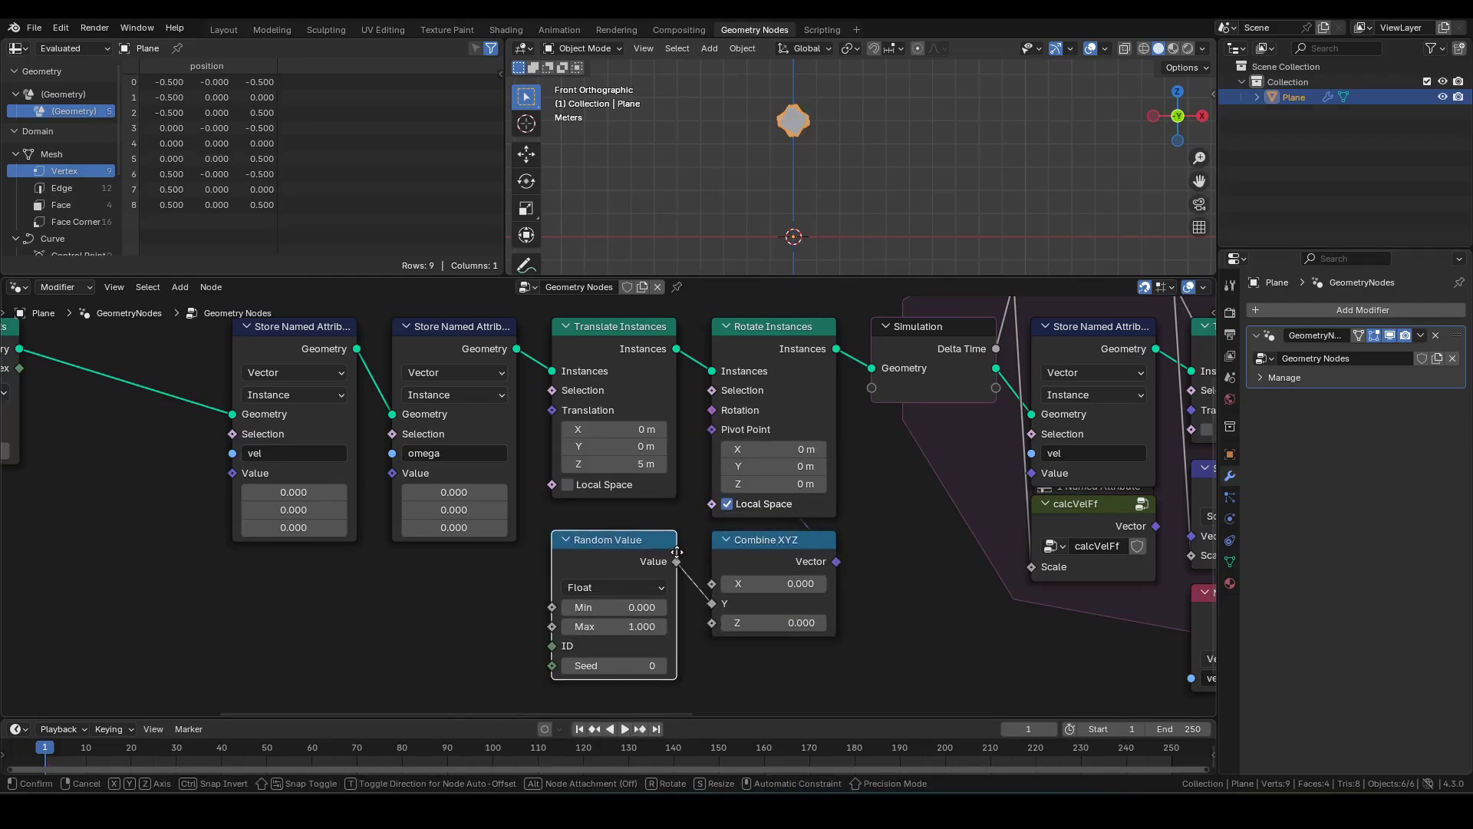
pyautogui.click(580, 627)
pyautogui.write('tau')
pyautogui.press('Return')
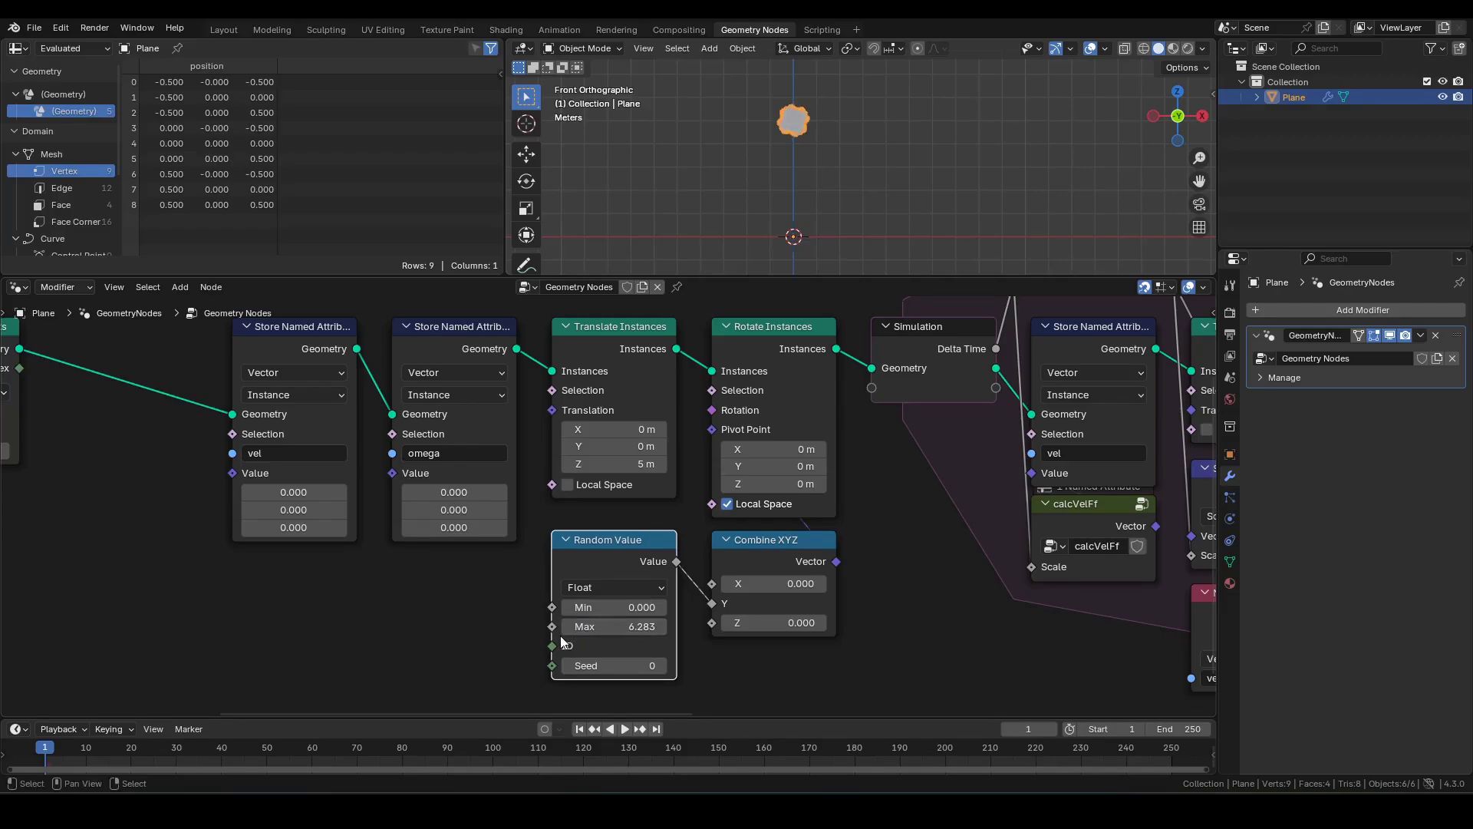
# Step: Connect an Index node to the Random Value's ID and stack both nodes beneath Combine XYZ
pyautogui.moveTo(552, 646); pyautogui.dragTo(493, 655)
pyautogui.write('ind')
pyautogui.press('Return')
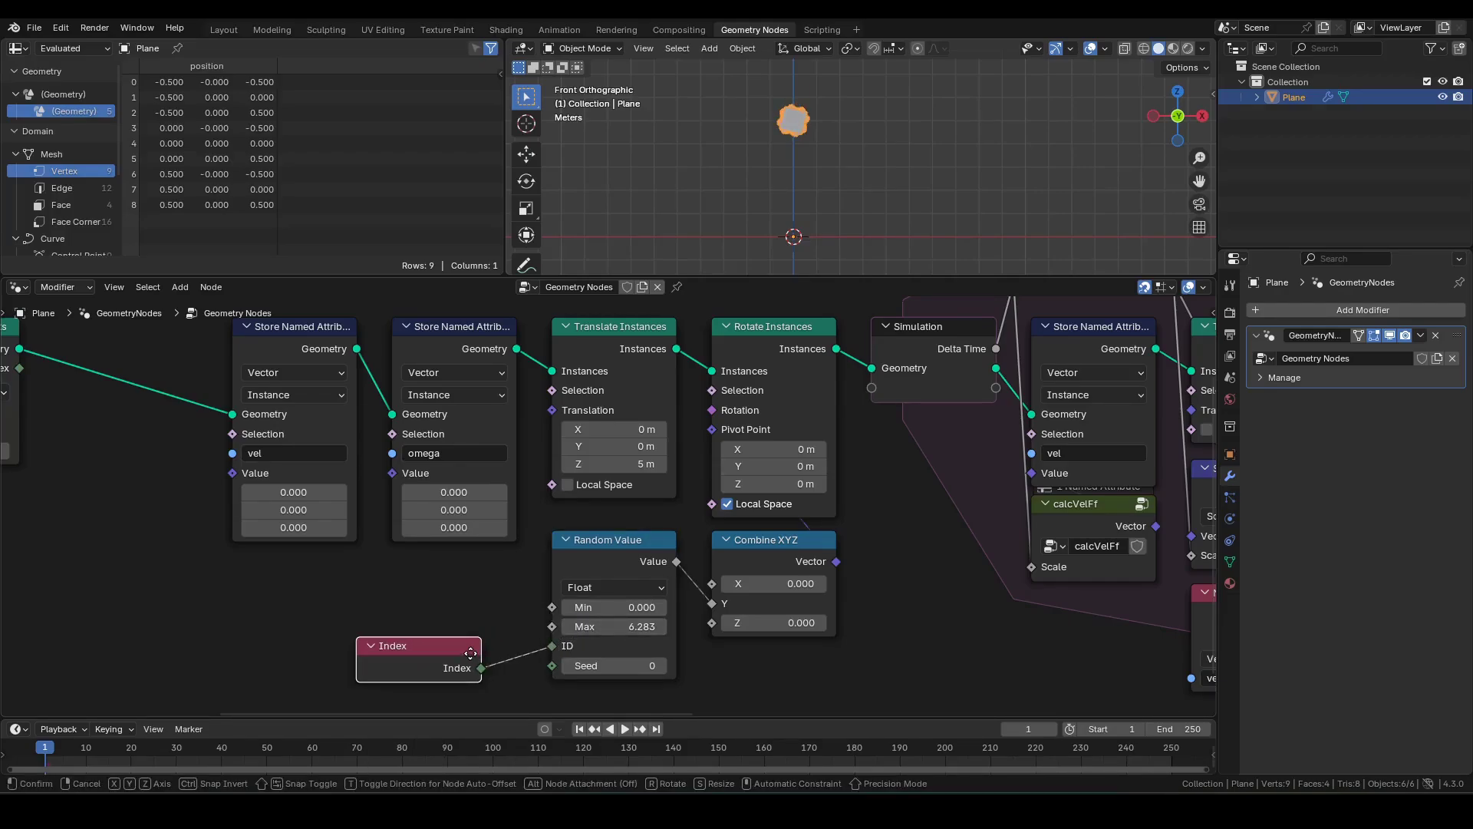
pyautogui.click(660, 678)
pyautogui.moveTo(520, 552); pyautogui.dragTo(583, 636)
pyautogui.keyDown('shift'); pyautogui.click(583, 684); pyautogui.keyUp('shift')
pyautogui.press('g')
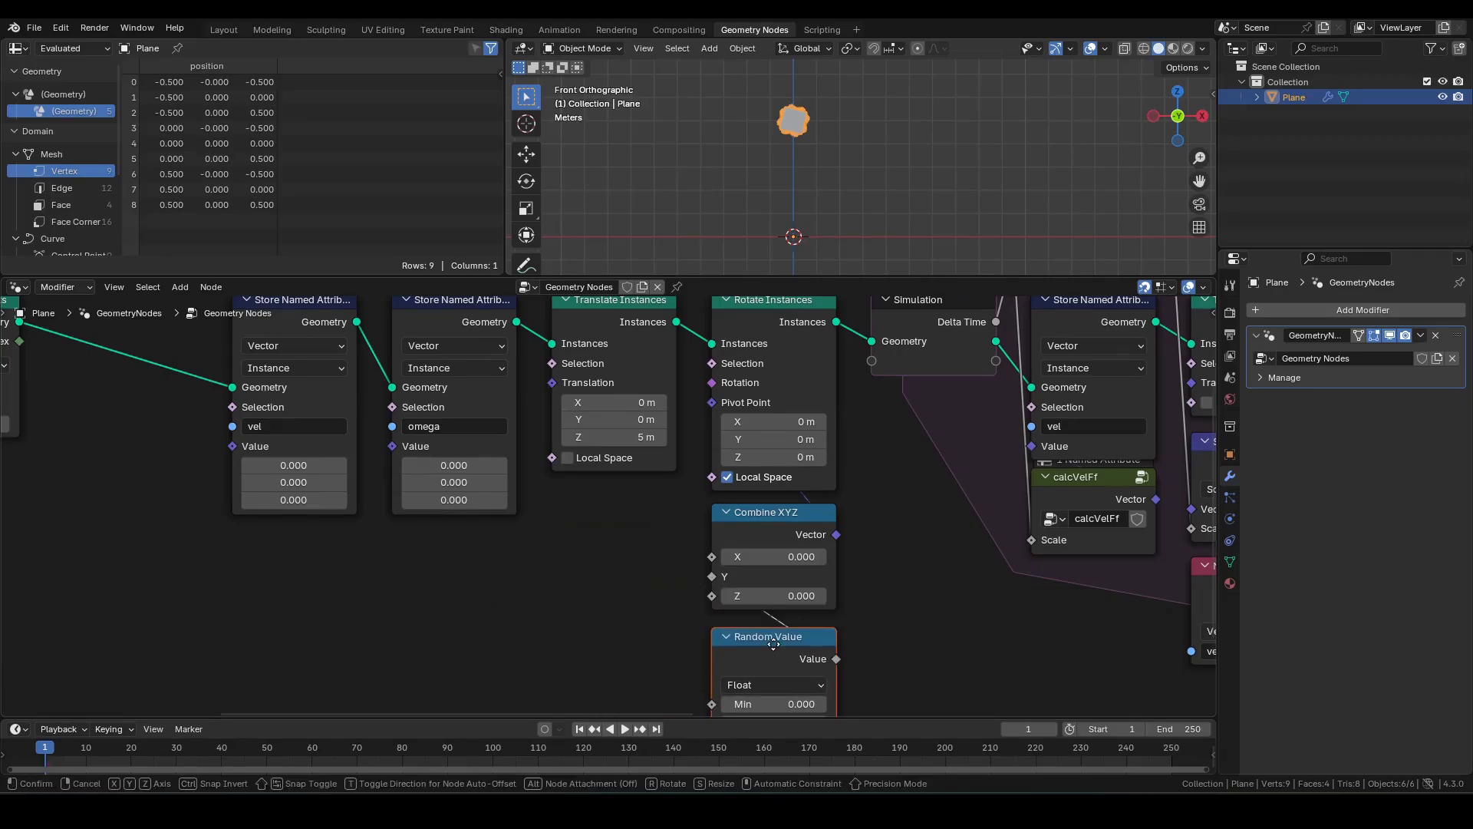
pyautogui.click(781, 650)
# Step: Play the simulation with the duplicated squares in a maximized viewport, then stop it and restore the layout to view the simulation zone
pyautogui.scroll(-3, 948, 503)
pyautogui.moveTo(959, 491); pyautogui.dragTo(913, 530, button='middle')
pyautogui.scroll(4, 906, 163)
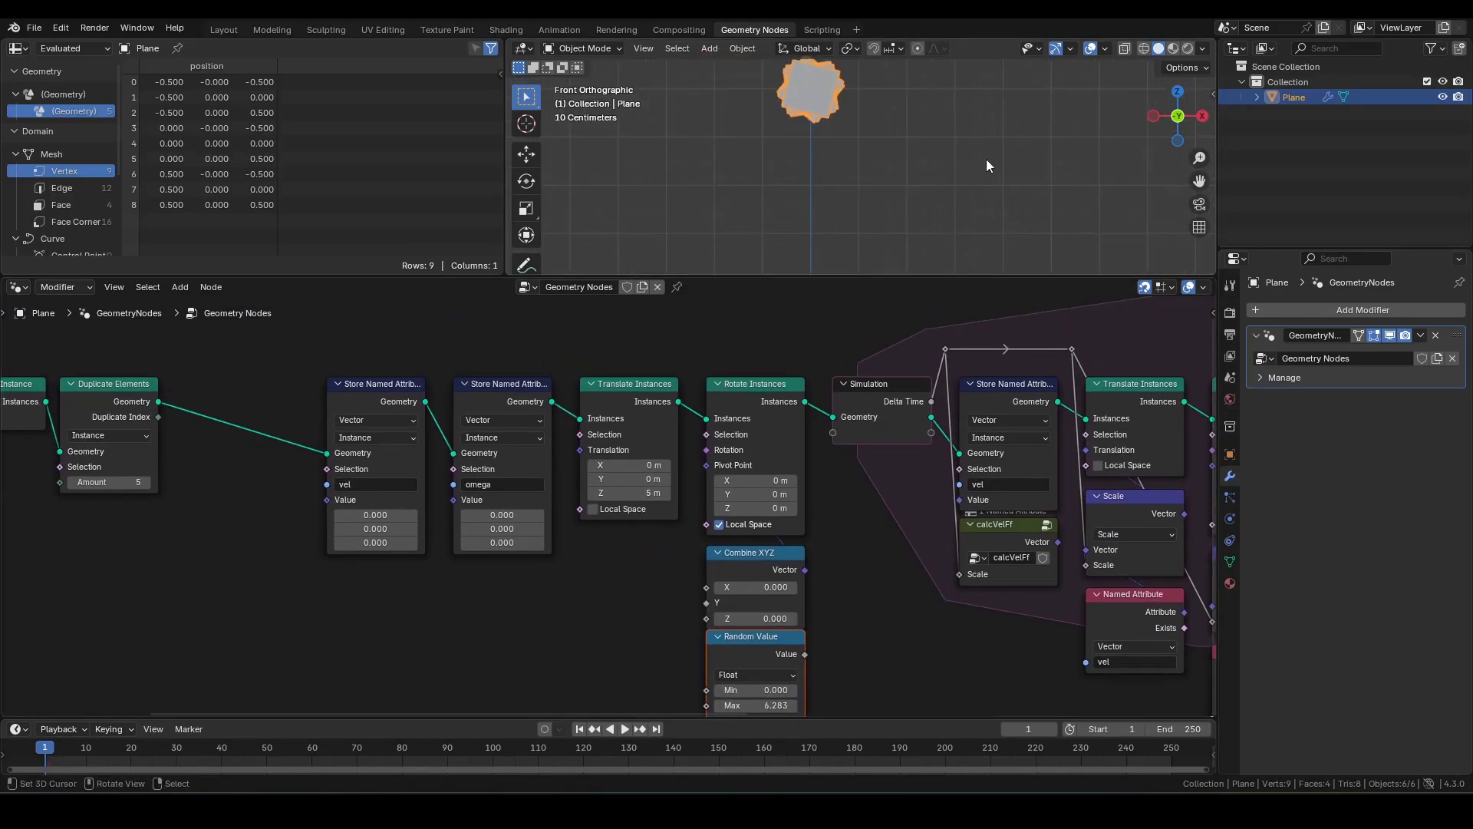
pyautogui.hotkey('ctrl', 'space')
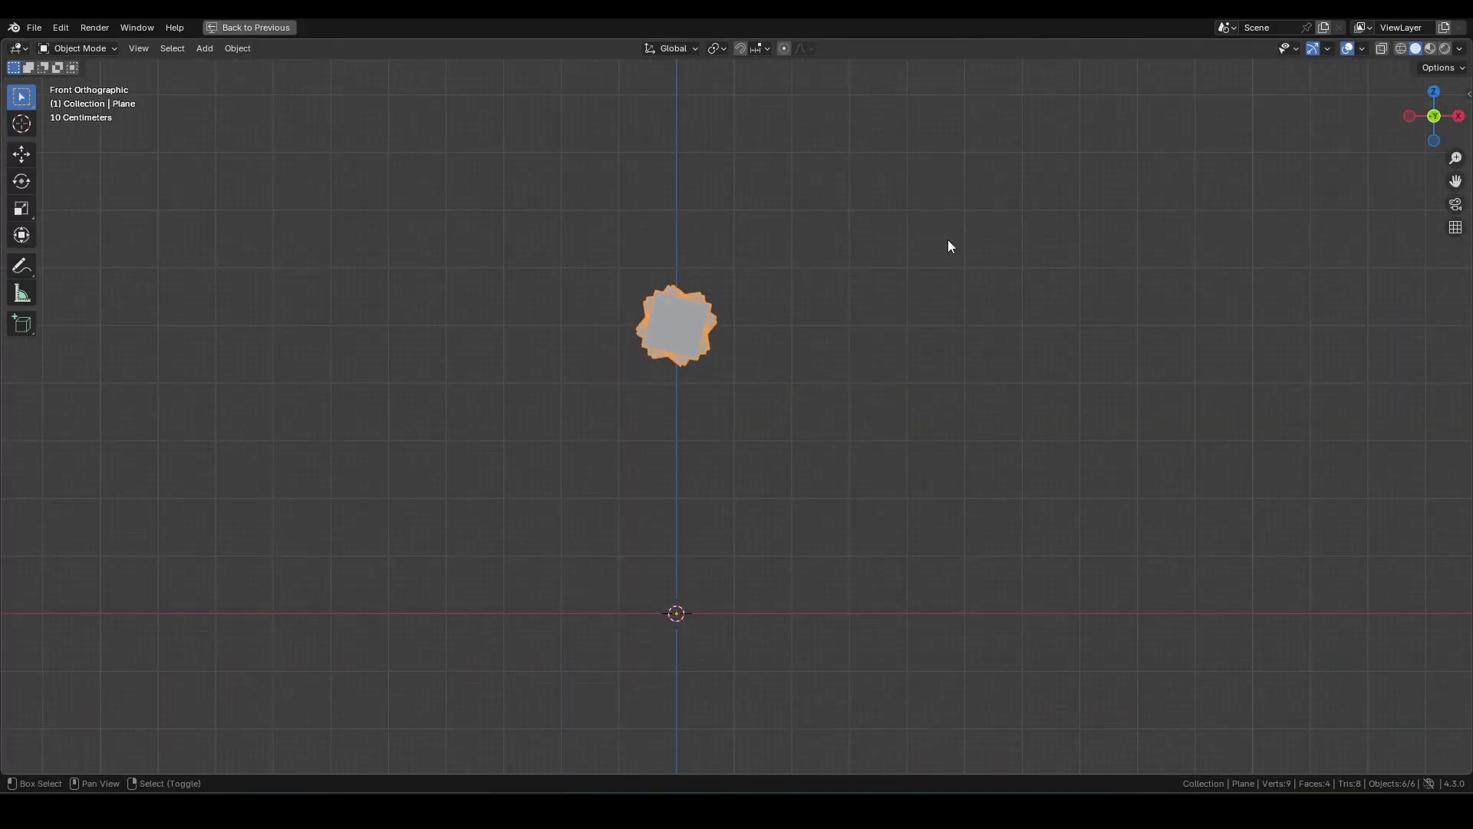
pyautogui.press('space')
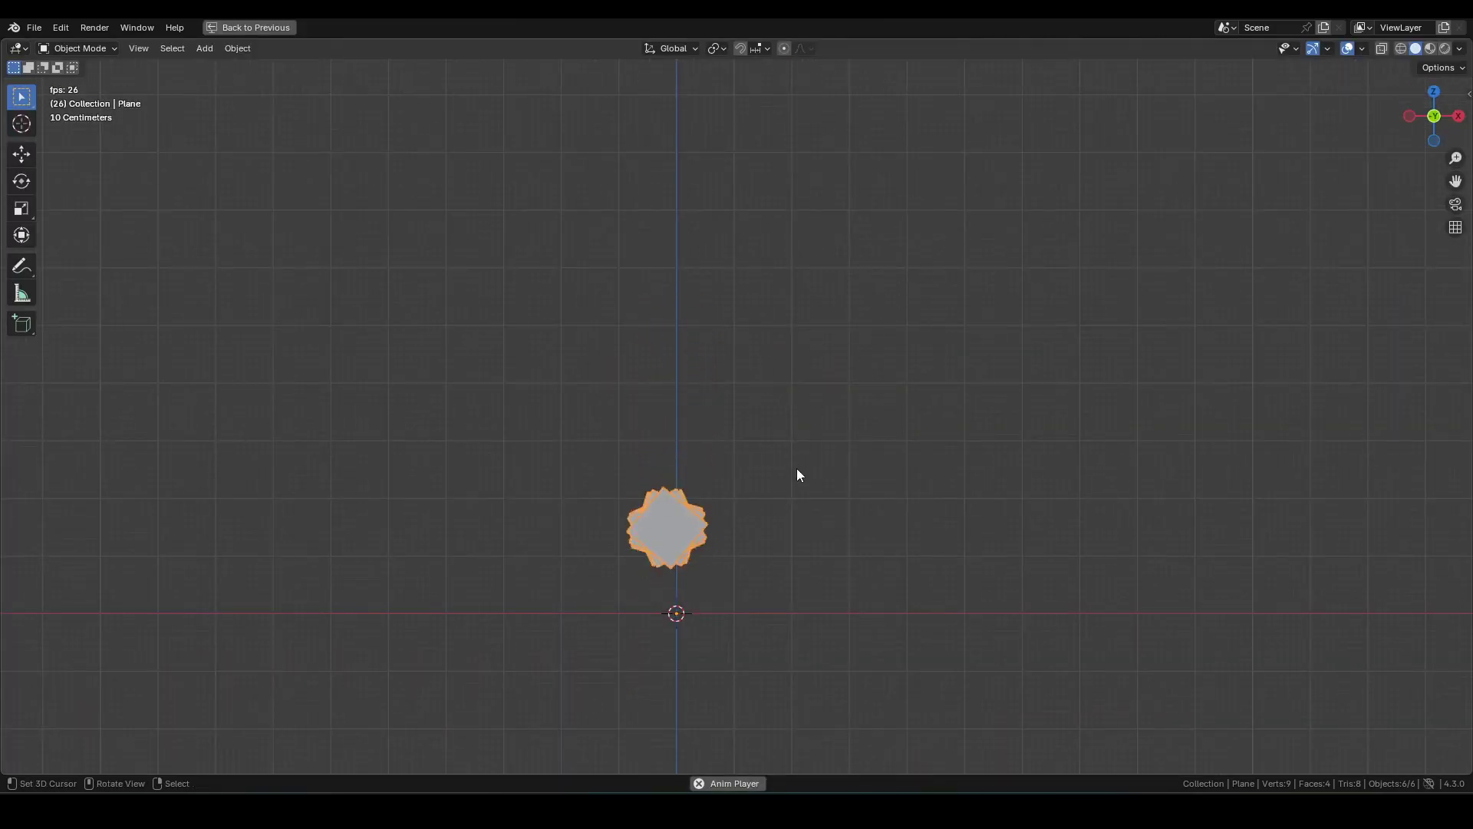
pyautogui.scroll(1, 767, 483)
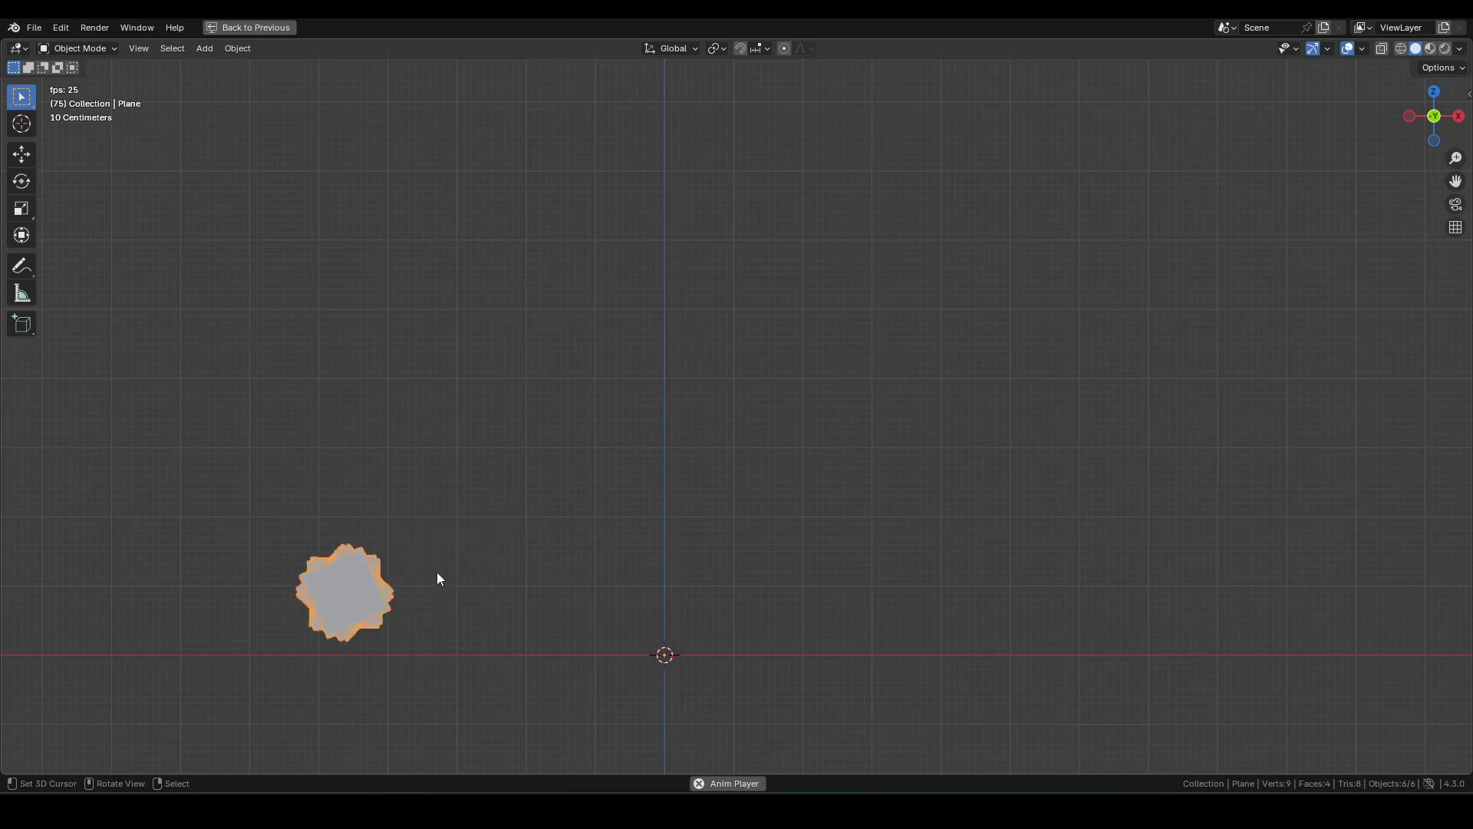
pyautogui.press('space')
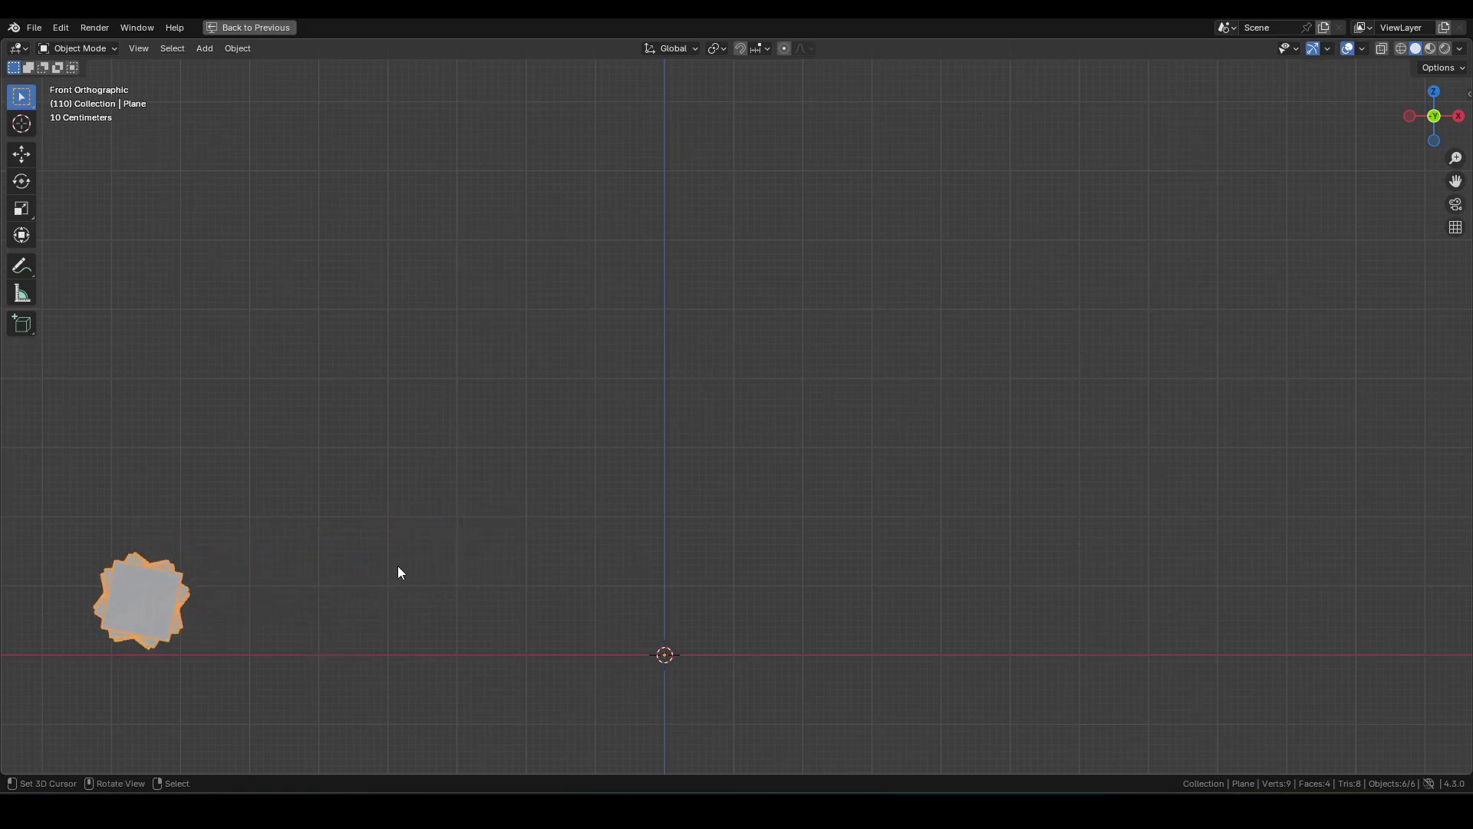
pyautogui.hotkey('ctrl', 'space')
pyautogui.scroll(-4, 761, 570)
pyautogui.keyDown('shift'); pyautogui.moveTo(1000, 543); pyautogui.dragTo(367, 548, button='middle'); pyautogui.keyUp('shift')
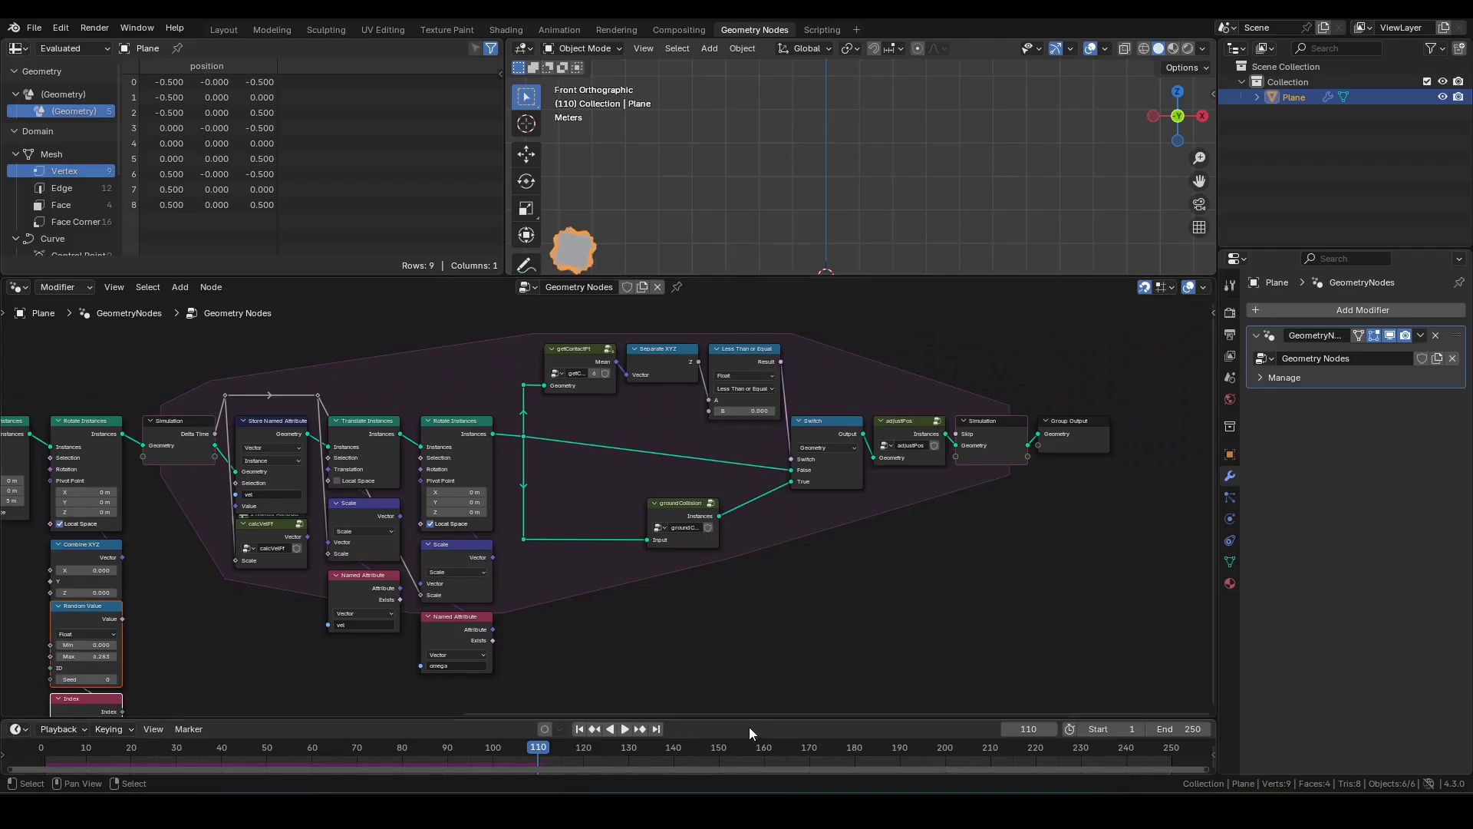
# Step: Maximize the node editor and shift the nodes inside the simulation zone horizontally to open a gap after the Simulation input node
pyautogui.keyDown('shift'); pyautogui.moveTo(683, 573); pyautogui.dragTo(692, 590, button='middle'); pyautogui.keyUp('shift')
pyautogui.hotkey('ctrl', 'space')
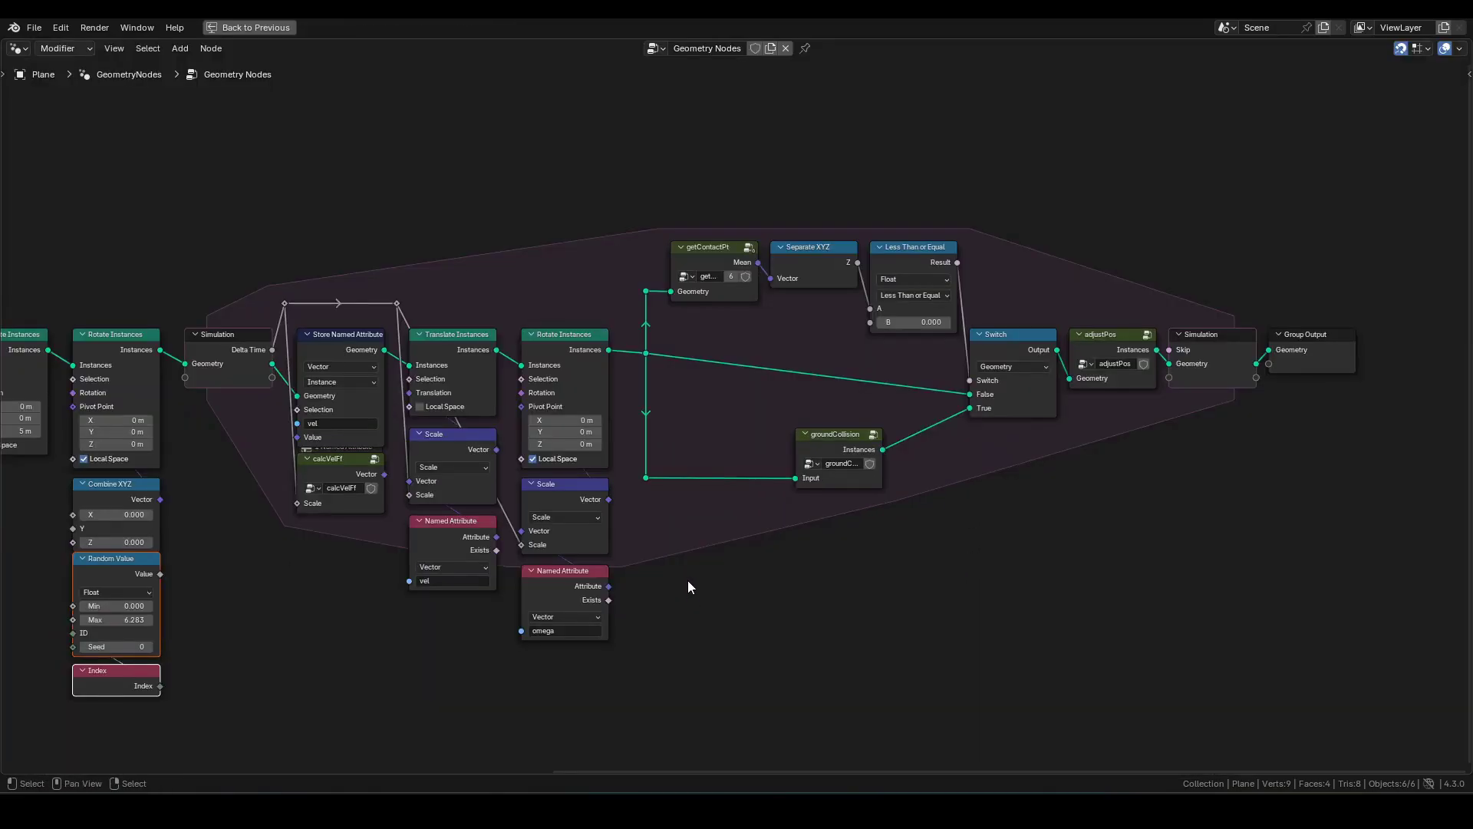
pyautogui.scroll(3, 687, 581)
pyautogui.keyDown('shift'); pyautogui.moveTo(778, 506); pyautogui.dragTo(792, 561, button='middle'); pyautogui.keyUp('shift')
pyautogui.scroll(-1, 739, 499)
pyautogui.moveTo(235, 197); pyautogui.dragTo(1309, 674)
pyautogui.press('g')
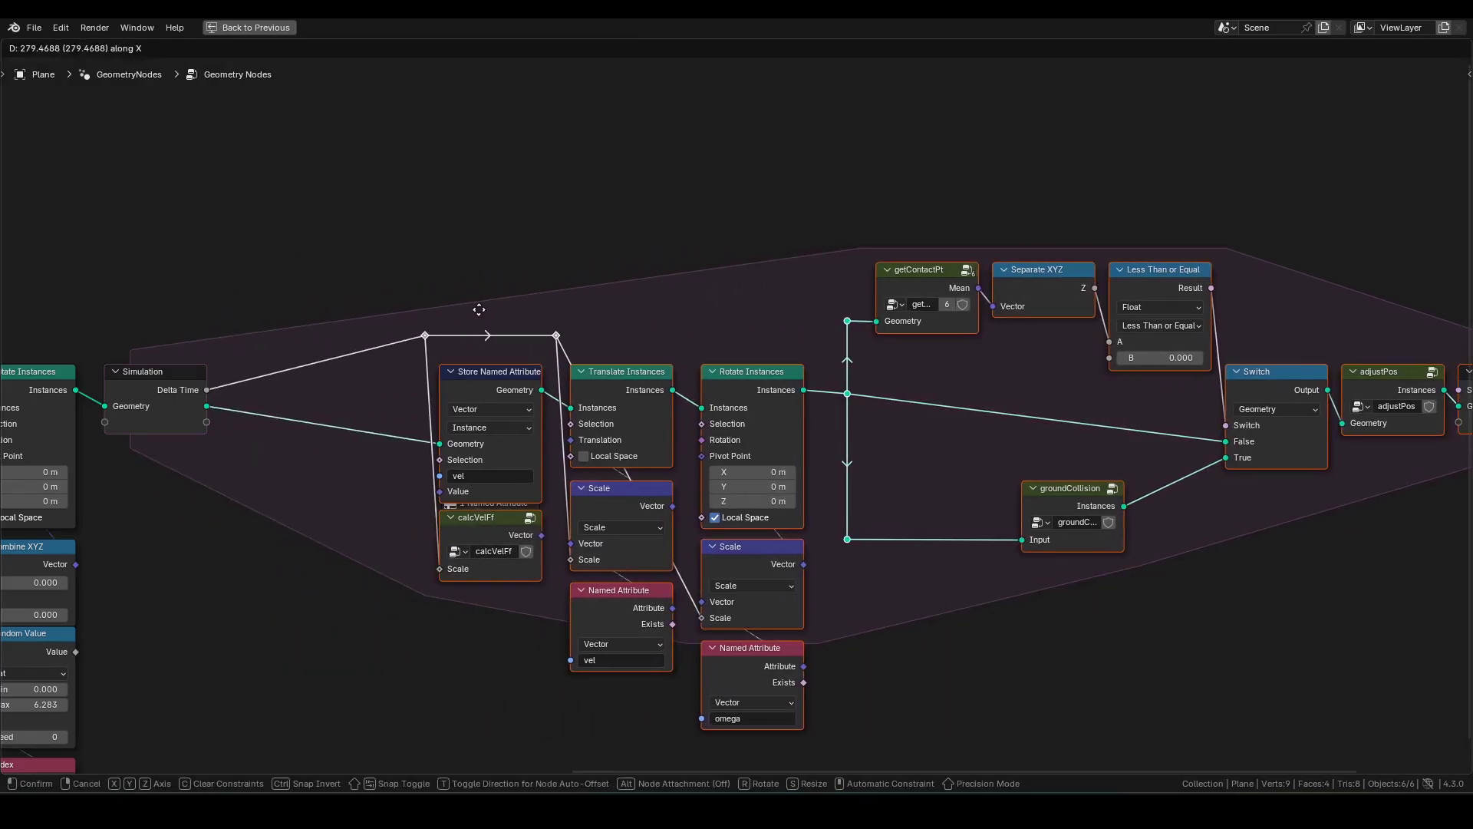
pyautogui.click(480, 309)
# Step: Add a For Each Element zone and place it above the simulation nodes
pyautogui.moveTo(693, 251); pyautogui.dragTo(697, 293, button='middle')
pyautogui.click(568, 269)
pyautogui.press('F3')
pyautogui.write('fee')
pyautogui.click(631, 295)
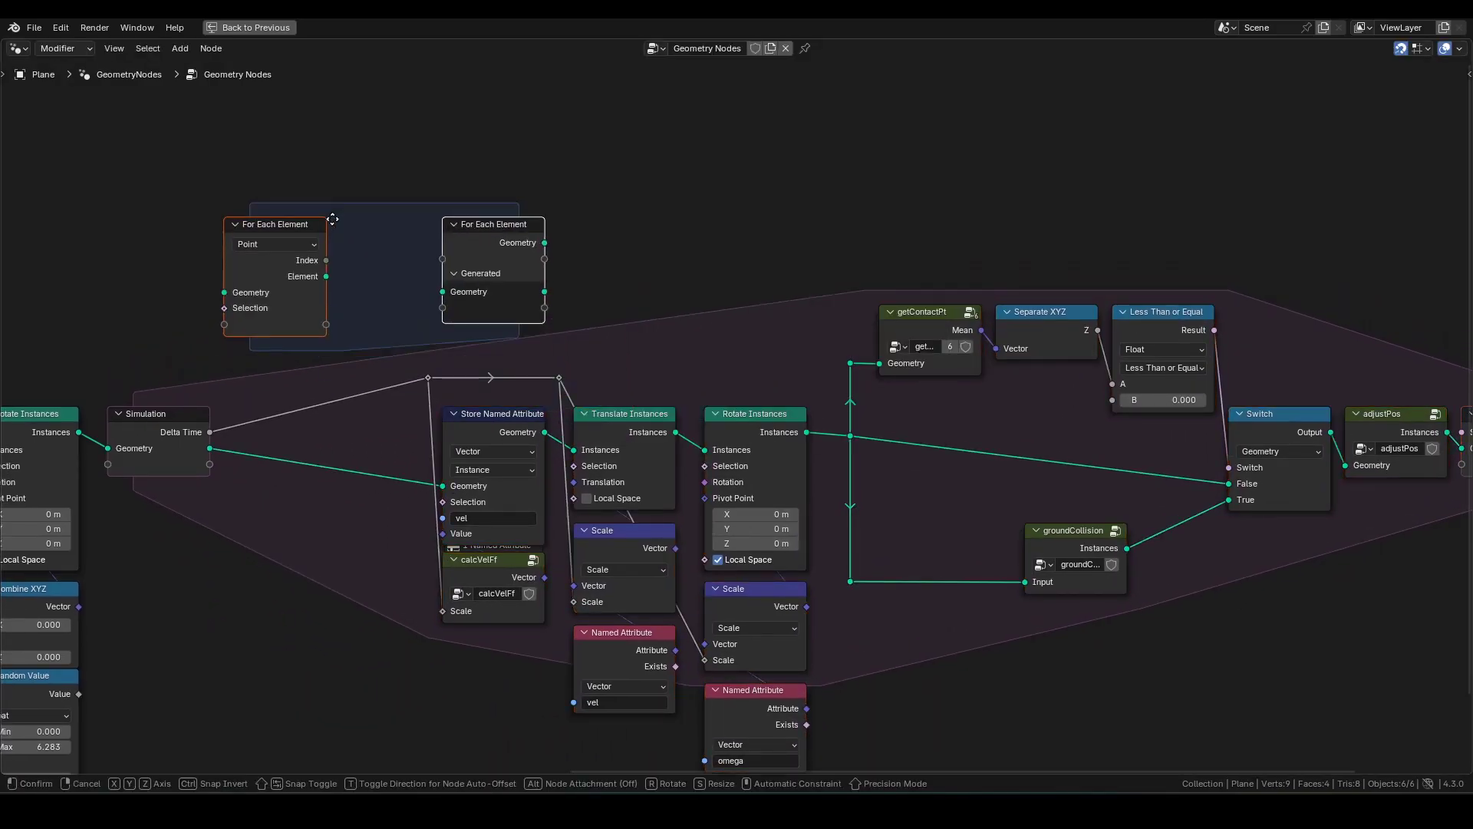
pyautogui.click(376, 233)
# Step: Set the For Each Element zone to Instance and insert its input node between the Simulation input and Store Named Attribute
pyautogui.scroll(5, 360, 253)
pyautogui.moveTo(328, 284); pyautogui.dragTo(540, 319, button='middle')
pyautogui.click(330, 226)
pyautogui.press('i')
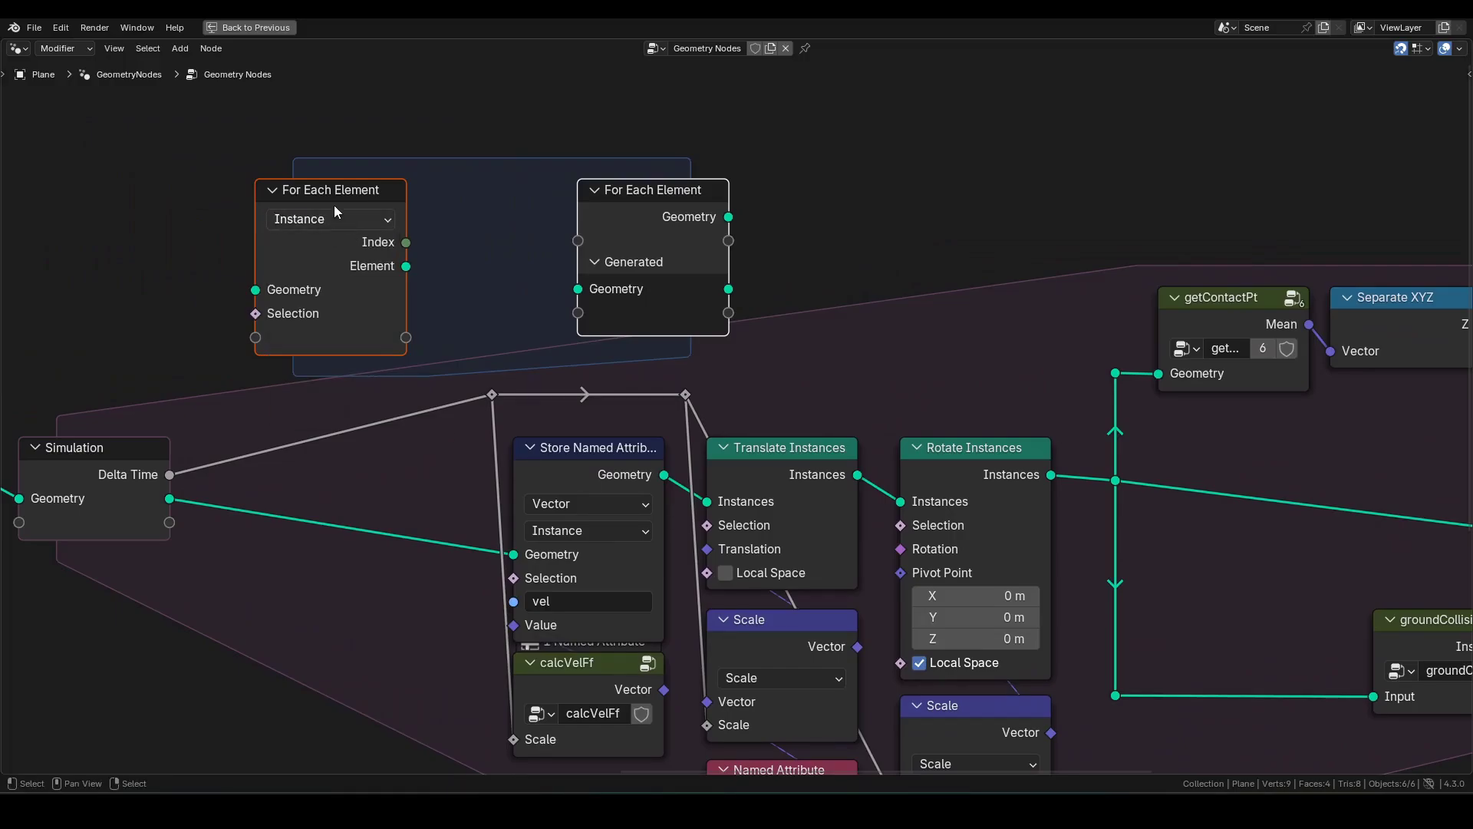
pyautogui.moveTo(333, 198); pyautogui.dragTo(330, 440)
pyautogui.click(441, 121)
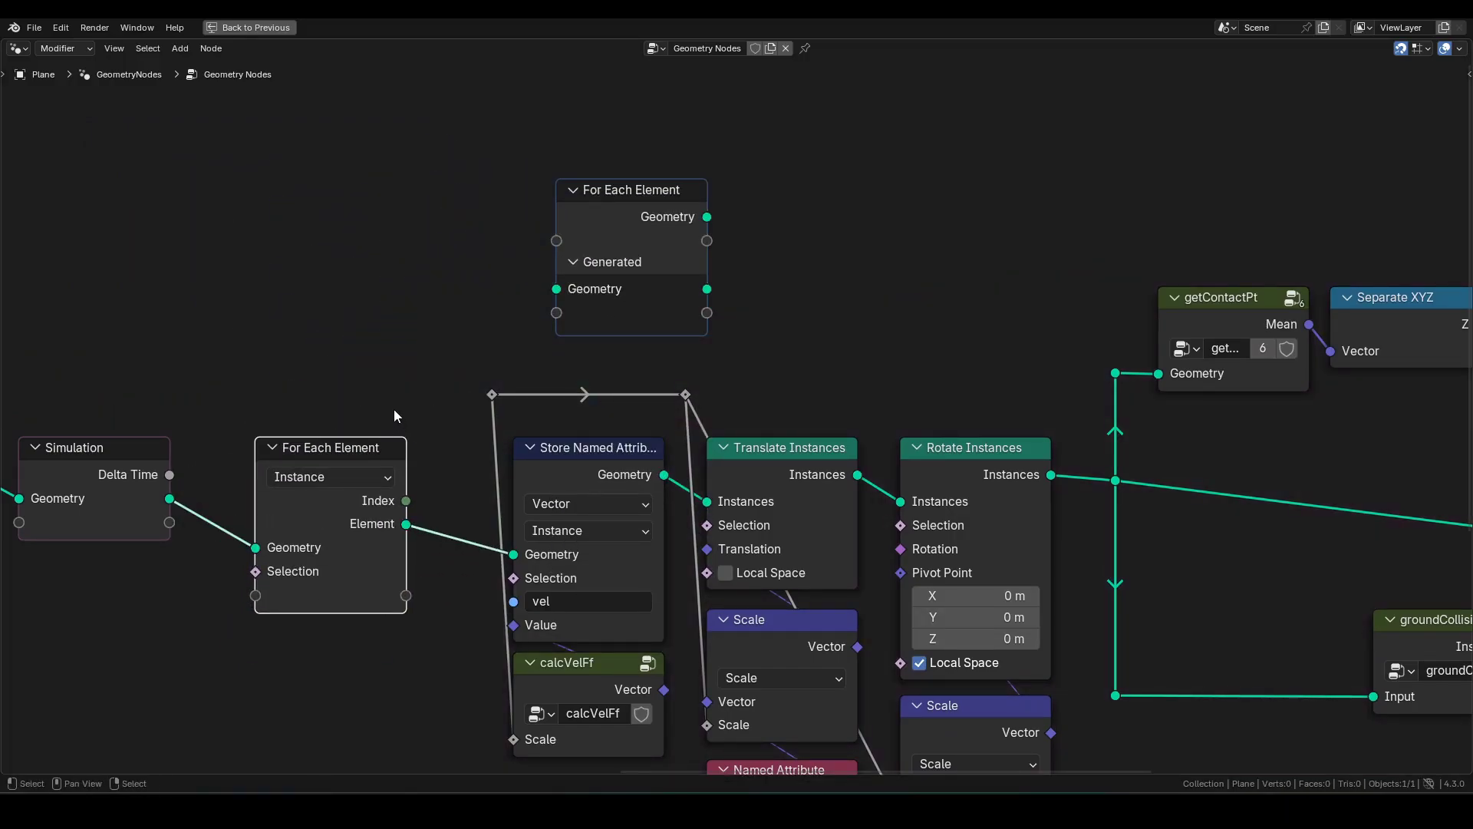
# Step: Add a reroute to the Delta Time link and place it so the link passes above the For Each Element input node
pyautogui.keyDown('shift'); pyautogui.moveTo(374, 389); pyautogui.dragTo(436, 431, button='right'); pyautogui.keyUp('shift')
pyautogui.press('g')
pyautogui.click(382, 394)
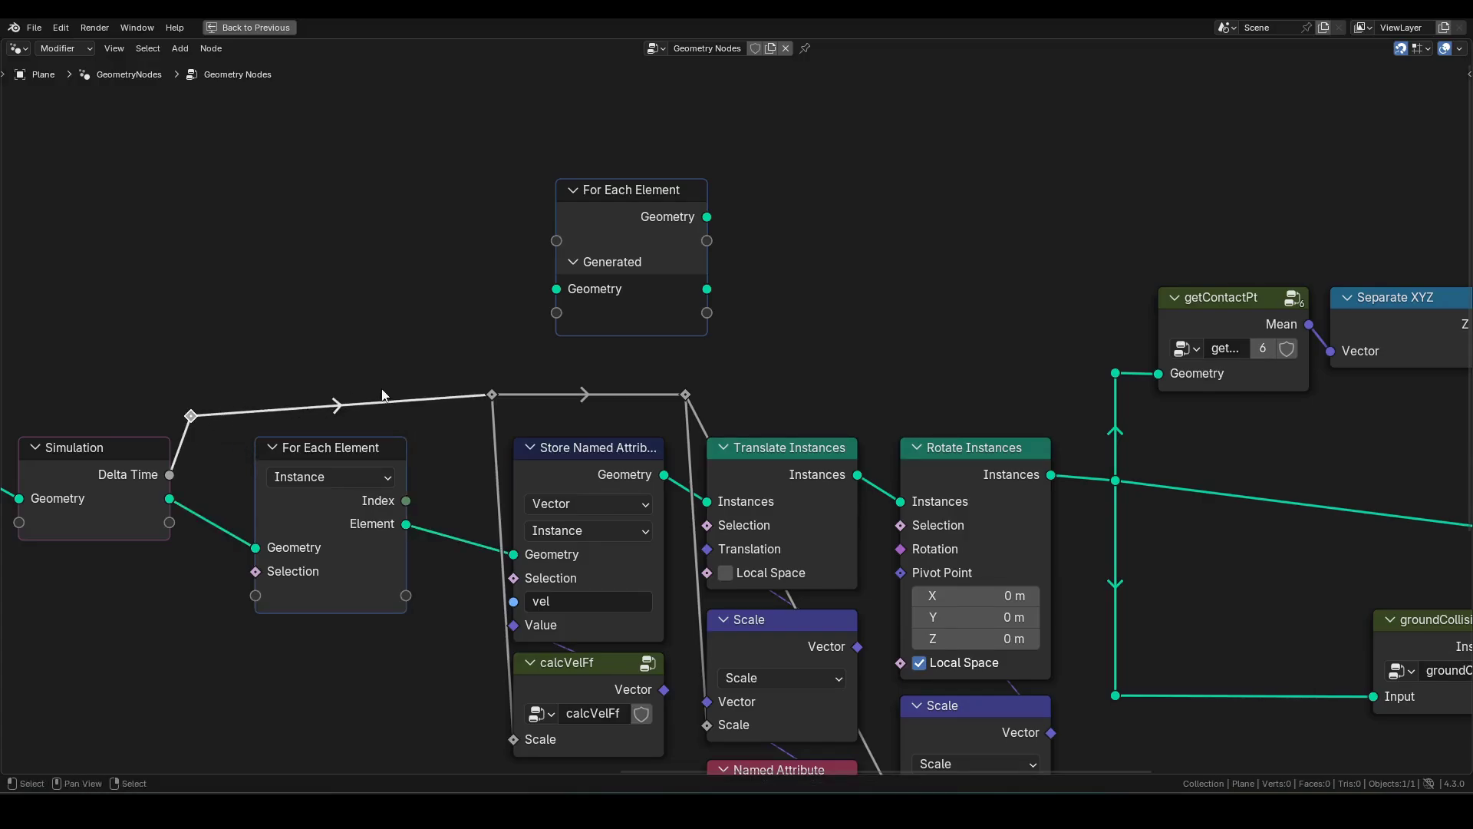
pyautogui.press('g')
pyautogui.click(275, 382)
# Step: Make room after adjustPos and insert the For Each Element output between adjustPos and the Simulation output through its Generated Geometry
pyautogui.scroll(-4, 275, 382)
pyautogui.moveTo(207, 422); pyautogui.dragTo(1160, 439, button='middle')
pyautogui.moveTo(1213, 395); pyautogui.dragTo(1016, 381, button='middle')
pyautogui.moveTo(1015, 381); pyautogui.dragTo(1194, 510)
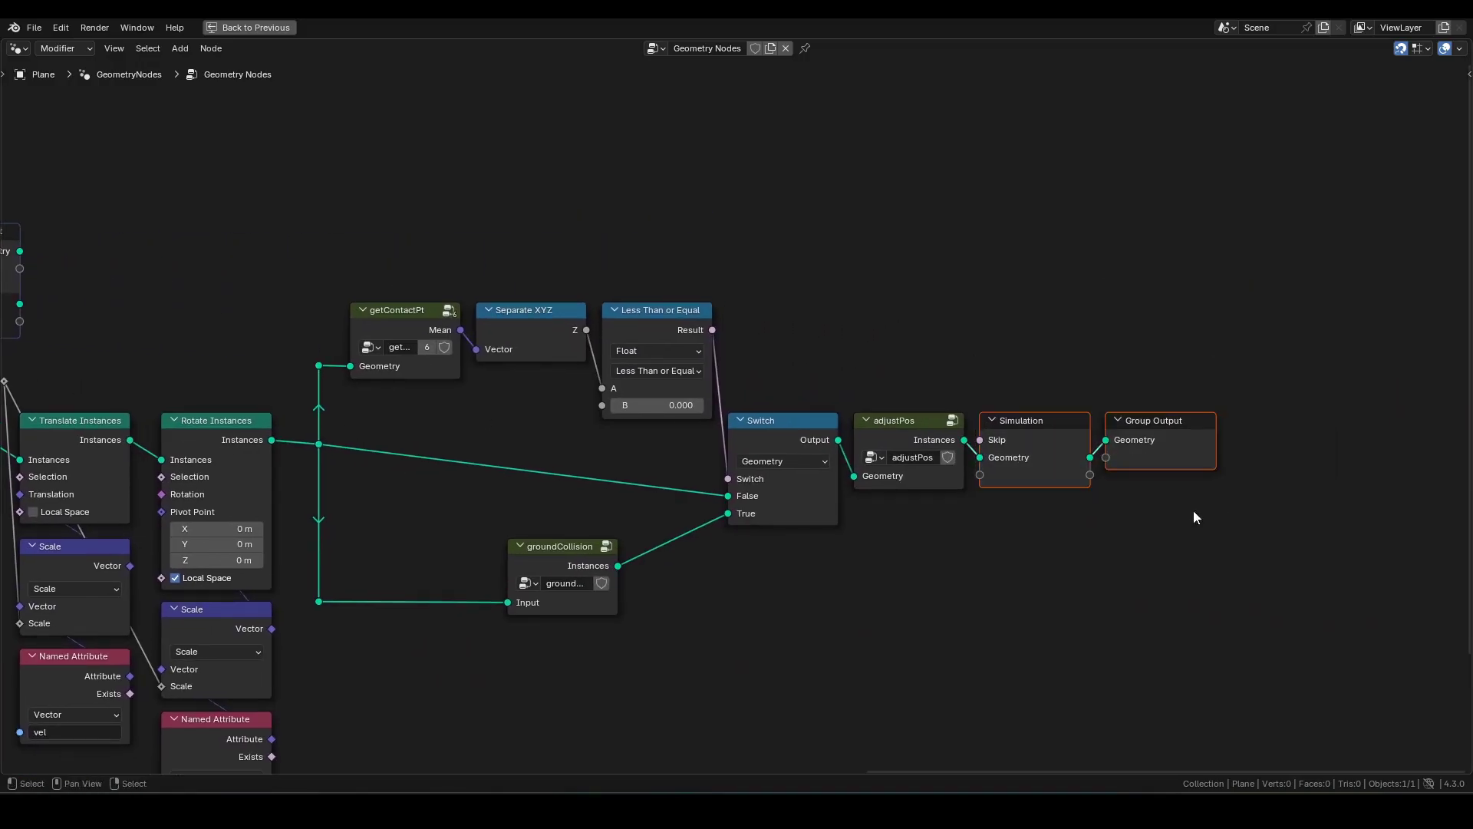
pyautogui.press('g')
pyautogui.press('x')
pyautogui.click(1079, 512)
pyautogui.moveTo(69, 248); pyautogui.dragTo(223, 251, button='middle')
pyautogui.moveTo(136, 235); pyautogui.dragTo(1208, 425)
pyautogui.moveTo(1243, 496); pyautogui.dragTo(1290, 460)
pyautogui.moveTo(1317, 376); pyautogui.dragTo(1011, 375, button='middle')
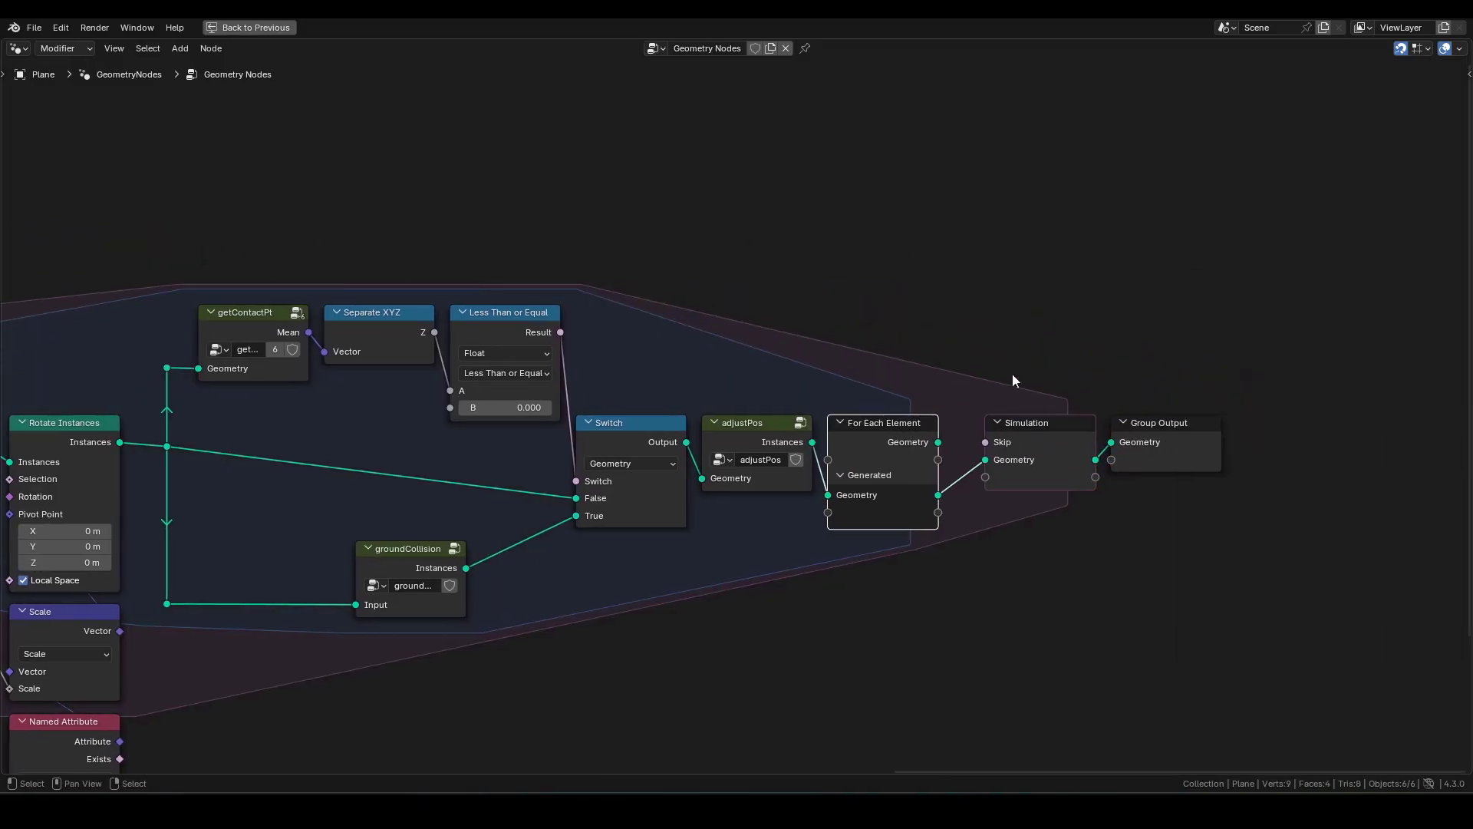
# Step: Move the Simulation output and Group Output nodes horizontally closer to the For Each Element output
pyautogui.moveTo(1010, 373); pyautogui.dragTo(1218, 560)
pyautogui.press('g')
pyautogui.press('x')
pyautogui.click(1178, 552)
# Step: Close the remaining gaps around the For Each Element input by moving the downstream nodes, then the whole zone, towards the Simulation input
pyautogui.moveTo(304, 497); pyautogui.dragTo(775, 476, button='middle')
pyautogui.scroll(-2, 776, 476)
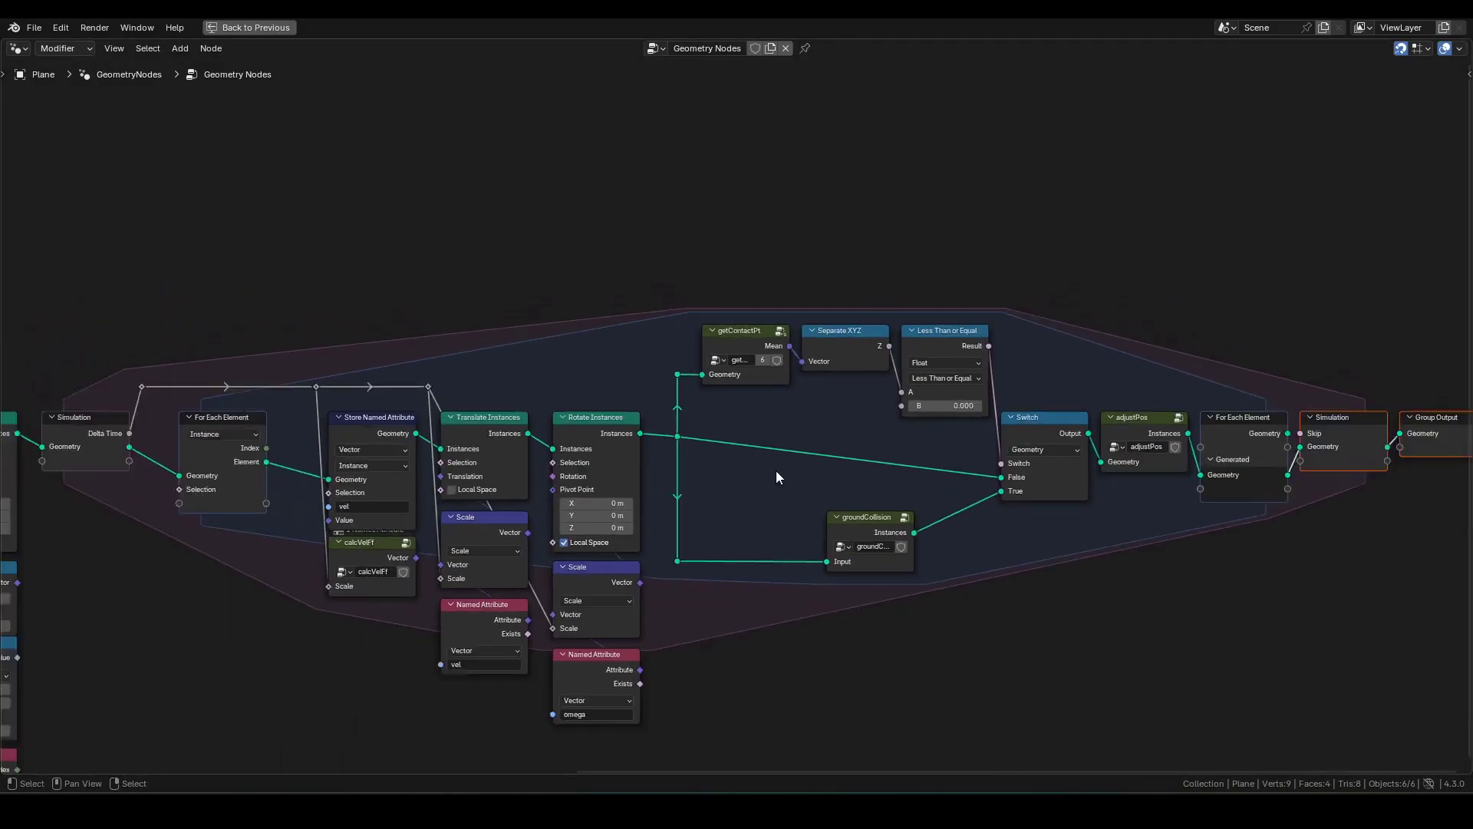
pyautogui.moveTo(326, 260); pyautogui.dragTo(1404, 775)
pyautogui.press('g')
pyautogui.press('x')
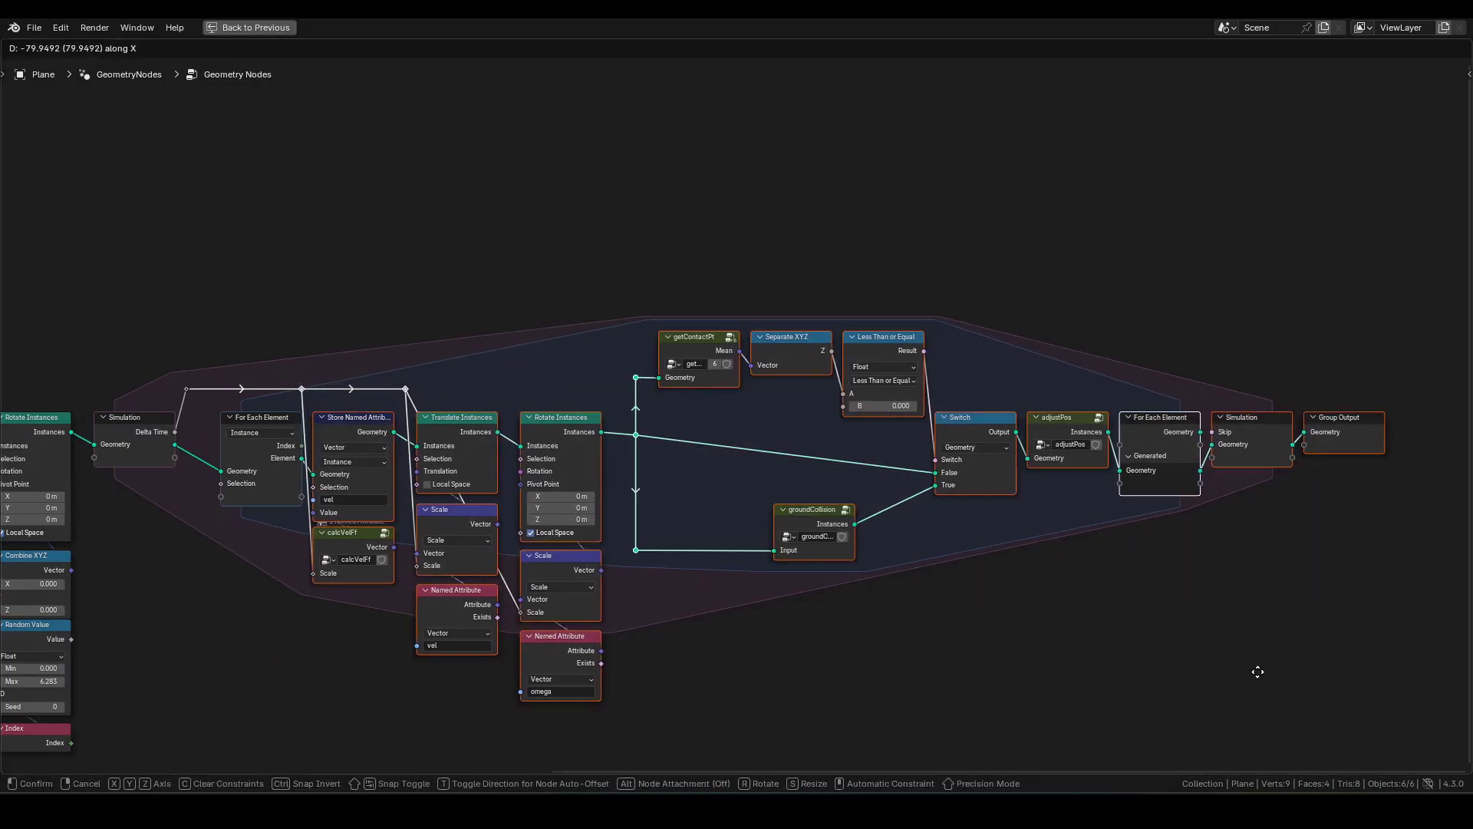
pyautogui.click(1258, 671)
pyautogui.moveTo(241, 296); pyautogui.dragTo(1372, 704)
pyautogui.press('g')
pyautogui.press('x')
pyautogui.click(1318, 697)
pyautogui.click(1026, 611)
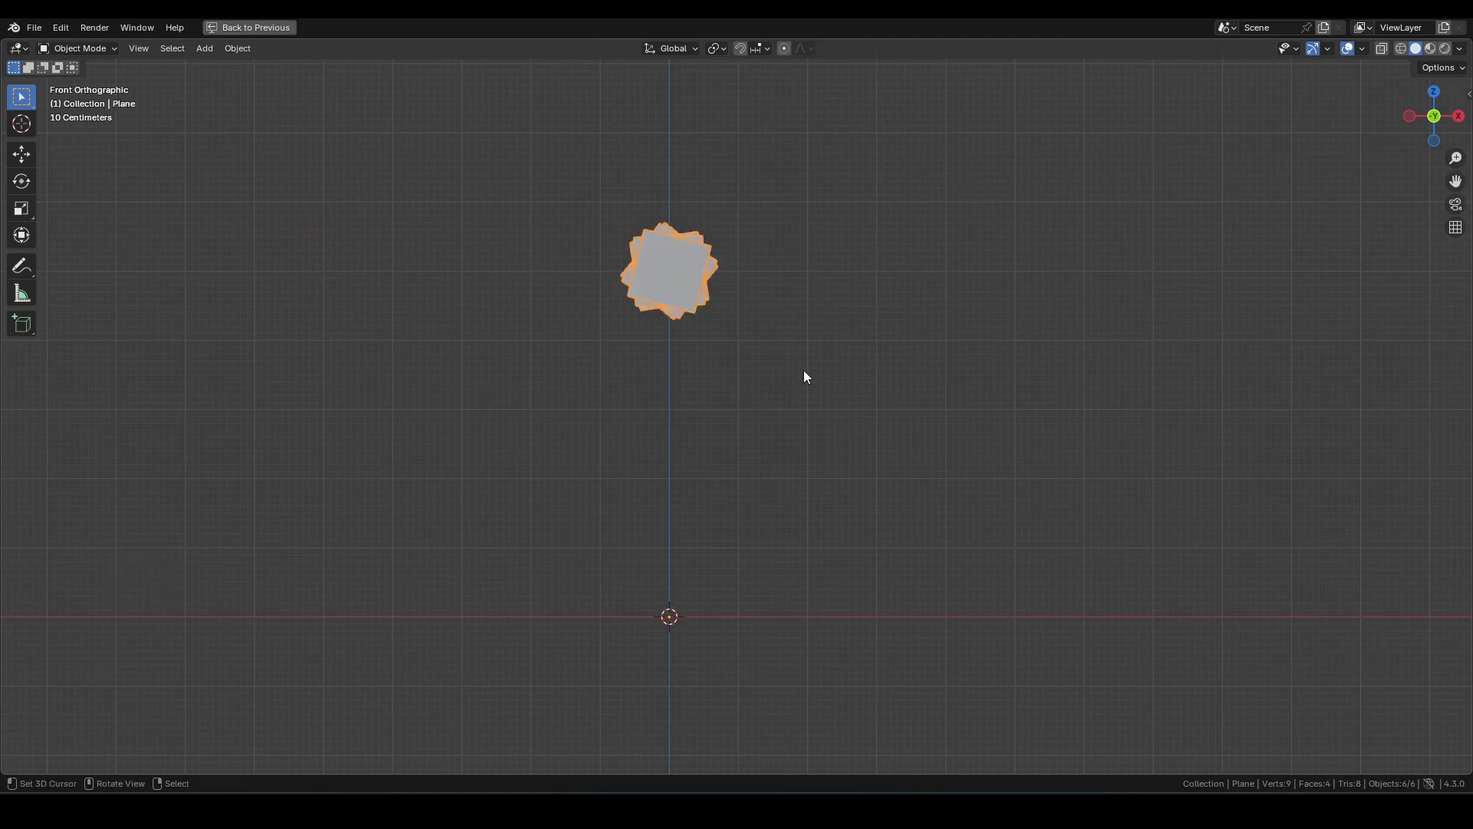
# Step: Play the simulation twice from the first frame in a maximized viewport, then stop it and restore the layout
pyautogui.press('space')
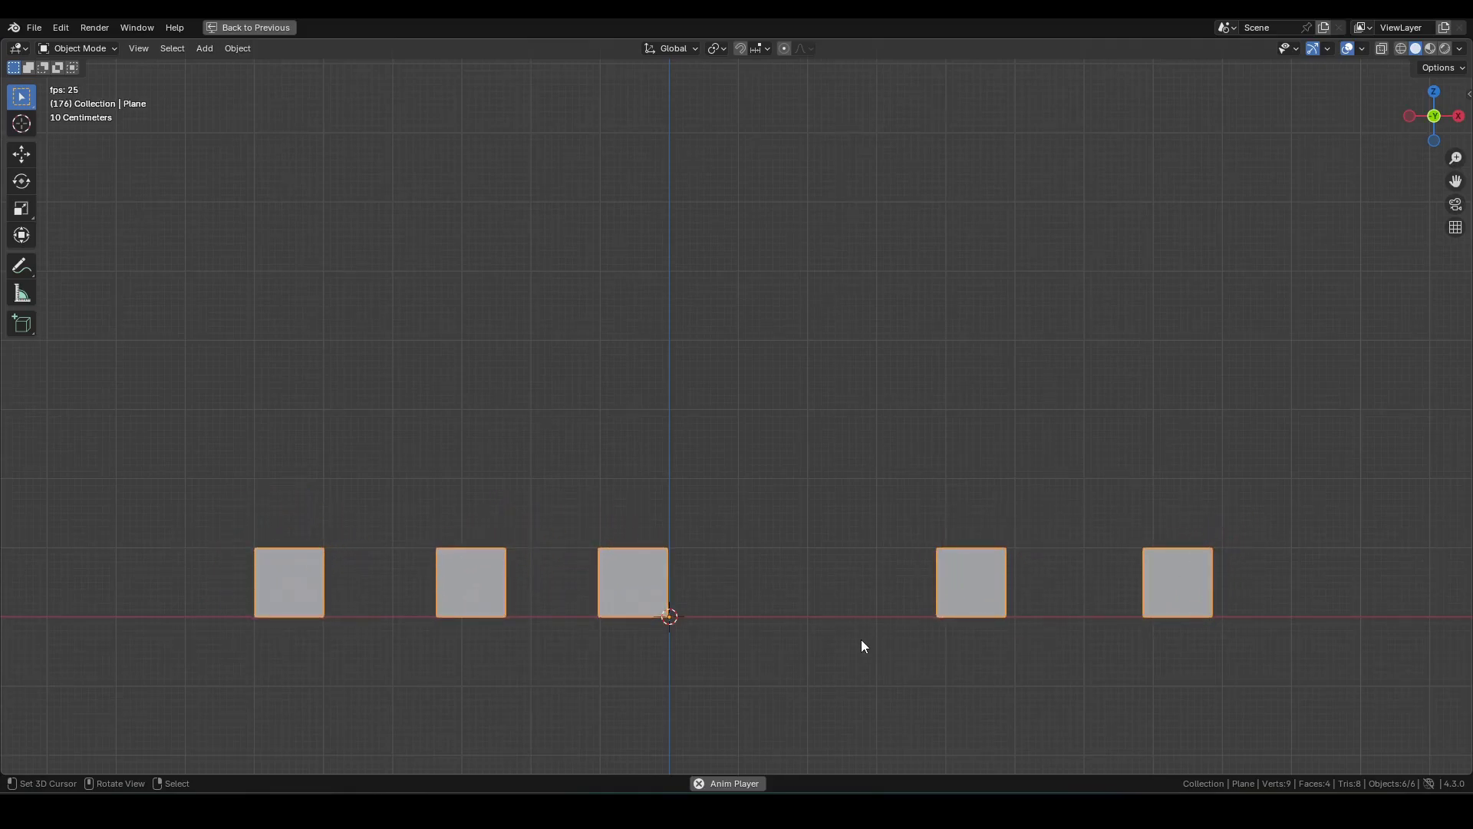
pyautogui.press('space')
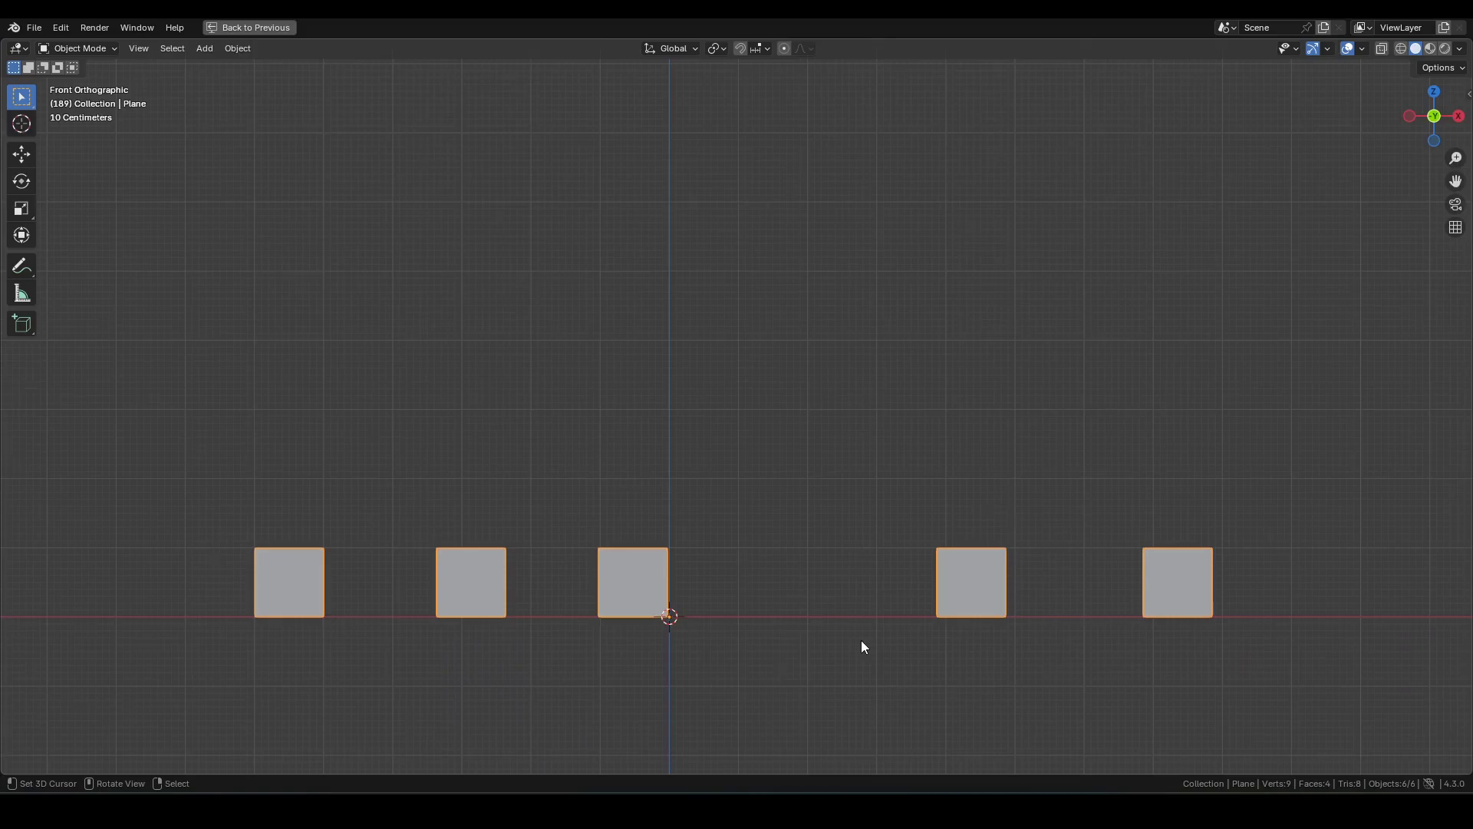
pyautogui.hotkey('shift', 'Left')
pyautogui.press('space')
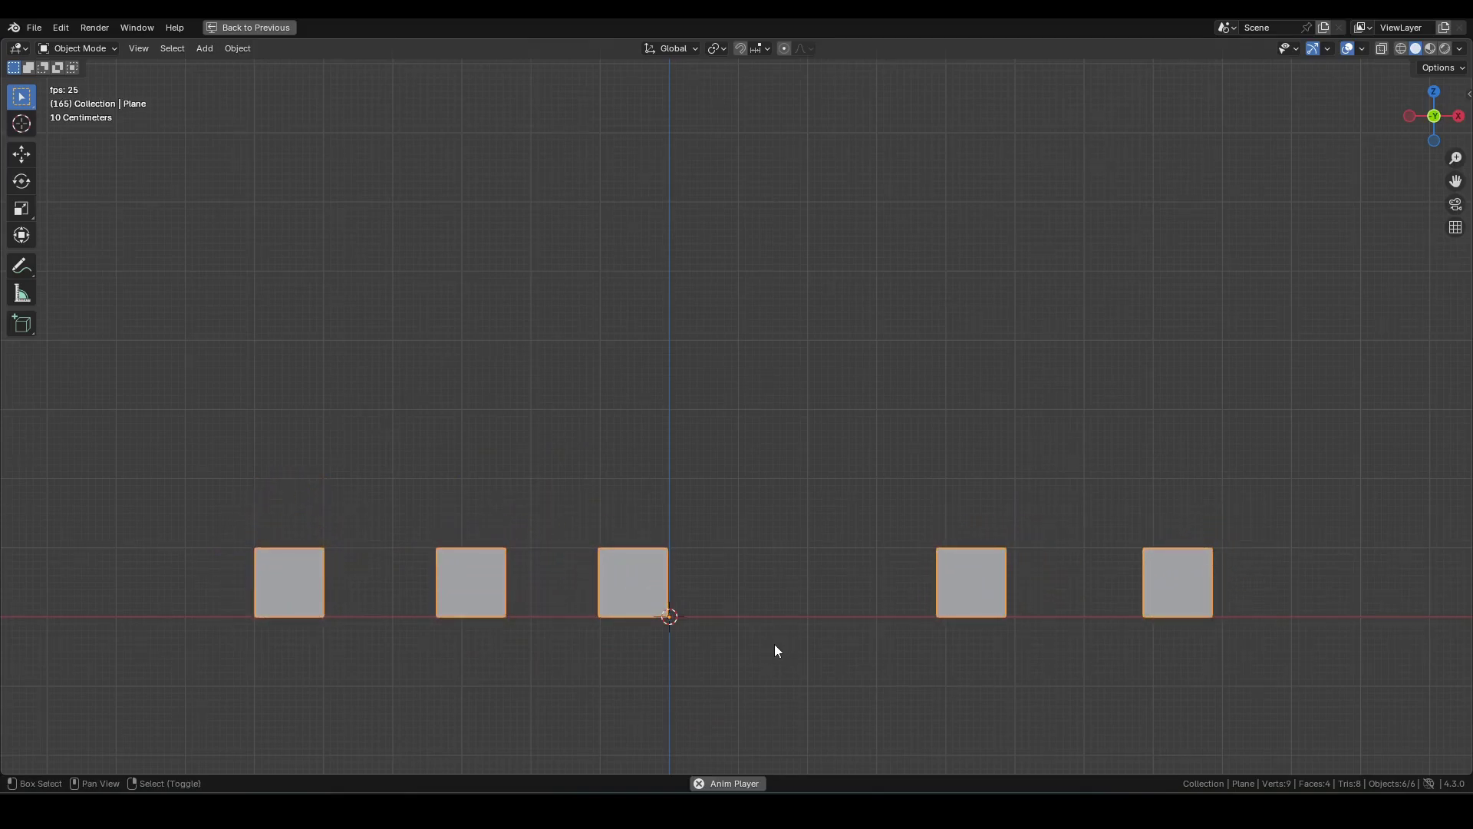
pyautogui.press('space')
pyautogui.hotkey('ctrl', 'space')
pyautogui.scroll(-3, 758, 572)
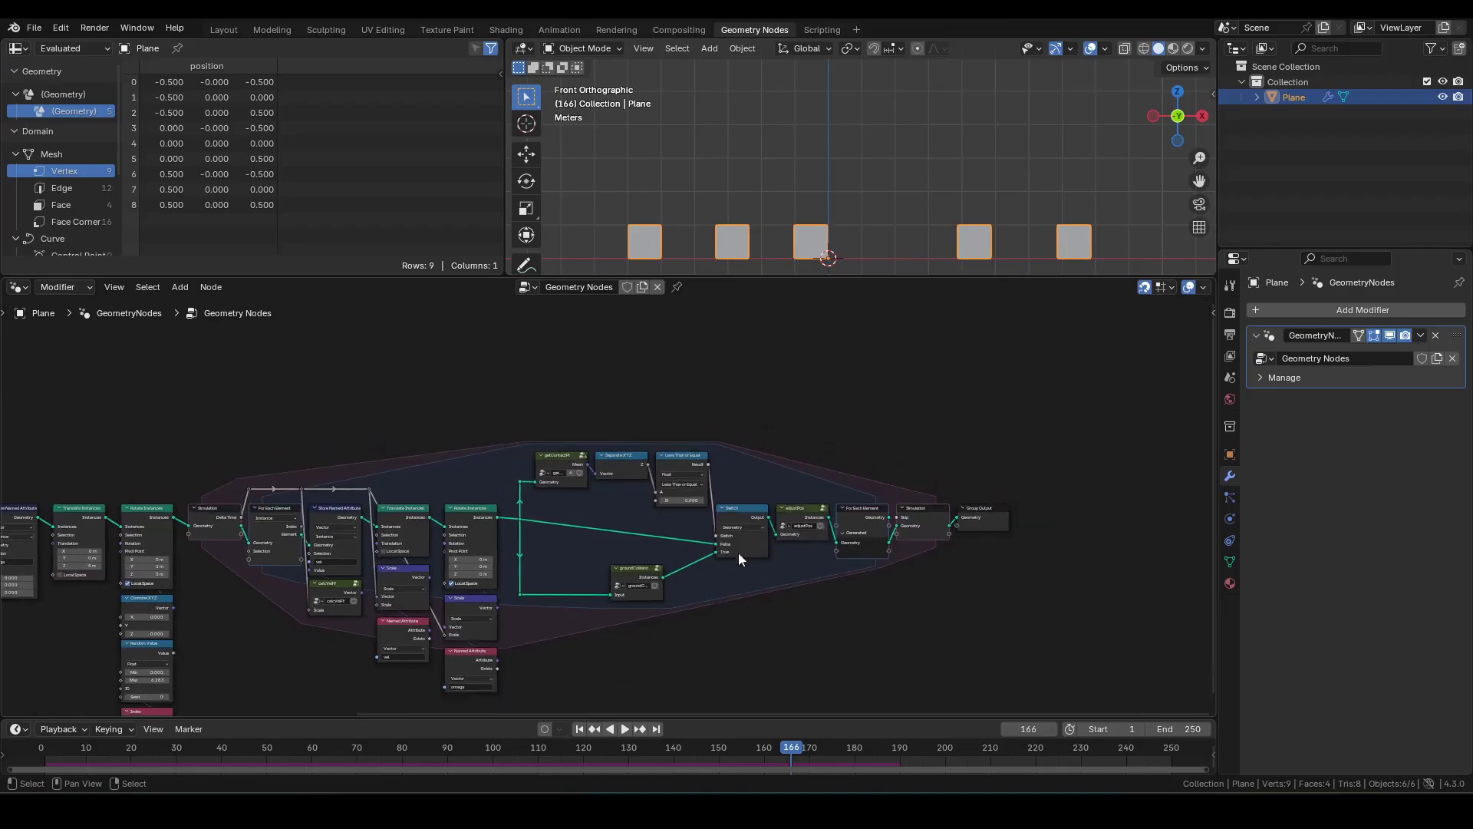
# Step: Group all nodes from the first Store Named Attribute through the Simulation output into one node group, then exit the group
pyautogui.hotkey('ctrl', 'space')
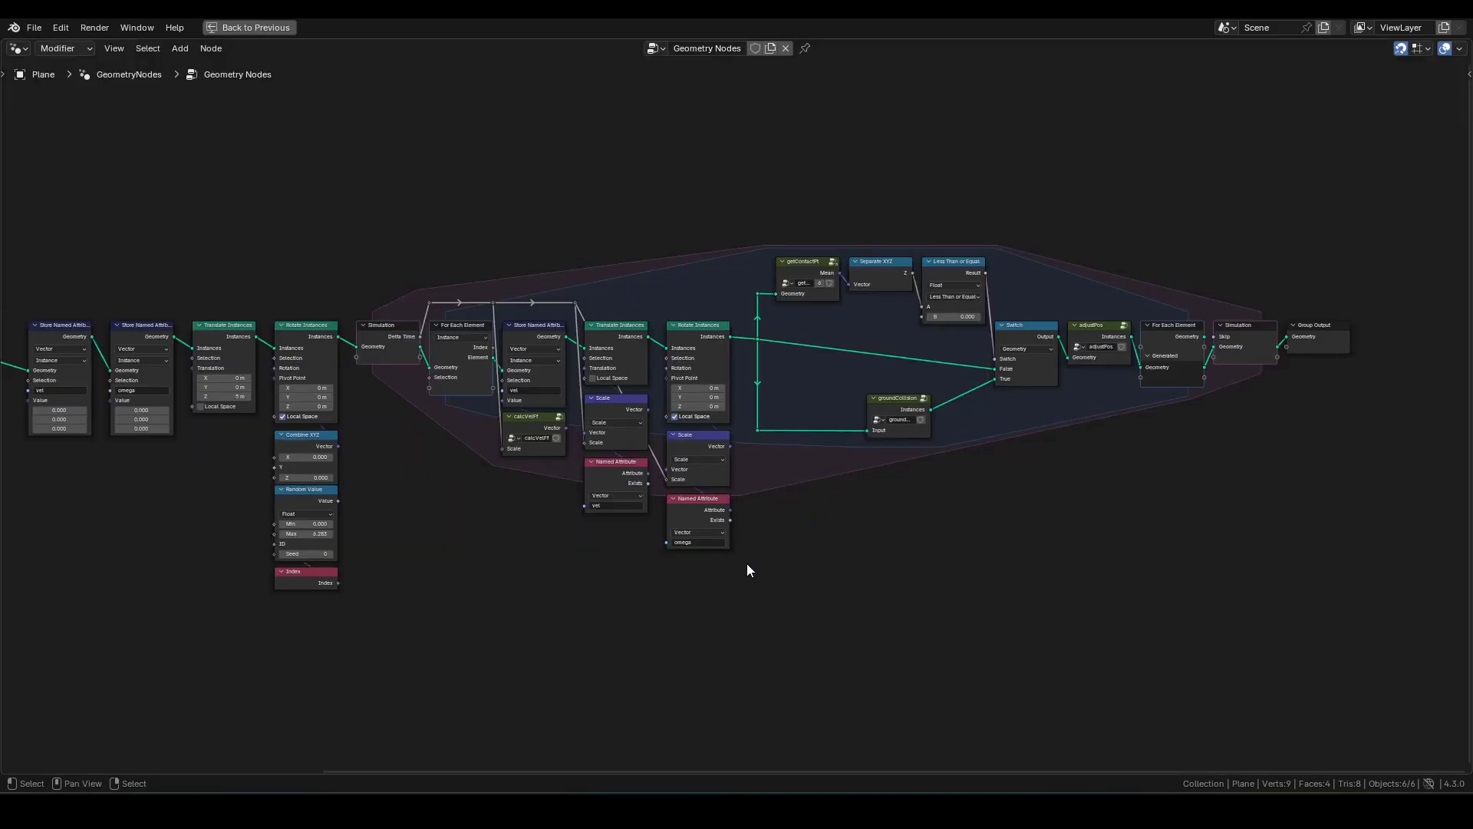
pyautogui.moveTo(747, 563); pyautogui.dragTo(573, 543, button='middle')
pyautogui.scroll(-1, 573, 543)
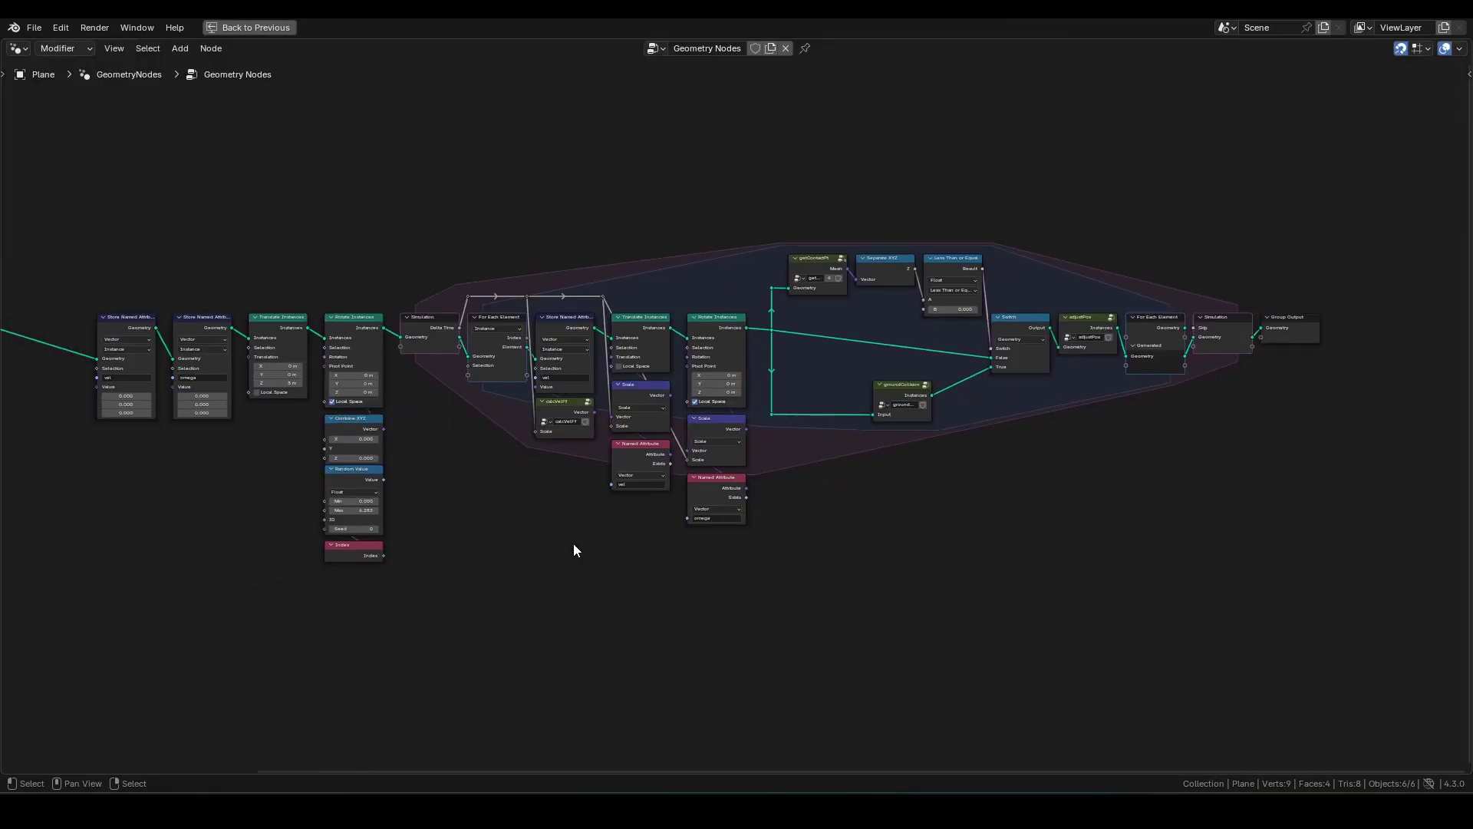
pyautogui.moveTo(91, 219); pyautogui.dragTo(1248, 646)
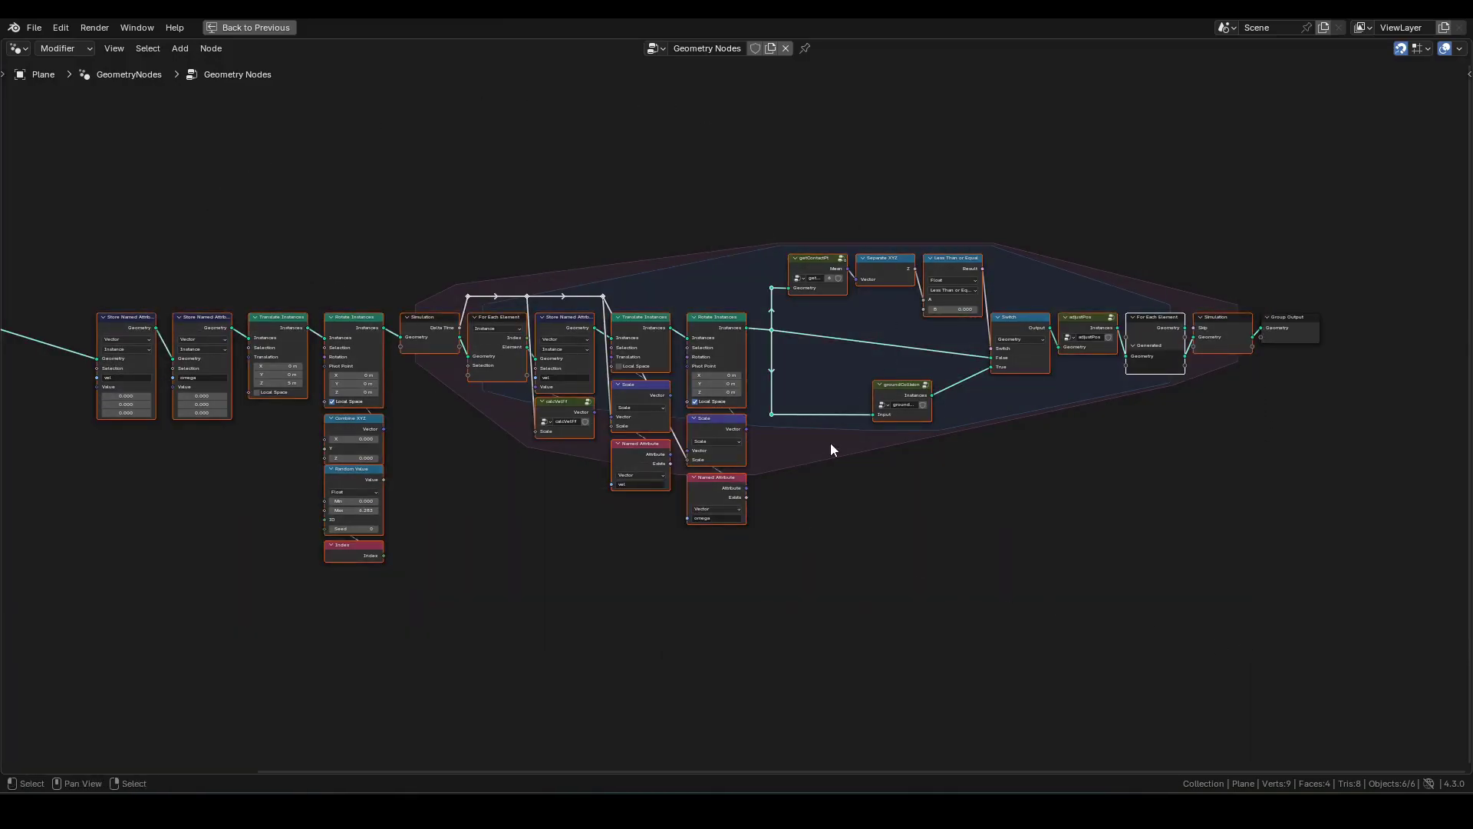
pyautogui.hotkey('ctrl', 'g')
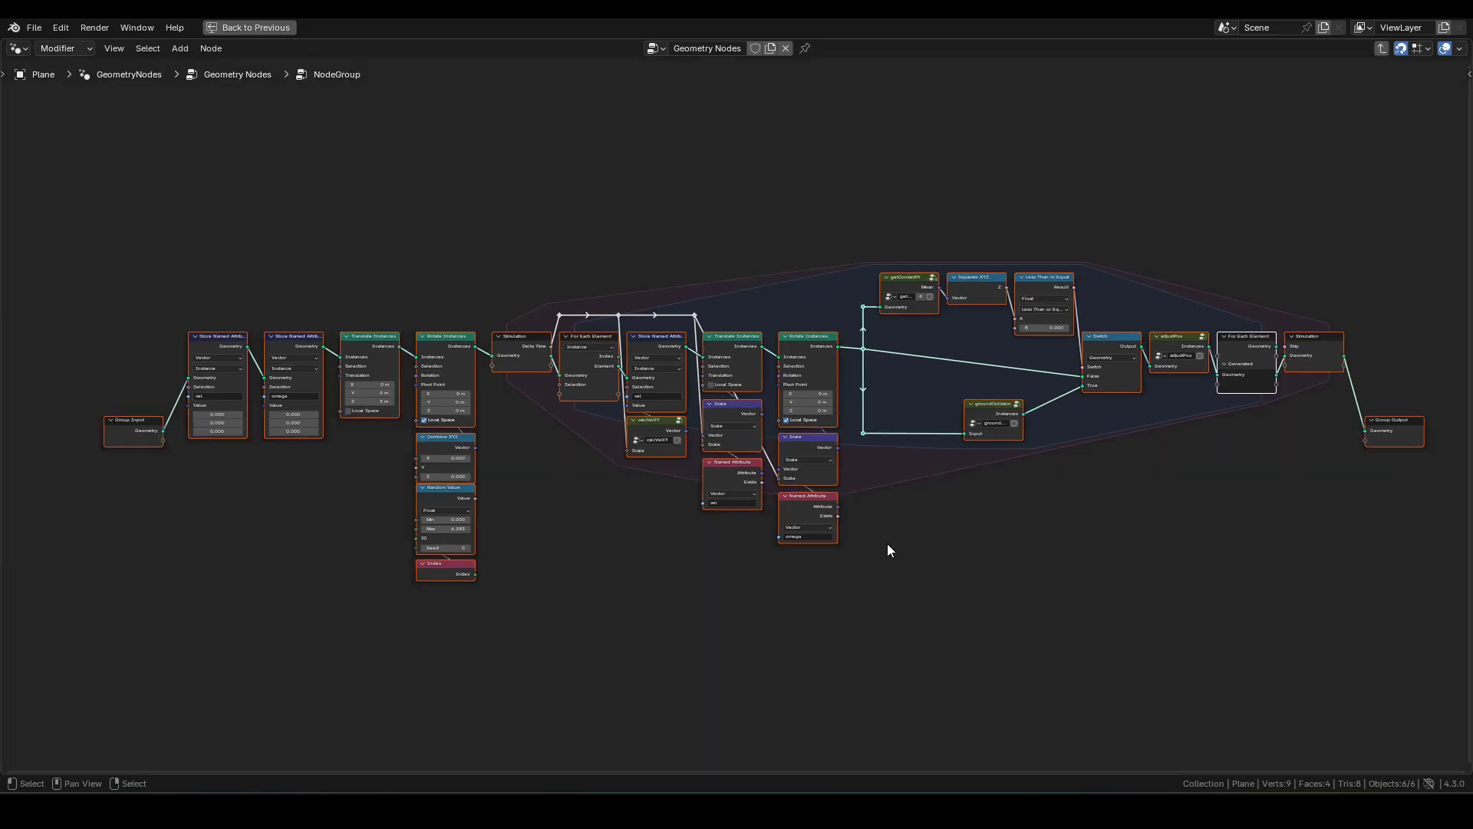
pyautogui.press('g')
pyautogui.click(857, 498)
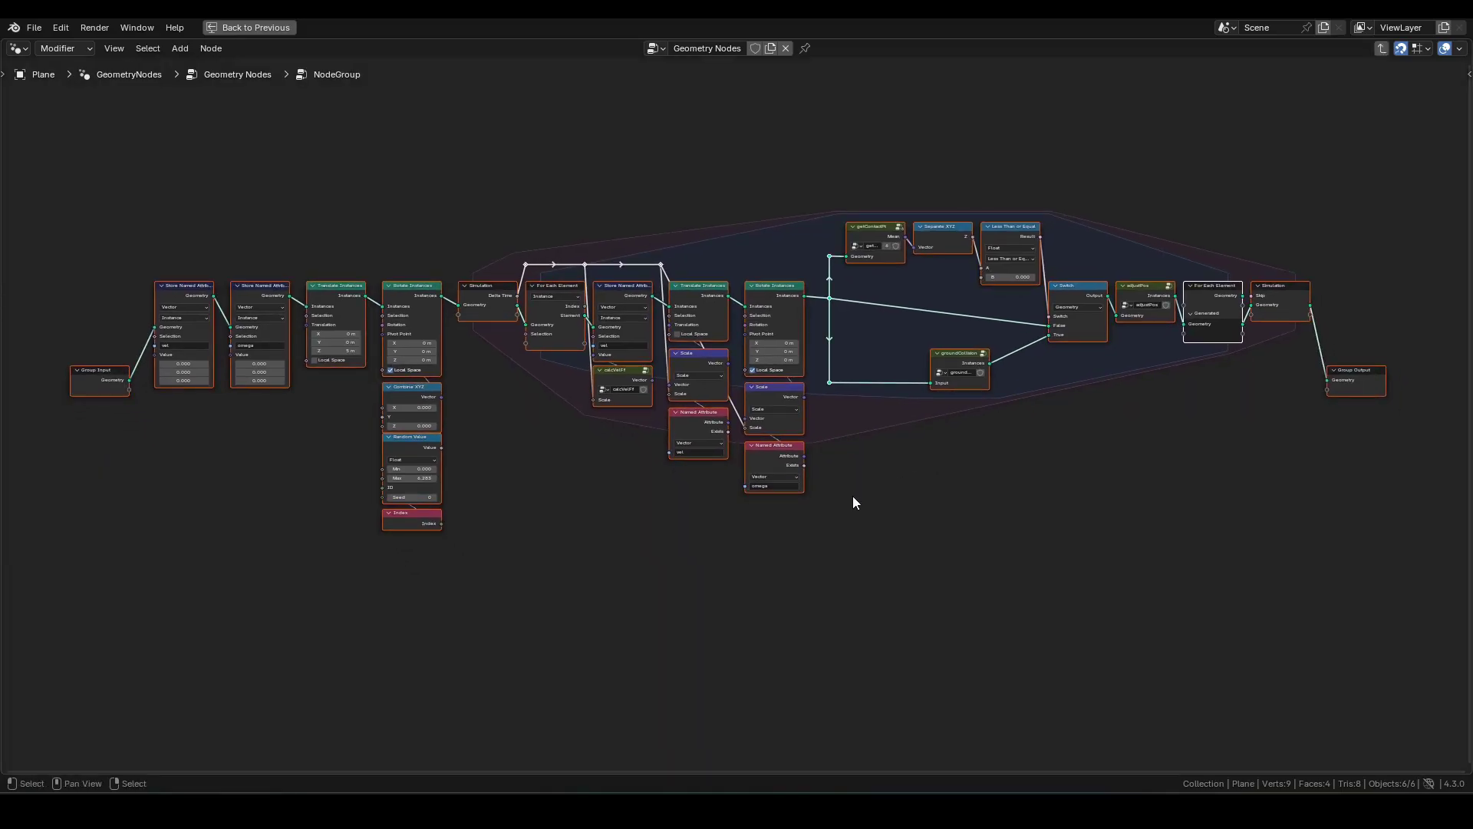
pyautogui.press('Tab')
# Step: Rename the new node group as tileRoll
pyautogui.scroll(6, 853, 496)
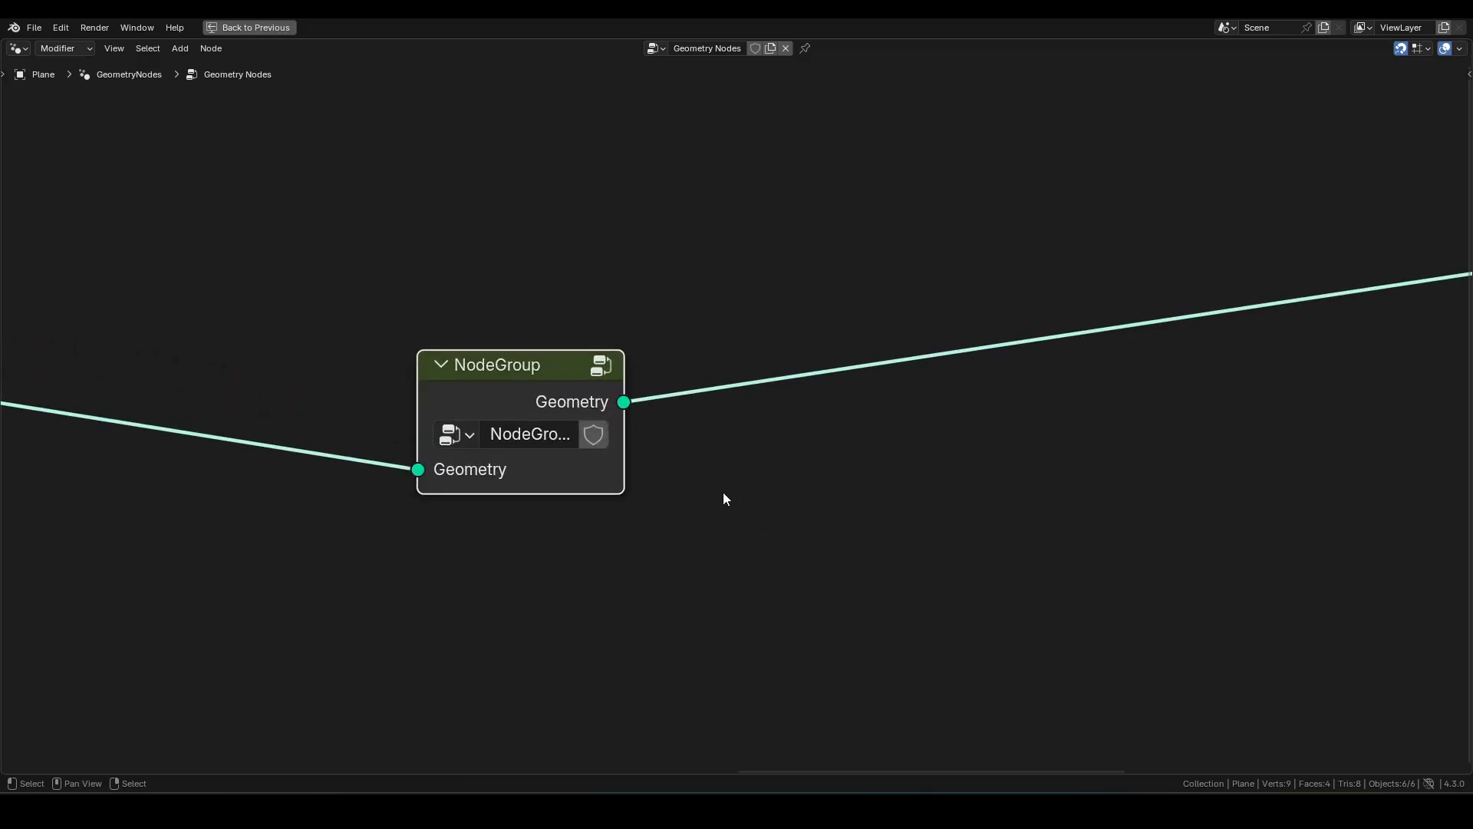
pyautogui.click(679, 437)
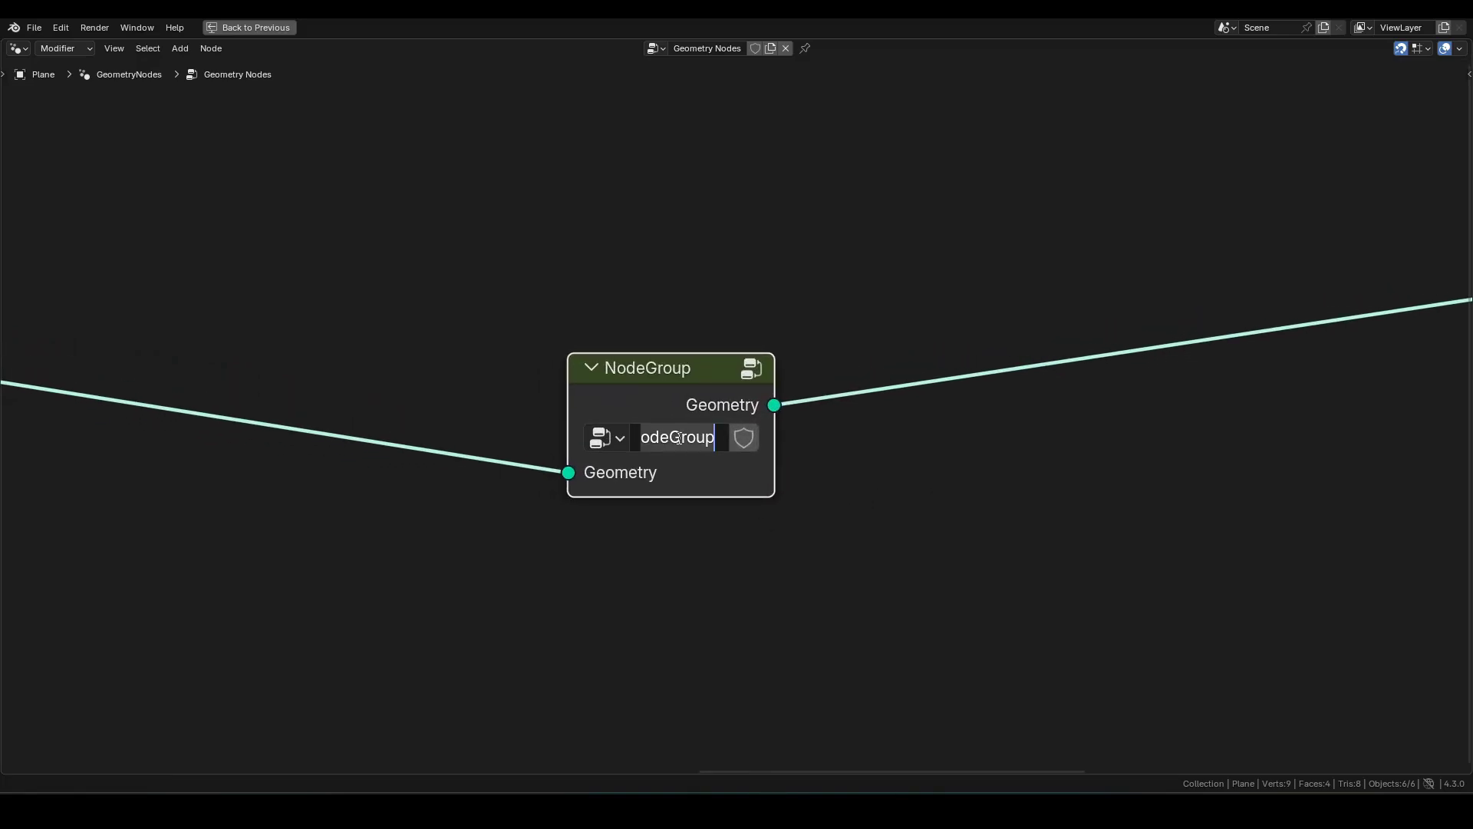
pyautogui.write('tileRoll')
pyautogui.press('Return')
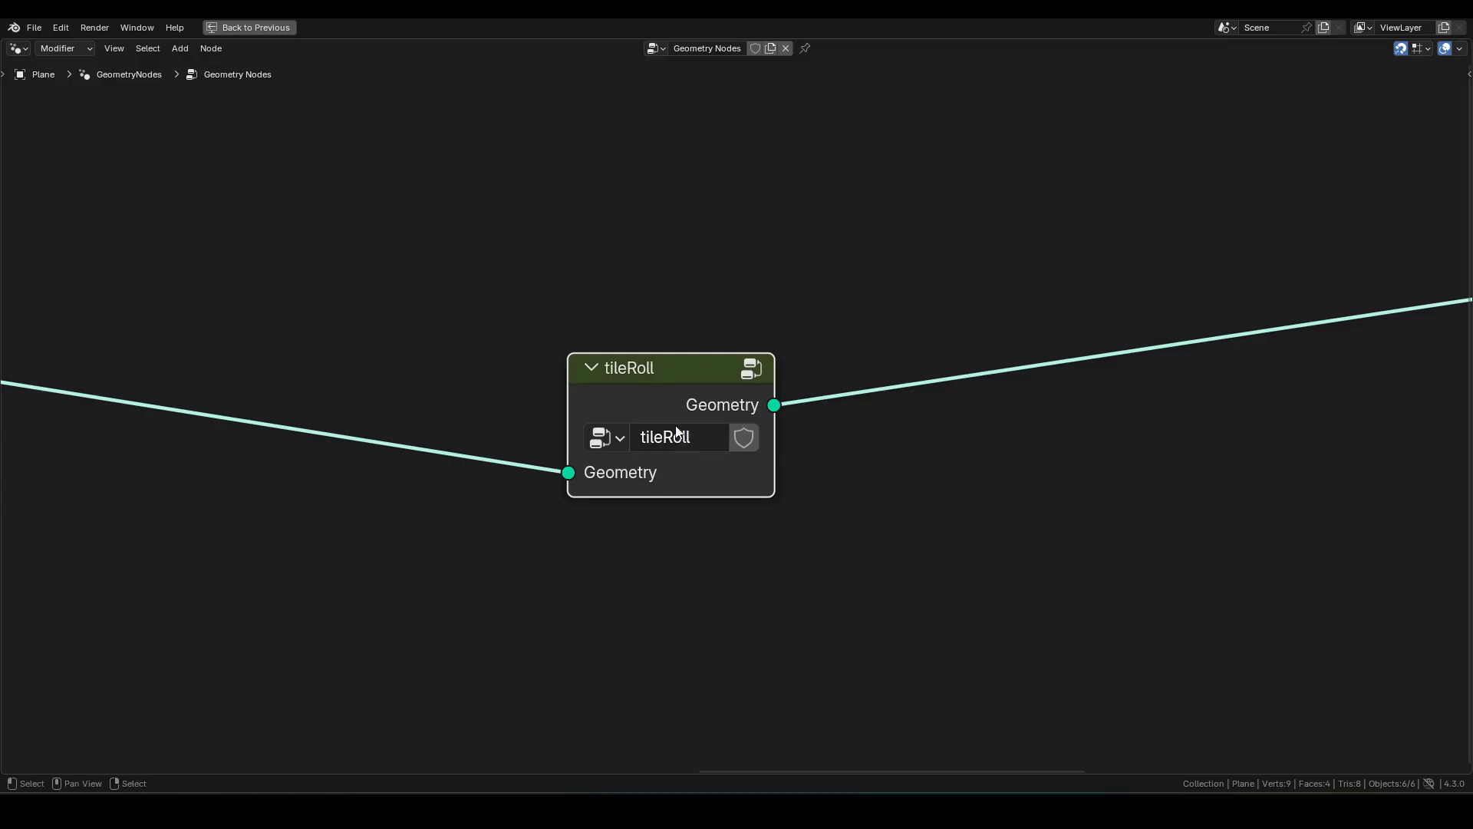
# Step: Move the tileRoll and Group Output nodes next to Duplicate Elements and restore the full layout
pyautogui.scroll(-8, 676, 432)
pyautogui.moveTo(676, 432); pyautogui.dragTo(766, 402, button='middle')
pyautogui.moveTo(765, 402); pyautogui.dragTo(118, 318)
pyautogui.moveTo(1393, 321); pyautogui.dragTo(199, 321)
pyautogui.scroll(5, 199, 330)
pyautogui.moveTo(185, 399); pyautogui.dragTo(826, 400, button='middle')
pyautogui.hotkey('ctrl', 'space')
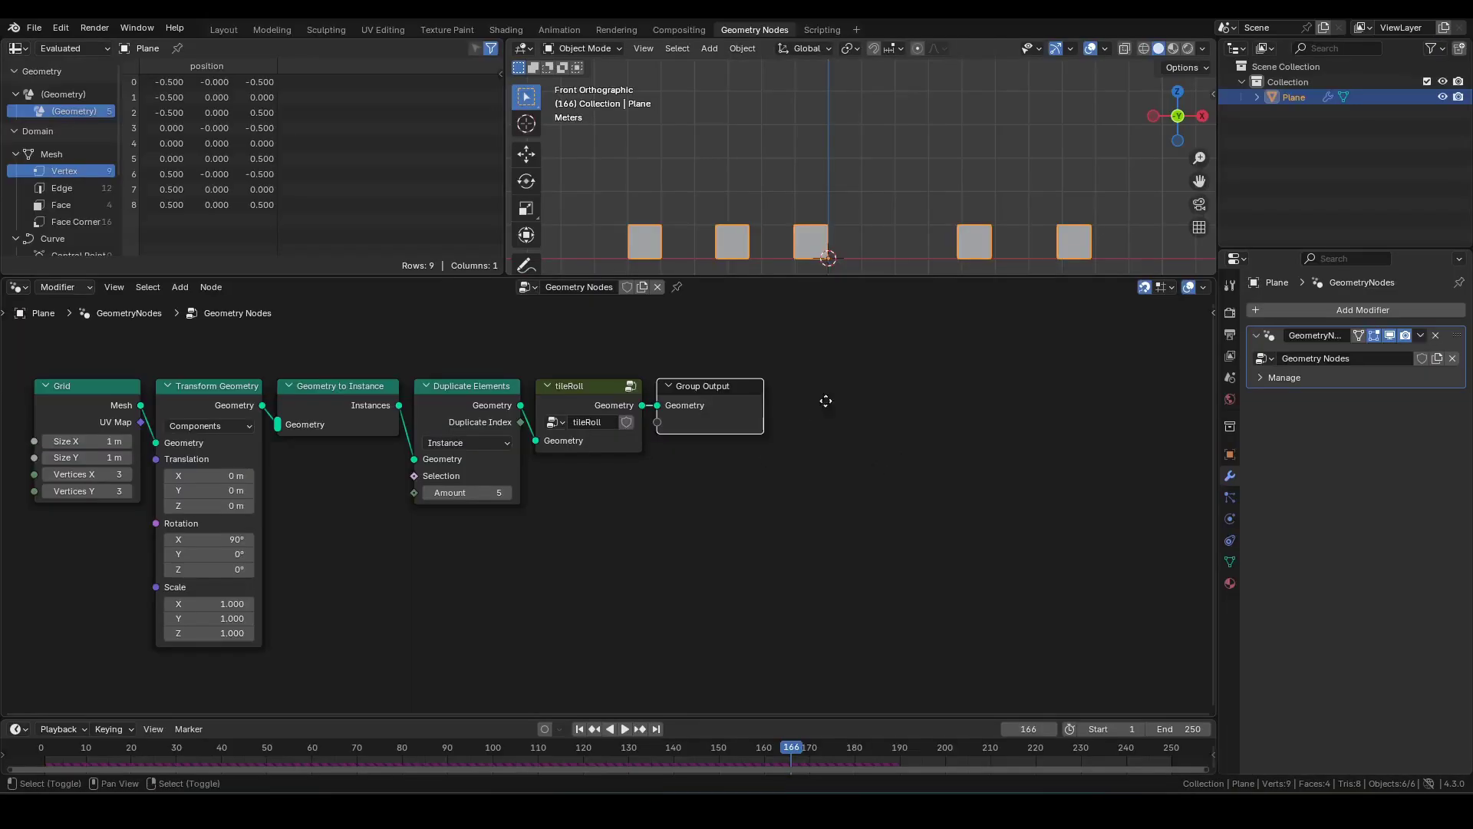
# Step: Return to frame 1 and delete the Grid, Transform Geometry, Geometry to Instance and Duplicate Elements nodes
pyautogui.hotkey('shift', 'Left')
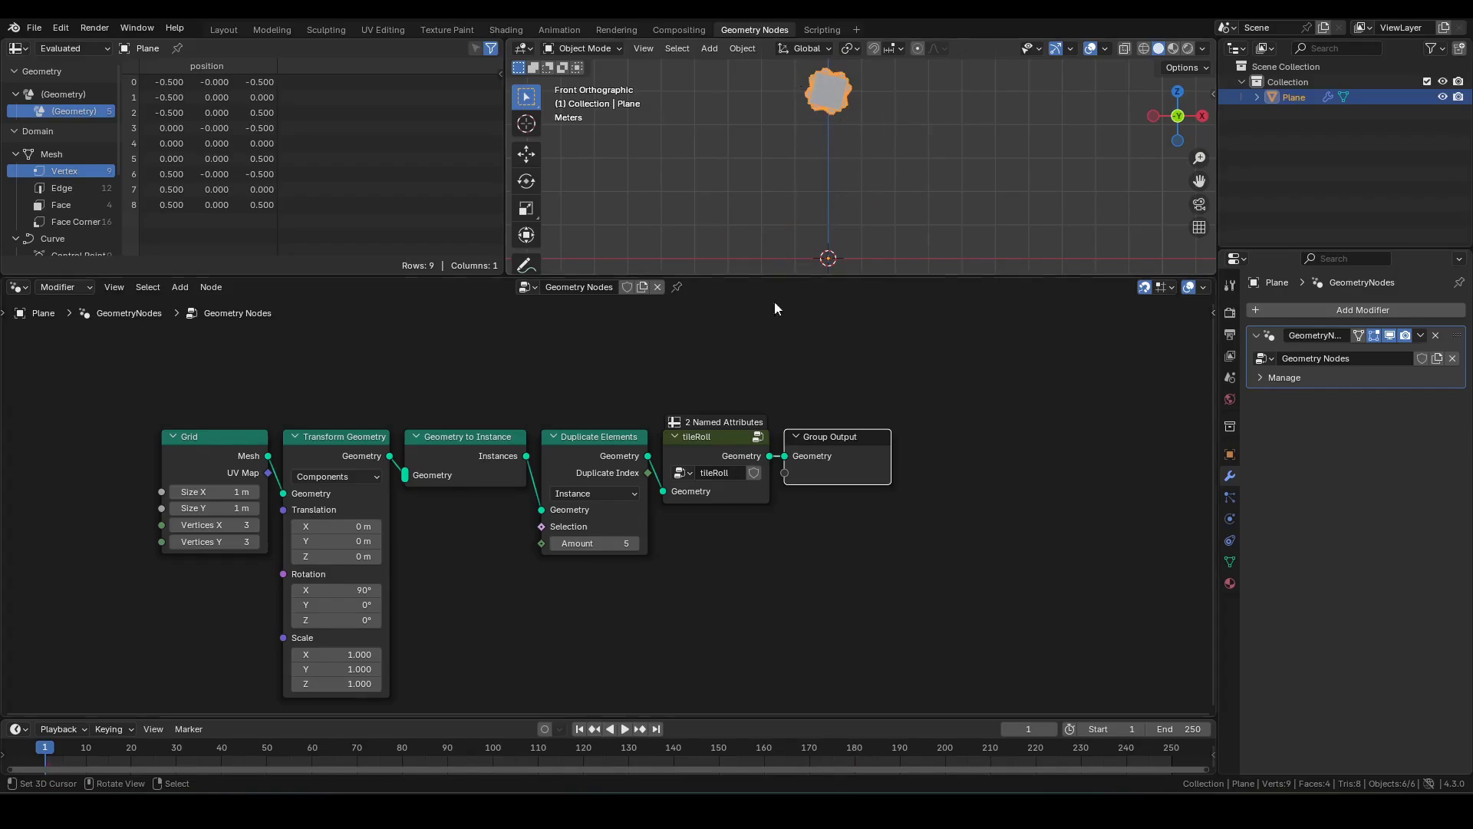
pyautogui.moveTo(549, 394); pyautogui.dragTo(607, 394, button='middle')
pyautogui.moveTo(170, 389); pyautogui.dragTo(669, 660)
pyautogui.press('Delete')
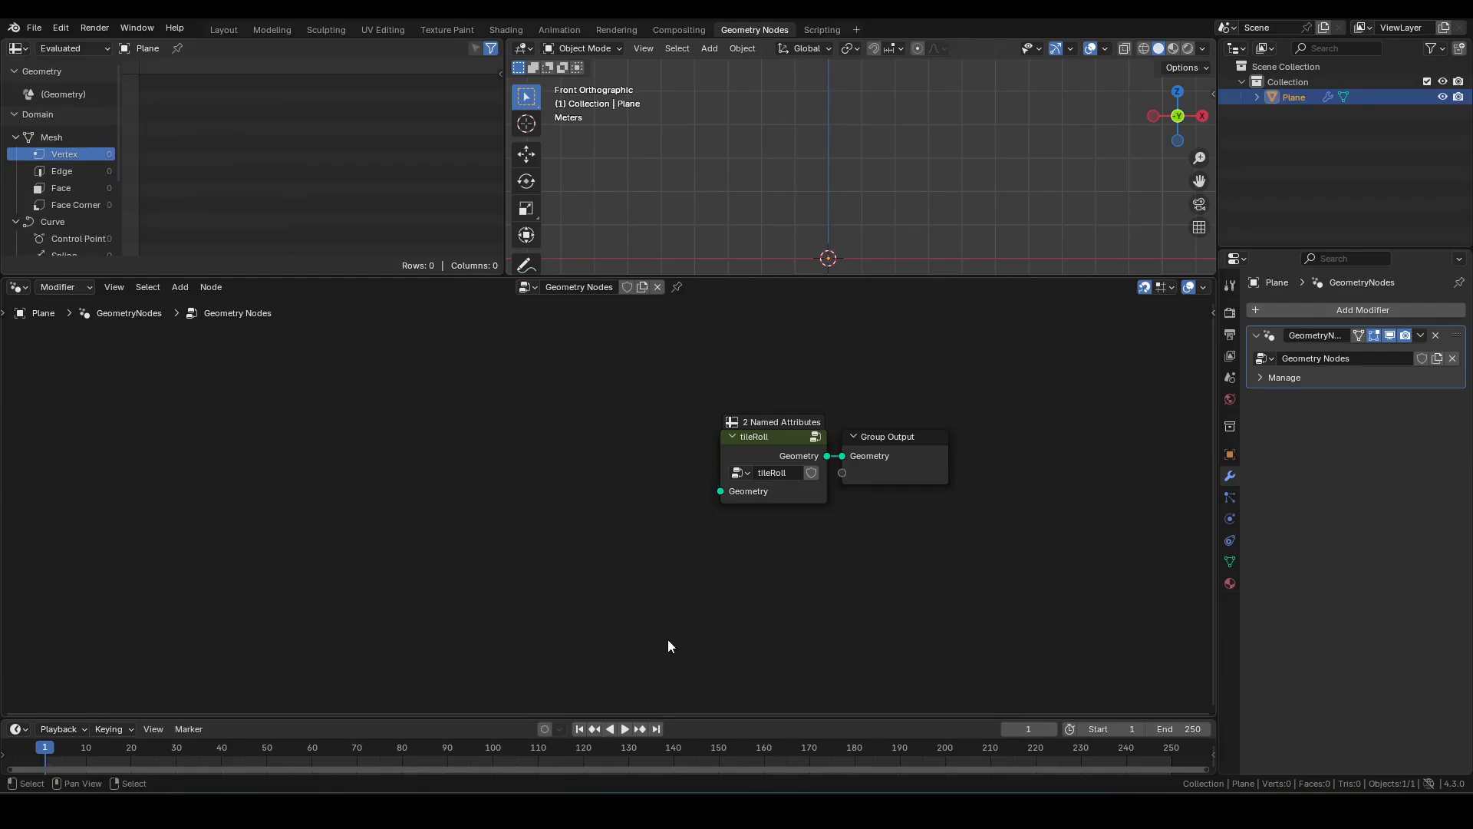
# Step: Detach the Group Output node from tileRoll and move tileRoll aside to clear space for a new node chain
pyautogui.click(896, 441)
pyautogui.keyDown('alt'); pyautogui.moveTo(896, 440); pyautogui.dragTo(777, 545); pyautogui.keyUp('alt')
pyautogui.moveTo(783, 446); pyautogui.dragTo(1009, 403)
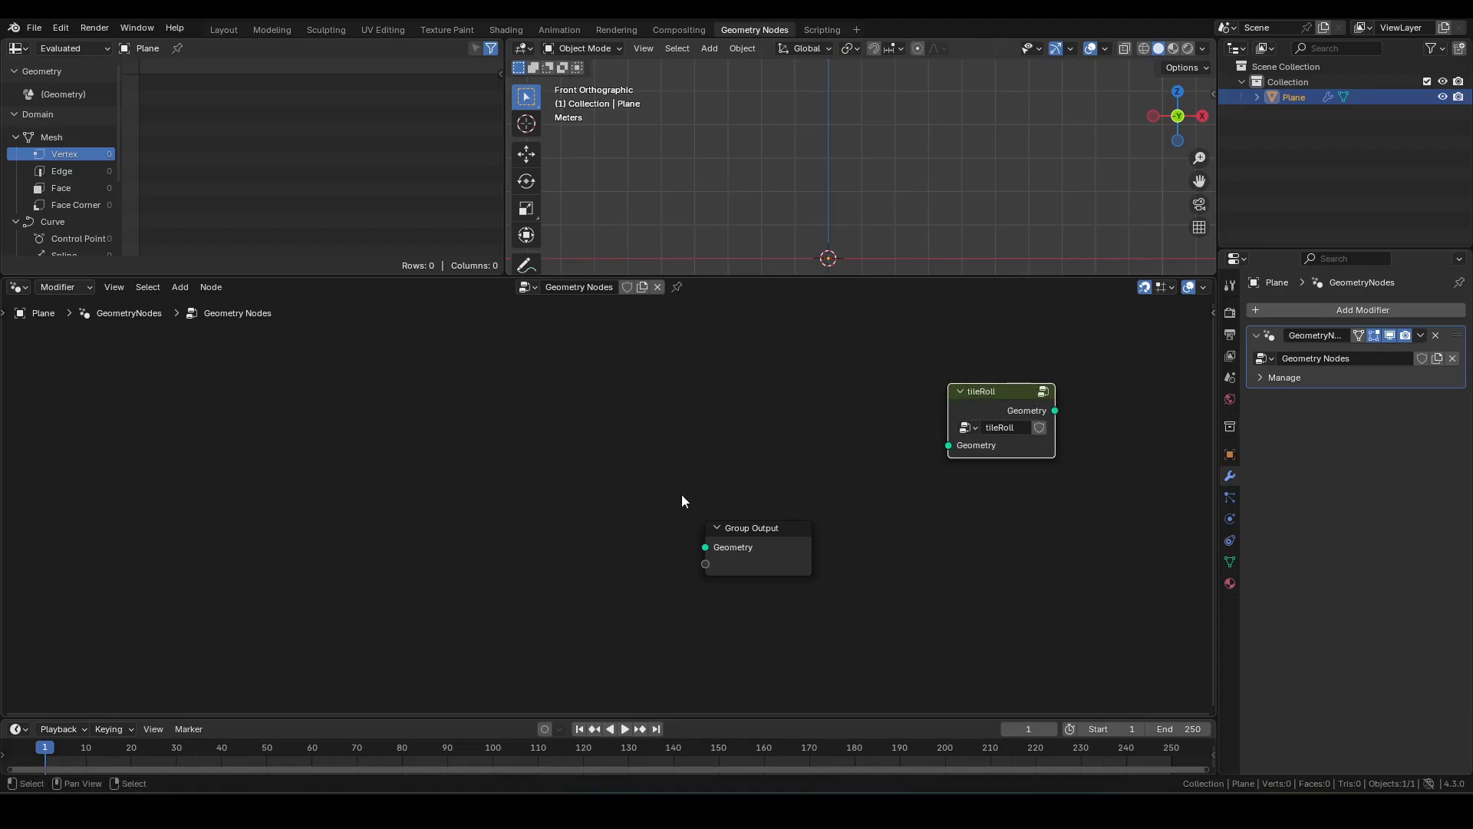
pyautogui.moveTo(681, 494); pyautogui.dragTo(910, 440, button='middle')
pyautogui.moveTo(542, 457); pyautogui.dragTo(636, 450, button='middle')
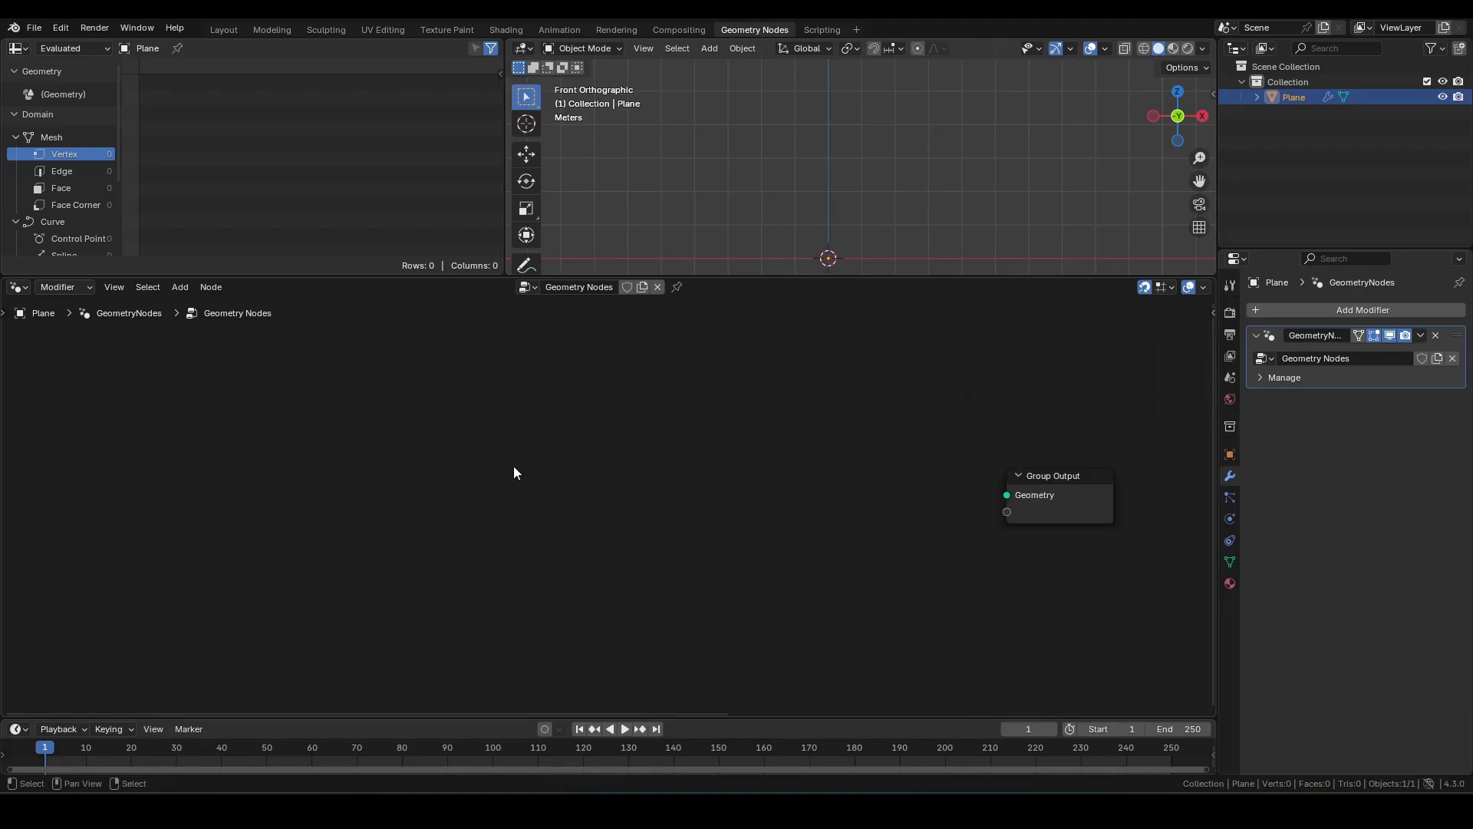
# Step: Add a String node ahead of Group Output and set its text to "t"
pyautogui.hotkey('shift', 'a')
pyautogui.write('strin')
pyautogui.press('Return')
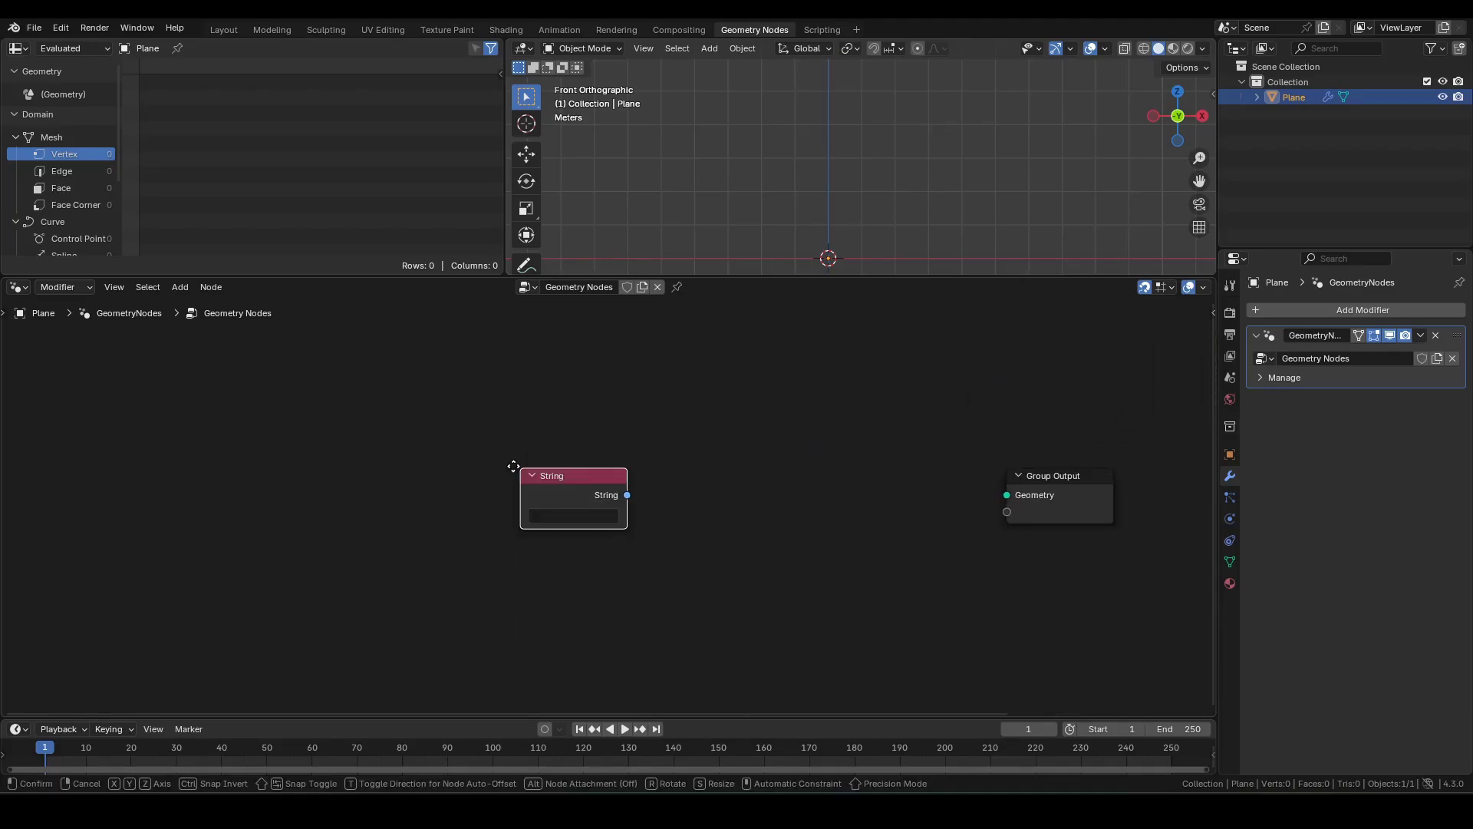
pyautogui.click(487, 474)
pyautogui.scroll(1, 577, 554)
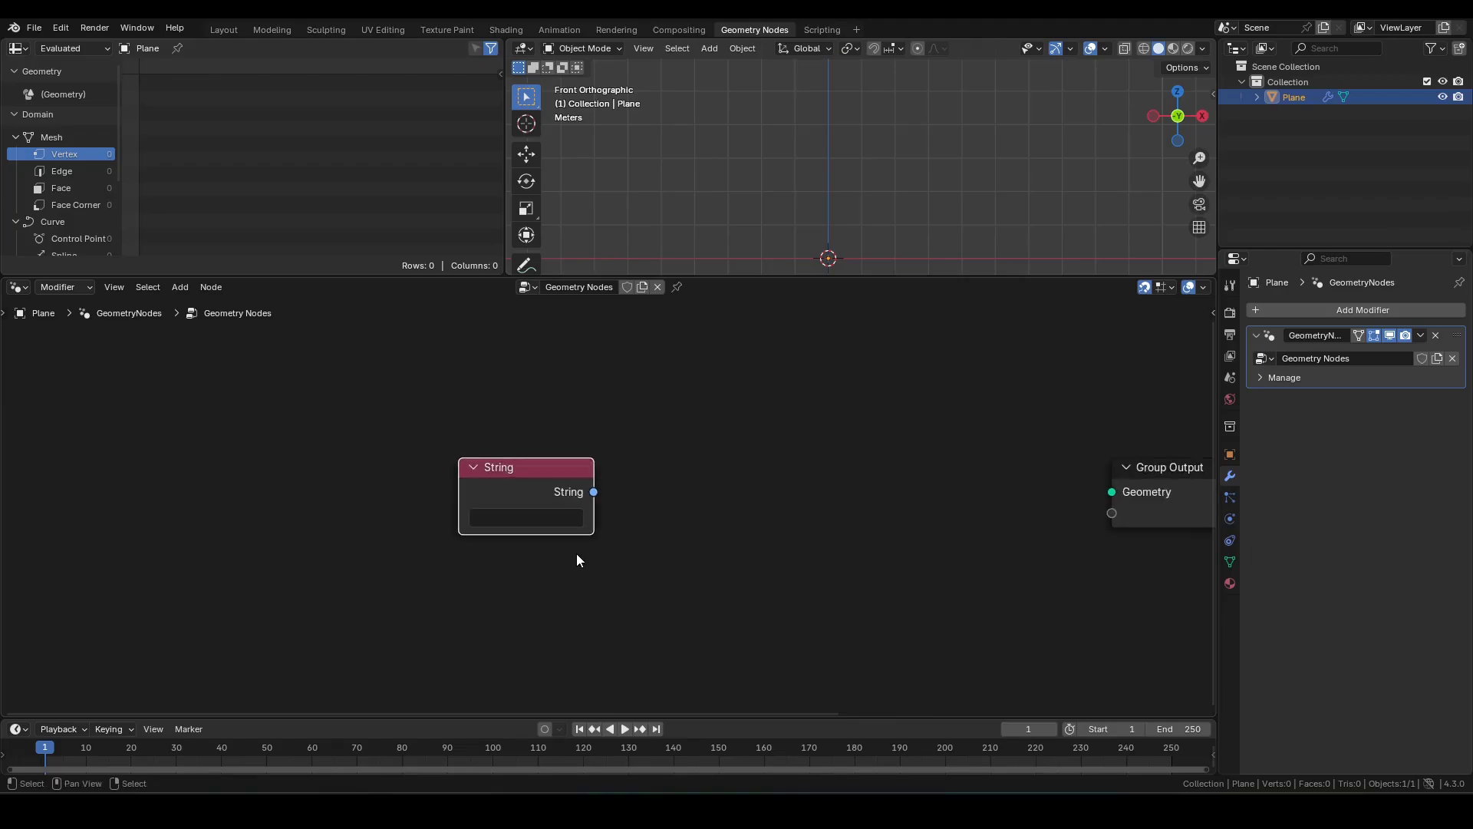
pyautogui.moveTo(719, 544); pyautogui.dragTo(637, 541, button='middle')
pyautogui.click(442, 517)
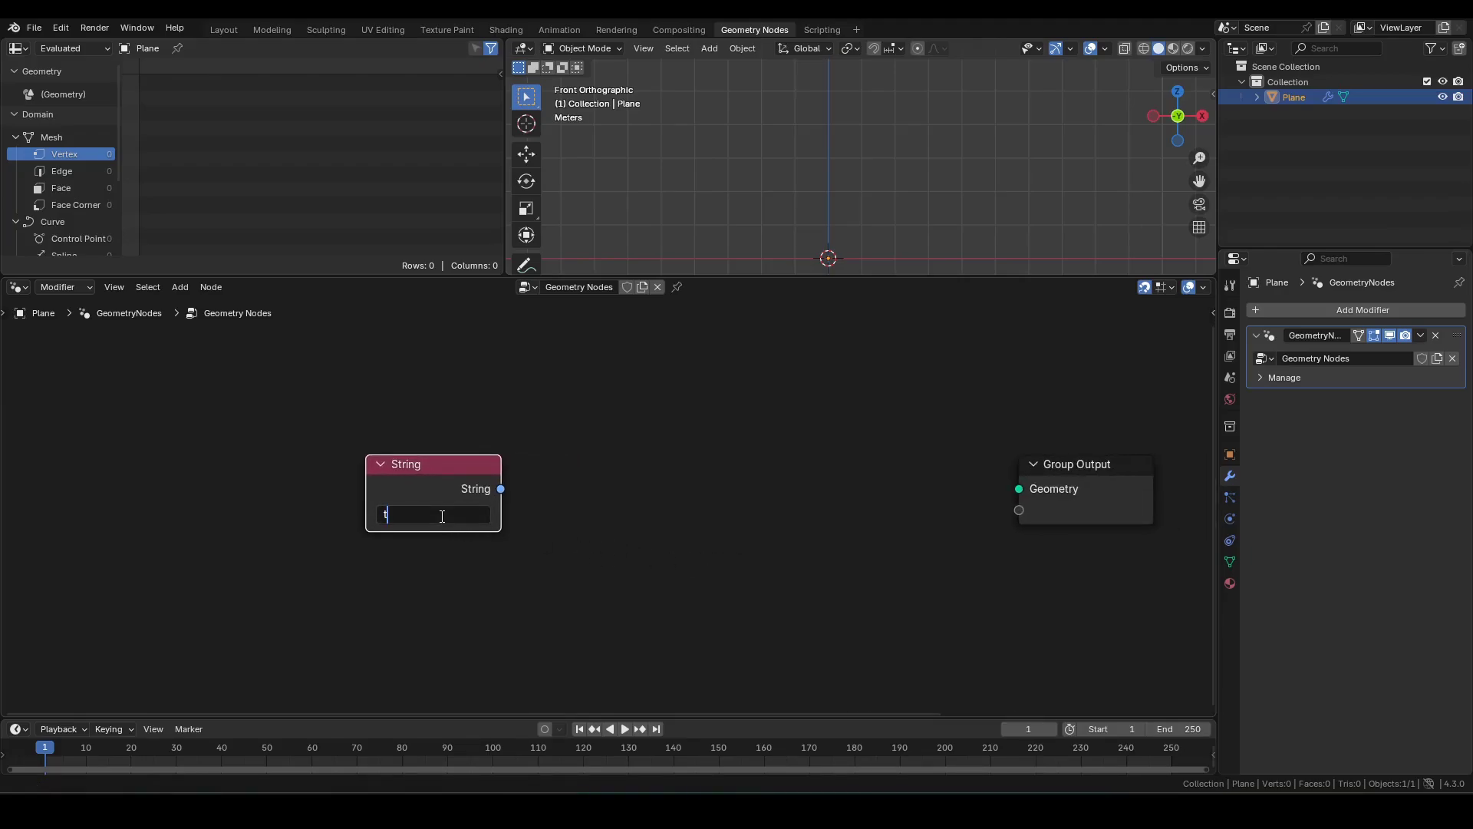
pyautogui.write('t')
pyautogui.press('Return')
# Step: Feed the String node into a new String to Curves node and connect its Curve Instances to the Group Output
pyautogui.moveTo(500, 489); pyautogui.dragTo(530, 465)
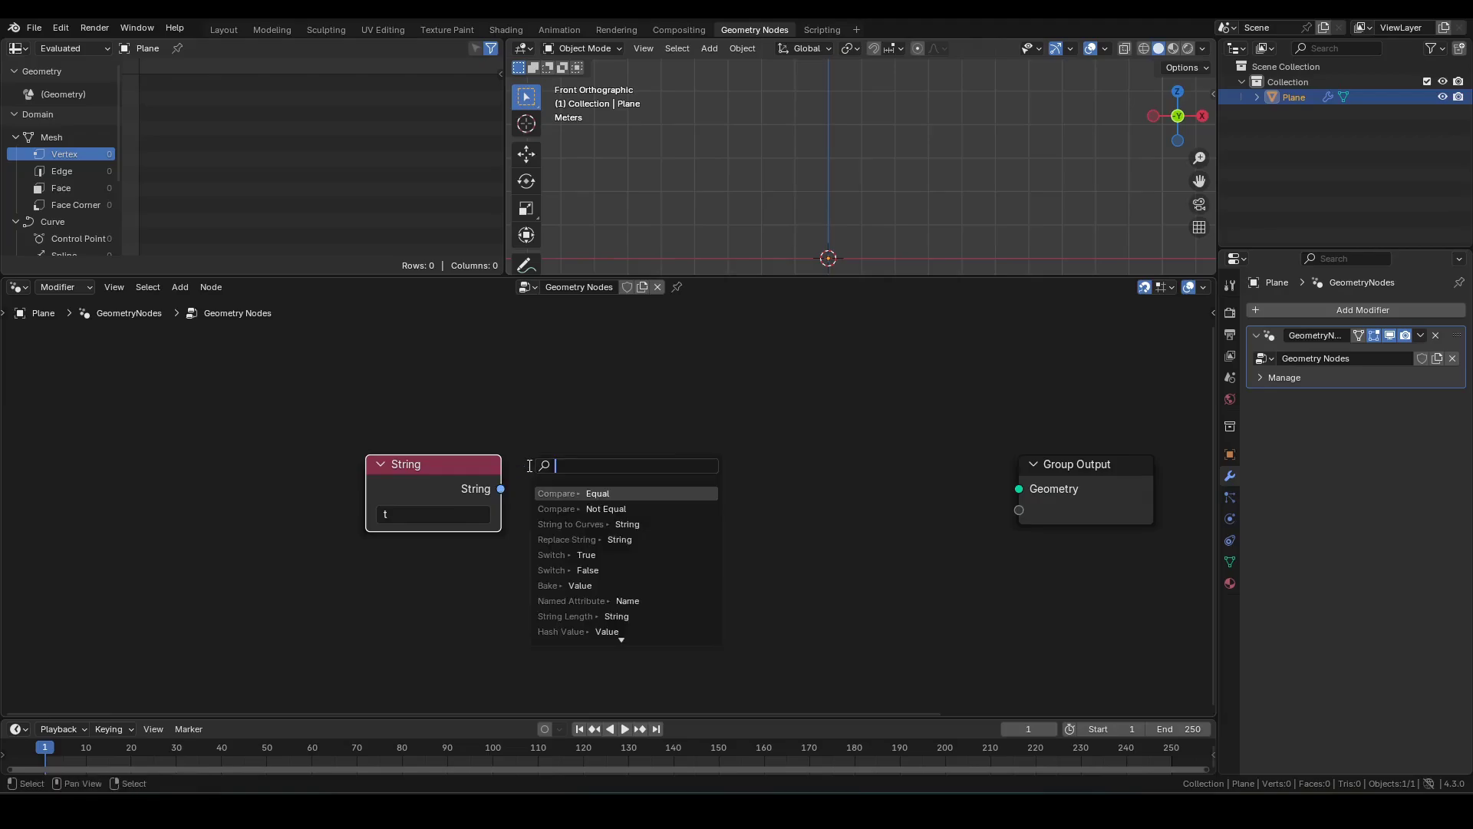
pyautogui.write('sto')
pyautogui.click(583, 498)
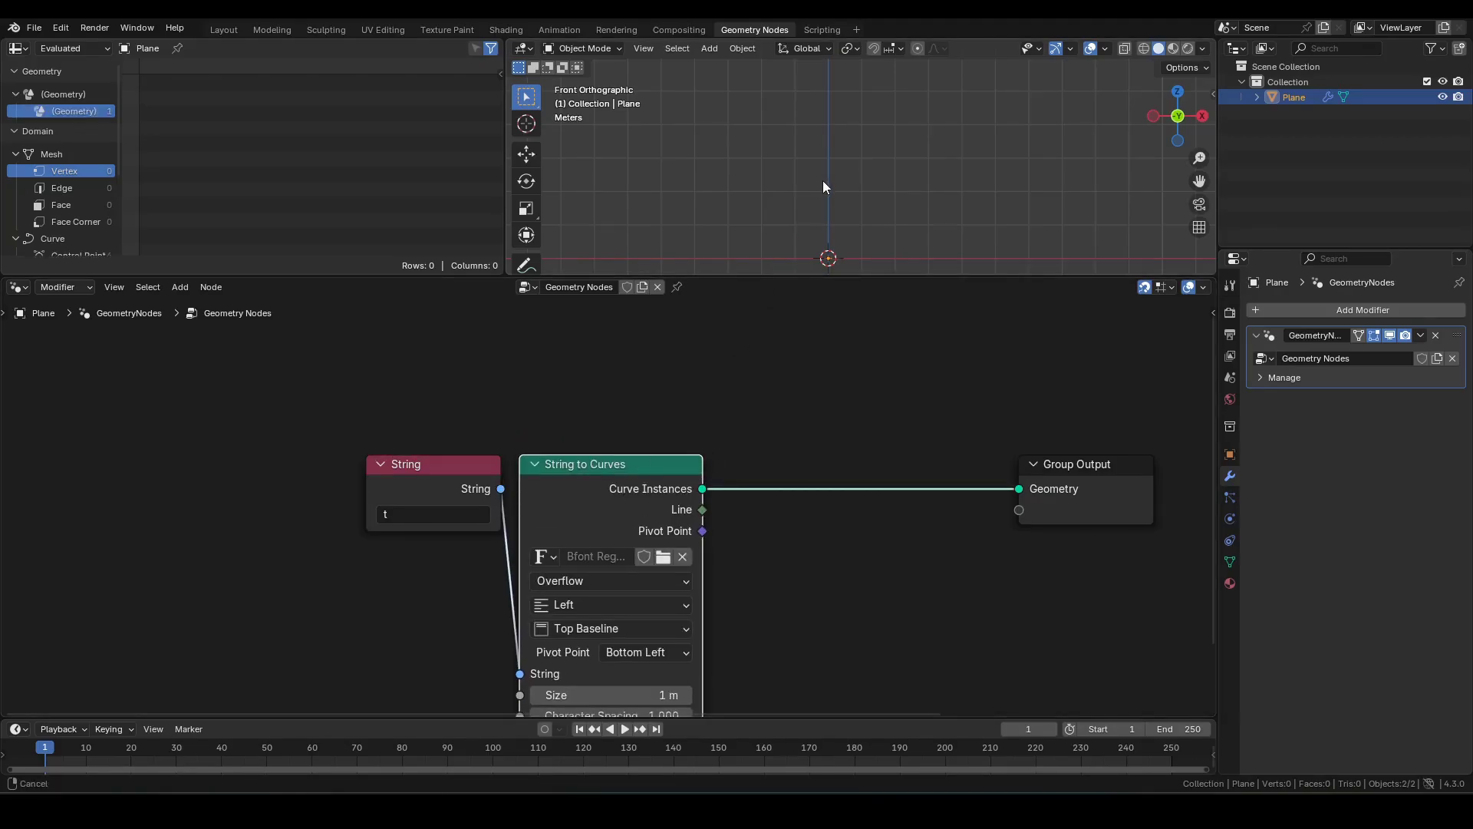
pyautogui.scroll(5, 829, 173)
pyautogui.moveTo(711, 236); pyautogui.dragTo(760, 227, button='middle')
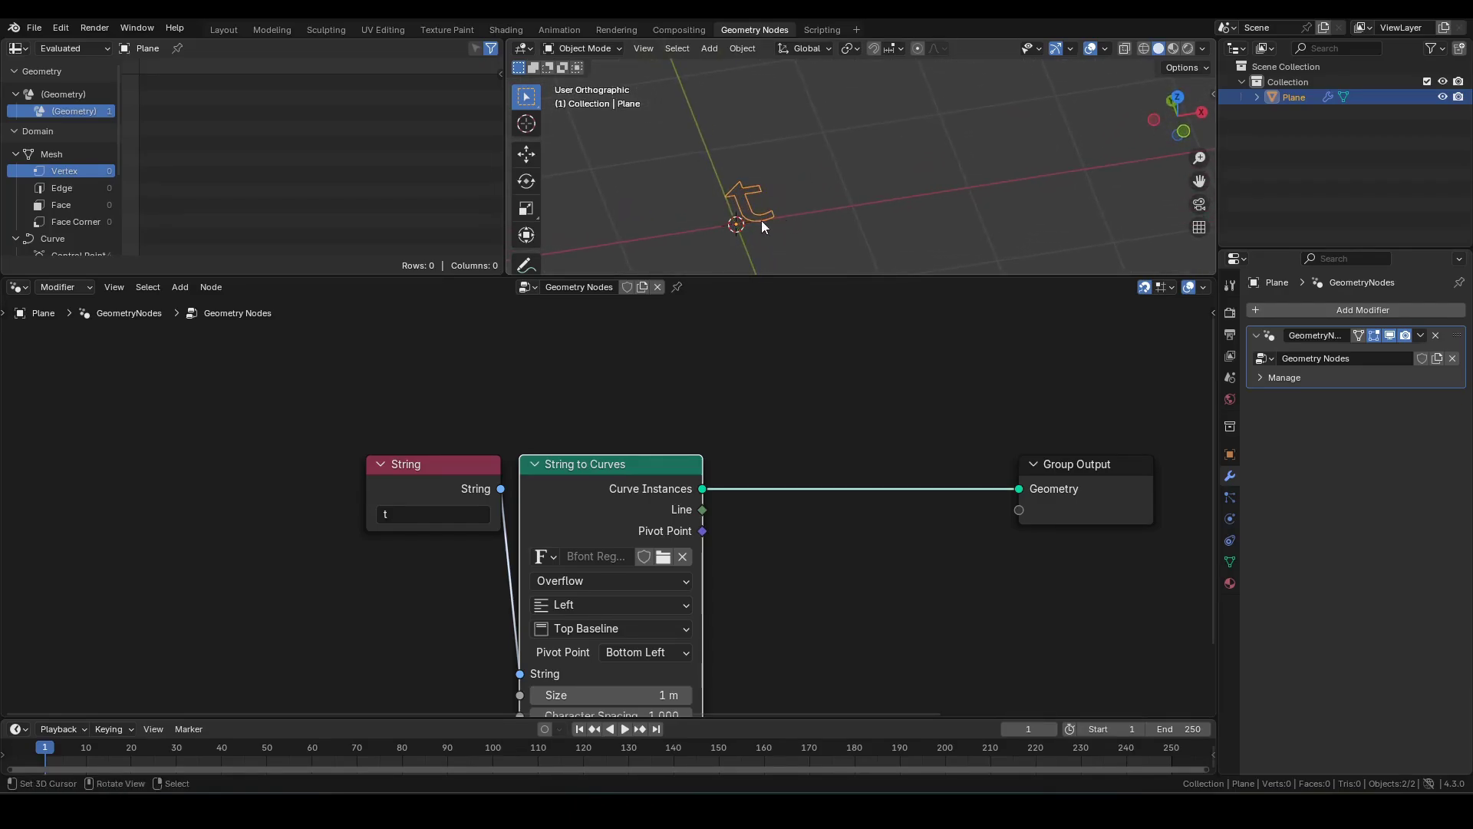
pyautogui.press('KP_7')
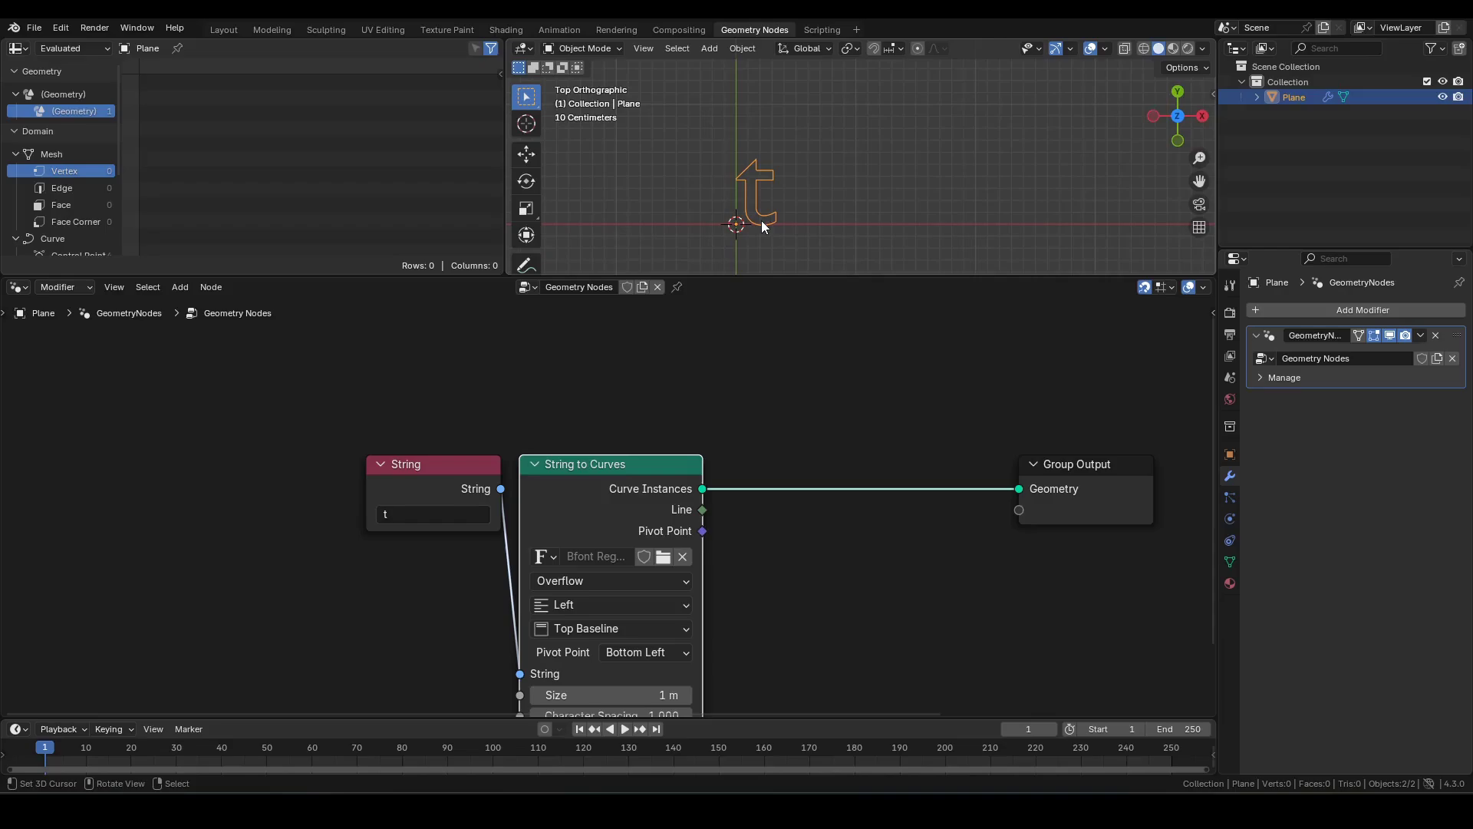
# Step: Move the Group Output node farther from String to Curves to make room for more nodes
pyautogui.keyDown('shift'); pyautogui.moveTo(775, 158); pyautogui.dragTo(873, 141, button='middle'); pyautogui.keyUp('shift')
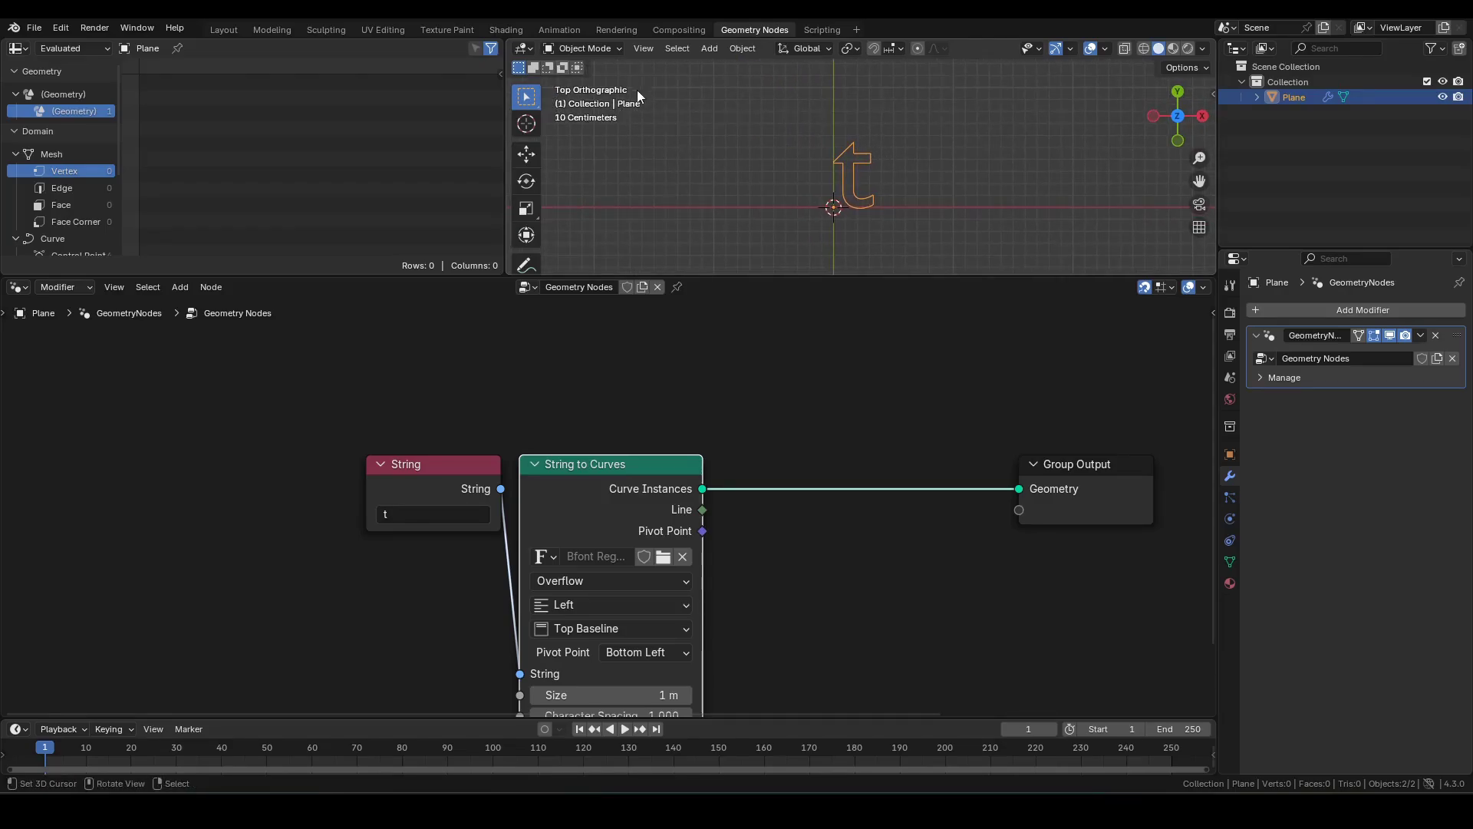
pyautogui.moveTo(959, 568); pyautogui.dragTo(607, 497, button='middle')
pyautogui.moveTo(742, 408); pyautogui.dragTo(935, 407)
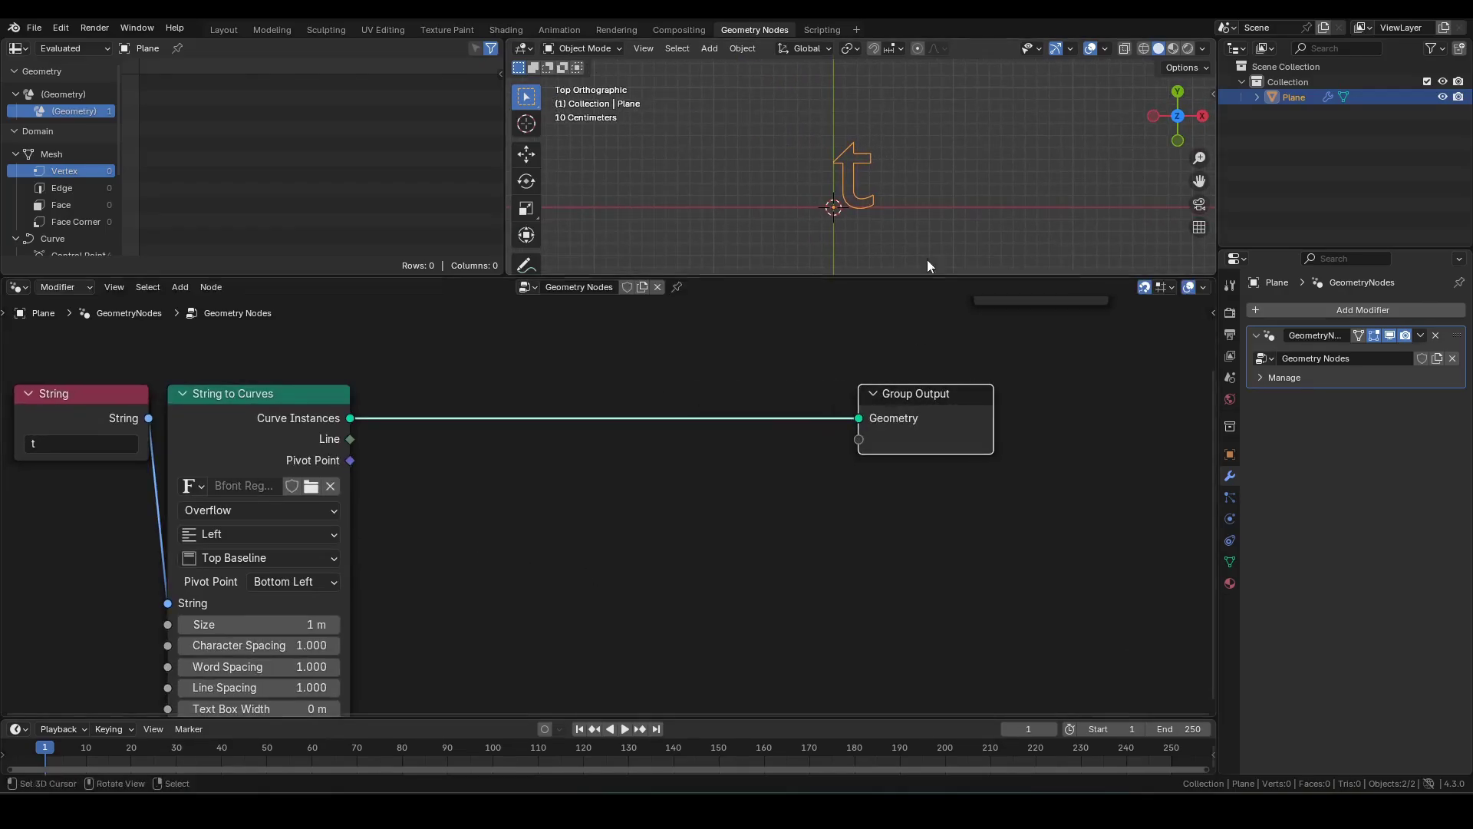
# Step: Annotate the enlarged viewport with an arrow from the letter's middle to the origin, then clear it and restore the layout
pyautogui.keyDown('shift'); pyautogui.moveTo(881, 210); pyautogui.dragTo(929, 186, button='middle'); pyautogui.keyUp('shift')
pyautogui.scroll(3, 928, 185)
pyautogui.hotkey('ctrl', 'space')
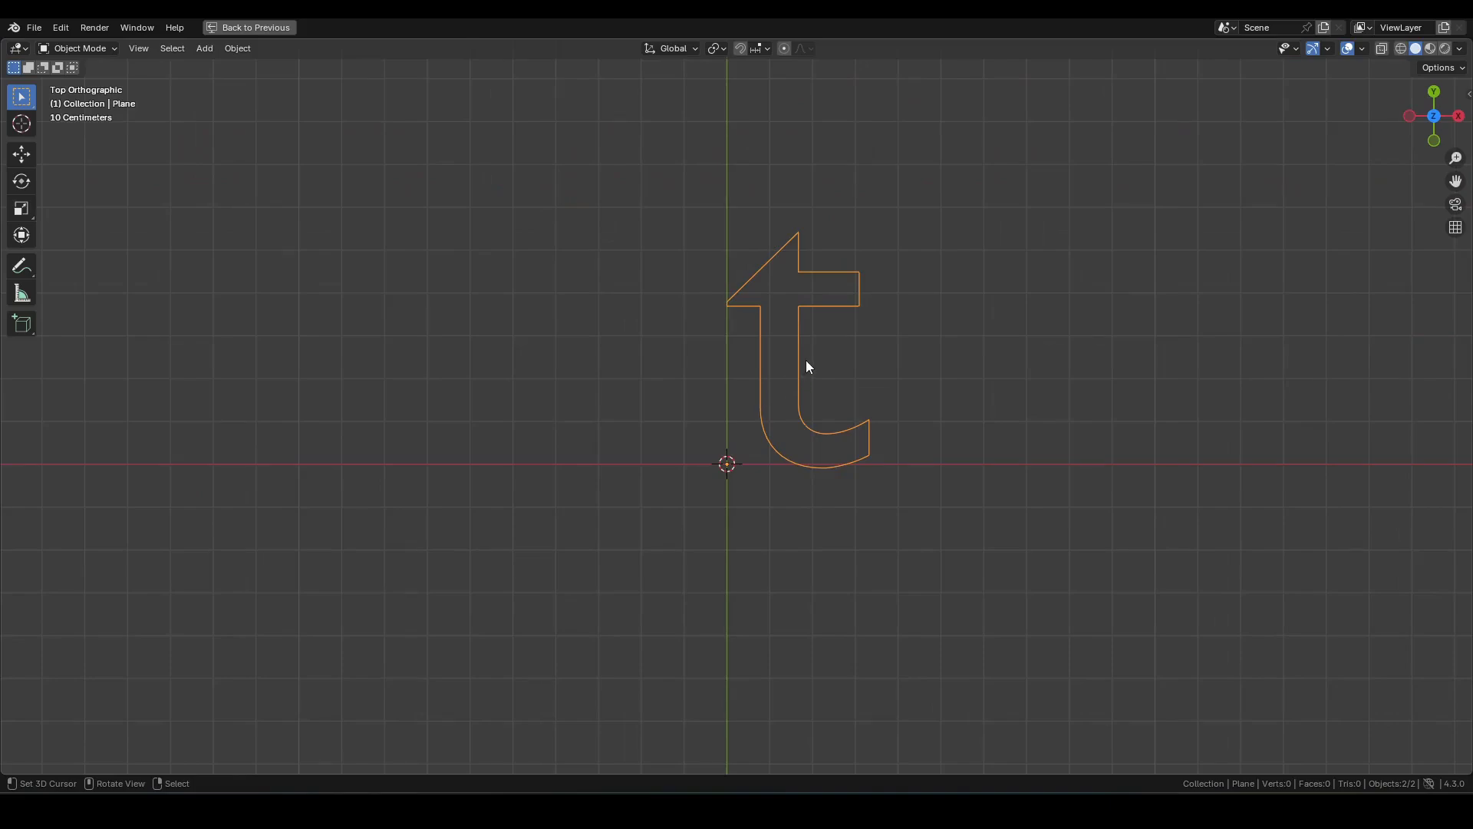
pyautogui.moveTo(815, 348)
pyautogui.mouseDown()
pyautogui.moveTo(728, 463)
pyautogui.moveTo(722, 449)
pyautogui.mouseUp()
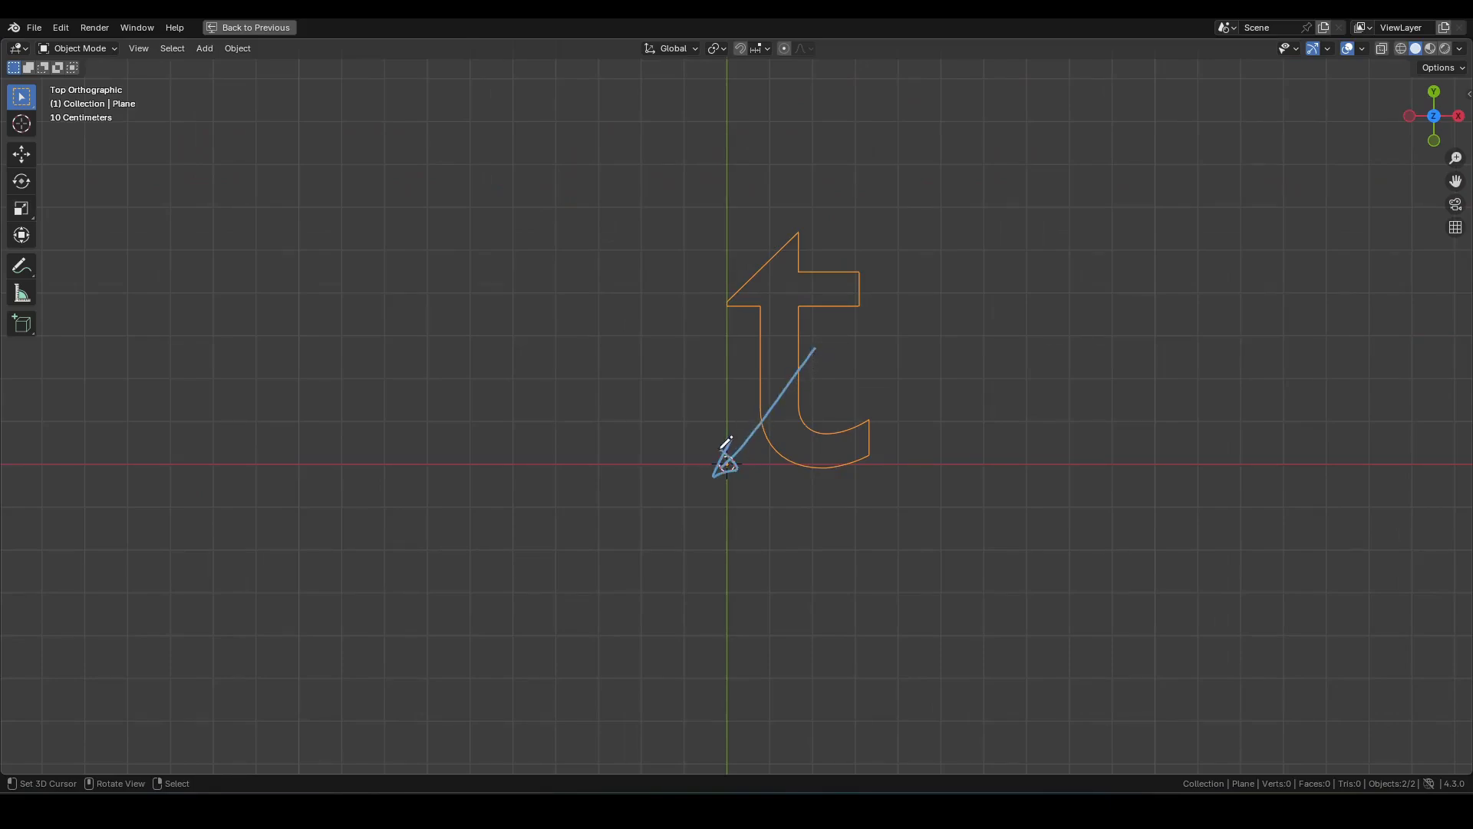
pyautogui.press('q')
pyautogui.click(692, 413)
pyautogui.hotkey('ctrl', 'space')
# Step: Insert a Set Position node between String to Curves and Group Output
pyautogui.keyDown('shift'); pyautogui.moveTo(588, 522); pyautogui.dragTo(743, 519, button='middle'); pyautogui.keyUp('shift')
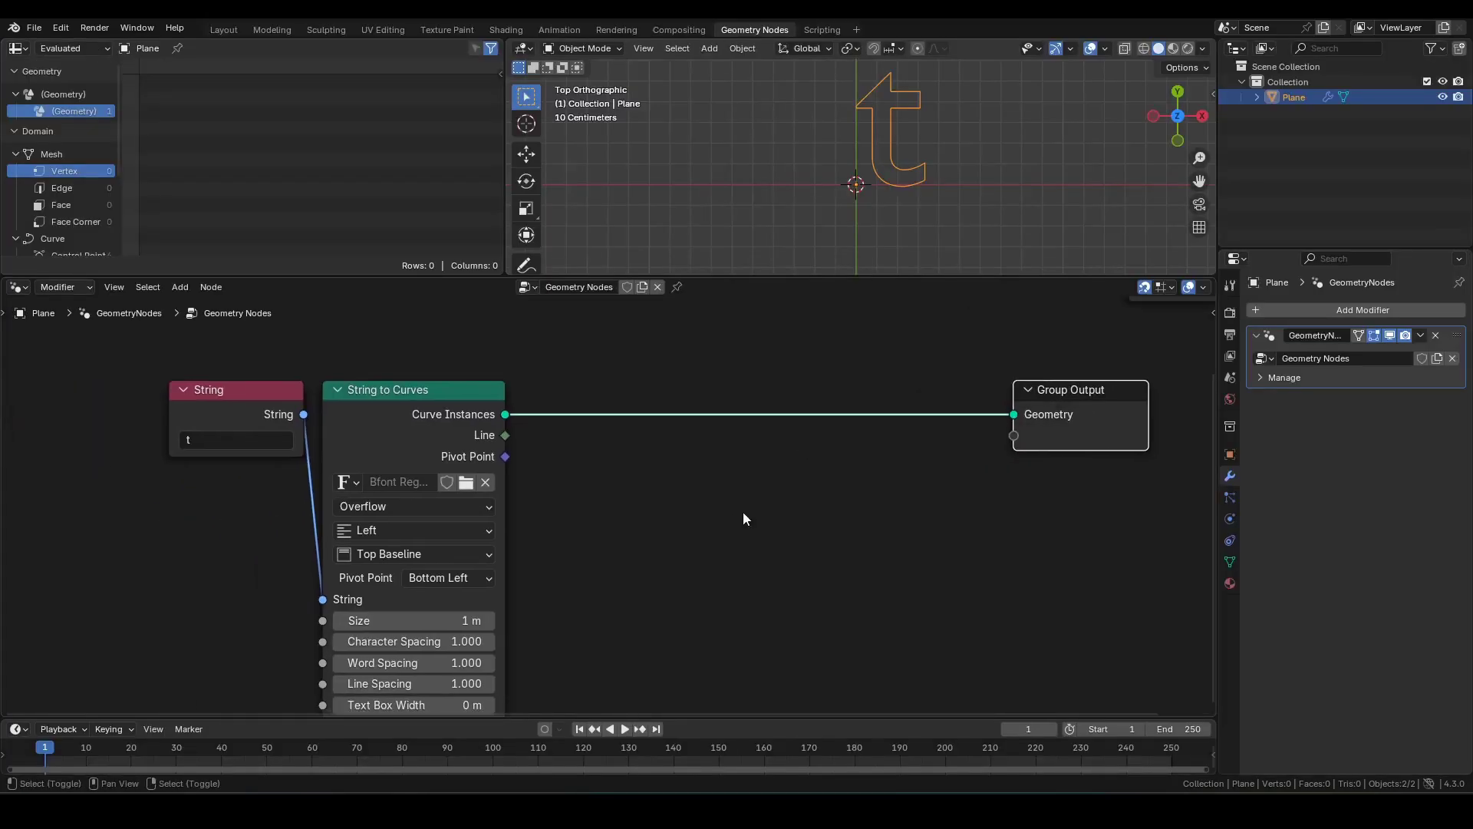
pyautogui.hotkey('shift', 'a')
pyautogui.write('set pos')
pyautogui.press('Return')
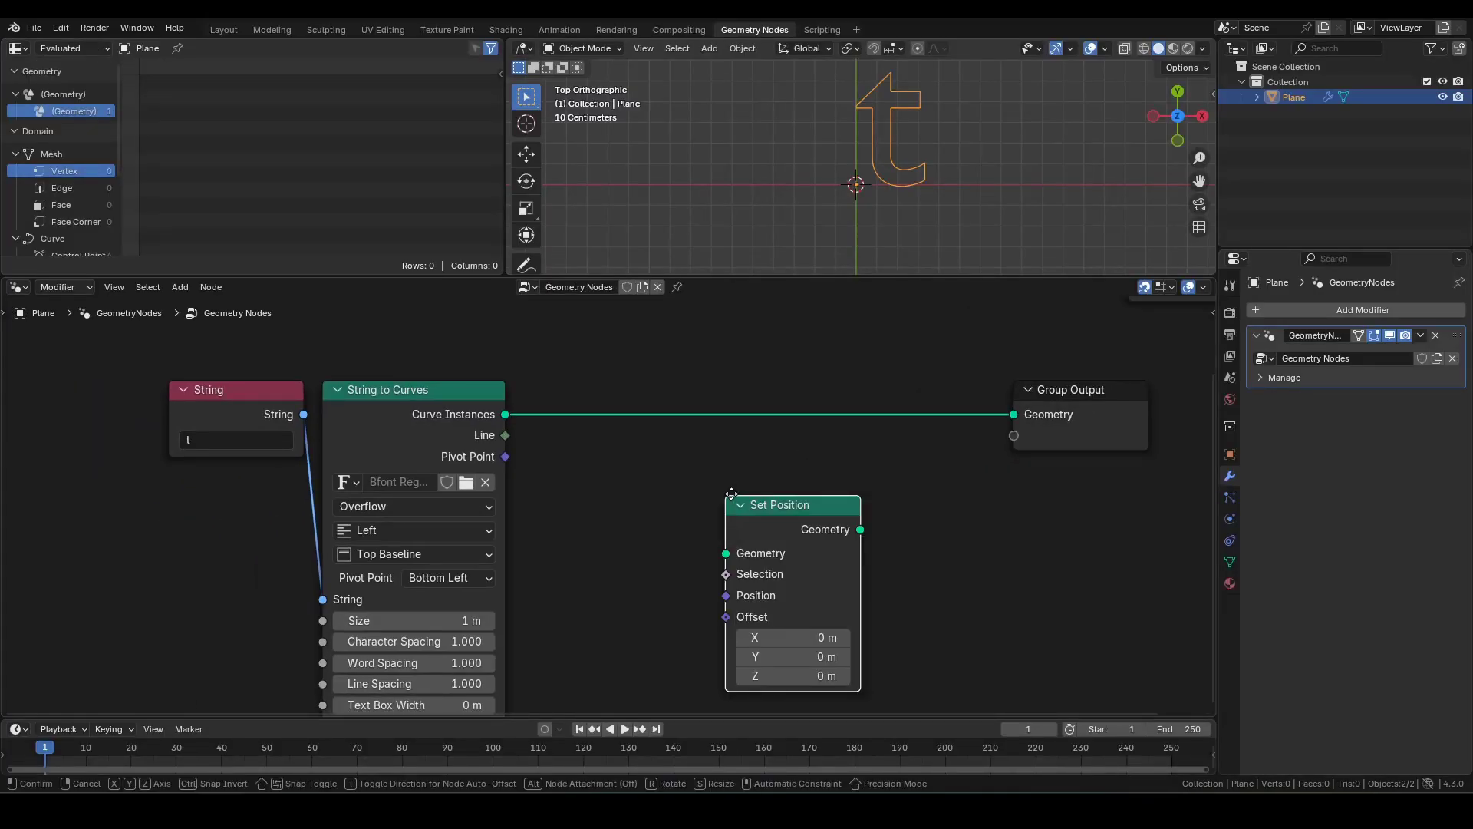
pyautogui.click(697, 379)
# Step: Set the Pivot Point option of the String to Curves node to Midpoint
pyautogui.moveTo(456, 558); pyautogui.dragTo(518, 444, button='middle')
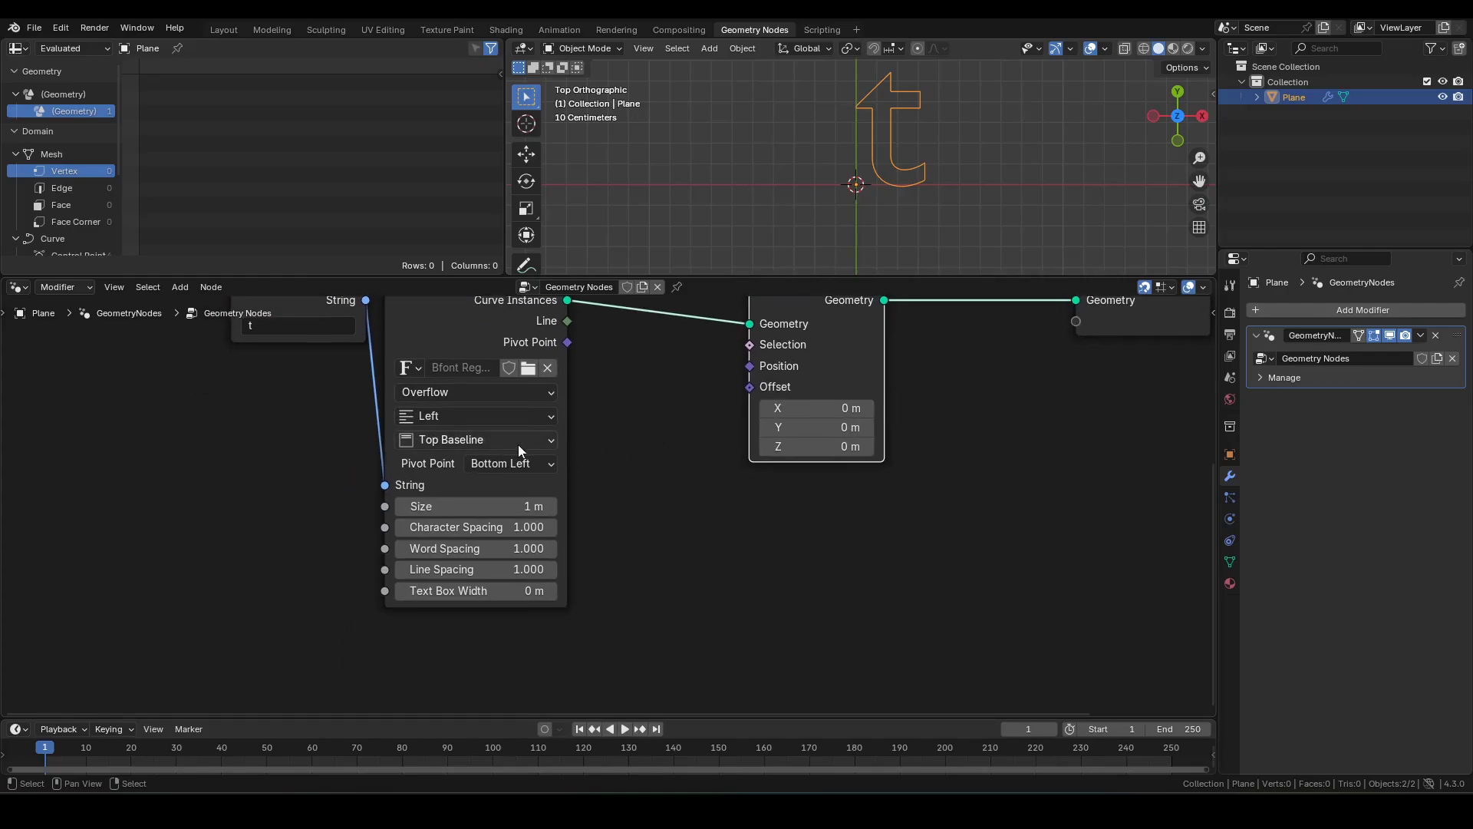
pyautogui.click(507, 463)
pyautogui.click(512, 483)
pyautogui.press('Home')
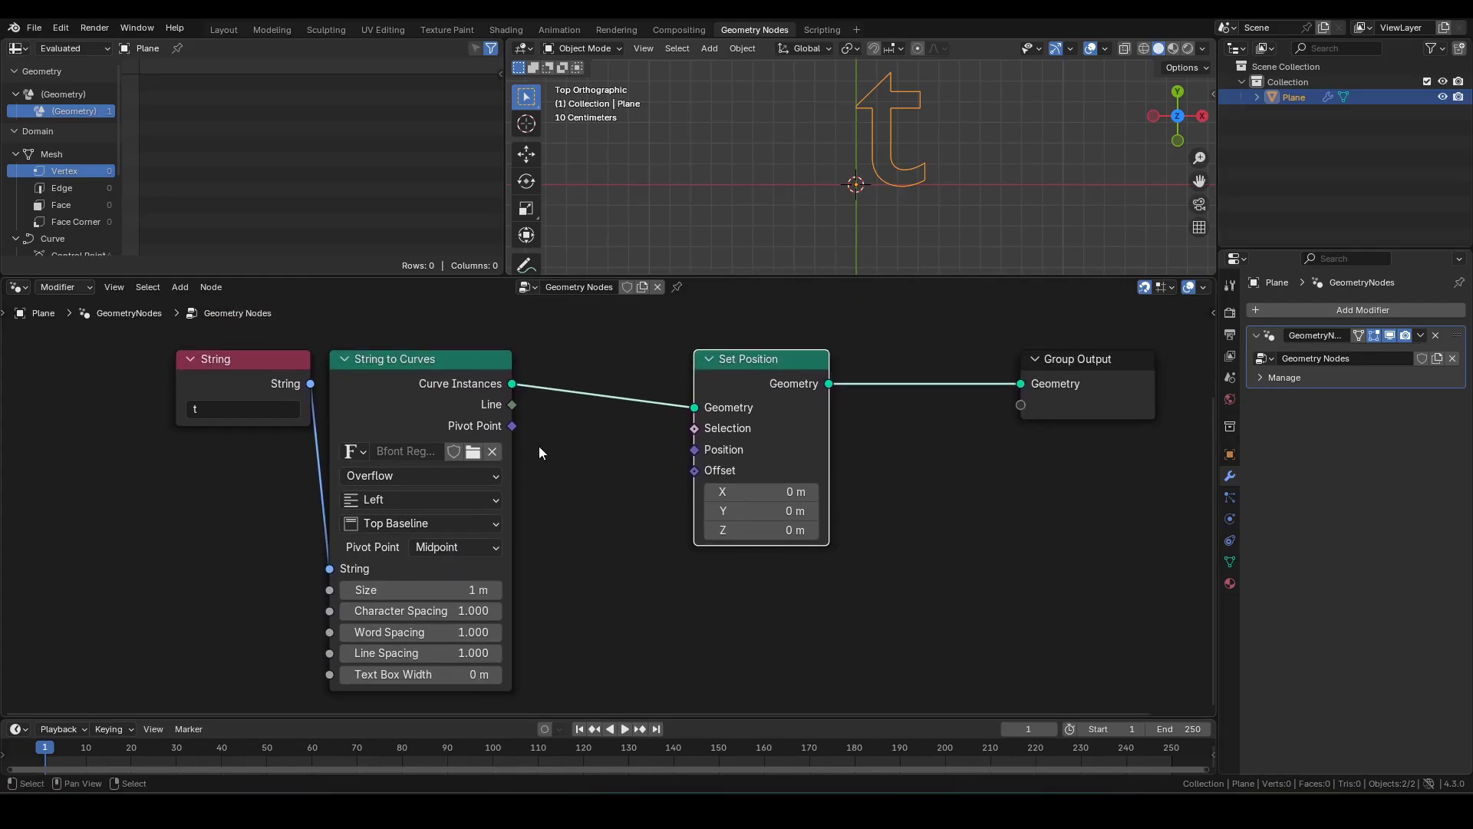
# Step: Feed the Pivot Point output through a Vector Math Scale node set to -1 into Set Position's Offset
pyautogui.click(540, 452)
pyautogui.hotkey('shift', 'a')
pyautogui.write('sc')
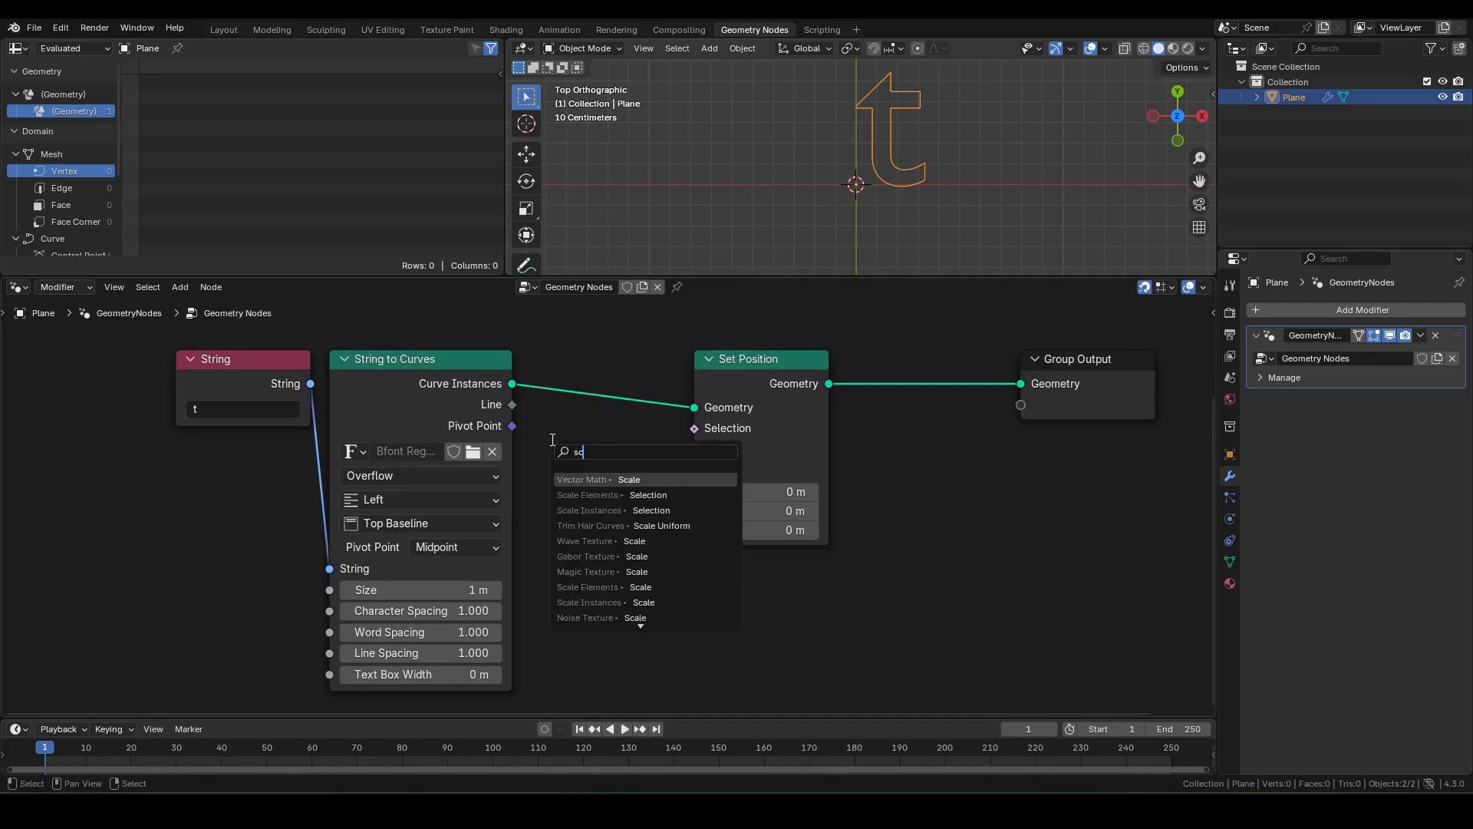
pyautogui.click(596, 479)
pyautogui.click(583, 504)
pyautogui.click(583, 510)
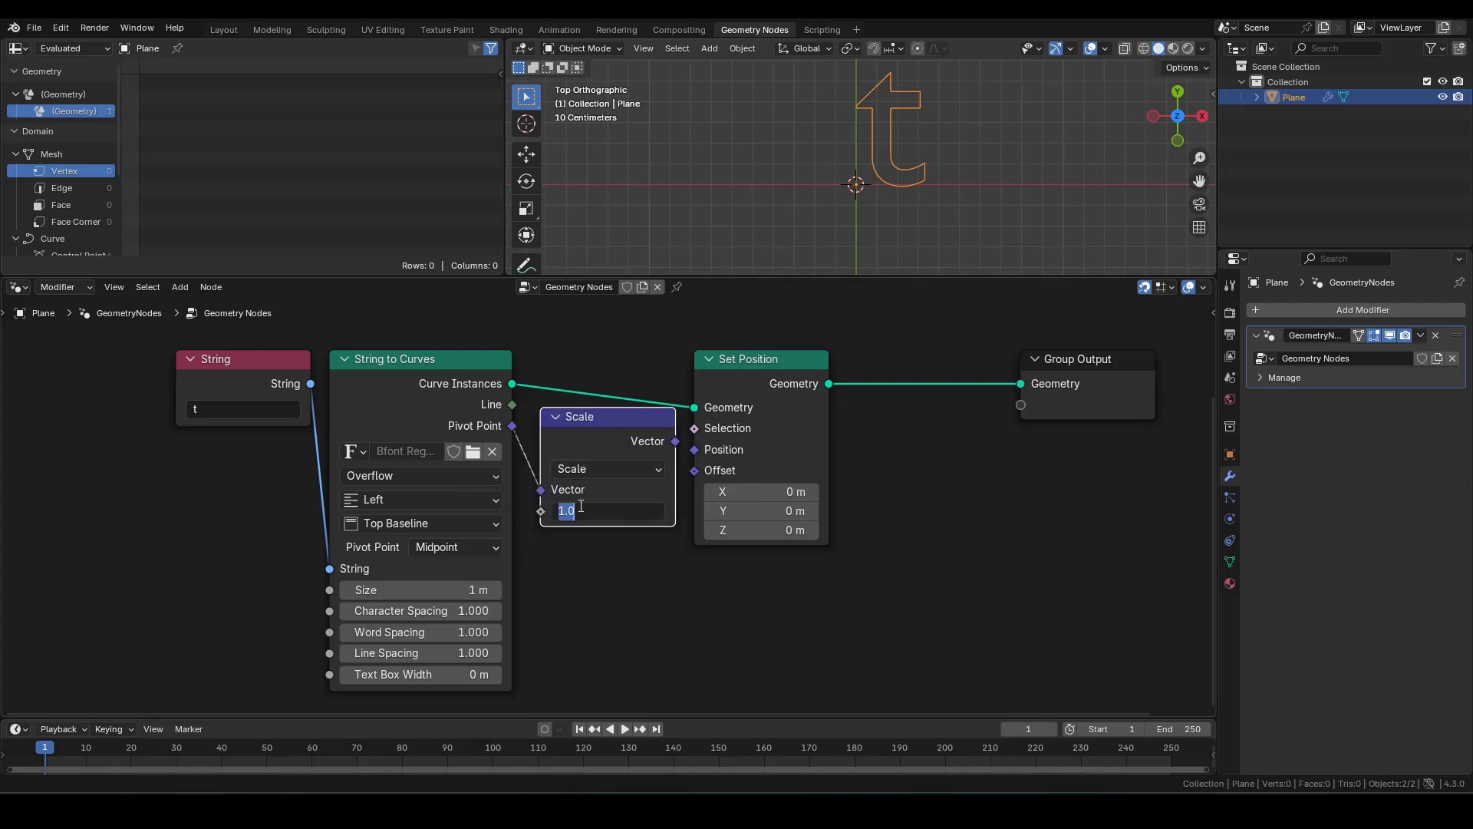
pyautogui.write('-1')
pyautogui.press('Return')
pyautogui.moveTo(675, 442); pyautogui.dragTo(620, 562)
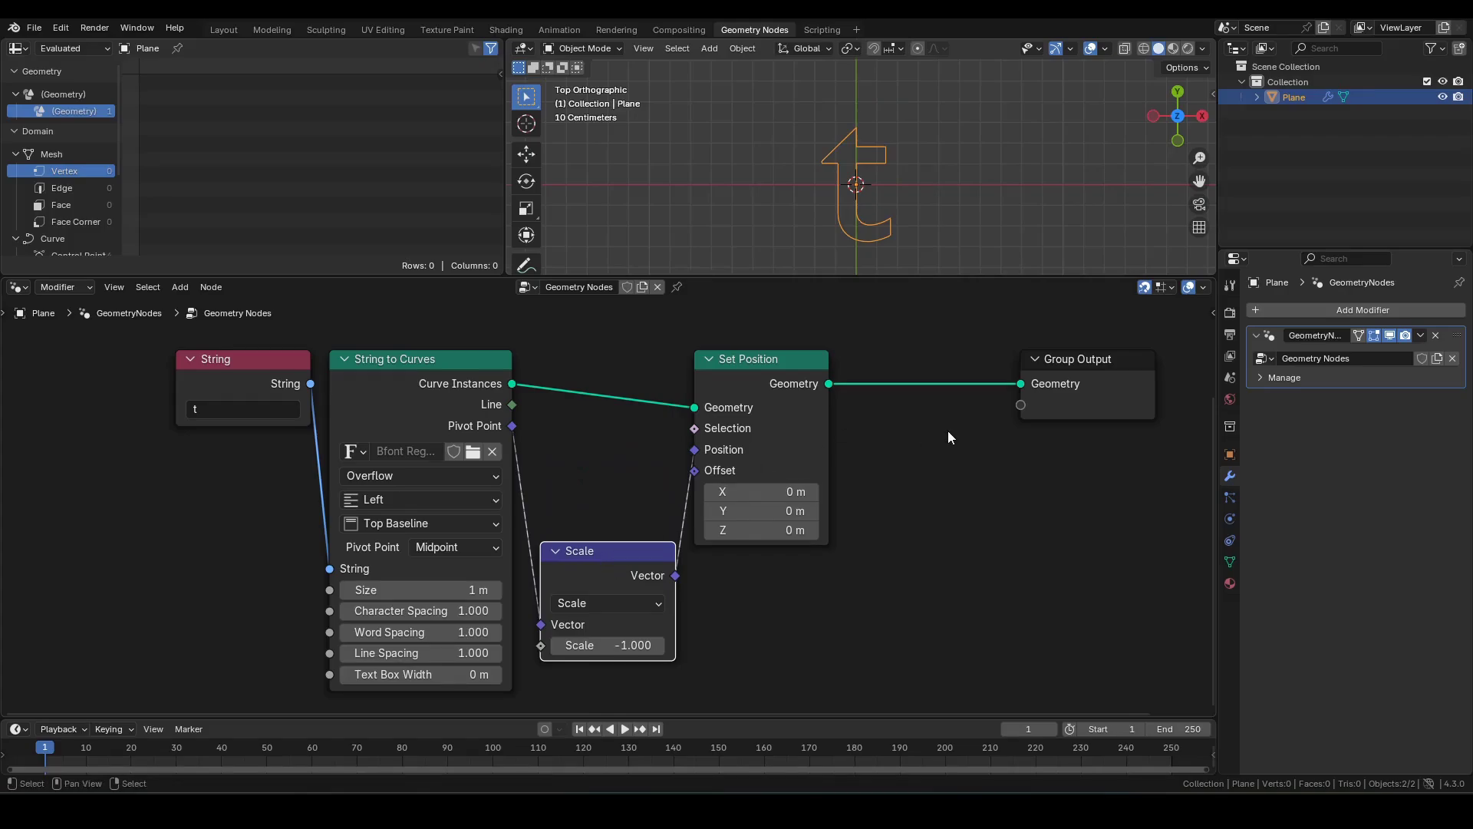
# Step: Move Group Output farther along and insert a Realize Instances node after Set Position
pyautogui.moveTo(941, 437); pyautogui.dragTo(504, 525, button='middle')
pyautogui.moveTo(671, 486); pyautogui.dragTo(1035, 487)
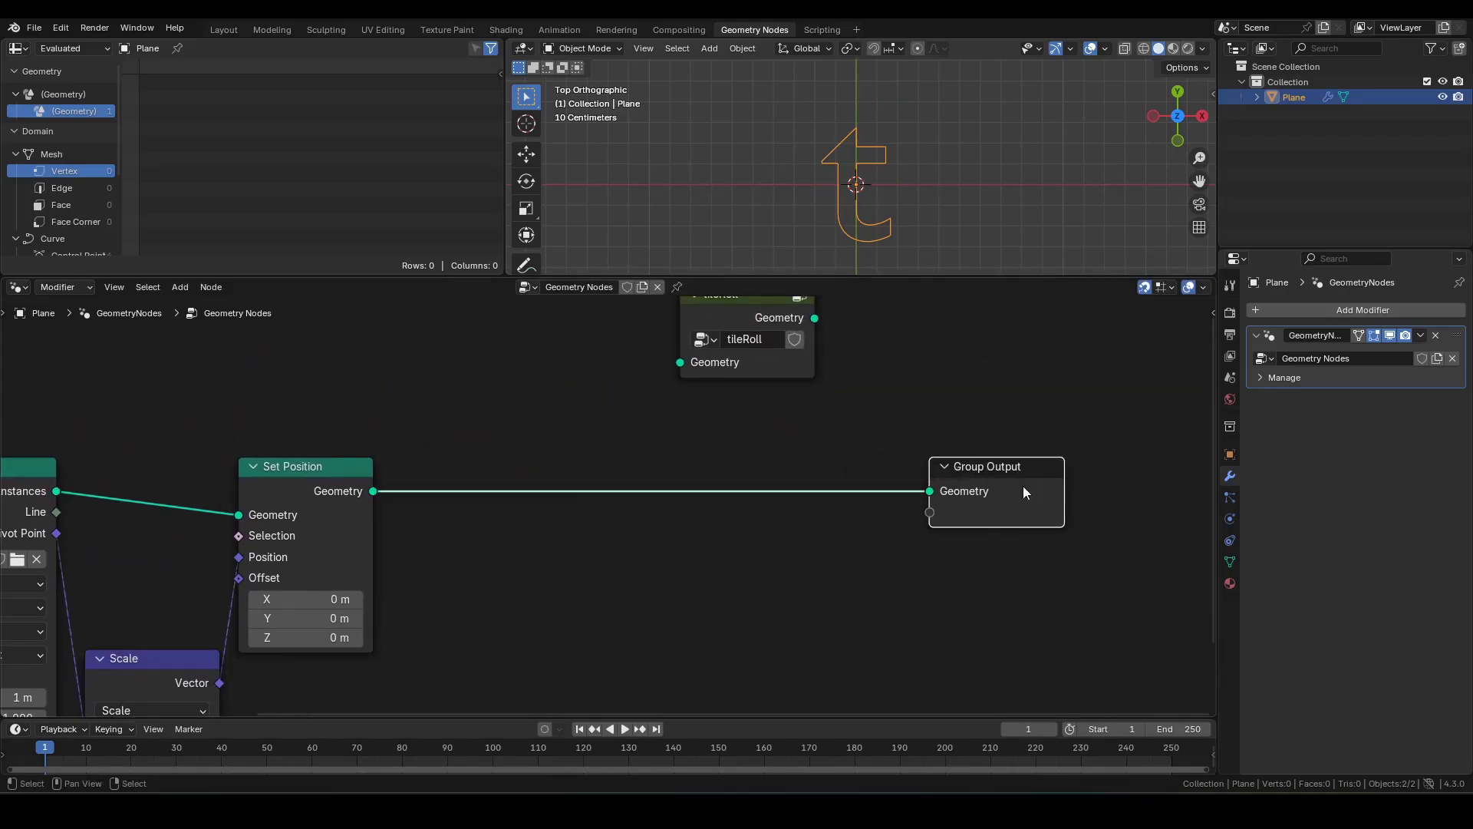
pyautogui.moveTo(373, 491); pyautogui.dragTo(421, 468)
pyautogui.click(468, 542)
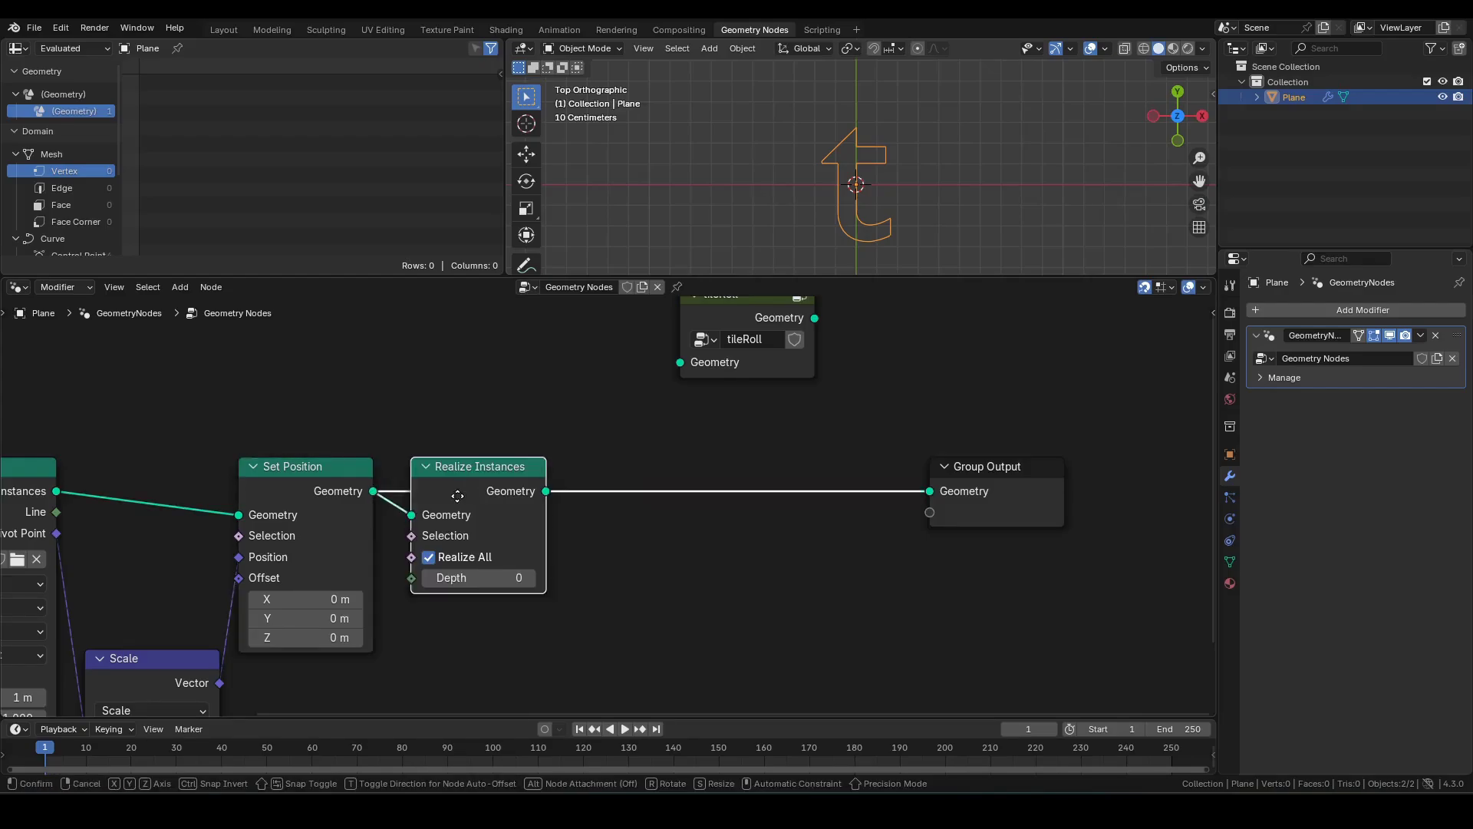
# Step: Insert a Fill Curve node after Realize Instances and set its mode to N-gons
pyautogui.moveTo(528, 491); pyautogui.dragTo(565, 466)
pyautogui.write('fill')
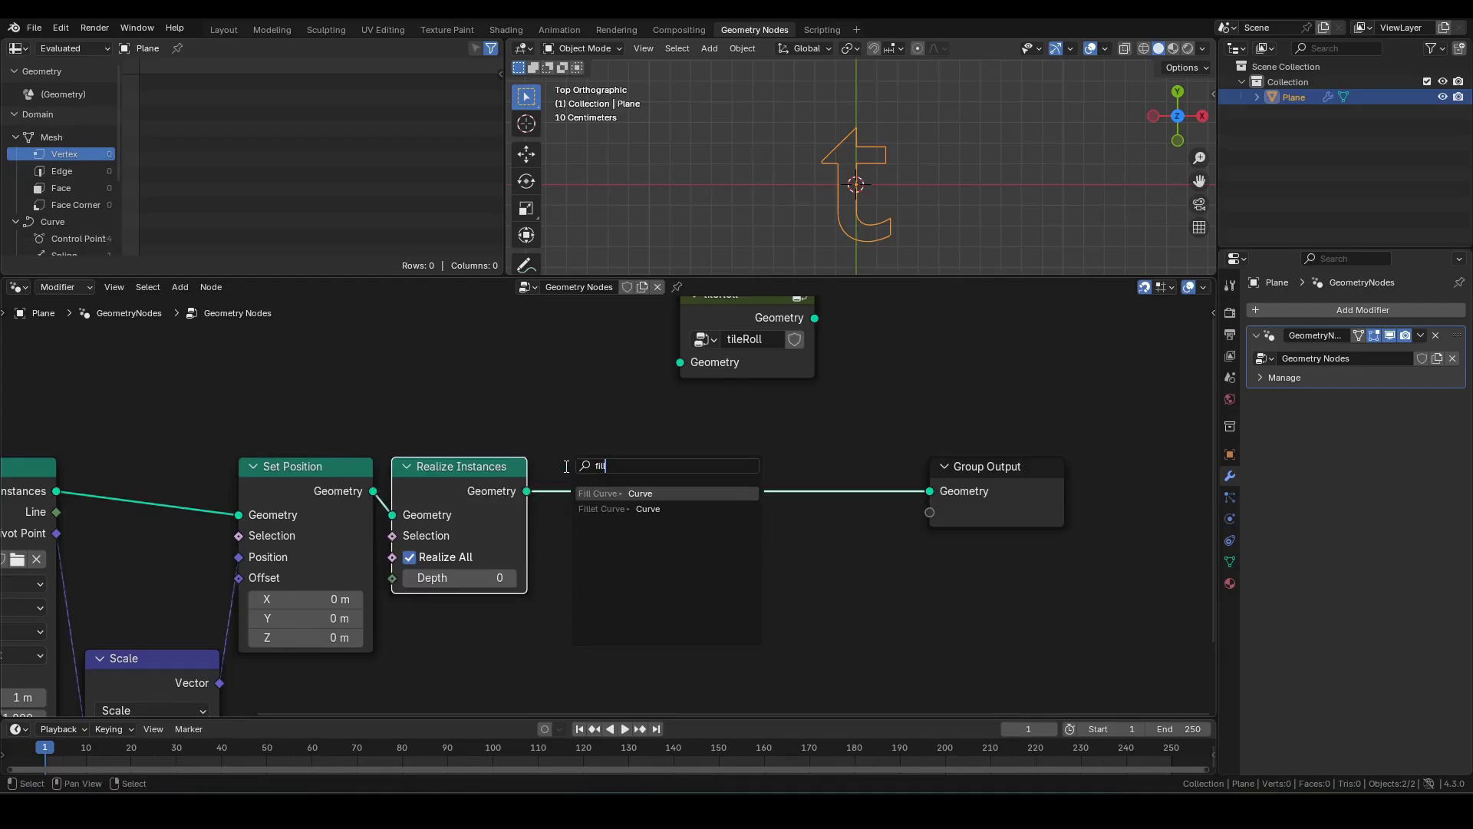
pyautogui.press('Return')
pyautogui.click(546, 485)
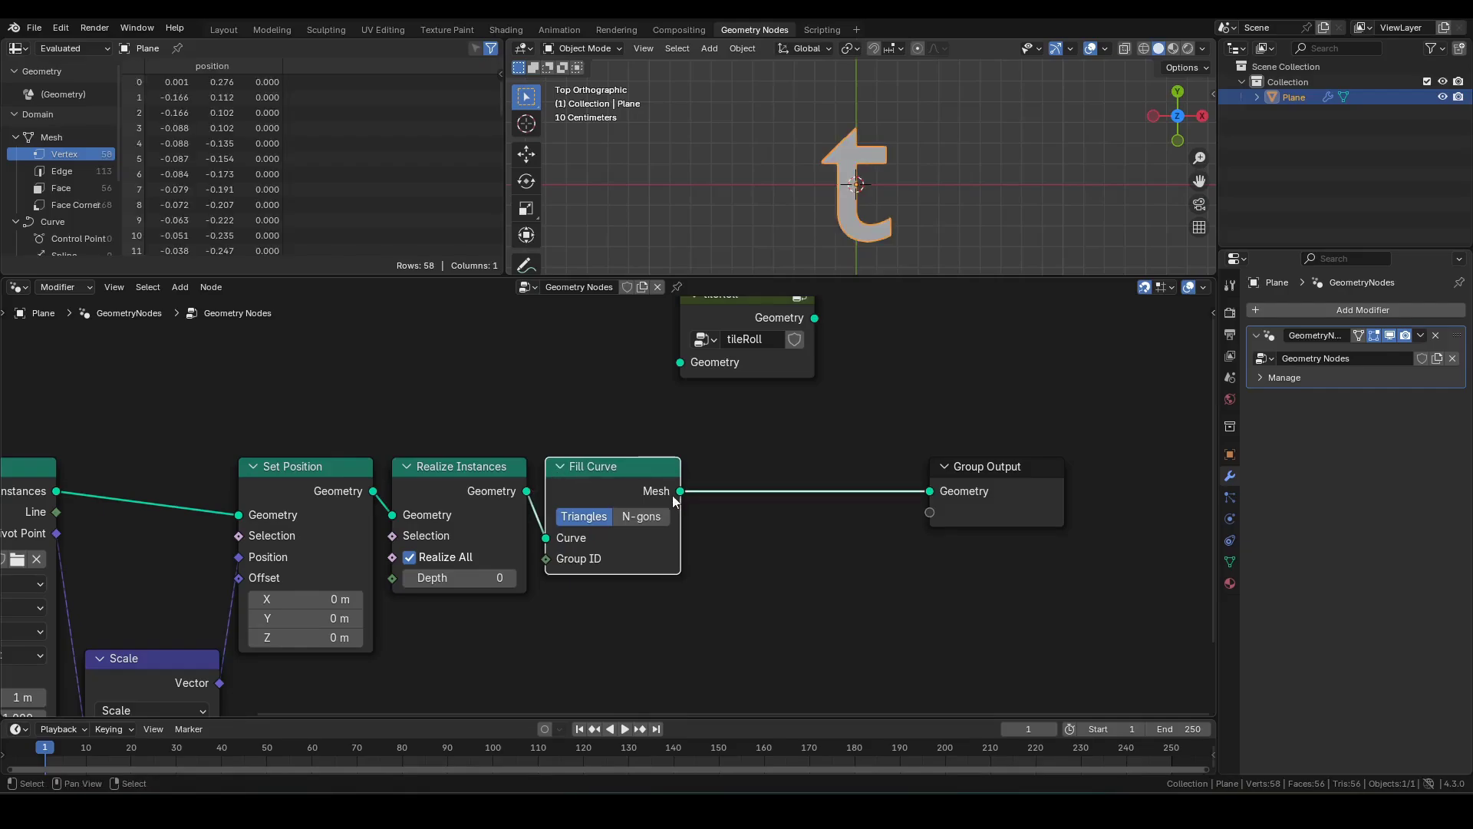
pyautogui.click(637, 521)
# Step: Make room before Group Output and insert an Extrude Mesh node after Fill Curve with an offset scale of 0.01
pyautogui.moveTo(810, 527); pyautogui.dragTo(517, 530, button='middle')
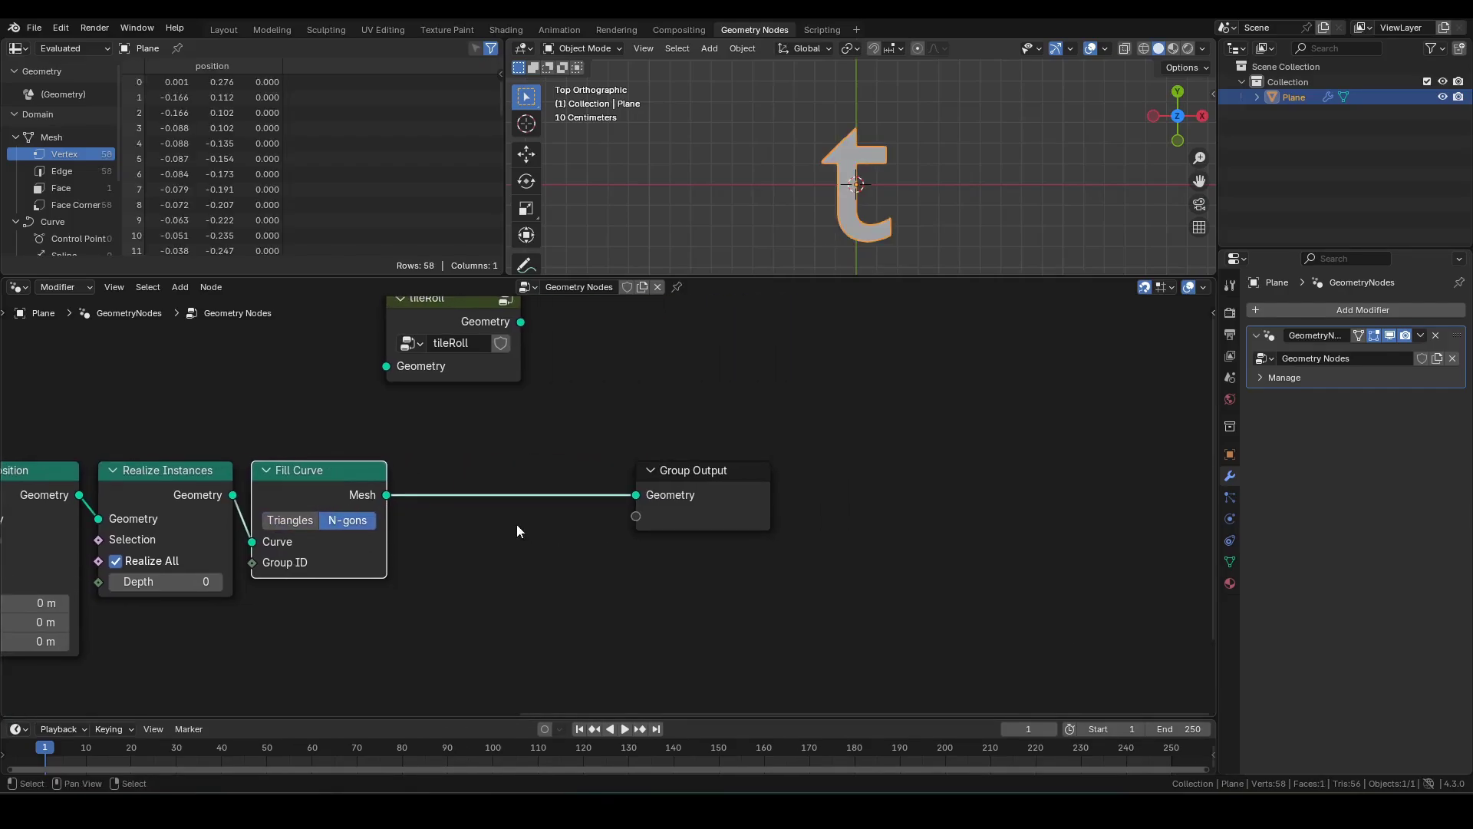
pyautogui.moveTo(587, 418); pyautogui.dragTo(741, 549)
pyautogui.press('g')
pyautogui.click(737, 533)
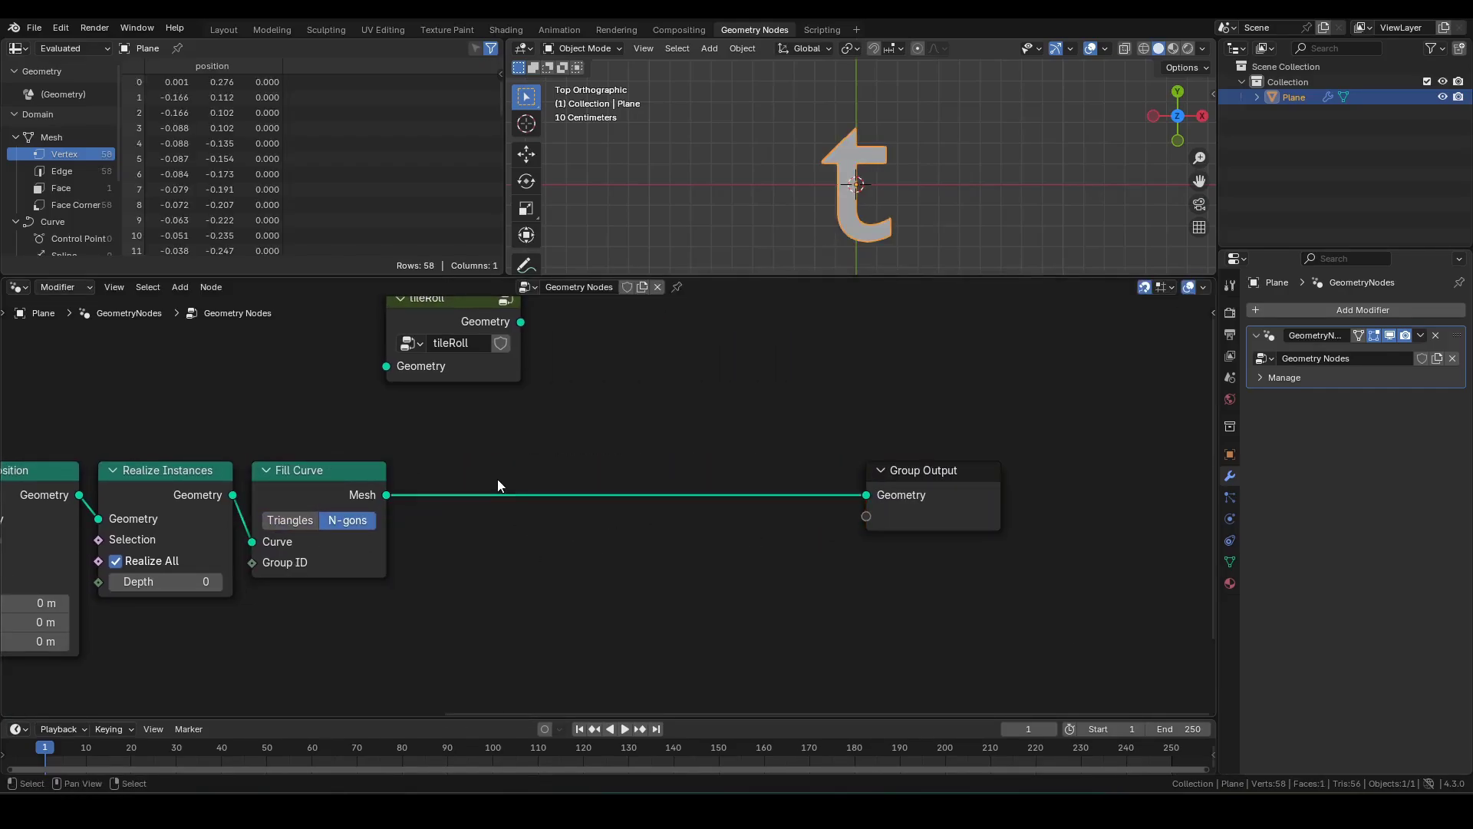
pyautogui.press('F3')
pyautogui.write('en')
pyautogui.click(591, 506)
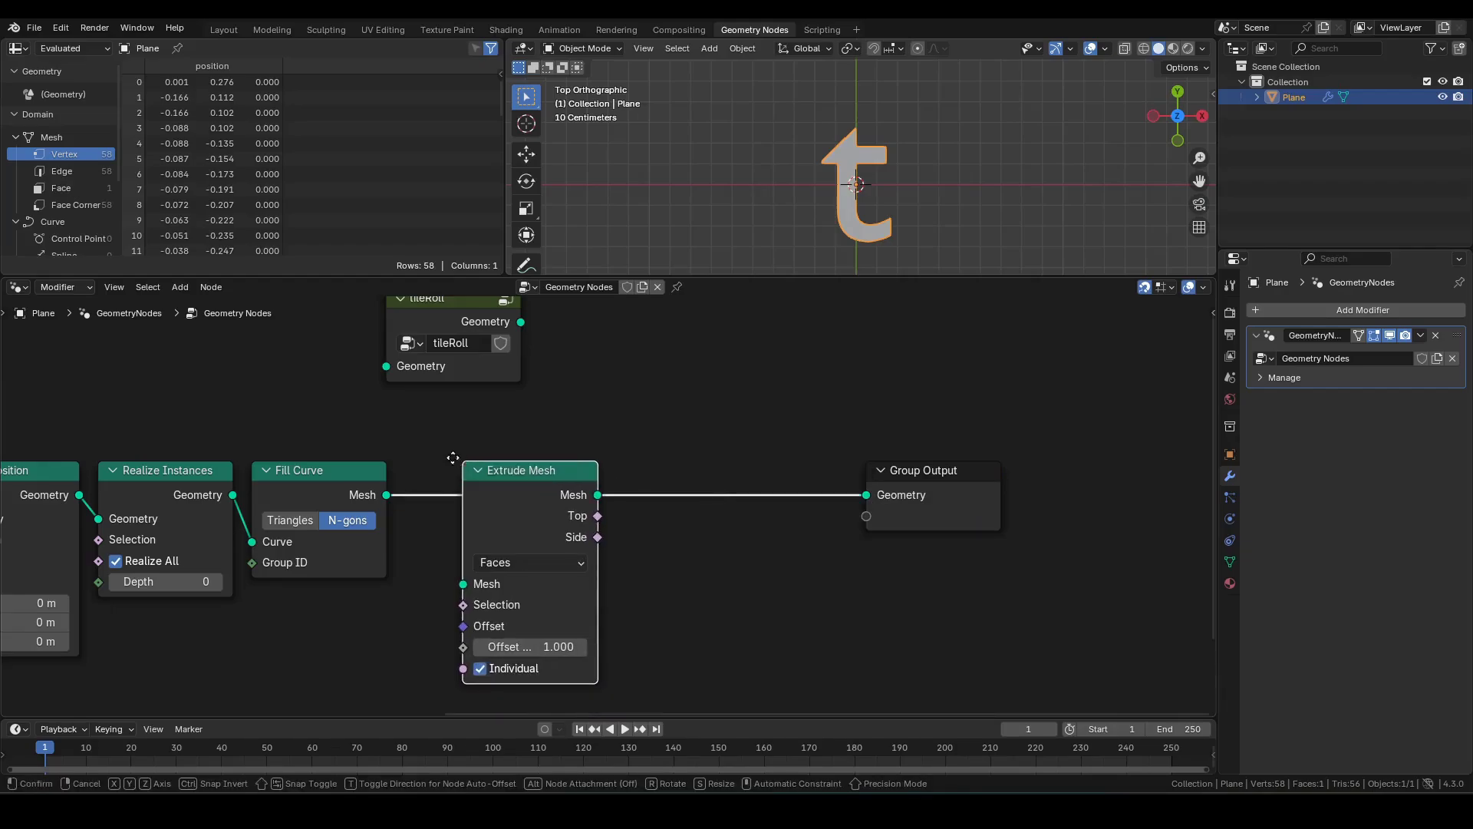
pyautogui.click(458, 626)
pyautogui.click(459, 646)
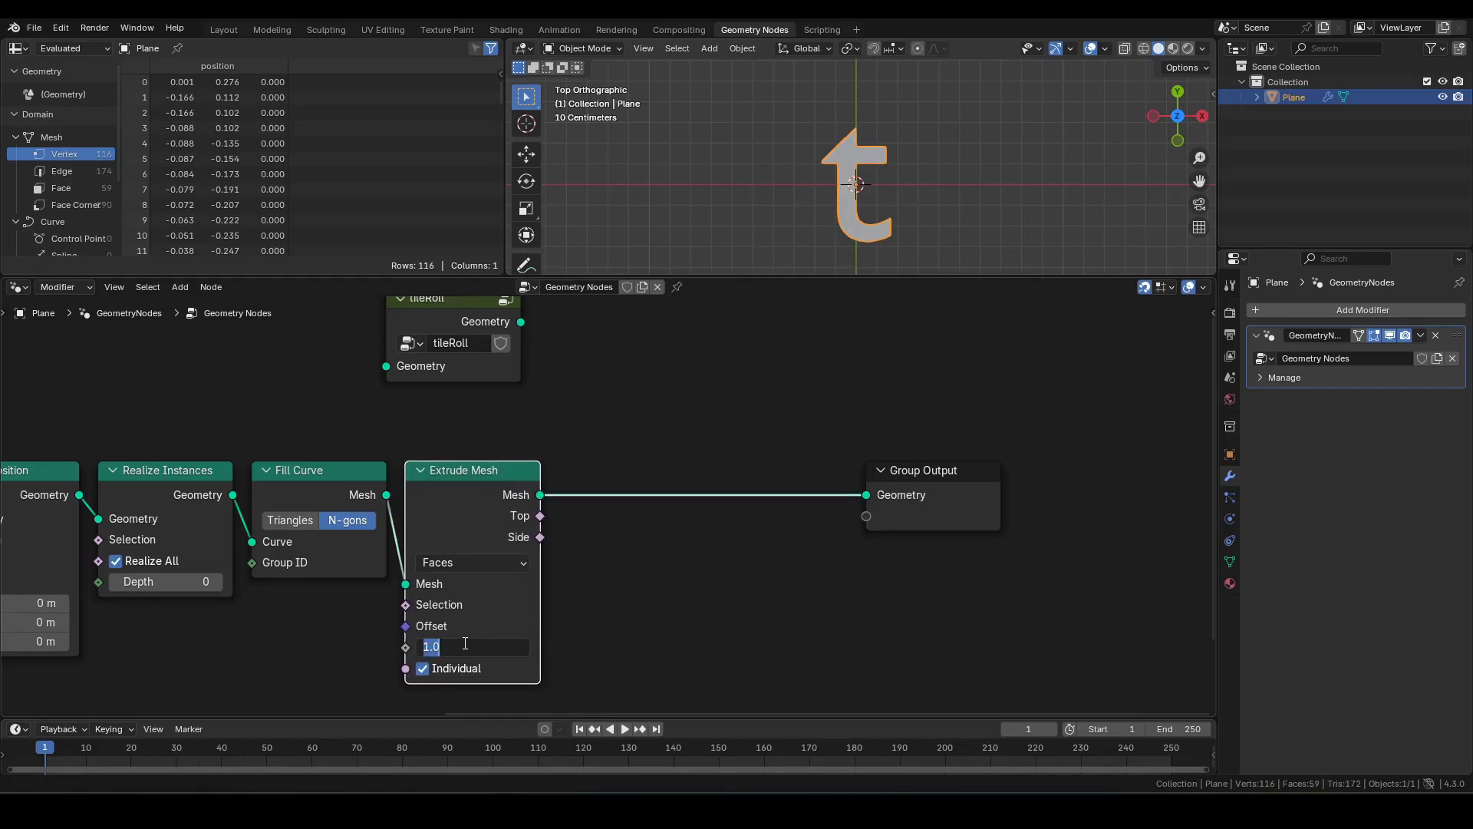
pyautogui.write('0.01')
pyautogui.press('Return')
# Step: Check the letter's thickness in the viewport and add a Grid node beneath Extrude Mesh
pyautogui.moveTo(978, 228); pyautogui.dragTo(975, 132, button='middle')
pyautogui.scroll(4, 919, 205)
pyautogui.keyDown('shift'); pyautogui.moveTo(960, 223); pyautogui.dragTo(915, 200, button='middle'); pyautogui.keyUp('shift')
pyautogui.scroll(-6, 905, 167)
pyautogui.press('KP_7')
pyautogui.scroll(-3, 721, 387)
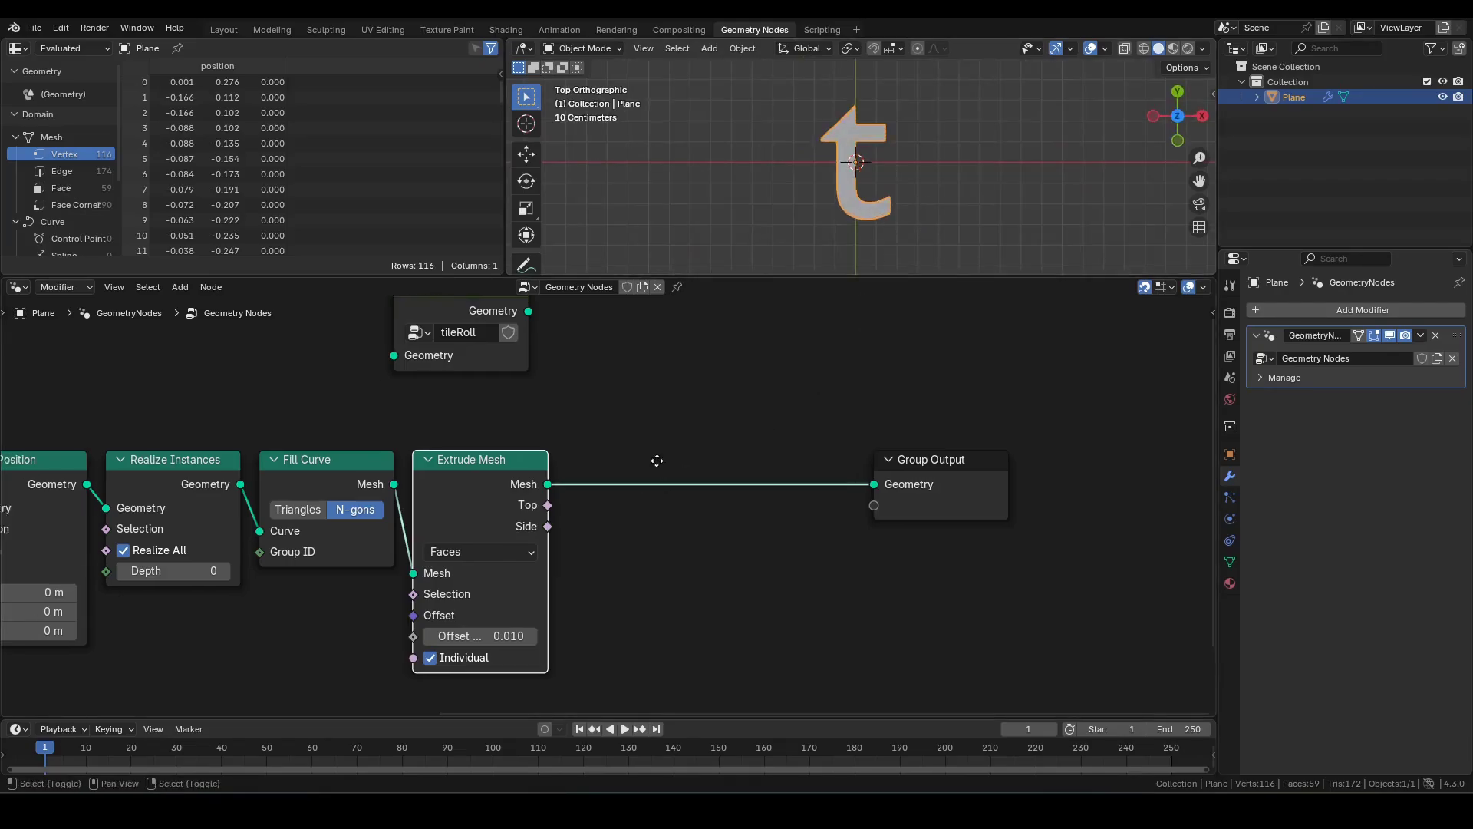
pyautogui.click(550, 569)
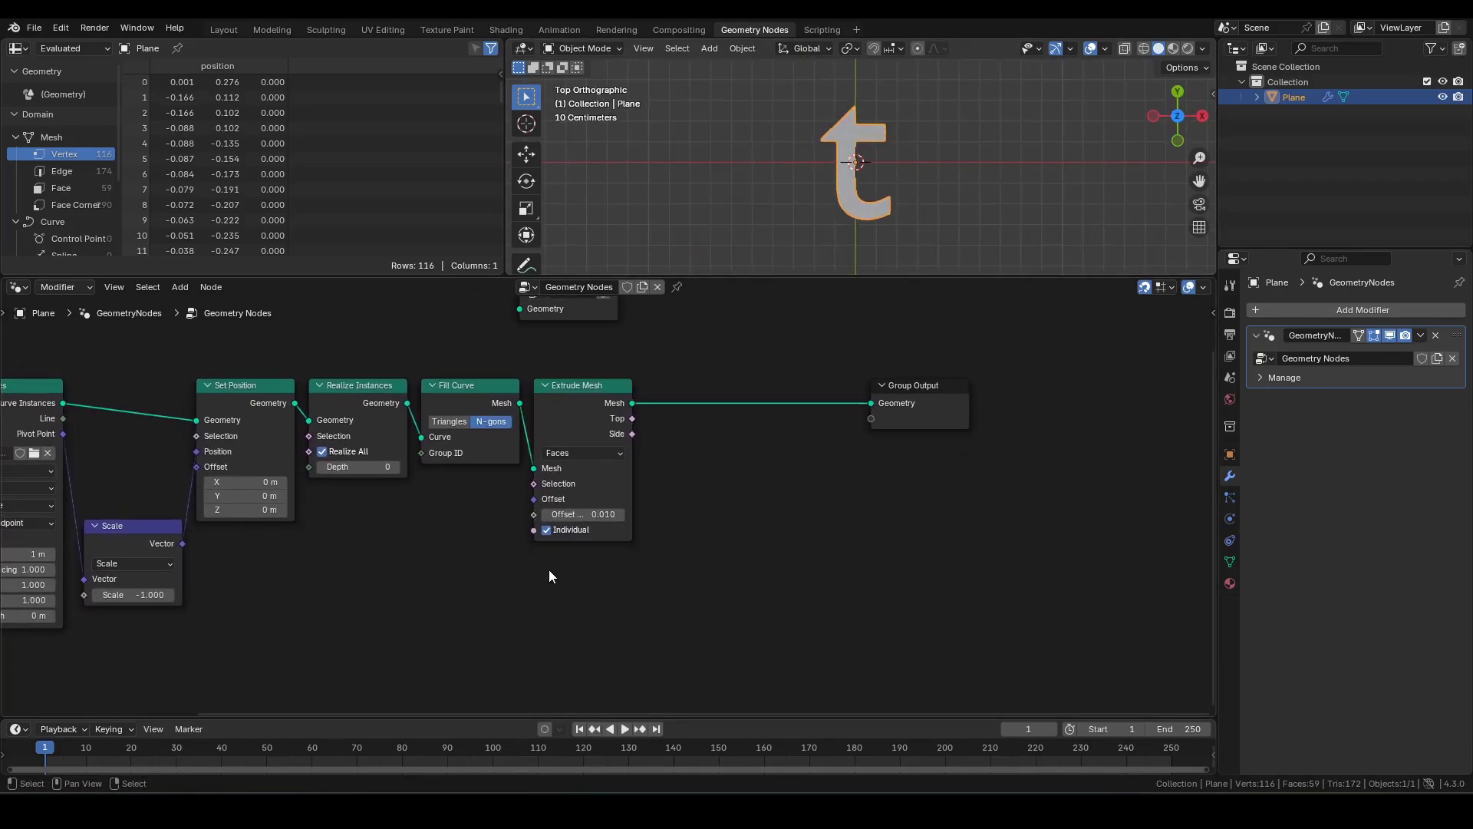
pyautogui.press('F3')
pyautogui.write('grid')
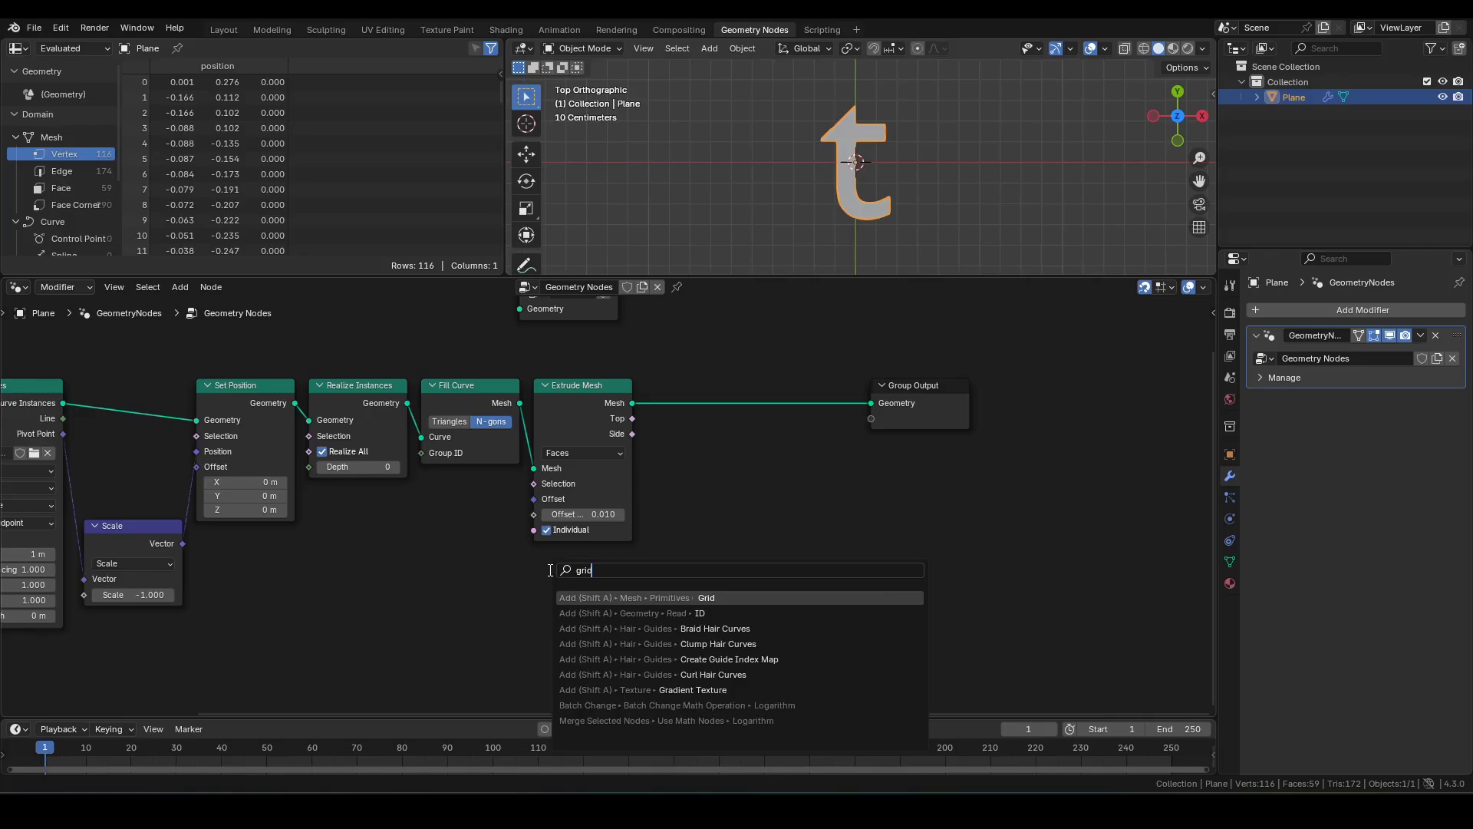
pyautogui.press('Return')
pyautogui.click(533, 551)
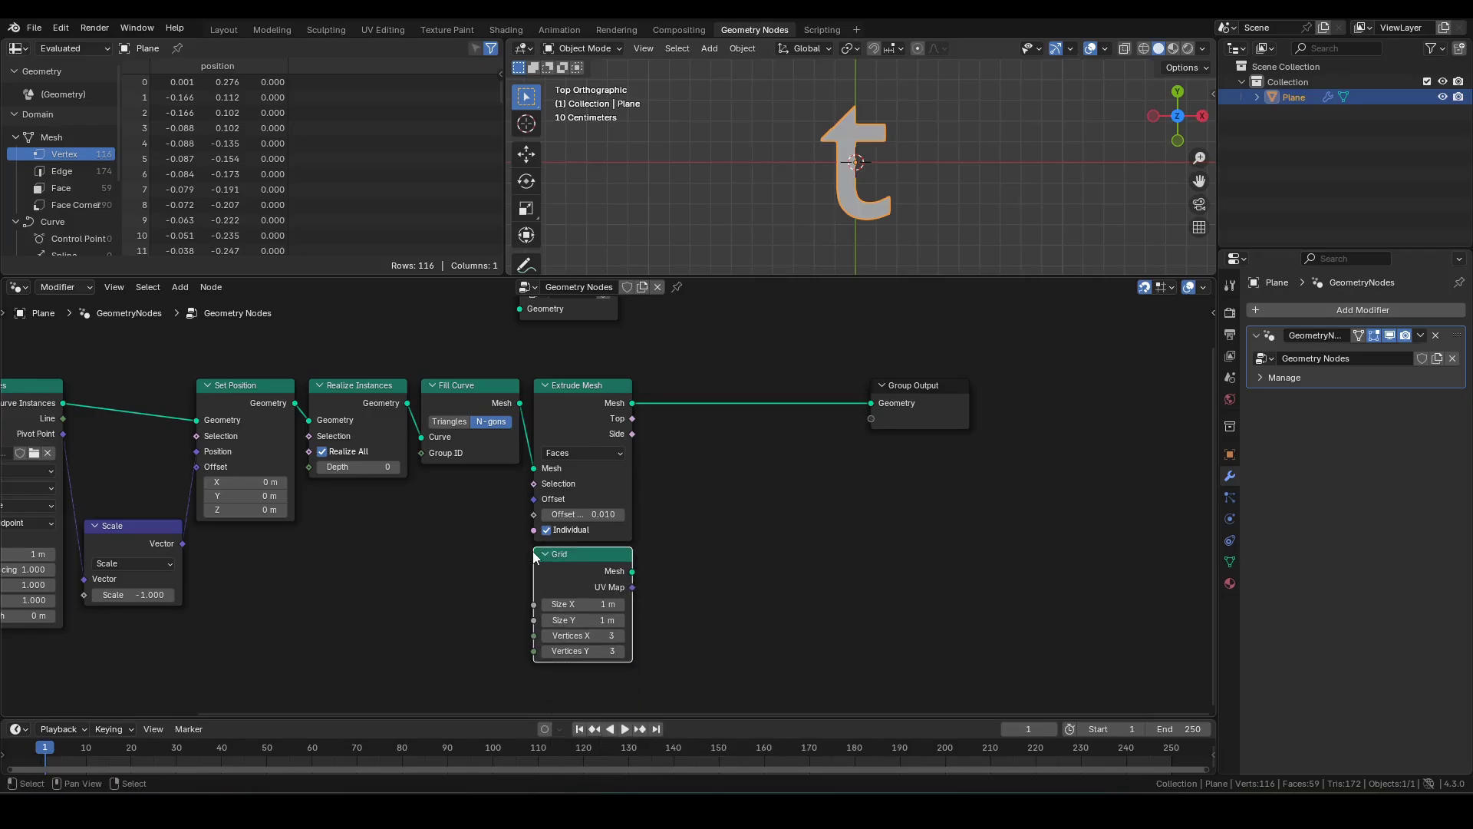
# Step: Combine the Extrude Mesh and Grid outputs in a Join Geometry node placed just before Group Output
pyautogui.keyDown('shift'); pyautogui.click(592, 421); pyautogui.keyUp('shift')
pyautogui.press('ctrl+KP_0')
pyautogui.click(693, 469)
pyautogui.moveTo(731, 467); pyautogui.dragTo(833, 379)
# Step: Insert a Set Material node between Extrude Mesh and Join Geometry and assign the existing Material to it
pyautogui.moveTo(915, 212); pyautogui.dragTo(895, 170, button='middle')
pyautogui.scroll(2, 877, 169)
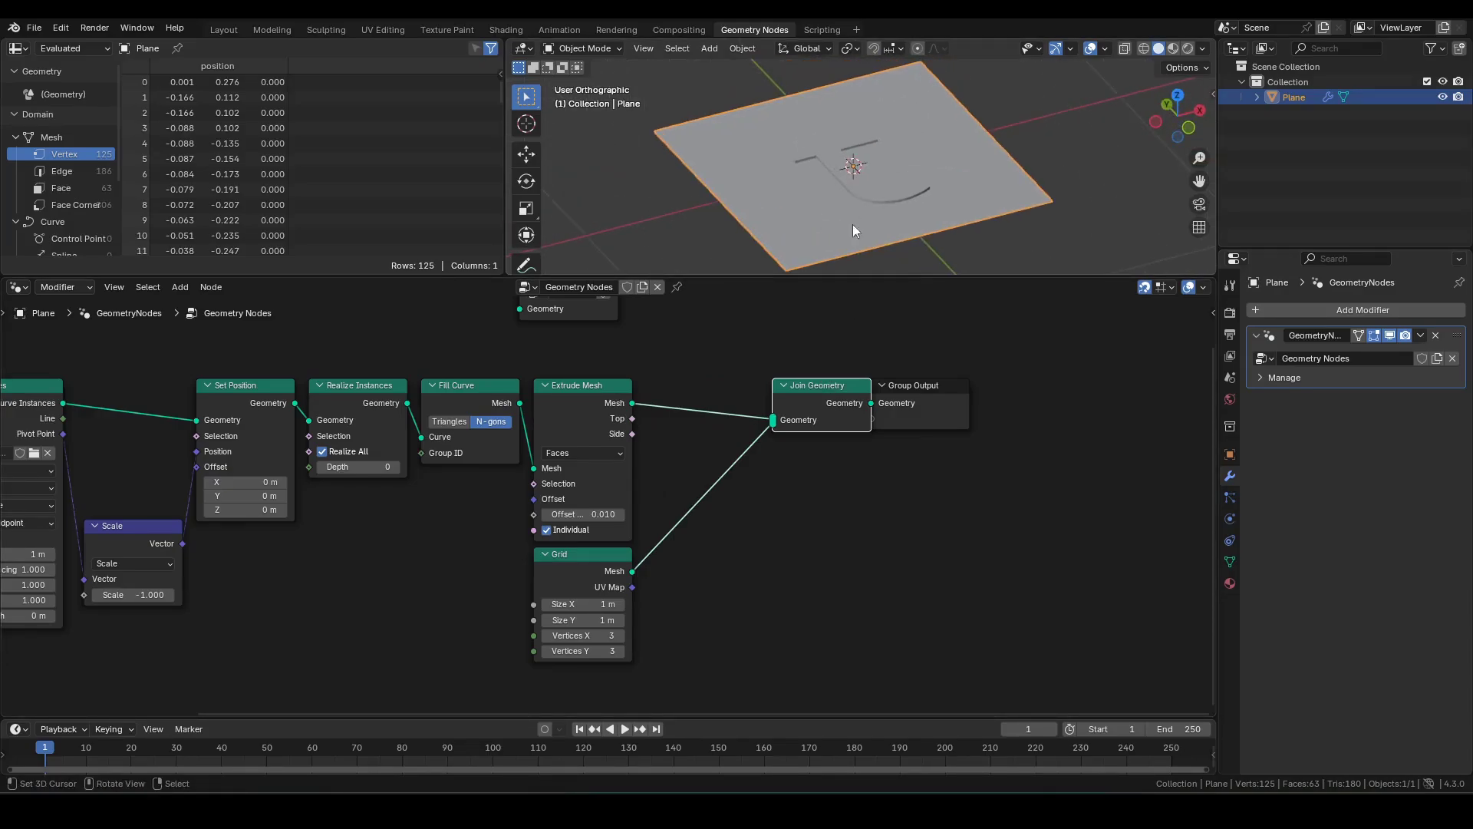
pyautogui.scroll(1, 739, 575)
pyautogui.press('F3')
pyautogui.write('set ma')
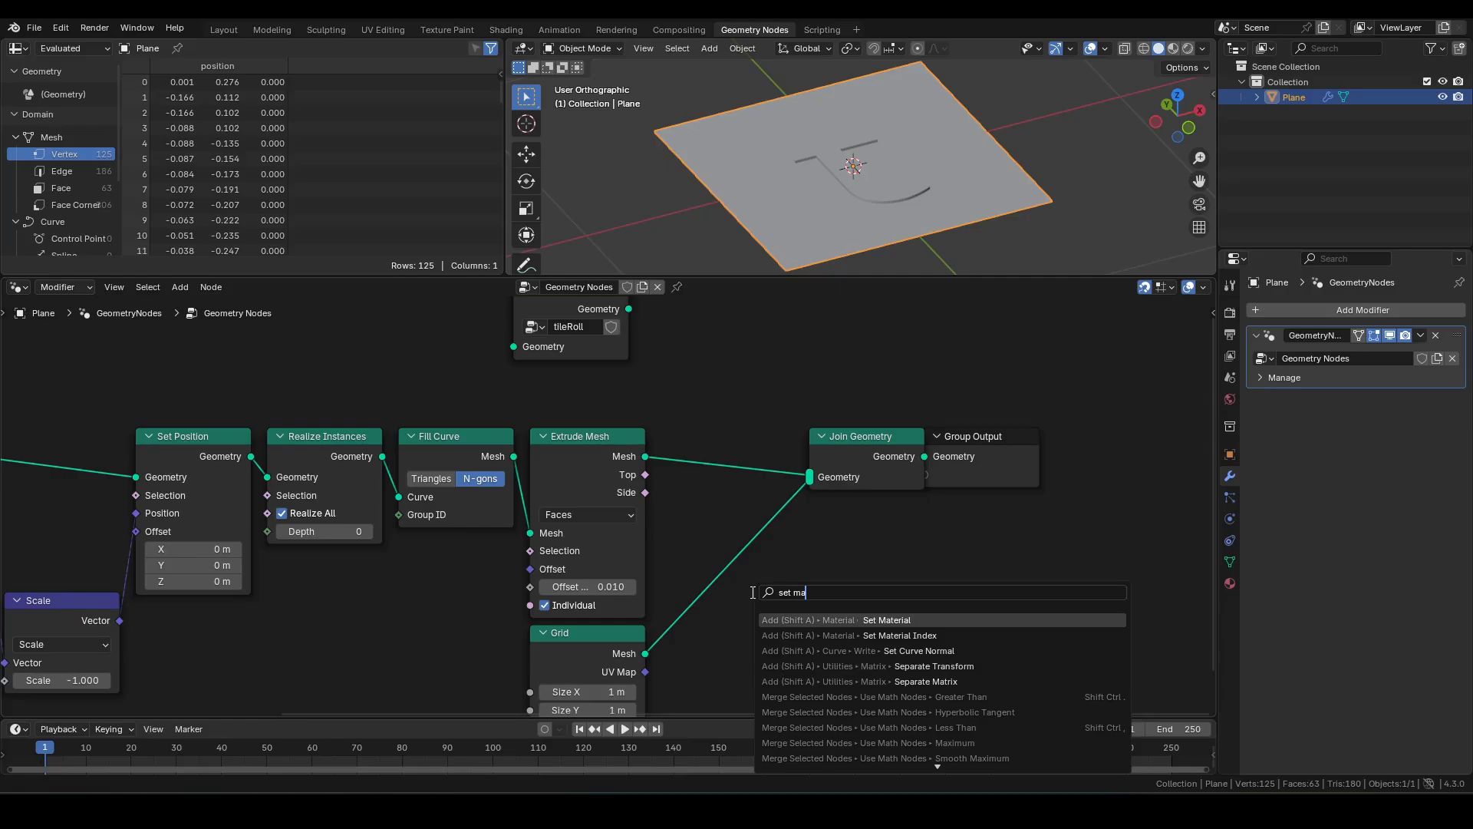
pyautogui.press('Return')
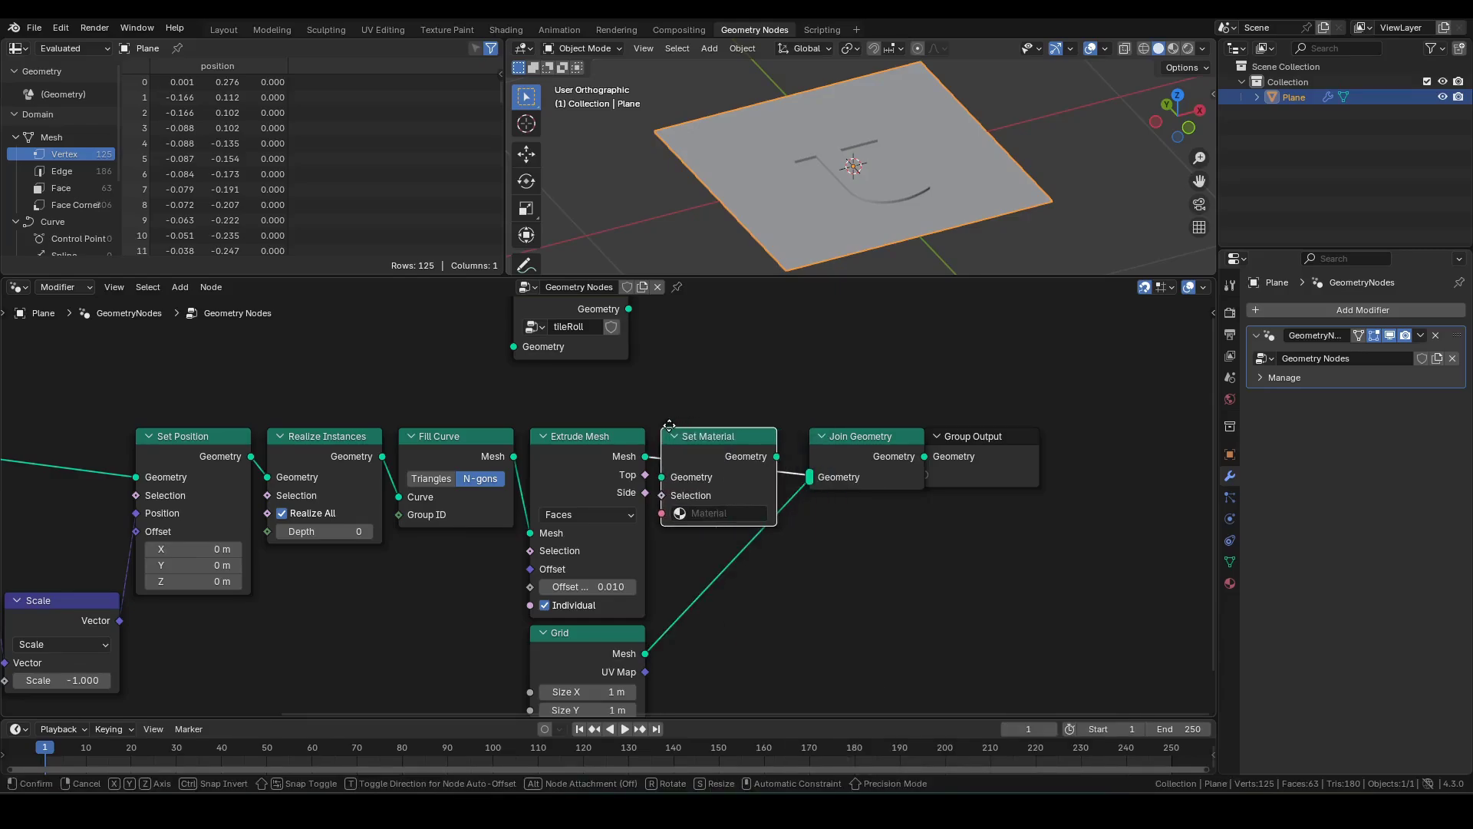
pyautogui.click(667, 427)
pyautogui.click(720, 513)
pyautogui.click(717, 554)
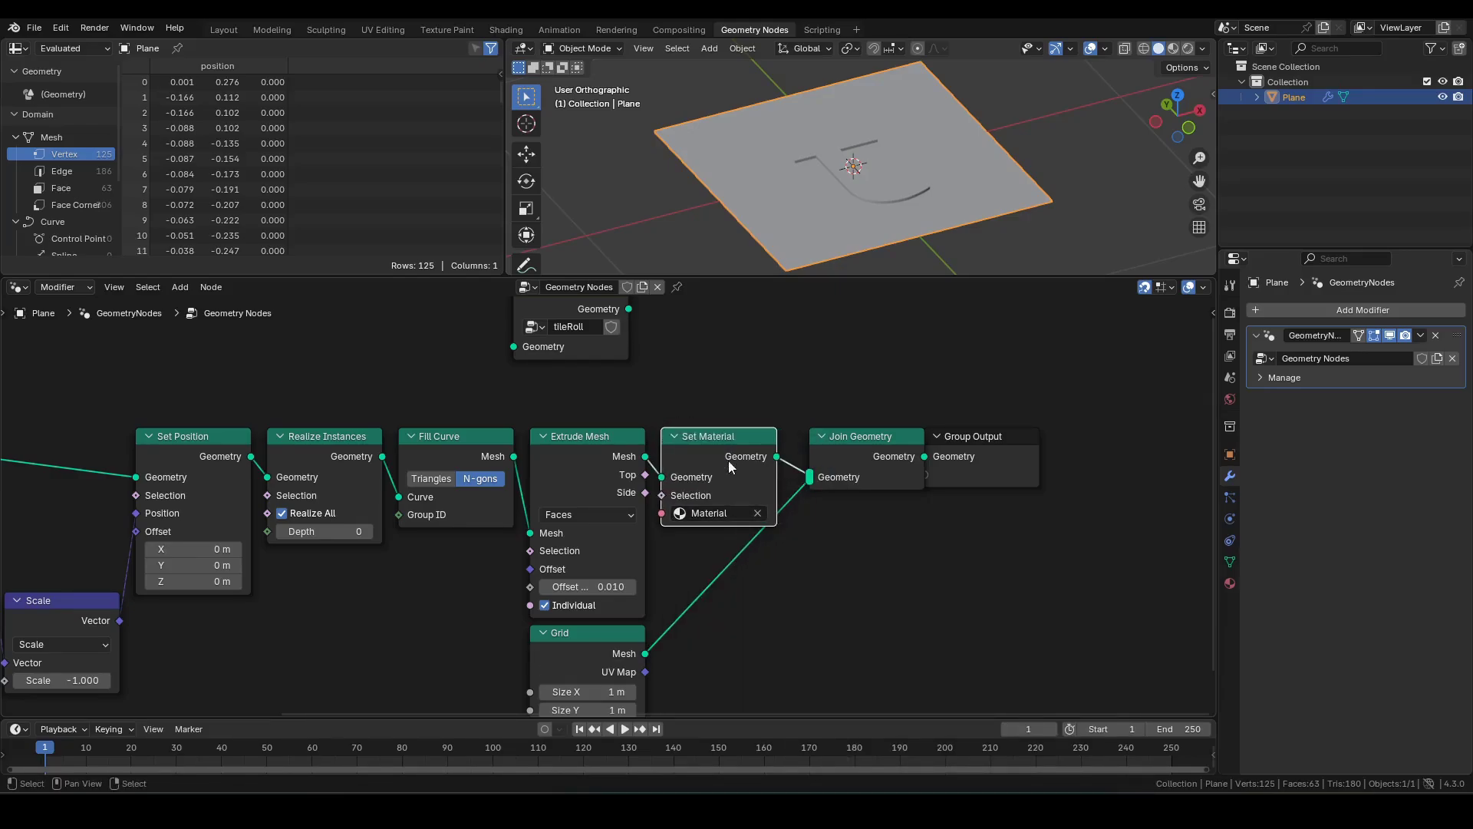
# Step: Switch the node area to the Shader Editor and load the existing Material onto the Plane
pyautogui.click(19, 287)
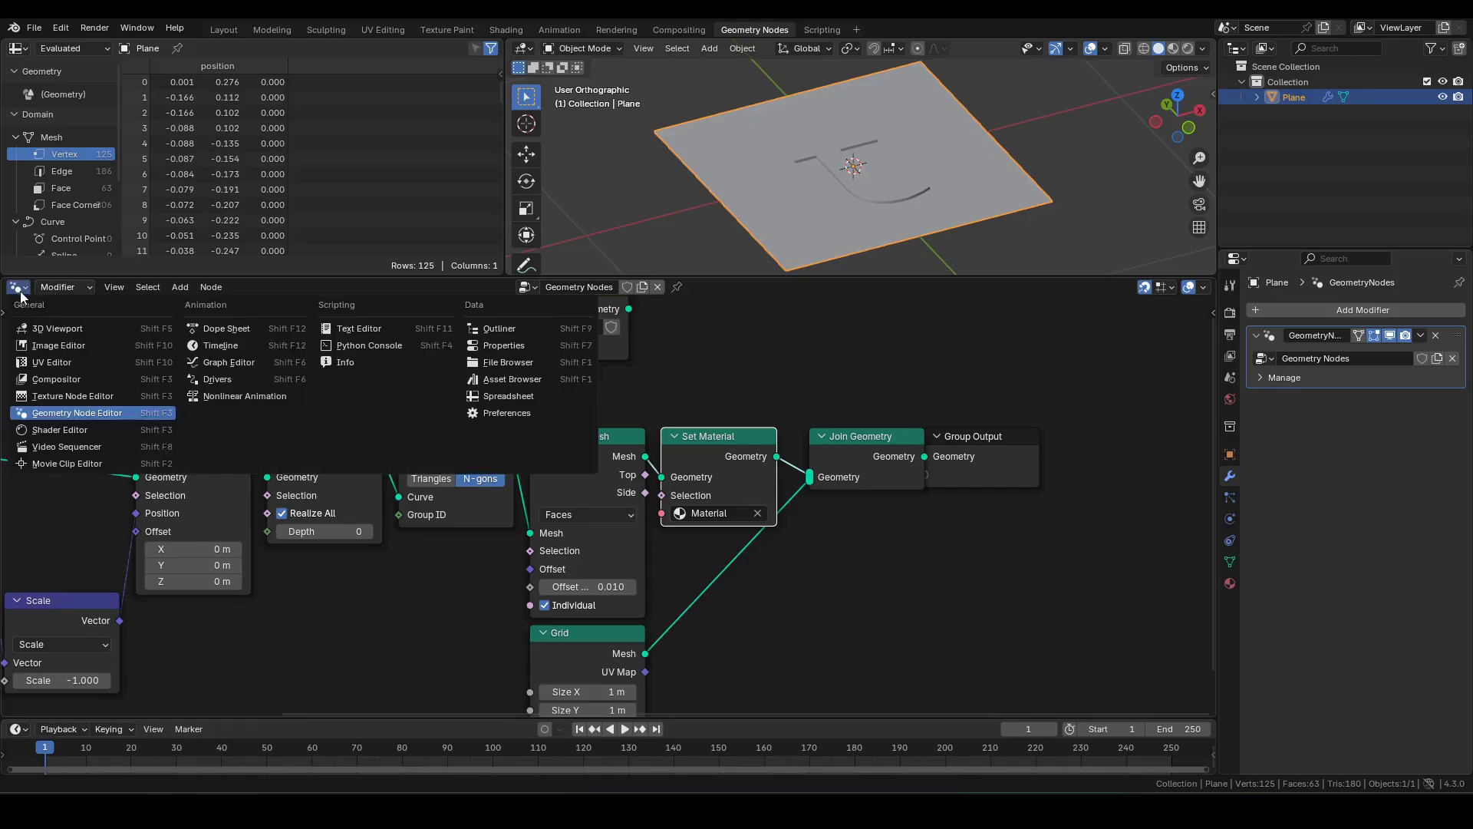
pyautogui.click(52, 431)
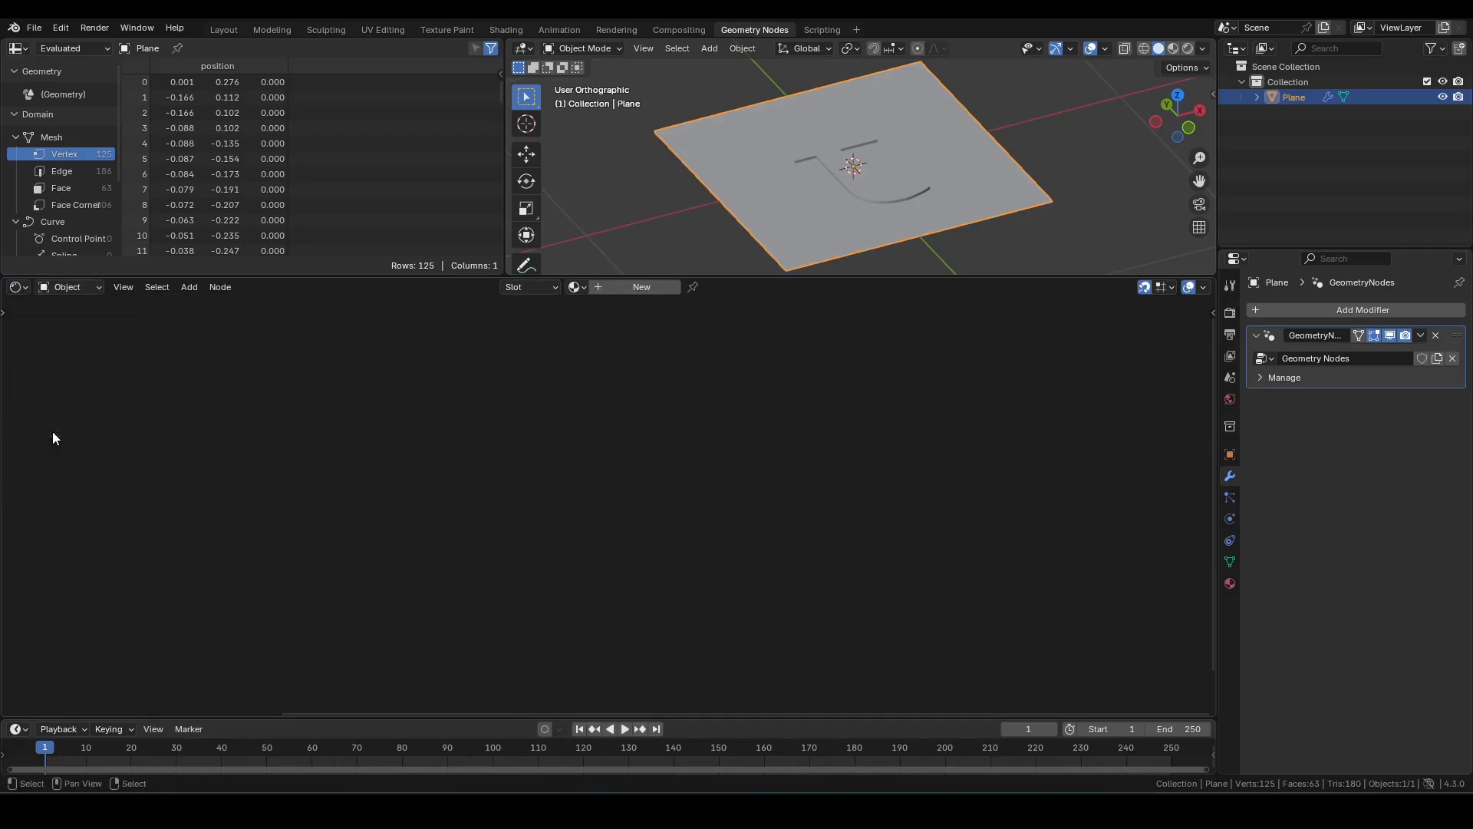
pyautogui.click(574, 287)
pyautogui.click(608, 310)
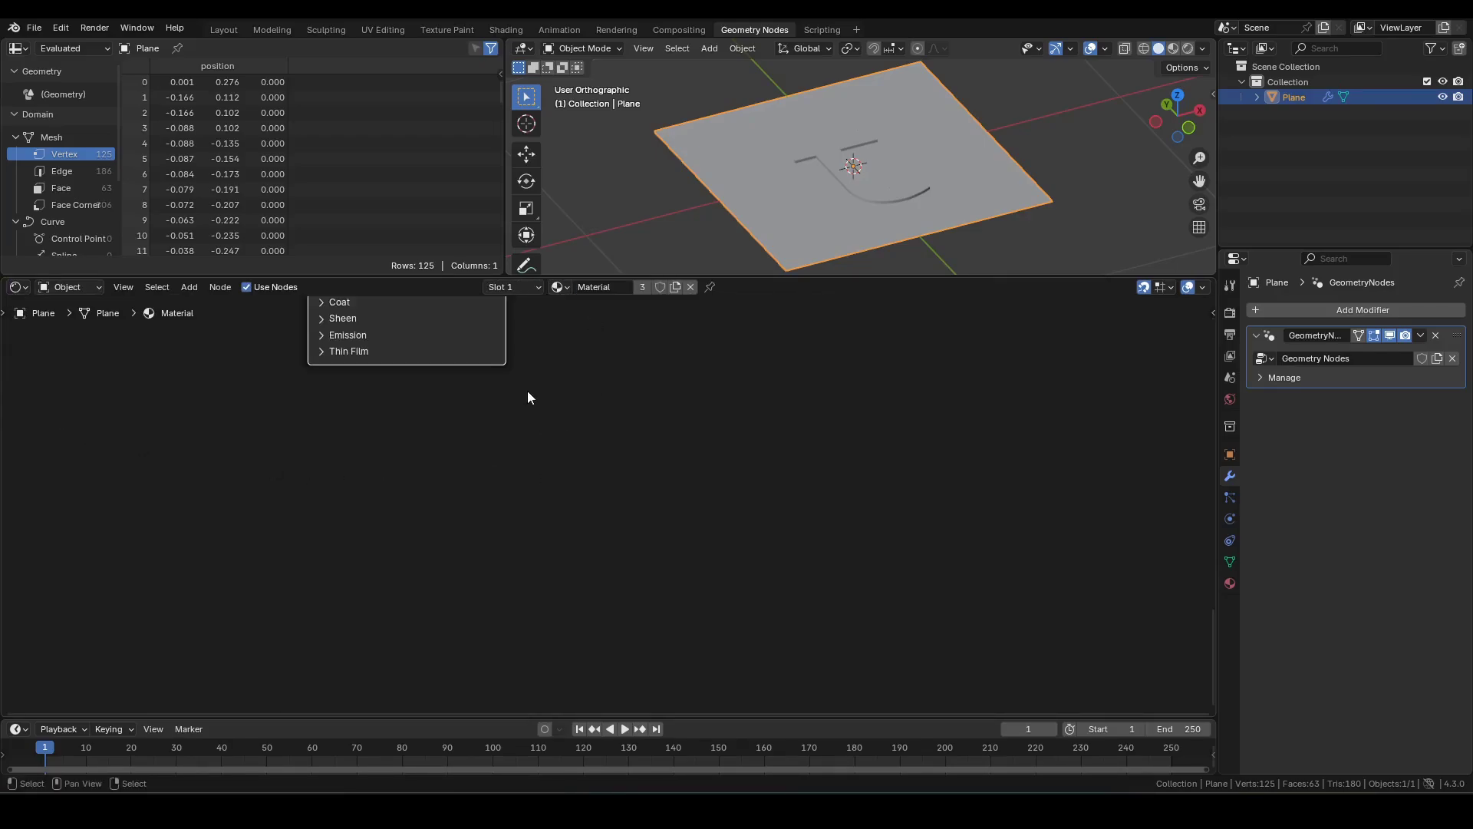
pyautogui.press('Home')
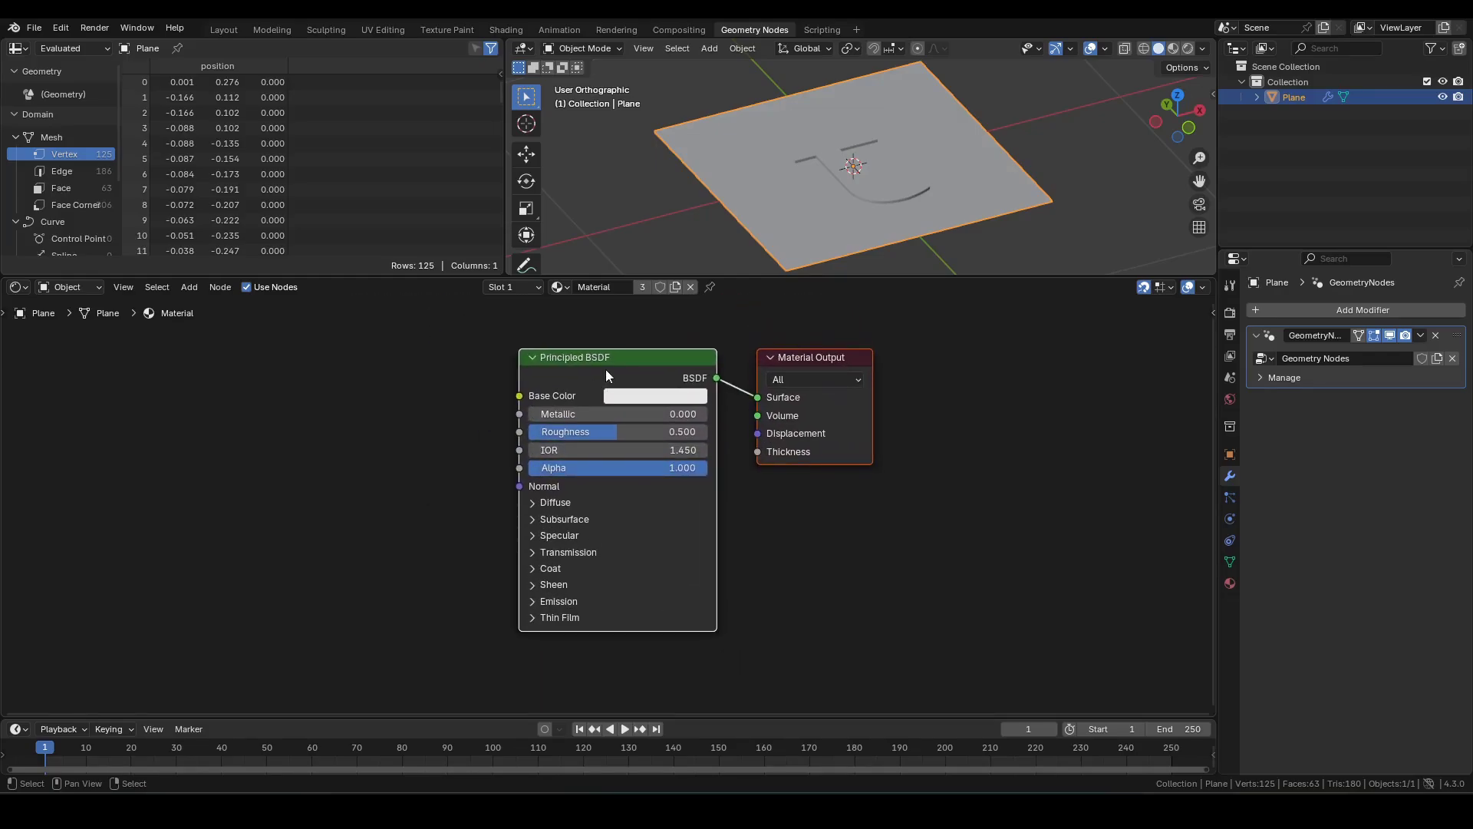
# Step: Replace Principled BSDF with a black RGB node feeding the Material Output's Surface, and display the viewport in Material Preview
pyautogui.press('Delete')
pyautogui.press('F3')
pyautogui.write('rgb')
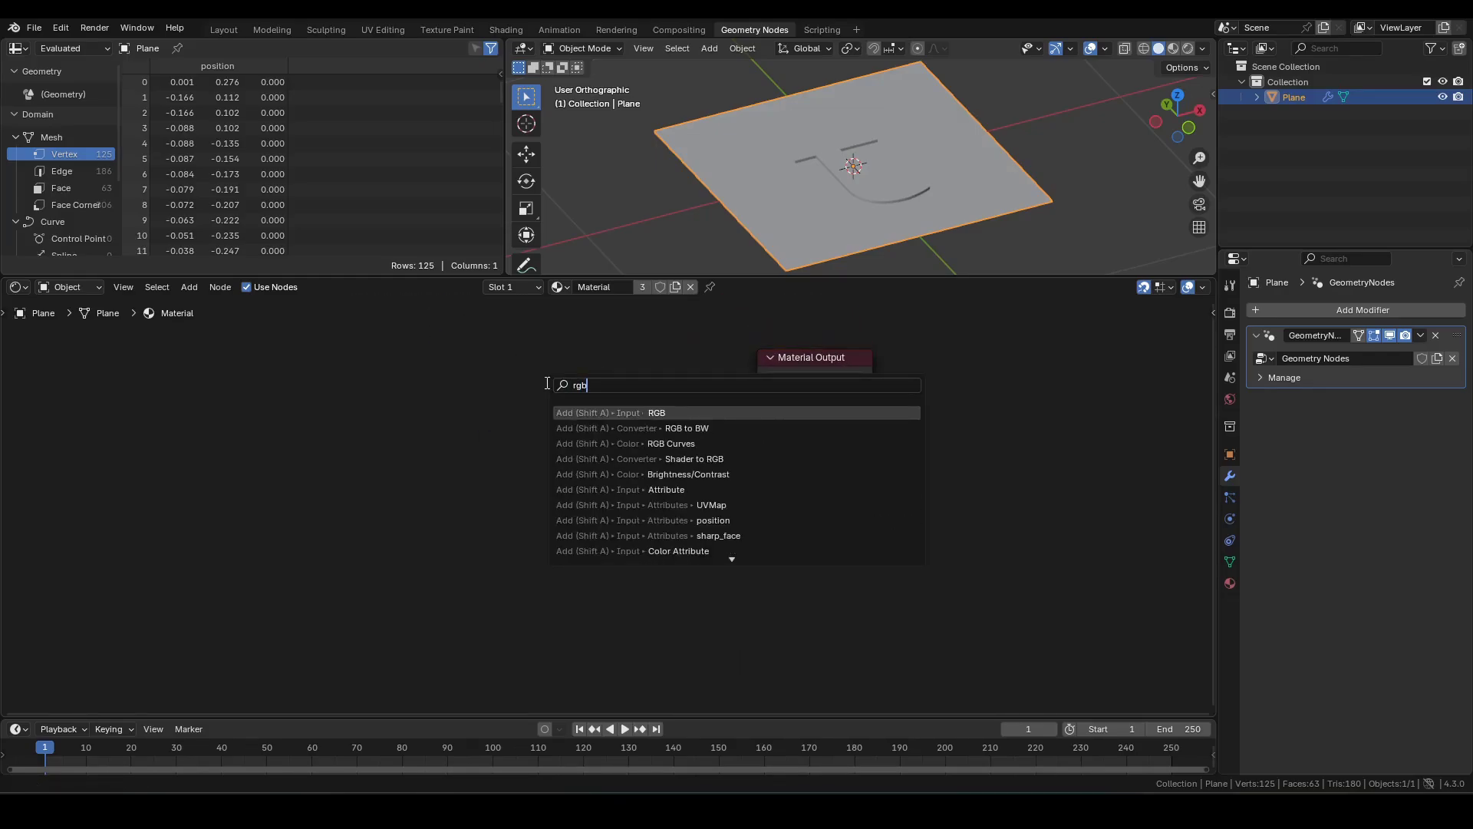
pyautogui.click(638, 413)
pyautogui.click(589, 359)
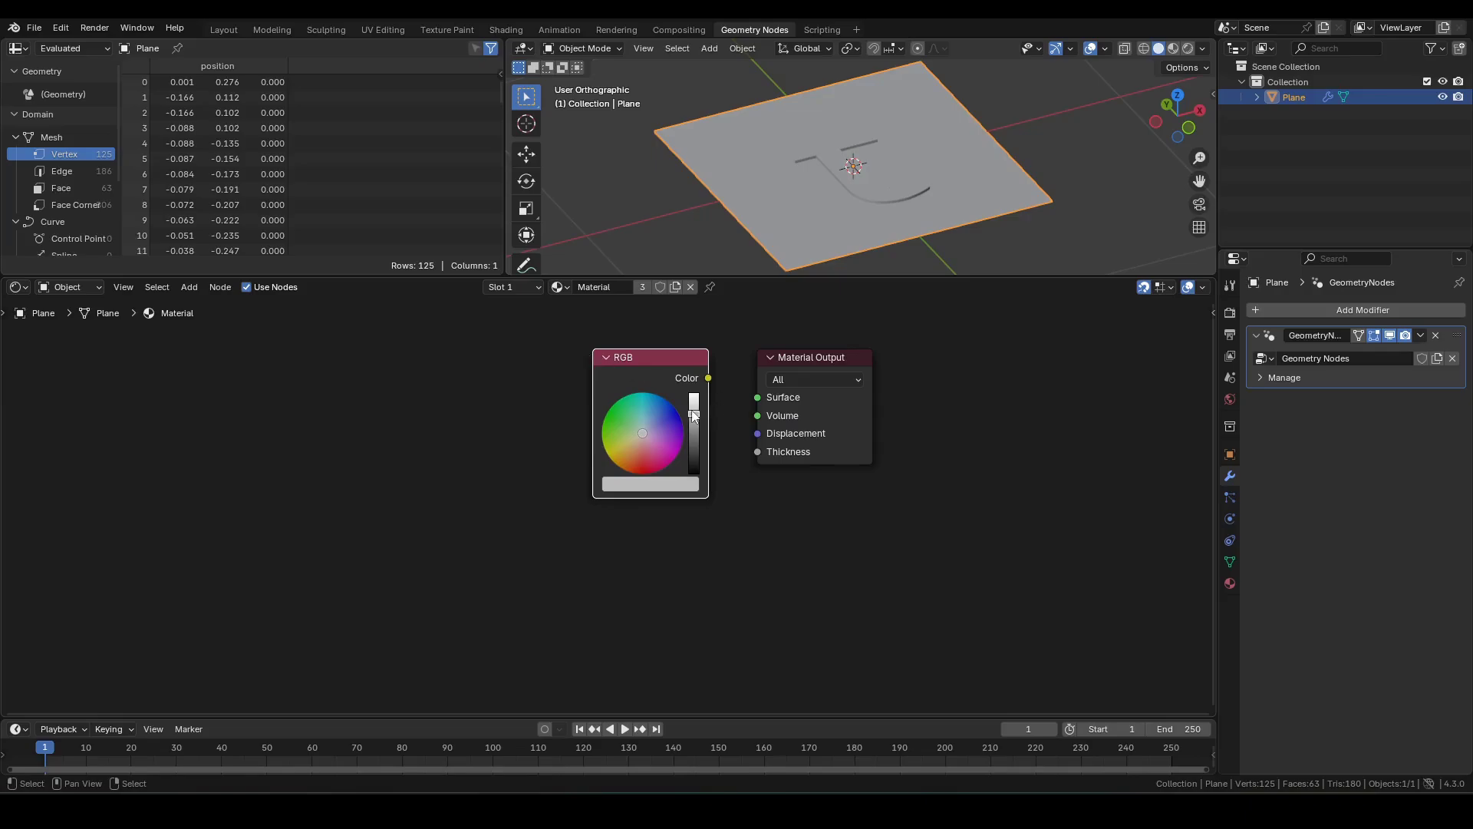
pyautogui.moveTo(695, 417); pyautogui.dragTo(694, 473)
pyautogui.moveTo(708, 378); pyautogui.dragTo(758, 396)
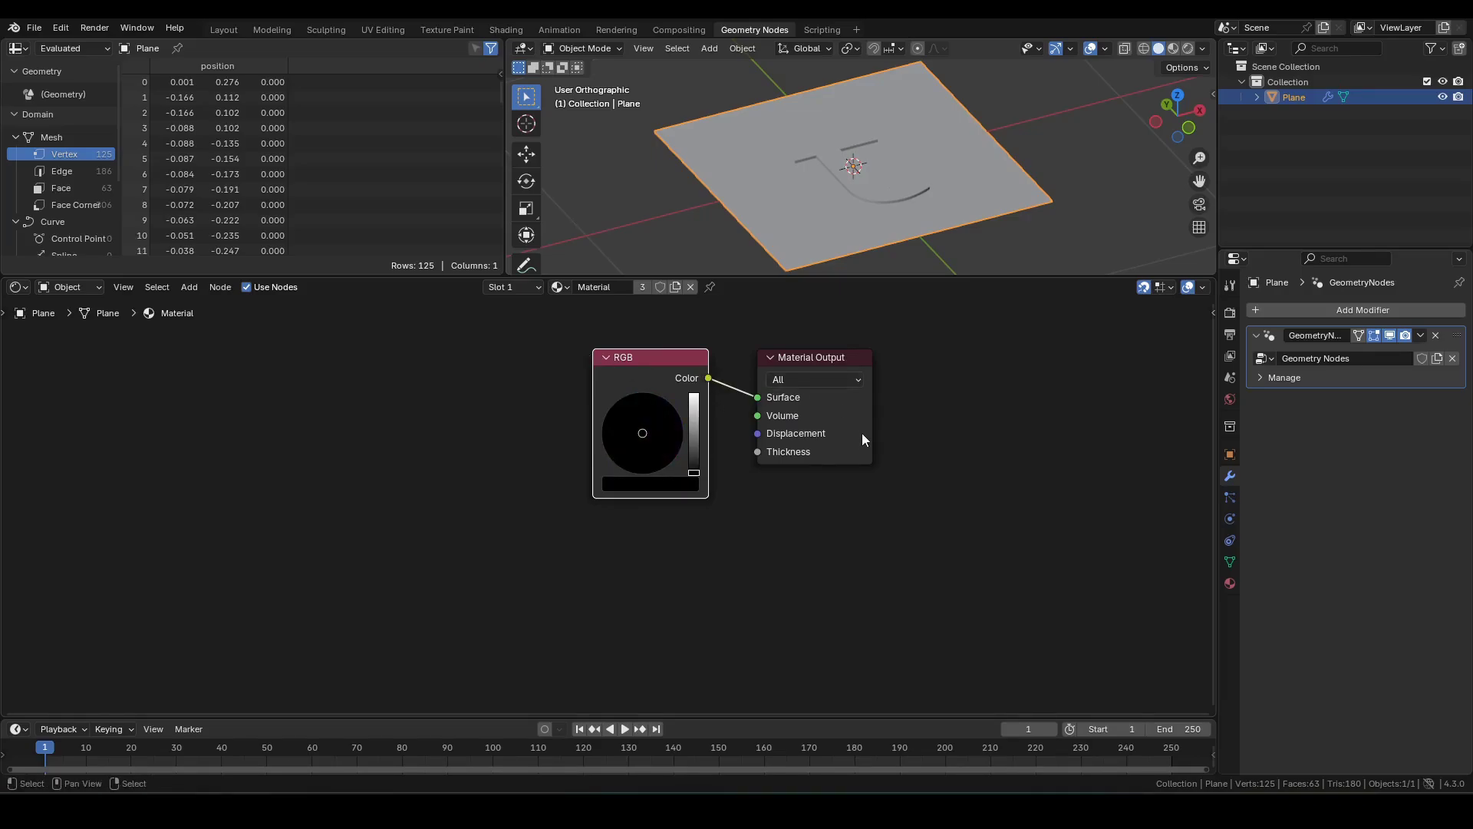
pyautogui.press('z')
pyautogui.click(761, 126)
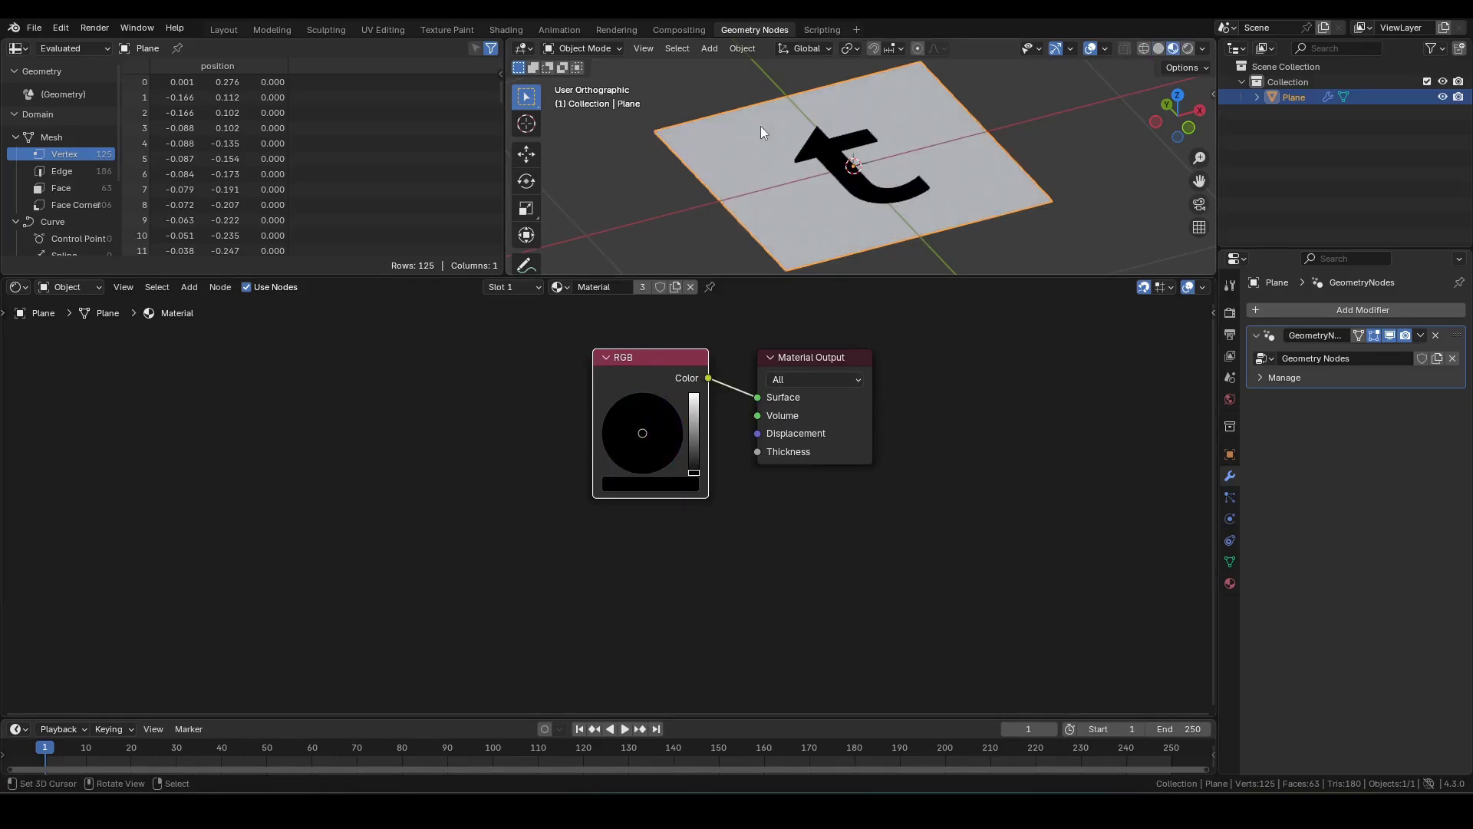
# Step: Switch the node area from the shader nodes back to the Geometry Node Editor
pyautogui.scroll(3, 861, 188)
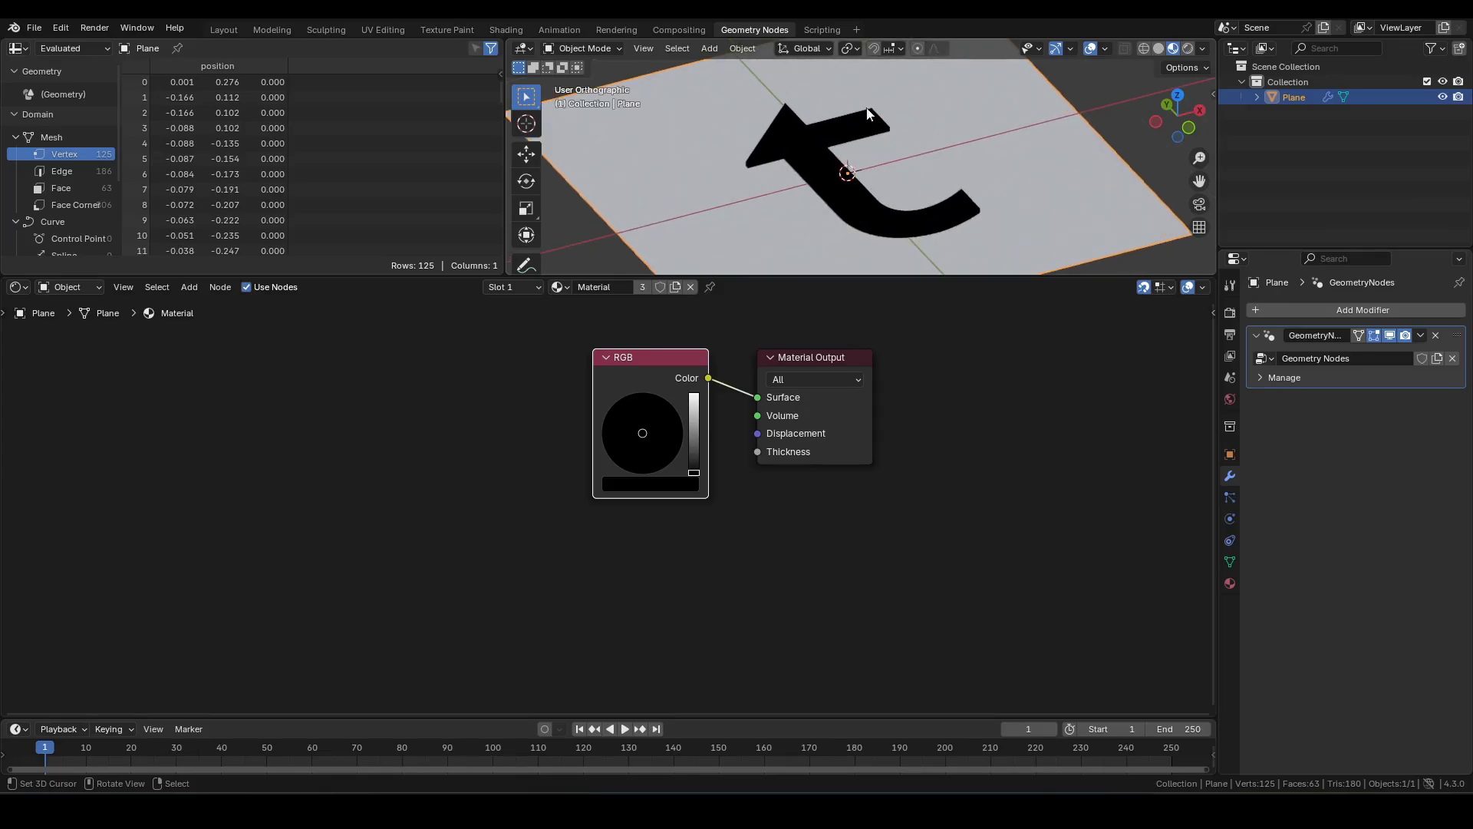
pyautogui.scroll(-2, 884, 233)
pyautogui.click(17, 287)
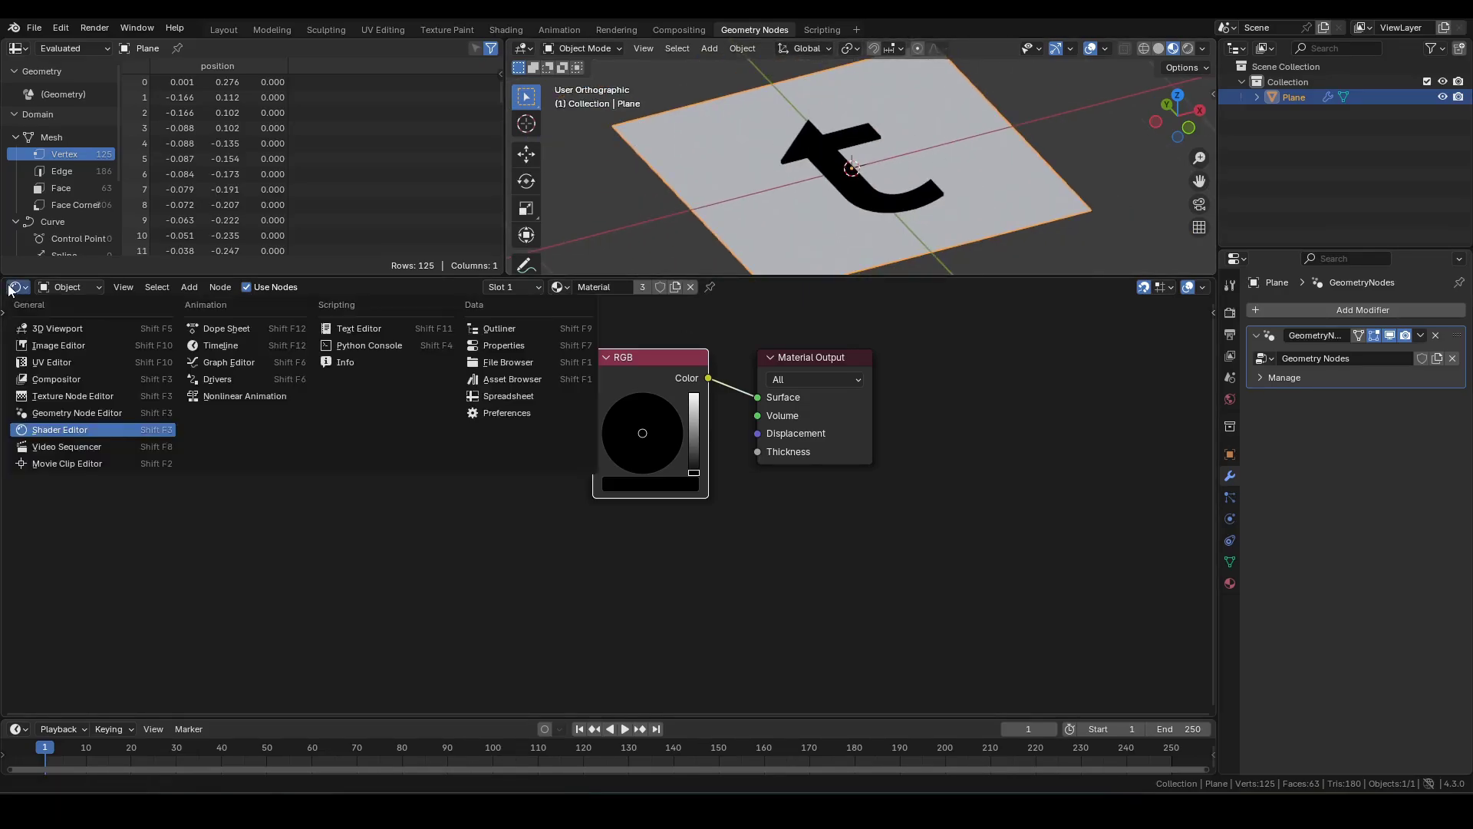
pyautogui.click(62, 414)
pyautogui.scroll(-2, 898, 146)
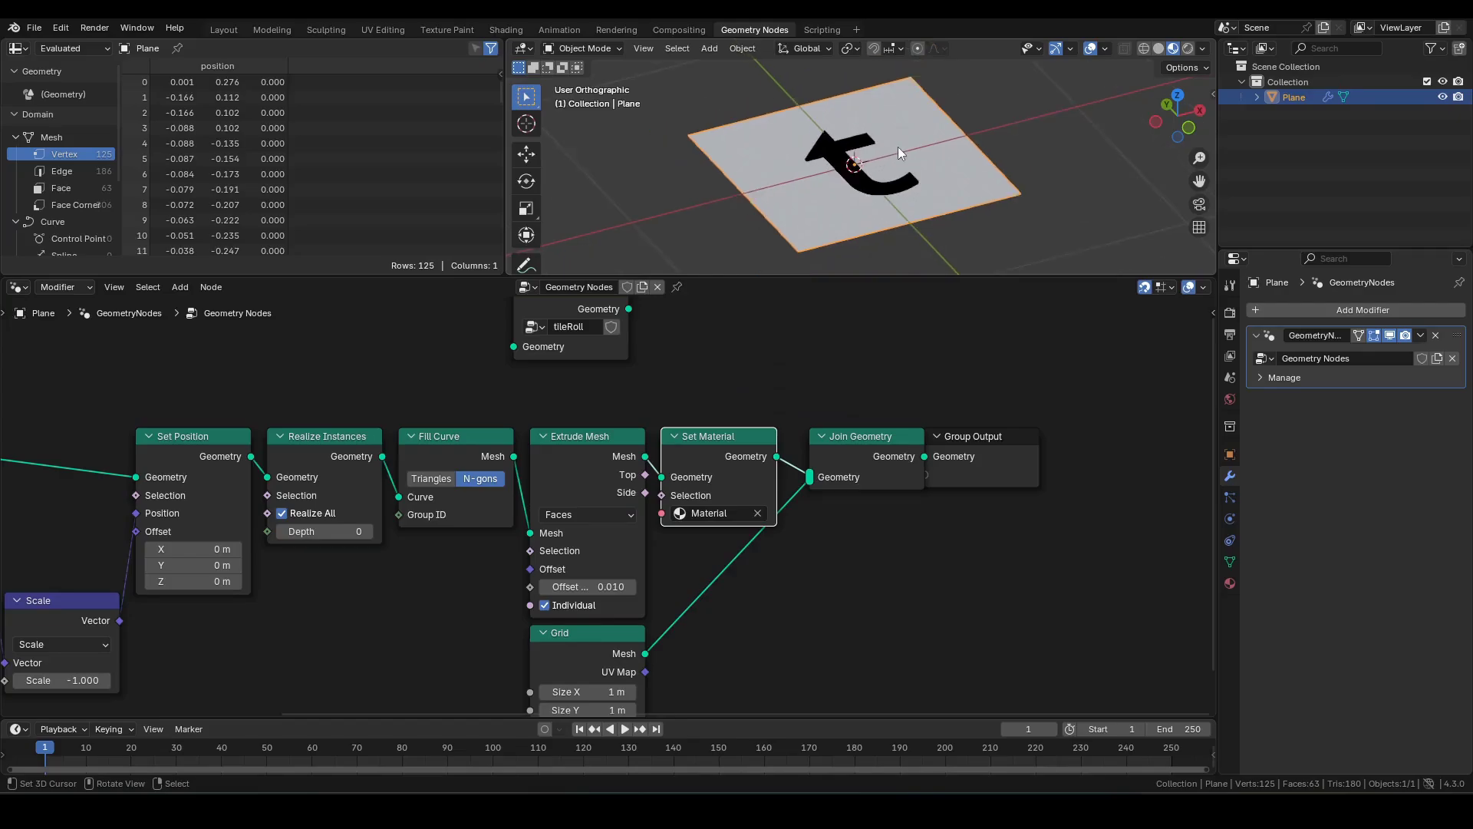
# Step: Make room before Group Output and insert a Transform Geometry node between Join Geometry and Group Output
pyautogui.moveTo(865, 479); pyautogui.dragTo(535, 488, button='middle')
pyautogui.moveTo(689, 458); pyautogui.dragTo(909, 476)
pyautogui.moveTo(567, 453); pyautogui.dragTo(550, 453)
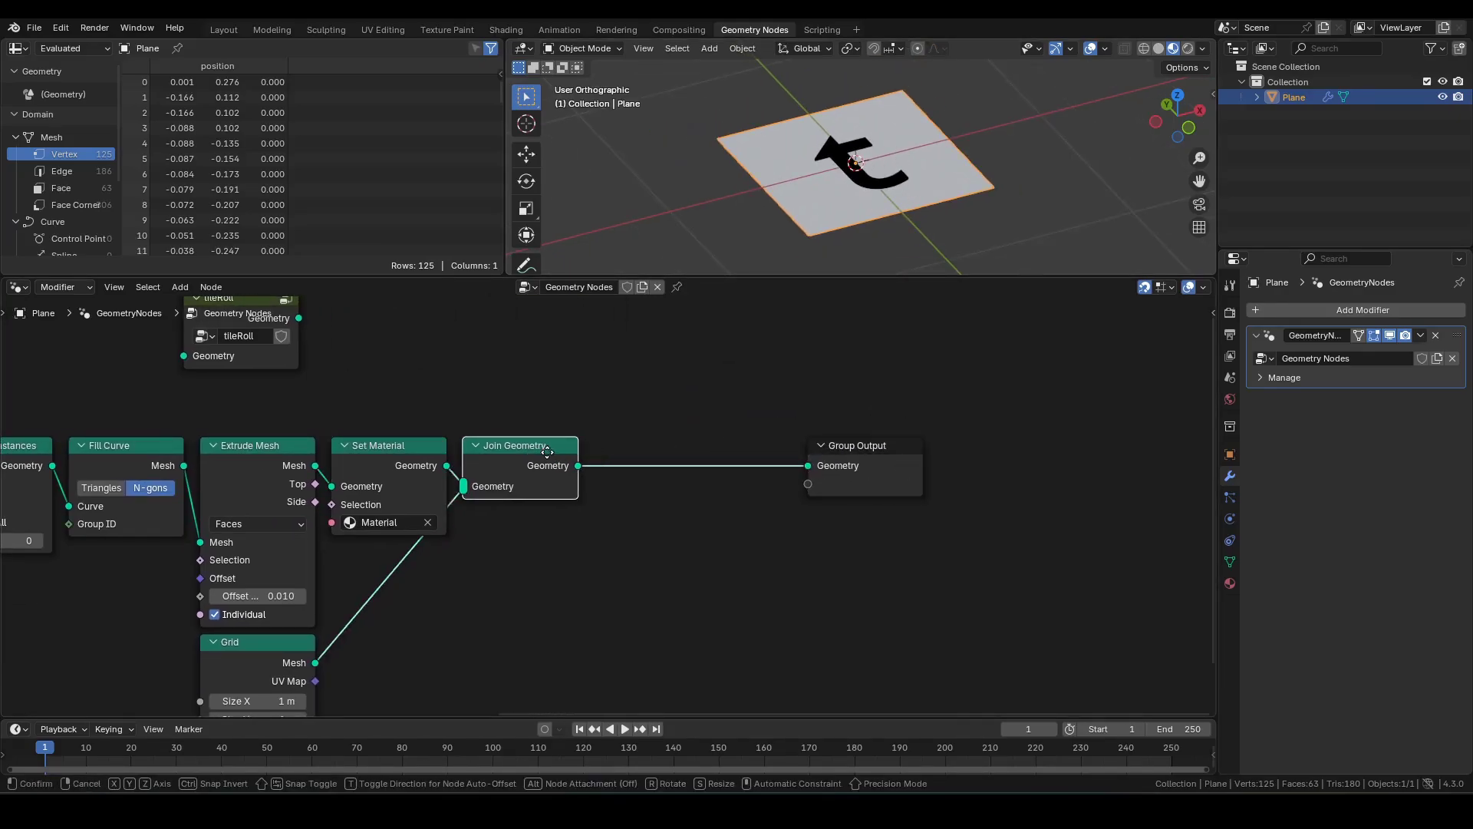
pyautogui.moveTo(481, 527); pyautogui.dragTo(539, 478, button='middle')
pyautogui.moveTo(690, 497); pyautogui.dragTo(535, 537, button='middle')
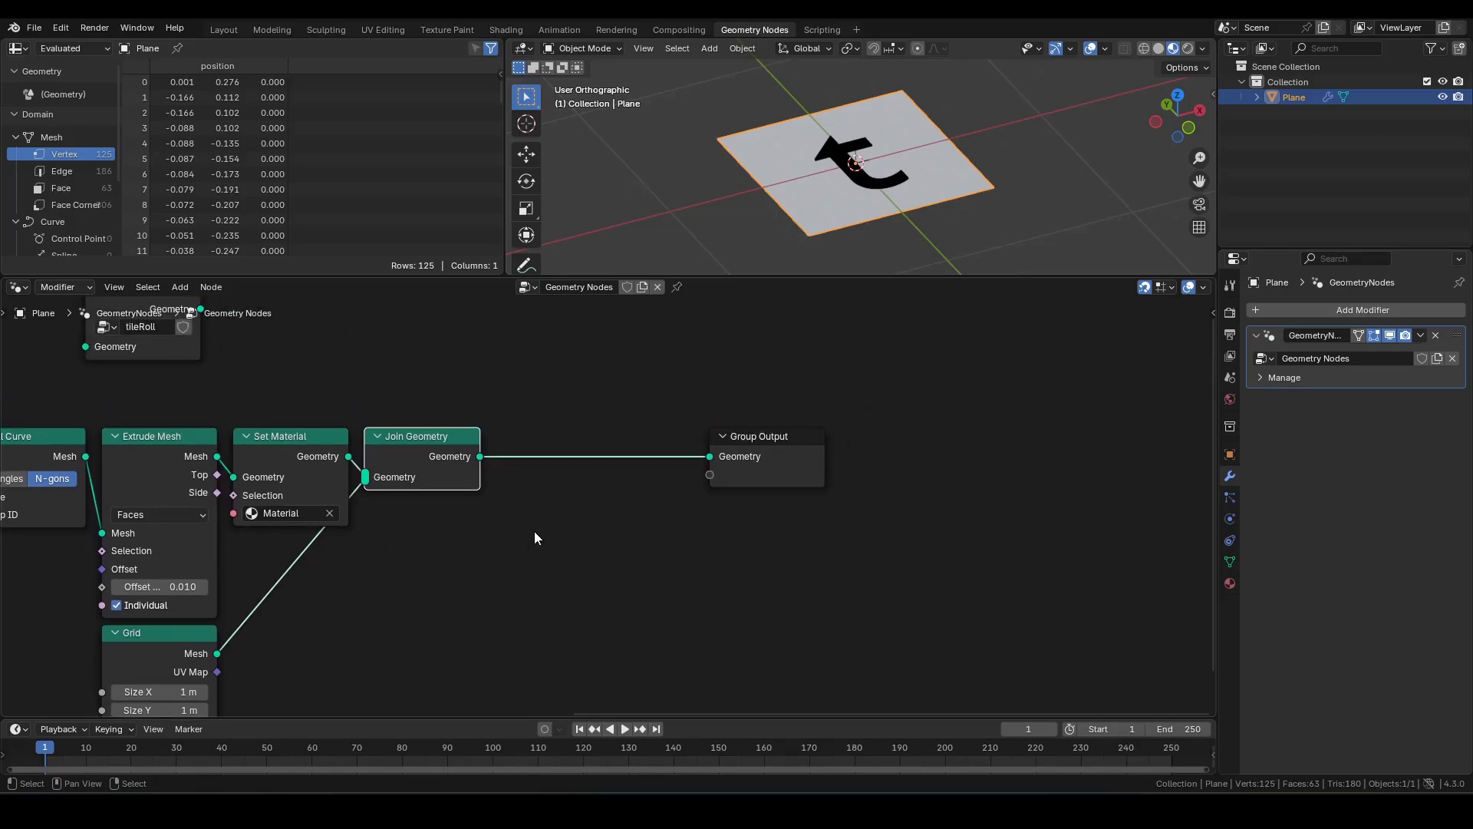
pyautogui.click(538, 522)
pyautogui.press('F3')
pyautogui.write('tg')
pyautogui.click(621, 541)
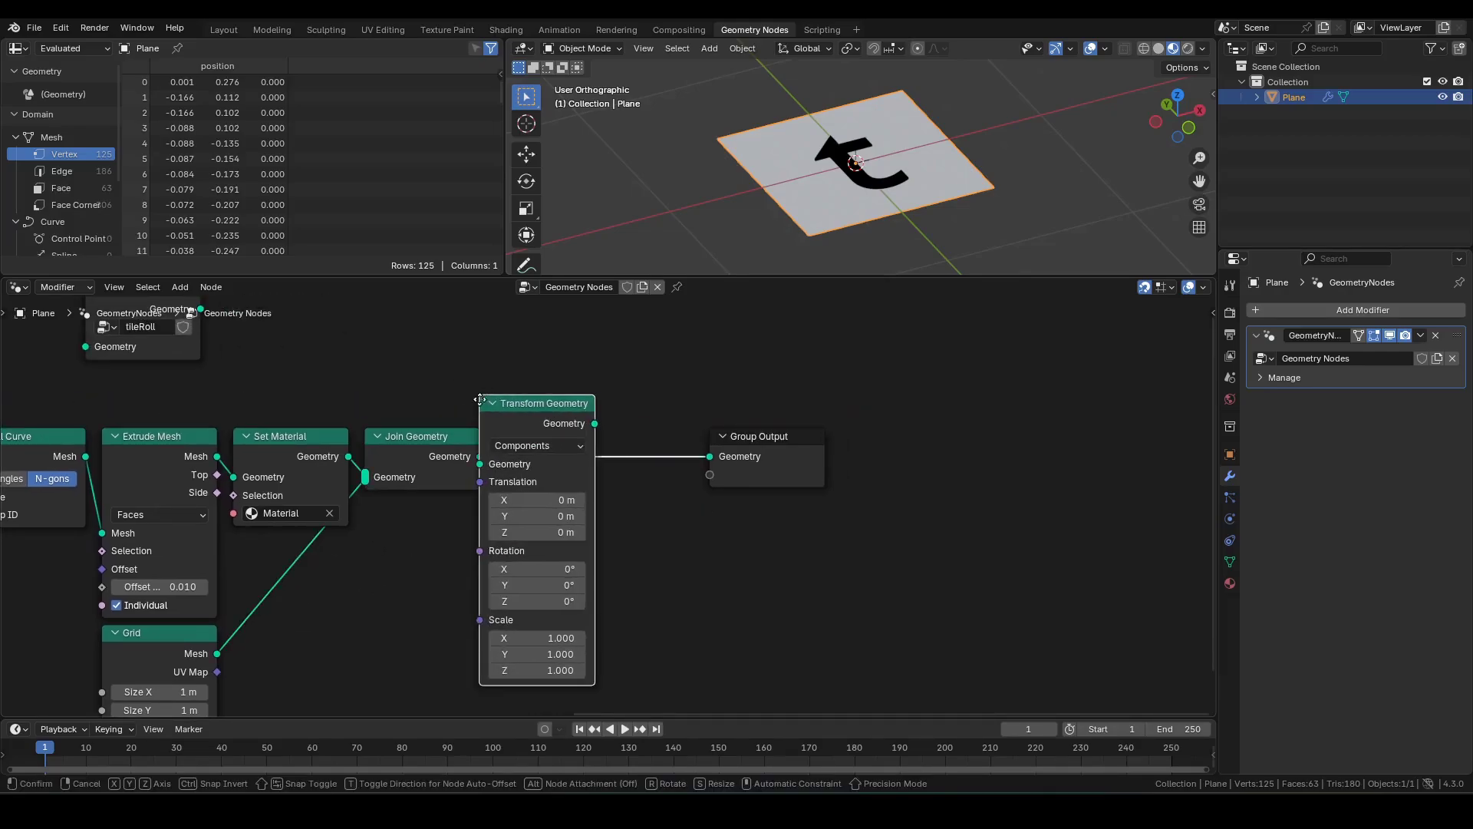
pyautogui.click(605, 442)
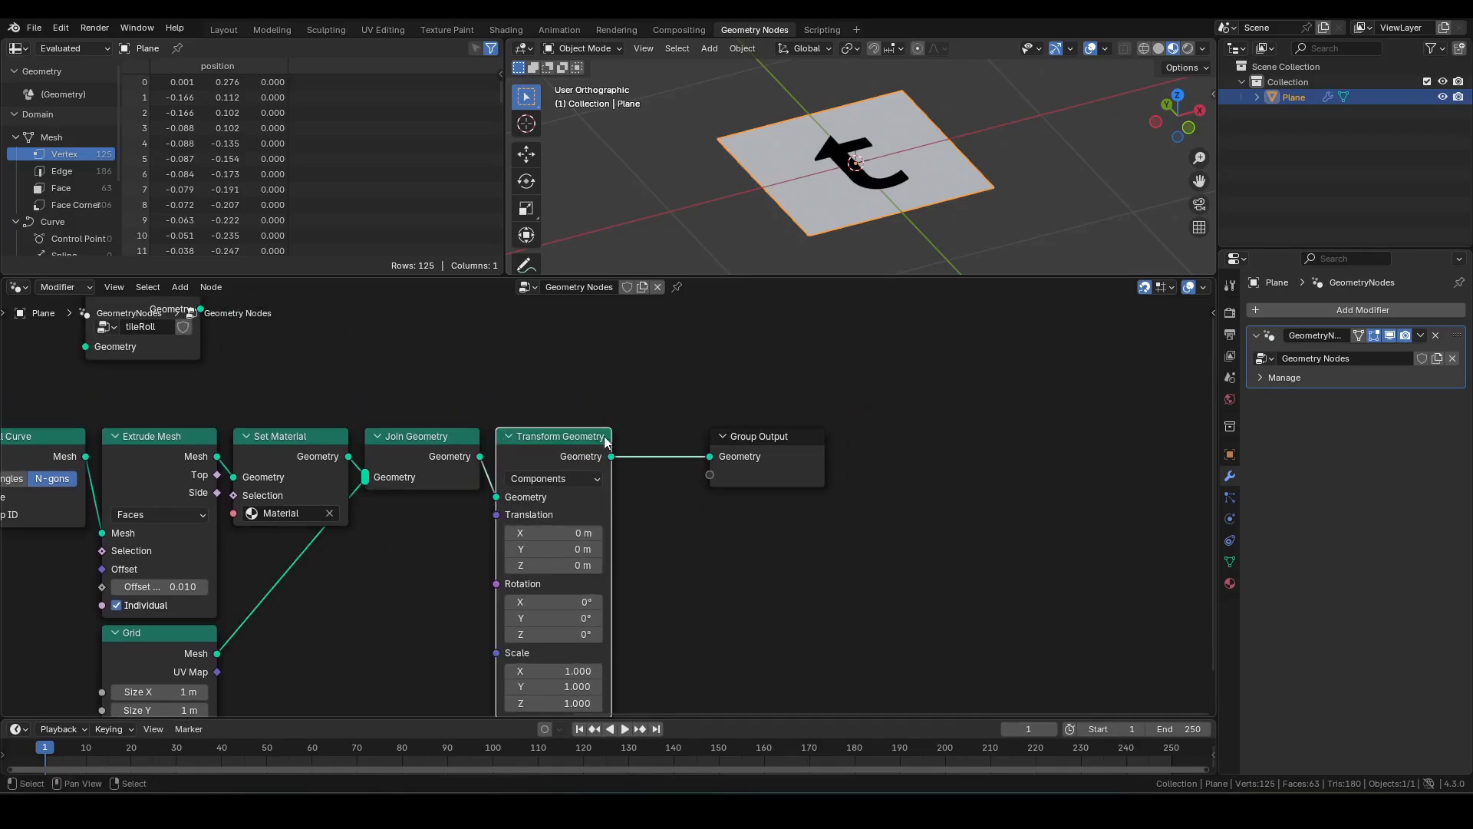
# Step: Set the Transform Geometry node's X rotation to 90° to stand the tile upright
pyautogui.click(556, 600)
pyautogui.write('90')
pyautogui.press('Return')
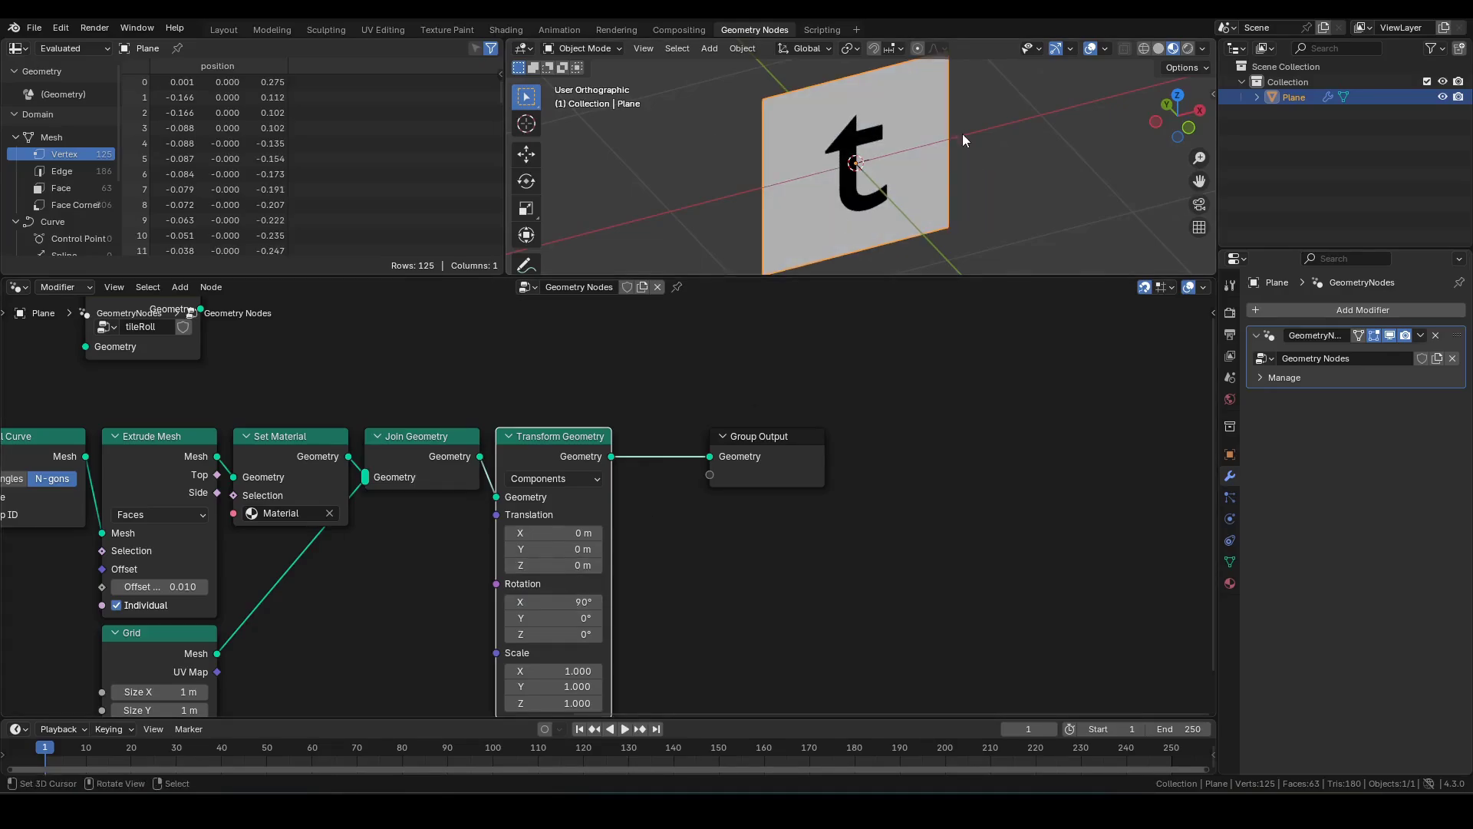
pyautogui.moveTo(963, 134)
pyautogui.mouseDown(button='middle')
pyautogui.moveTo(905, 130)
pyautogui.moveTo(961, 140)
pyautogui.mouseUp(button='middle')
pyautogui.scroll(-4, 962, 145)
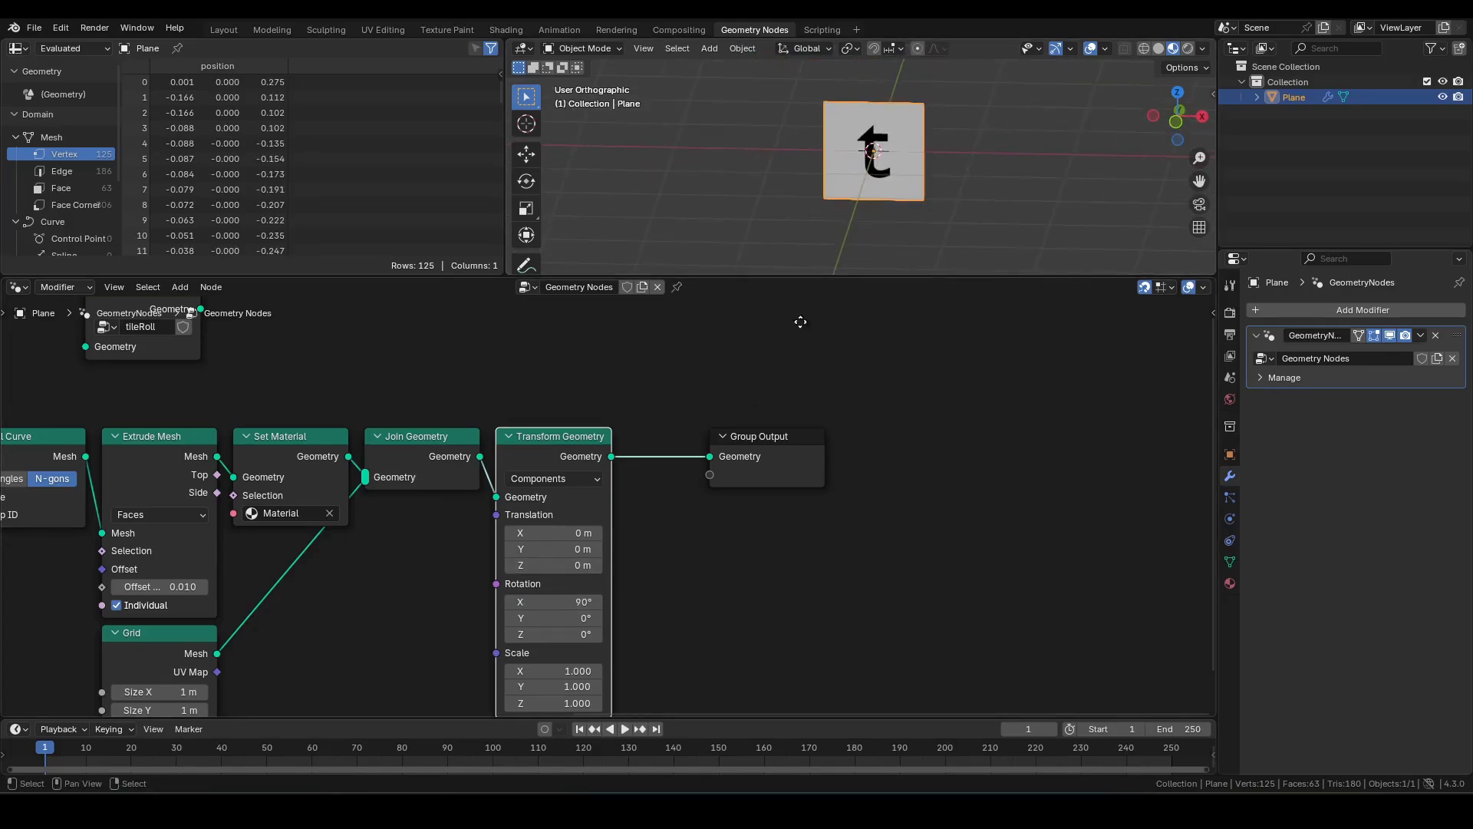
# Step: Shift Group Output further along and insert a Geometry to Instance node between Transform Geometry and Group Output
pyautogui.moveTo(690, 400); pyautogui.dragTo(753, 392, button='middle')
pyautogui.moveTo(753, 393); pyautogui.dragTo(778, 527)
pyautogui.press('g')
pyautogui.click(959, 519)
pyautogui.click(819, 519)
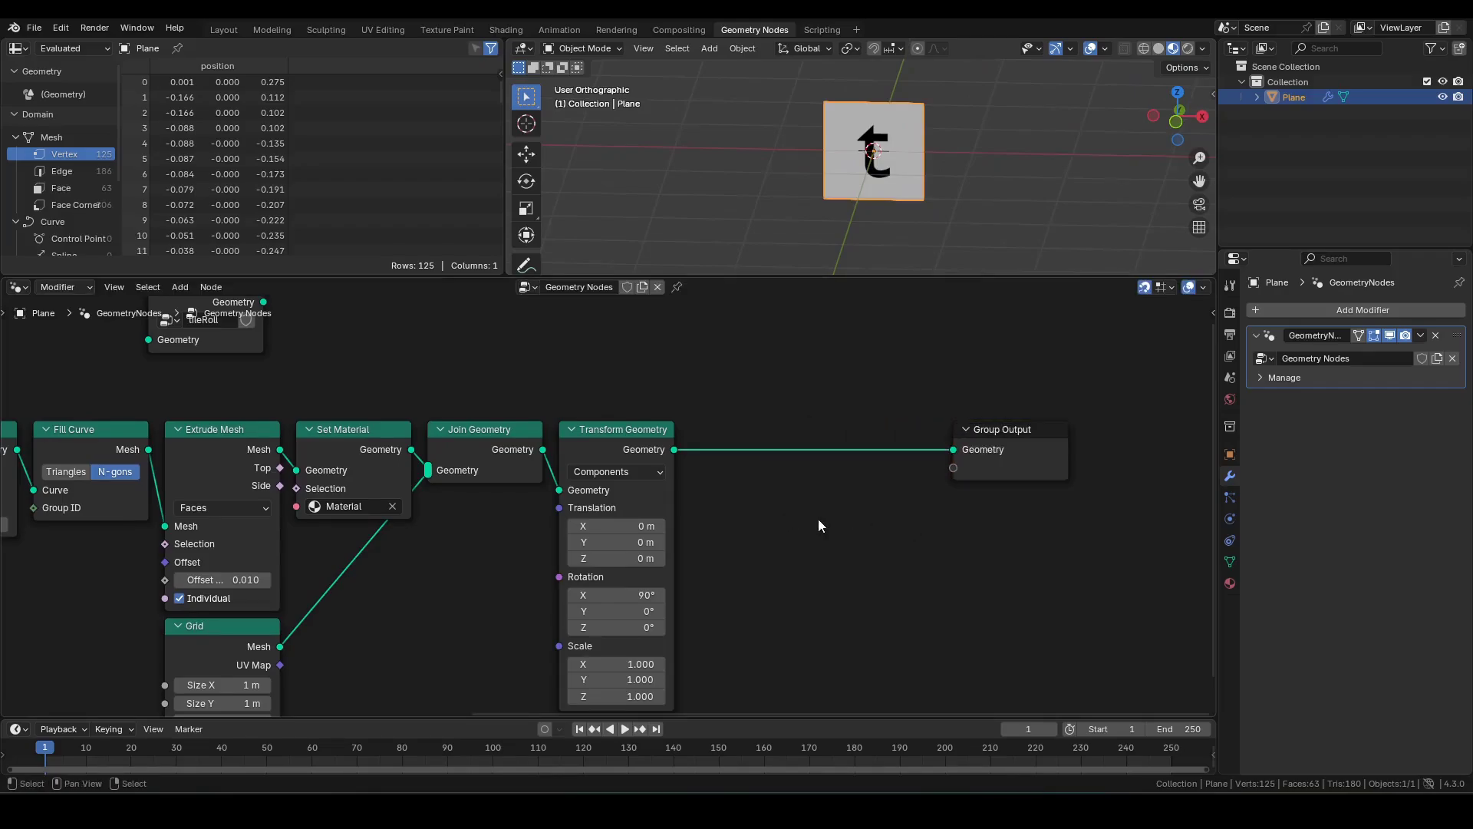
pyautogui.hotkey('shift', 'a')
pyautogui.write('gti')
pyautogui.press('Return')
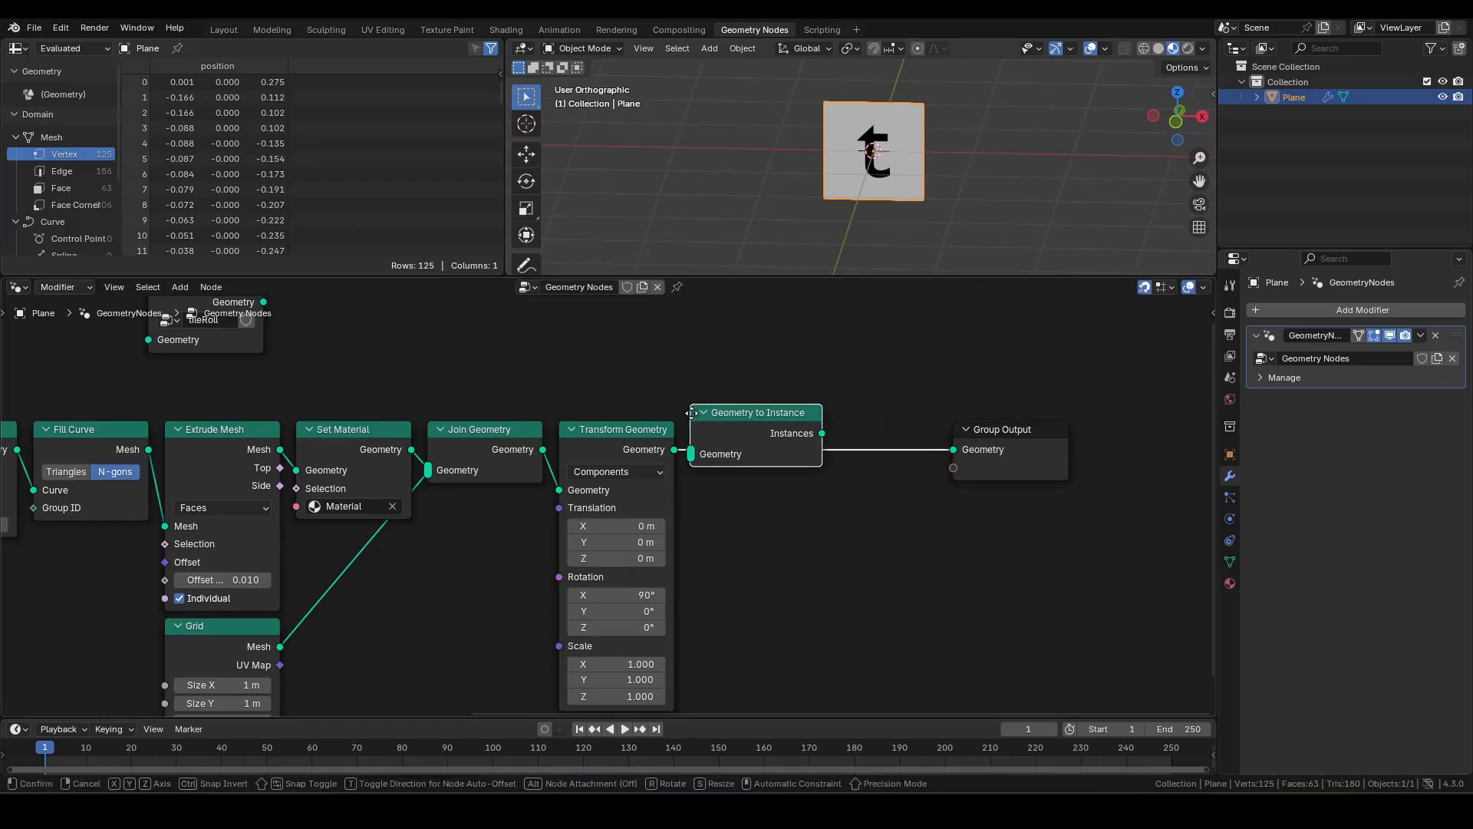
pyautogui.click(691, 421)
pyautogui.moveTo(905, 145)
pyautogui.mouseDown(button='middle')
pyautogui.moveTo(983, 134)
pyautogui.moveTo(900, 146)
pyautogui.mouseUp(button='middle')
pyautogui.scroll(-2, 183, 482)
# Step: Move the tileRoll group near Group Output and add a For Each Element zone with its domain set to Instance
pyautogui.moveTo(183, 482); pyautogui.dragTo(457, 460, button='middle')
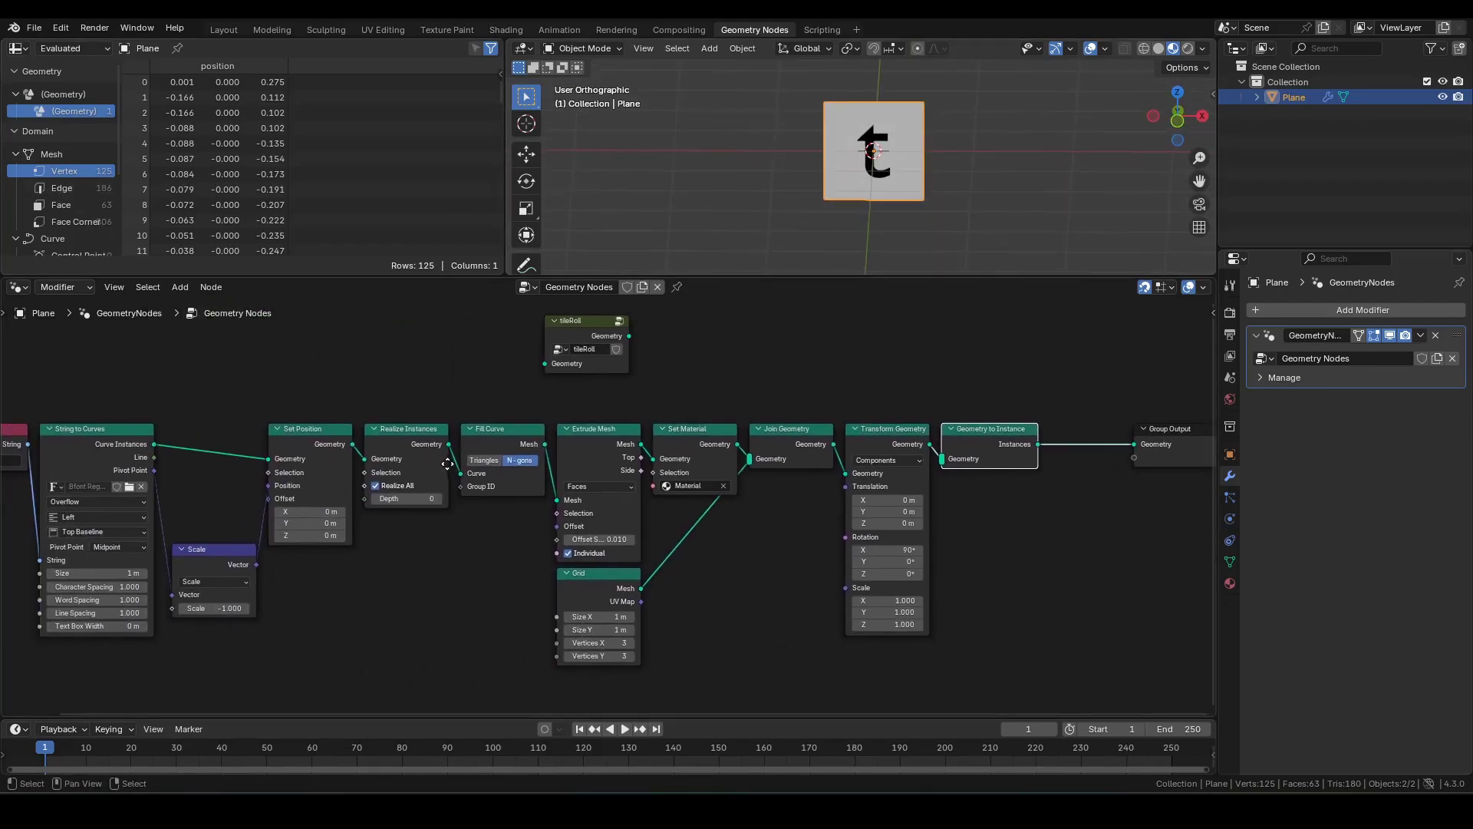
pyautogui.moveTo(277, 499); pyautogui.dragTo(348, 491, button='middle')
pyautogui.moveTo(672, 349); pyautogui.dragTo(1164, 383)
pyautogui.moveTo(477, 433); pyautogui.dragTo(715, 379, button='middle')
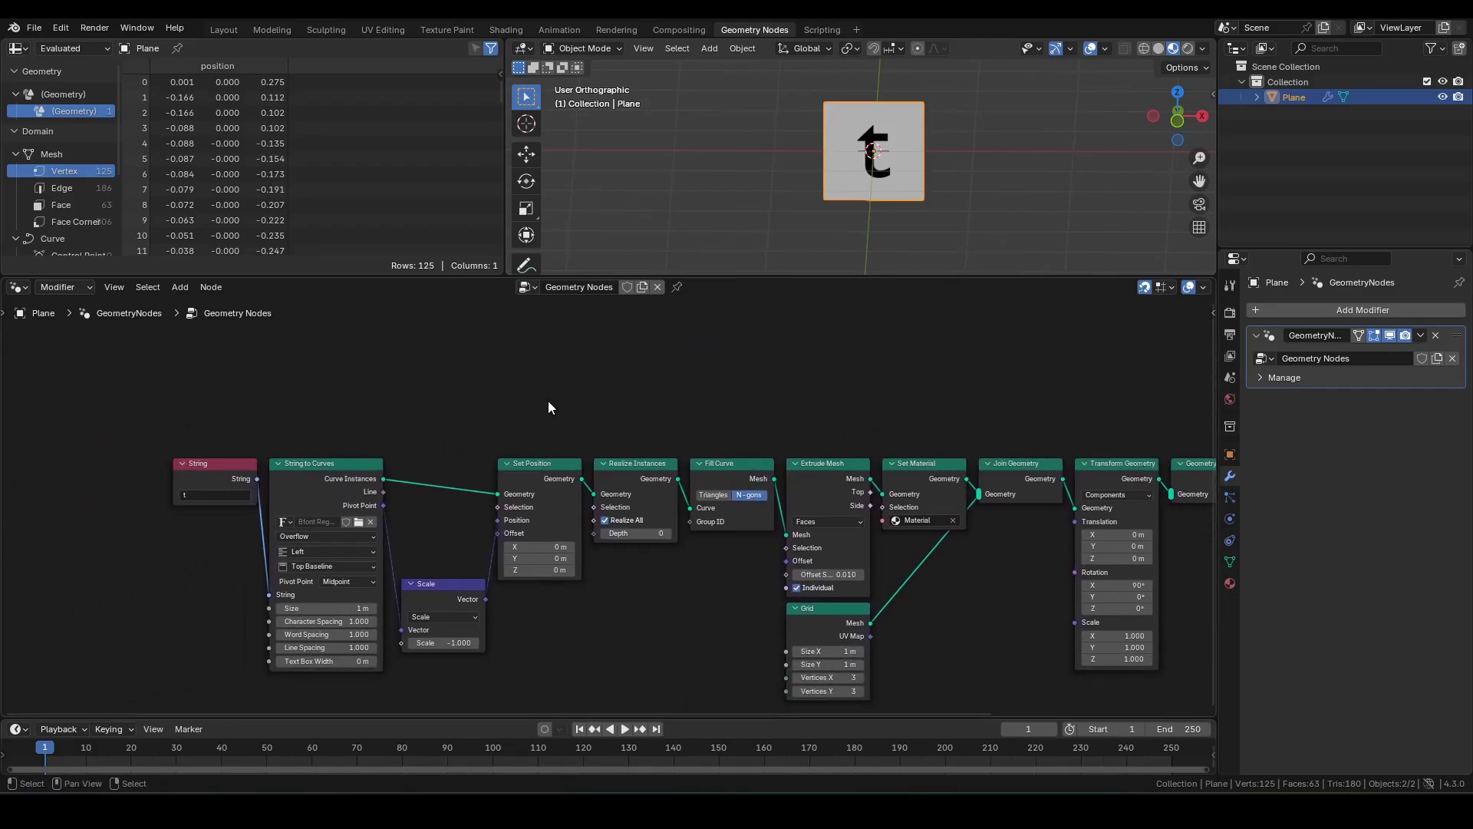
pyautogui.scroll(5, 548, 402)
pyautogui.hotkey('shift', 'a')
pyautogui.write('for each')
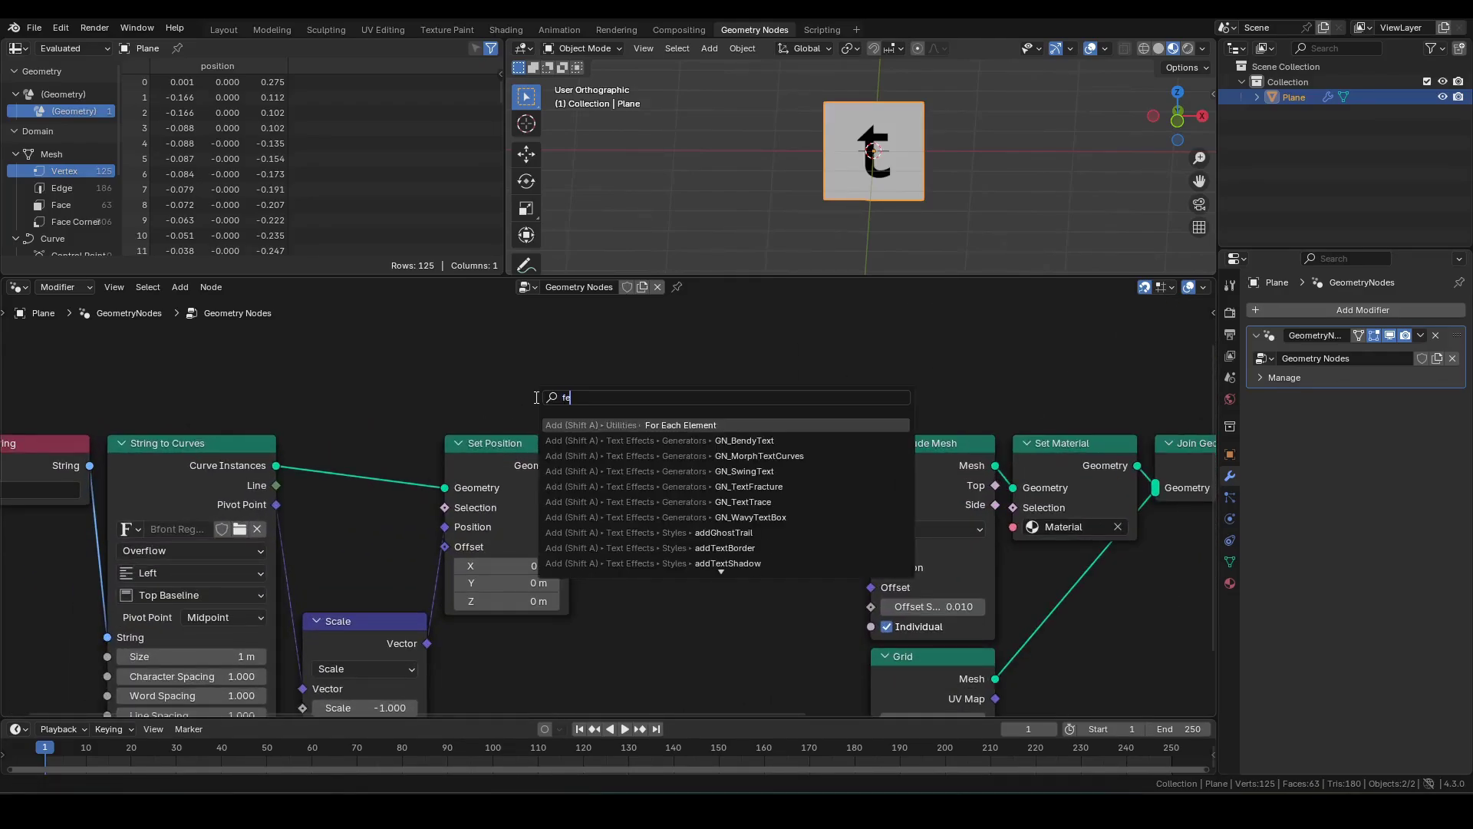
pyautogui.press('Return')
pyautogui.click(431, 299)
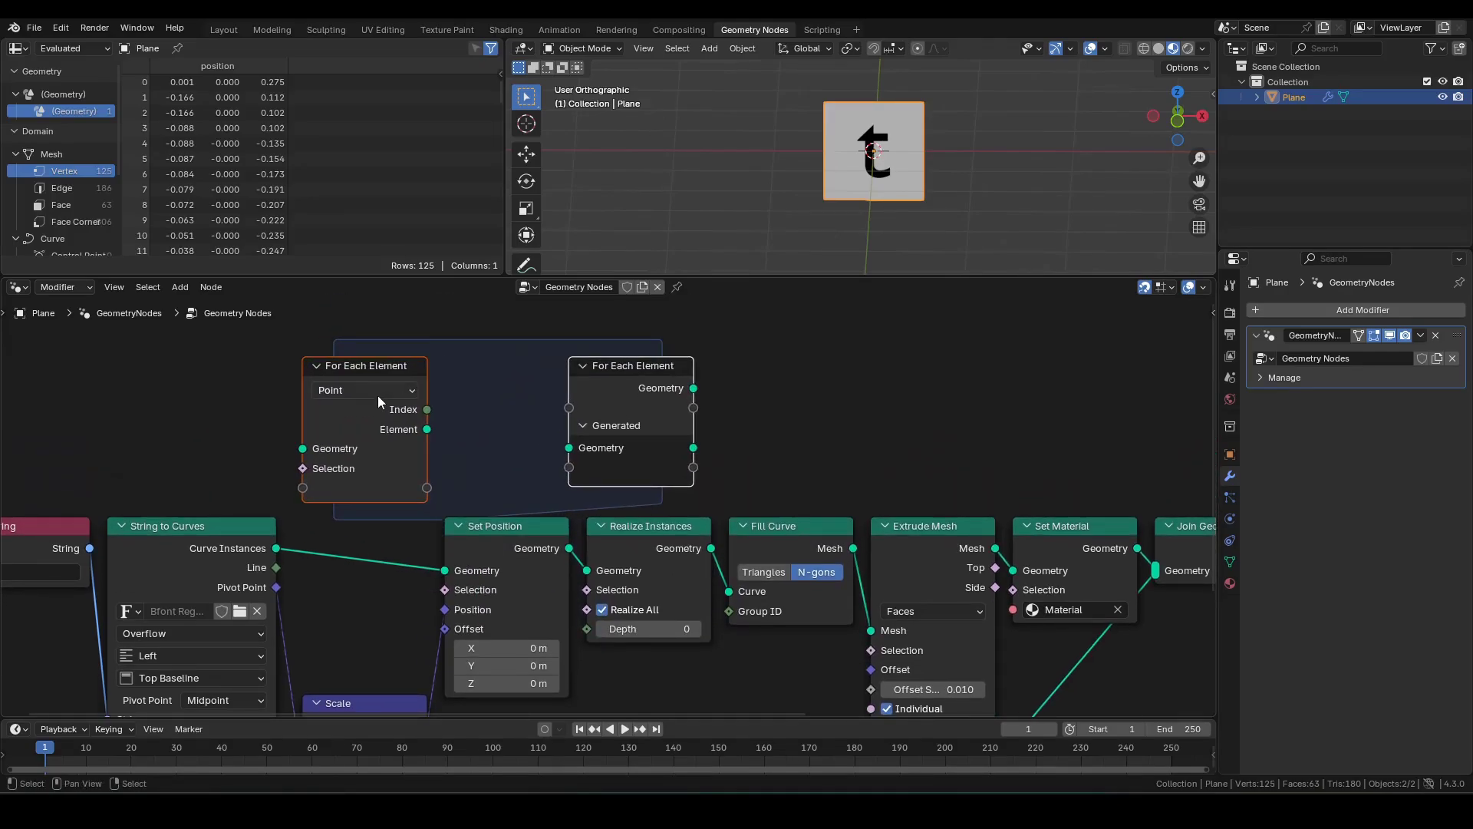
pyautogui.click(377, 394)
pyautogui.click(379, 394)
pyautogui.click(761, 361)
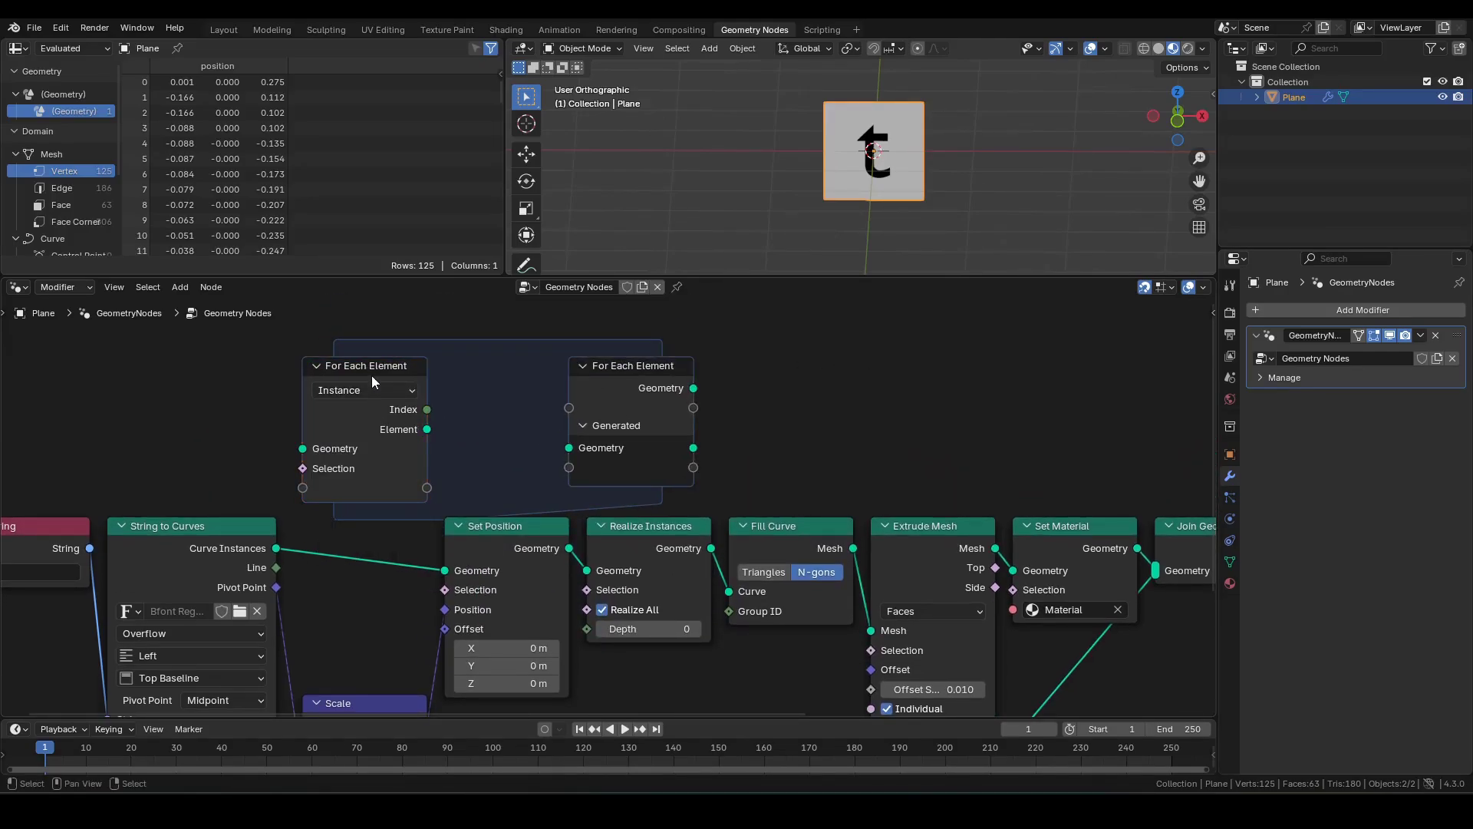
# Step: Insert the For Each Element input between String to Curves and Set Position, and the zone's output between Geometry to Instance and Group Output
pyautogui.moveTo(372, 376); pyautogui.dragTo(370, 539)
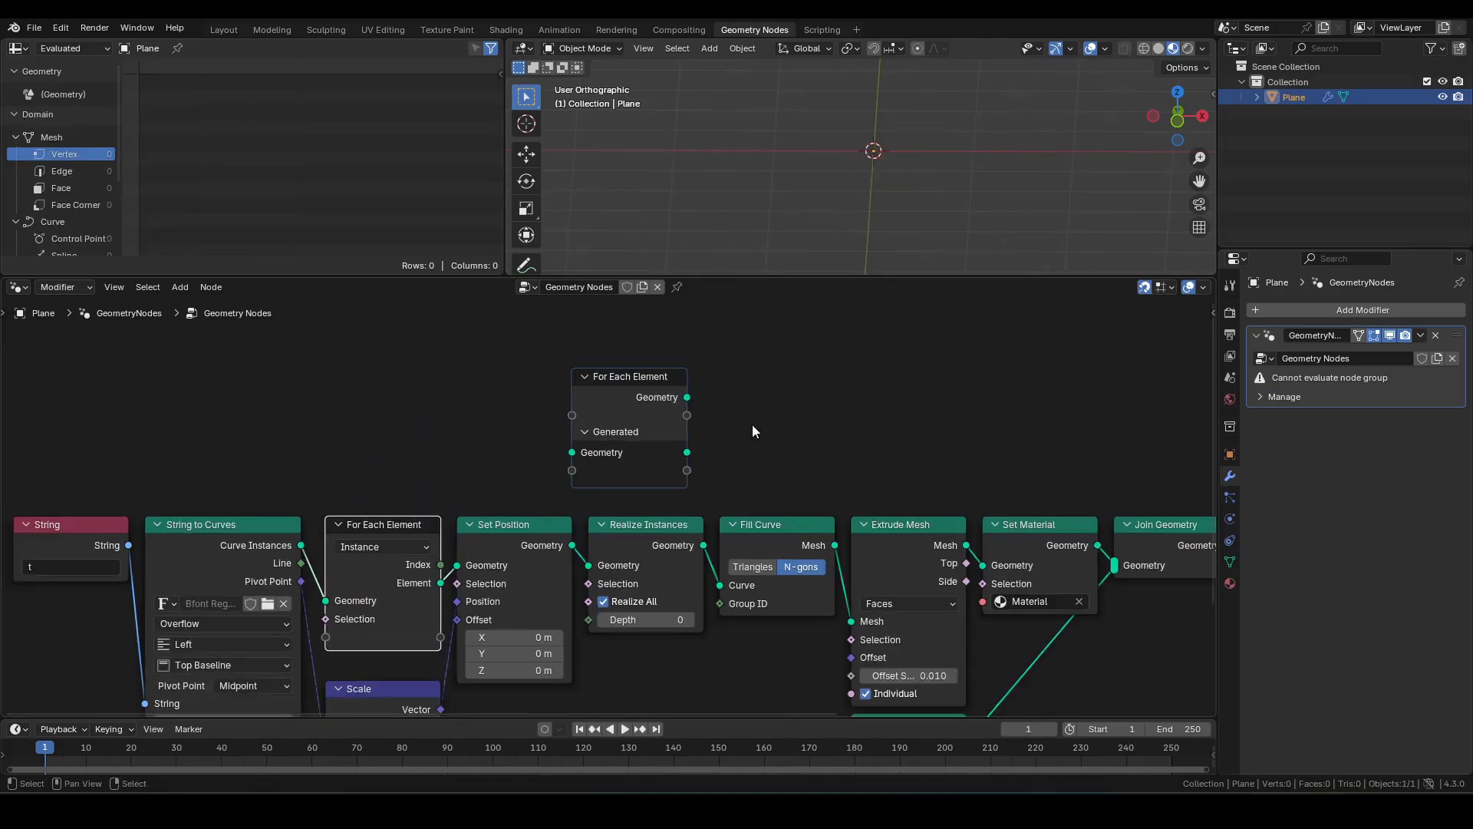
pyautogui.scroll(-3, 767, 428)
pyautogui.moveTo(836, 428); pyautogui.dragTo(364, 421, button='middle')
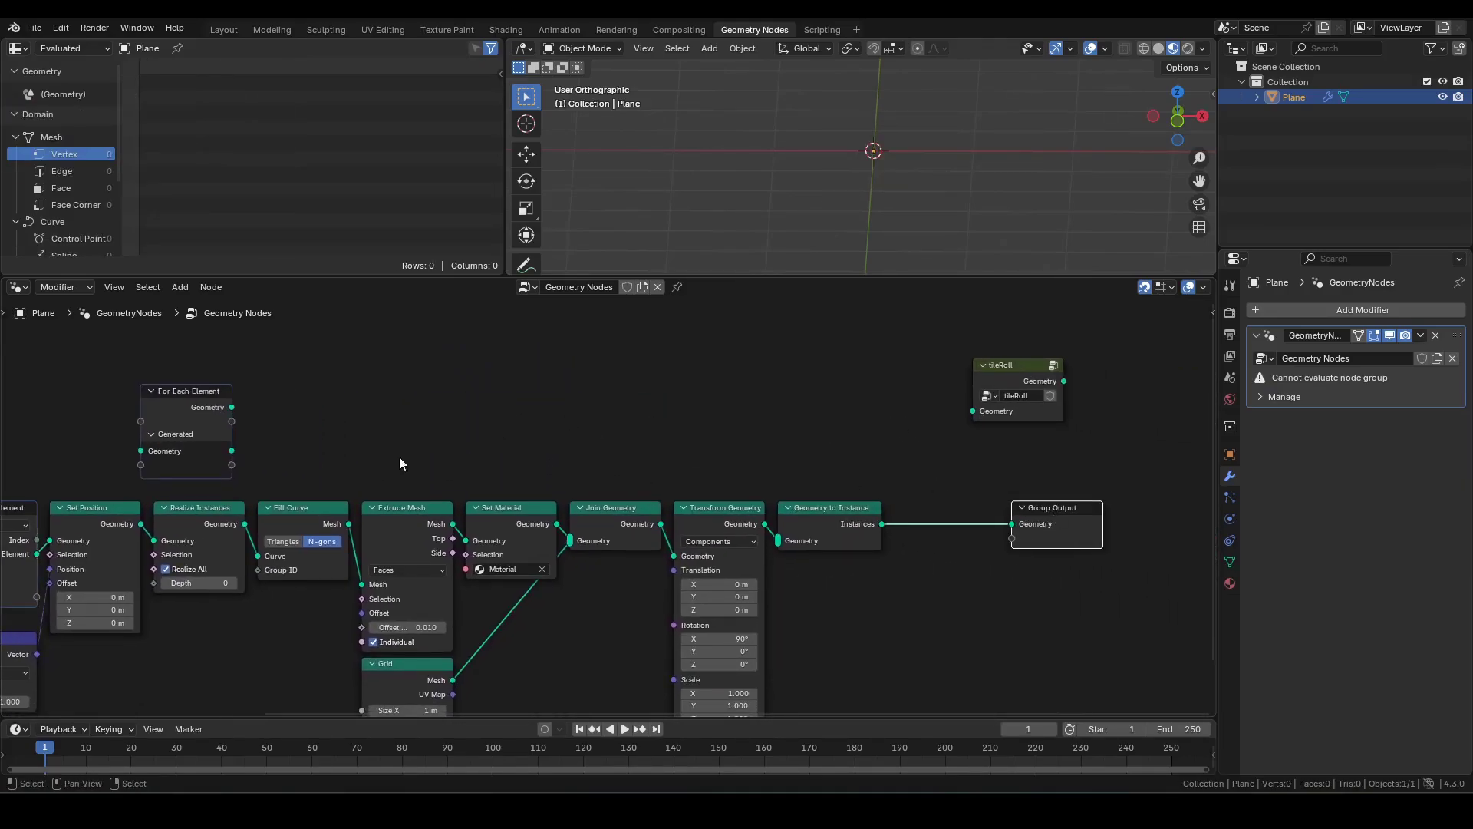
pyautogui.moveTo(190, 407); pyautogui.dragTo(1016, 527)
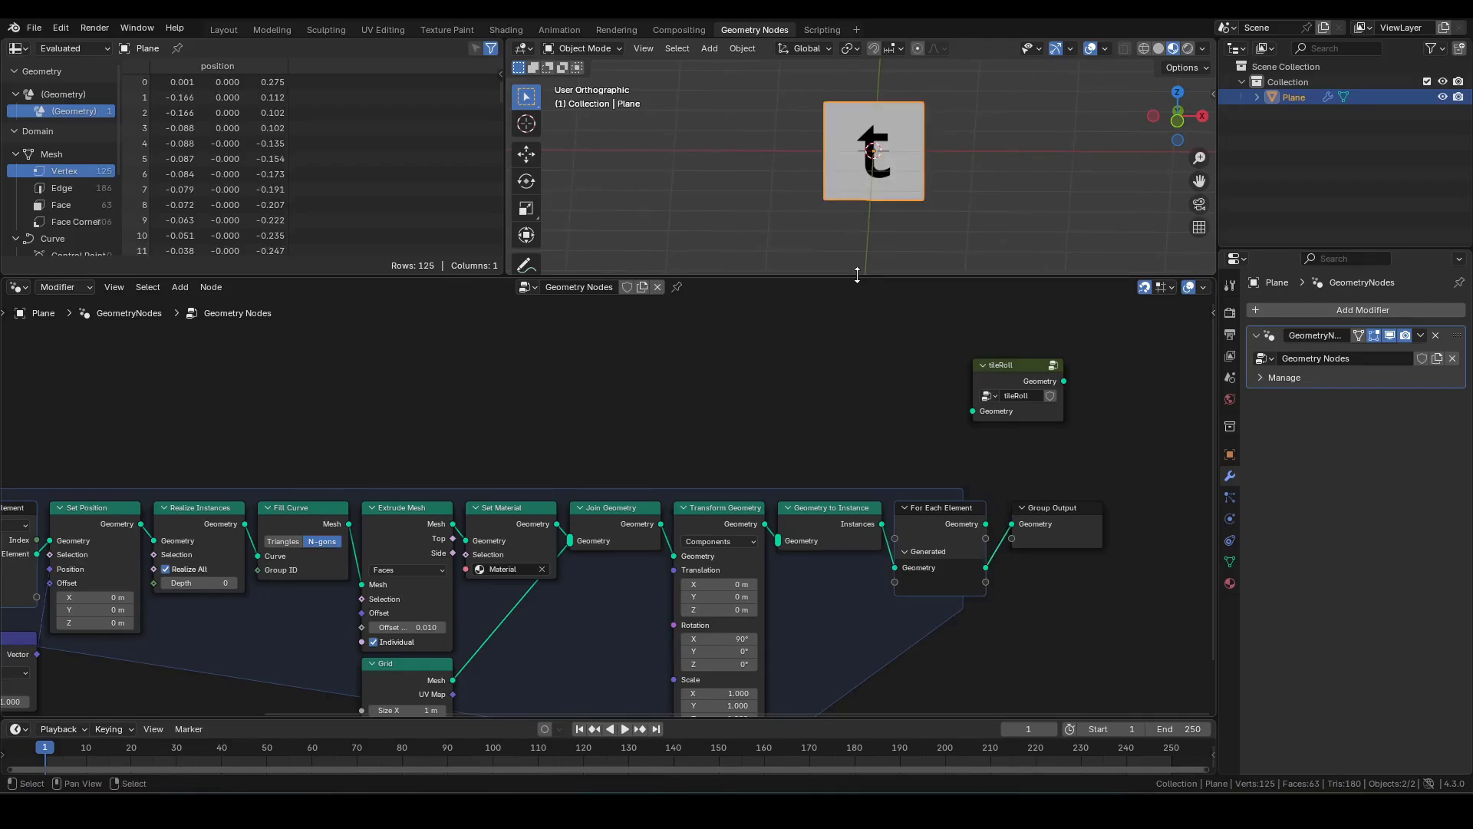
# Step: Change the String node's text to "test"
pyautogui.scroll(2, 857, 229)
pyautogui.moveTo(294, 556); pyautogui.dragTo(933, 521, button='middle')
pyautogui.scroll(2, 323, 530)
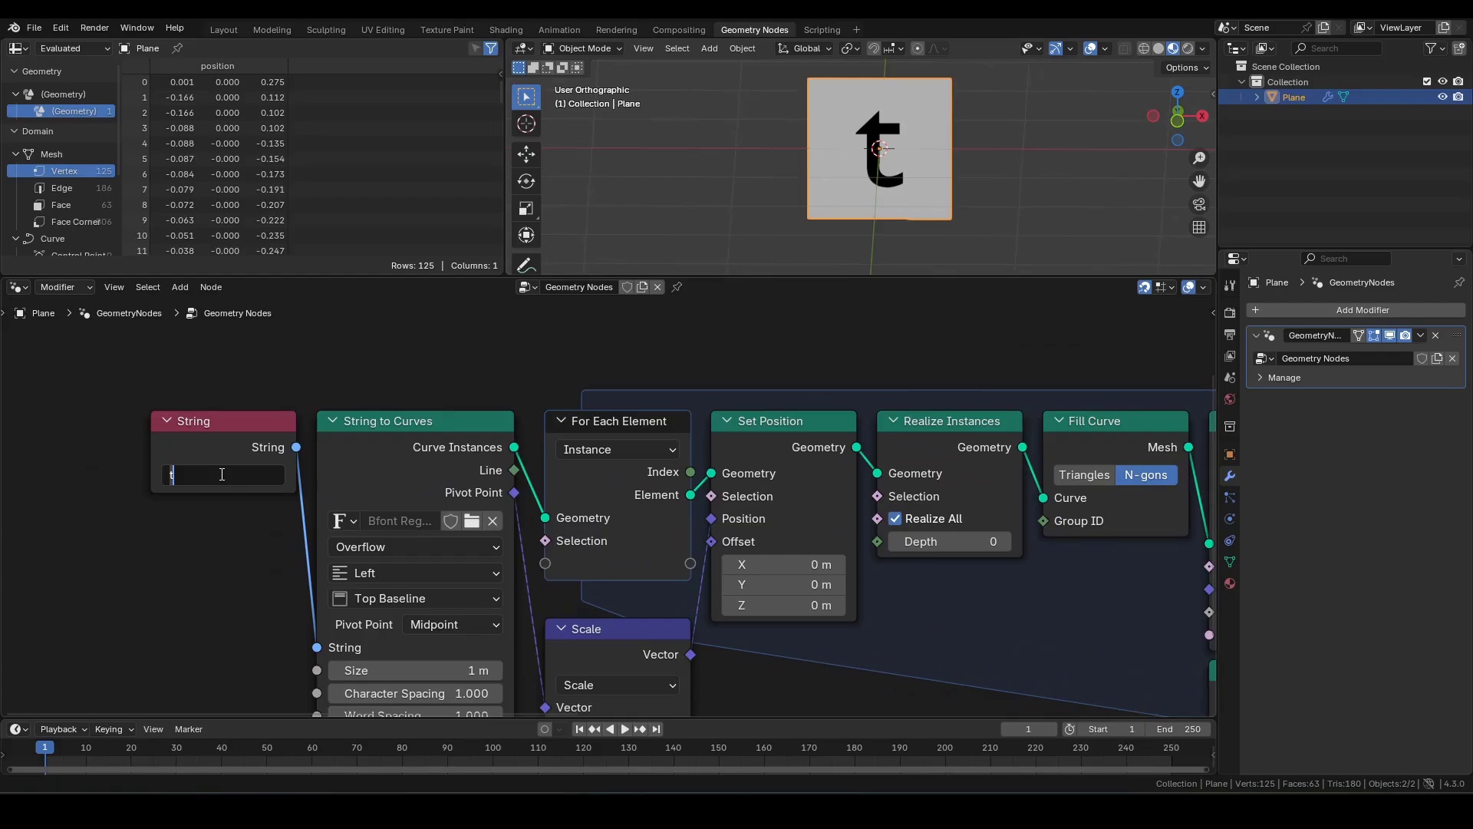
pyautogui.press('Return')
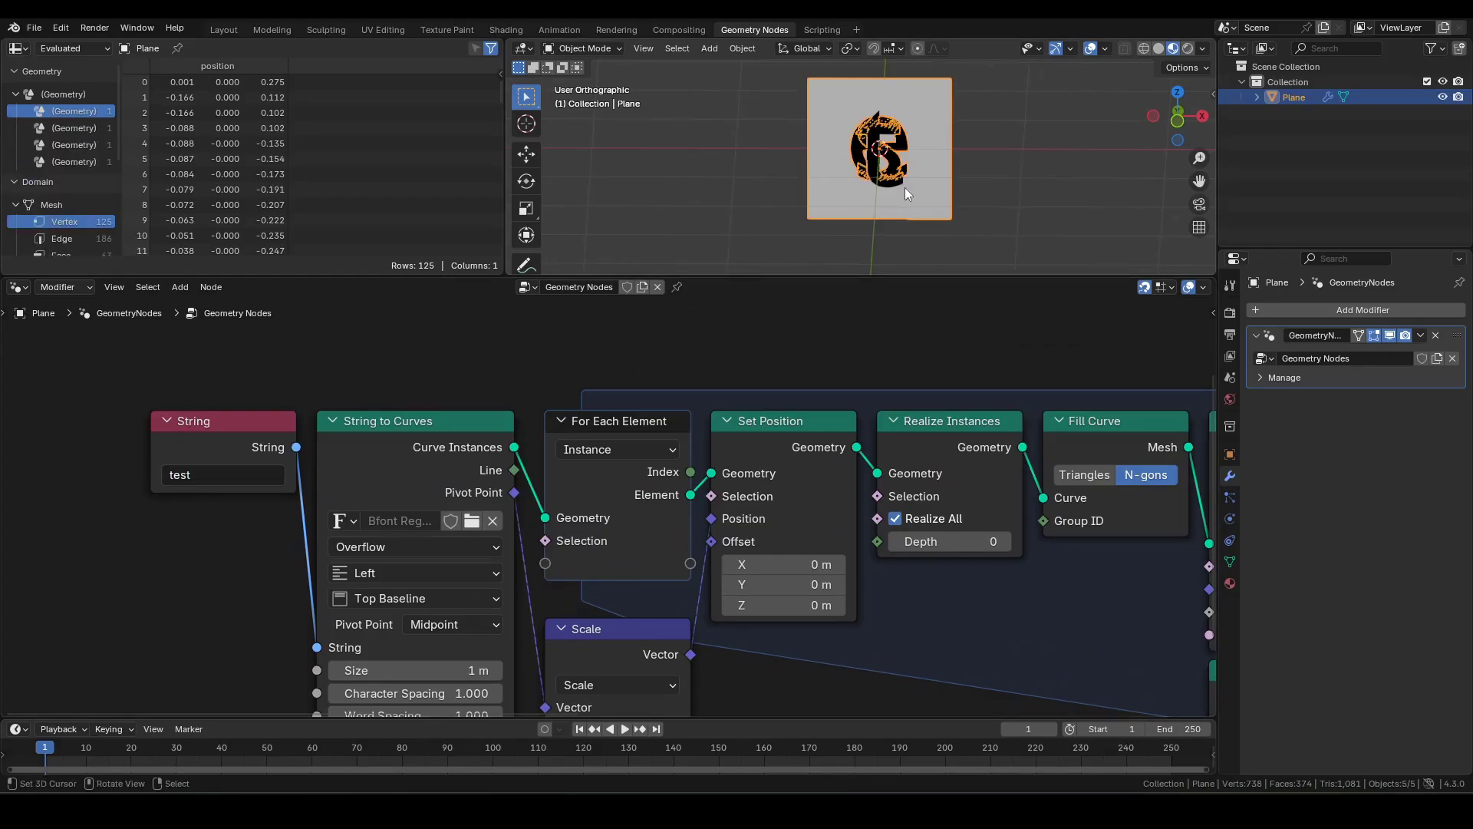
pyautogui.scroll(2, 923, 225)
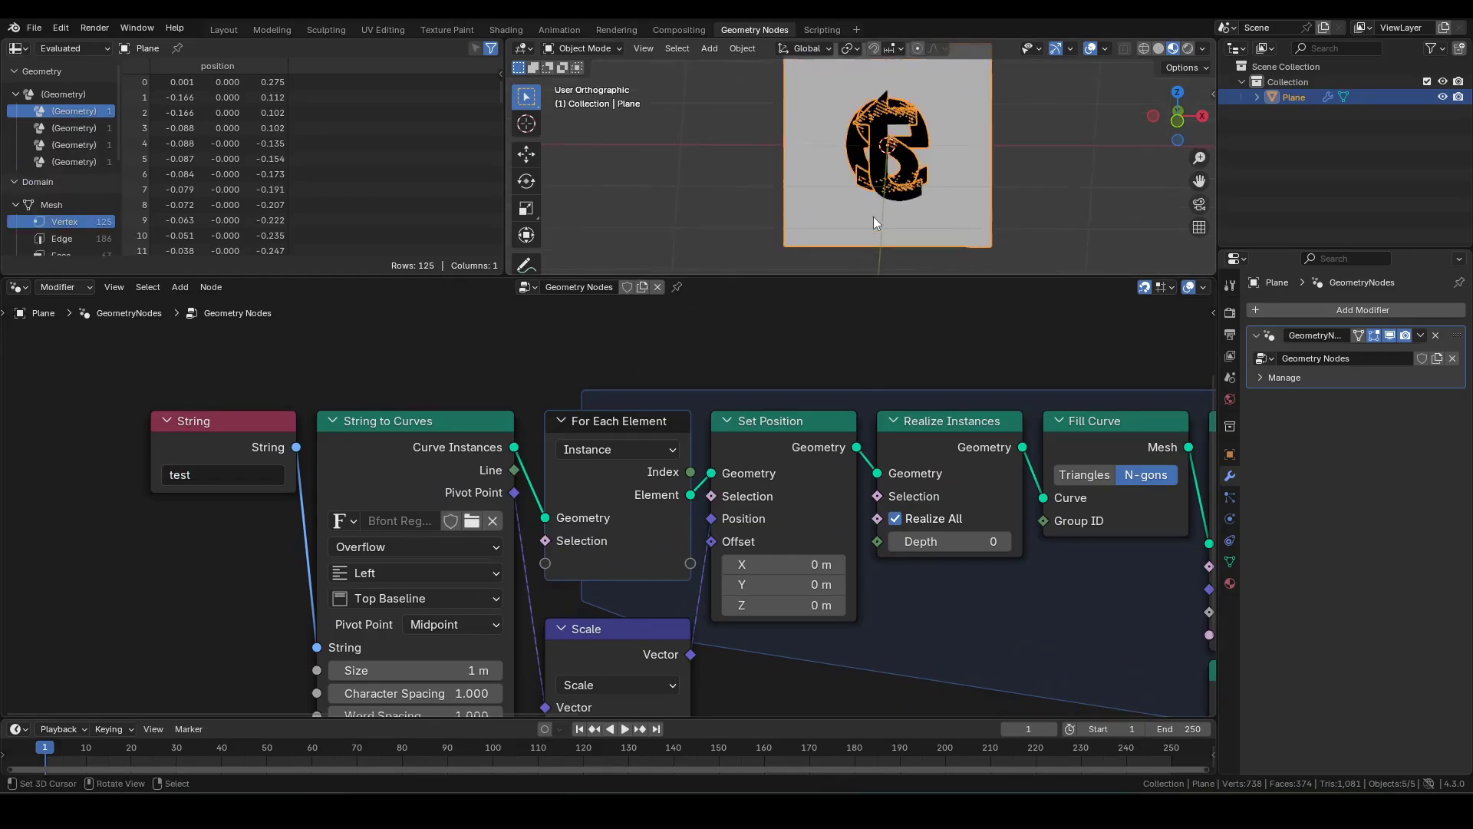
# Step: Combine the whole For Each Element zone, including the Scale and Grid nodes, into a new node group
pyautogui.moveTo(1039, 510); pyautogui.dragTo(400, 488, button='middle')
pyautogui.scroll(-4, 629, 487)
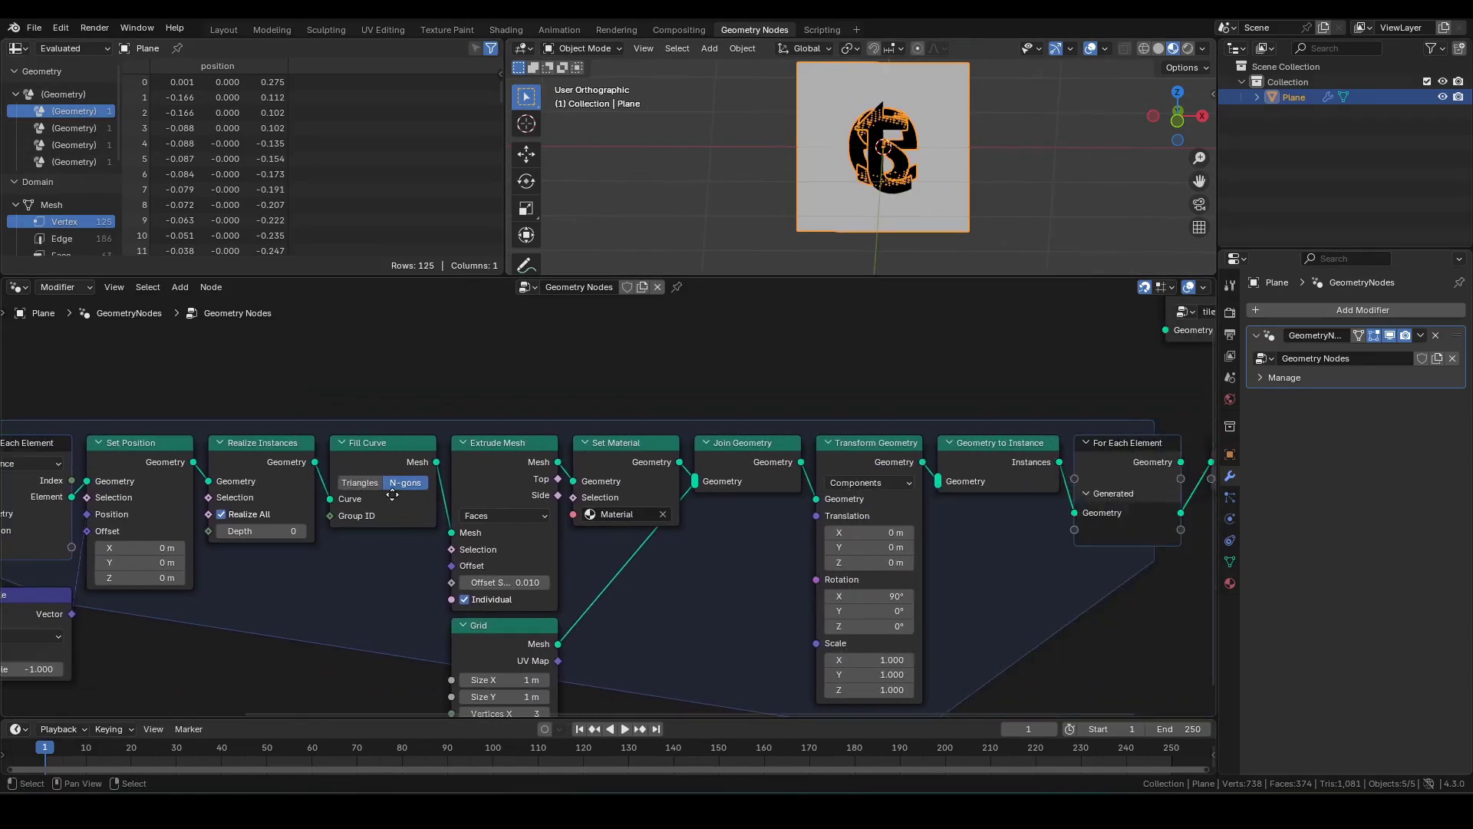
pyautogui.scroll(-4, 400, 482)
pyautogui.moveTo(82, 402); pyautogui.dragTo(931, 679)
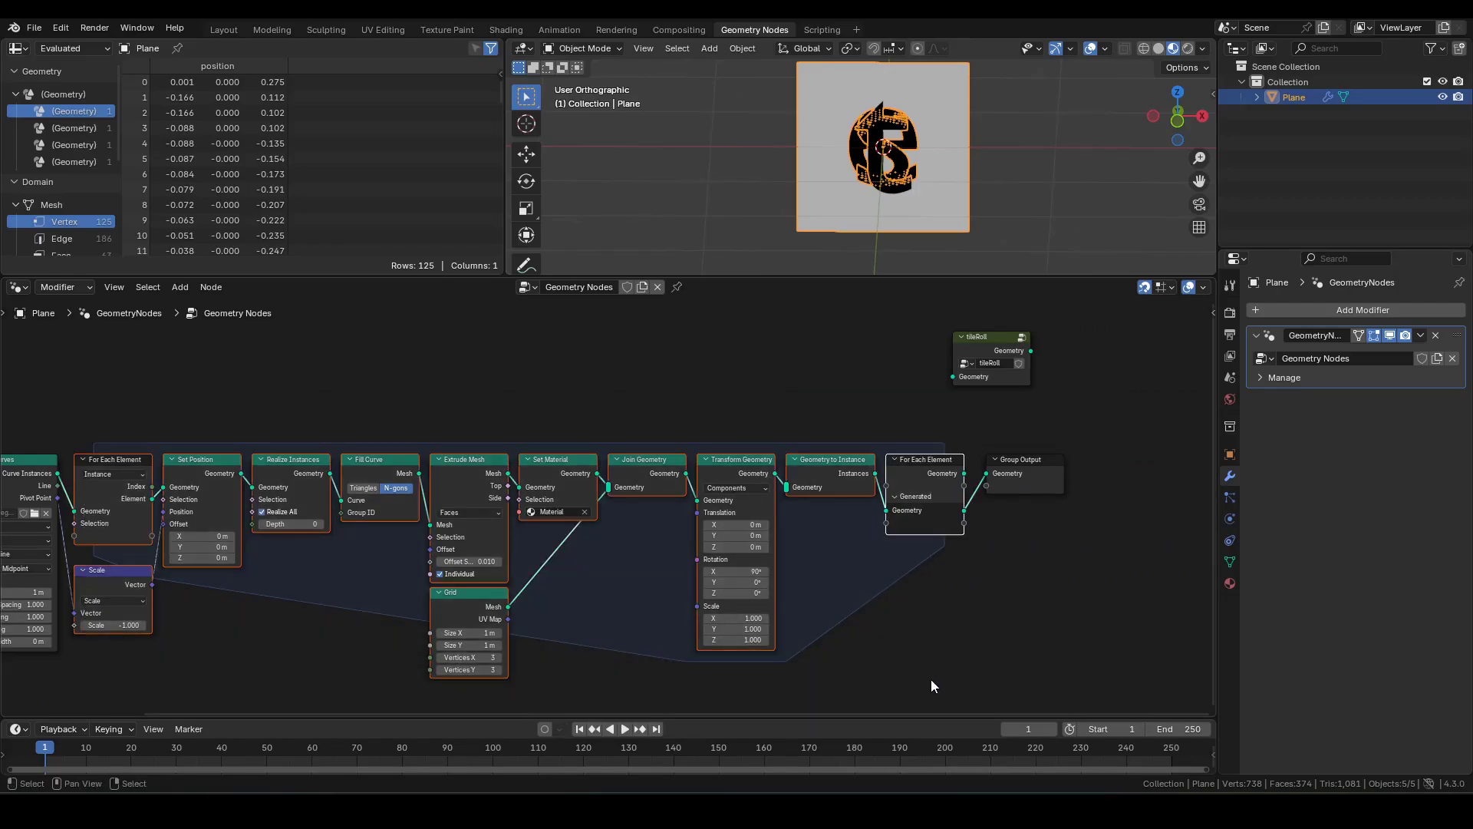
pyautogui.hotkey('ctrl', 'g')
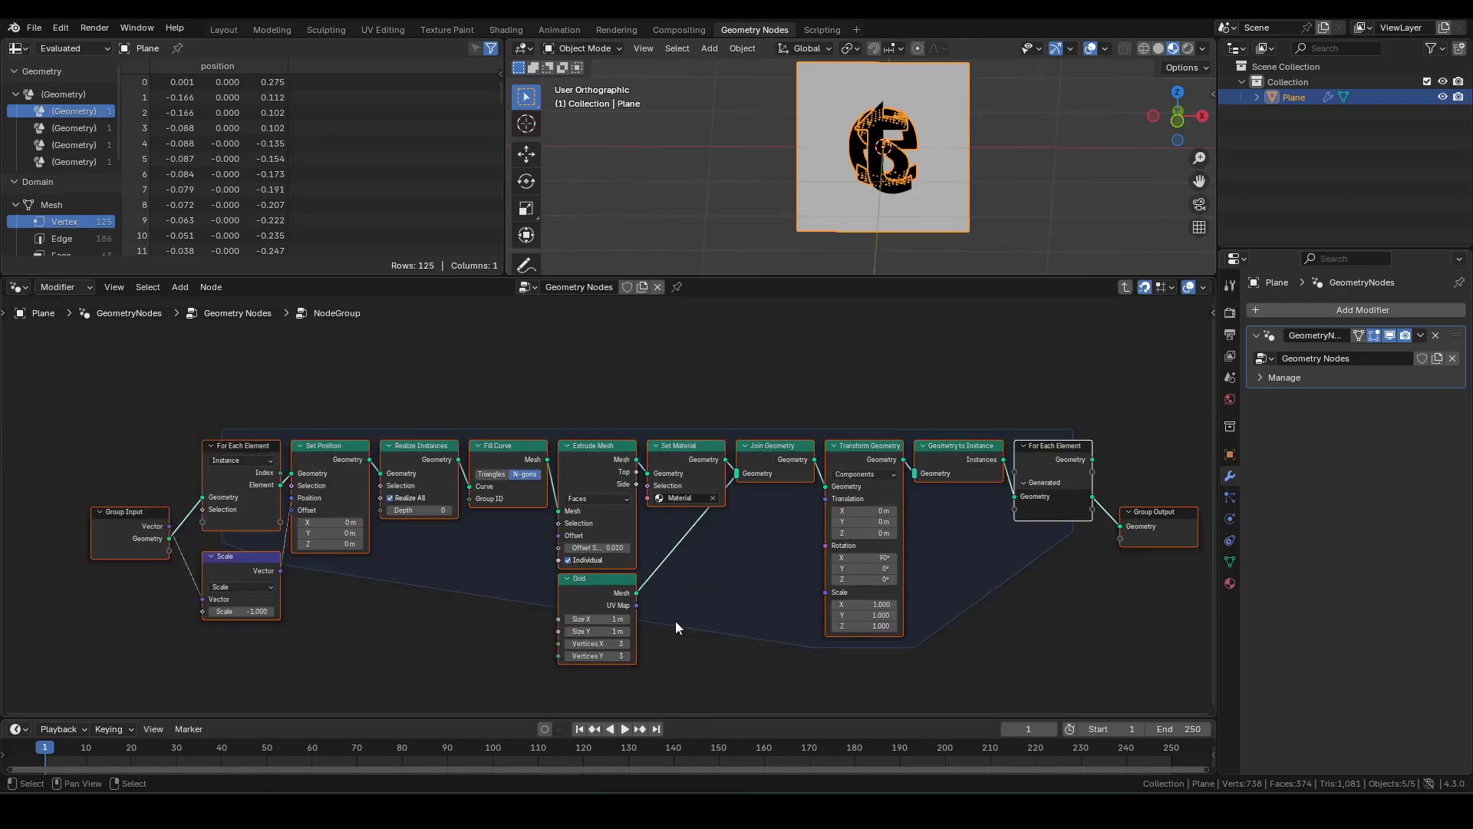
# Step: Reorder the new group's input sockets so Geometry comes above Vector, and return to the parent node tree
pyautogui.moveTo(675, 620); pyautogui.dragTo(602, 575, button='middle')
pyautogui.scroll(4, 250, 589)
pyautogui.moveTo(356, 568); pyautogui.dragTo(1003, 572, button='middle')
pyautogui.scroll(5, 468, 488)
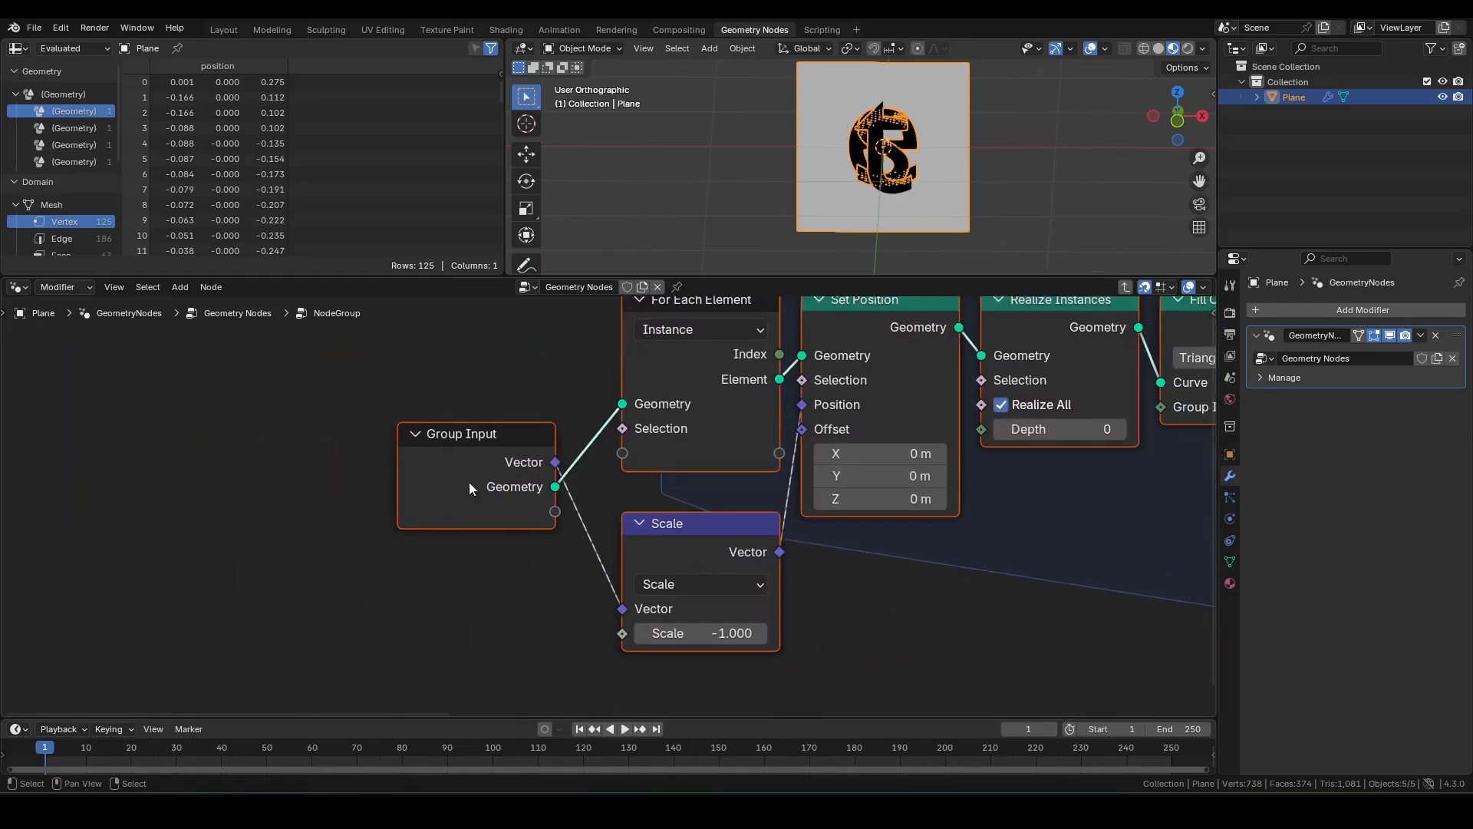
pyautogui.press('n')
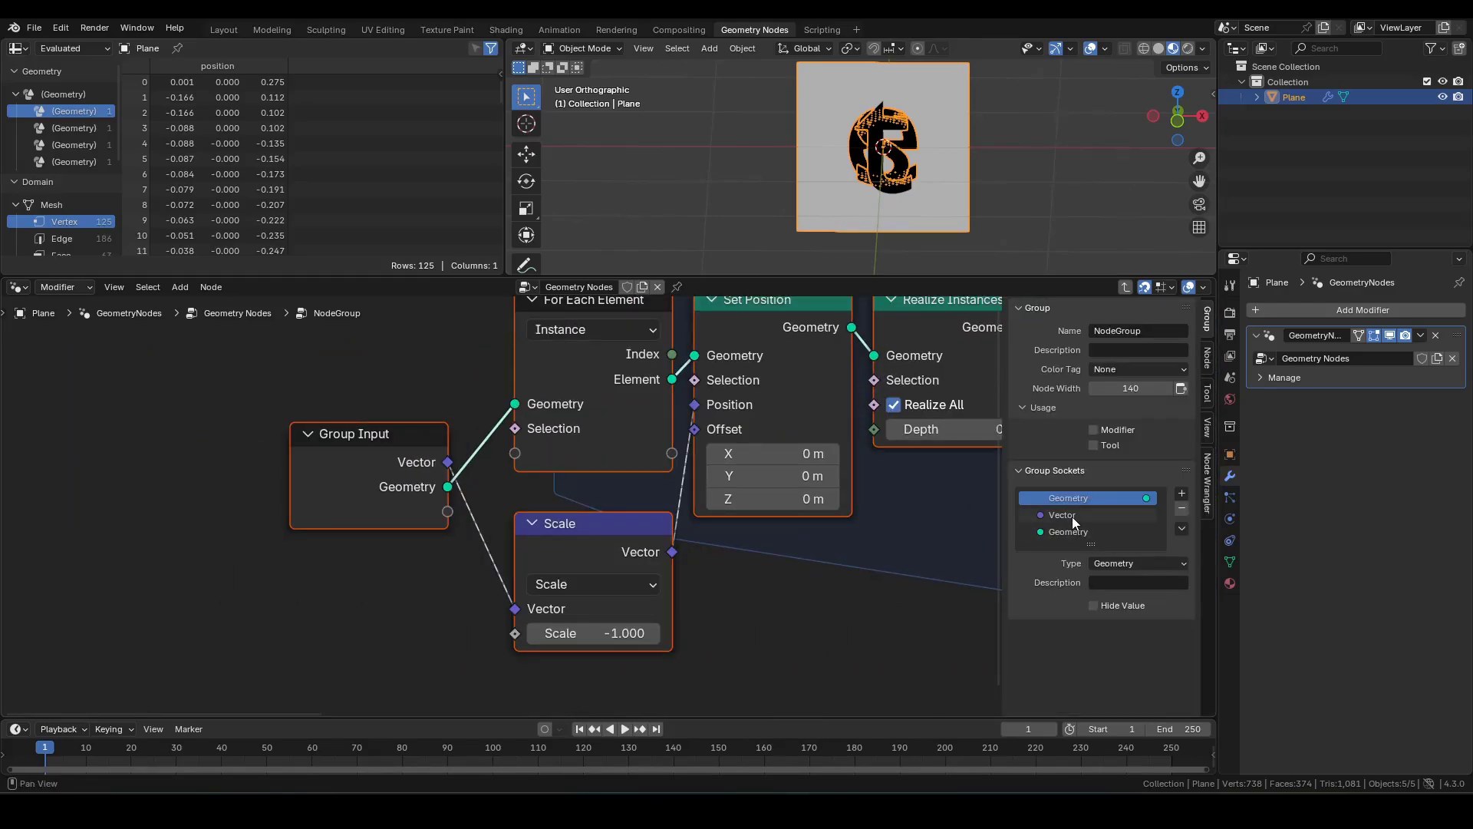
pyautogui.click(1072, 518)
pyautogui.moveTo(1062, 513); pyautogui.dragTo(1066, 535)
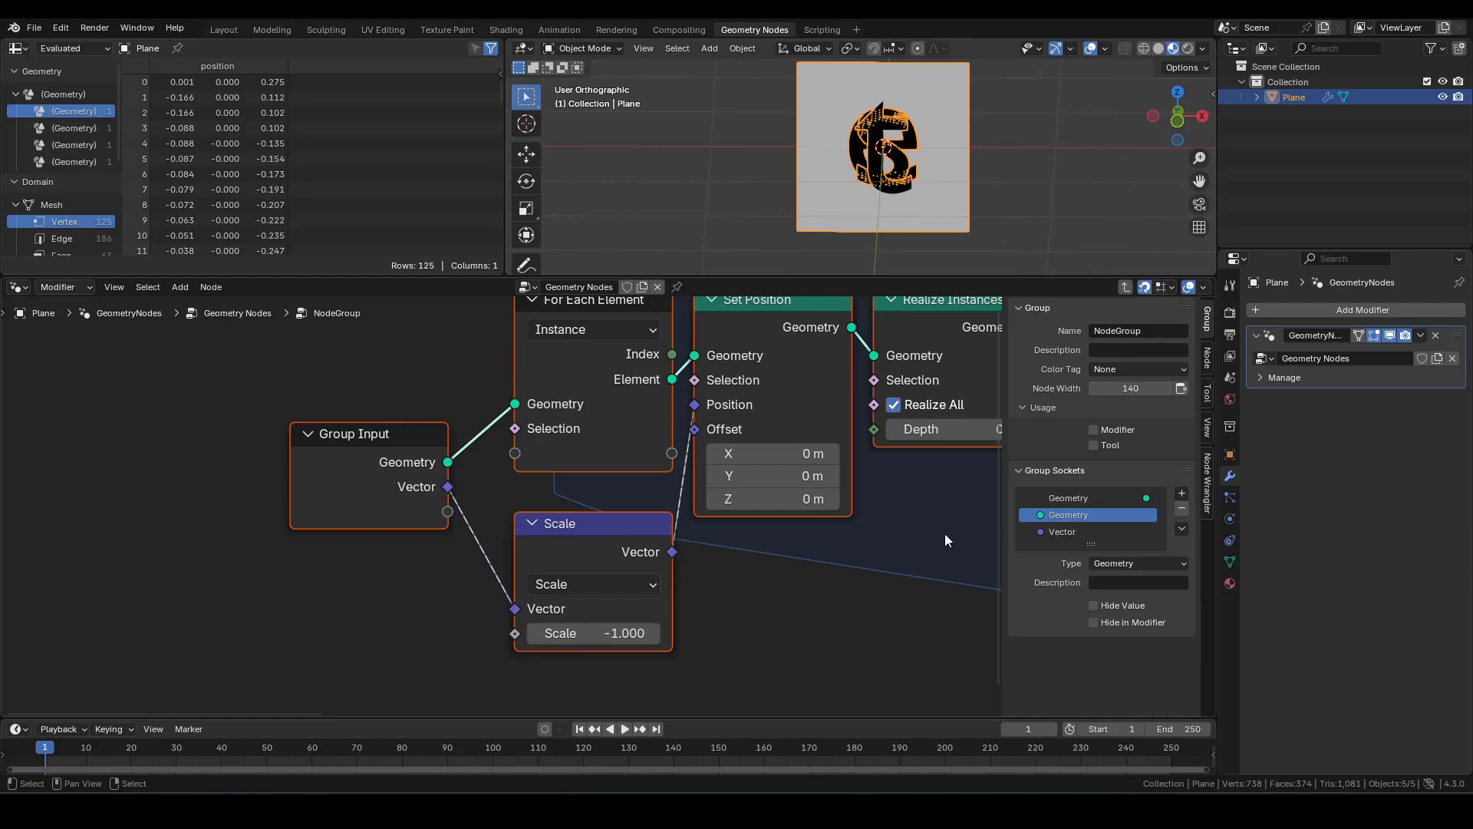
pyautogui.scroll(-5, 681, 547)
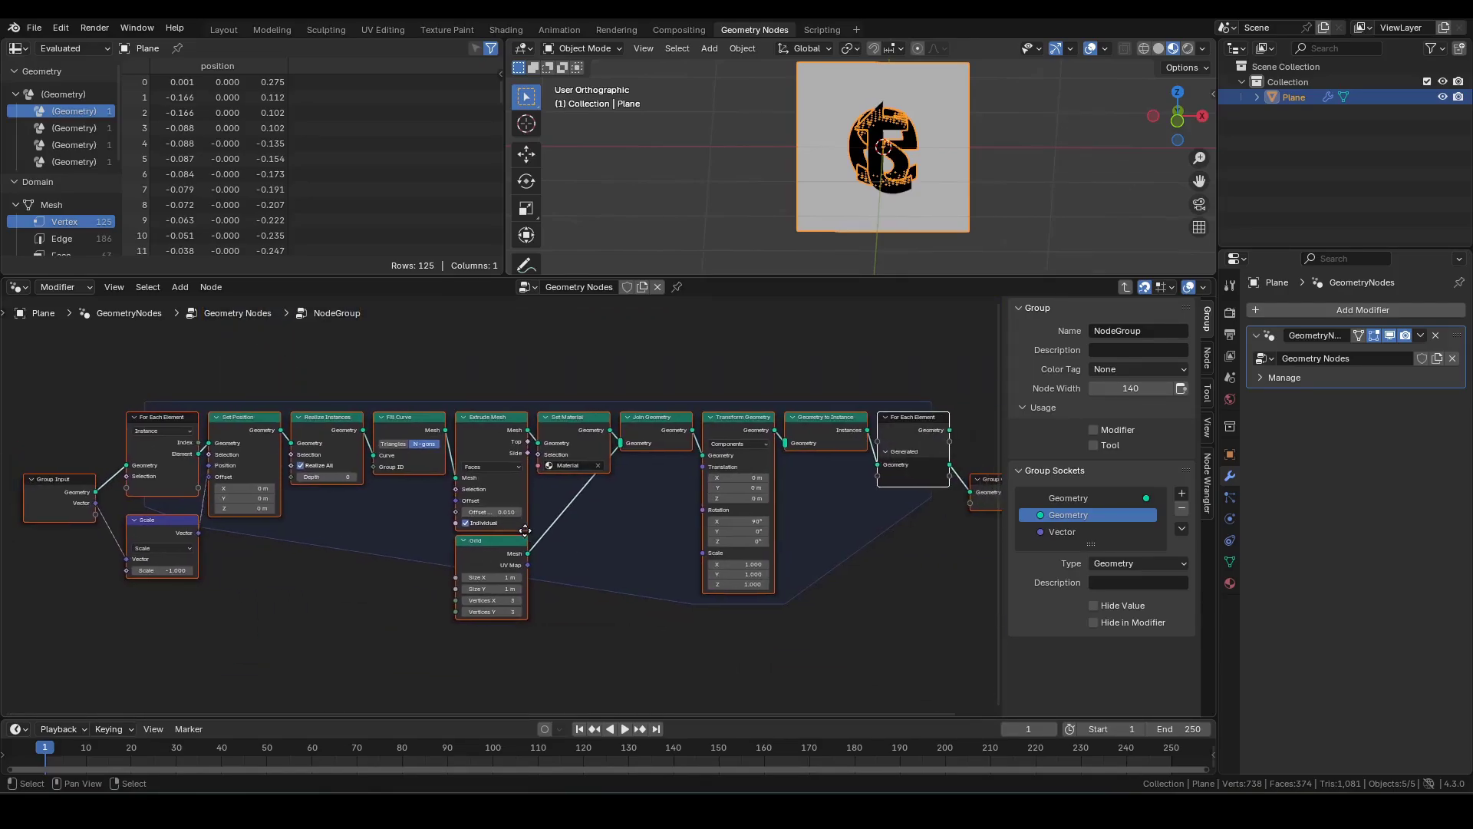
pyautogui.moveTo(525, 530); pyautogui.dragTo(521, 531, button='middle')
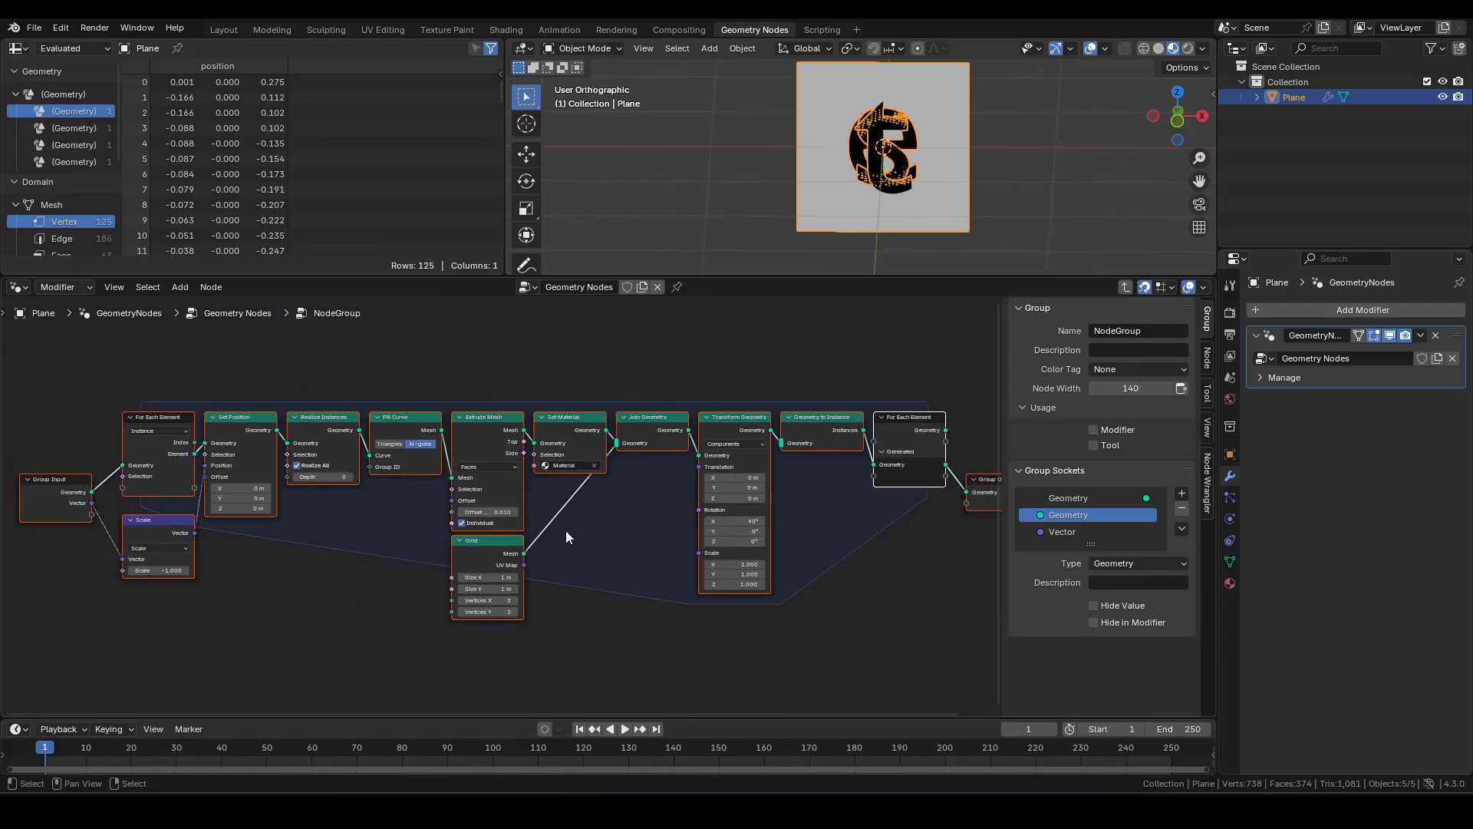
pyautogui.press('n')
pyautogui.press('Tab')
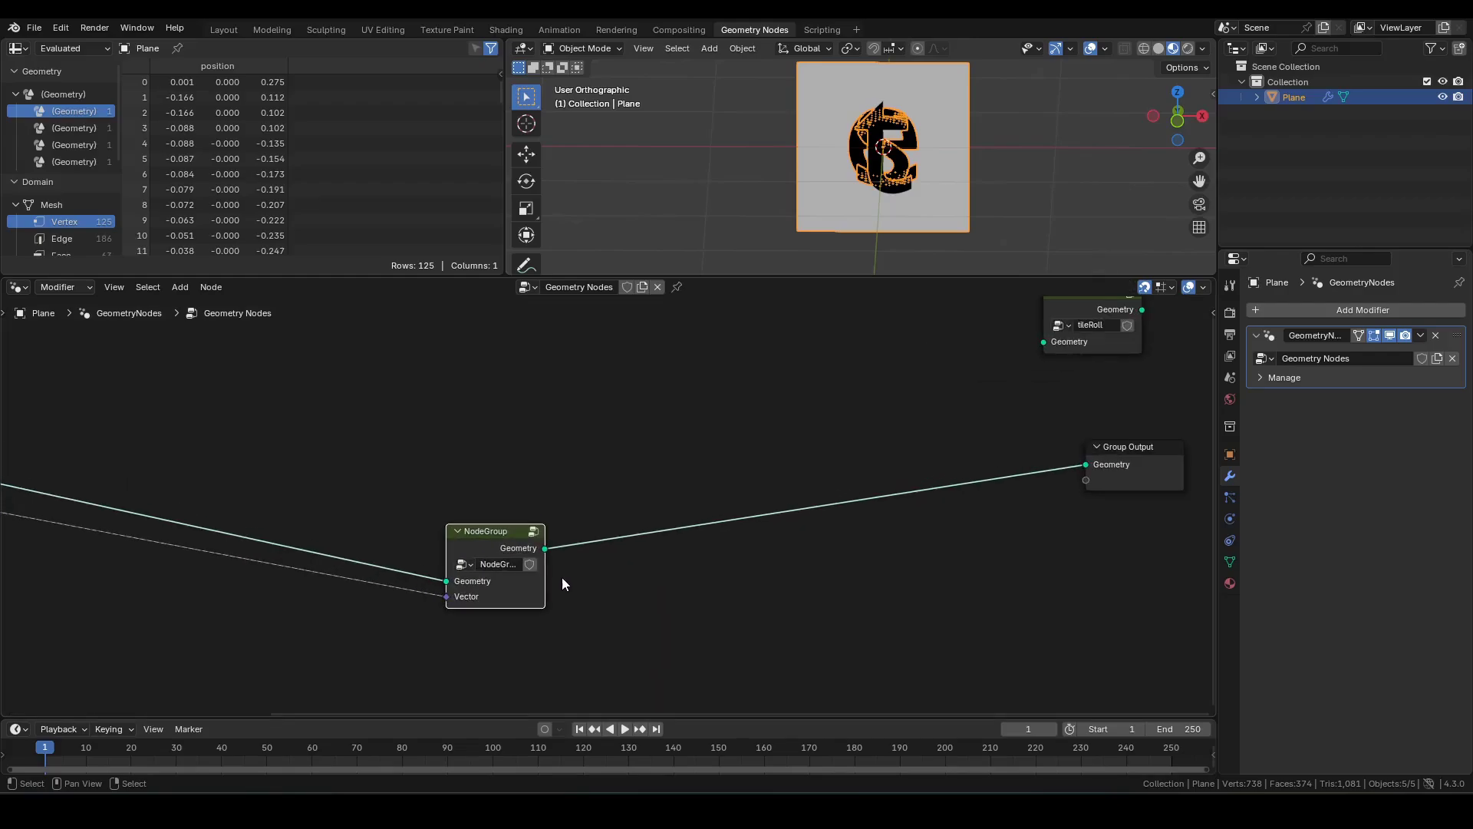
# Step: Rename the new node group as makeTextTiles
pyautogui.scroll(4, 549, 591)
pyautogui.click(663, 524)
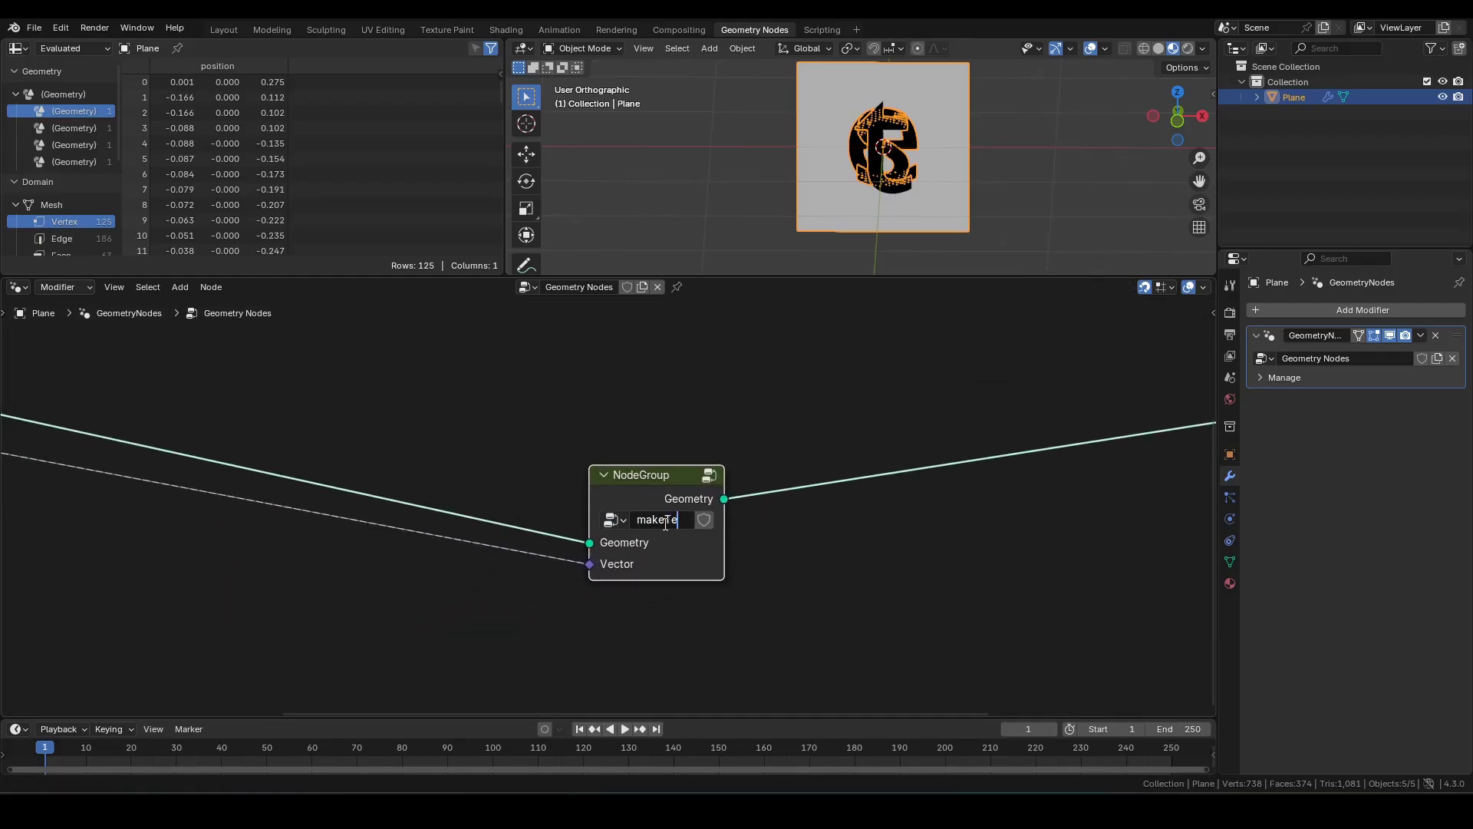
pyautogui.press('Return')
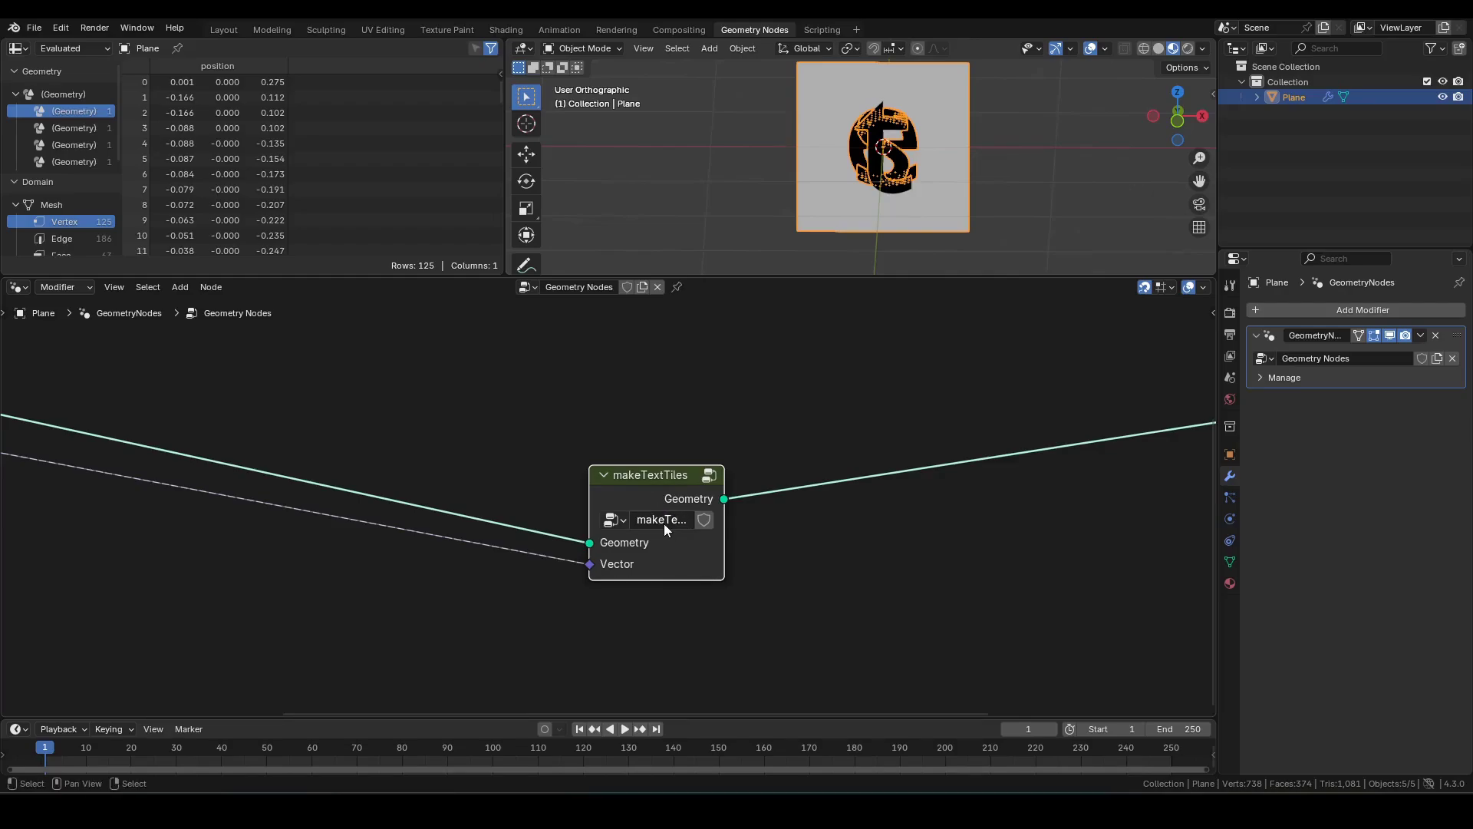
# Step: Place makeTextTiles beside String to Curves, insert tileRoll between it and Group Output, and move Group Output close behind
pyautogui.scroll(-4, 643, 529)
pyautogui.moveTo(643, 529); pyautogui.dragTo(798, 530, button='middle')
pyautogui.moveTo(805, 495); pyautogui.dragTo(363, 427)
pyautogui.scroll(-2, 767, 384)
pyautogui.moveTo(767, 384); pyautogui.dragTo(506, 433, button='middle')
pyautogui.moveTo(910, 372); pyautogui.dragTo(294, 468)
pyautogui.moveTo(931, 473); pyautogui.dragTo(358, 473)
pyautogui.moveTo(364, 408); pyautogui.dragTo(703, 422, button='middle')
# Step: View the tiles from the front in a maximized 3D viewport, framing them together with the world origin
pyautogui.press('KP_1')
pyautogui.keyDown('shift'); pyautogui.moveTo(933, 148); pyautogui.dragTo(805, 258, button='middle'); pyautogui.keyUp('shift')
pyautogui.scroll(-13, 876, 198)
pyautogui.scroll(4, 813, 245)
pyautogui.keyDown('shift'); pyautogui.moveTo(823, 230); pyautogui.dragTo(846, 176, button='middle'); pyautogui.keyUp('shift')
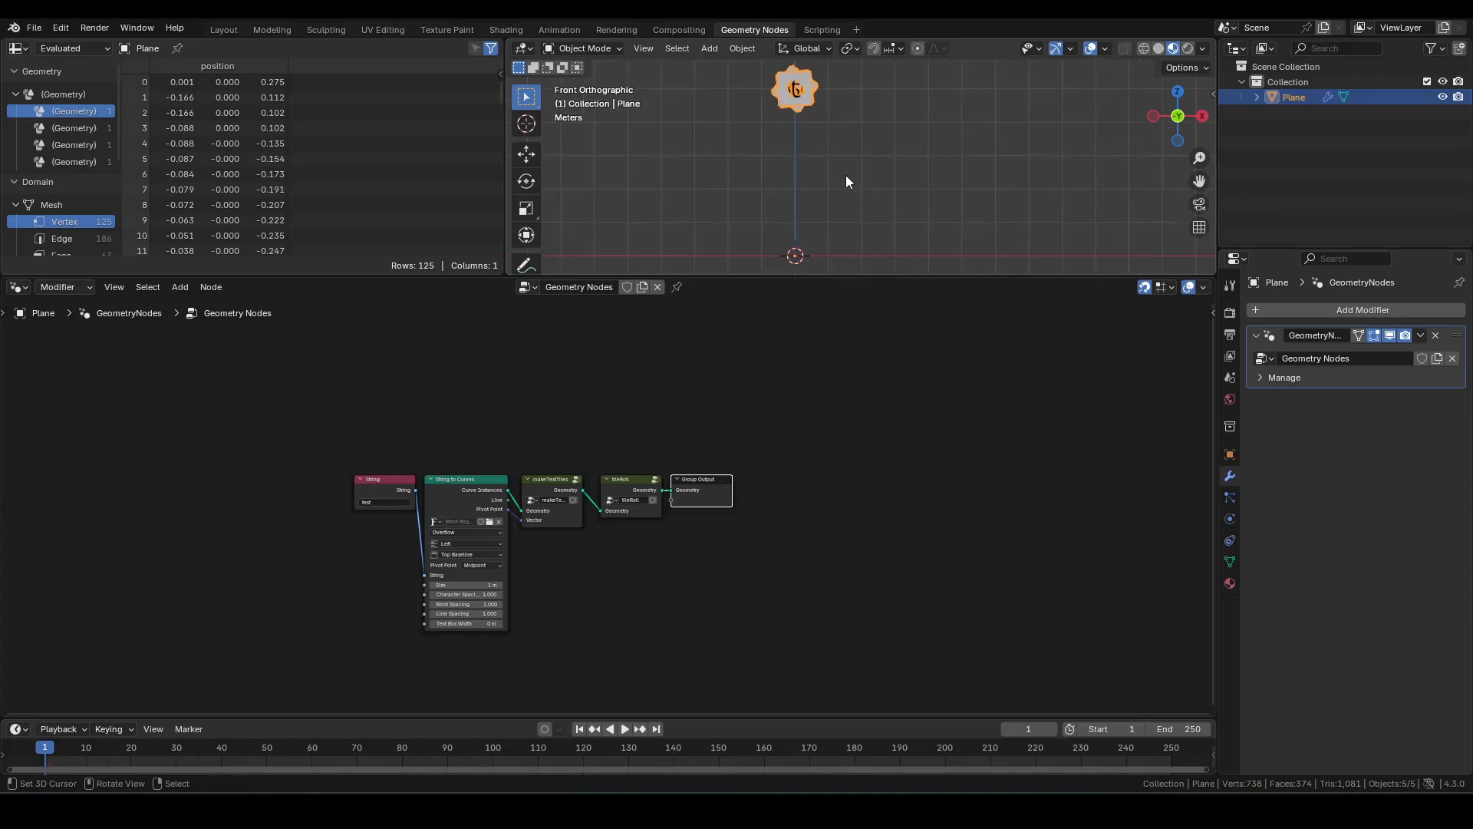
pyautogui.hotkey('ctrl', 'space')
pyautogui.keyDown('shift'); pyautogui.moveTo(748, 350); pyautogui.dragTo(870, 346, button='middle'); pyautogui.keyUp('shift')
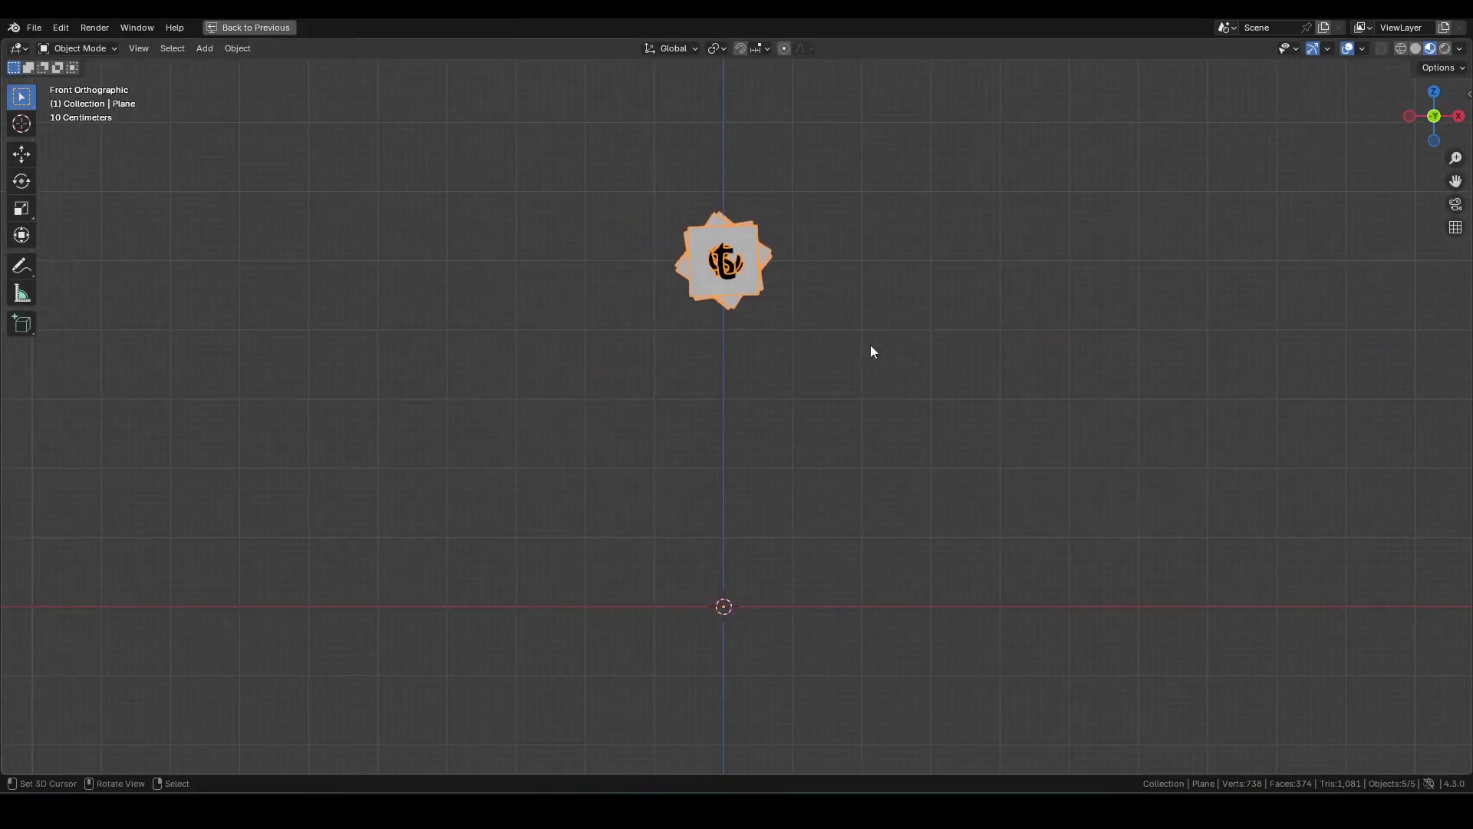
# Step: Play the rolling-tile simulation until the letters settle, stop playback, and restore the full editor layout
pyautogui.press('space')
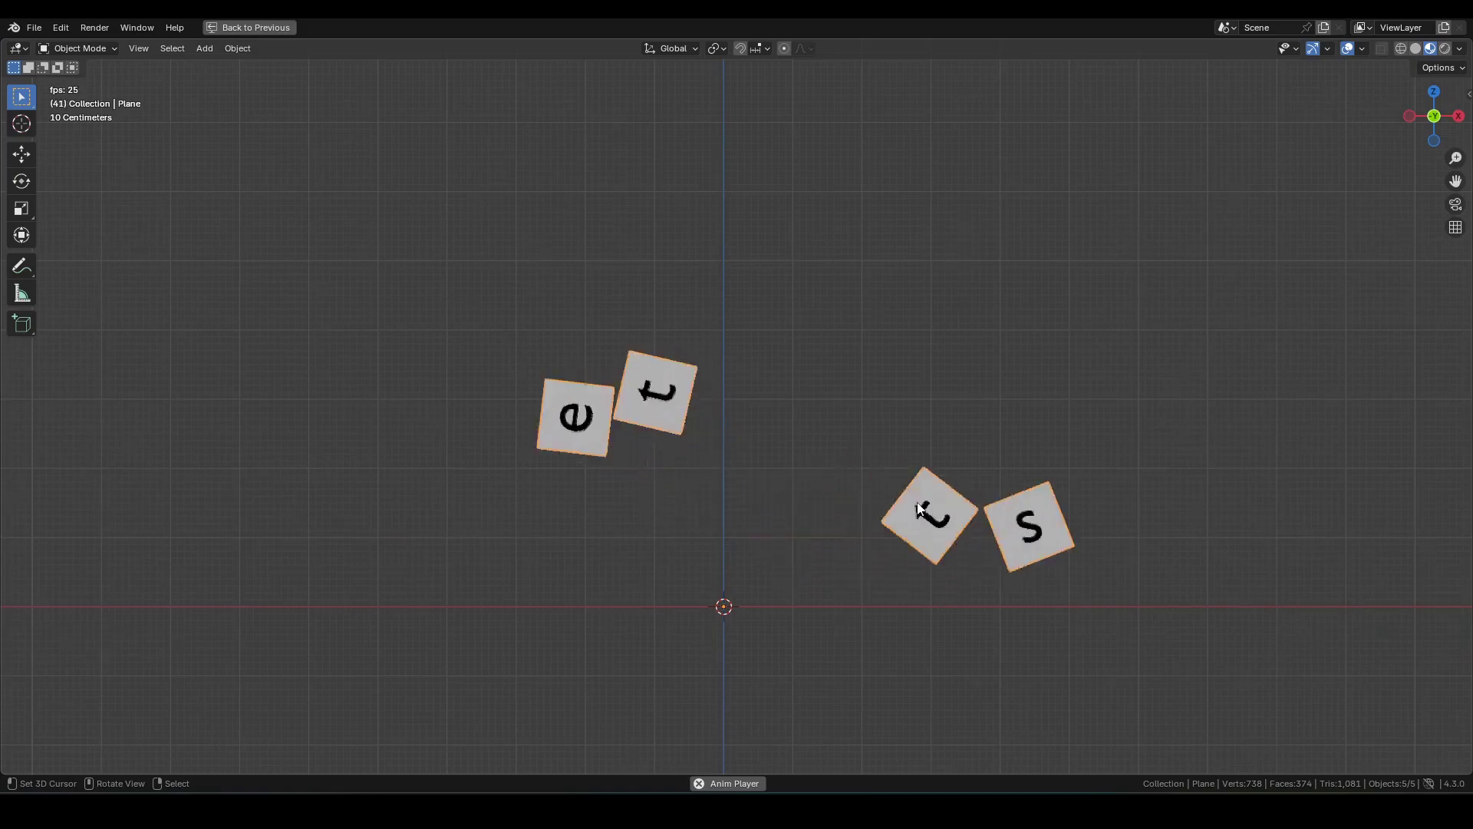
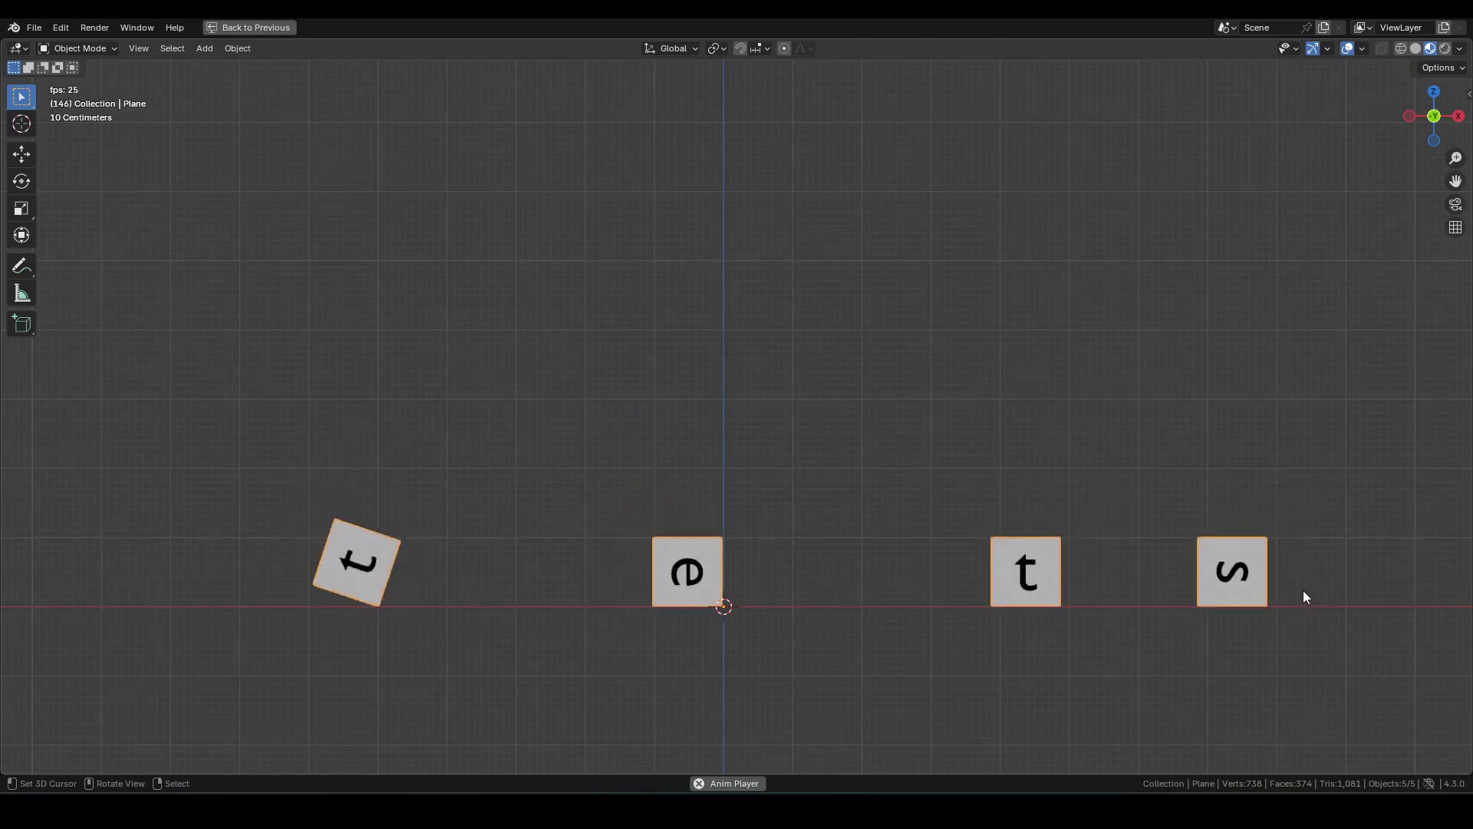
pyautogui.press('space')
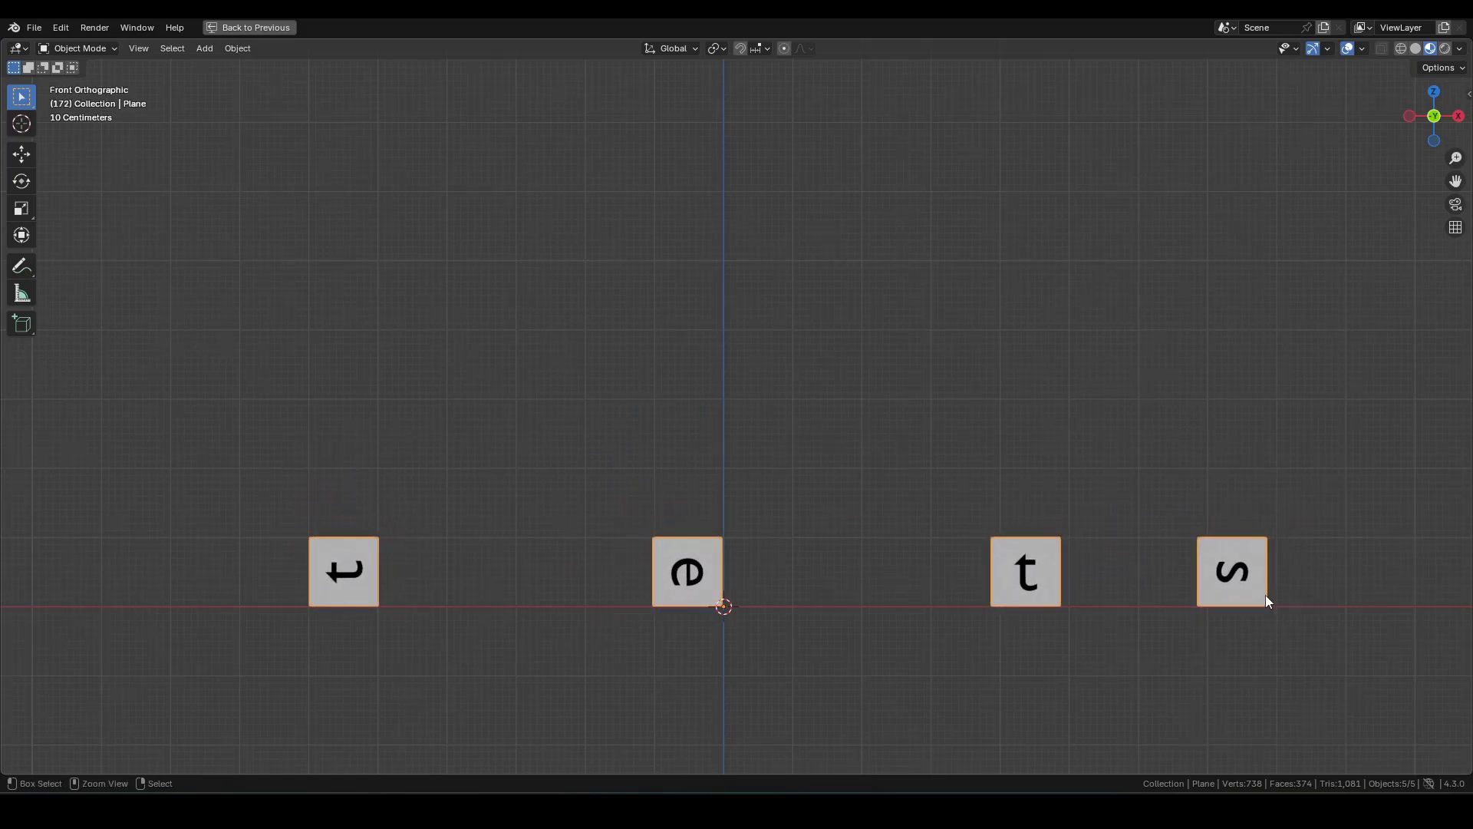
pyautogui.hotkey('ctrl', 'space')
pyautogui.scroll(4, 951, 630)
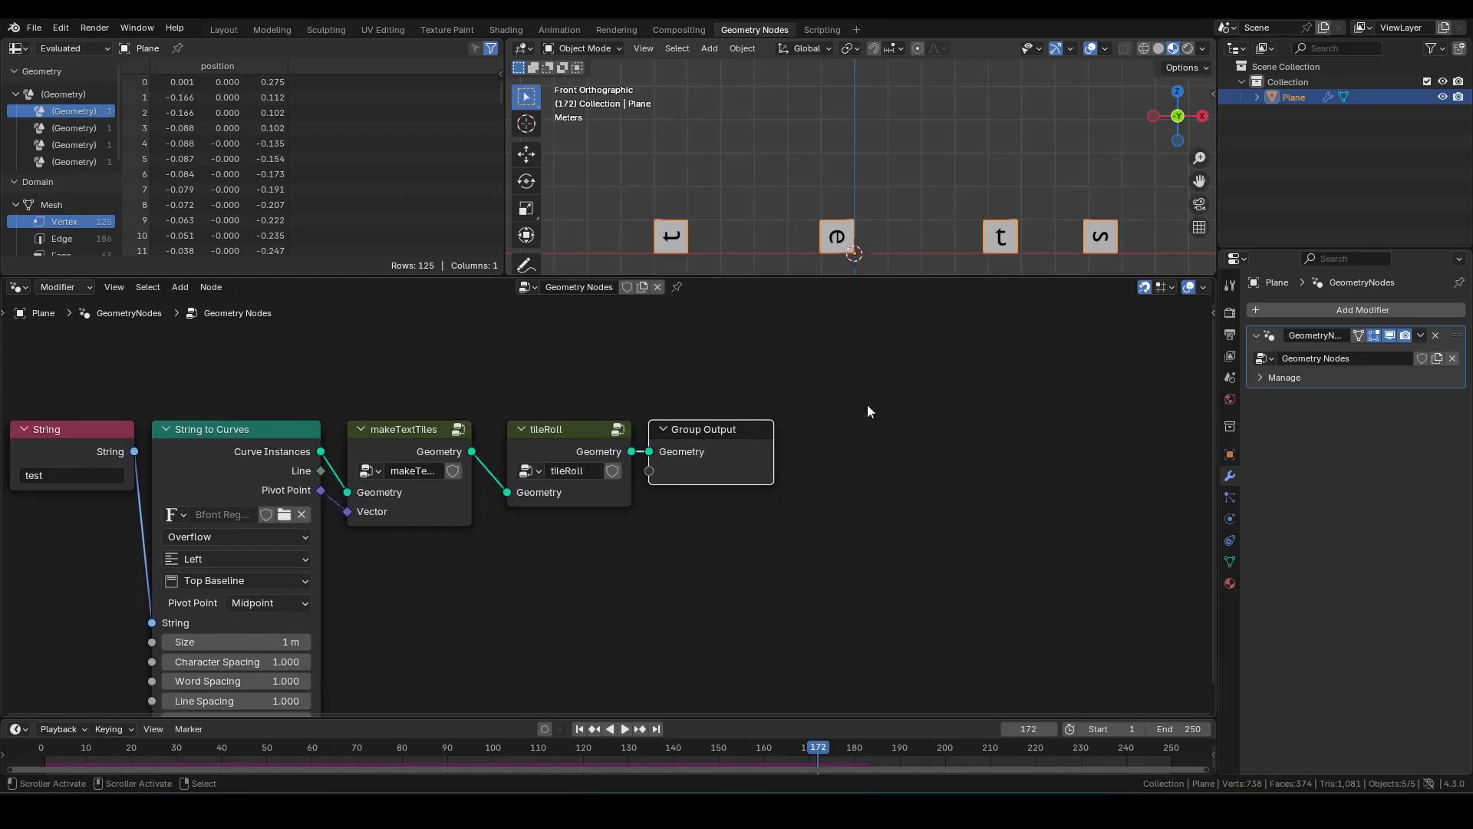
pyautogui.scroll(2, 840, 541)
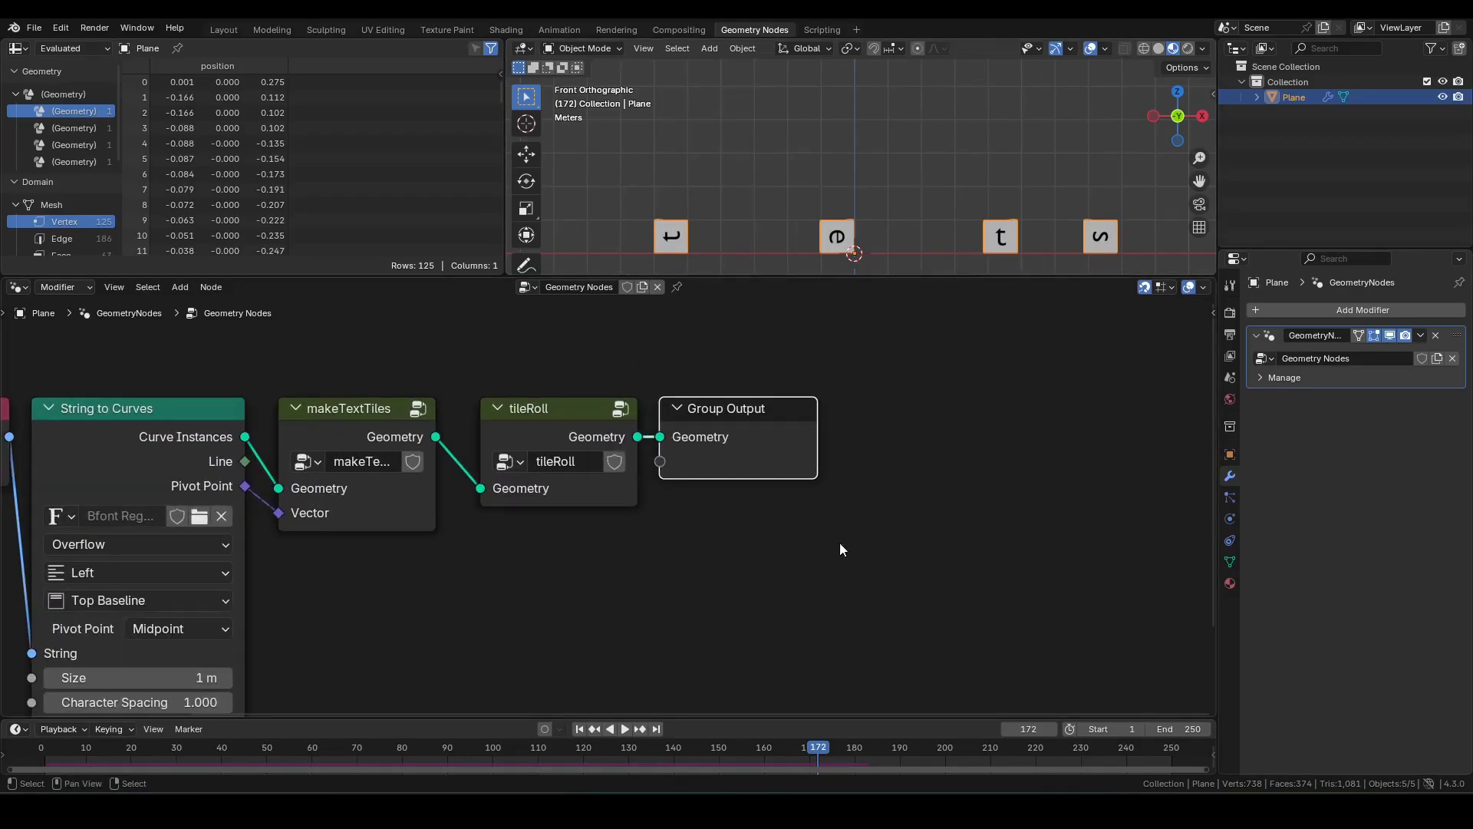
pyautogui.scroll(-1, 863, 568)
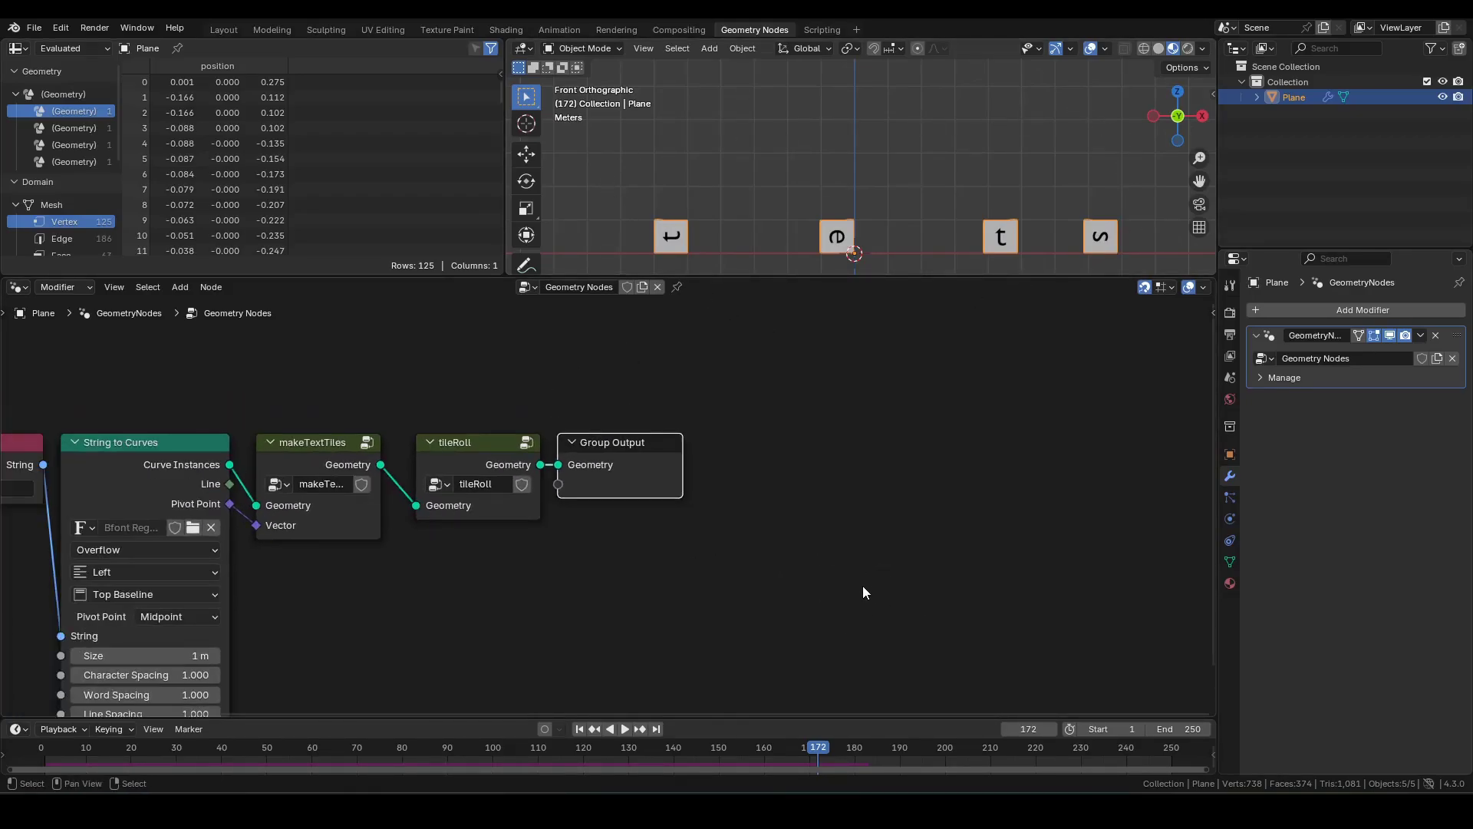
pyautogui.scroll(-1, 852, 614)
pyautogui.moveTo(688, 480); pyautogui.dragTo(761, 499, button='middle')
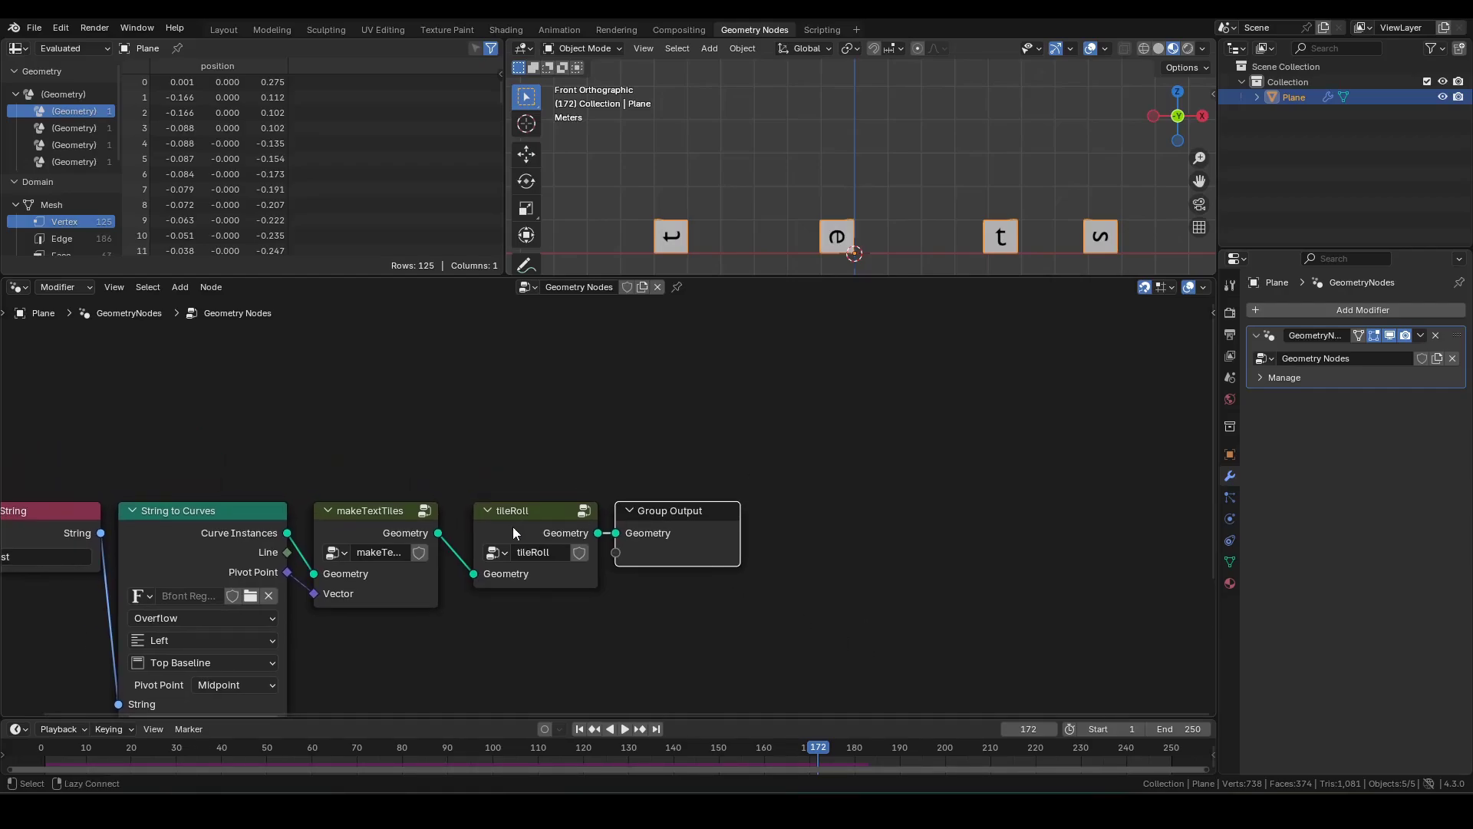
# Step: Detach tileRoll from the node chain and move it with Group Output well away from makeTextTiles to free up space
pyautogui.keyDown('alt'); pyautogui.moveTo(513, 528); pyautogui.dragTo(661, 424); pyautogui.keyUp('alt')
pyautogui.moveTo(896, 582); pyautogui.dragTo(798, 550, button='middle')
pyautogui.moveTo(767, 560); pyautogui.dragTo(572, 407)
pyautogui.moveTo(572, 393); pyautogui.dragTo(1052, 393)
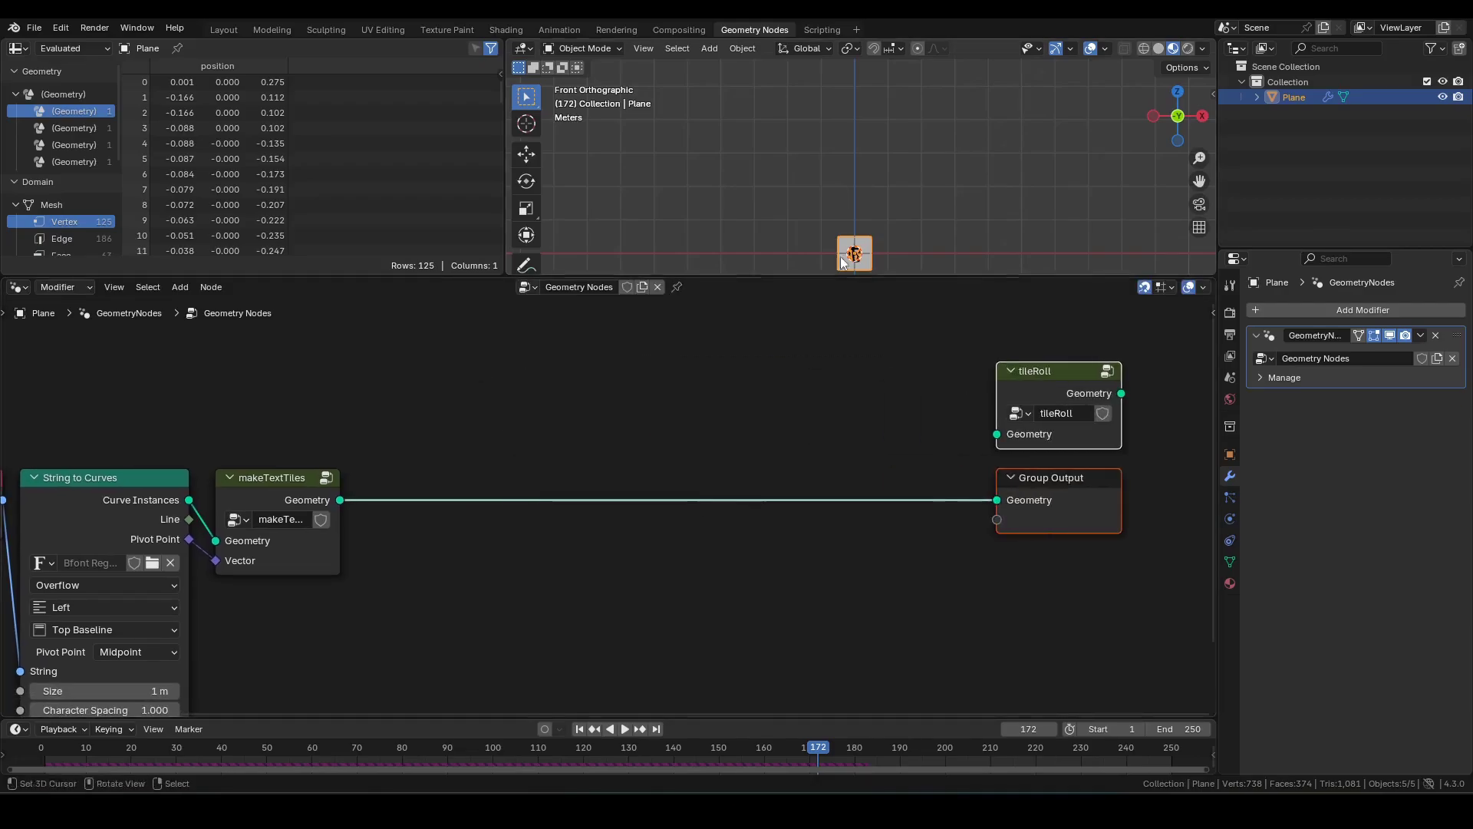
pyautogui.scroll(7, 896, 251)
pyautogui.keyDown('shift'); pyautogui.moveTo(896, 251); pyautogui.dragTo(876, 171, button='middle'); pyautogui.keyUp('shift')
# Step: Insert a Translate Instances node between makeTextTiles and Group Output with Local Space turned off
pyautogui.click(422, 456)
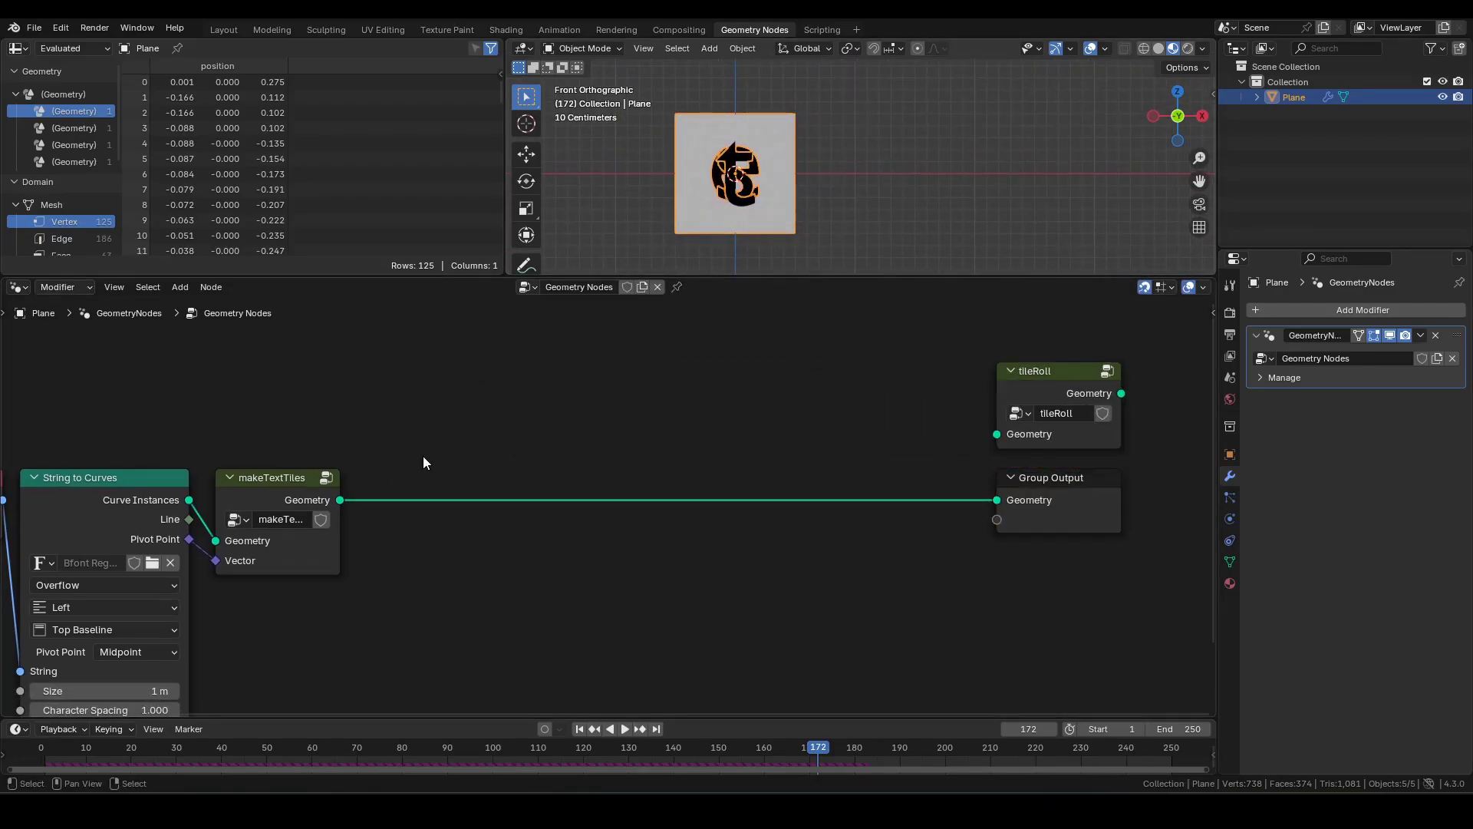
pyautogui.press('F3')
pyautogui.write('tran')
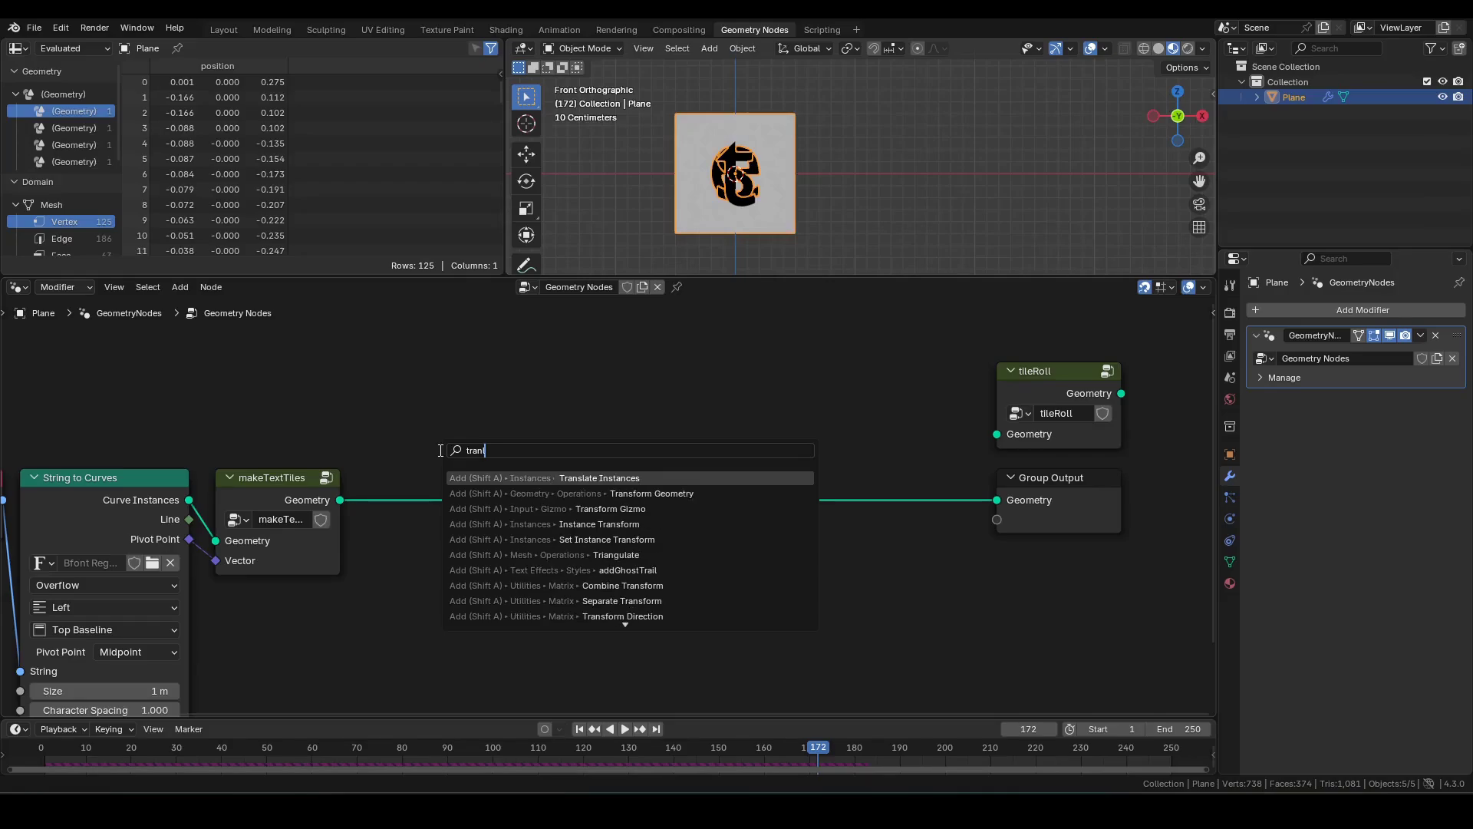
pyautogui.press('Return')
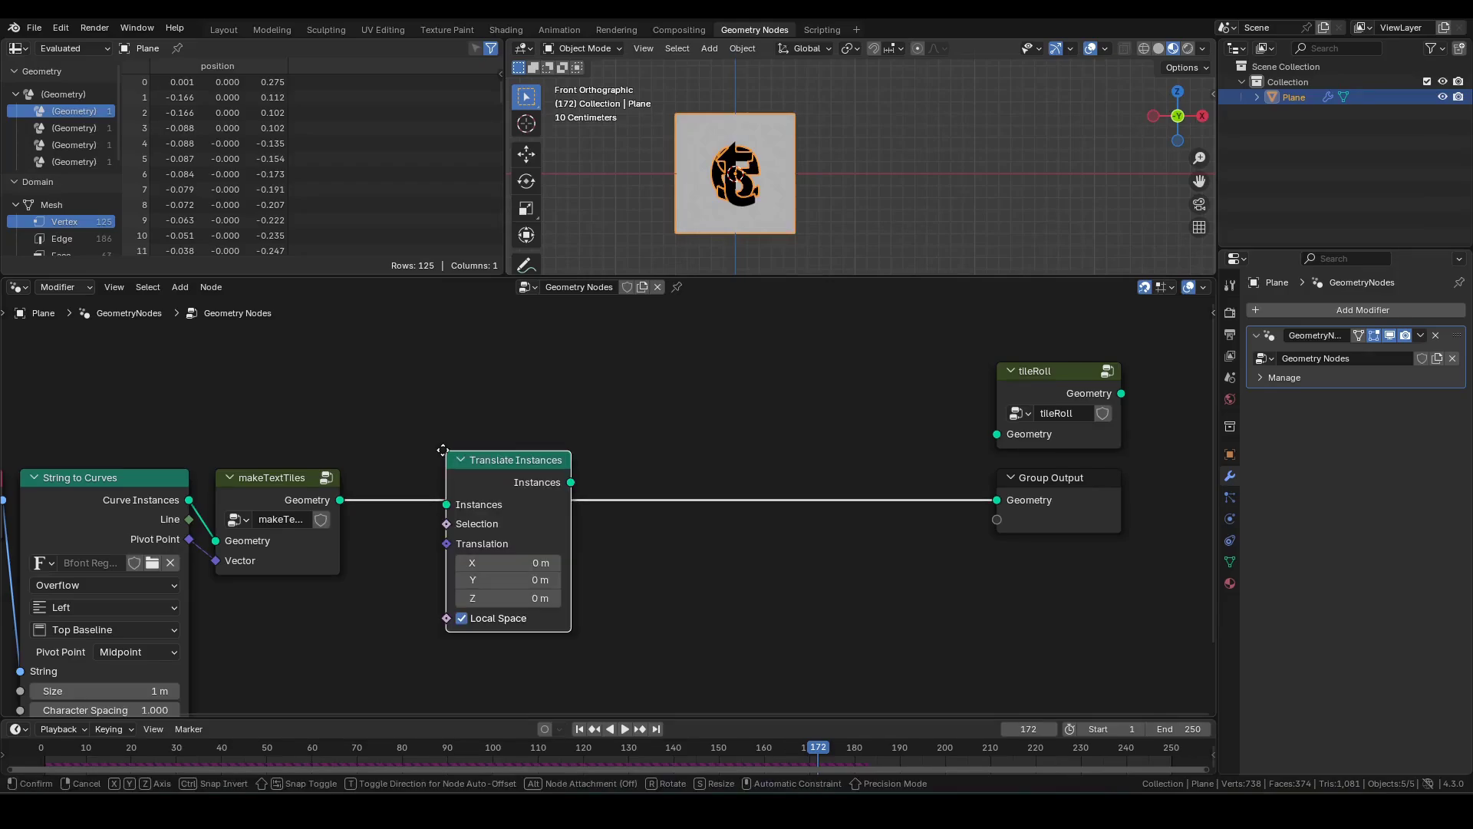
pyautogui.click(532, 464)
pyautogui.moveTo(666, 579); pyautogui.dragTo(828, 535, button='middle')
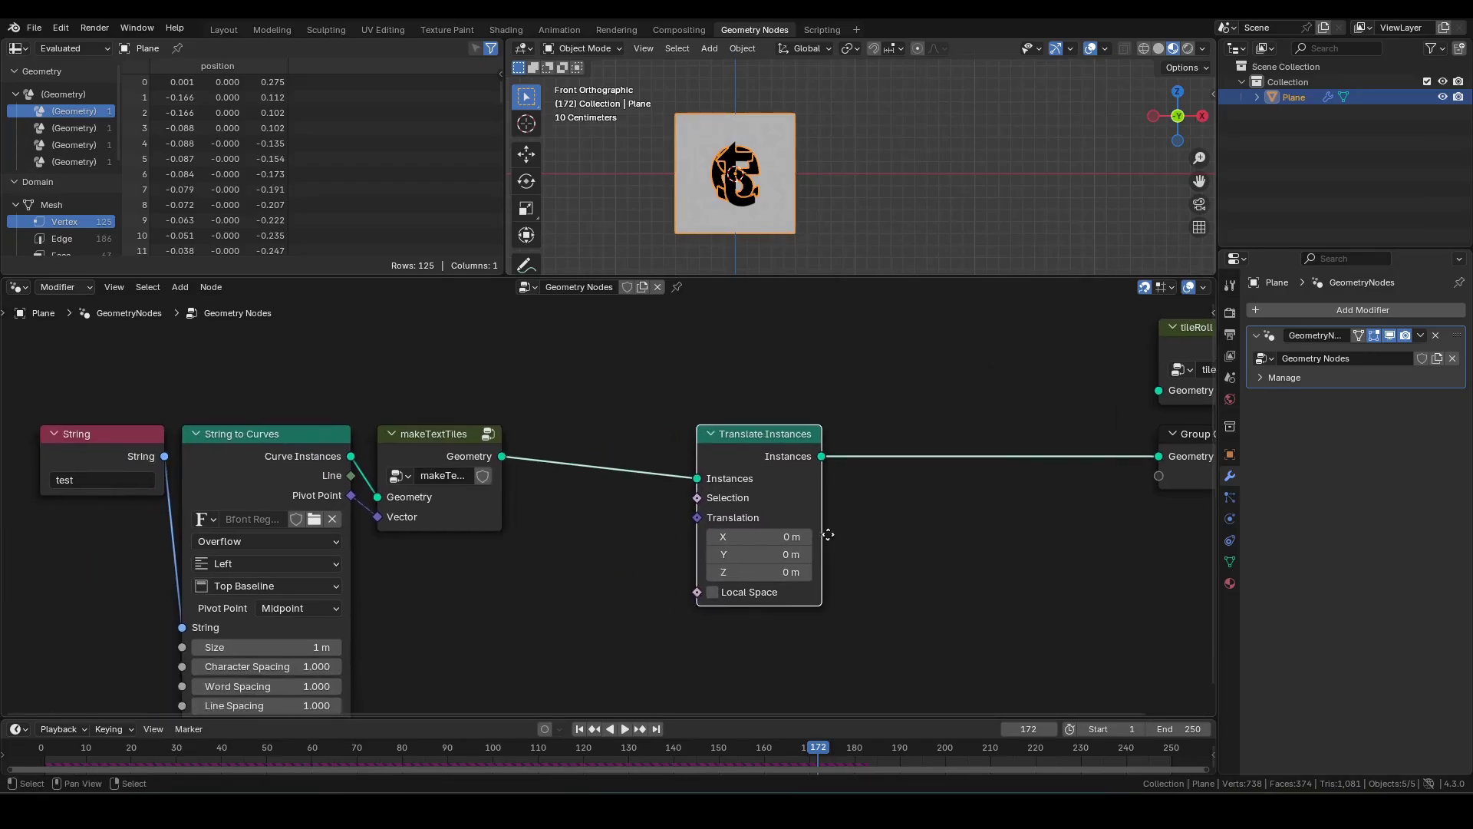
pyautogui.moveTo(770, 442); pyautogui.dragTo(859, 445)
# Step: Add a Combine XYZ node feeding the Translation input of Translate Instances
pyautogui.moveTo(786, 517); pyautogui.dragTo(713, 538)
pyautogui.write('sx')
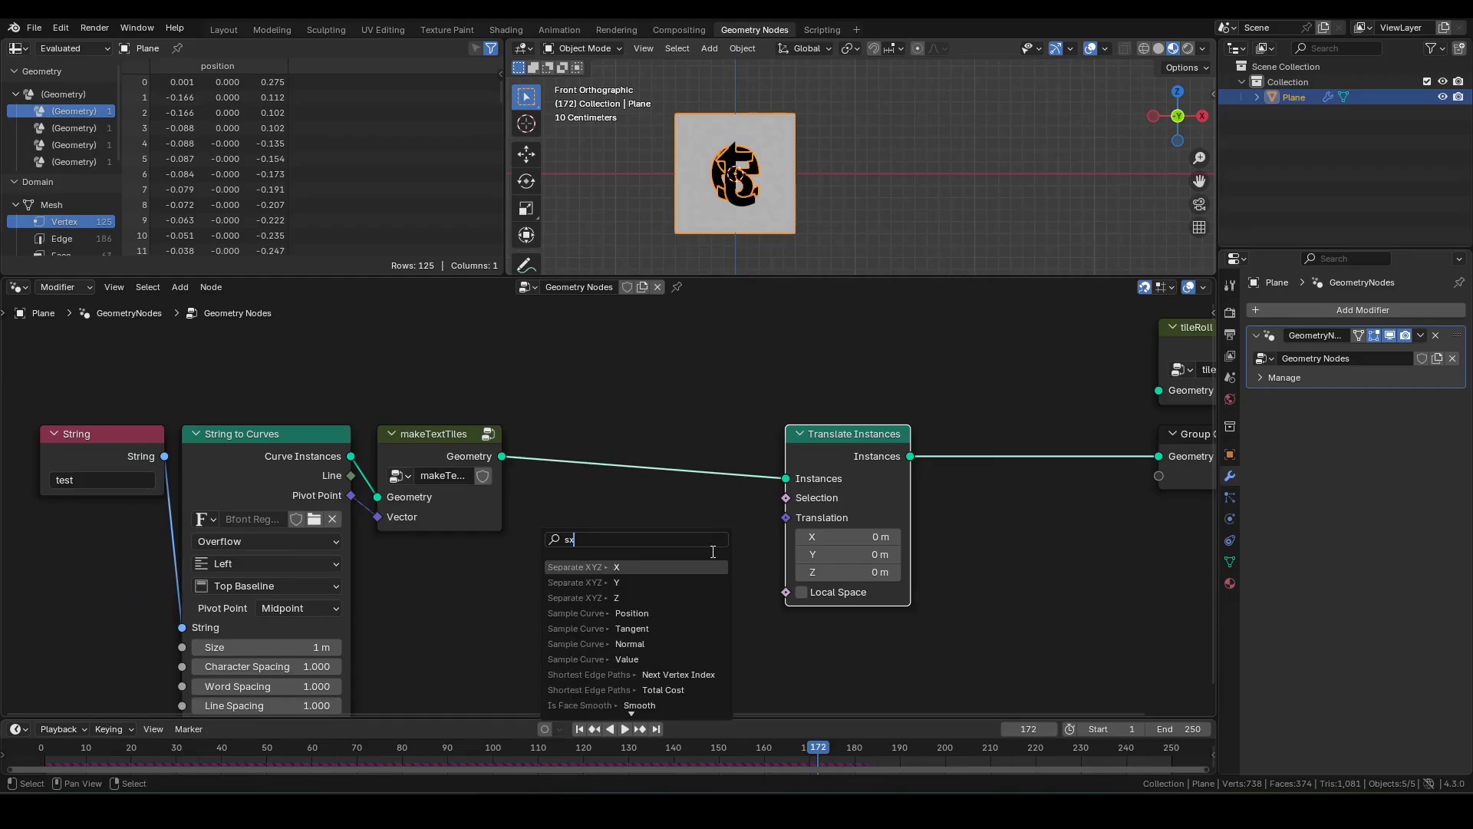
pyautogui.press('BackSpace')
pyautogui.press('BackSpace')
pyautogui.write('cx')
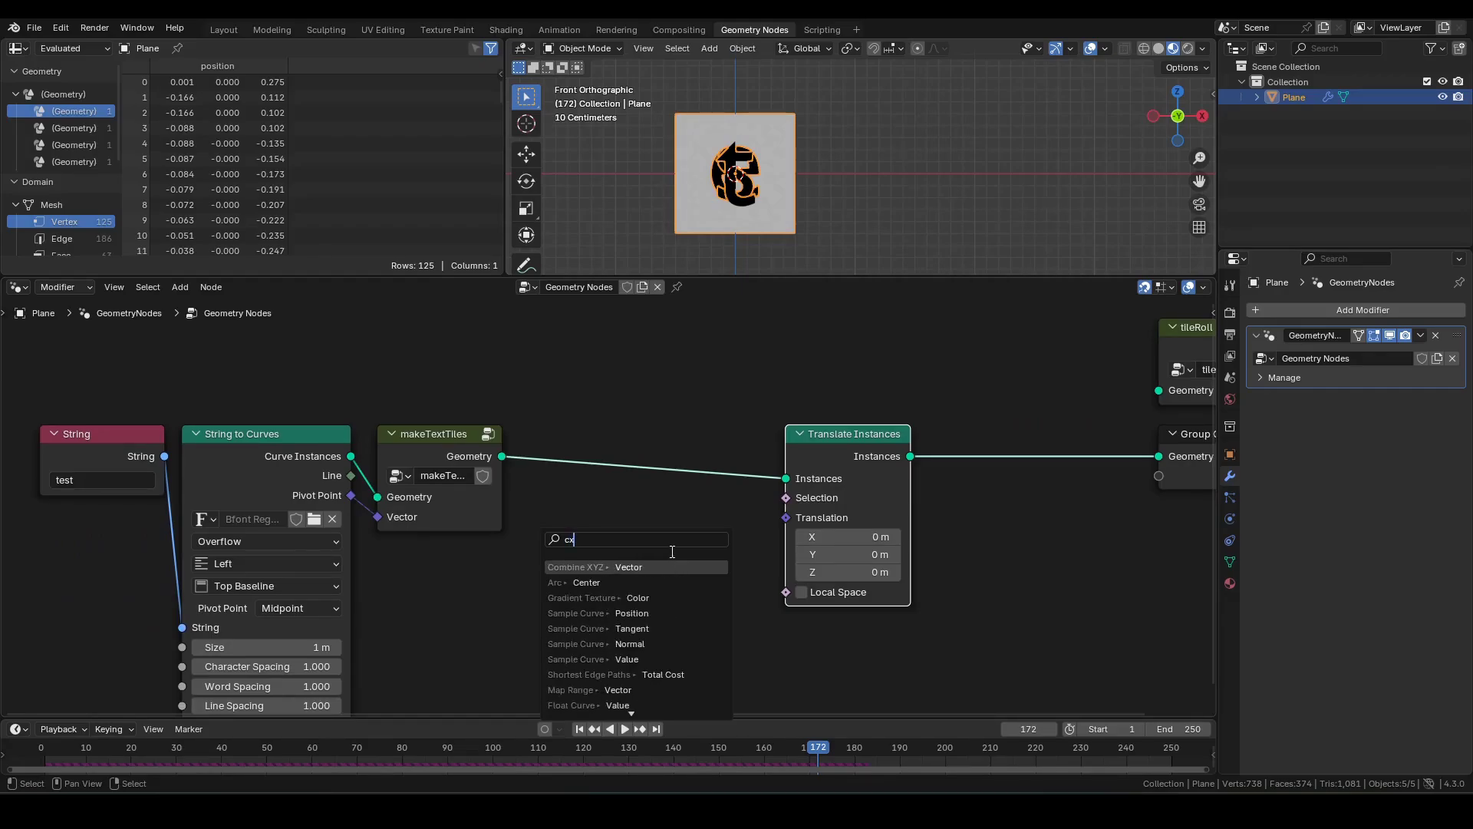
pyautogui.click(655, 566)
pyautogui.click(706, 556)
pyautogui.moveTo(706, 557); pyautogui.dragTo(882, 549, button='middle')
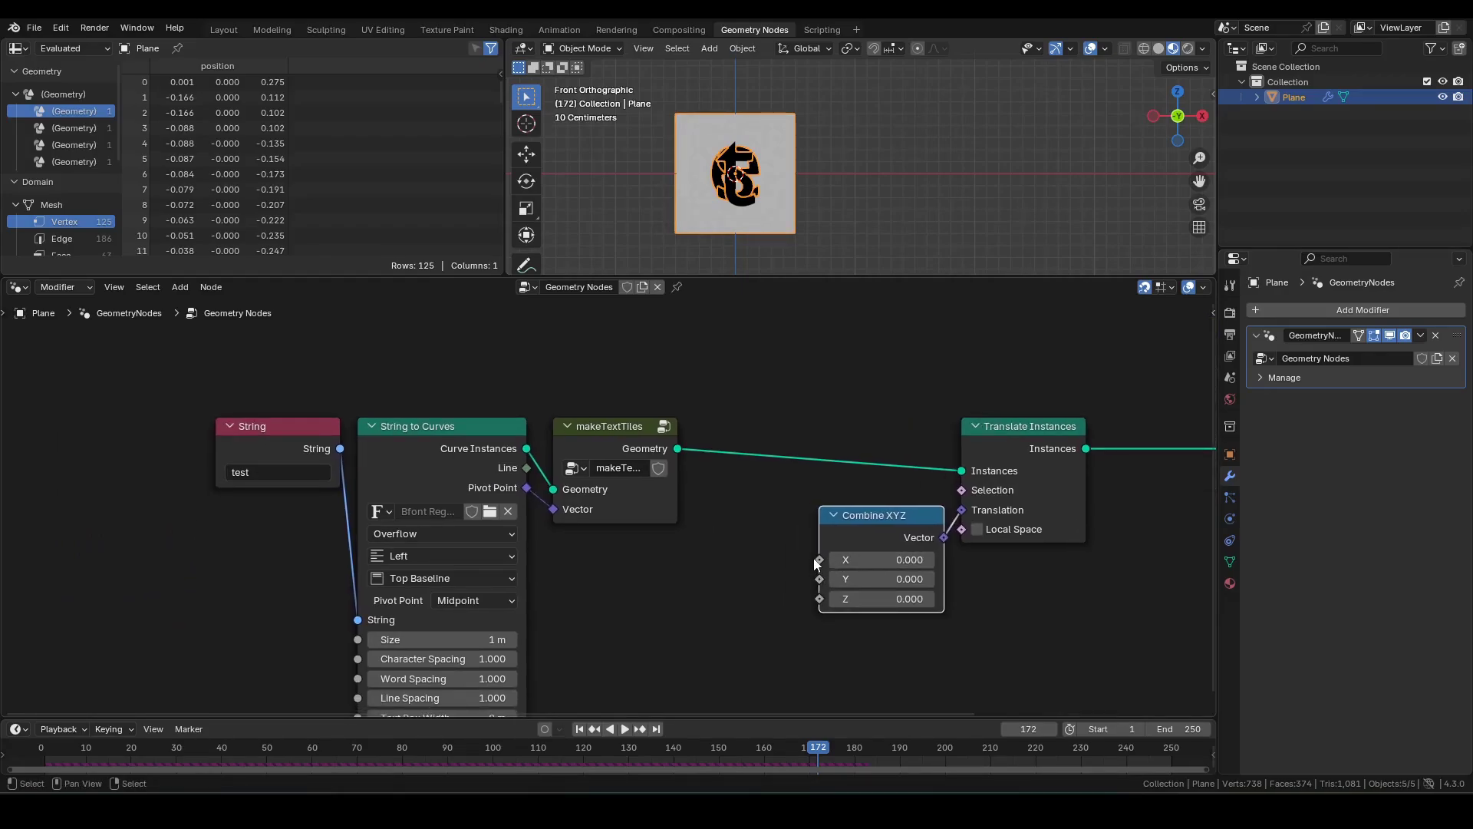
# Step: Feed an Index node into the X input of Combine XYZ to spread the letter tiles in a row
pyautogui.moveTo(819, 559); pyautogui.dragTo(720, 583)
pyautogui.write('ind')
pyautogui.press('Return')
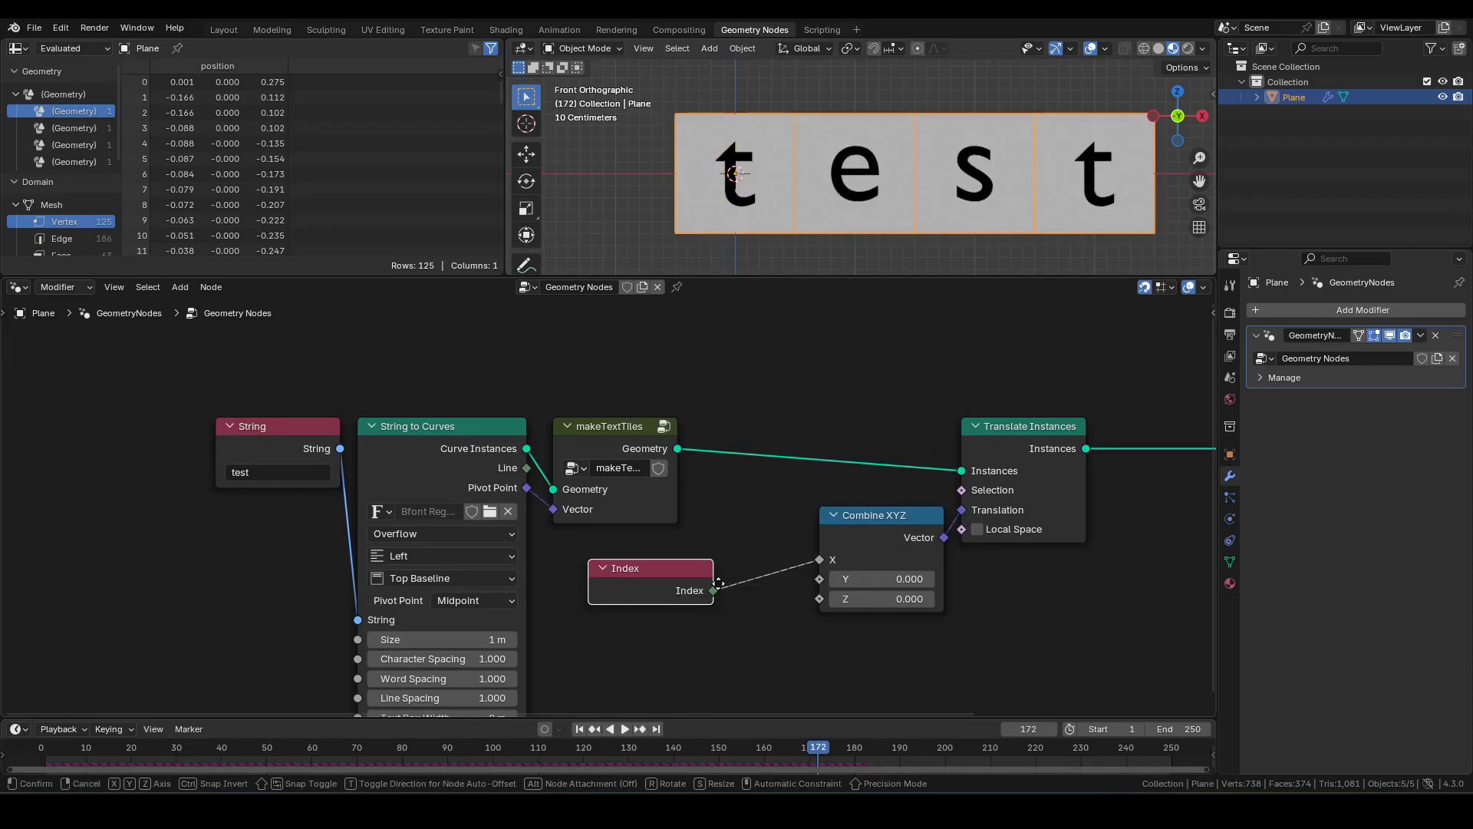
pyautogui.click(701, 602)
pyautogui.keyDown('shift'); pyautogui.moveTo(984, 218); pyautogui.dragTo(950, 199, button='middle'); pyautogui.keyUp('shift')
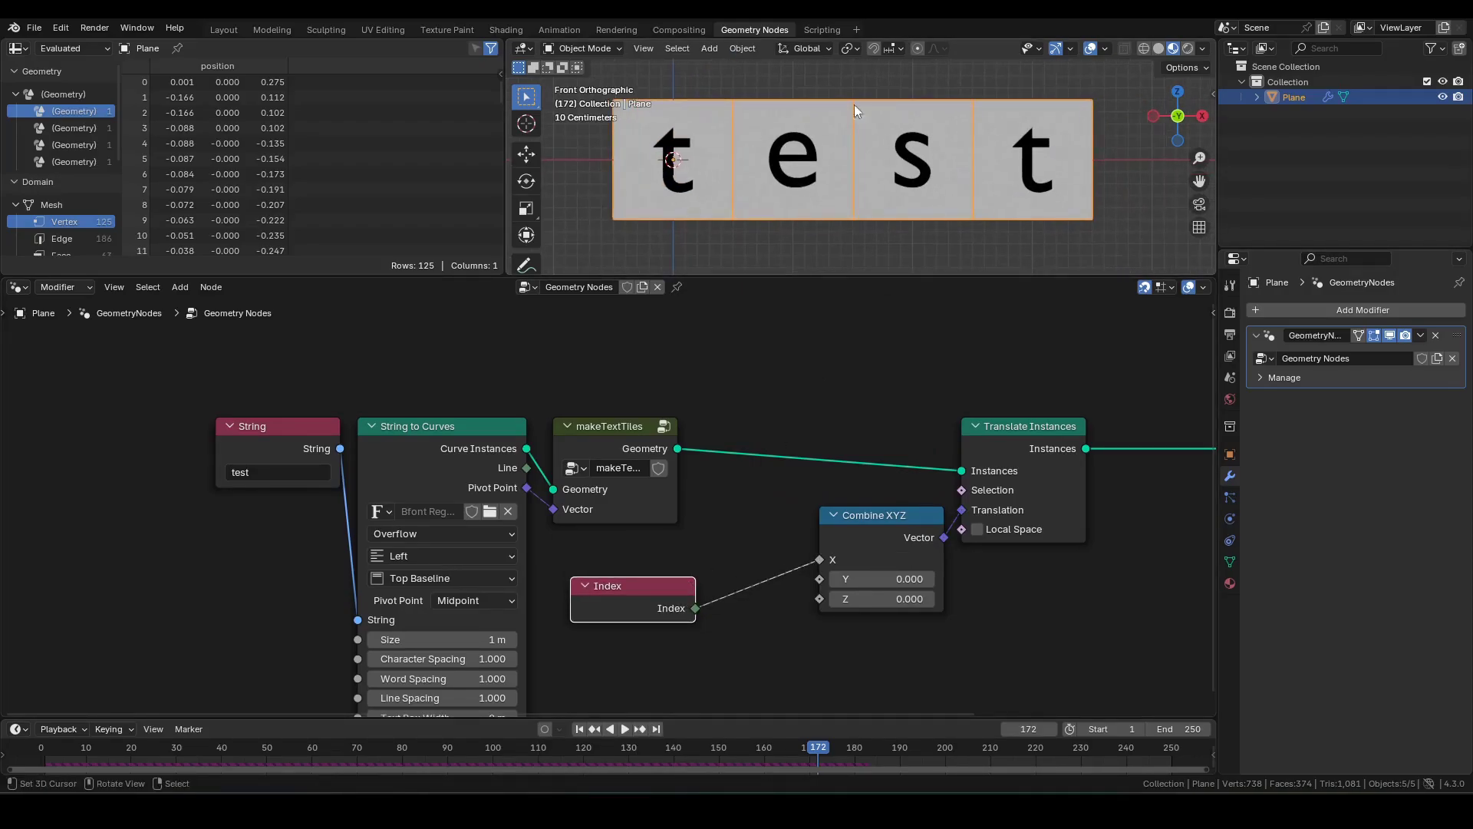
# Step: Insert a Multiply math node between Index and Combine XYZ with a factor of 1.1 to space the tiles apart
pyautogui.moveTo(672, 589); pyautogui.dragTo(655, 589)
pyautogui.hotkey('shift', 'a')
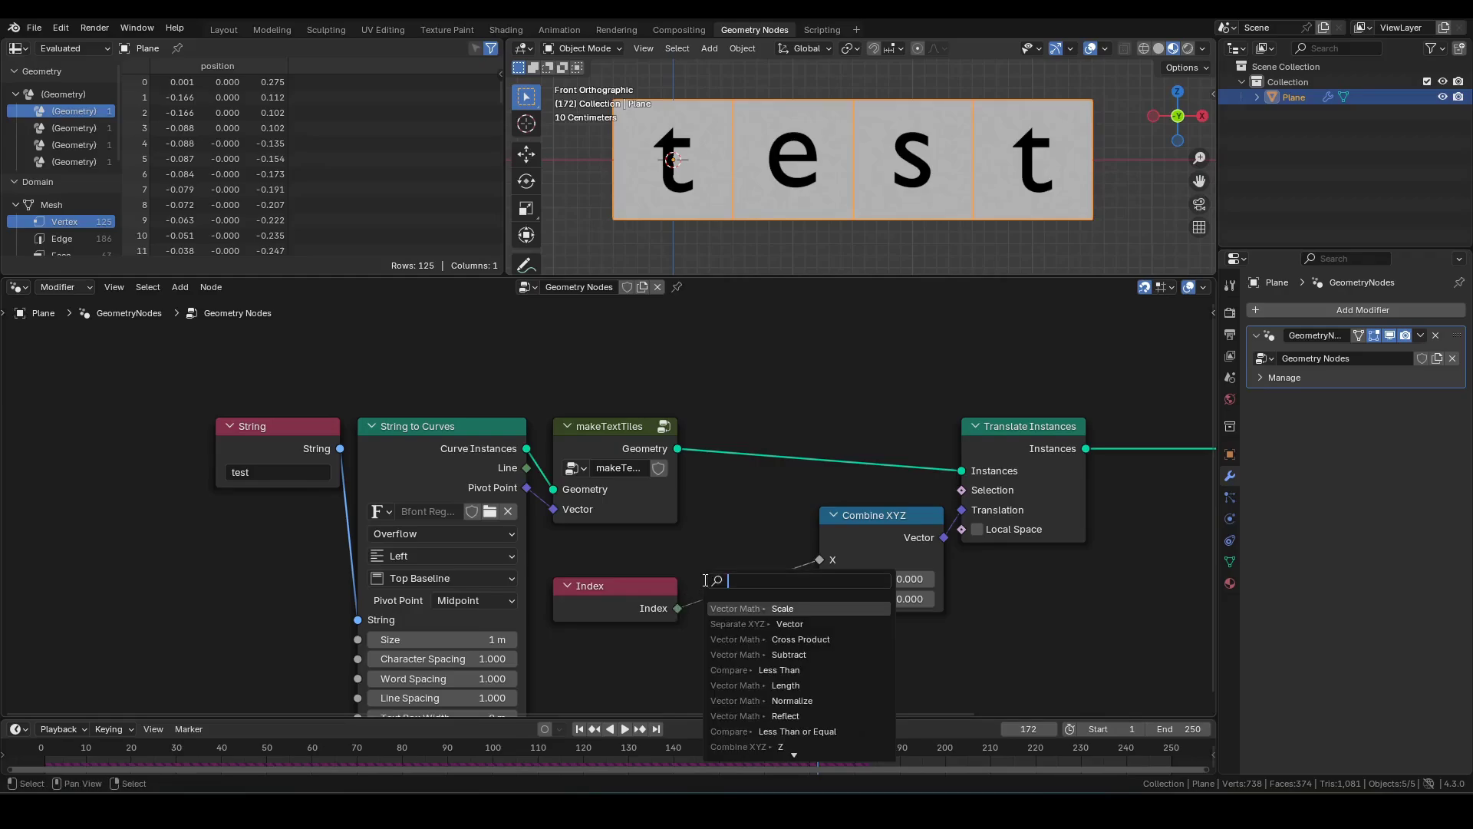
pyautogui.write('mul')
pyautogui.press('Return')
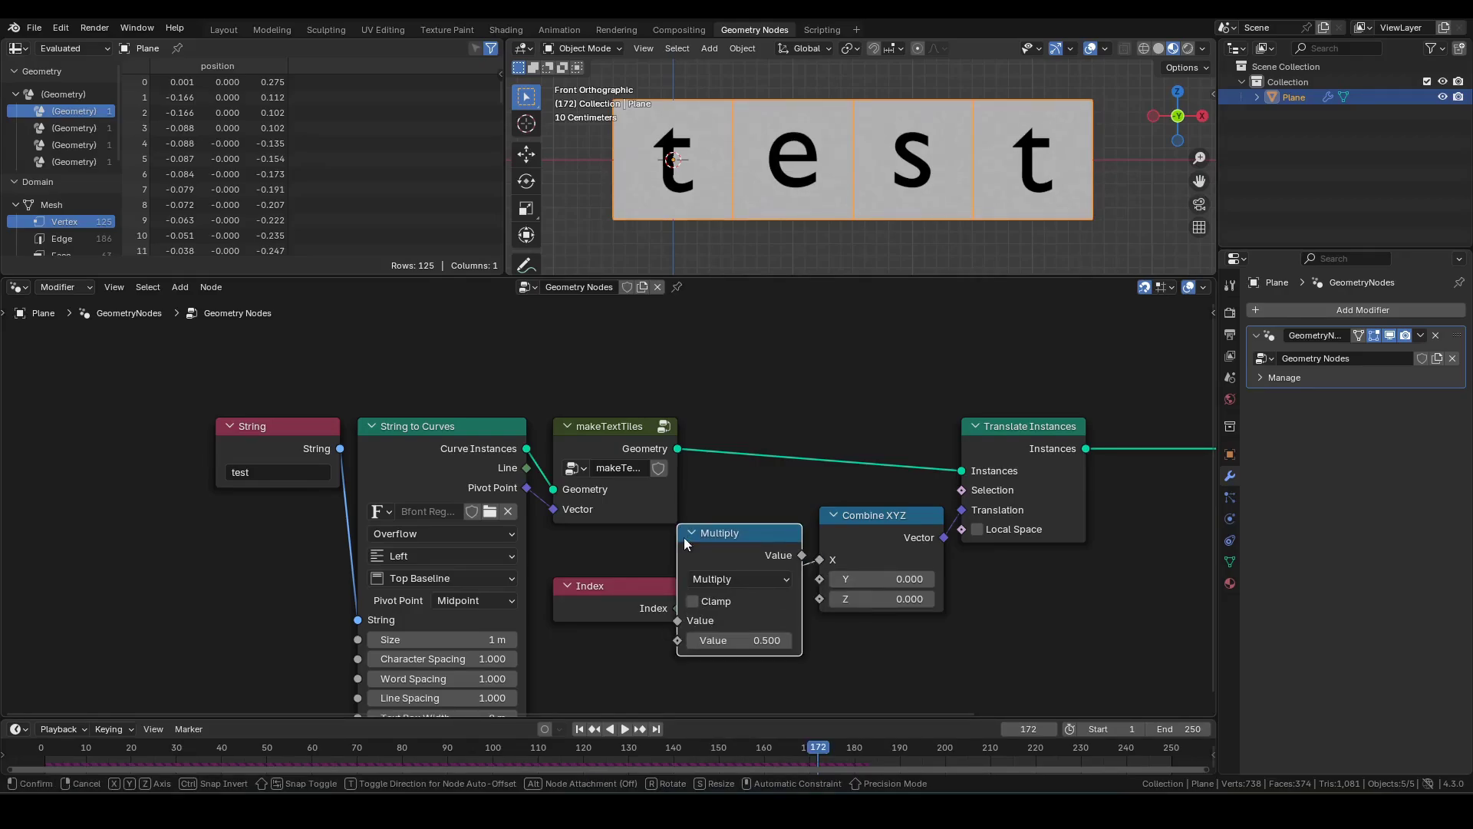
pyautogui.click(686, 544)
pyautogui.moveTo(607, 606); pyautogui.dragTo(592, 578)
pyautogui.click(729, 638)
pyautogui.write('1')
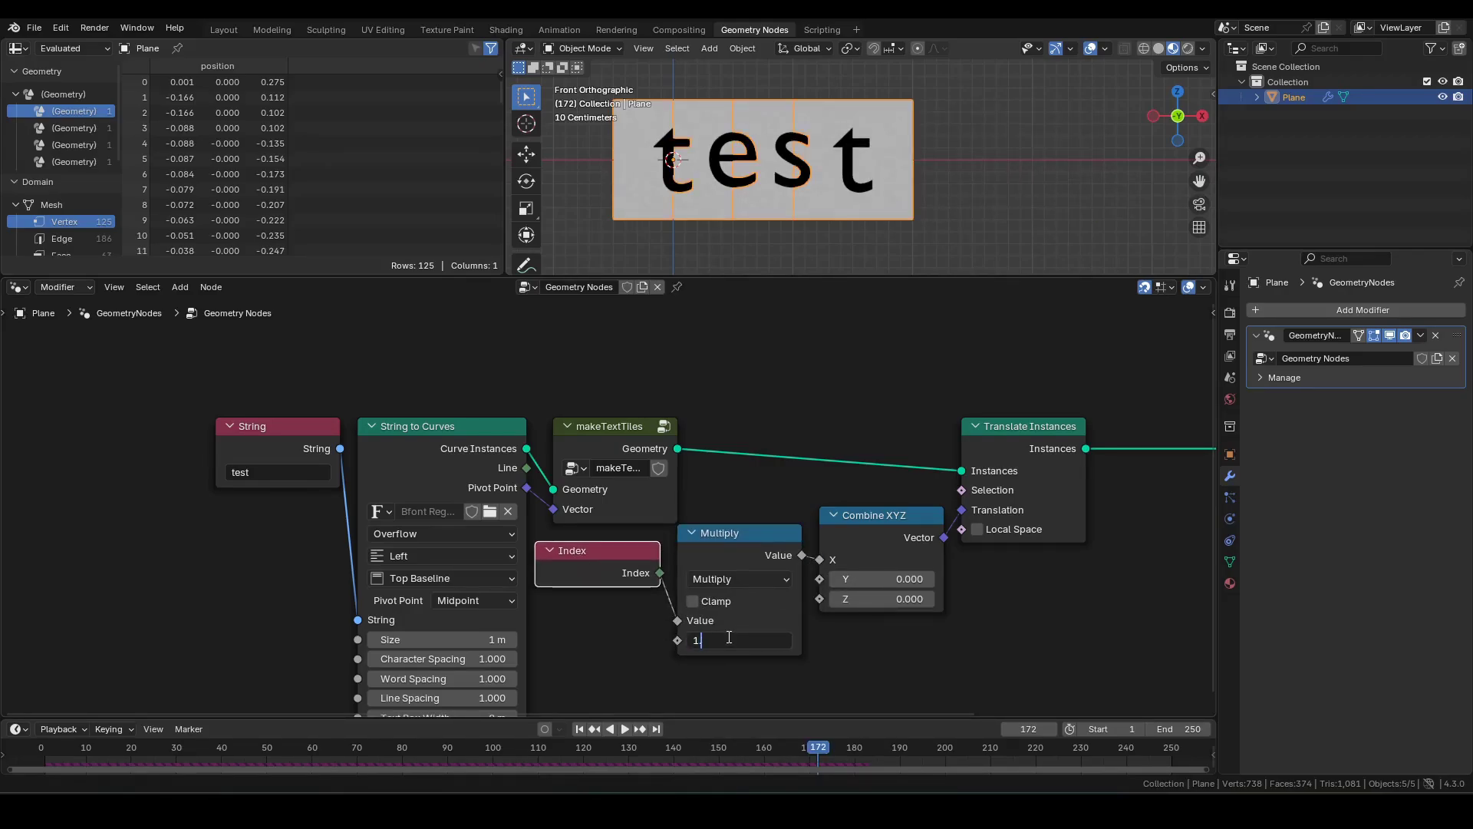
pyautogui.write('.1')
pyautogui.press('Return')
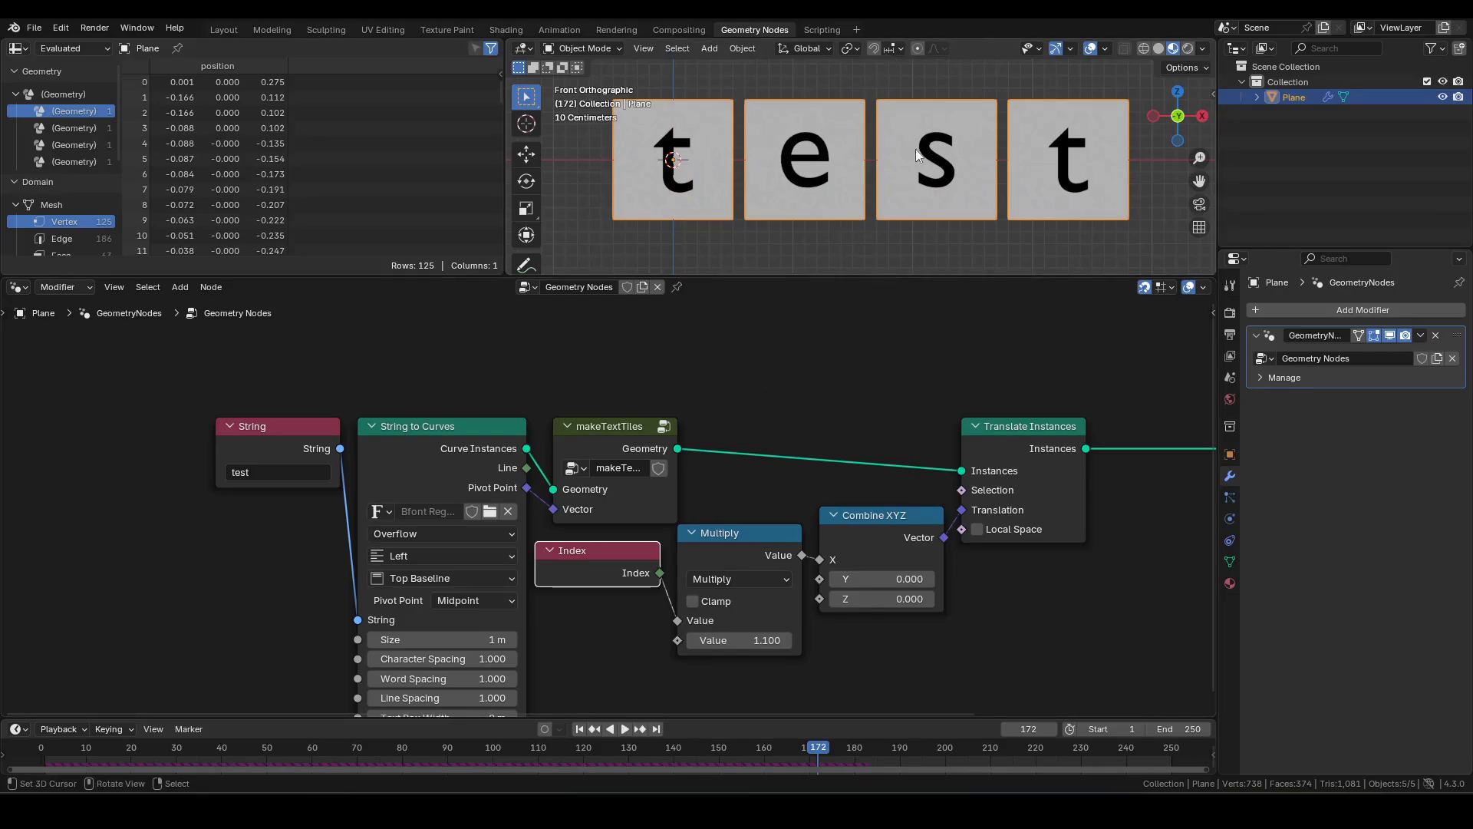
# Step: Connect the Multiply value to the Y input of Combine XYZ as well, and inspect the tile row from the front
pyautogui.click(813, 557)
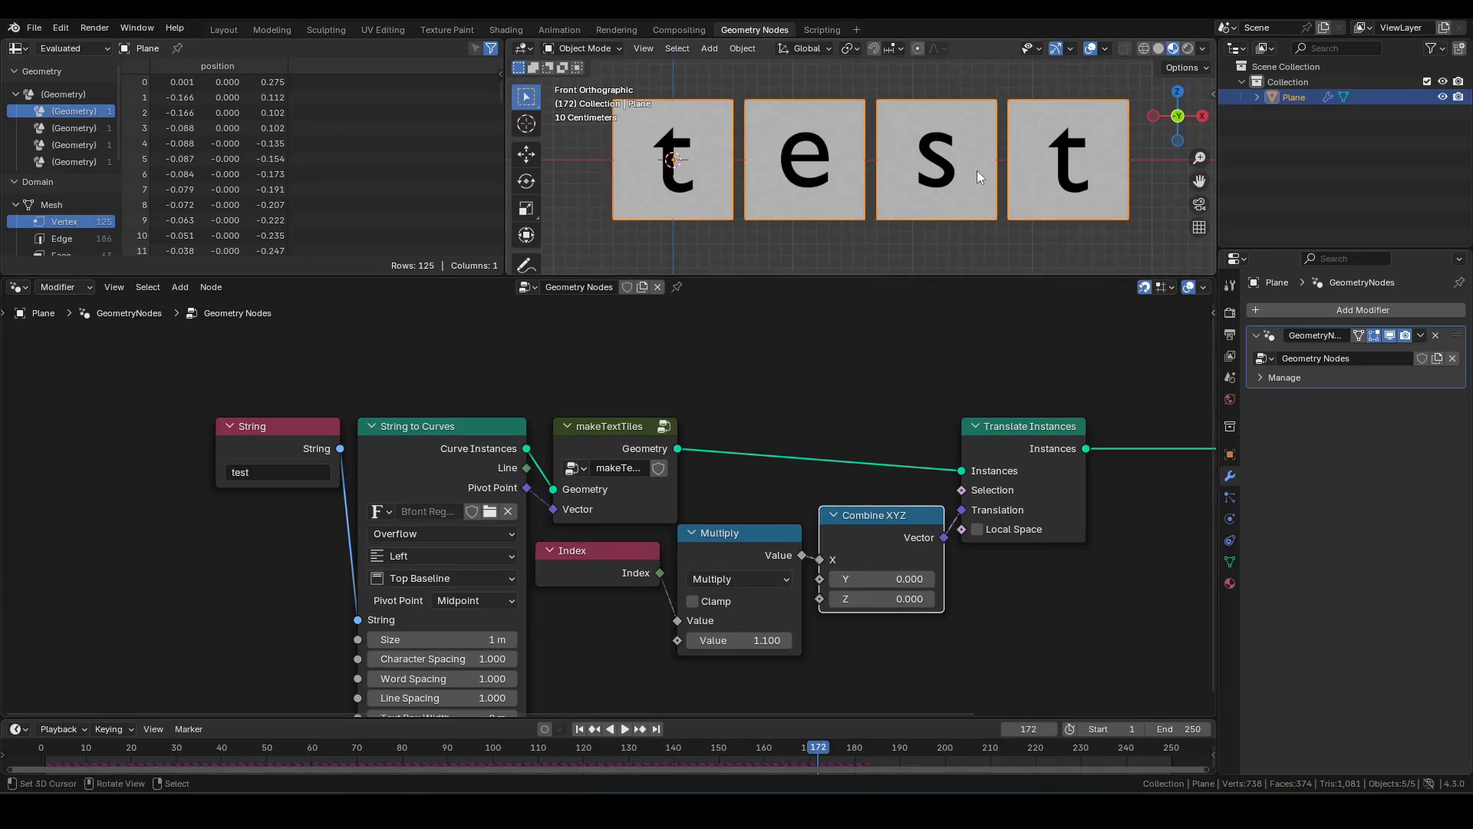
pyautogui.moveTo(978, 170); pyautogui.dragTo(947, 164, button='middle')
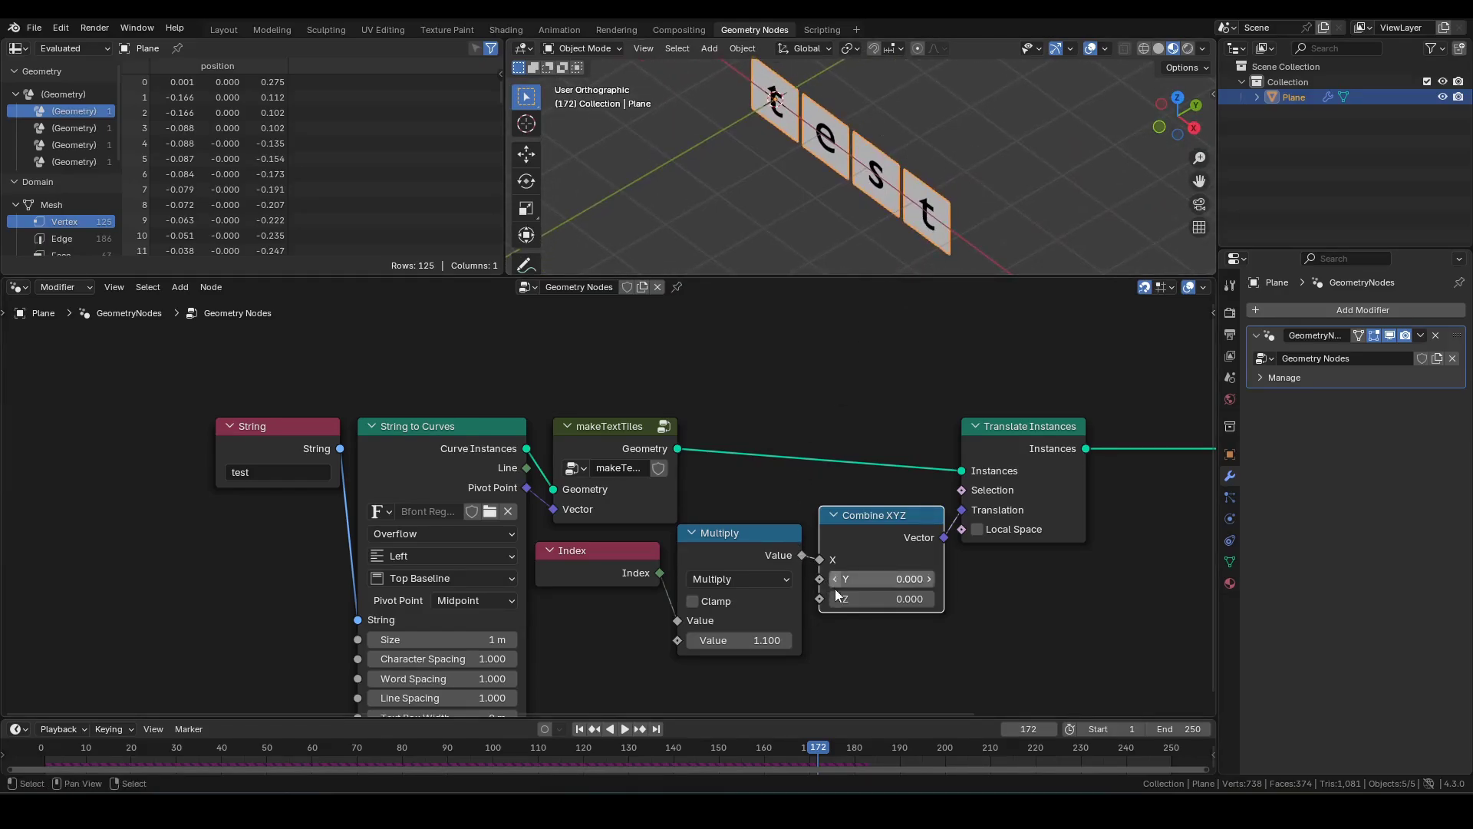
pyautogui.moveTo(802, 555); pyautogui.dragTo(819, 578)
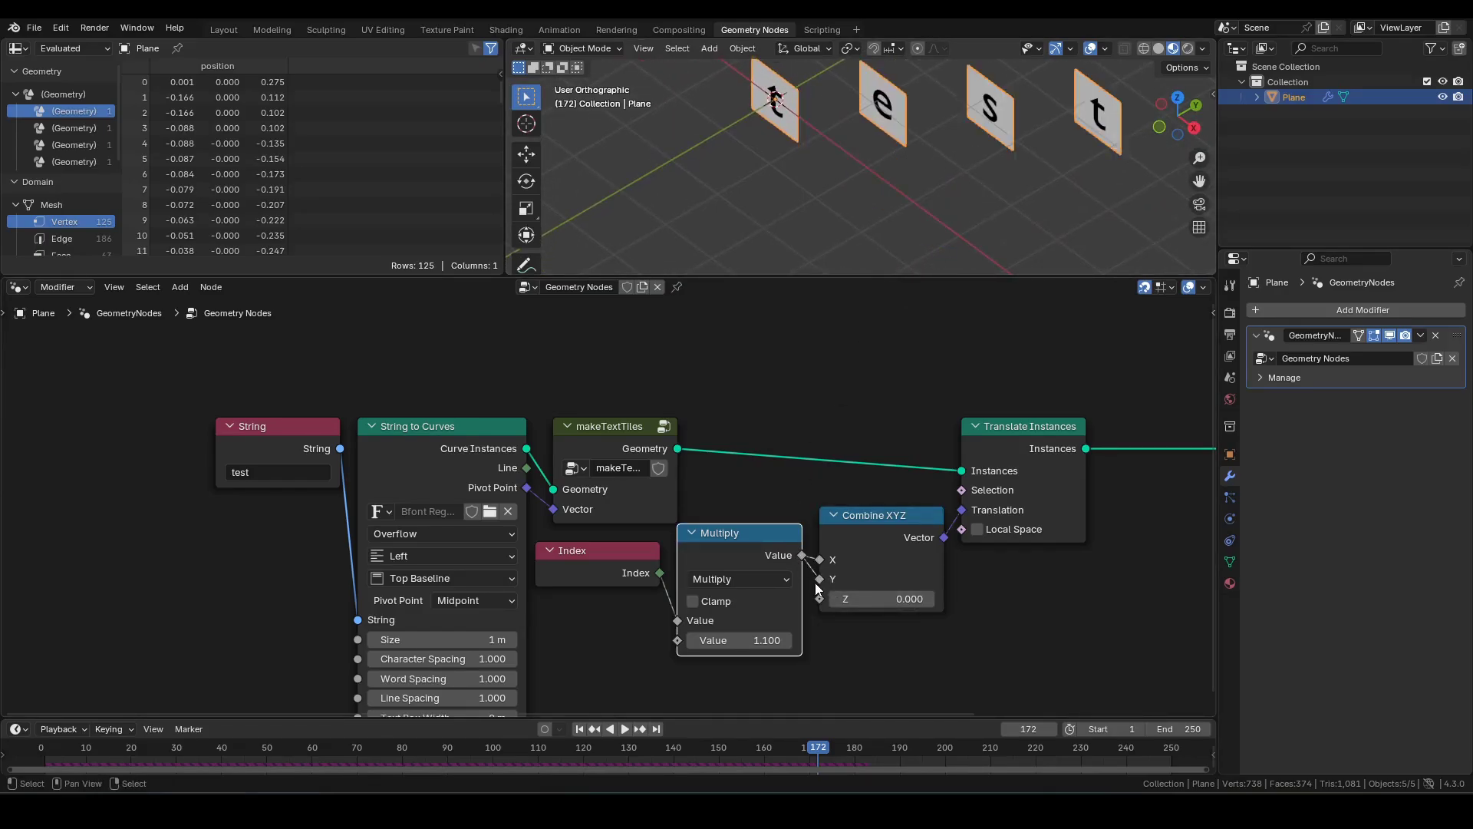
pyautogui.moveTo(953, 182); pyautogui.dragTo(913, 215, button='middle')
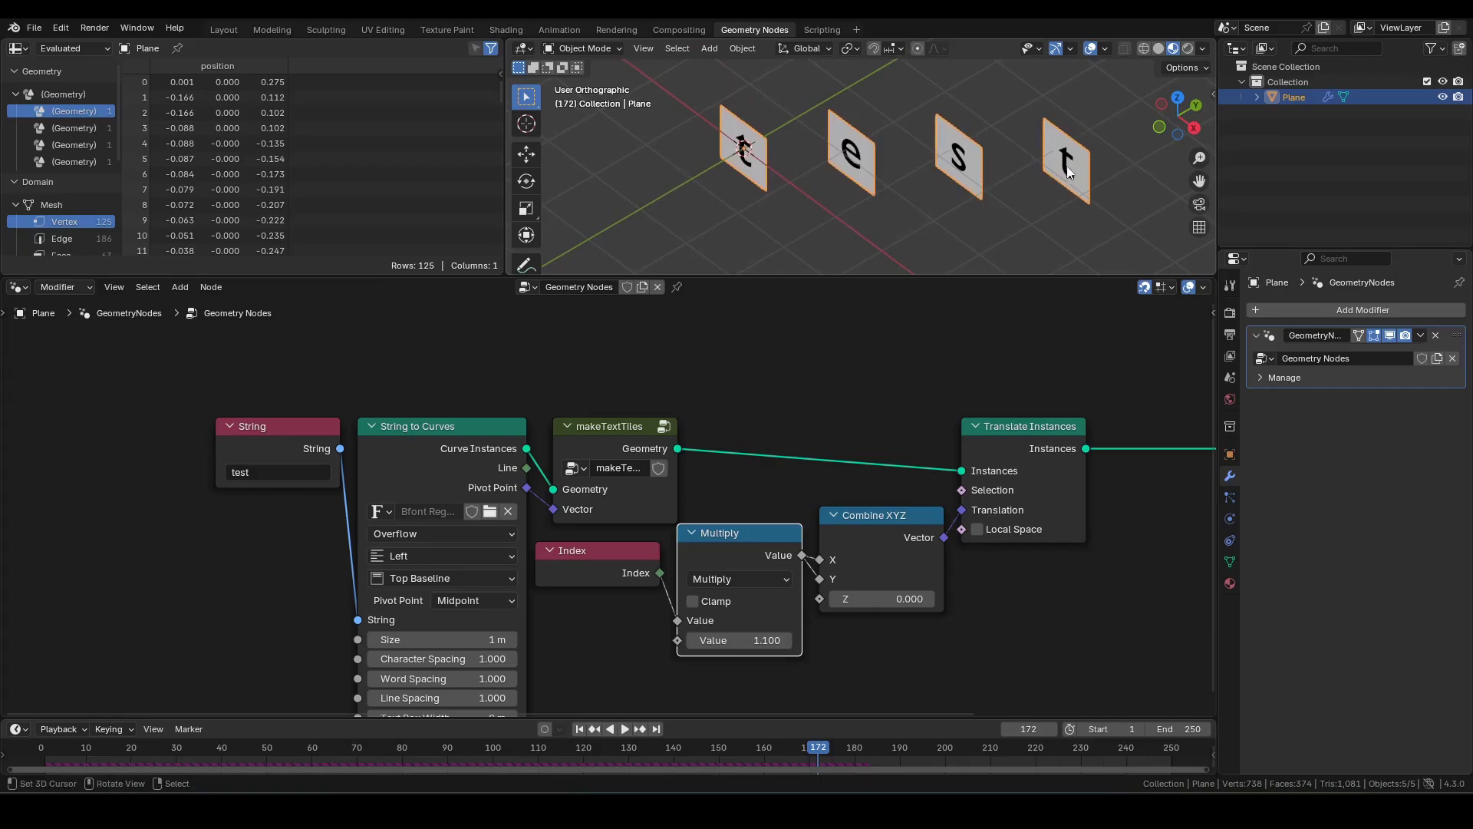
pyautogui.press('KP_1')
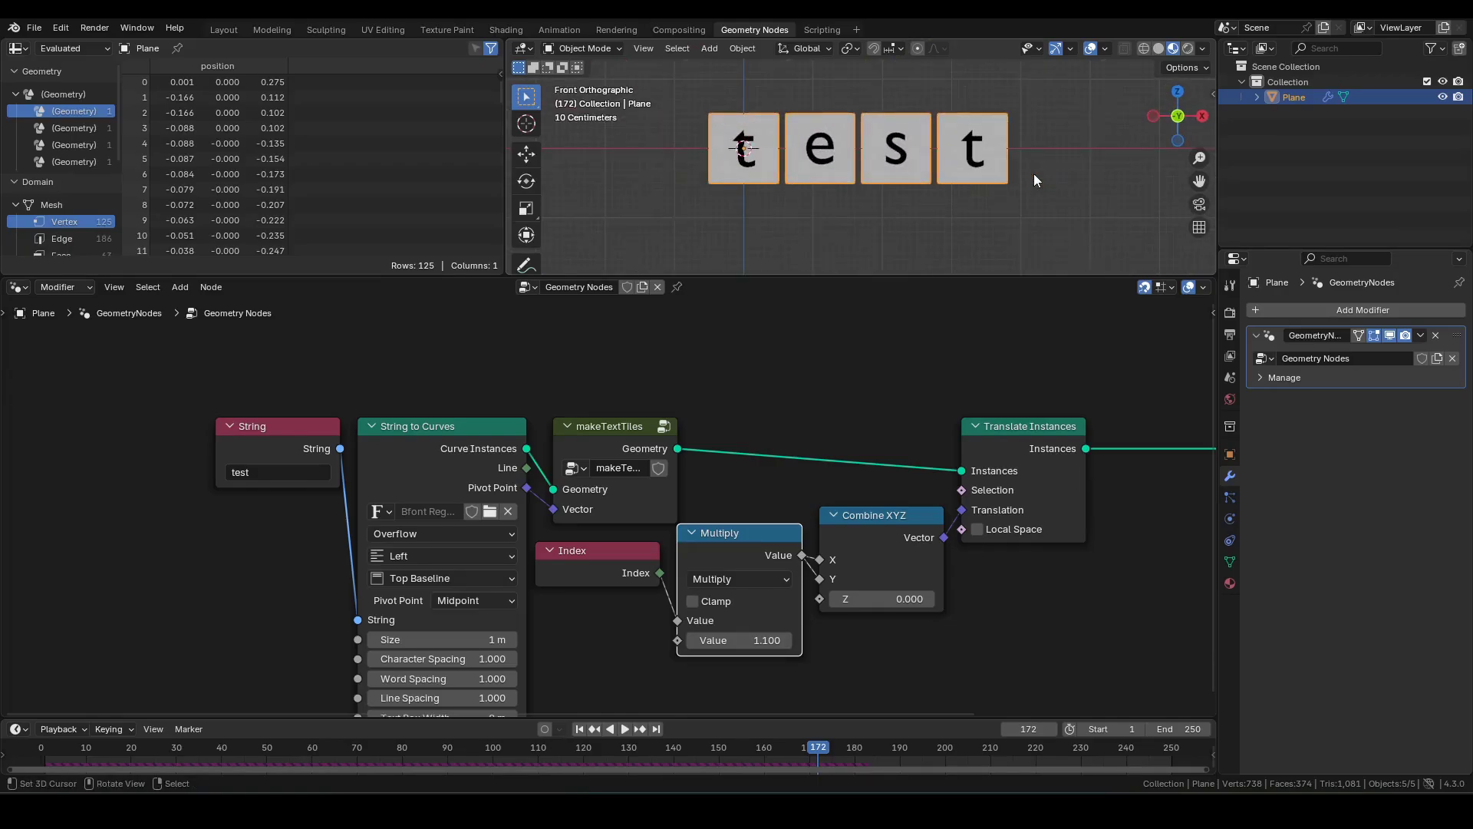
pyautogui.scroll(2, 1035, 184)
pyautogui.hotkey('ctrl', 'space')
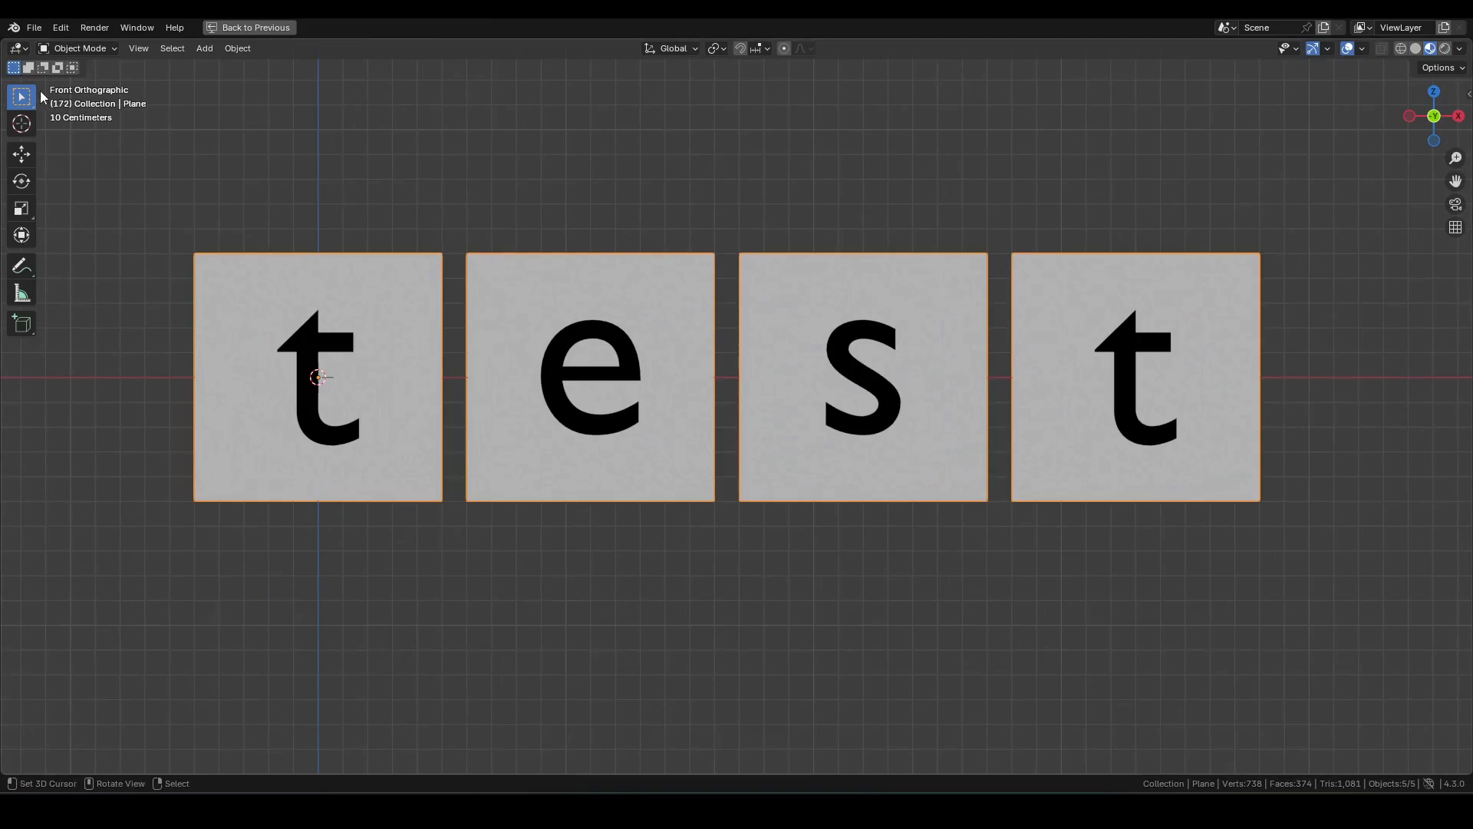
pyautogui.keyDown('shift'); pyautogui.moveTo(513, 342); pyautogui.dragTo(577, 379, button='middle'); pyautogui.keyUp('shift')
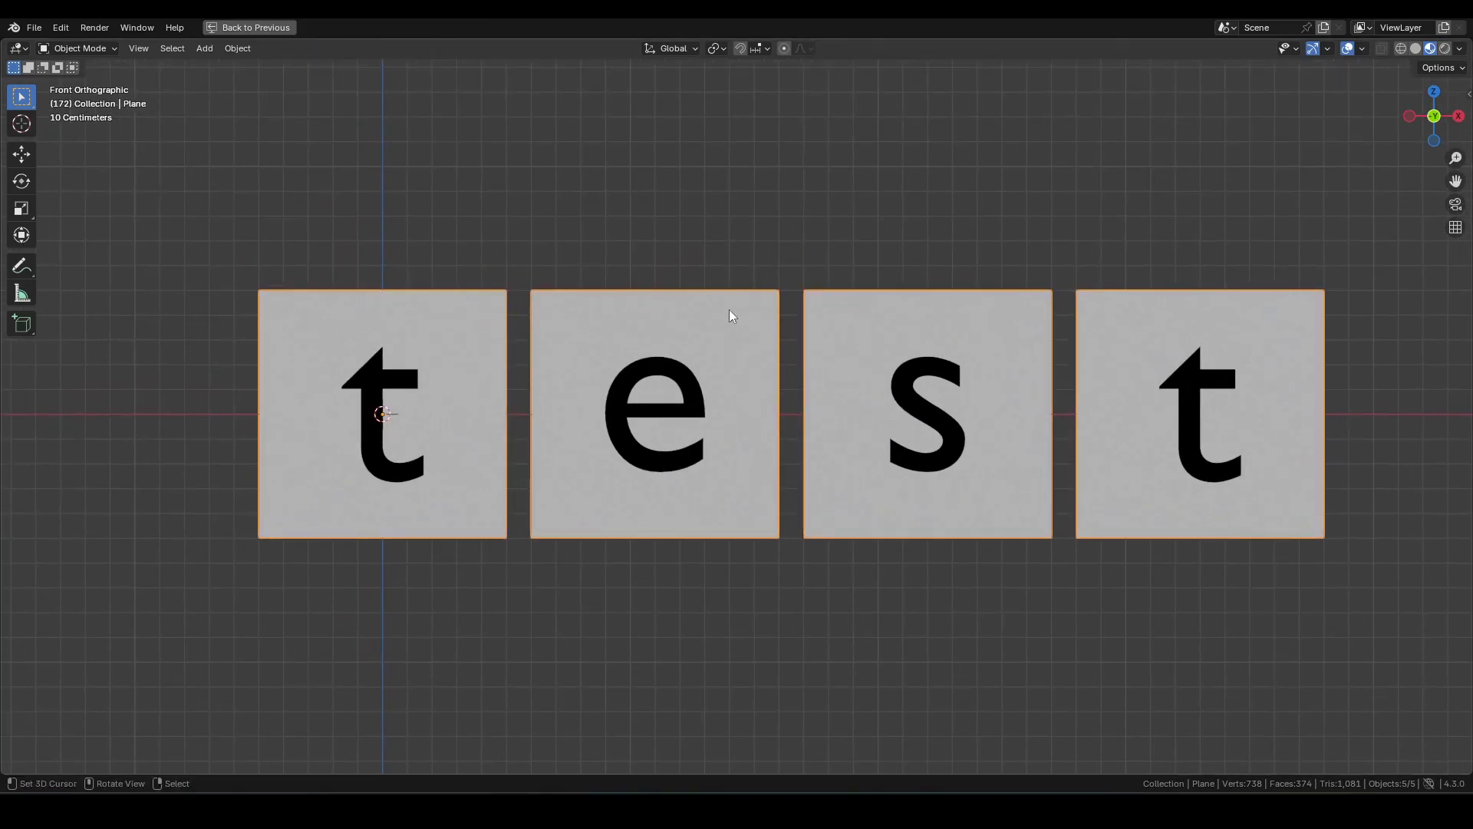
pyautogui.hotkey('ctrl', 'space')
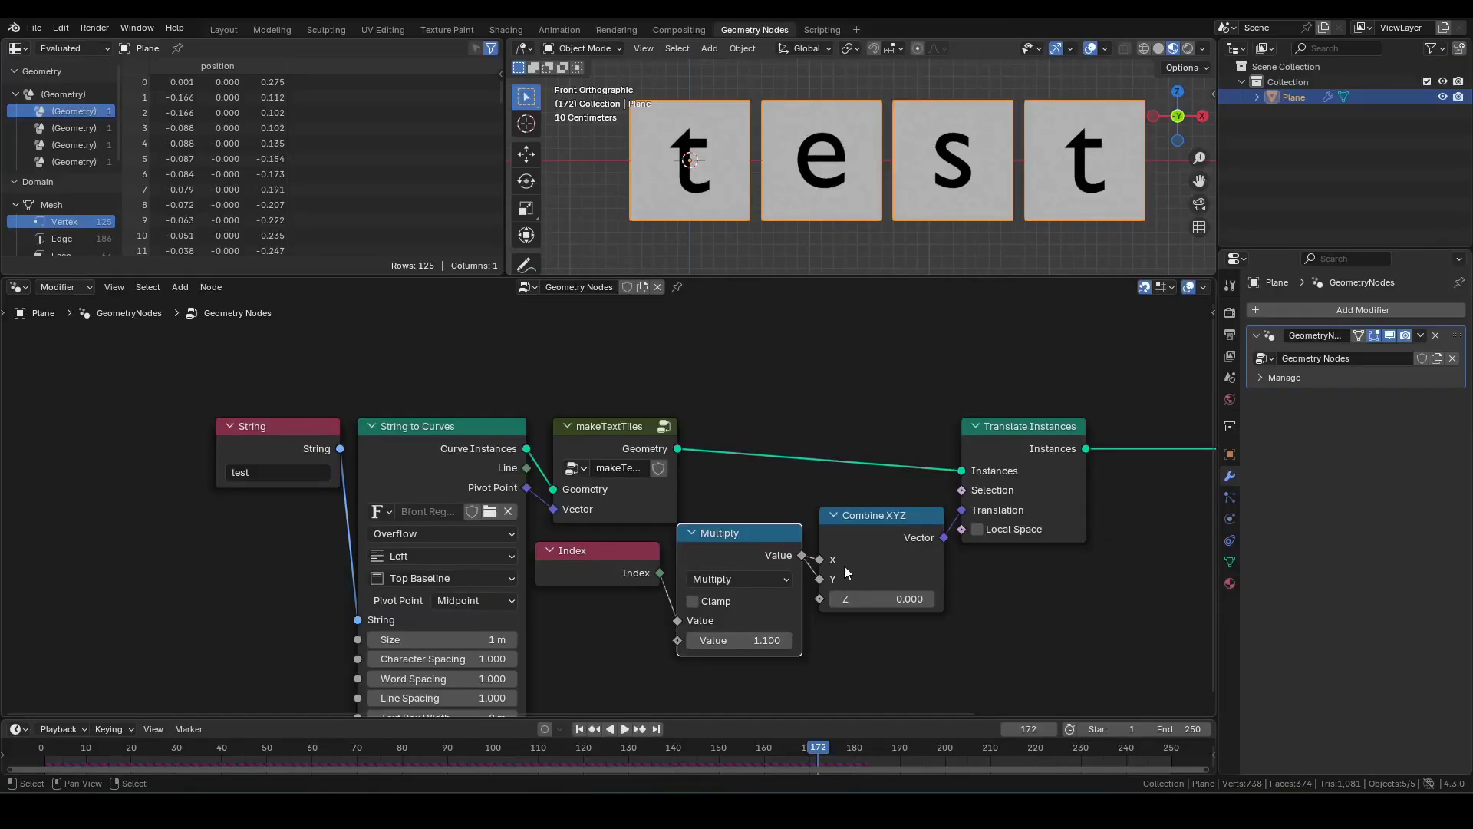
# Step: Stack Combine XYZ, Multiply and Index beneath Translate Instances, and move the stack right beside makeTextTiles
pyautogui.moveTo(892, 531); pyautogui.dragTo(1033, 588)
pyautogui.moveTo(755, 540); pyautogui.dragTo(1039, 613)
pyautogui.scroll(-2, 767, 564)
pyautogui.moveTo(583, 502); pyautogui.dragTo(894, 676)
pyautogui.moveTo(988, 689); pyautogui.dragTo(802, 317)
pyautogui.moveTo(882, 377); pyautogui.dragTo(687, 377)
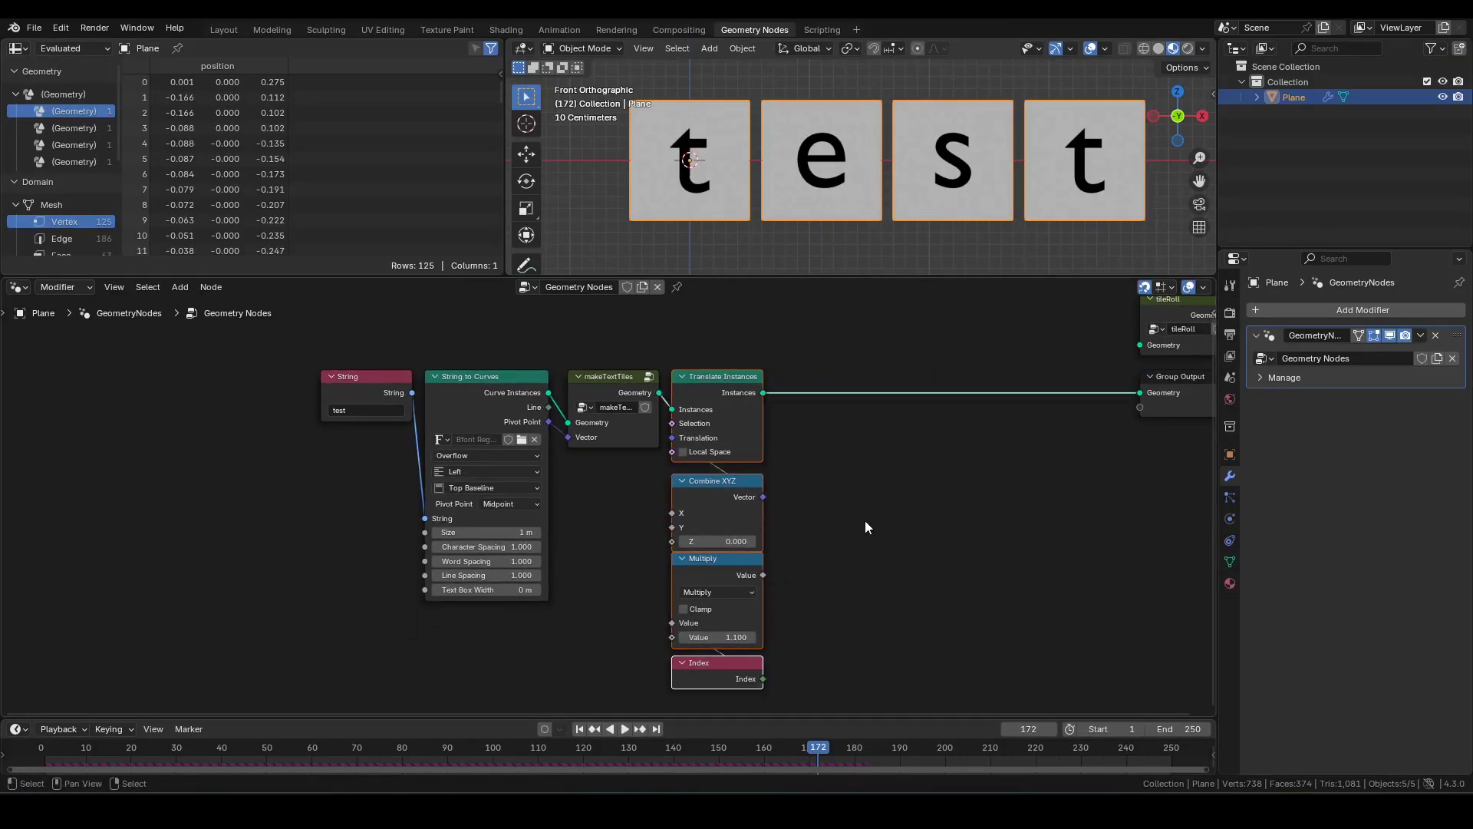
pyautogui.moveTo(890, 479); pyautogui.dragTo(779, 490, button='middle')
# Step: Insert a Store Named Attribute node between Translate Instances and Group Output
pyautogui.click(779, 489)
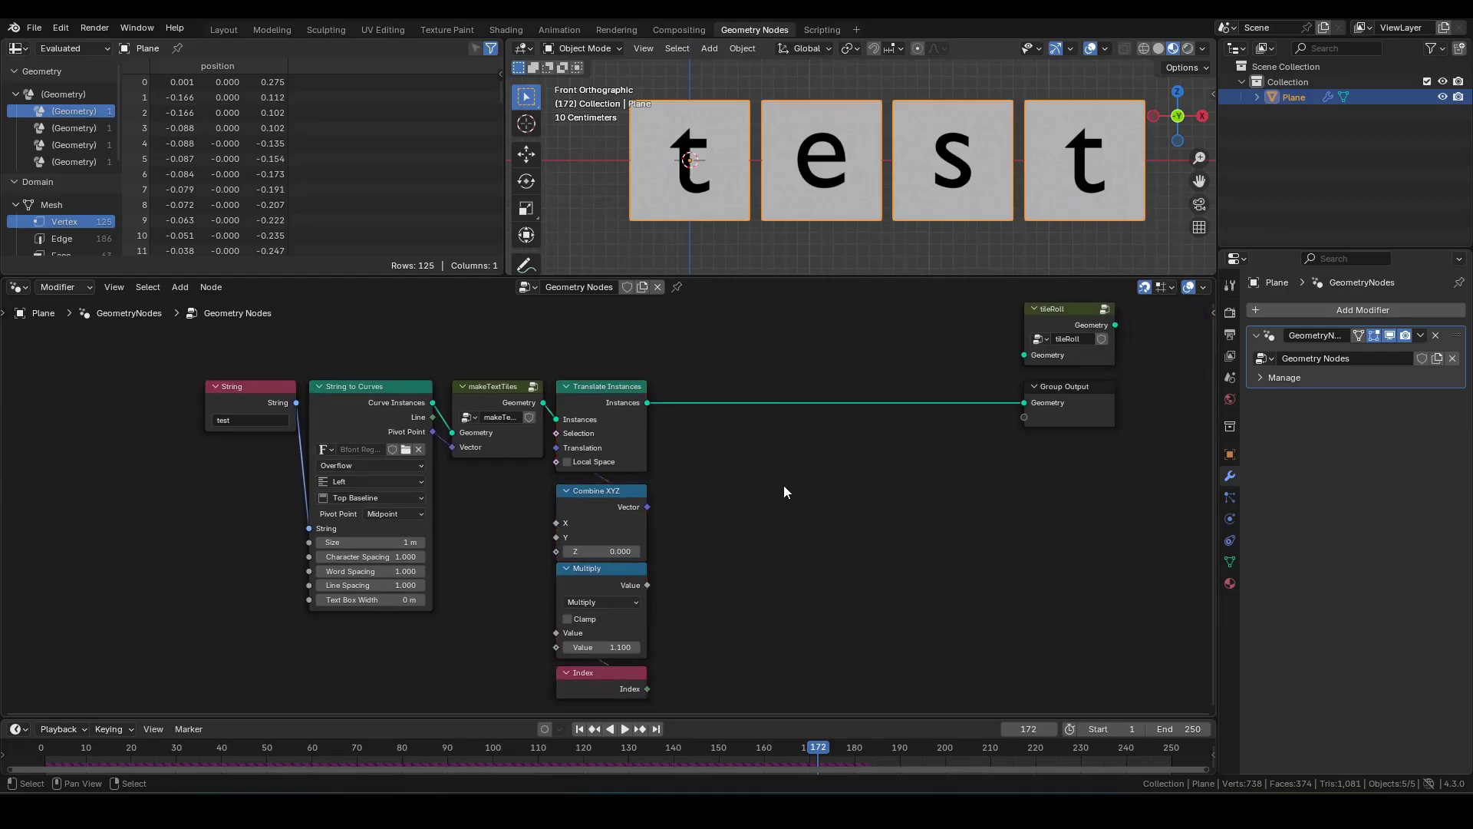
pyautogui.hotkey('shift', 'a')
pyautogui.write('store')
pyautogui.press('Return')
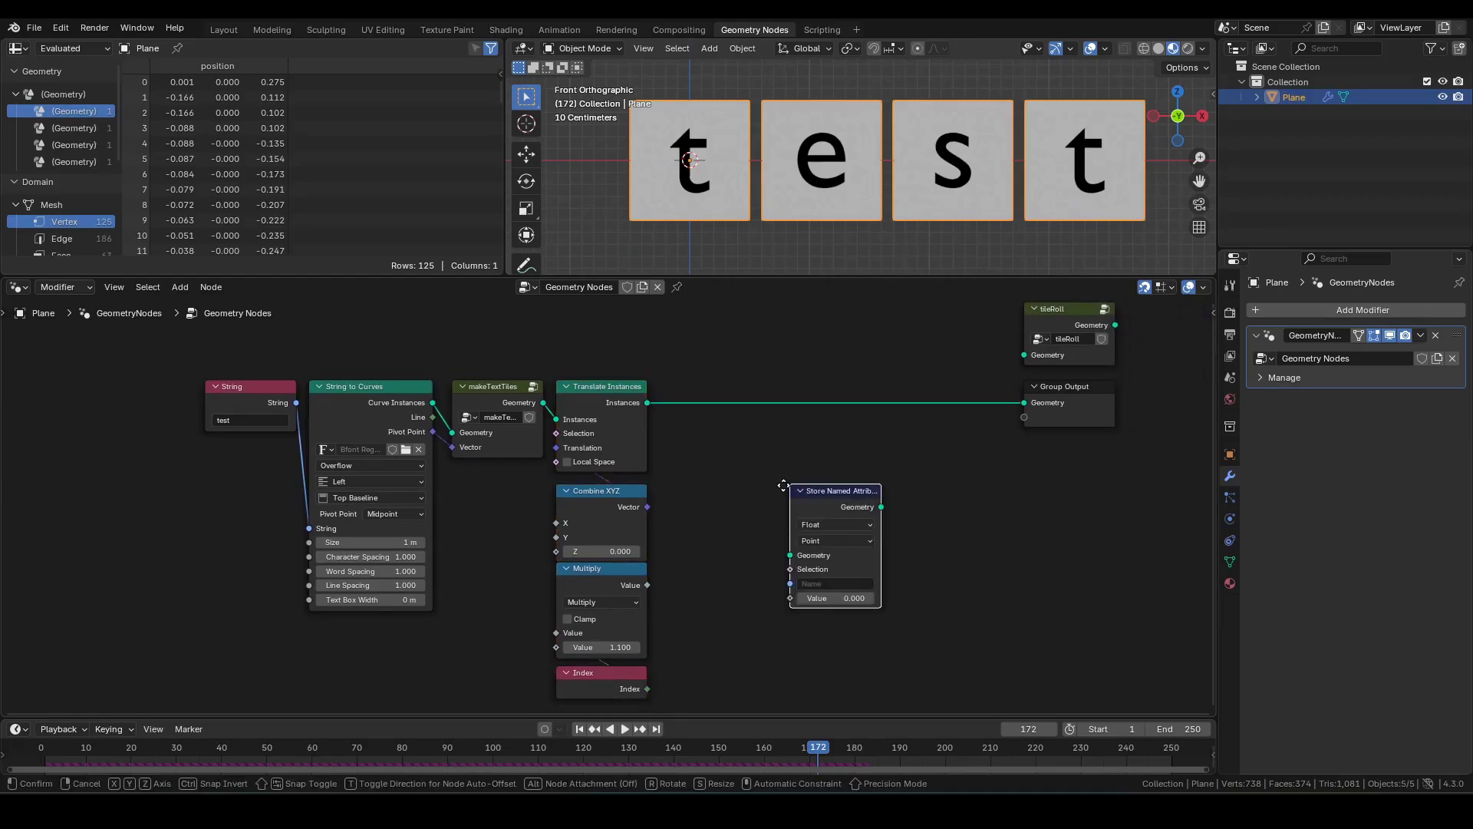
pyautogui.click(718, 382)
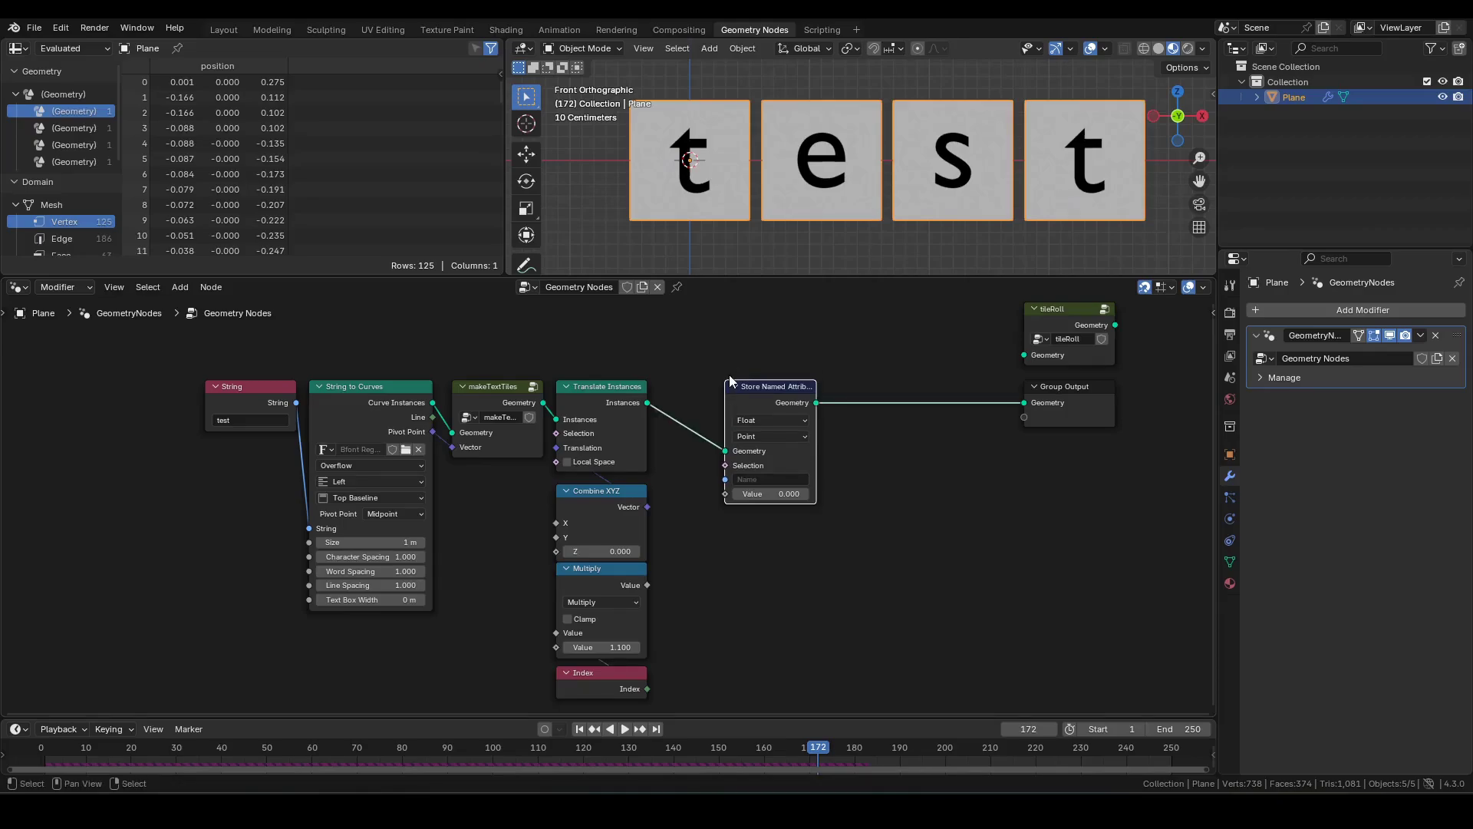
# Step: Set the Store Named Attribute node to the Vector type on the Instance domain, with the attribute name posF
pyautogui.scroll(2, 822, 371)
pyautogui.click(822, 372)
pyautogui.click(836, 467)
pyautogui.click(833, 394)
pyautogui.click(836, 559)
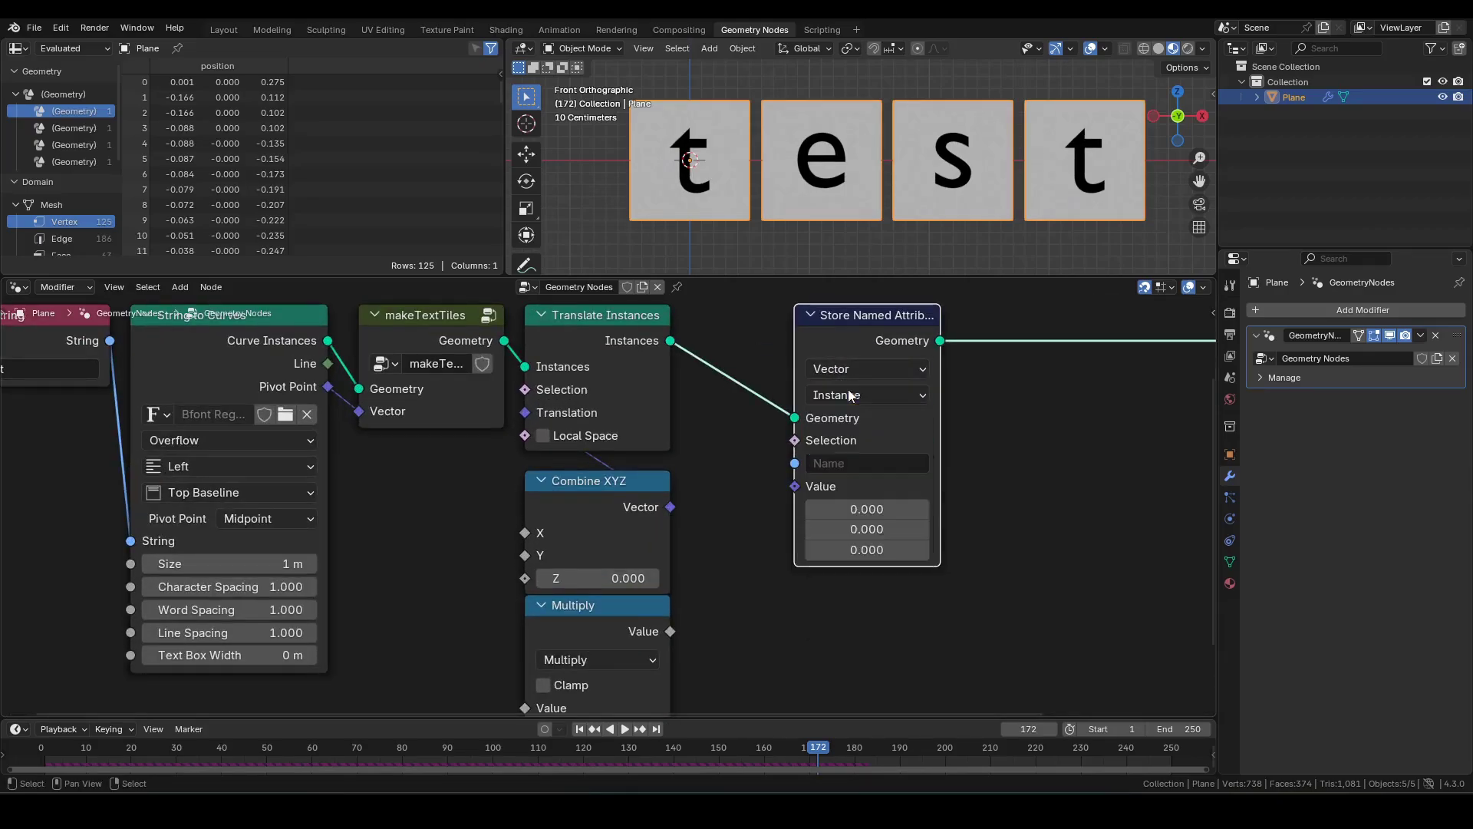
pyautogui.click(875, 461)
pyautogui.write('posF')
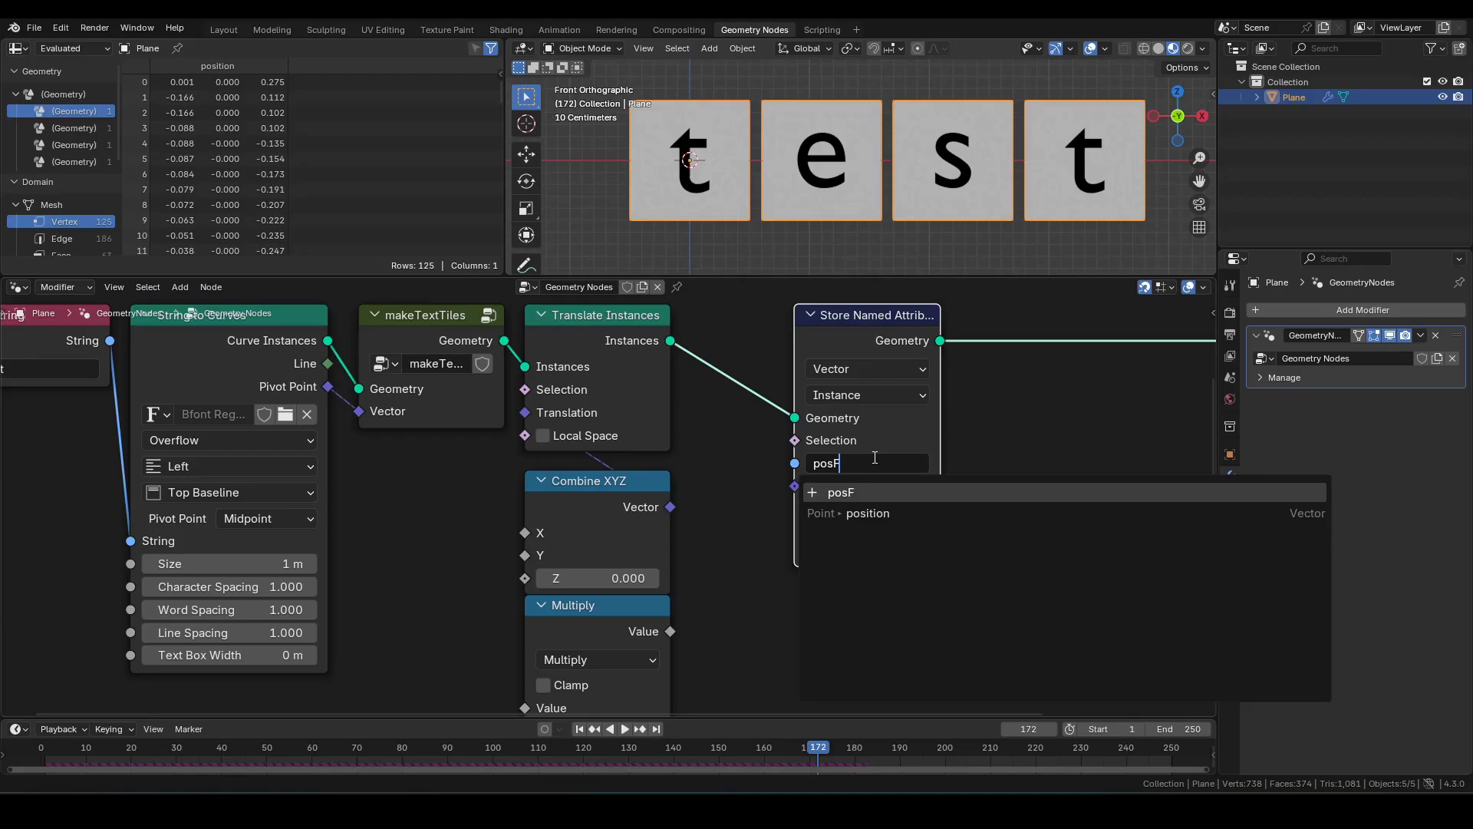
pyautogui.press('Return')
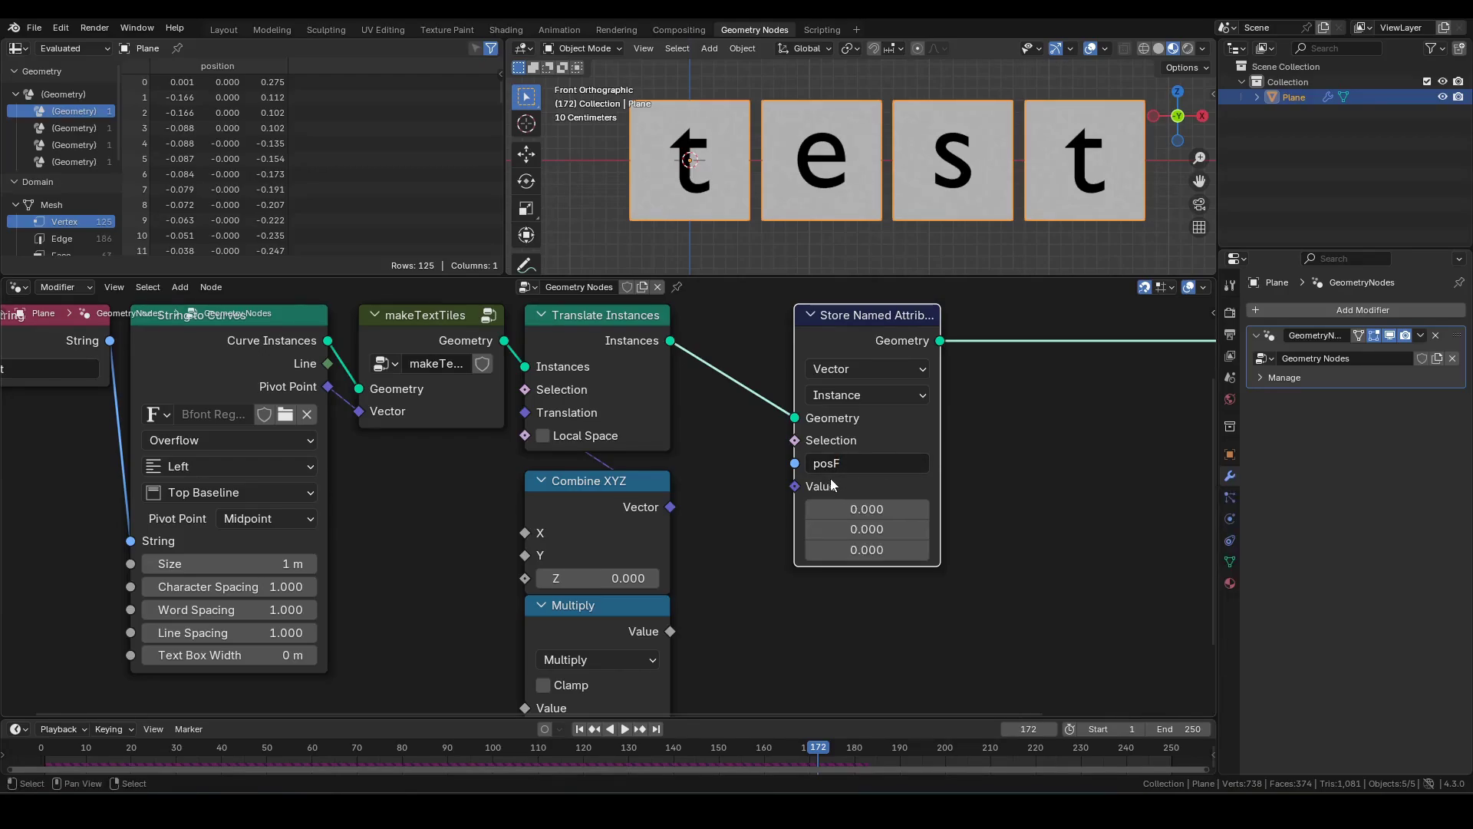
# Step: Feed a new Position node into Store Named Attribute's Value, stack it underneath, and move both beside Translate Instances
pyautogui.moveTo(795, 487); pyautogui.dragTo(731, 590)
pyautogui.write('pos')
pyautogui.press('Return')
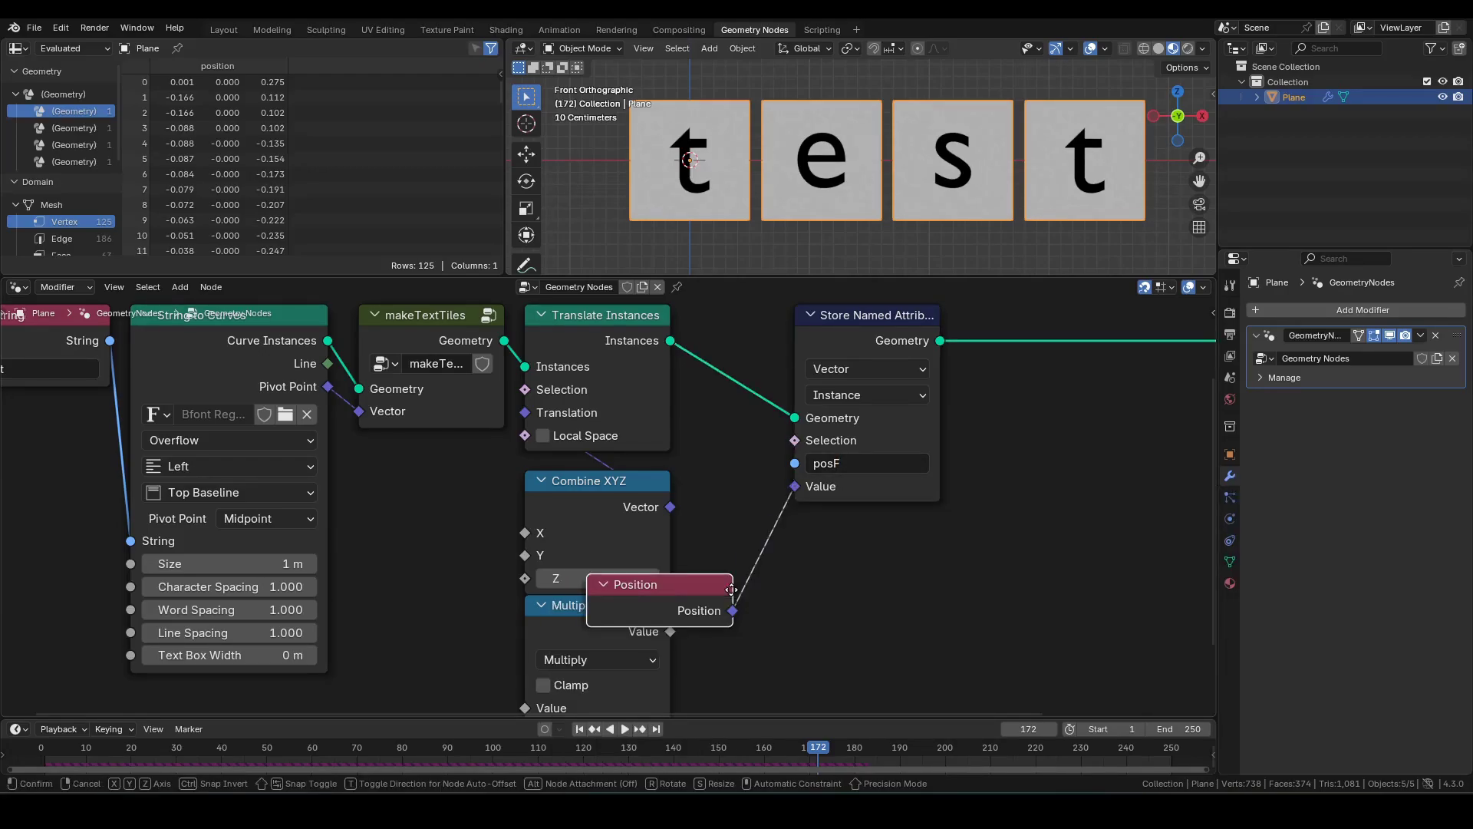
pyautogui.click(936, 531)
pyautogui.moveTo(976, 612); pyautogui.dragTo(785, 311)
pyautogui.press('g')
pyautogui.press('x')
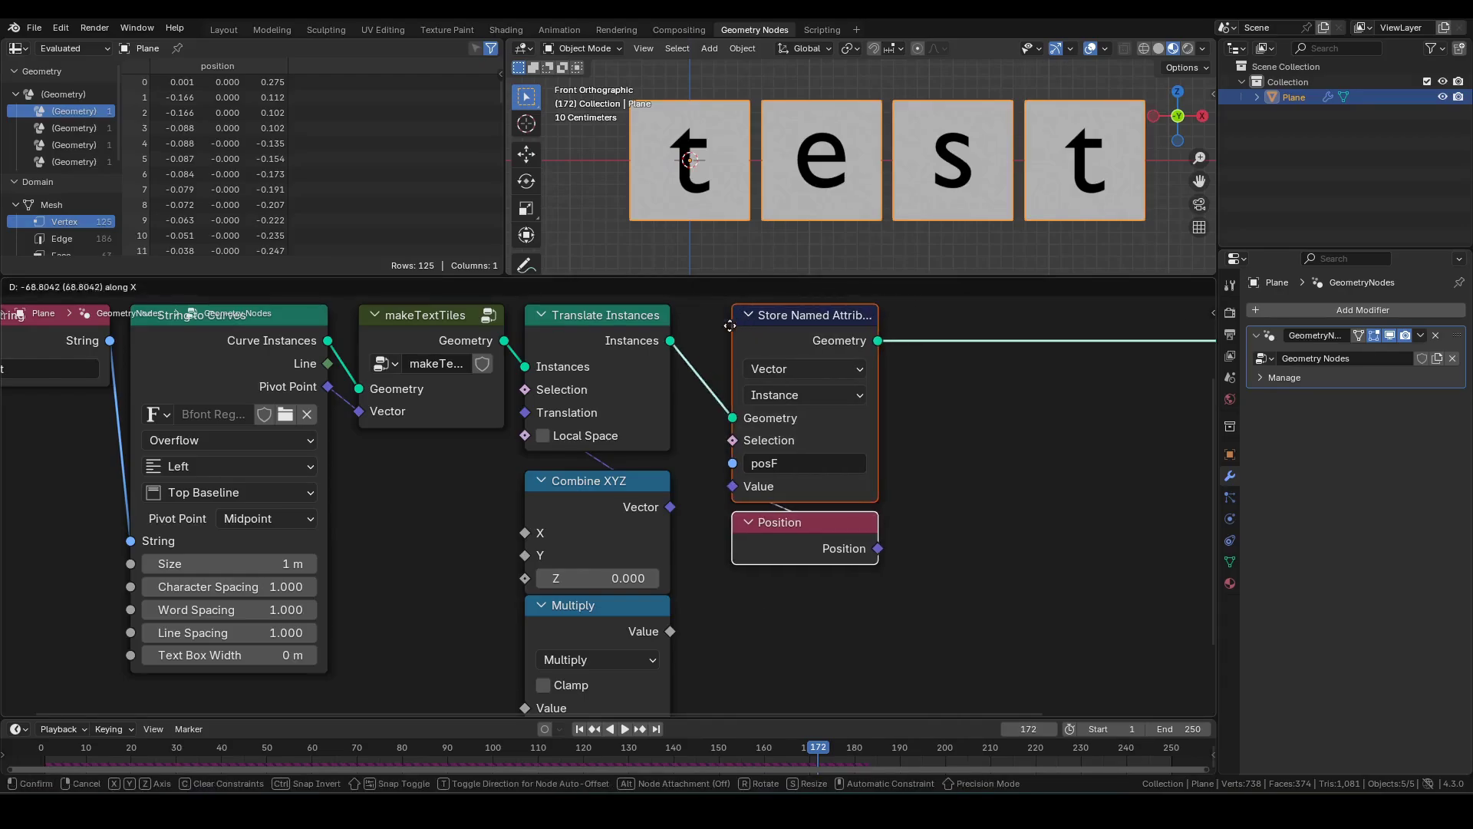
pyautogui.click(691, 328)
# Step: Insert the tileRoll group node between Store Named Attribute and Group Output
pyautogui.scroll(-4, 1074, 396)
pyautogui.moveTo(1162, 377); pyautogui.dragTo(750, 504, button='middle')
pyautogui.moveTo(863, 377); pyautogui.dragTo(559, 470)
pyautogui.moveTo(778, 394); pyautogui.dragTo(668, 393, button='middle')
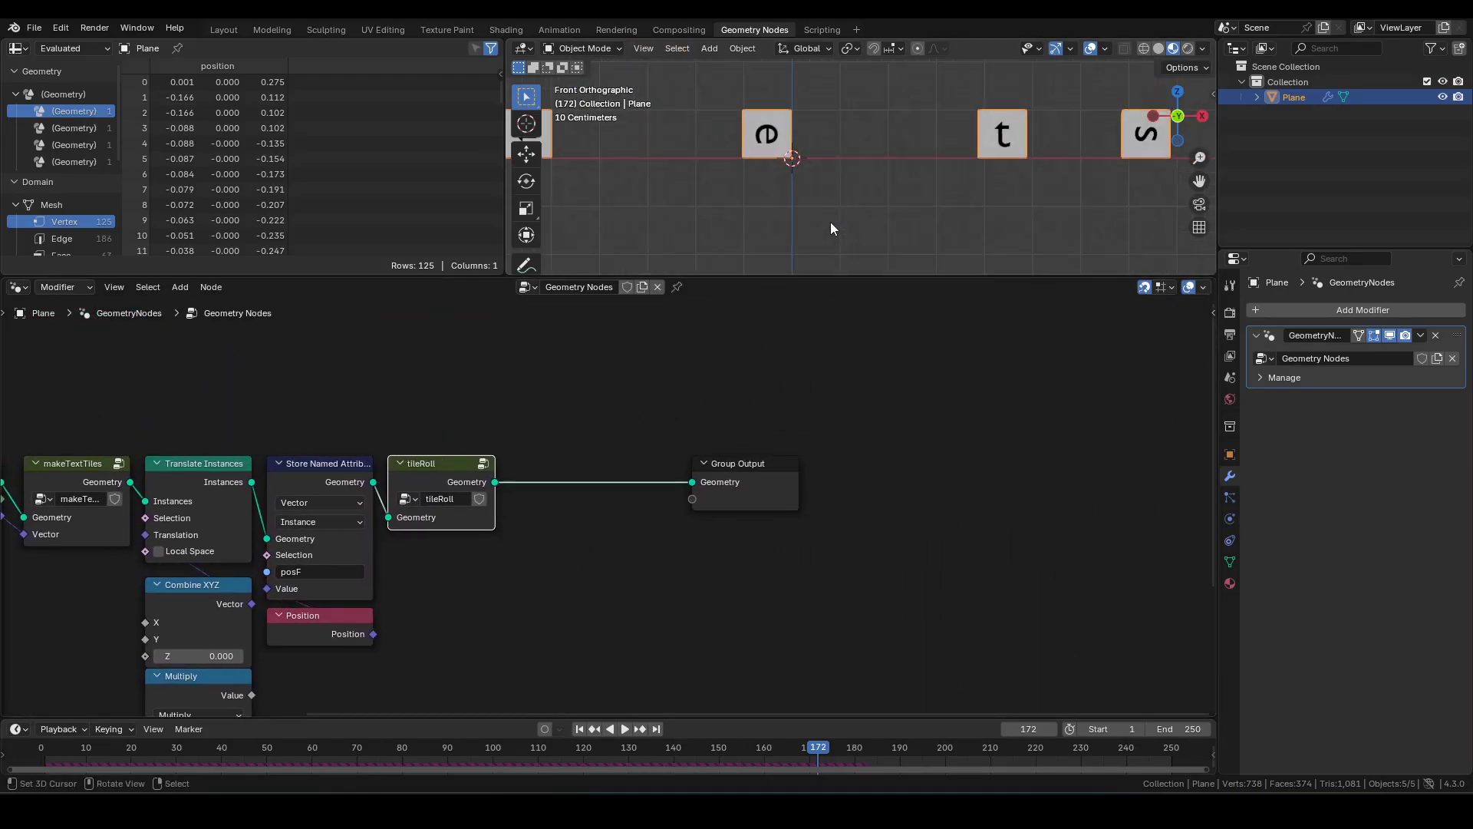
# Step: Play the tile simulation from the first frame and shift Group Output along X farther from tileRoll
pyautogui.scroll(-2, 825, 226)
pyautogui.hotkey('shift', 'Left')
pyautogui.keyDown('shift'); pyautogui.moveTo(906, 149); pyautogui.dragTo(872, 224, button='middle'); pyautogui.keyUp('shift')
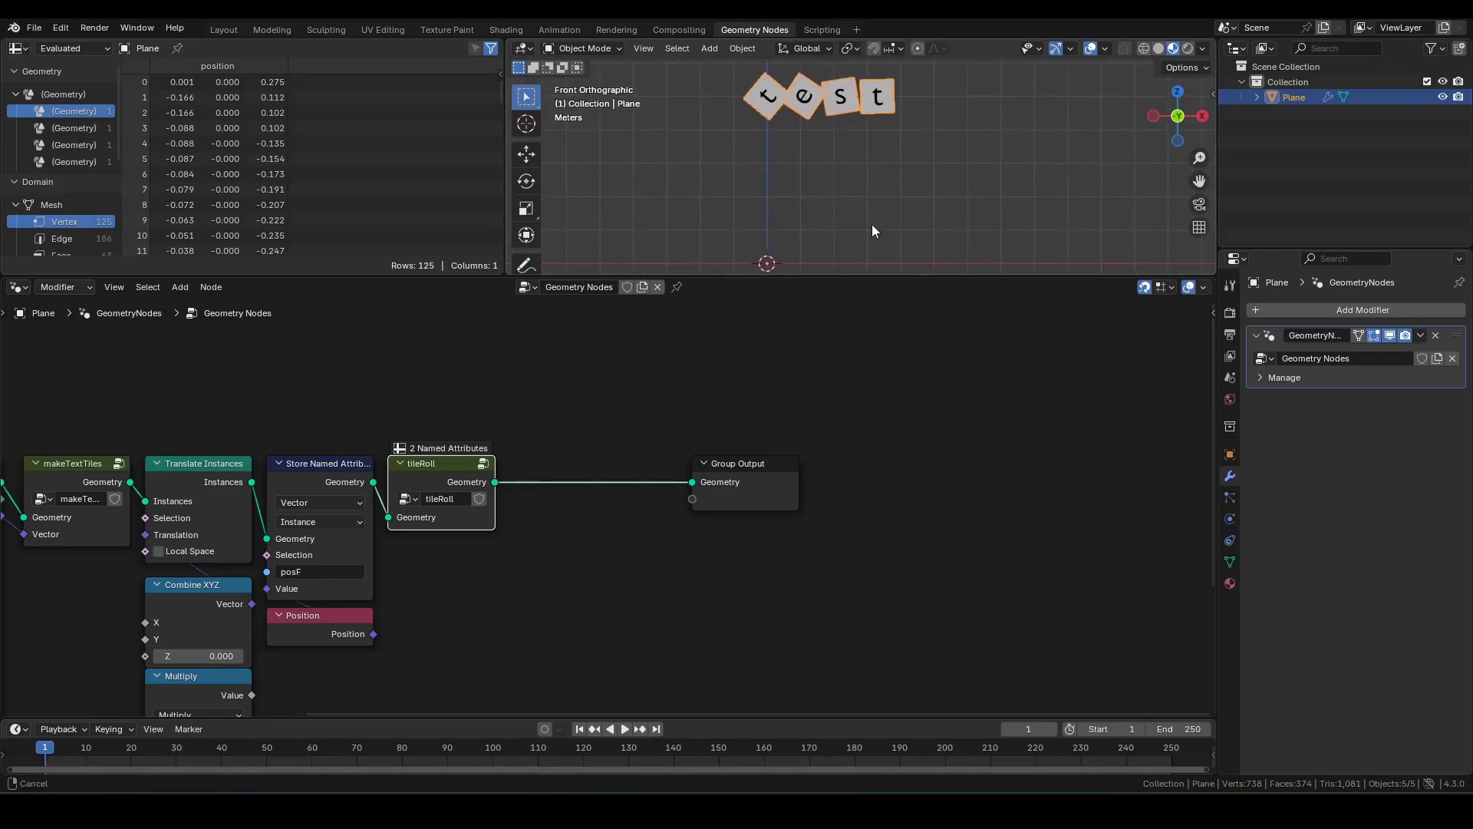
pyautogui.press('space')
pyautogui.moveTo(619, 439); pyautogui.dragTo(781, 545)
pyautogui.press('g')
pyautogui.press('x')
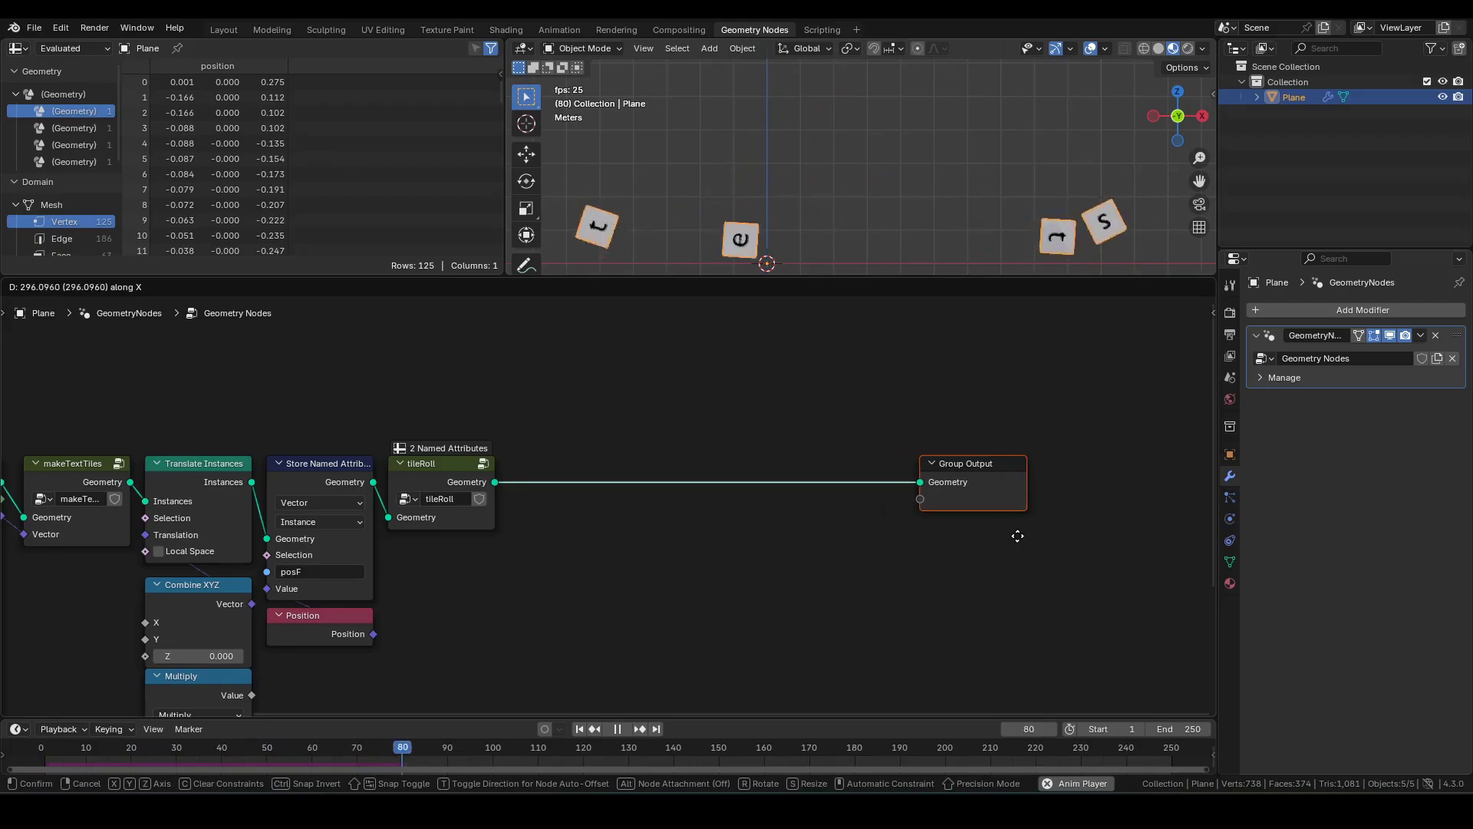
pyautogui.click(1018, 536)
pyautogui.press('space')
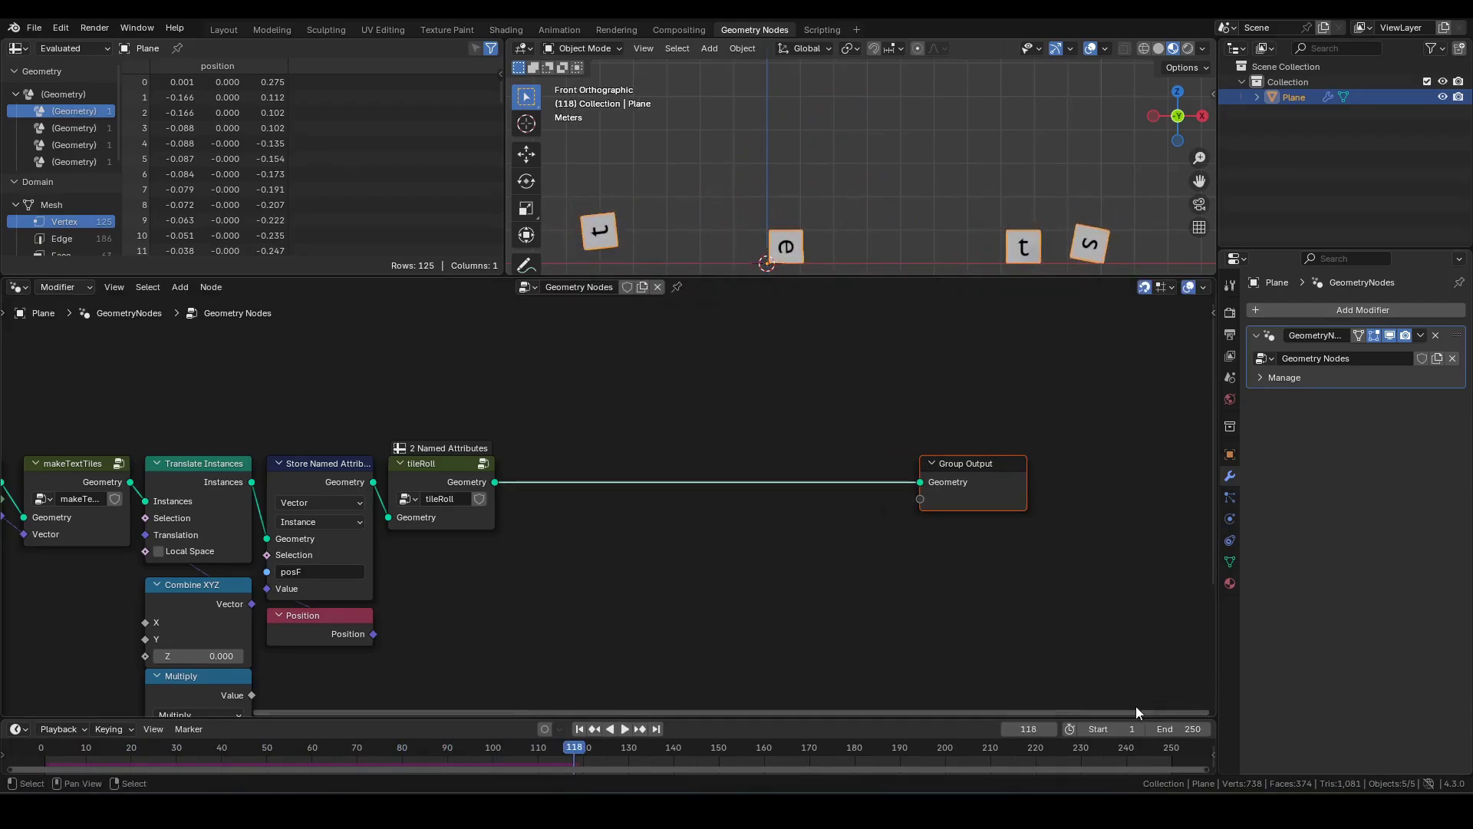
# Step: Set the timeline's end frame to 200
pyautogui.click(1181, 729)
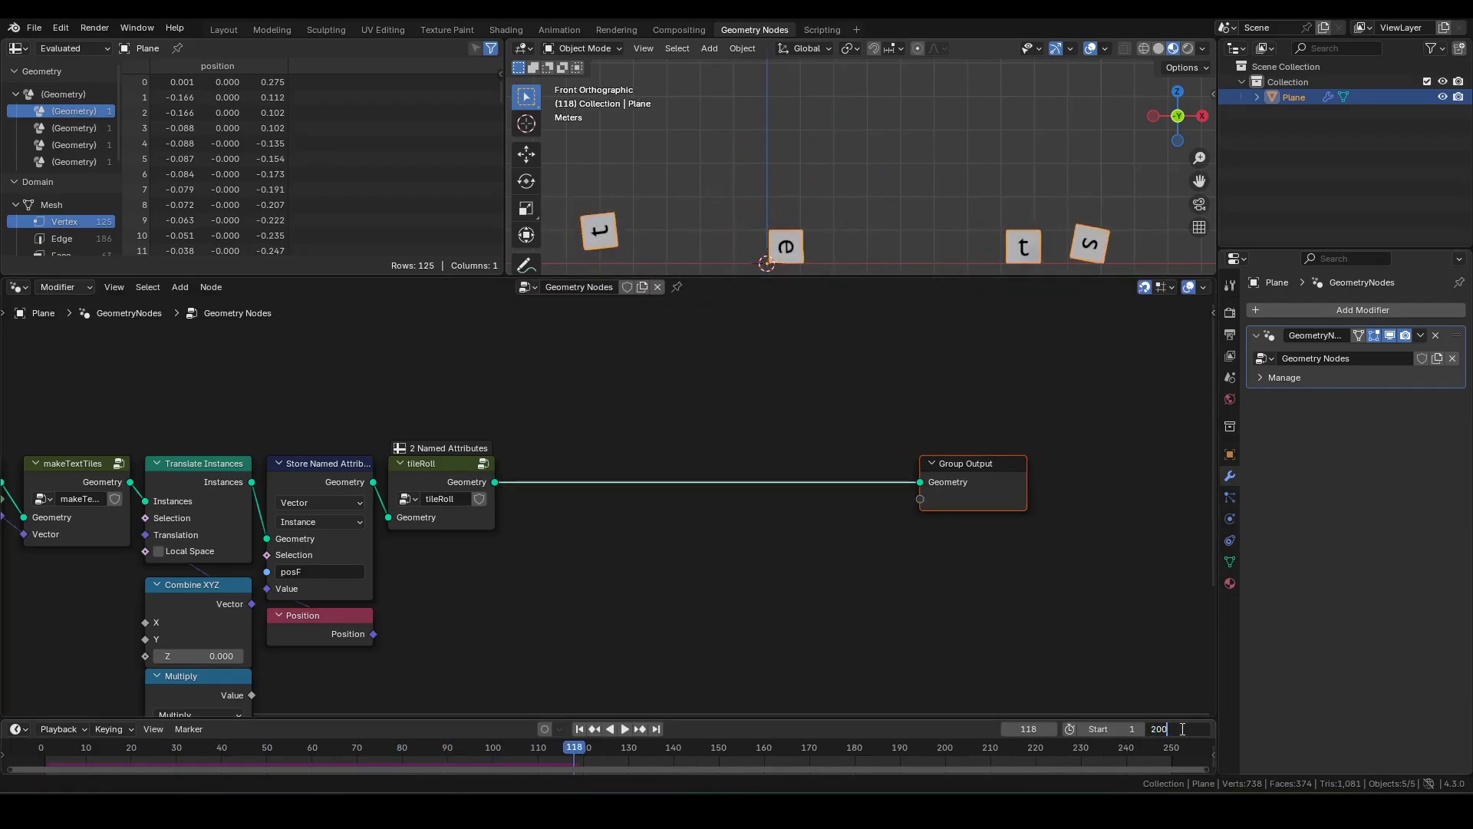
pyautogui.write('200')
pyautogui.press('Return')
# Step: Replay the simulation from the first frame and go to the last frame of the timeline
pyautogui.hotkey('shift', 'Left')
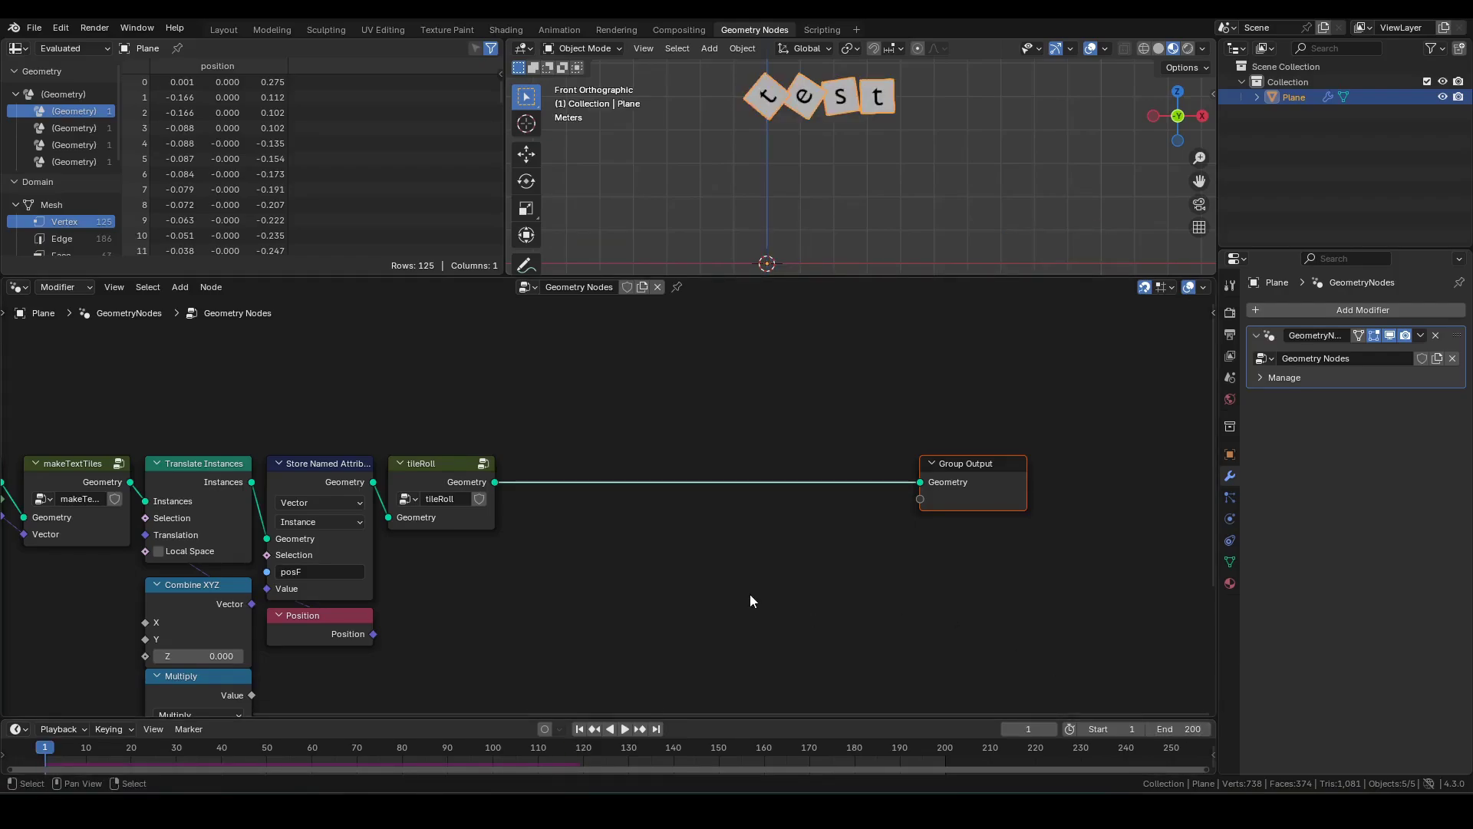
pyautogui.press('space')
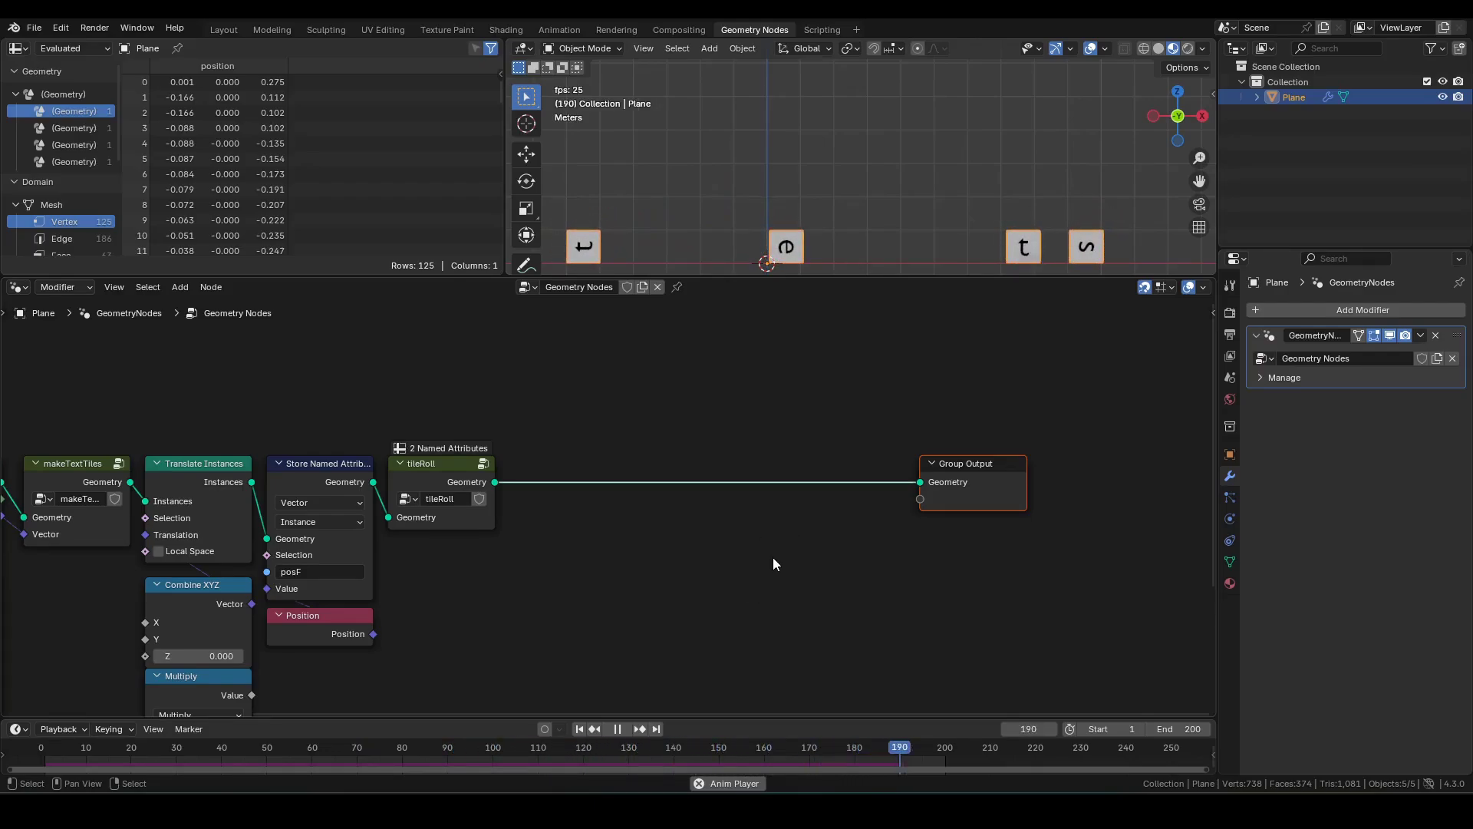
pyautogui.press('space')
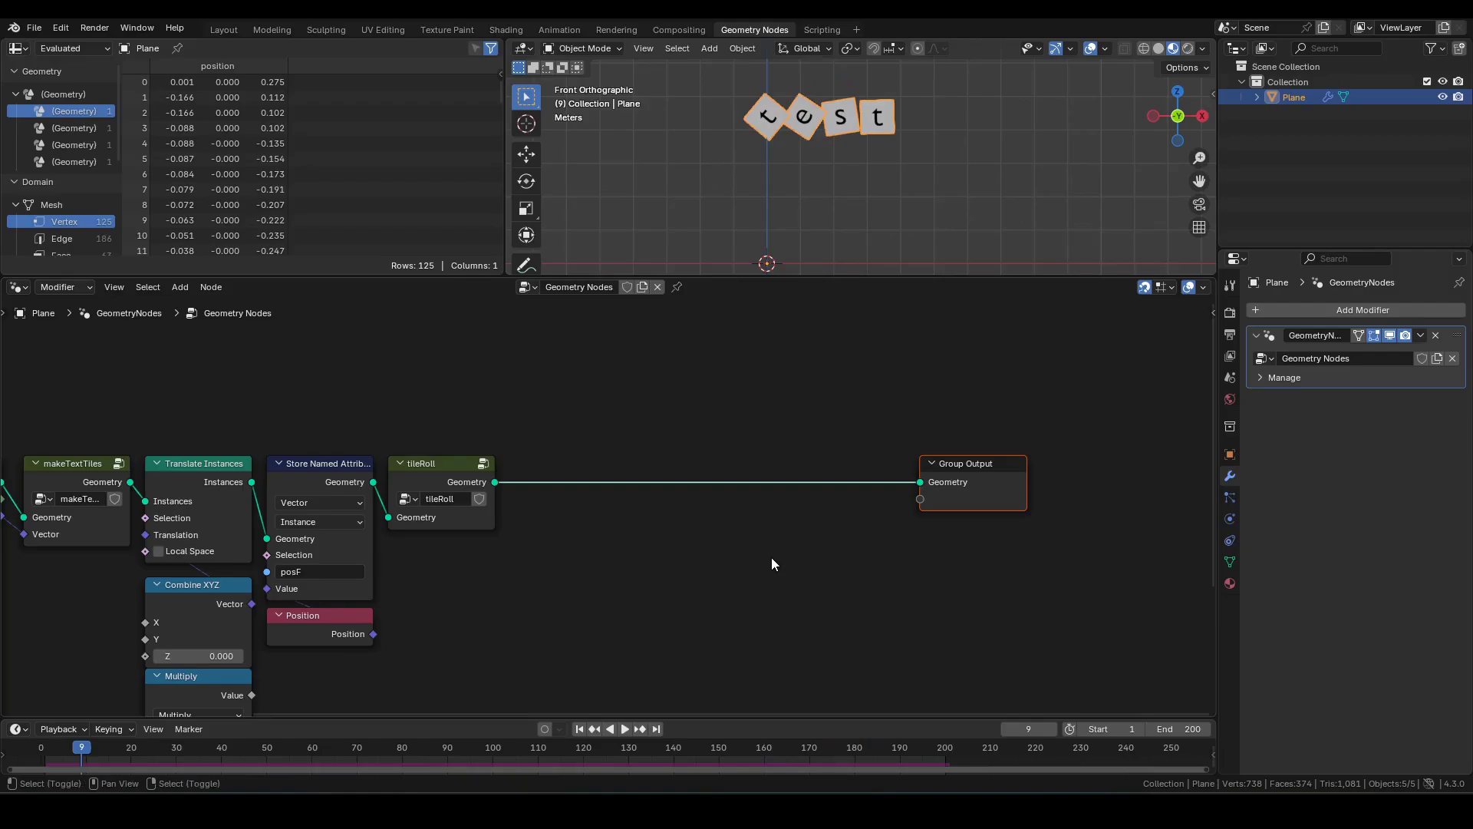
pyautogui.hotkey('shift', 'Right')
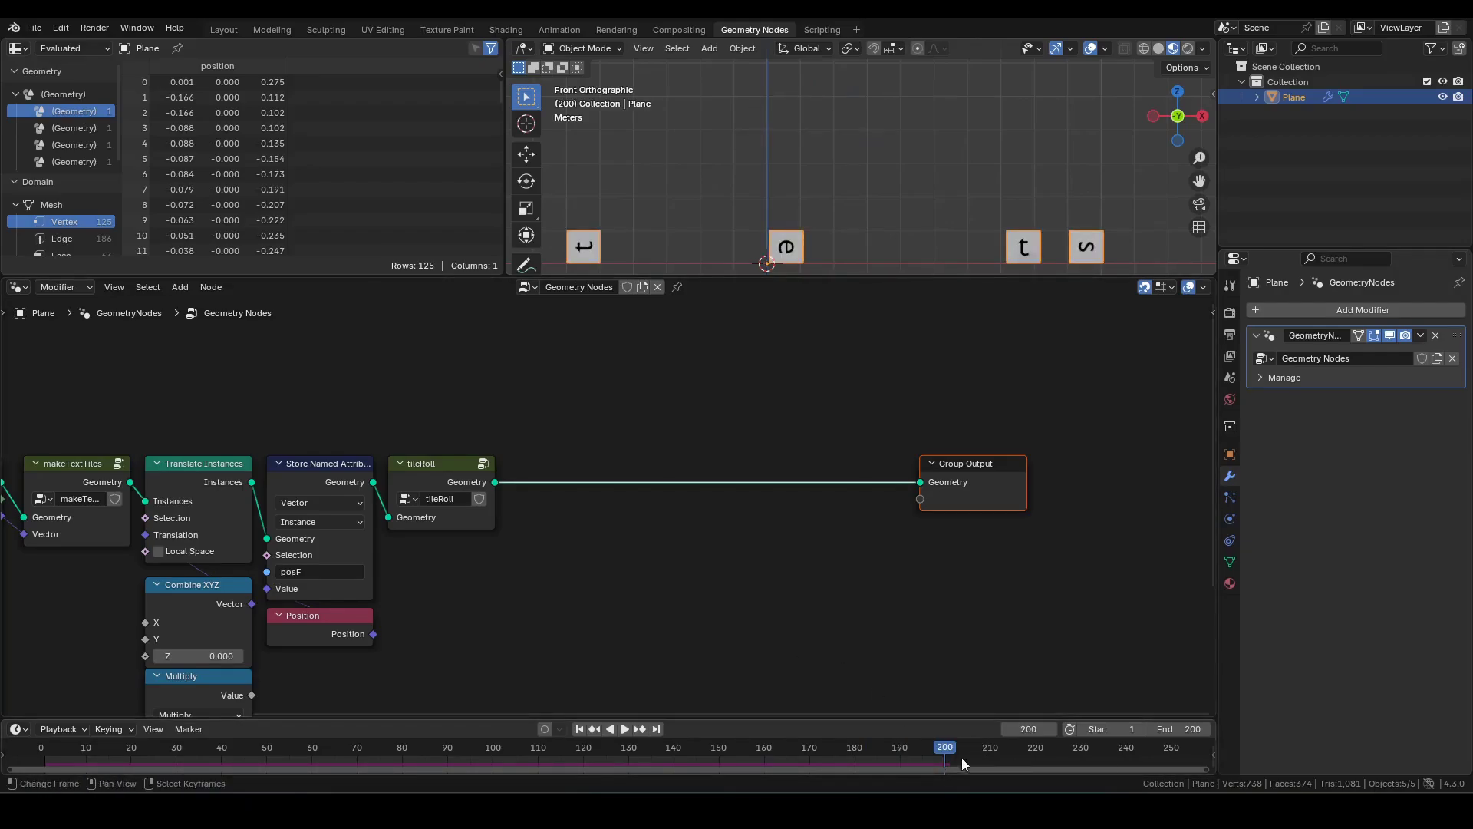
# Step: Connect a new Bake node to tileRoll's Geometry output and bake frame 200 as a still
pyautogui.scroll(2, 512, 518)
pyautogui.moveTo(457, 431); pyautogui.dragTo(527, 577)
pyautogui.write('bake')
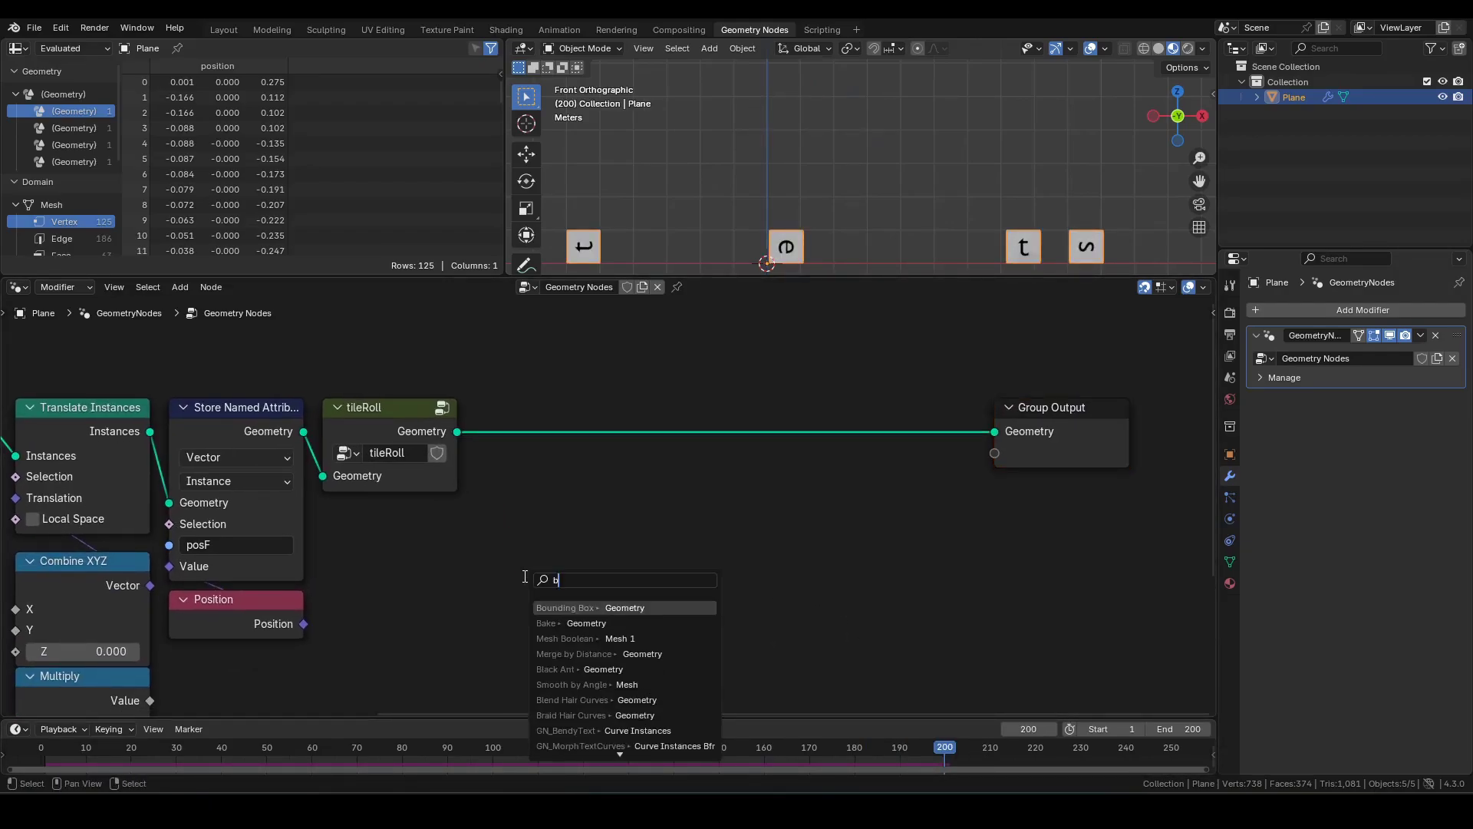
pyautogui.press('Return')
pyautogui.click(479, 534)
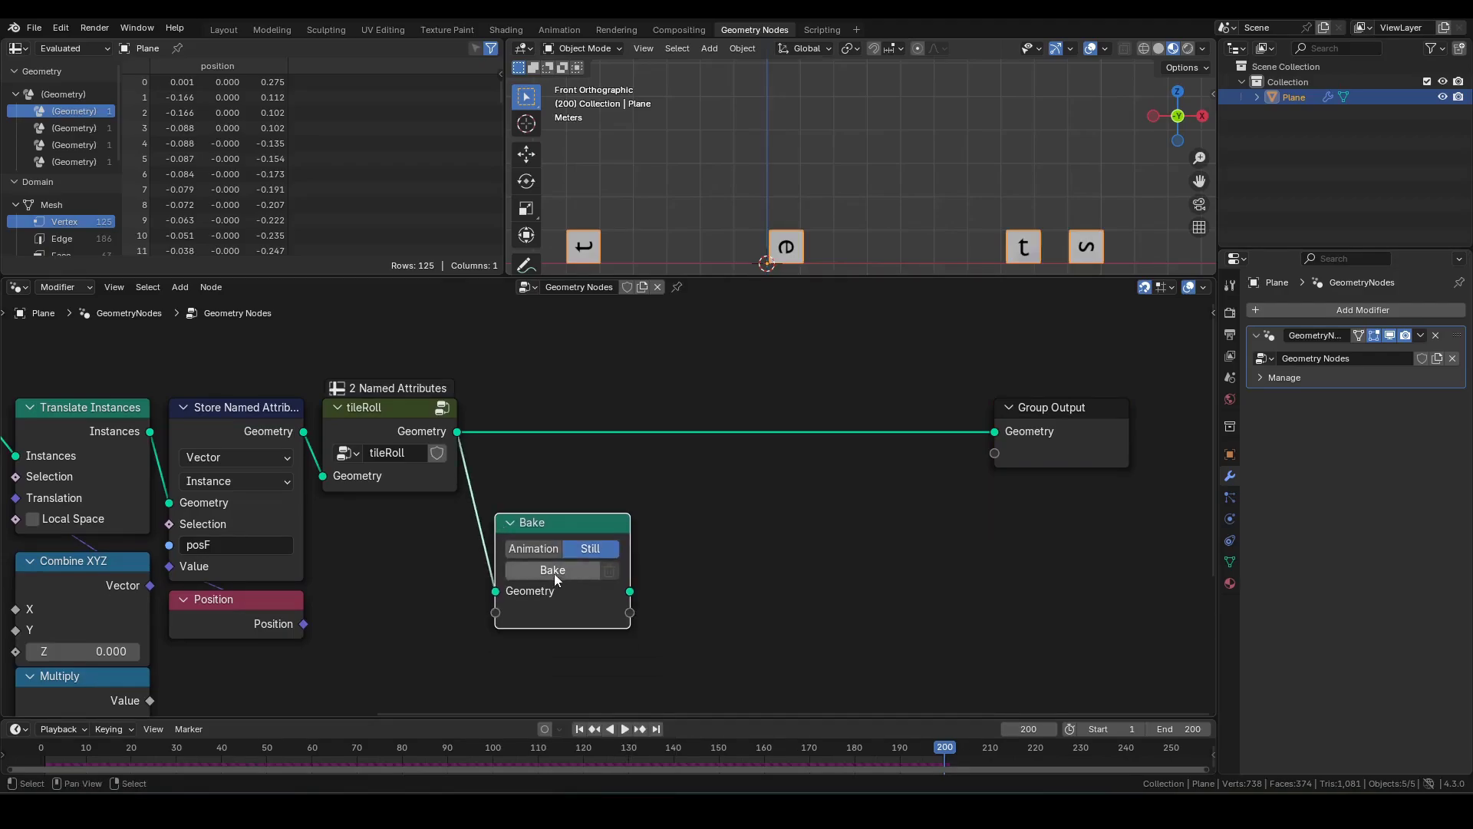
pyautogui.click(568, 571)
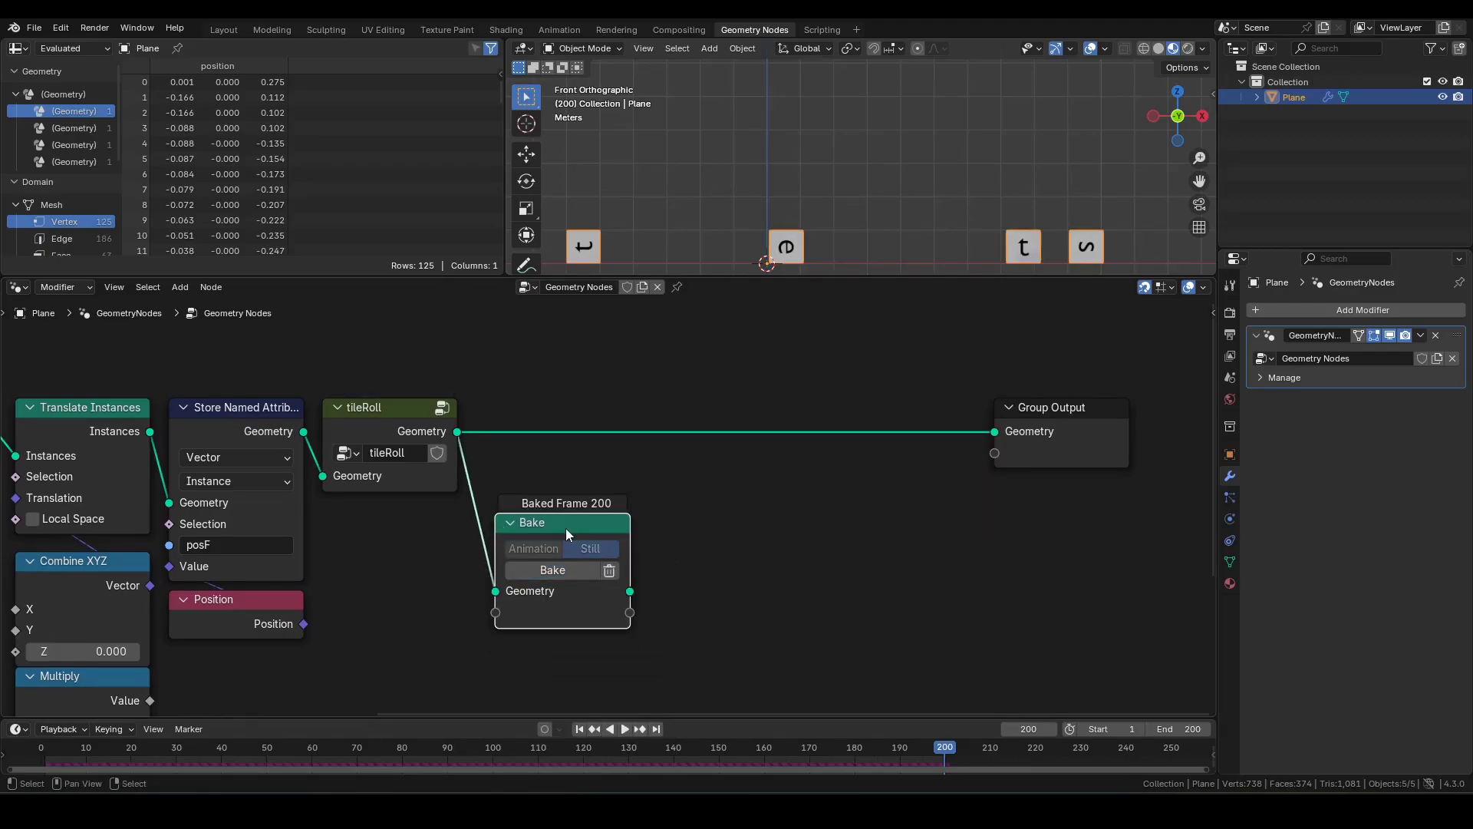
# Step: Move the Bake node lower and add a Named Attribute node above it that reads the posF vector
pyautogui.moveTo(565, 528); pyautogui.dragTo(560, 646)
pyautogui.scroll(-3, 616, 590)
pyautogui.moveTo(617, 589); pyautogui.dragTo(629, 489, button='middle')
pyautogui.moveTo(592, 529); pyautogui.dragTo(592, 548)
pyautogui.hotkey('shift', 'a')
pyautogui.write('named attr')
pyautogui.press('Return')
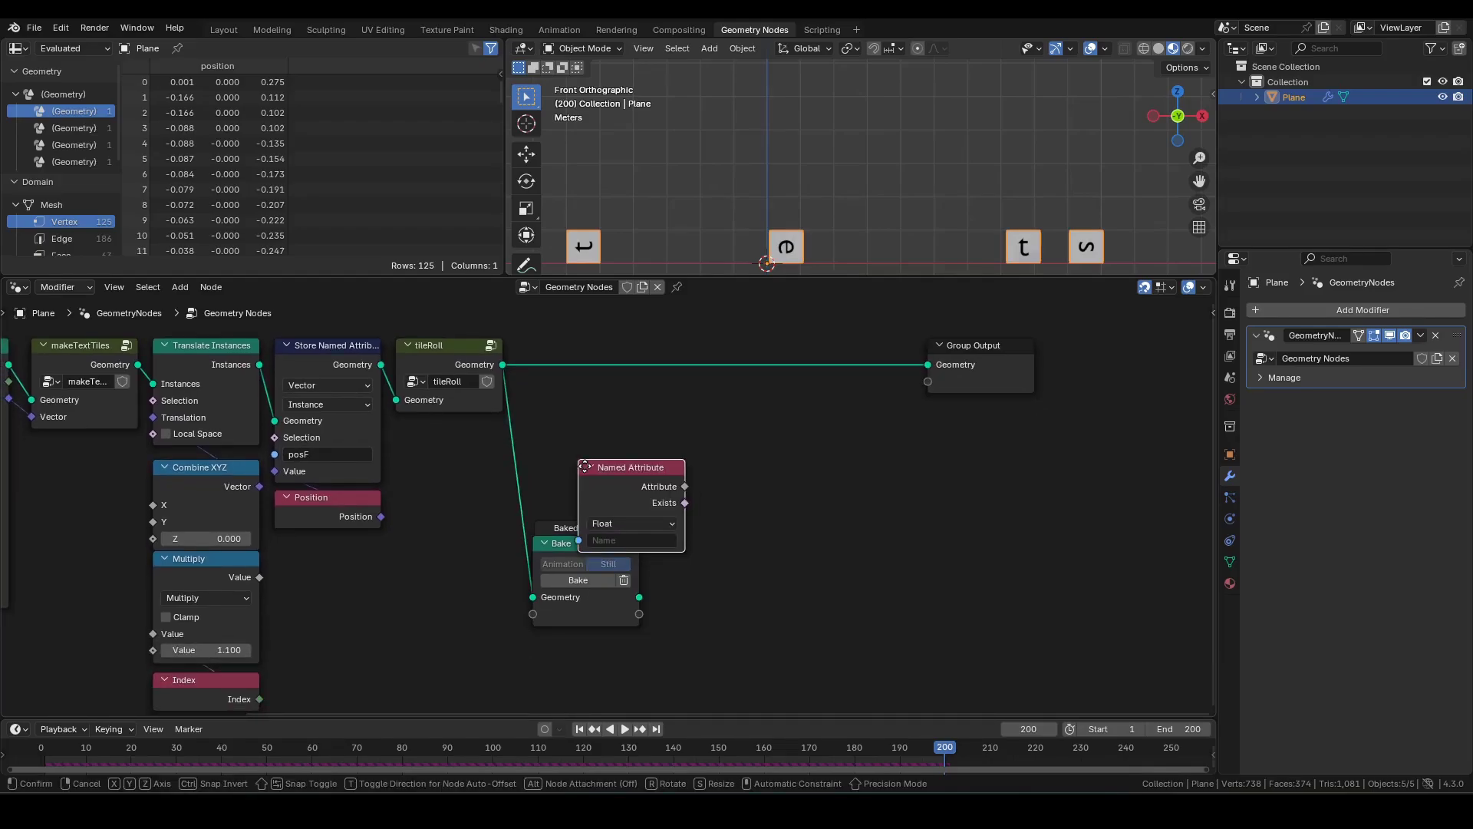
pyautogui.click(528, 423)
pyautogui.click(568, 508)
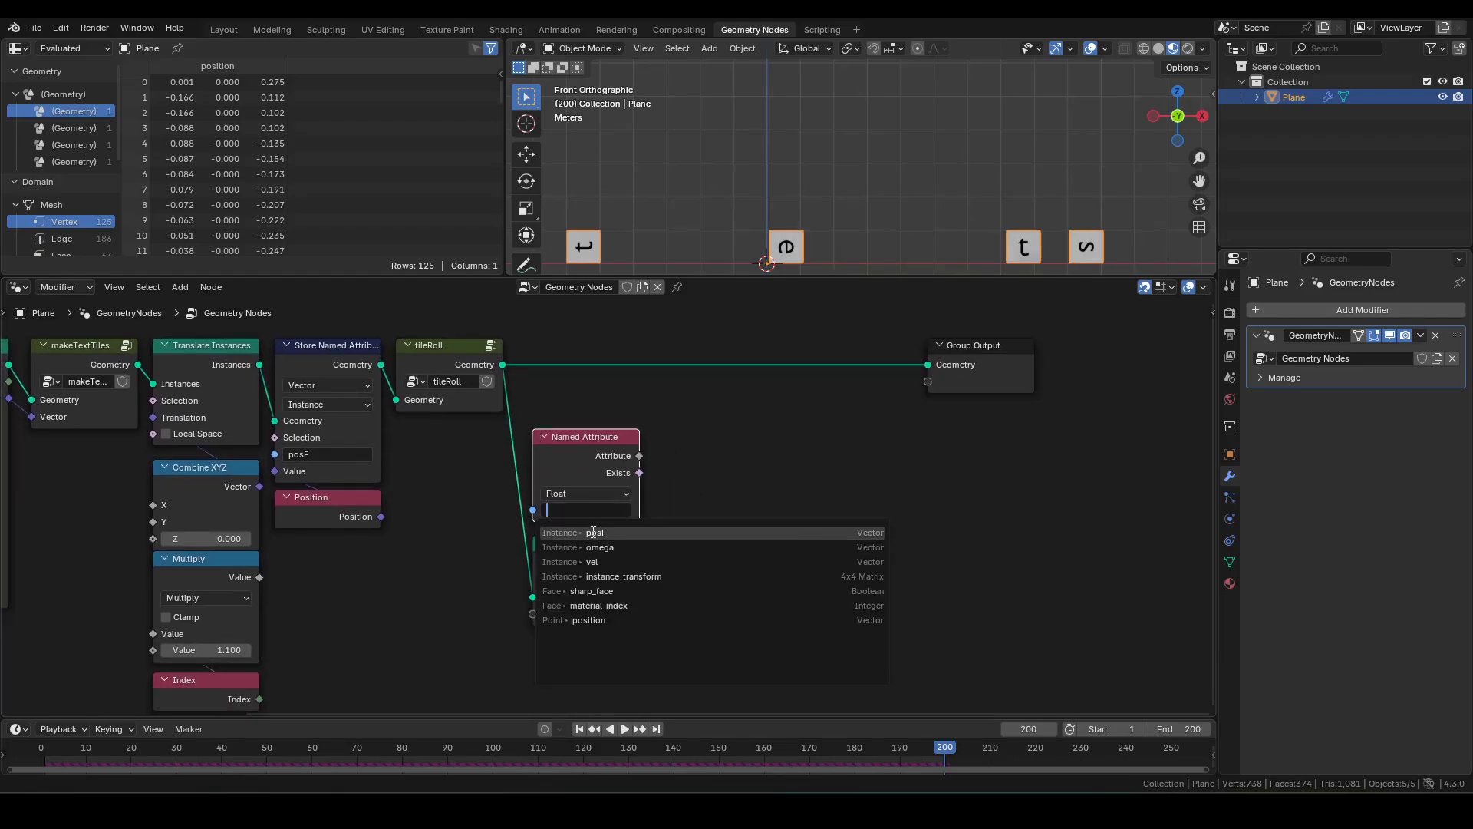
pyautogui.click(593, 531)
# Step: Connect a Sample Index node to the Bake geometry, set to the Vector type and Instance domain
pyautogui.moveTo(721, 519); pyautogui.dragTo(671, 480, button='middle')
pyautogui.moveTo(588, 558); pyautogui.dragTo(635, 514)
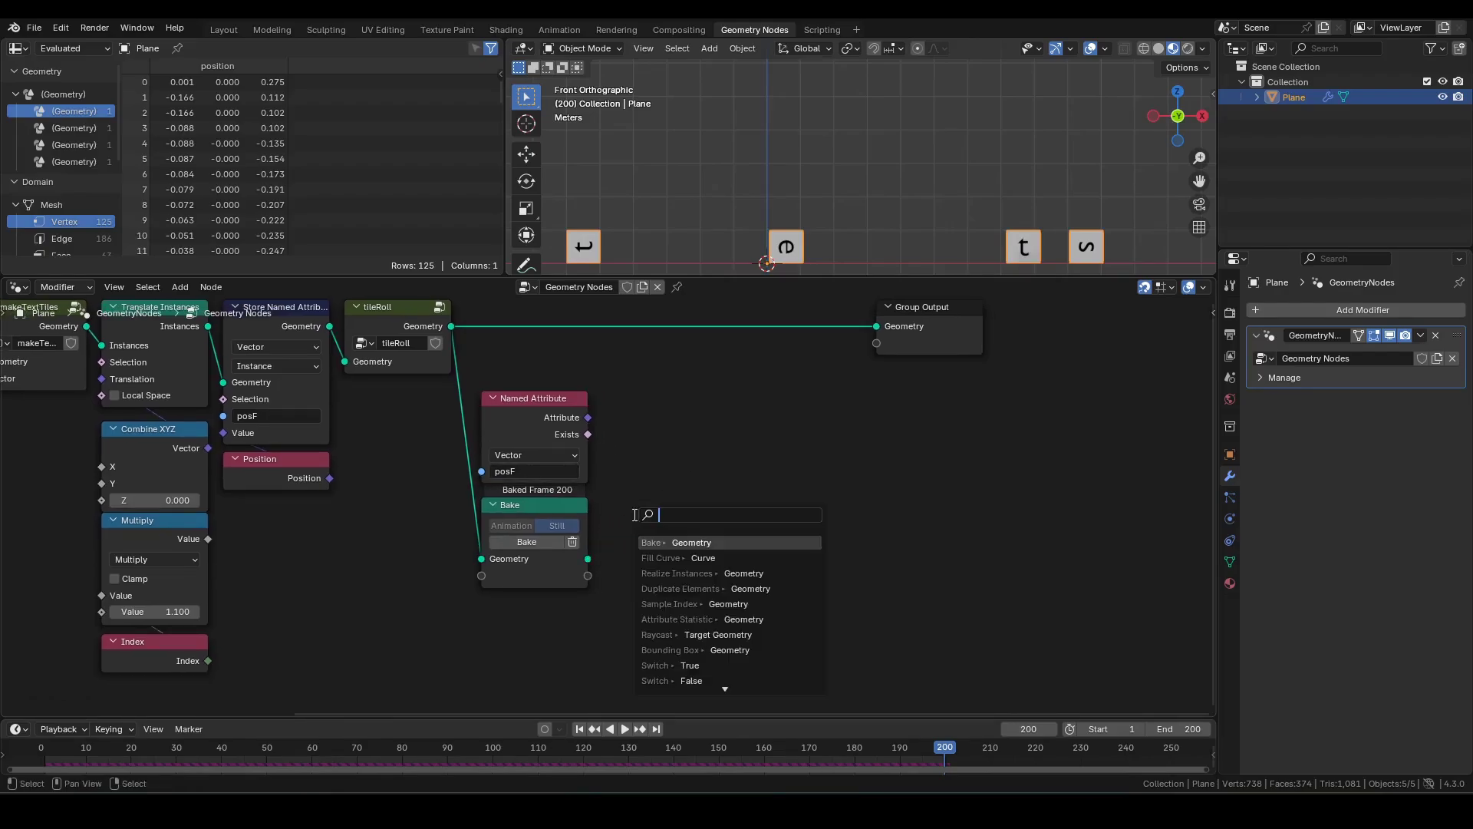
pyautogui.write('sample ind')
pyautogui.press('Return')
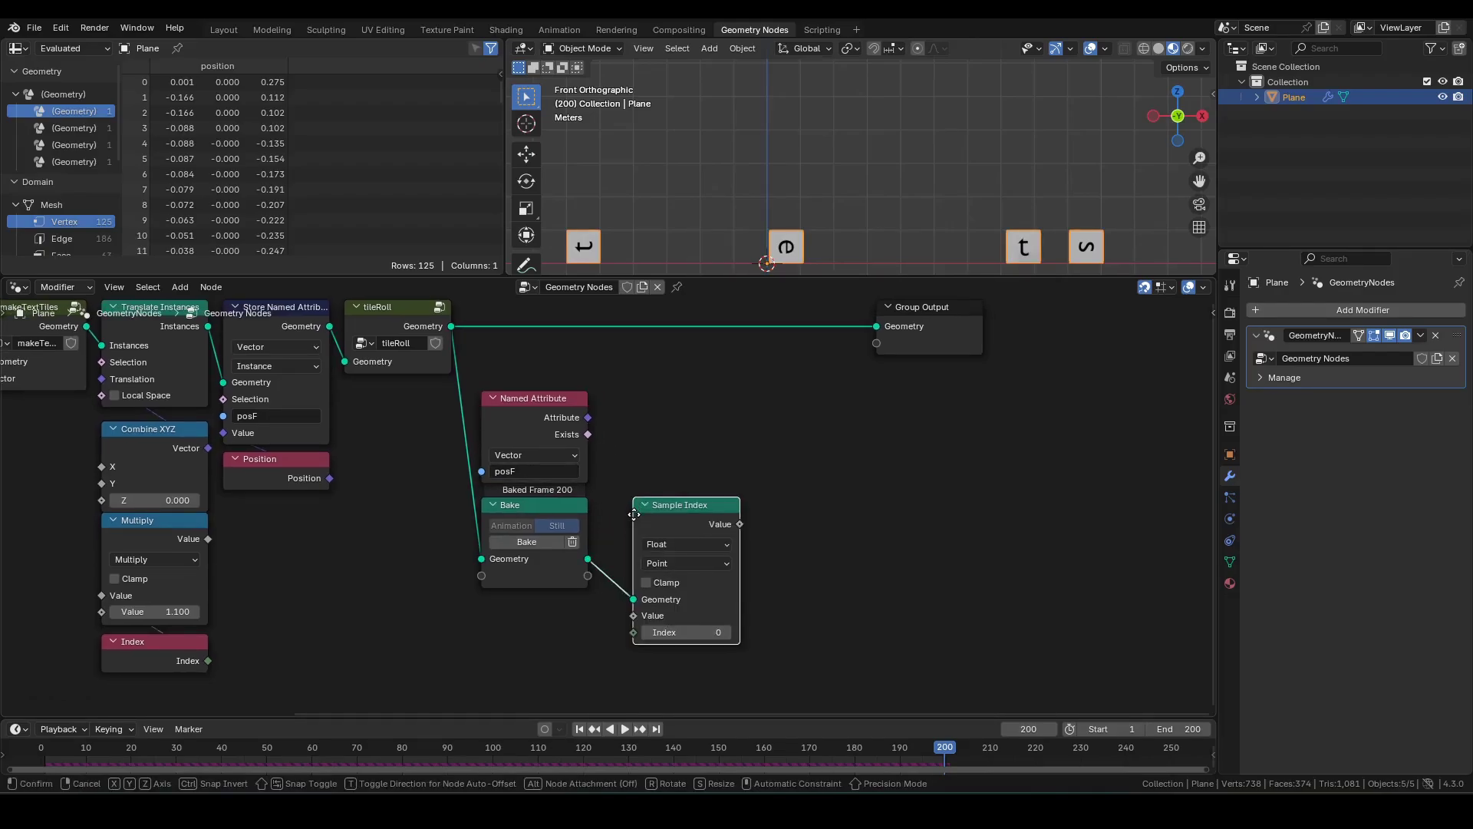
pyautogui.click(680, 568)
pyautogui.click(692, 611)
# Step: Add Position and Index nodes feeding Sample Index's Value and Index inputs, stacked beneath the Bake node
pyautogui.moveTo(633, 615); pyautogui.dragTo(558, 633)
pyautogui.write('pos')
pyautogui.press('Return')
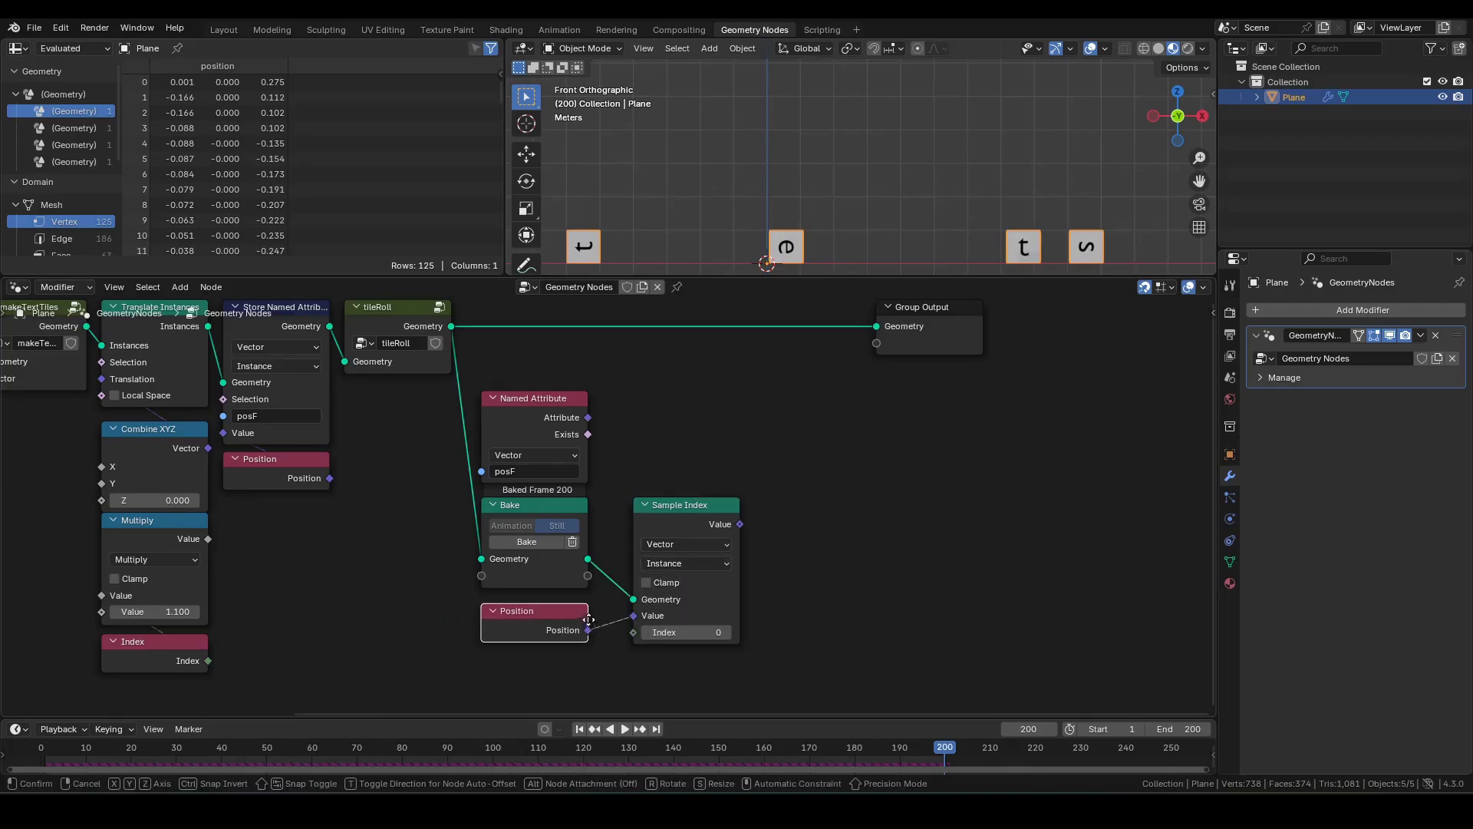
pyautogui.click(588, 611)
pyautogui.moveTo(633, 633); pyautogui.dragTo(574, 660)
pyautogui.write('index')
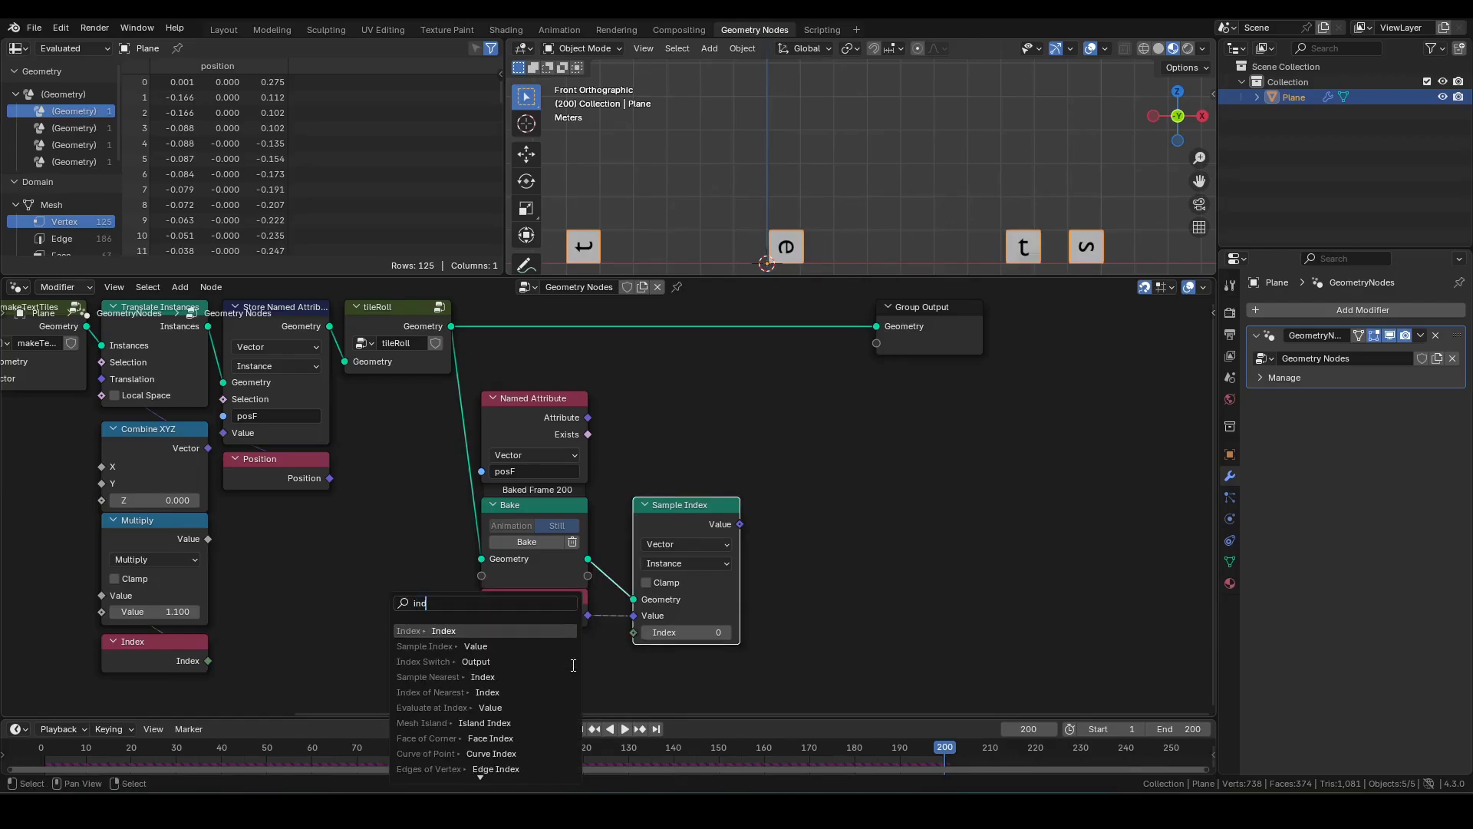
pyautogui.press('Return')
pyautogui.click(590, 646)
# Step: Move Sample Index close beside Bake and place the posF Named Attribute node above it
pyautogui.moveTo(718, 521); pyautogui.dragTo(687, 522)
pyautogui.moveTo(770, 491); pyautogui.dragTo(647, 524, button='middle')
pyautogui.moveTo(422, 461); pyautogui.dragTo(544, 461)
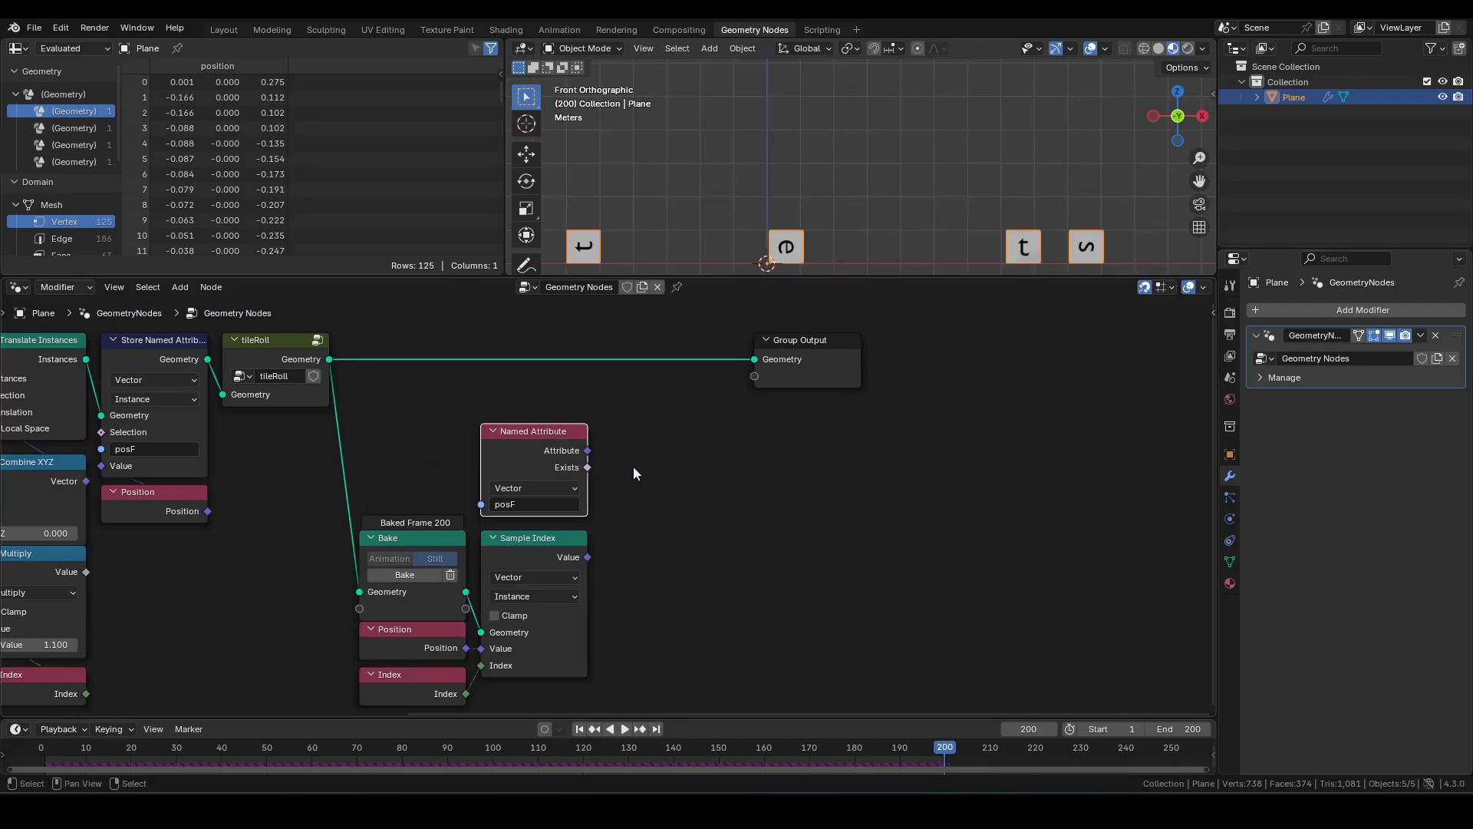
# Step: Add a Vector Math Subtract node that subtracts the Sample Index value from the posF attribute
pyautogui.hotkey('shift', 'a')
pyautogui.write('vecs')
pyautogui.press('Down')
pyautogui.press('Down')
pyautogui.press('Down')
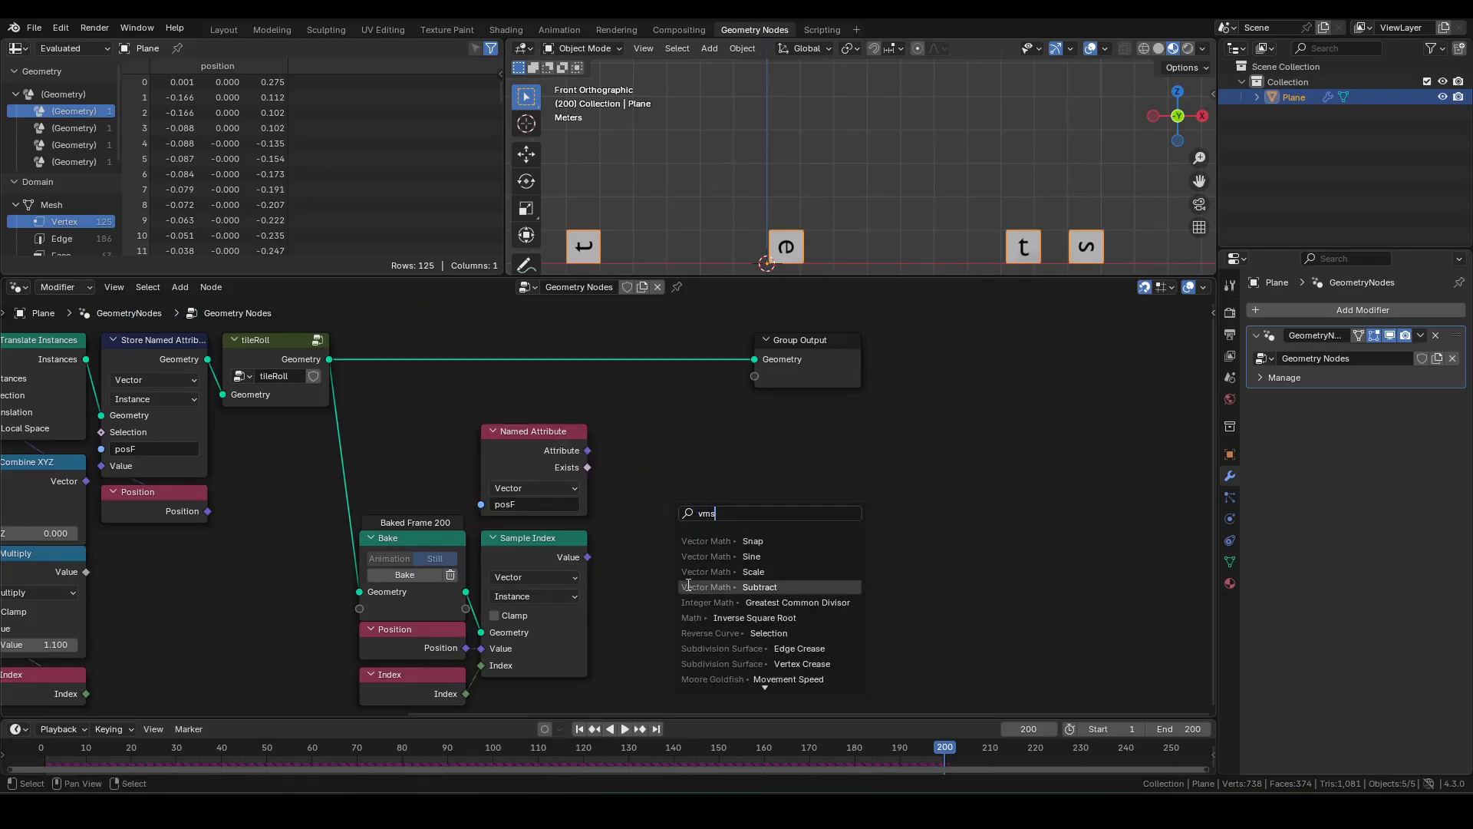
pyautogui.press('Return')
pyautogui.click(619, 492)
pyautogui.moveTo(589, 557); pyautogui.dragTo(617, 506)
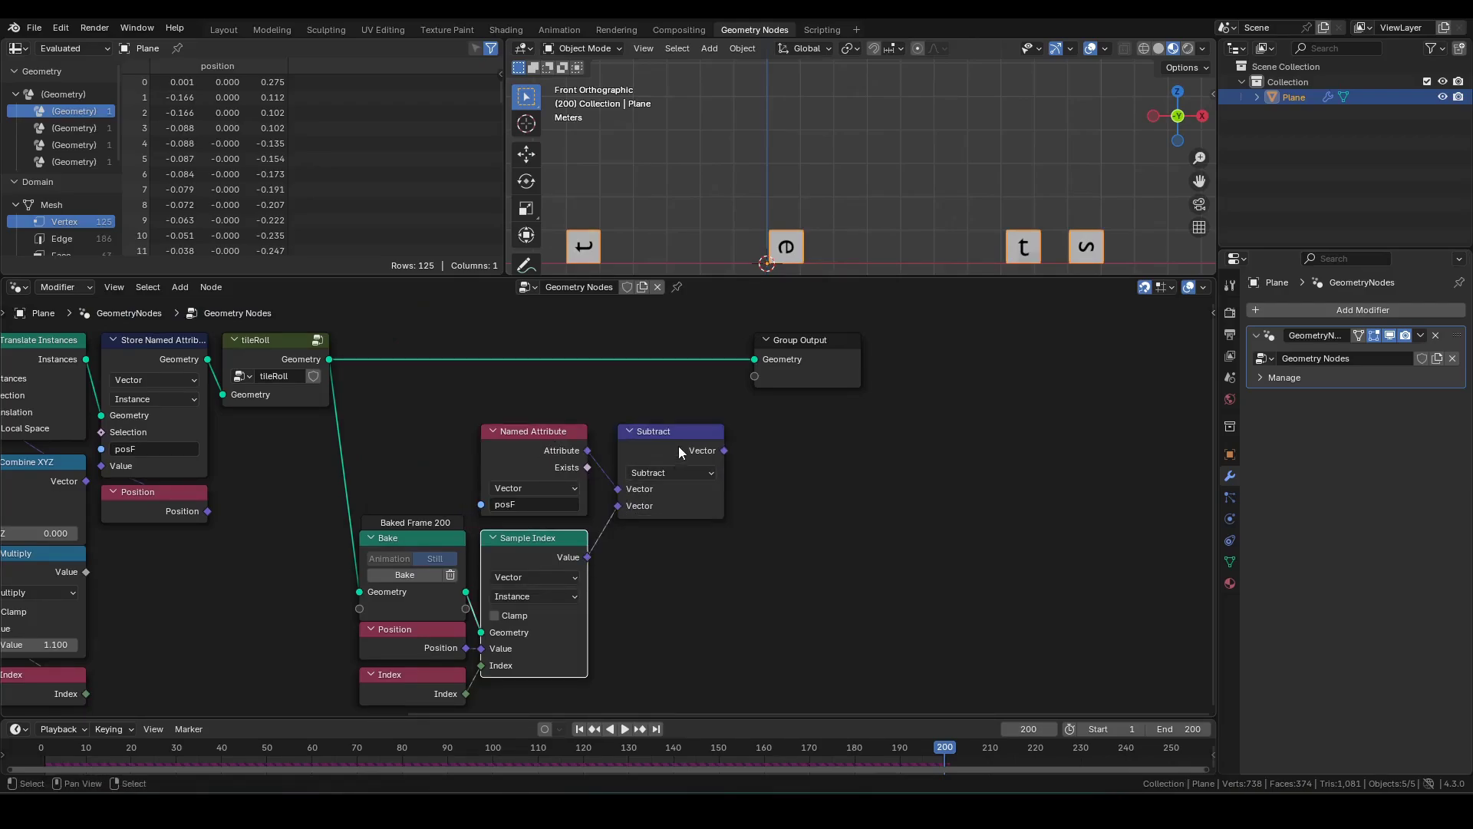
pyautogui.moveTo(678, 445); pyautogui.dragTo(664, 445)
# Step: Insert Translate Instances between tileRoll and a farther-moved Group Output, with Local Space off and the Subtract vector driving Translation
pyautogui.moveTo(1001, 437); pyautogui.dragTo(847, 458, button='middle')
pyautogui.moveTo(847, 458); pyautogui.dragTo(637, 340)
pyautogui.moveTo(603, 367); pyautogui.dragTo(892, 368)
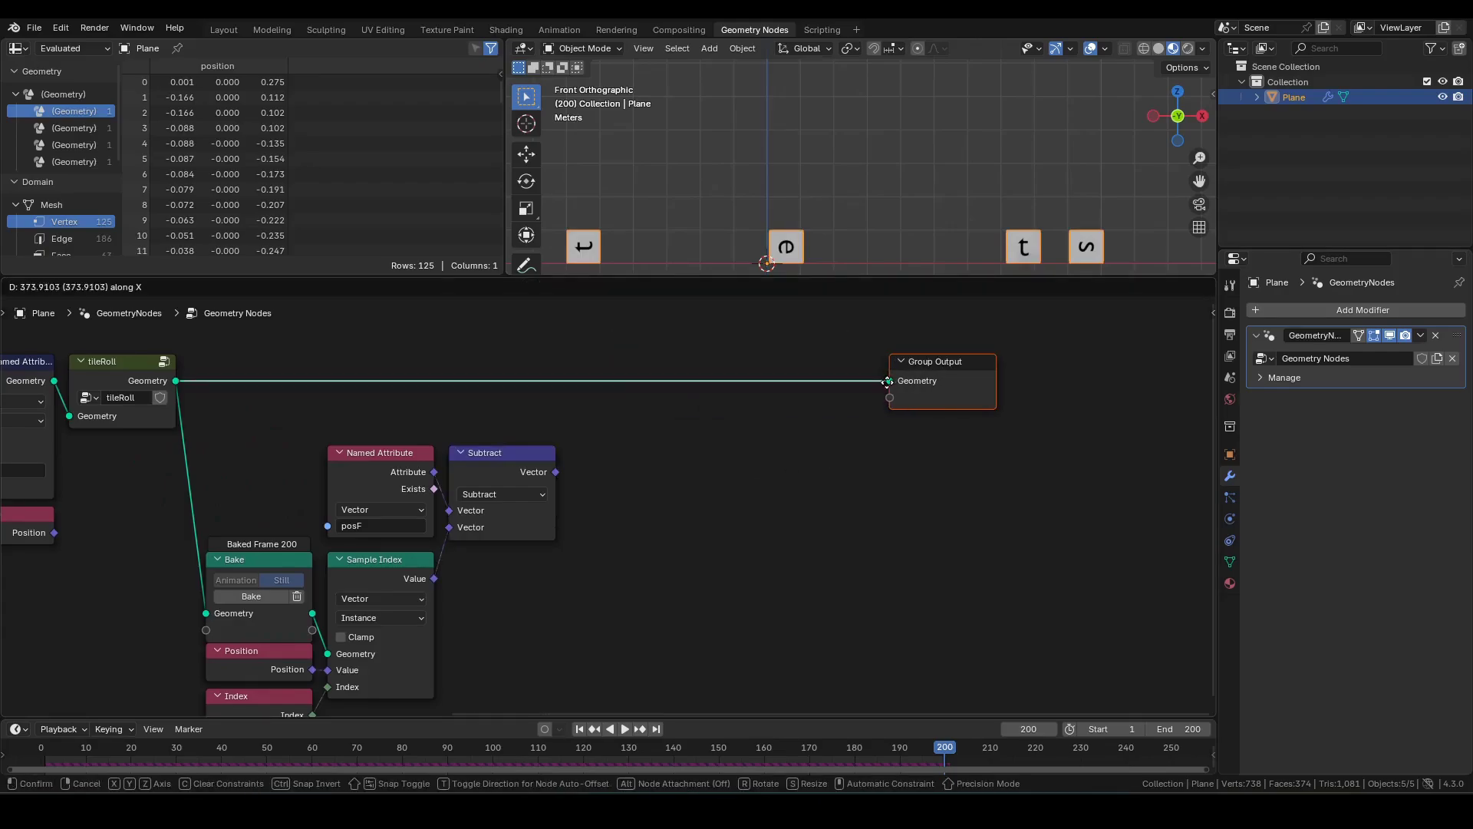
pyautogui.hotkey('shift', 'a')
pyautogui.write('translate')
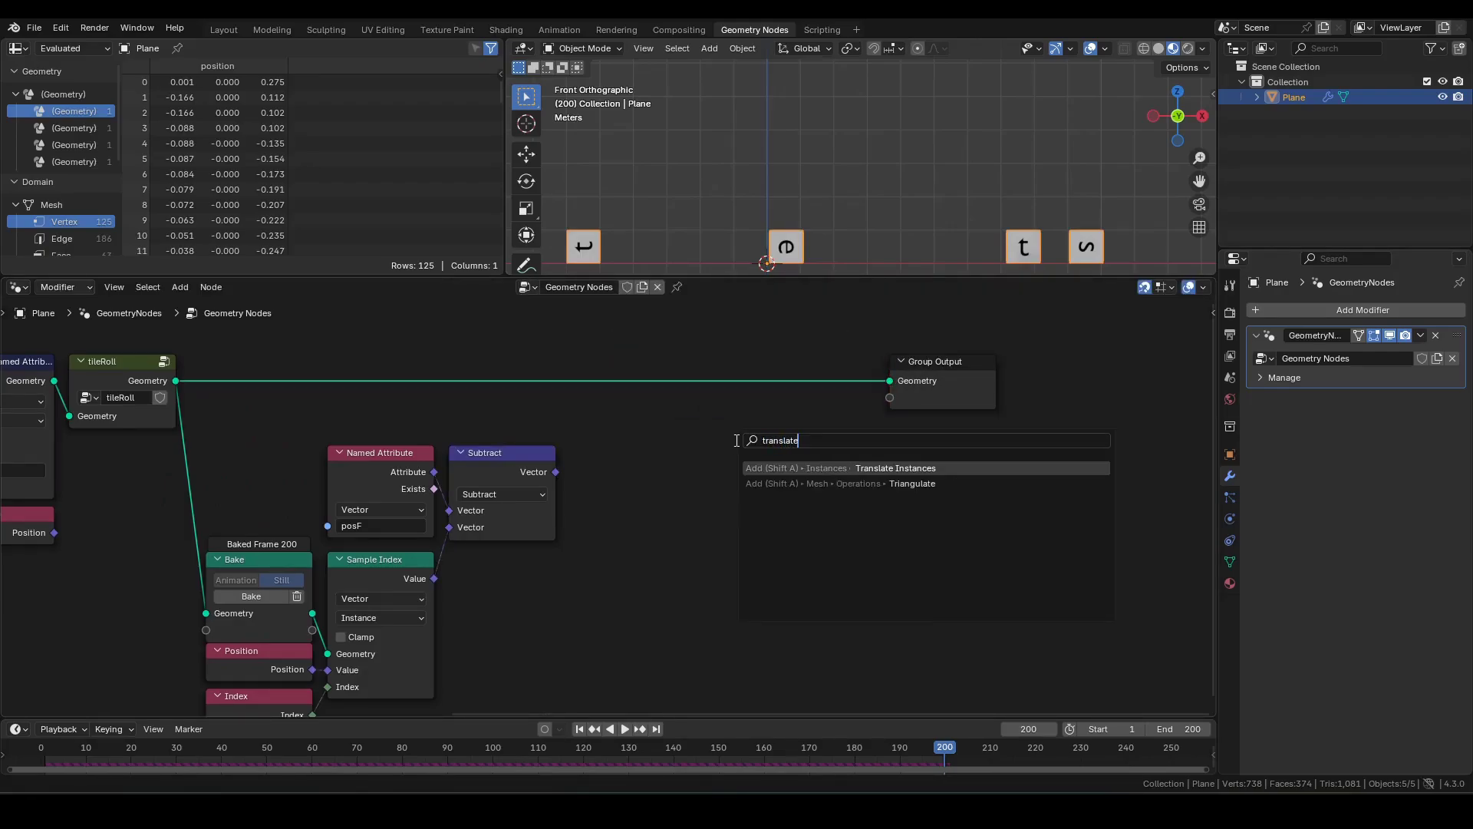
pyautogui.press('Return')
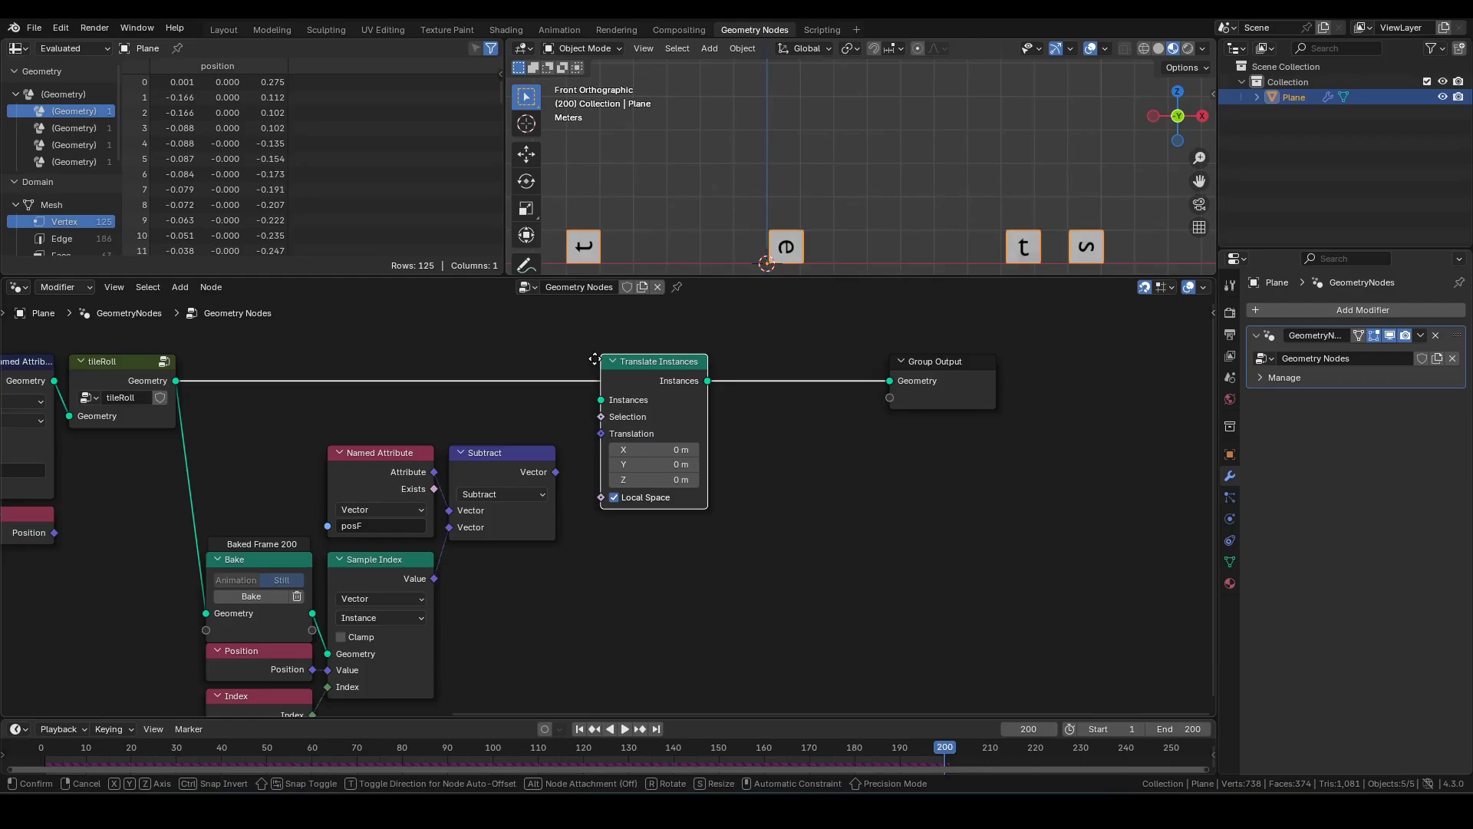
pyautogui.click(603, 349)
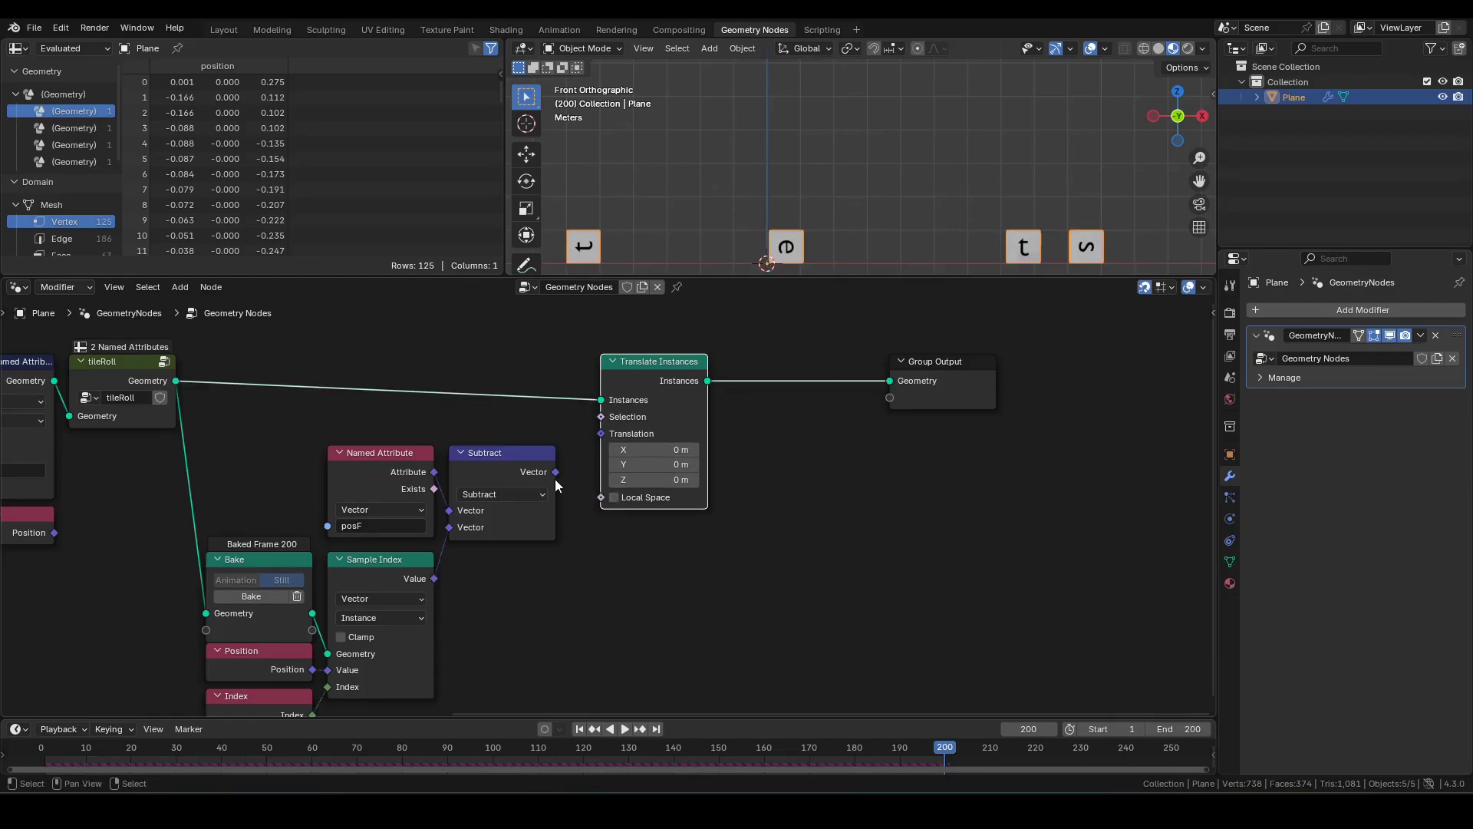
pyautogui.moveTo(556, 472); pyautogui.dragTo(594, 443)
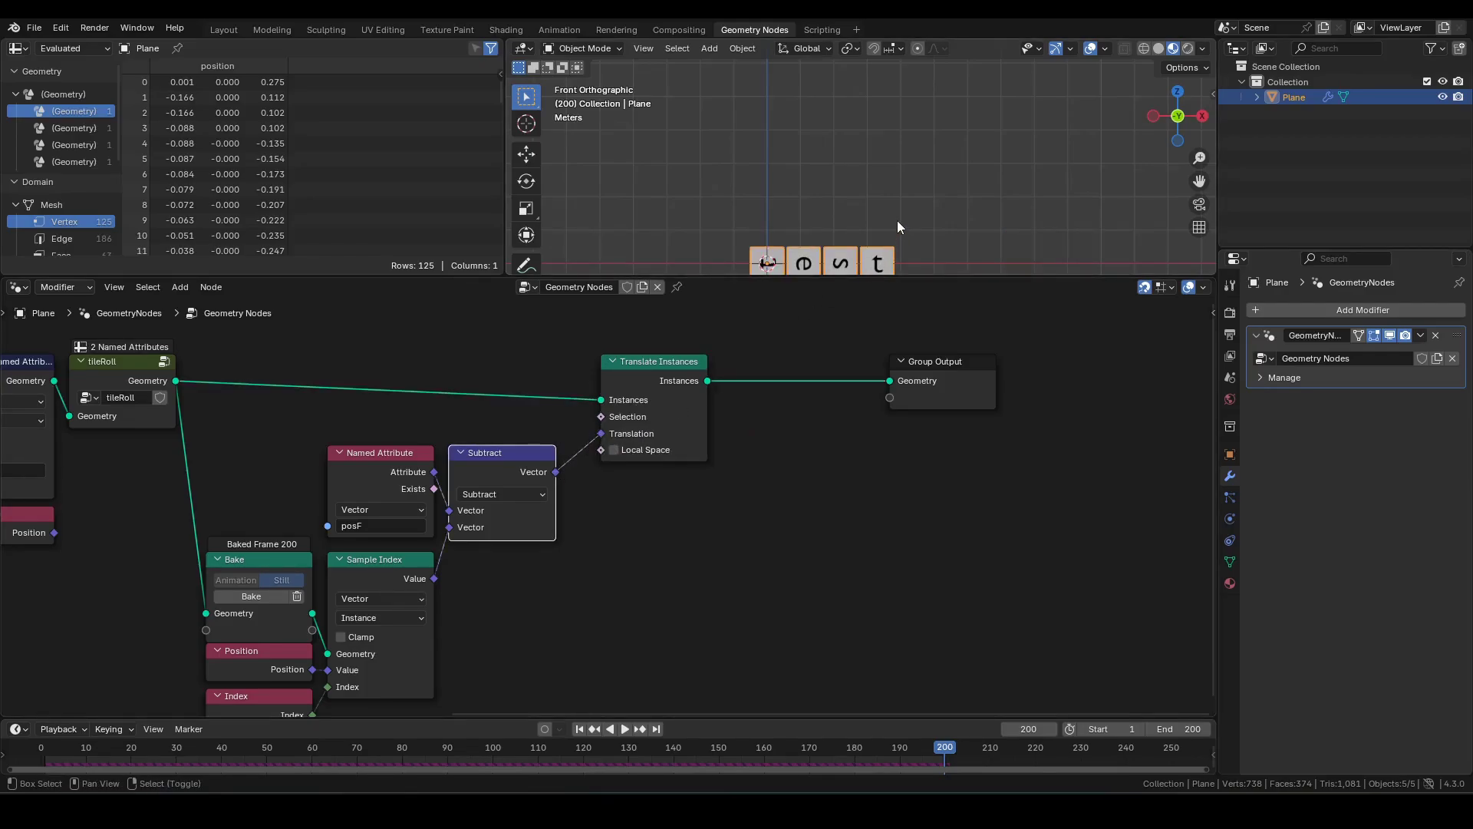
# Step: Maximize the 3D viewport and play the animation to examine how the tiles land in their row
pyautogui.keyDown('shift'); pyautogui.moveTo(896, 219); pyautogui.dragTo(900, 157, button='middle'); pyautogui.keyUp('shift')
pyautogui.hotkey('ctrl', 'space')
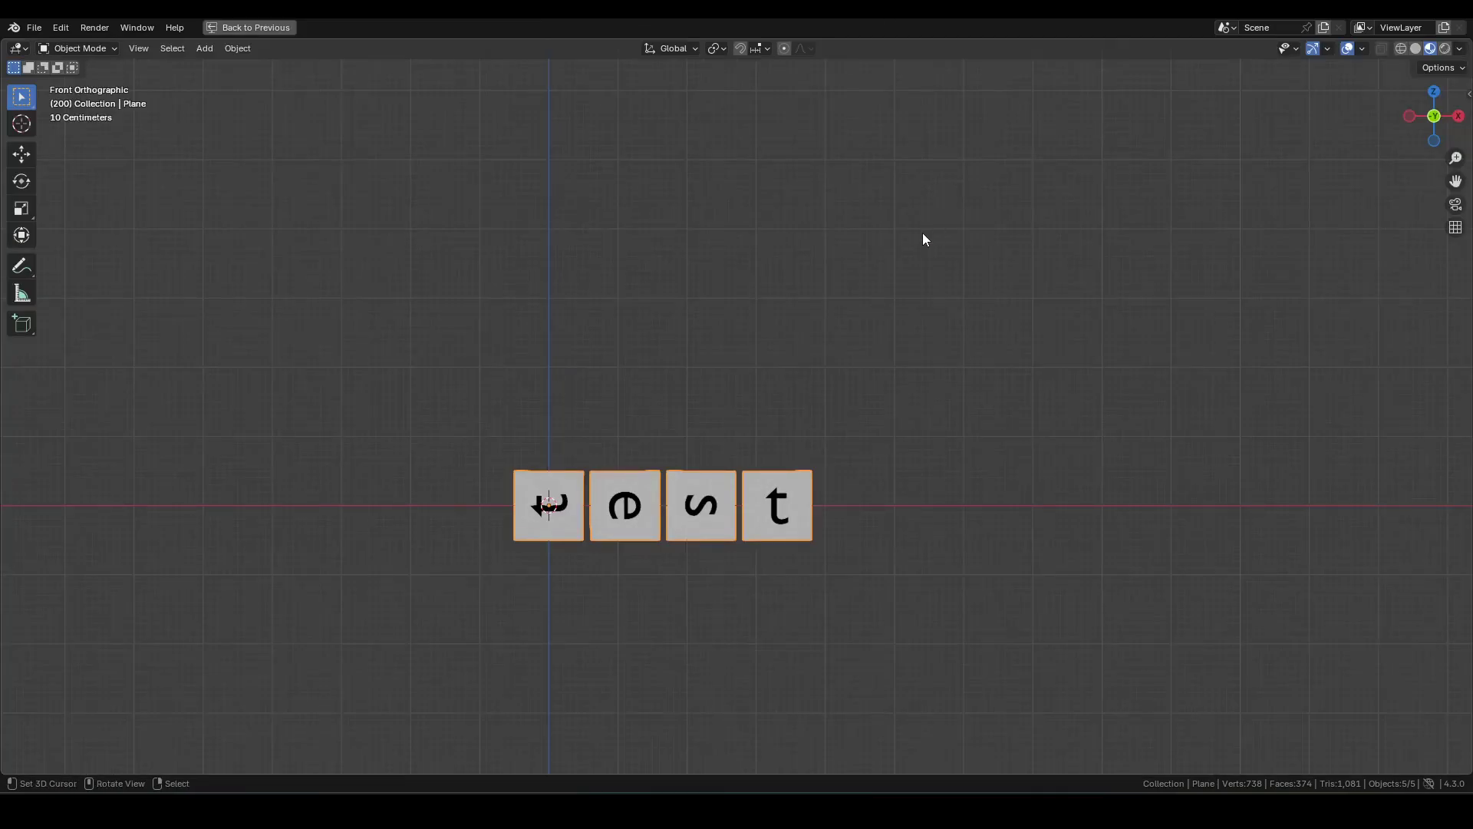
pyautogui.press('space')
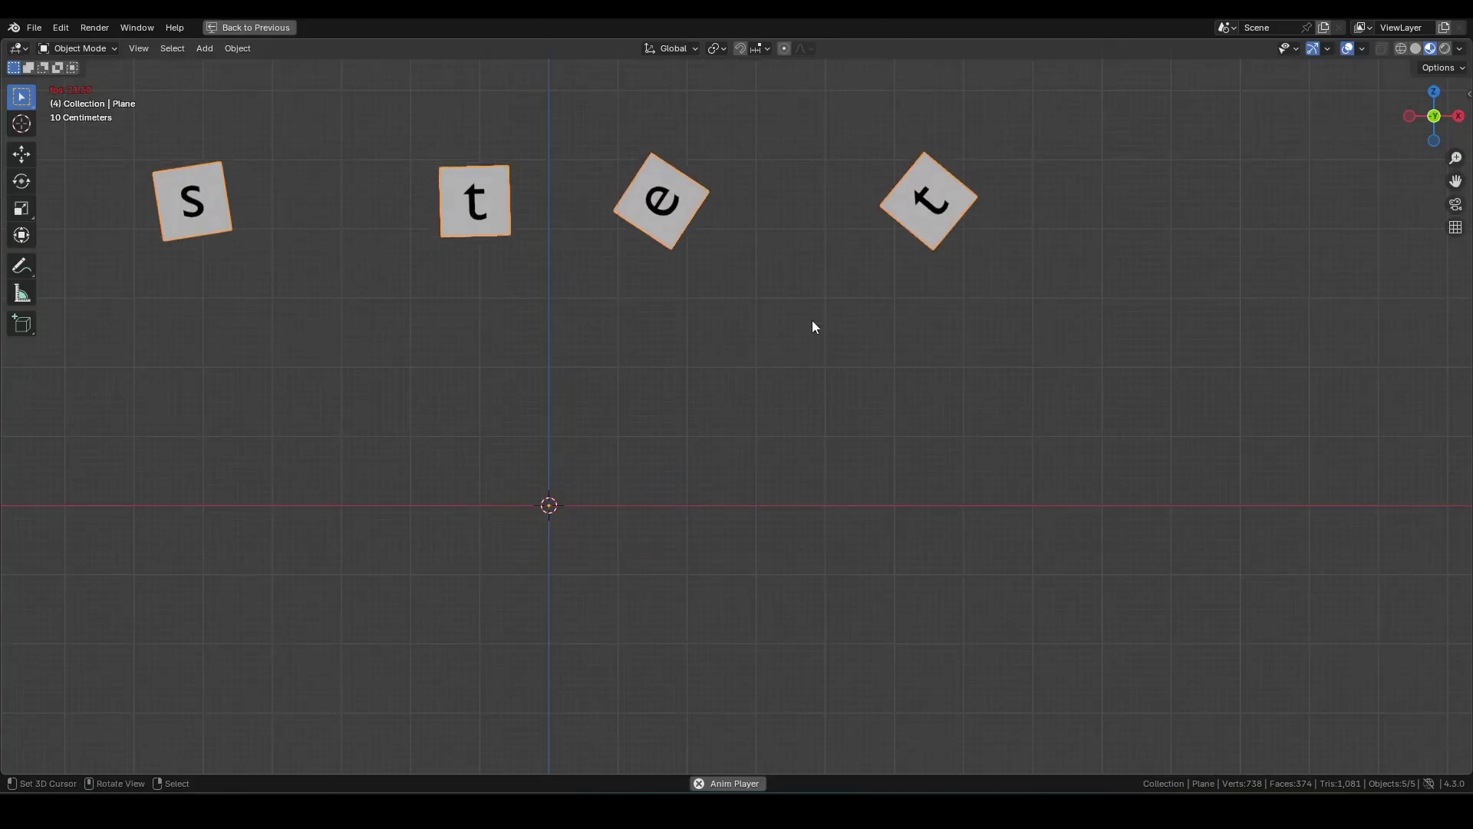
pyautogui.keyDown('shift'); pyautogui.moveTo(771, 394); pyautogui.dragTo(869, 361, button='middle'); pyautogui.keyUp('shift')
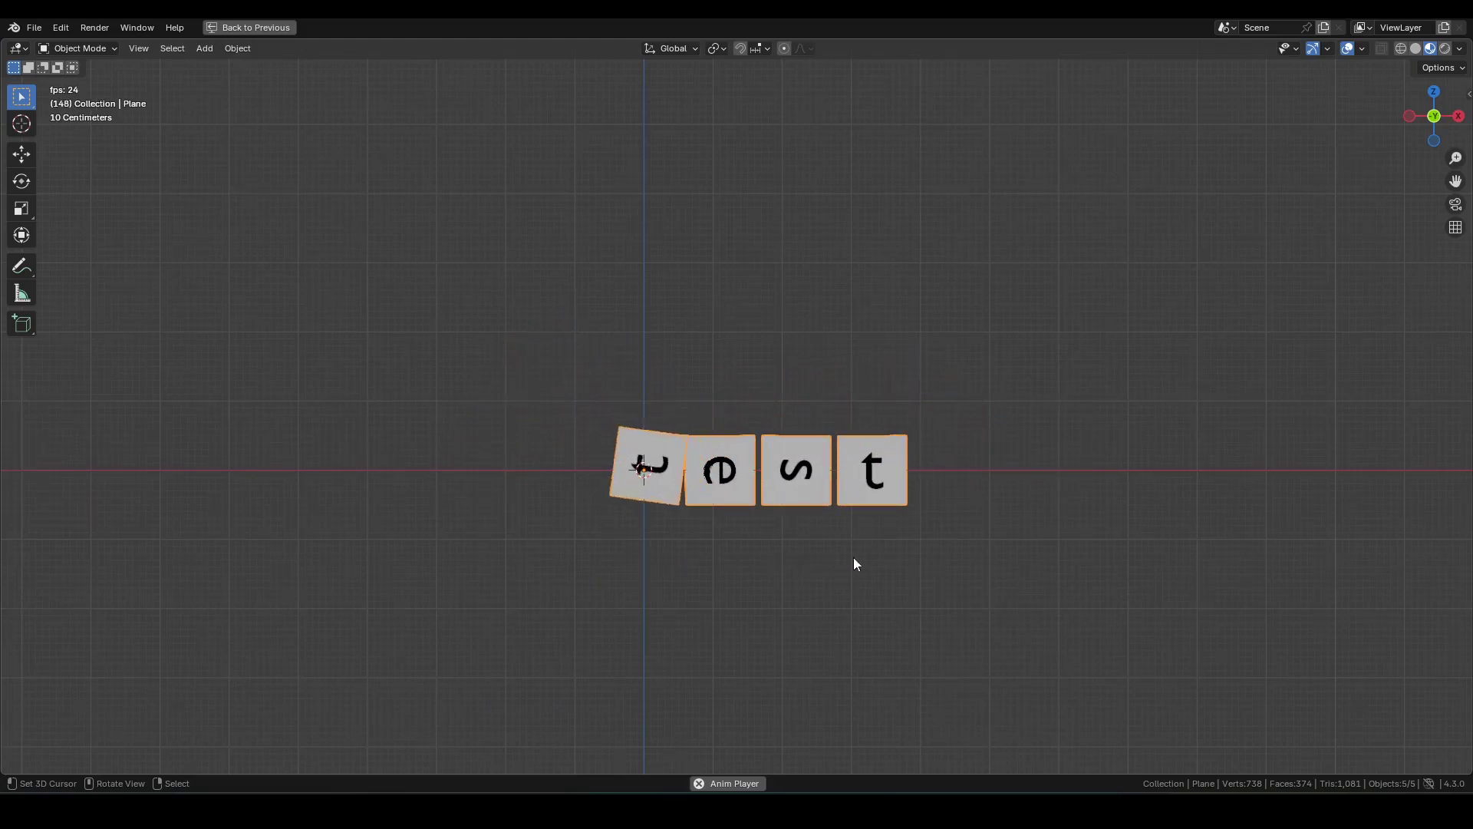
pyautogui.press('space')
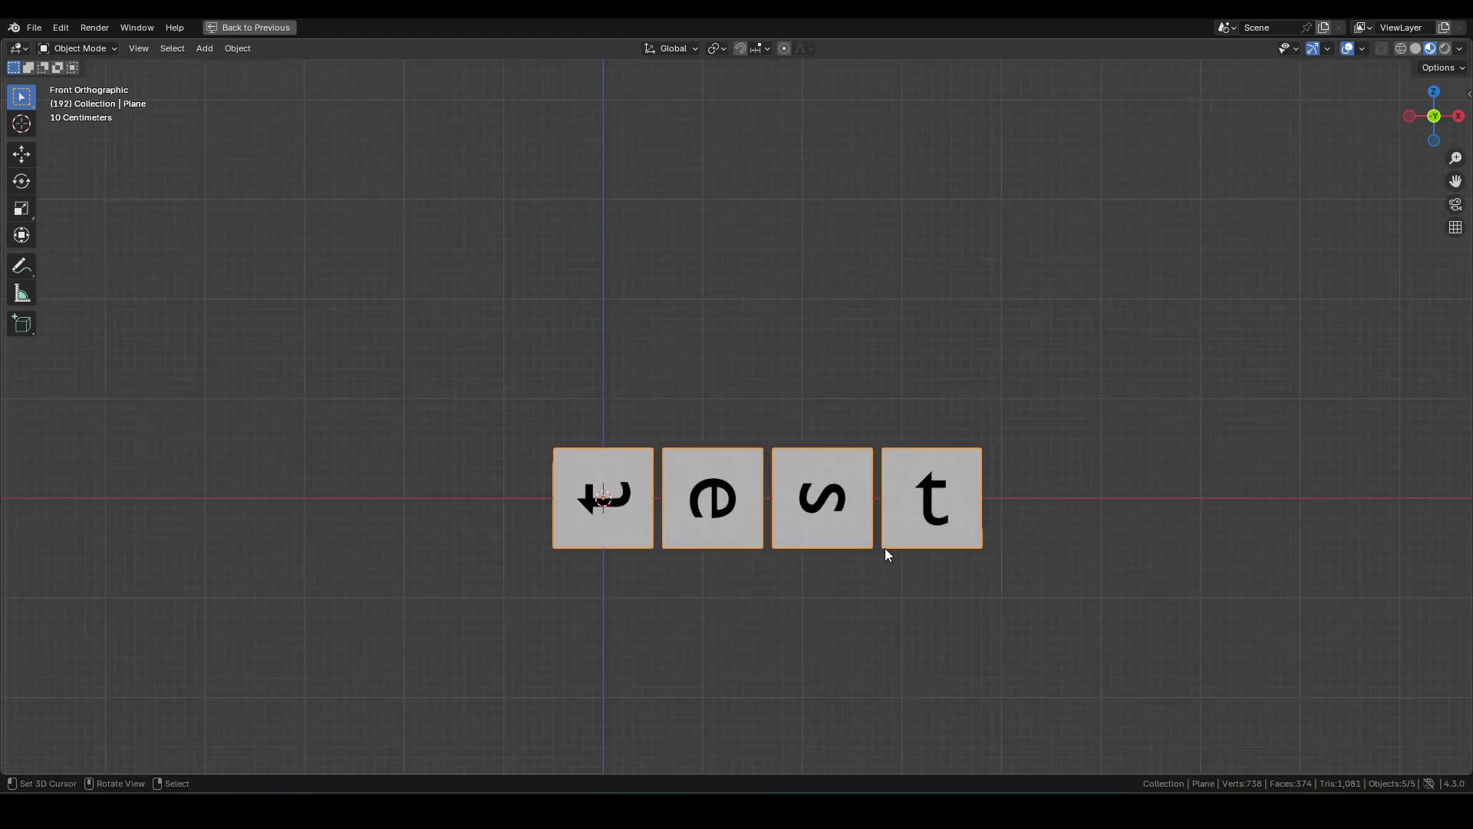
# Step: Restore the editor layout and preview the first Translate Instances output with a Viewer node, removing the Viewer again
pyautogui.hotkey('ctrl', 'space')
pyautogui.scroll(2, 966, 166)
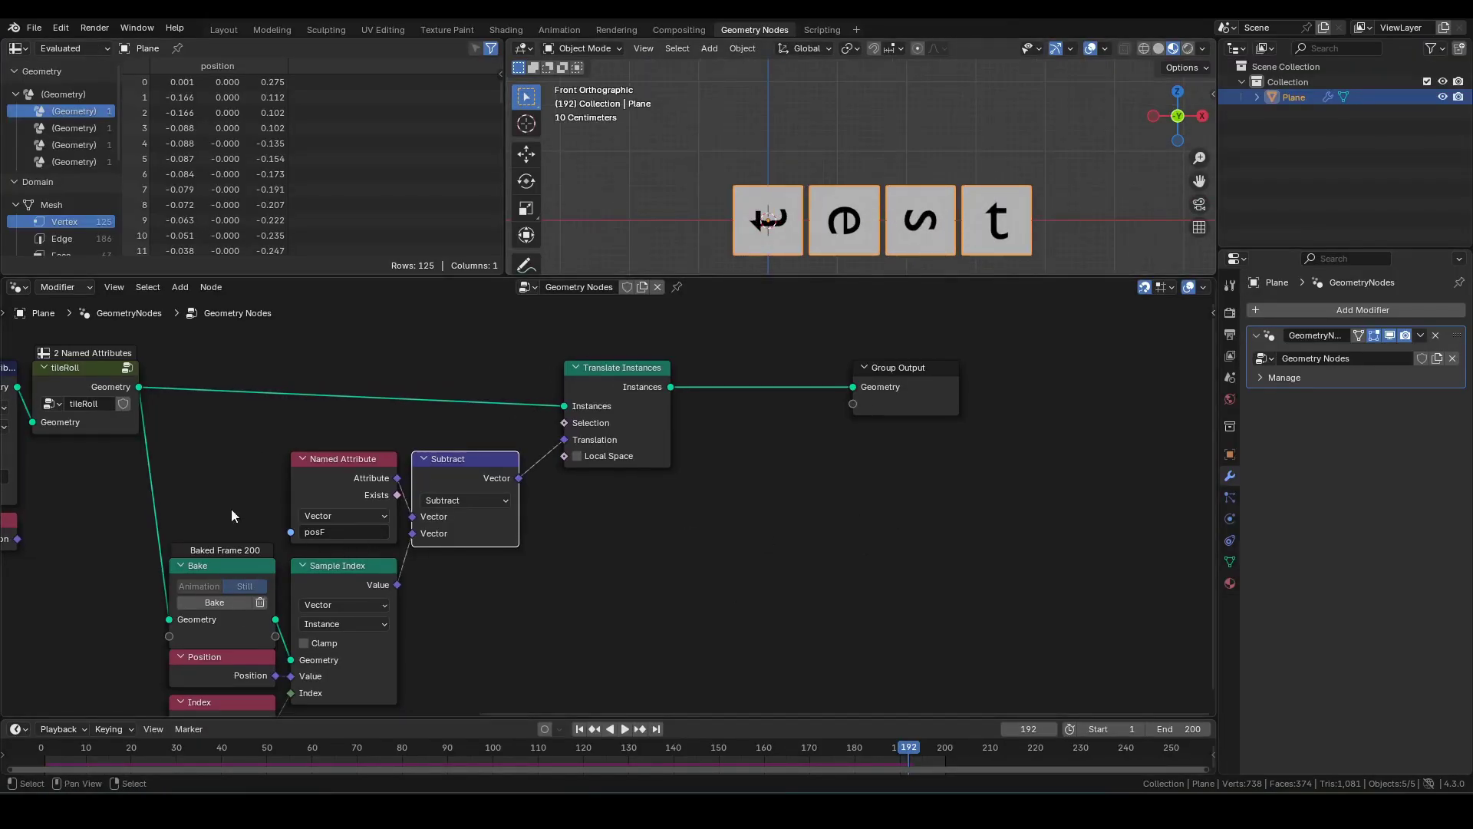
pyautogui.moveTo(232, 515); pyautogui.dragTo(735, 417, button='middle')
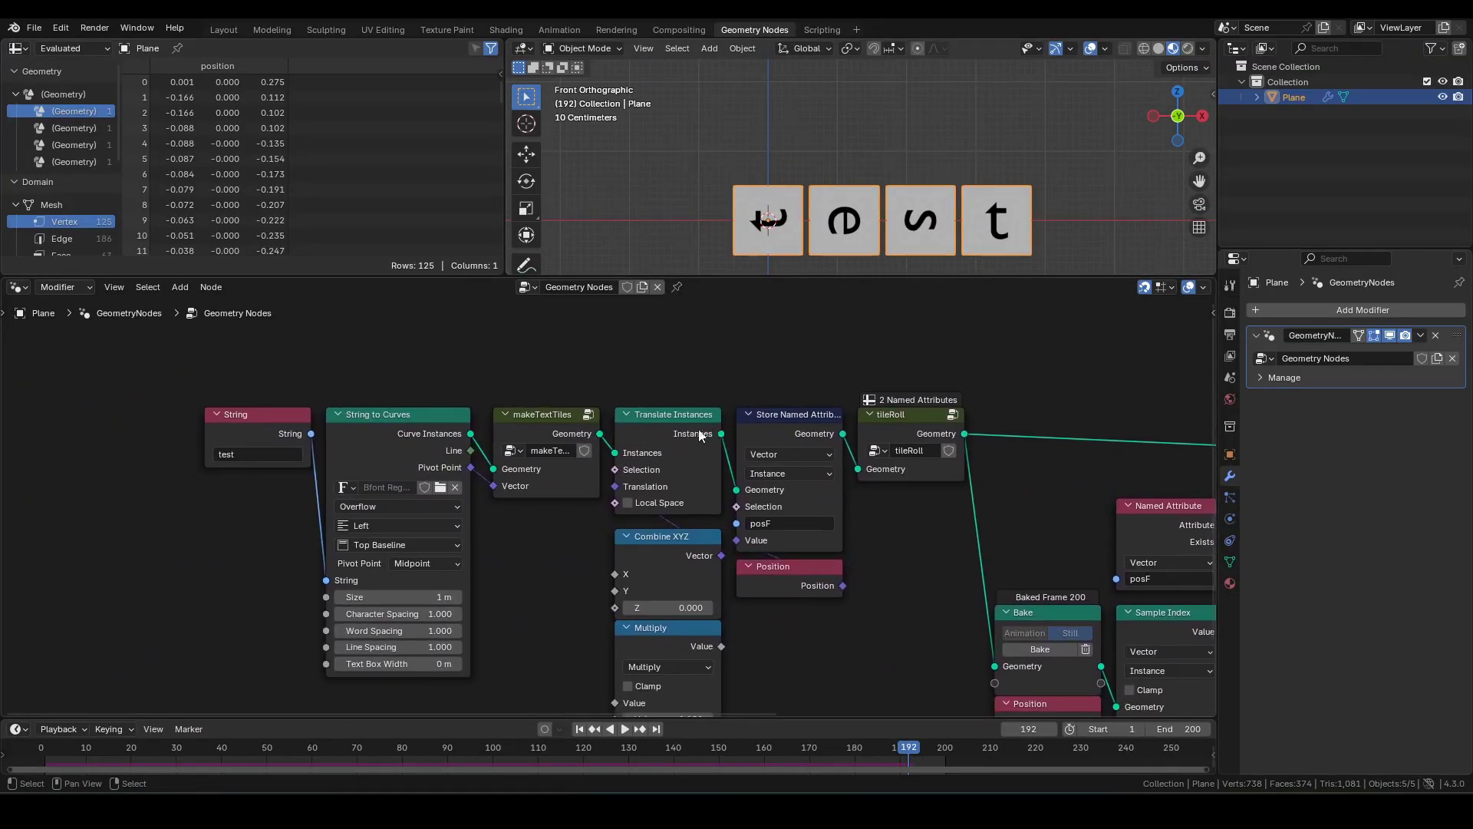
pyautogui.keyDown('ctrl'); pyautogui.keyDown('shift'); pyautogui.click(669, 434); pyautogui.keyUp('shift'); pyautogui.keyUp('ctrl')
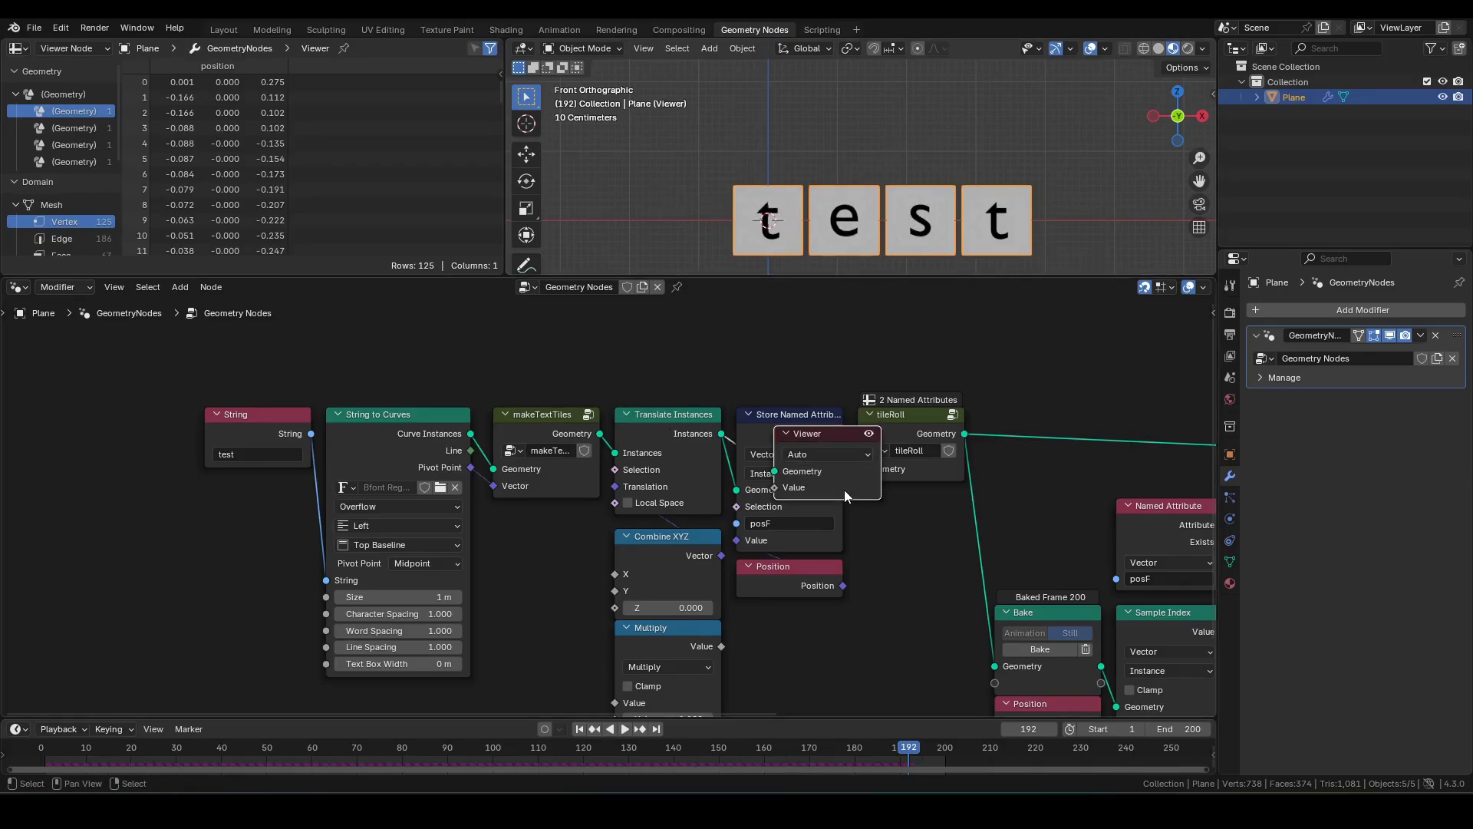
pyautogui.press('x')
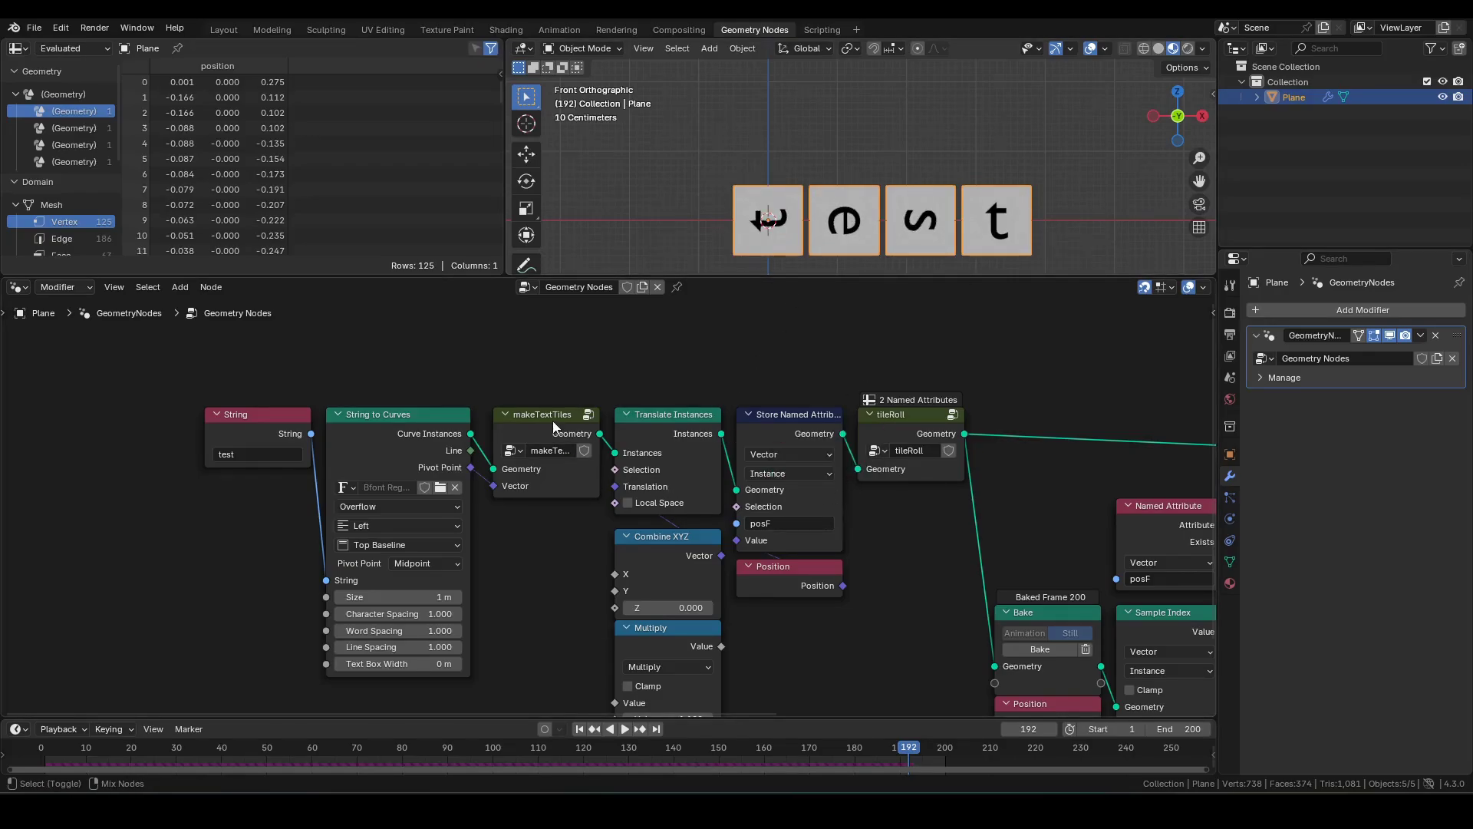
# Step: Shift the last Translate Instances closer, duplicate Sample Index below itself with its input links kept, and set the copy's data type to Quaternion
pyautogui.moveTo(1069, 503); pyautogui.dragTo(241, 485, button='middle')
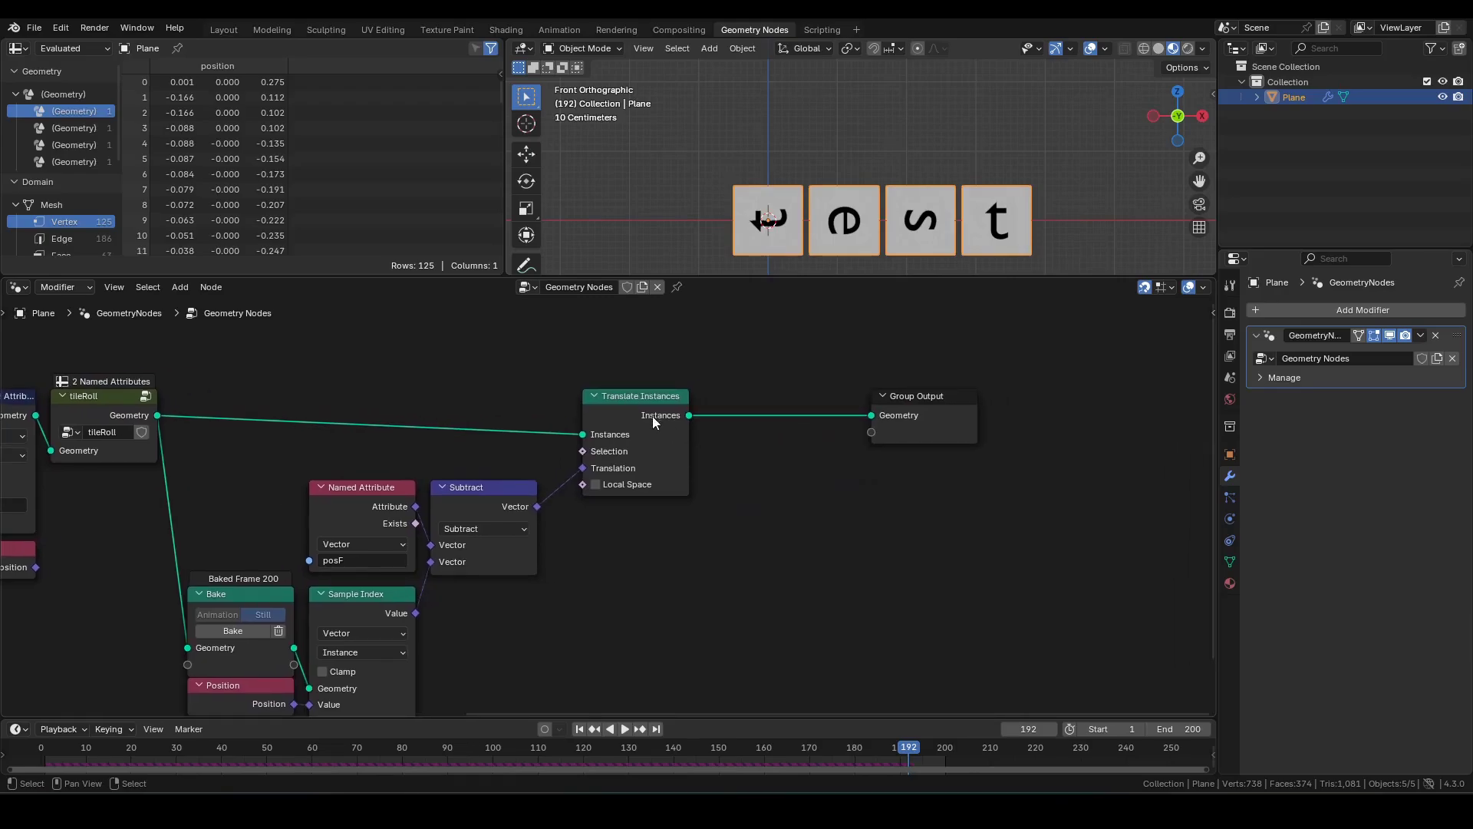
pyautogui.moveTo(648, 412); pyautogui.dragTo(612, 411)
pyautogui.moveTo(617, 547); pyautogui.dragTo(770, 377, button='middle')
pyautogui.scroll(2, 663, 493)
pyautogui.moveTo(602, 516); pyautogui.dragTo(742, 485, button='middle')
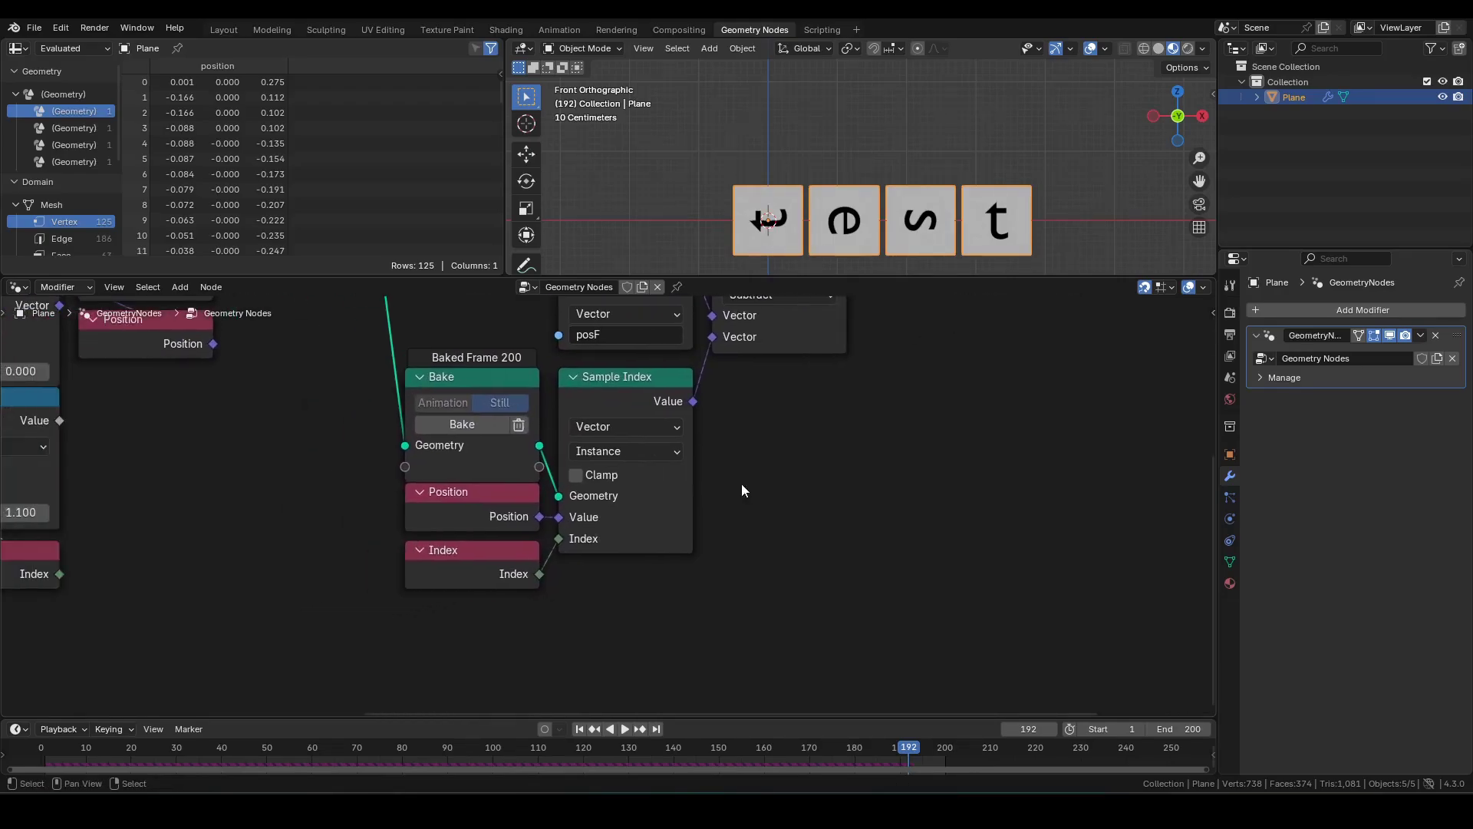
pyautogui.click(619, 405)
pyautogui.press('g')
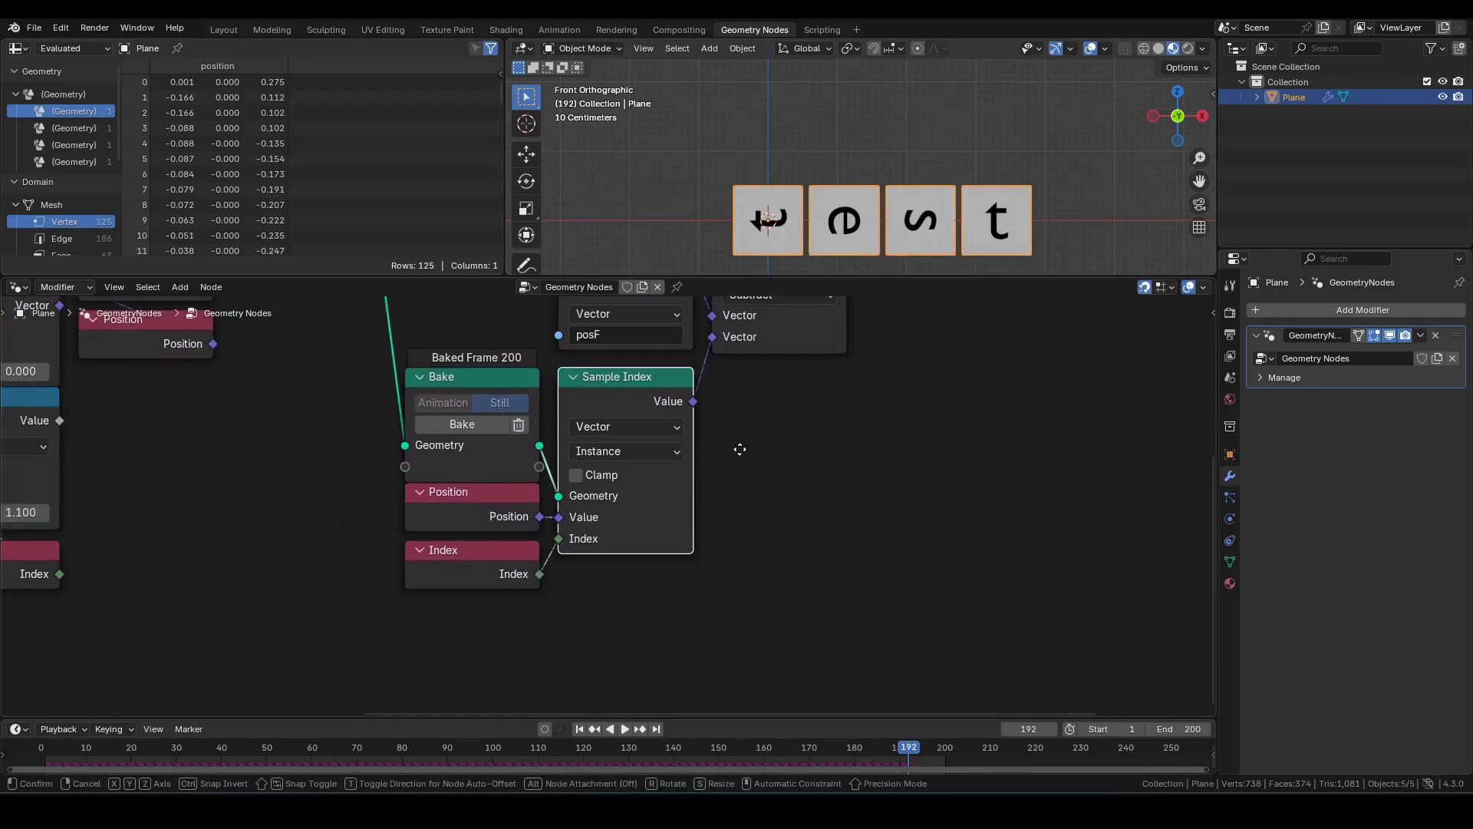
pyautogui.click(716, 656)
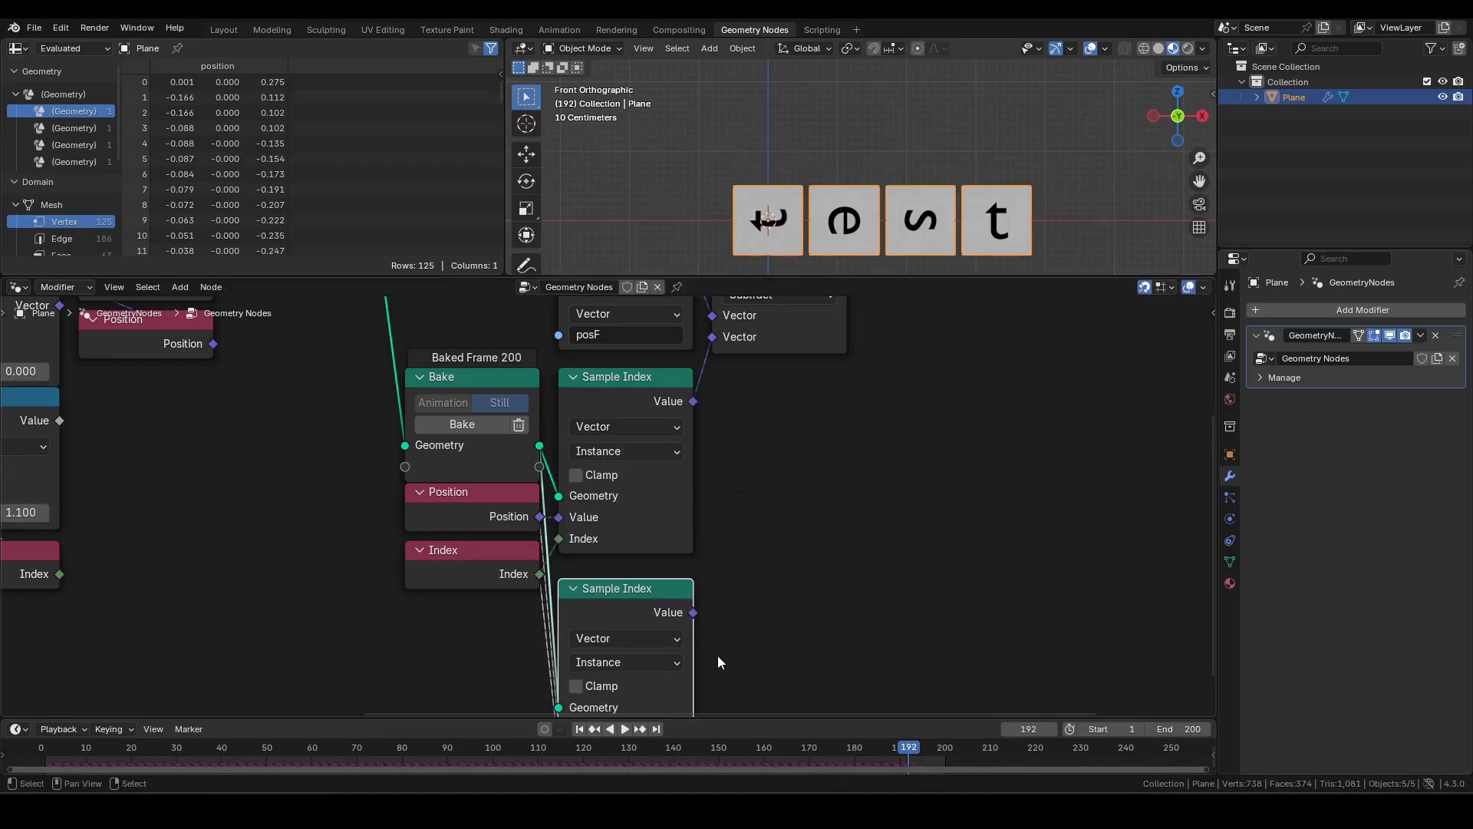
pyautogui.moveTo(722, 603); pyautogui.dragTo(882, 471, button='middle')
pyautogui.click(768, 508)
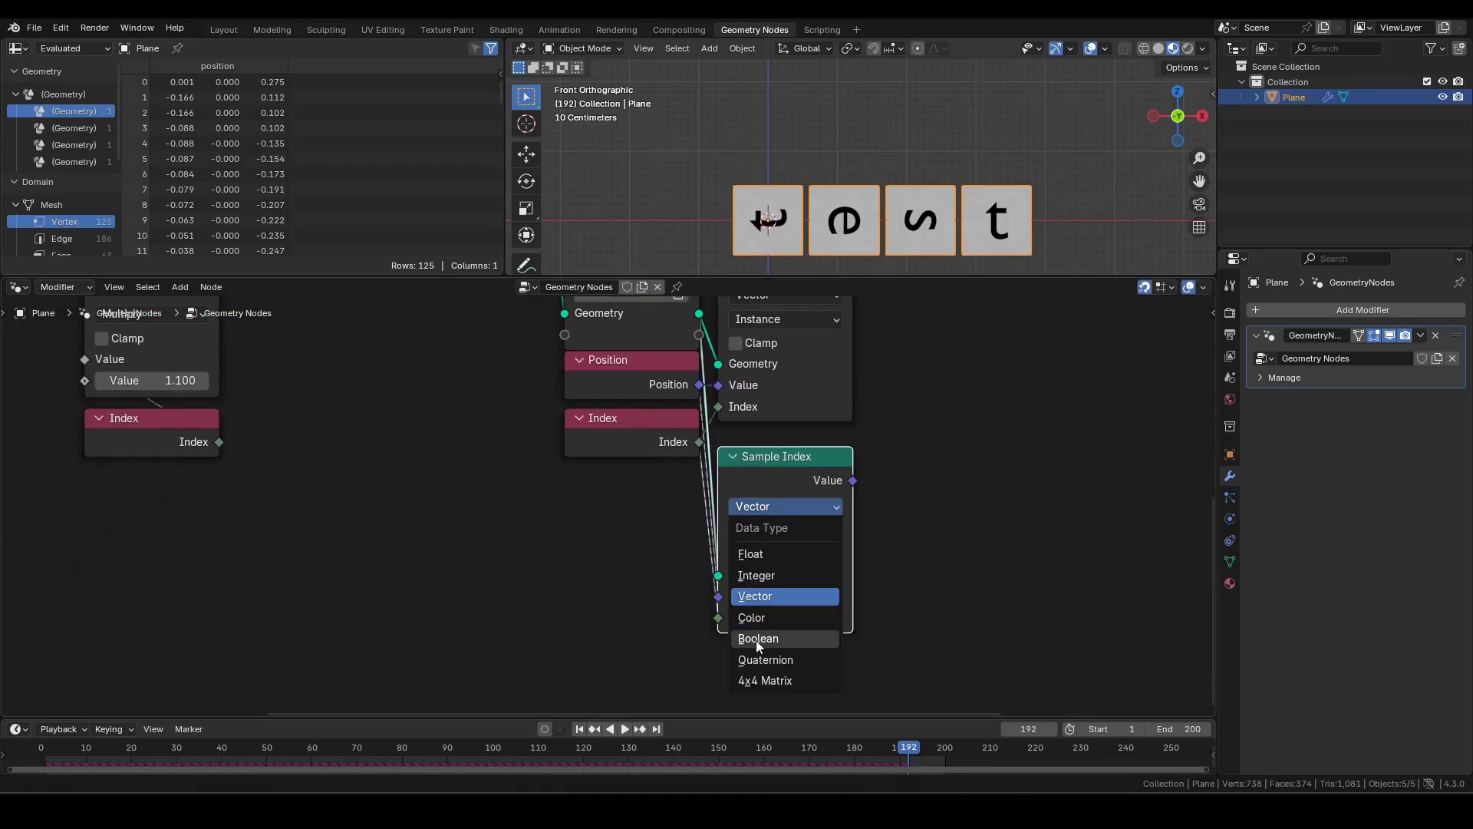
pyautogui.click(765, 660)
# Step: Add an Instance Rotation node feeding the Quaternion Sample Index's Value, keeping the Position node directly beneath Bake
pyautogui.moveTo(683, 392); pyautogui.dragTo(719, 419, button='middle')
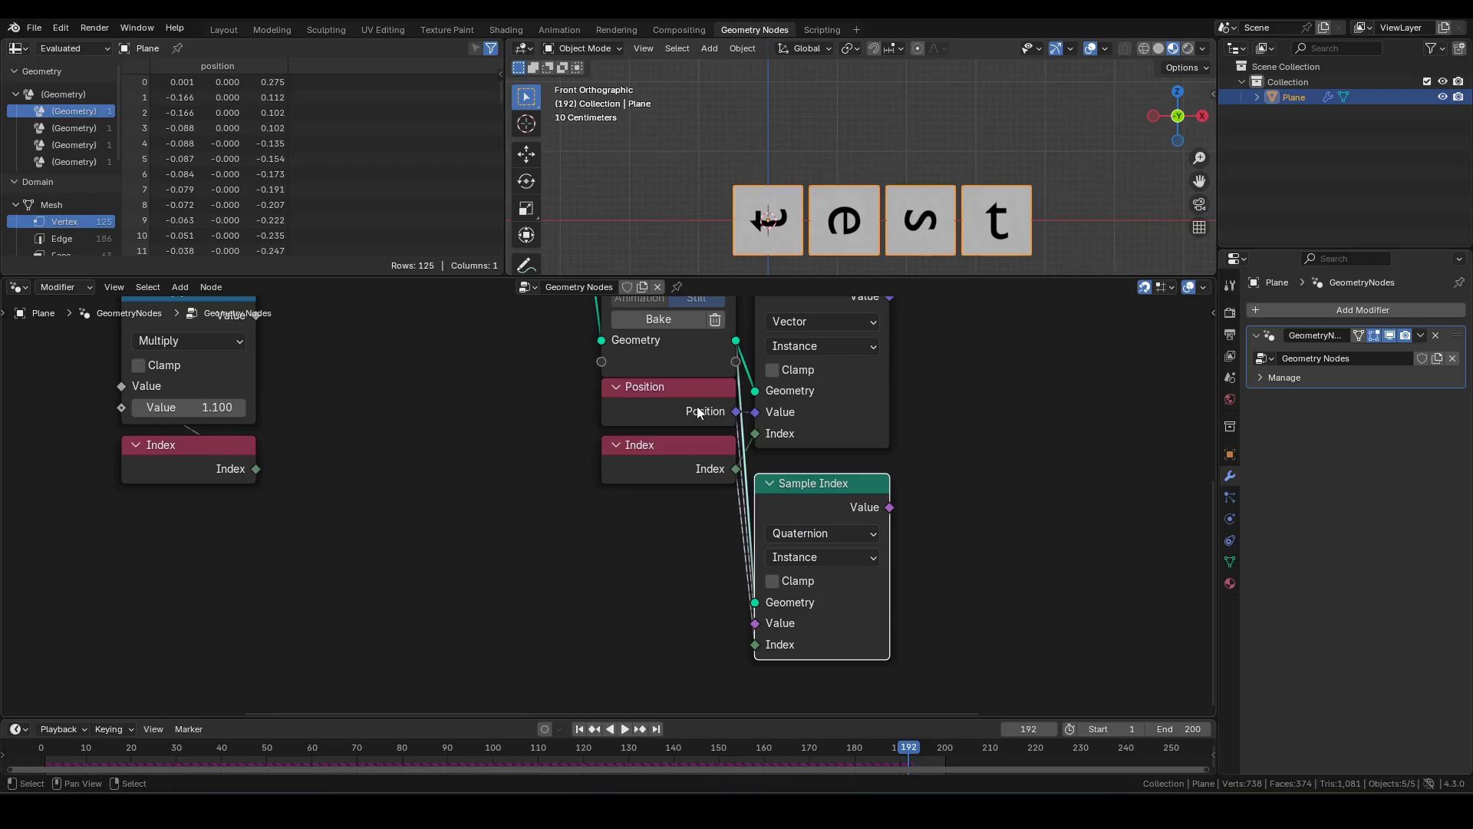
pyautogui.moveTo(698, 412); pyautogui.dragTo(525, 412)
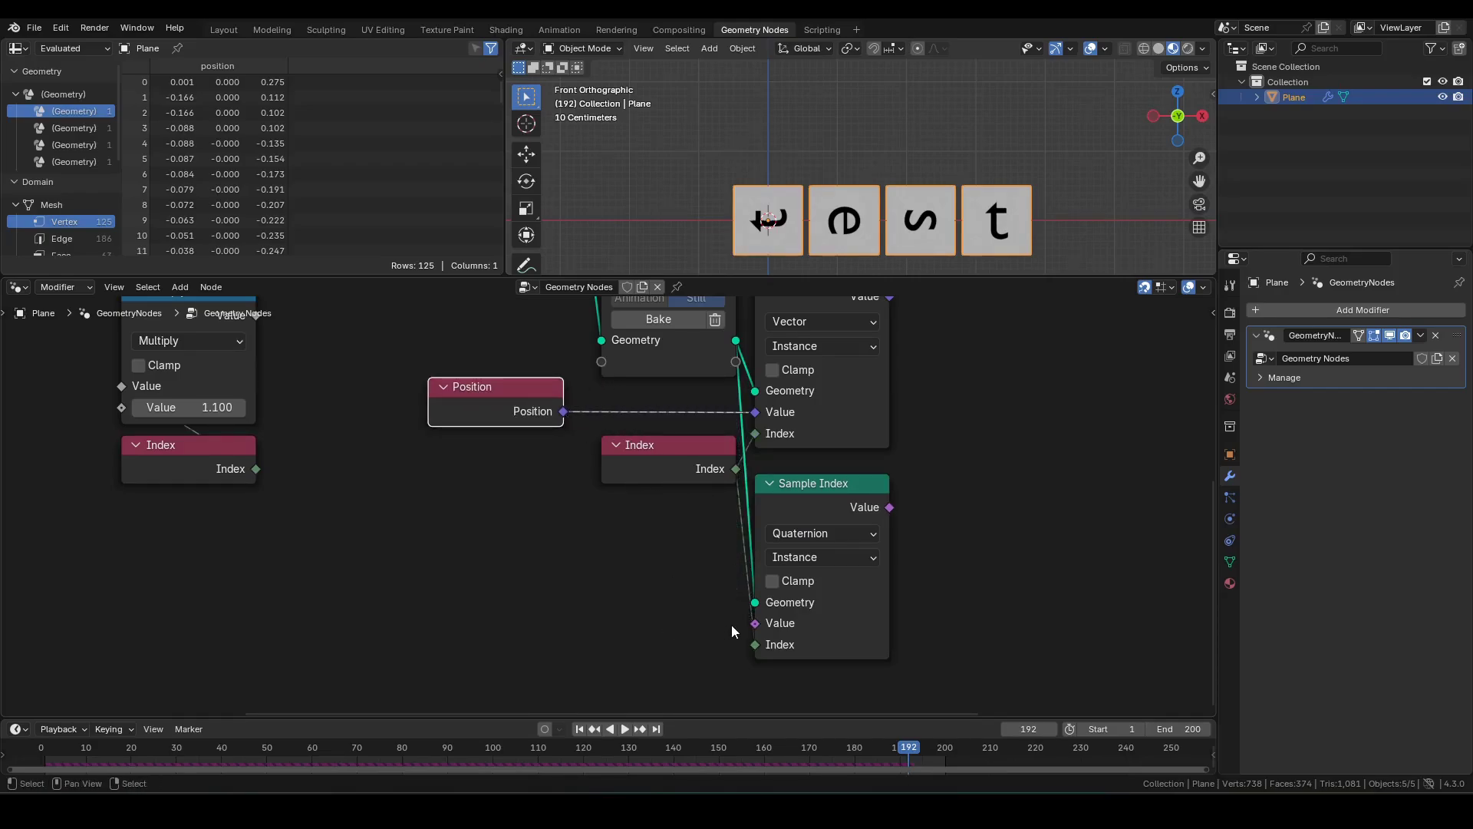
pyautogui.moveTo(755, 623); pyautogui.dragTo(684, 600)
pyautogui.write('instance rot')
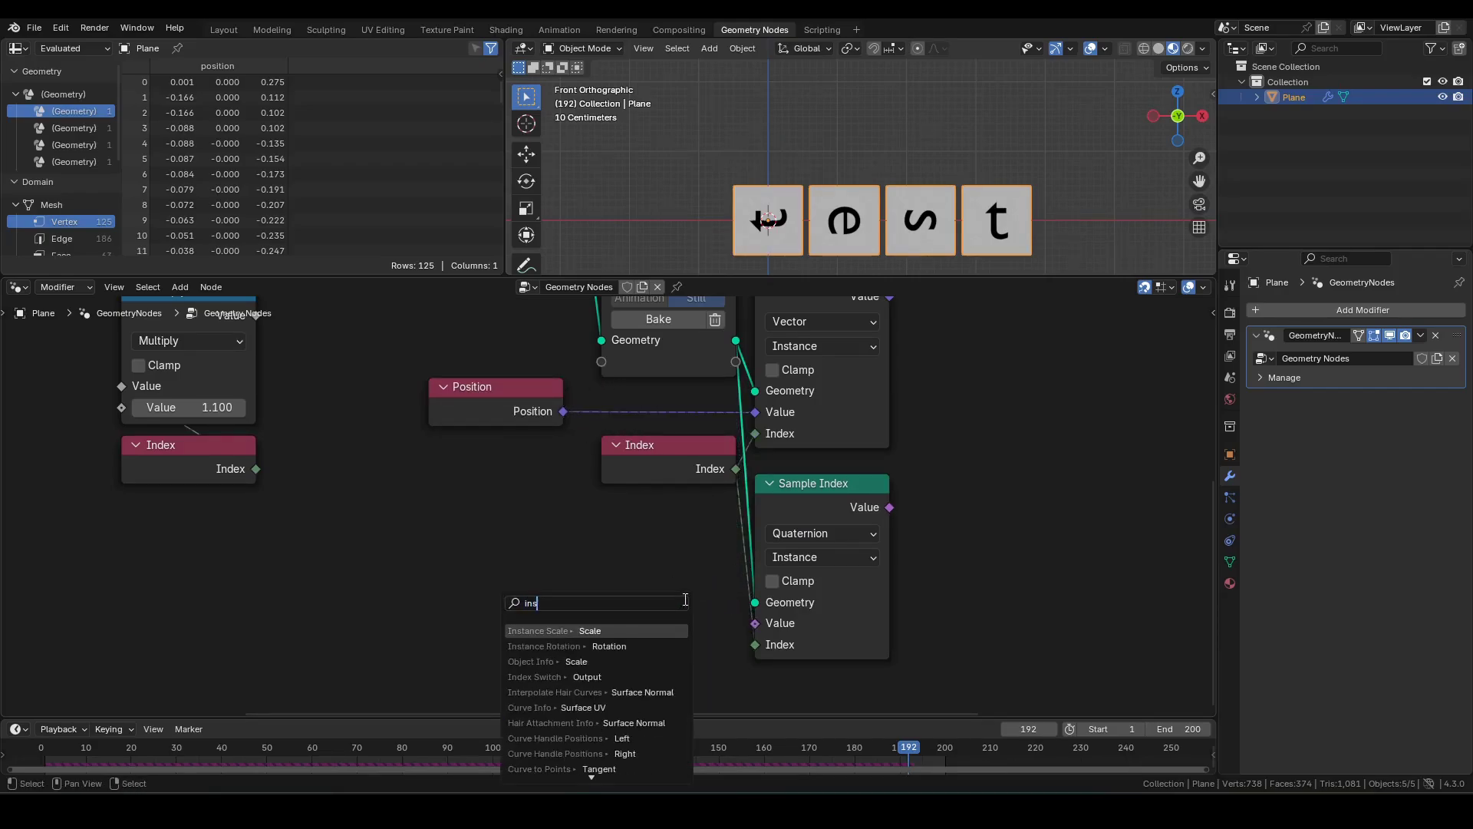
pyautogui.press('Return')
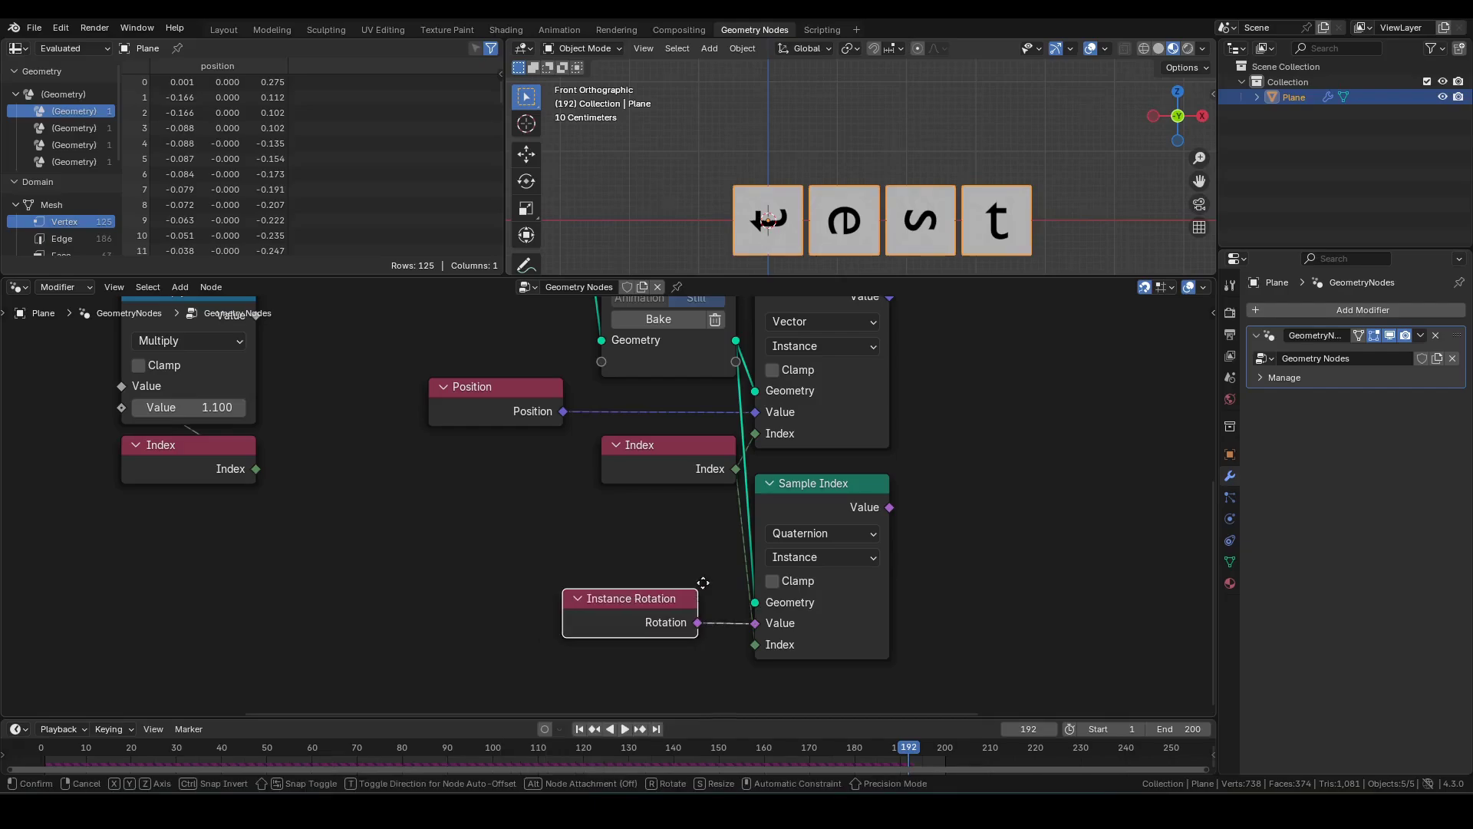
pyautogui.click(741, 561)
pyautogui.click(540, 421)
pyautogui.moveTo(541, 421); pyautogui.dragTo(713, 420)
# Step: Add an Invert Rotation node fed by the Quaternion Sample Index value and place it beside that node
pyautogui.moveTo(1059, 406); pyautogui.dragTo(809, 476, button='middle')
pyautogui.scroll(-2, 808, 485)
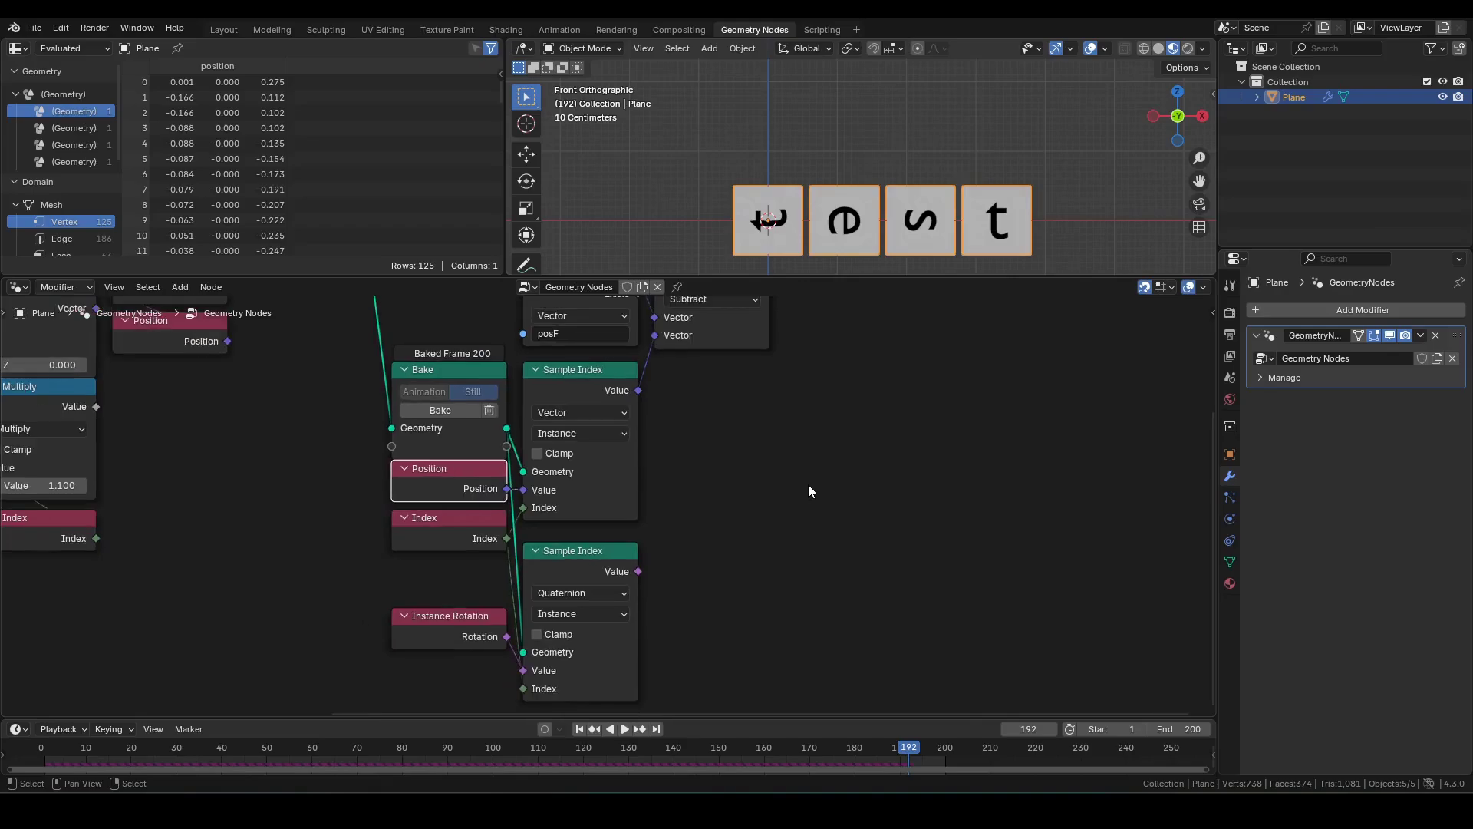
pyautogui.moveTo(536, 634); pyautogui.dragTo(634, 607)
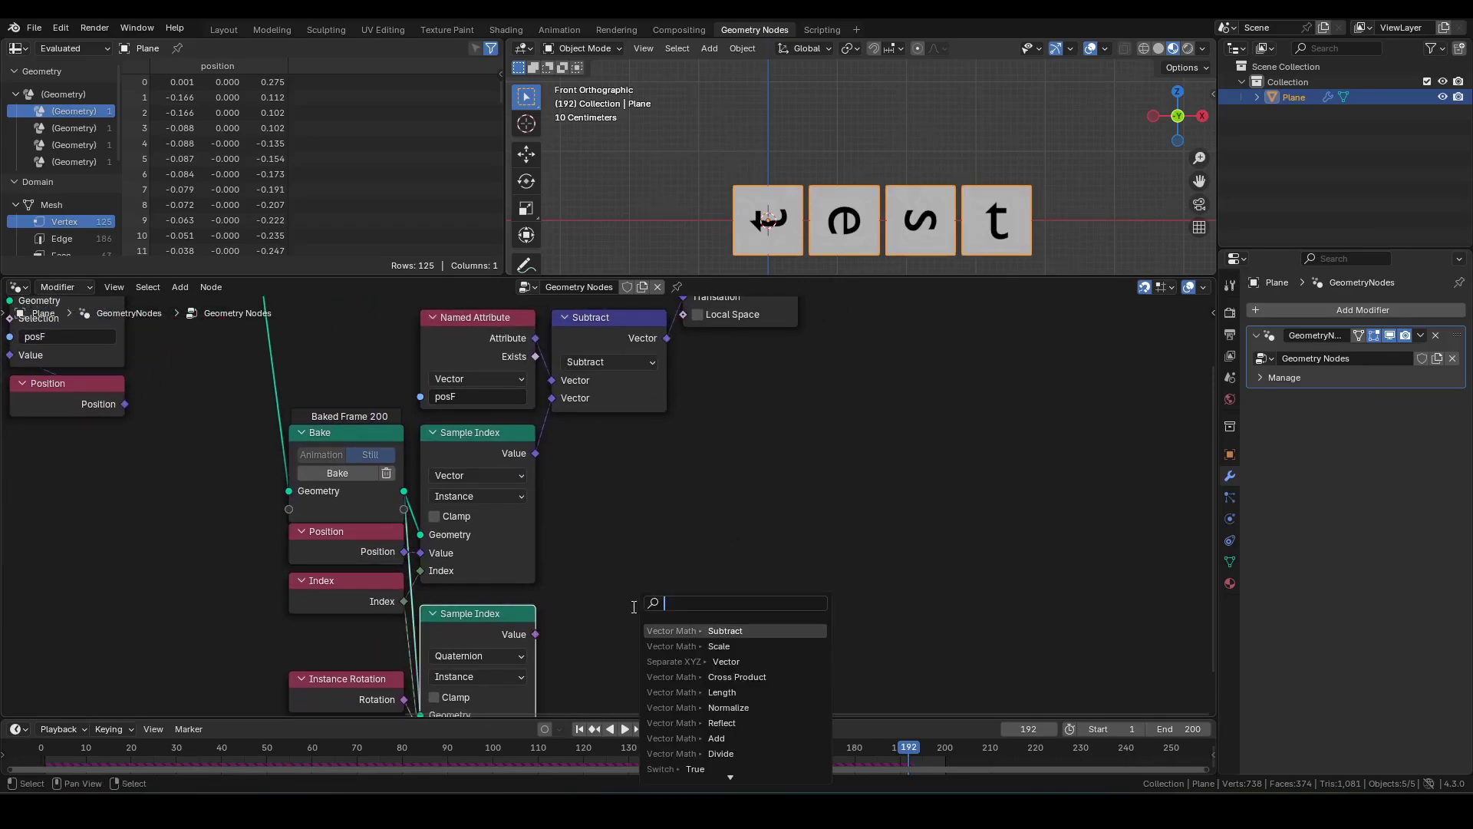
pyautogui.write('invert')
pyautogui.press('Return')
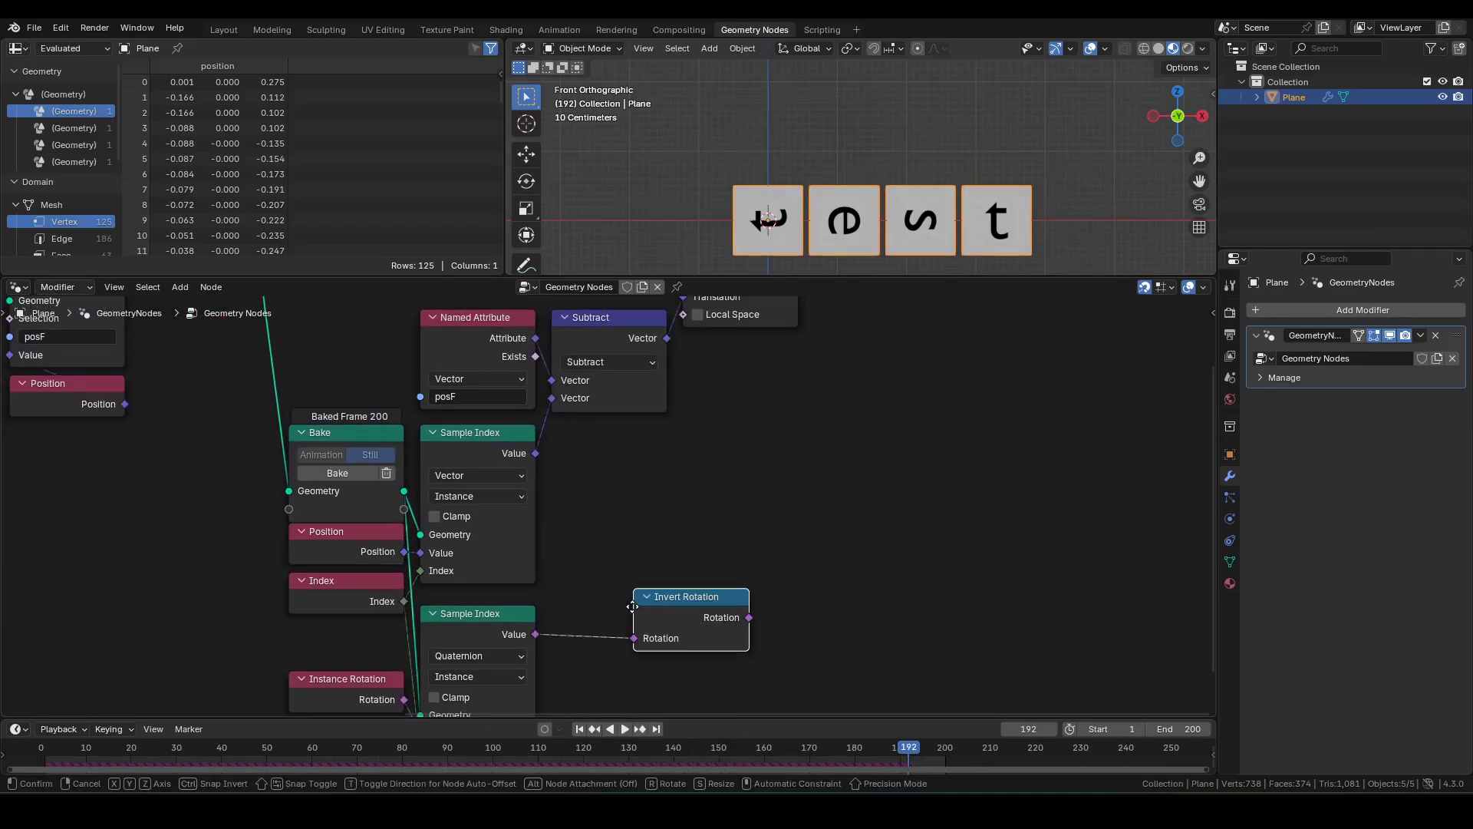
pyautogui.click(549, 608)
# Step: Insert Rotate Instances between Translate Instances and Group Output, with the Invert Rotation result driving its Rotation
pyautogui.scroll(-2, 598, 571)
pyautogui.moveTo(598, 571); pyautogui.dragTo(510, 634, button='middle')
pyautogui.click(658, 466)
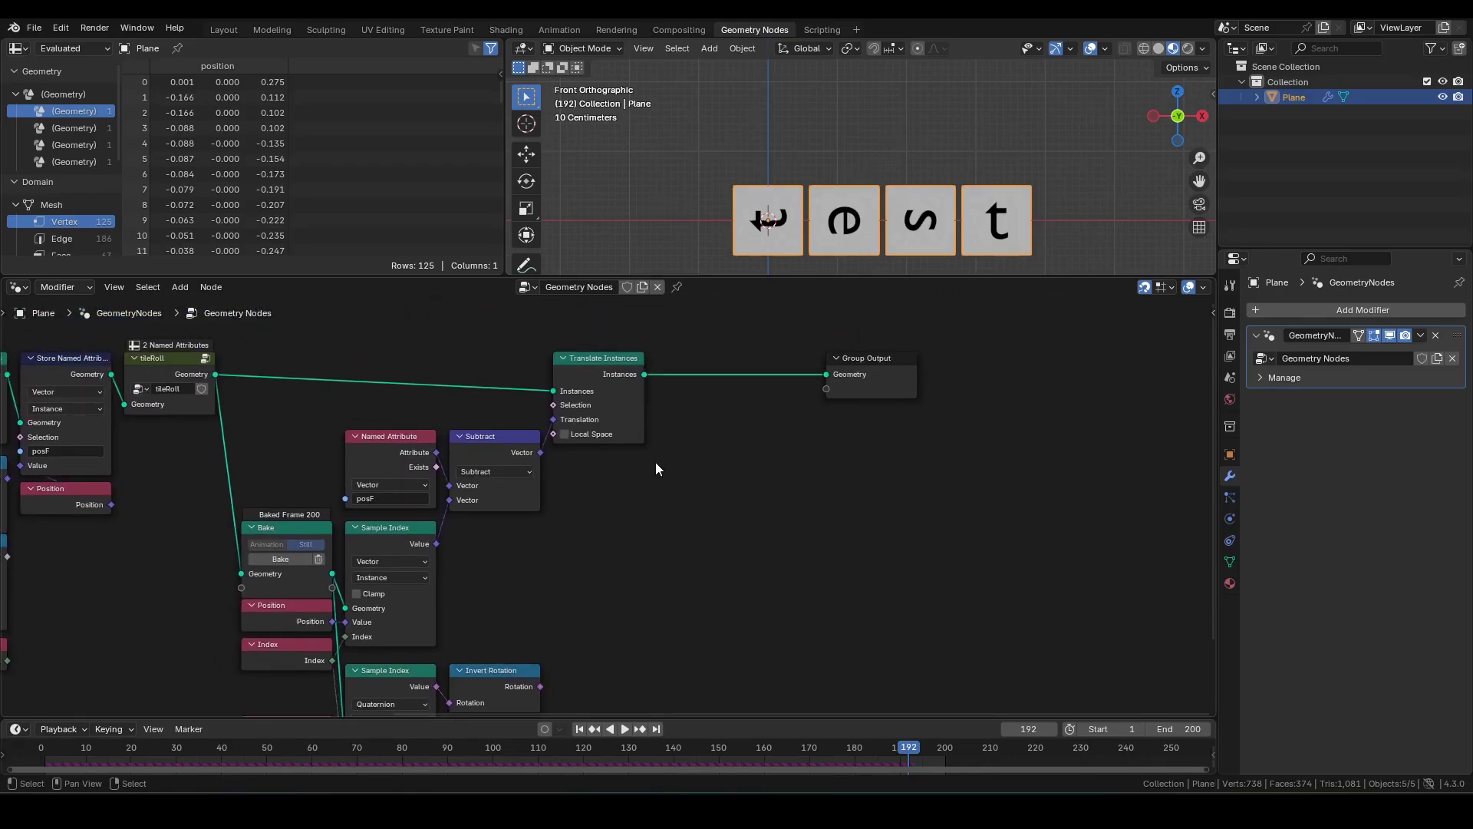
pyautogui.press('F3')
pyautogui.write('rotate ins')
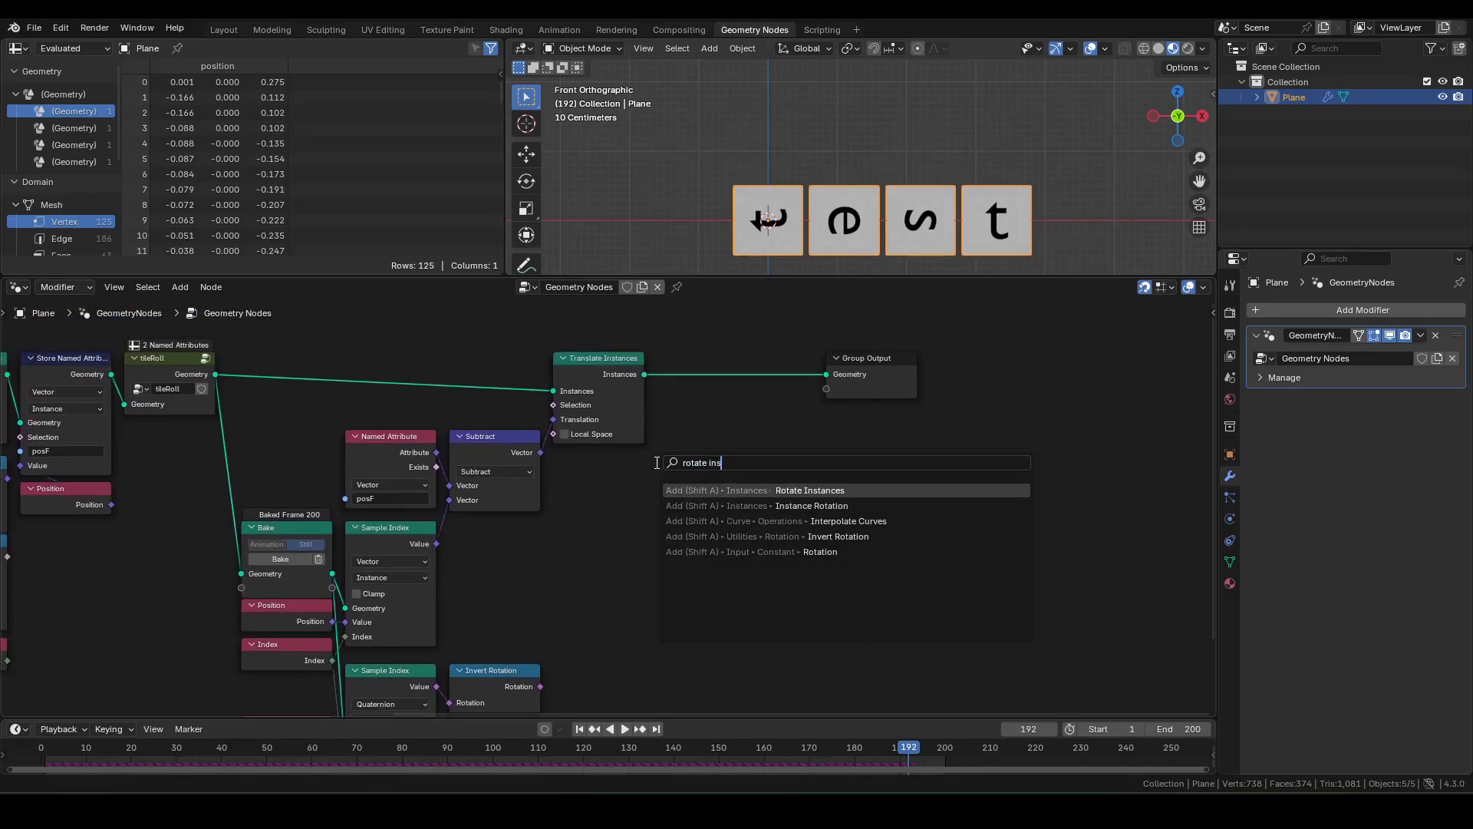
pyautogui.press('Return')
pyautogui.click(673, 352)
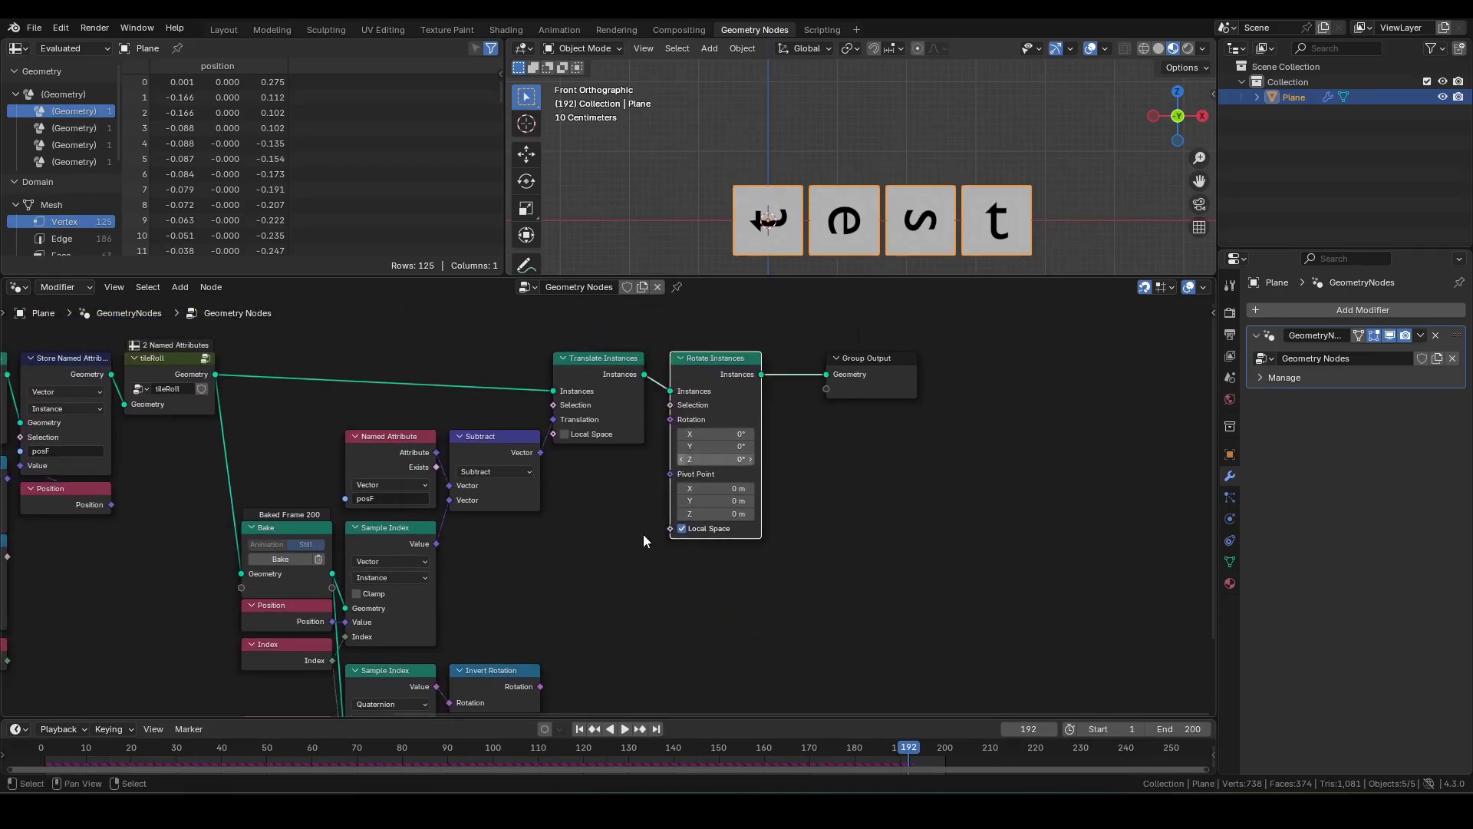
pyautogui.moveTo(584, 607); pyautogui.dragTo(648, 536, button='middle')
pyautogui.moveTo(605, 616); pyautogui.dragTo(735, 350)
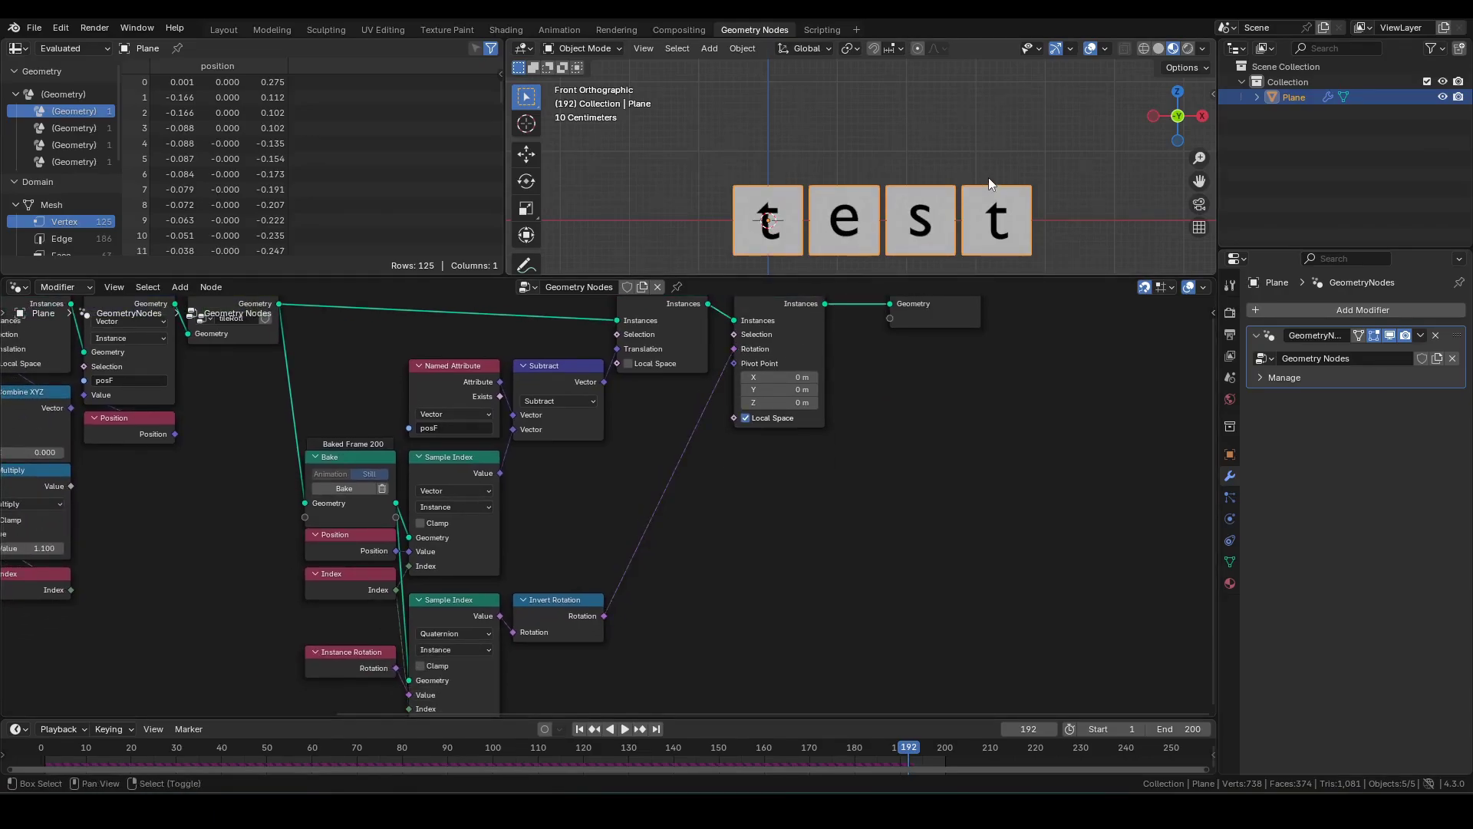
# Step: Play the animation from the first frame in a maximized viewport to check the tiles' landing orientation
pyautogui.hotkey('shift', 'Left')
pyautogui.hotkey('ctrl', 'alt', 'space')
pyautogui.keyDown('shift'); pyautogui.moveTo(935, 270); pyautogui.dragTo(892, 337, button='middle'); pyautogui.keyUp('shift')
pyautogui.press('space')
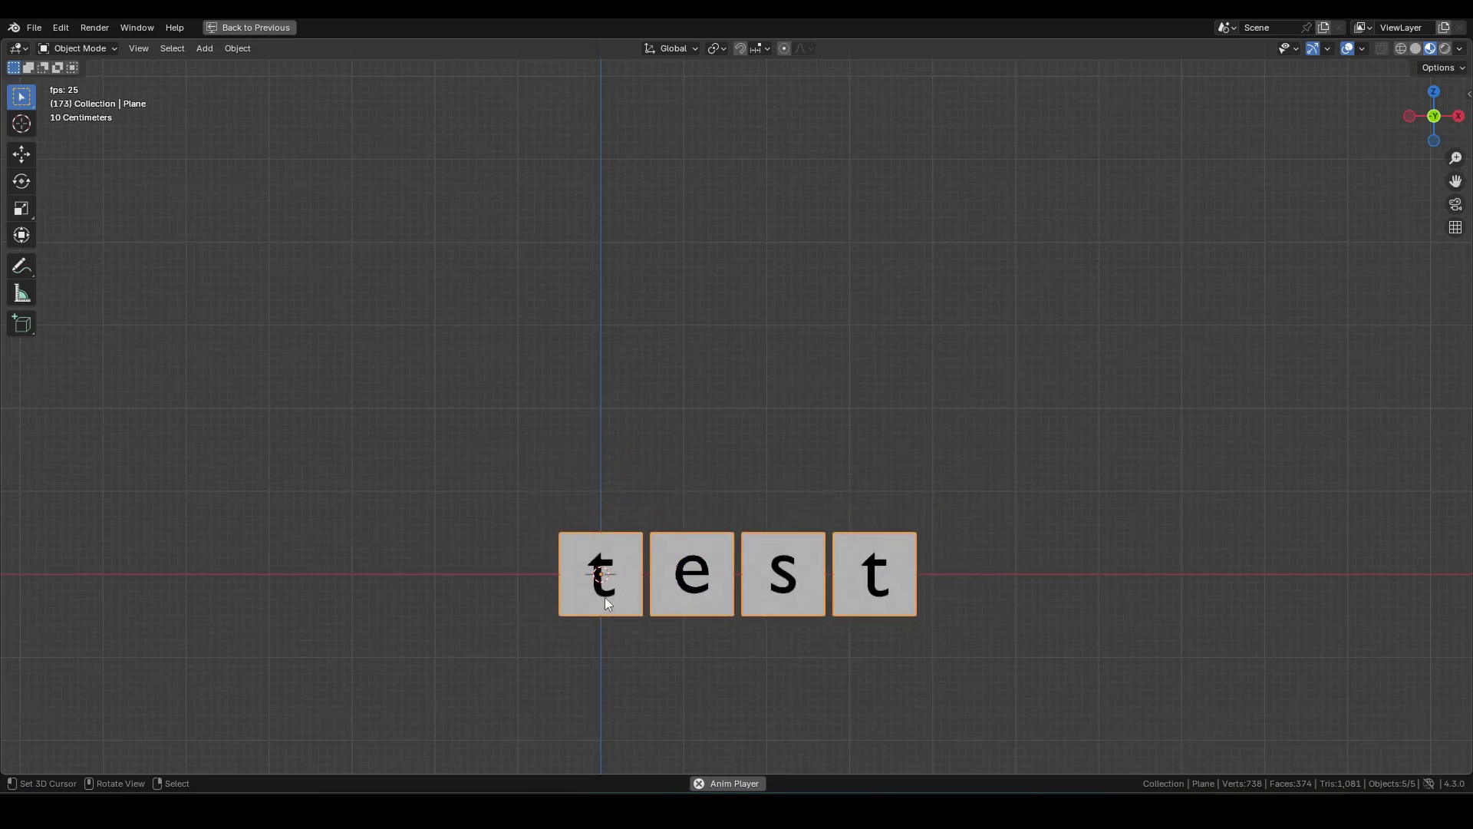
pyautogui.press('space')
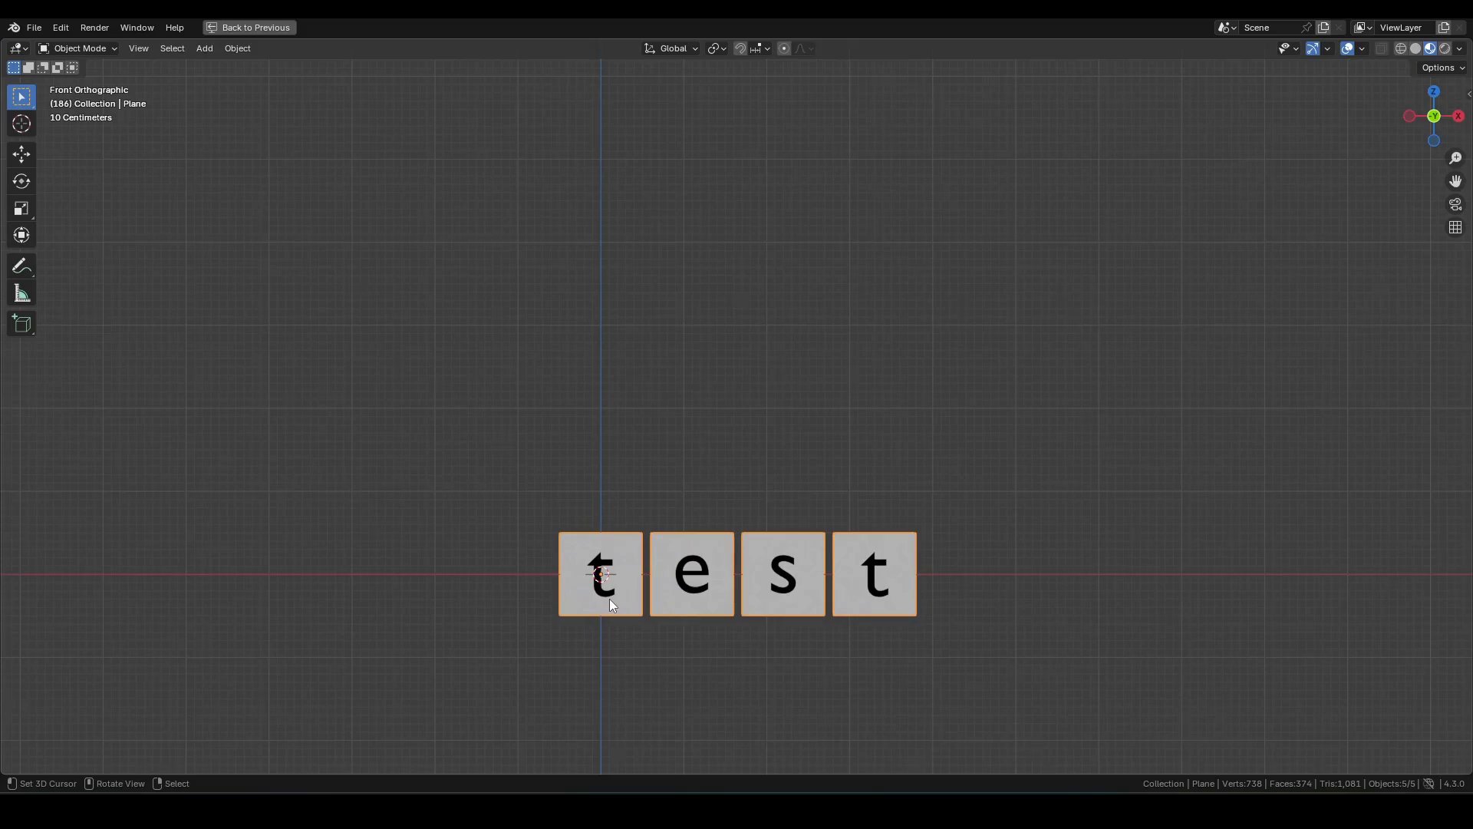
# Step: Restore the editor layout and change the String node's text to SCRABBLE!
pyautogui.hotkey('ctrl', 'space')
pyautogui.scroll(-4, 429, 548)
pyautogui.moveTo(297, 519); pyautogui.dragTo(890, 574, button='middle')
pyautogui.scroll(8, 814, 518)
pyautogui.moveTo(854, 404); pyautogui.dragTo(778, 468, button='middle')
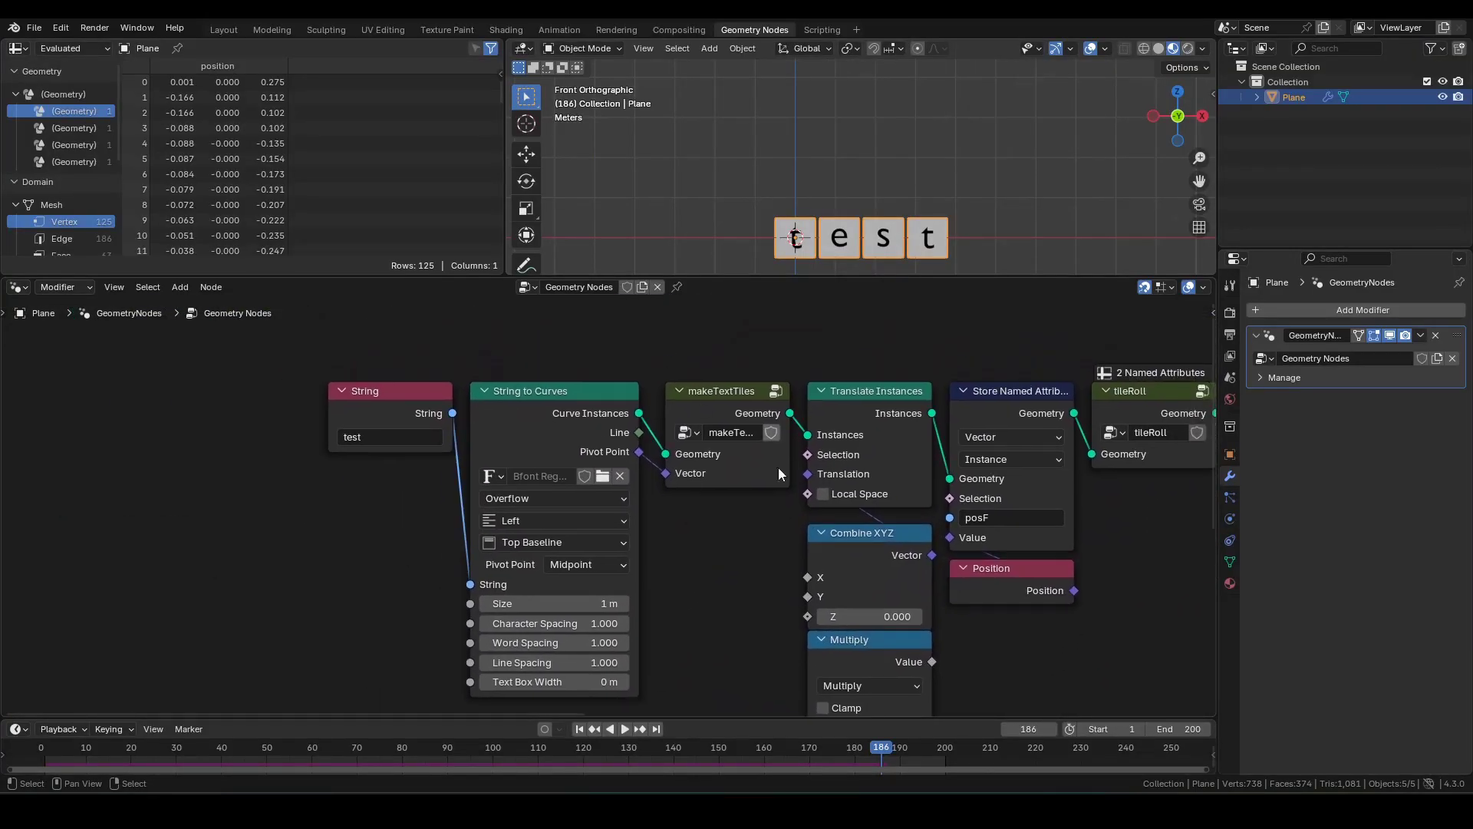
pyautogui.scroll(4, 652, 476)
pyautogui.moveTo(367, 460); pyautogui.dragTo(401, 474, button='middle')
pyautogui.click(326, 421)
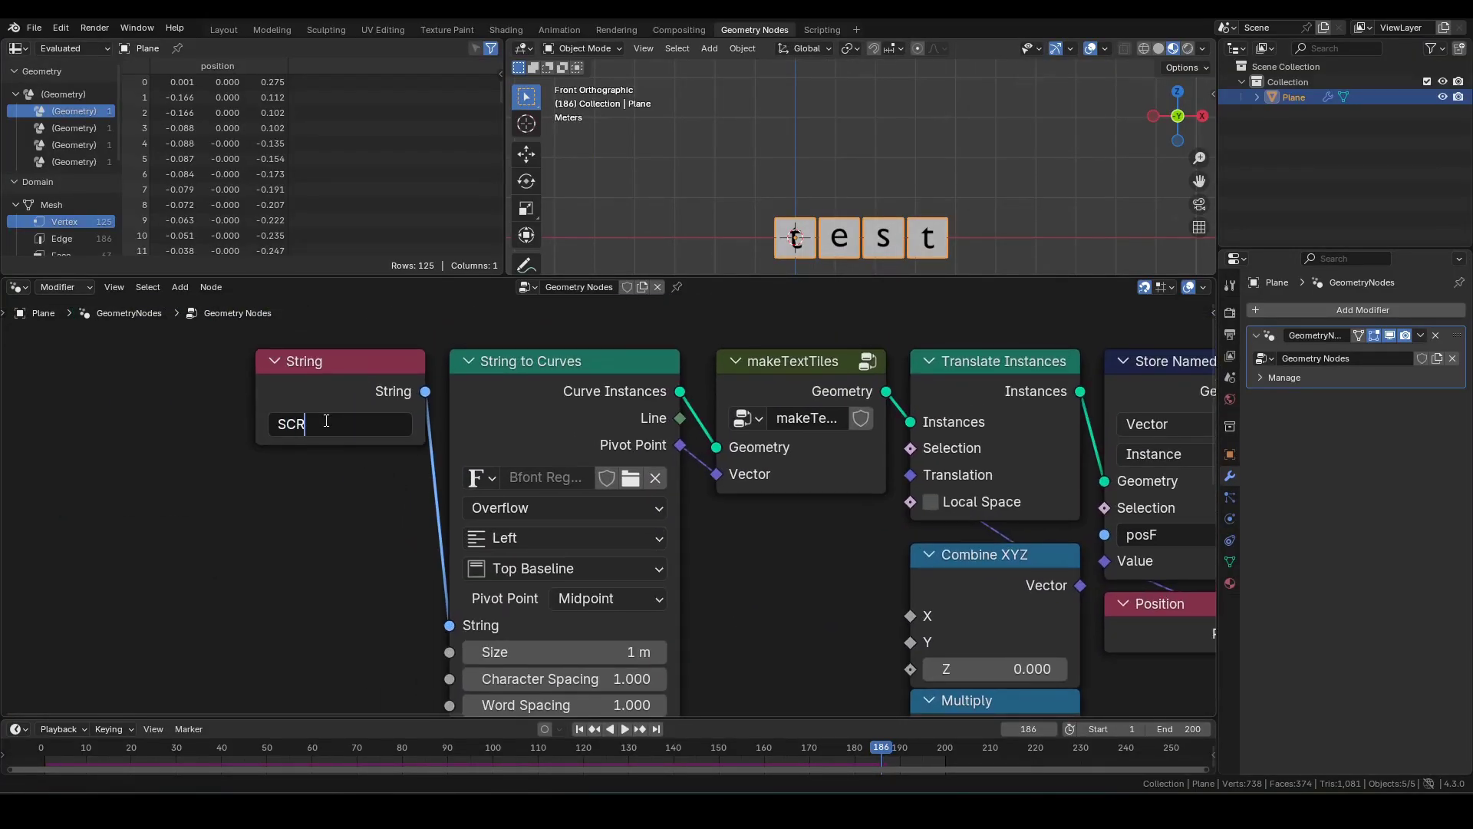
pyautogui.press('Return')
# Step: Play the longer word's animation from the first frame to check how its tiles land with the existing bake
pyautogui.scroll(-4, 858, 536)
pyautogui.moveTo(971, 542); pyautogui.dragTo(284, 445, button='middle')
pyautogui.hotkey('shift', 'Left')
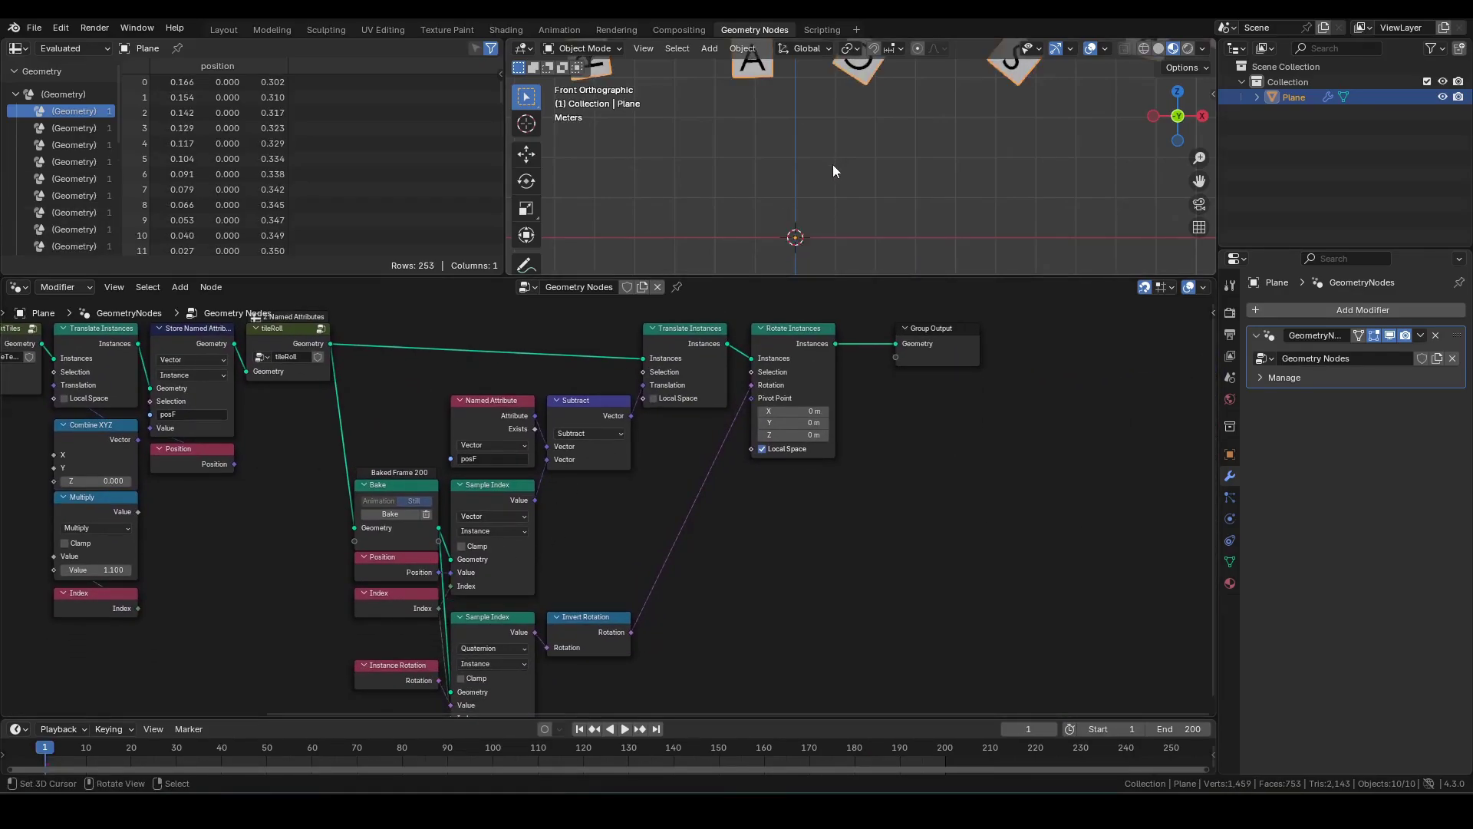
pyautogui.scroll(-3, 832, 165)
pyautogui.press('space')
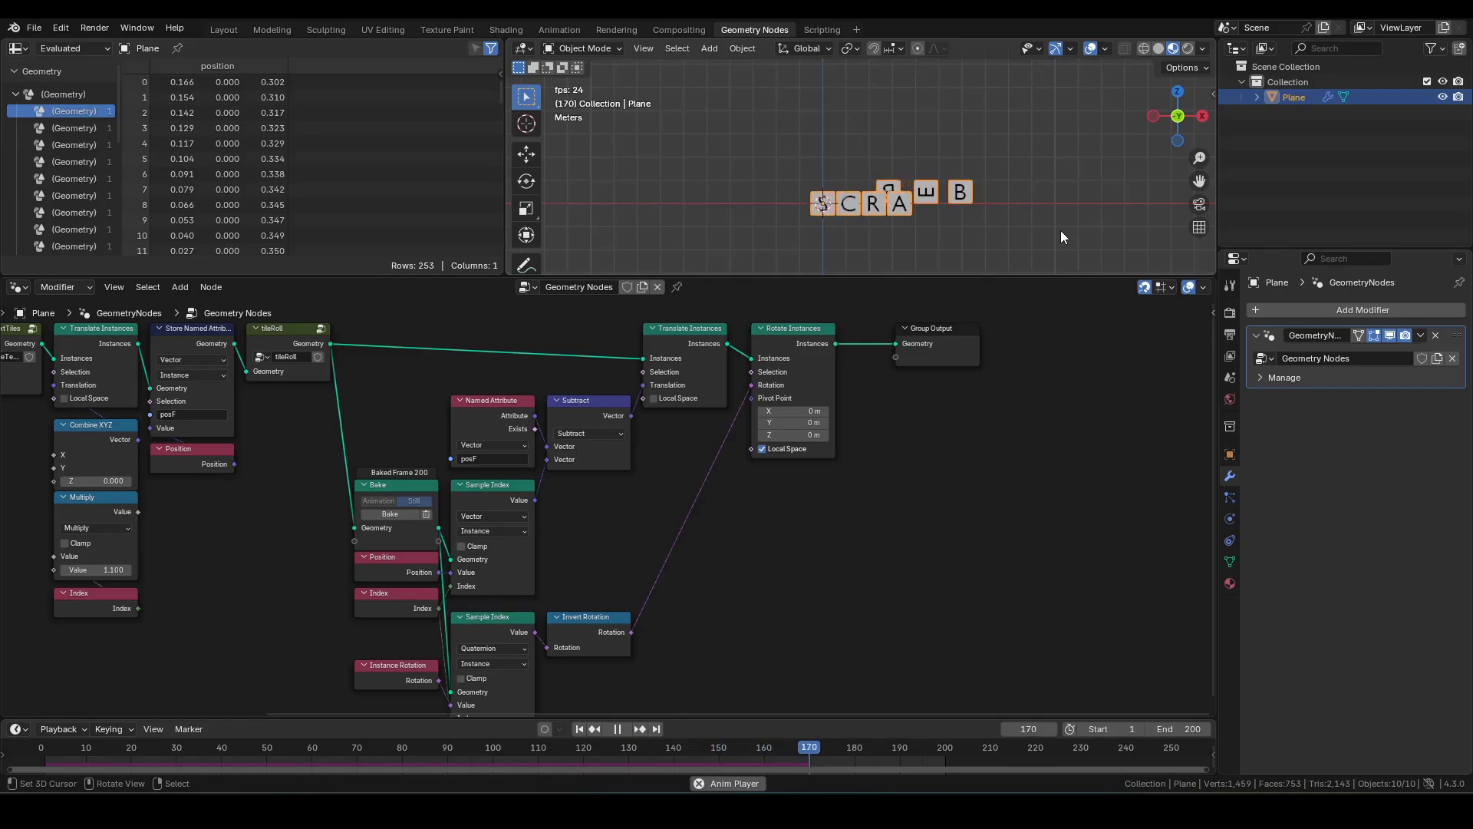
pyautogui.press('space')
# Step: Go to frame 200 and rebake the Bake node for the new text
pyautogui.hotkey('shift', 'Right')
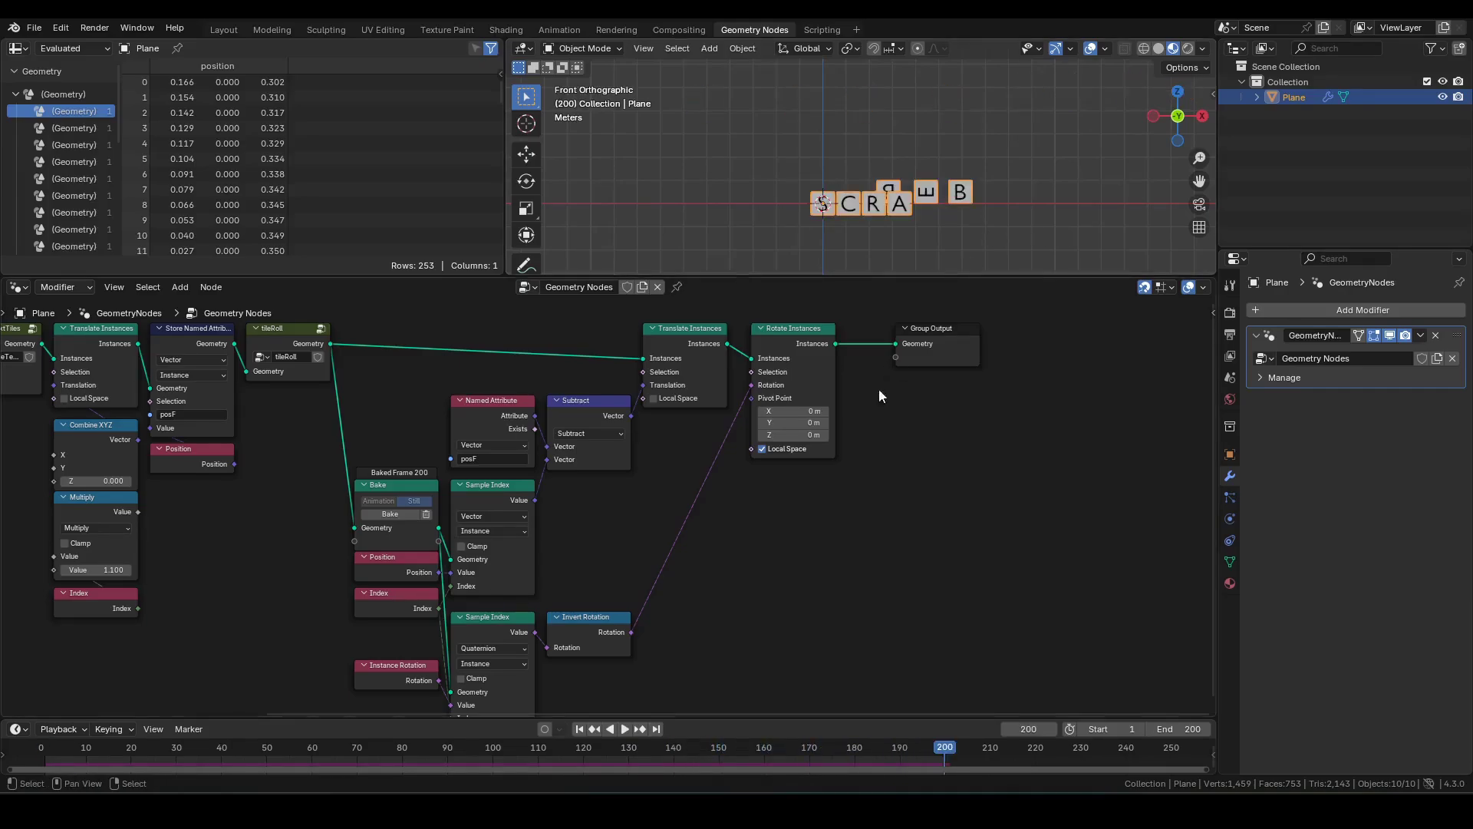
pyautogui.moveTo(426, 566); pyautogui.dragTo(635, 488, button='middle')
pyautogui.scroll(3, 635, 488)
# Step: Deselect the object and replay the rebaked SCRABBLE! animation from the first frame in a closely framed, maximized viewport
pyautogui.hotkey('ctrl', 'space')
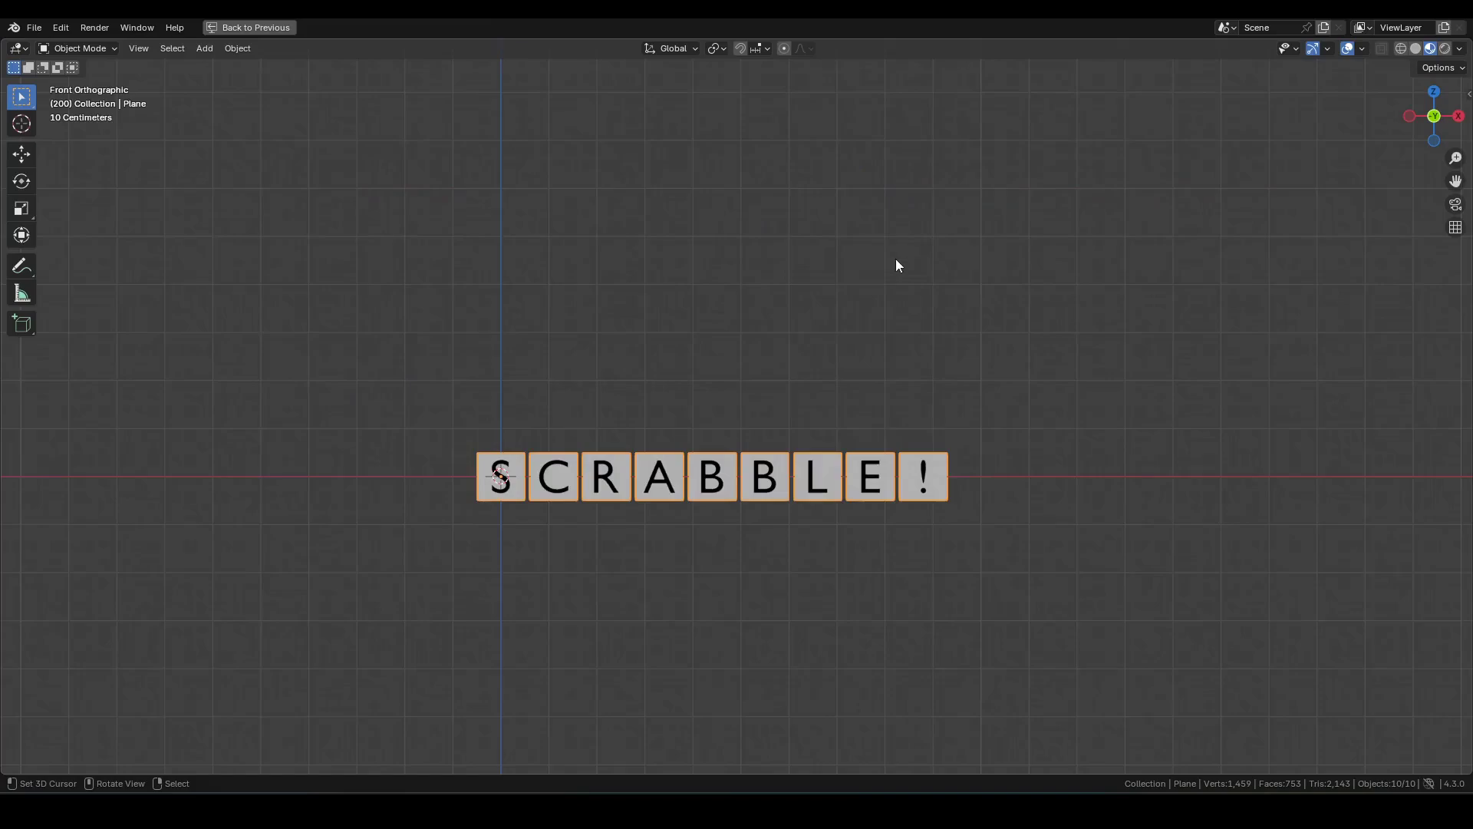
pyautogui.scroll(3, 895, 261)
pyautogui.scroll(2, 895, 261)
pyautogui.keyDown('shift'); pyautogui.moveTo(892, 261); pyautogui.dragTo(937, 273, button='middle'); pyautogui.keyUp('shift')
pyautogui.hotkey('shift', 'Left')
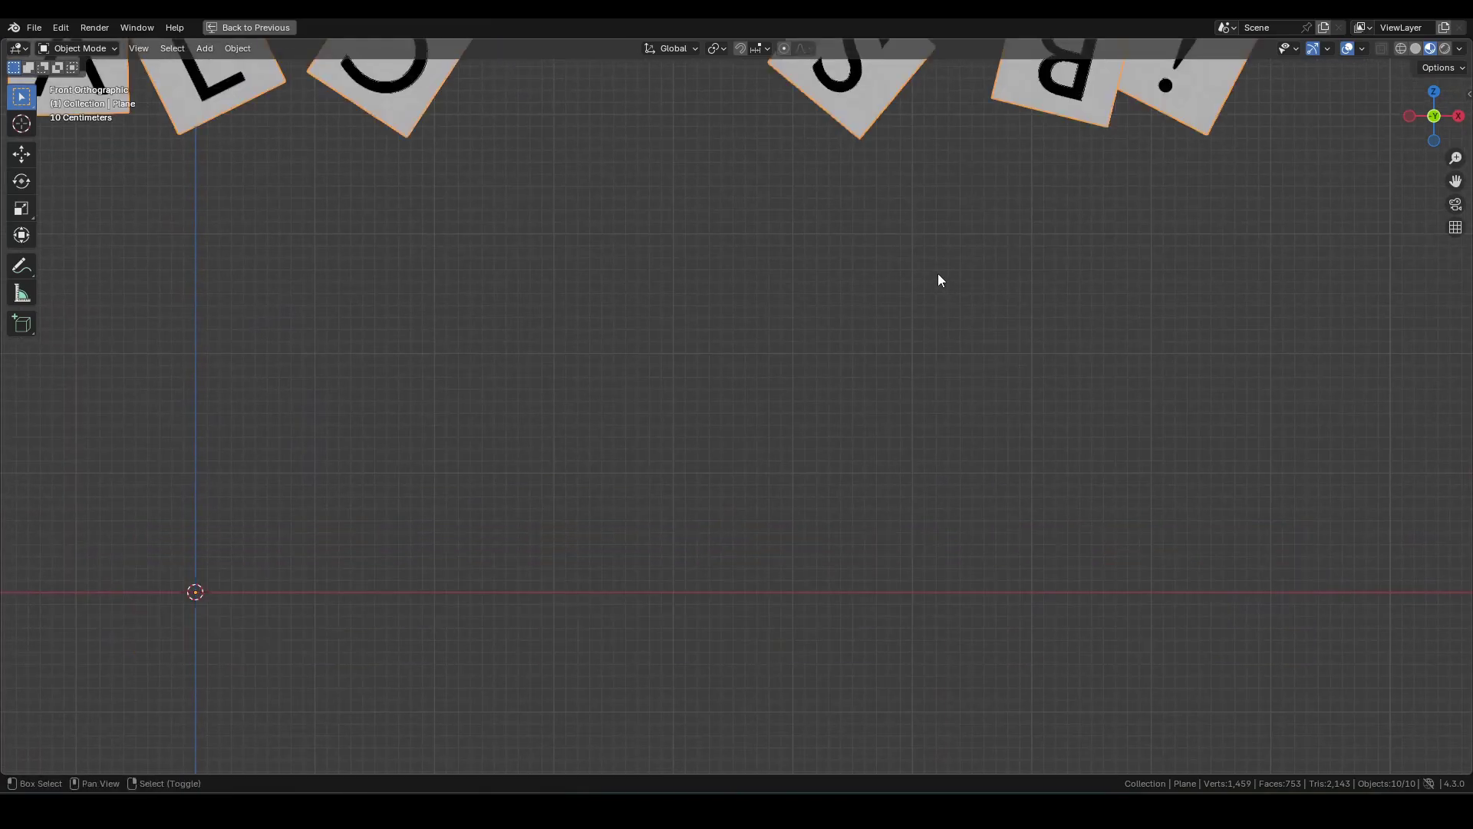
pyautogui.hotkey('alt', 'a')
pyautogui.press('space')
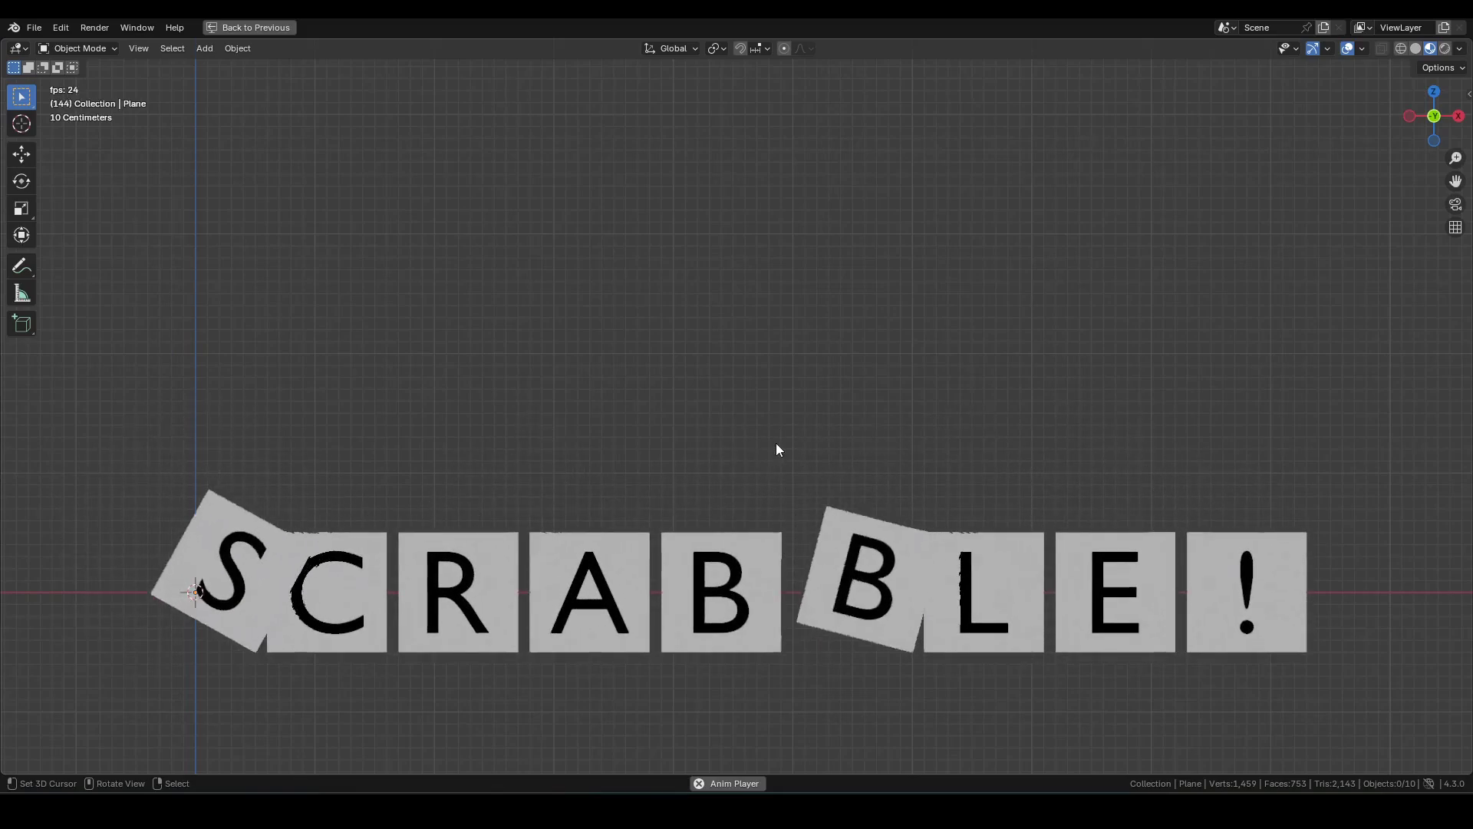
# Step: Maximize the node editor with the whole node tree in view and move Group Output closer to Rotate Instances
pyautogui.hotkey('ctrl', 'space')
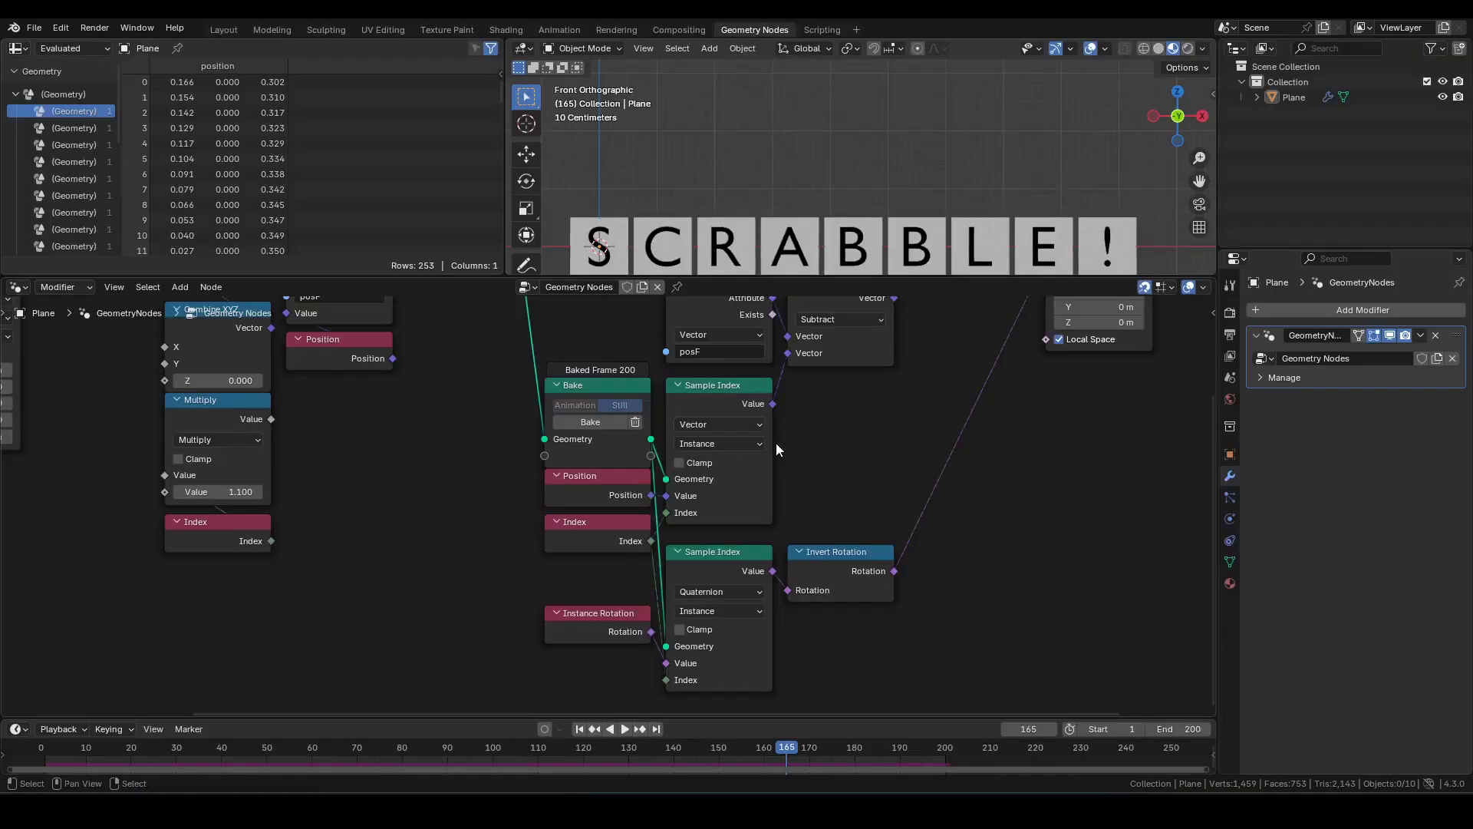
pyautogui.scroll(-3, 836, 426)
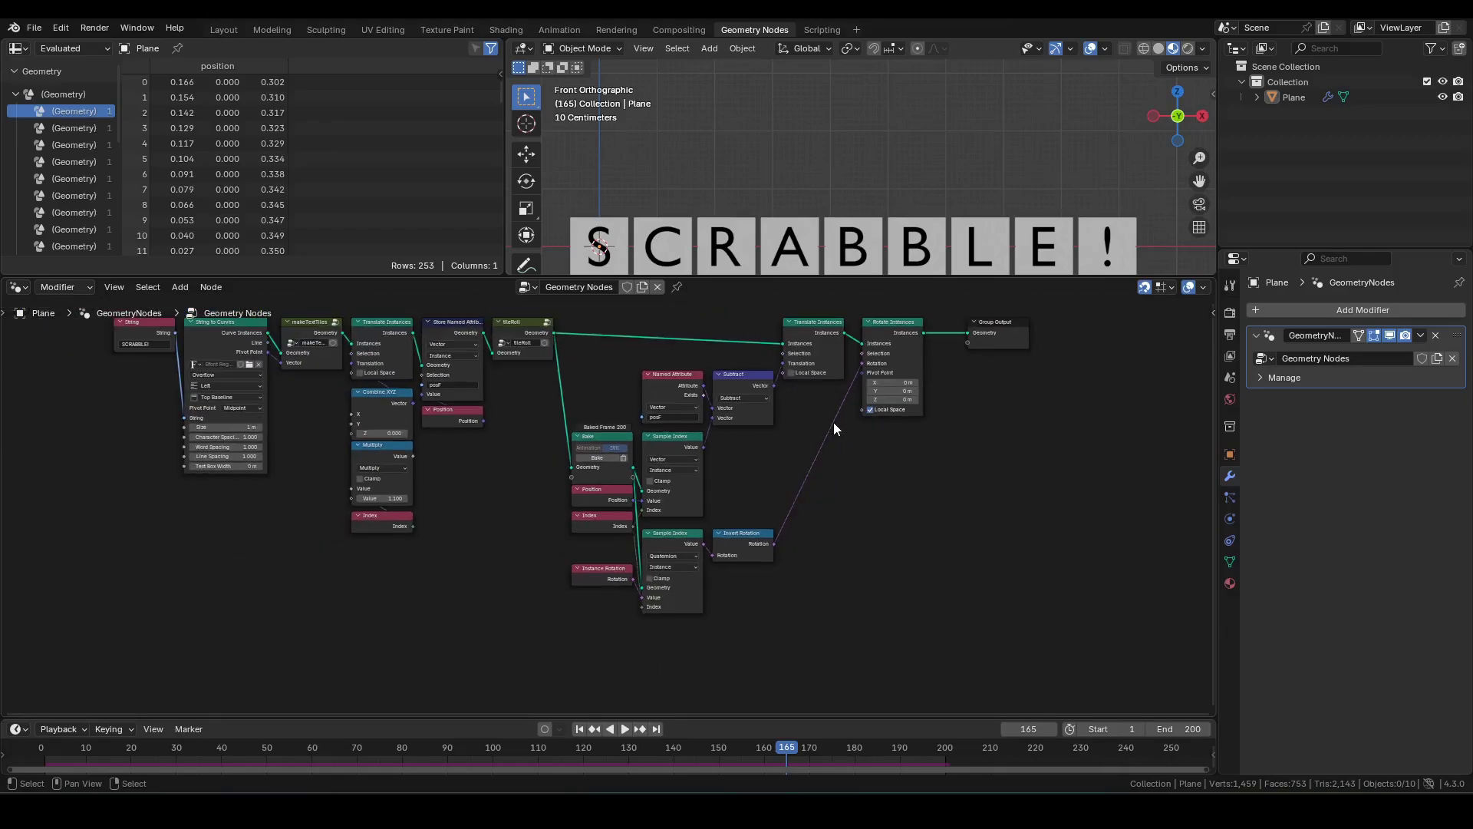
pyautogui.moveTo(839, 421); pyautogui.dragTo(882, 482, button='middle')
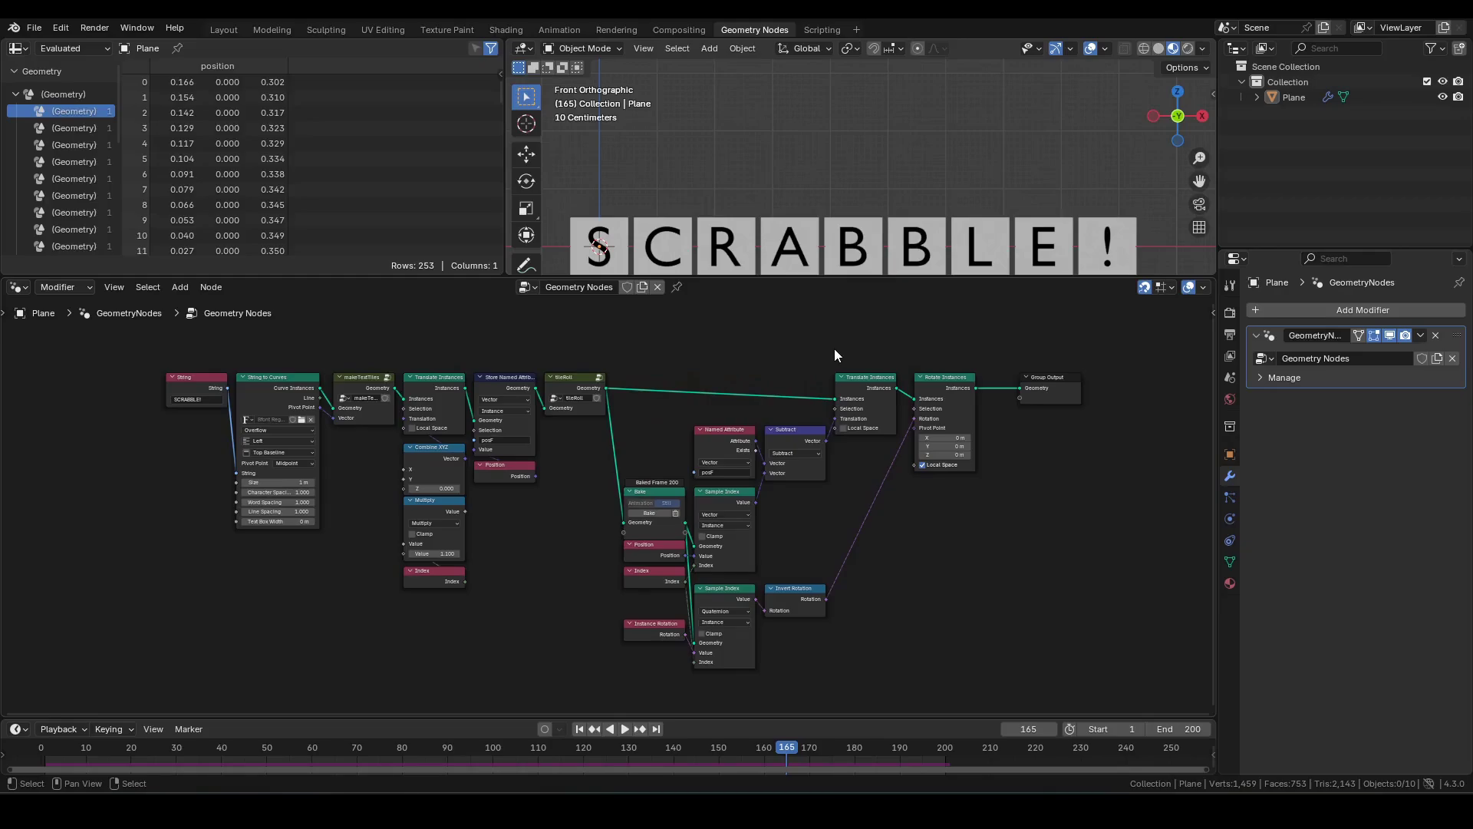
pyautogui.hotkey('ctrl', 'space')
pyautogui.scroll(3, 820, 379)
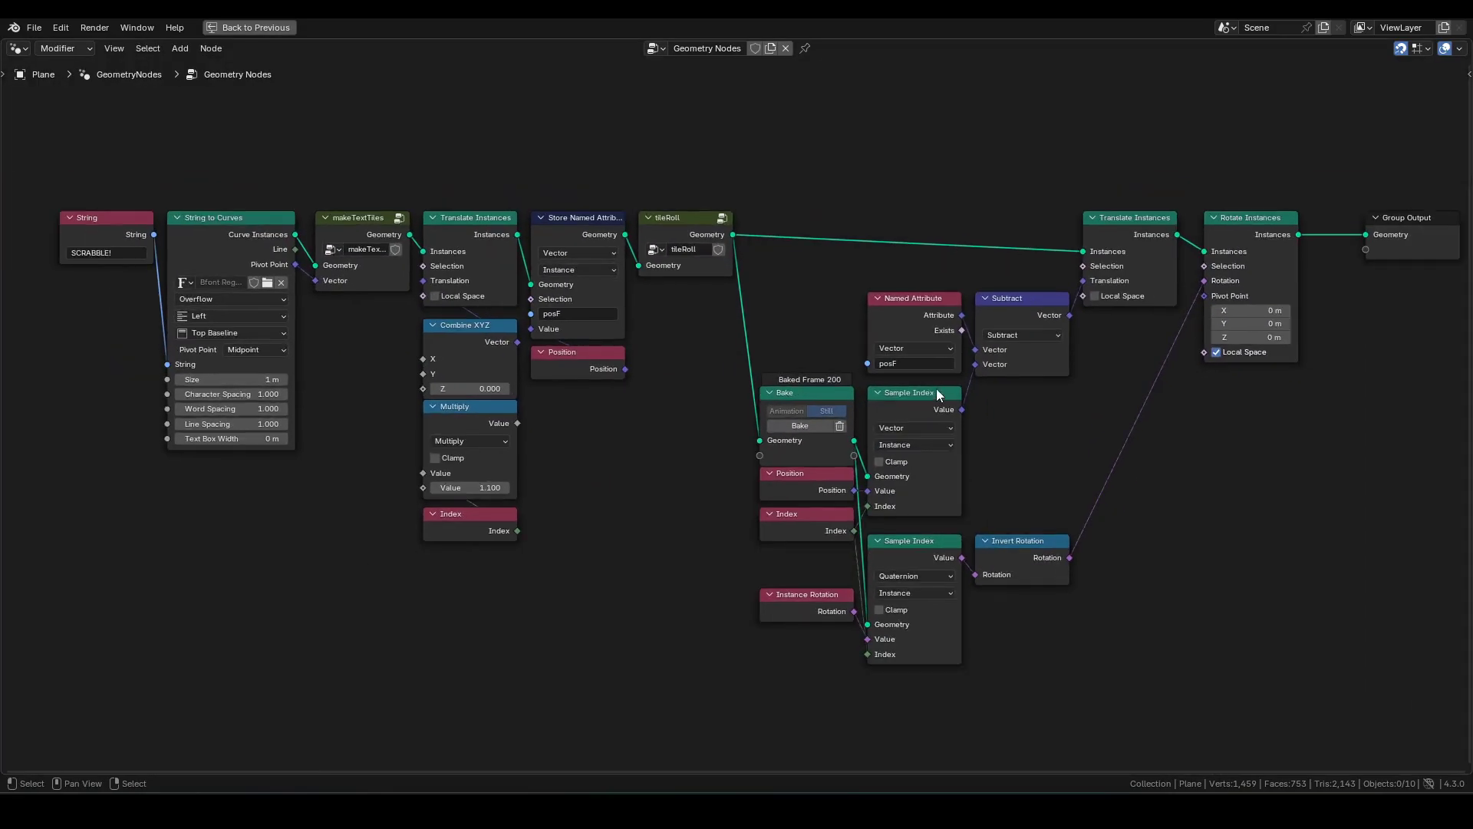
pyautogui.moveTo(1443, 221); pyautogui.dragTo(1389, 221)
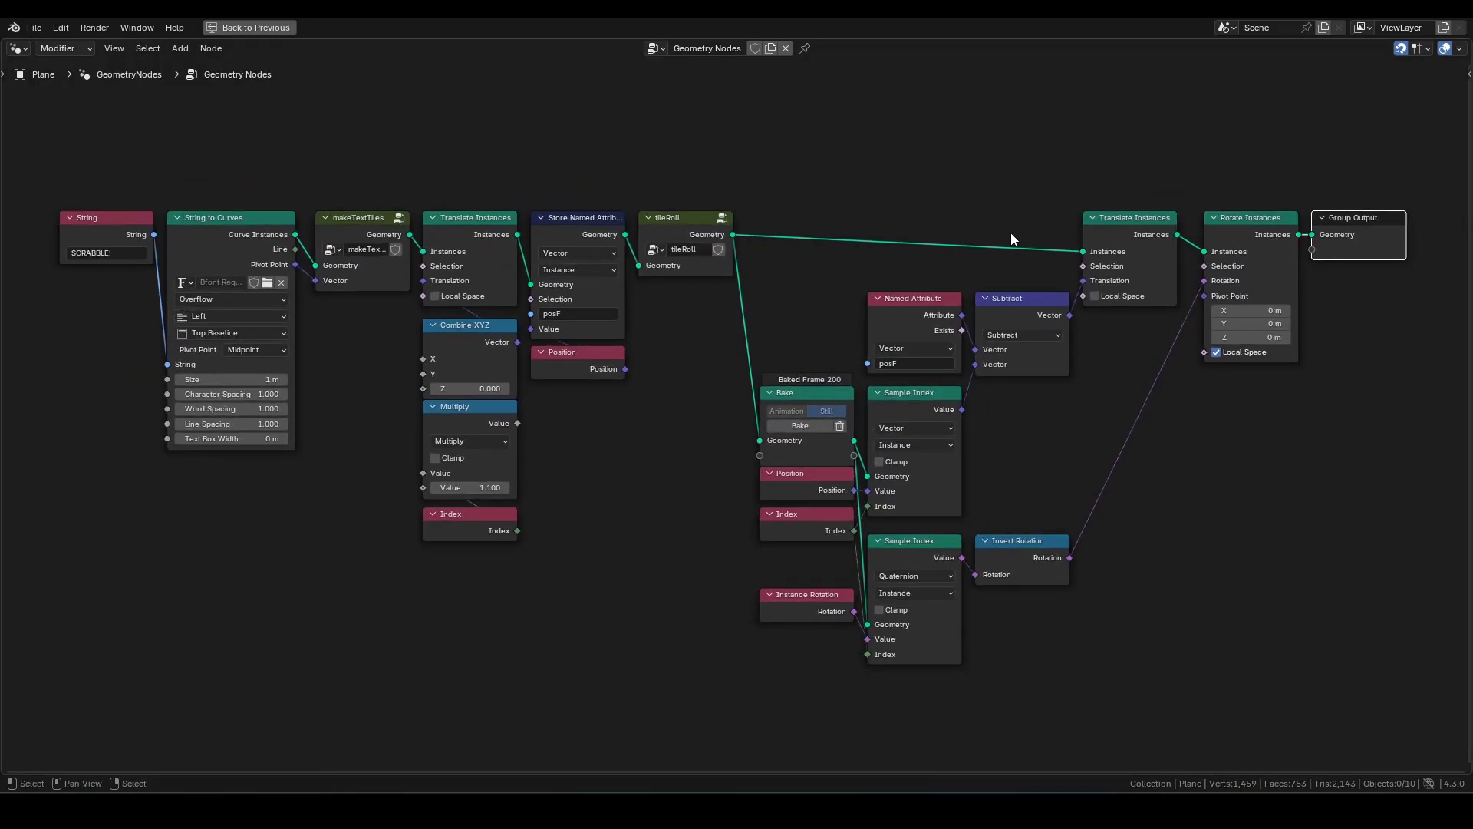
# Step: Review the main node tree and inspect the contents of the makeTextTiles group, returning to the parent tree
pyautogui.moveTo(999, 237); pyautogui.dragTo(973, 237, button='middle')
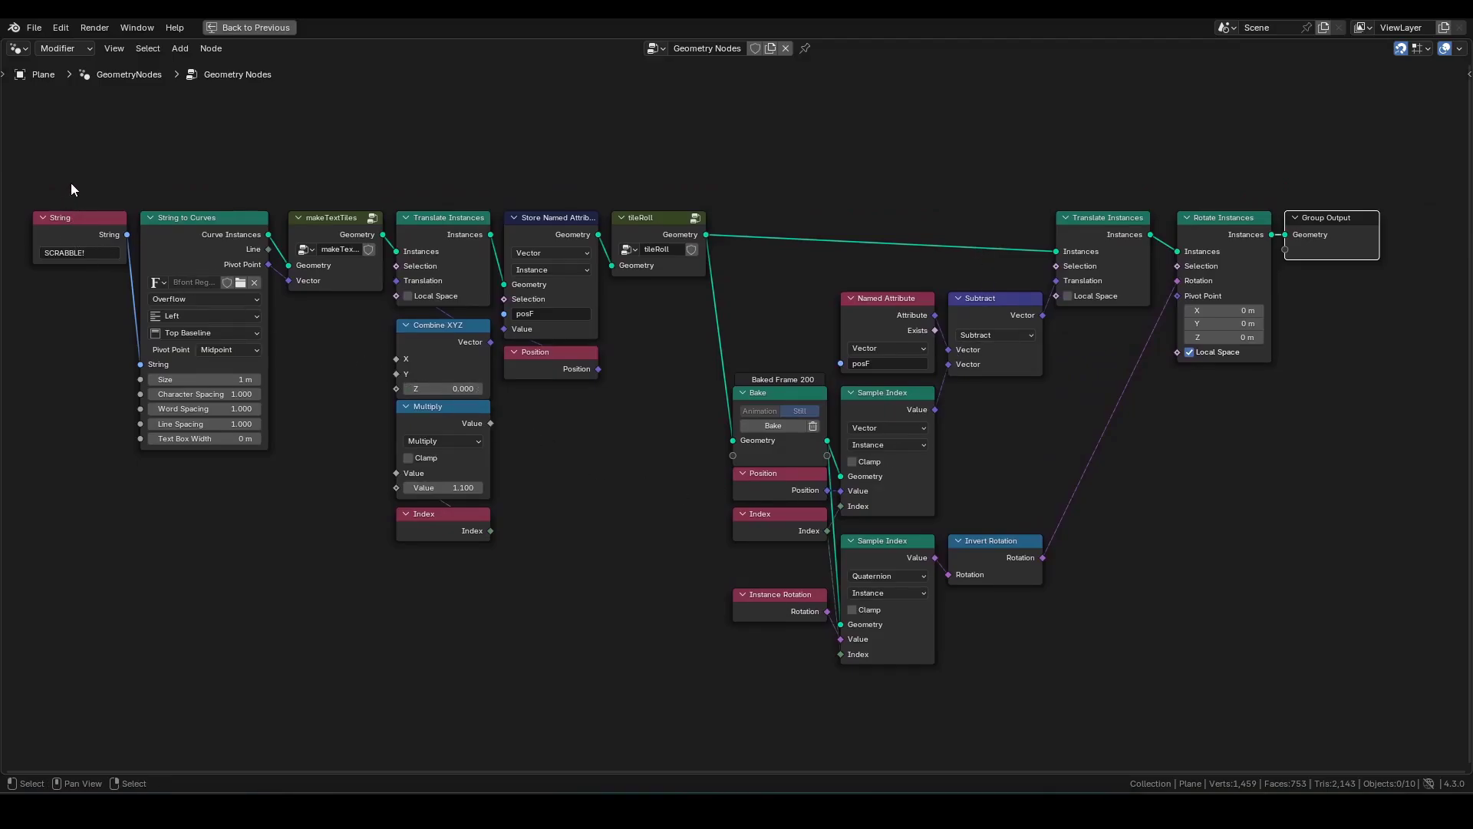
pyautogui.click(1358, 124)
pyautogui.click(342, 228)
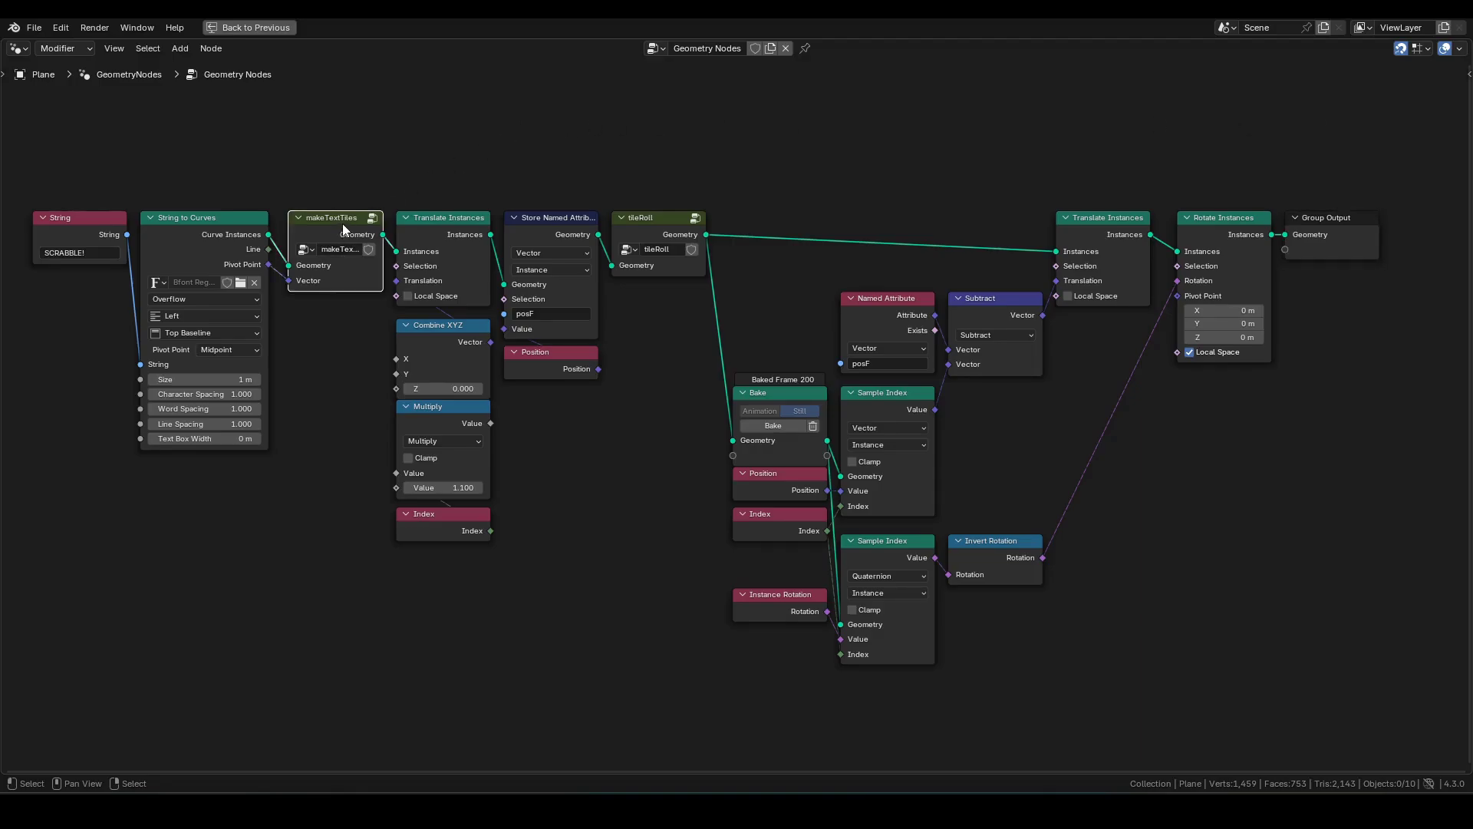
pyautogui.press('Tab')
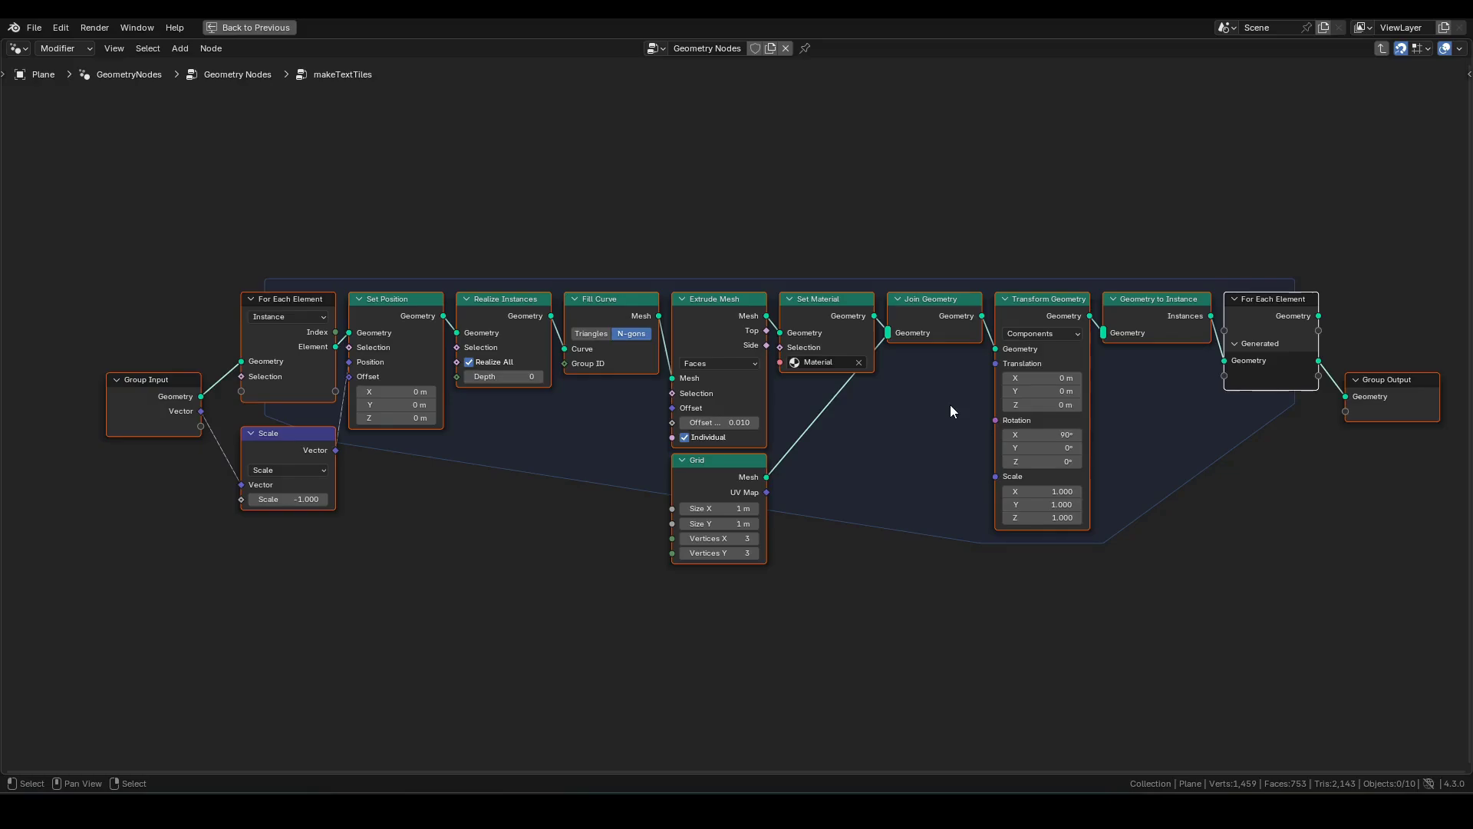
pyautogui.press('Tab')
# Step: Open the tileRoll group and align its Group Input and Group Output nodes with the main row of nodes
pyautogui.click(659, 232)
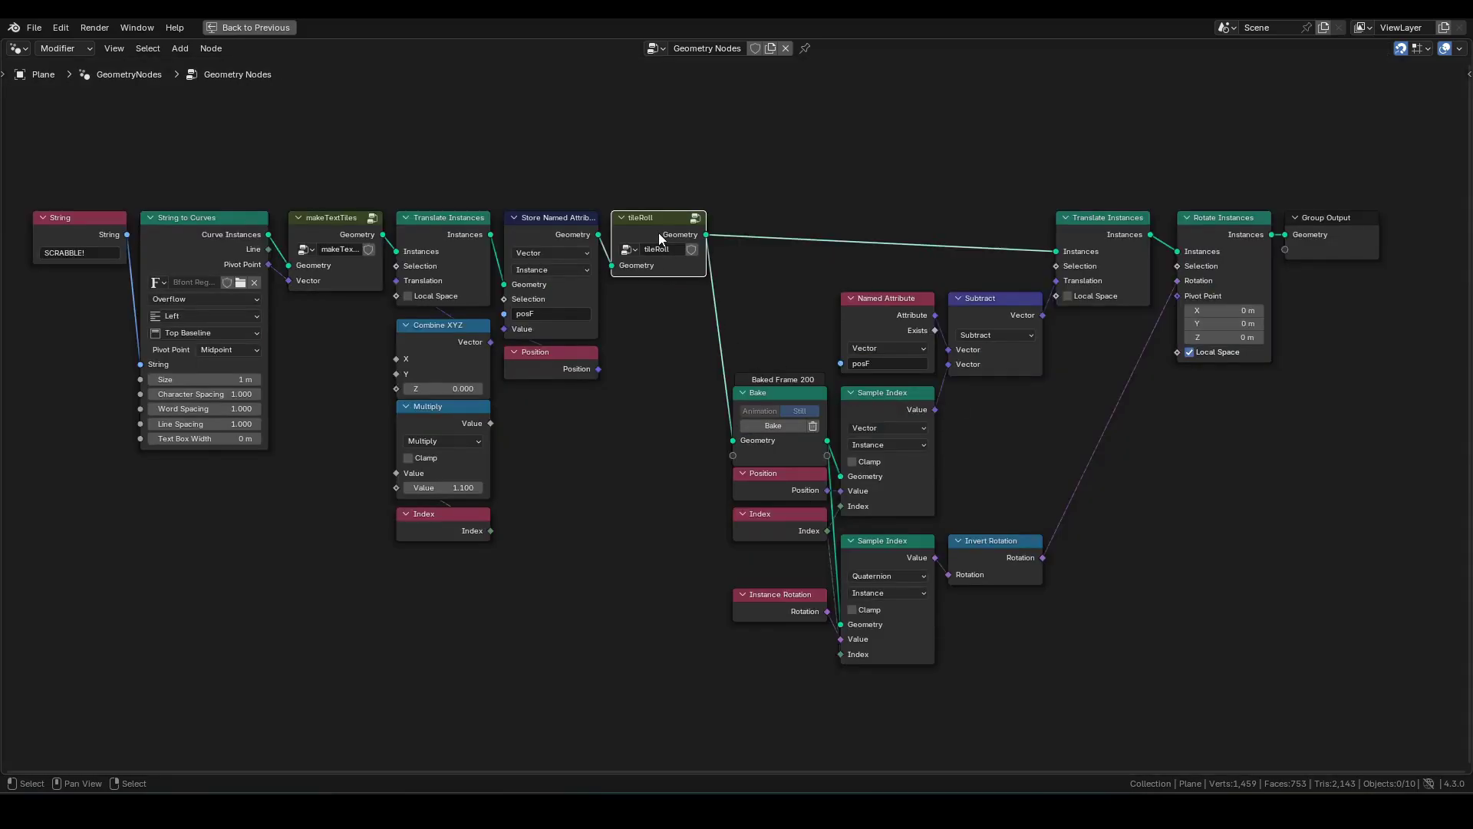
pyautogui.press('Tab')
pyautogui.scroll(-4, 940, 343)
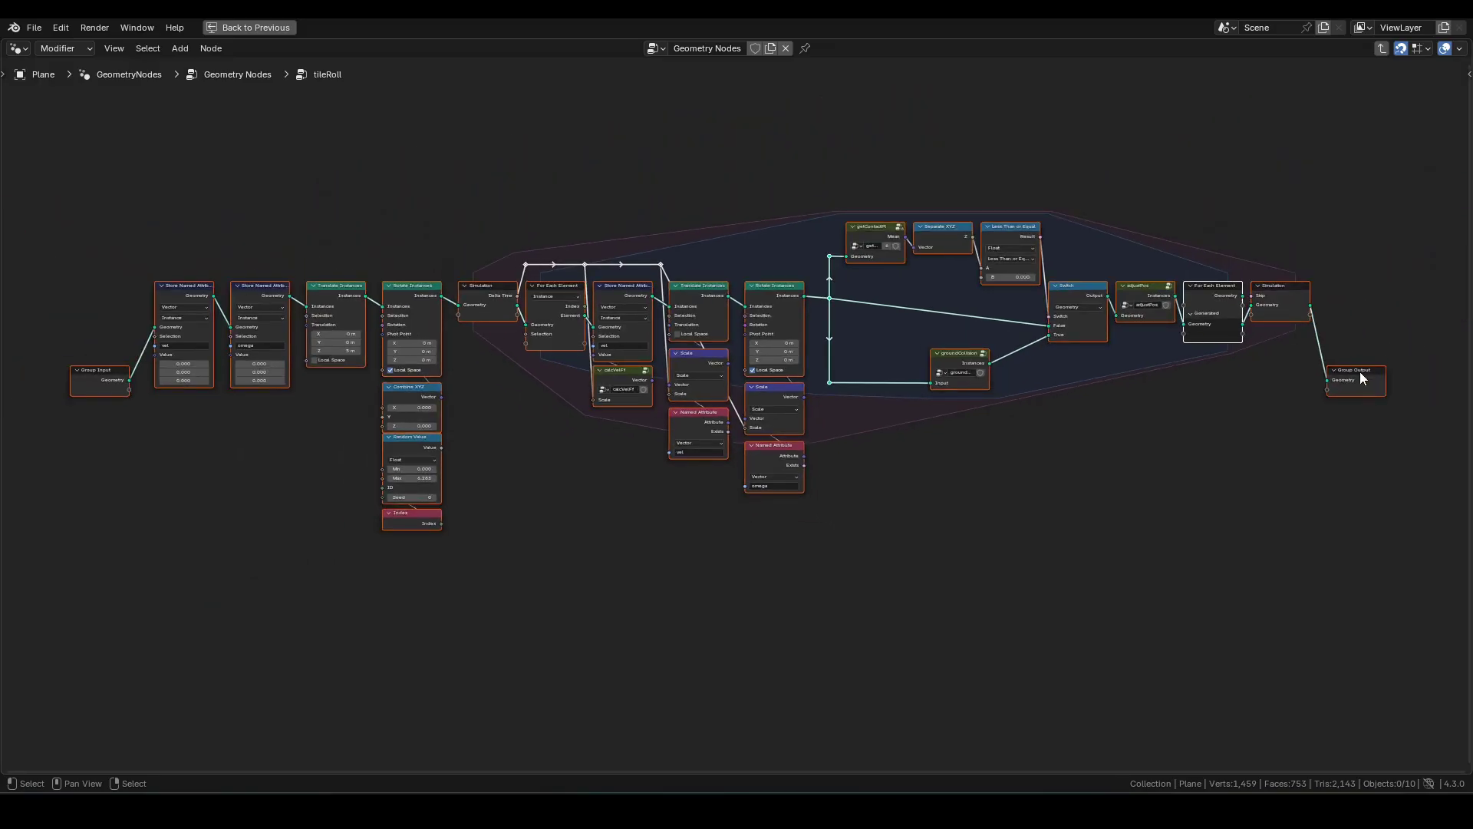
pyautogui.click(1361, 376)
pyautogui.moveTo(1386, 370); pyautogui.dragTo(1352, 288)
pyautogui.moveTo(107, 370); pyautogui.dragTo(123, 279)
pyautogui.scroll(1, 566, 283)
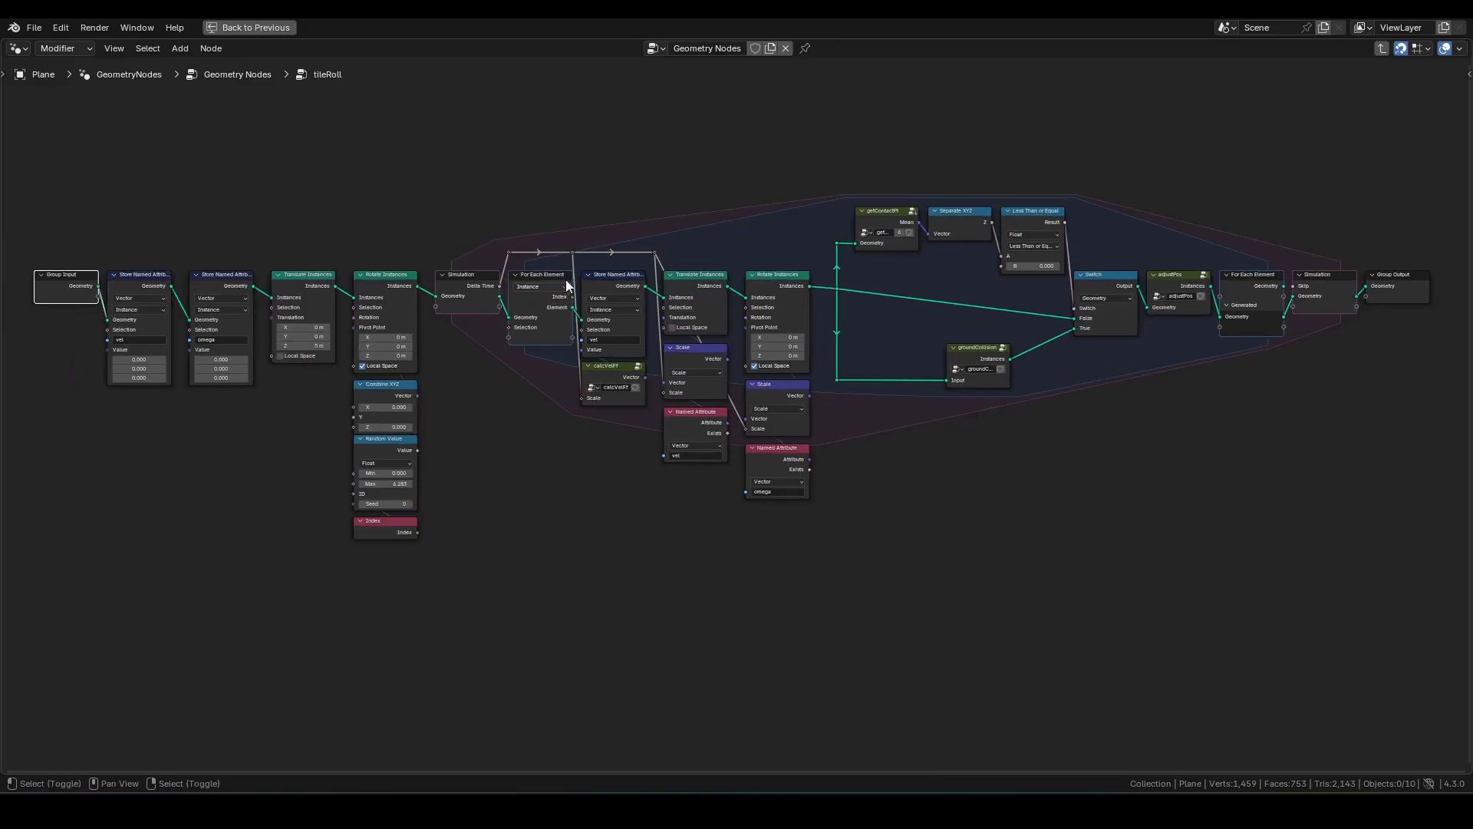
pyautogui.keyDown('shift'); pyautogui.moveTo(579, 272); pyautogui.dragTo(560, 282, button='middle'); pyautogui.keyUp('shift')
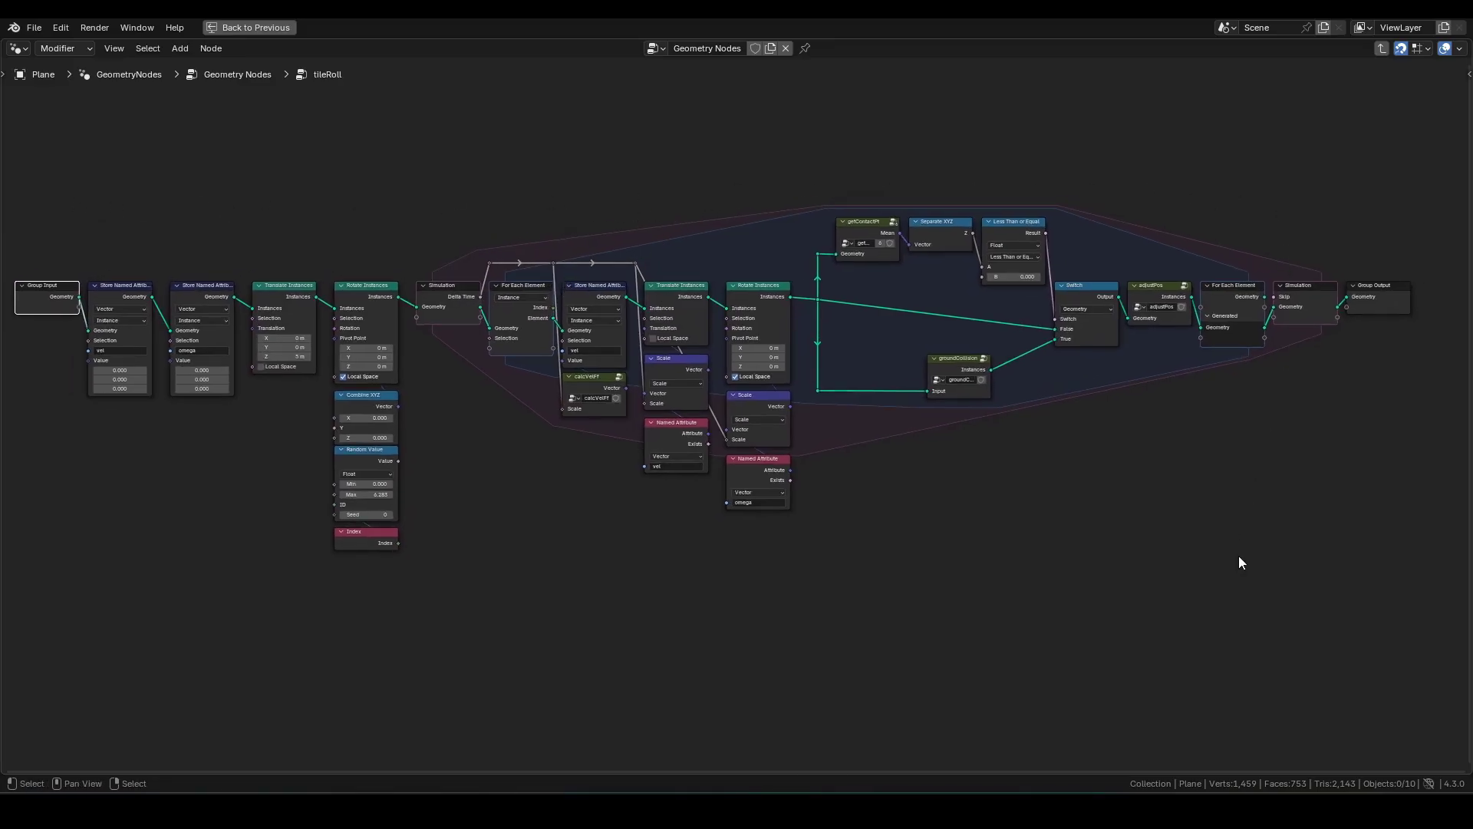
# Step: Examine the tileRoll simulation chain up to its output and the contents of its calcVelFf group
pyautogui.scroll(7, 1228, 554)
pyautogui.keyDown('shift'); pyautogui.moveTo(1102, 461); pyautogui.dragTo(1102, 527, button='middle'); pyautogui.keyUp('shift')
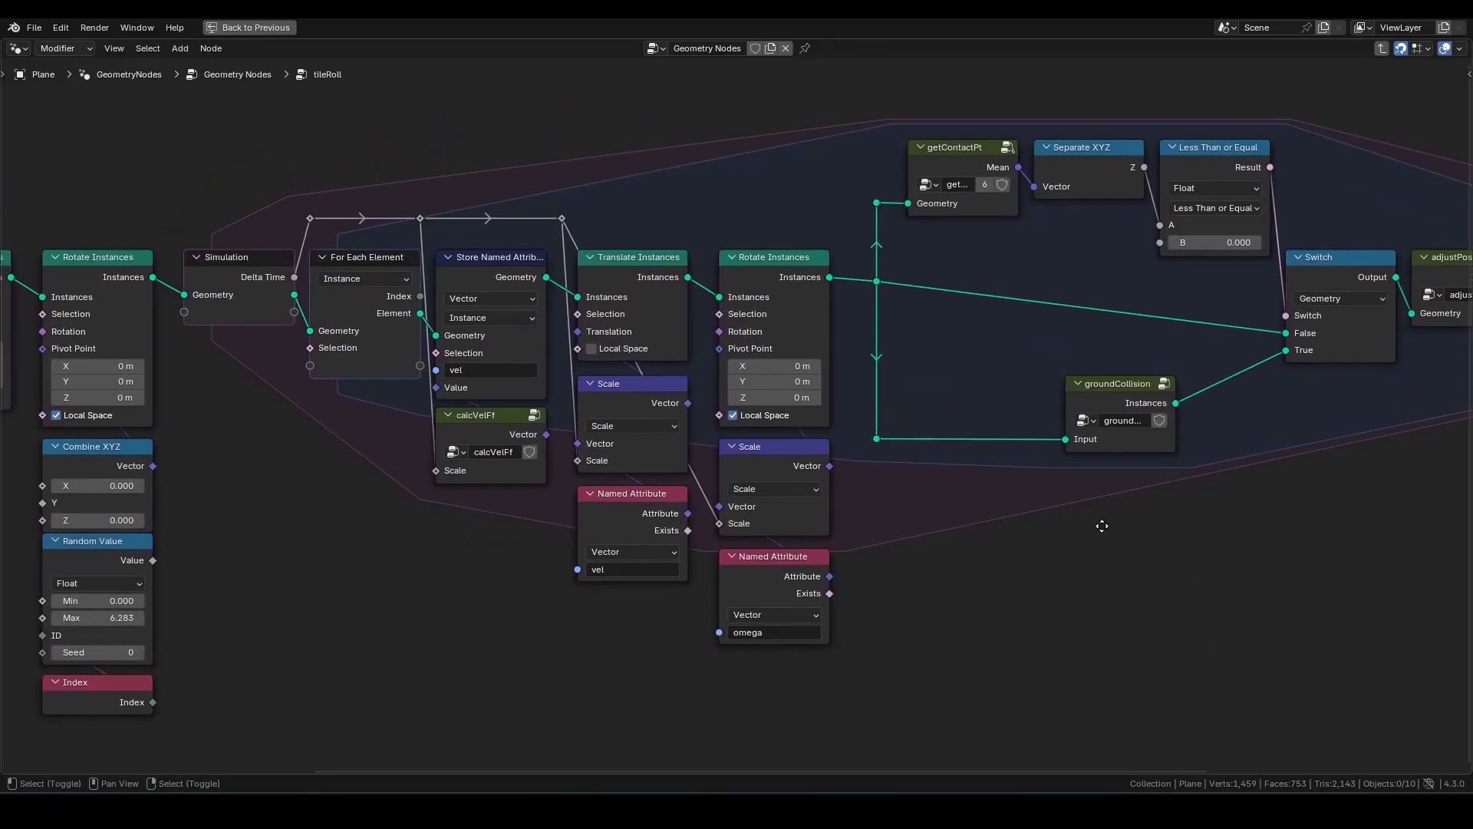
pyautogui.scroll(1, 1107, 525)
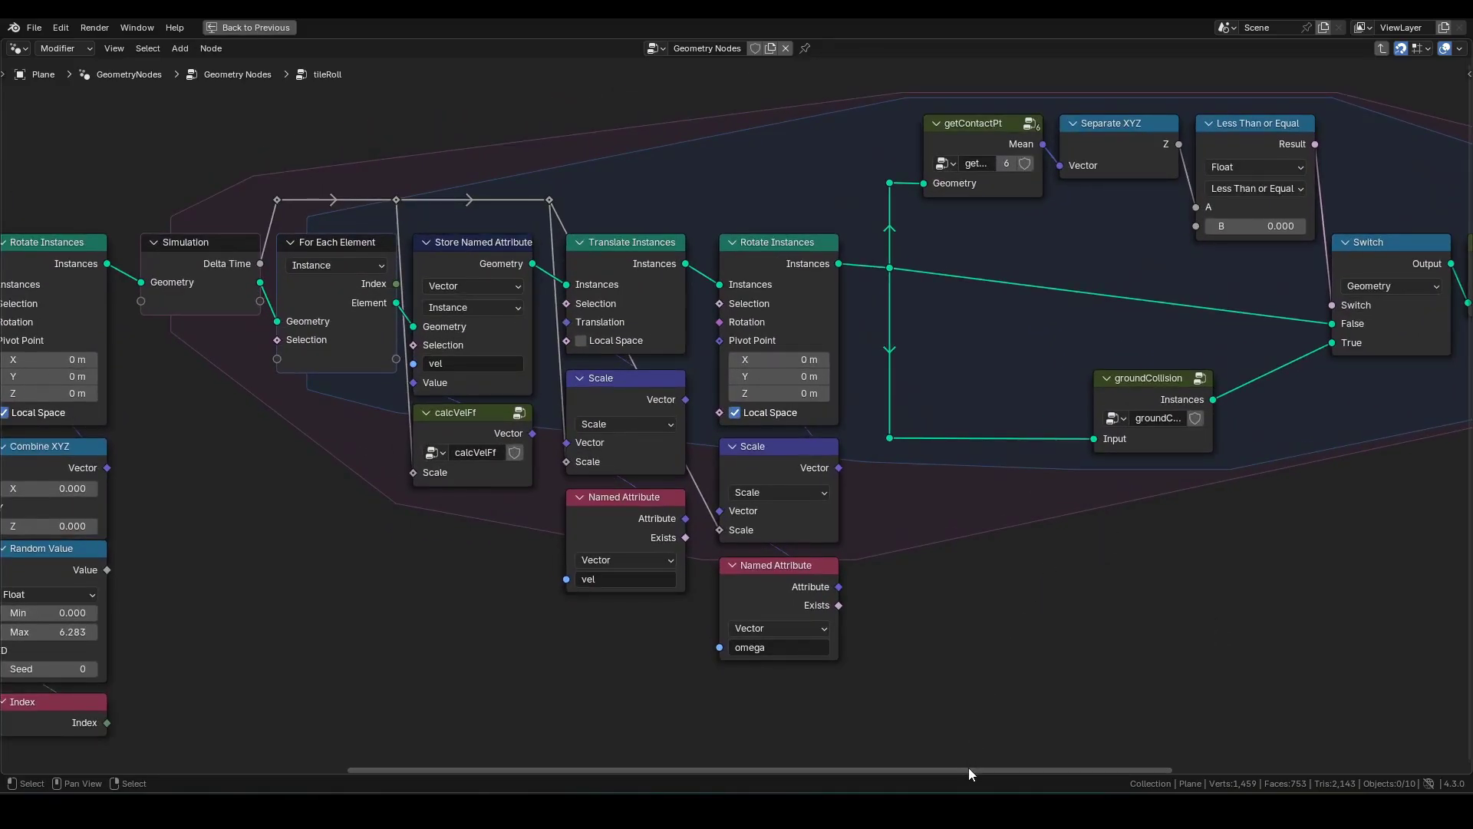
pyautogui.moveTo(969, 767); pyautogui.dragTo(1269, 763)
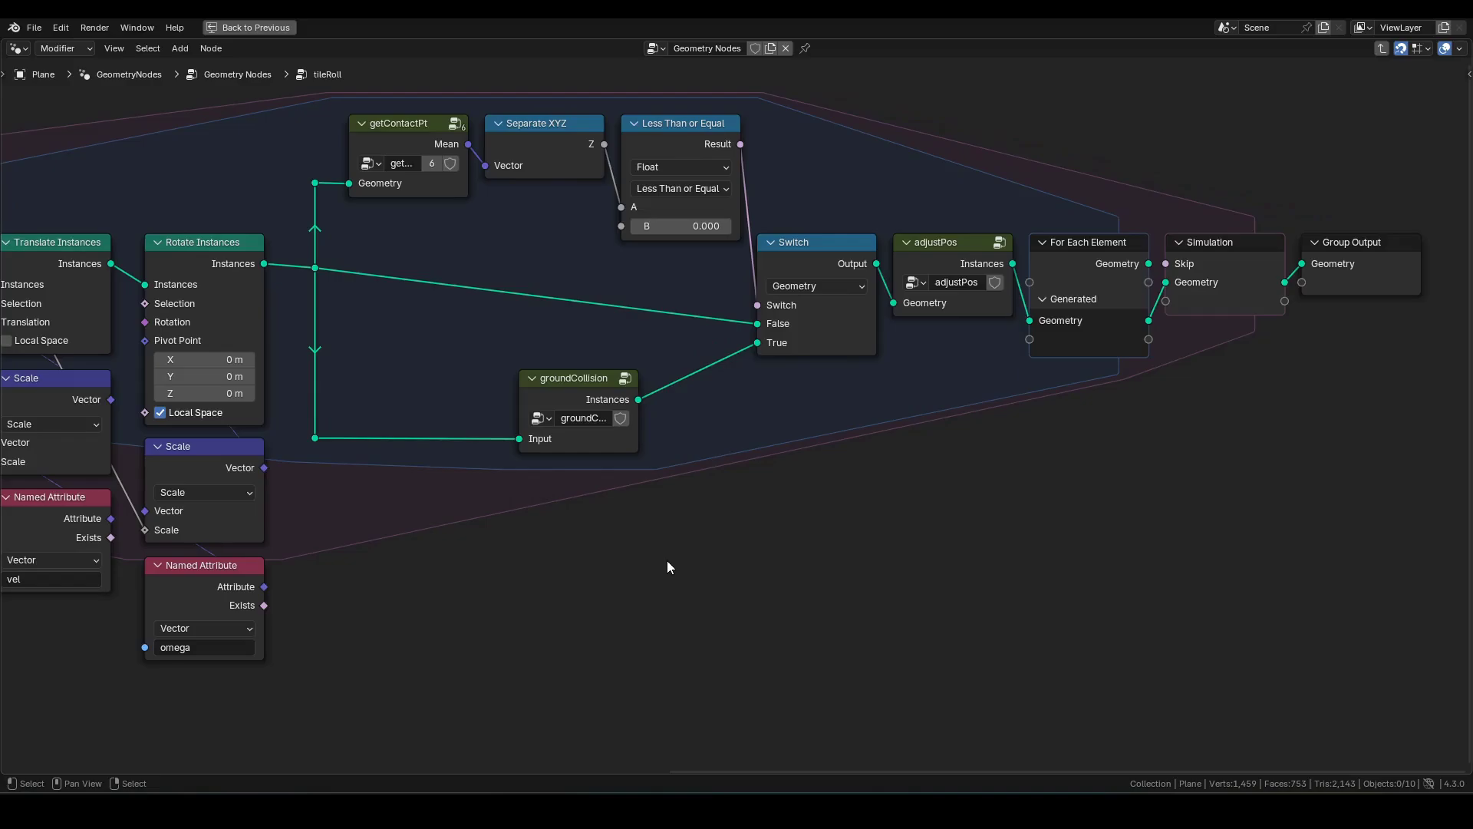
pyautogui.moveTo(690, 564); pyautogui.dragTo(1279, 595, button='middle')
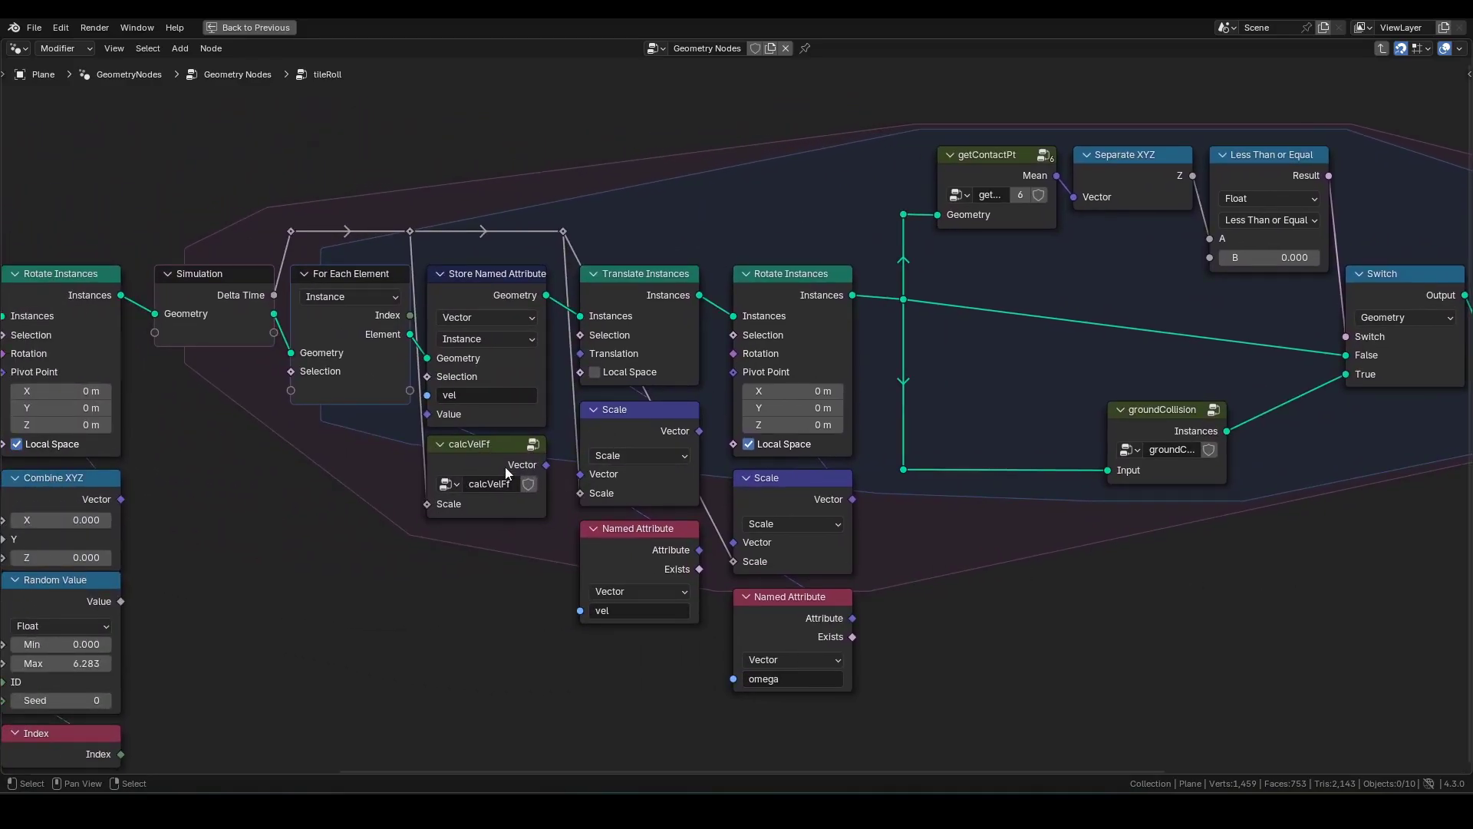
pyautogui.click(489, 457)
pyautogui.press('Tab')
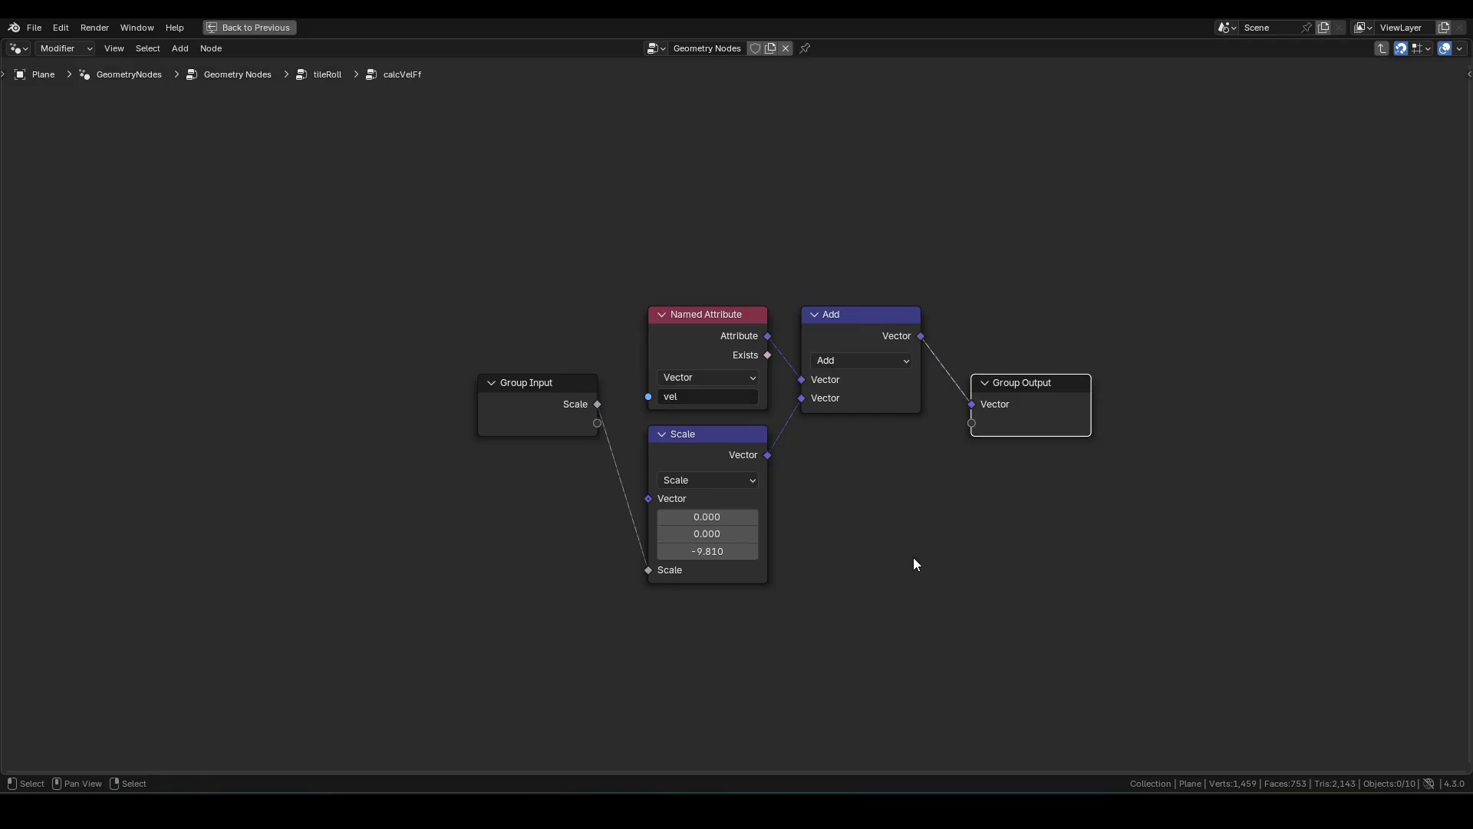
pyautogui.press('Tab')
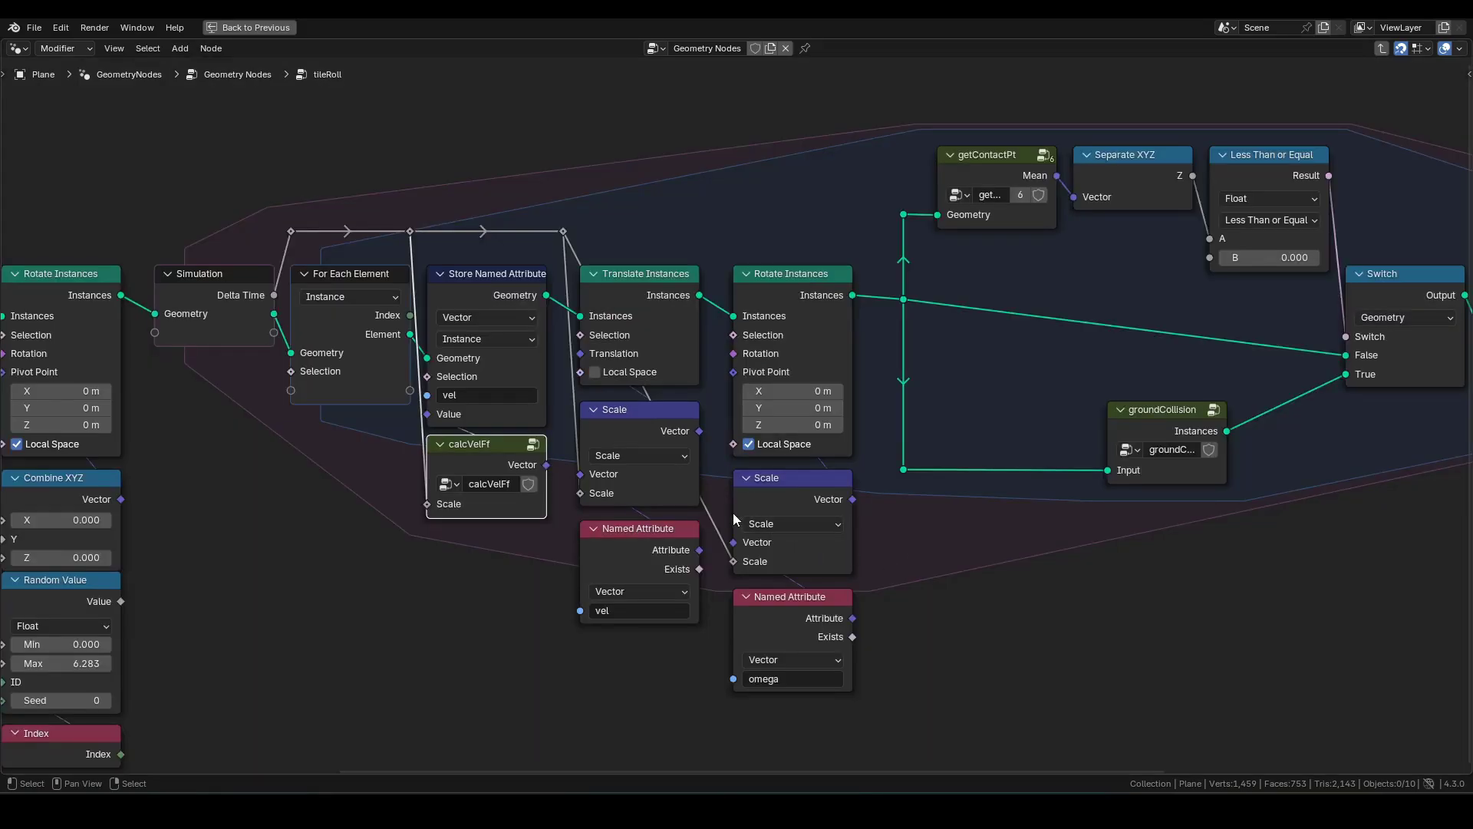
# Step: Add a reroute to the Delta Time link feeding the omega Scale node and line it up with the other reroutes
pyautogui.press('g')
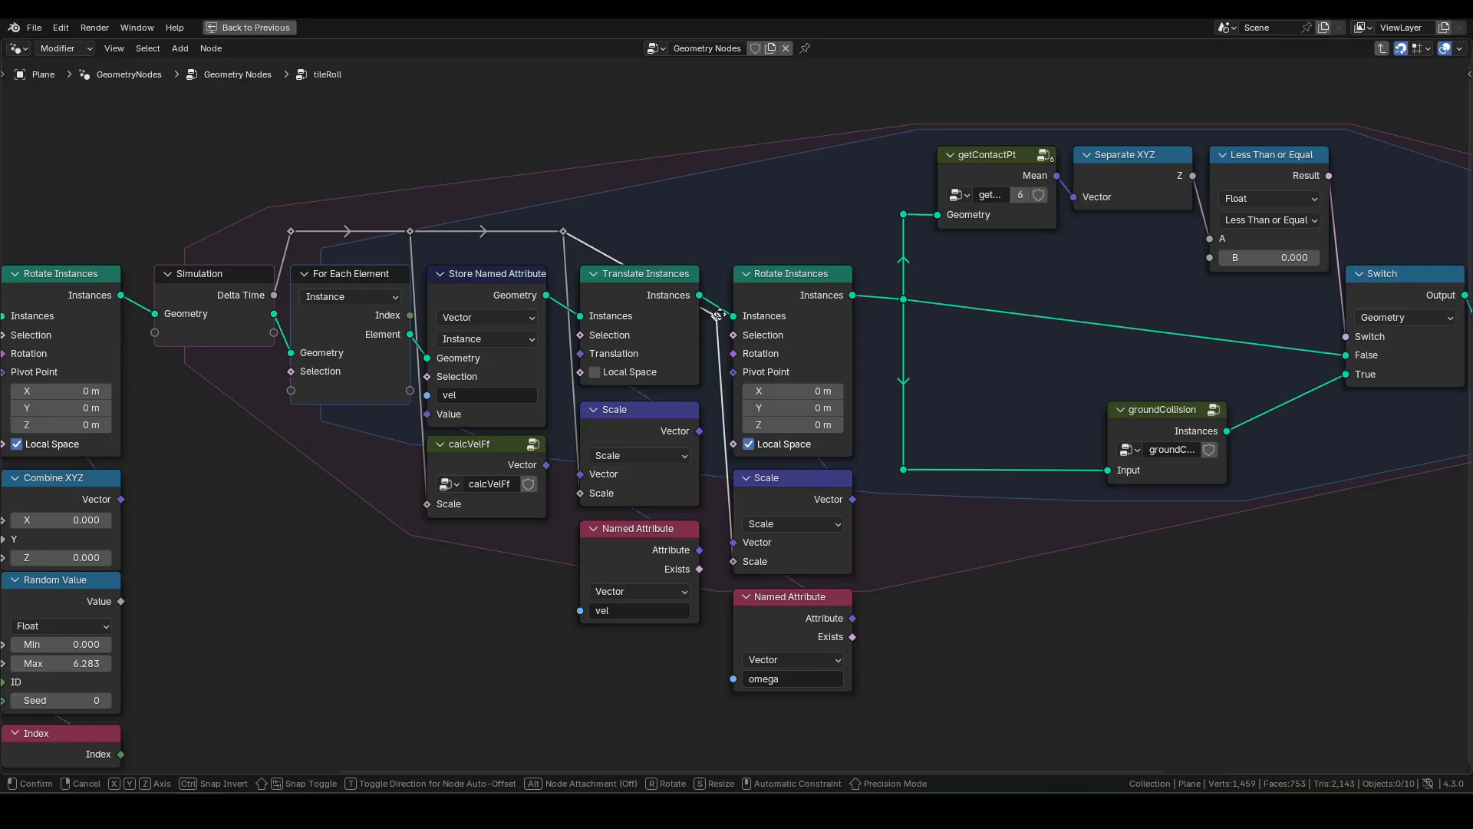
pyautogui.click(706, 248)
# Step: Inspect the nodes inside the getContactPt group and return to tileRoll
pyautogui.click(988, 163)
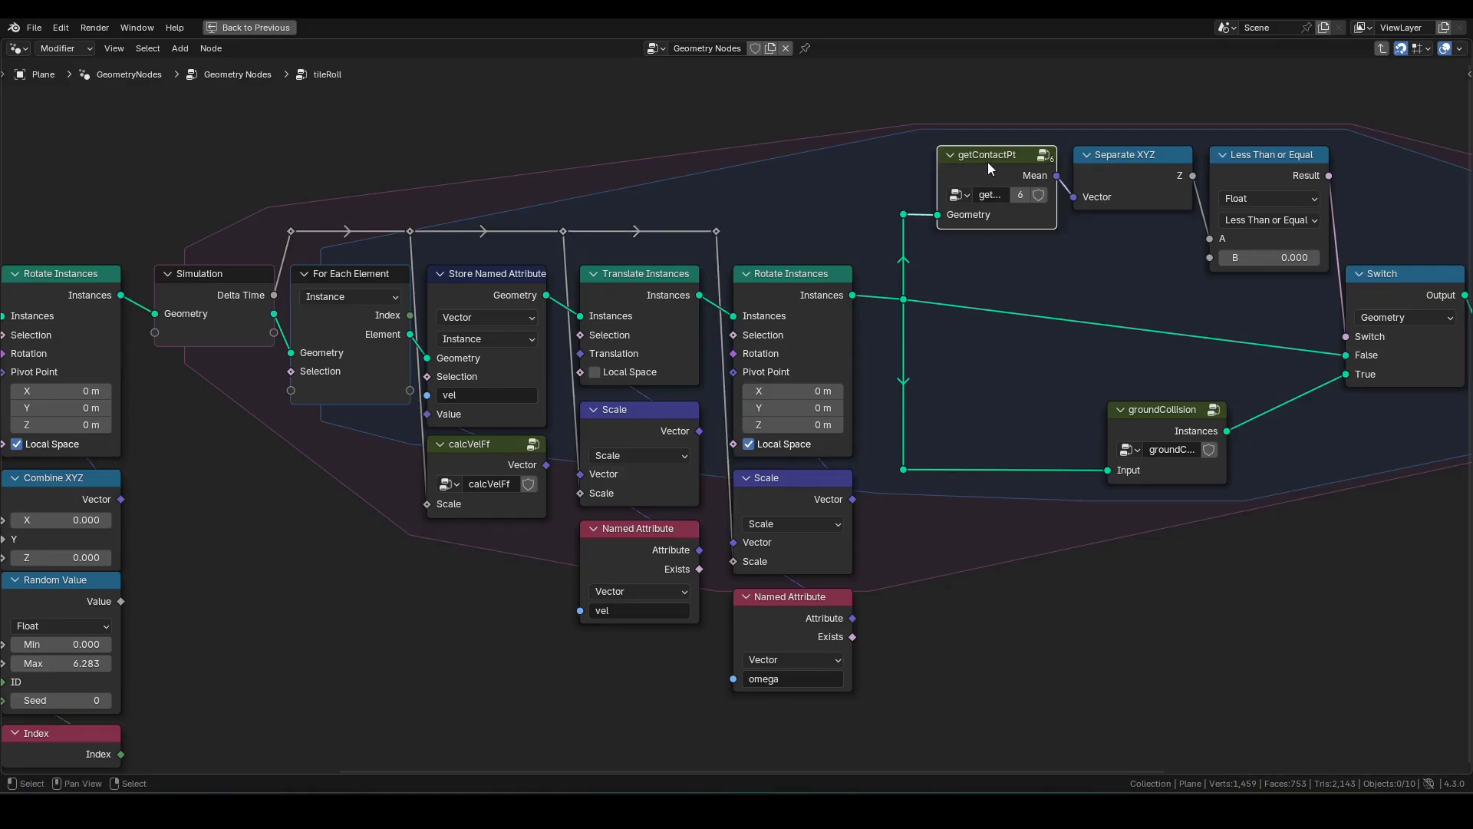
pyautogui.press('Tab')
pyautogui.moveTo(1070, 347); pyautogui.dragTo(929, 344, button='middle')
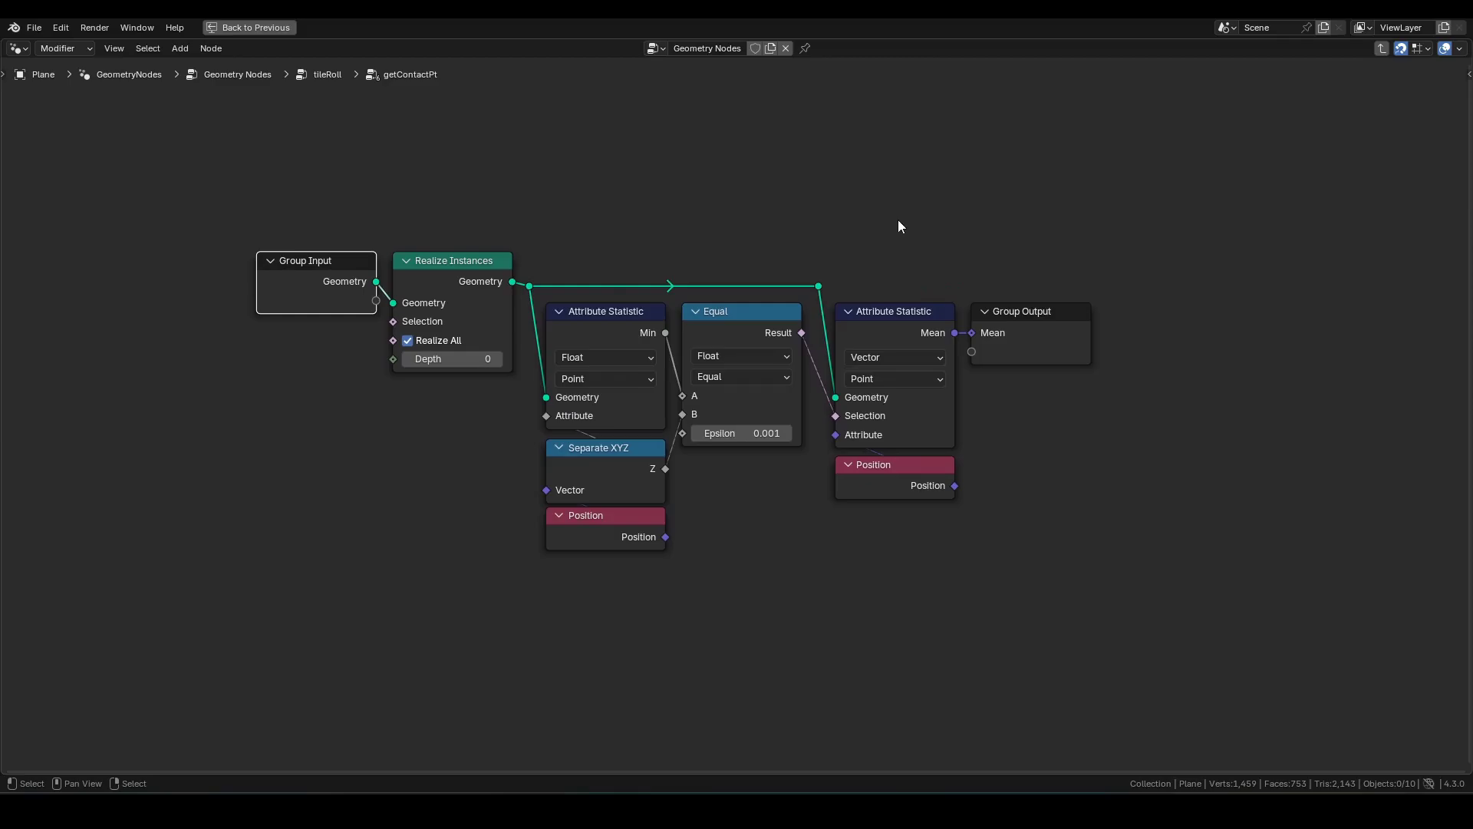
pyautogui.press('Tab')
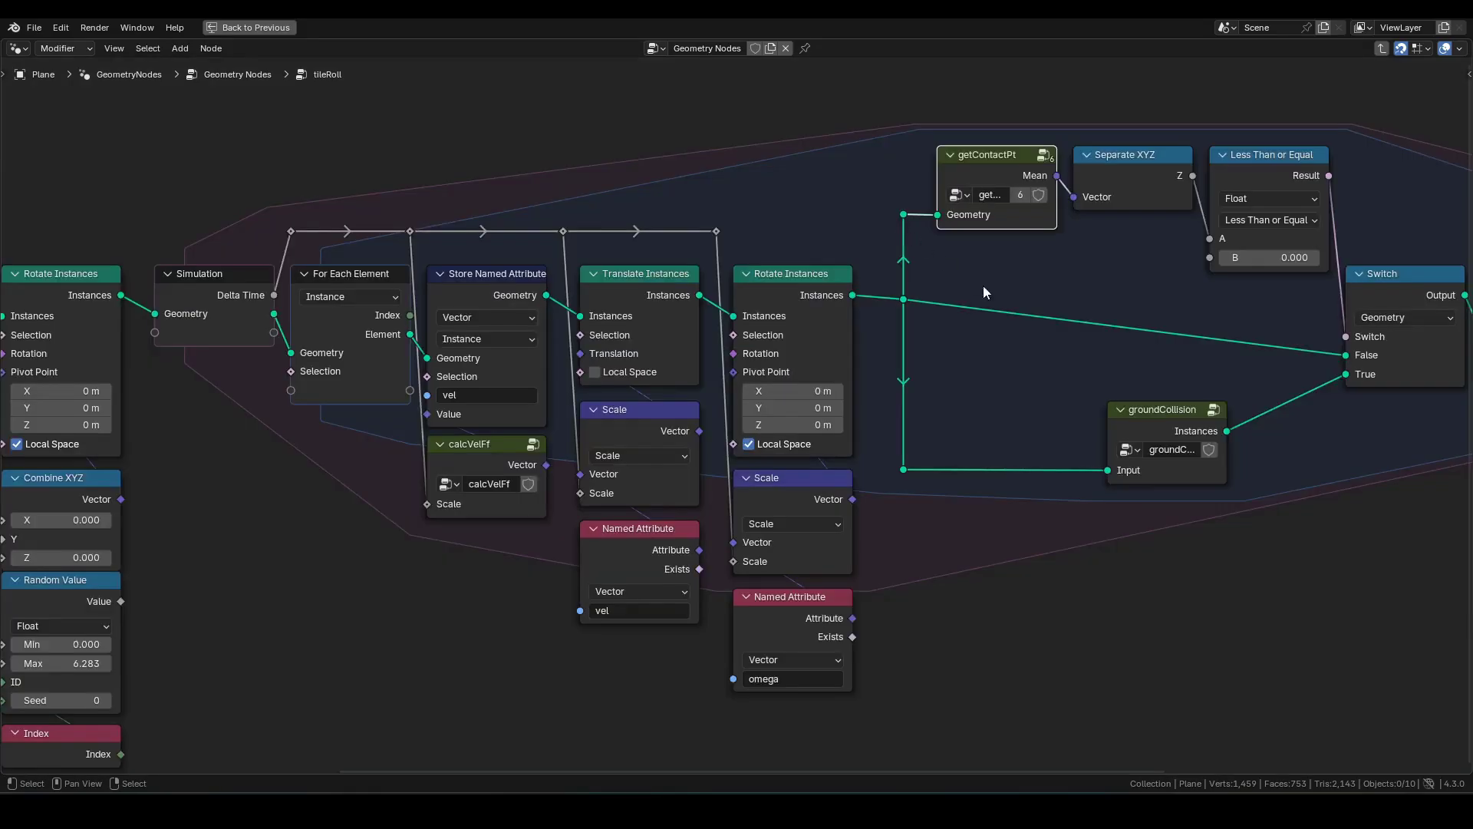
# Step: Open the groundCollision group and inspect its node layout and its nested calcOmegaC group
pyautogui.click(1160, 427)
pyautogui.press('Tab')
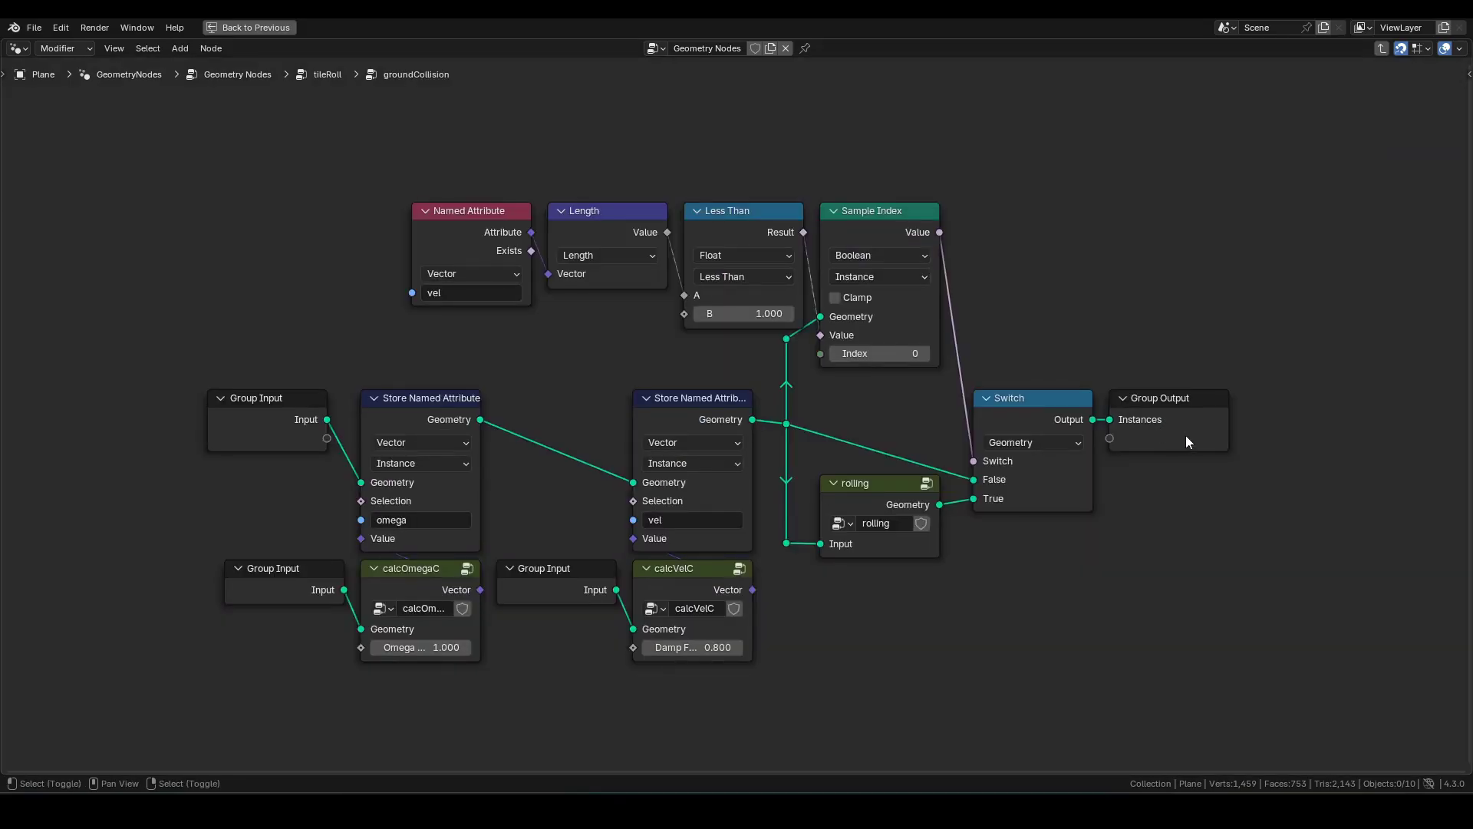
pyautogui.moveTo(1186, 442); pyautogui.dragTo(1149, 401, button='middle')
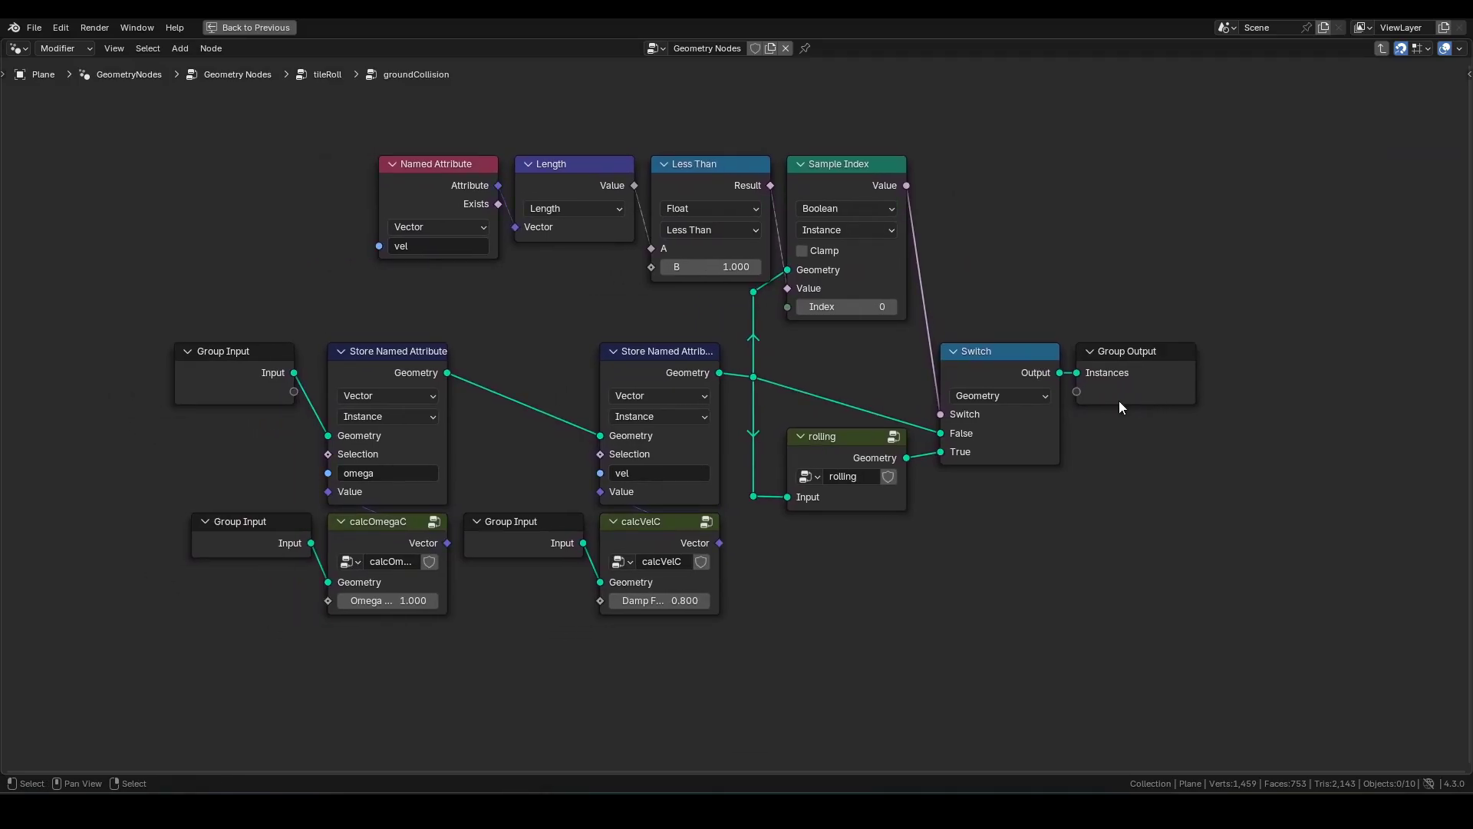
pyautogui.click(410, 540)
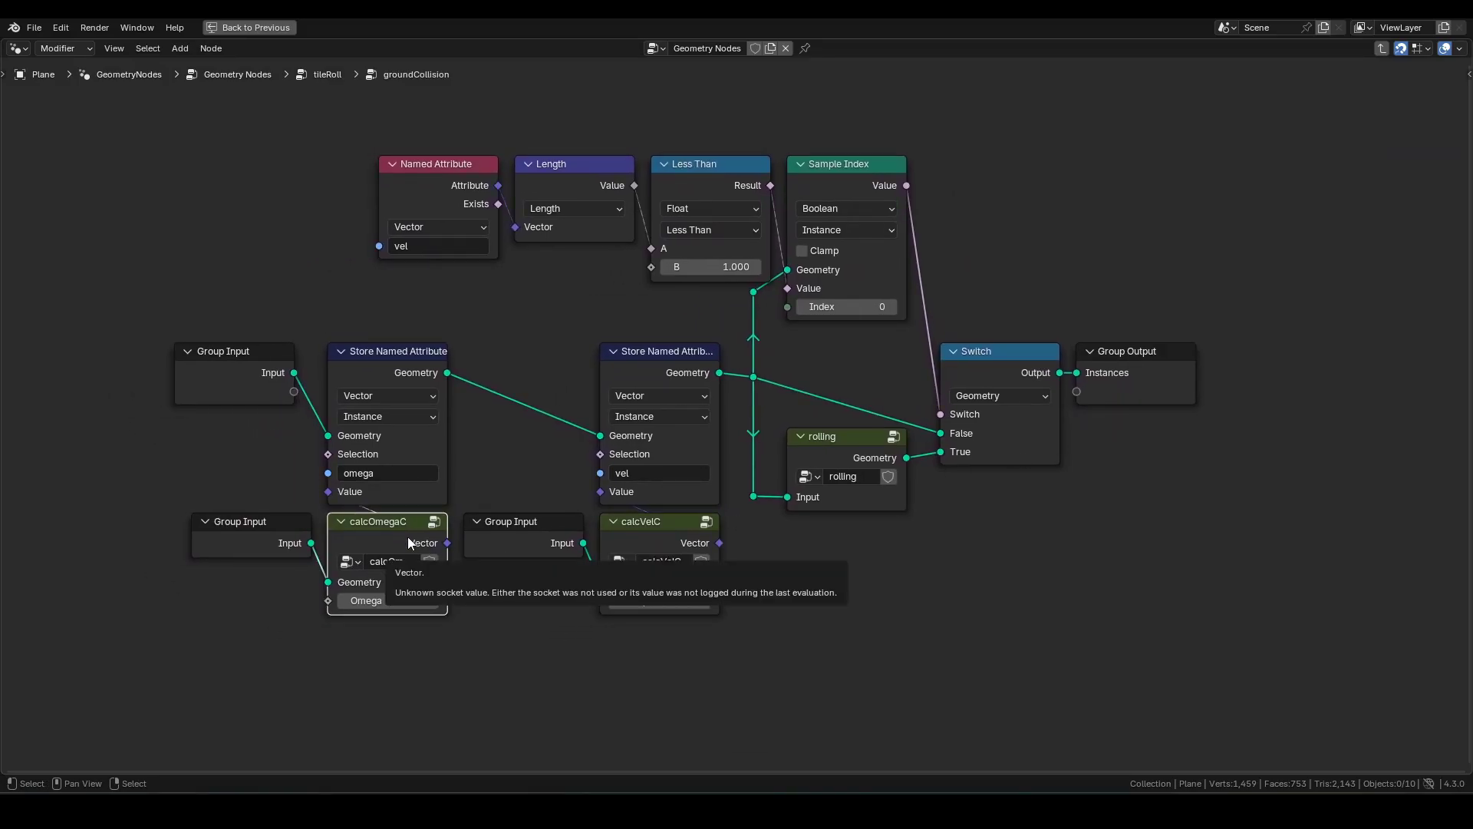
pyautogui.press('Tab')
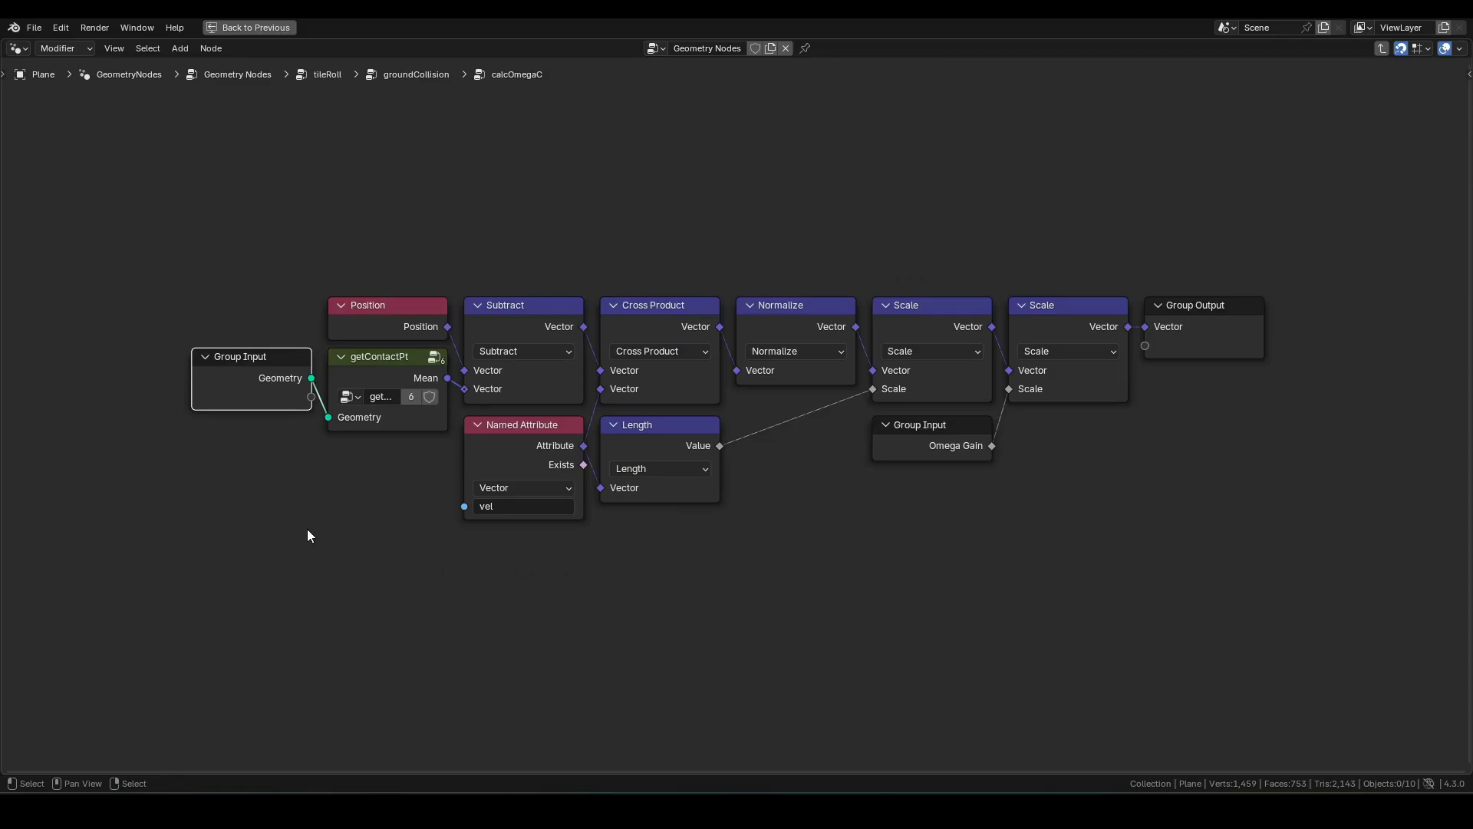
pyautogui.press('Tab')
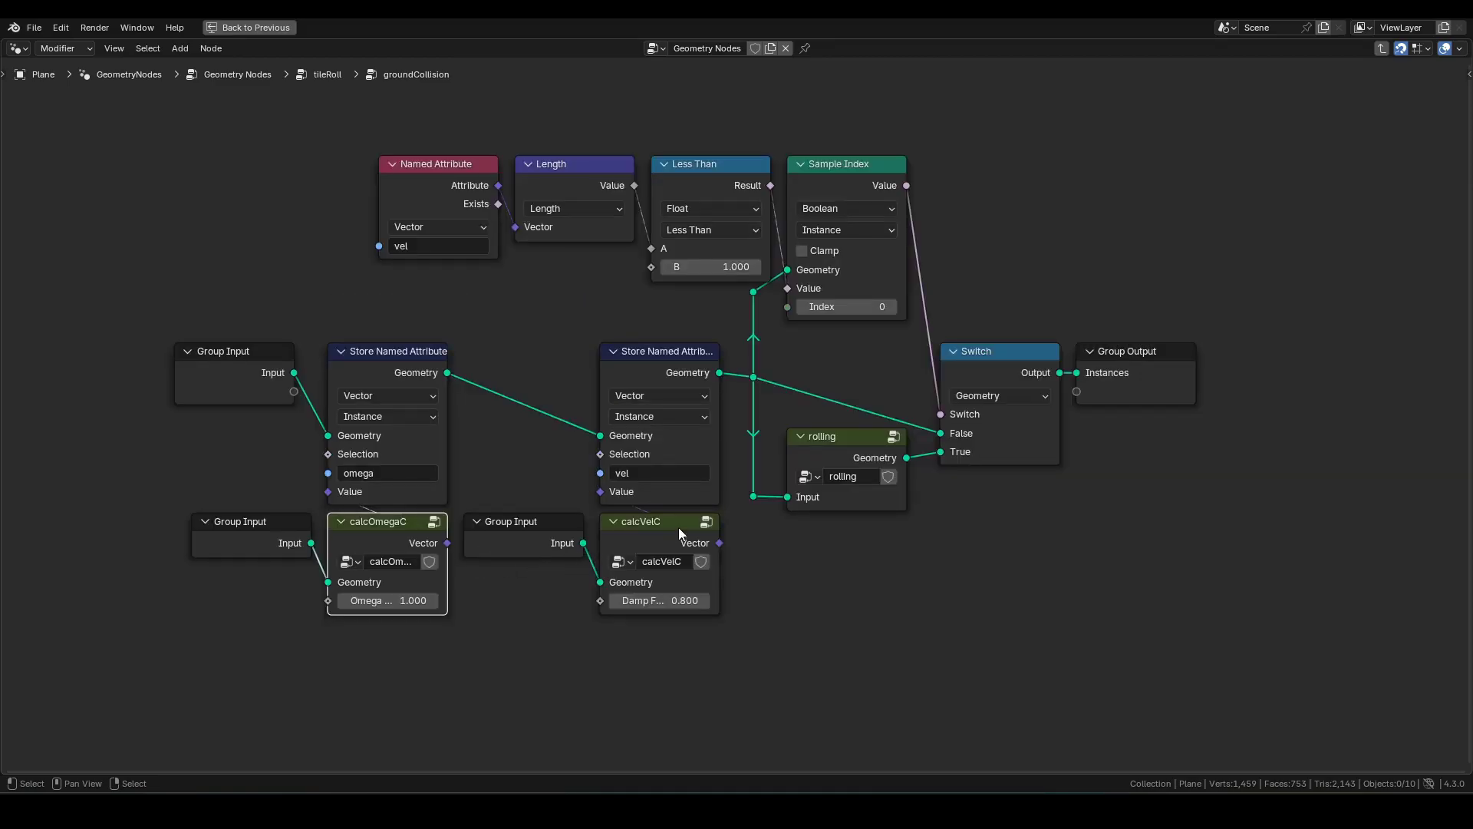
# Step: Inspect the calcVelC and rolling groups nested in groundCollision, and return to the tileRoll tree
pyautogui.click(648, 535)
pyautogui.press('Tab')
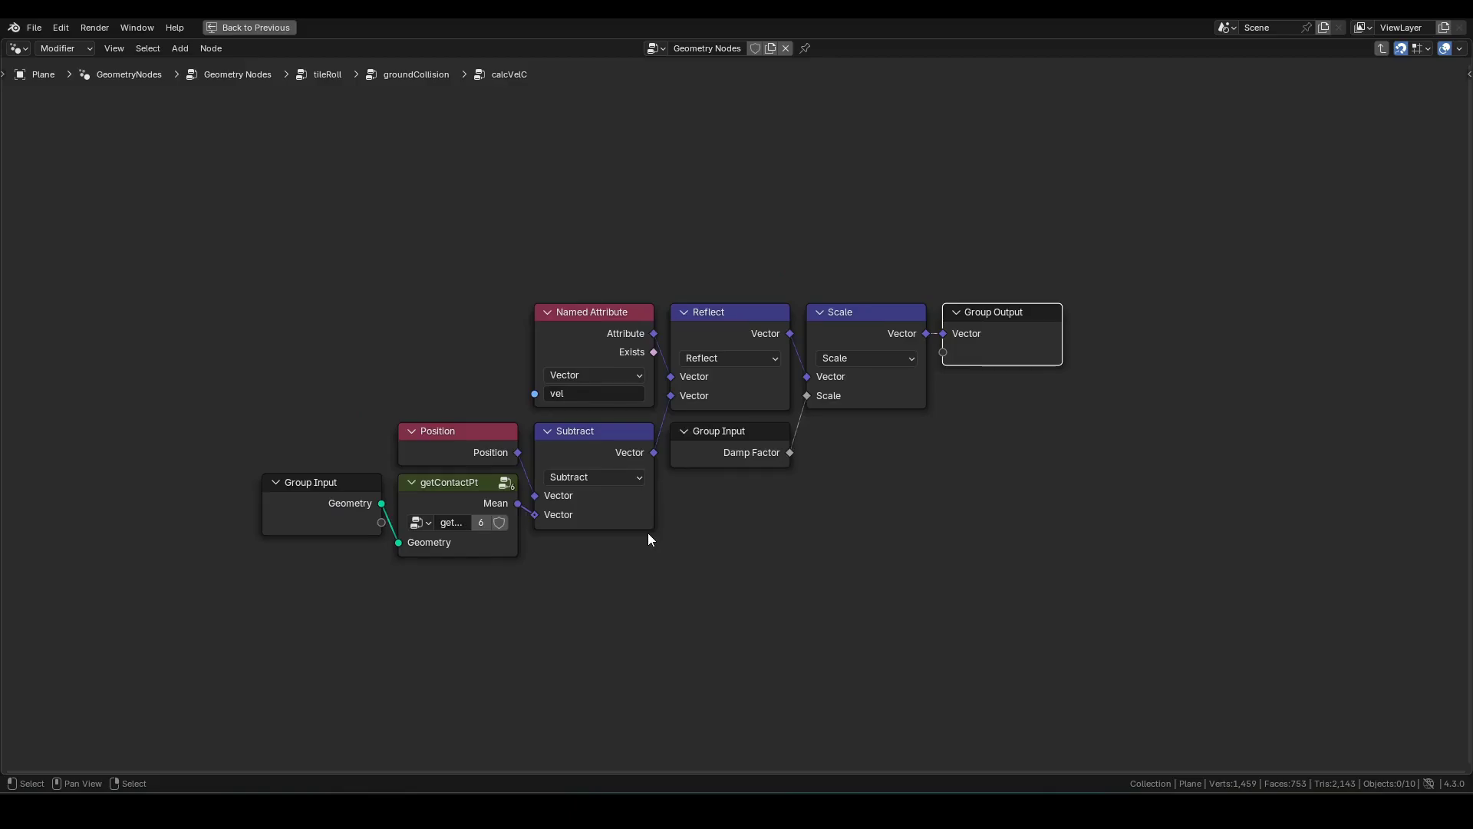
pyautogui.press('Tab')
pyautogui.click(845, 448)
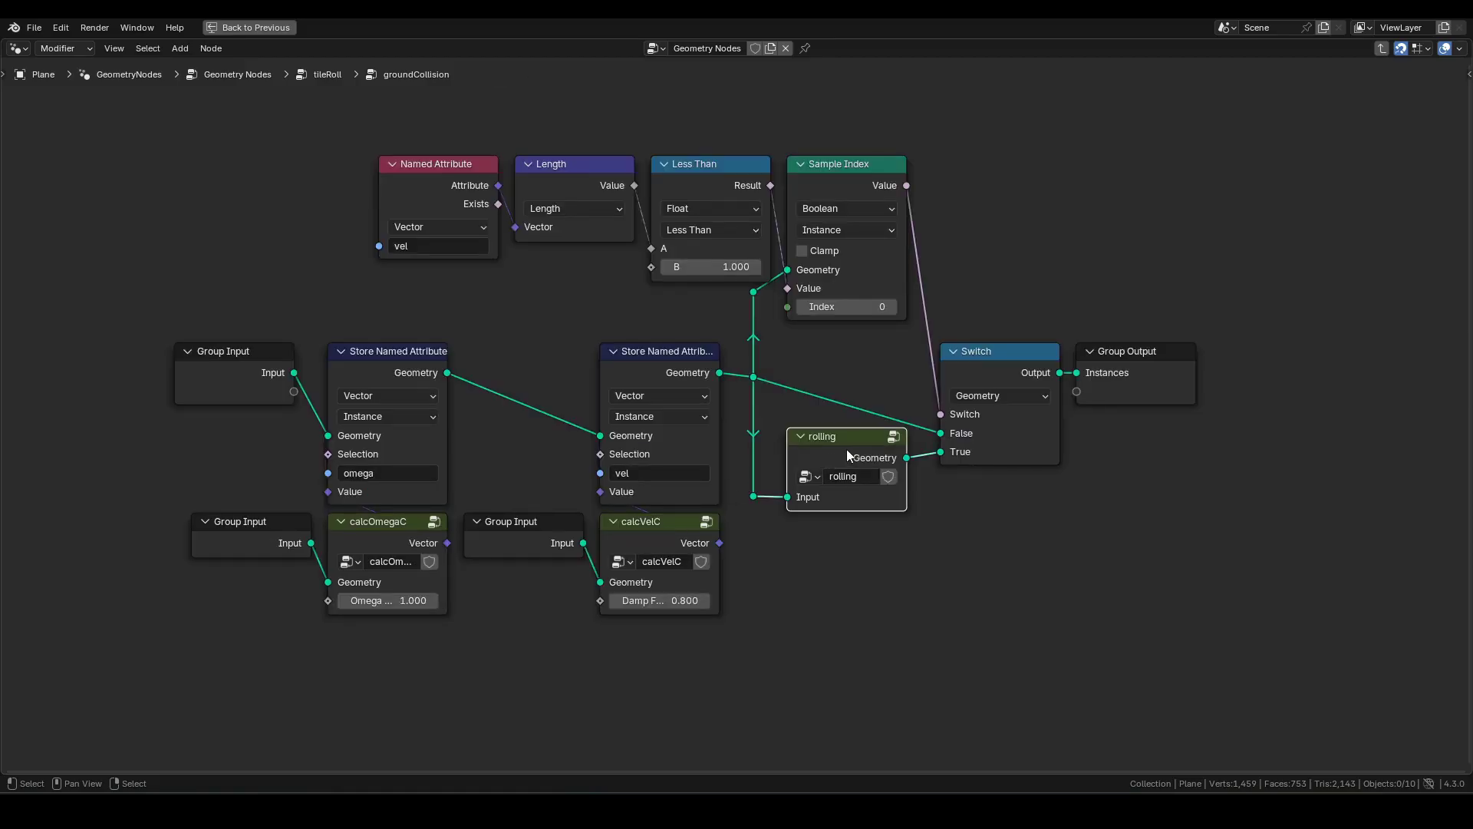
pyautogui.press('Tab')
pyautogui.moveTo(1083, 545); pyautogui.dragTo(1028, 544, button='middle')
pyautogui.press('Tab')
pyautogui.press('Tab')
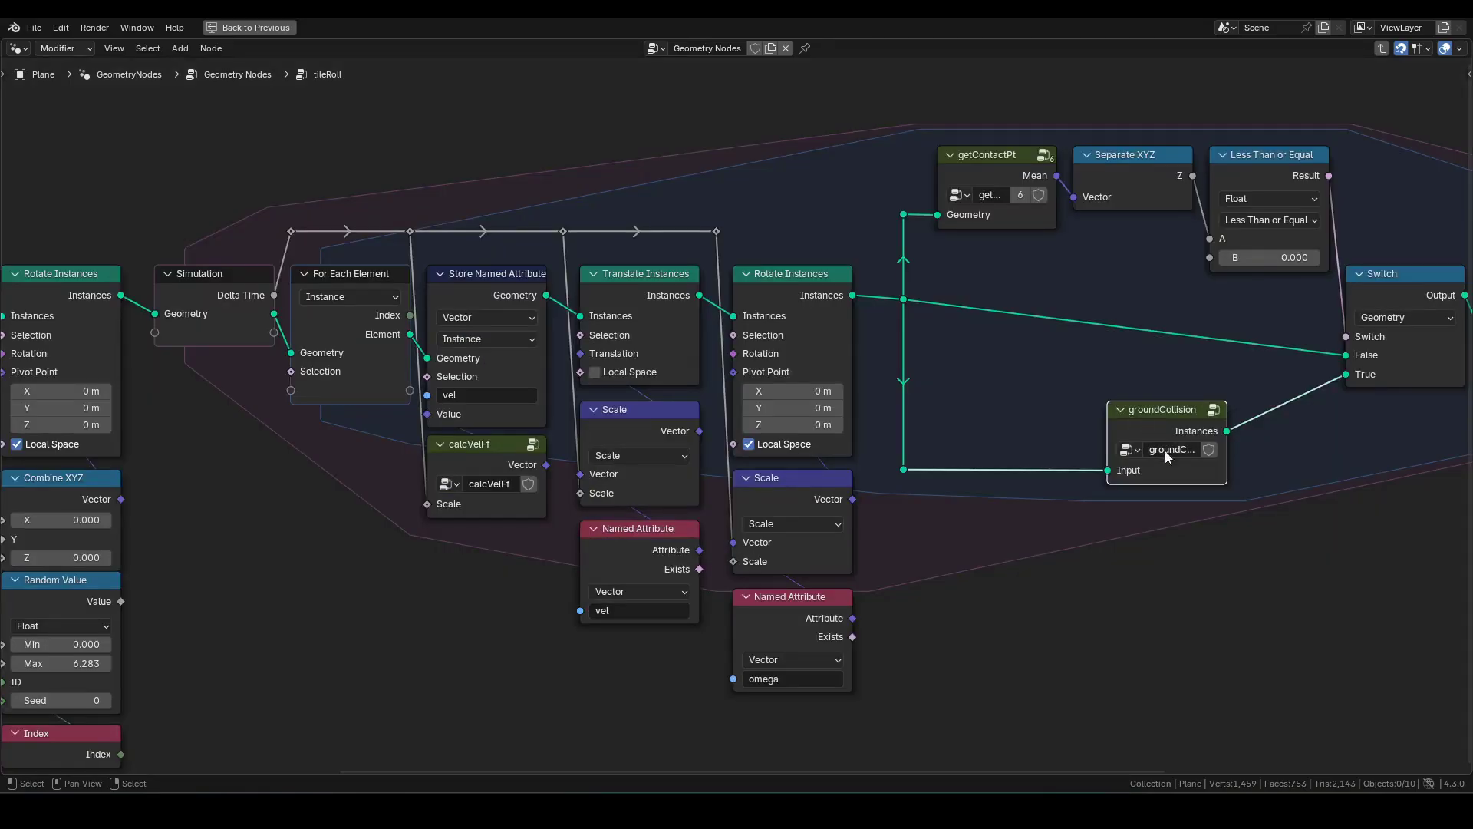
# Step: Inspect the adjustPos group between the Switch and the For Each Element output, and return to tileRoll
pyautogui.moveTo(1206, 499); pyautogui.dragTo(730, 500, button='middle')
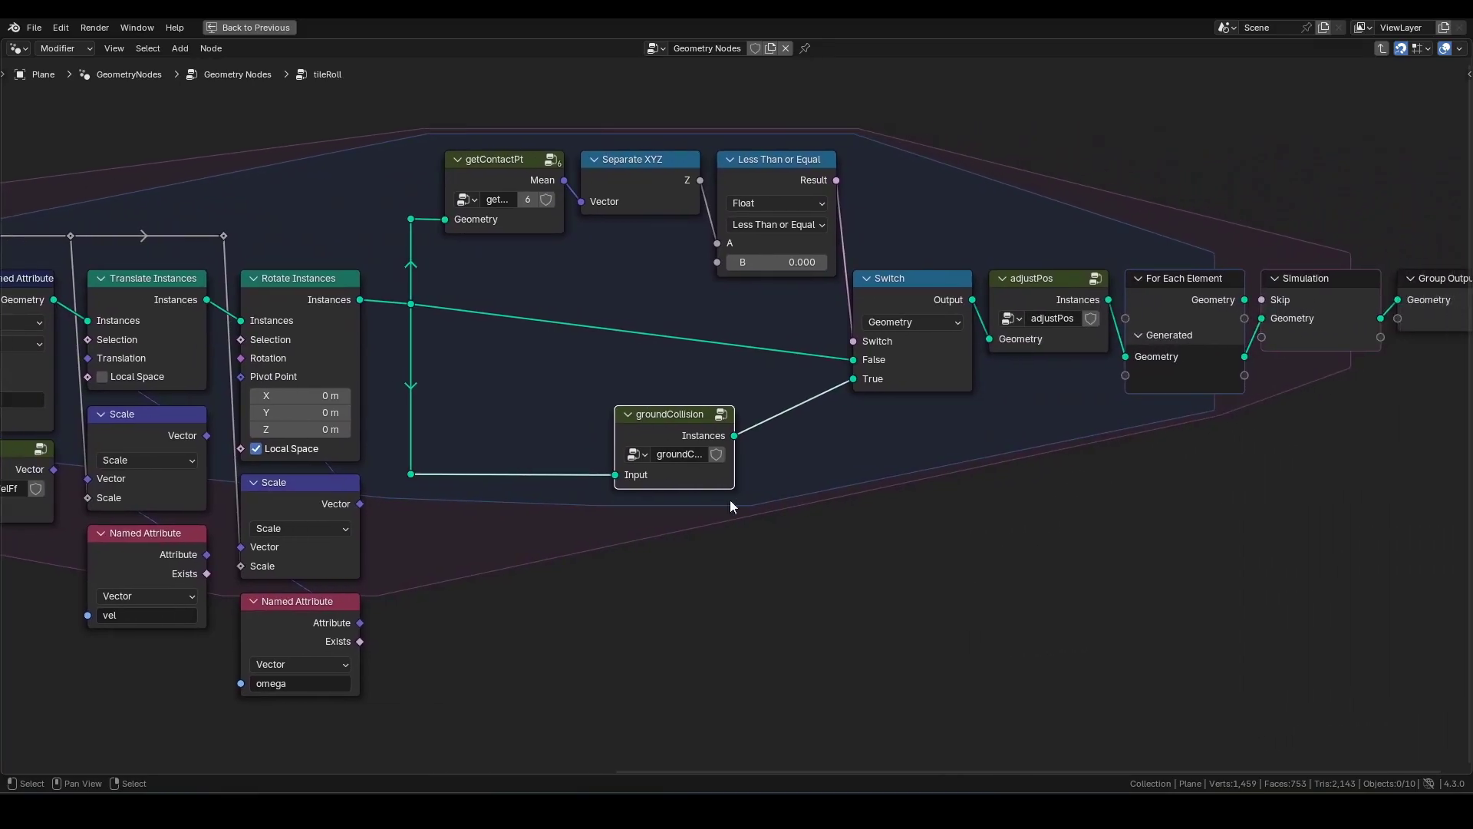
pyautogui.click(1032, 291)
pyautogui.press('Tab')
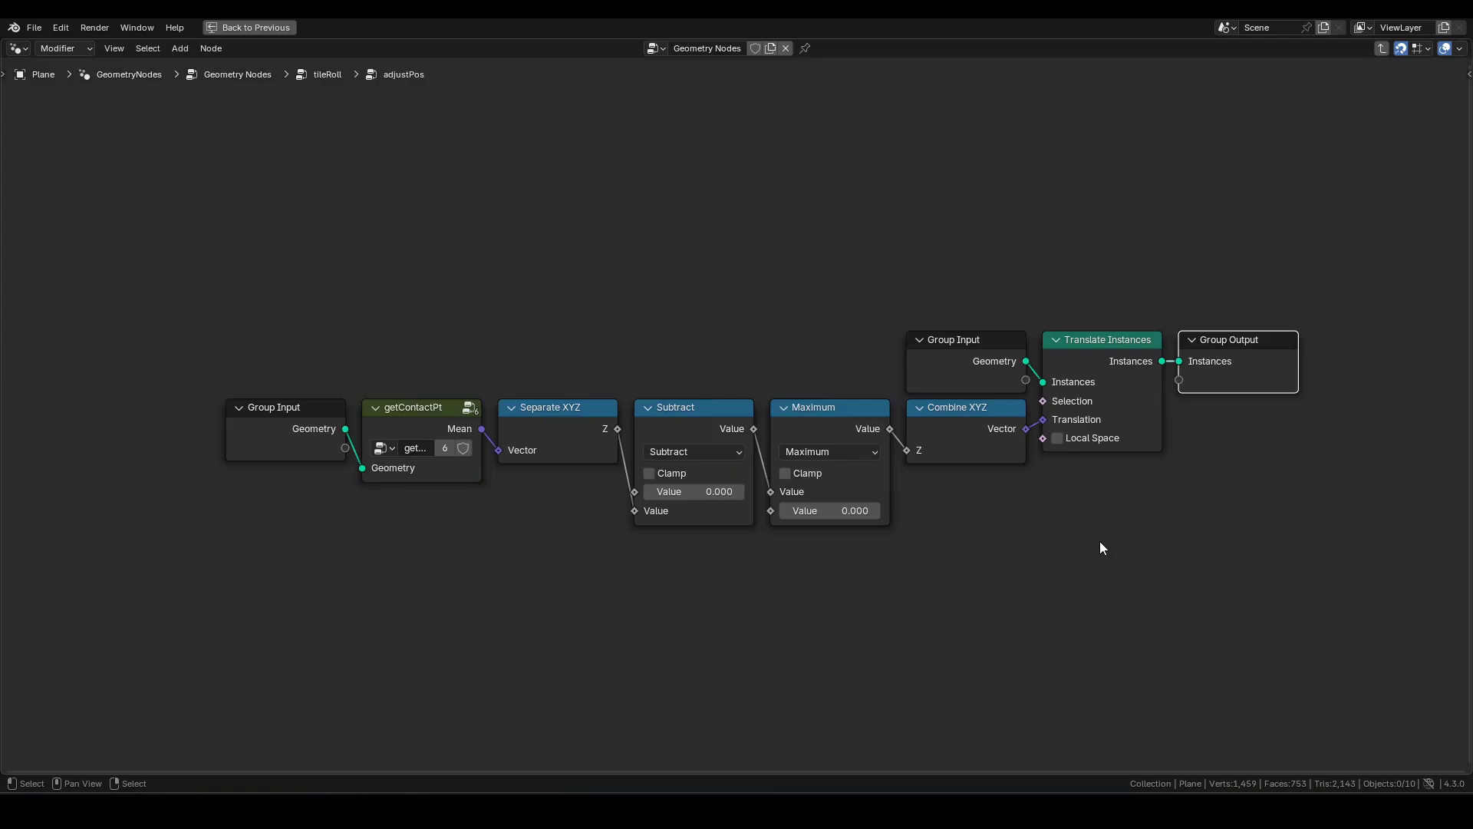
pyautogui.press('Tab')
# Step: Restore the full layout, maximize the 3D viewport and replay the SCRABBLE! tile animation
pyautogui.scroll(-2, 880, 518)
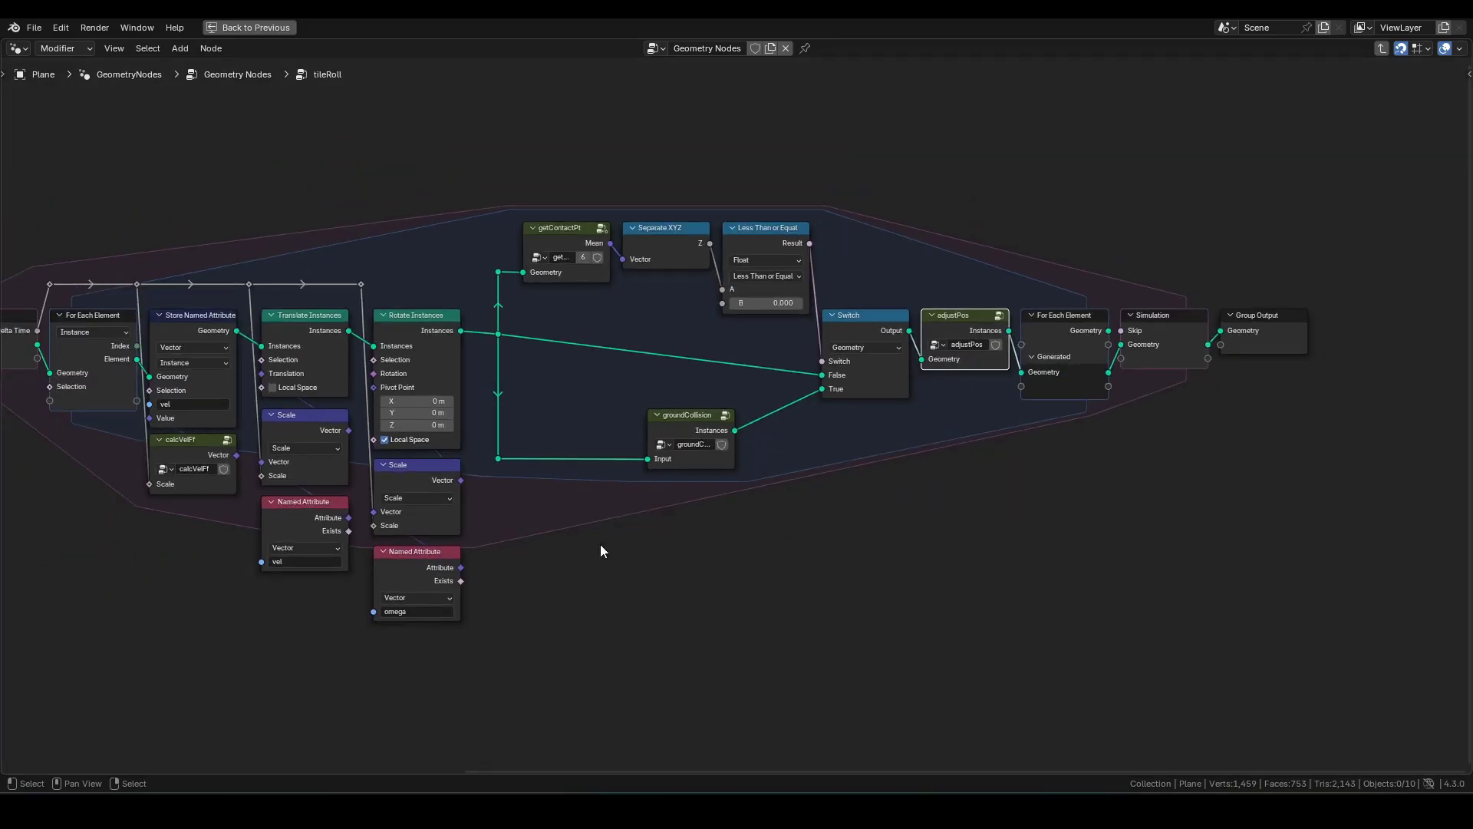
pyautogui.moveTo(600, 551); pyautogui.dragTo(839, 564, button='middle')
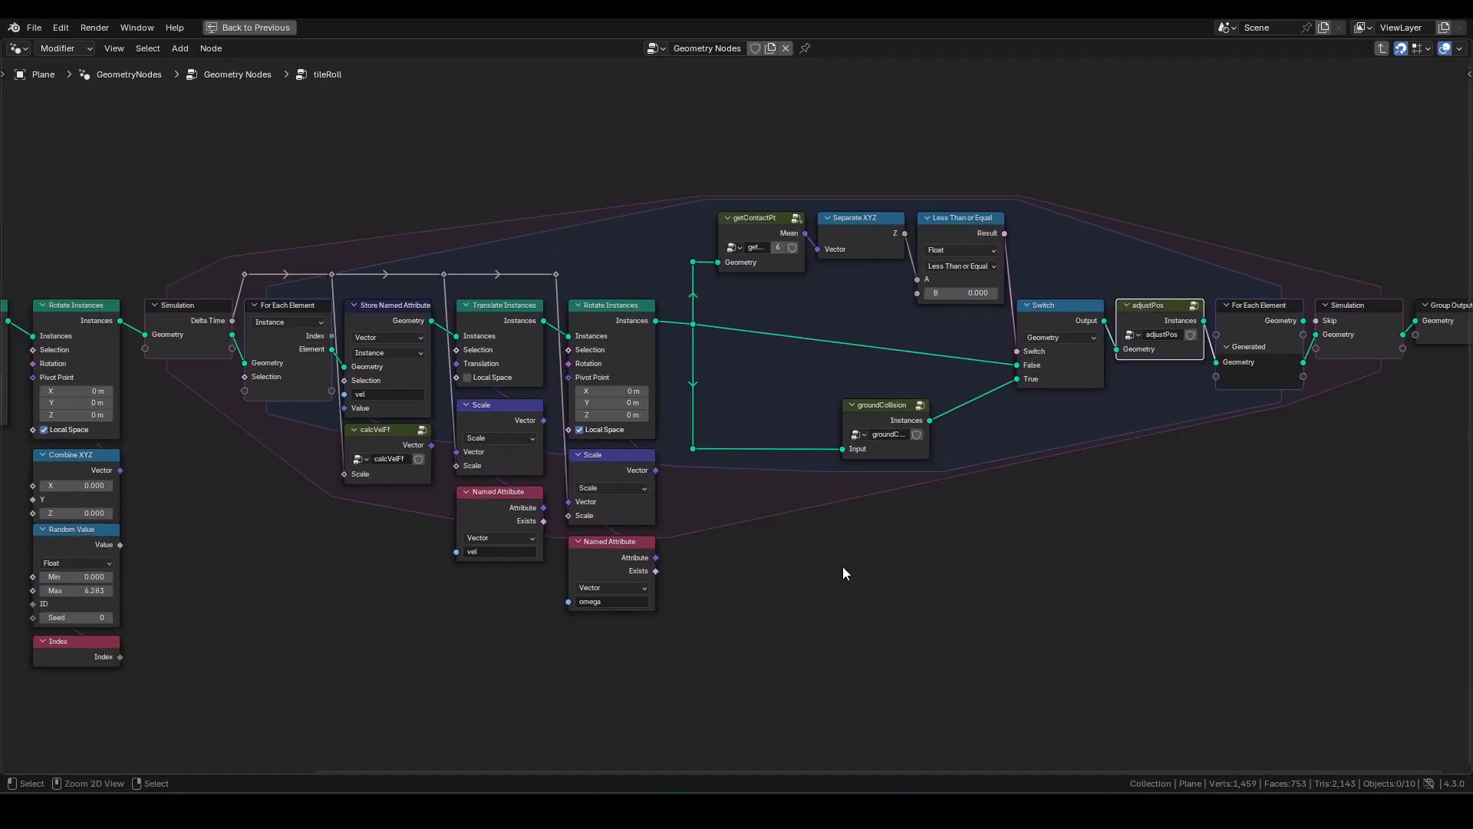
pyautogui.hotkey('ctrl', 'space')
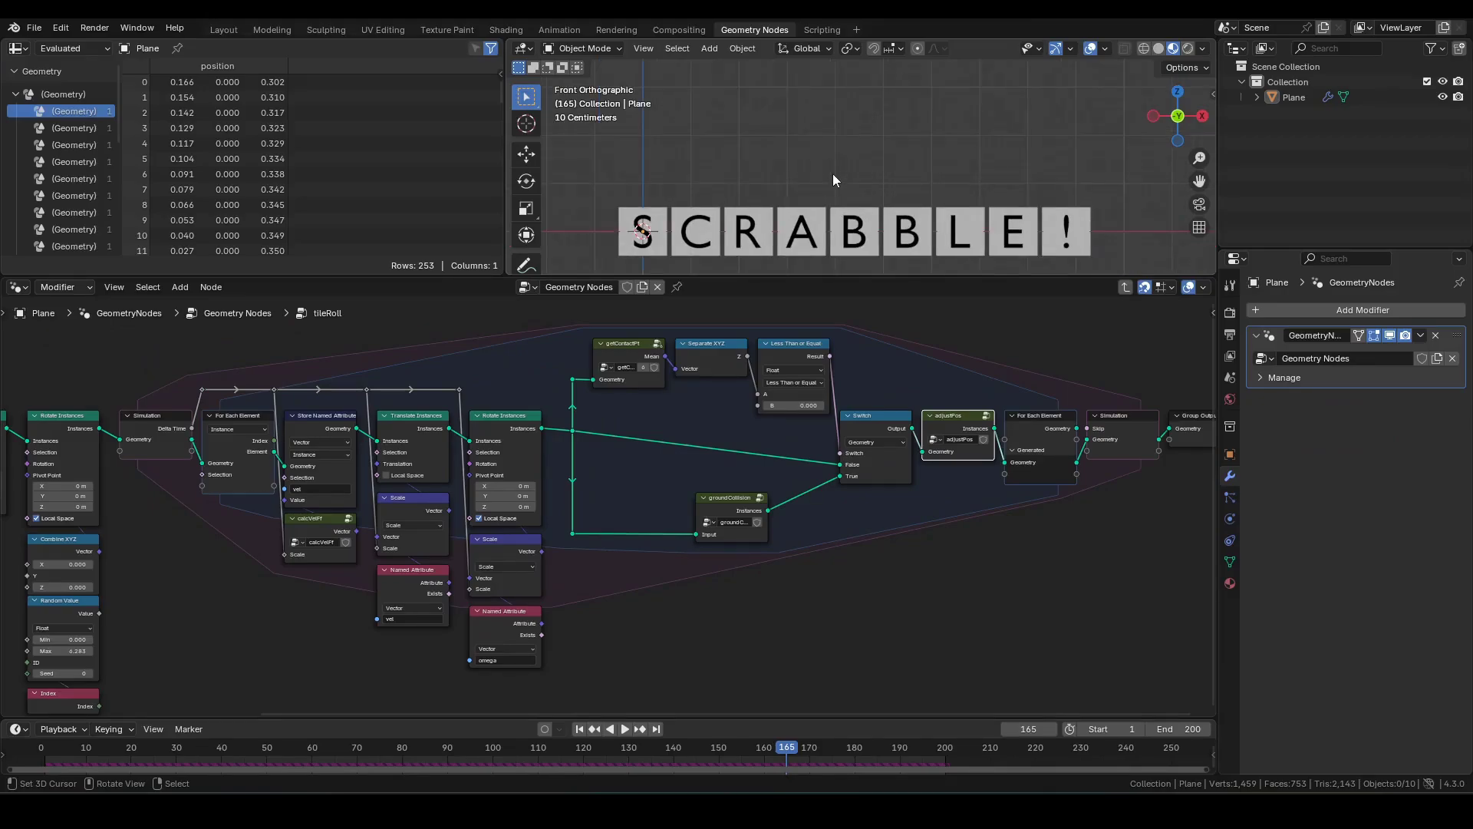
pyautogui.hotkey('ctrl', 'space')
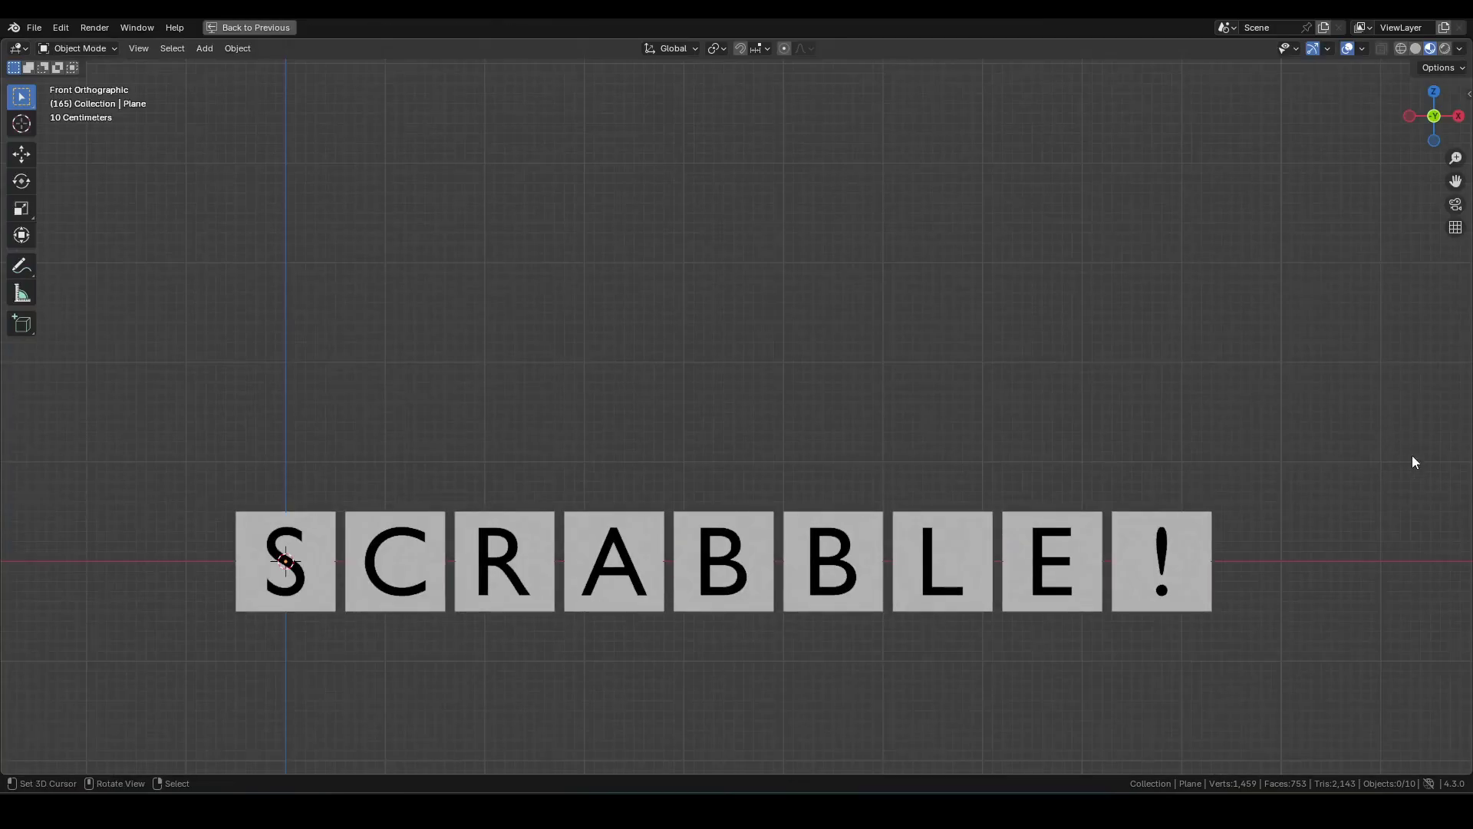
pyautogui.press('space')
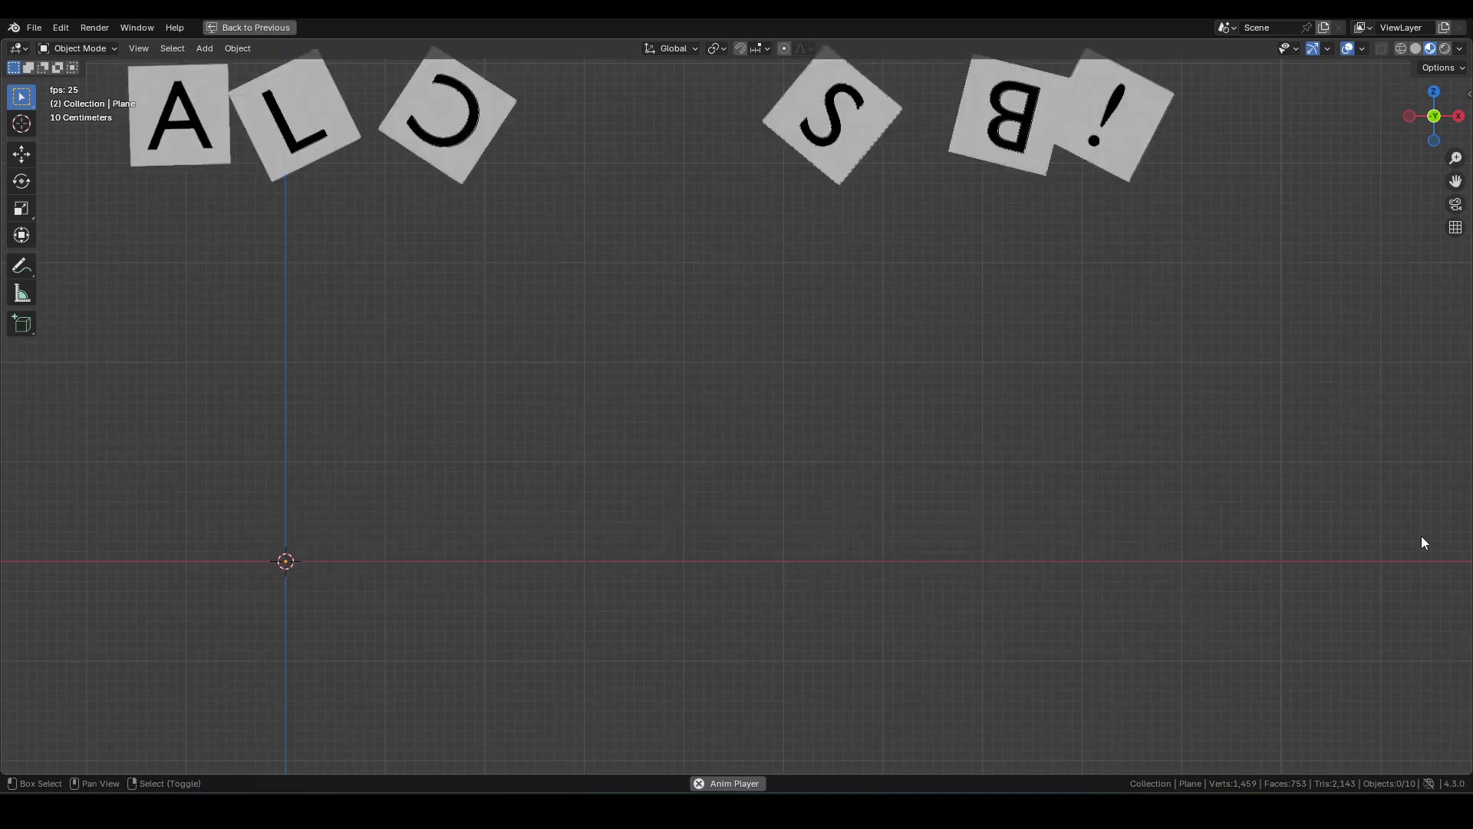